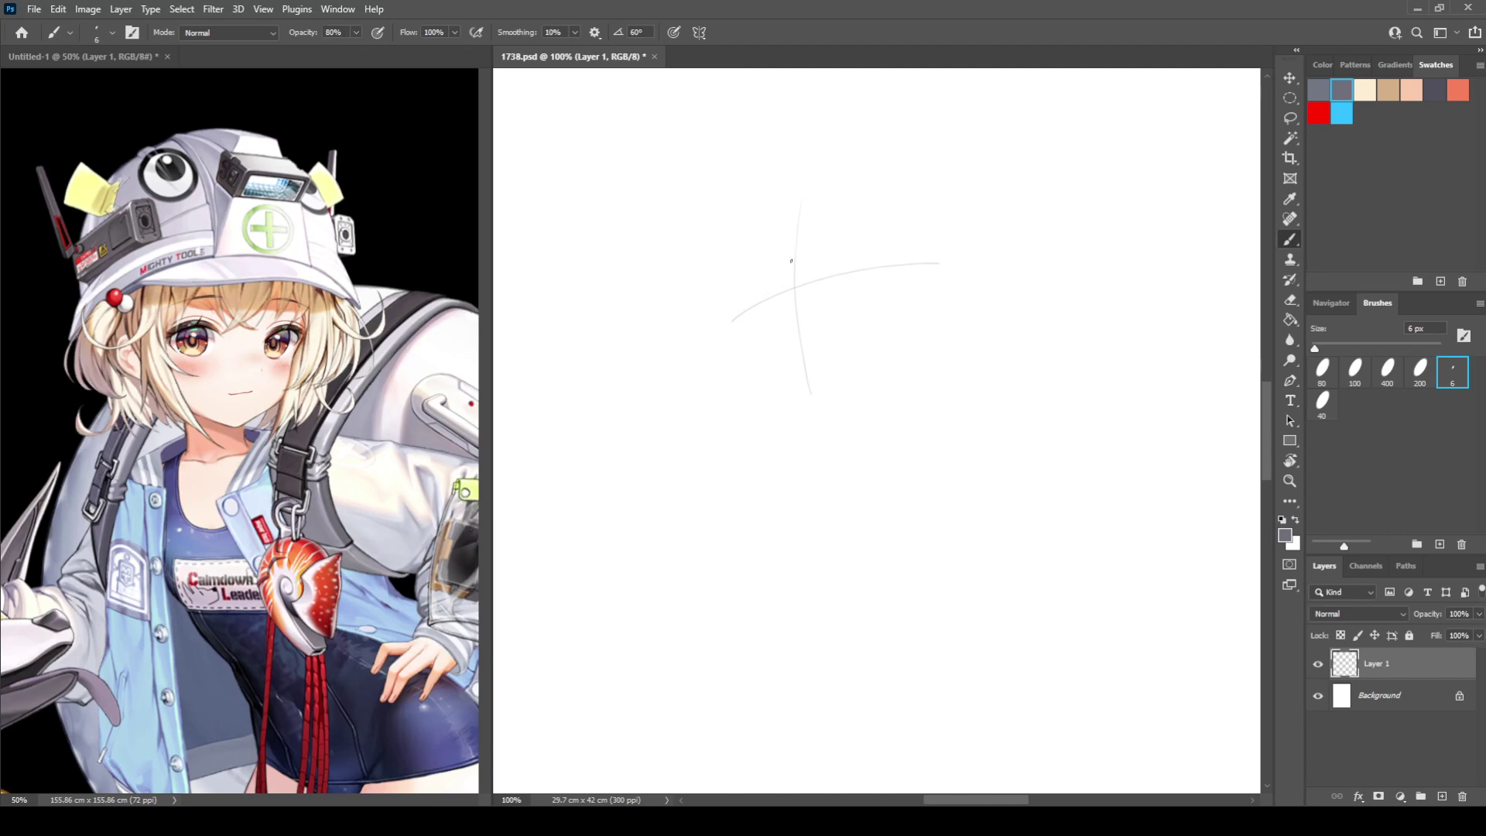
Redraw the head's vertical centre guideline and sketch the left side of the face from the forehead down to the cheek.
key("ctrl+z")
left_click_drag(806, 381, 811, 405)
mouse_move(721, 283)
left_mouse_down()
mouse_move(765, 443)
mouse_move(742, 427)
mouse_move(808, 456)
mouse_move(967, 414)
left_mouse_up()
key("ctrl+z")
key("e")
mouse_move(752, 387)
left_mouse_down()
mouse_move(751, 429)
mouse_move(770, 435)
left_mouse_up()
key("b")
key("ctrl+z")
left_click_drag(746, 386, 776, 447)
key("ctrl+z")
mouse_move(749, 378)
left_mouse_down()
mouse_move(748, 421)
mouse_move(774, 438)
left_mouse_up()
key("ctrl+z")
left_click_drag(756, 374, 776, 446)
key("ctrl+z")
mouse_move(750, 381)
left_mouse_down()
mouse_move(760, 434)
mouse_move(797, 434)
mouse_move(754, 384)
mouse_move(772, 440)
mouse_move(1010, 399)
mouse_move(880, 431)
left_mouse_up()
key("ctrl+z")
key("e")
key("b")
left_click_drag(757, 390, 819, 446)
key("ctrl+z")
mouse_move(746, 385)
left_mouse_down()
mouse_move(796, 450)
mouse_move(784, 447)
left_mouse_up()
key("ctrl+z")
key("ctrl+z")
Sketch the lower face as one long, wide curve from the left cheek through the chin up to the right side.
left_click_drag(749, 379, 964, 399)
key("ctrl+z")
mouse_move(750, 380)
left_mouse_down()
mouse_move(846, 443)
mouse_move(963, 380)
left_mouse_up()
key("ctrl+z")
left_click_drag(747, 387, 973, 379)
key("ctrl+z")
mouse_move(749, 381)
left_mouse_down()
mouse_move(807, 442)
mouse_move(963, 382)
left_mouse_up()
key("ctrl+z")
left_click_drag(749, 388, 961, 373)
key("ctrl+z")
mouse_move(750, 381)
left_mouse_down()
mouse_move(796, 442)
mouse_move(979, 371)
left_mouse_up()
key("ctrl+z")
left_click_drag(749, 383, 971, 380)
key("ctrl+z")
mouse_move(749, 377)
left_mouse_down()
mouse_move(915, 418)
mouse_move(979, 379)
mouse_move(805, 434)
mouse_move(986, 376)
left_mouse_up()
key("ctrl+z")
Sketch a curved centre line for the torso and a long horizontal line across the bottom of the bust.
mouse_move(839, 468)
left_mouse_down()
mouse_move(930, 438)
mouse_move(839, 567)
left_mouse_up()
key("ctrl+z")
left_click_drag(879, 438, 838, 567)
left_click_drag(738, 544, 1059, 544)
key("ctrl+z")
left_click_drag(708, 556, 1050, 555)
Sketch both sides of the neck below the chin and the sloping shoulder lines.
left_click_drag(872, 438, 861, 468)
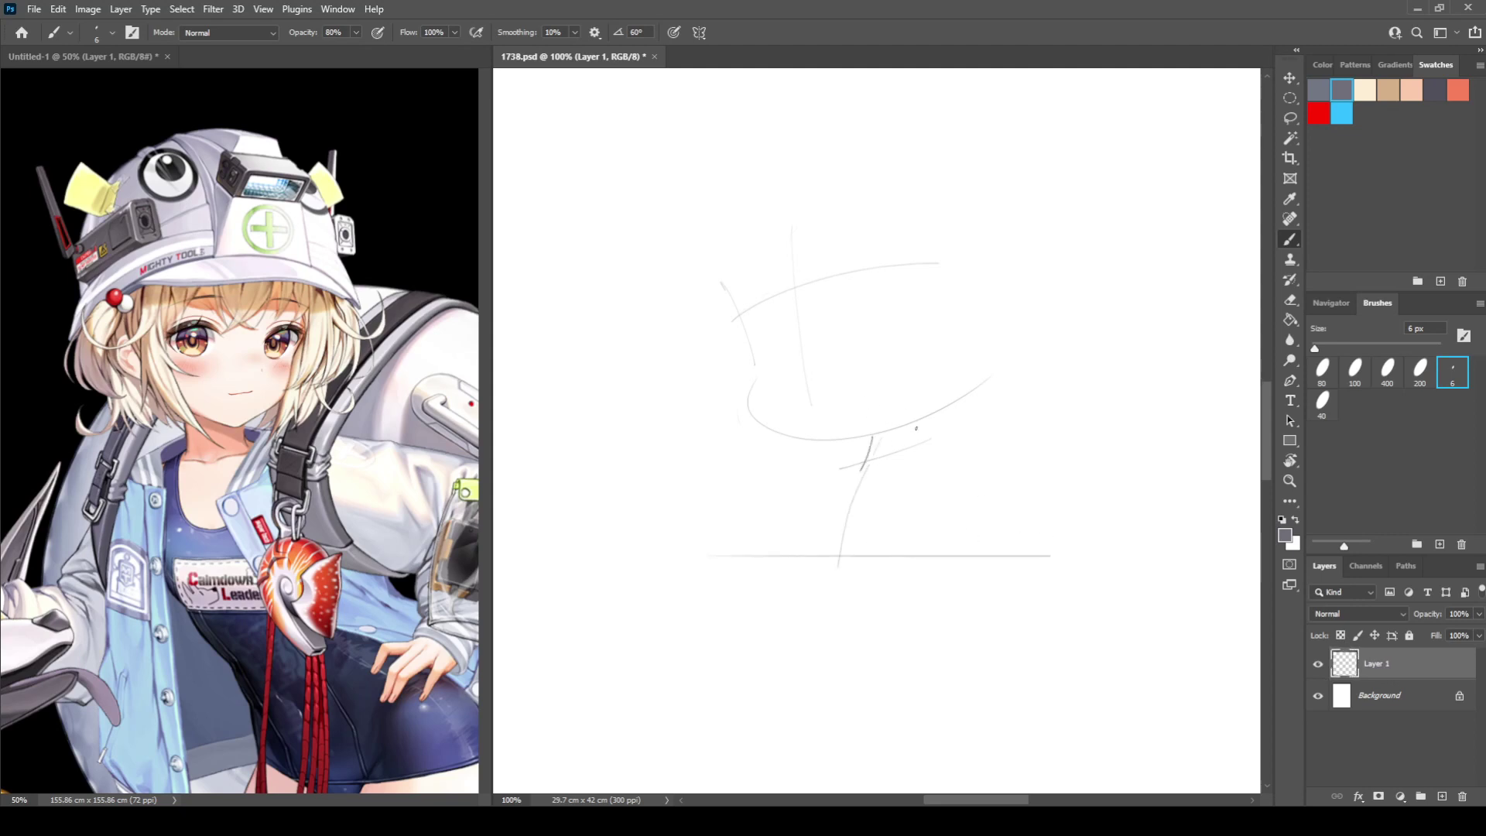
mouse_move(913, 426)
left_mouse_down()
mouse_move(908, 458)
mouse_move(876, 454)
left_mouse_up()
key("e")
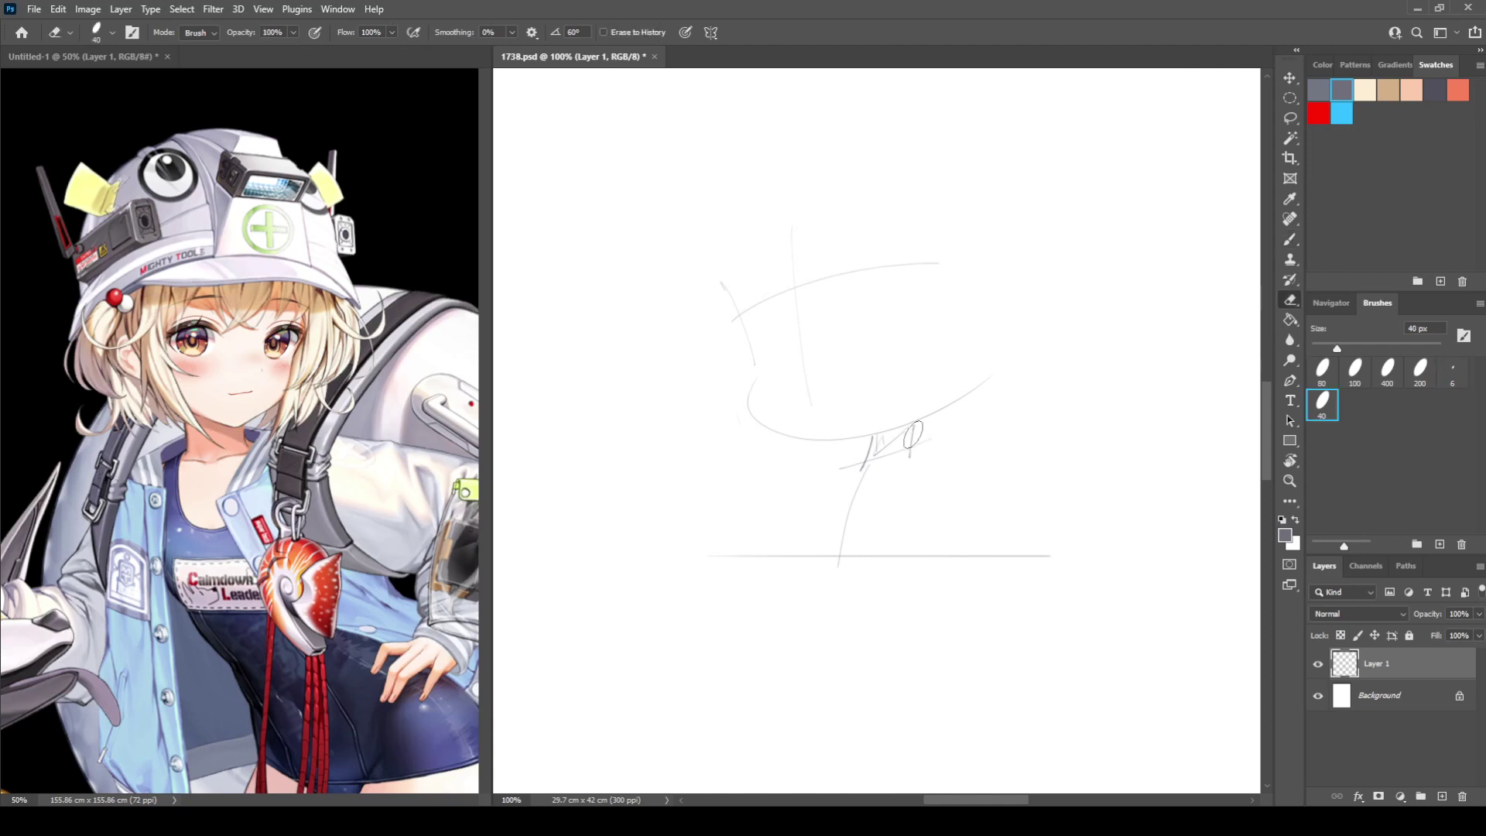
key("b")
mouse_move(913, 431)
left_mouse_down()
mouse_move(903, 469)
mouse_move(953, 486)
left_mouse_up()
key("e")
key("b")
left_click_drag(860, 467, 832, 475)
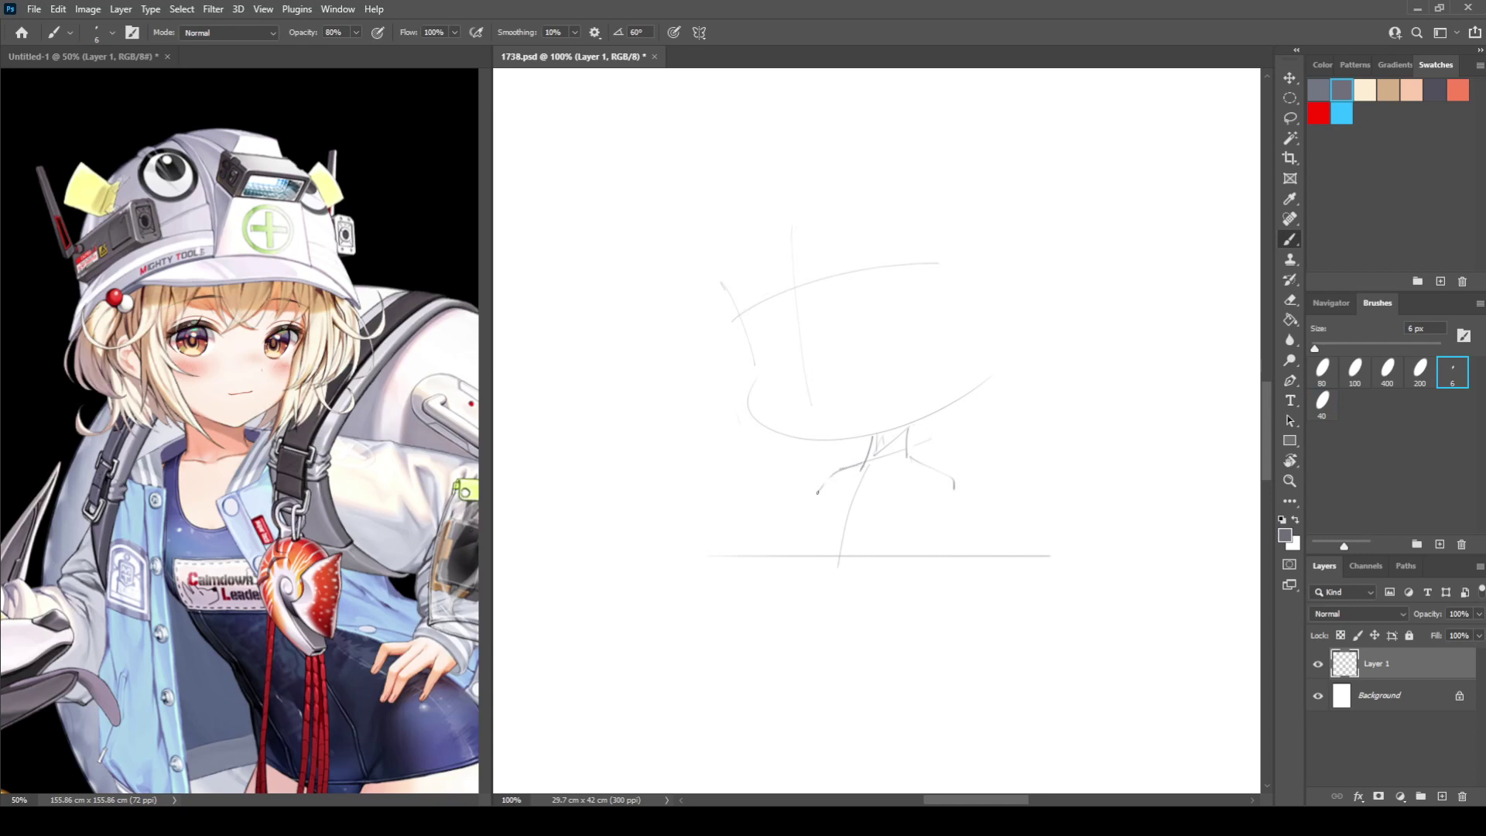
Sketch the upper arm lines from both shoulders down toward the horizontal base line.
left_click_drag(910, 499, 905, 547)
left_click_drag(951, 500, 950, 530)
mouse_move(827, 502)
left_mouse_down()
mouse_move(798, 544)
mouse_move(811, 545)
left_mouse_up()
Erase the curved horizontal and old vertical head guides and redraw the face's centre line slightly further right.
key("e")
left_click_drag(739, 311, 946, 260)
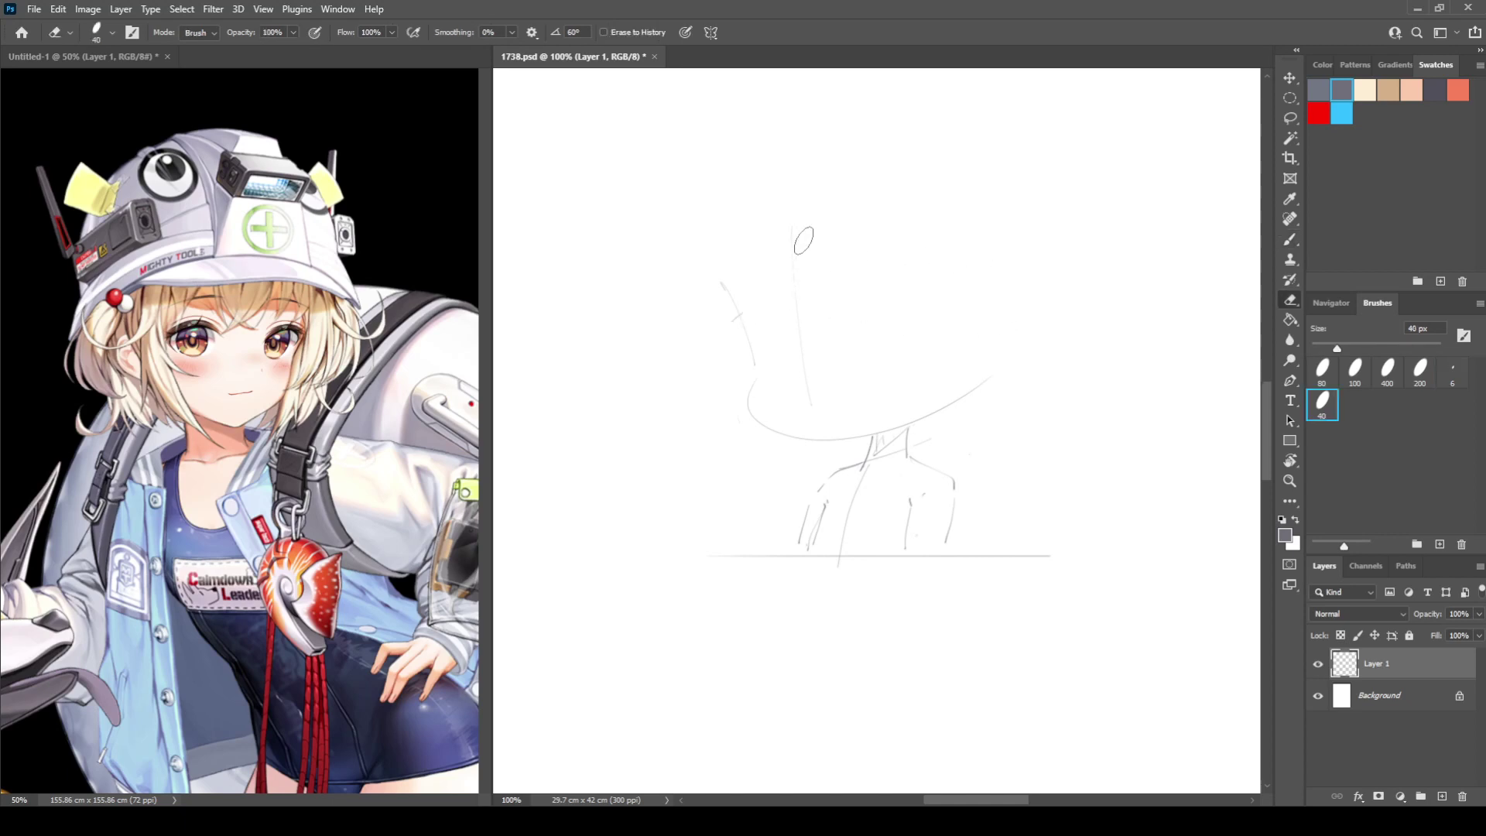
left_click_drag(803, 280, 813, 398)
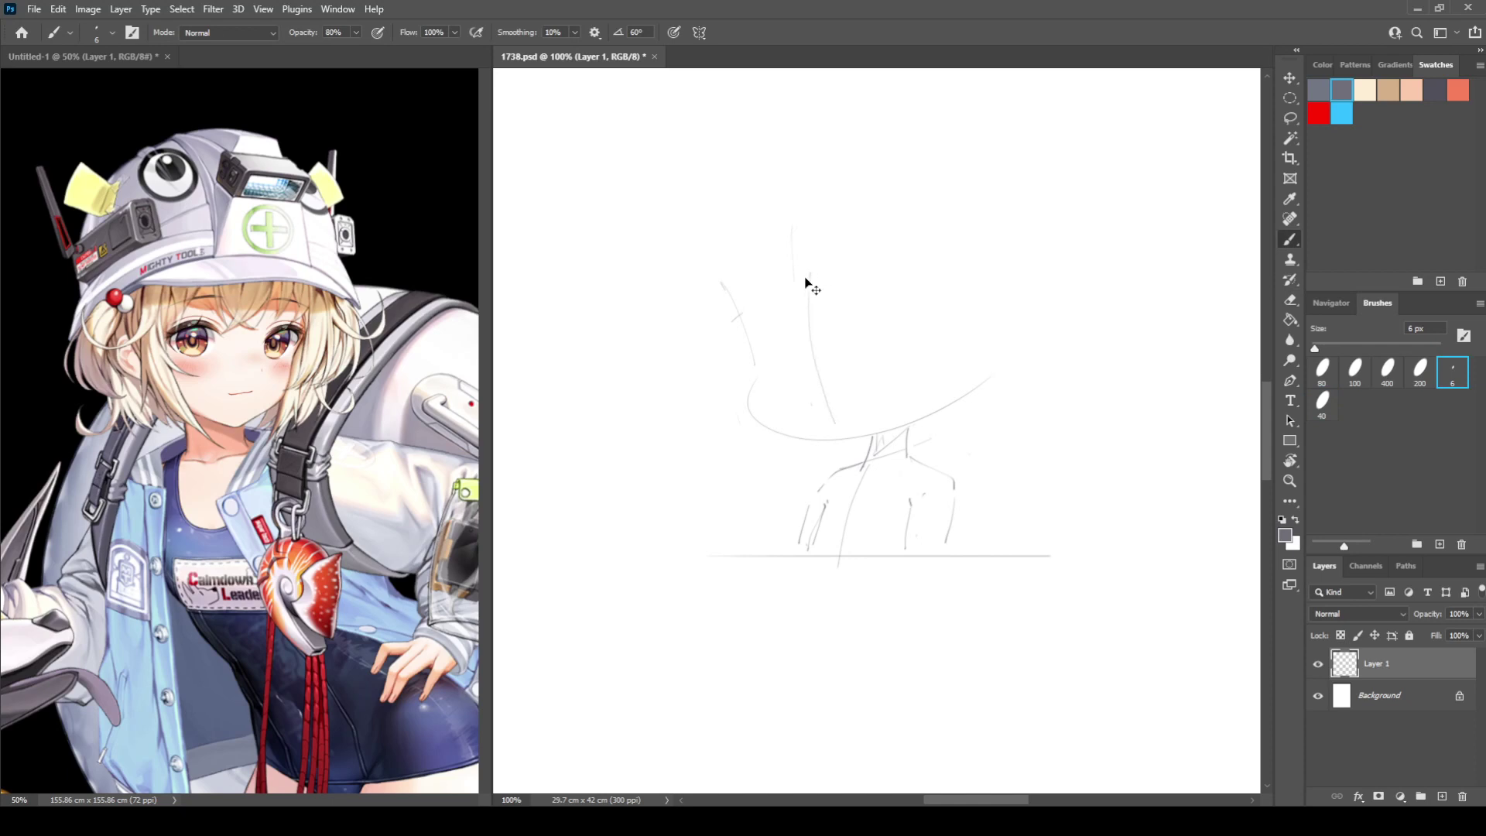
key("b")
Sketch the large curved outer contours of the right and left eyes.
left_click_drag(938, 275, 969, 369)
mouse_move(871, 291)
left_mouse_down()
mouse_move(900, 275)
mouse_move(972, 337)
left_mouse_up()
mouse_move(798, 312)
left_mouse_down()
mouse_move(781, 306)
mouse_move(763, 340)
mouse_move(785, 403)
left_mouse_up()
Sketch small hatched petal shapes at the upper and outer ends of both eye contours.
left_click_drag(856, 281, 884, 274)
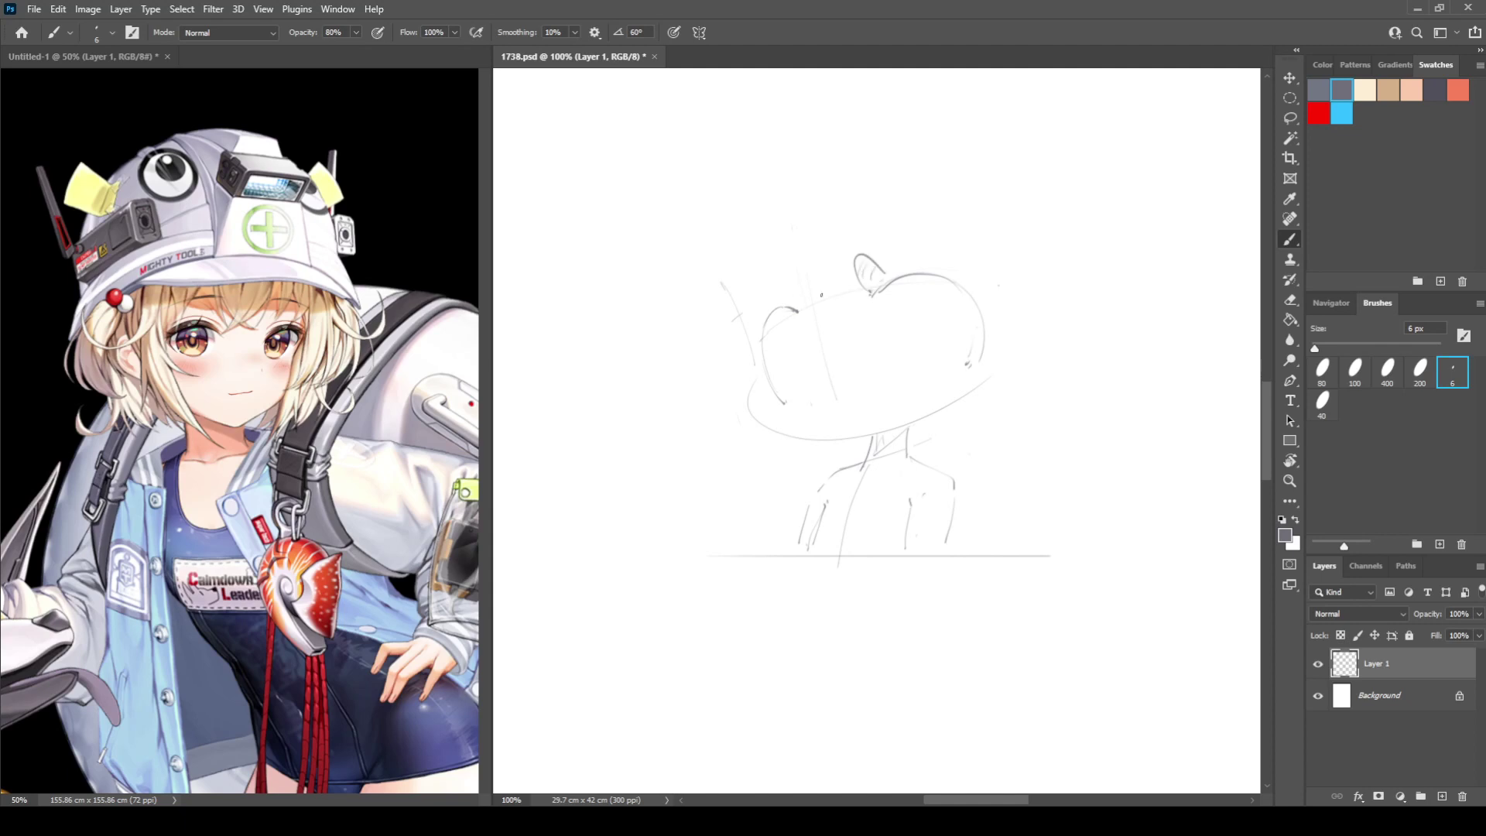
left_click_drag(774, 306, 789, 302)
left_click_drag(749, 371, 747, 374)
mouse_move(982, 308)
left_mouse_down()
mouse_move(993, 327)
mouse_move(990, 308)
left_mouse_up()
left_click_drag(991, 319, 995, 303)
Sketch a small oval at each eye's lower outer corner and darken the left side of the face.
key("e")
key("b")
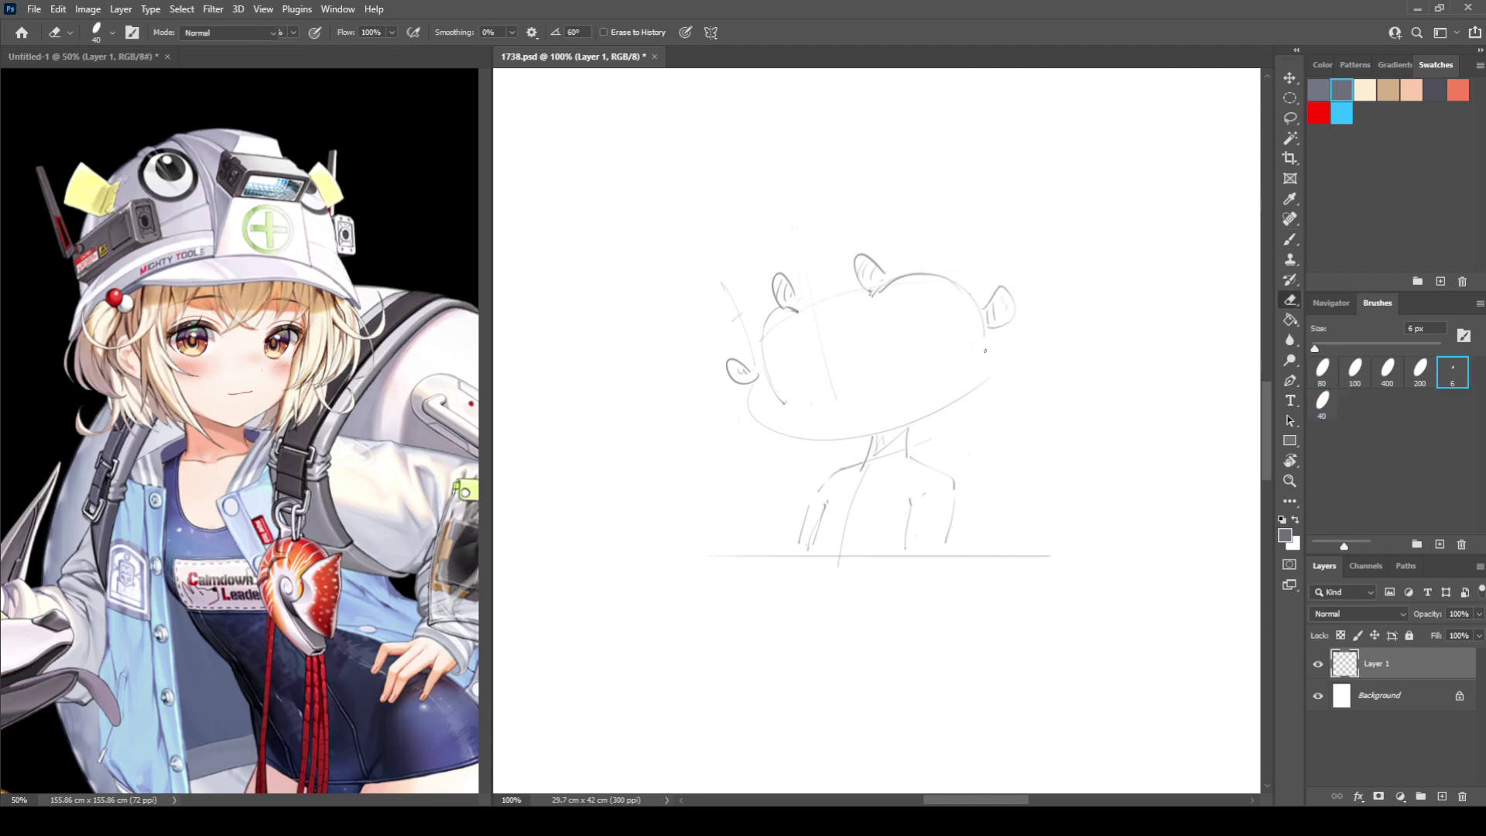
left_click_drag(976, 368, 973, 373)
key("e")
left_click_drag(791, 414, 776, 405)
key("b")
left_click_drag(737, 301, 758, 381)
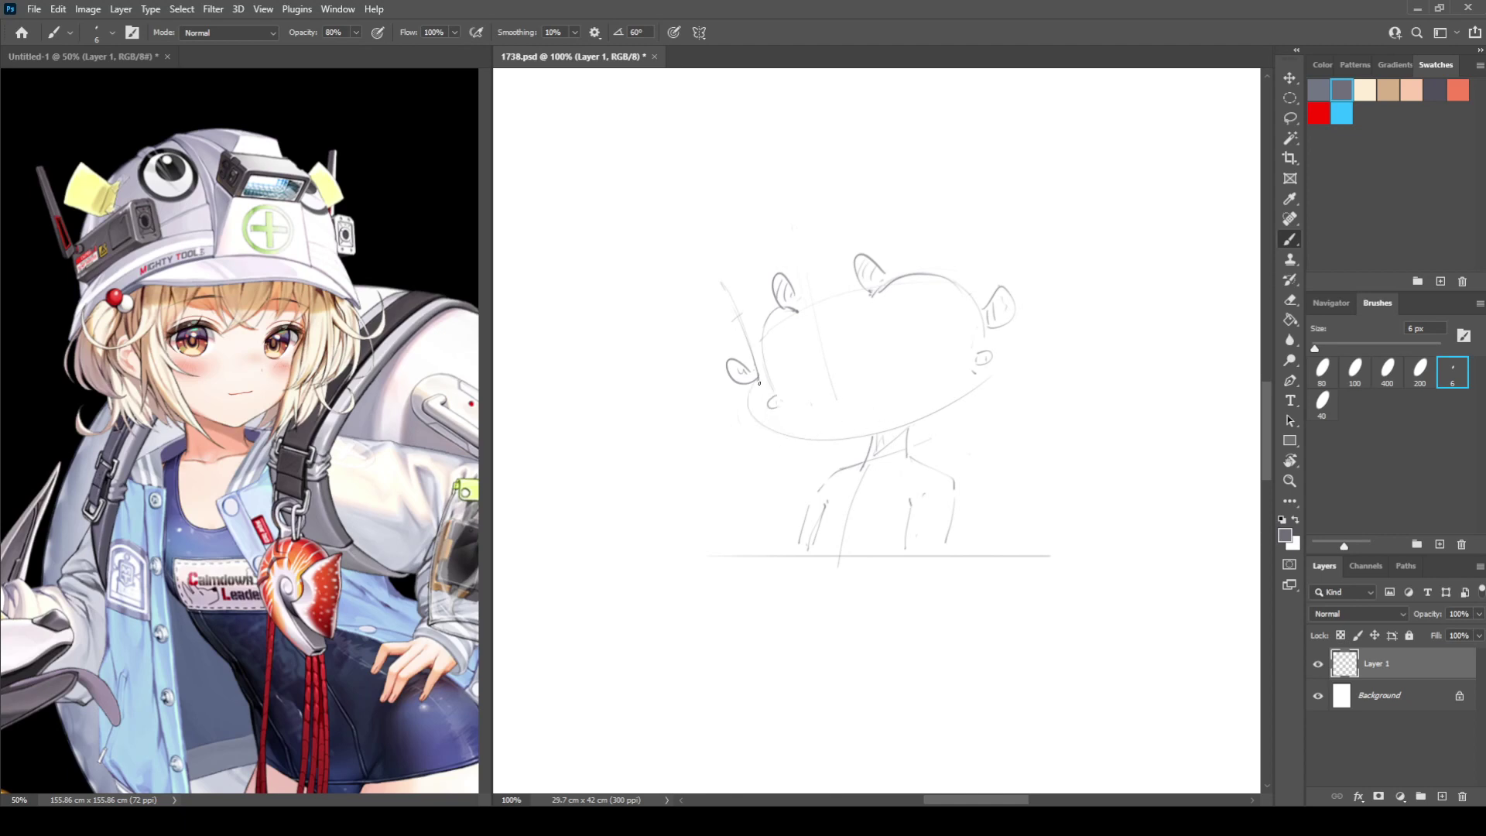
left_click_drag(758, 381, 820, 439)
key("ctrl+z")
mouse_move(757, 379)
left_mouse_down()
mouse_move(749, 413)
mouse_move(814, 440)
mouse_move(754, 396)
mouse_move(803, 438)
left_mouse_up()
key("ctrl+z")
key("ctrl+z")
key("ctrl+z")
left_click_drag(750, 379, 791, 439)
key("ctrl+shift+h")
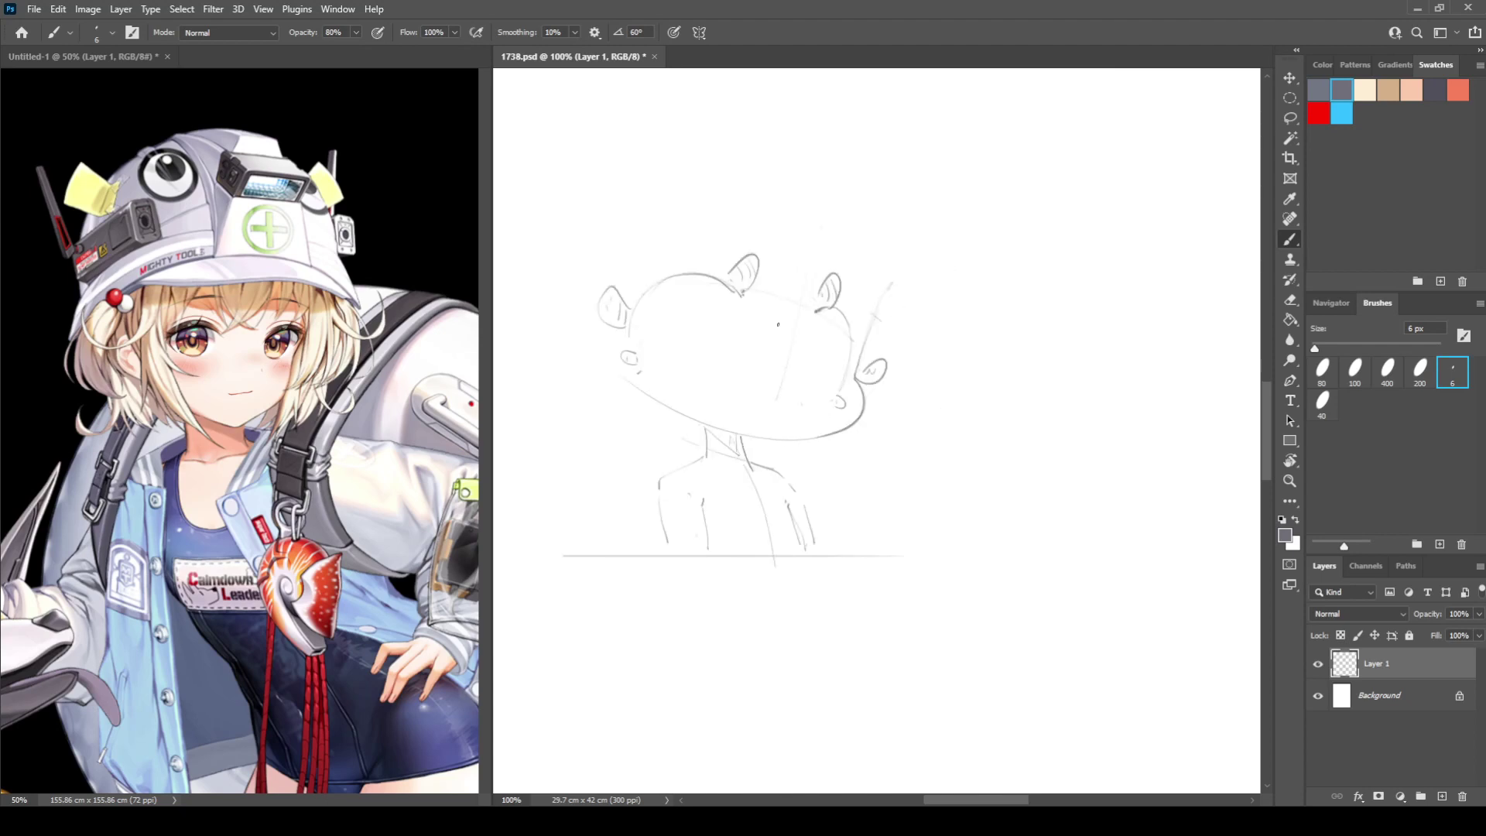
key("ctrl+shift+h")
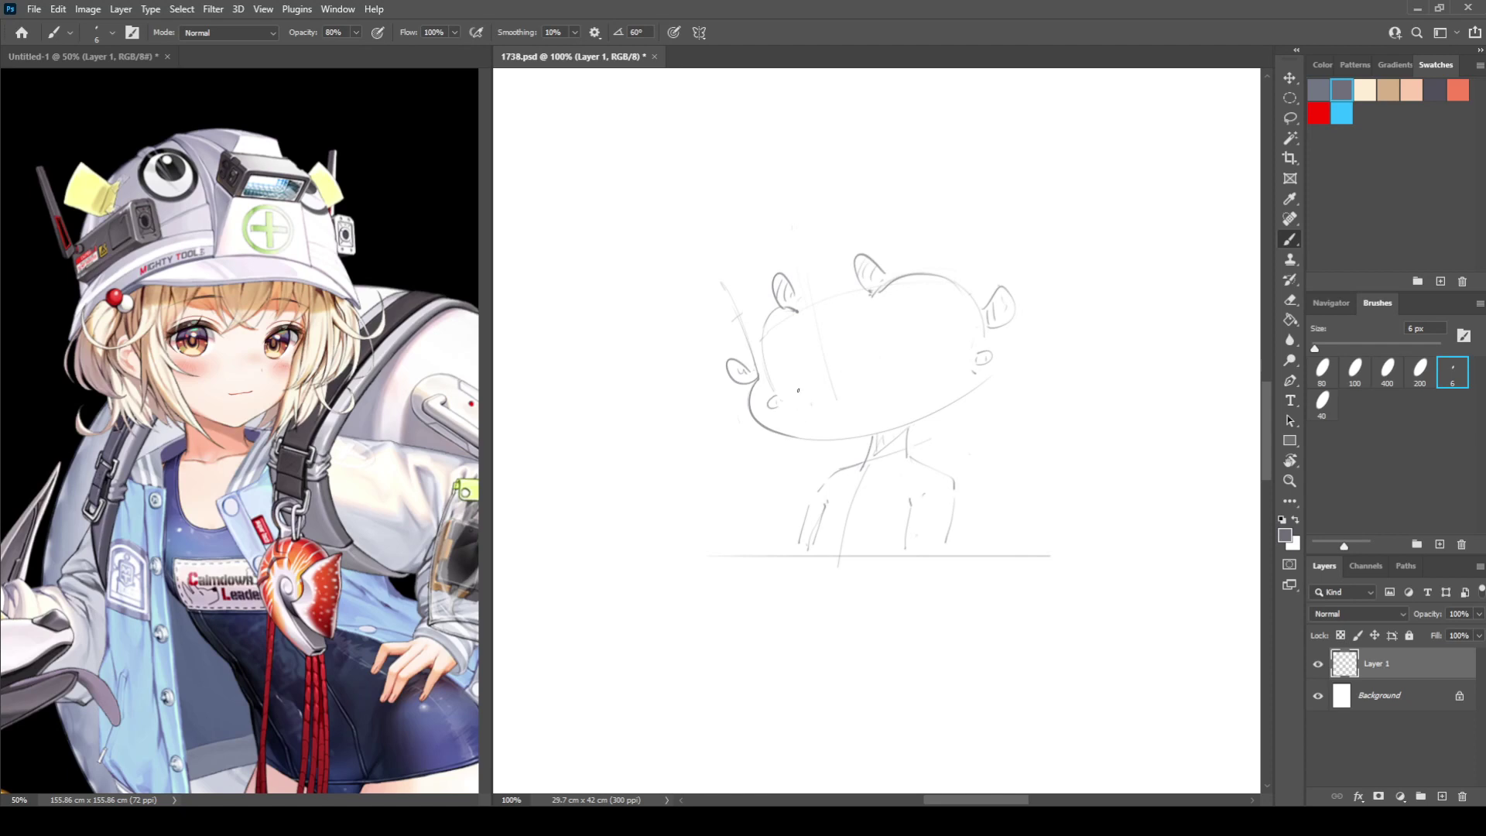
key("ctrl+shift+h")
key("ctrl+z")
key("ctrl+z")
key("ctrl+shift+h")
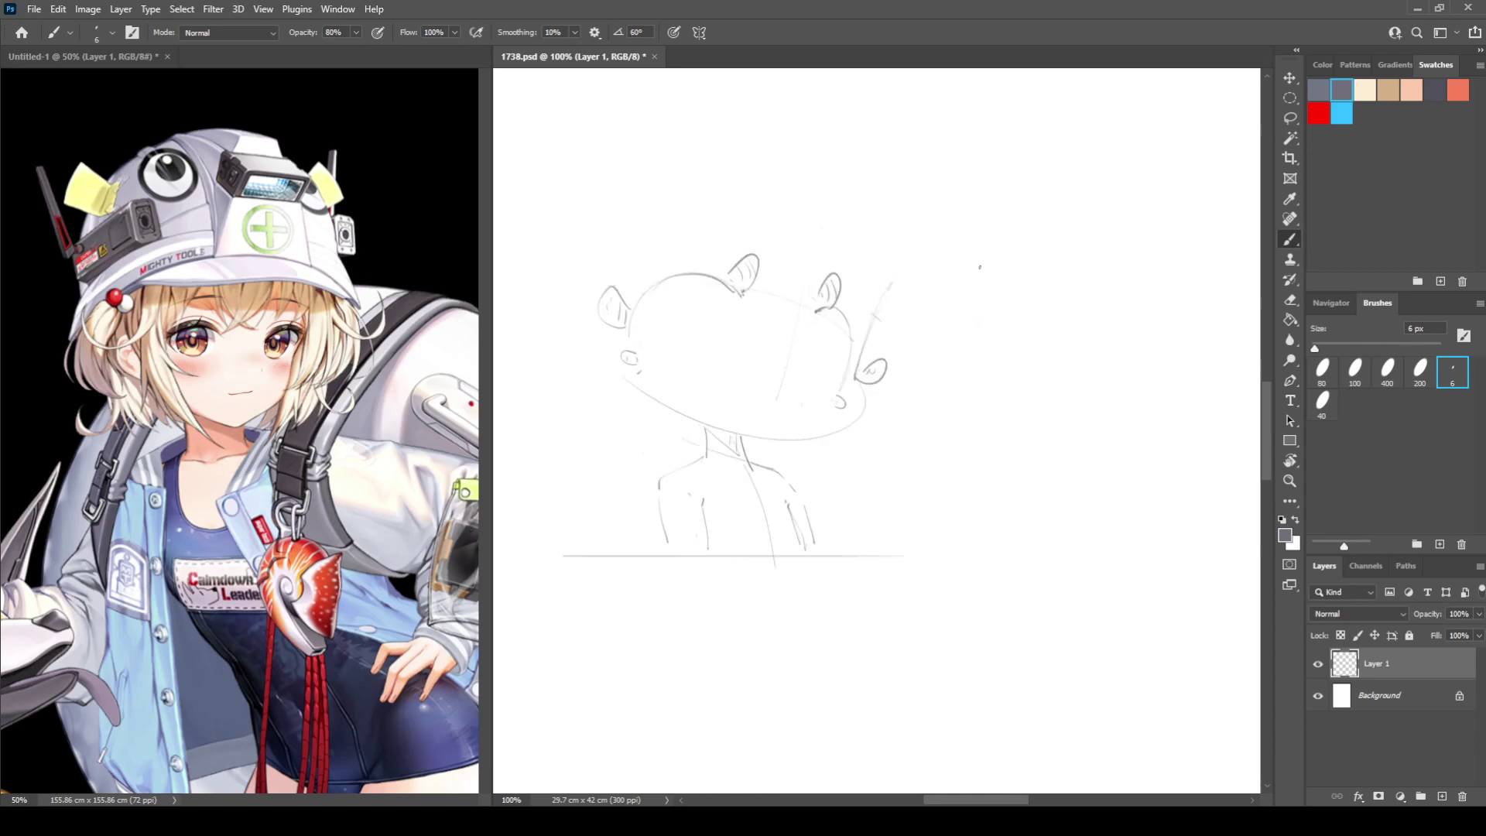
Darken the face contour from the left cheek around to the chin.
key("h")
left_click_drag(750, 391, 817, 440)
key("ctrl+z")
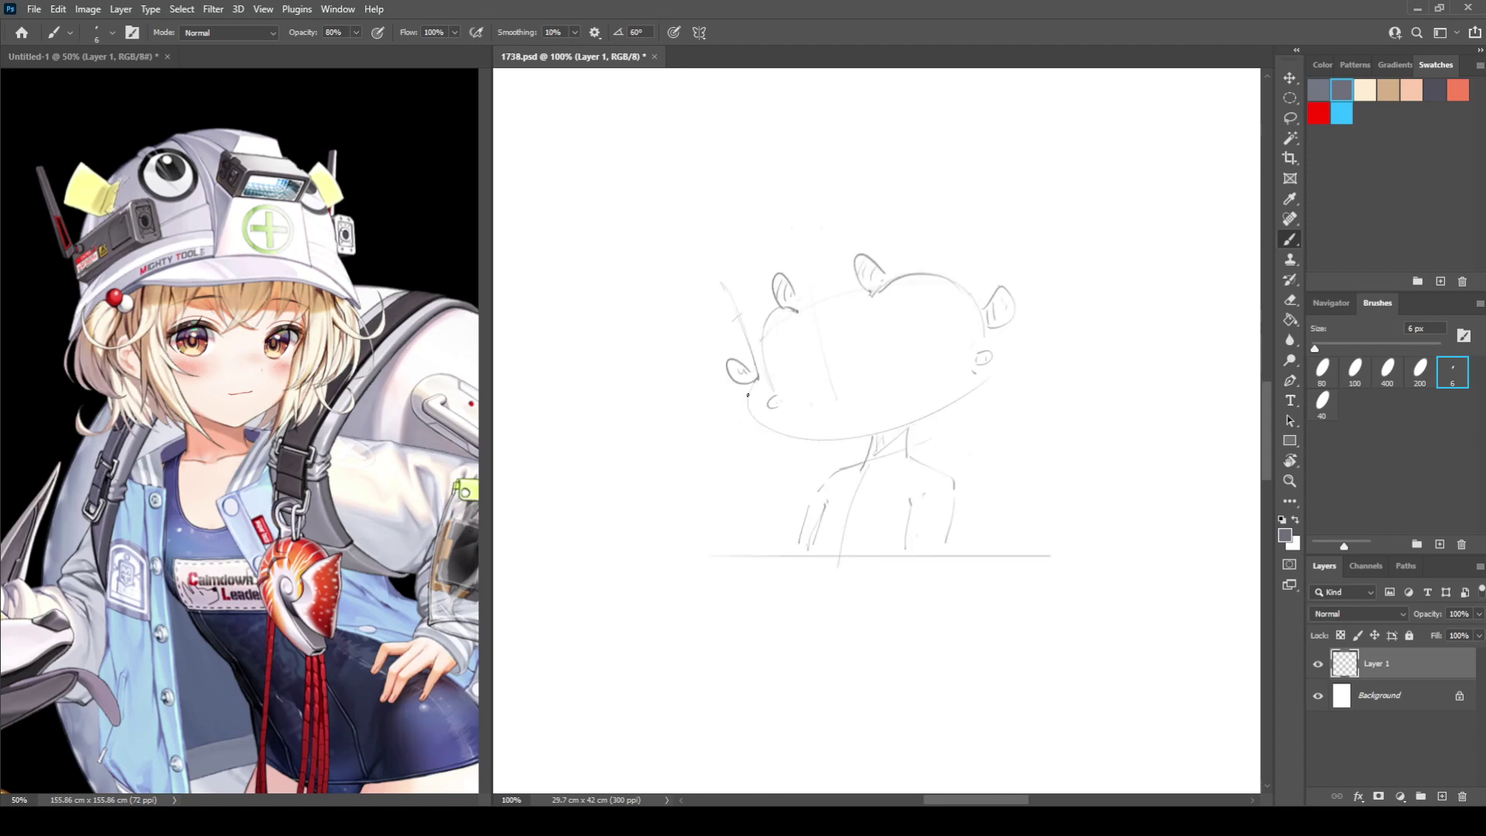
left_click_drag(753, 384, 855, 438)
key("ctrl+z")
left_click_drag(752, 384, 834, 439)
key("h")
key("h")
Strengthen the eye contours and sketch a curved iris edge inside the right eye.
left_click_drag(781, 308, 762, 340)
left_click_drag(963, 288, 979, 315)
key("ctrl+z")
left_click_drag(882, 305, 916, 364)
left_click_drag(788, 326, 814, 385)
key("ctrl+z")
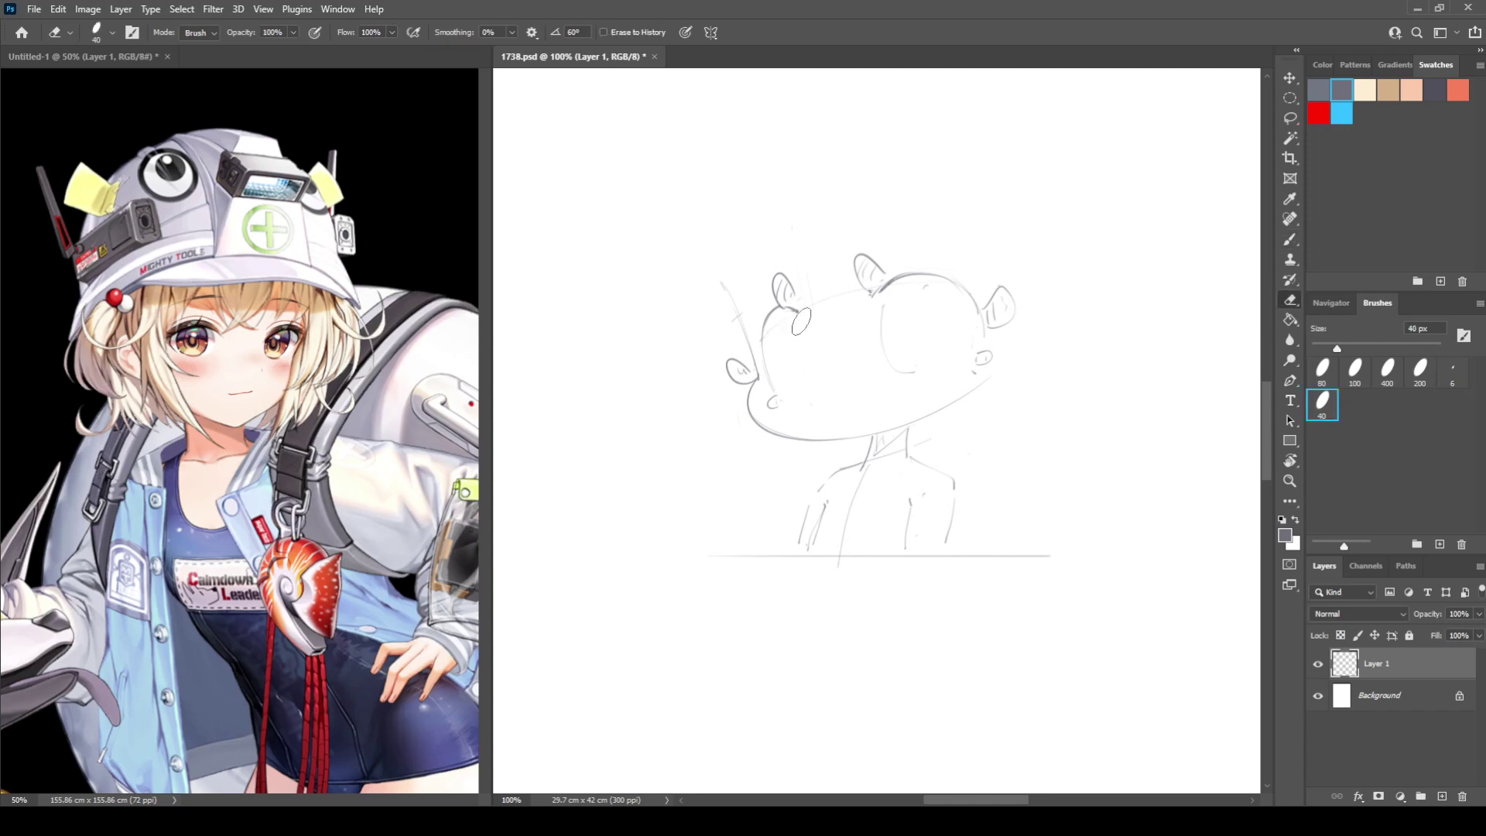
Erase the face's centre line and sketch a narrow hatched iris in the left eye.
key("e")
left_click_drag(798, 330, 813, 392)
key("b")
mouse_move(810, 338)
left_mouse_down()
mouse_move(823, 390)
mouse_move(800, 345)
mouse_move(809, 379)
left_mouse_up()
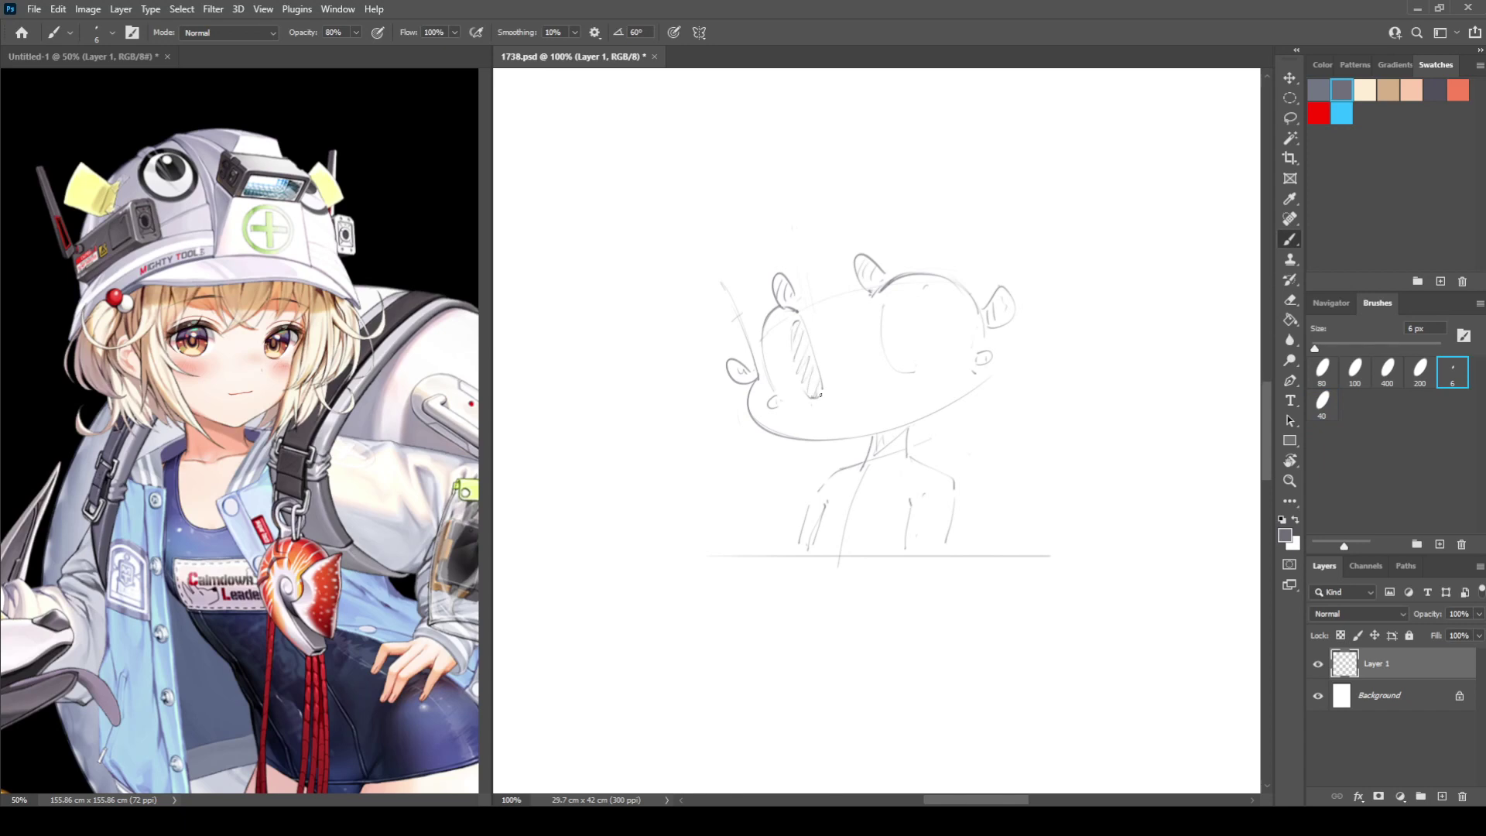
left_click_drag(796, 325, 790, 350)
Erase the right eye's iris edge and sketch a large oval iris filled with diagonal hatching.
key("e")
mouse_move(900, 302)
left_mouse_down()
mouse_move(934, 331)
mouse_move(935, 378)
left_mouse_up()
key("b")
key("e")
left_click(924, 288)
key("b")
mouse_move(960, 279)
left_mouse_down()
mouse_move(943, 303)
mouse_move(972, 361)
mouse_move(913, 310)
mouse_move(913, 324)
left_mouse_up()
left_click_drag(944, 295, 928, 331)
left_click_drag(957, 314, 921, 357)
left_click_drag(963, 324, 932, 375)
mouse_move(970, 342)
left_mouse_down()
mouse_move(939, 380)
mouse_move(959, 369)
left_mouse_up()
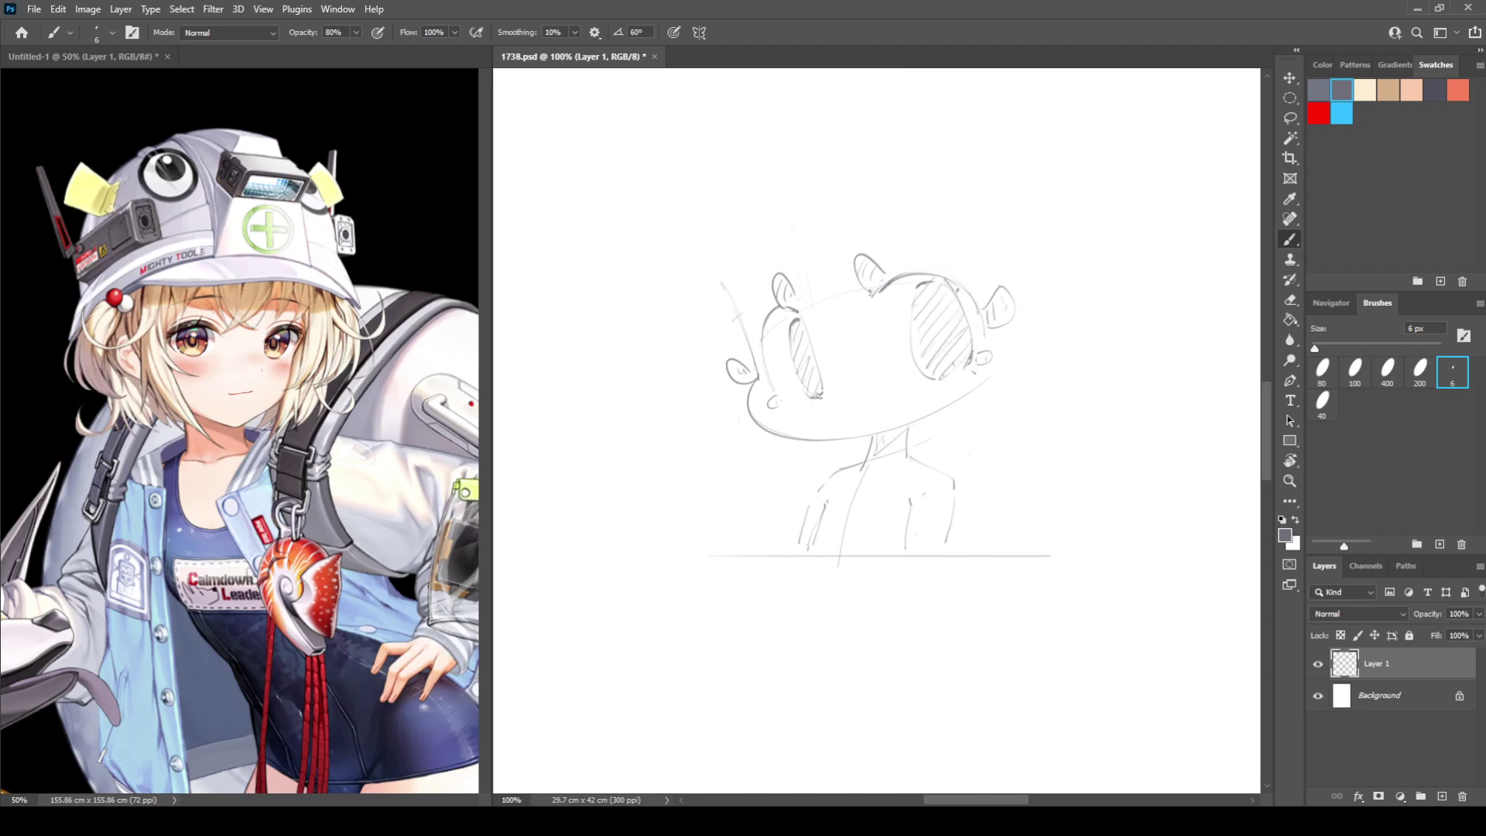
left_click_drag(936, 356, 914, 377)
Touch up the lower part of the left iris and clean up the upper edge of the right eye.
key("e")
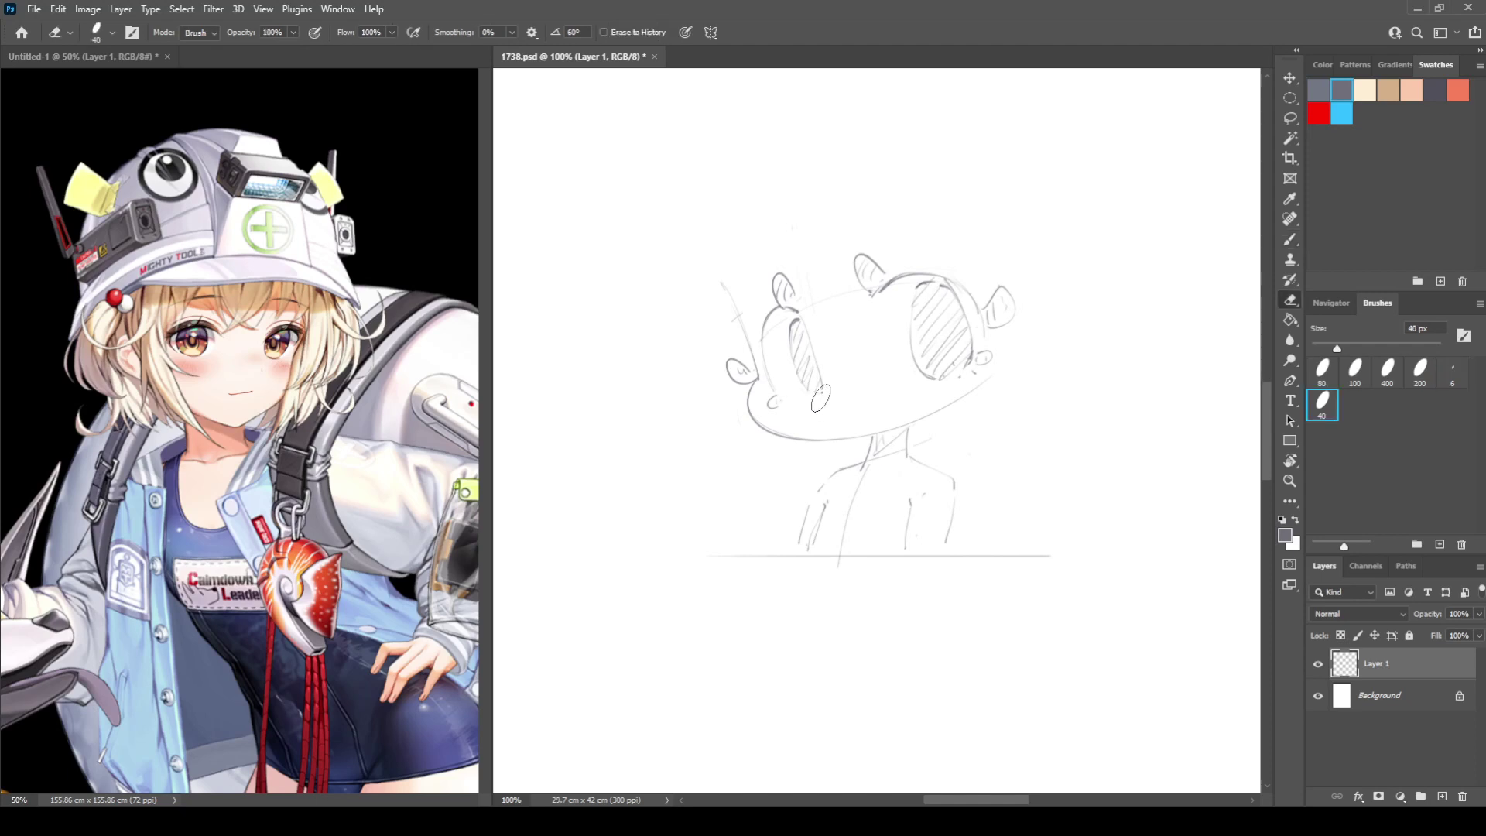
key("b")
left_click_drag(792, 353, 810, 398)
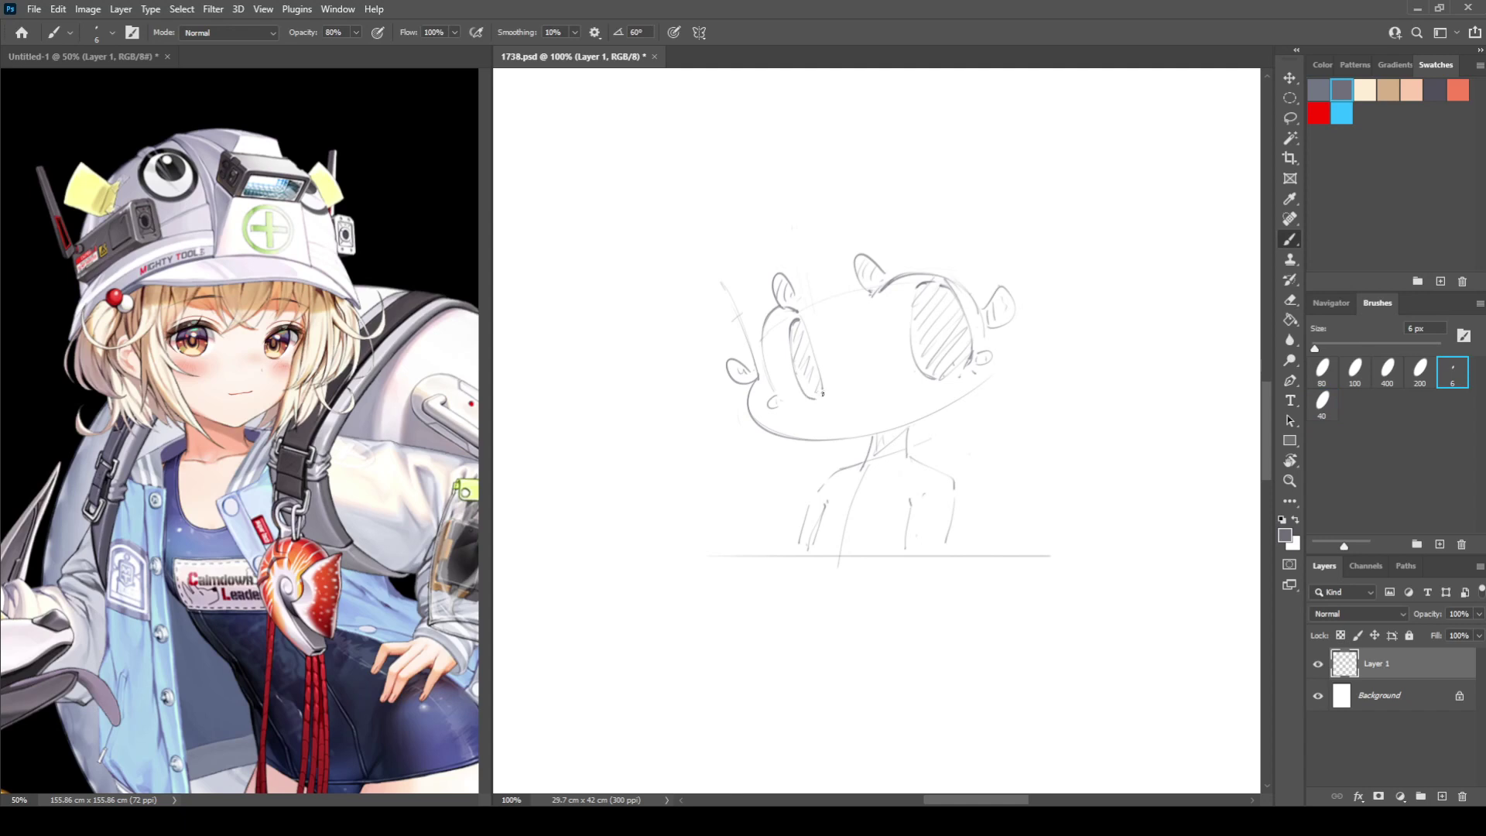
key("ctrl+shift+h")
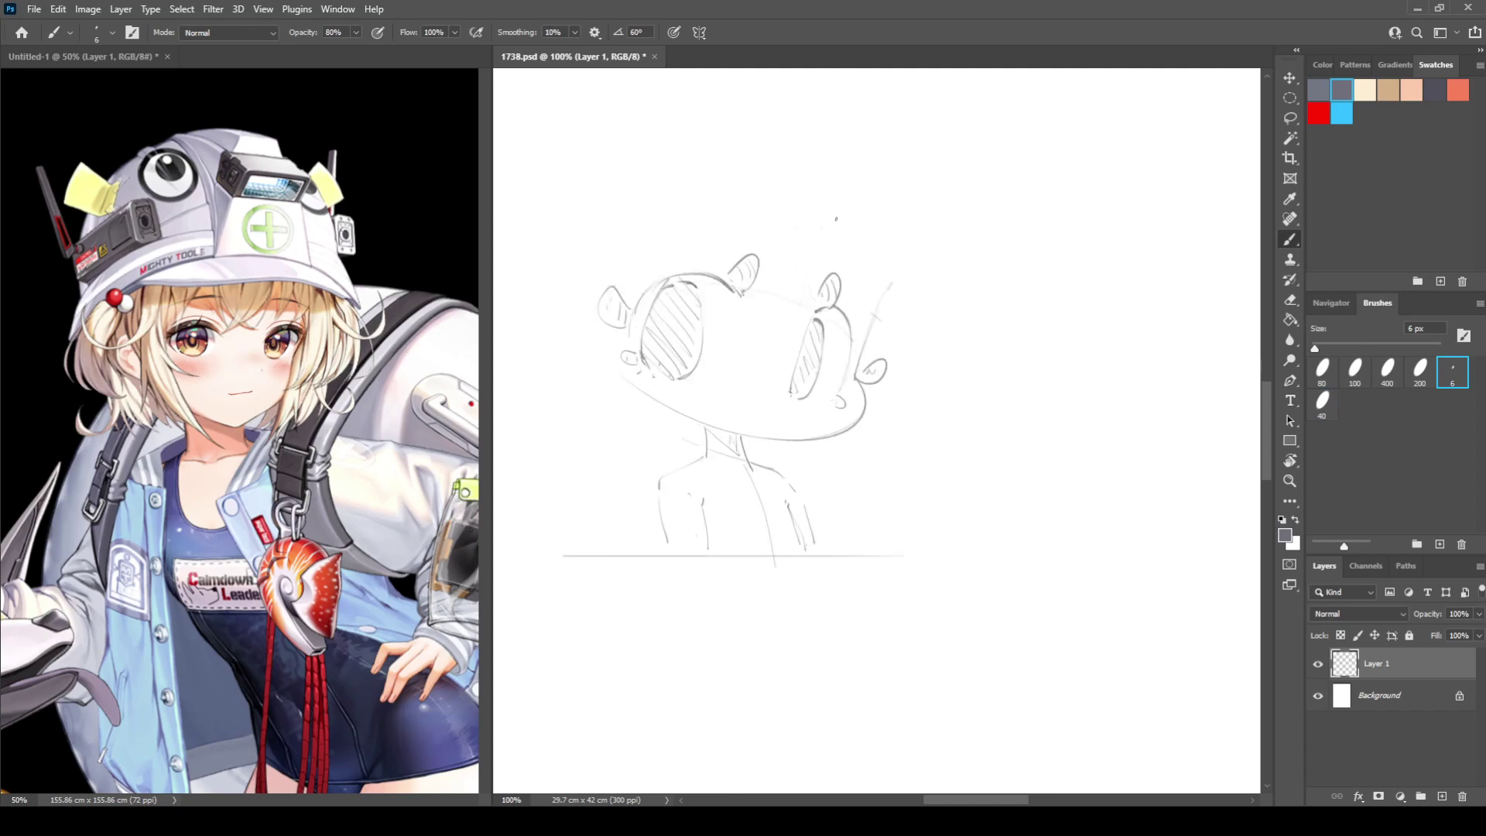
key("e")
left_click_drag(662, 289, 684, 272)
key("b")
key("ctrl+shift+h")
Sketch a short crease above the right eye and a large oval above each eye.
left_click_drag(882, 248, 903, 253)
left_click_drag(885, 252, 921, 258)
key("e")
key("b")
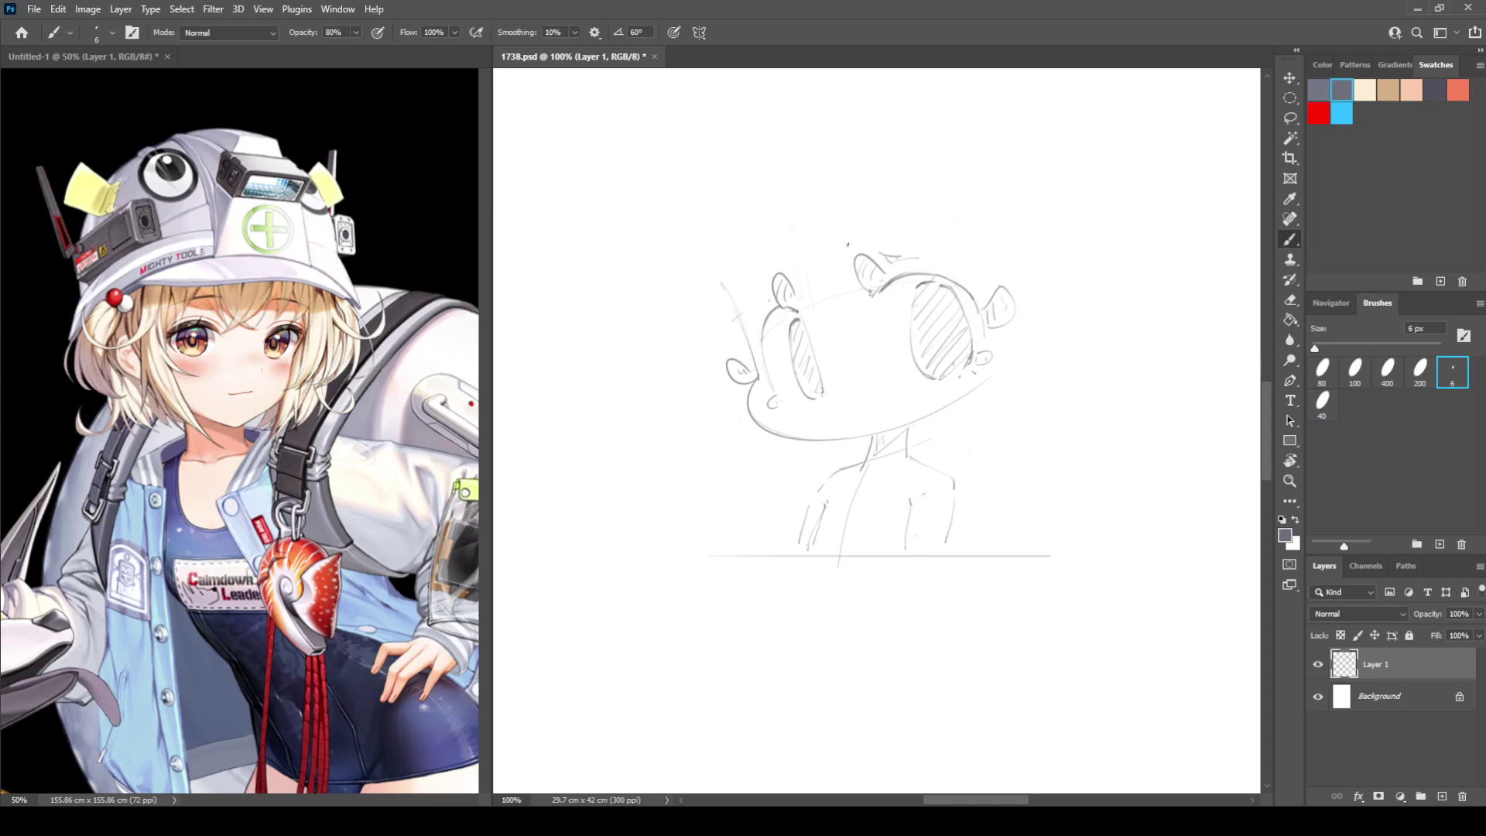
left_click_drag(849, 252, 911, 196)
mouse_move(759, 290)
left_mouse_down()
mouse_move(762, 215)
mouse_move(783, 267)
left_mouse_up()
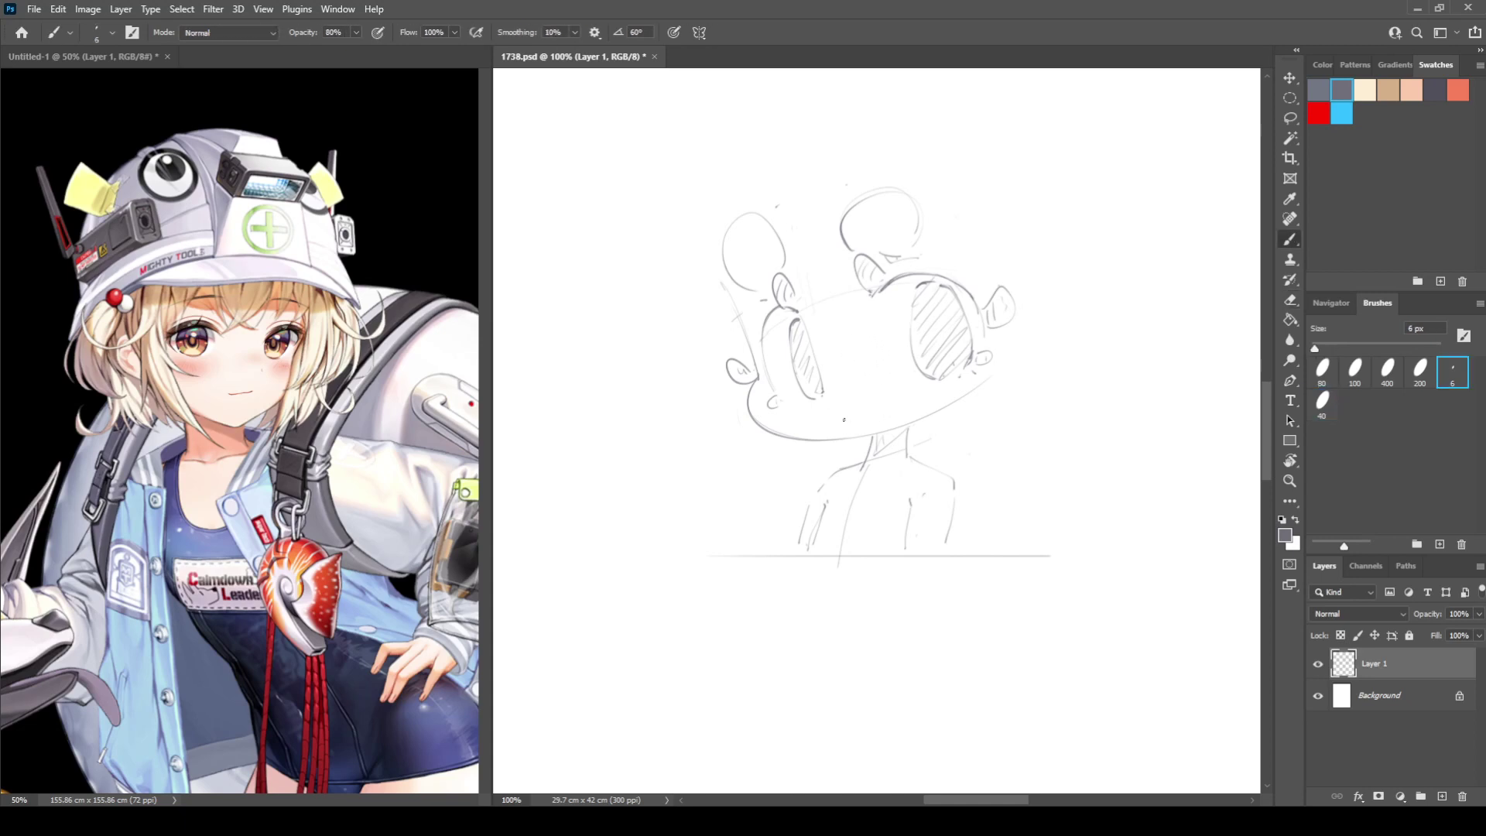
Sketch a small arched mouth just above the chin line.
key("e")
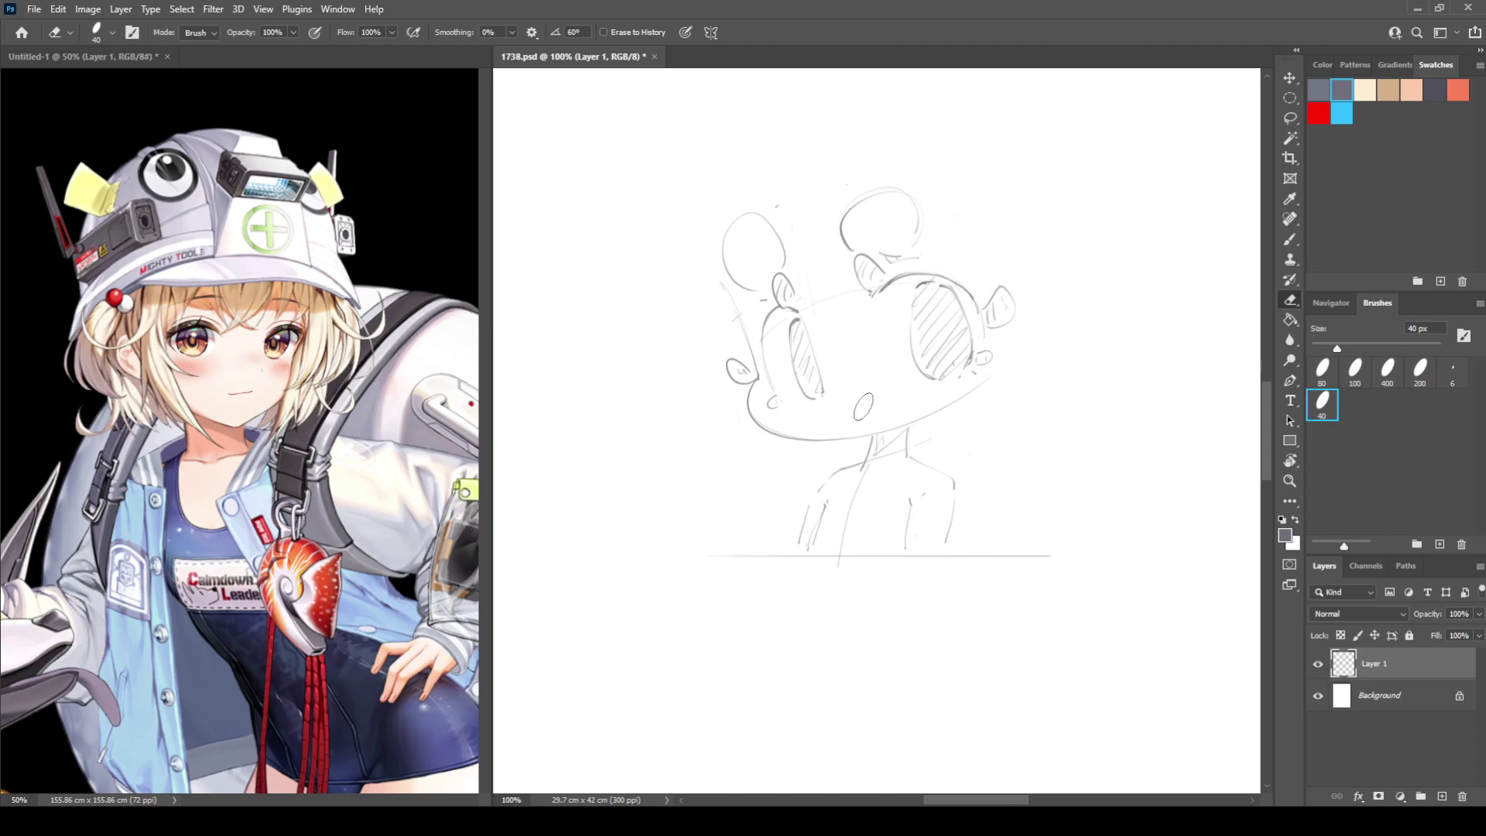
key("b")
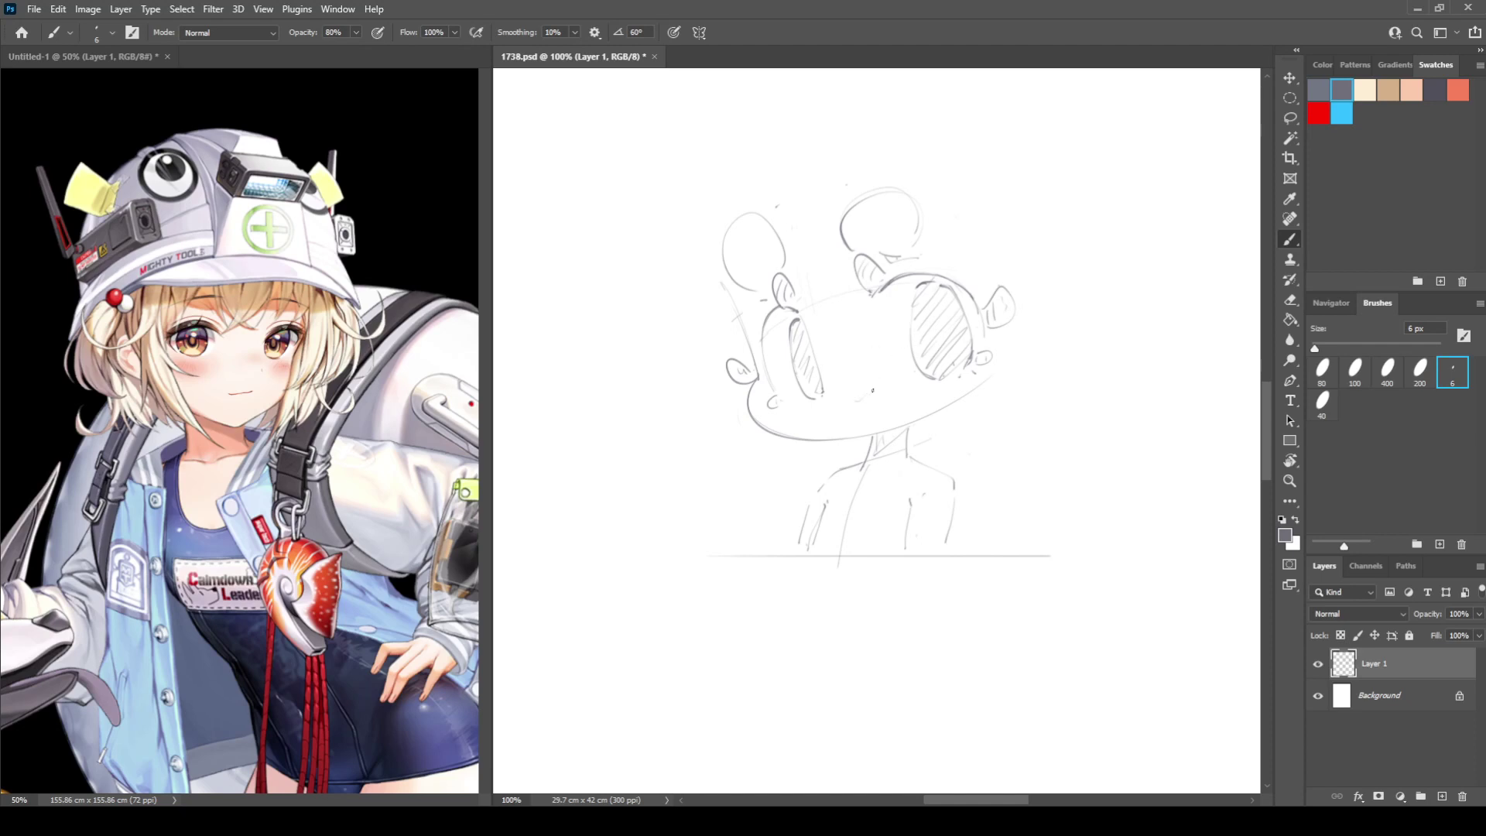
left_click_drag(872, 391, 896, 409)
key("h")
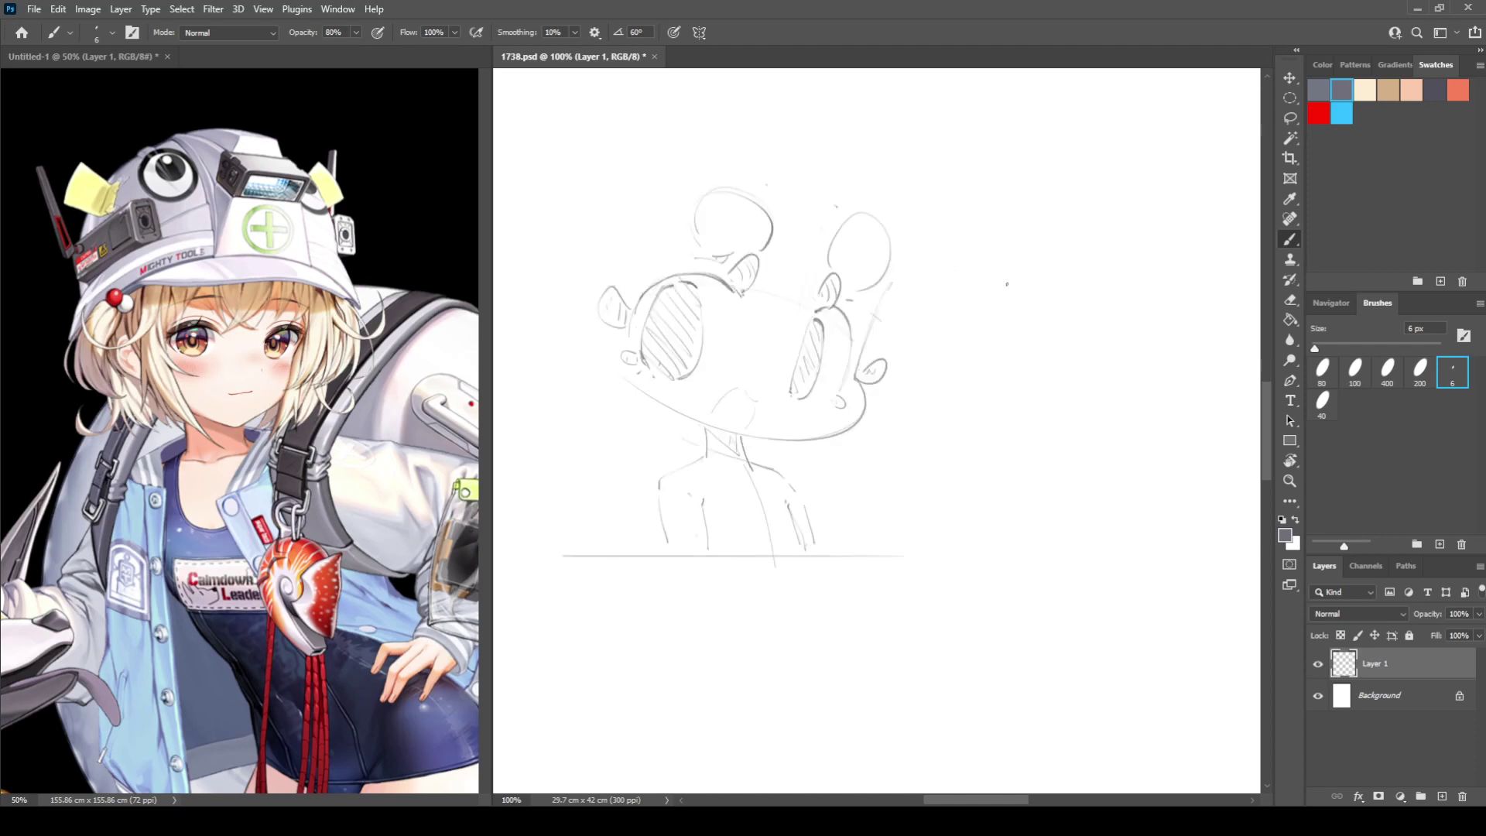
key("h")
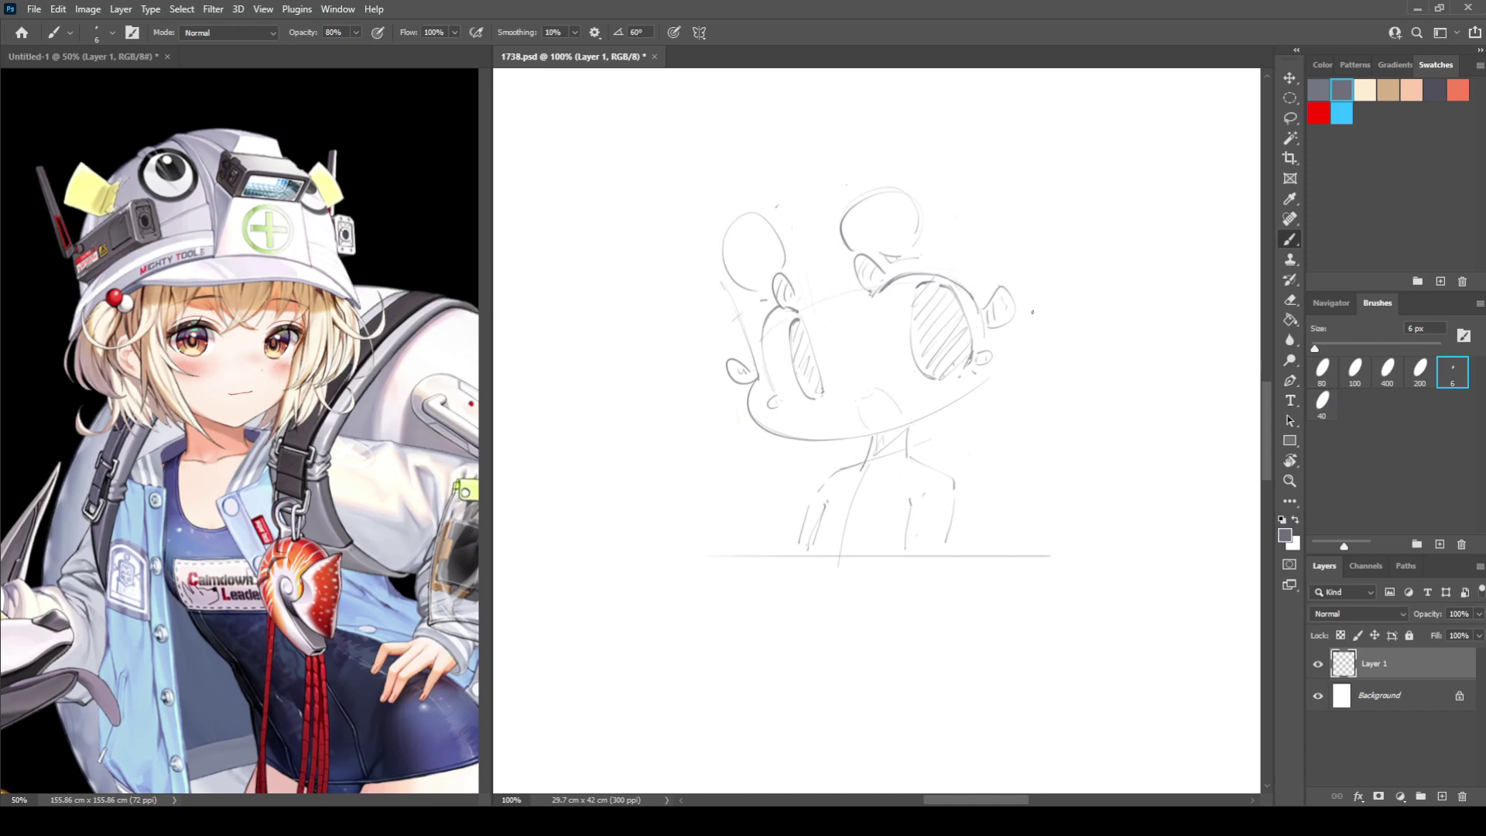
Sketch a rounded oval outside the right edge of the face, beside the petal shape.
mouse_move(1021, 310)
left_mouse_down()
mouse_move(1063, 330)
mouse_move(1032, 357)
left_mouse_up()
key("ctrl+shift+h")
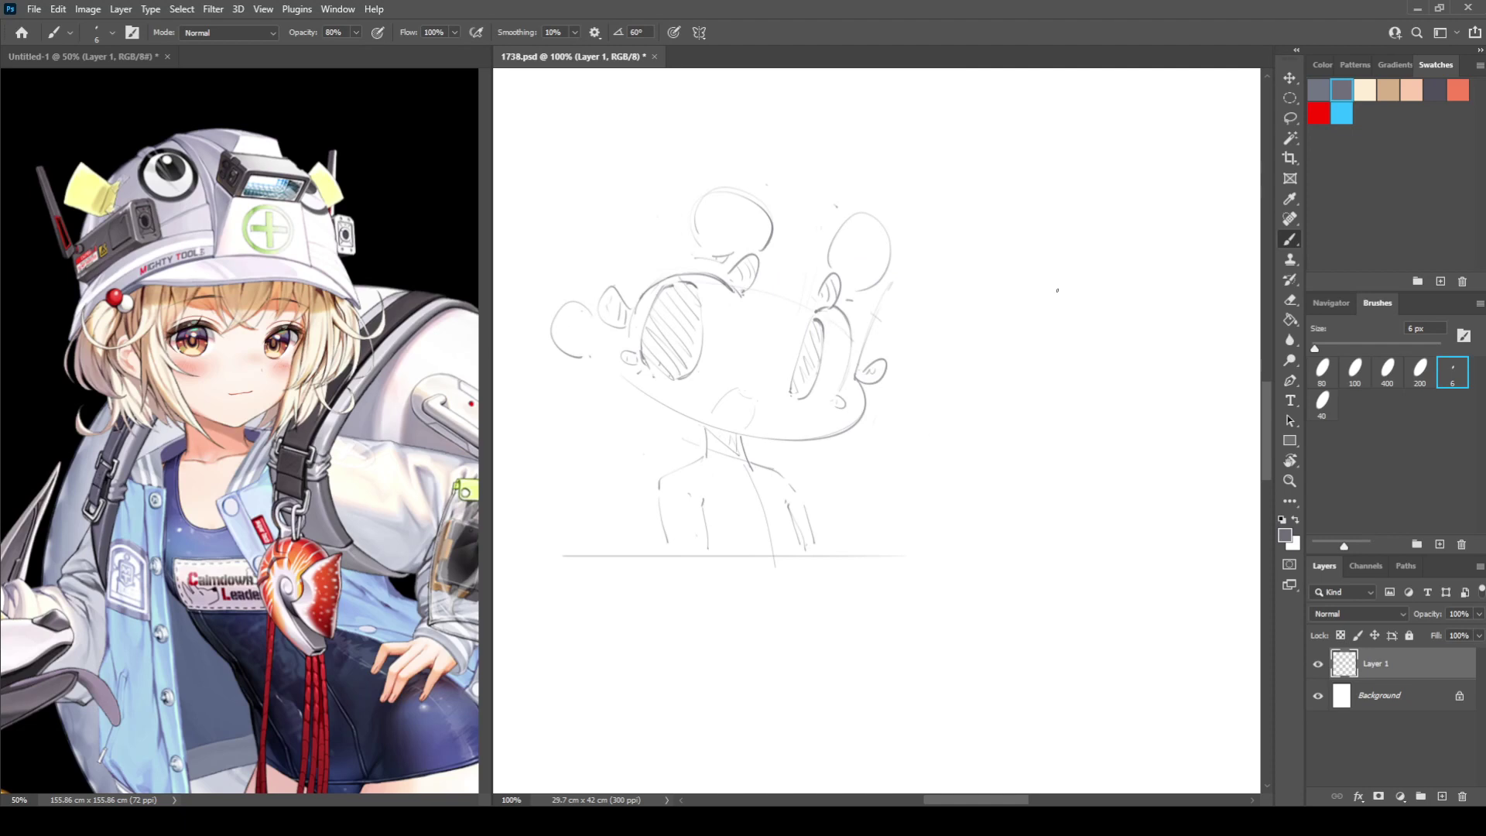
key("ctrl+shift+h")
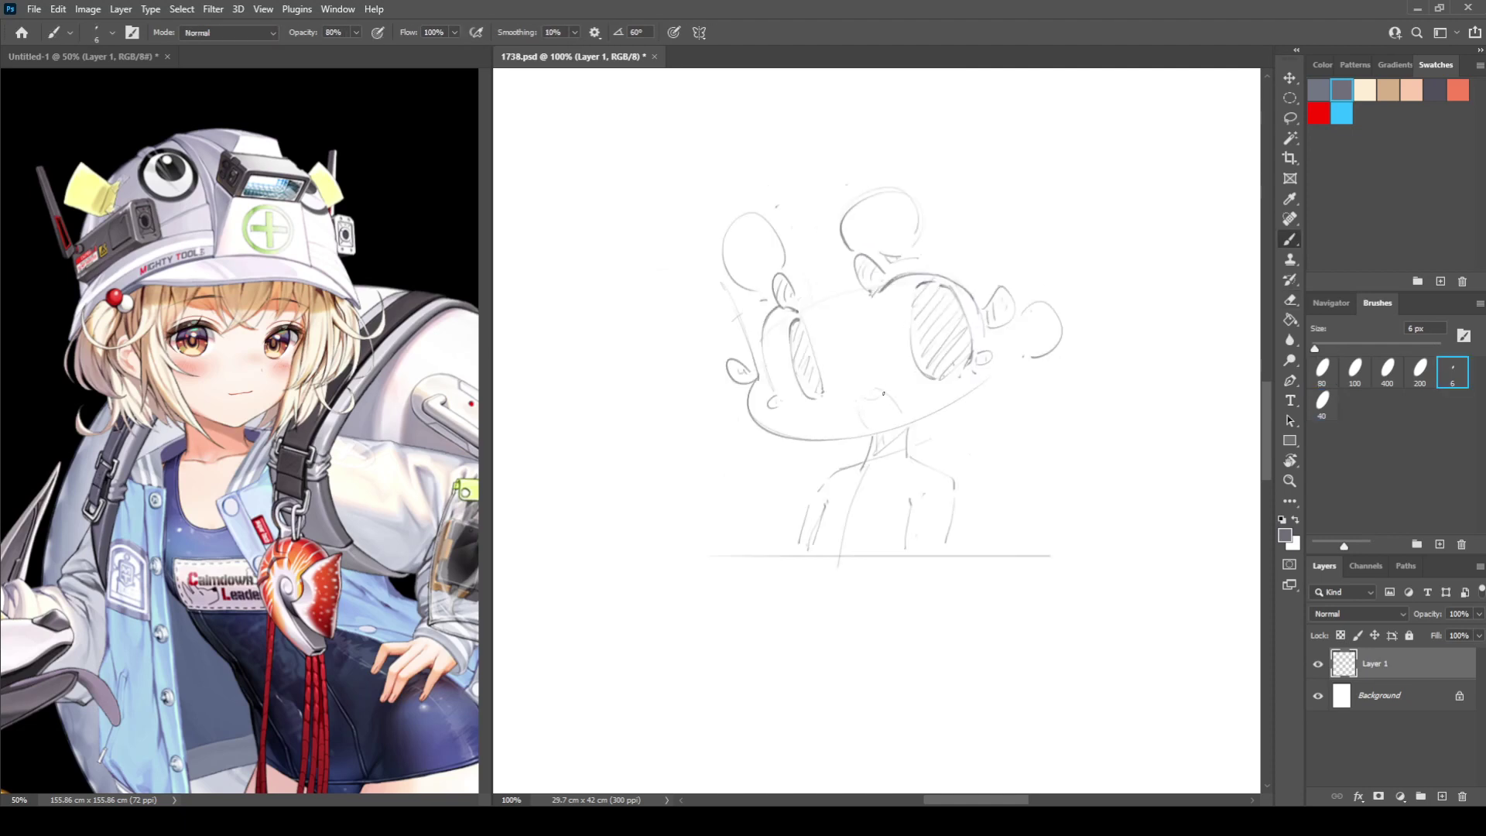
Add a new layer and sketch the first hair curves from the crown plus a small mark between the eyes.
left_click(1150, 454)
left_click(1436, 796)
mouse_move(776, 191)
left_mouse_down()
mouse_move(767, 286)
mouse_move(875, 334)
left_mouse_up()
left_click_drag(882, 169, 932, 260)
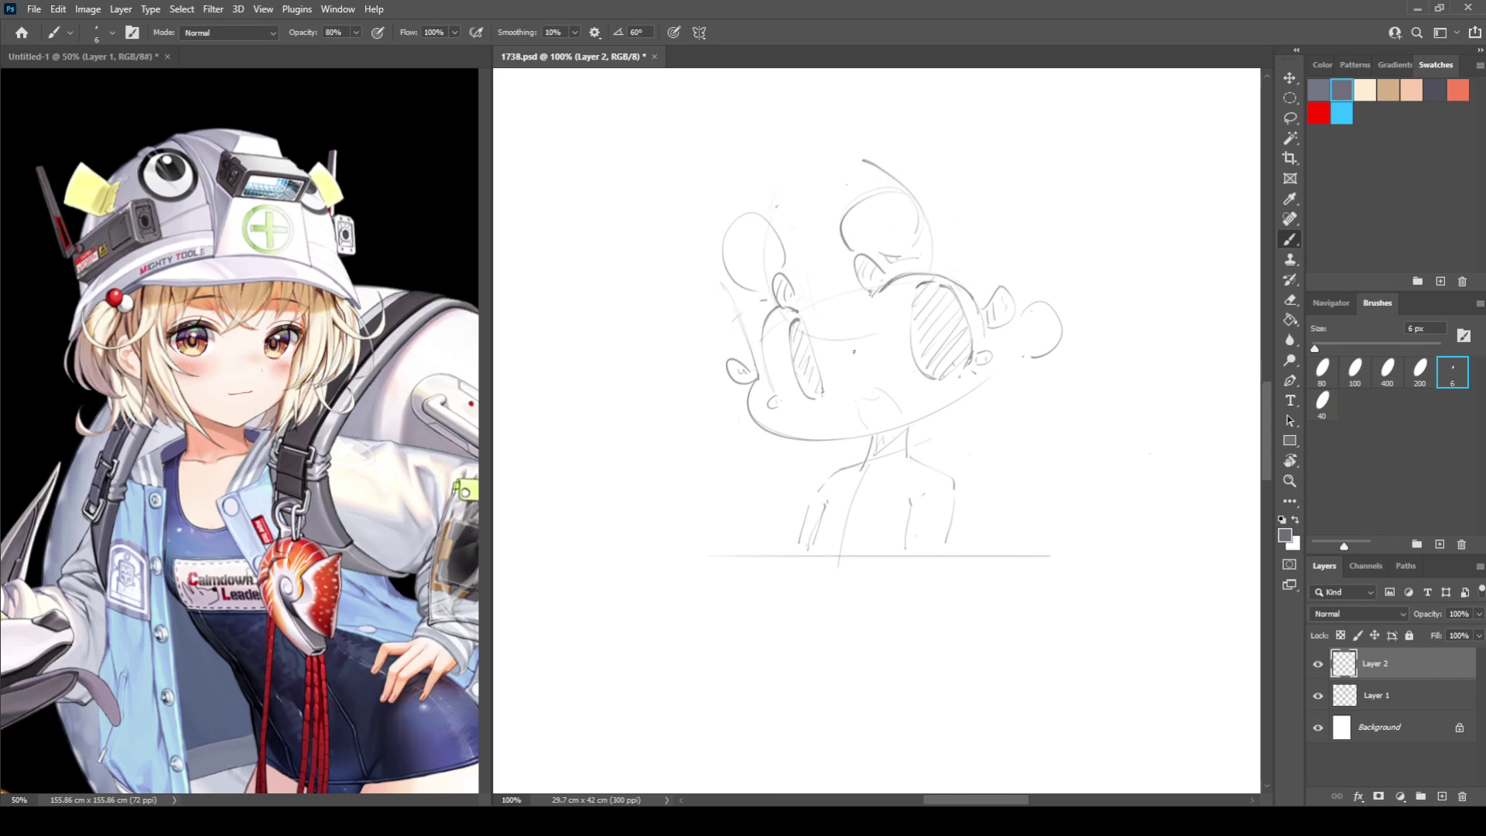
left_click_drag(840, 346, 862, 347)
key("F2")
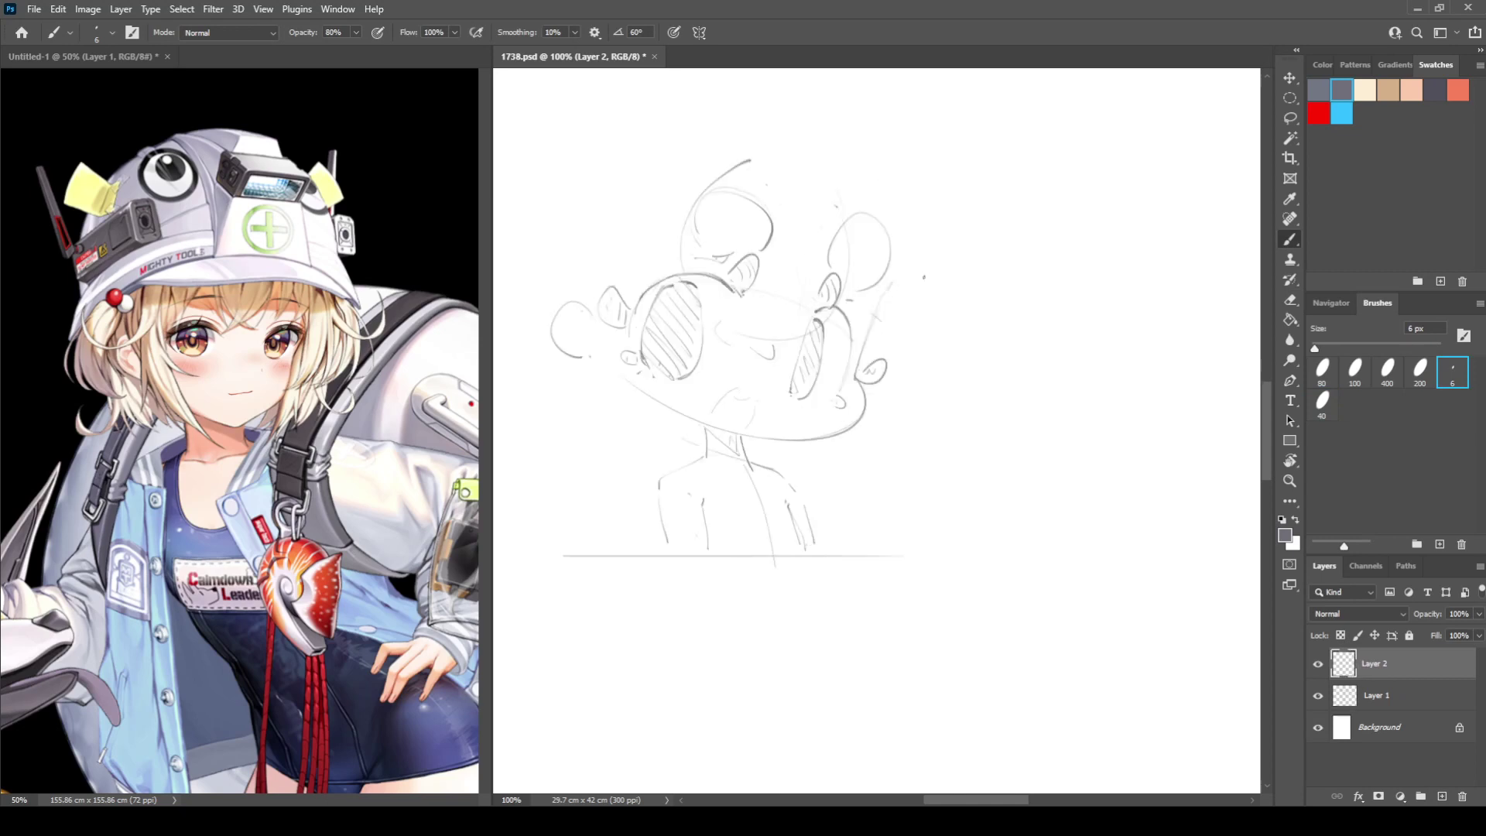
key("ctrl+shift+h")
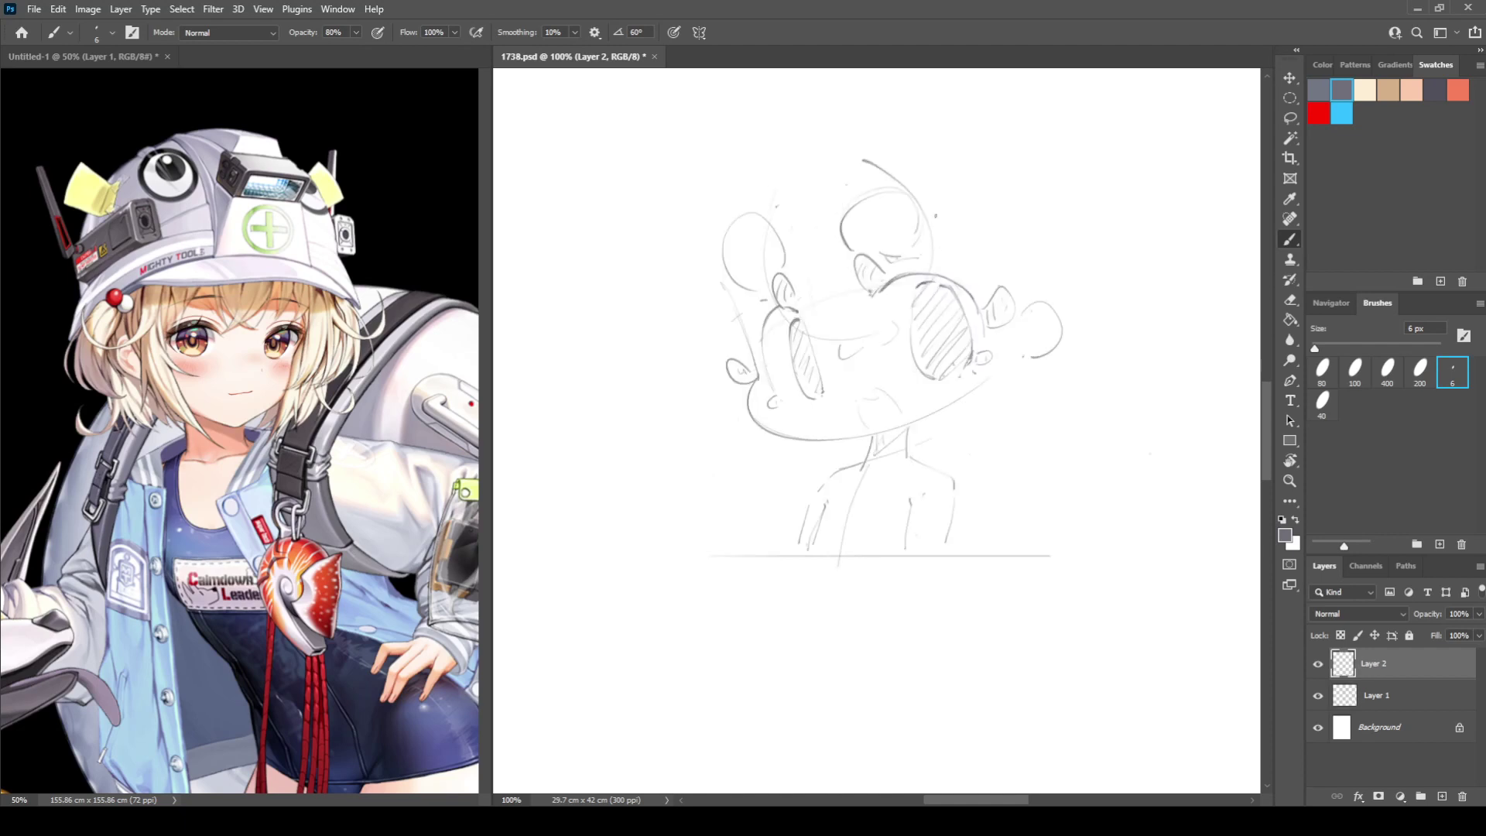
Sketch the long curved hair strands along the right side of the head.
left_click_drag(976, 190, 994, 256)
left_click_drag(1003, 317, 986, 352)
left_click_drag(1008, 229, 1014, 341)
Sketch the hair on the left side, including the outer locks and the strands curling below the jaw.
mouse_move(763, 241)
left_mouse_down()
mouse_move(754, 347)
mouse_move(665, 337)
mouse_move(710, 378)
left_mouse_up()
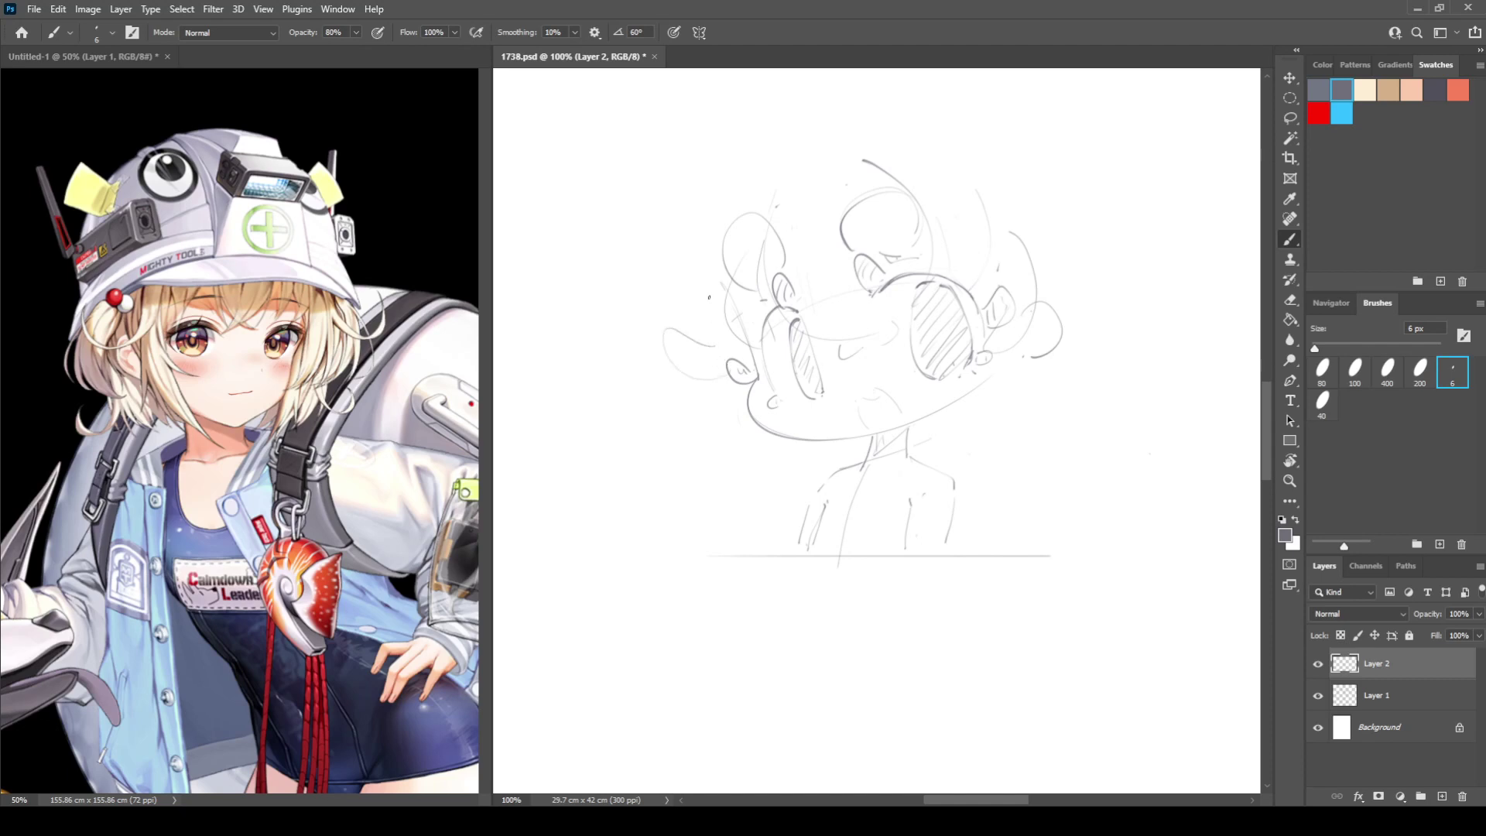
left_click_drag(724, 260, 706, 325)
mouse_move(724, 387)
left_mouse_down()
mouse_move(736, 459)
mouse_move(782, 472)
left_mouse_up()
left_click_drag(805, 451, 842, 462)
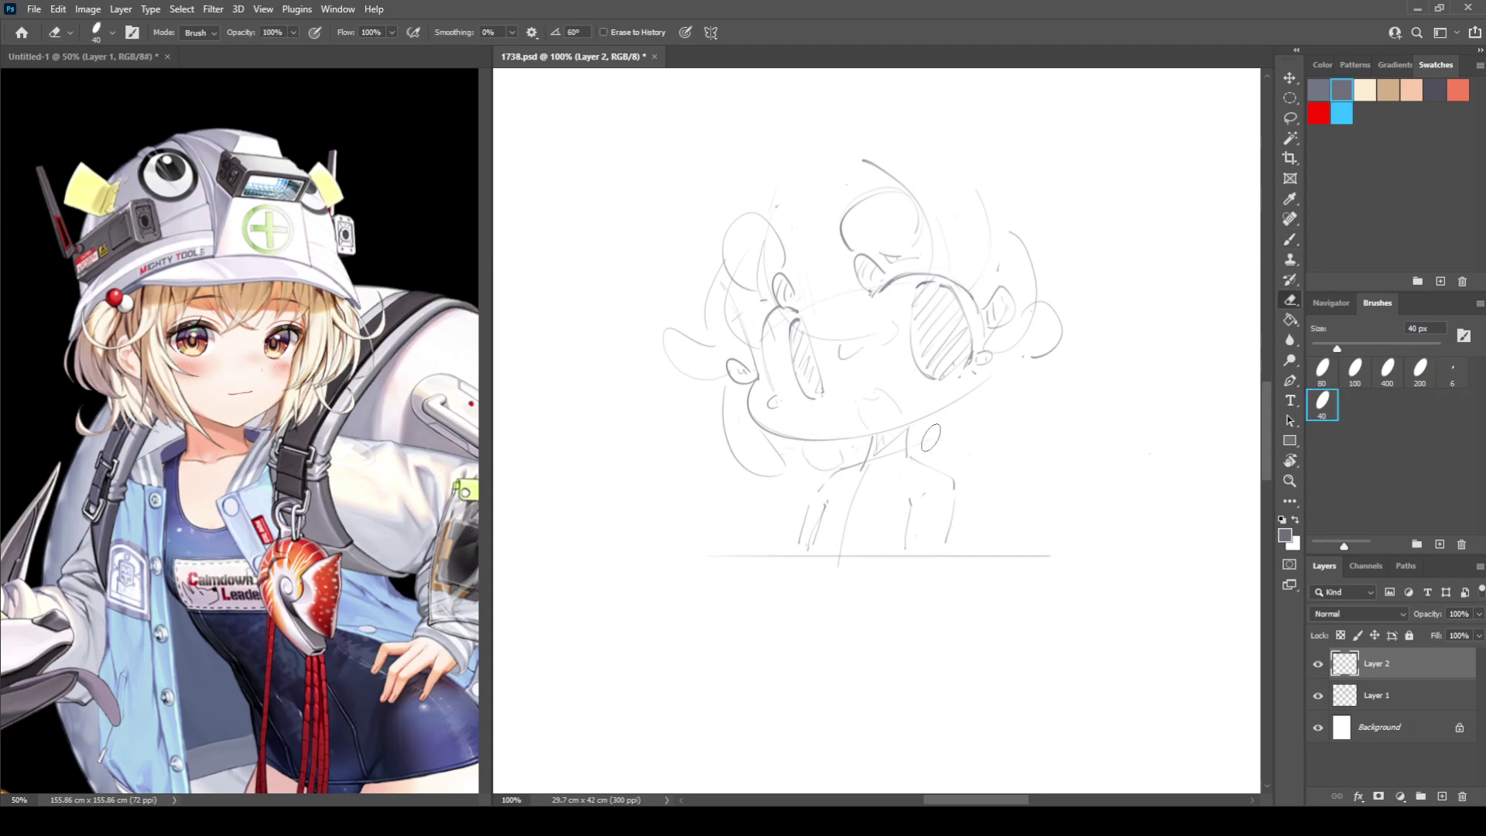
Sketch the lower right hair lock beside the jaw and the outer hair arc at the upper left.
mouse_move(928, 434)
left_mouse_down()
mouse_move(1013, 387)
mouse_move(997, 399)
mouse_move(978, 384)
mouse_move(967, 435)
left_mouse_up()
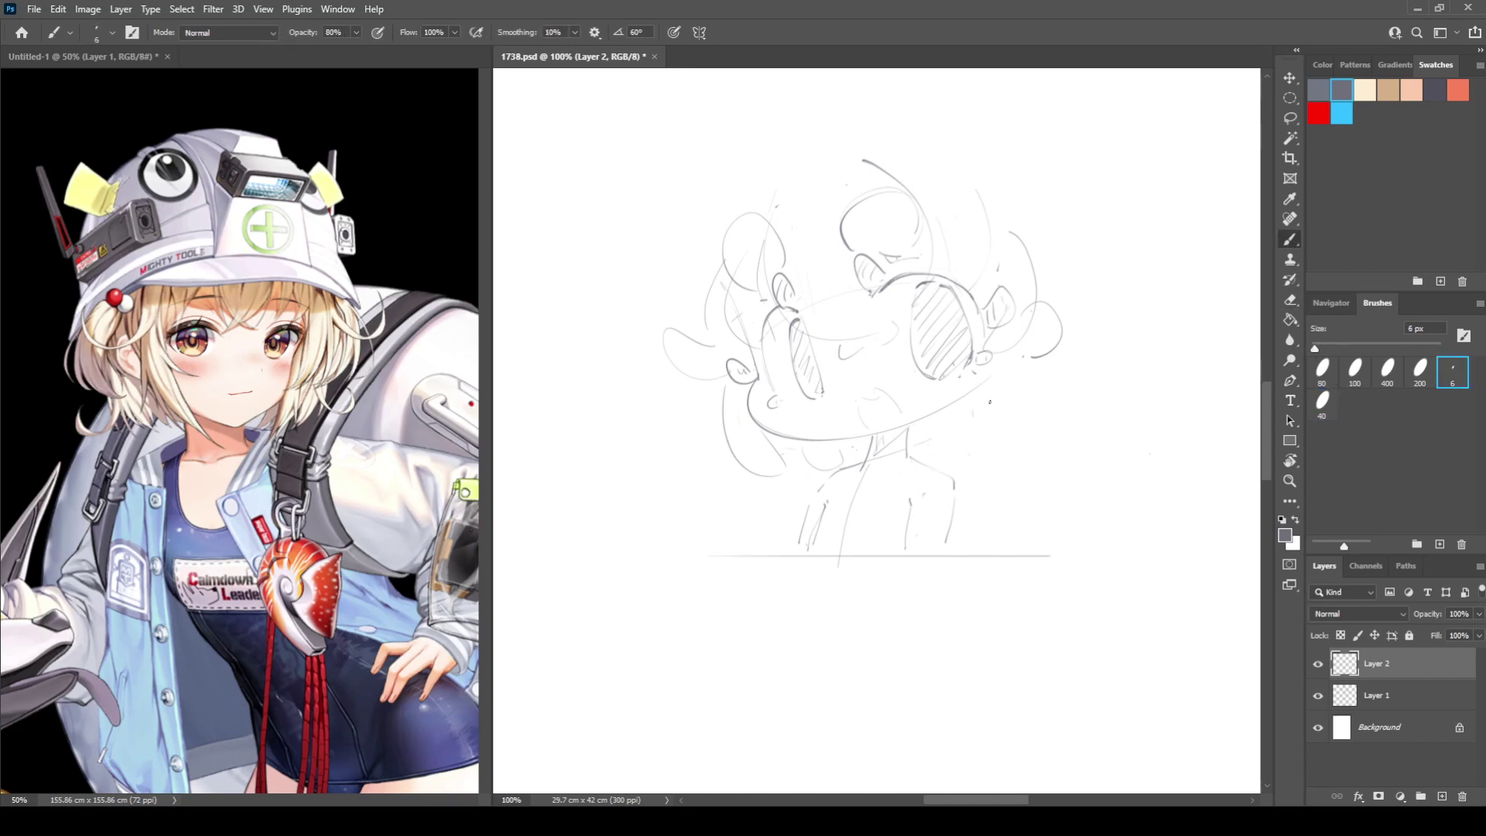
left_click_drag(1025, 373, 968, 438)
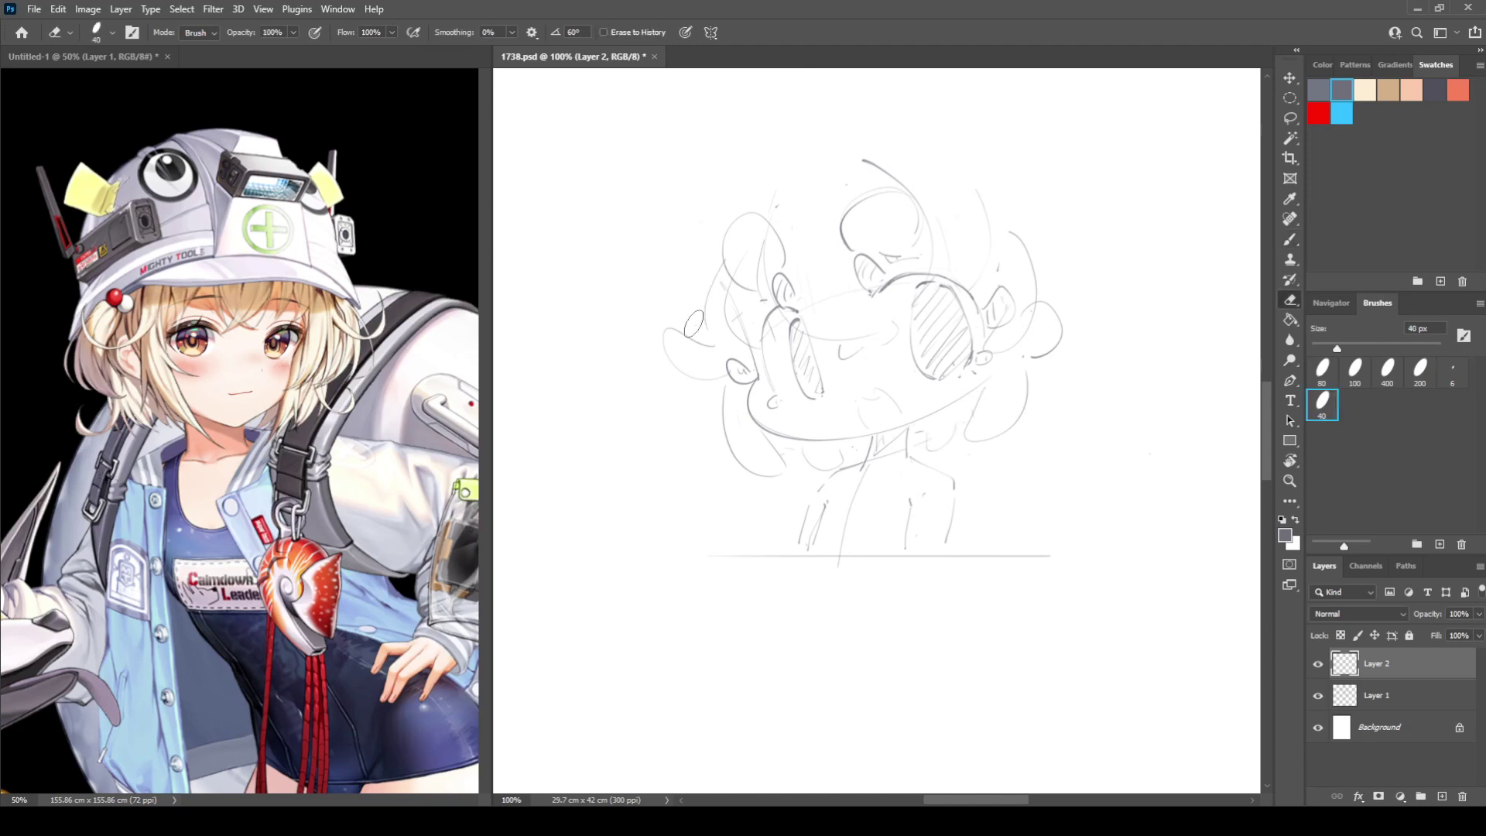
mouse_move(726, 199)
left_mouse_down()
mouse_move(694, 280)
mouse_move(703, 320)
left_mouse_up()
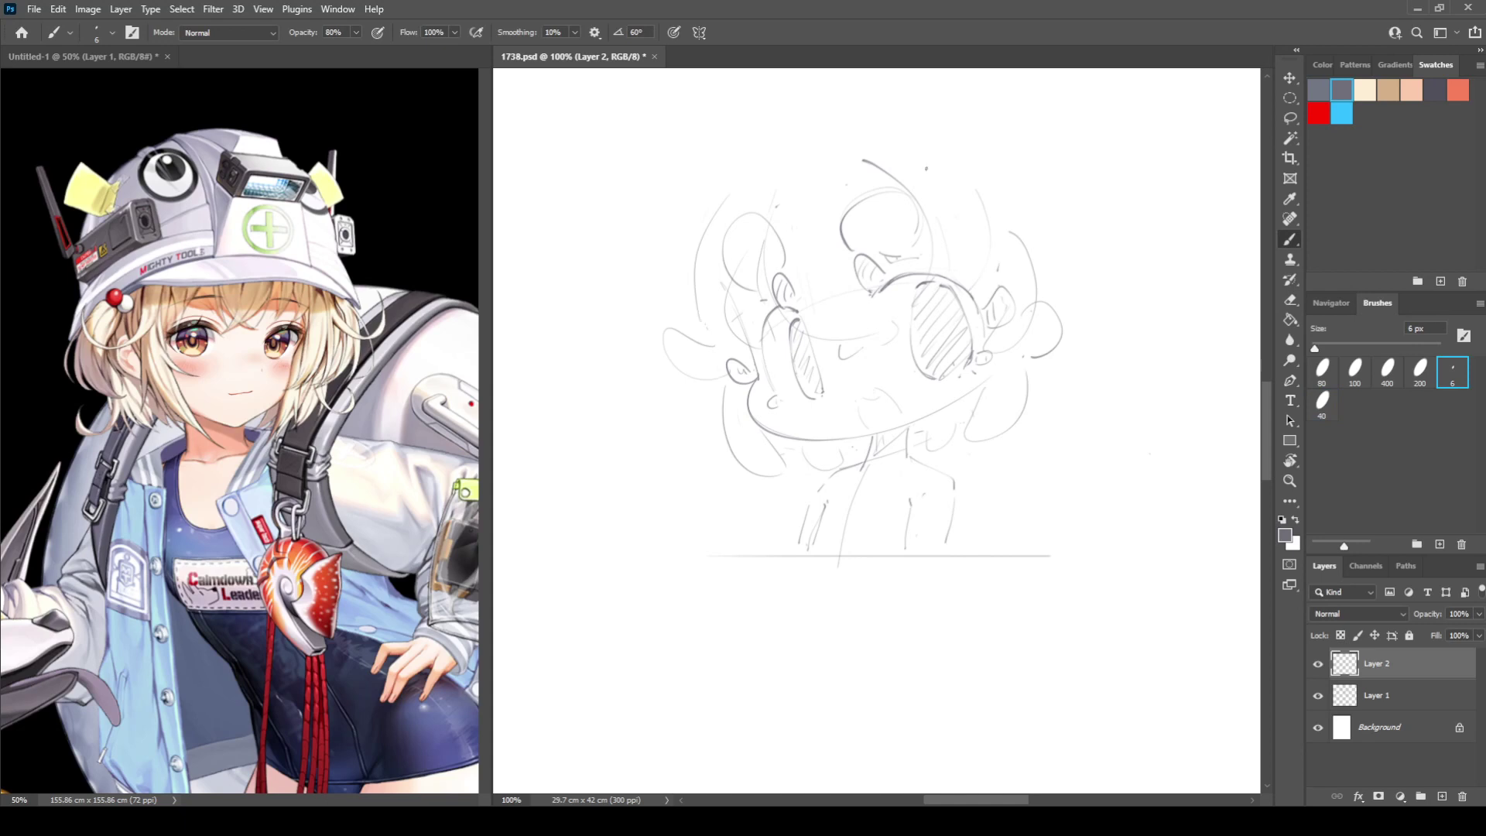
Sketch the small lower hair locks on both sides and the outer hair arc on the right, checking them in a mirrored view.
left_click_drag(707, 397, 714, 420)
mouse_move(1060, 241)
left_mouse_down()
mouse_move(1057, 362)
mouse_move(1091, 414)
left_mouse_up()
key("h")
left_click_drag(843, 293, 961, 313)
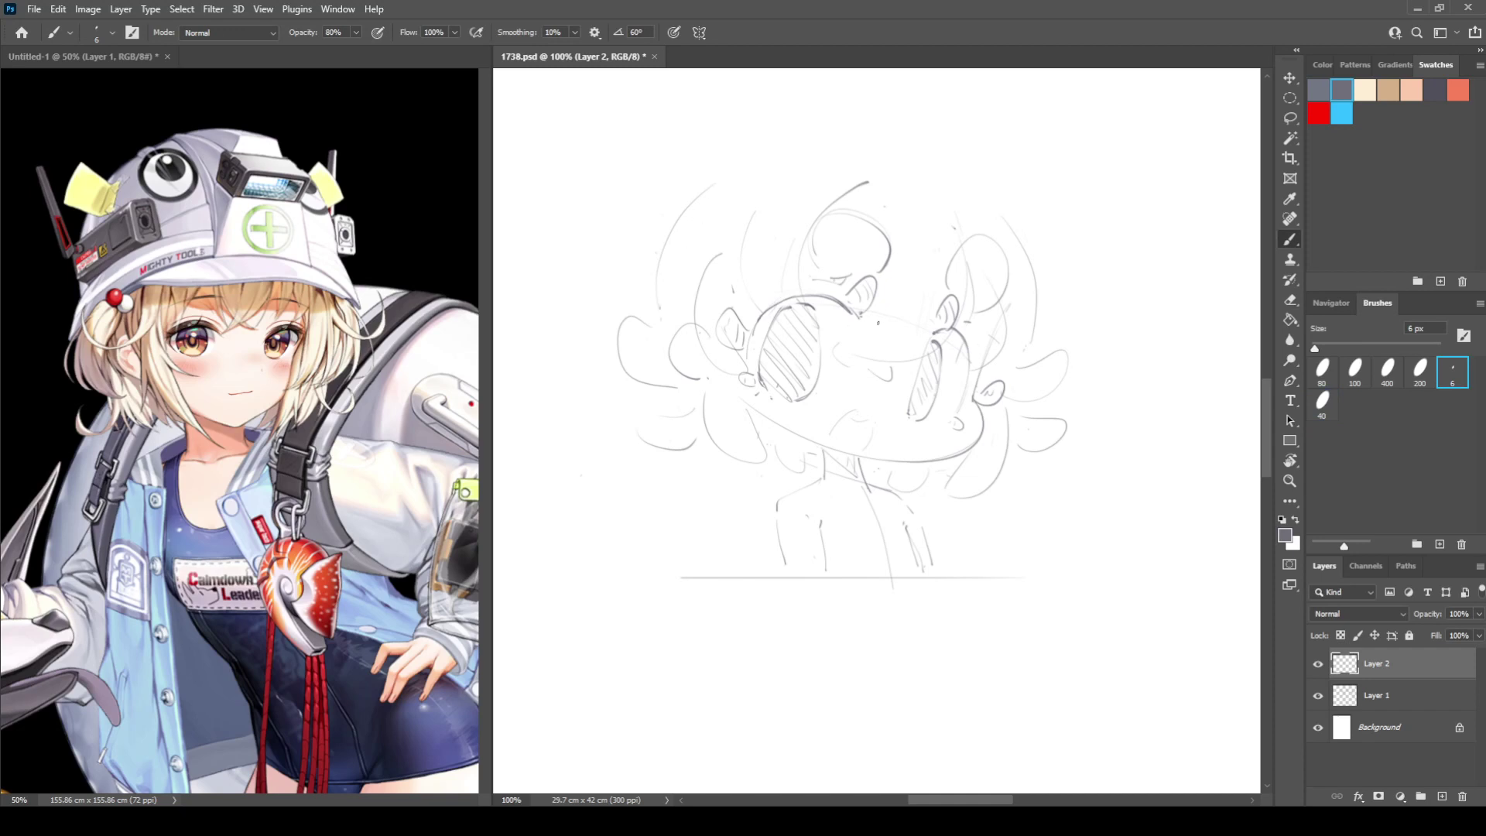
key("ctrl+shift+h")
mouse_move(921, 188)
left_mouse_down()
mouse_move(862, 204)
mouse_move(887, 191)
left_mouse_up()
key("e")
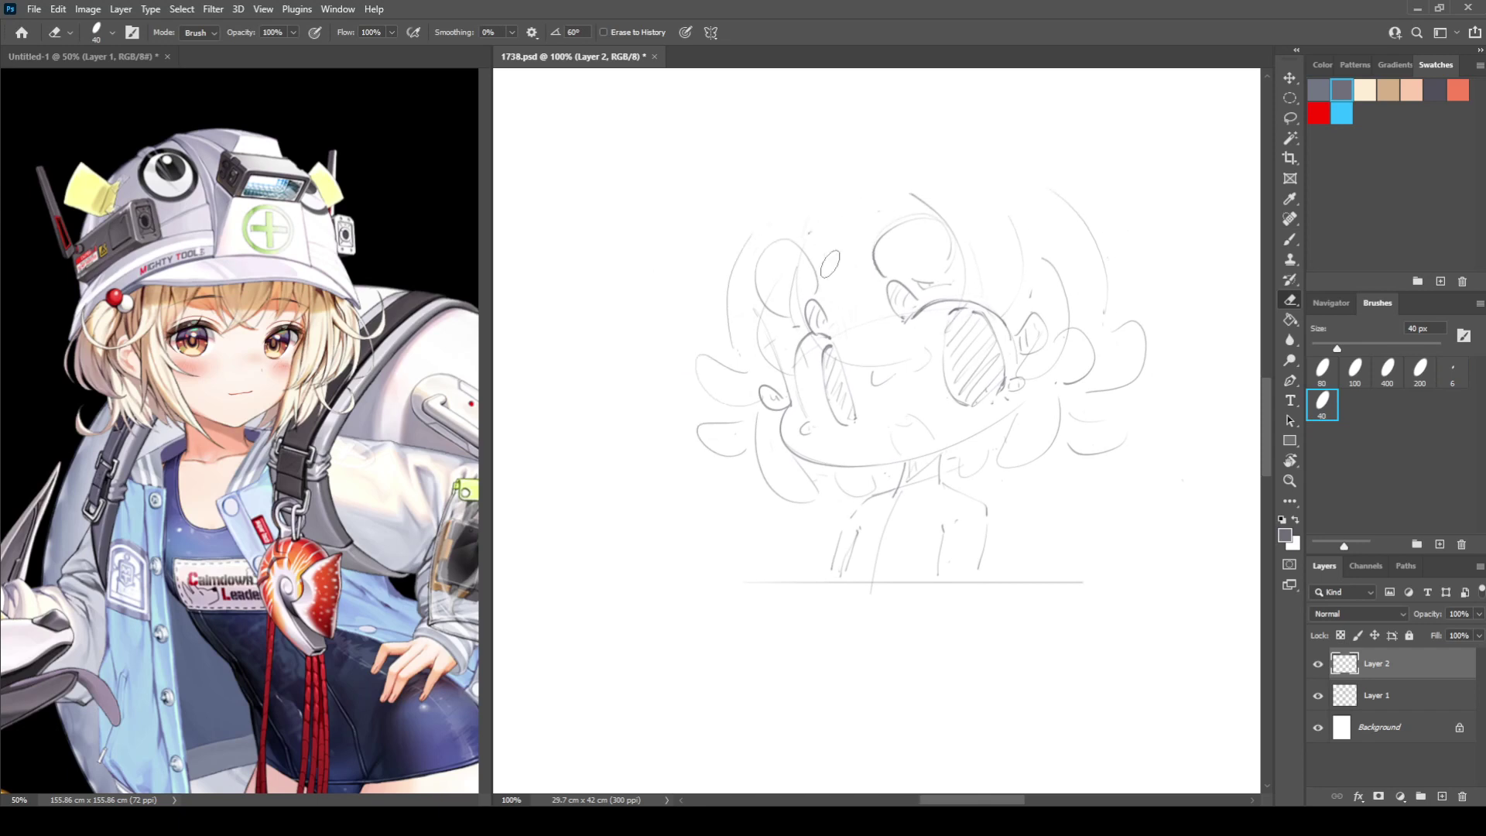
Add a new layer above the hair sketch and toggle the visibility of Layer 2 and Layer 1 to tell their lines apart.
left_click(1441, 797)
key("b")
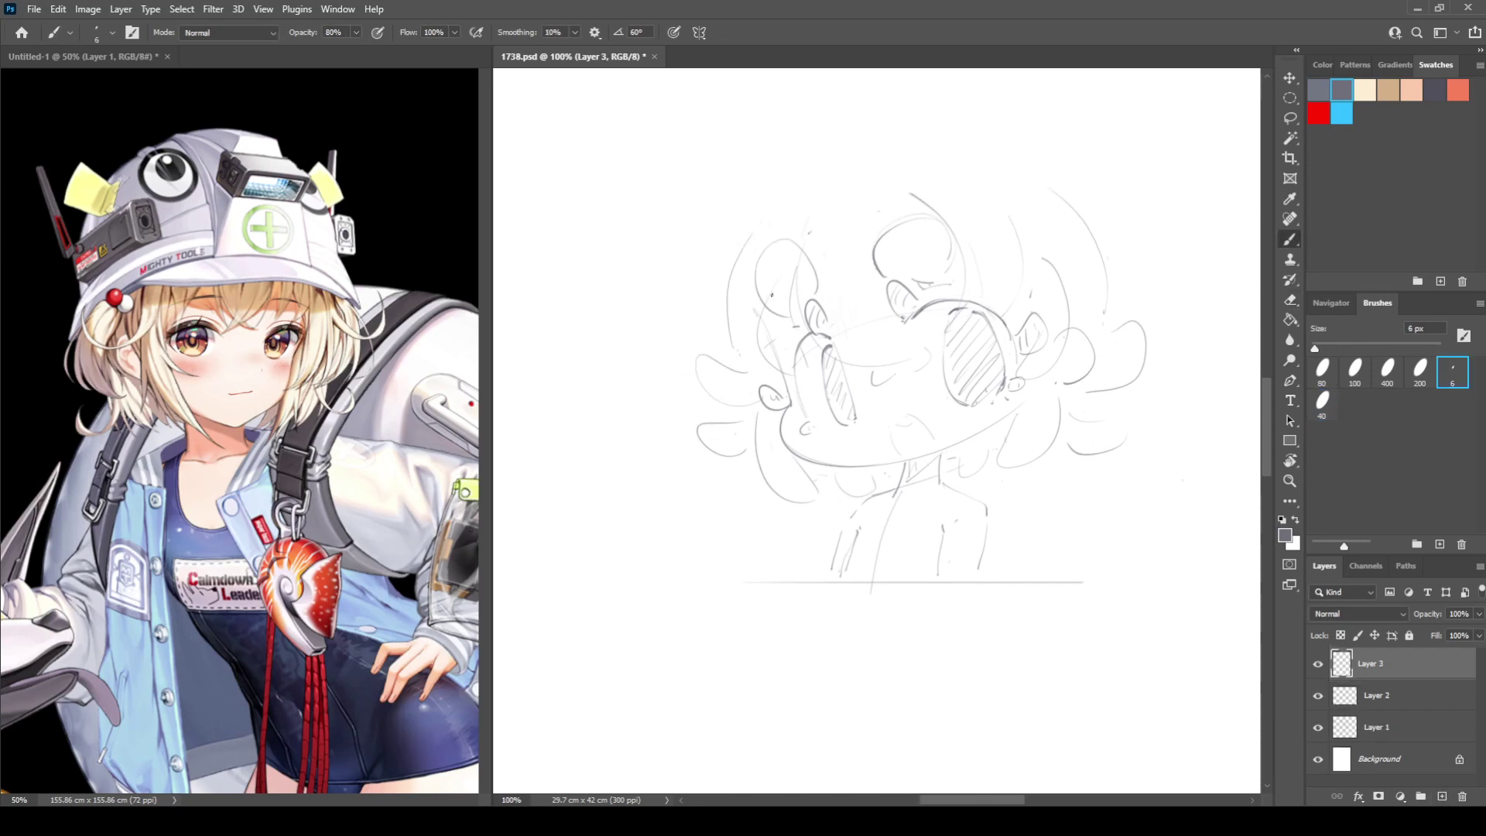
mouse_move(717, 292)
left_mouse_down()
mouse_move(964, 263)
mouse_move(998, 241)
left_mouse_up()
key("ctrl+z")
left_click(1318, 698)
left_click(1318, 698)
left_click(1316, 728)
left_click(1317, 732)
left_click(1317, 733)
left_click(1384, 727)
key("e")
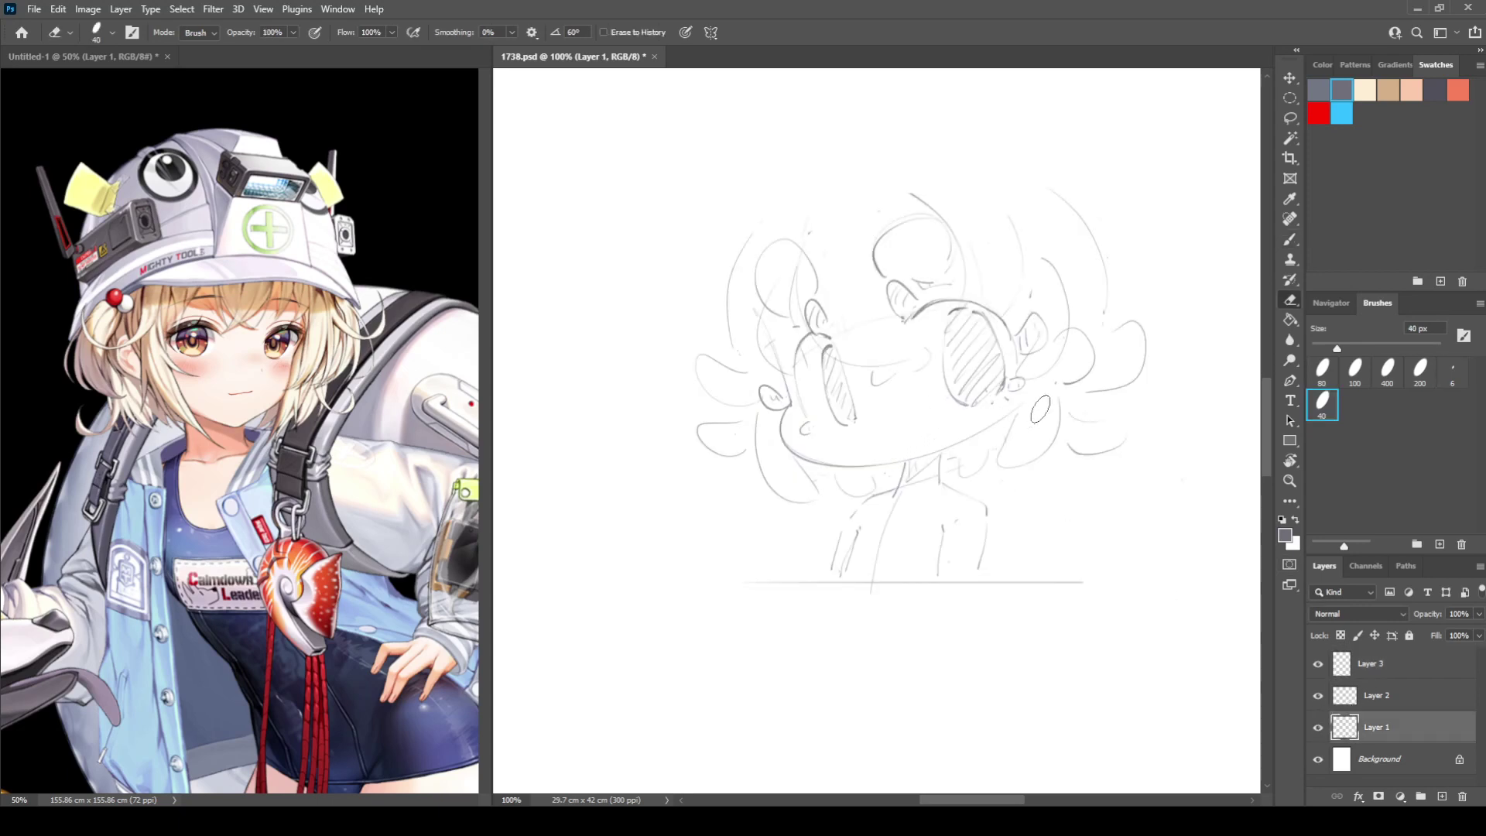
On Layer 3, sketch the helmet brim's lower curve across the forehead and a long arc above it.
left_click(1368, 666)
key("b")
mouse_move(699, 293)
left_mouse_down()
mouse_move(790, 313)
mouse_move(1000, 240)
left_mouse_up()
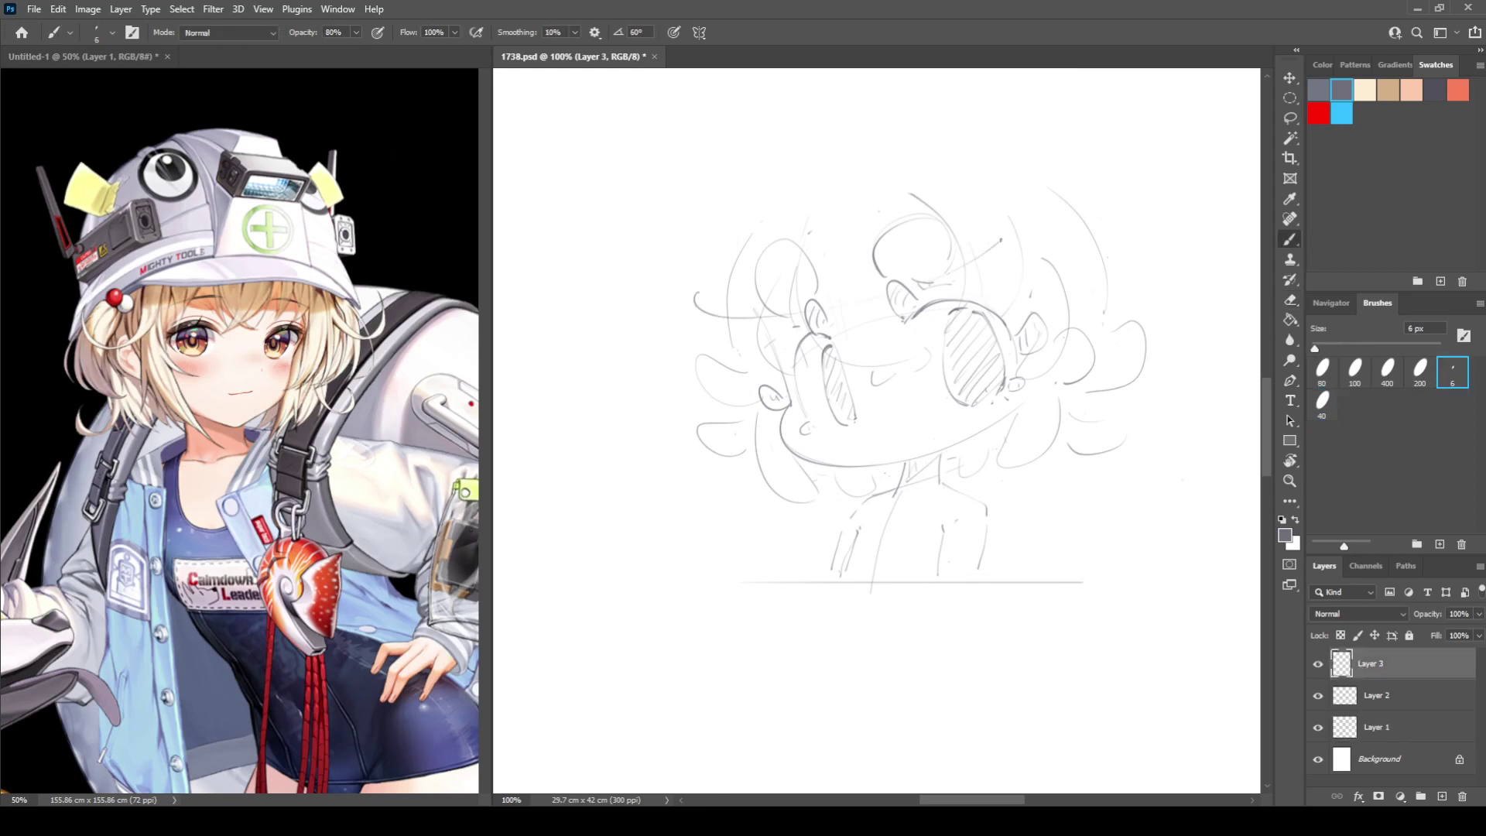
mouse_move(696, 286)
left_mouse_down()
mouse_move(850, 219)
mouse_move(1004, 190)
left_mouse_up()
key("ctrl+z")
mouse_move(711, 274)
left_mouse_down()
mouse_move(858, 224)
mouse_move(1061, 216)
left_mouse_up()
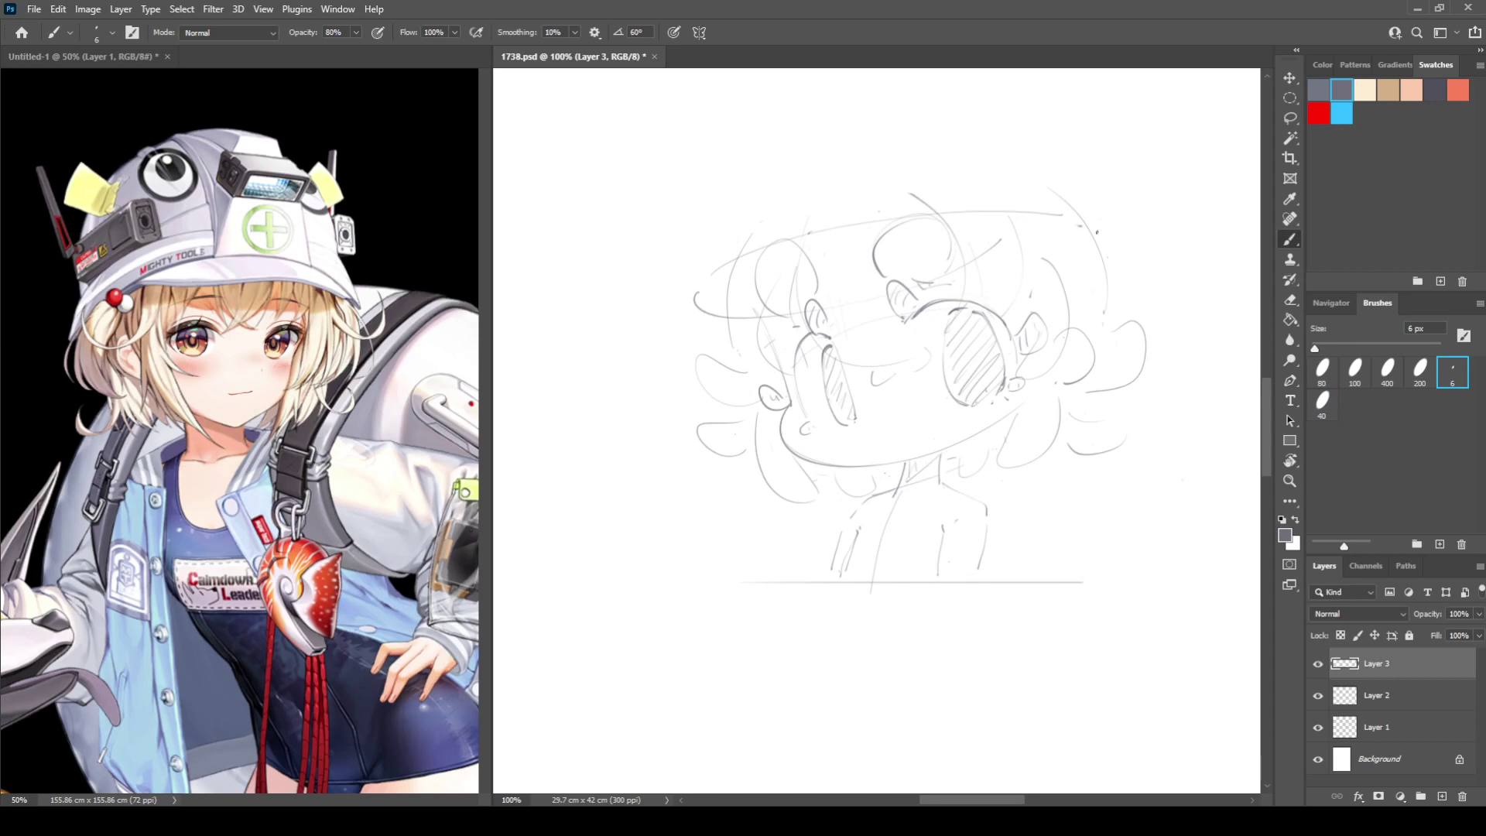
Erase parts of the first brim line and redraw the front brim's curves above the eyes.
key("e")
mouse_move(701, 302)
left_mouse_down()
mouse_move(739, 316)
mouse_move(1012, 245)
left_mouse_up()
key("b")
mouse_move(706, 291)
left_mouse_down()
mouse_move(776, 314)
mouse_move(998, 234)
mouse_move(1107, 222)
left_mouse_up()
key("e")
Sketch the raised side section of the brim on the right and close the brim's rounded tip on the left.
key("b")
mouse_move(999, 216)
left_mouse_down()
mouse_move(1103, 243)
mouse_move(1036, 213)
mouse_move(1108, 262)
left_mouse_up()
key("e")
key("b")
mouse_move(1003, 208)
left_mouse_down()
mouse_move(1055, 206)
mouse_move(1126, 259)
left_mouse_up()
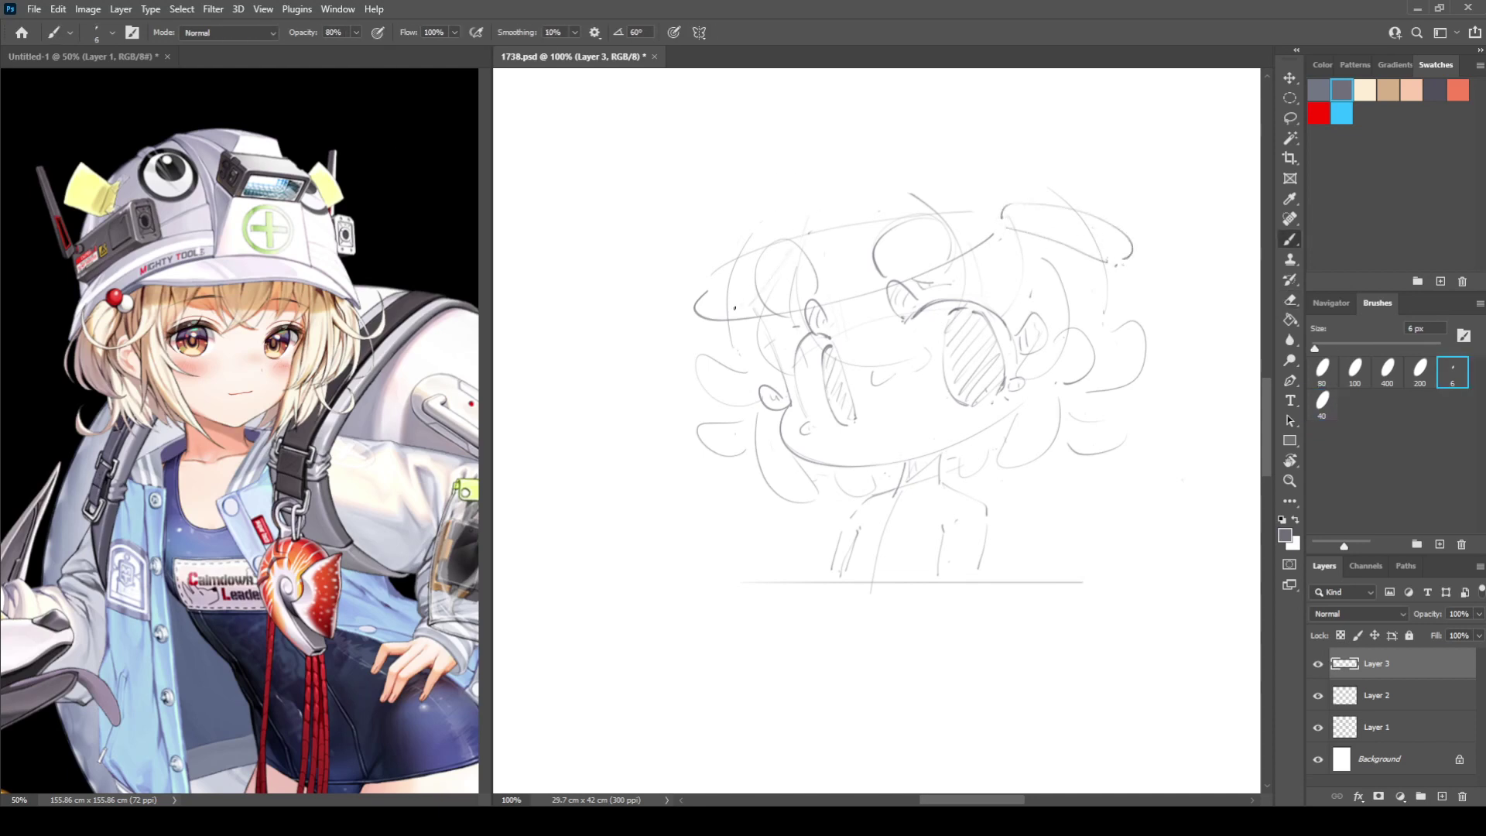
mouse_move(703, 314)
left_mouse_down()
mouse_move(758, 315)
mouse_move(701, 314)
mouse_move(715, 277)
left_mouse_up()
Sketch a tilted box-shaped device with an inner screen above the front brim, joined to the brim by slanted support lines.
key("e")
key("b")
mouse_move(751, 162)
left_mouse_down()
mouse_move(737, 164)
mouse_move(740, 205)
mouse_move(733, 179)
mouse_move(754, 232)
mouse_move(842, 176)
mouse_move(899, 222)
mouse_move(737, 186)
mouse_move(736, 207)
mouse_move(849, 172)
left_mouse_up()
key("e")
key("b")
key("e")
key("b")
key("e")
key("b")
mouse_move(741, 159)
left_mouse_down()
mouse_move(864, 114)
mouse_move(872, 152)
left_mouse_up()
key("e")
mouse_move(774, 196)
left_mouse_down()
mouse_move(868, 174)
mouse_move(842, 135)
left_mouse_up()
key("b")
mouse_move(842, 129)
left_mouse_down()
mouse_move(841, 160)
mouse_move(752, 185)
left_mouse_up()
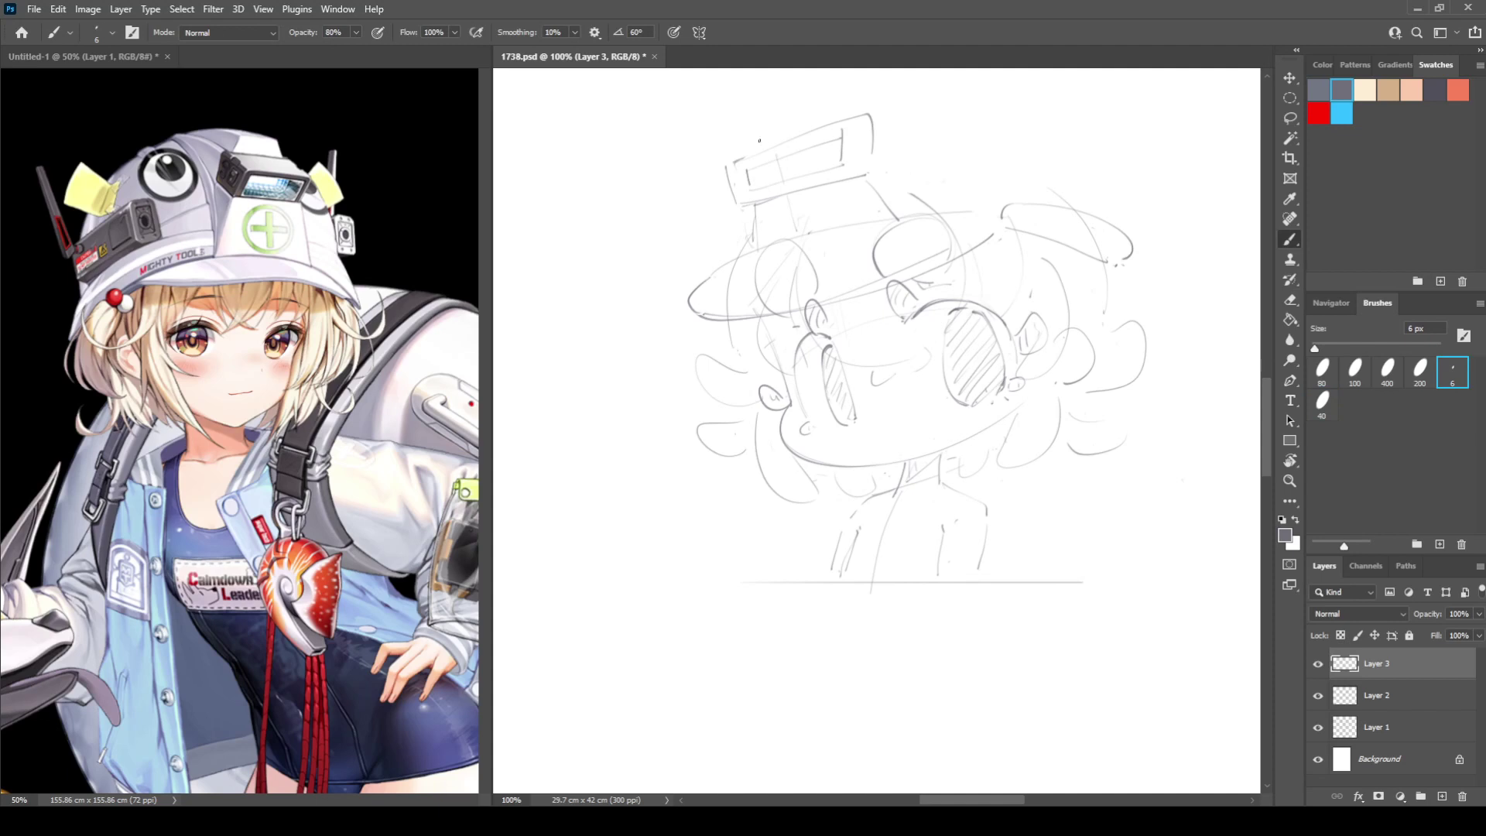
Sketch the helmet dome's outline behind the front device, from the left edge over the top of the head.
left_click_drag(716, 251, 720, 199)
key("ctrl+z")
left_click_drag(718, 250, 720, 217)
key("e")
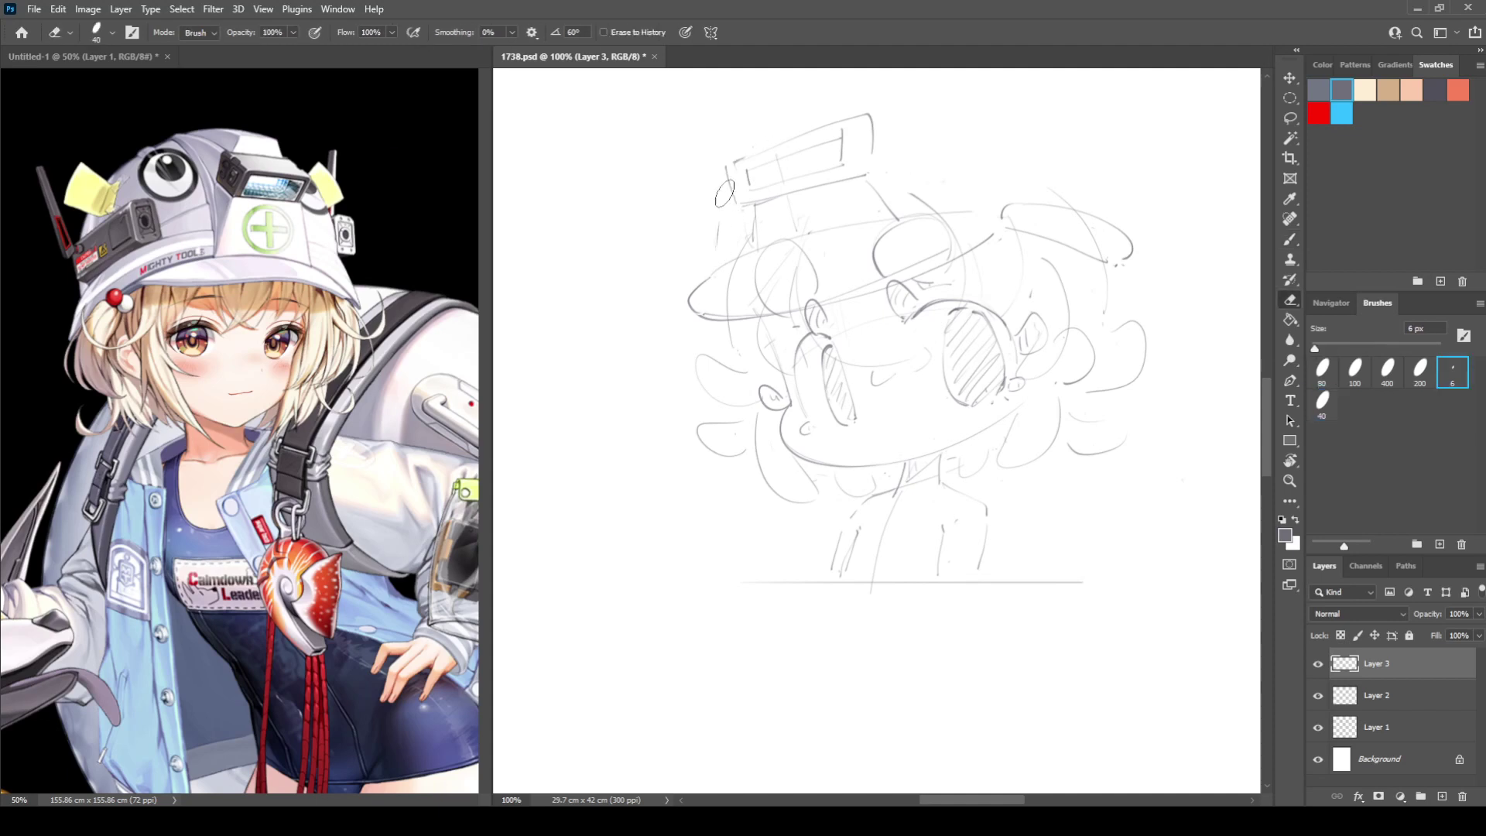
key("b")
left_click_drag(741, 129, 719, 244)
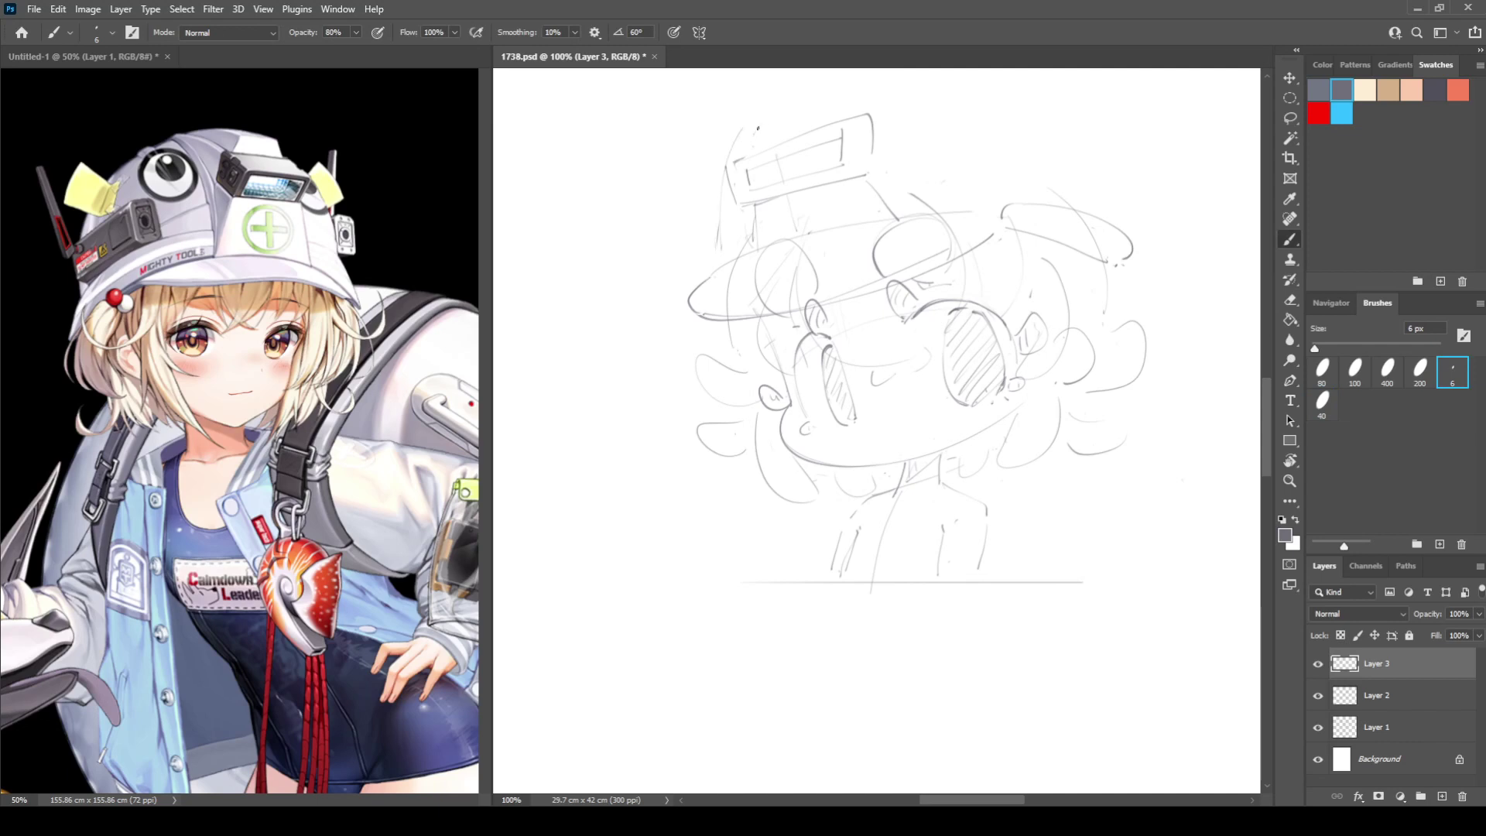
key("e")
left_click_drag(728, 166, 723, 249)
key("b")
left_click_drag(784, 104, 721, 239)
mouse_move(808, 98)
left_mouse_down()
mouse_move(1027, 105)
mouse_move(1092, 174)
left_mouse_up()
In the mirrored view, continue the helmet dome's rear outline down to the brim and add the hair edge beneath it.
key("h")
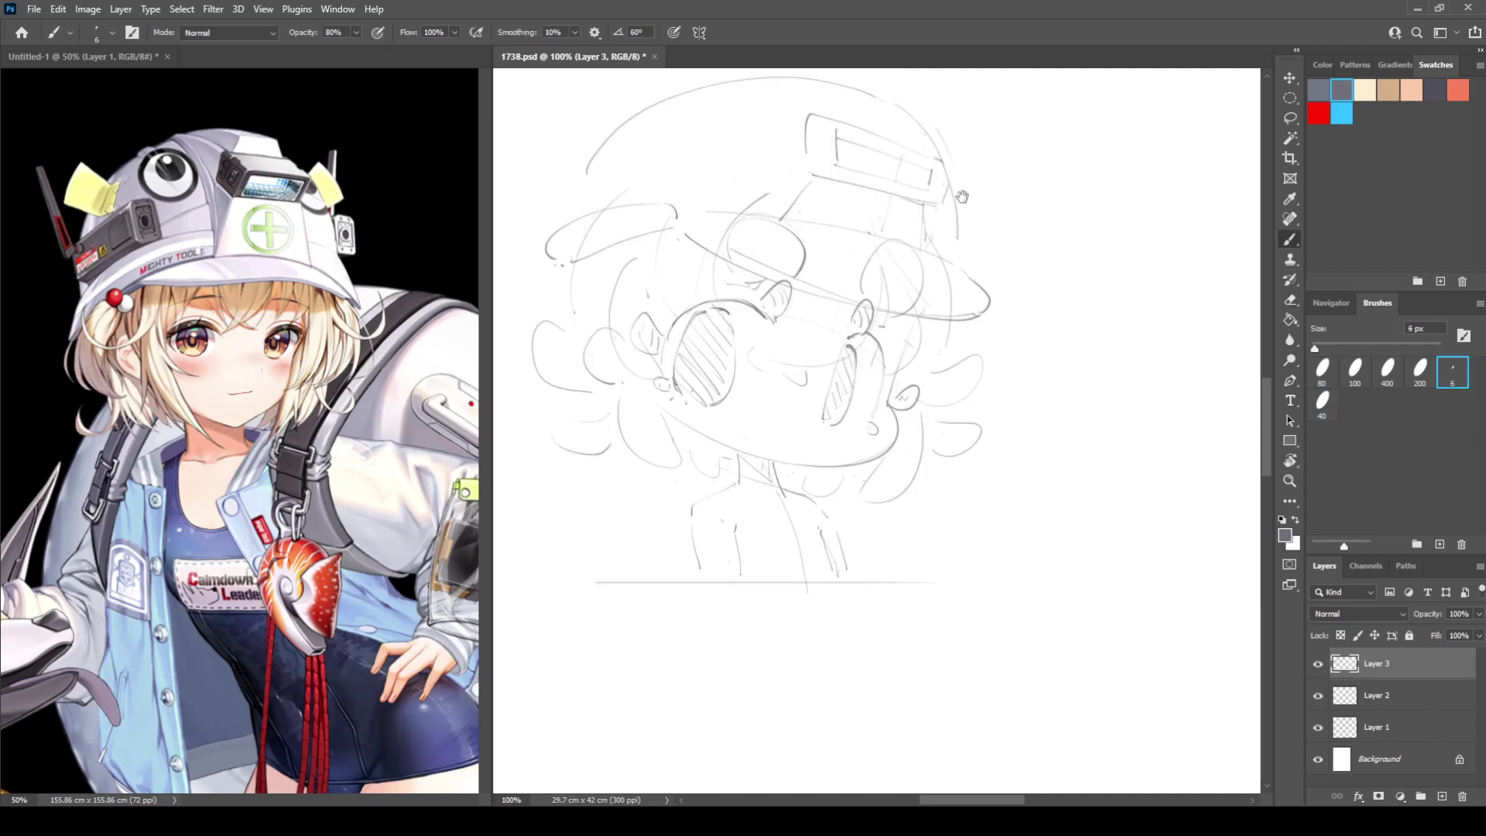
left_click_drag(962, 196, 1066, 242)
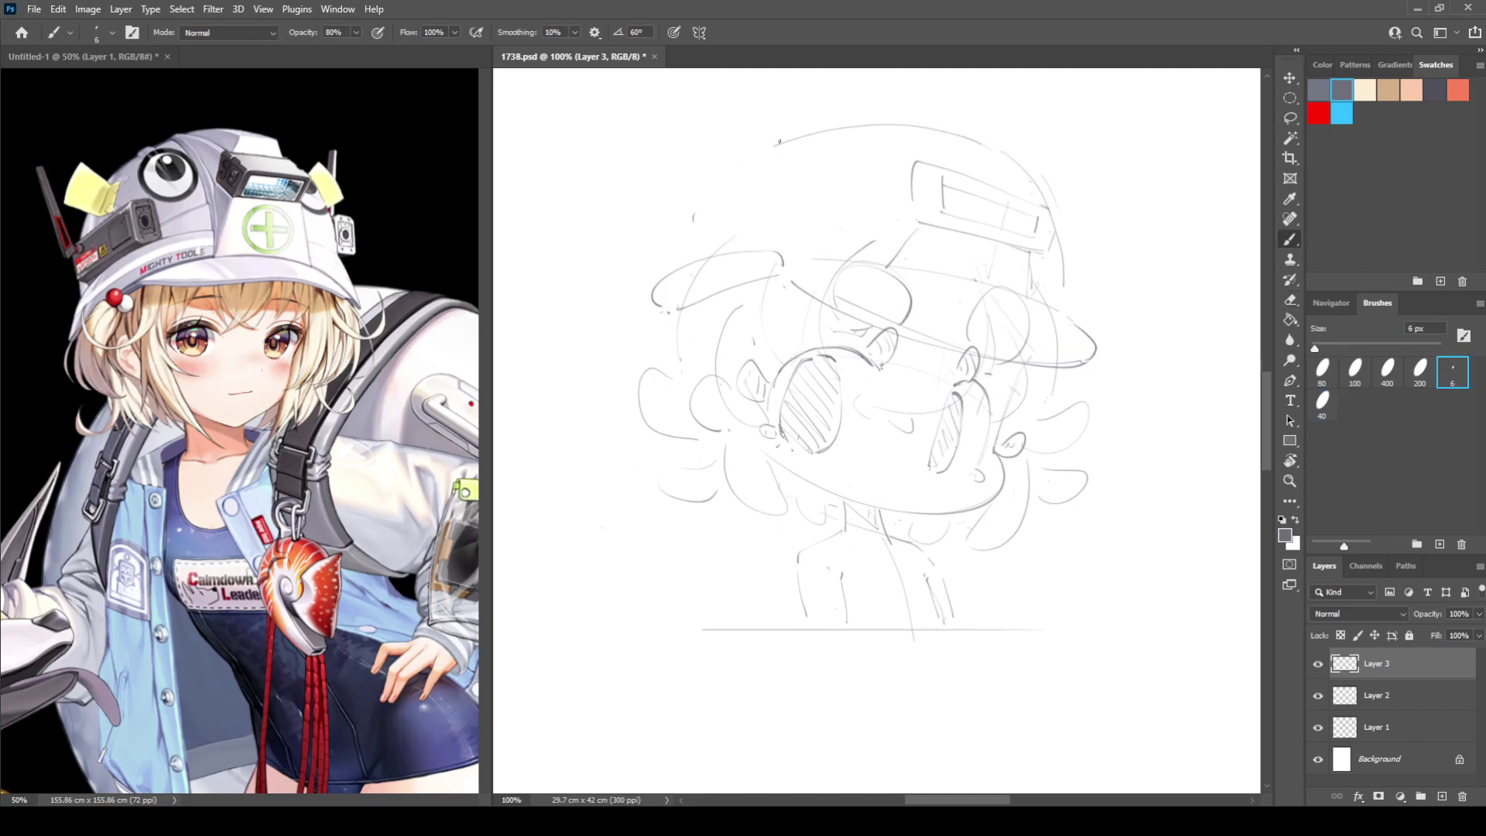
mouse_move(776, 141)
left_mouse_down()
mouse_move(694, 217)
mouse_move(682, 261)
left_mouse_up()
key("e")
mouse_move(782, 153)
left_mouse_down()
mouse_move(690, 238)
mouse_move(808, 141)
mouse_move(689, 248)
left_mouse_up()
key("b")
mouse_move(773, 139)
left_mouse_down()
mouse_move(664, 274)
mouse_move(669, 376)
left_mouse_up()
key("e")
Redraw the rear brim as a slim band and clean up the dome outline where it meets the band.
mouse_move(677, 306)
left_mouse_down()
mouse_move(764, 275)
mouse_move(636, 314)
mouse_move(758, 271)
mouse_move(645, 316)
mouse_move(754, 275)
left_mouse_up()
key("b")
key("e")
key("b")
mouse_move(650, 324)
left_mouse_down()
mouse_move(755, 276)
mouse_move(634, 327)
mouse_move(773, 254)
left_mouse_up()
key("e")
mouse_move(776, 141)
left_mouse_down()
mouse_move(672, 251)
mouse_move(696, 186)
mouse_move(723, 161)
mouse_move(652, 280)
left_mouse_up()
key("b")
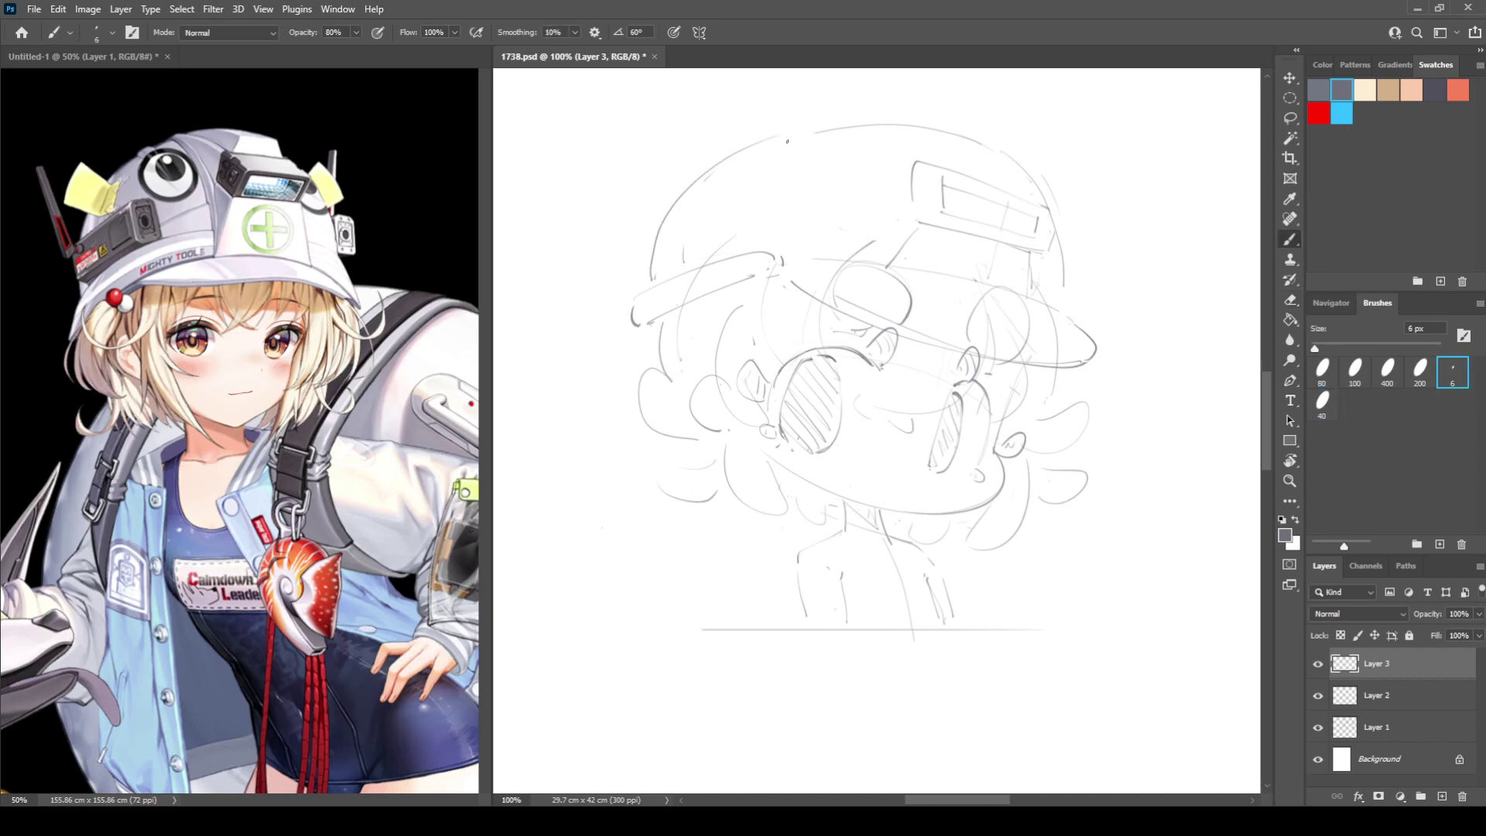
Return to the unmirrored view and sketch a small boxy device with a short antenna on the helmet's left edge.
key("h")
left_click_drag(969, 240, 931, 243)
key("e")
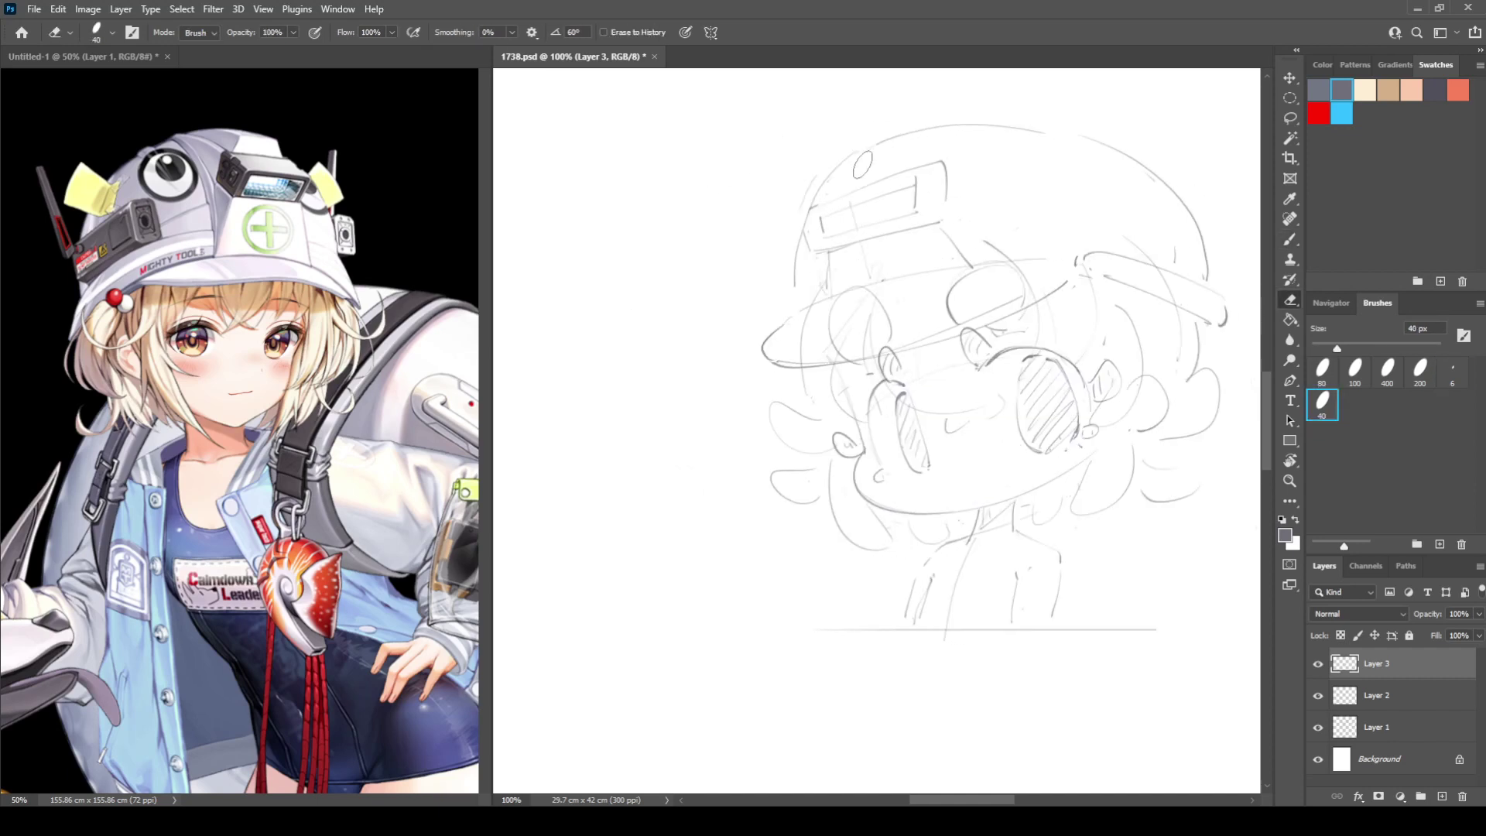
mouse_move(866, 186)
left_mouse_down()
mouse_move(818, 187)
mouse_move(751, 232)
mouse_move(717, 327)
left_mouse_up()
key("b")
key("e")
key("b")
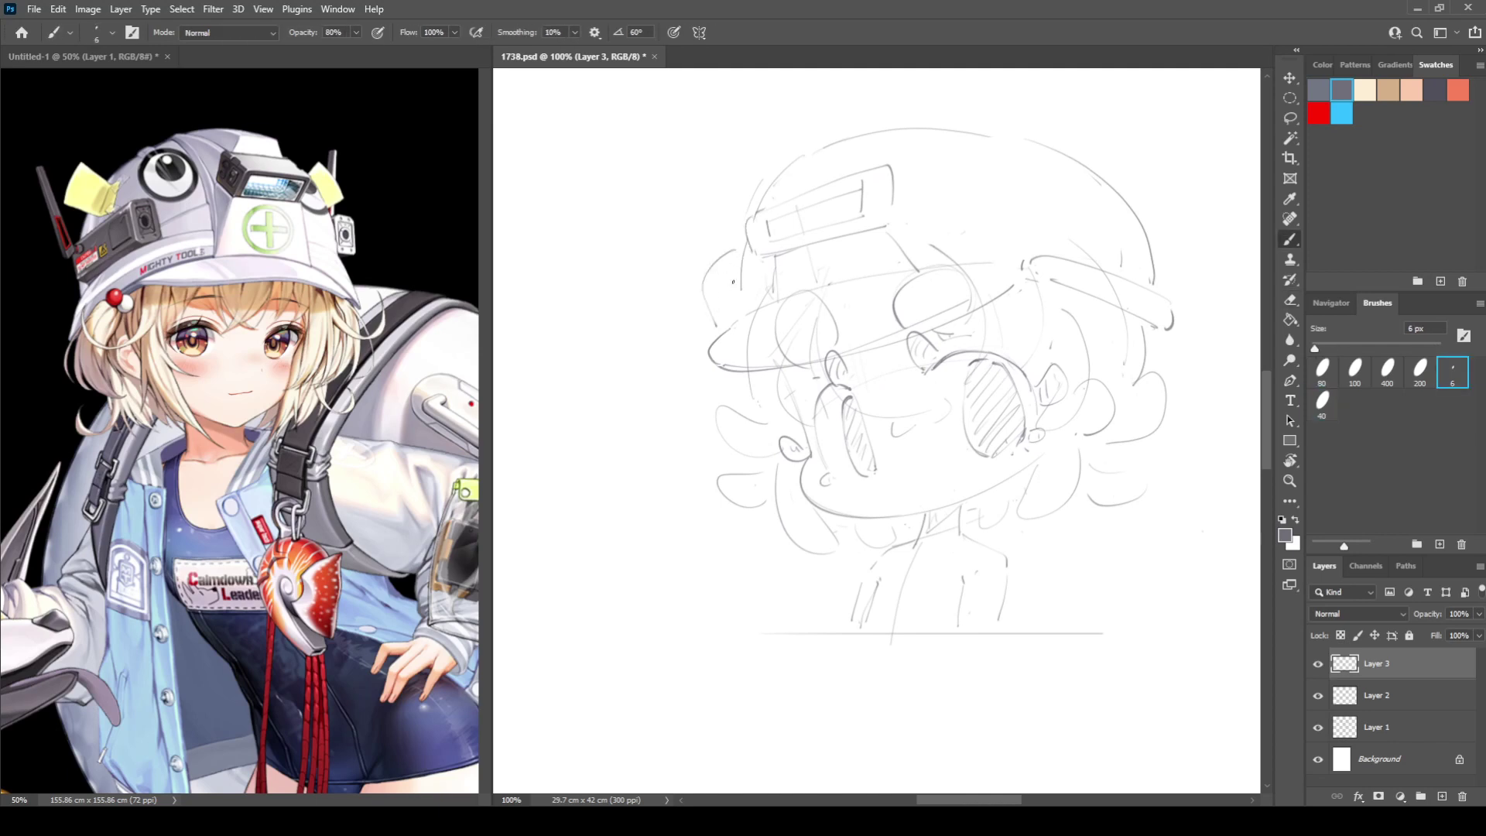
key("e")
key("b")
key("e")
mouse_move(727, 254)
left_mouse_down()
mouse_move(704, 278)
mouse_move(733, 250)
mouse_move(709, 247)
left_mouse_up()
key("b")
mouse_move(697, 199)
left_mouse_down()
mouse_move(721, 194)
mouse_move(729, 236)
left_mouse_up()
Sketch a larger box-shaped device with panel divisions and an upright antenna on the right side of the helmet.
mouse_move(1005, 196)
left_mouse_down()
mouse_move(1055, 221)
mouse_move(1045, 260)
left_mouse_up()
mouse_move(1063, 181)
left_mouse_down()
mouse_move(1172, 225)
mouse_move(1159, 280)
left_mouse_up()
key("e")
key("b")
mouse_move(1009, 209)
left_mouse_down()
mouse_move(1045, 191)
mouse_move(1040, 247)
mouse_move(1016, 250)
left_mouse_up()
left_click_drag(1108, 198, 1114, 257)
mouse_move(1118, 207)
left_mouse_down()
mouse_move(1119, 264)
mouse_move(1144, 285)
left_mouse_up()
mouse_move(1146, 246)
left_mouse_down()
mouse_move(1169, 255)
mouse_move(1148, 154)
mouse_move(1170, 219)
left_mouse_up()
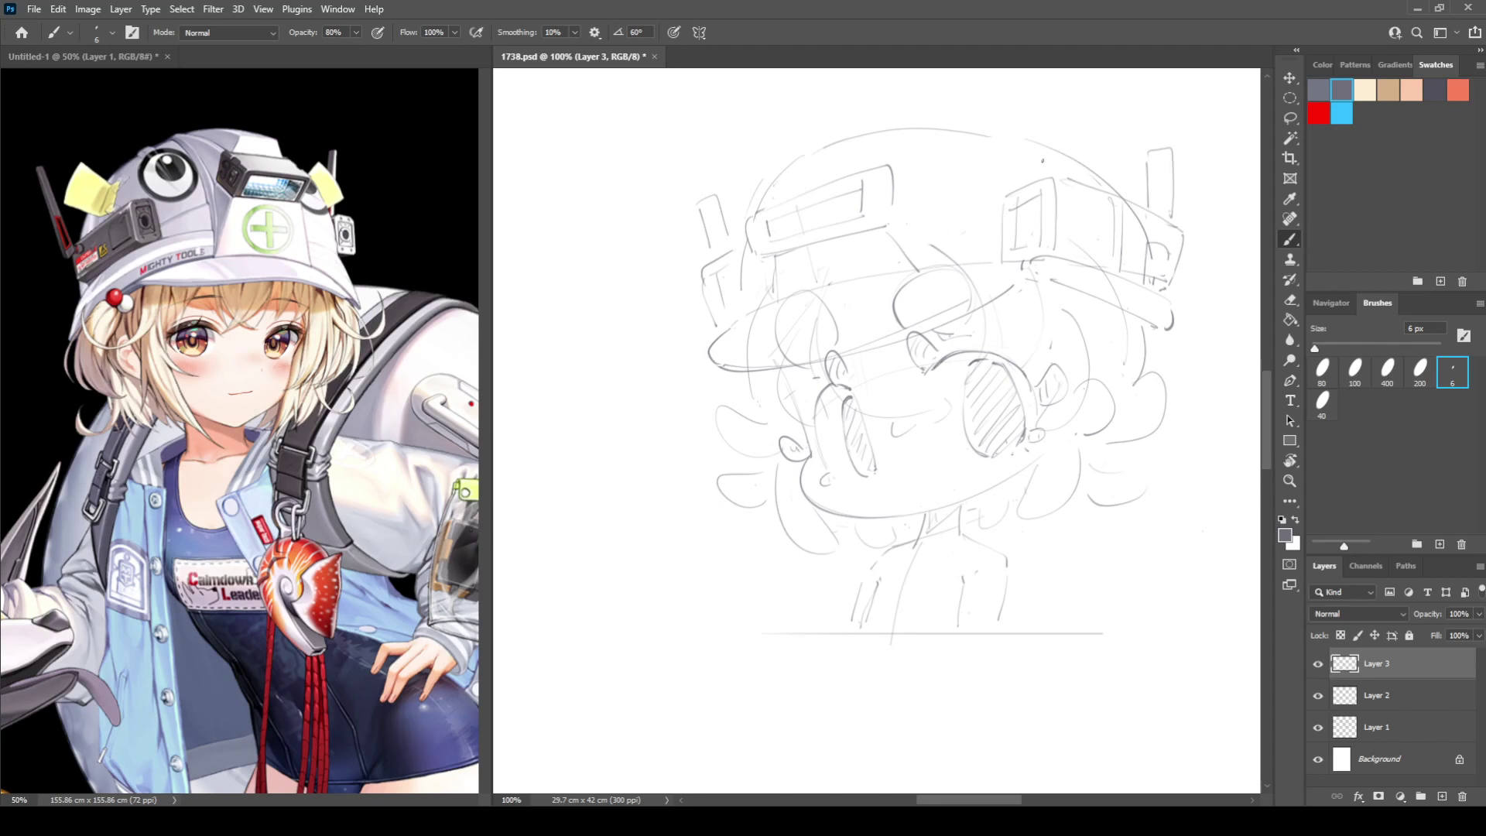
Sketch a small flap on the helmet's upper left, a pointed tab on its upper right, and contour lines on the dome.
mouse_move(771, 166)
left_mouse_down()
mouse_move(732, 193)
mouse_move(752, 203)
left_mouse_up()
mouse_move(998, 152)
left_mouse_down()
mouse_move(1019, 180)
mouse_move(1043, 174)
left_mouse_up()
left_click_drag(1065, 114, 1084, 172)
left_click_drag(919, 186, 923, 239)
left_click_drag(972, 140, 930, 241)
mouse_move(772, 183)
left_mouse_down()
mouse_move(807, 154)
mouse_move(943, 126)
mouse_move(971, 138)
left_mouse_up()
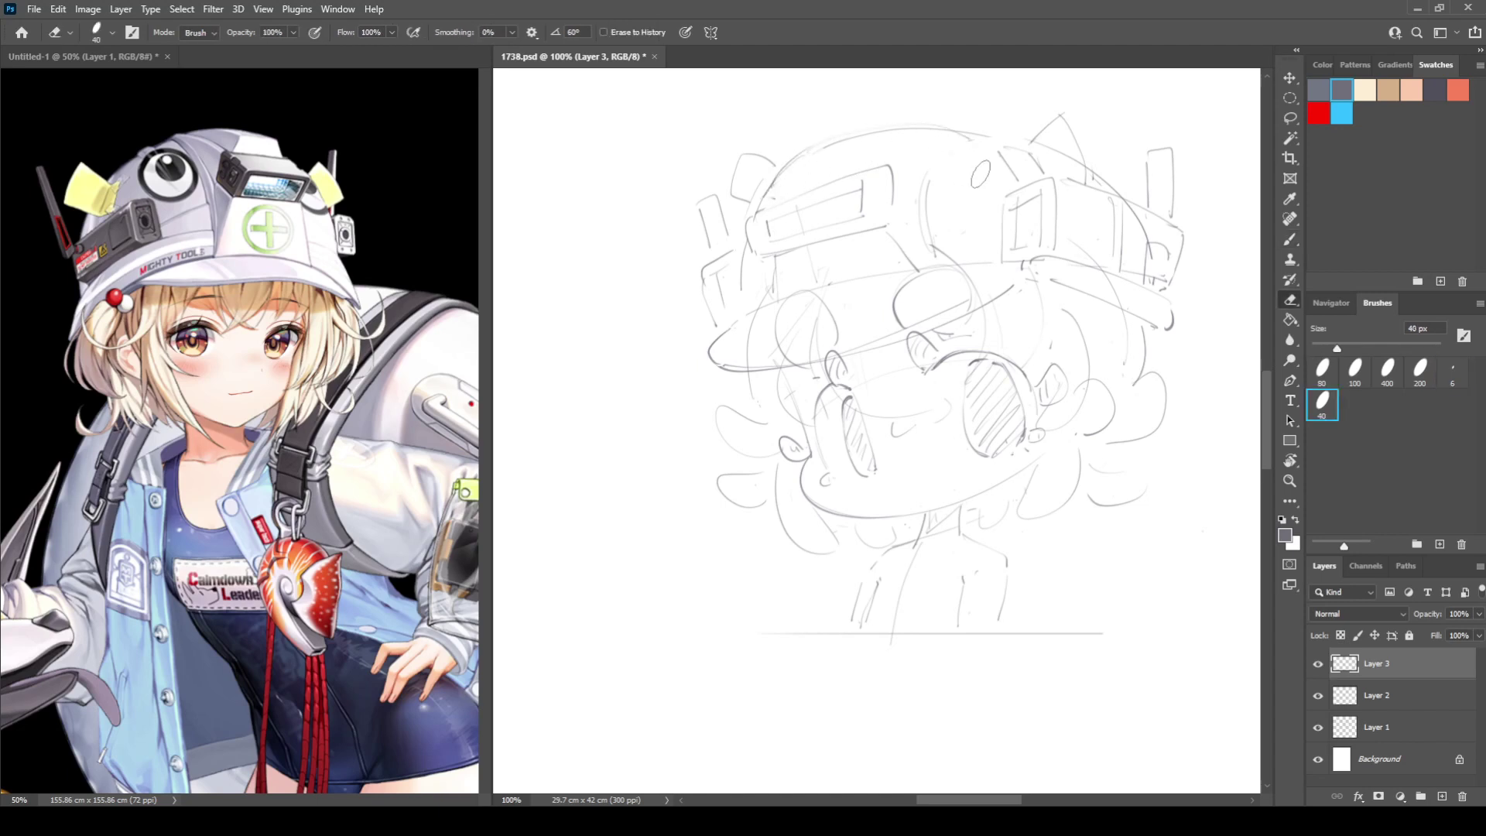
Sketch a round eye ornament with an outer ring and inner pupil on the dome between the two devices.
mouse_move(964, 138)
left_mouse_down()
mouse_move(1002, 155)
mouse_move(920, 185)
left_mouse_up()
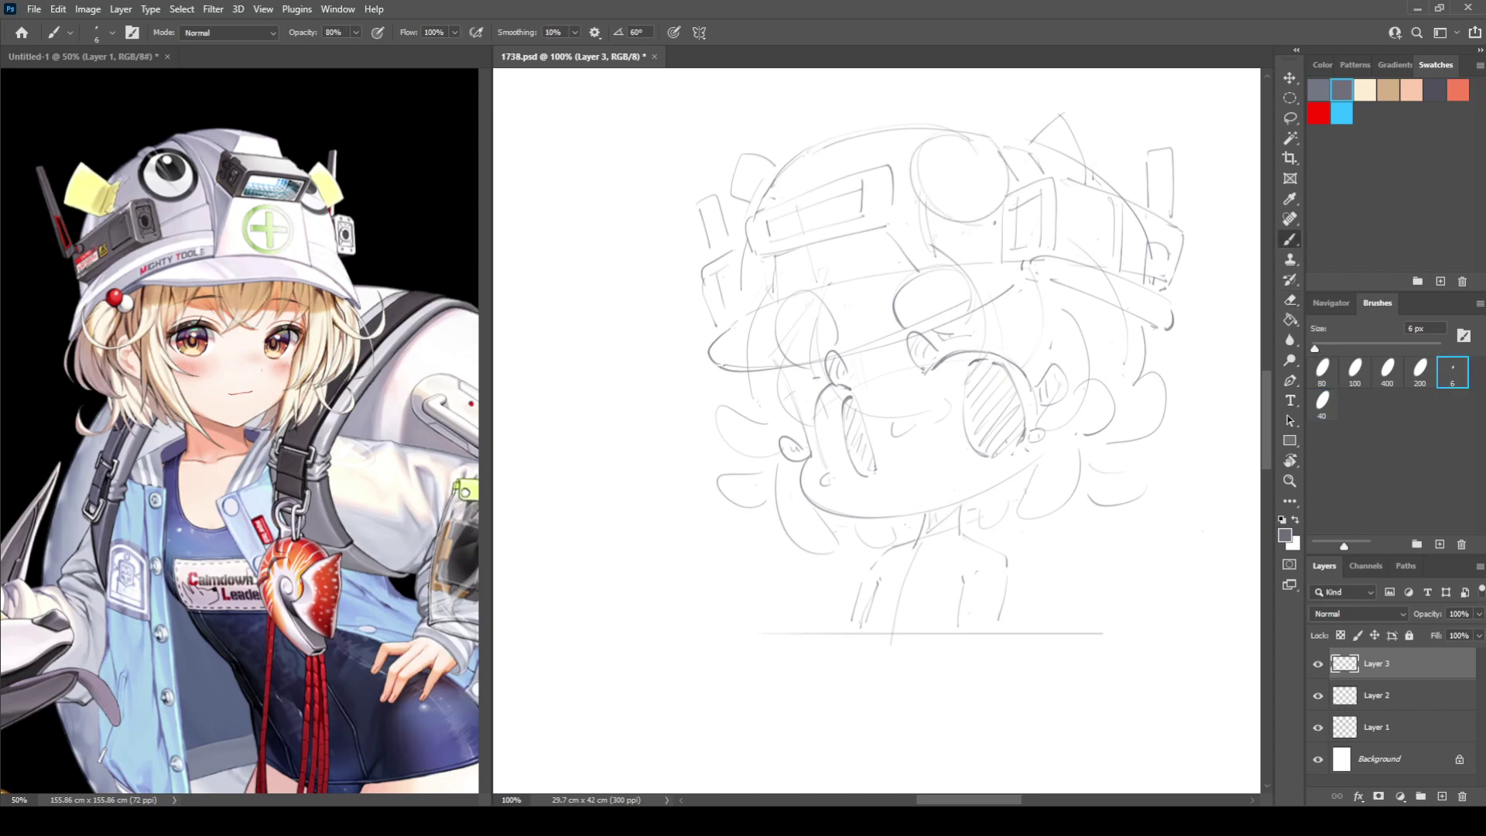
left_click_drag(1010, 158, 1006, 217)
mouse_move(956, 143)
left_mouse_down()
mouse_move(927, 166)
mouse_move(927, 189)
left_mouse_up()
left_click_drag(994, 147, 1000, 192)
key("e")
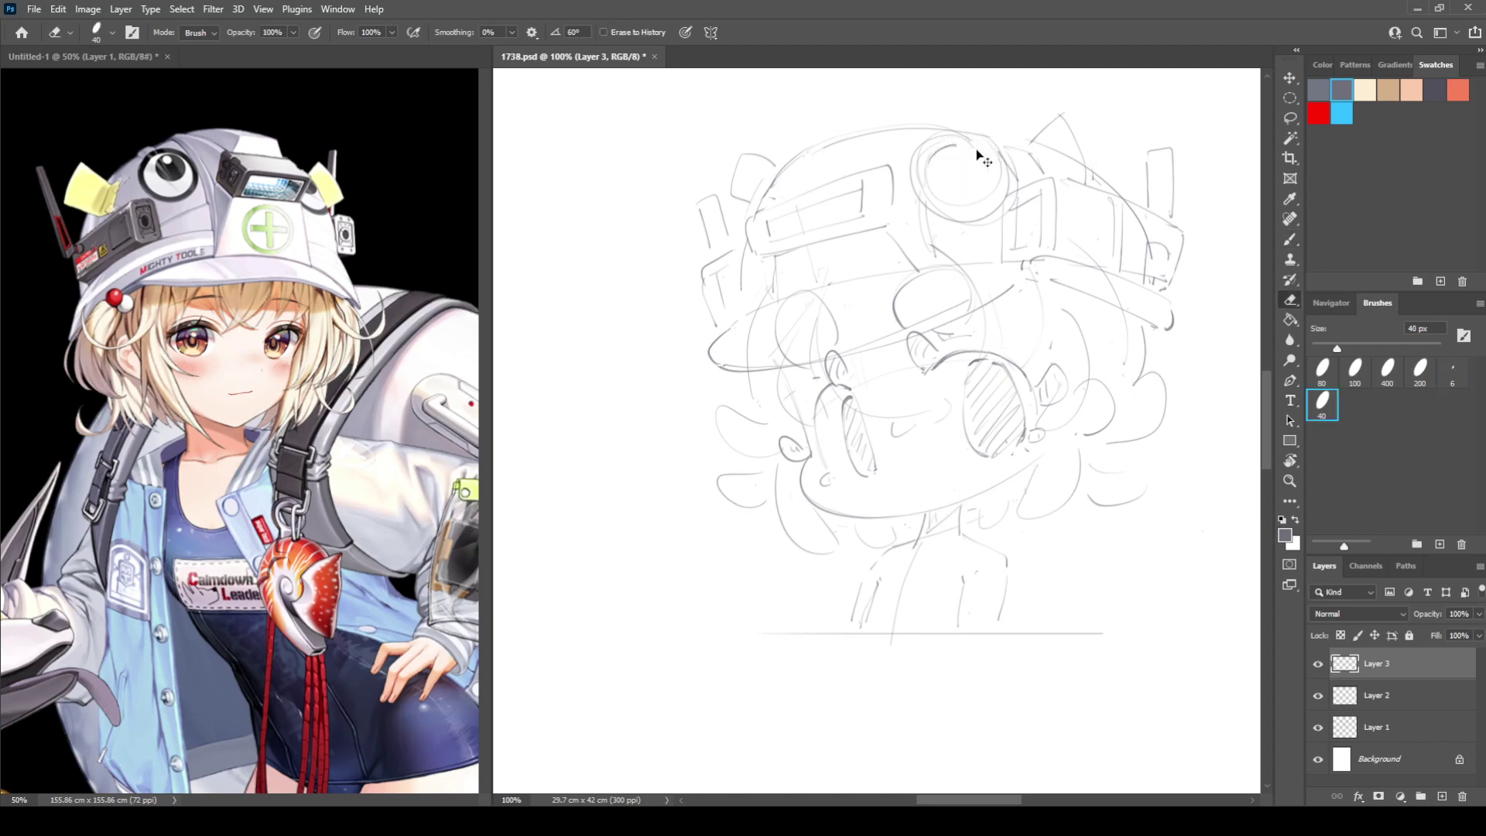
mouse_move(972, 145)
left_mouse_down()
mouse_move(936, 186)
mouse_move(972, 207)
mouse_move(999, 174)
mouse_move(957, 166)
mouse_move(966, 175)
left_mouse_up()
key("b")
left_click_drag(984, 148, 979, 175)
Erase and redraw the eye ornament's pupil as a hatched oval in the mirrored view, and flip the view back.
key("h")
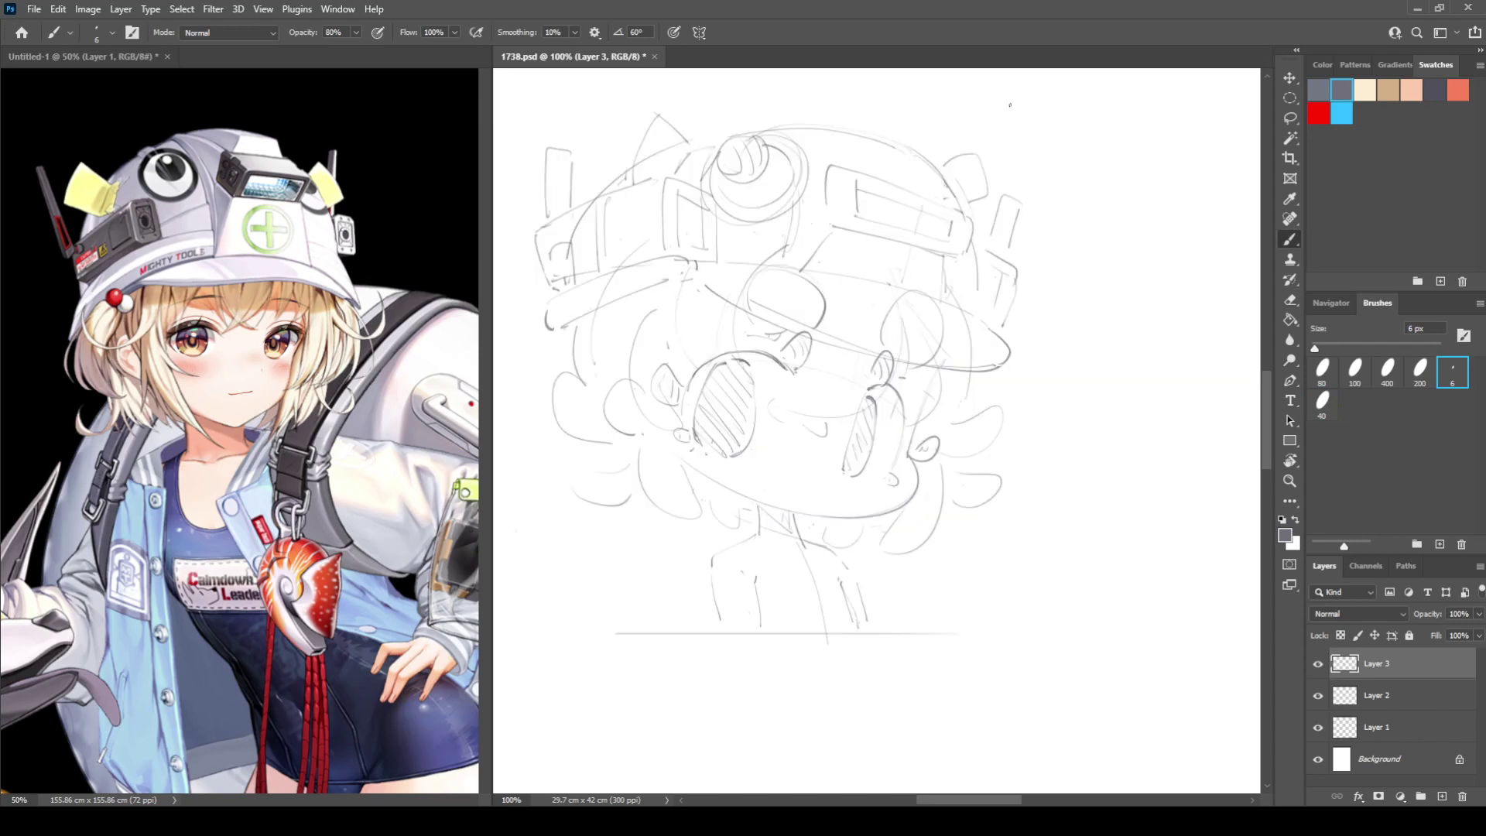
key("e")
mouse_move(768, 161)
left_mouse_down()
mouse_move(724, 159)
mouse_move(730, 146)
mouse_move(755, 180)
mouse_move(726, 168)
mouse_move(740, 151)
mouse_move(736, 169)
mouse_move(769, 164)
mouse_move(669, 177)
mouse_move(648, 158)
mouse_move(615, 177)
mouse_move(725, 132)
mouse_move(828, 126)
left_mouse_up()
key("b")
key("b")
key("ctrl+shift+h")
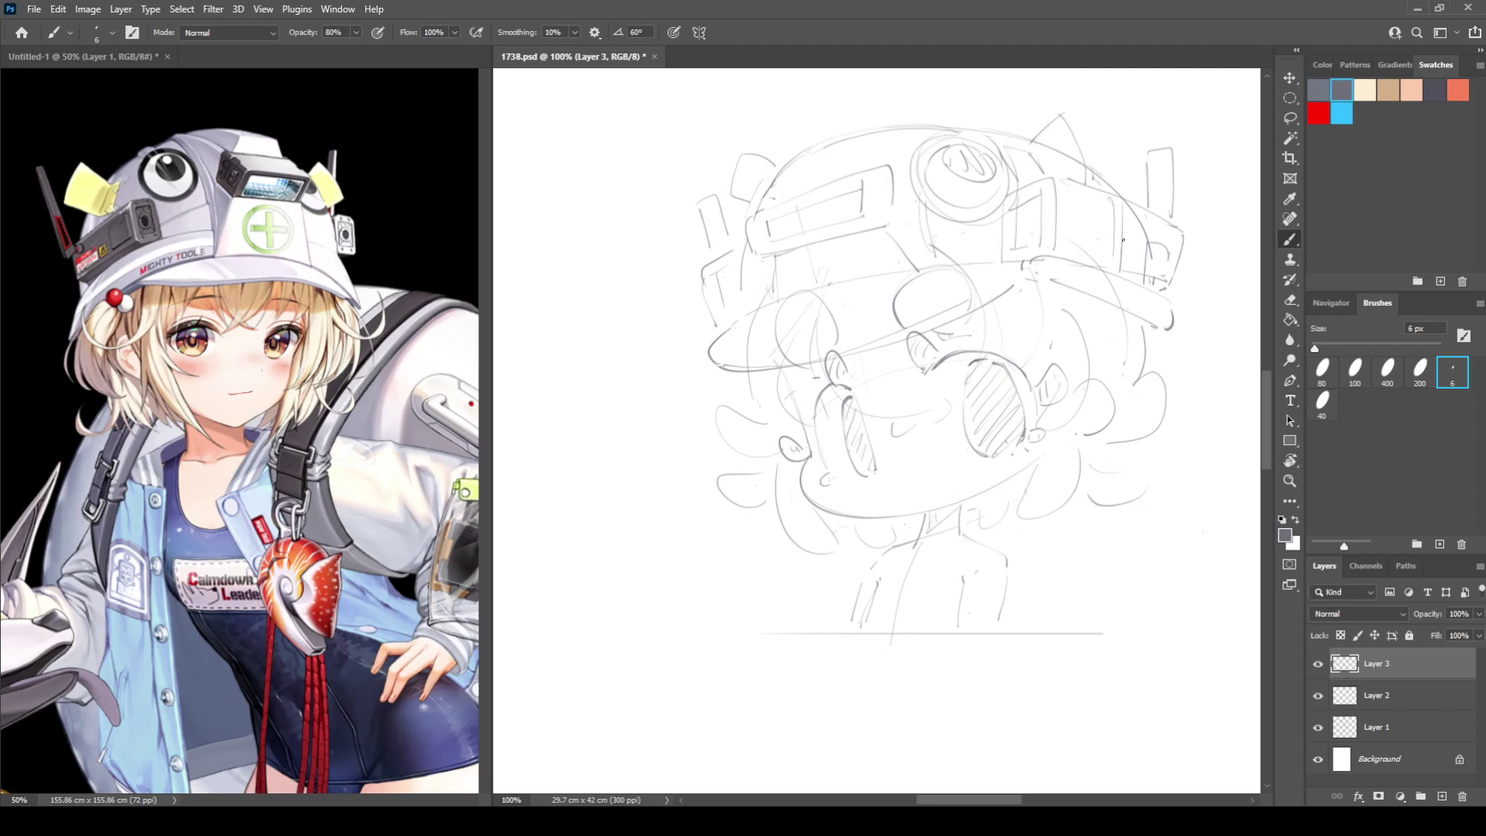
Draw a triangle mark on the right-hand device and redraw the upper right tab with a rounded tip.
mouse_move(1084, 223)
left_mouse_down()
mouse_move(1065, 249)
mouse_move(1091, 237)
mouse_move(1104, 252)
mouse_move(1075, 249)
mouse_move(1107, 255)
left_mouse_up()
left_click_drag(1062, 116, 1097, 178)
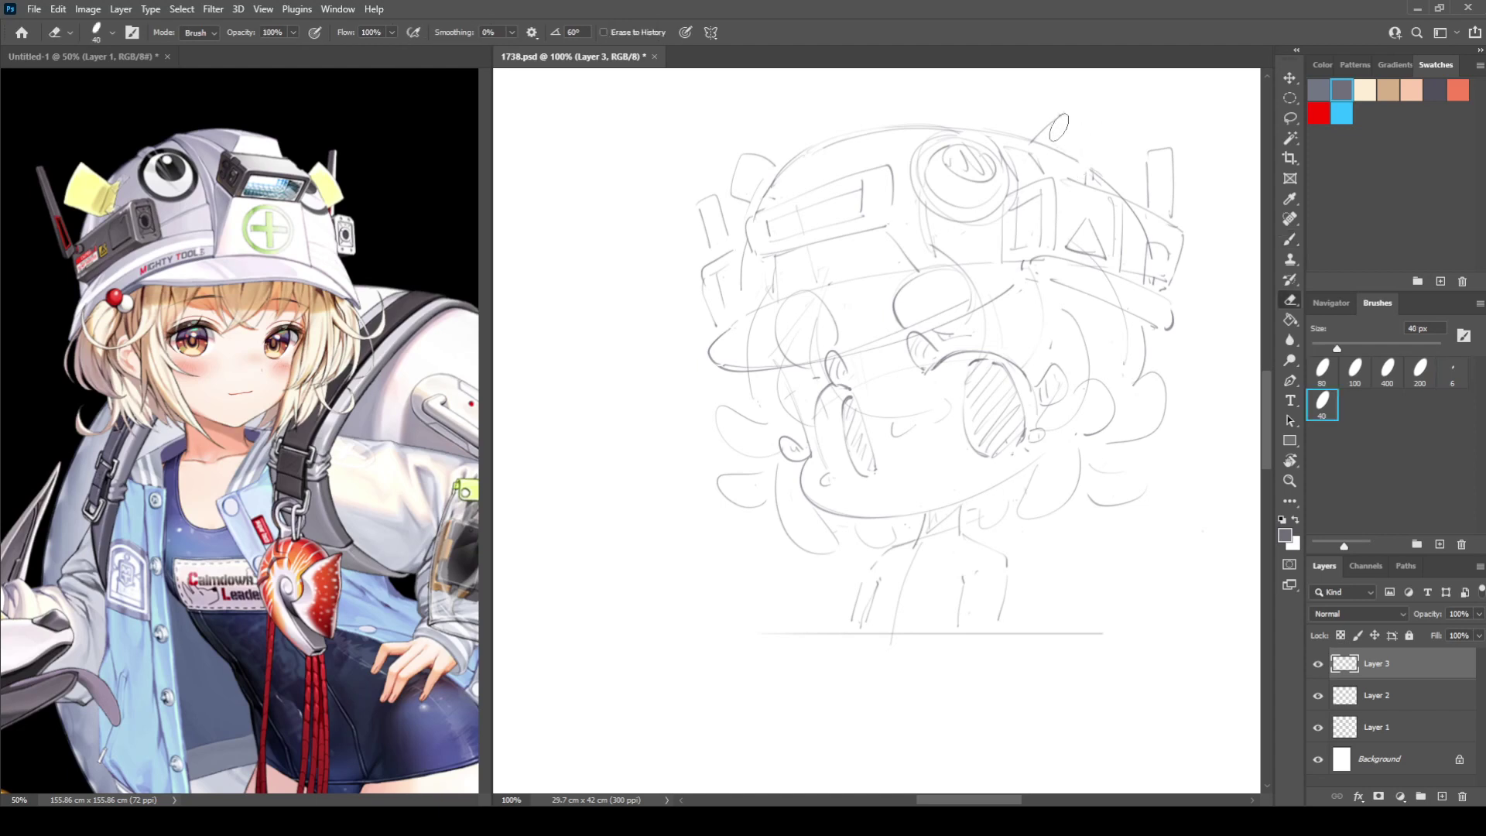
mouse_move(1038, 135)
left_mouse_down()
mouse_move(1056, 112)
mouse_move(1097, 174)
left_mouse_up()
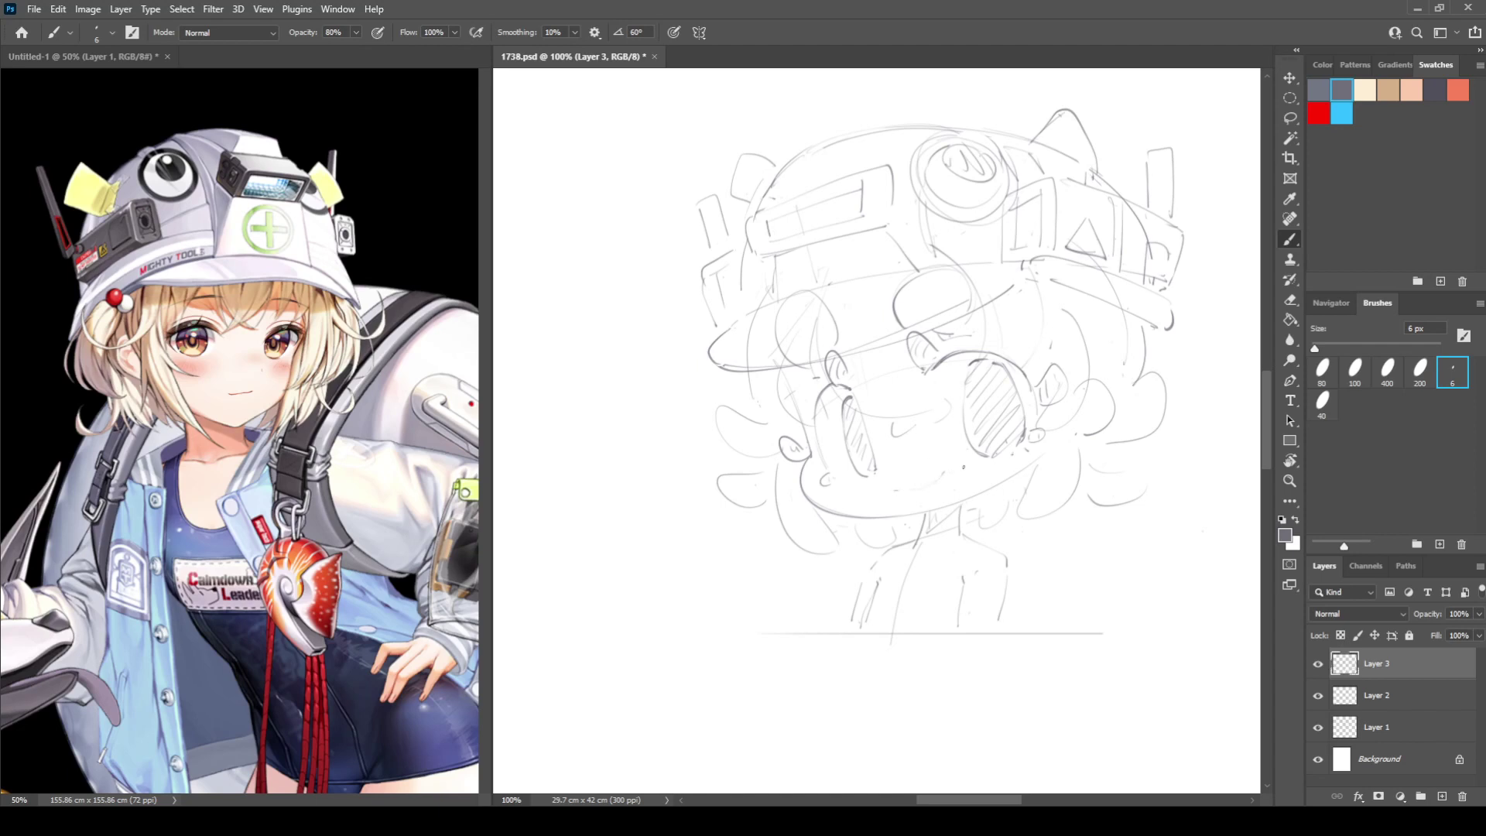
key("F2")
key("F2")
Clean up the mouth area and try a small smiling mouth above the chin.
key("e")
left_click_drag(895, 490, 915, 486)
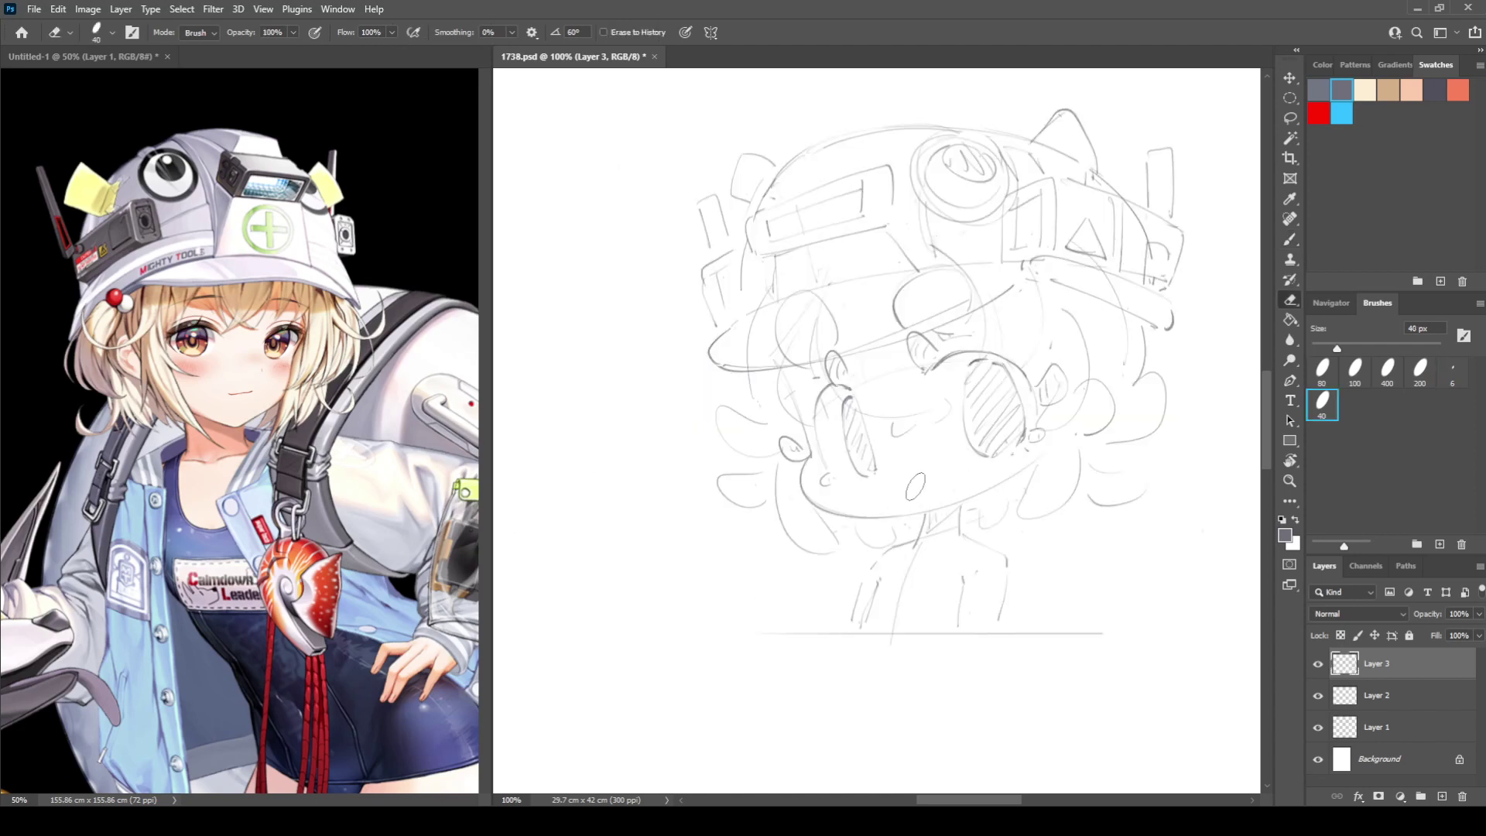
key("b")
left_click_drag(913, 477, 923, 494)
key("h")
key("h")
key("e")
key("b")
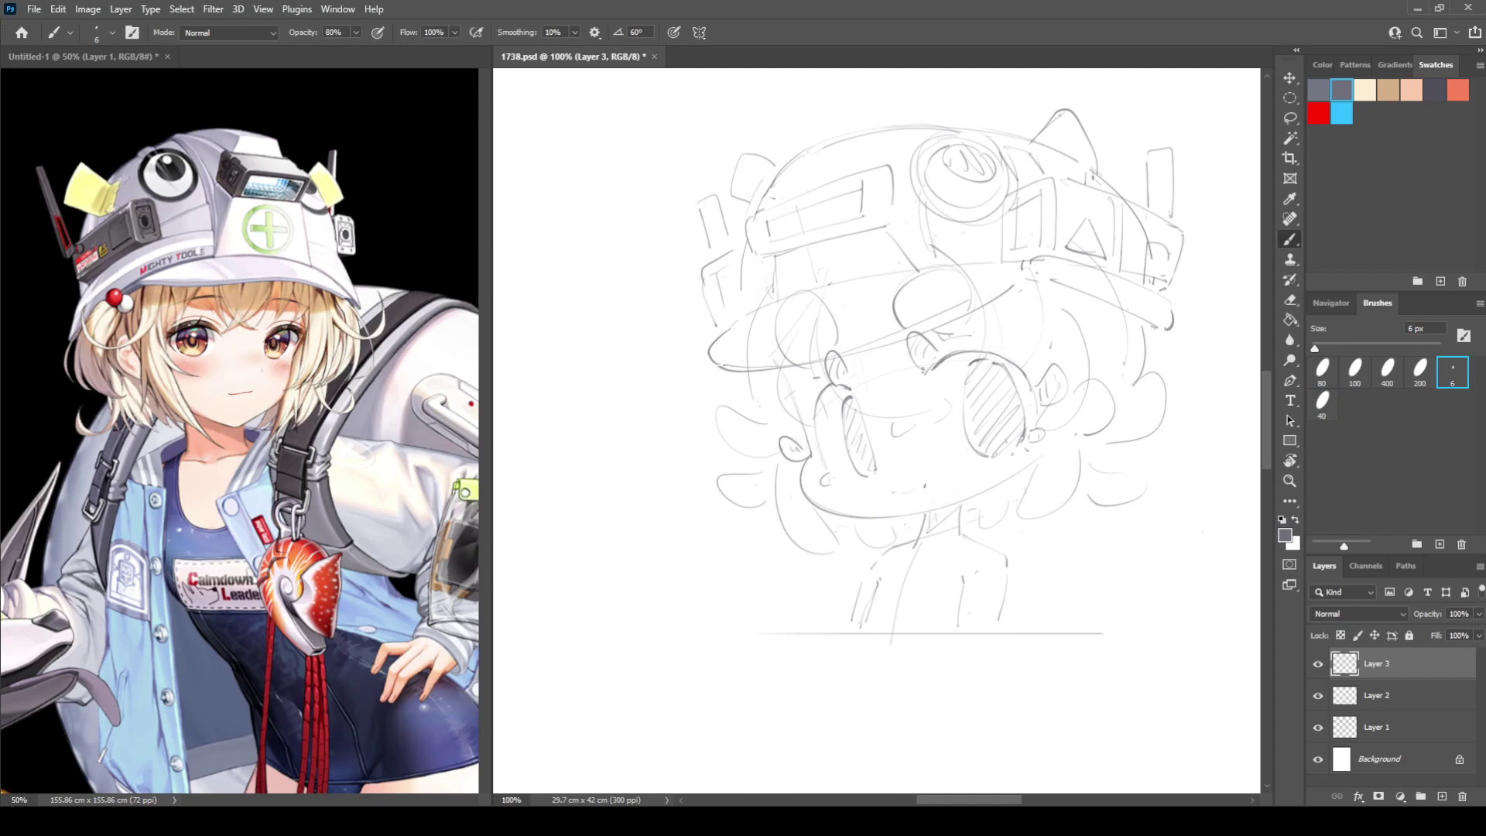
Check the face in the mirrored view, erase the smile, and try a different mouth shape.
key("ctrl+shift+h")
key("ctrl+shift+h")
key("ctrl+shift+h")
key("ctrl+shift+h")
key("e")
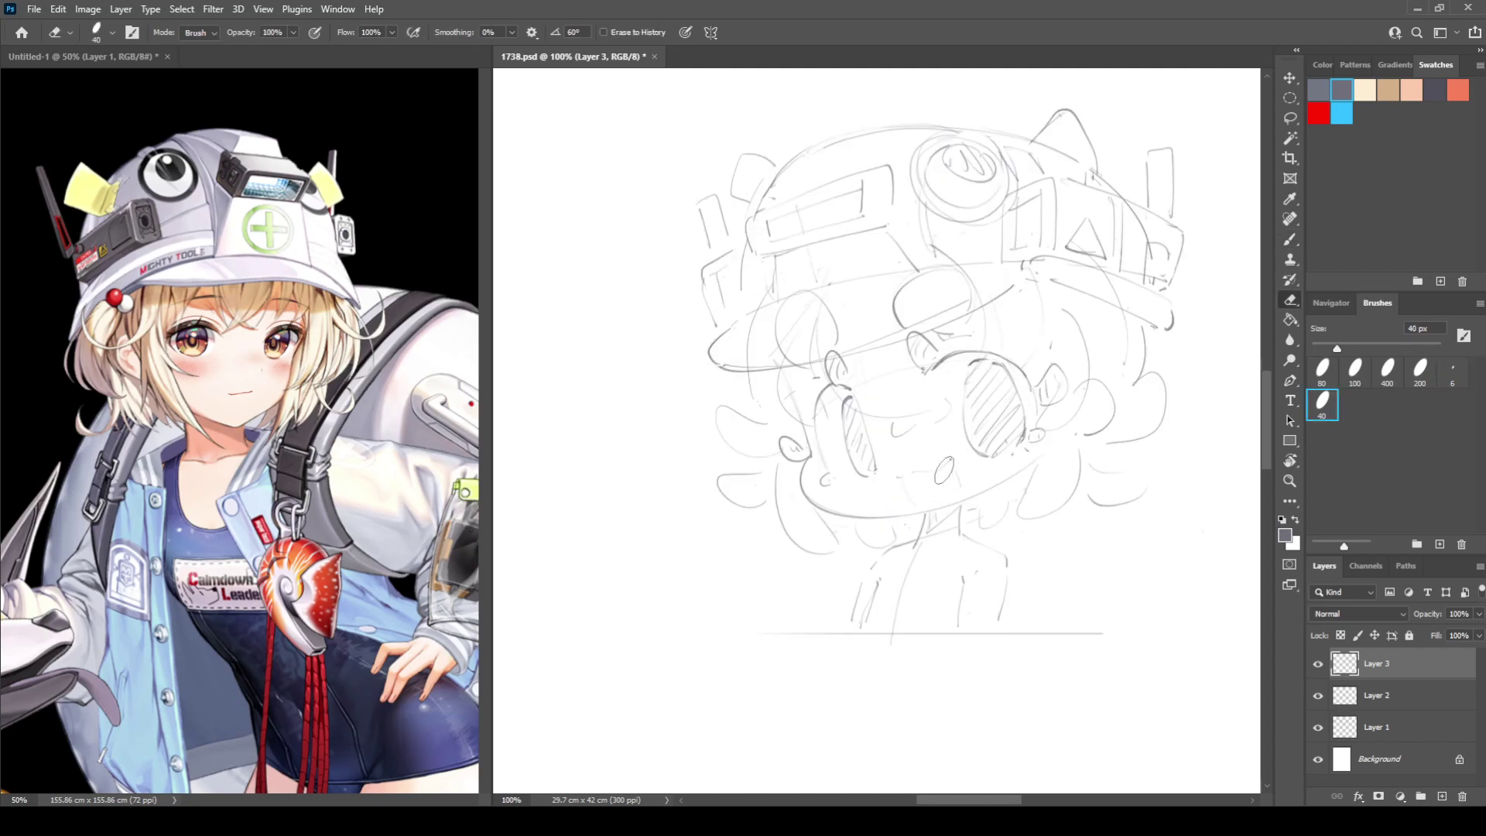
key("b")
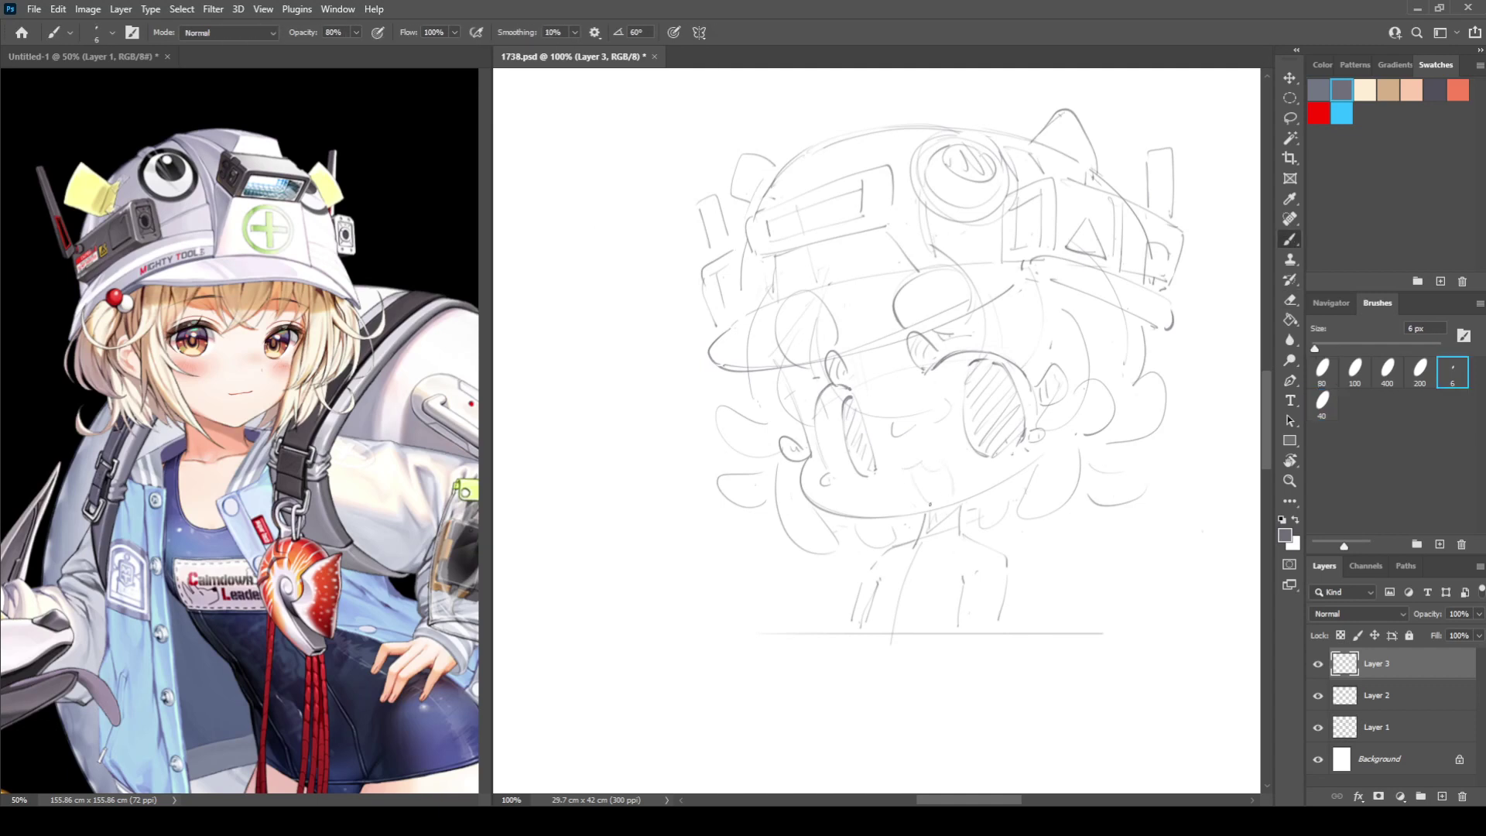
Erase the mouth attempt and redraw it as a wider open mouth, comparing it in mirrored and normal views.
key("ctrl+shift+h")
key("ctrl+shift+h")
key("e")
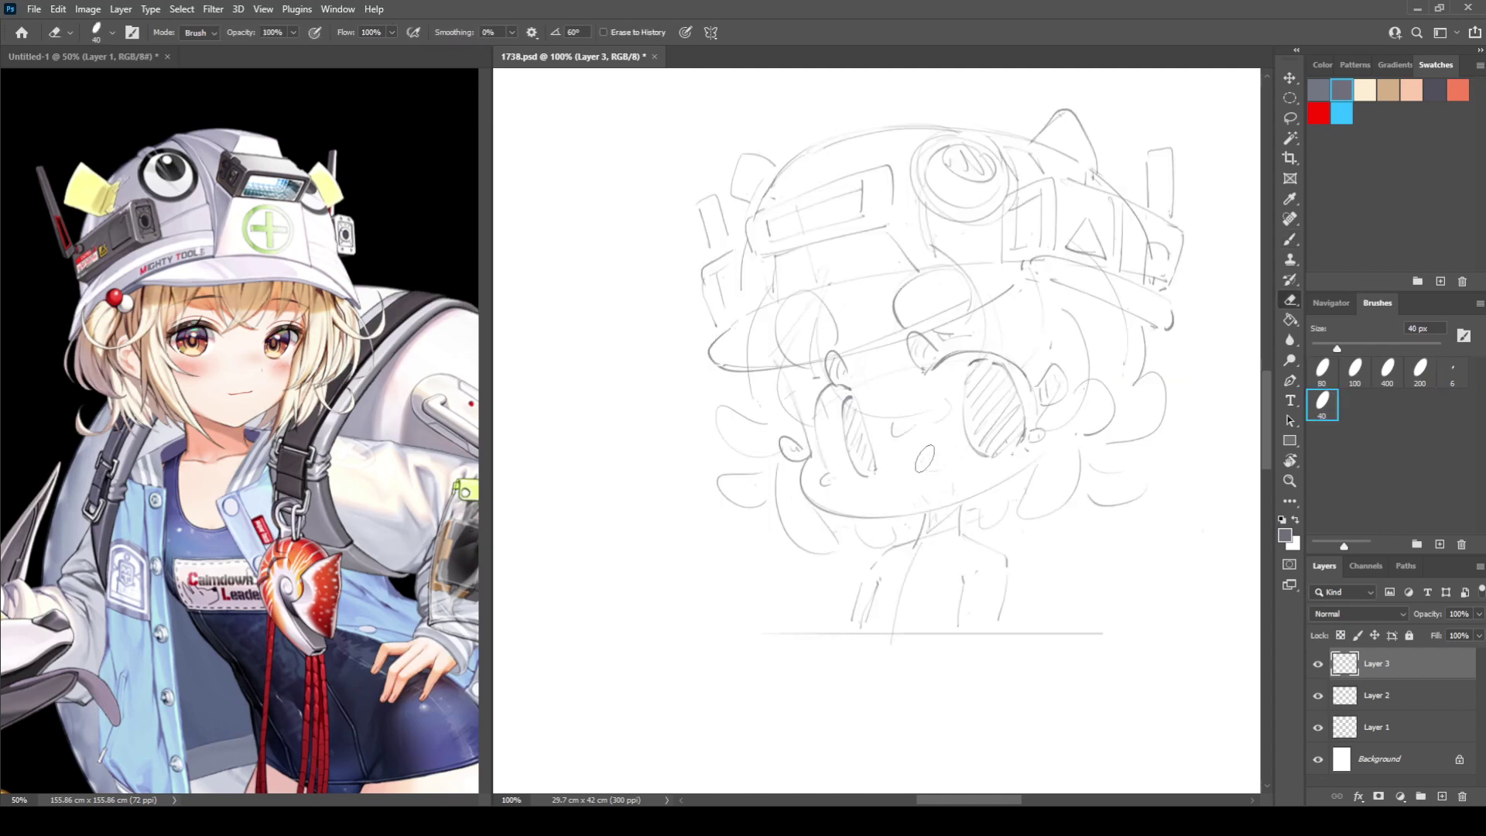
key("b")
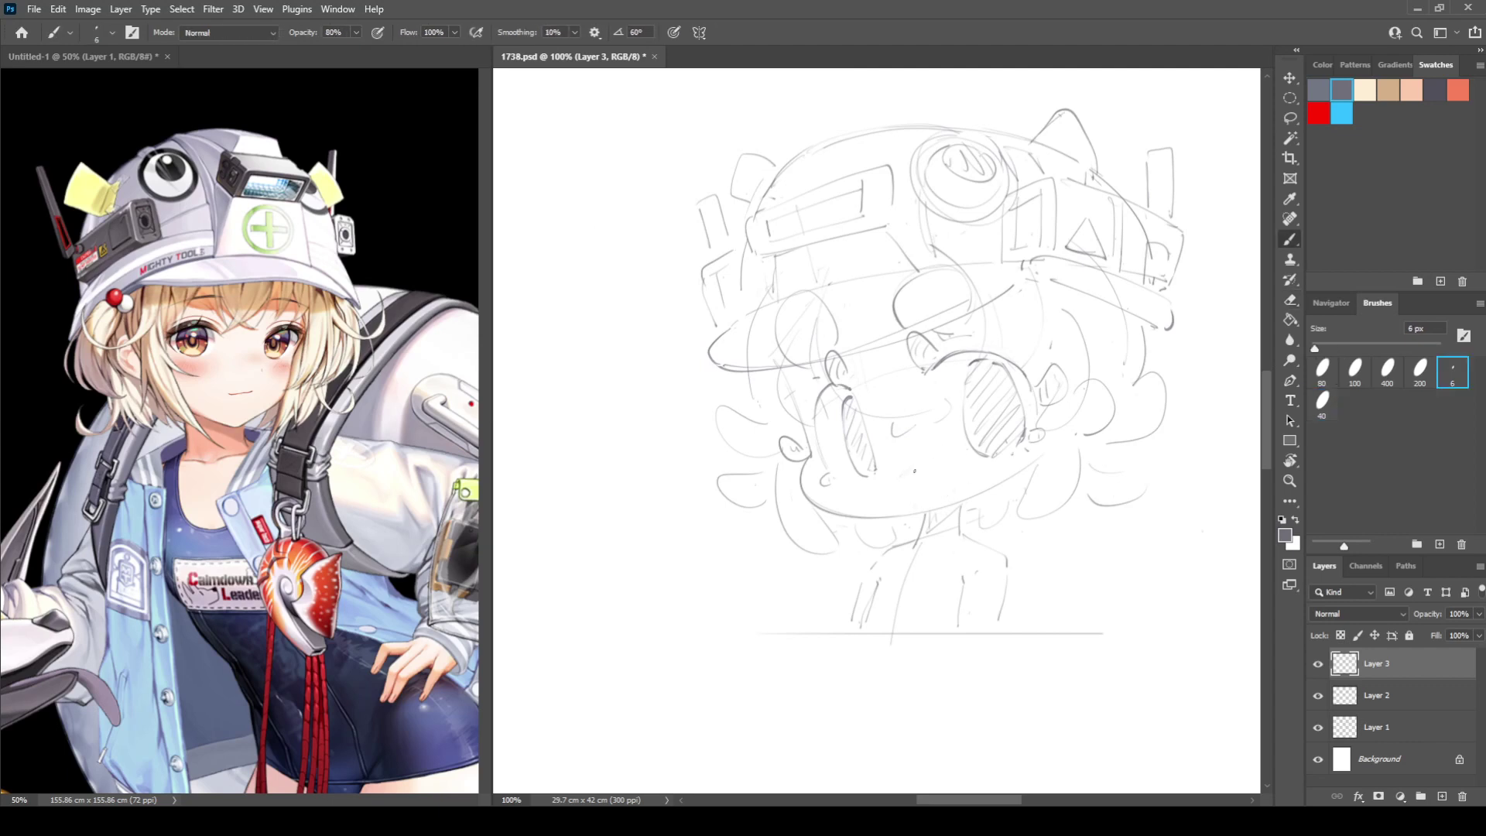
key("ctrl+shift+h")
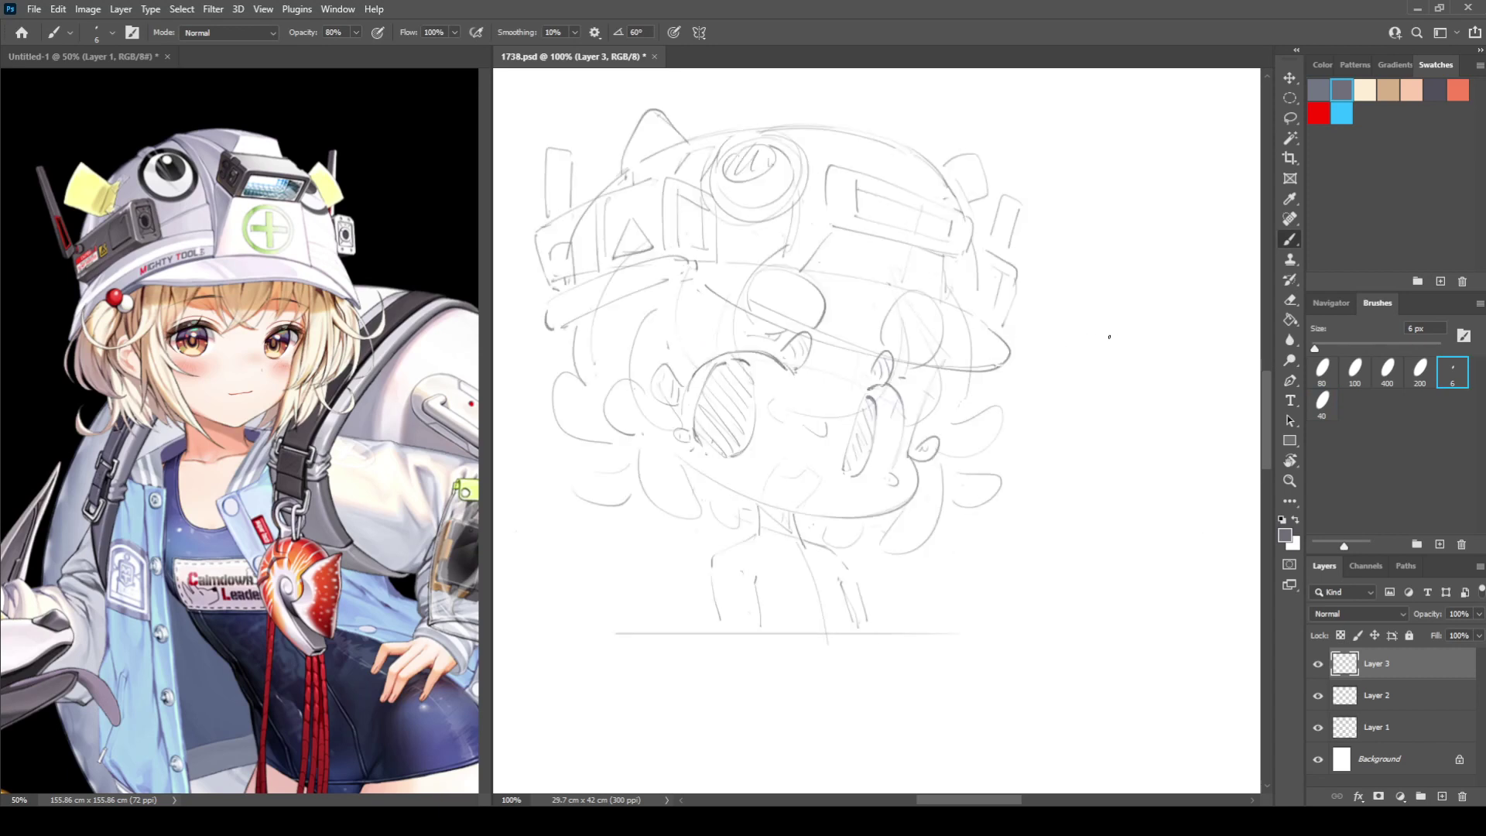
key("ctrl+shift+h")
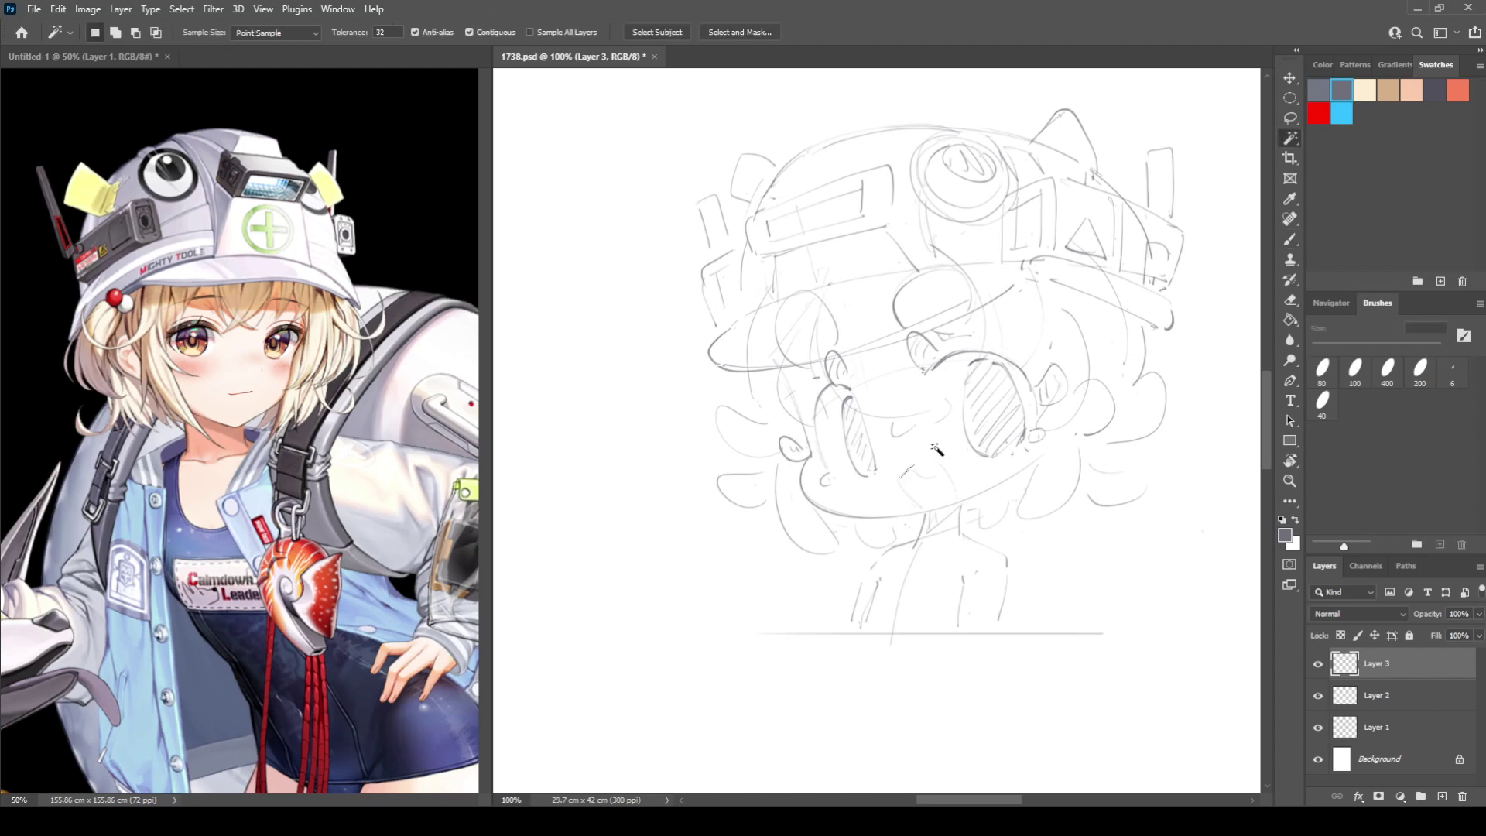
Rework the small open mouth above the chin by erasing and redrawing it lightly, comparing the face in mirrored and normal views.
key("e")
key("b")
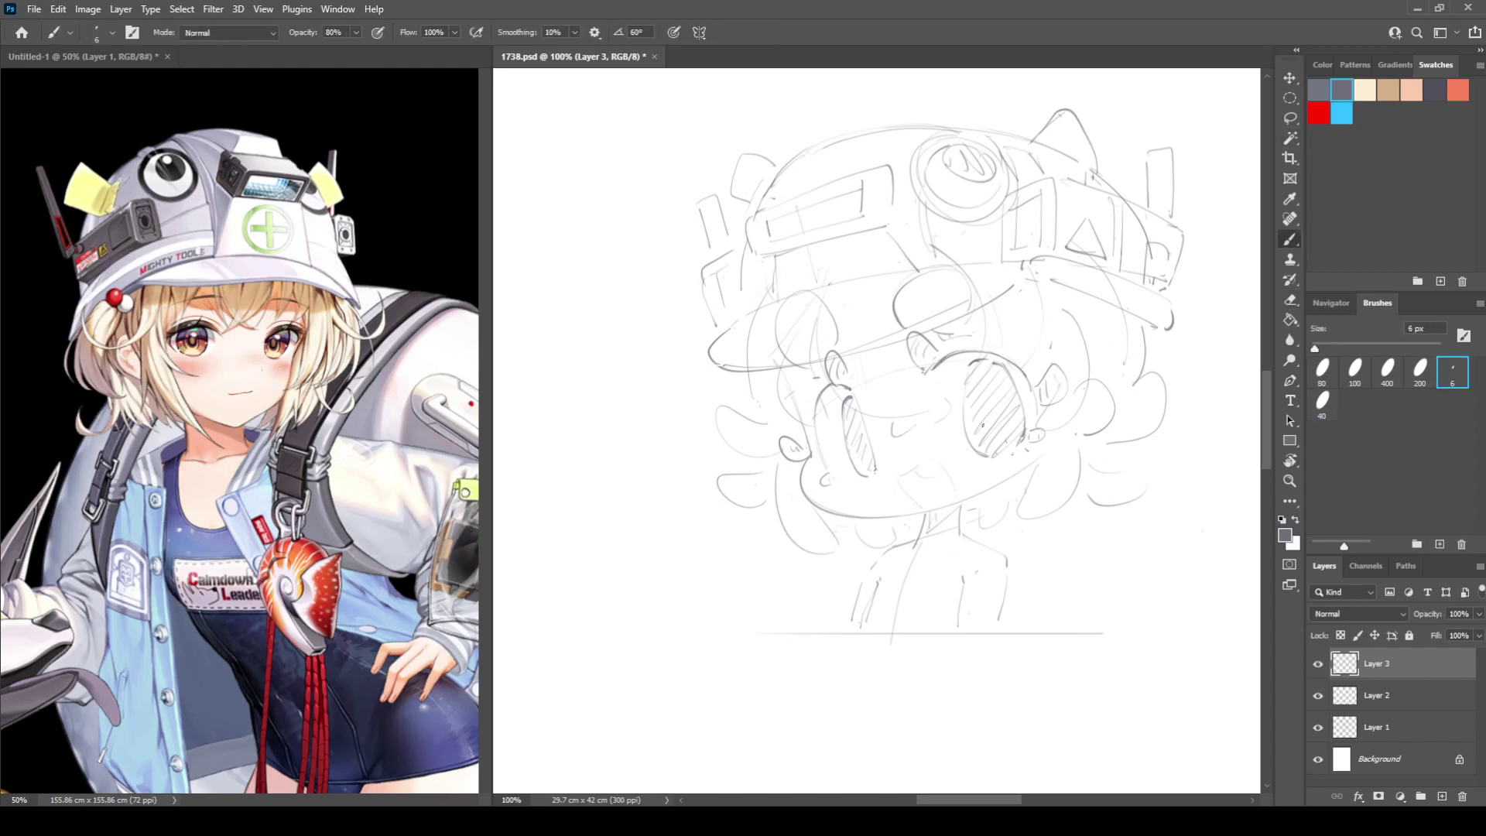
key("ctrl+shift+h")
key("ctrl+shift+h")
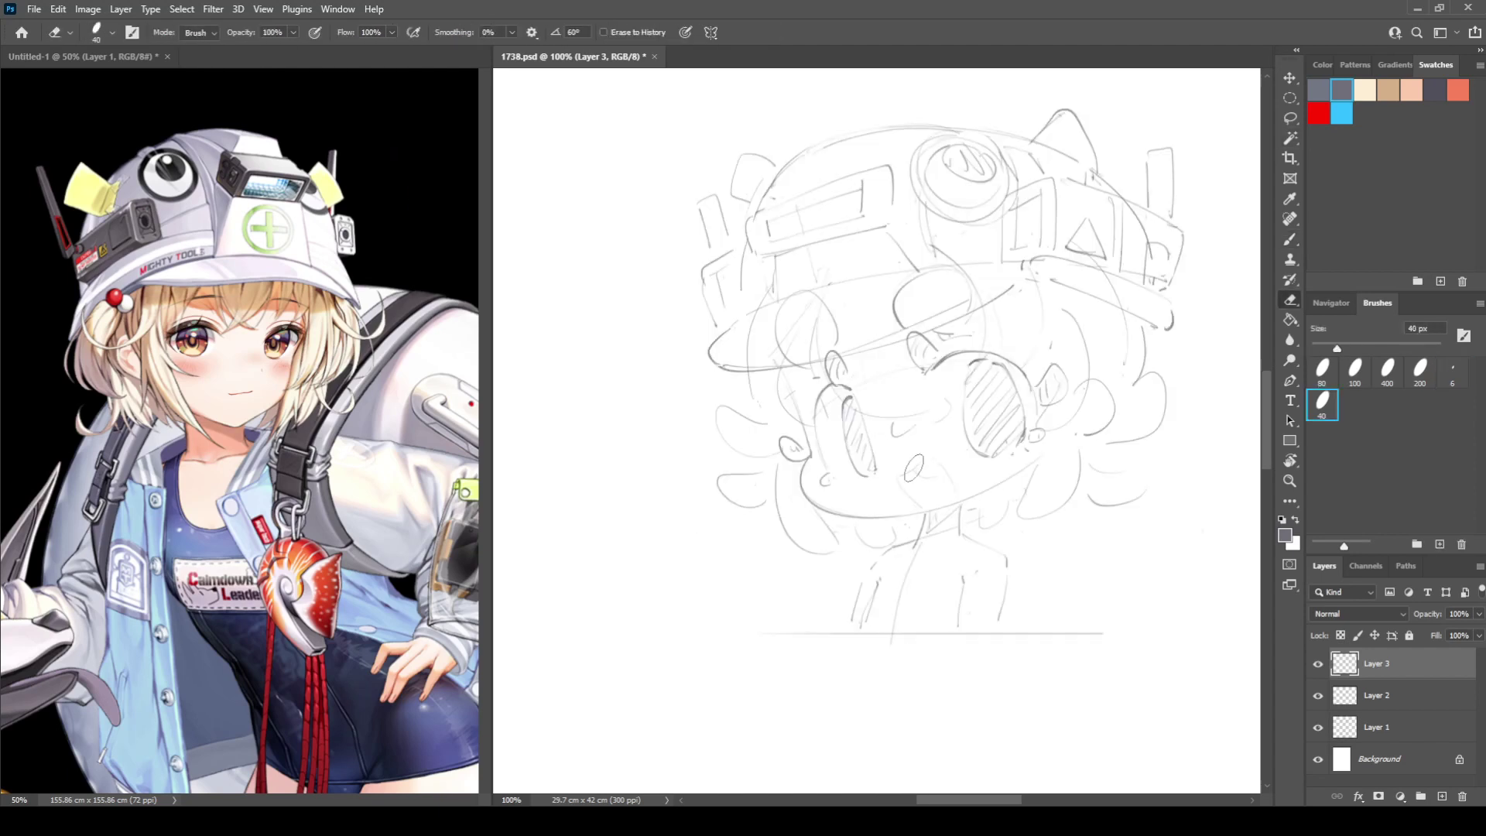
key("ctrl+shift+h")
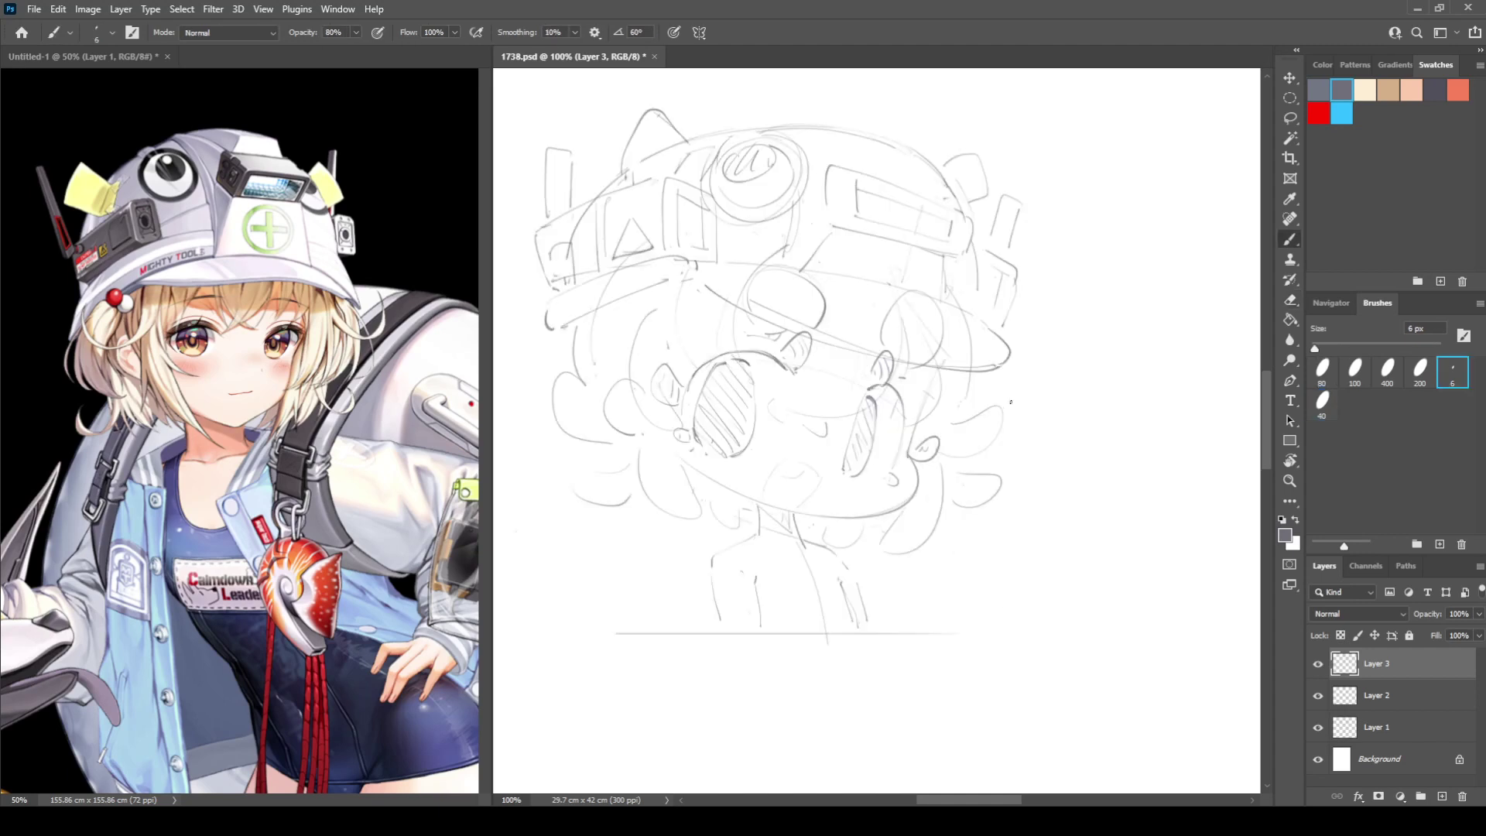
key("ctrl+shift+h")
key("e")
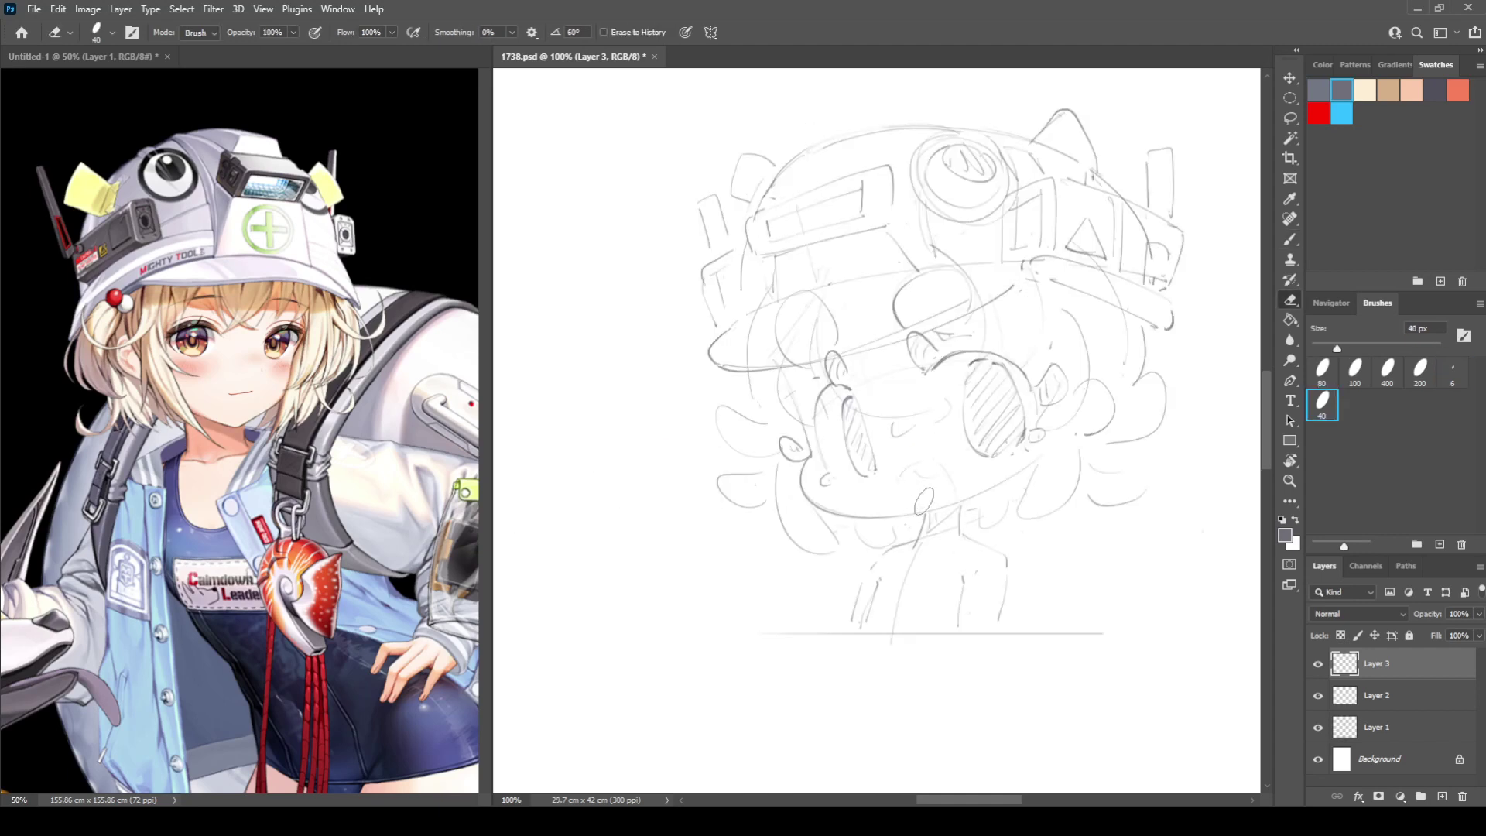
key("b")
key("ctrl+shift+h")
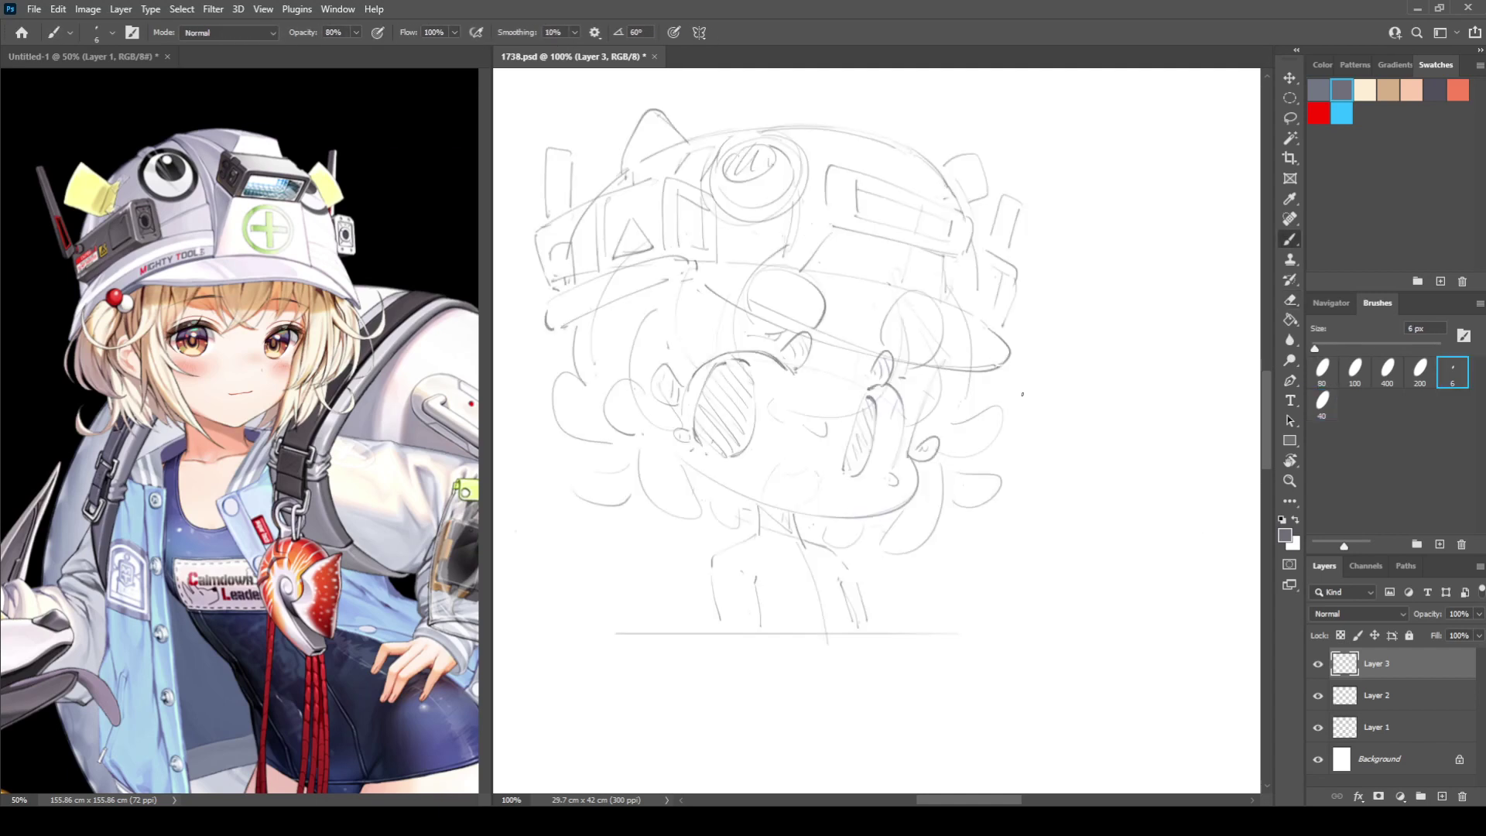
key("ctrl+shift+h")
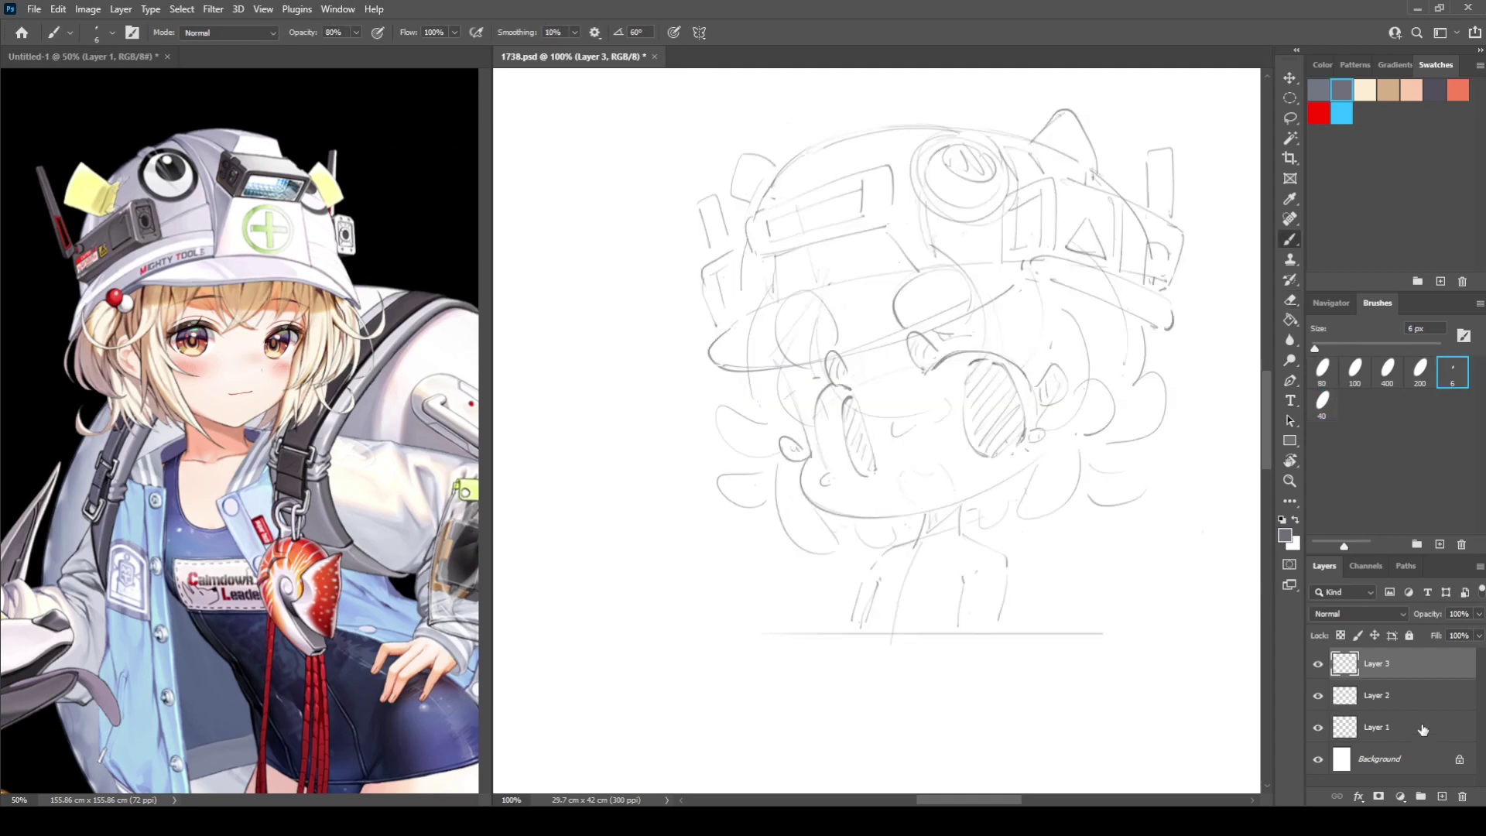
Add a layer above Layer 3 and sketch the neckline, the open jacket collar and the right-hand shoulder slope down to the base line.
left_click(1441, 796)
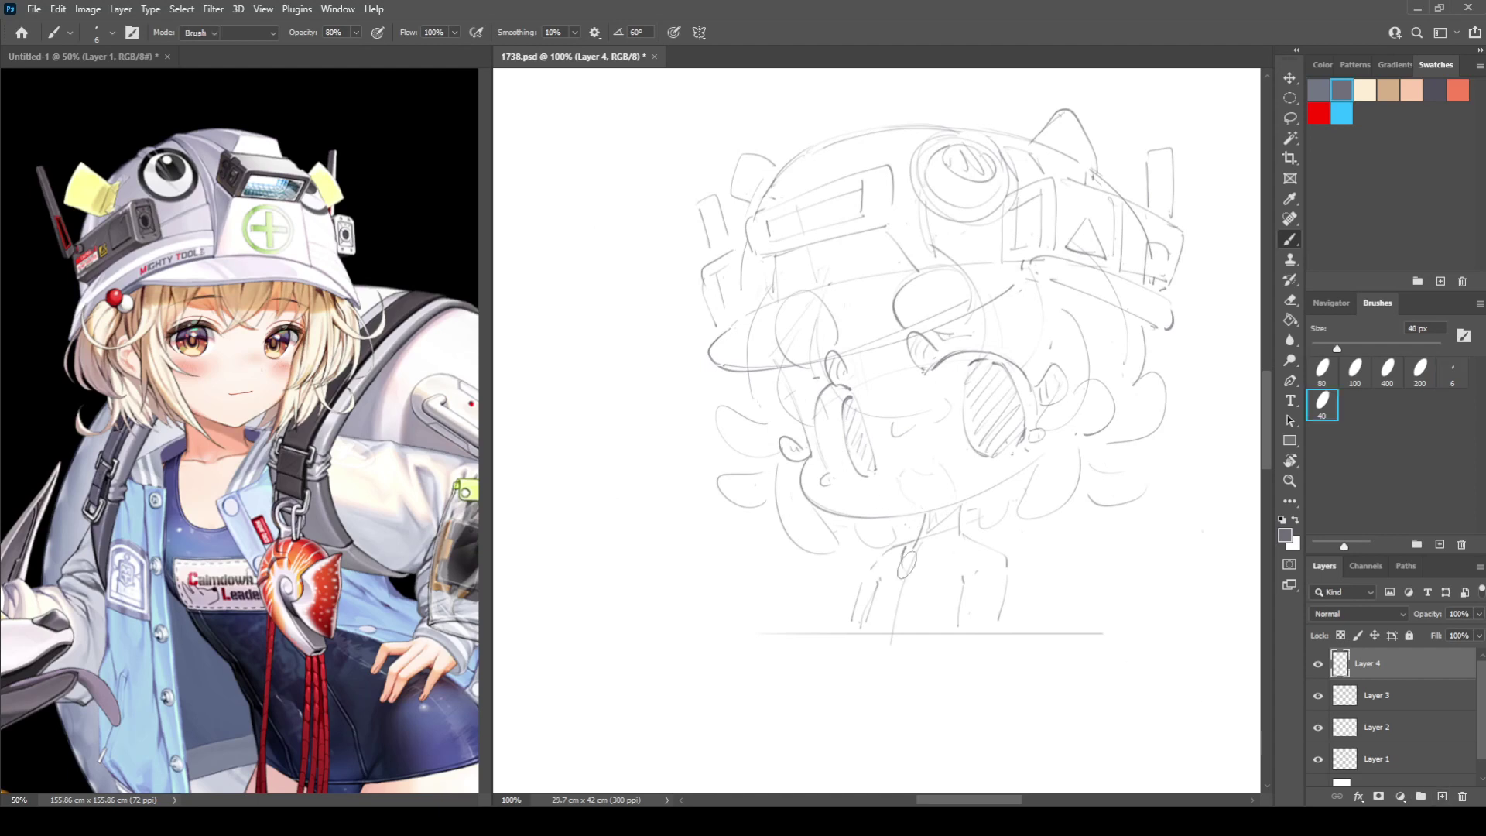
mouse_move(907, 547)
left_mouse_down()
mouse_move(938, 575)
mouse_move(966, 548)
left_mouse_up()
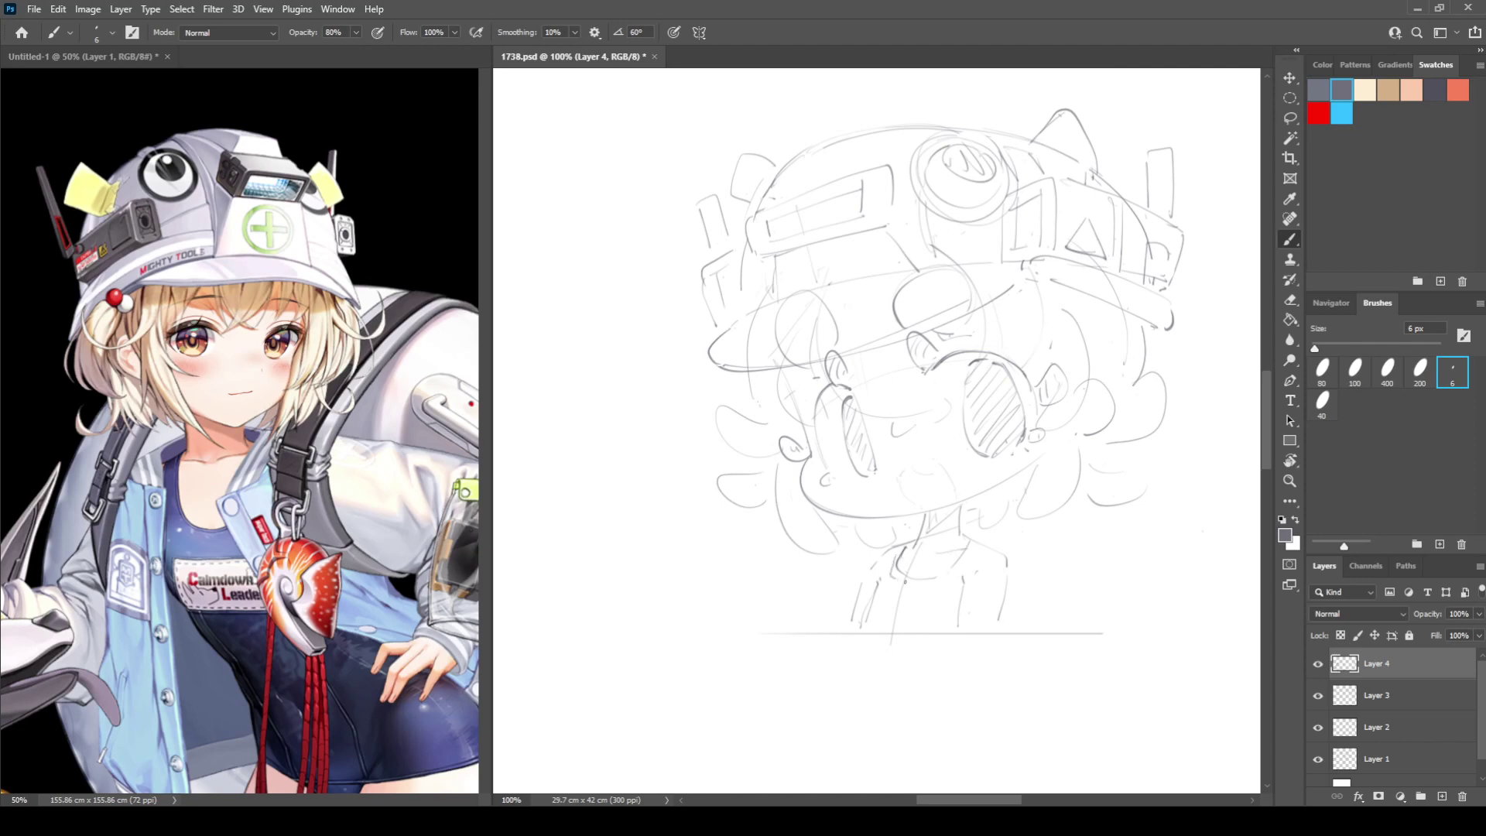
left_click_drag(964, 530, 937, 597)
left_click_drag(973, 532, 976, 591)
mouse_move(880, 553)
left_mouse_down()
mouse_move(863, 586)
mouse_move(892, 575)
mouse_move(954, 634)
left_mouse_up()
mouse_move(975, 537)
left_mouse_down()
mouse_move(1010, 554)
mouse_move(1060, 627)
left_mouse_up()
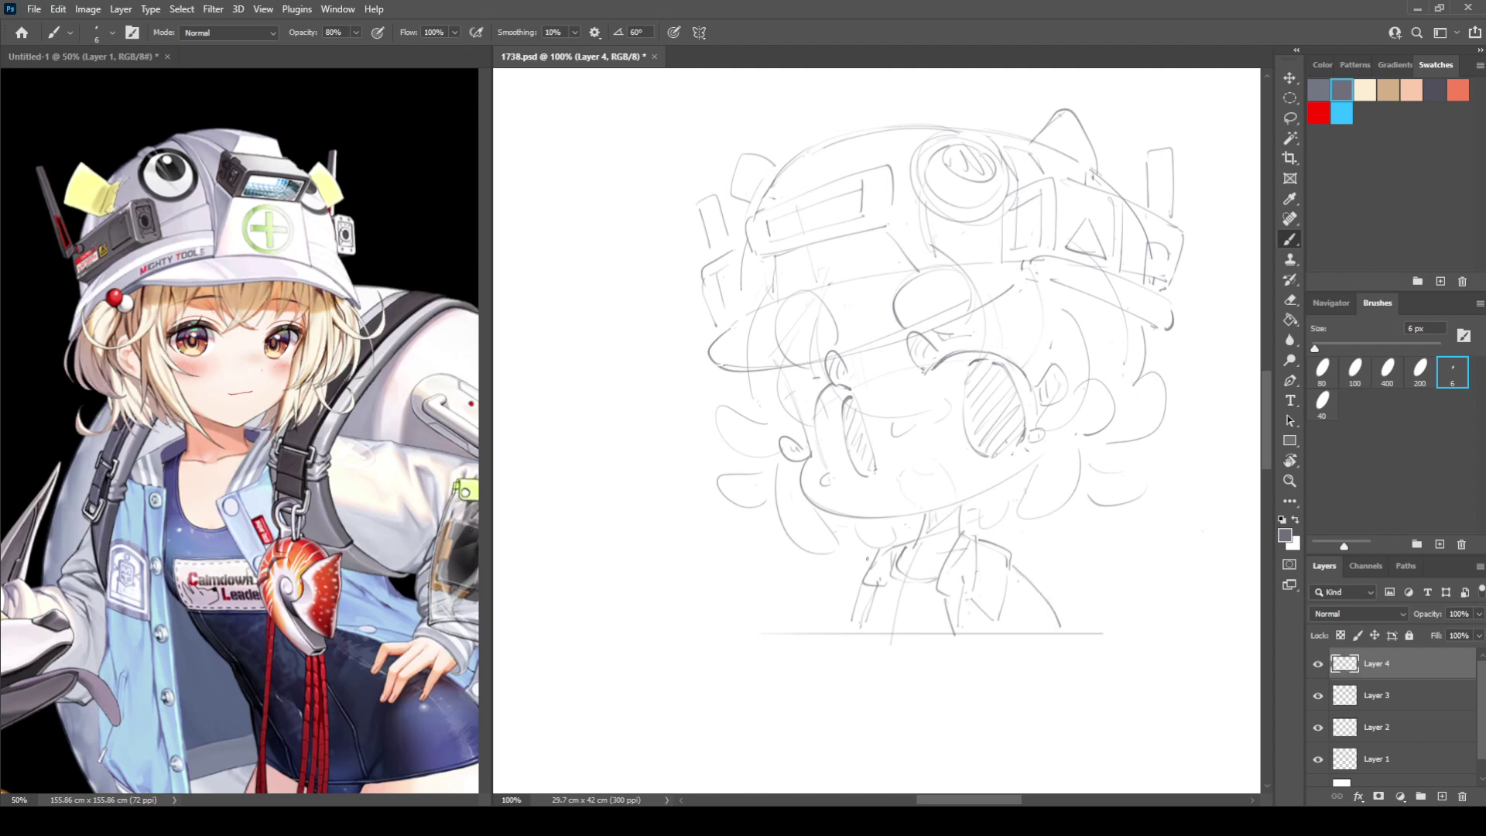
Sketch the left-hand shoulder, the strap and the sleeve lines on both sides of the jacket, checking the bust in mirrored view.
left_click_drag(858, 567, 815, 632)
left_click_drag(875, 588, 859, 635)
key("ctrl+shift+h")
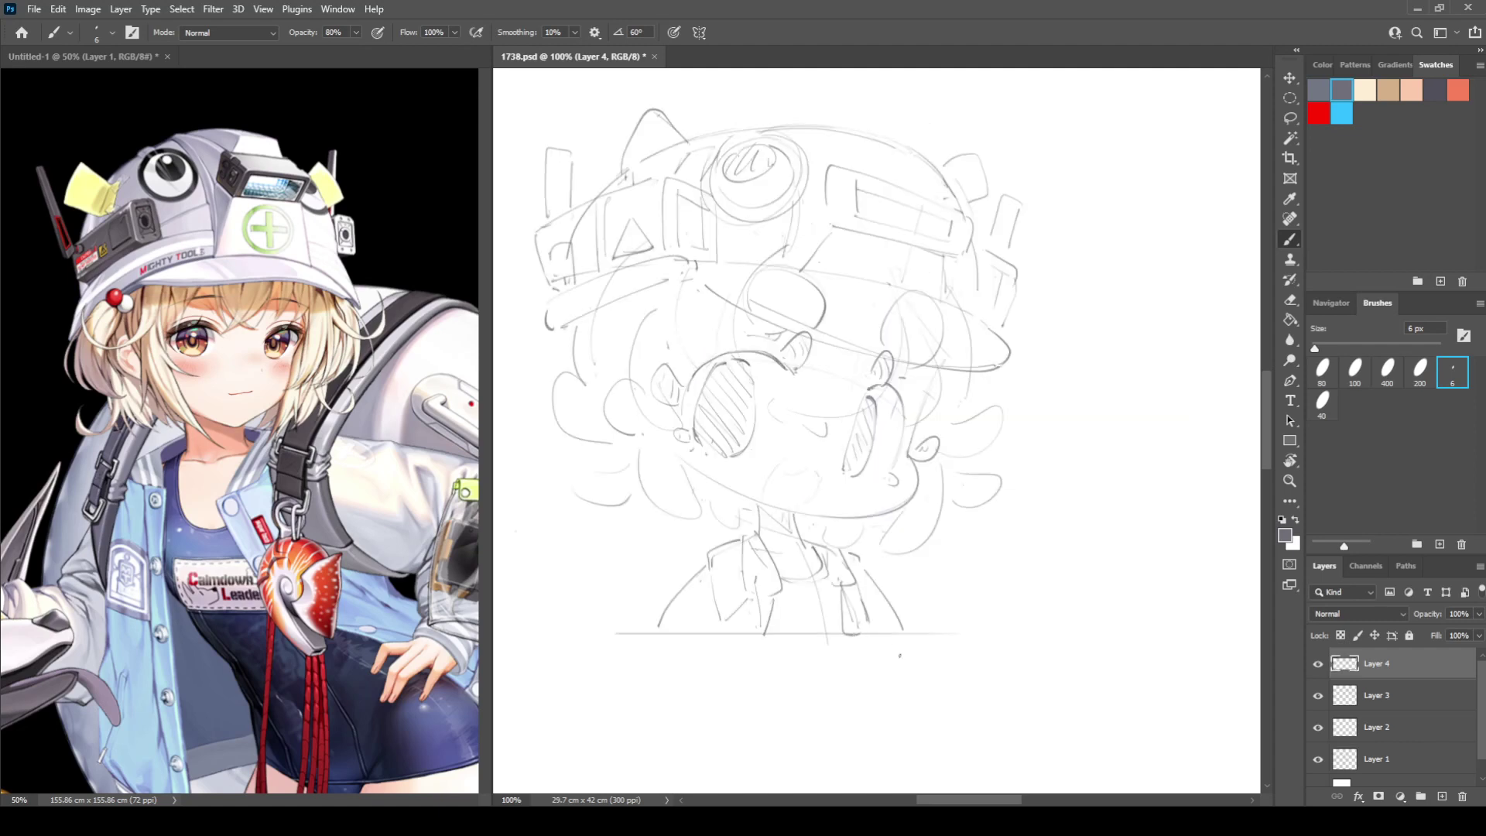
key("ctrl+shift+h")
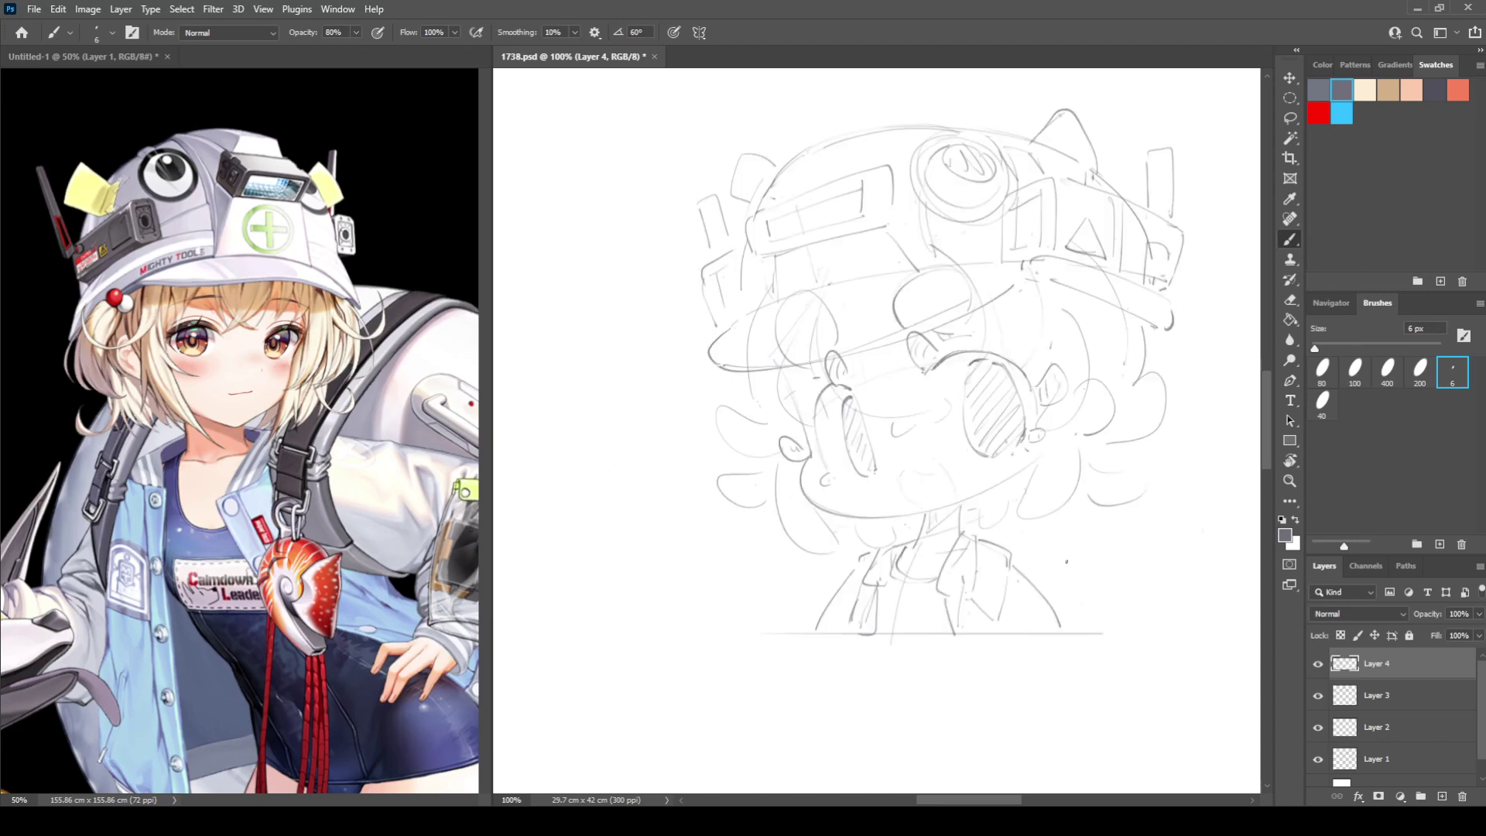
left_click_drag(1021, 574, 1009, 634)
mouse_move(1034, 562)
left_mouse_down()
mouse_move(1063, 581)
mouse_move(1052, 633)
left_mouse_up()
mouse_move(825, 570)
left_mouse_down()
mouse_move(814, 631)
mouse_move(852, 621)
mouse_move(809, 632)
left_mouse_up()
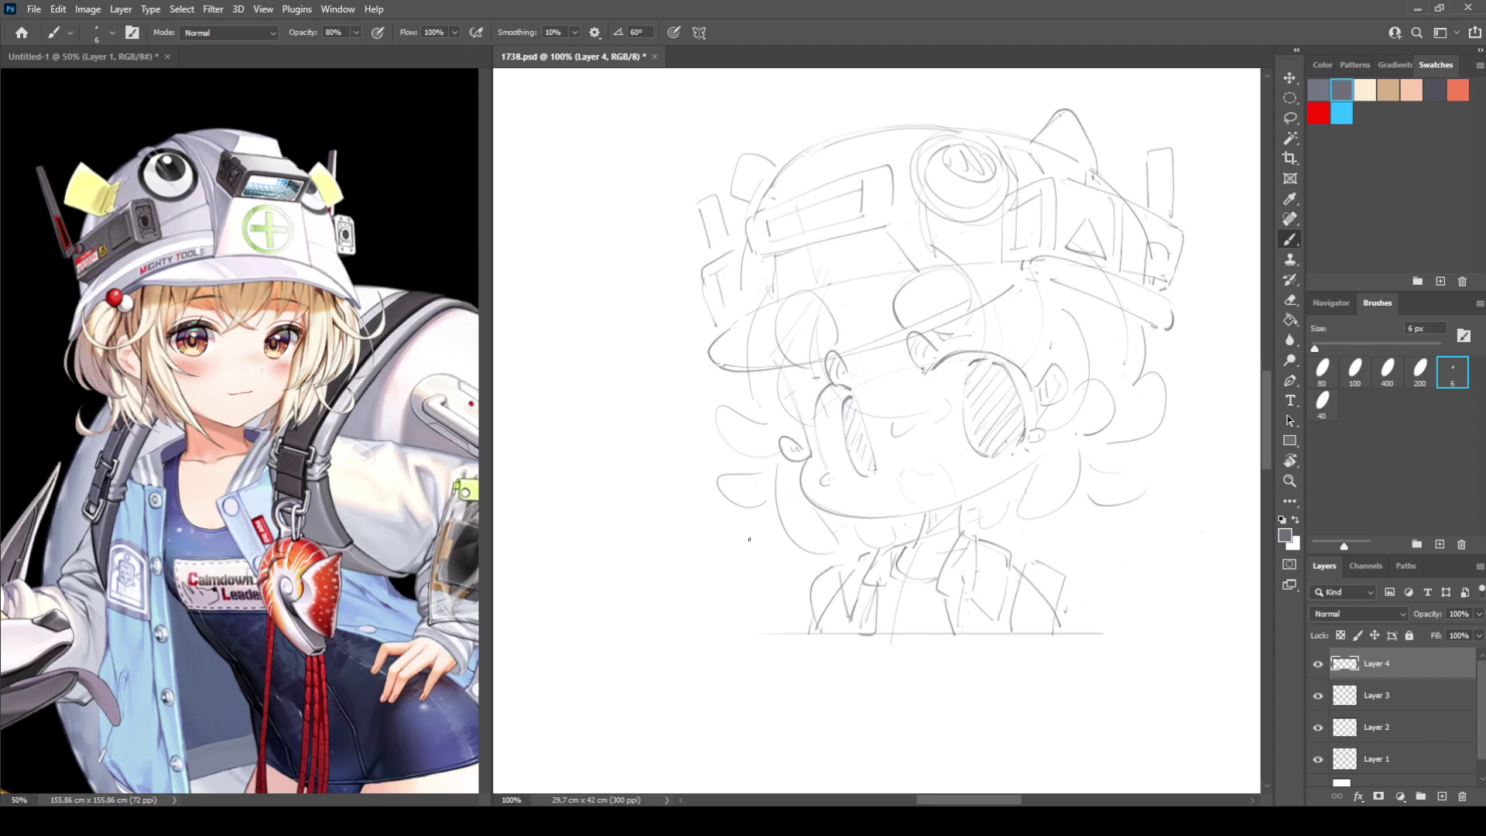
Study the inflatable ring in the reference and draw its large curved outline behind the right-hand shoulder on a new layer.
left_click(418, 540)
left_click_drag(407, 619, 230, 446)
left_click(1095, 519)
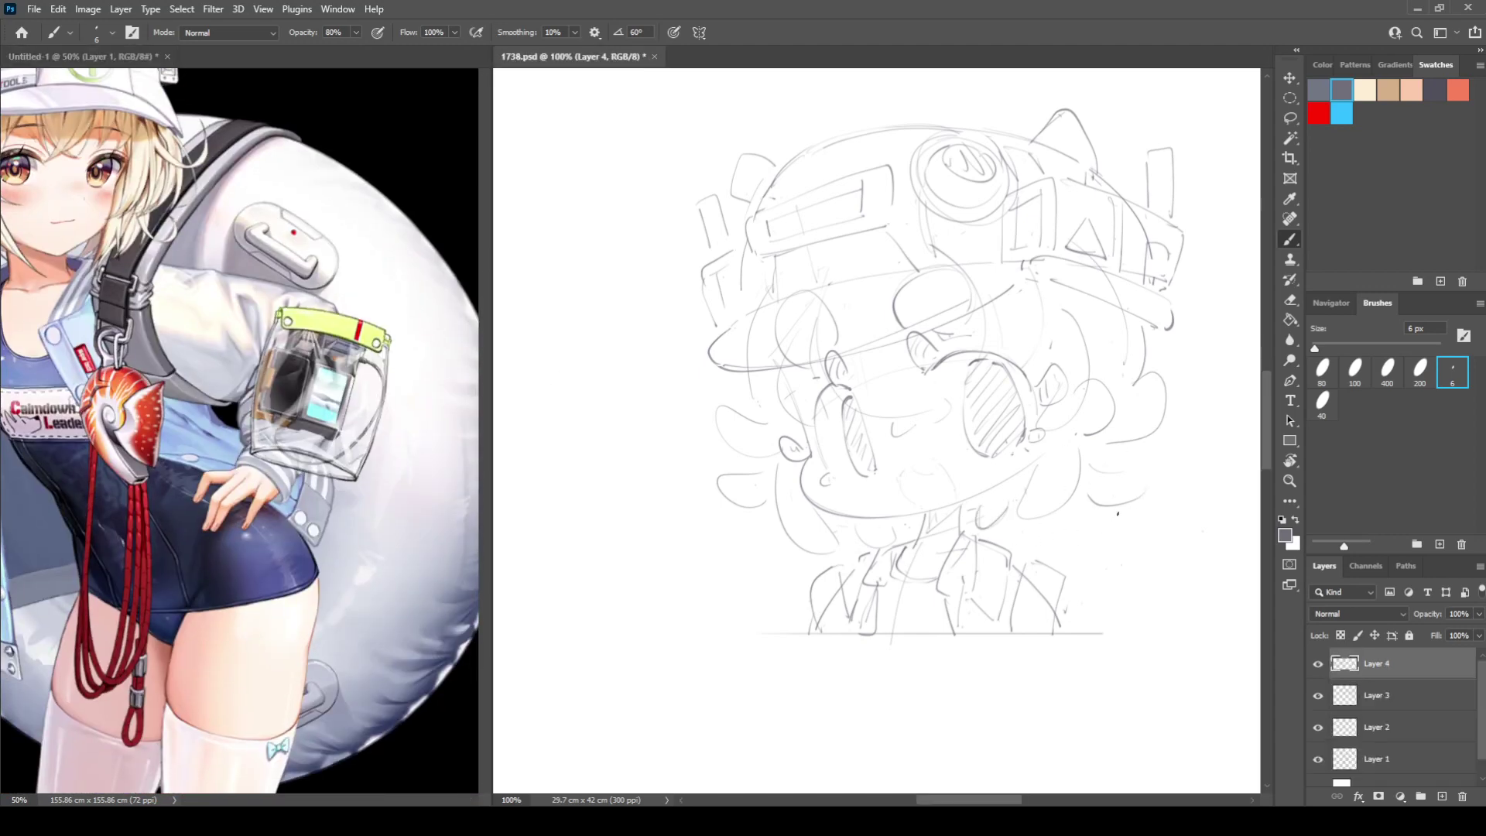
left_click(1441, 796)
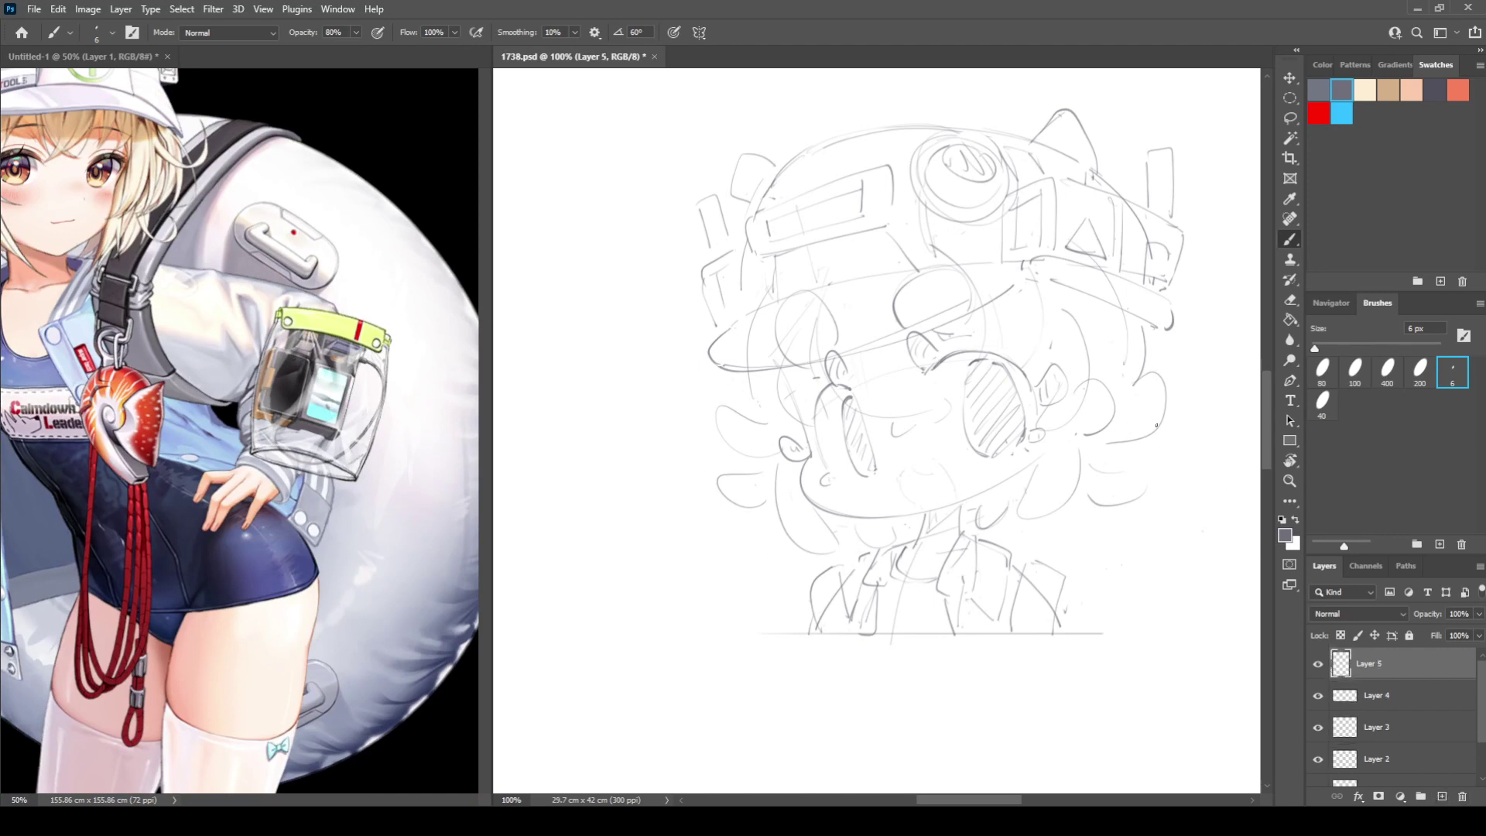
mouse_move(1118, 425)
left_mouse_down()
mouse_move(1153, 439)
mouse_move(1079, 644)
left_mouse_up()
key("ctrl+z")
mouse_move(1104, 427)
left_mouse_down()
mouse_move(1141, 612)
mouse_move(1103, 628)
left_mouse_up()
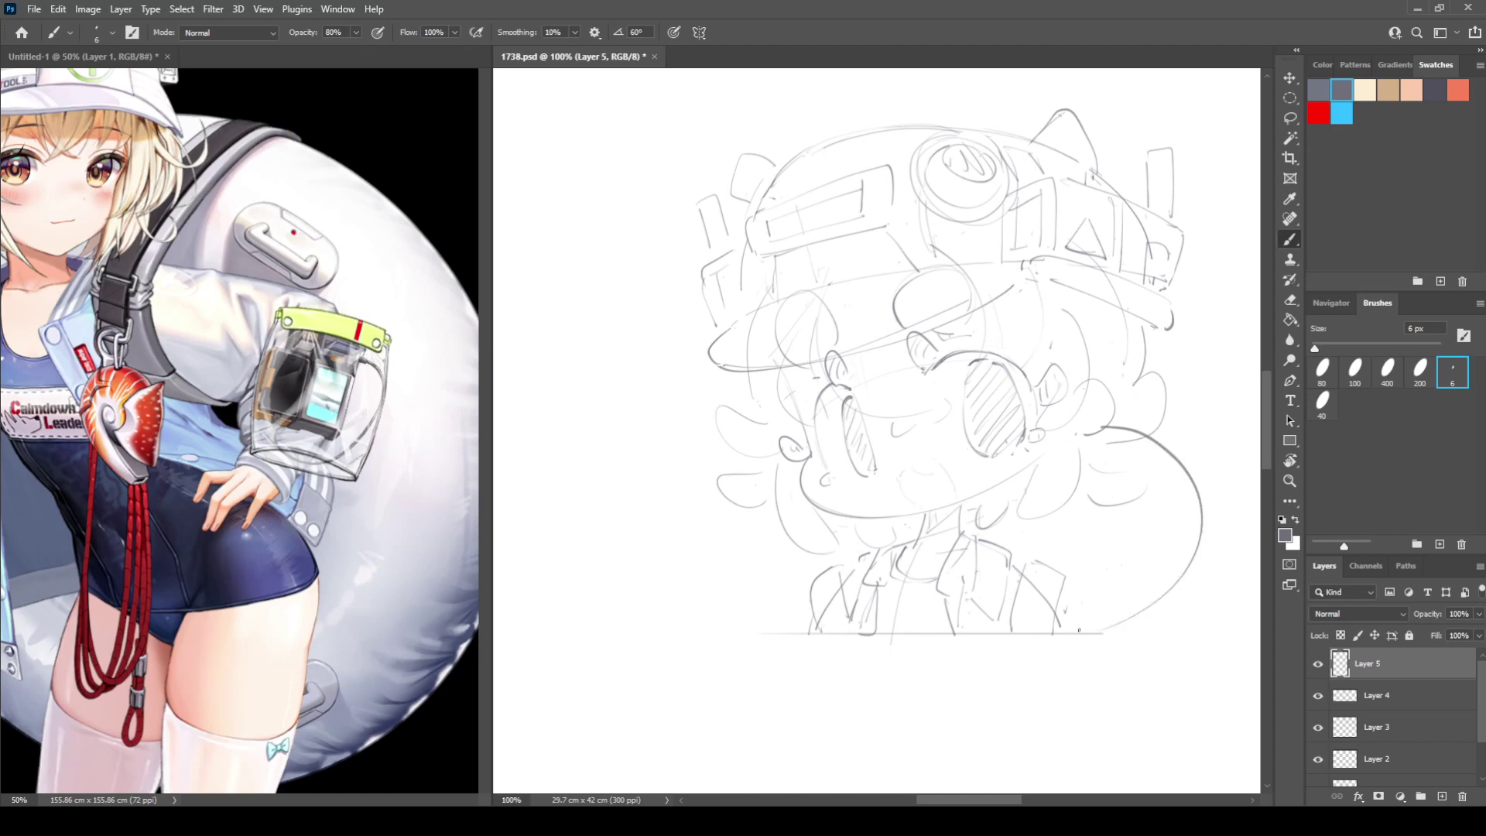
Draw the ring's inner edge beside the hair and sketch the oval grab handle on its surface.
mouse_move(1084, 488)
left_mouse_down()
mouse_move(1069, 542)
mouse_move(1084, 501)
left_mouse_up()
left_click_drag(1128, 589, 1176, 492)
mouse_move(1110, 578)
left_mouse_down()
mouse_move(1135, 611)
mouse_move(1113, 630)
mouse_move(1179, 579)
left_mouse_up()
left_click_drag(1162, 530, 1175, 530)
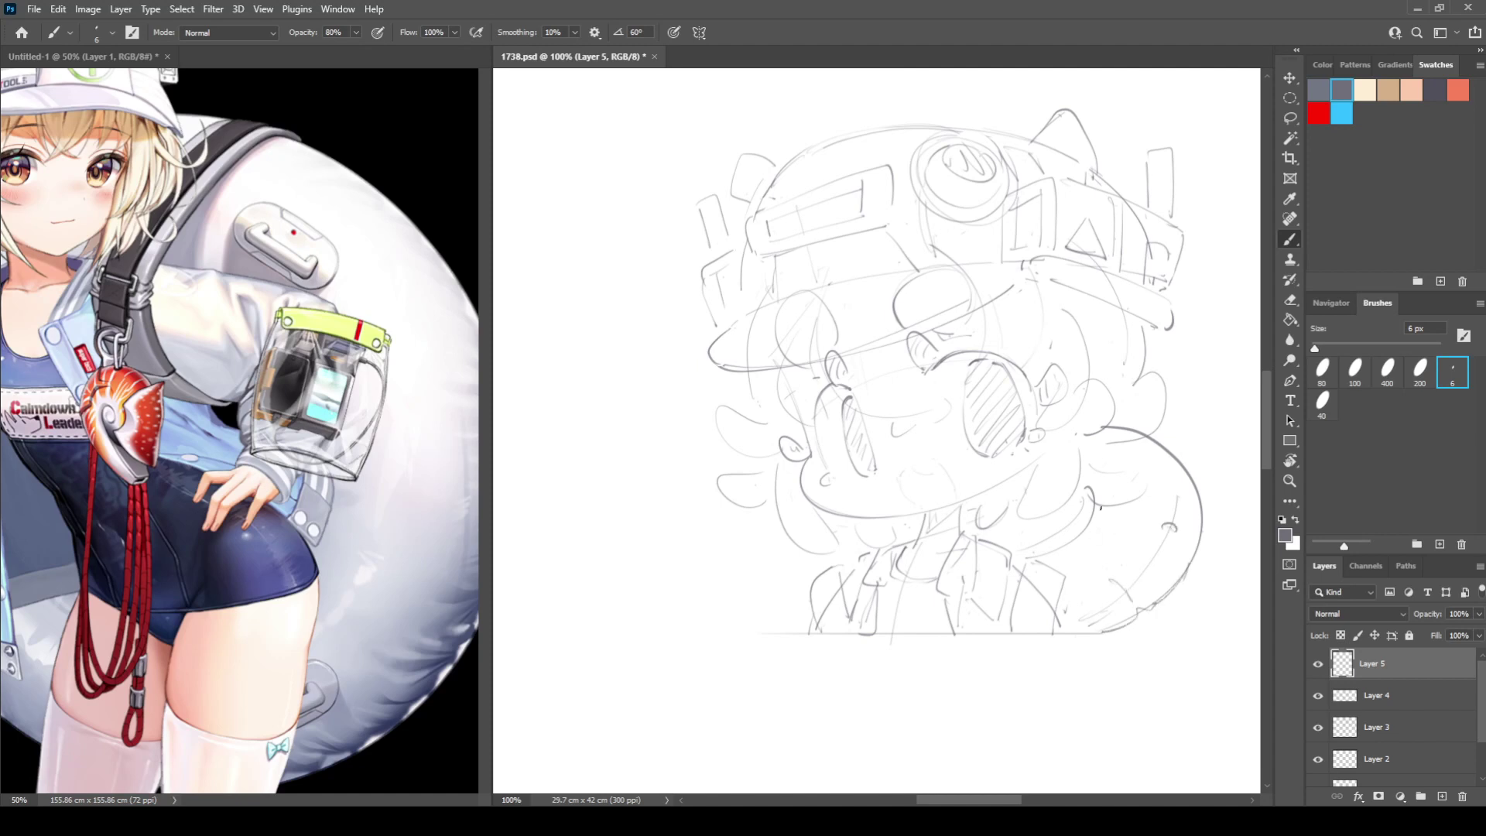
mouse_move(1082, 481)
left_mouse_down()
mouse_move(1088, 534)
mouse_move(1133, 563)
mouse_move(1167, 517)
mouse_move(1114, 507)
mouse_move(1148, 489)
mouse_move(1112, 540)
mouse_move(1139, 502)
mouse_move(1147, 516)
left_mouse_up()
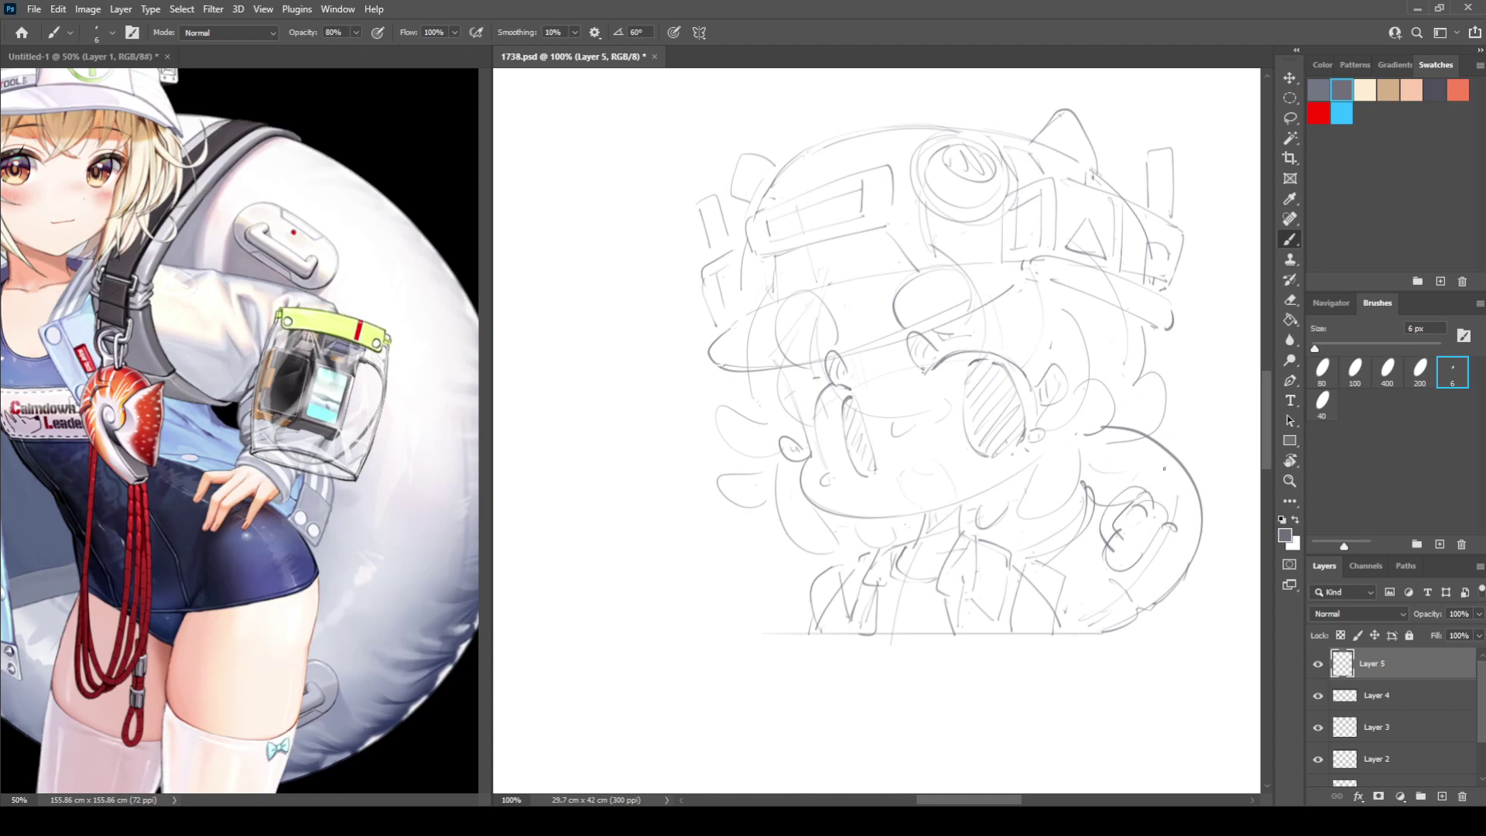
Add small highlight shapes near the top of the ring and reinforce its outer and lower contour.
left_click_drag(1143, 443, 1171, 481)
mouse_move(1081, 507)
left_mouse_down()
mouse_move(1046, 554)
mouse_move(1084, 508)
left_mouse_up()
left_click_drag(1095, 616, 1190, 559)
left_click_drag(1160, 443, 1194, 471)
Draw the band details on the right-hand sleeve and add short accent lines to the left-hand side of the jacket.
left_click_drag(1034, 576, 1027, 633)
mouse_move(1046, 579)
left_mouse_down()
mouse_move(1040, 633)
mouse_move(1049, 589)
left_mouse_up()
left_click_drag(1027, 599, 1048, 595)
left_click_drag(825, 560, 816, 582)
mouse_move(839, 584)
left_mouse_down()
mouse_move(819, 614)
mouse_move(897, 608)
mouse_move(901, 589)
left_mouse_up()
Mirror the view and draw a hanging strap end with a rounded tip below the collar piece on Layer 4.
key("ctrl+shift+h")
key("e")
key("b")
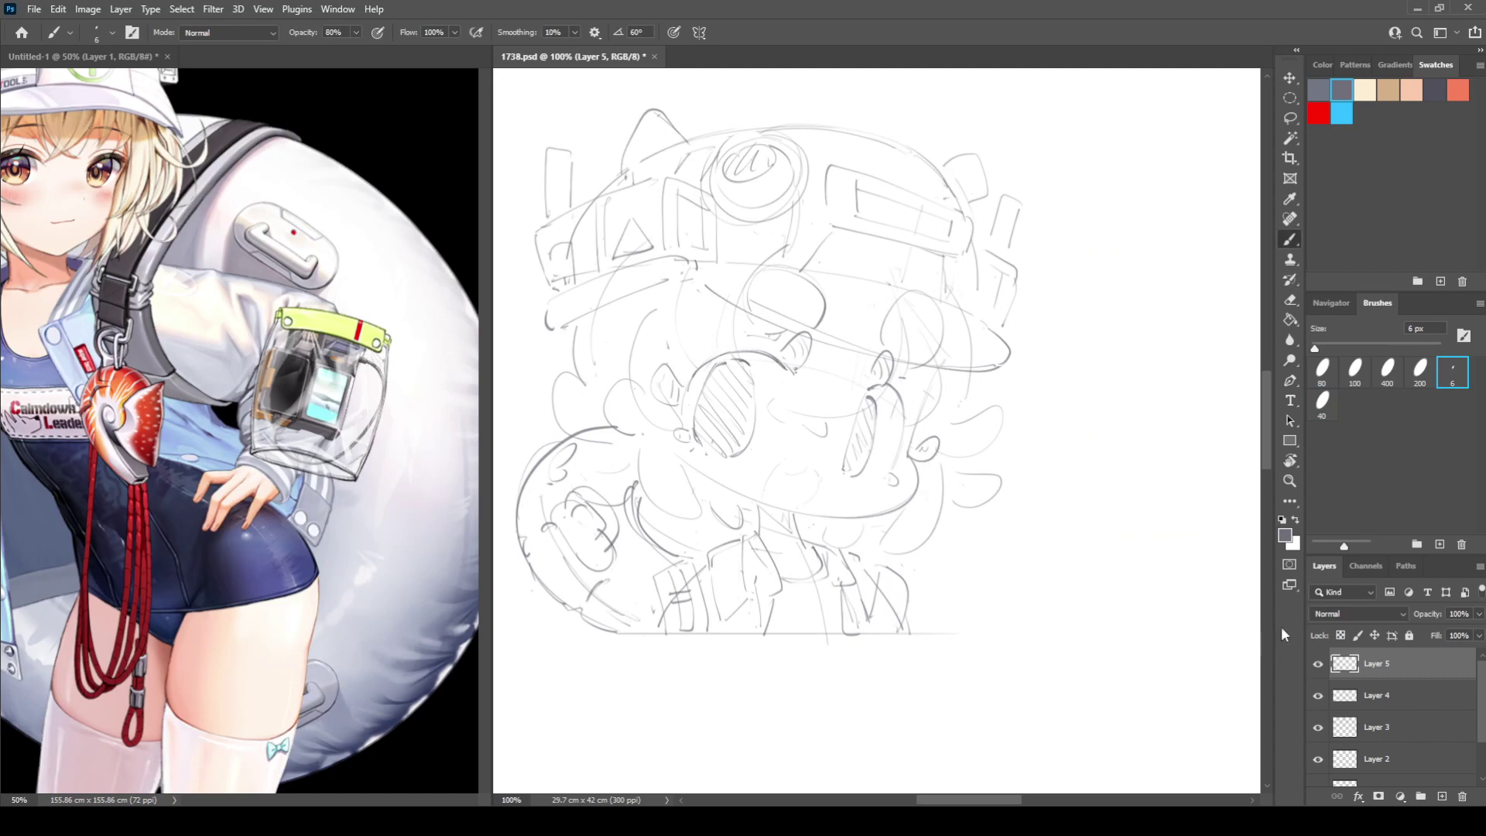
left_click(1318, 696)
left_click(1318, 697)
left_click(1342, 703)
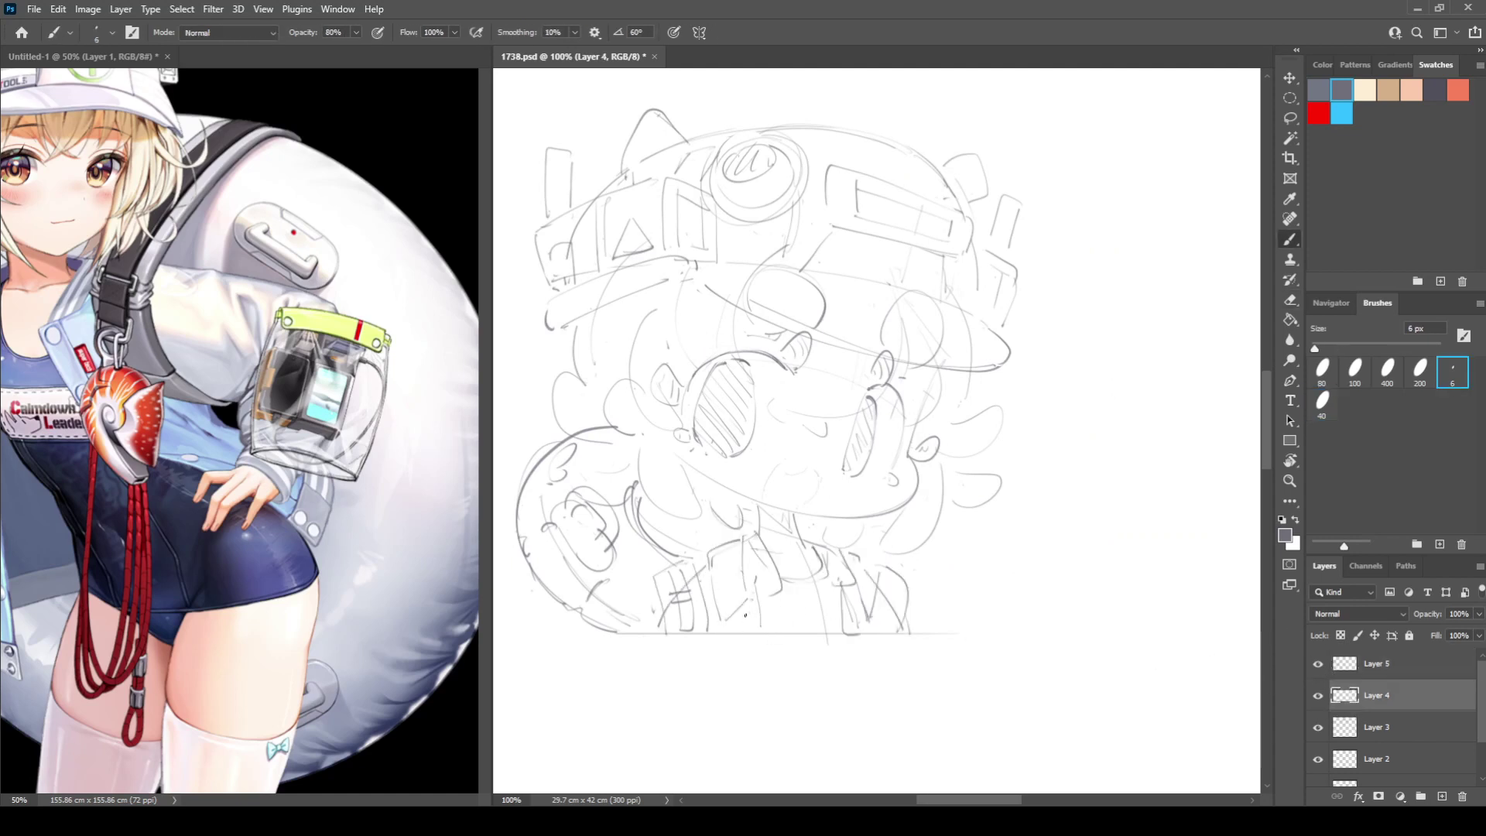
left_click_drag(745, 615, 772, 606)
Erase the far arm's outer outline, redraw it with a wider slope, refine the collar strap, and restore the normal view.
key("e")
mouse_move(899, 581)
left_mouse_down()
mouse_move(878, 605)
mouse_move(904, 631)
left_mouse_up()
key("b")
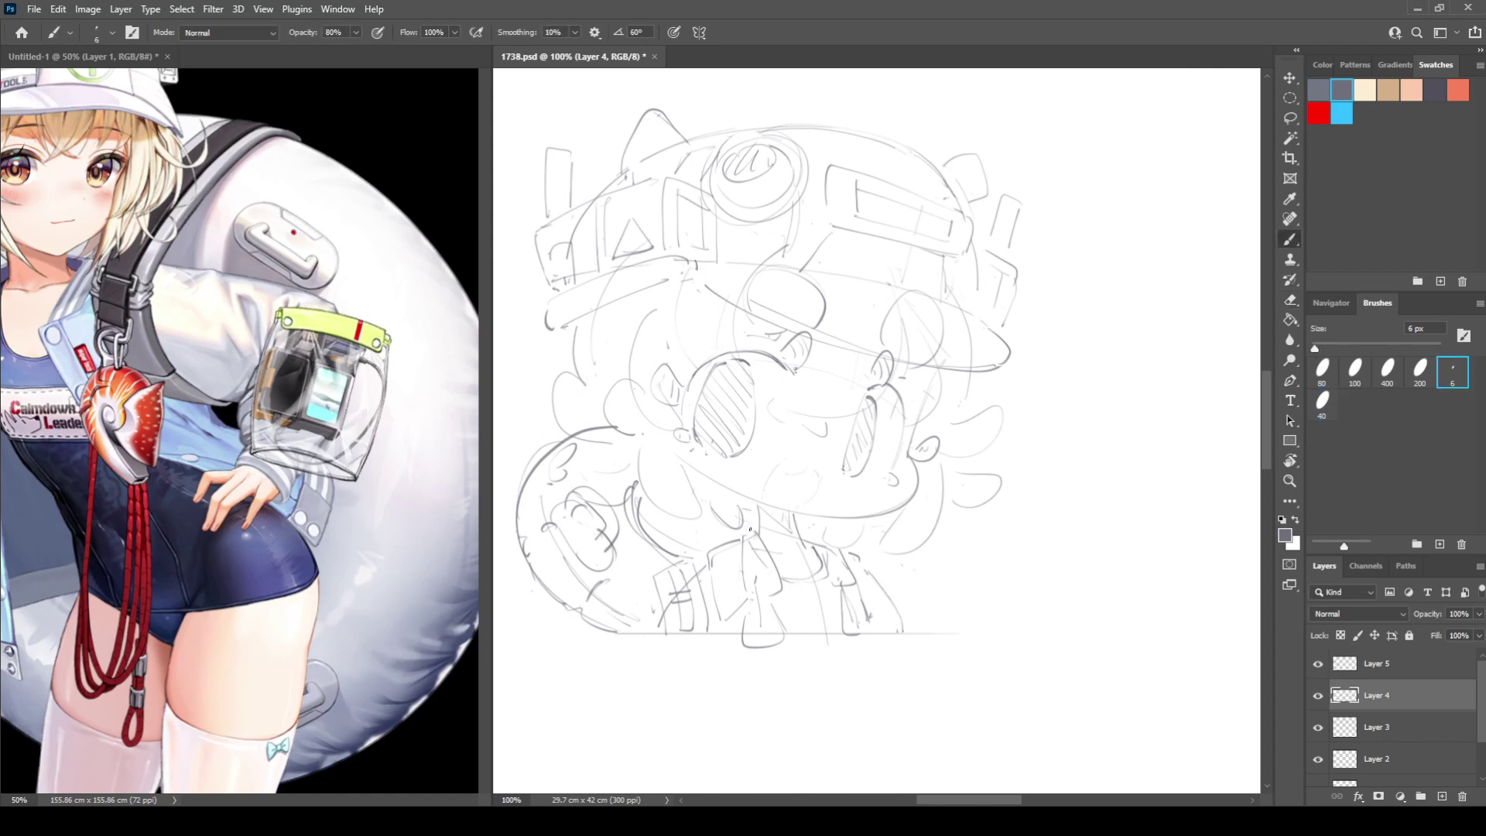
mouse_move(728, 539)
left_mouse_down()
mouse_move(756, 534)
mouse_move(778, 579)
mouse_move(825, 577)
mouse_move(845, 542)
left_mouse_up()
left_click_drag(850, 567, 920, 630)
key("h")
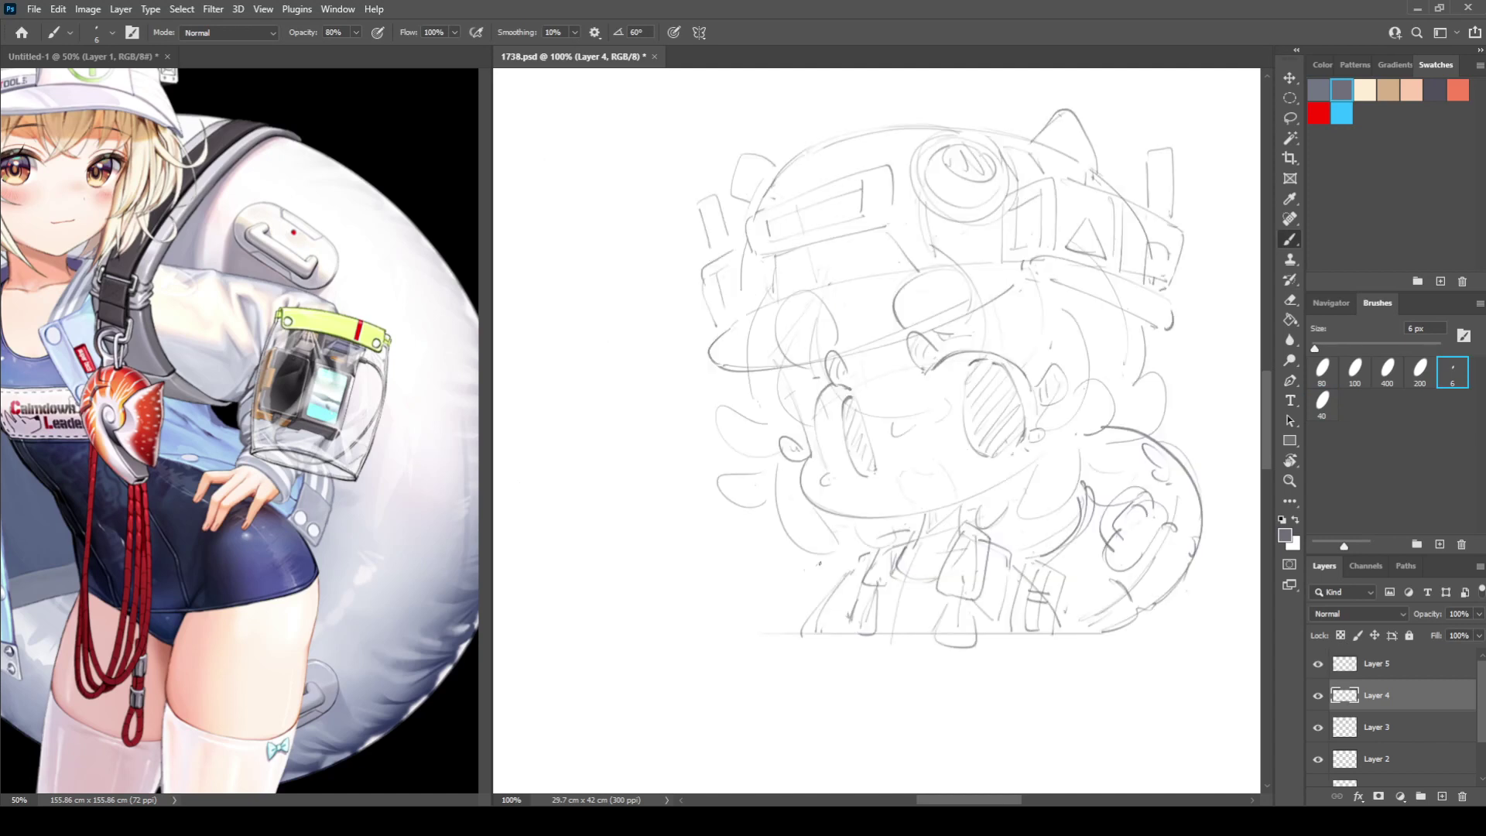
Check the outfit in the reference and add the chest label lines and short marks beside the left-hand arm.
mouse_move(174, 487)
left_mouse_down()
mouse_move(341, 487)
mouse_move(401, 541)
left_mouse_up()
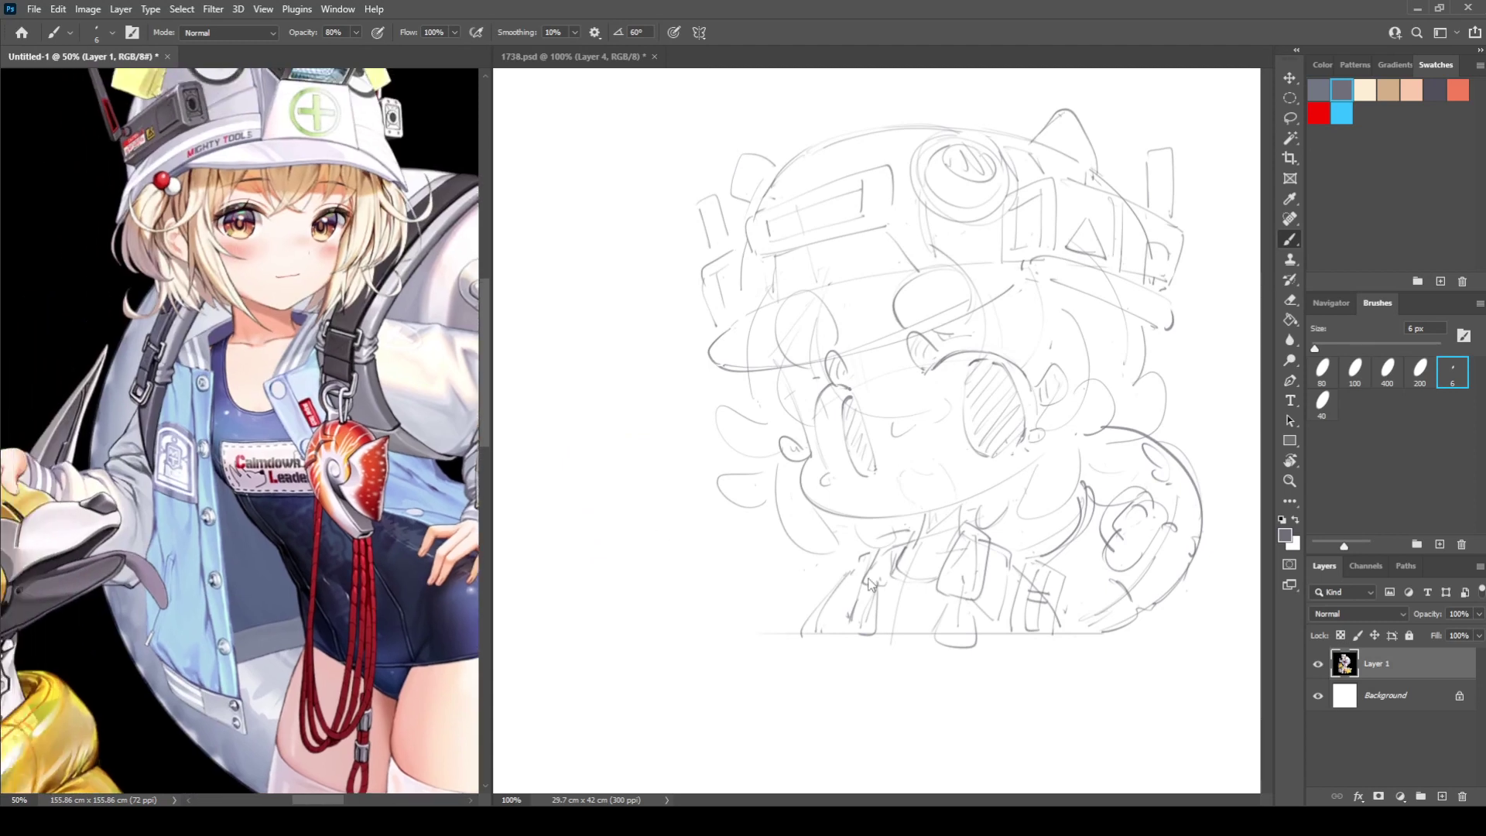
left_click(873, 586)
left_click_drag(884, 597, 937, 597)
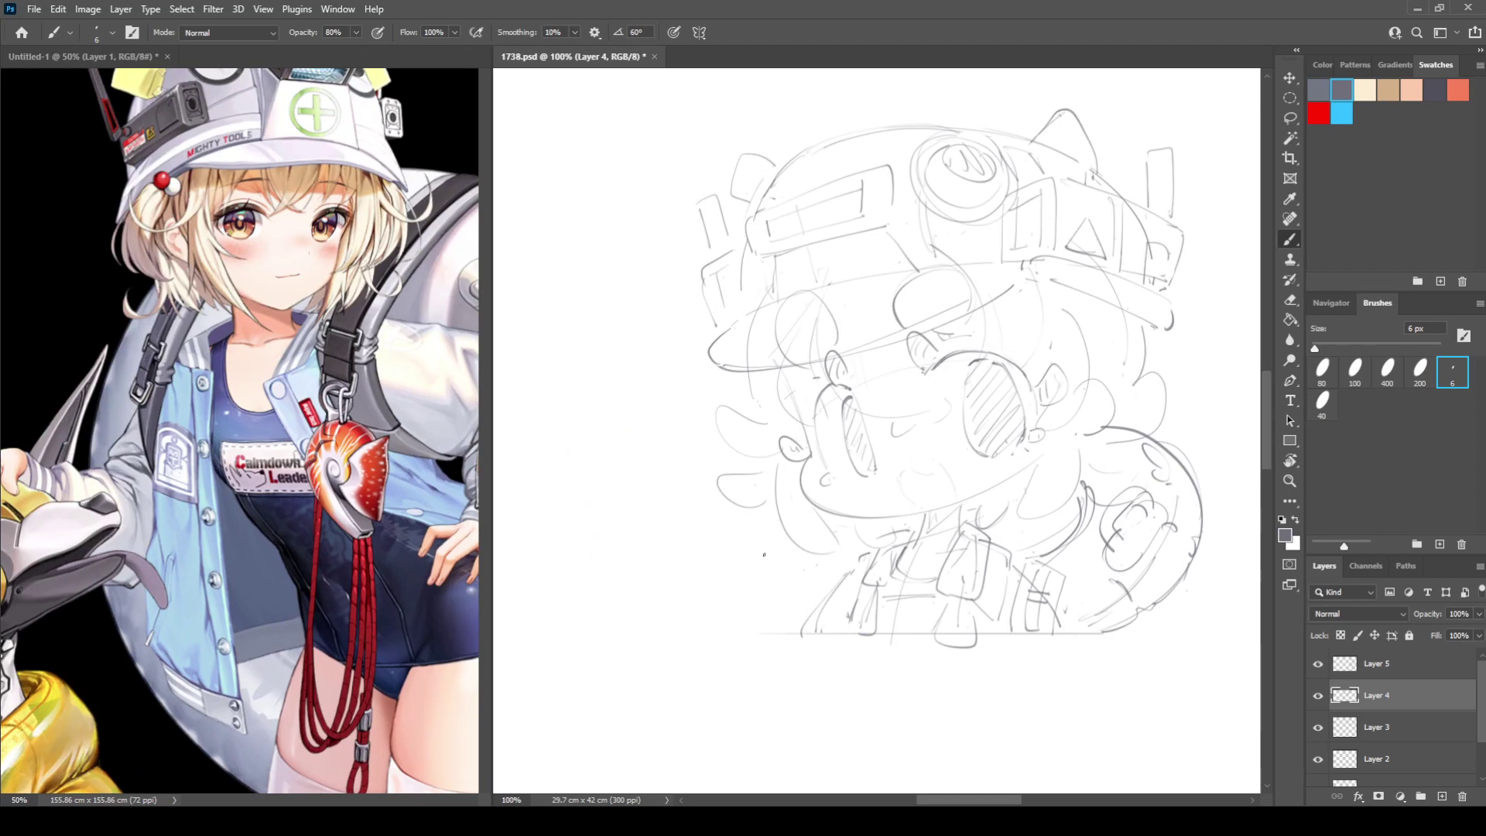
mouse_move(802, 610)
left_mouse_down()
mouse_move(765, 541)
mouse_move(817, 590)
mouse_move(797, 552)
left_mouse_up()
Draw a hair strand falling below the left end of the helmet brim, redoing the stroke once.
key("e")
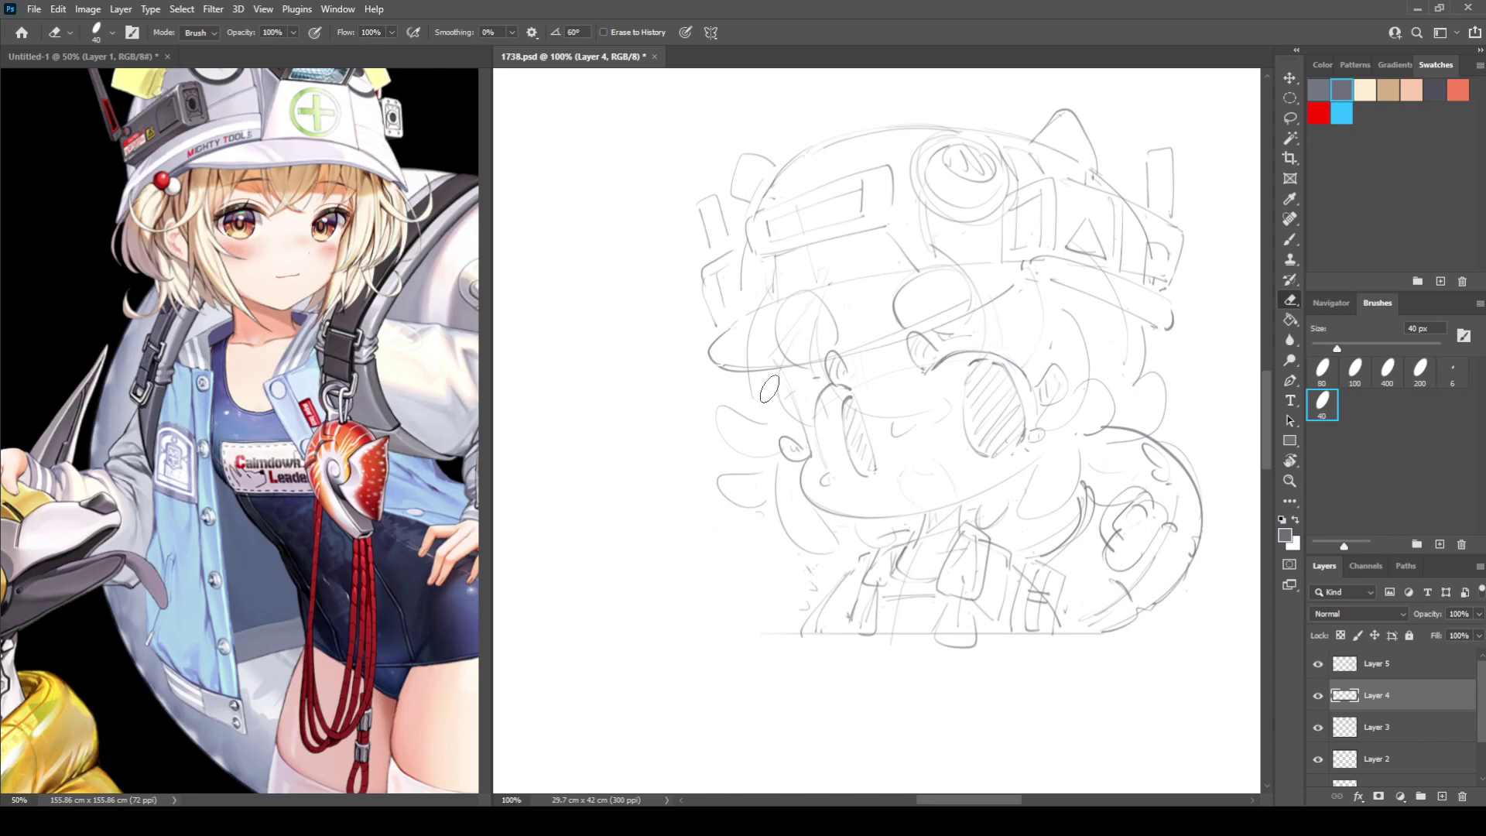
key("b")
left_click_drag(779, 312, 757, 412)
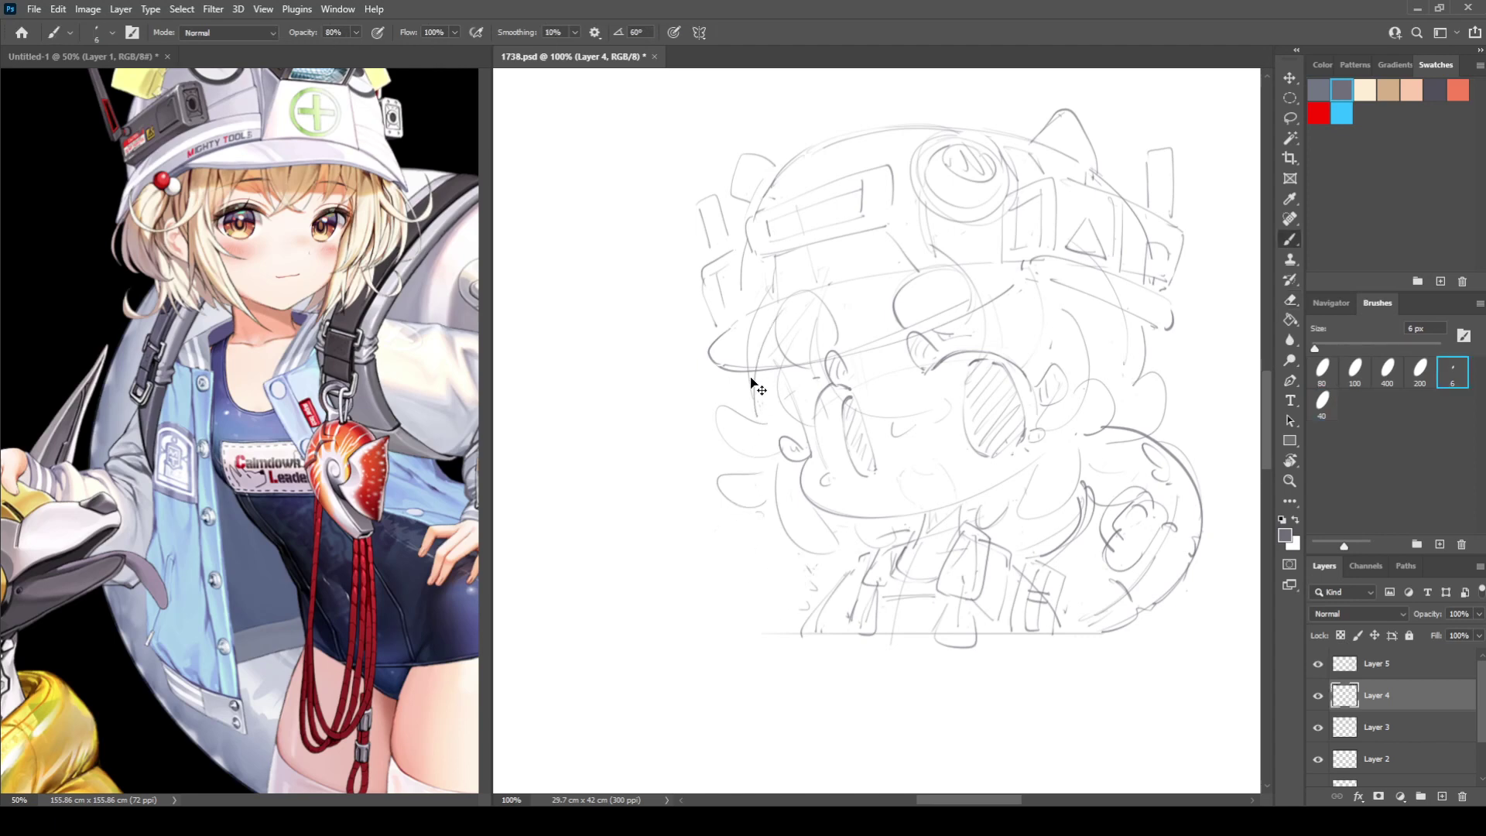
key("ctrl+z")
left_click_drag(760, 340, 752, 416)
Bring the reference's raised arm into view and sketch an open hand with spread fingers beside the left-hand shoulder on Layer 5.
left_click(1331, 302)
left_click(1346, 666)
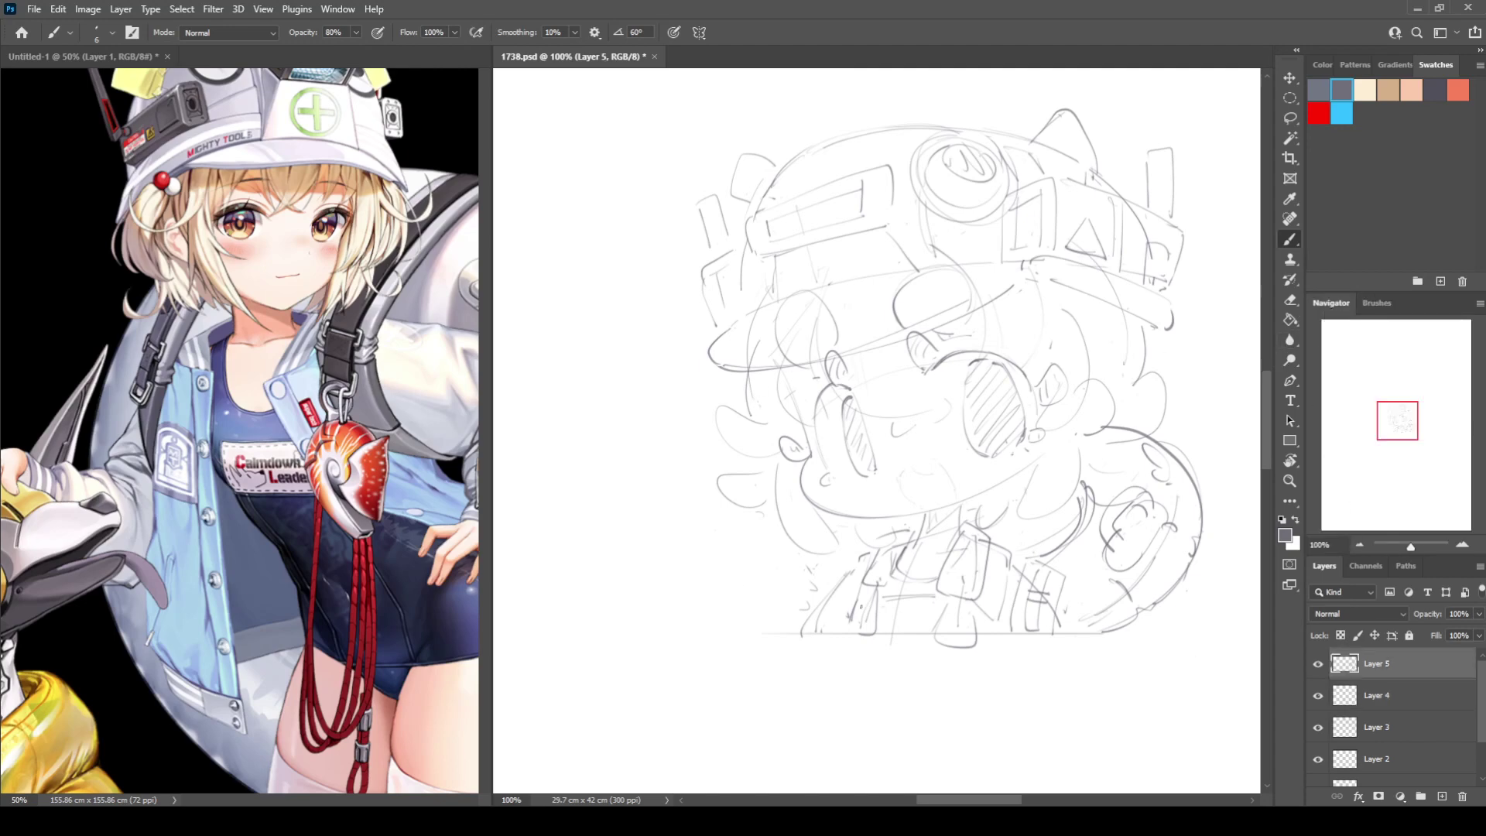
left_click(272, 591)
left_click_drag(185, 597, 315, 557)
left_click(792, 526)
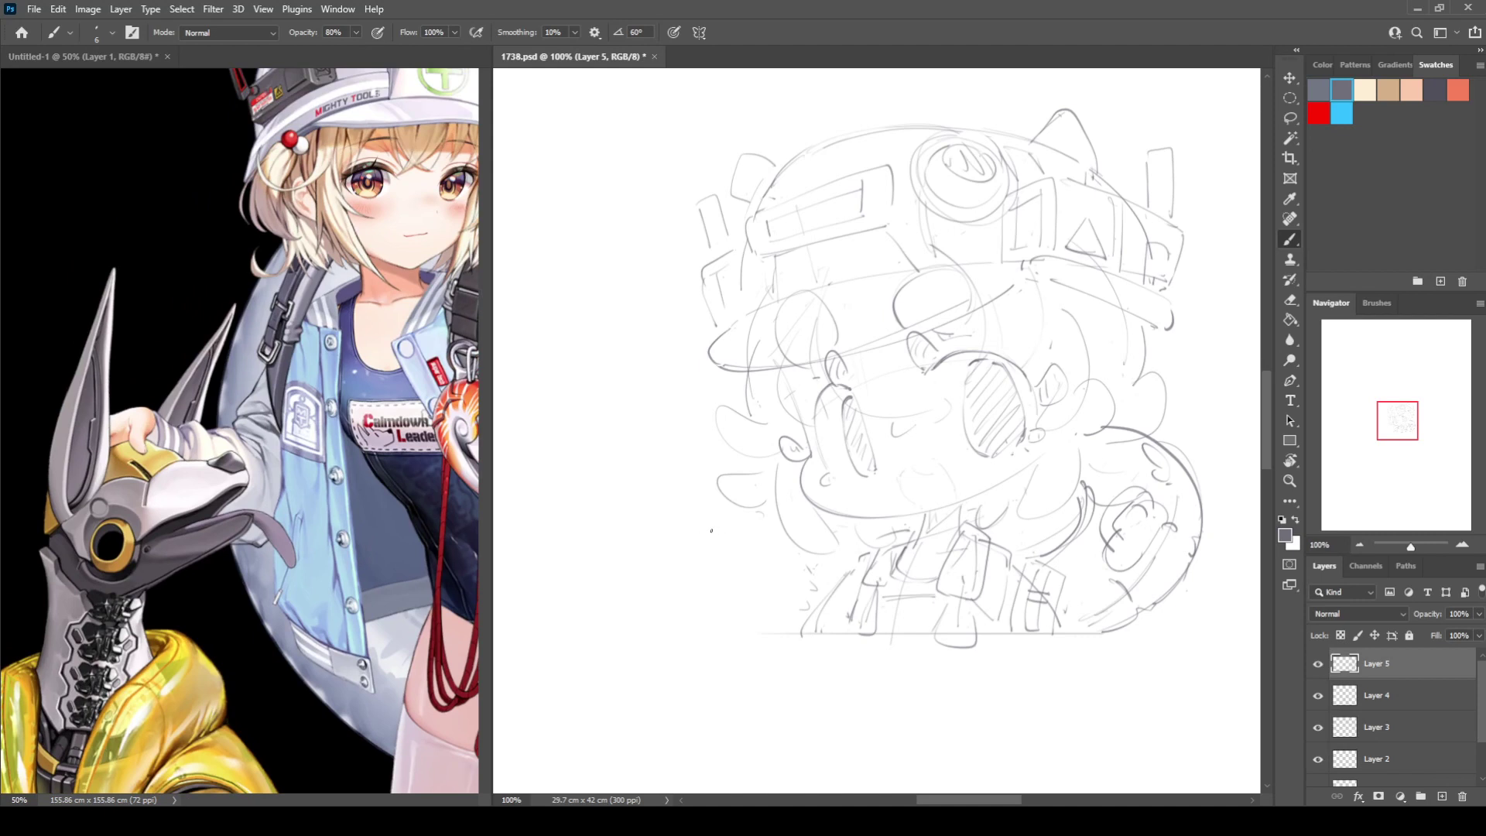
key("e")
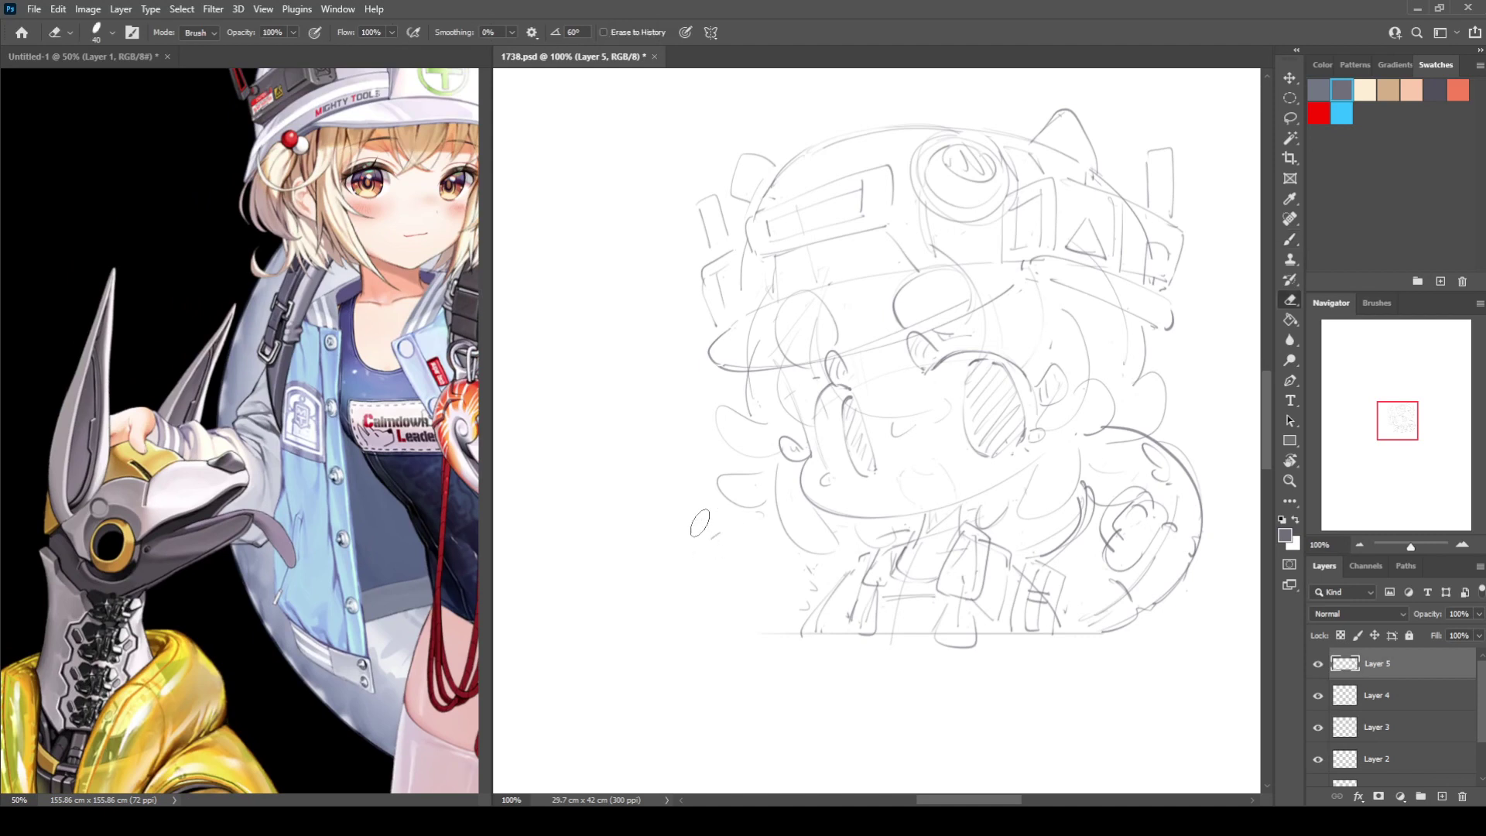
key("b")
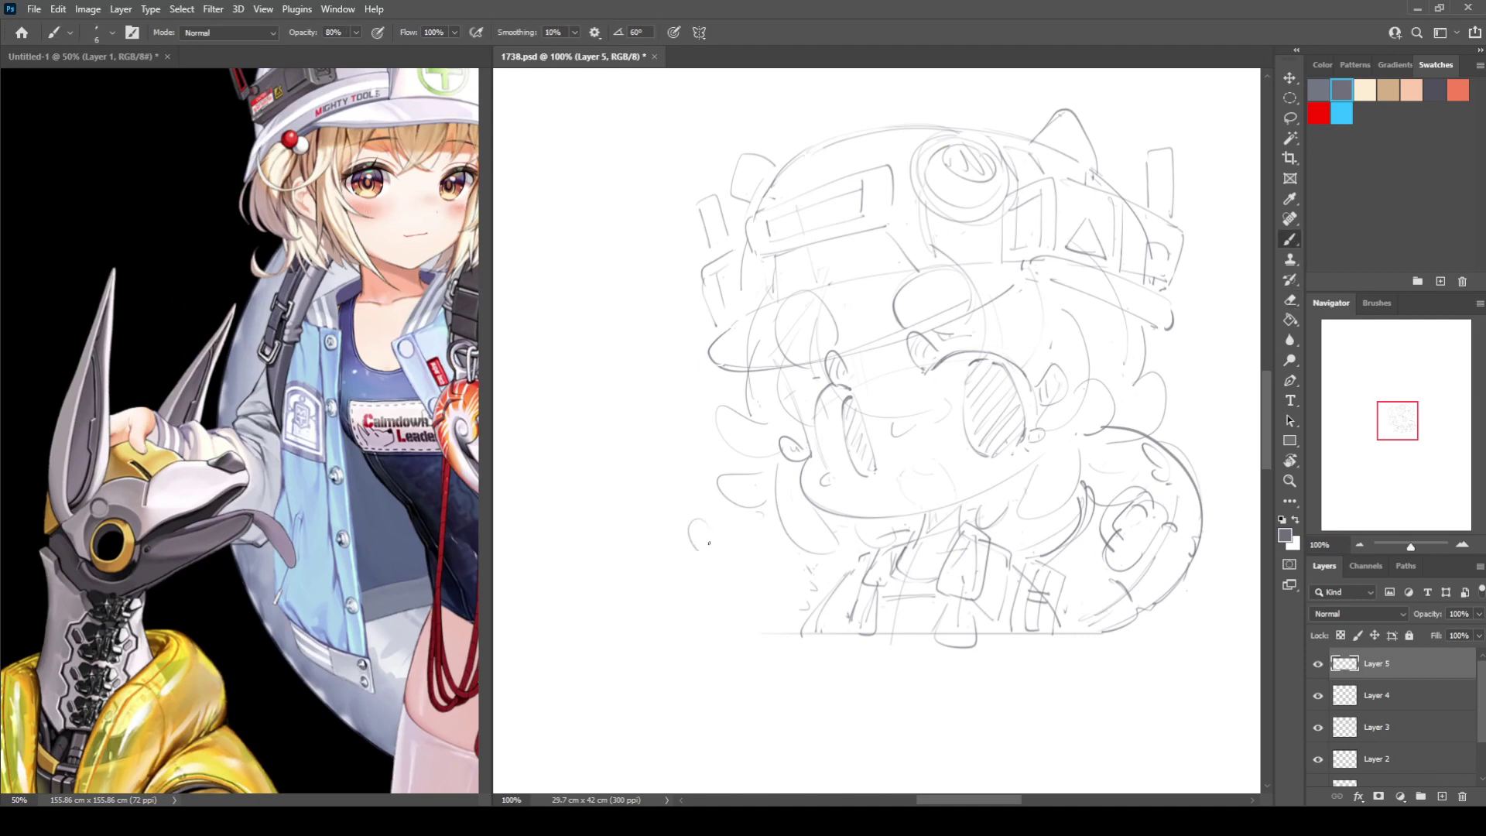
mouse_move(718, 538)
left_mouse_down()
mouse_move(736, 505)
mouse_move(749, 529)
mouse_move(710, 576)
mouse_move(771, 532)
left_mouse_up()
left_click_drag(707, 588, 755, 619)
mouse_move(769, 546)
left_mouse_down()
mouse_move(771, 607)
mouse_move(711, 580)
mouse_move(728, 616)
left_mouse_up()
left_click_drag(782, 553, 784, 585)
left_click_drag(704, 591, 718, 614)
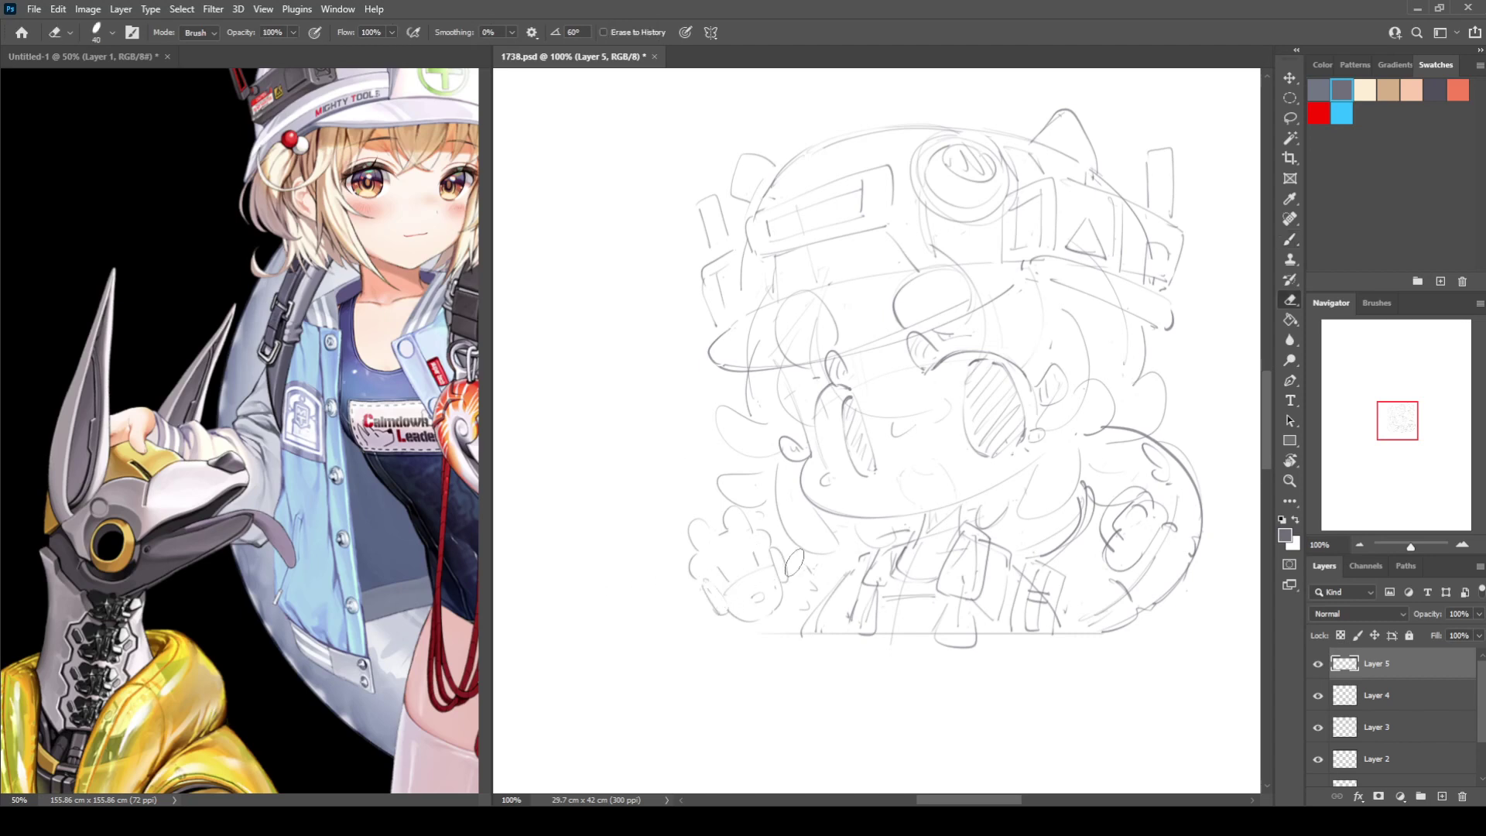
Clean up the wrist area and draw the curved sleeve cuff linking the raised hand to the shoulder.
key("e")
key("b")
mouse_move(808, 585)
left_mouse_down()
mouse_move(797, 619)
mouse_move(811, 572)
mouse_move(850, 559)
mouse_move(844, 574)
left_mouse_up()
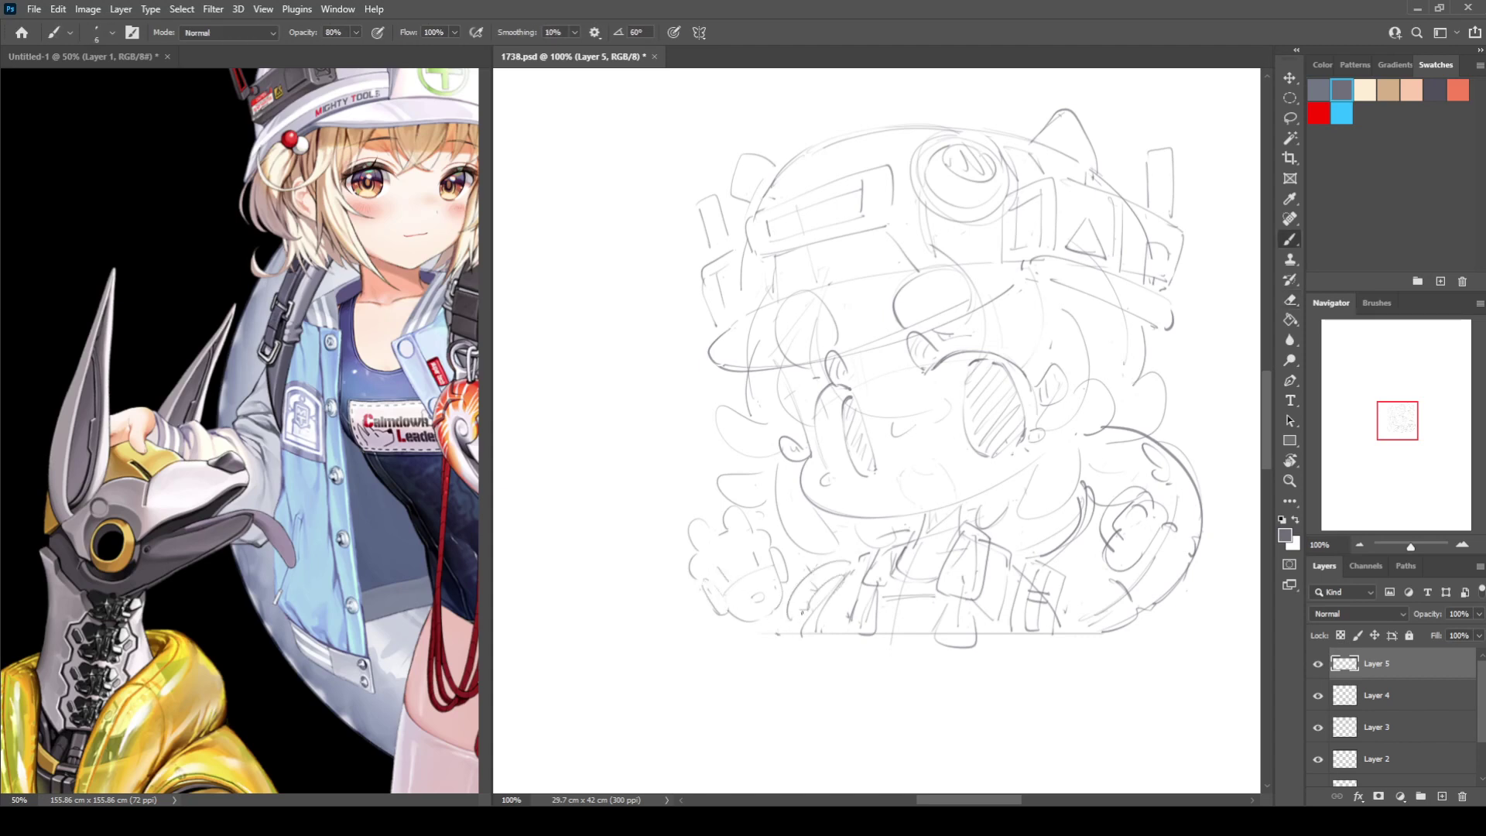
Draw looping splash shapes around the raised hand and a small oval droplet above them.
mouse_move(728, 449)
left_mouse_down()
mouse_move(681, 427)
mouse_move(695, 498)
mouse_move(681, 525)
left_mouse_up()
left_click_drag(667, 577, 729, 623)
left_click_drag(694, 407, 680, 403)
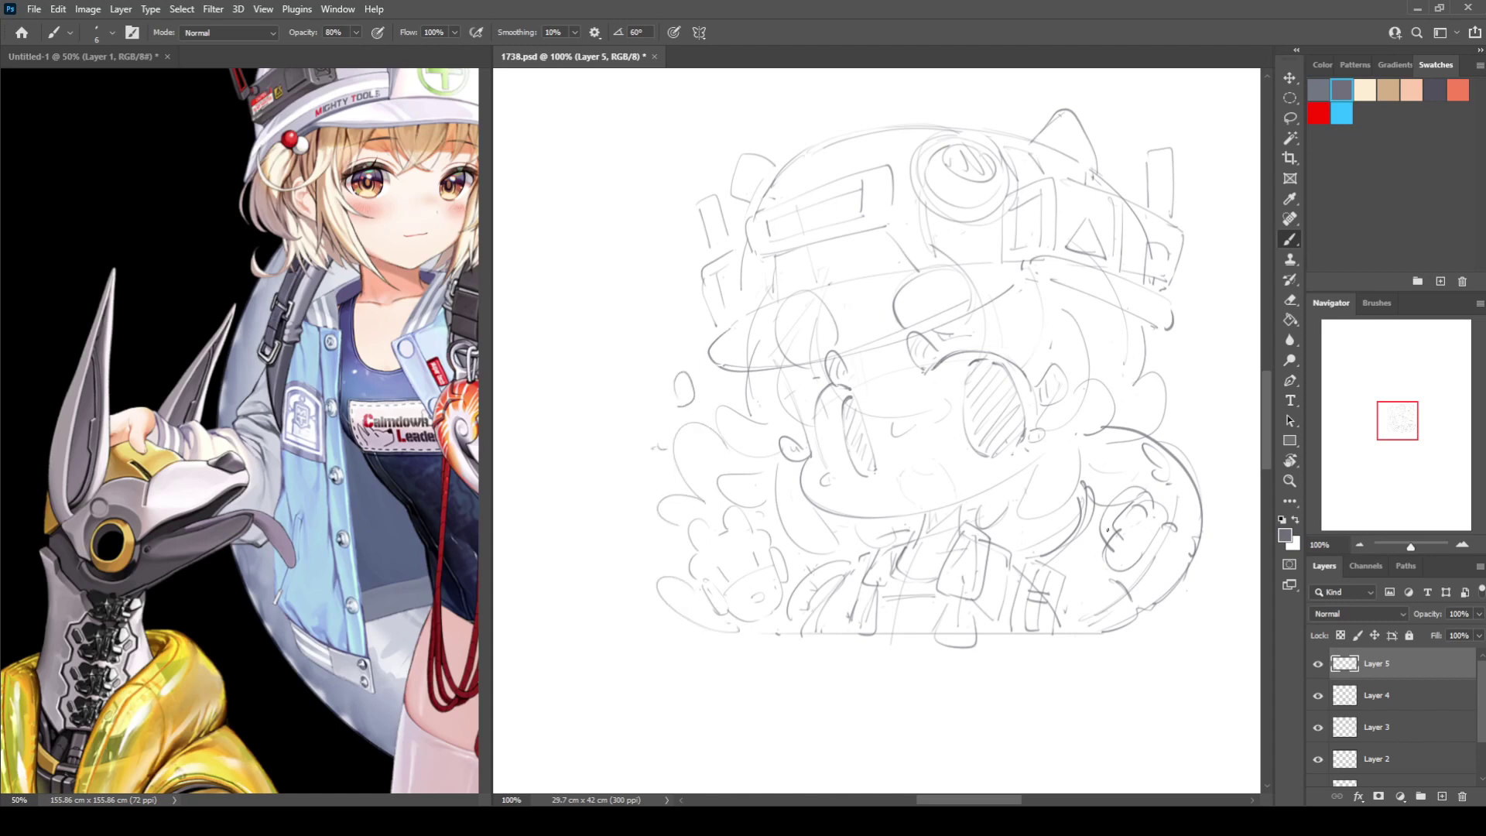
Check the sketch in mirrored view and merge all the sketch layers above the Background into one layer.
key("h")
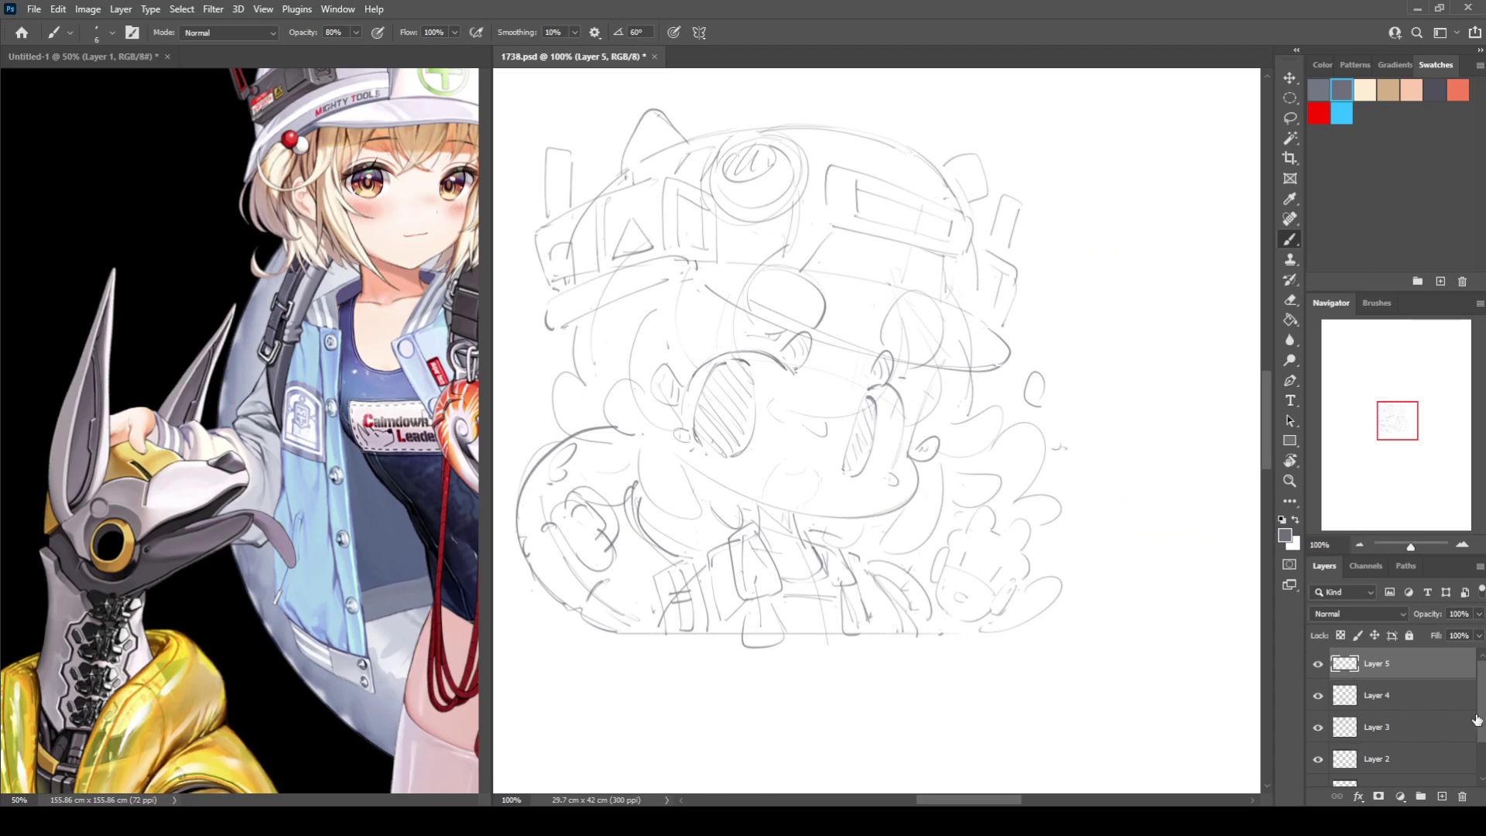
left_click_drag(1478, 718, 1477, 754)
left_click(1418, 754, "shift")
key("ctrl+e")
key("h")
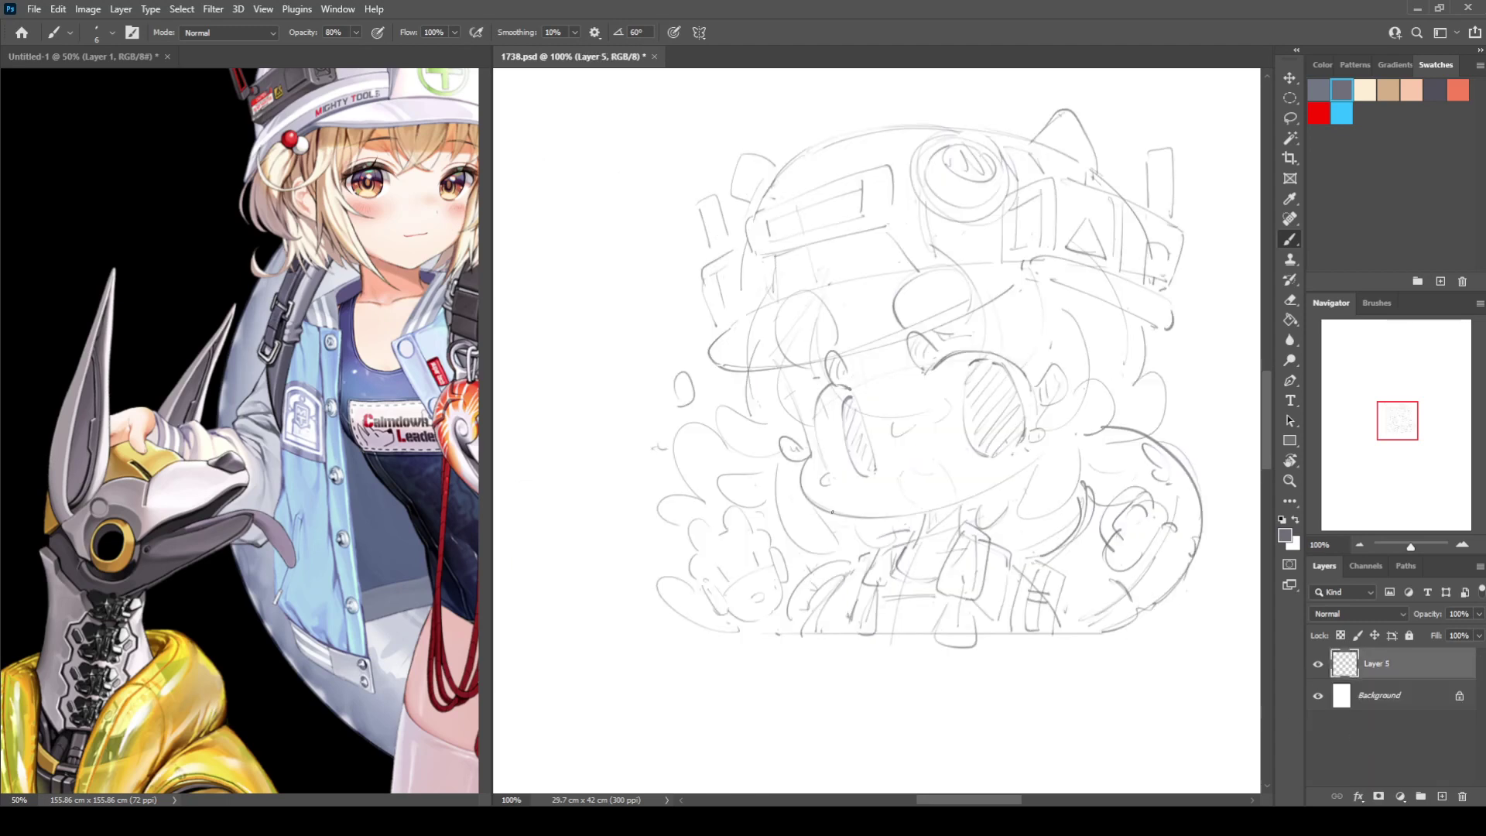
Lasso the head with its helmet and move it slightly down toward the shoulders.
key("l")
mouse_move(848, 530)
left_mouse_down()
mouse_move(813, 560)
mouse_move(703, 471)
mouse_move(715, 421)
mouse_move(663, 280)
mouse_move(1219, 240)
mouse_move(1180, 421)
mouse_move(1049, 523)
mouse_move(1008, 537)
mouse_move(967, 514)
mouse_move(850, 529)
left_mouse_up()
left_click_drag(971, 504, 970, 513)
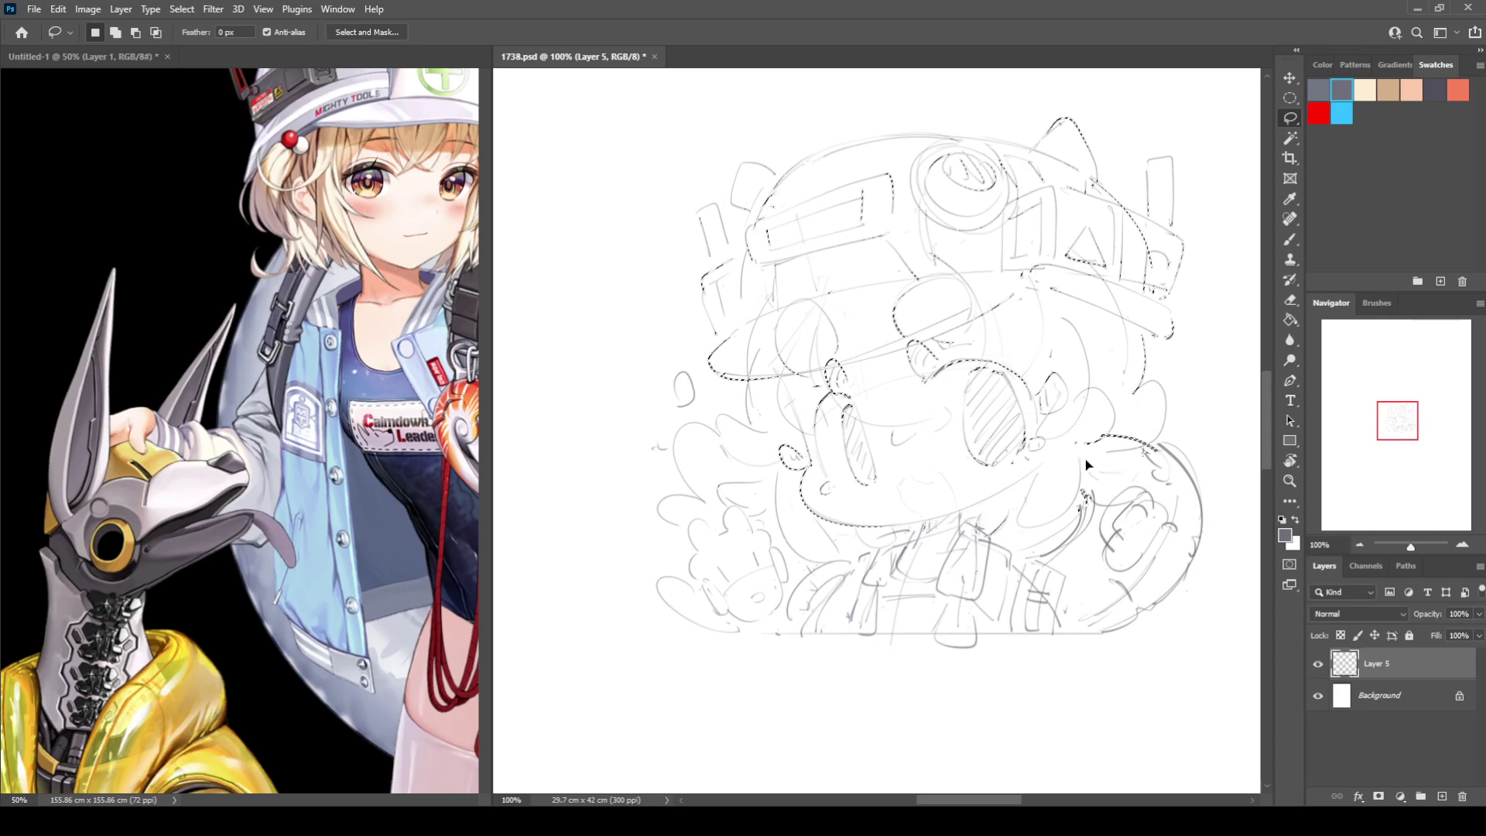
Drop the head selection and check the sketch in mirrored view and at a smaller zoom.
key("ctrl+d")
key("ctrl+shift+h")
key("ctrl+z")
key("ctrl+minus")
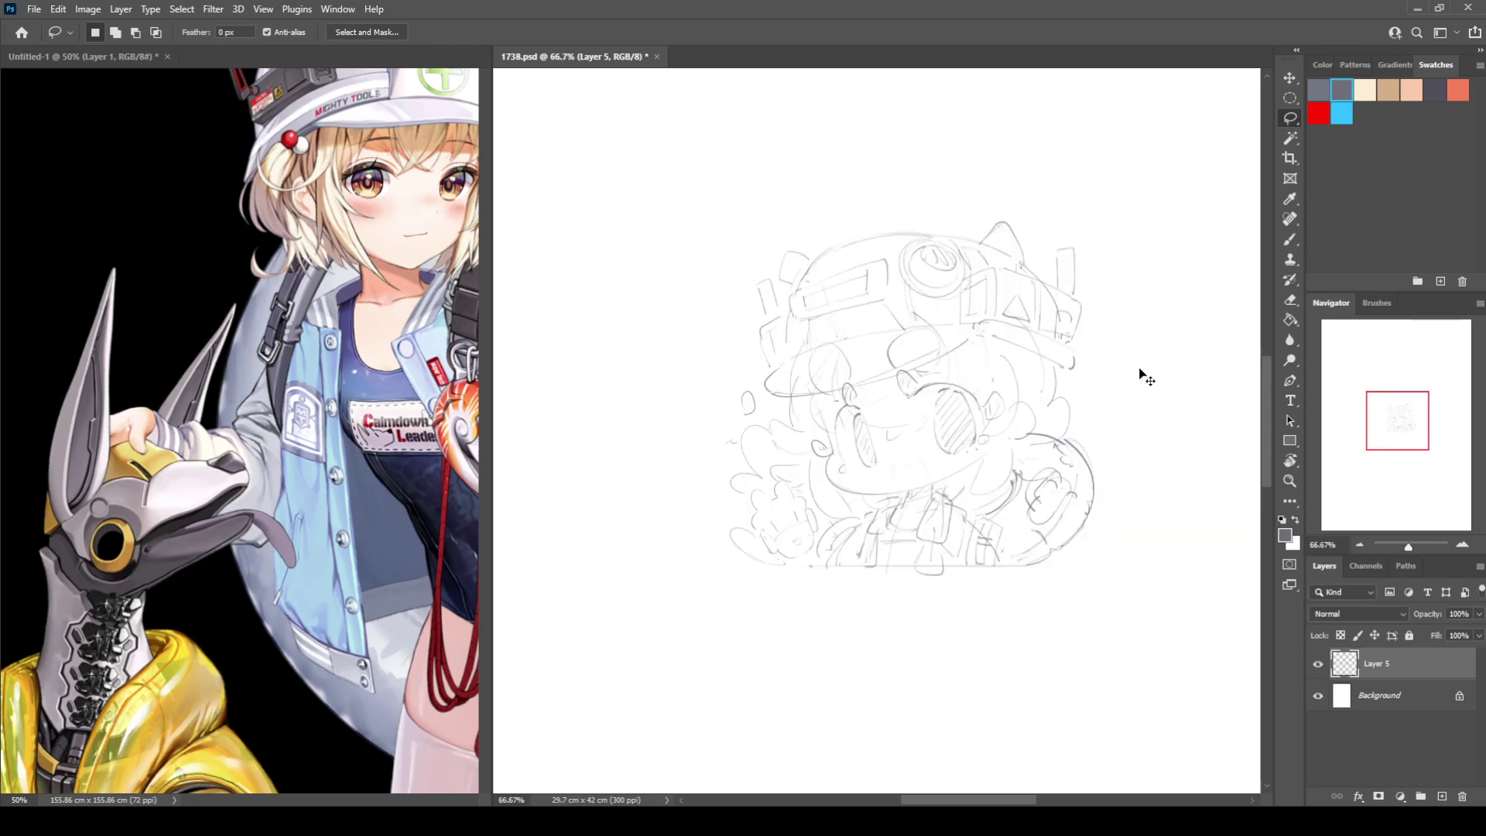
key("ctrl+minus")
key("ctrl+plus")
In mirrored view, lasso the triangle-marked side of the helmet with its gadgets, enlarge it to about 109% and rotate it about 3 degrees.
key("ctrl+shift+h")
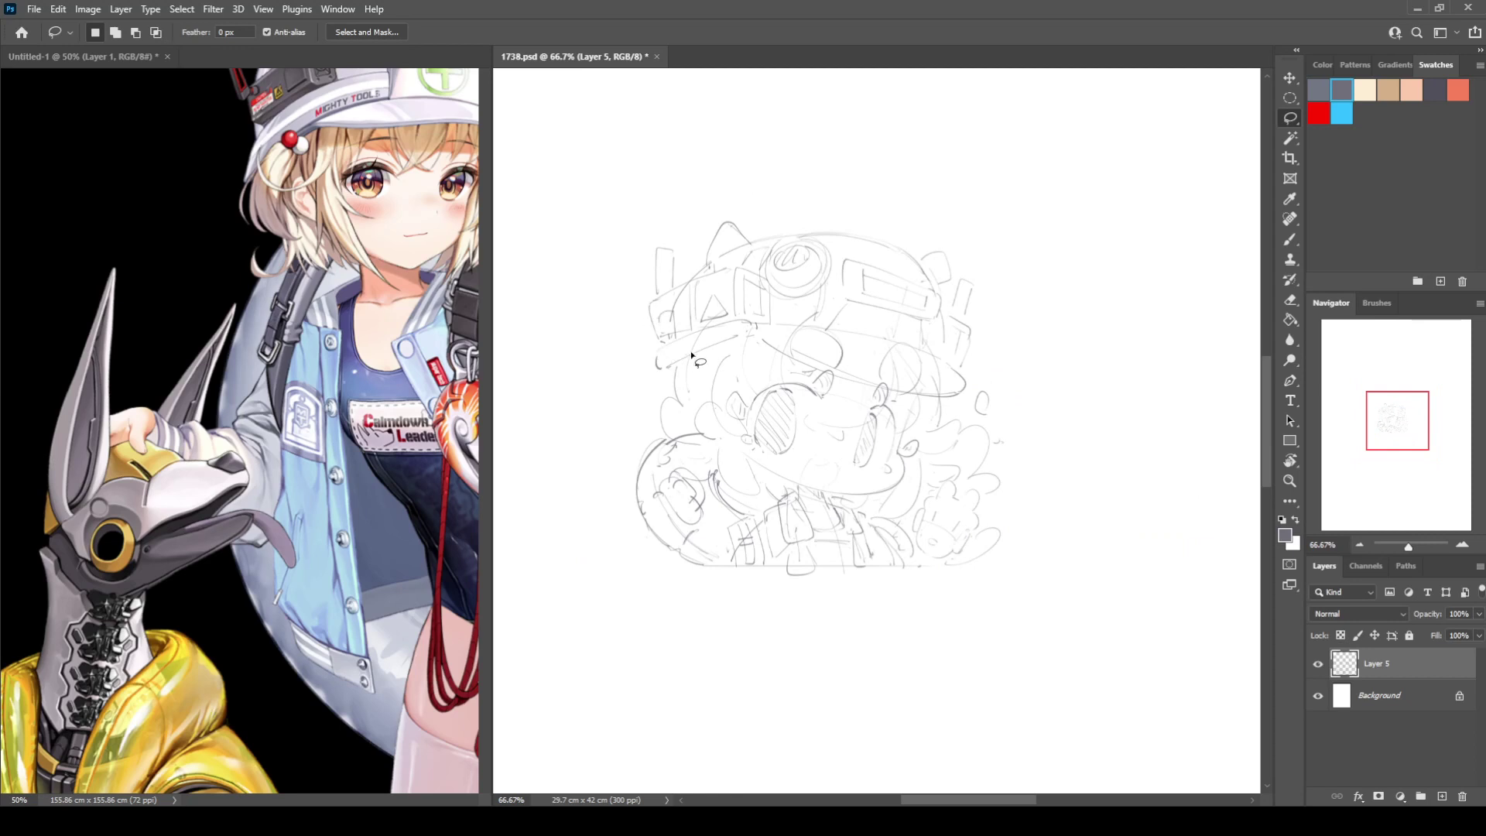
mouse_move(664, 372)
left_mouse_down()
mouse_move(766, 328)
mouse_move(793, 230)
mouse_move(621, 215)
mouse_move(627, 353)
mouse_move(652, 382)
mouse_move(582, 405)
left_mouse_up()
key("ctrl+t")
left_click_drag(877, 275, 877, 266)
left_click_drag(757, 302, 755, 297)
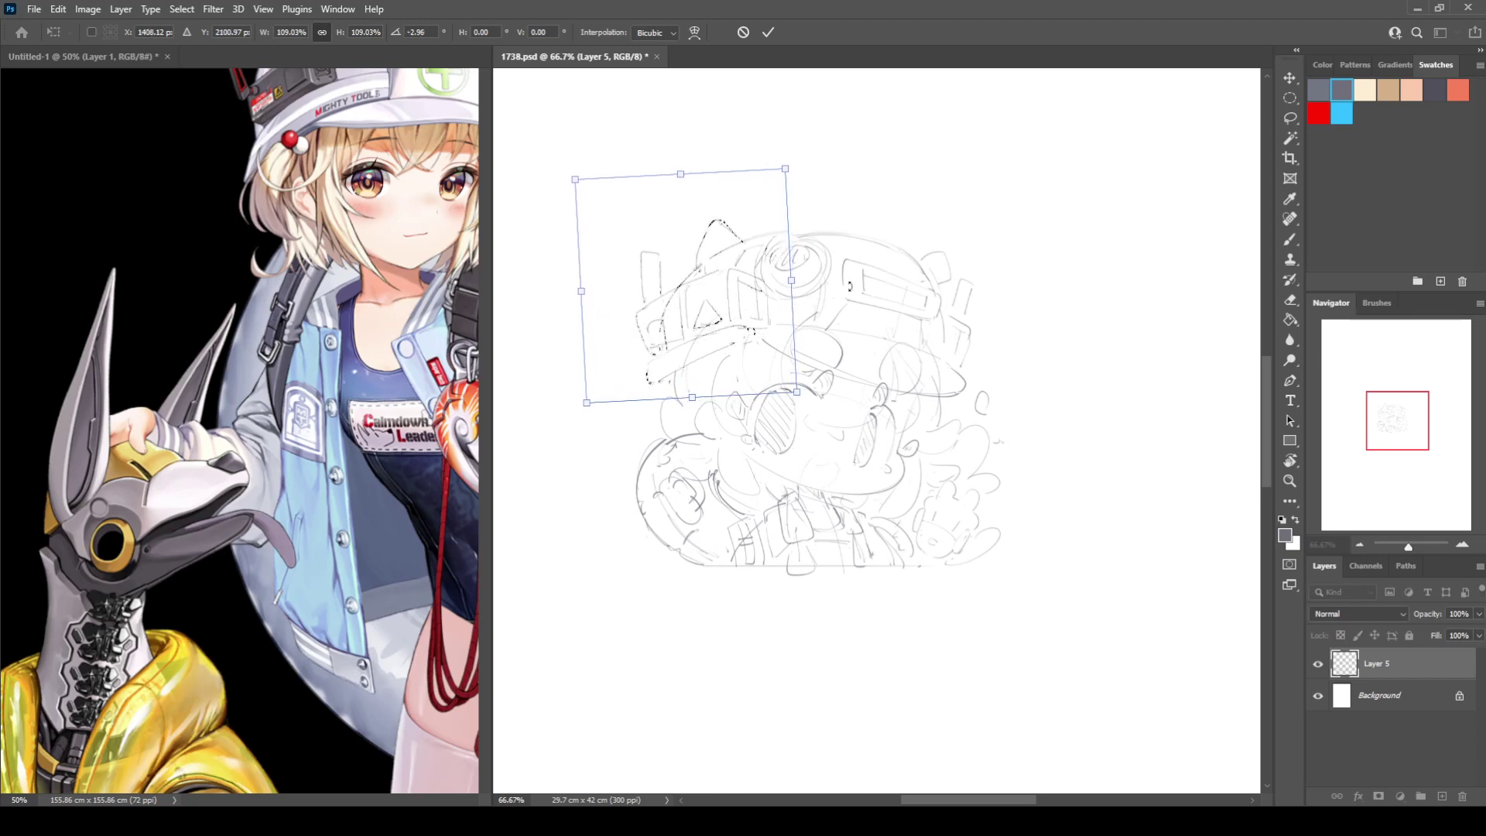
left_click_drag(854, 280, 854, 283)
key("Return")
key("ctrl+d")
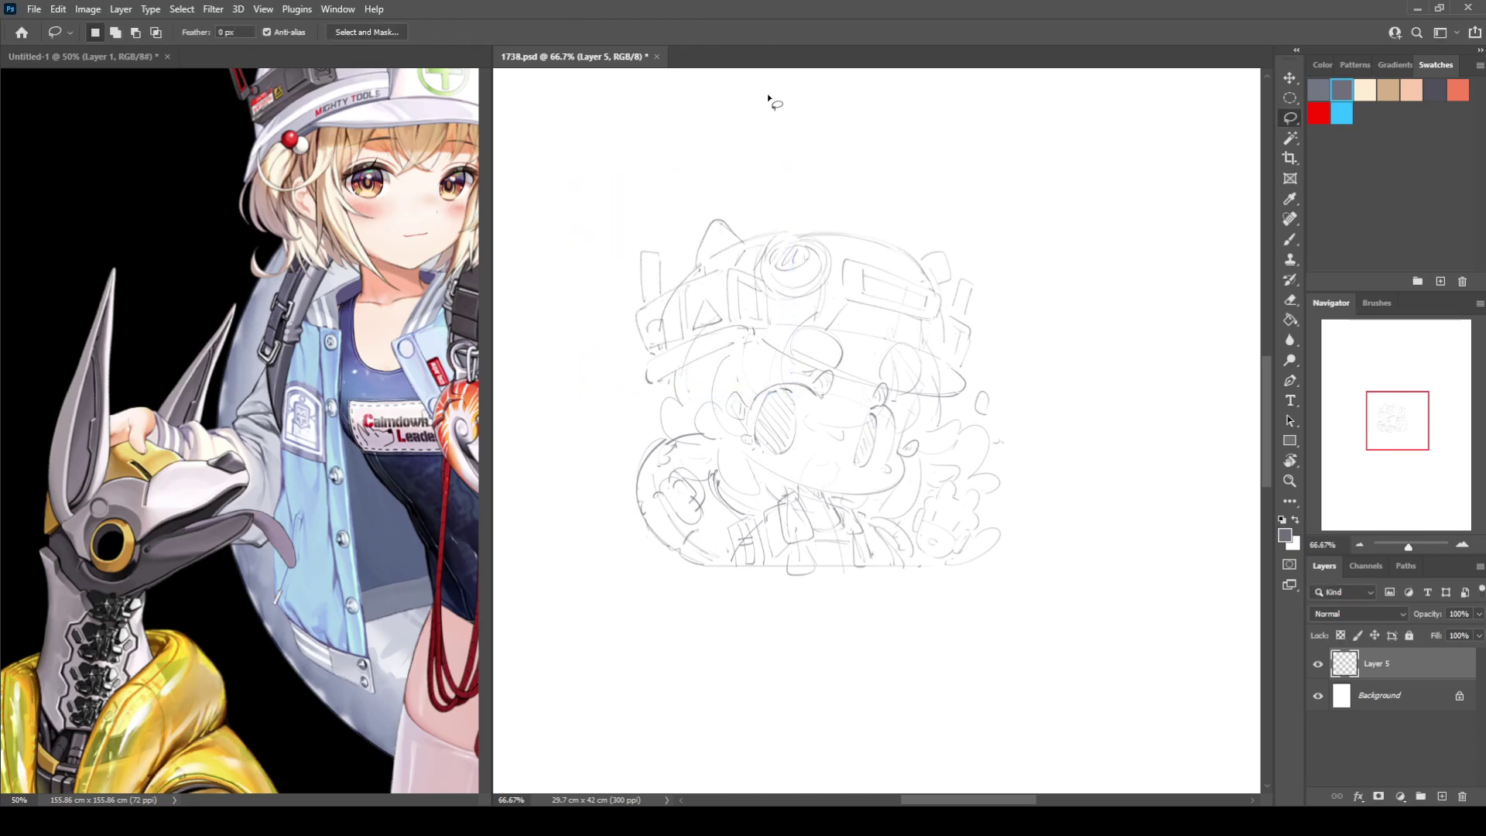
Erase the helmet's old top outline, redraw it as one smooth dome curve and check it mirrored.
key("ctrl+shift+h")
key("e")
left_click_drag(830, 255, 932, 231)
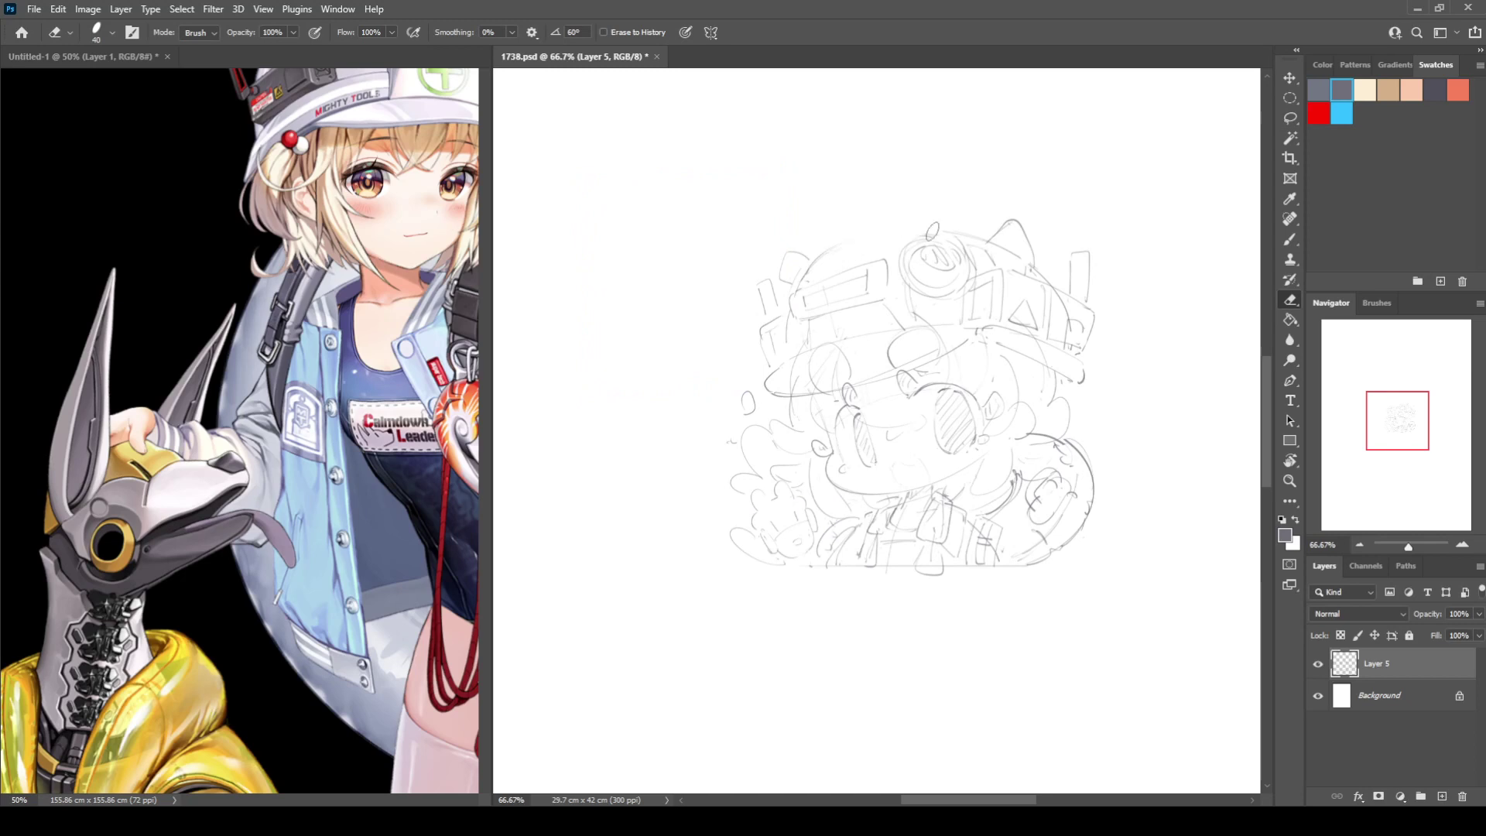
key("b")
mouse_move(814, 267)
left_mouse_down()
mouse_move(851, 230)
mouse_move(963, 228)
left_mouse_up()
key("h")
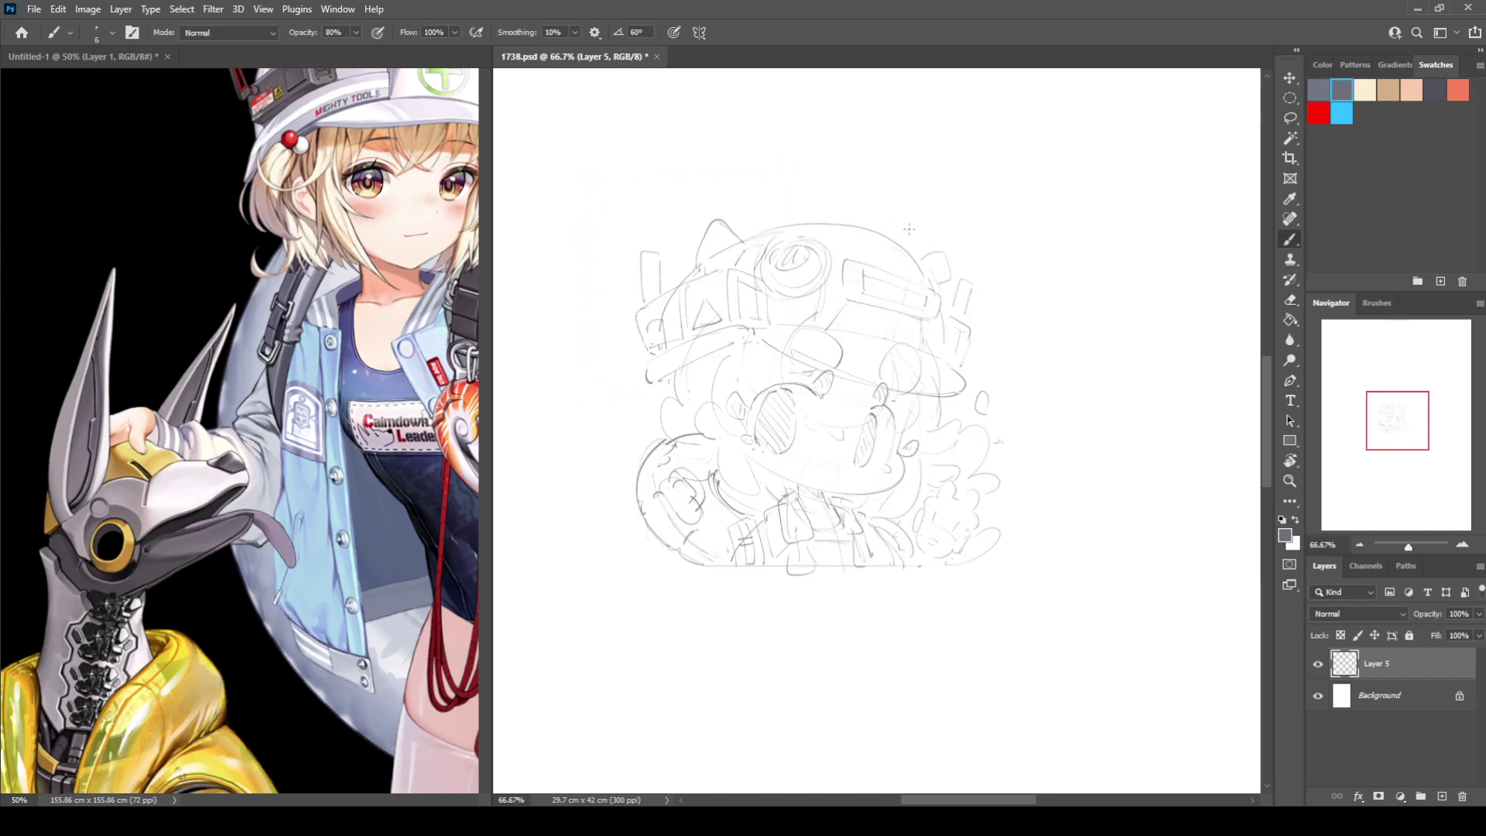
key("h")
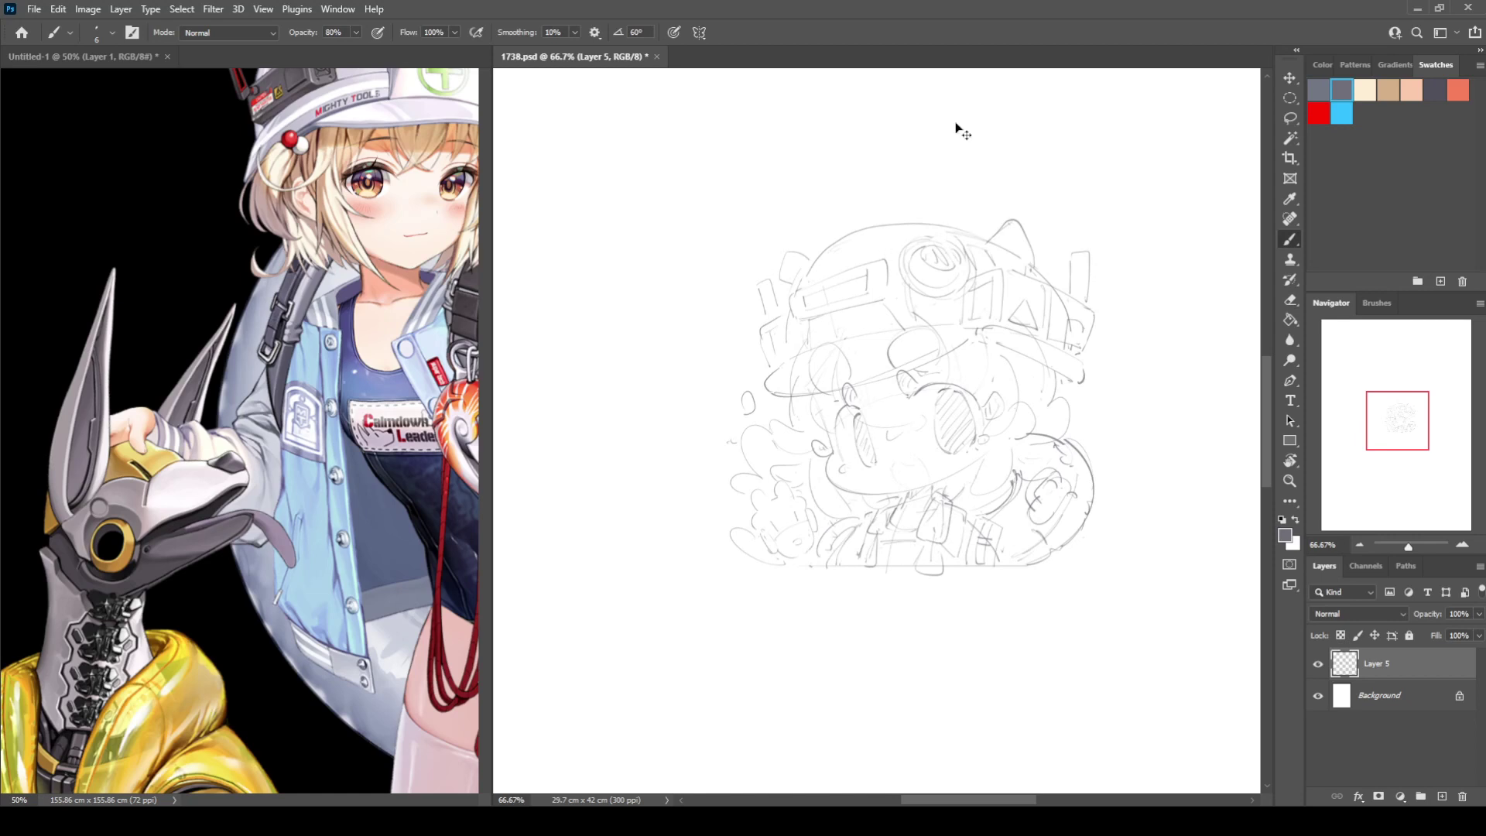
Widen the canvas to 42 cm so that it becomes a 42 × 42 cm square.
mouse_move(1086, 526)
left_mouse_down()
mouse_move(1072, 544)
mouse_move(1084, 550)
mouse_move(1100, 523)
left_mouse_up()
key("ctrl+minus")
key("ctrl+minus")
key("ctrl+minus")
key("ctrl+minus")
key("ctrl+minus")
key("ctrl+alt+c")
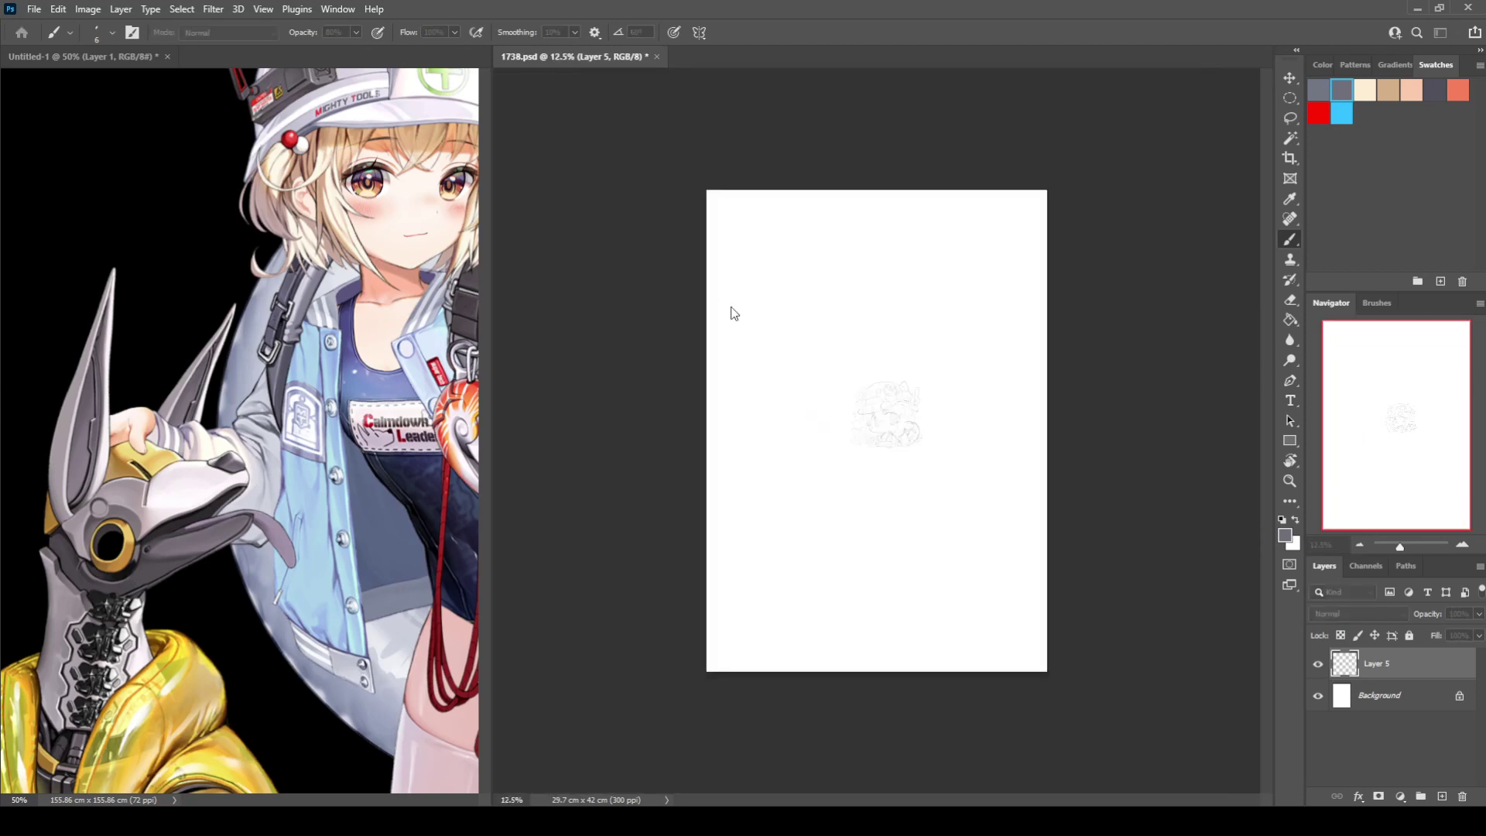
double_click(733, 260)
type("42")
left_click(875, 204)
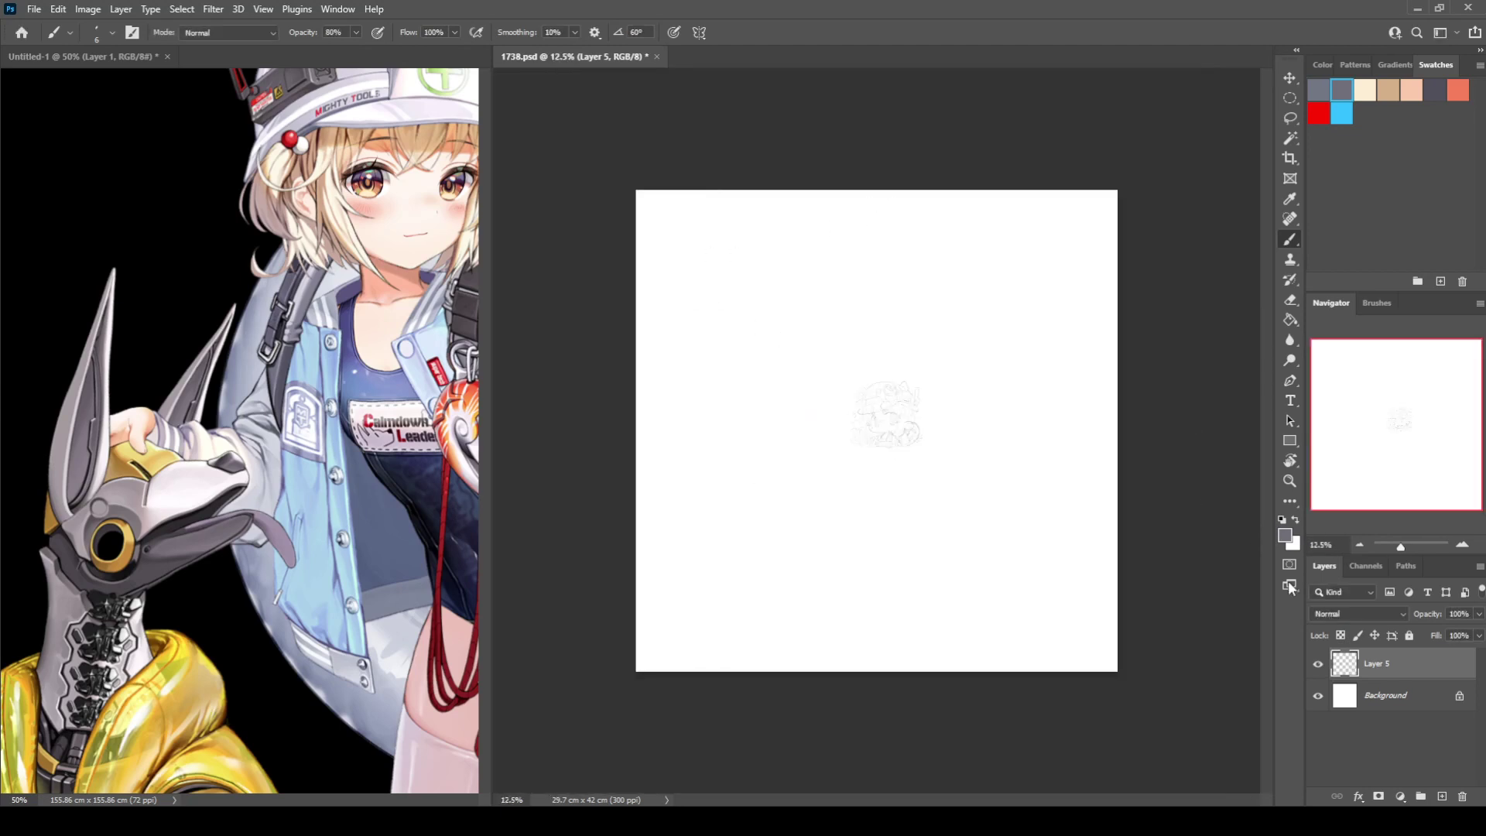
Scale the whole sketch up to about 705% so the character bust fills the square canvas.
key("ctrl+t")
left_click_drag(927, 453, 1226, 730)
left_click_drag(1033, 580, 826, 511)
left_click_drag(1011, 318, 1149, 195)
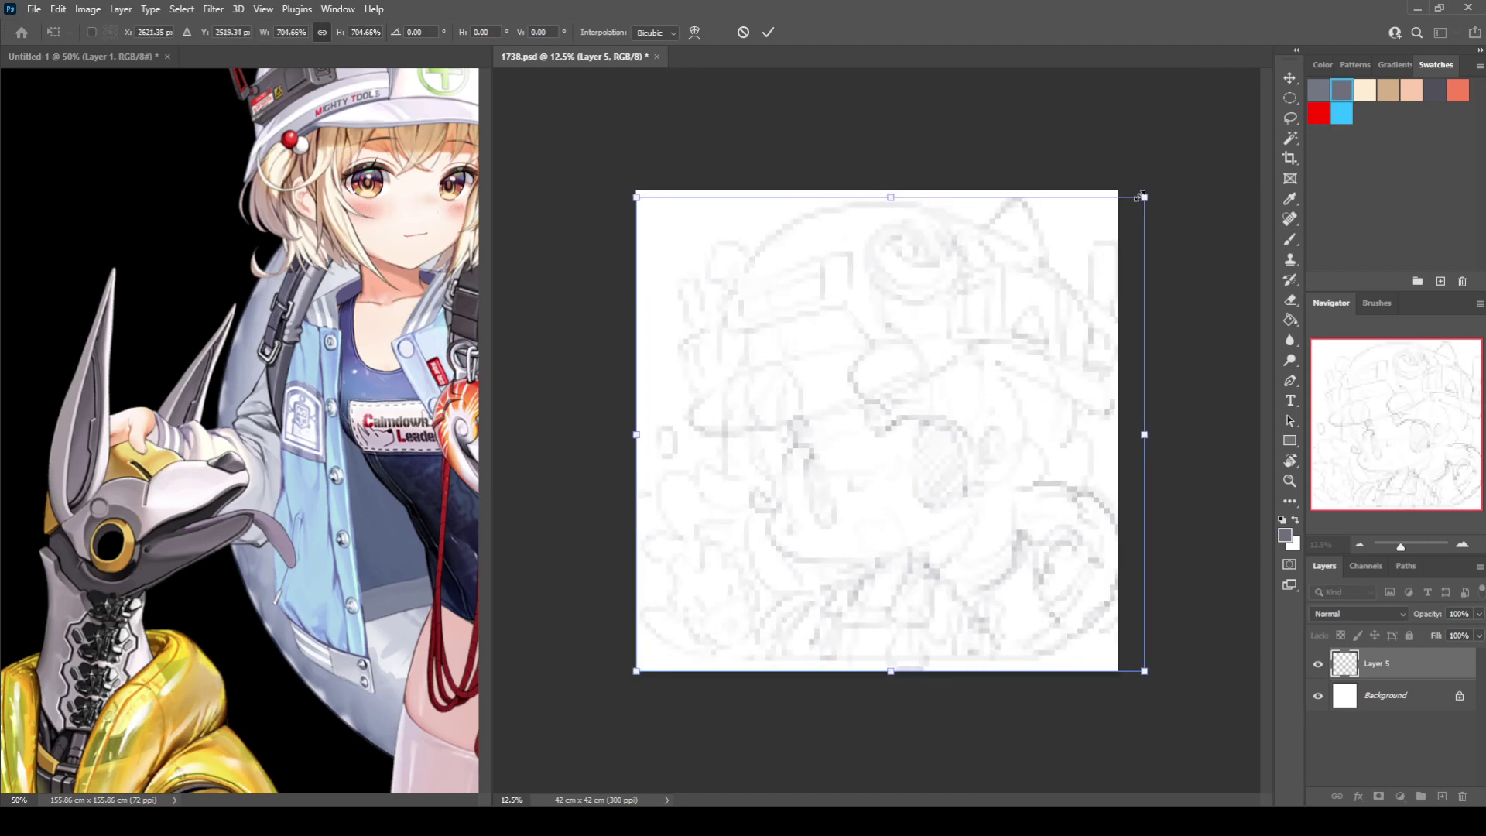
key("Return")
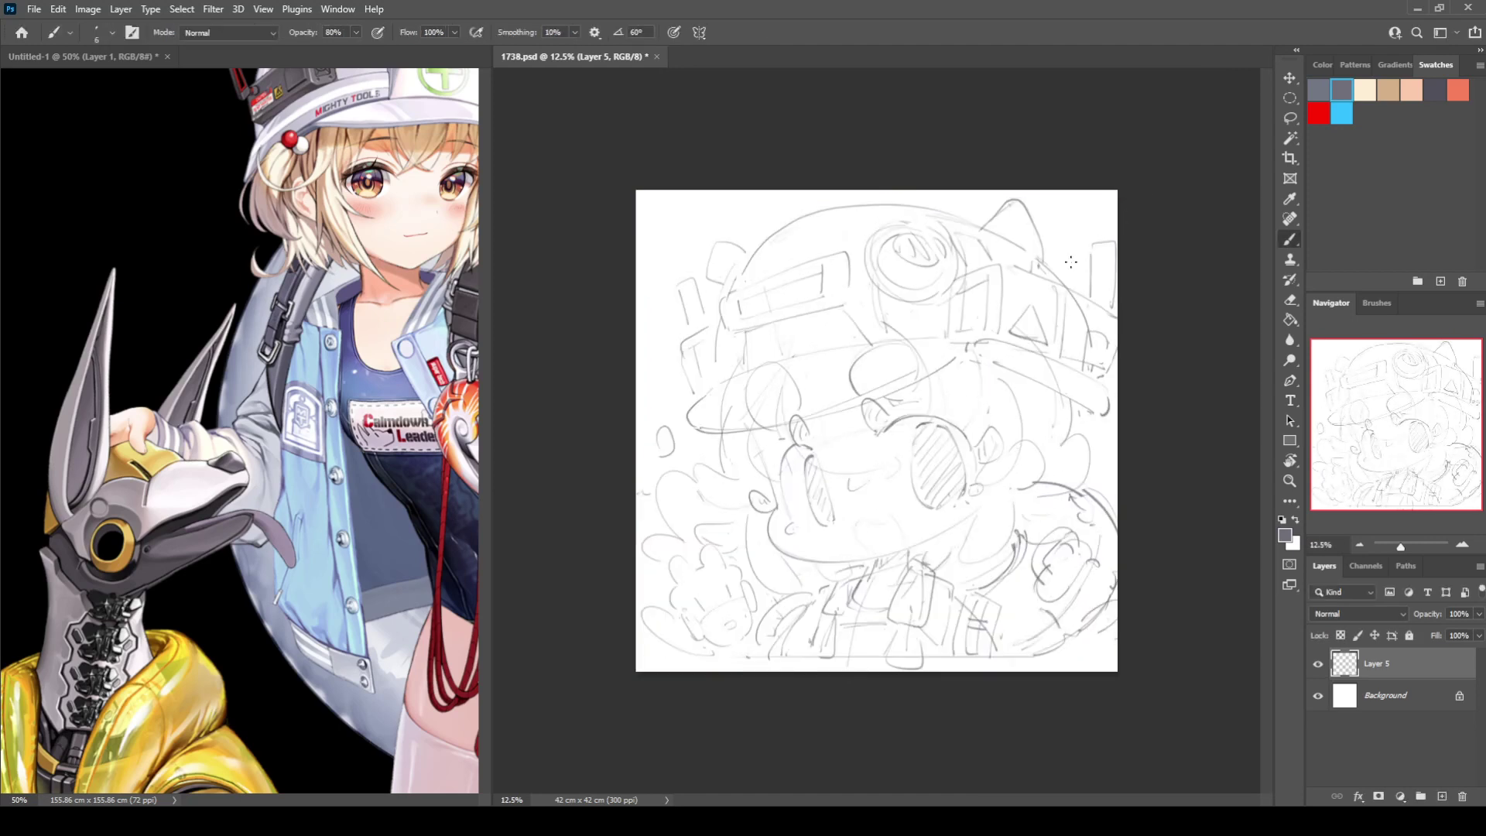
Scale the whole sketch down slightly to fit the square canvas better and check the framing in mirrored view.
key("ctrl+t")
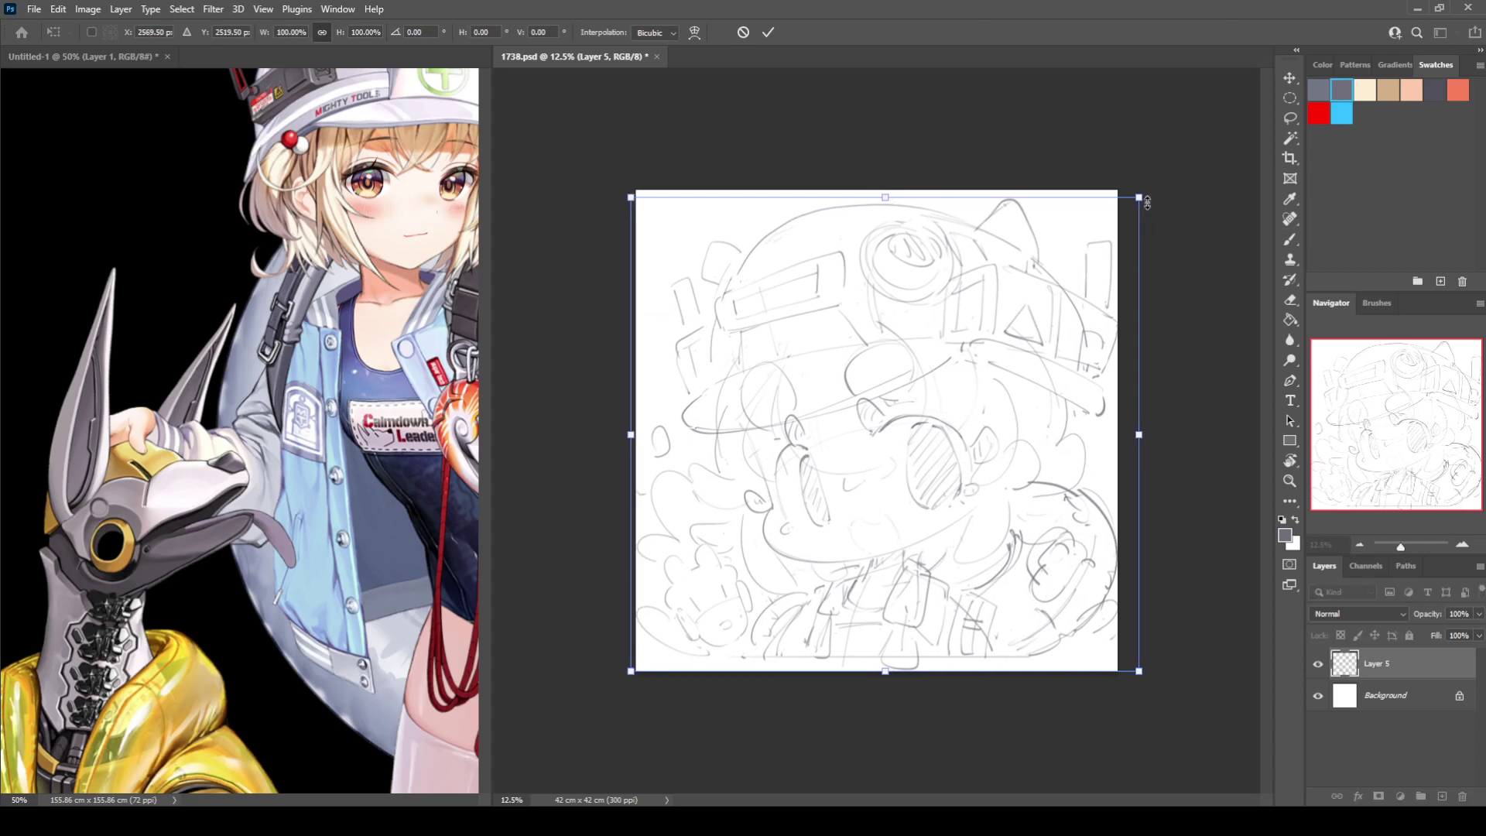
left_click_drag(1140, 197, 1084, 244)
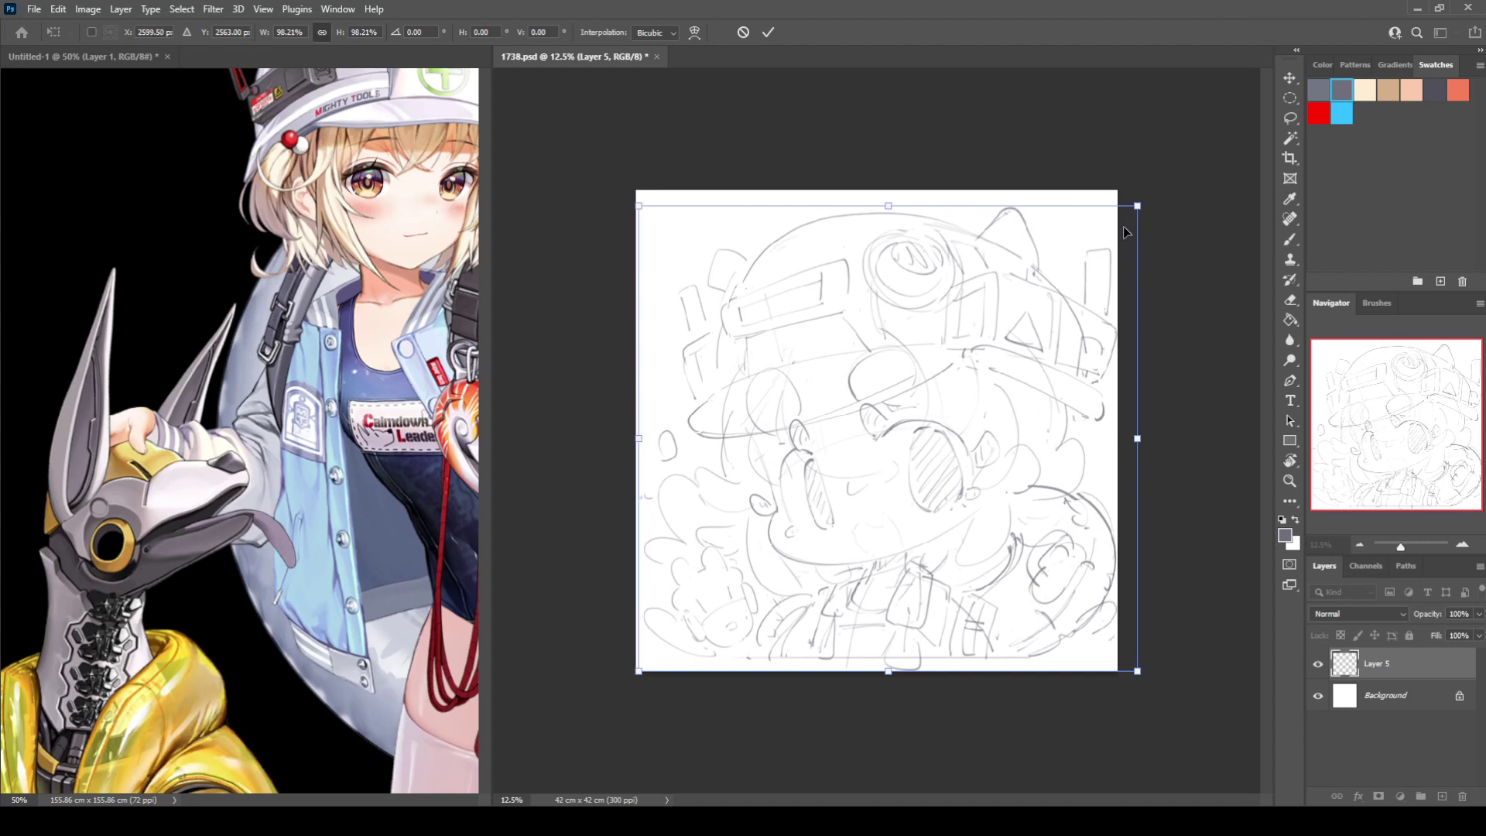
left_click_drag(638, 206, 638, 205)
key("Return")
key("ctrl+shift+h")
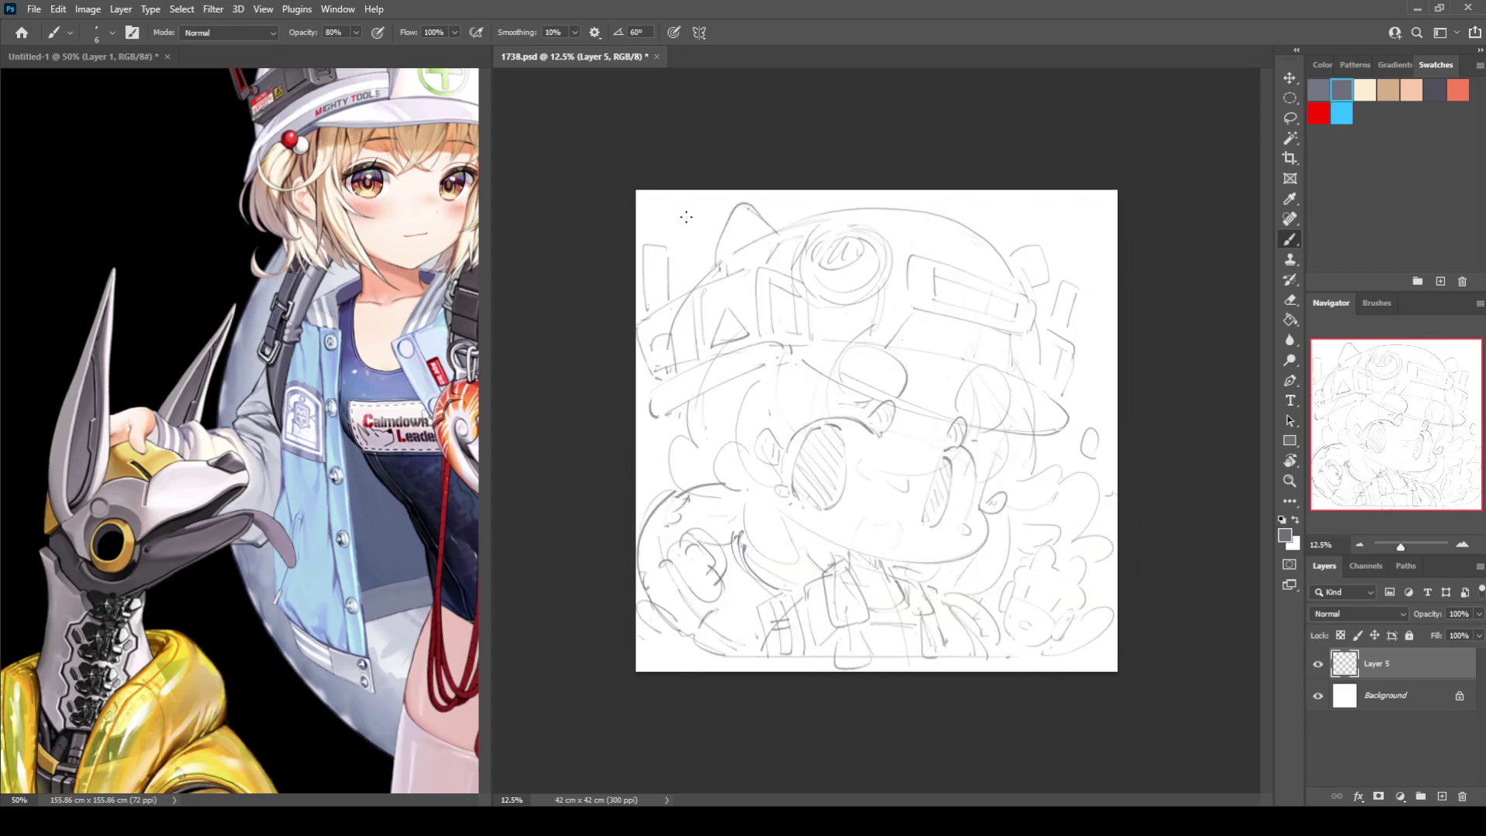
key("ctrl+shift+h")
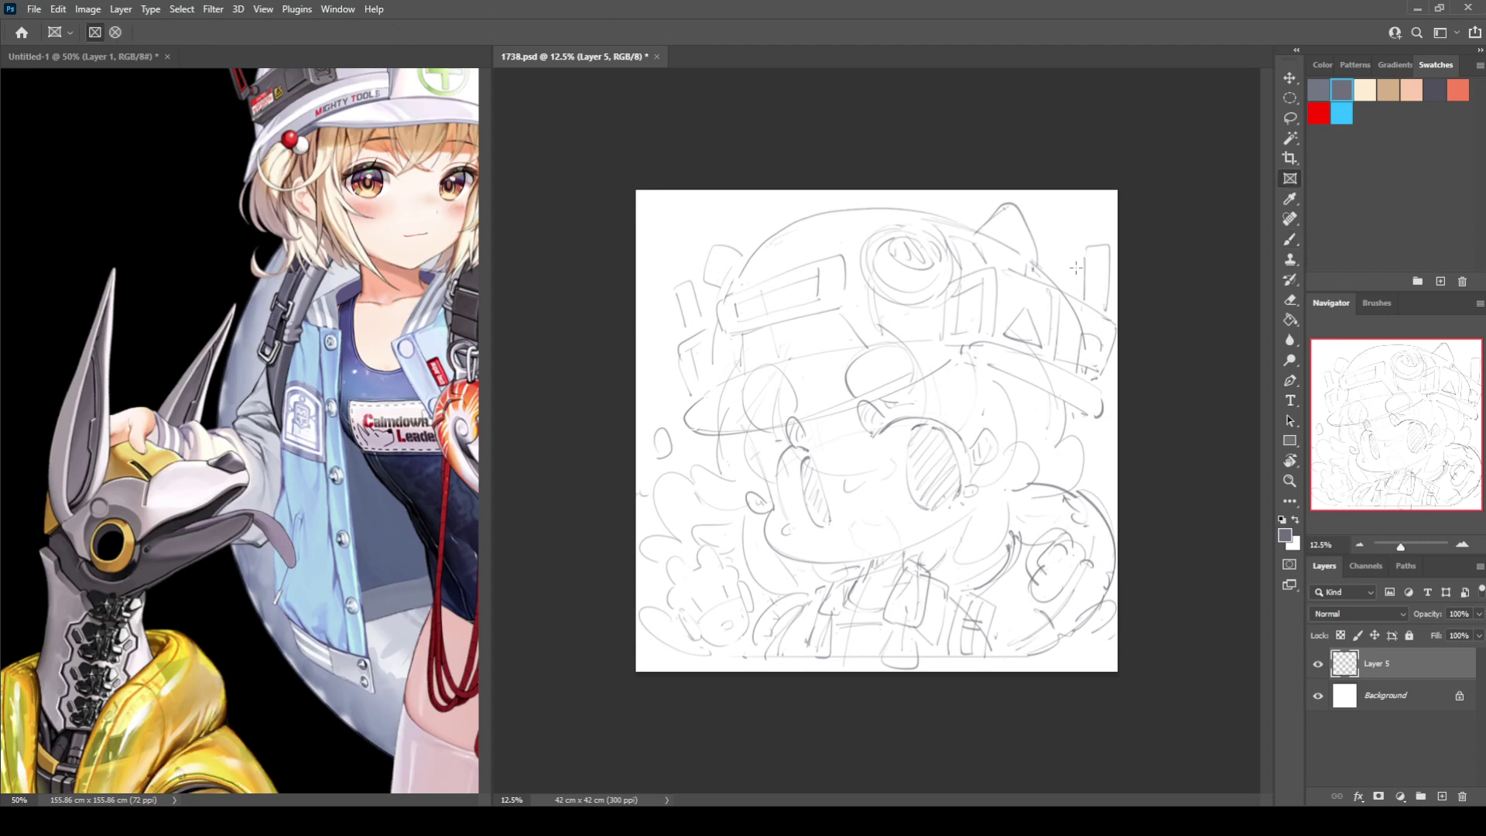
Lasso the helmet gadgets beside the cat ear, shift them slightly inward from the canvas edge and compare mirrored.
key("l")
mouse_move(1068, 254)
left_mouse_down()
mouse_move(1151, 402)
mouse_move(1084, 398)
mouse_move(1070, 265)
left_mouse_up()
key("ctrl+d")
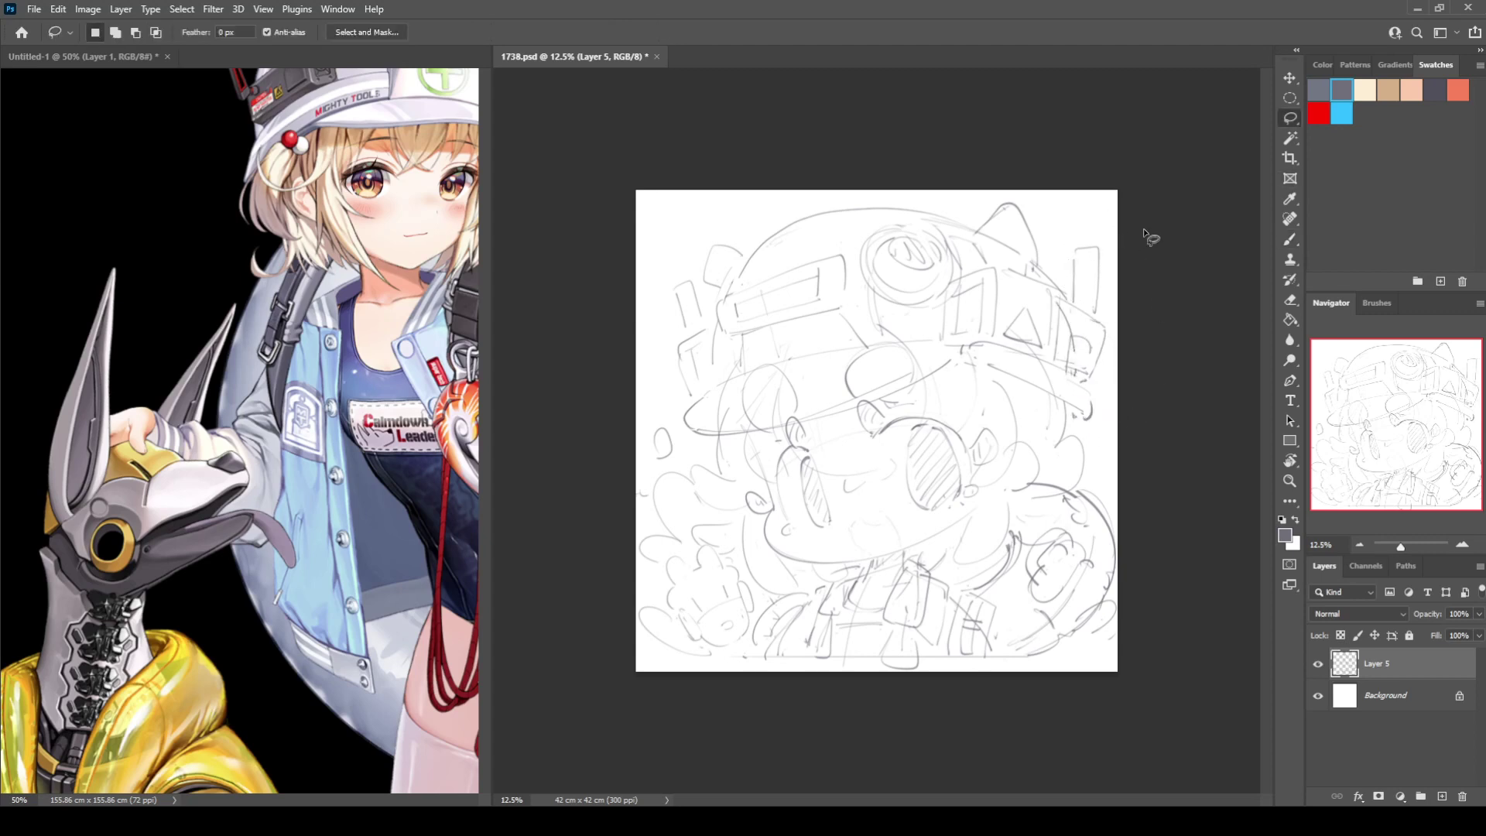
key("ctrl+shift+h")
key("ctrl+shift+h")
Lasso the inflatable ring beside the shoulder and move it slightly inward from the canvas edge.
key("b")
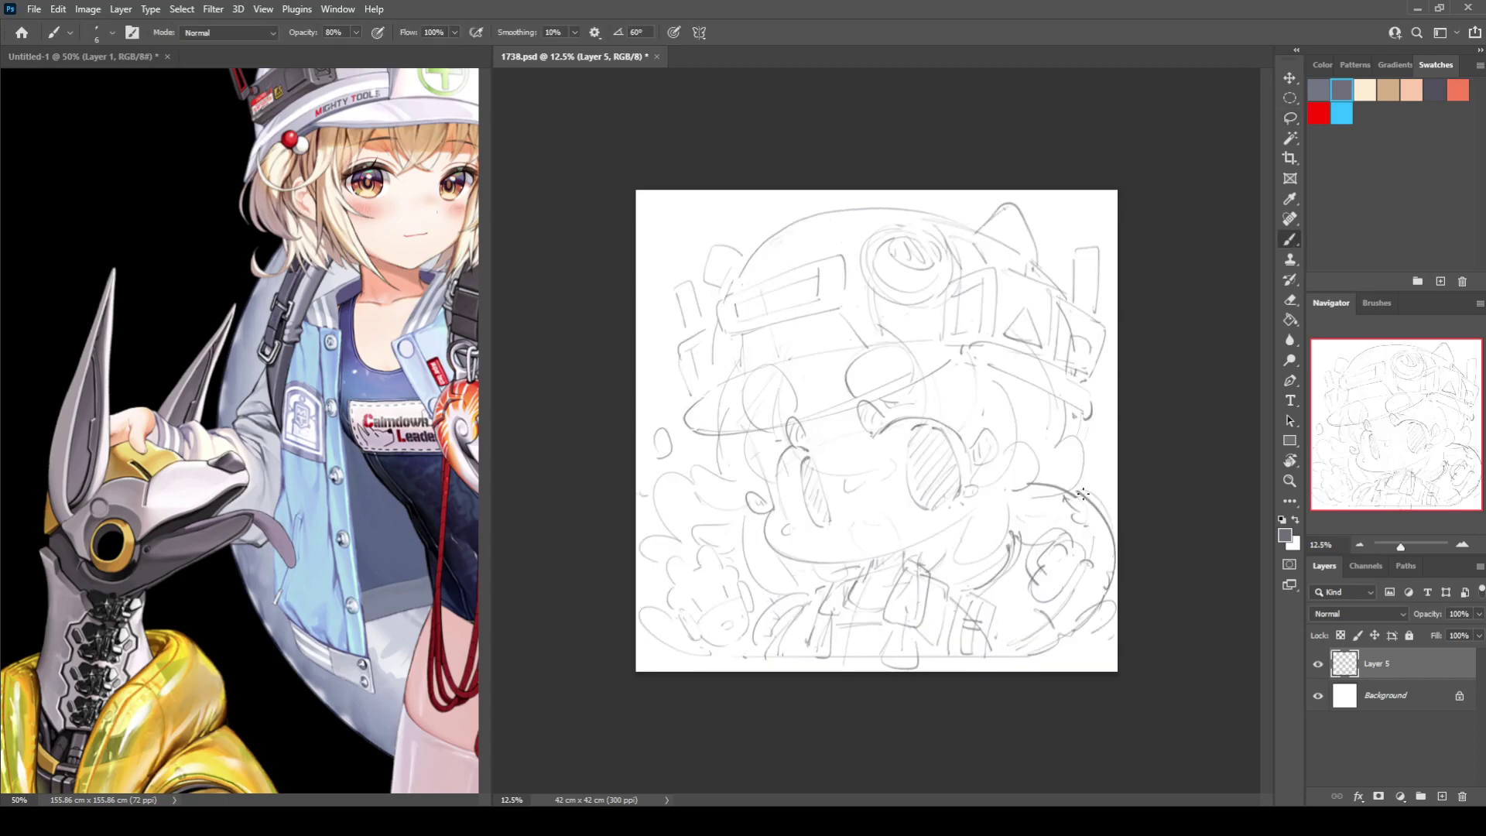
key("l")
mouse_move(1037, 502)
left_mouse_down()
mouse_move(1127, 488)
mouse_move(1112, 671)
mouse_move(1025, 677)
mouse_move(1010, 586)
mouse_move(1054, 542)
left_mouse_up()
key("ctrl+d")
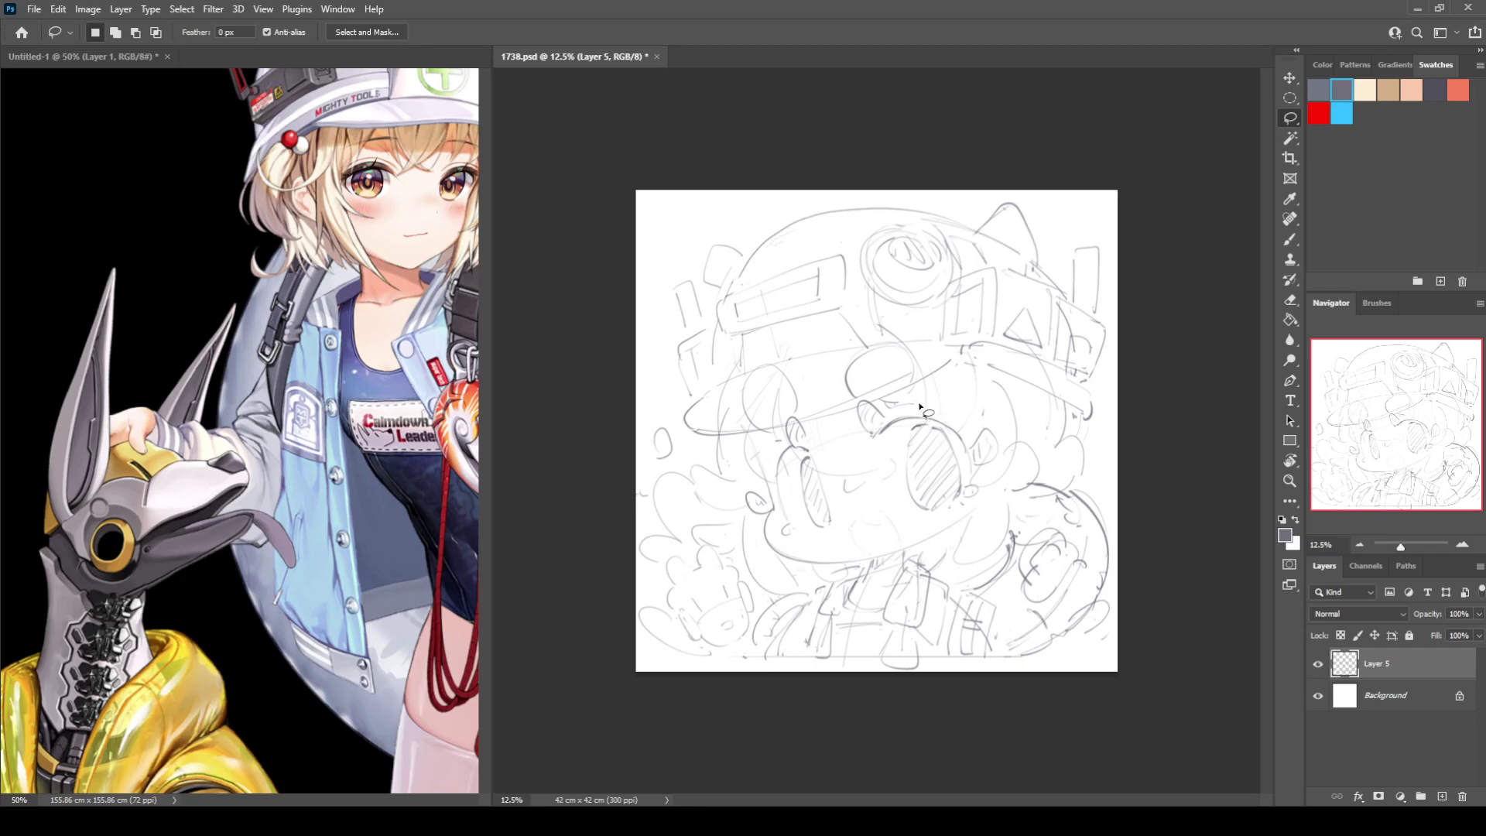
Nudge the whole sketch slightly away from the splash-side canvas edge and check the composition in mirrored view.
key("ctrl+t")
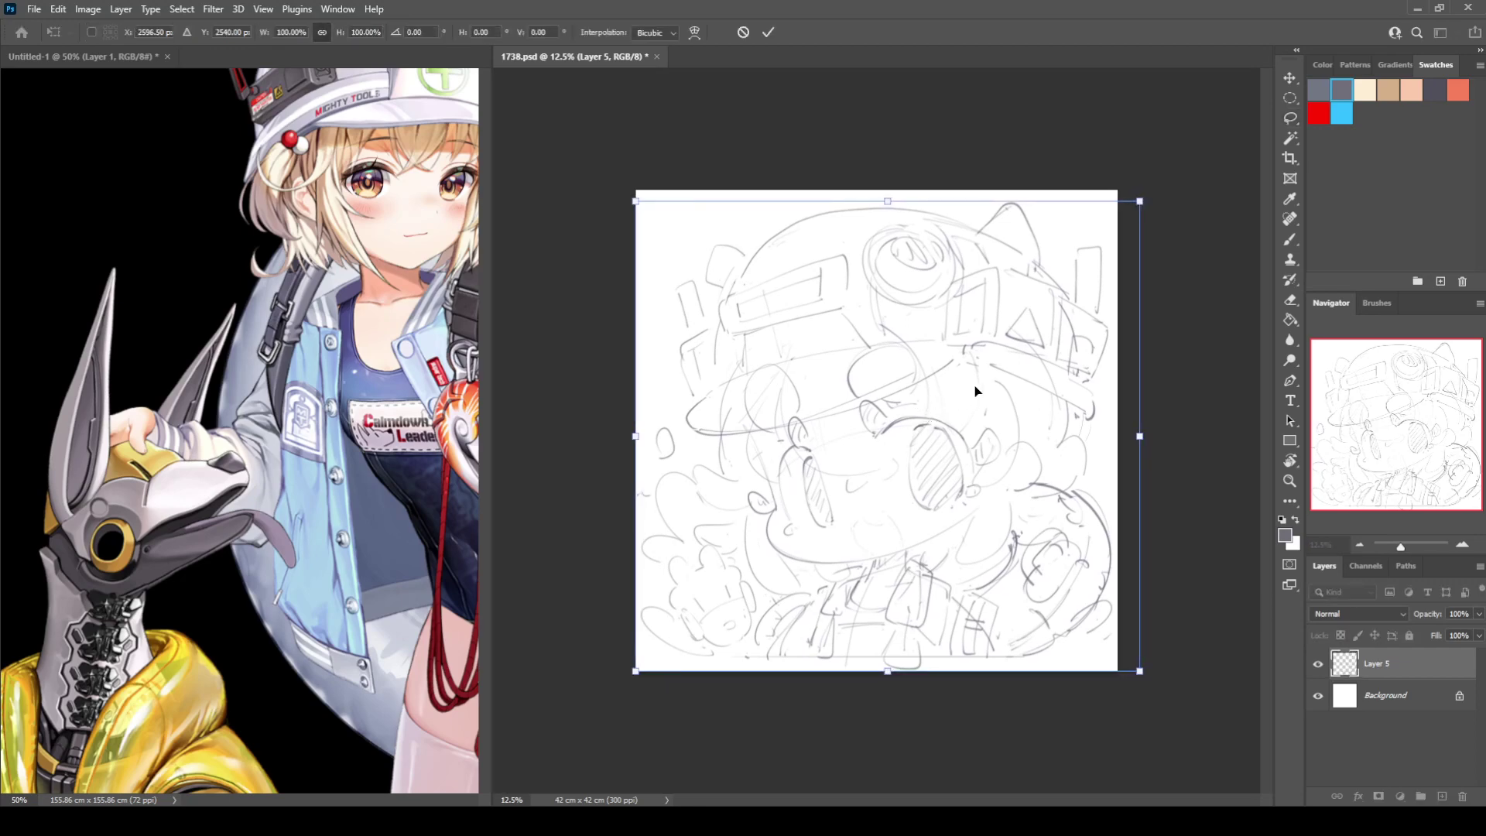
key("Return")
key("l")
key("ctrl+shift+h")
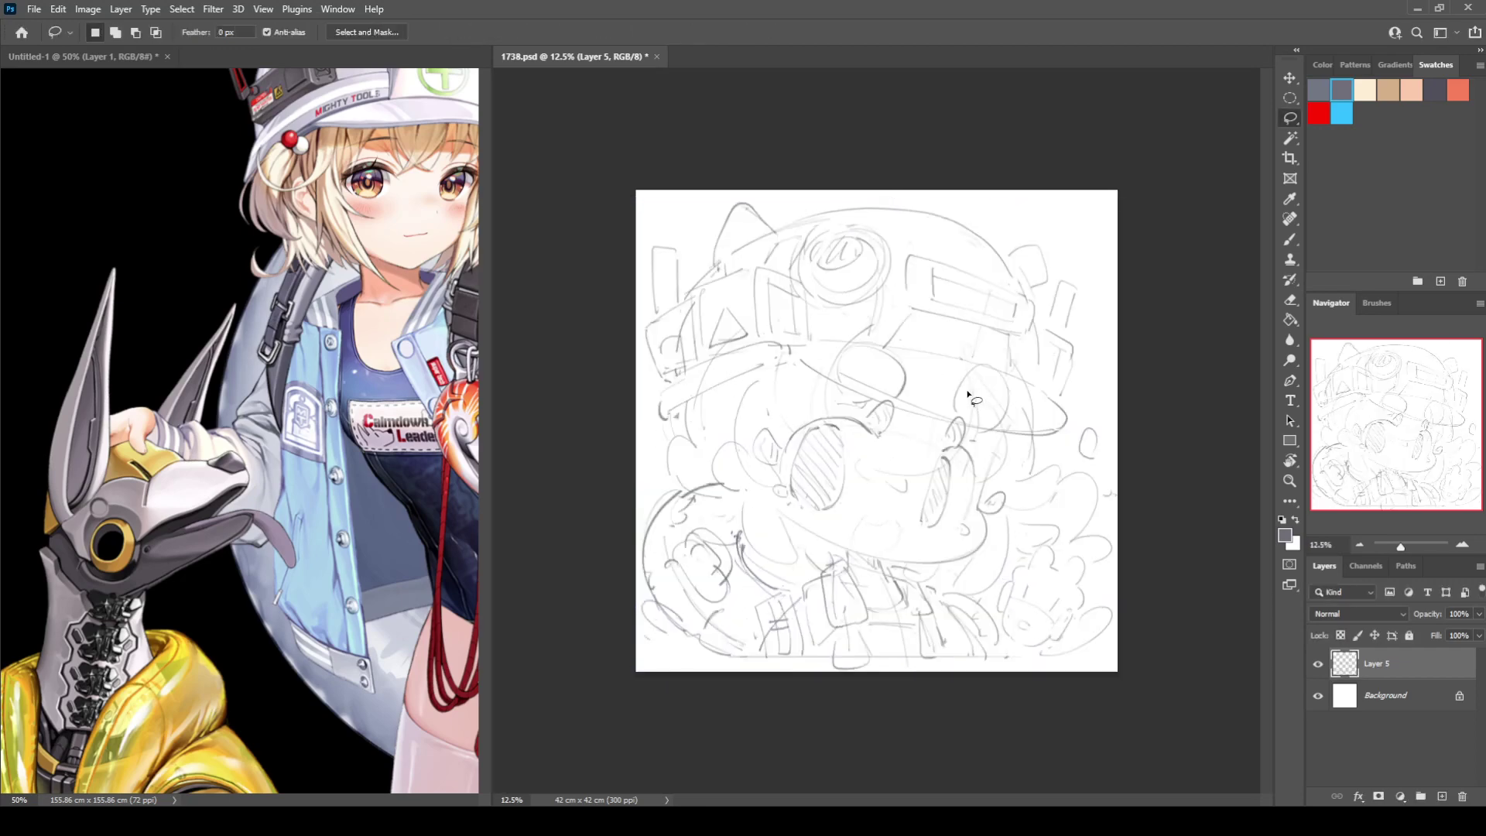
key("ctrl+shift+h")
scroll(969, 391, "up", 4)
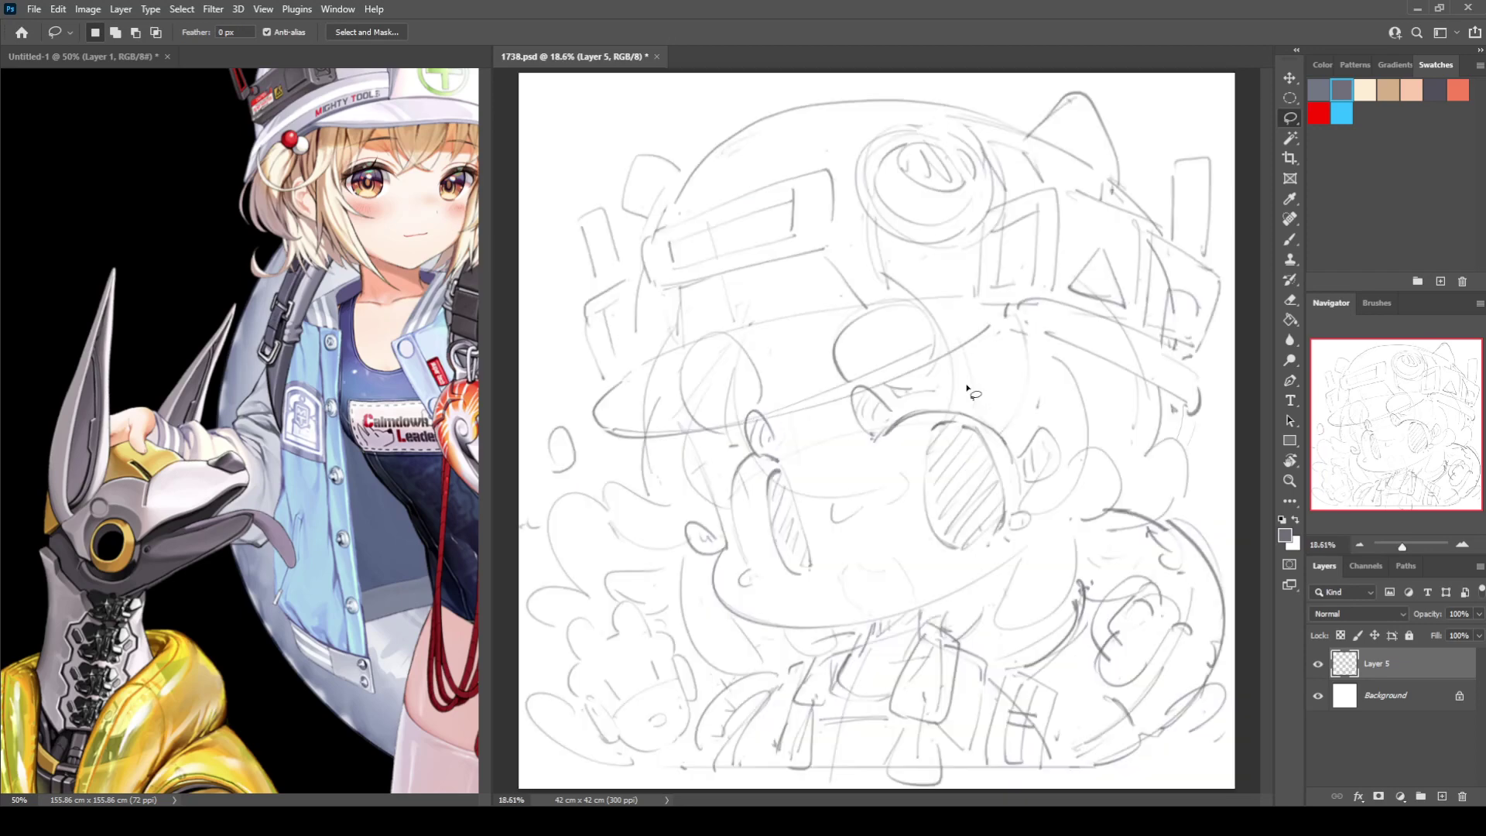
Bring the reference character's helmet and upper body into view, and erase the small mouth from the sketched face.
left_click(314, 376)
left_click_drag(441, 276, 265, 400)
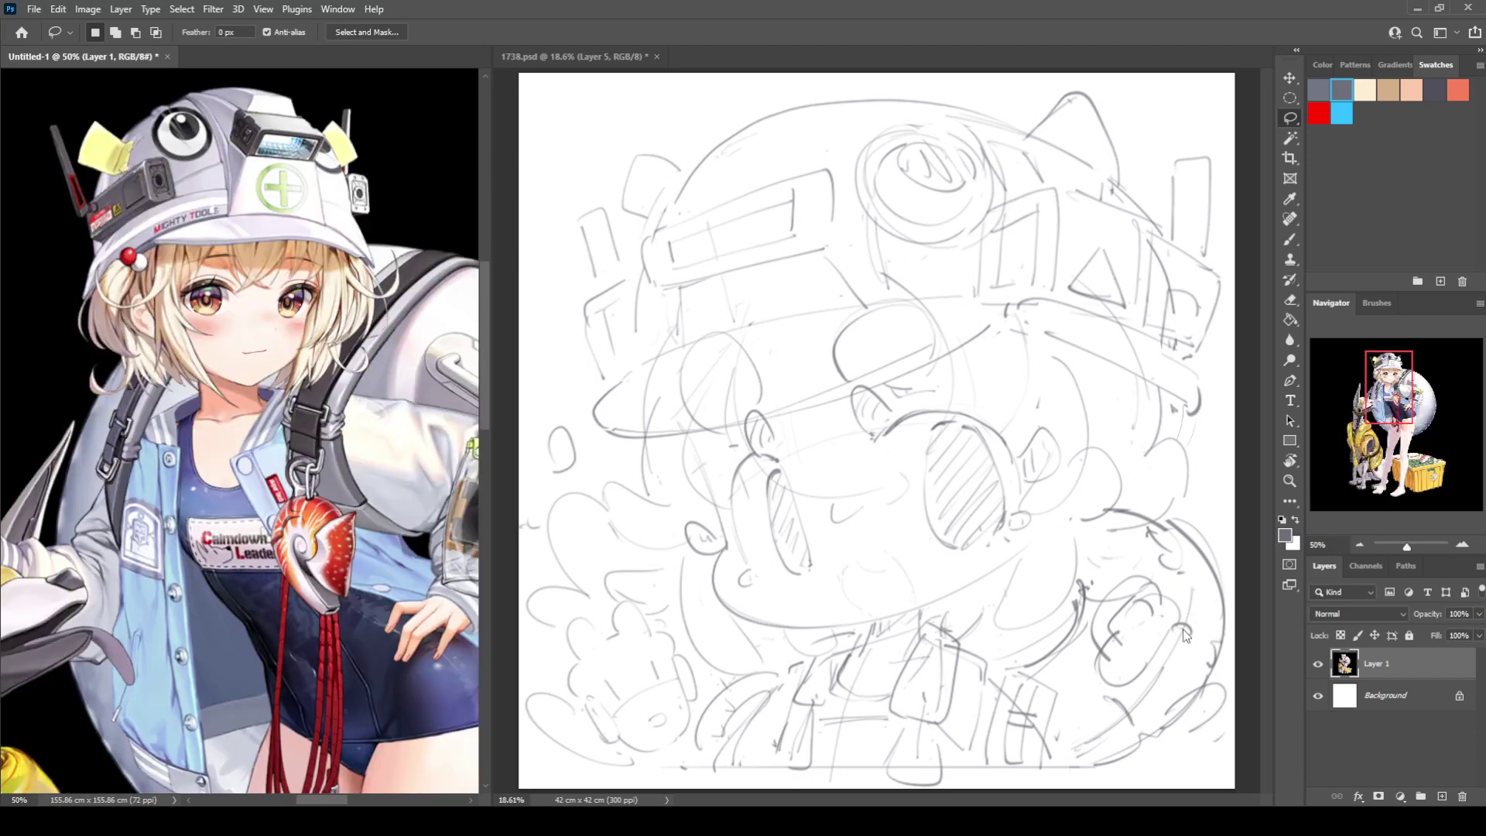
left_click(1003, 664)
key("ctrl+shift+h")
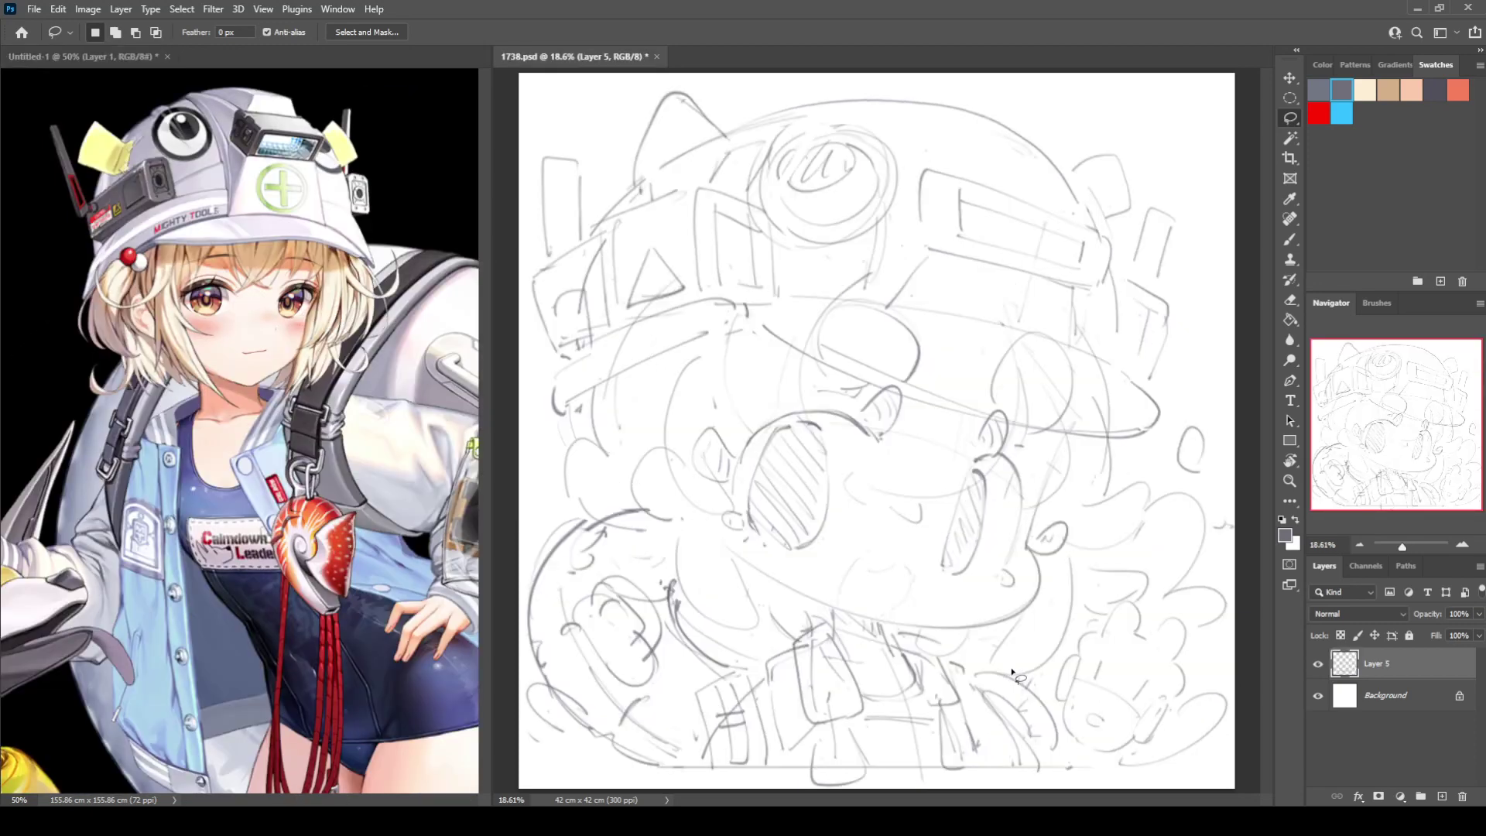
key("h")
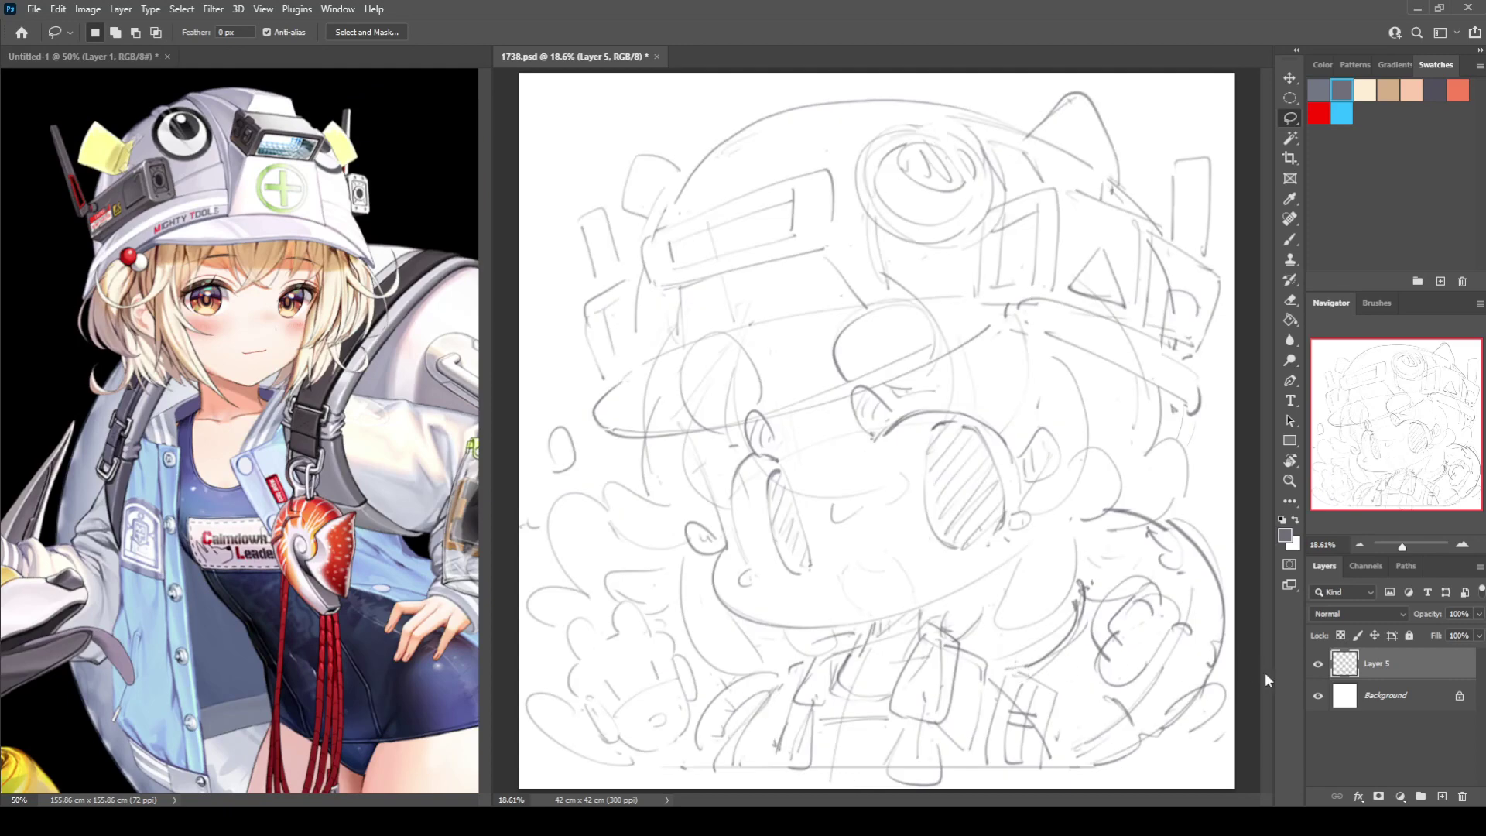
key("e")
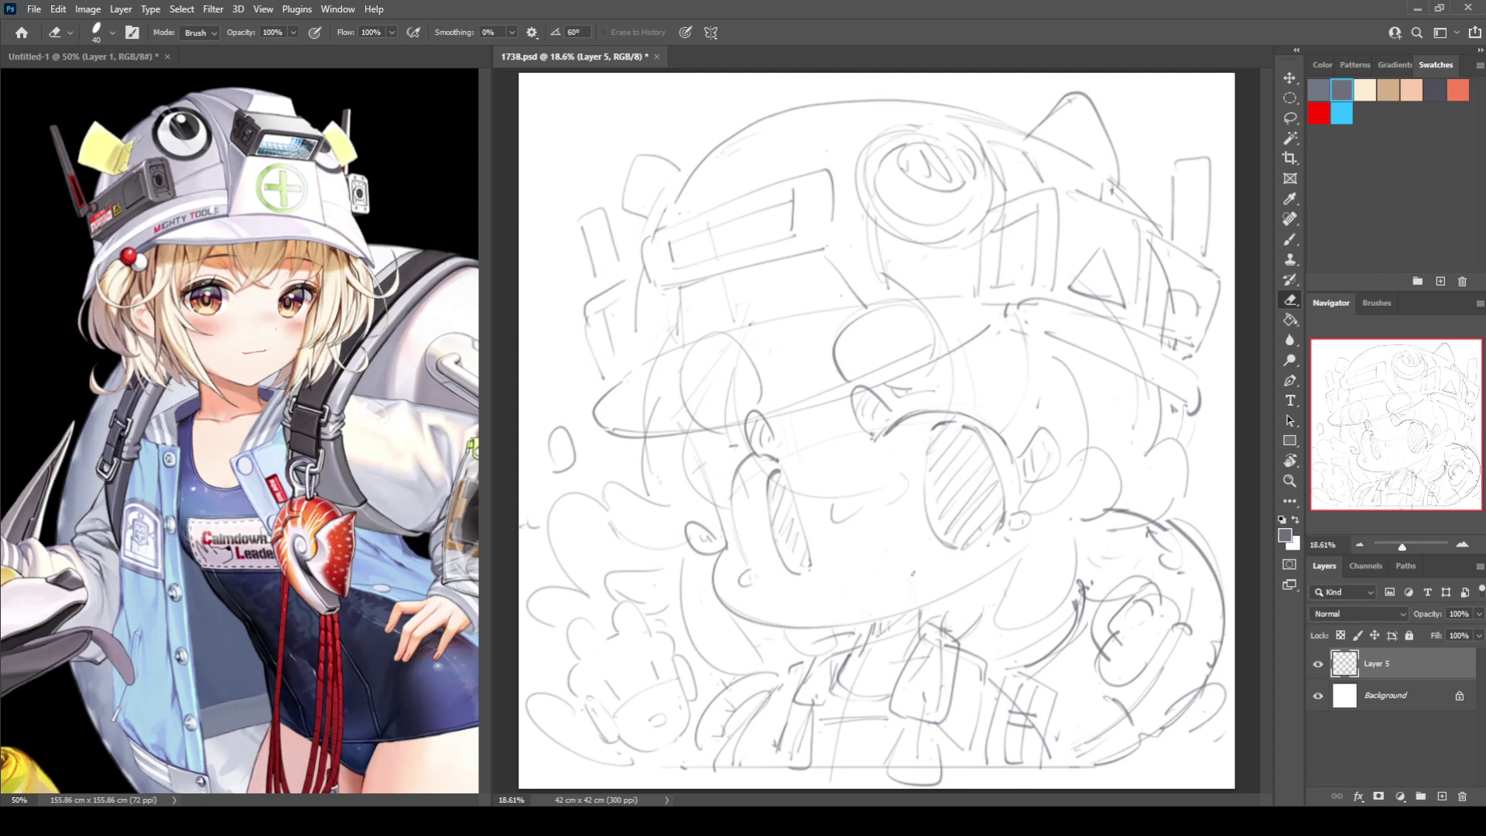
Fade the sketch on Layer 5 to 29% opacity and add a new layer above it.
key("b")
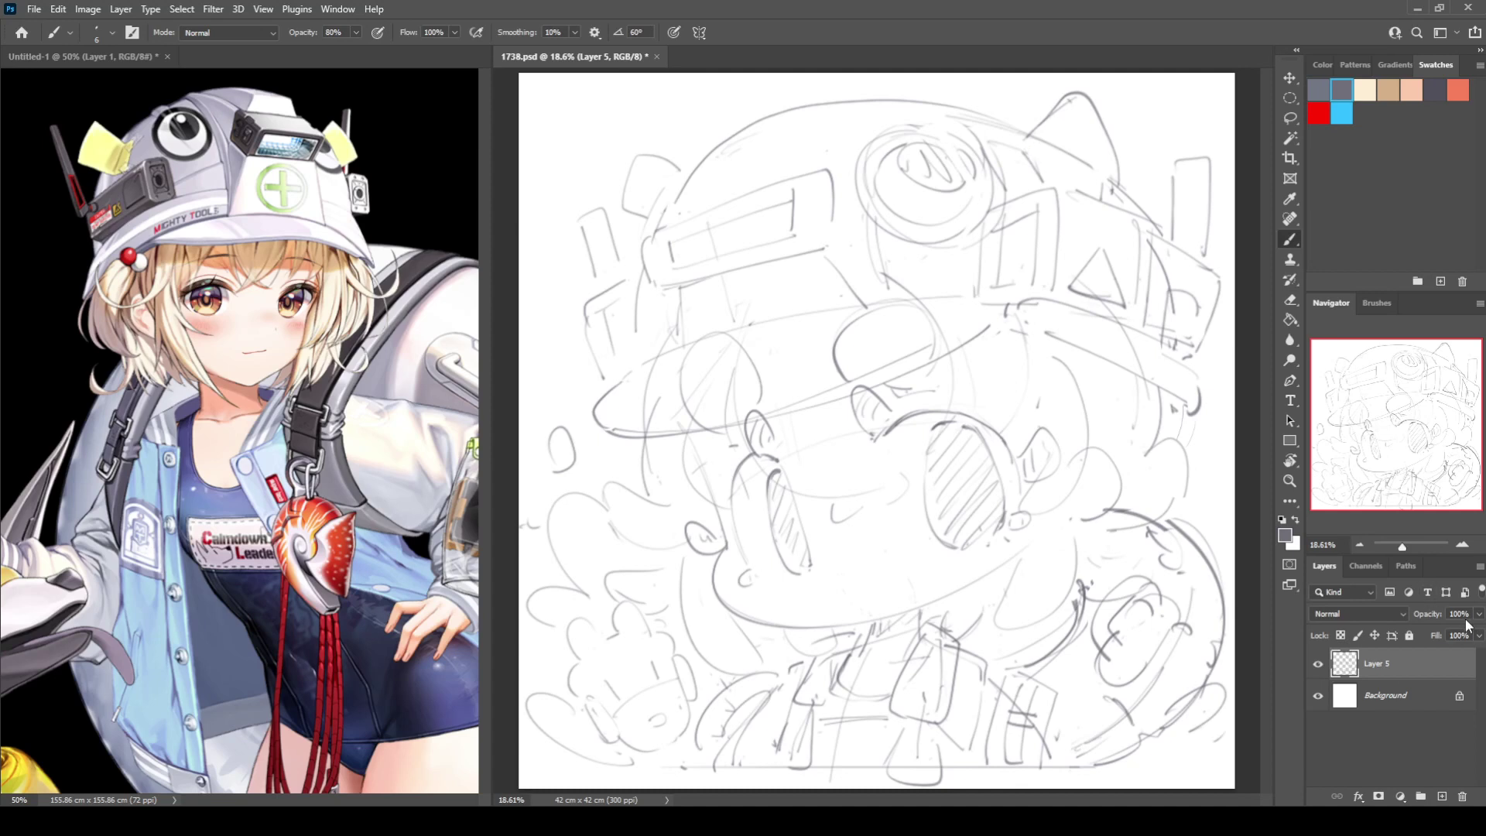
left_click_drag(1428, 613, 1365, 614)
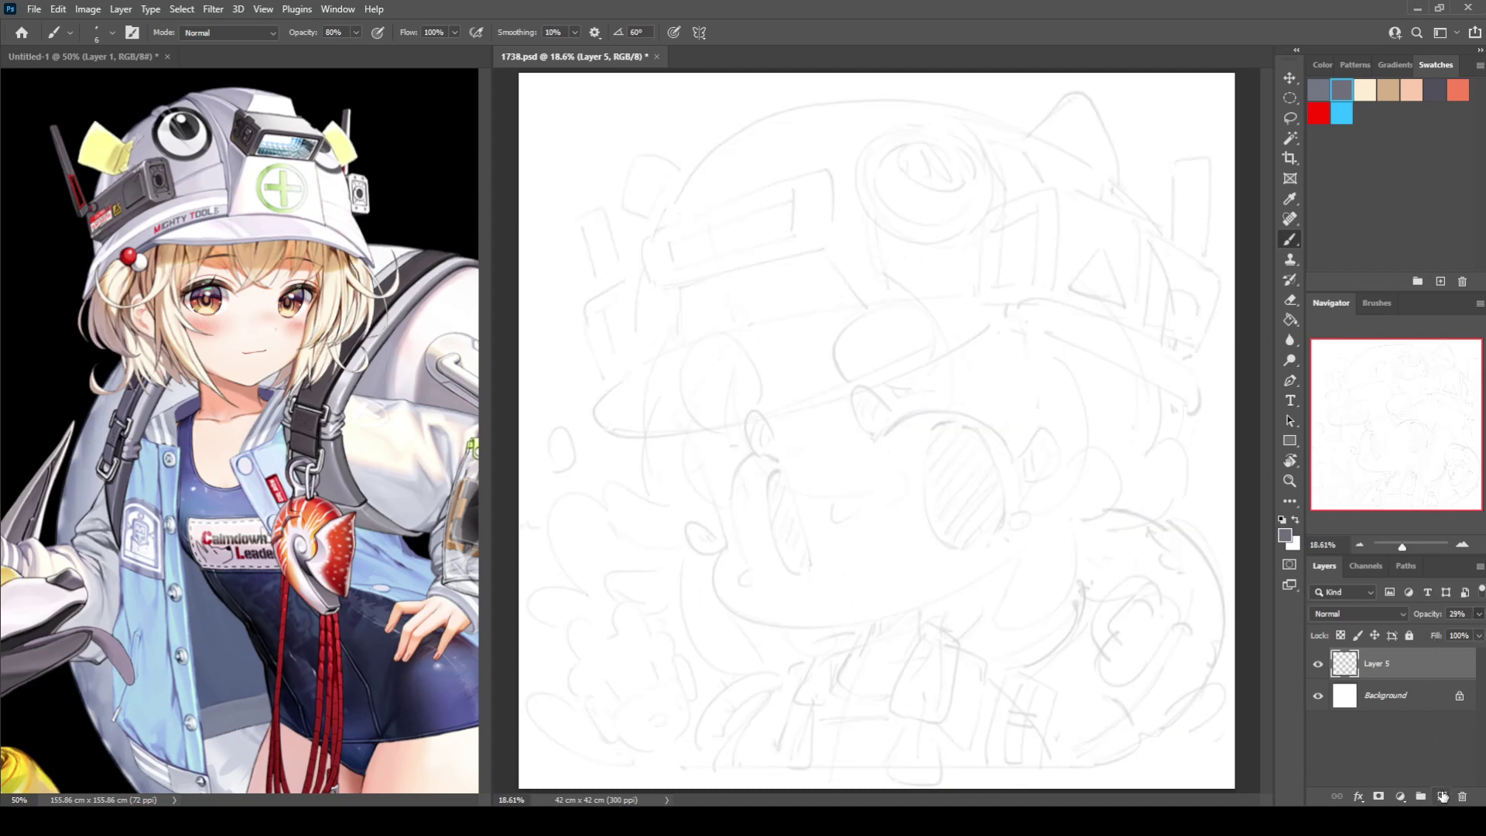
left_click(1441, 796)
With the 100 px brush, draw the rounded shape at the inner end of the larger eye's lash line and fill it with hatching.
left_click(1375, 304)
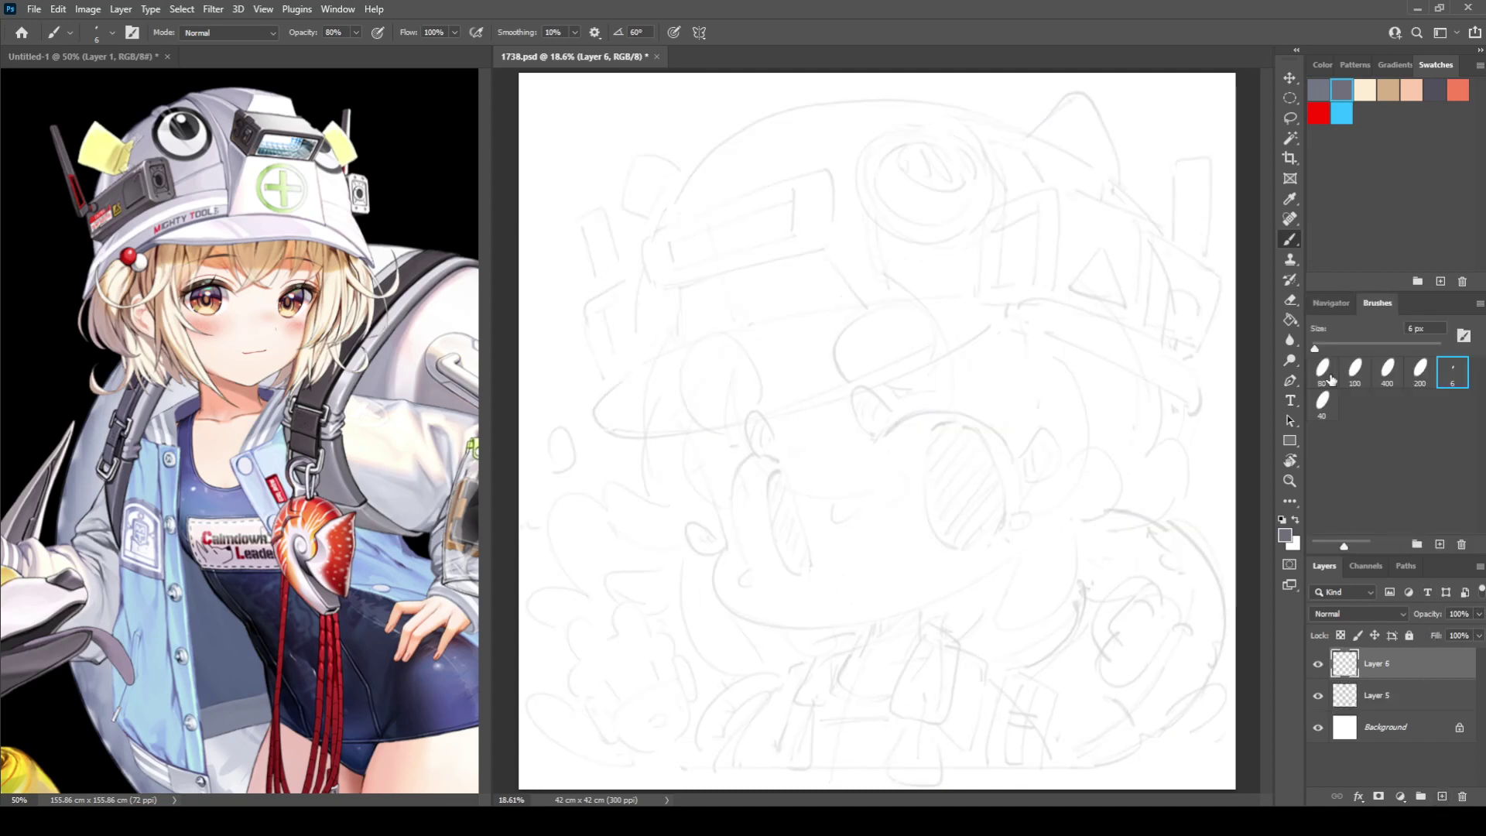
left_click(1354, 371)
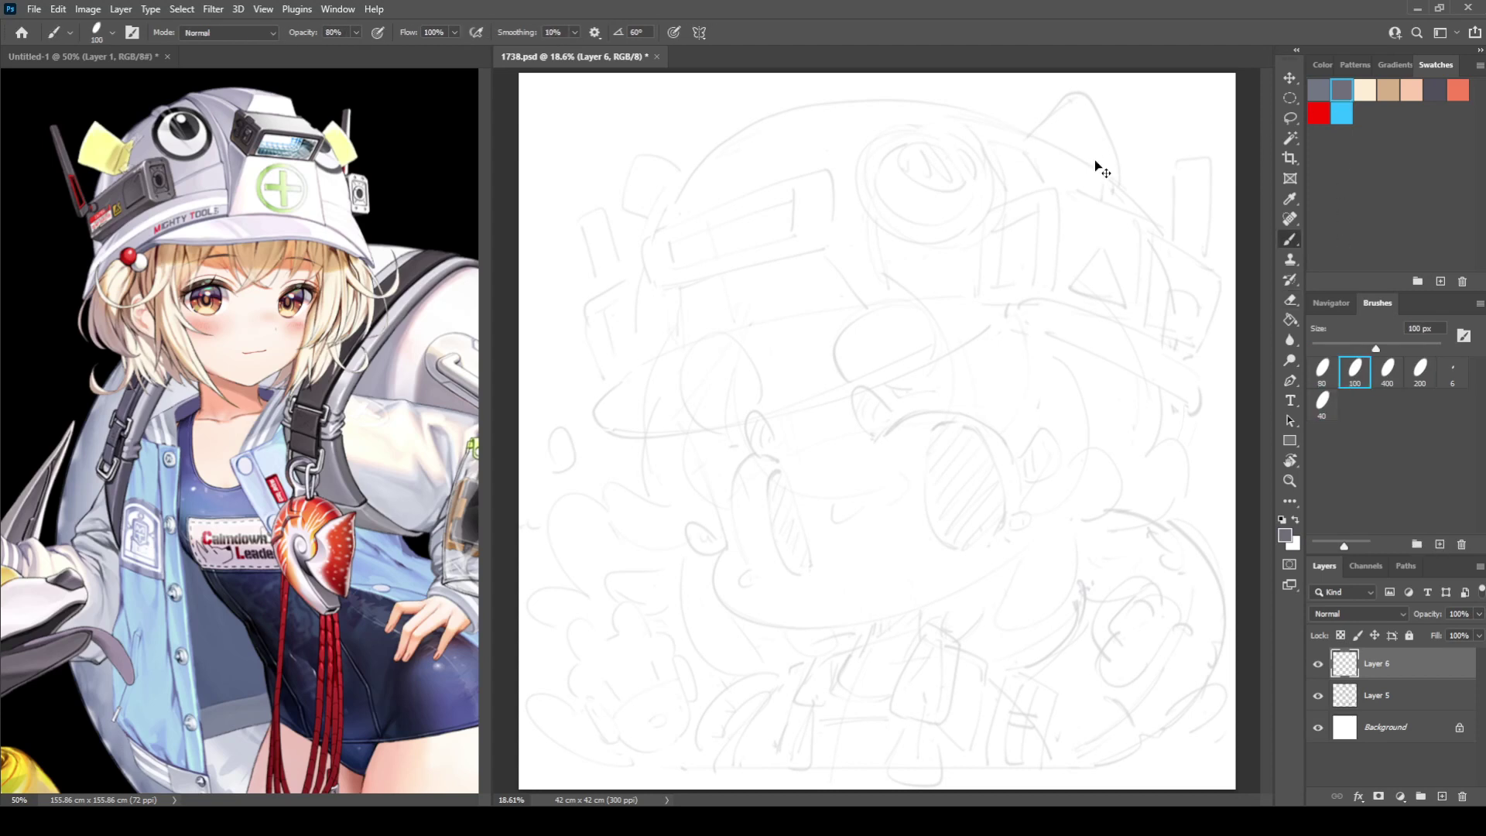
key("ctrl+plus")
key("ctrl+plus")
left_click(1330, 303)
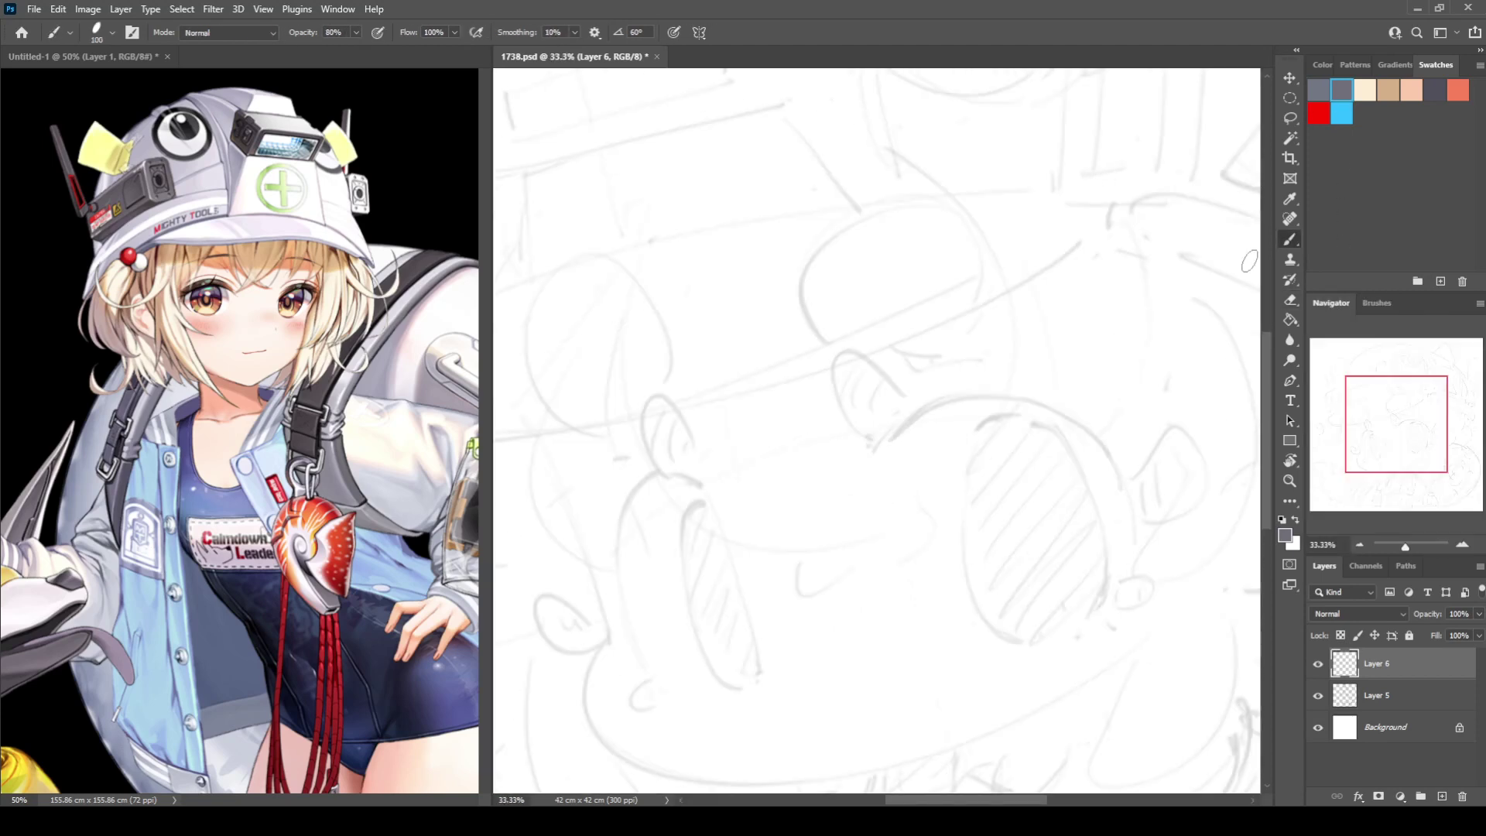
key("ctrl+plus")
left_click_drag(856, 461, 717, 507)
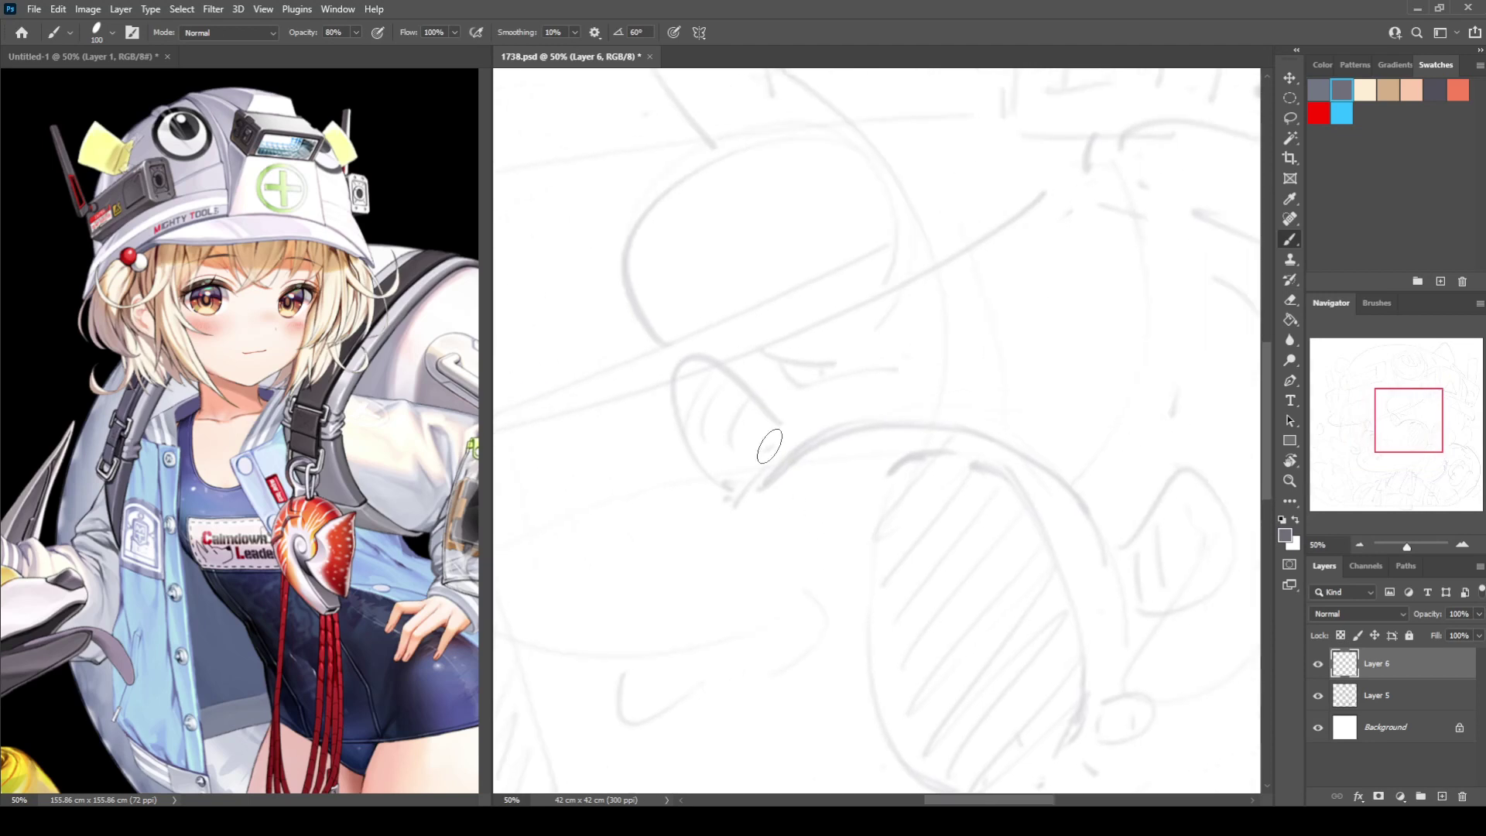
mouse_move(773, 435)
left_mouse_down()
mouse_move(745, 478)
mouse_move(775, 437)
mouse_move(672, 427)
mouse_move(749, 476)
left_mouse_up()
key("ctrl+z")
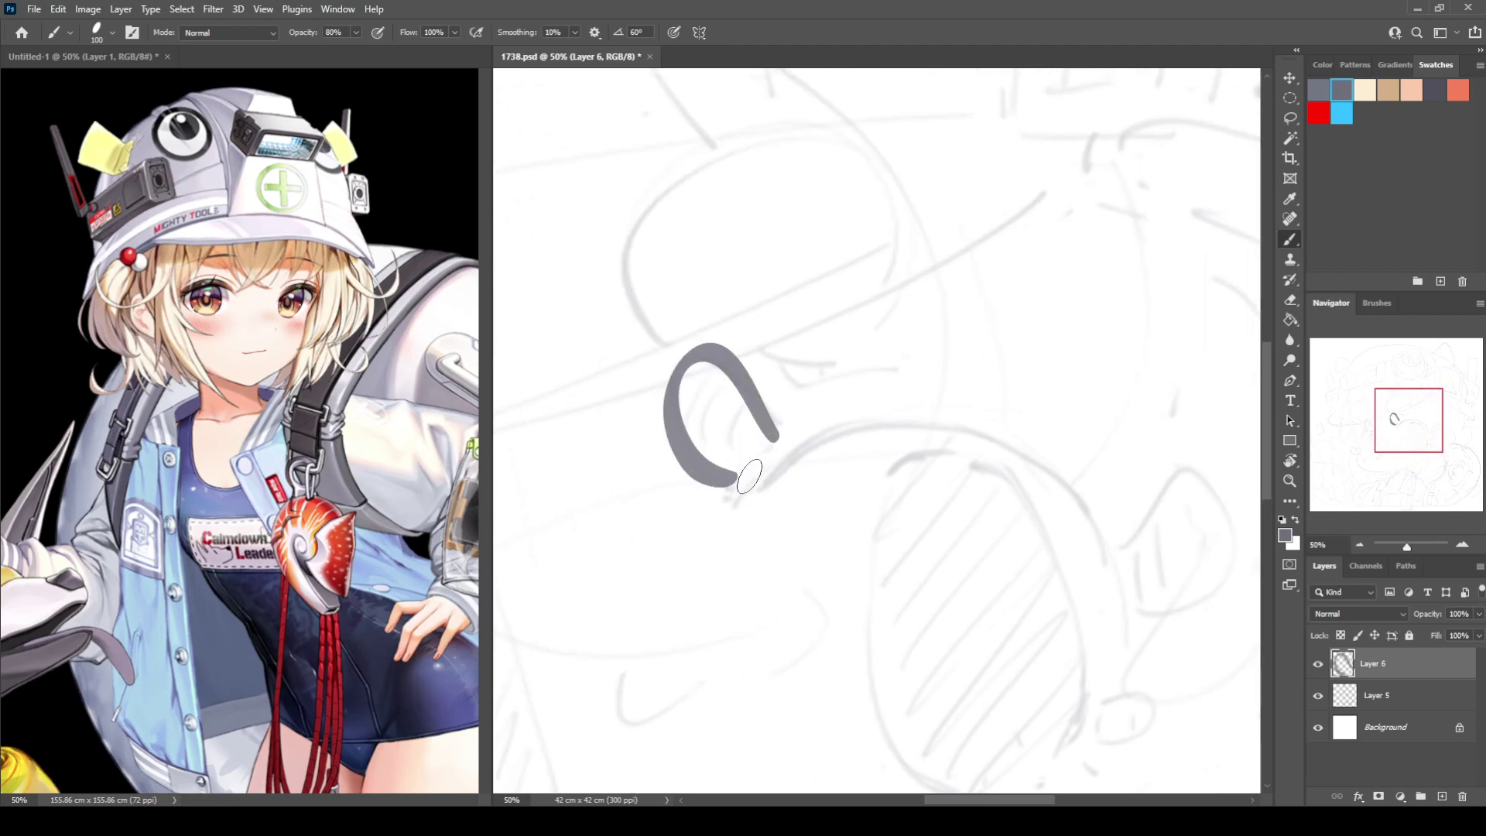
mouse_move(717, 361)
left_mouse_down()
mouse_move(672, 430)
mouse_move(687, 442)
left_mouse_up()
left_click_drag(739, 392, 702, 463)
left_click(767, 449)
Draw the thick arched upper lash line over the larger eye and reinforce its curve with a second stroke.
mouse_move(757, 412)
left_mouse_down()
mouse_move(735, 468)
mouse_move(712, 416)
mouse_move(909, 391)
mouse_move(1036, 590)
left_mouse_up()
key("ctrl+z")
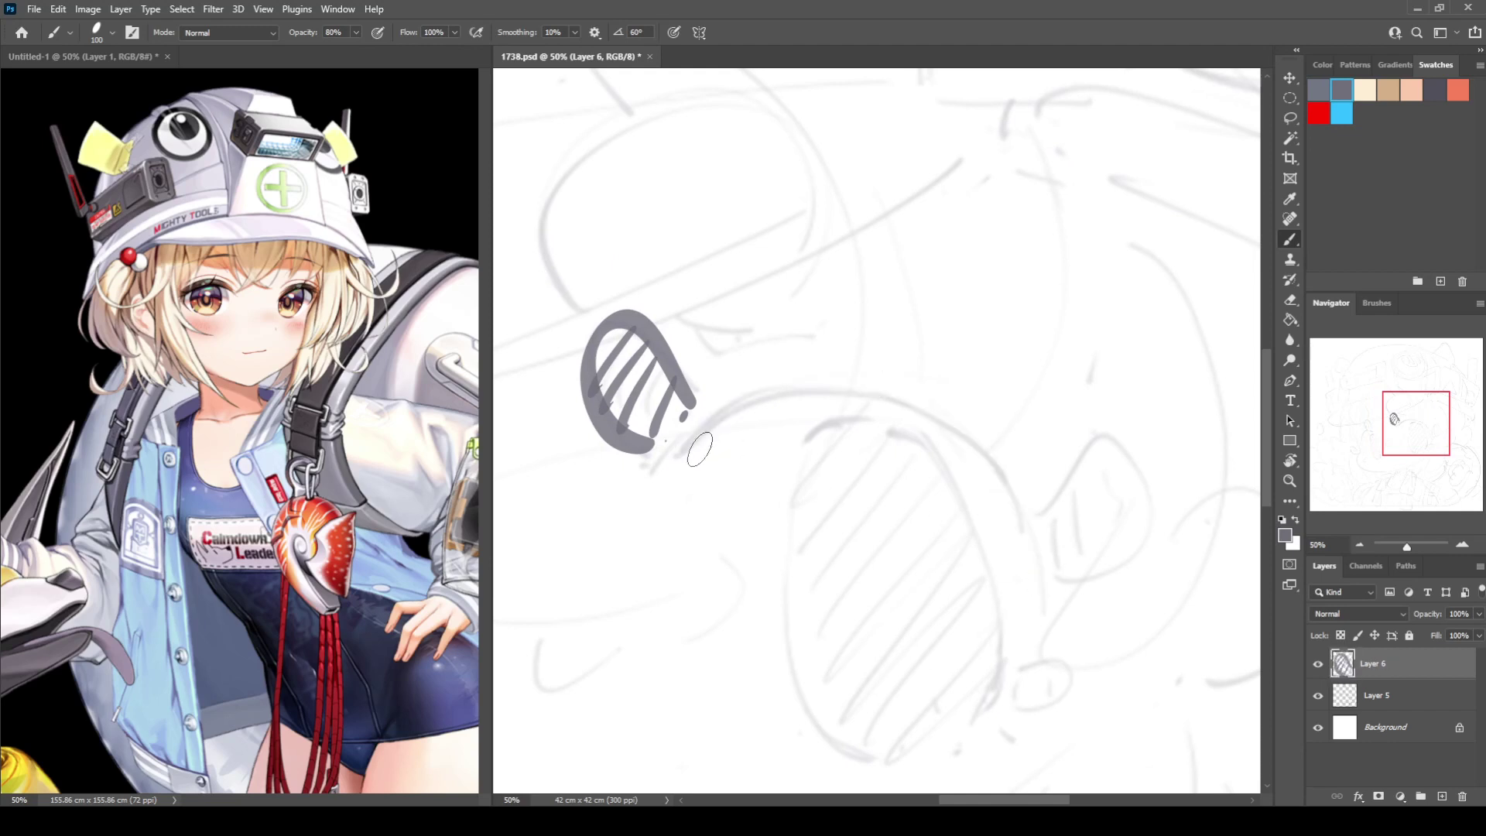
mouse_move(663, 468)
left_mouse_down()
mouse_move(734, 400)
mouse_move(844, 388)
mouse_move(991, 472)
mouse_move(1029, 611)
left_mouse_up()
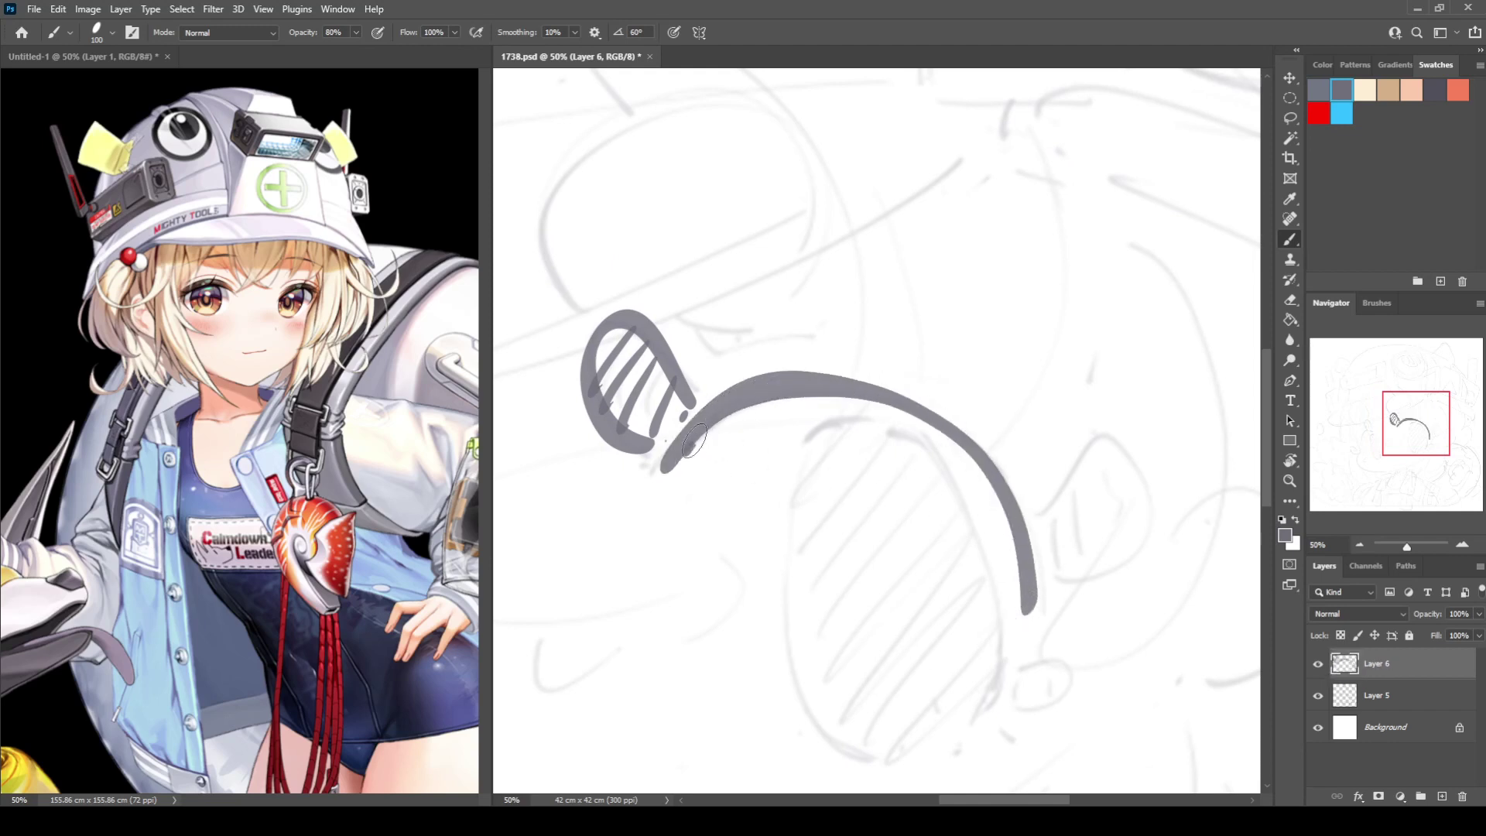
mouse_move(694, 441)
left_mouse_down()
mouse_move(814, 393)
mouse_move(962, 452)
mouse_move(1022, 631)
left_mouse_up()
Draw the rounded shape at the outer end of the lash line and fill it with vertical hatching.
mouse_move(1029, 561)
left_mouse_down()
mouse_move(1044, 541)
mouse_move(1054, 617)
mouse_move(1023, 628)
left_mouse_up()
left_click_drag(1042, 545, 1041, 596)
left_click_drag(1057, 519, 1057, 611)
mouse_move(1076, 514)
left_mouse_down()
mouse_move(1076, 612)
mouse_move(1099, 607)
left_mouse_up()
left_click_drag(1133, 503, 1130, 574)
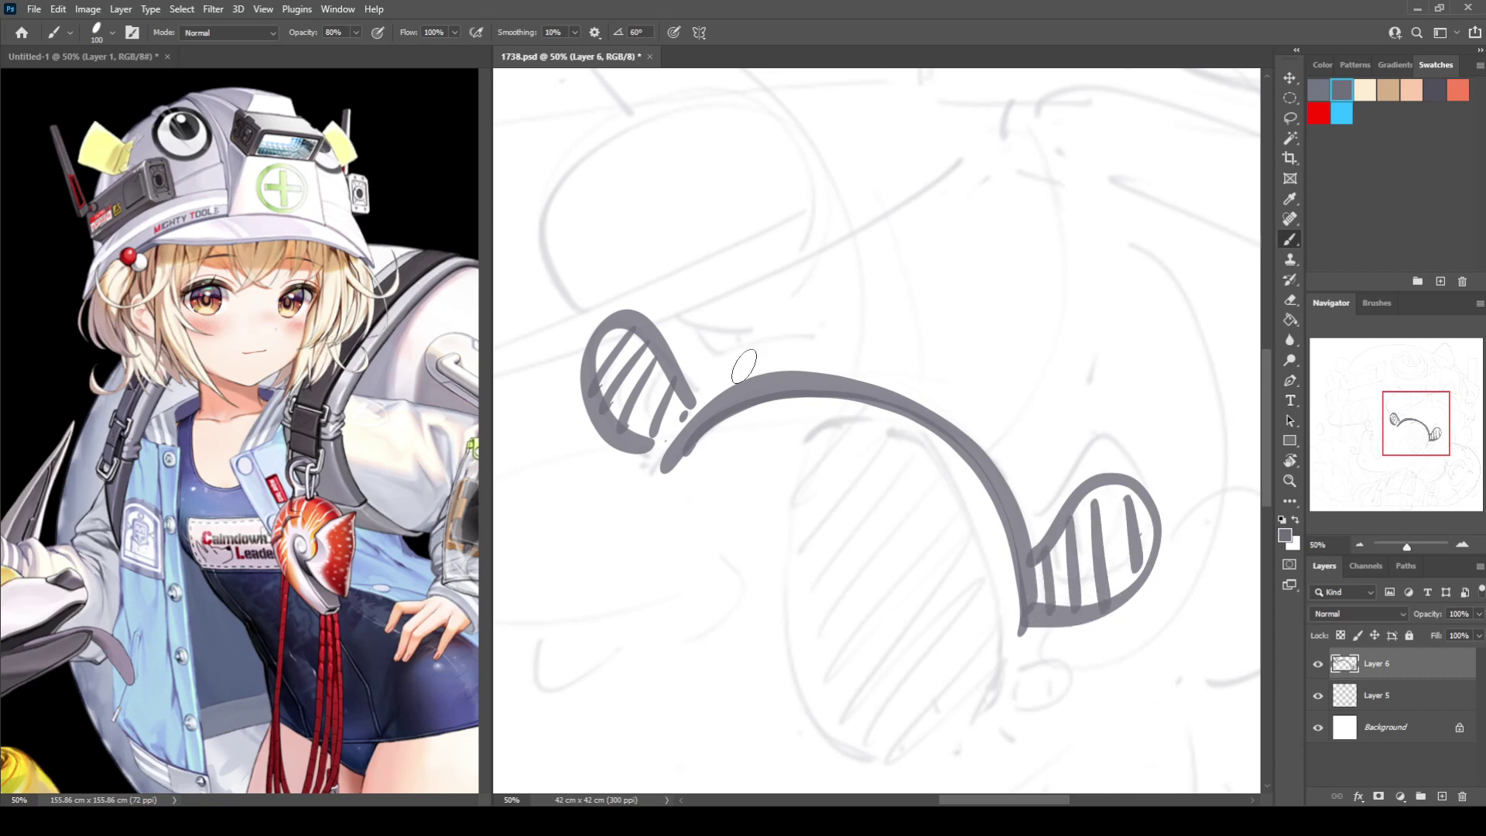
Draw the narrow lid-crease wedge and the large round brow outline above the larger eye, with a small wedge mark beside the brow.
left_click_drag(688, 321, 811, 318)
mouse_move(705, 325)
left_mouse_down()
mouse_move(832, 317)
mouse_move(951, 408)
mouse_move(981, 503)
left_mouse_up()
mouse_move(751, 522)
left_mouse_down()
mouse_move(669, 486)
mouse_move(757, 328)
mouse_move(921, 491)
left_mouse_up()
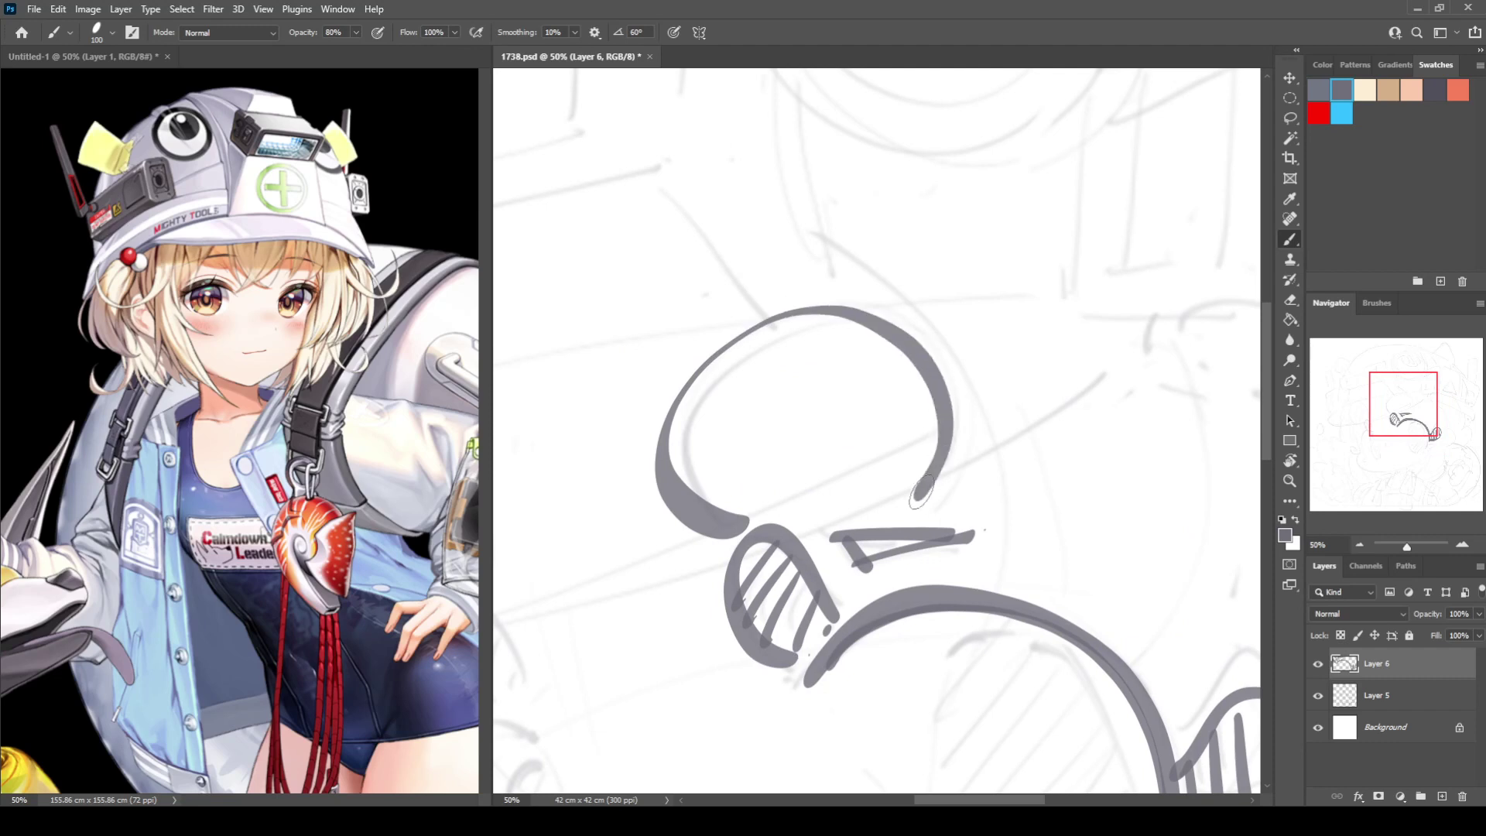
mouse_move(667, 360)
left_mouse_down()
mouse_move(641, 398)
mouse_move(664, 375)
left_mouse_up()
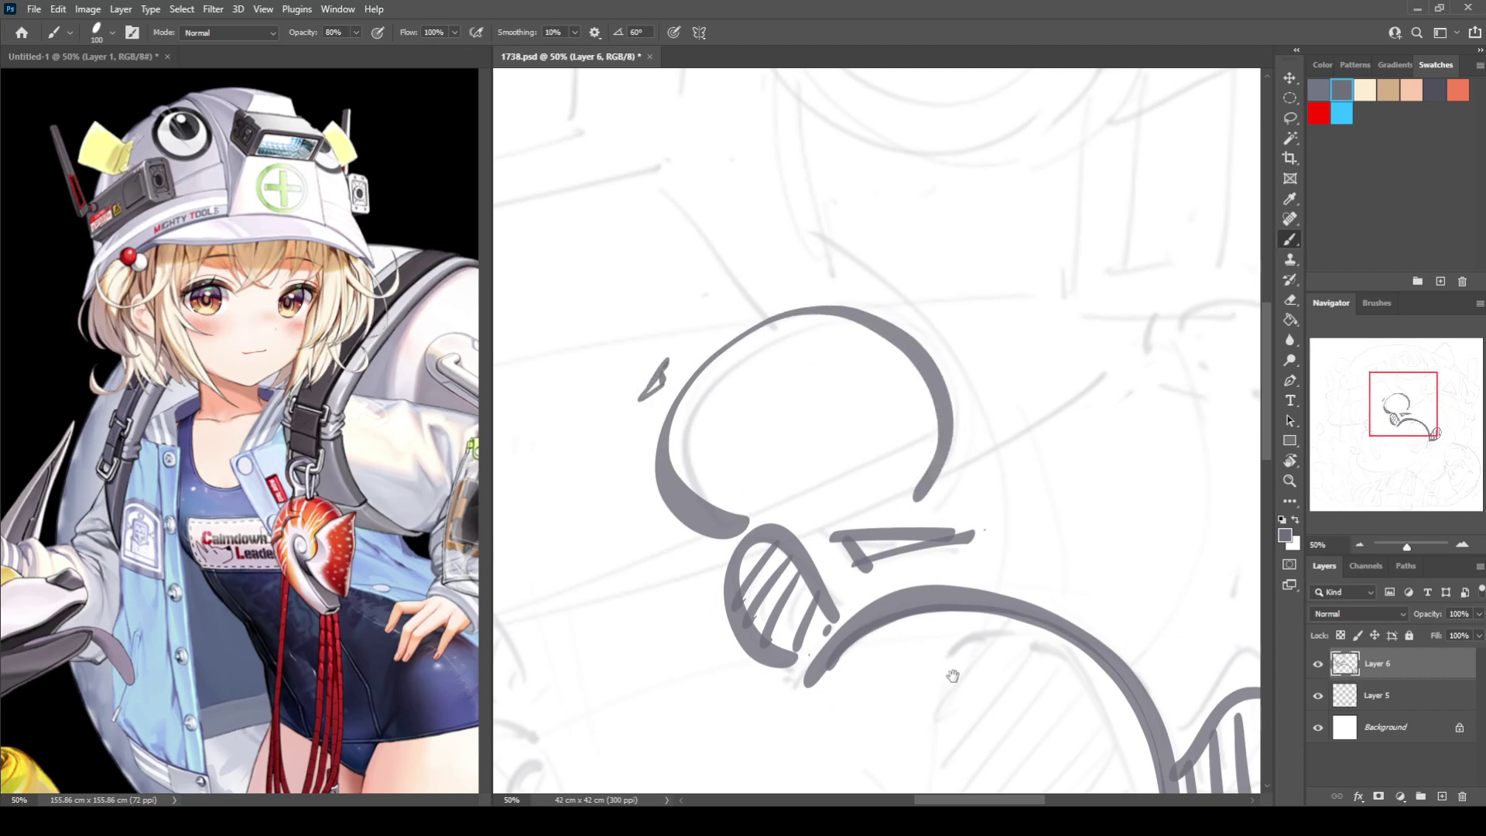
Outline the larger eye's tall oval iris and draw the small lower-lash shapes below its outer corner.
mouse_move(953, 676)
left_mouse_down()
mouse_move(804, 418)
mouse_move(797, 347)
mouse_move(753, 482)
mouse_move(761, 566)
mouse_move(805, 645)
mouse_move(870, 669)
left_mouse_up()
mouse_move(876, 353)
left_mouse_down()
mouse_move(944, 416)
mouse_move(975, 520)
mouse_move(947, 630)
mouse_move(917, 648)
left_mouse_up()
mouse_move(998, 607)
left_mouse_down()
mouse_move(1037, 592)
mouse_move(989, 631)
mouse_move(1000, 612)
mouse_move(996, 629)
mouse_move(1027, 612)
mouse_move(981, 664)
mouse_move(932, 690)
left_mouse_up()
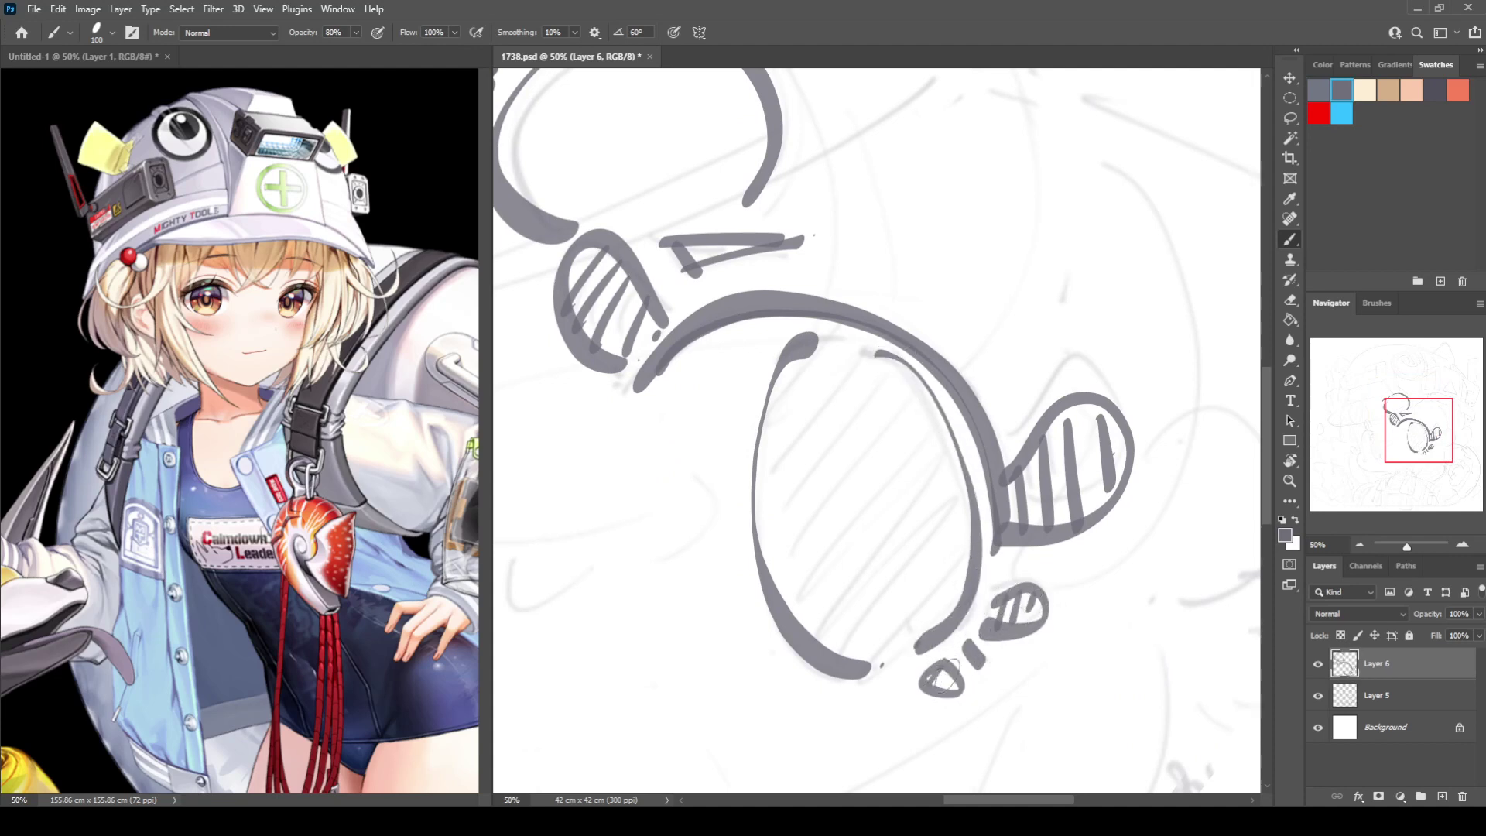
Fill the larger eye's iris with evenly spaced diagonal hatching from its upper end down to the lower edge.
left_click_drag(743, 647, 938, 602)
left_click_drag(1006, 296, 966, 357)
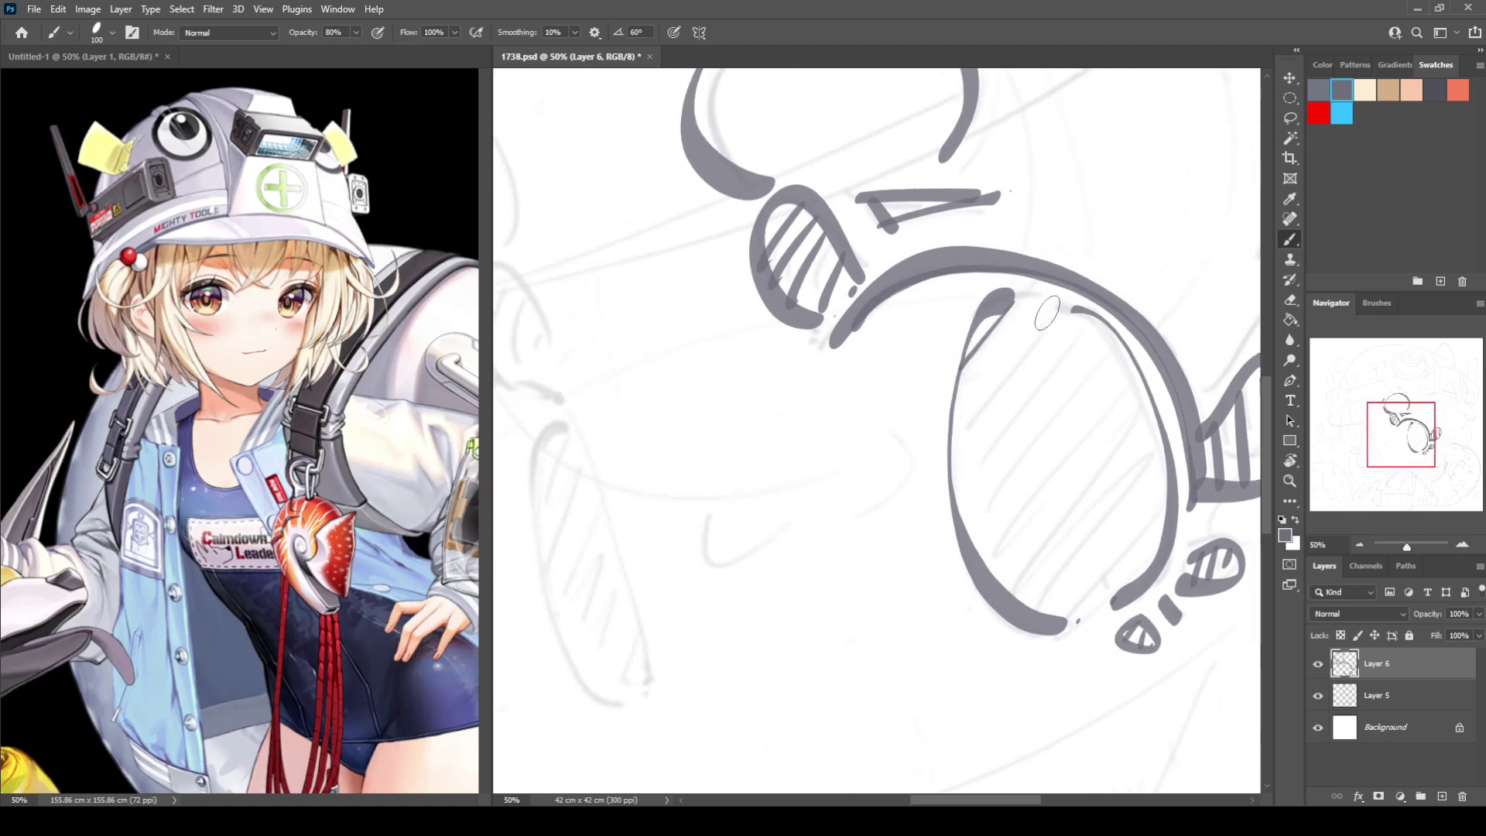
mouse_move(1049, 306)
left_mouse_down()
mouse_move(967, 409)
mouse_move(953, 481)
left_mouse_up()
left_click_drag(1112, 333, 964, 531)
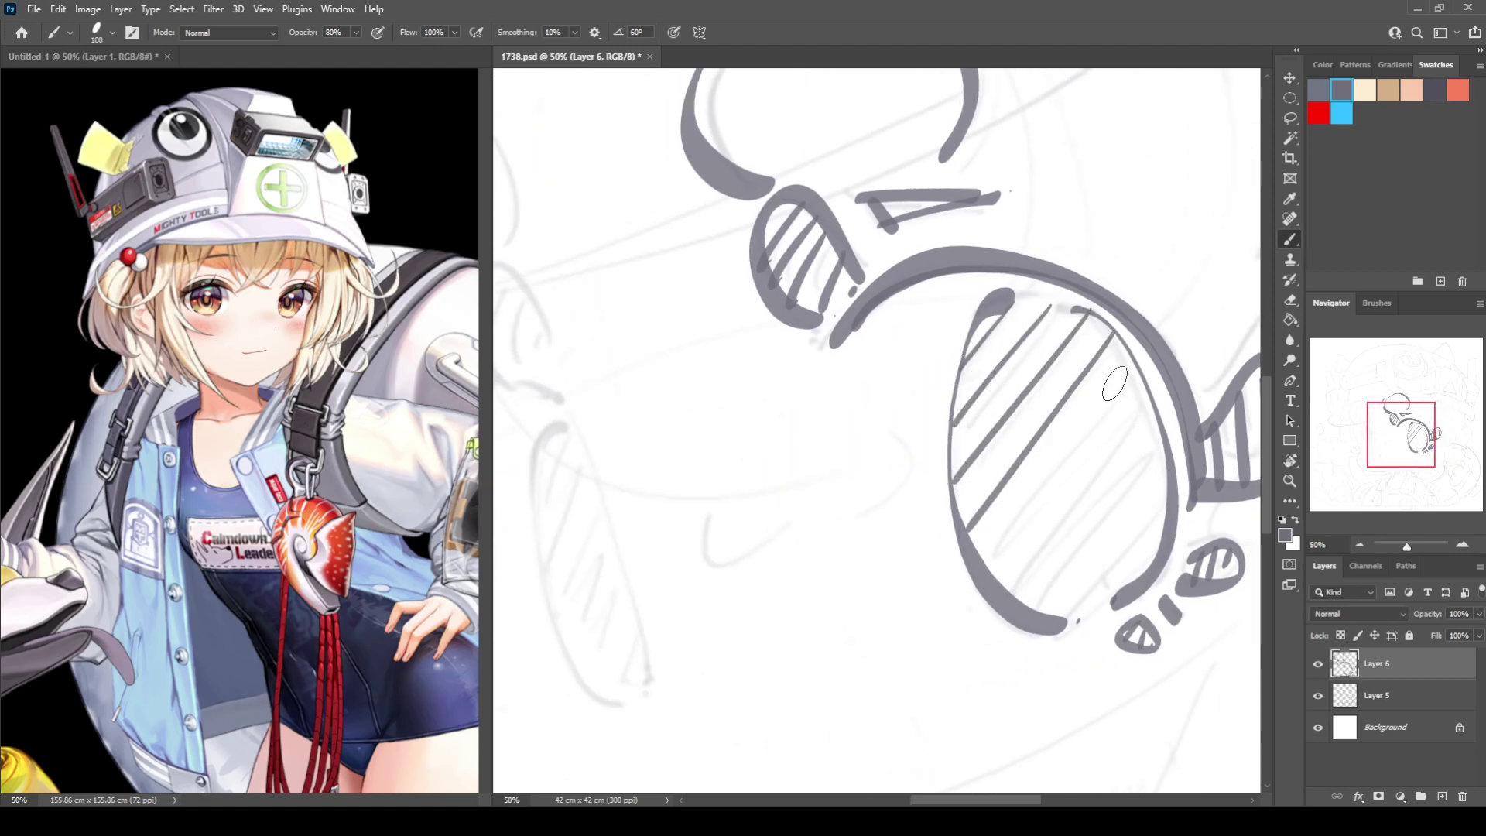
left_click_drag(1126, 369, 994, 549)
left_click_drag(1136, 401, 1016, 574)
left_click_drag(1147, 434, 1033, 603)
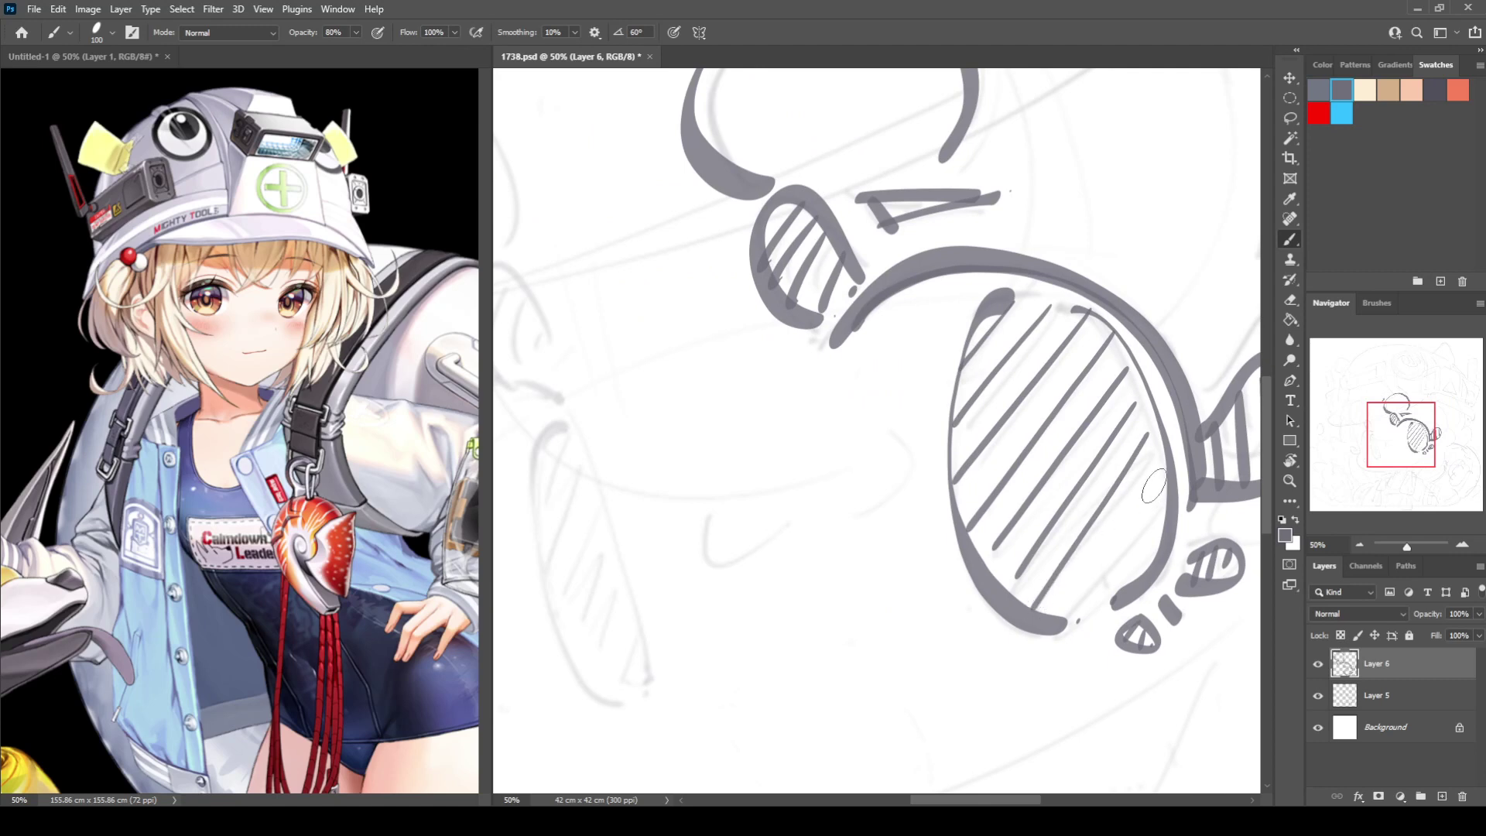
left_click_drag(1153, 485, 1098, 599)
Draw the rounded shape at the inner end of the smaller eye's lash line and fill it with hatching.
left_click_drag(739, 534, 1049, 533)
mouse_move(870, 345)
left_mouse_down()
mouse_move(791, 300)
mouse_move(812, 396)
left_mouse_up()
mouse_move(837, 291)
left_mouse_down()
mouse_move(801, 377)
mouse_move(818, 389)
left_mouse_up()
Draw the smaller eye's curved upper lash line from the inner rounded shape toward the outer corner and reinforce it.
mouse_move(867, 334)
left_mouse_down()
mouse_move(861, 370)
mouse_move(817, 407)
mouse_move(848, 390)
mouse_move(782, 400)
mouse_move(745, 487)
mouse_move(780, 638)
left_mouse_up()
mouse_move(770, 406)
left_mouse_down()
mouse_move(737, 479)
mouse_move(777, 628)
left_mouse_up()
key("ctrl+z")
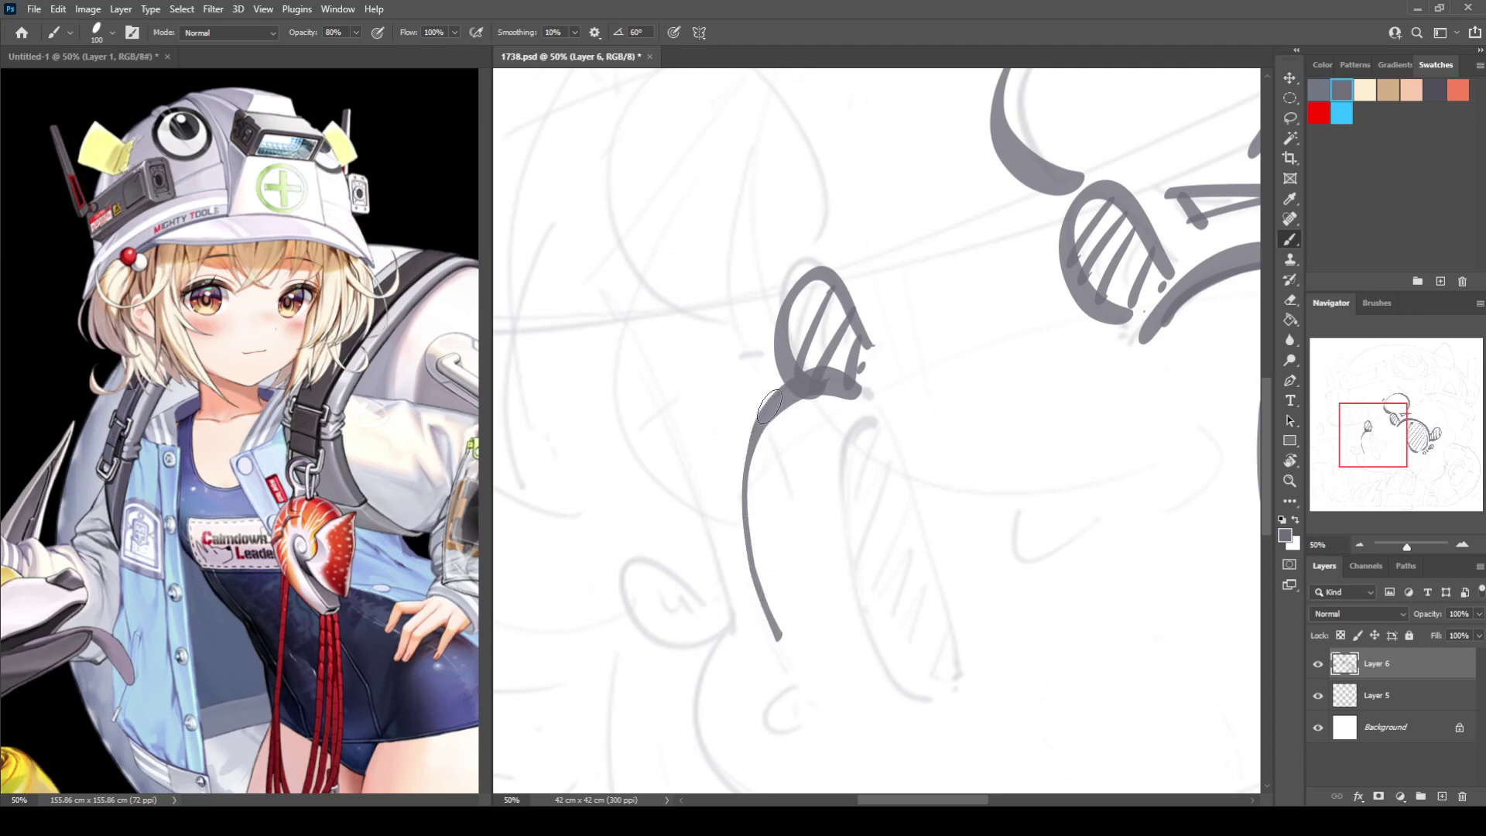
mouse_move(769, 406)
left_mouse_down()
mouse_move(738, 493)
mouse_move(774, 635)
mouse_move(639, 633)
mouse_move(762, 633)
left_mouse_up()
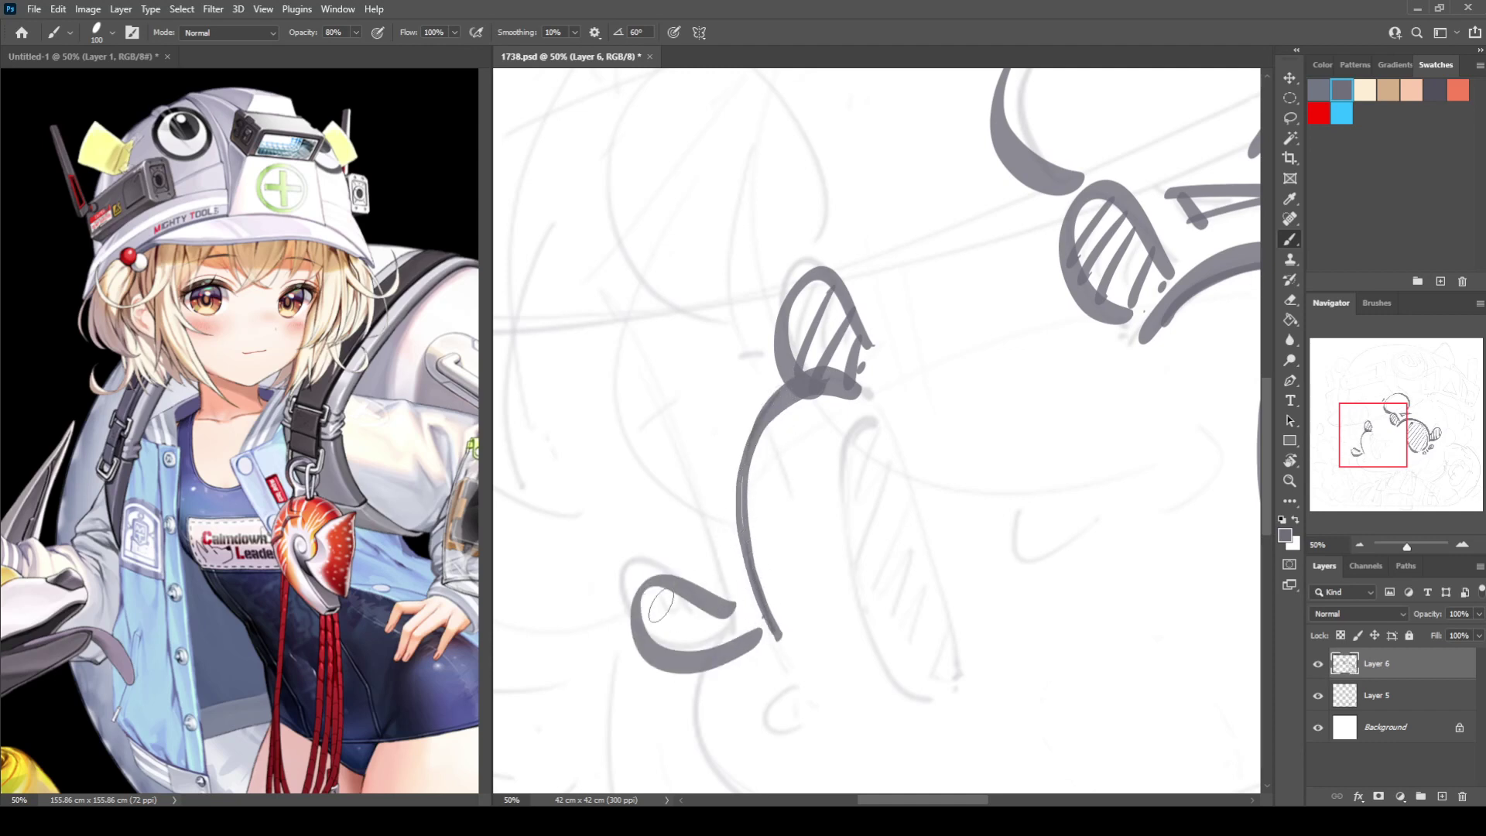
Hatch the rounded outer lash shape of the smaller eye and add the small lower-lash shape and dot beneath it.
mouse_move(648, 591)
left_mouse_down()
mouse_move(675, 658)
mouse_move(704, 654)
left_mouse_up()
left_click_drag(703, 603, 727, 647)
mouse_move(730, 617)
left_mouse_down()
mouse_move(737, 632)
mouse_move(769, 531)
mouse_move(763, 472)
left_mouse_up()
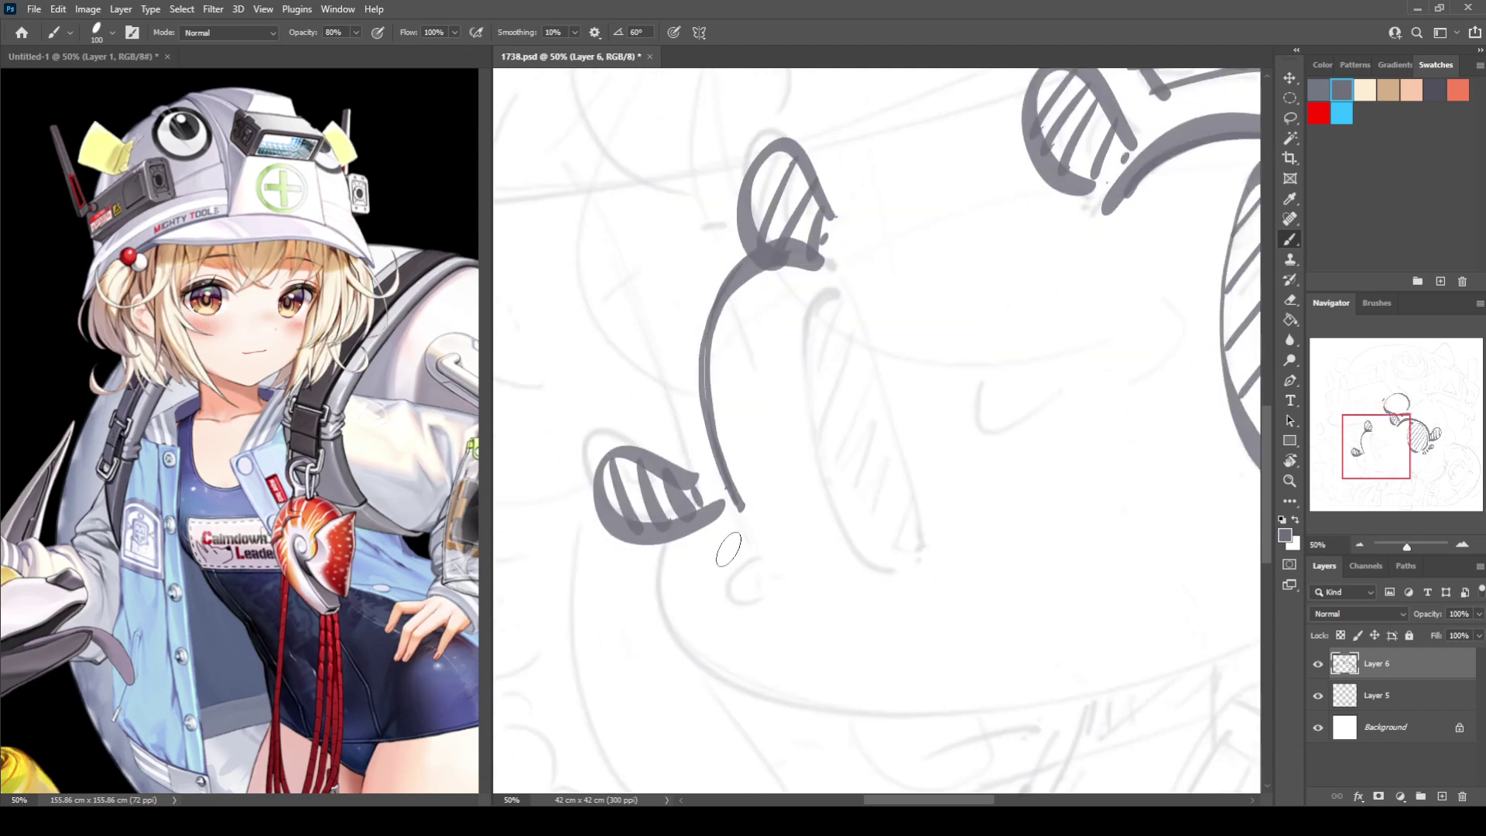
mouse_move(756, 552)
left_mouse_down()
mouse_move(726, 602)
mouse_move(774, 590)
mouse_move(747, 584)
left_mouse_up()
left_click_drag(786, 596, 780, 605)
Outline the smaller eye's narrow slanted iris and fill it with diagonal hatching.
mouse_move(838, 288)
left_mouse_down()
mouse_move(805, 327)
mouse_move(821, 489)
mouse_move(863, 564)
mouse_move(909, 577)
mouse_move(838, 293)
mouse_move(931, 561)
left_mouse_up()
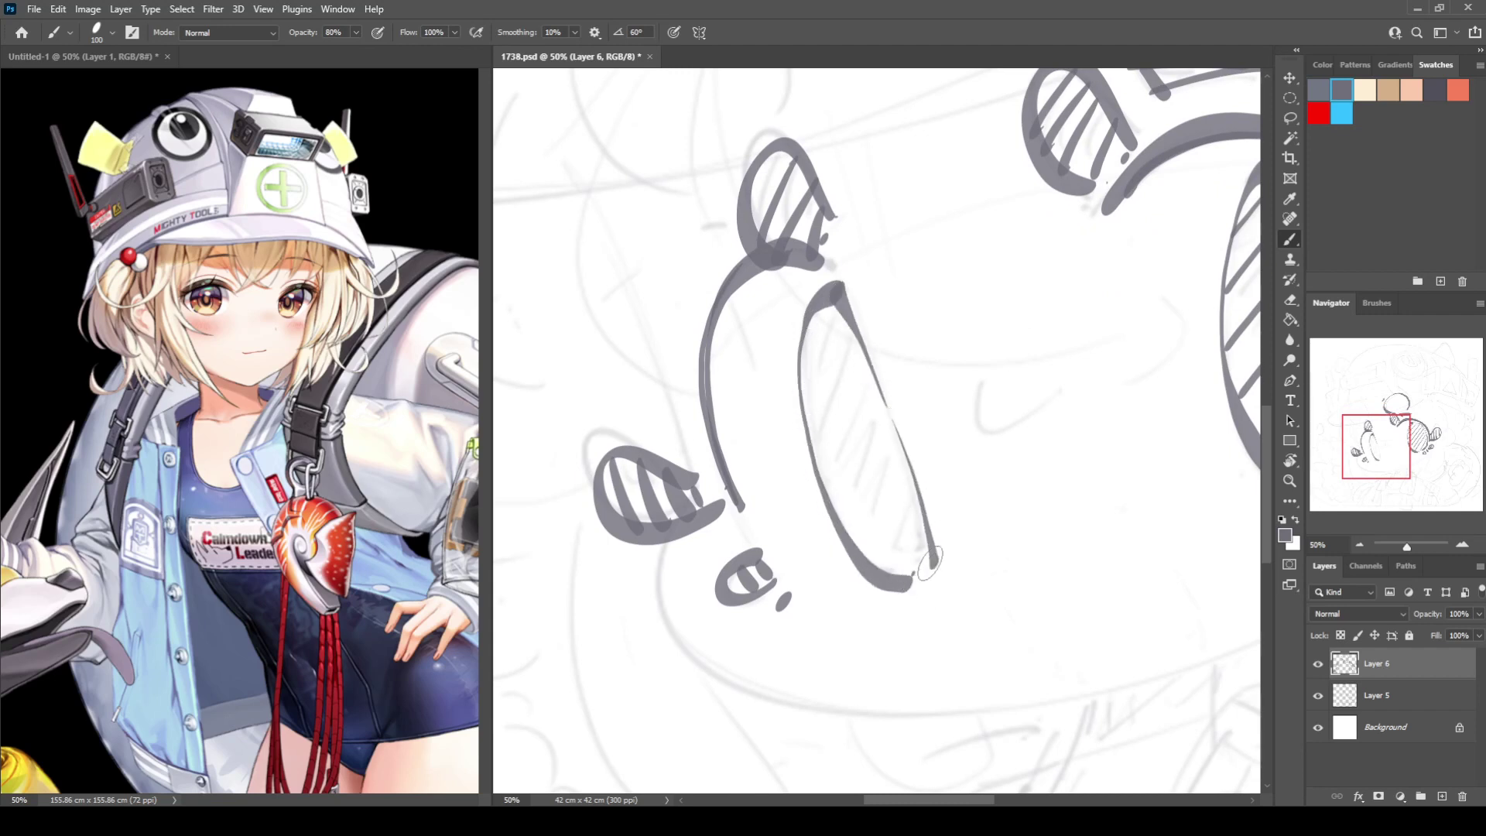
mouse_move(831, 295)
left_mouse_down()
mouse_move(801, 373)
mouse_move(809, 412)
left_mouse_up()
left_click_drag(867, 346, 820, 466)
left_click_drag(882, 383, 833, 515)
left_click_drag(902, 418, 849, 548)
left_click_drag(913, 456, 873, 569)
left_click_drag(921, 499, 882, 576)
left_click_drag(933, 474, 922, 522)
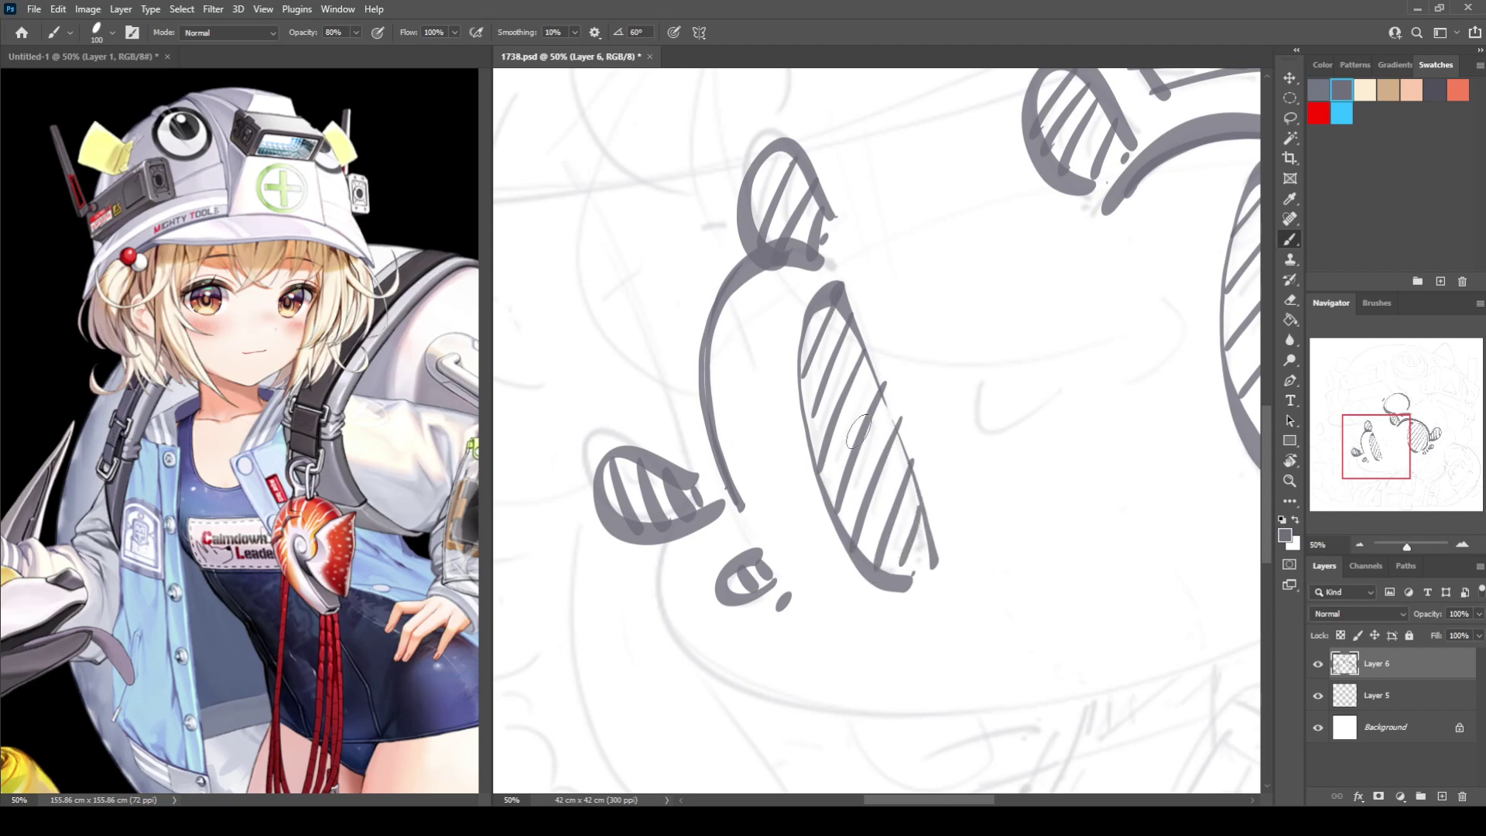
Erase the smaller eye's upper lash line and redraw it as a thicker, rounder curve starting at the inner lash shape.
left_click_drag(858, 431, 871, 534)
key("e")
left_click_drag(757, 390, 729, 485)
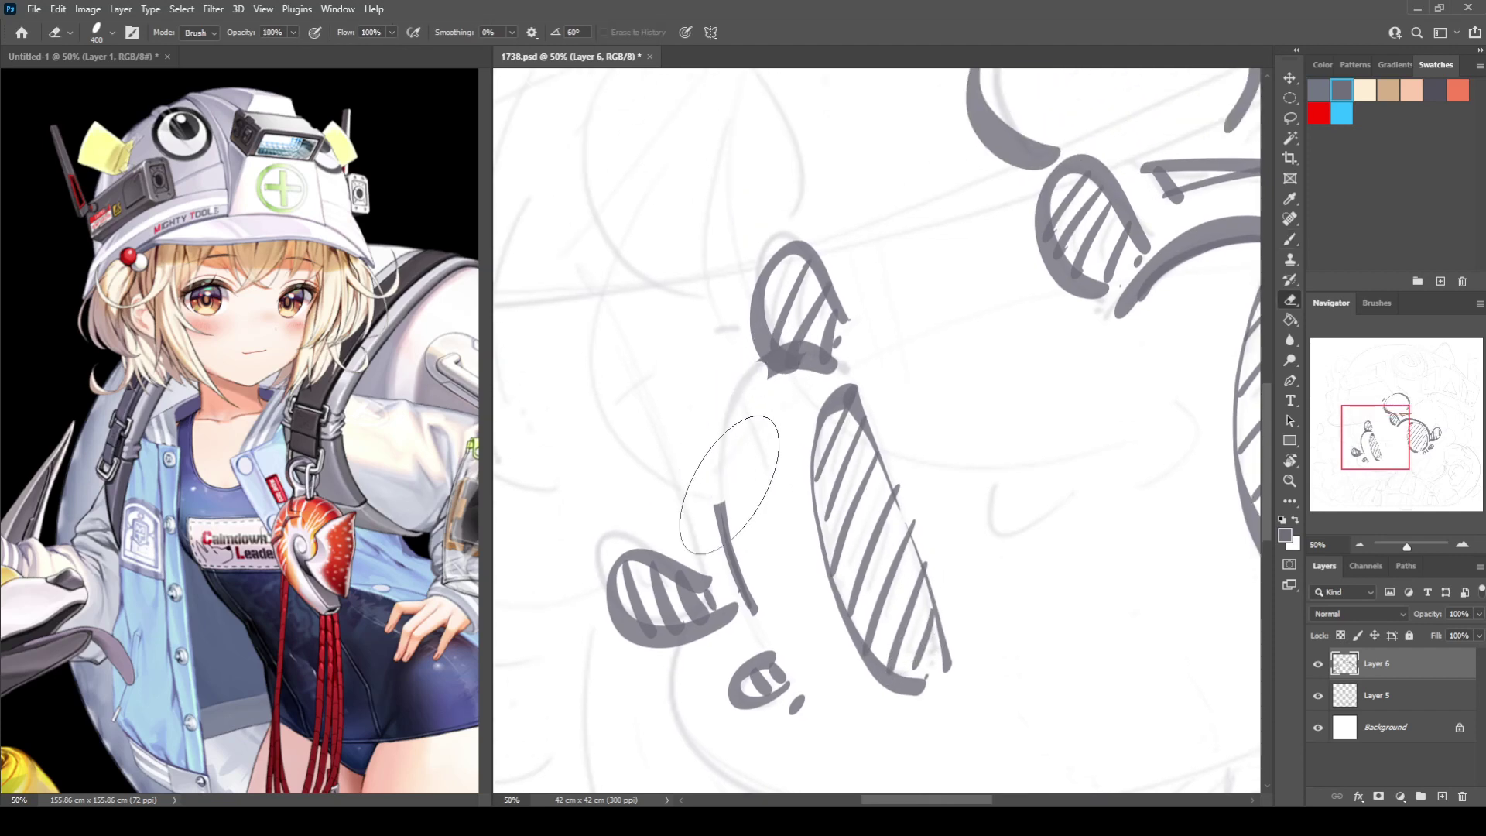
key("b")
left_click_drag(789, 344, 739, 574)
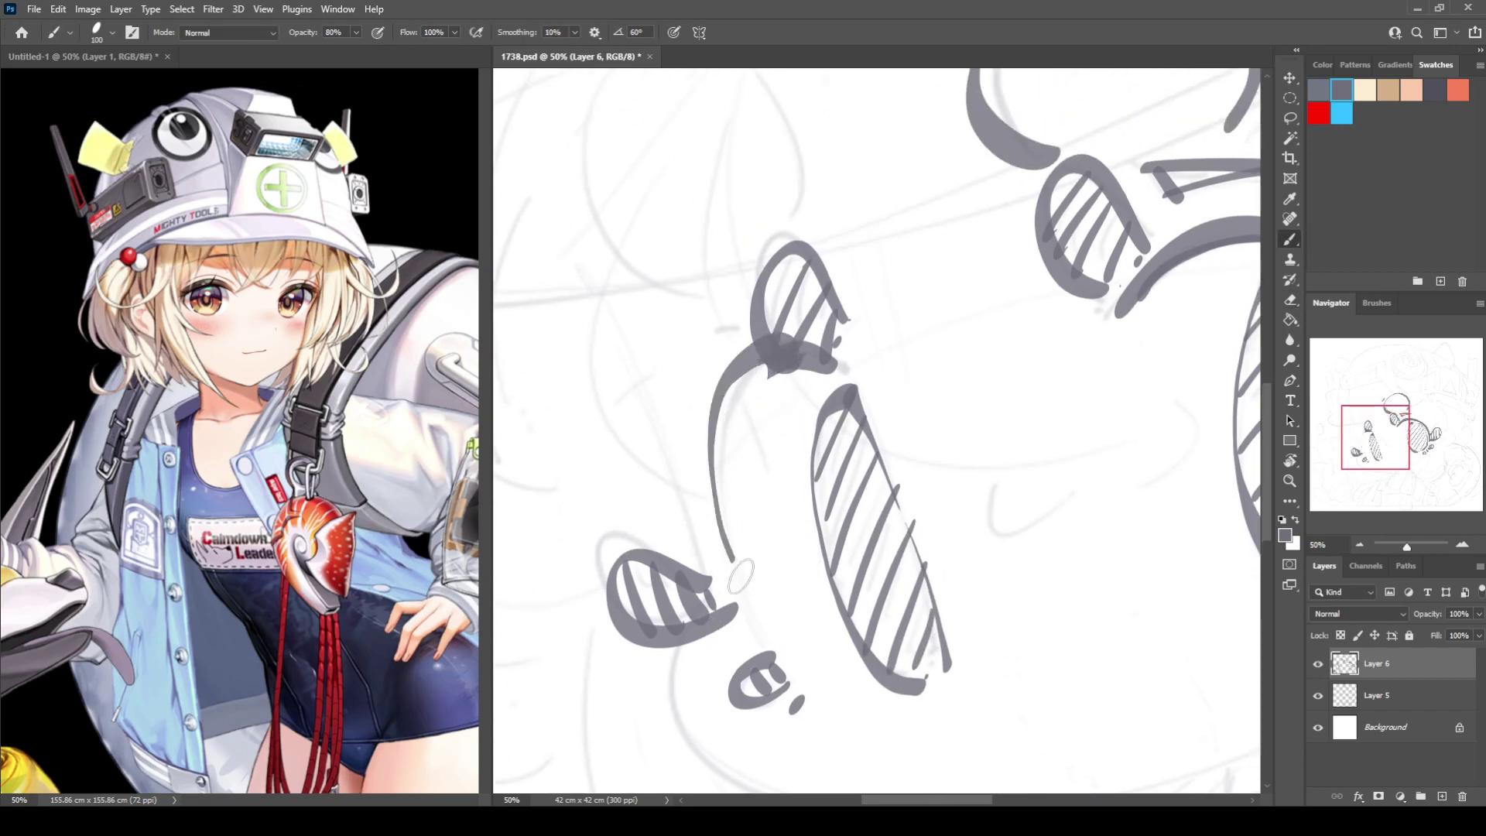
key("ctrl+z")
mouse_move(782, 338)
left_mouse_down()
mouse_move(700, 534)
mouse_move(732, 587)
left_mouse_up()
key("ctrl+z")
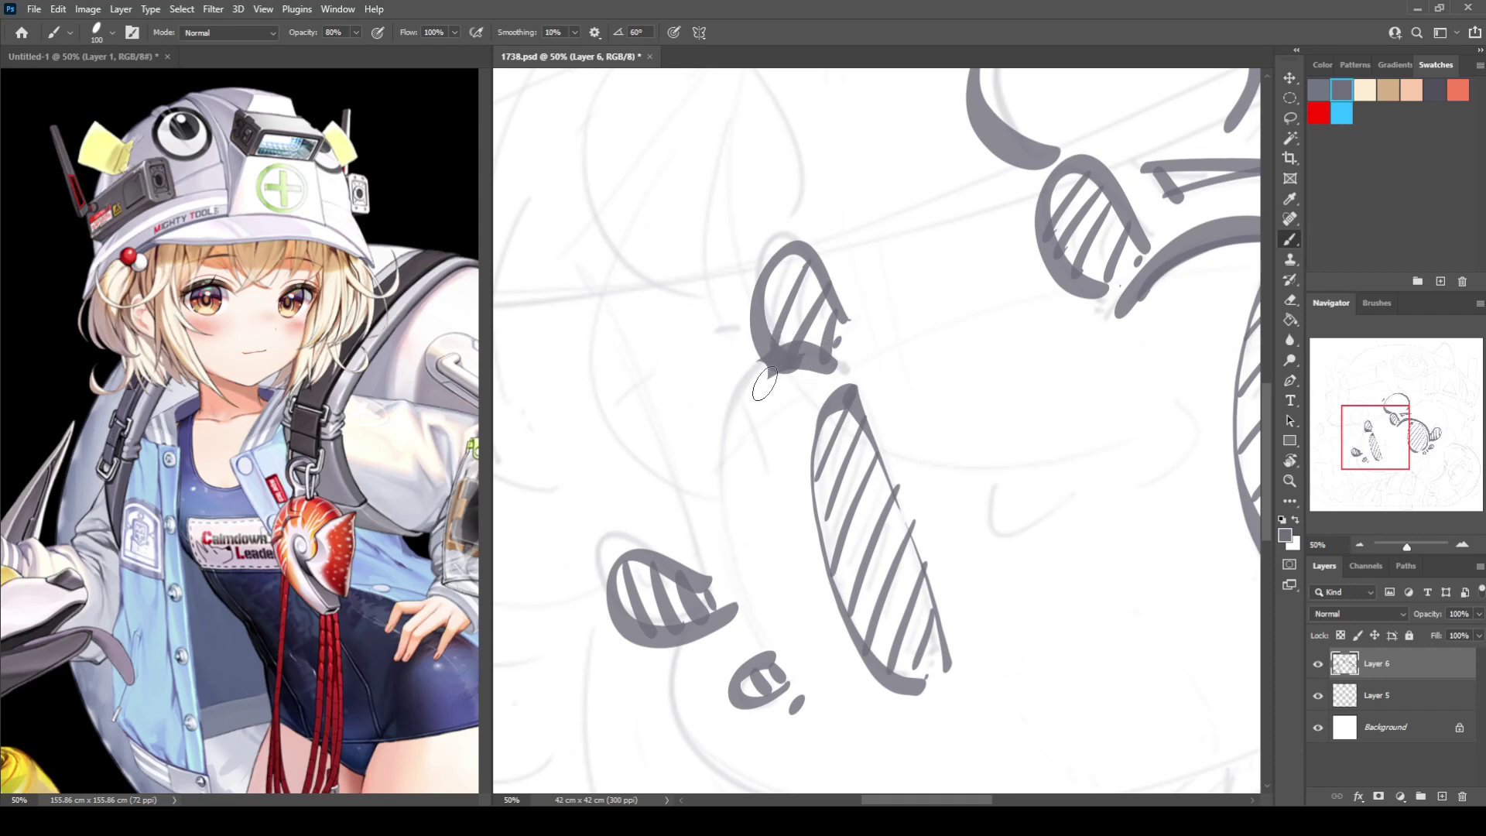
left_click_drag(820, 358, 740, 590)
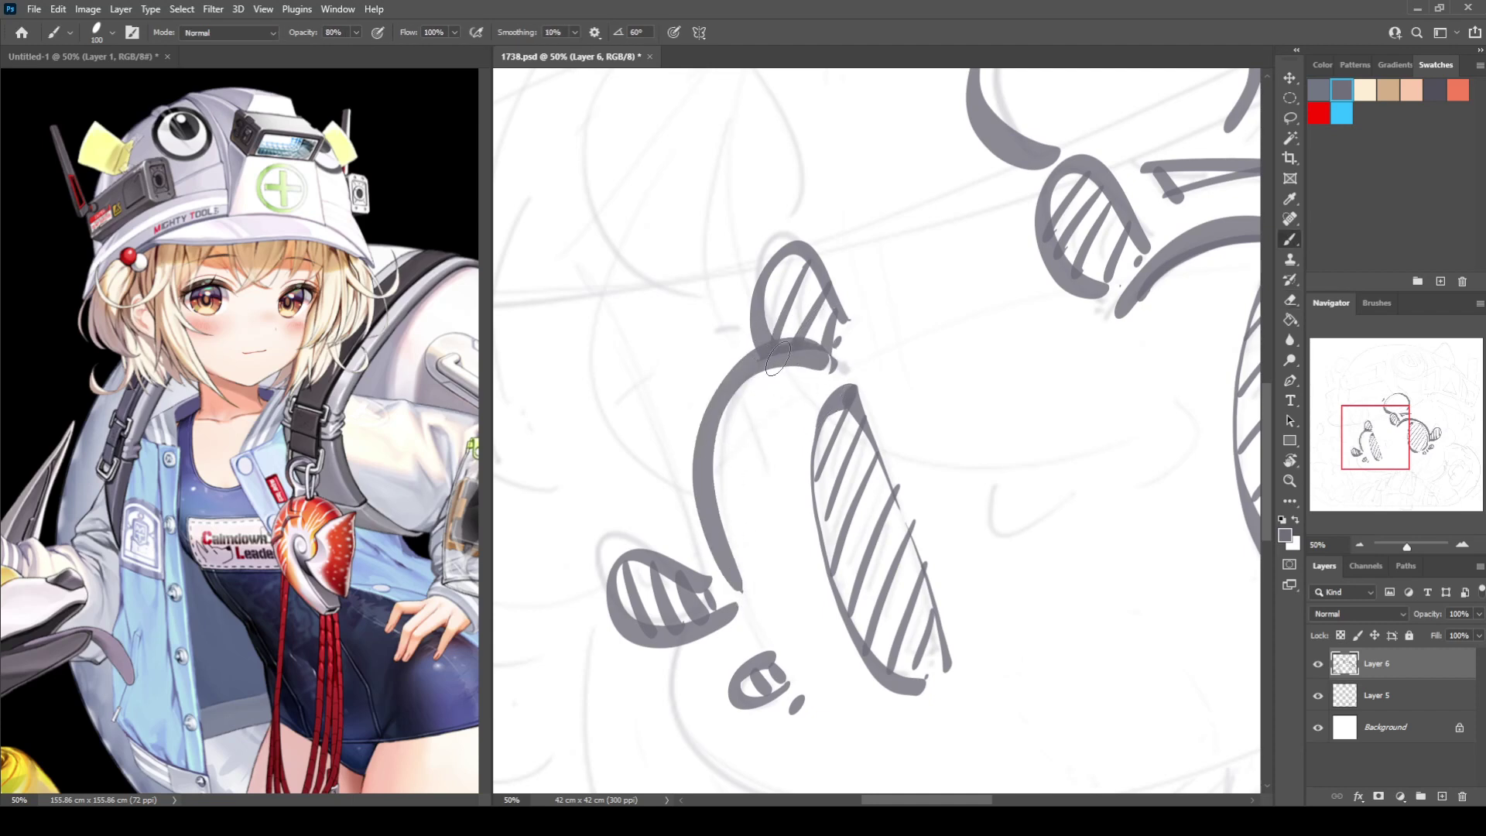
mouse_move(774, 347)
left_mouse_down()
mouse_move(706, 526)
mouse_move(751, 611)
left_mouse_up()
Draw the round brow outline above the smaller eye, with short marks below and above it.
left_click_drag(720, 334, 735, 332)
left_click_drag(687, 338, 704, 519)
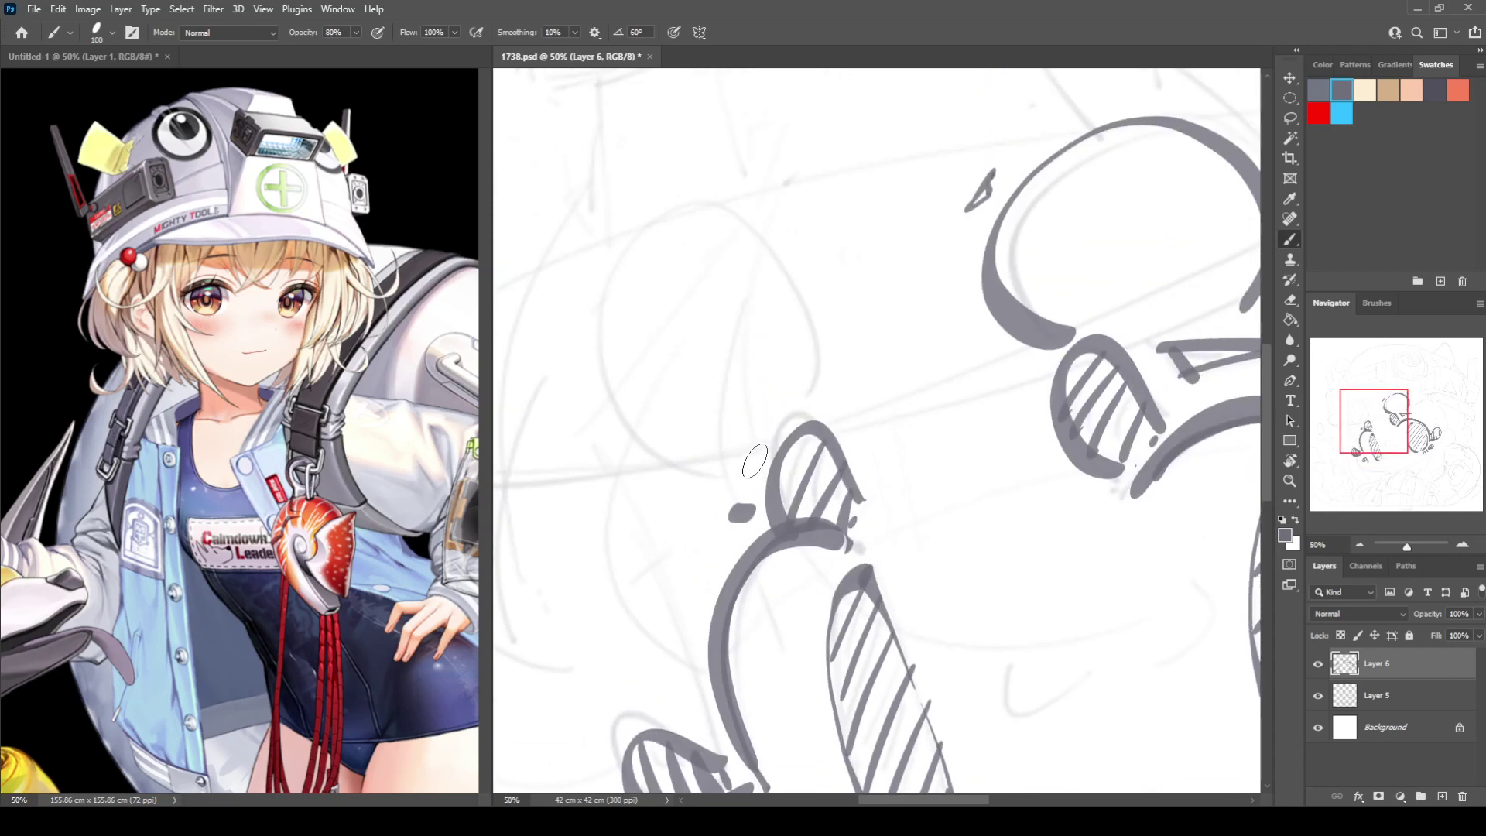
mouse_move(764, 454)
left_mouse_down()
mouse_move(631, 421)
mouse_move(762, 255)
mouse_move(797, 398)
left_mouse_up()
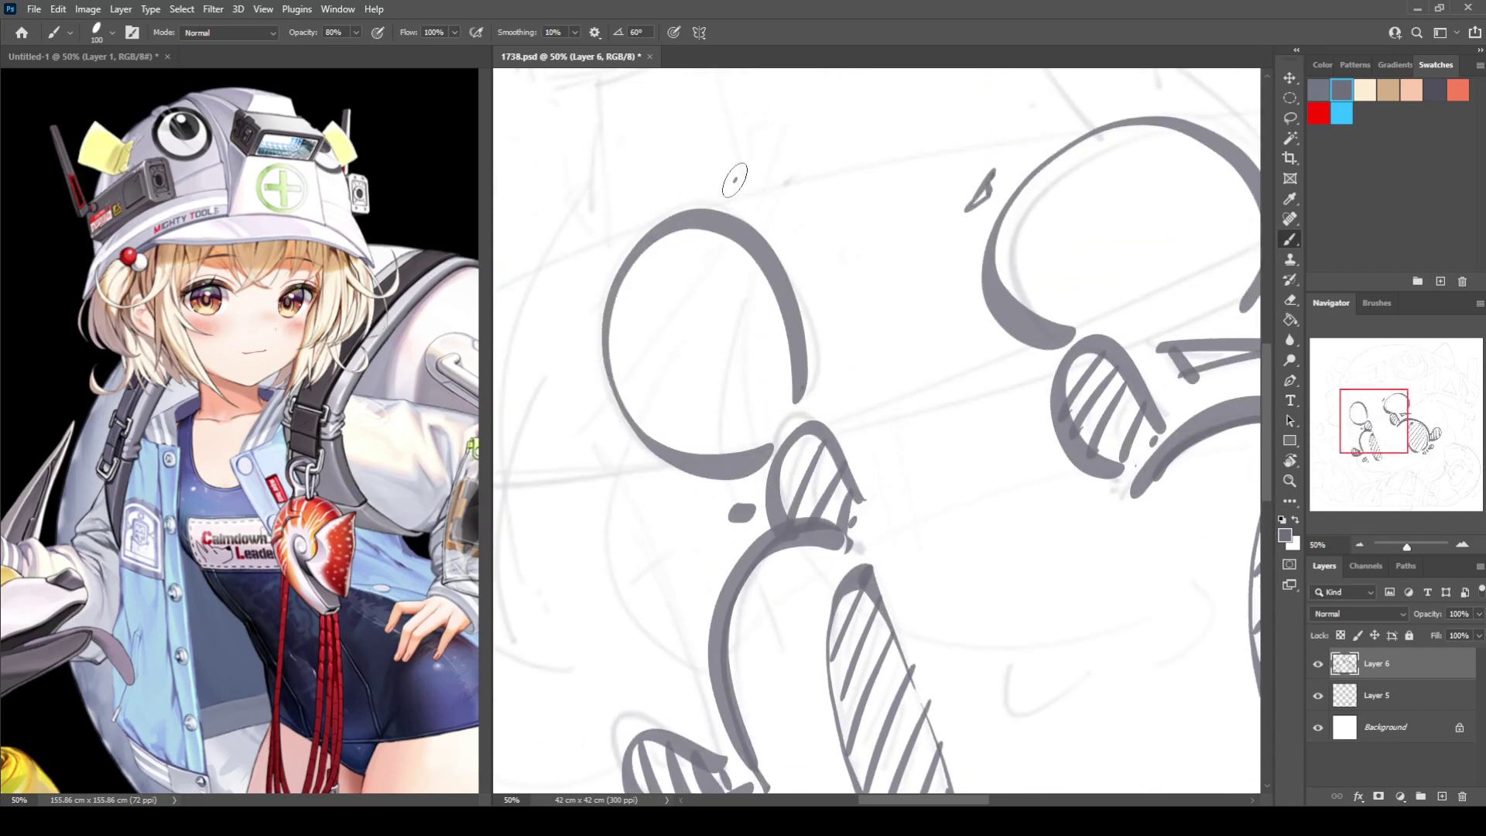
left_click_drag(757, 189, 737, 184)
Draw the thin slanted line down the side of the face to the smaller eye's outer lash shape and check the mirrored view.
scroll(739, 186, "down", 7)
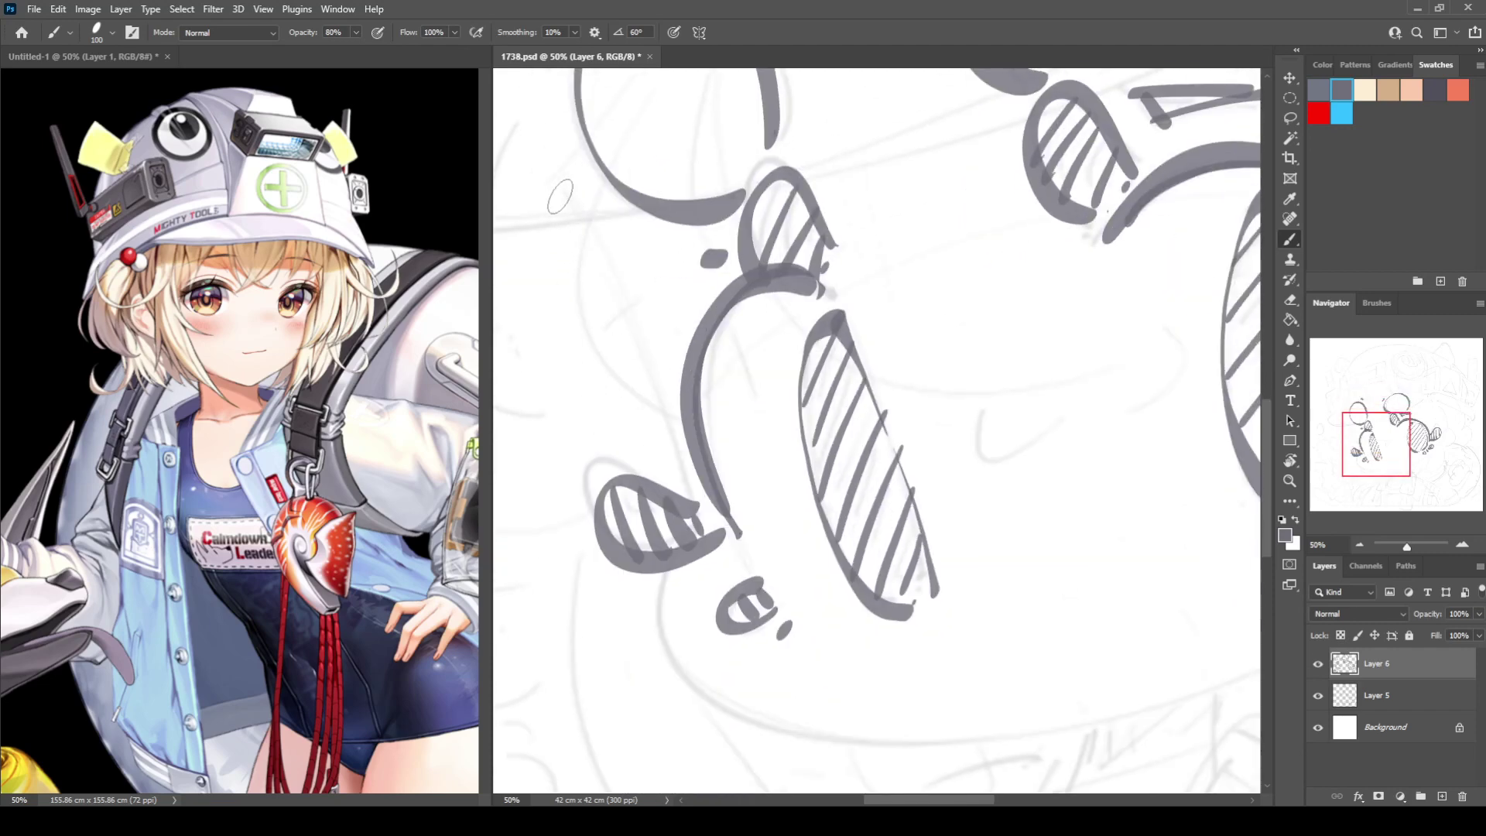
left_click_drag(551, 189, 706, 507)
scroll(588, 417, "down", 2)
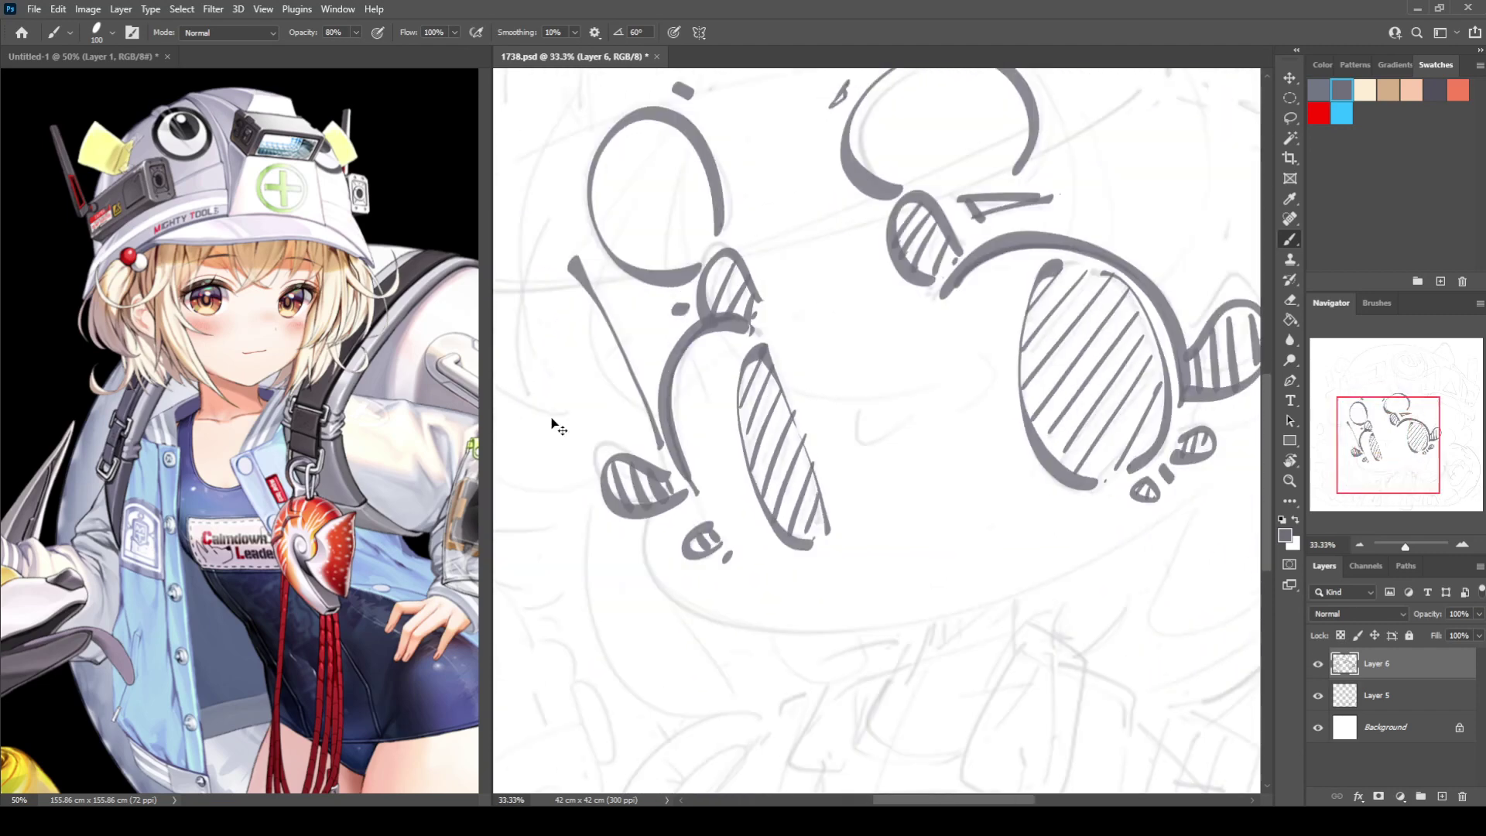
key("ctrl+shift+h")
key("ctrl+shift+h")
Trace the jawline as one long smooth curve from below the smaller eye to beyond the larger eye, redoing the stroke until it flows.
left_click_drag(739, 523, 671, 504)
mouse_move(582, 503)
left_mouse_down()
mouse_move(754, 615)
mouse_move(1149, 433)
left_mouse_up()
key("ctrl+z")
mouse_move(585, 501)
left_mouse_down()
mouse_move(723, 606)
mouse_move(1137, 449)
left_mouse_up()
key("ctrl+z")
mouse_move(584, 497)
left_mouse_down()
mouse_move(595, 557)
mouse_move(994, 535)
mouse_move(1168, 420)
left_mouse_up()
key("ctrl+z")
mouse_move(582, 481)
left_mouse_down()
mouse_move(633, 581)
mouse_move(1114, 475)
mouse_move(1153, 441)
left_mouse_up()
key("ctrl+z")
mouse_move(585, 473)
left_mouse_down()
mouse_move(691, 611)
mouse_move(1157, 418)
left_mouse_up()
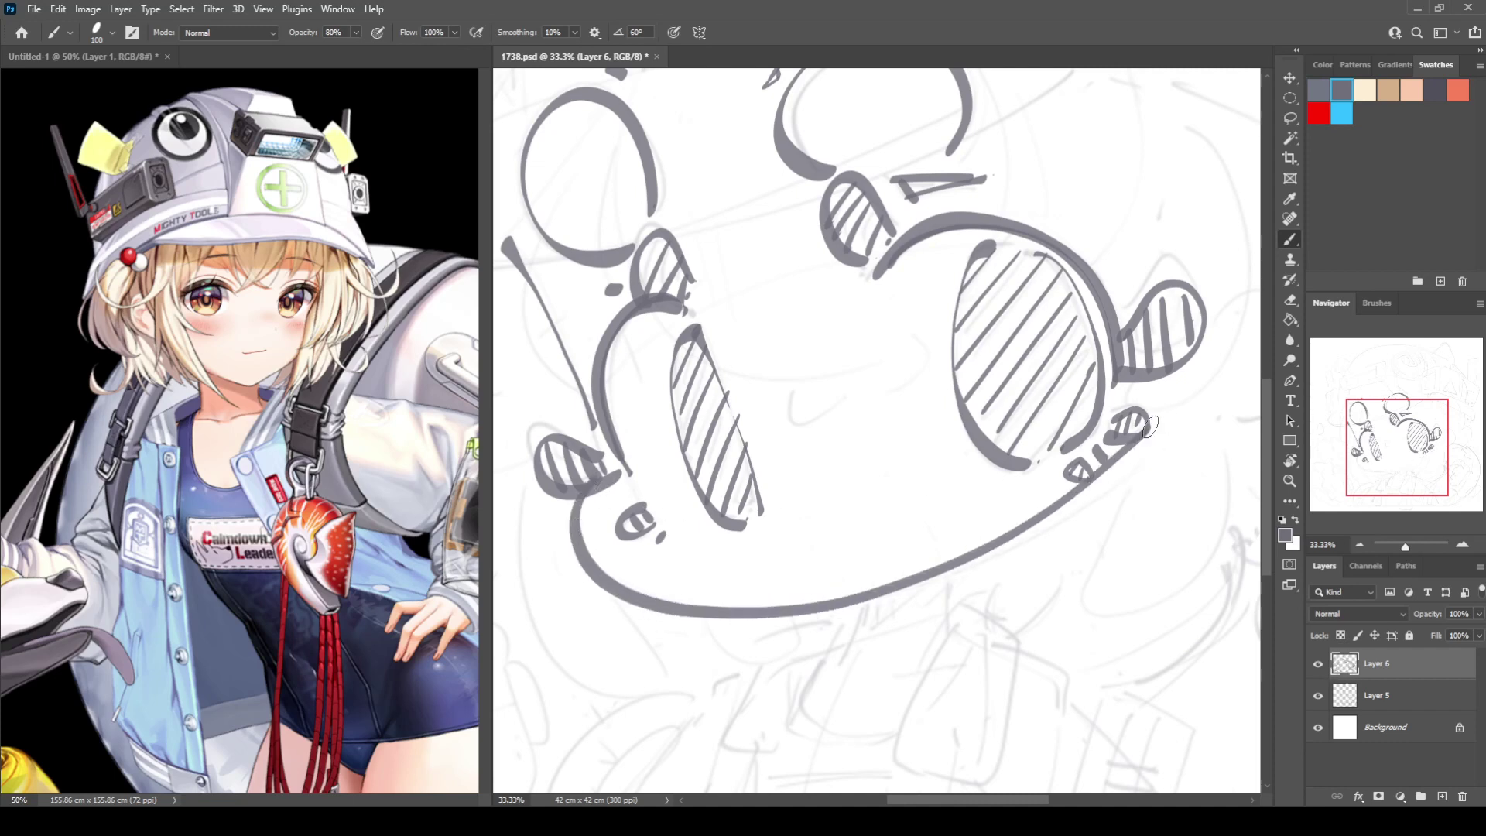
key("ctrl+z")
mouse_move(585, 493)
left_mouse_down()
mouse_move(882, 604)
mouse_move(1168, 429)
left_mouse_up()
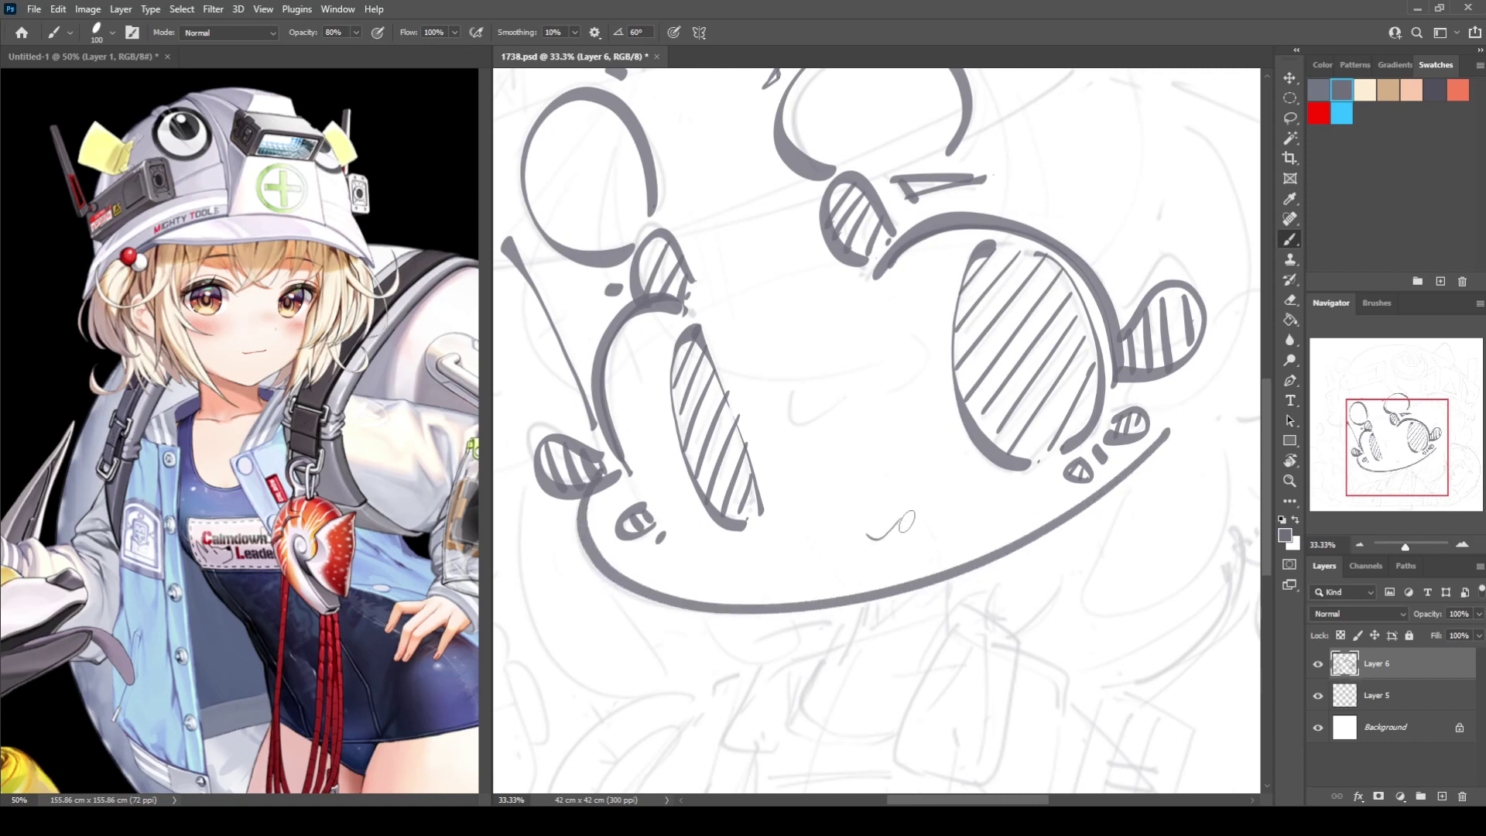
Try to draw a mouth with thin curved strokes just above the chin line, checking it in the mirrored view.
key("e")
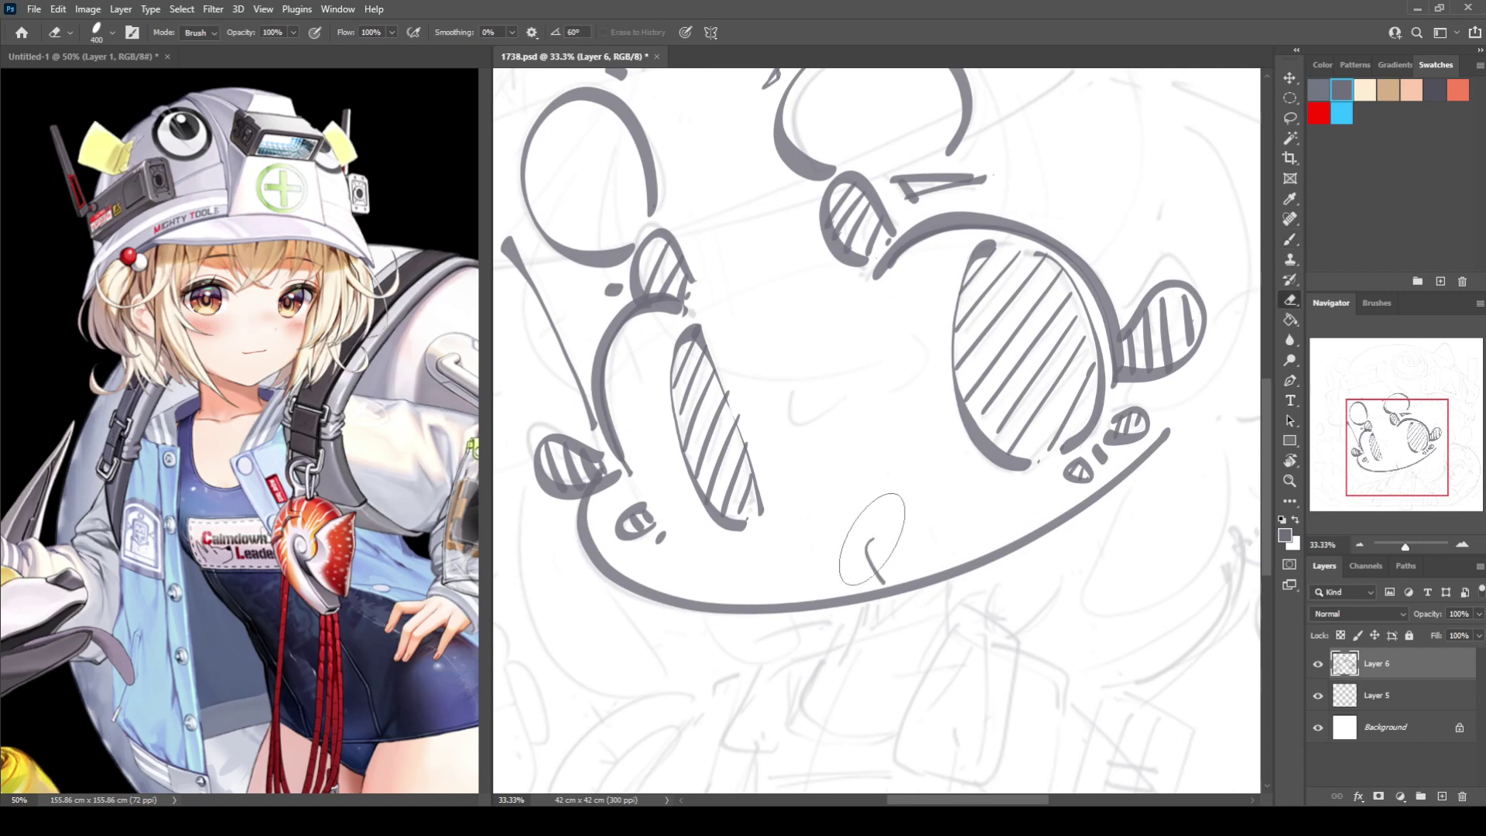
key("b")
mouse_move(847, 526)
left_mouse_down()
mouse_move(918, 509)
mouse_move(953, 559)
left_mouse_up()
key("e")
key("b")
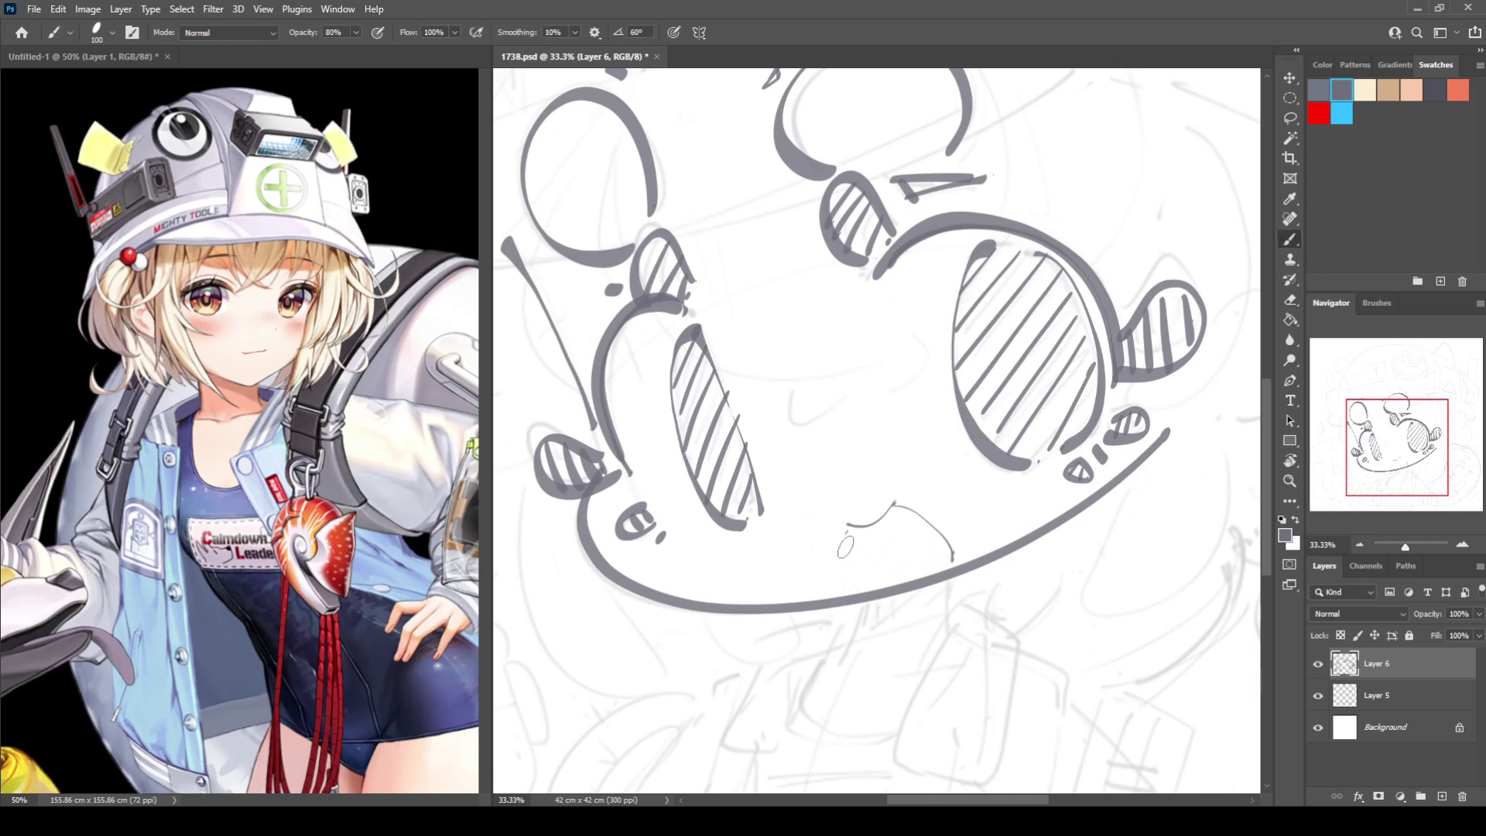
left_click_drag(845, 534, 878, 586)
key("ctrl+shift+h")
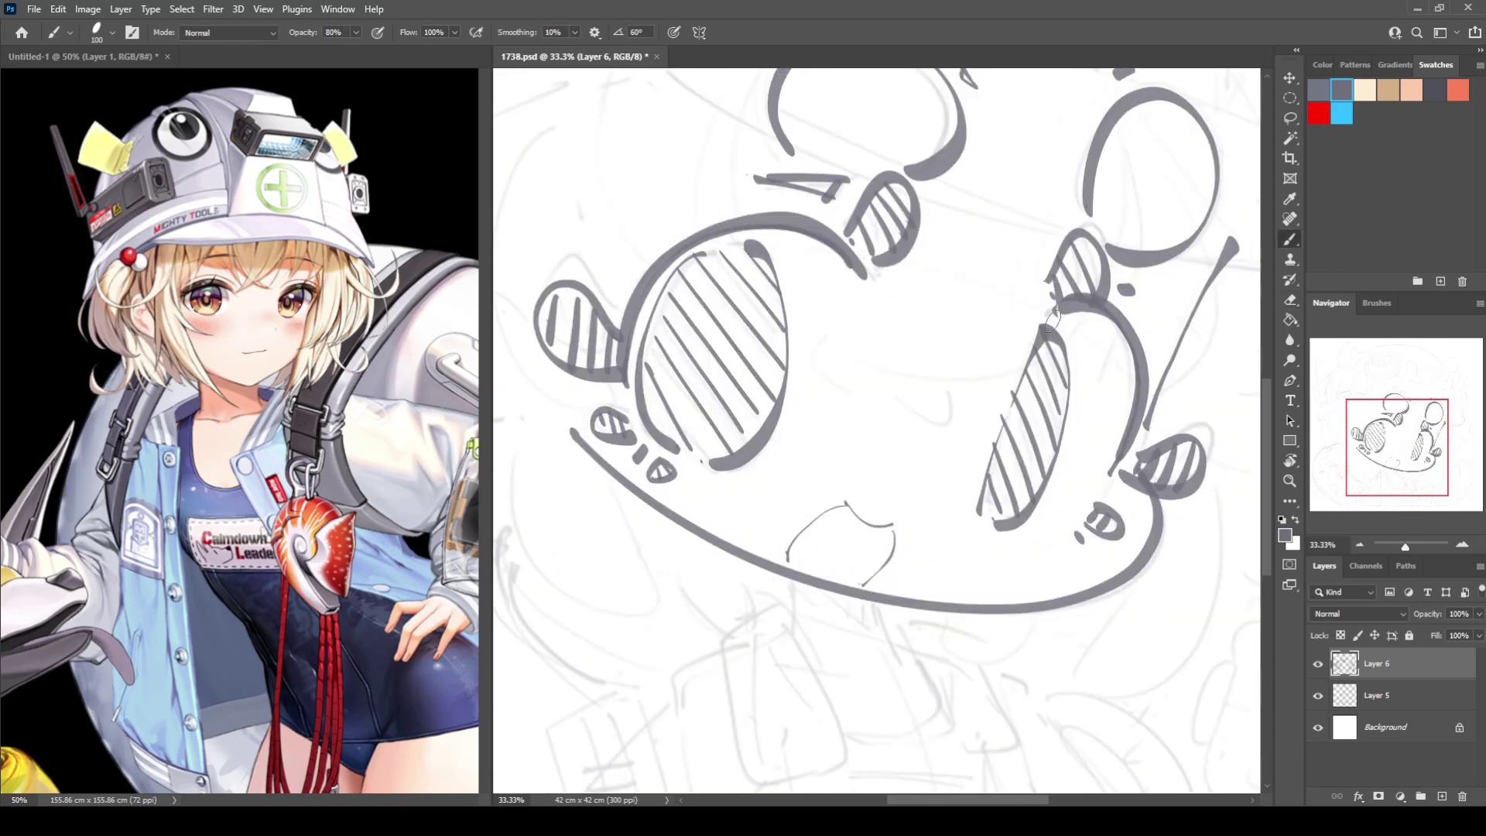
key("h")
key("e")
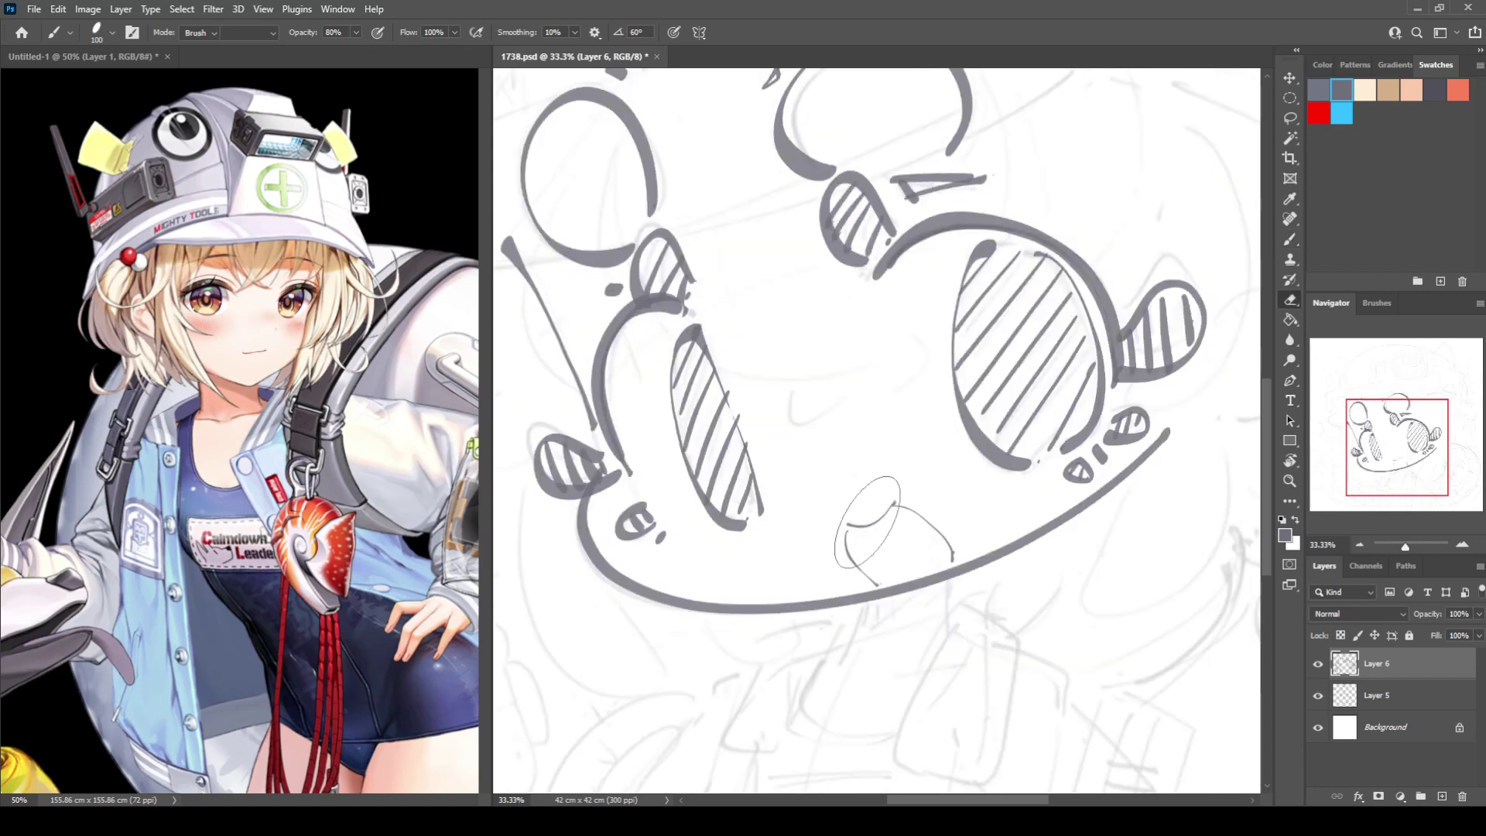
key("b")
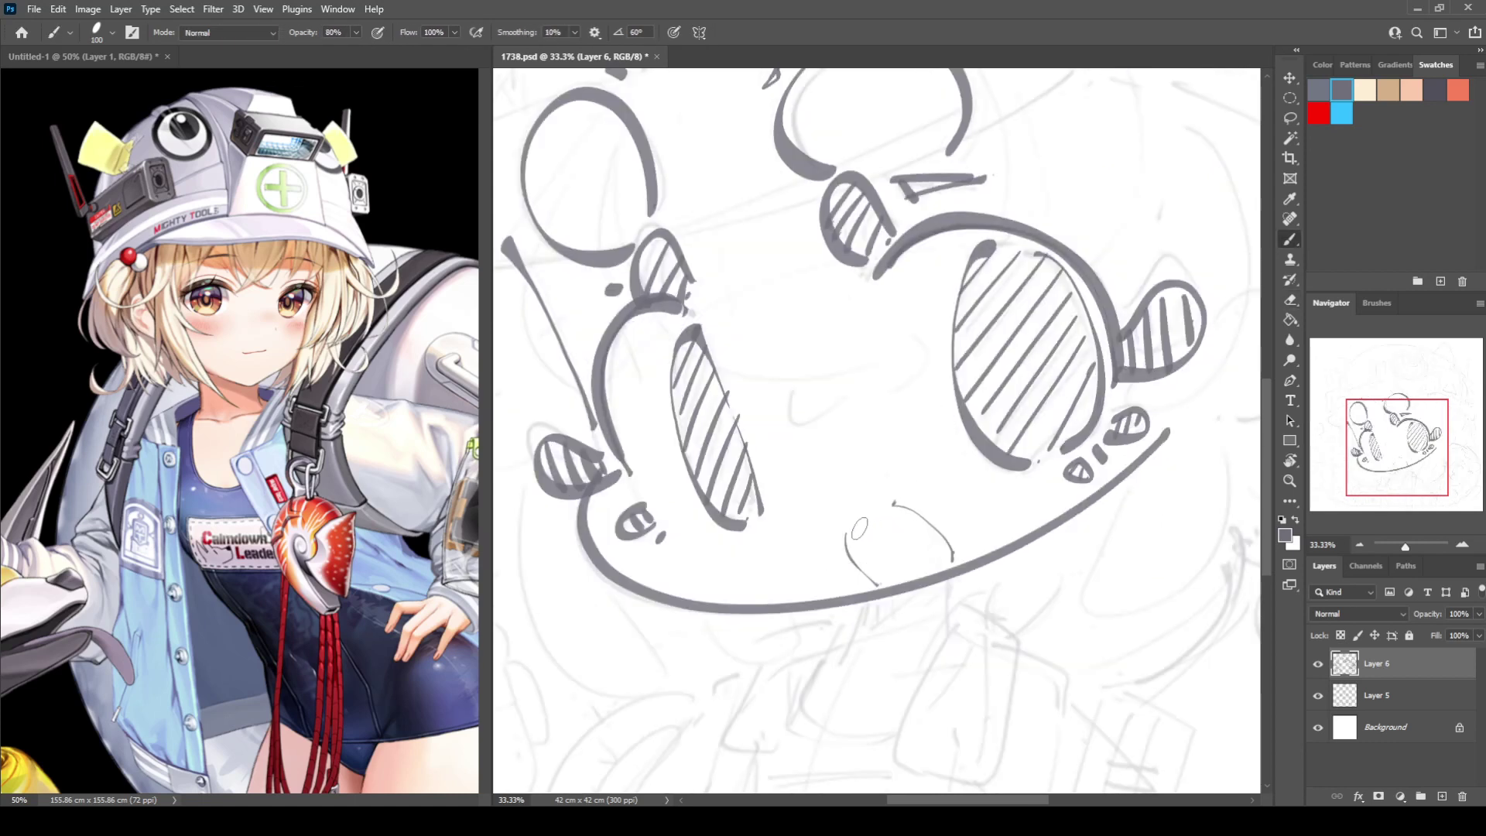
left_click_drag(857, 527, 911, 527)
key("ctrl+z")
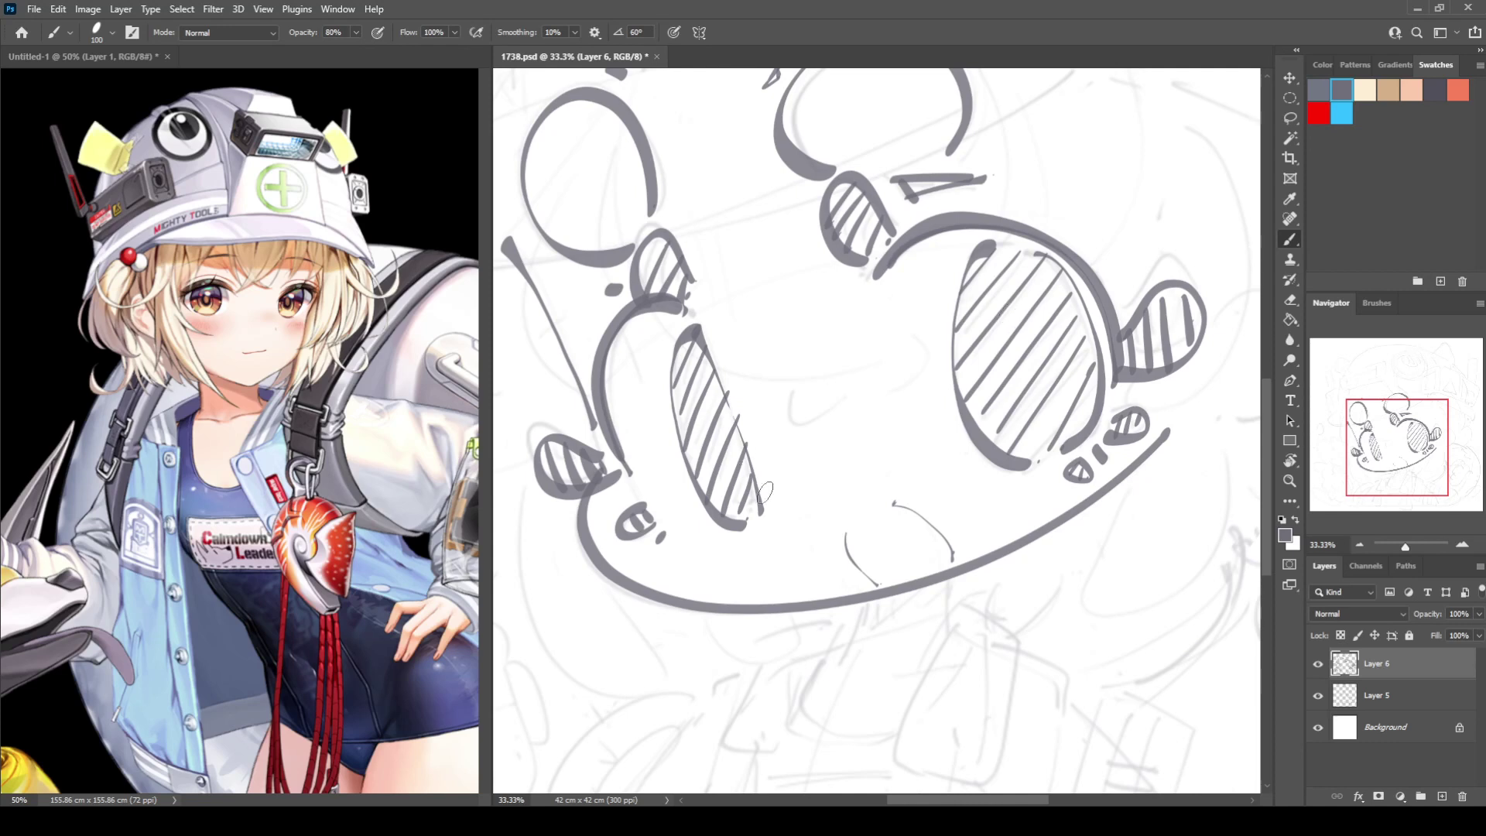
Remove the trial mouth strokes above the chin line and check the whole face on the canvas.
key("e")
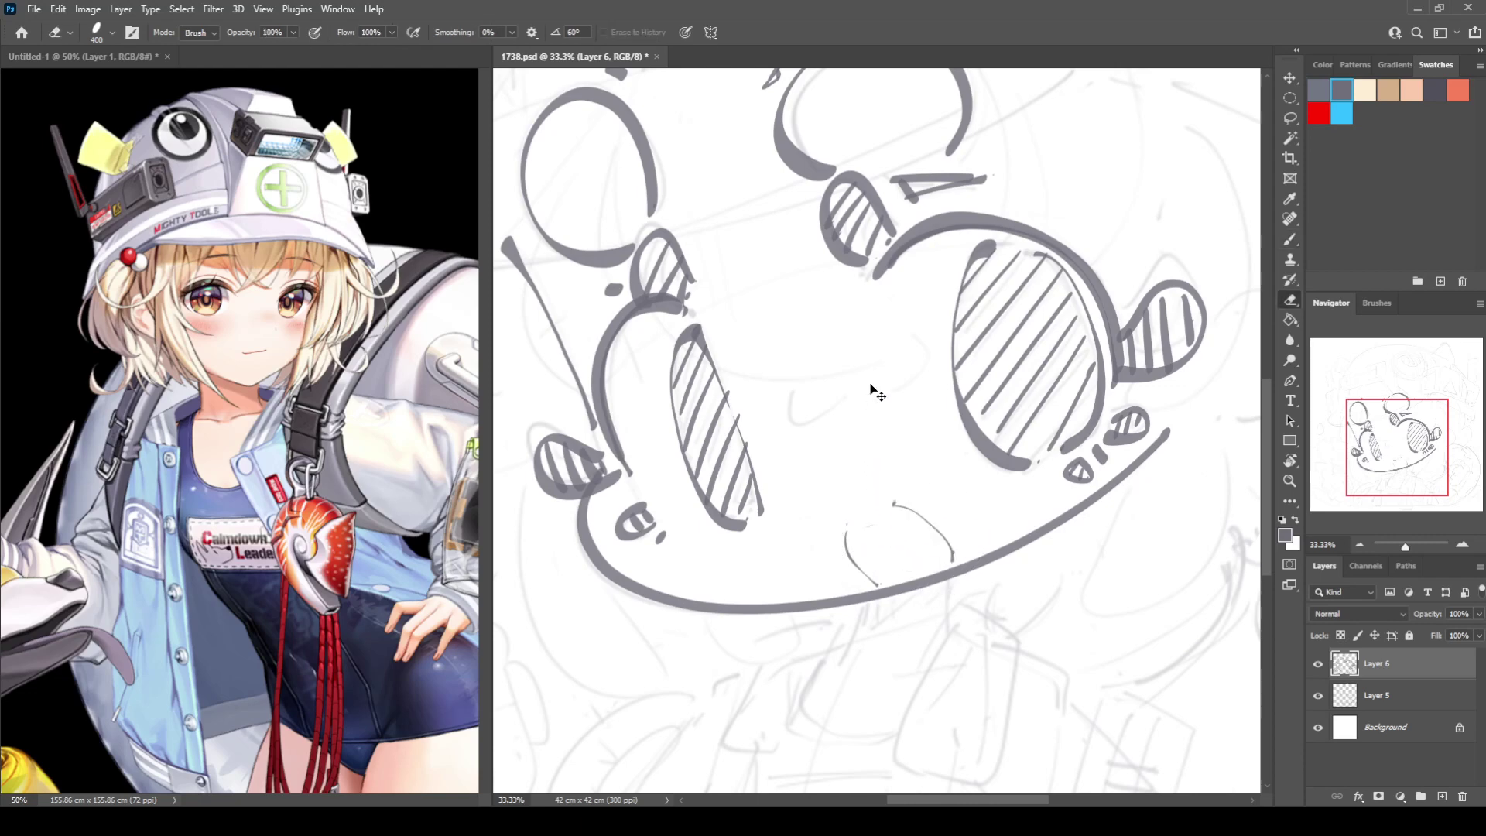
key("ctrl+z")
key("ctrl+minus")
key("ctrl+minus")
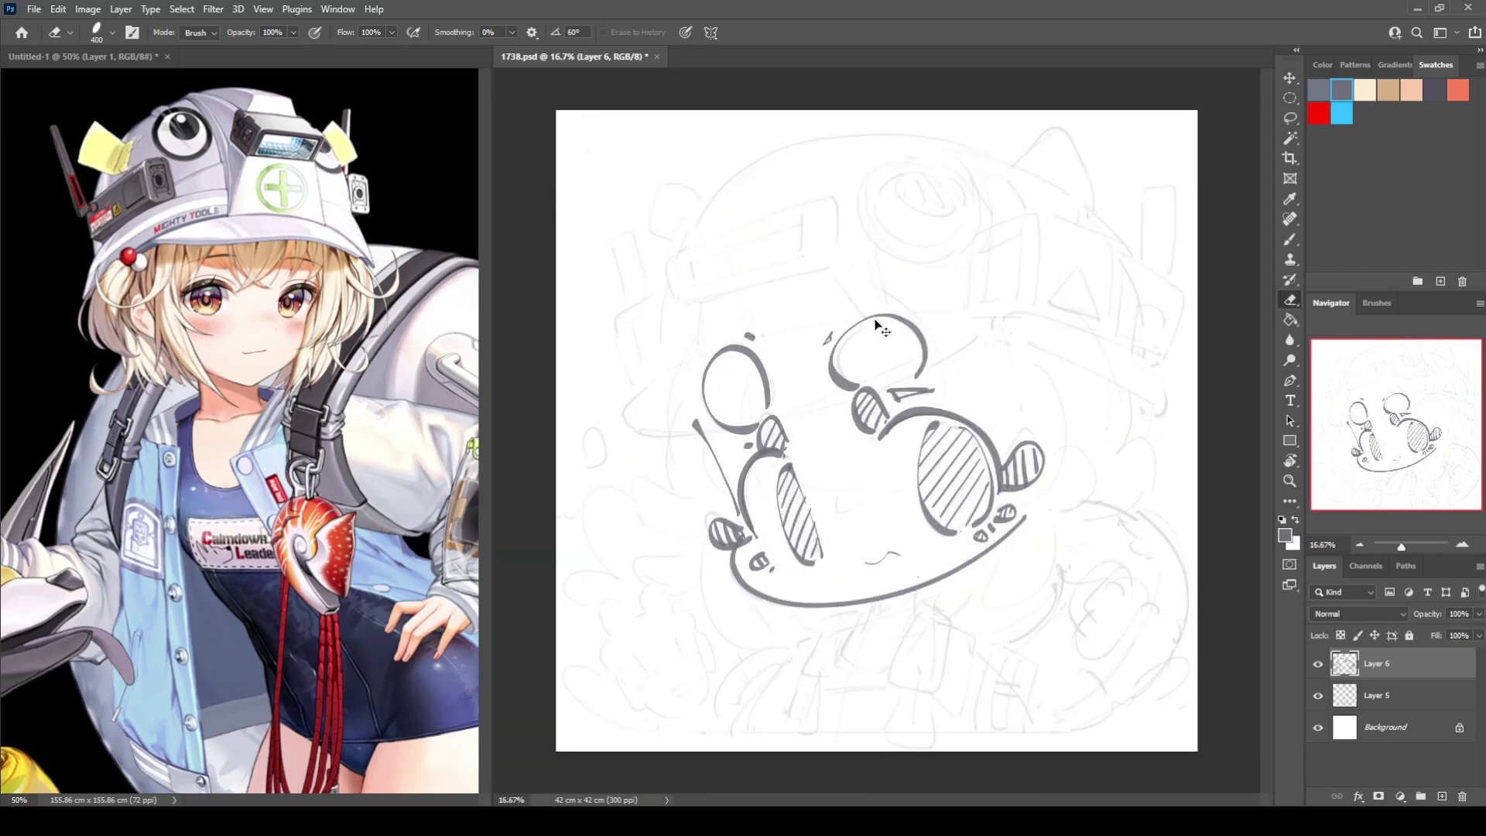
key("ctrl+plus")
key("ctrl+plus")
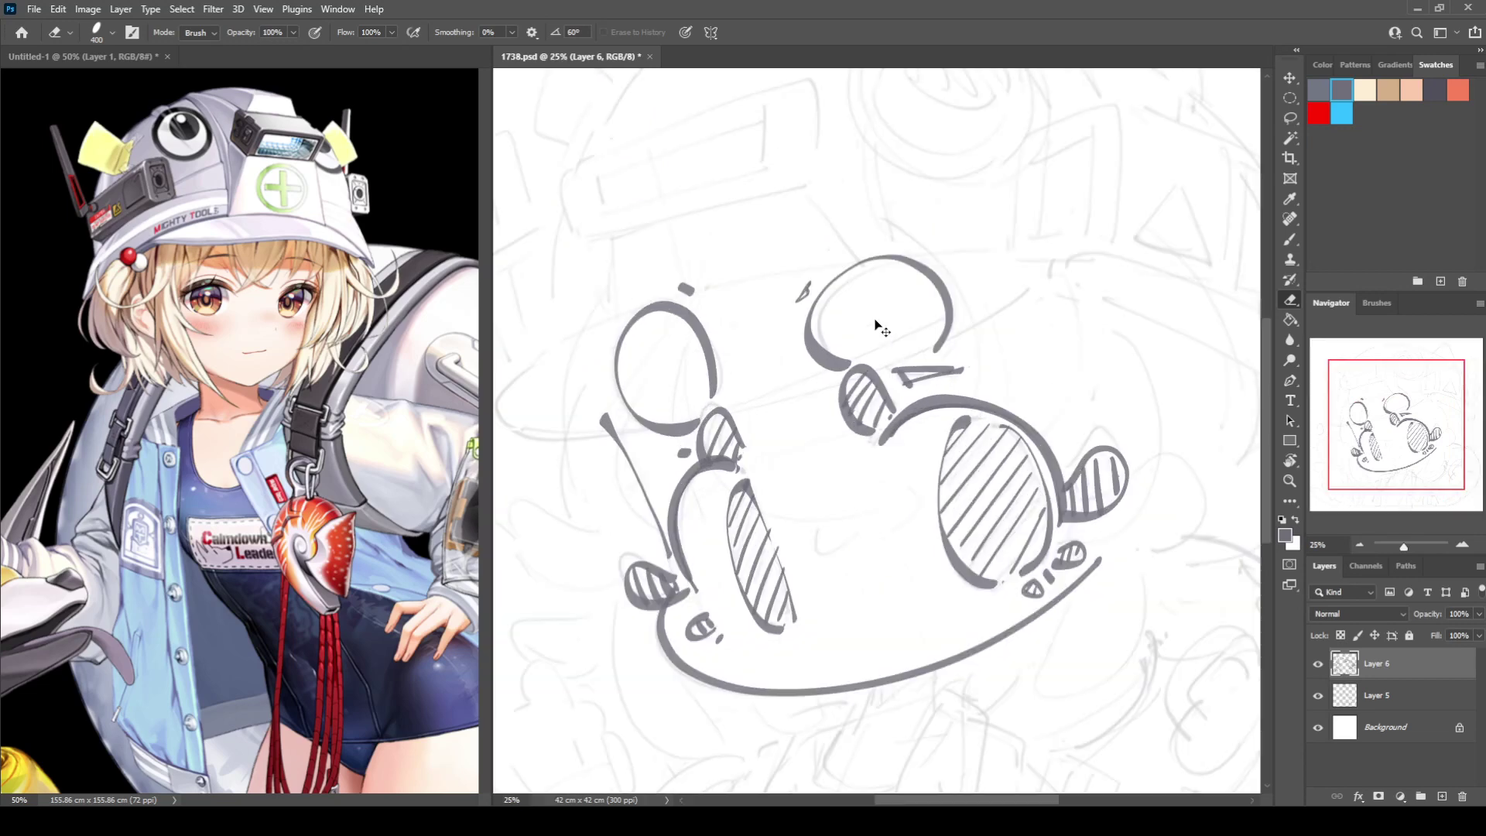
Draw two long curved bang contours sweeping down from the brow outlines toward the middle of the face, redoing the longer one.
key("b")
mouse_move(639, 320)
left_mouse_down()
mouse_move(619, 472)
mouse_move(731, 551)
mouse_move(789, 555)
mouse_move(902, 500)
mouse_move(931, 393)
left_mouse_up()
key("ctrl+z")
mouse_move(904, 167)
left_mouse_down()
mouse_move(943, 187)
mouse_move(1003, 313)
mouse_move(886, 529)
mouse_move(774, 607)
left_mouse_up()
key("ctrl+z")
mouse_move(898, 157)
left_mouse_down()
mouse_move(1008, 279)
mouse_move(961, 494)
mouse_move(789, 619)
left_mouse_up()
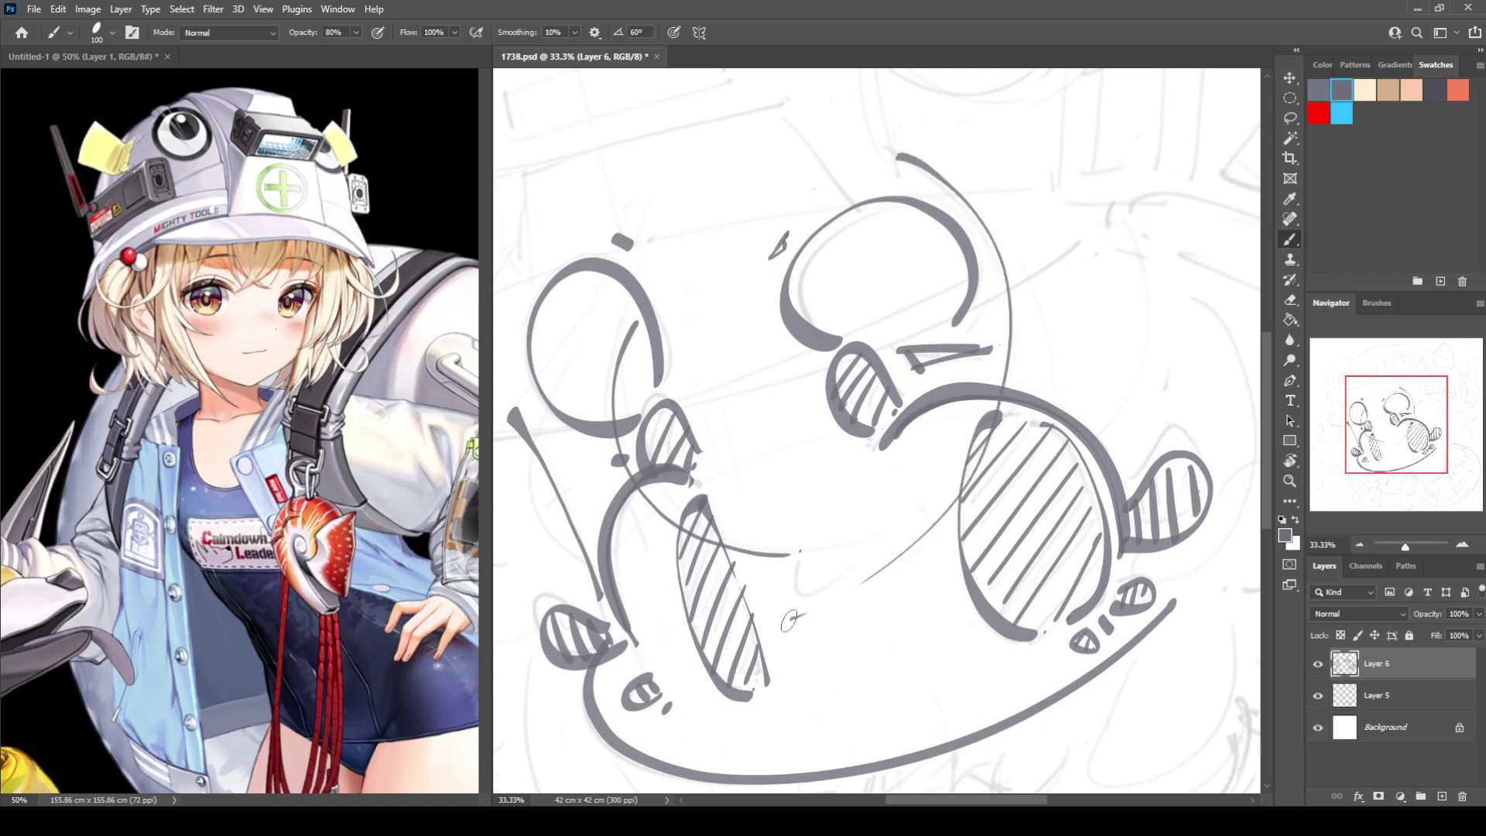
key("ctrl+z")
mouse_move(899, 143)
left_mouse_down()
mouse_move(1004, 283)
mouse_move(912, 534)
mouse_move(781, 615)
left_mouse_up()
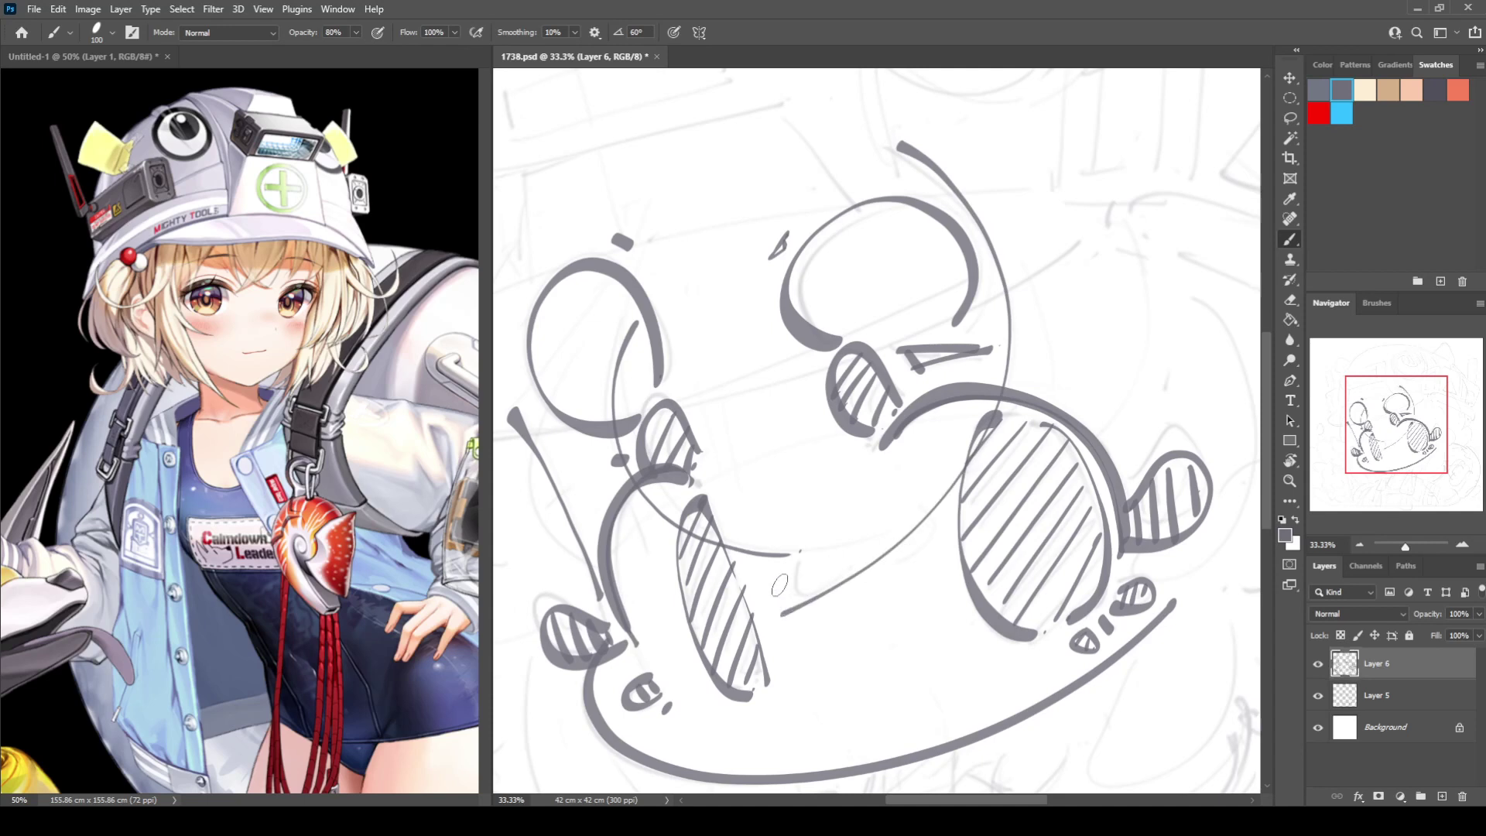
key("ctrl+z")
mouse_move(891, 153)
left_mouse_down()
mouse_move(1009, 262)
mouse_move(938, 508)
mouse_move(782, 594)
left_mouse_up()
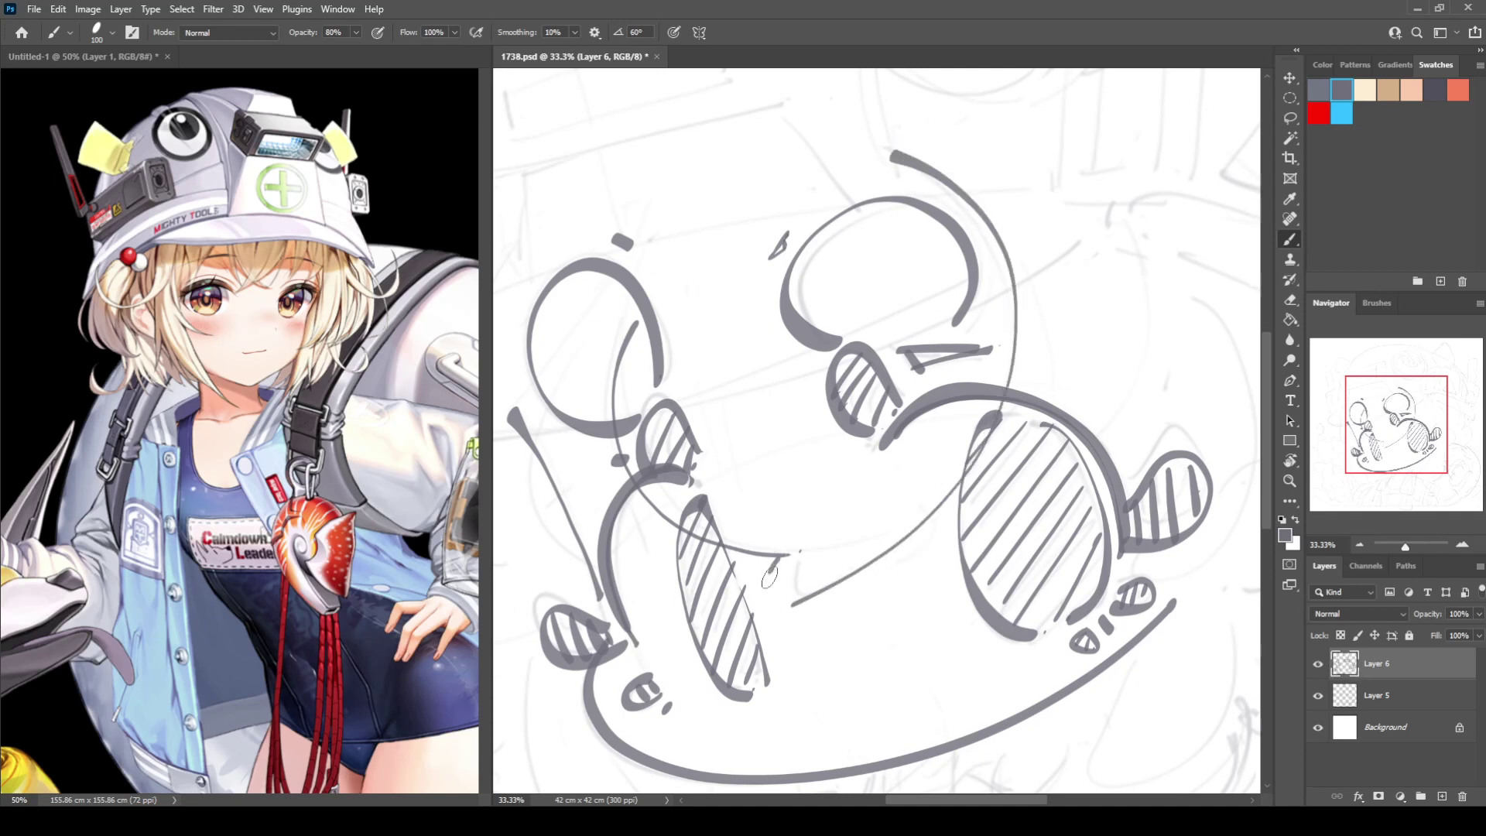
Clean up the lower ends of the bang contours, join them with a small wavy tip, and check the mirrored view.
key("e")
mouse_move(789, 607)
left_mouse_down()
mouse_move(834, 583)
mouse_move(814, 598)
mouse_move(772, 571)
mouse_move(803, 600)
mouse_move(782, 561)
mouse_move(785, 600)
mouse_move(823, 590)
left_mouse_up()
key("b")
key("e")
key("b")
mouse_move(893, 547)
left_mouse_down()
mouse_move(860, 569)
mouse_move(913, 556)
mouse_move(898, 542)
left_mouse_up()
key("h")
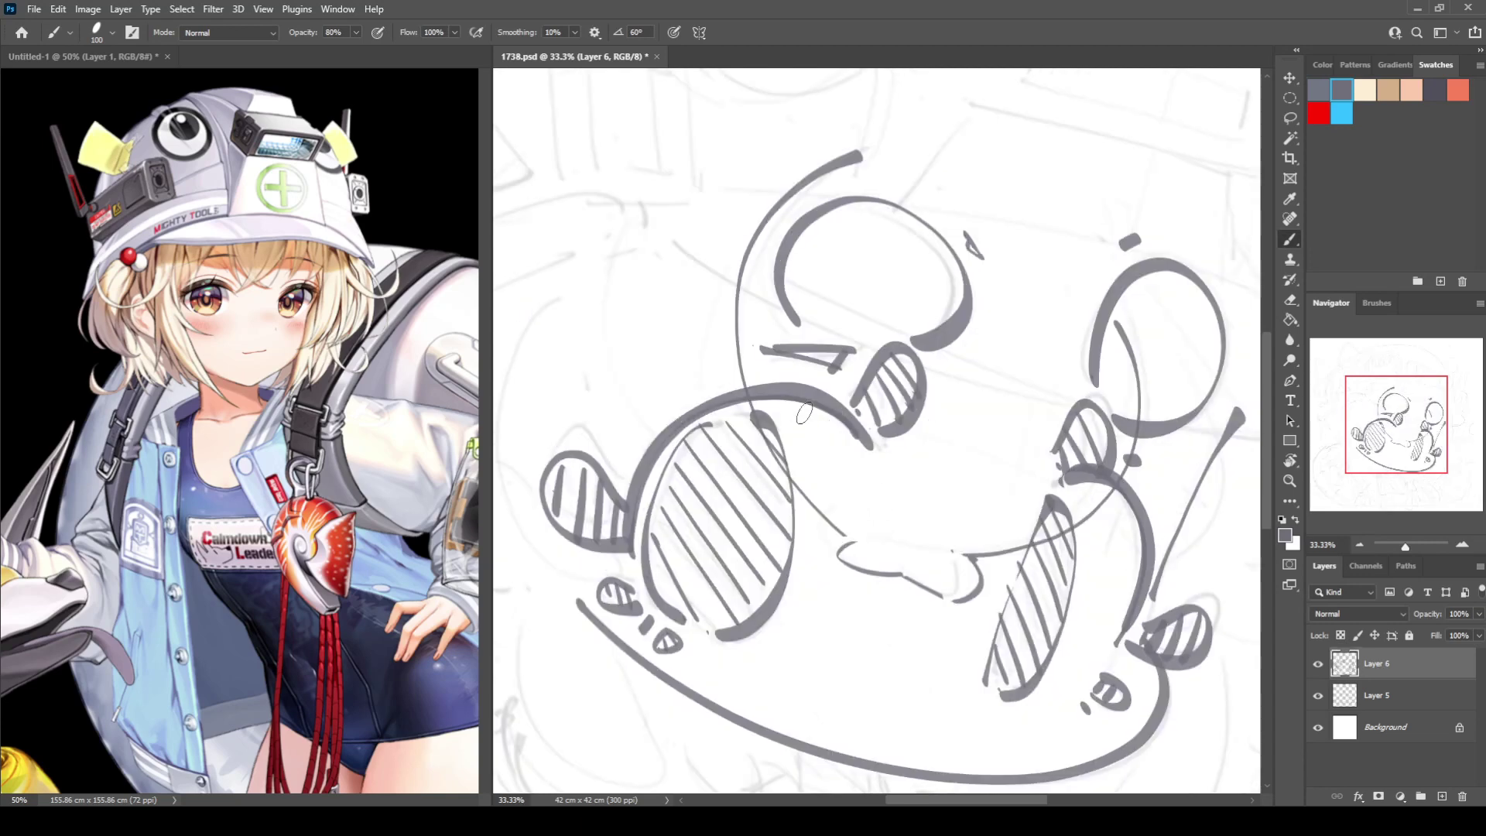
key("h")
Draw the next curved hair strands beside the bang, running down over the larger eye and toward its outer lash shape.
mouse_move(1096, 335)
left_mouse_down()
mouse_move(874, 370)
mouse_move(952, 344)
mouse_move(940, 309)
left_mouse_up()
left_click_drag(933, 432, 930, 495)
scroll(949, 365, "down", 5)
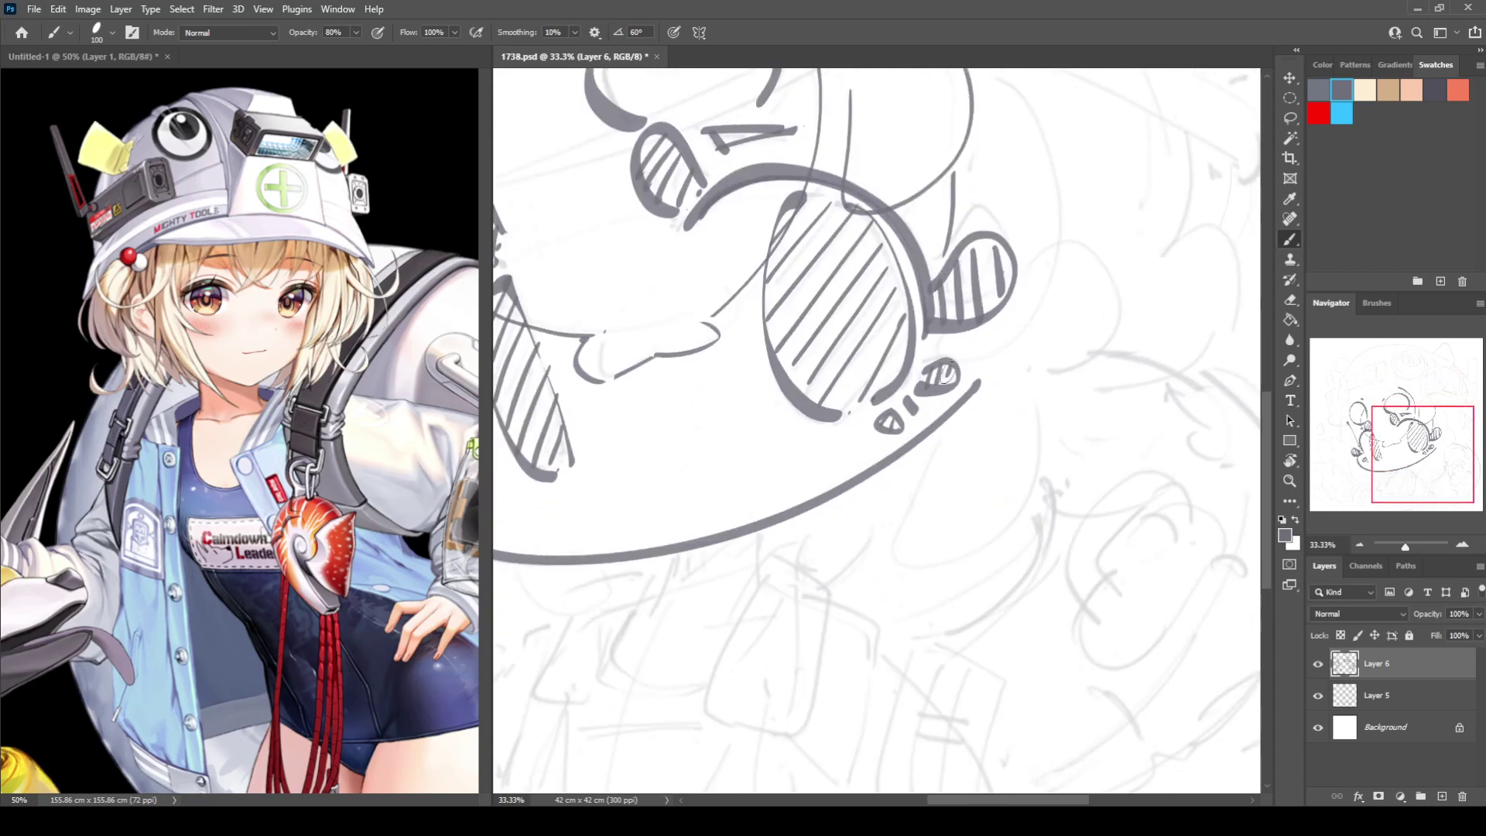
Redraw the short strand above the outer lash shape and outline the rounded side lock hanging below the chin line beside the larger eye.
key("ctrl+z")
left_click_drag(943, 183, 949, 242)
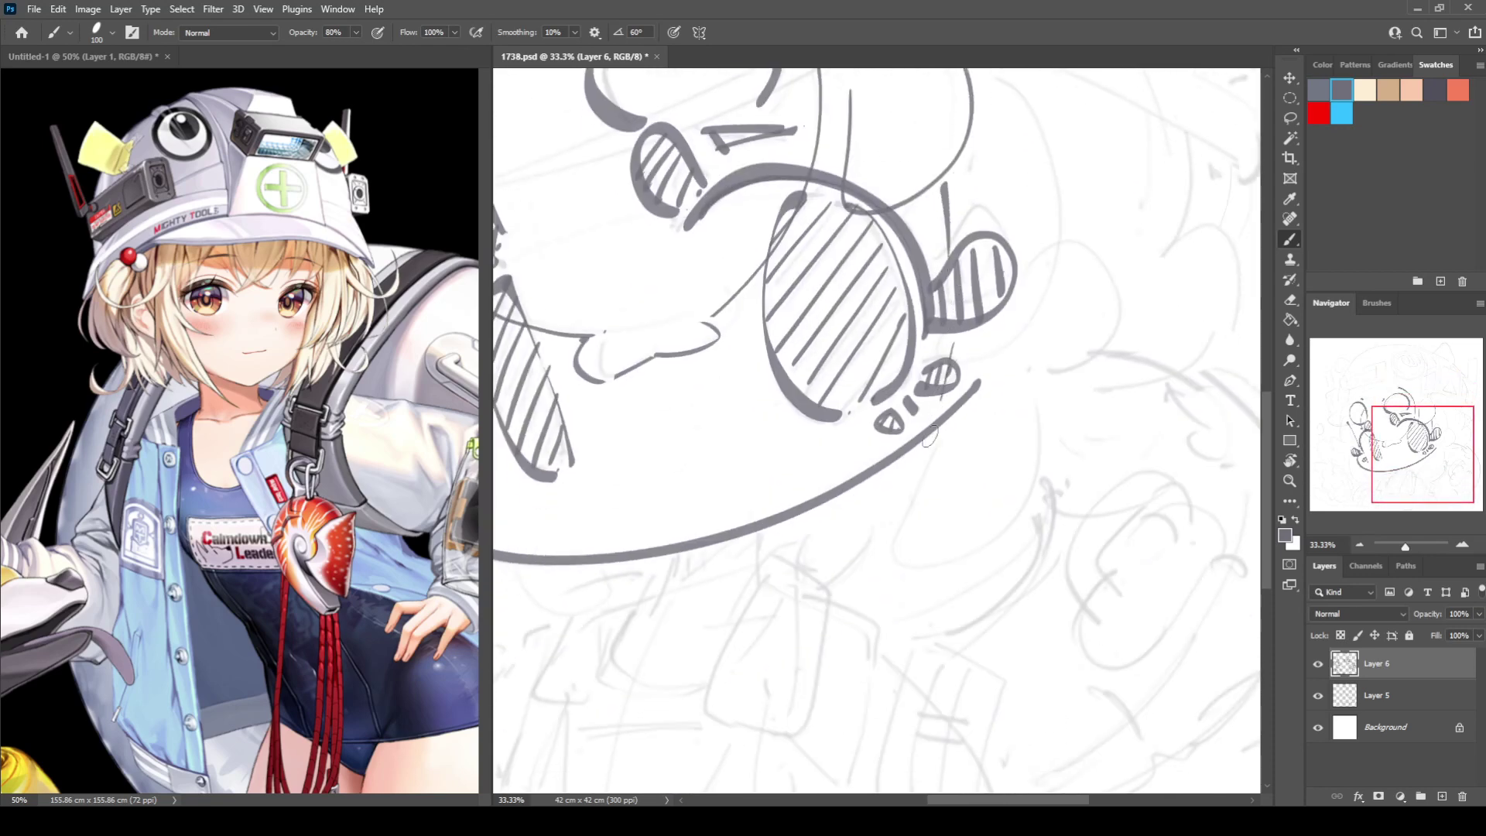
mouse_move(929, 435)
left_mouse_down()
mouse_move(1050, 427)
mouse_move(1023, 301)
left_mouse_up()
scroll(1025, 309, "up", 2)
mouse_move(1032, 188)
left_mouse_down()
mouse_move(1062, 326)
mouse_move(1034, 390)
mouse_move(1058, 334)
mouse_move(1082, 445)
mouse_move(1012, 446)
left_mouse_up()
key("ctrl+z")
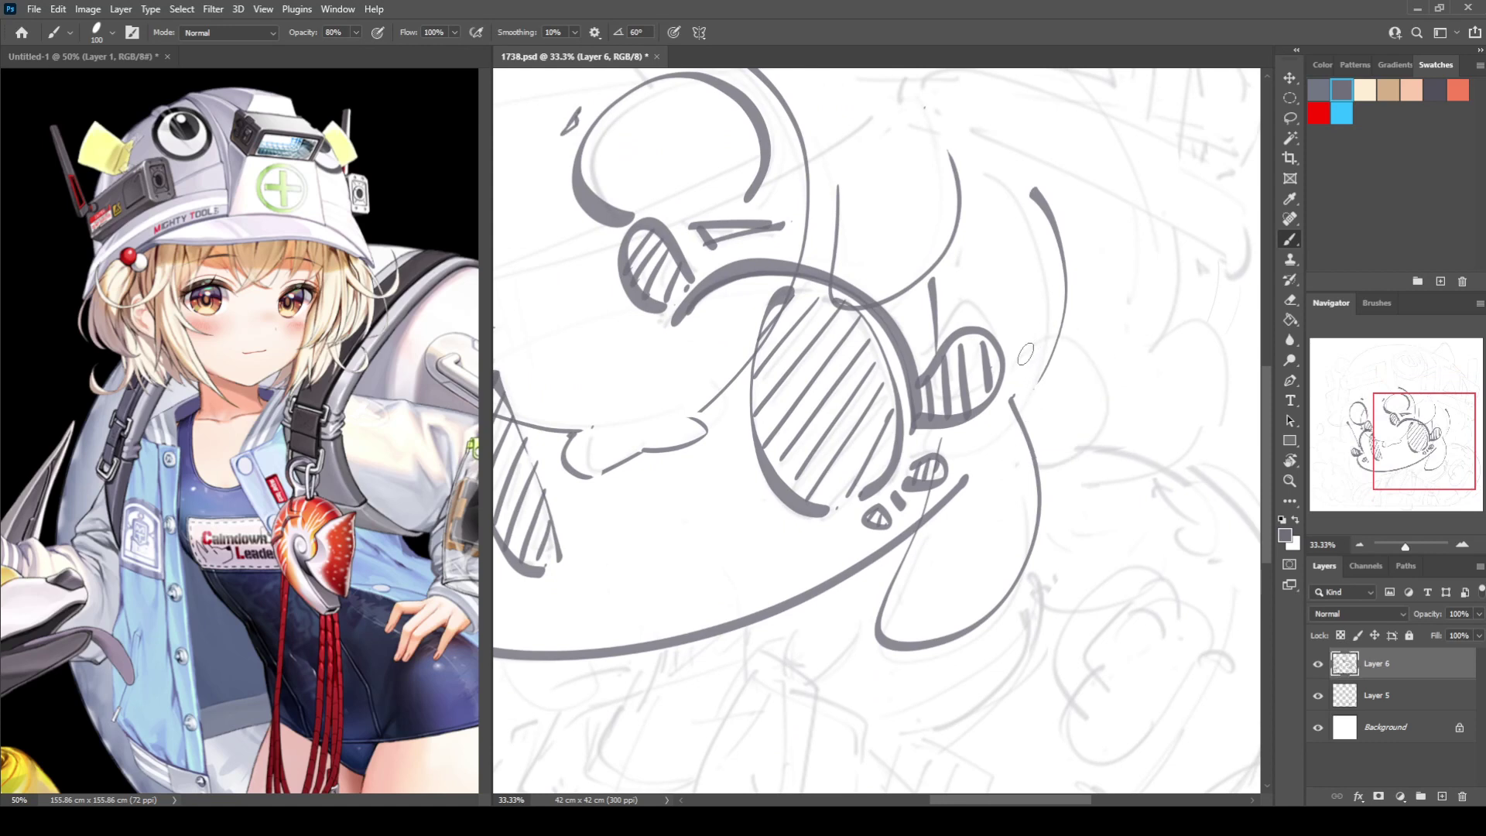
Draw the curved outer hair locks beside the larger eye, redoing the farthest strands.
mouse_move(1014, 361)
left_mouse_down()
mouse_move(1046, 467)
mouse_move(1021, 468)
left_mouse_up()
left_click_drag(1114, 326, 1029, 378)
mouse_move(1082, 284)
left_mouse_down()
mouse_move(1084, 319)
mouse_move(1116, 361)
mouse_move(1091, 394)
left_mouse_up()
key("ctrl+z")
key("ctrl+z")
mouse_move(1124, 288)
left_mouse_down()
mouse_move(1075, 417)
mouse_move(1097, 393)
mouse_move(1133, 497)
mouse_move(987, 543)
left_mouse_up()
Draw the outer hair strands beside the smaller eye, with a rounded lock flaring outward from the cheek.
mouse_move(501, 681)
left_mouse_down()
mouse_move(534, 660)
mouse_move(812, 606)
left_mouse_up()
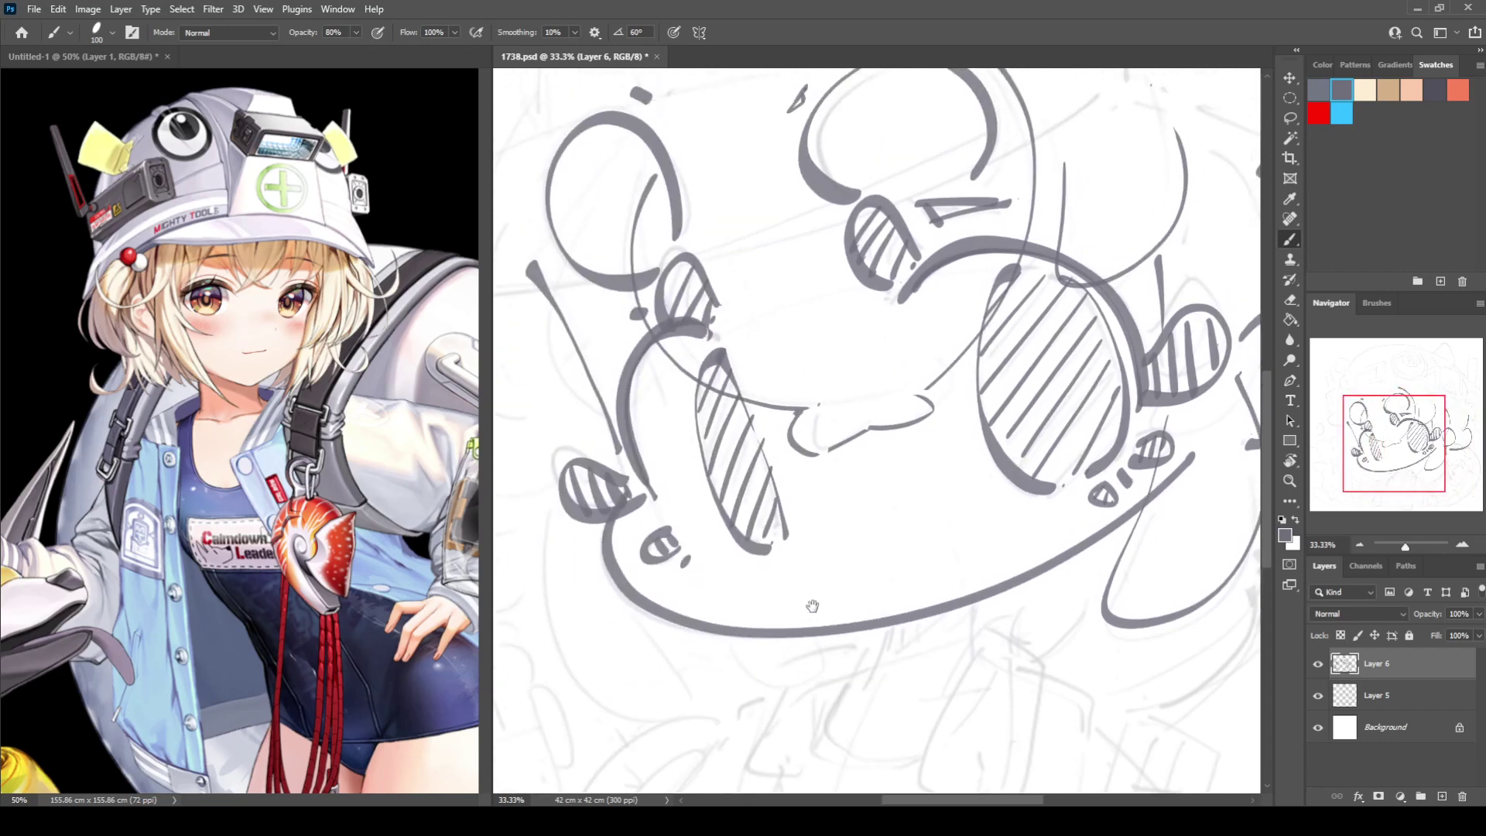
left_click_drag(648, 464, 776, 564)
mouse_move(694, 366)
left_mouse_down()
mouse_move(691, 491)
mouse_move(789, 503)
mouse_move(765, 406)
left_mouse_up()
mouse_move(654, 305)
left_mouse_down()
mouse_move(630, 499)
mouse_move(710, 457)
mouse_move(743, 551)
mouse_move(771, 540)
left_mouse_up()
left_click_drag(752, 619, 686, 438)
Draw the rounded lower lock hanging below the chin on the smaller eye's side and touch up the neighbouring strands.
mouse_move(712, 380)
left_mouse_down()
mouse_move(797, 588)
mouse_move(831, 495)
left_mouse_up()
key("ctrl+z")
mouse_move(724, 373)
left_mouse_down()
mouse_move(710, 402)
mouse_move(845, 489)
left_mouse_up()
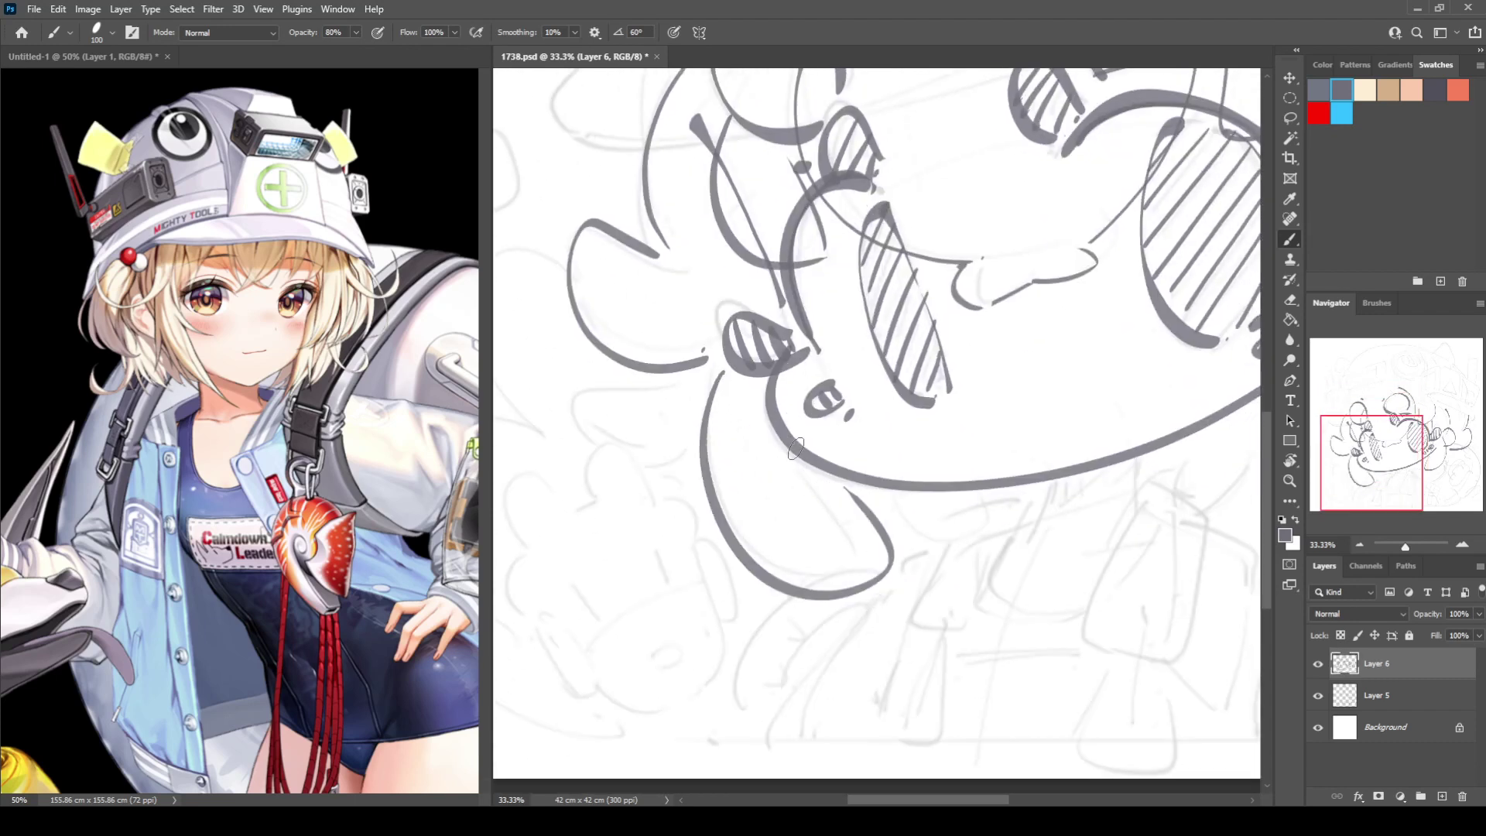
left_click_drag(663, 372, 696, 414)
mouse_move(687, 291)
left_mouse_down()
mouse_move(789, 643)
mouse_move(776, 718)
left_mouse_up()
left_click_drag(811, 496, 648, 447)
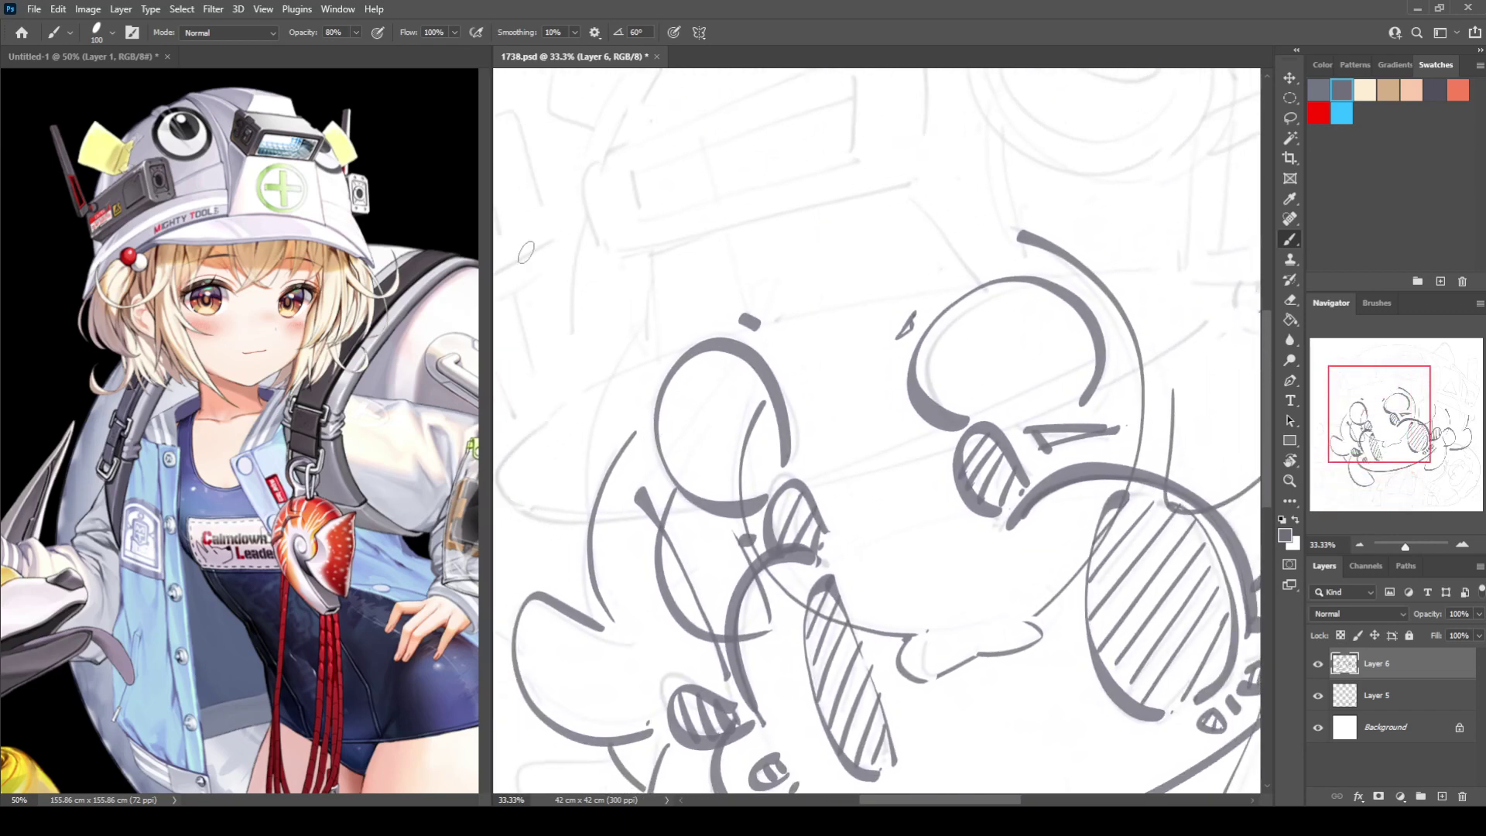
Draw the helmet brim's long curved lower edge across the forehead, redoing it until it follows the sketch.
key("ctrl+minus")
mouse_move(672, 400)
left_mouse_down()
mouse_move(551, 456)
mouse_move(619, 521)
mouse_move(933, 442)
mouse_move(1088, 335)
left_mouse_up()
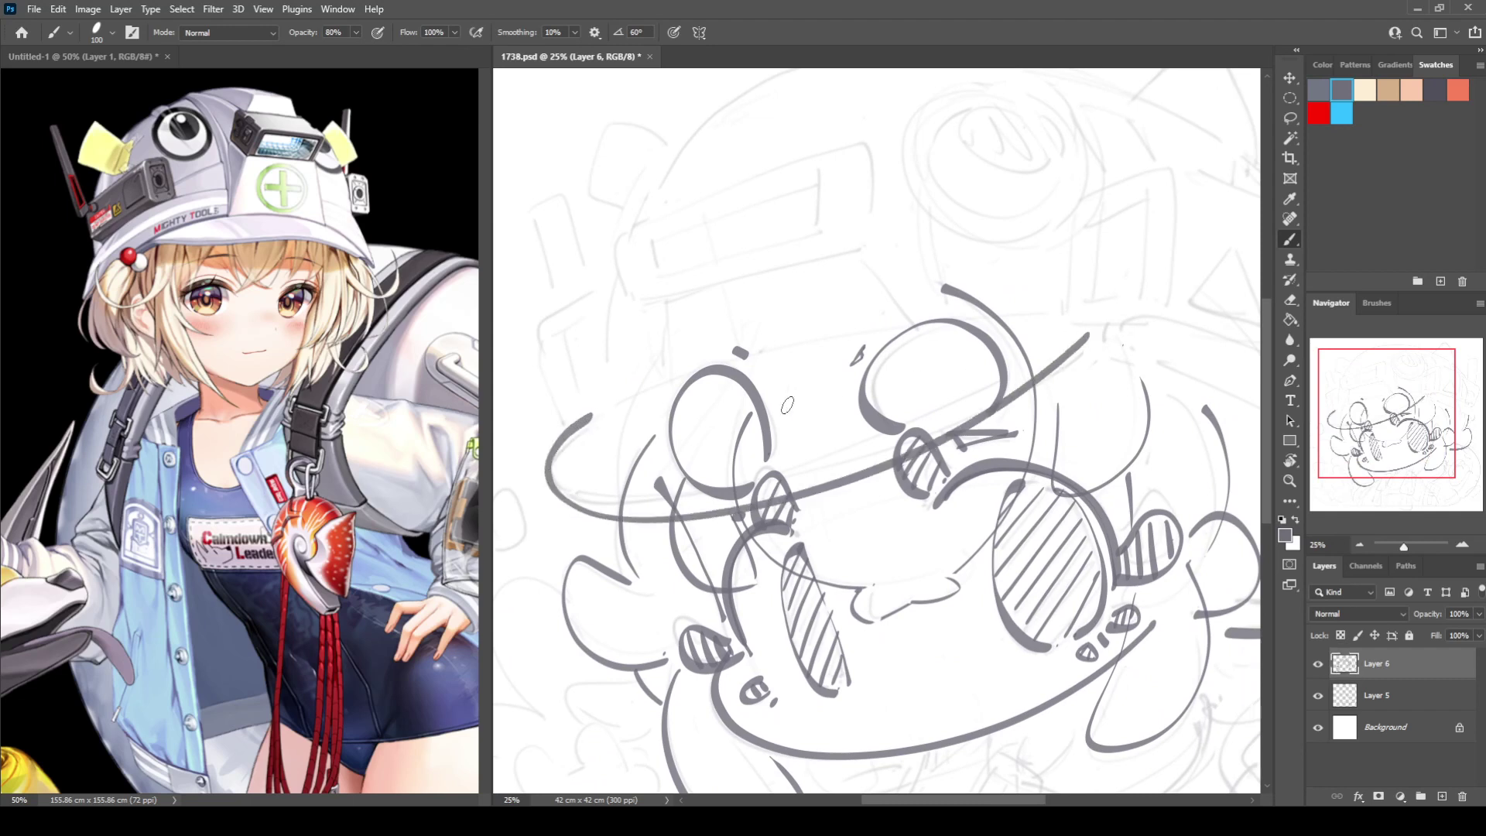
key("ctrl+z")
mouse_move(588, 415)
left_mouse_down()
mouse_move(662, 504)
mouse_move(1033, 334)
left_mouse_up()
key("ctrl+z")
mouse_move(618, 400)
left_mouse_down()
mouse_move(779, 486)
mouse_move(1079, 341)
left_mouse_up()
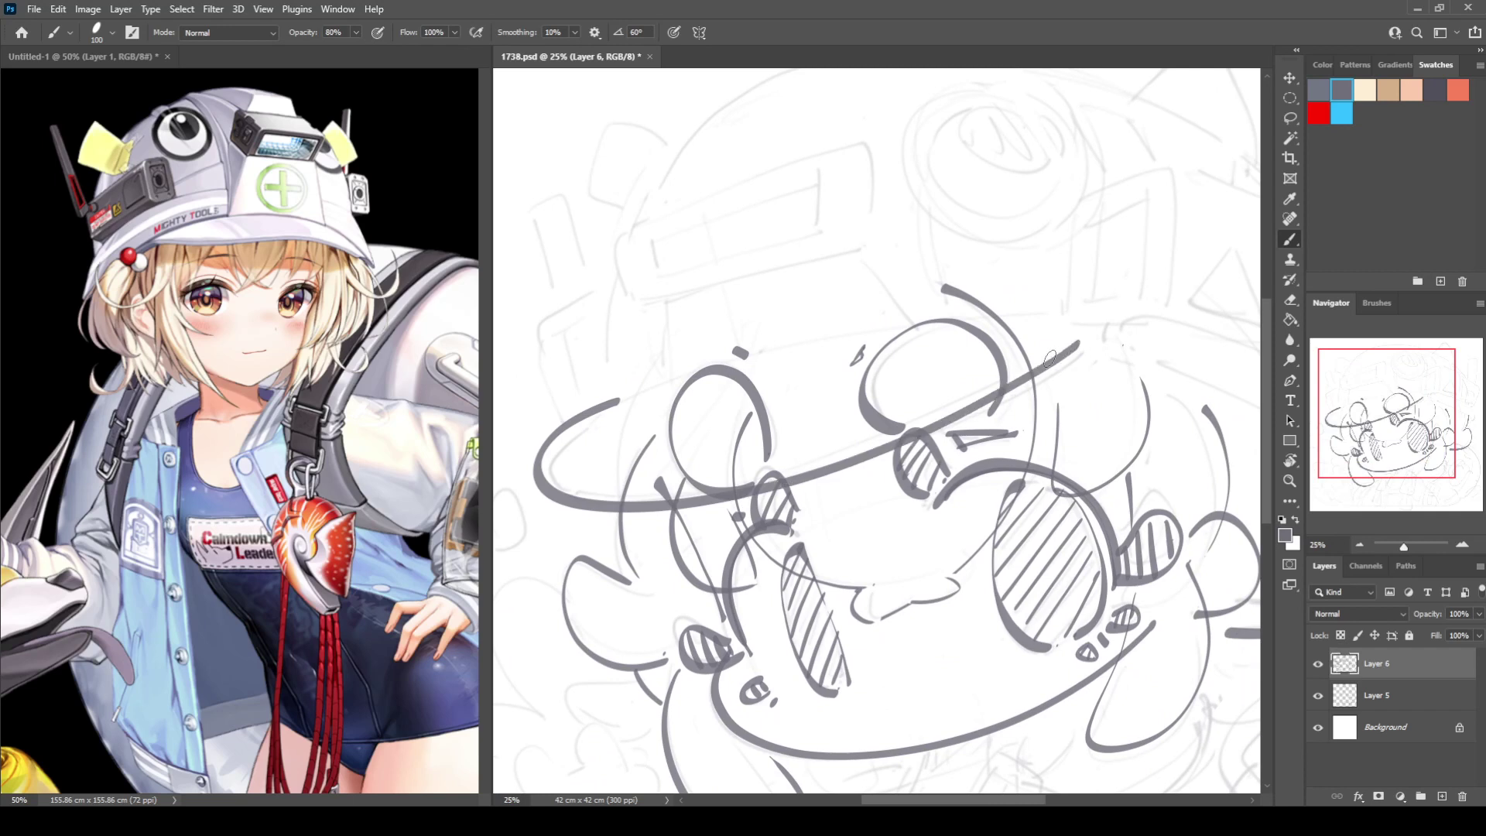
Add the brim's inner rim line parallel to its lower edge and close the brim with a curved upper edge.
mouse_move(551, 456)
left_mouse_down()
mouse_move(639, 481)
mouse_move(816, 438)
mouse_move(1052, 329)
left_mouse_up()
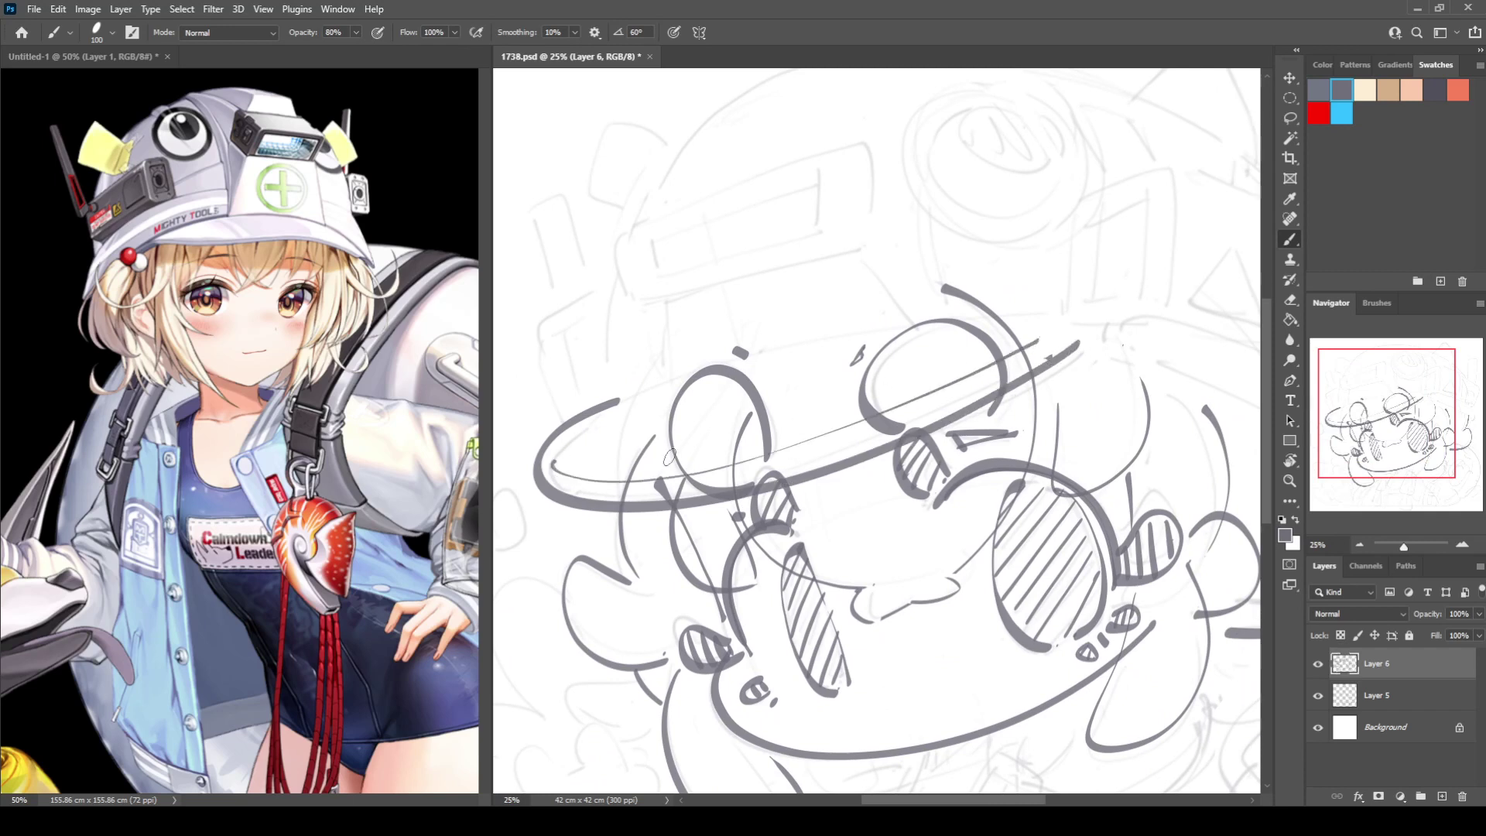
key("ctrl+z")
mouse_move(544, 465)
left_mouse_down()
mouse_move(655, 484)
mouse_move(880, 429)
mouse_move(979, 387)
left_mouse_up()
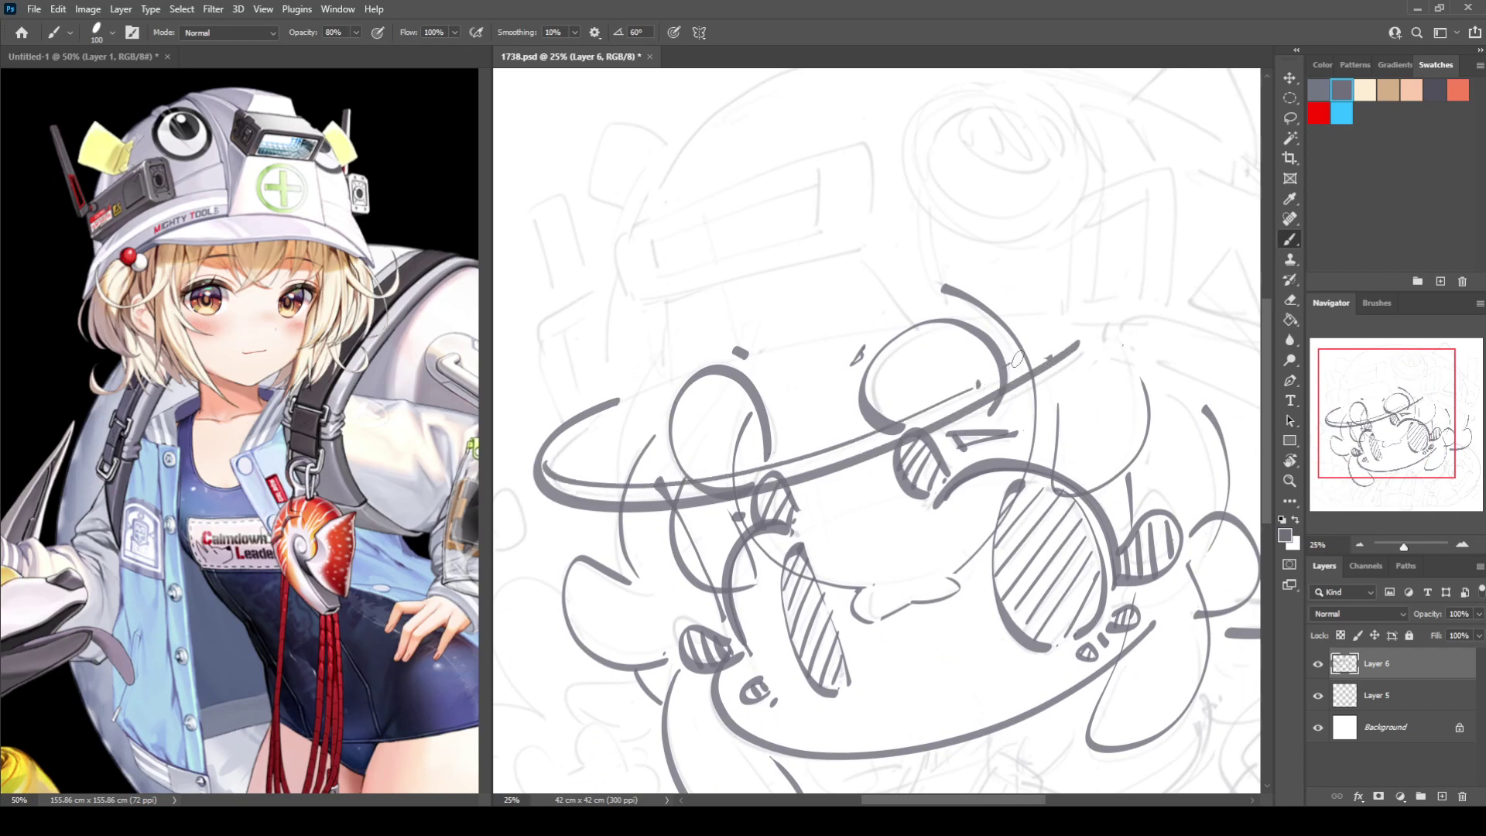
mouse_move(619, 401)
left_mouse_down()
mouse_move(869, 322)
mouse_move(1072, 316)
left_mouse_up()
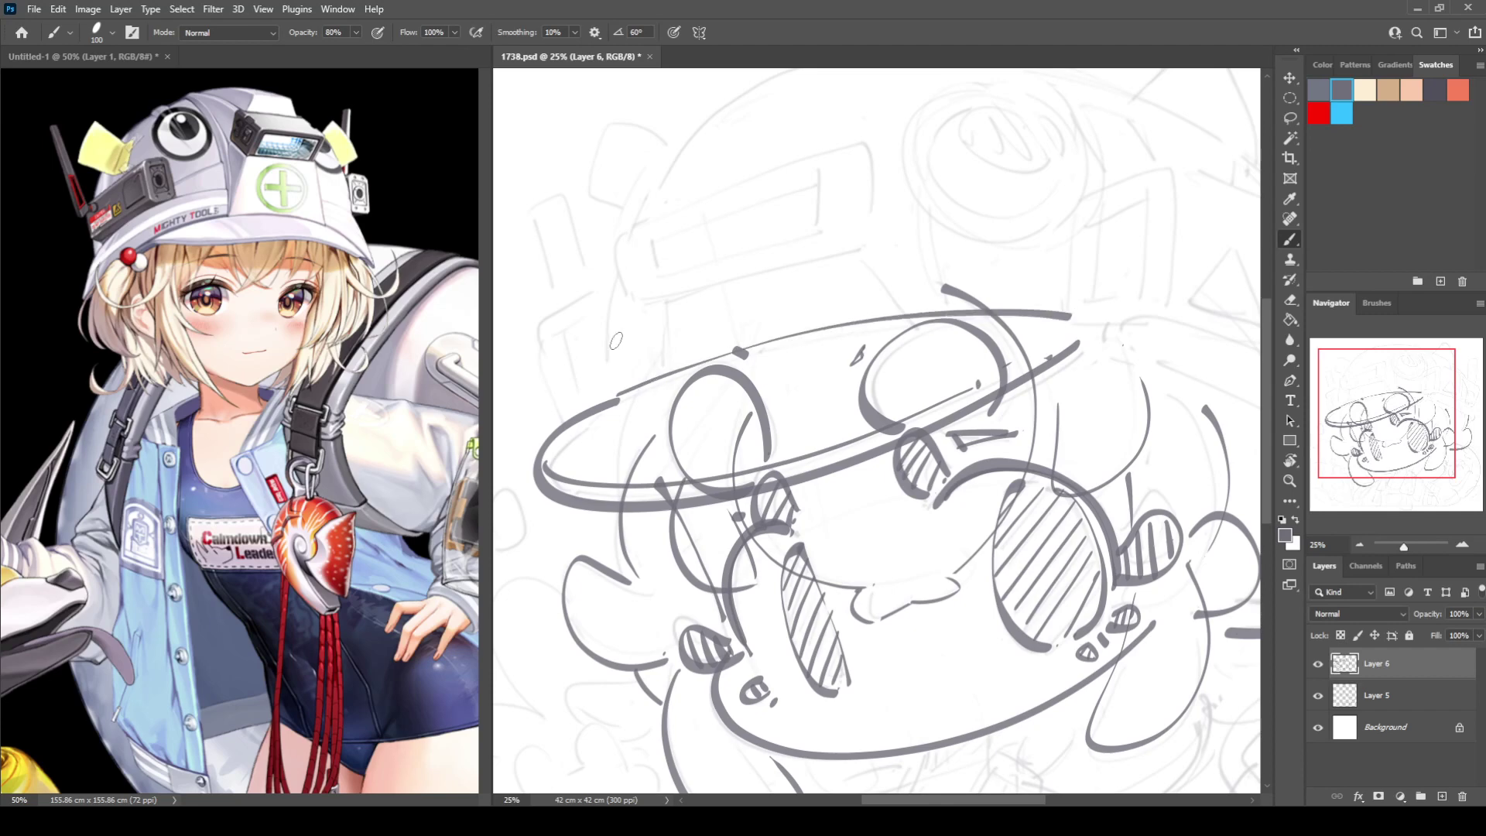
Draw the short support line above the brim and the side and bottom edges of the boxy headlamp frame.
key("ctrl+plus")
left_click_drag(852, 450, 985, 597)
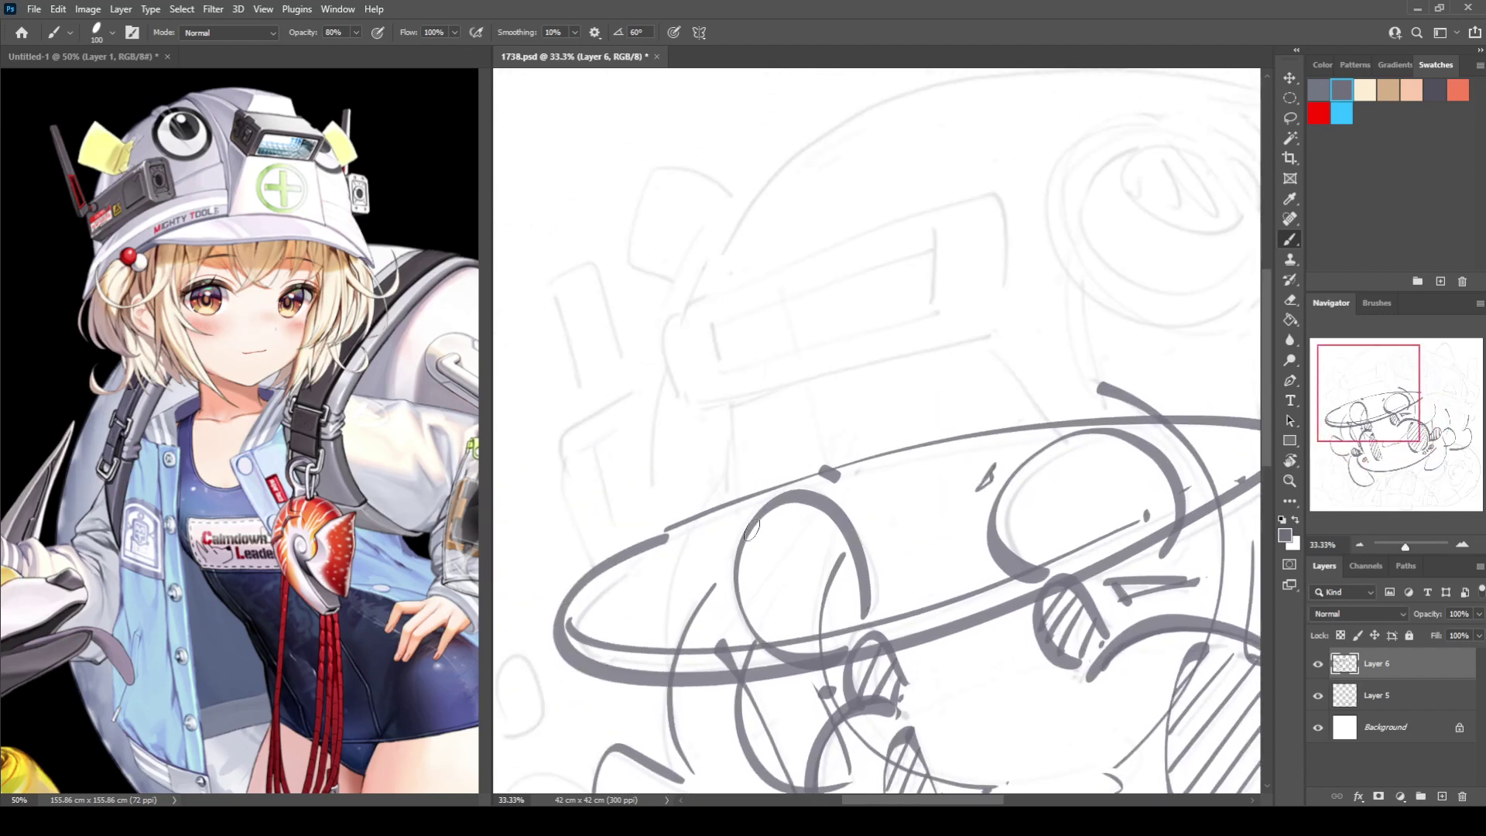
left_click_drag(695, 407, 700, 514)
mouse_move(691, 294)
left_mouse_down()
mouse_move(665, 352)
mouse_move(686, 395)
mouse_move(822, 384)
mouse_move(948, 341)
left_mouse_up()
key("ctrl+z")
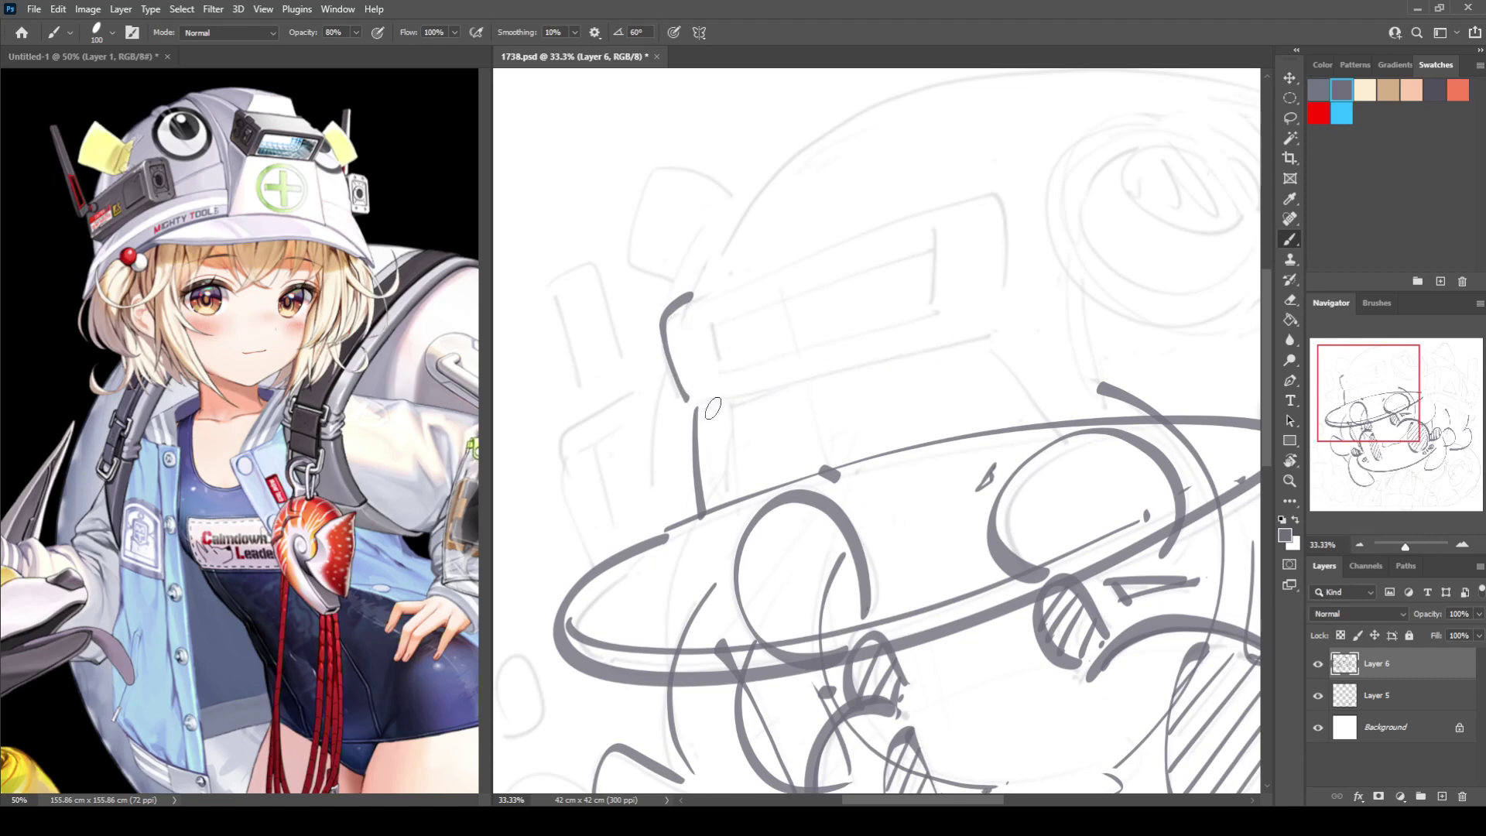
mouse_move(704, 407)
left_mouse_down()
mouse_move(967, 345)
mouse_move(841, 374)
mouse_move(950, 340)
left_mouse_up()
key("ctrl+z")
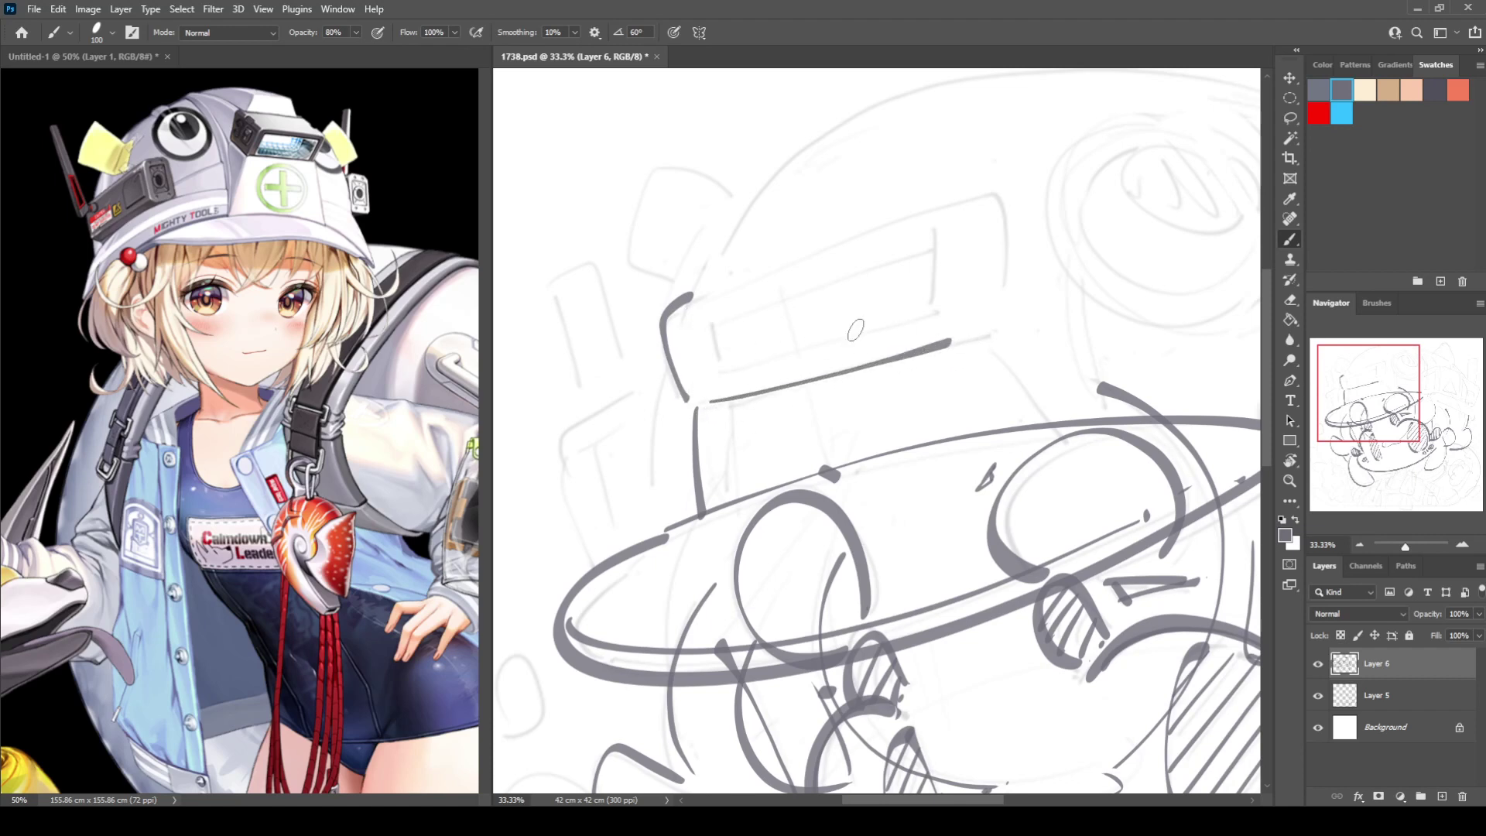
Complete the headlamp's outer frame and draw the nested inner window frame with its parallel depth lines.
mouse_move(700, 290)
left_mouse_down()
mouse_move(945, 187)
mouse_move(983, 257)
mouse_move(987, 329)
left_mouse_up()
mouse_move(682, 317)
left_mouse_down()
mouse_move(910, 227)
mouse_move(939, 292)
mouse_move(701, 365)
mouse_move(936, 302)
left_mouse_up()
key("ctrl+z")
left_click_drag(703, 377, 942, 300)
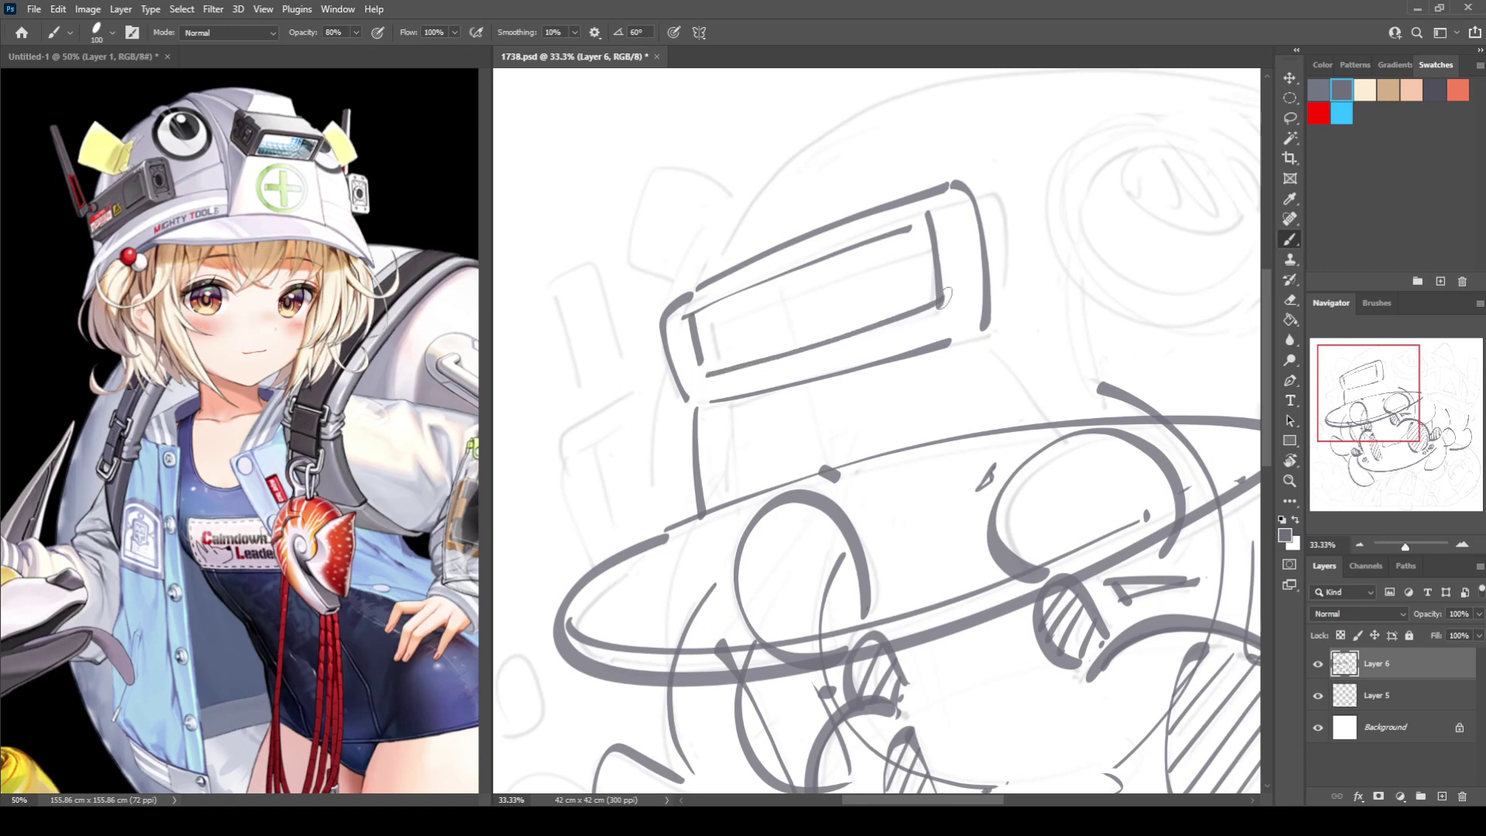
mouse_move(708, 320)
left_mouse_down()
mouse_move(722, 368)
mouse_move(923, 244)
left_mouse_up()
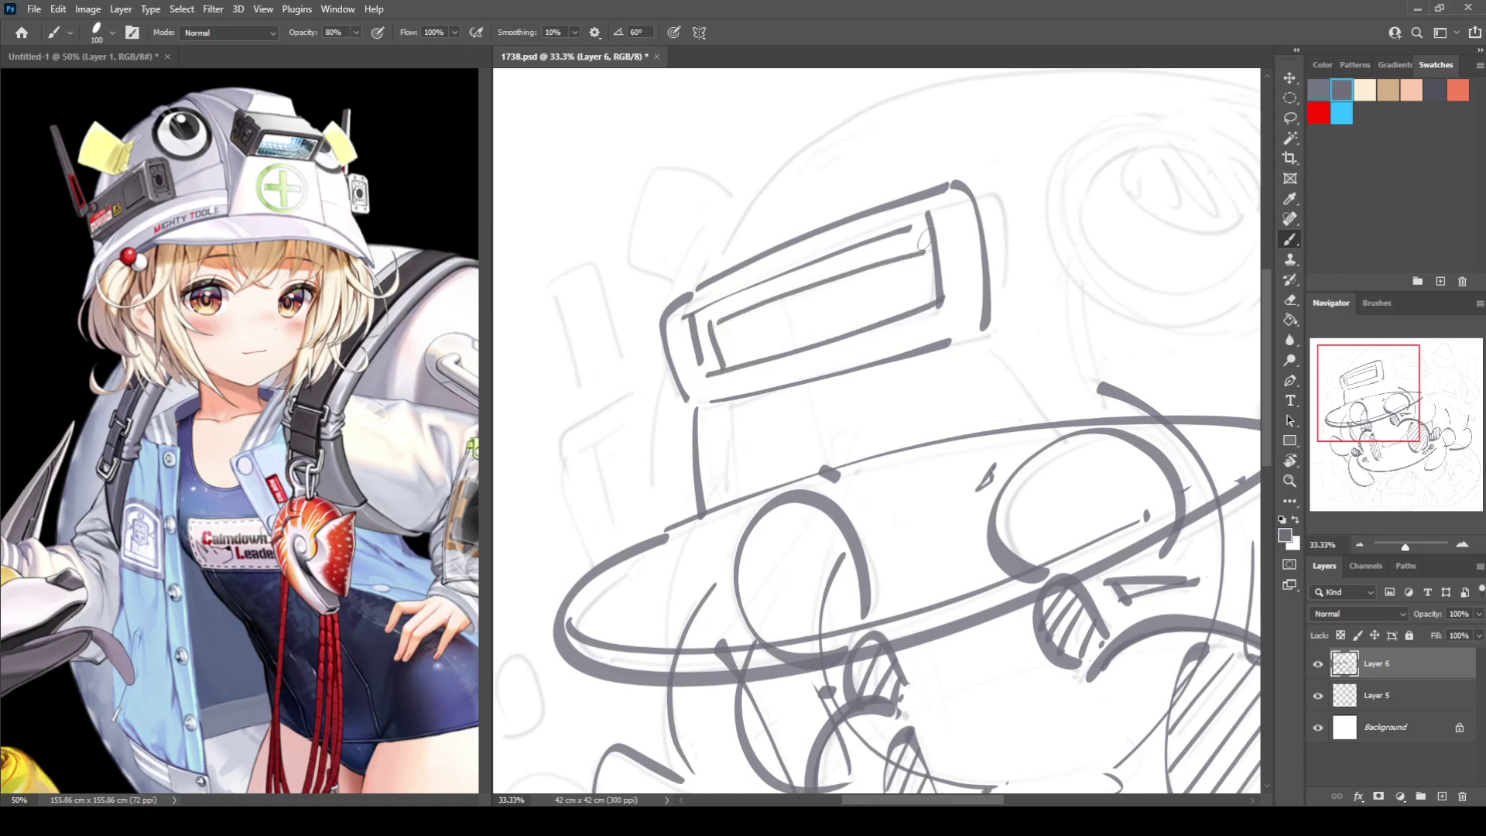
Draw the slanted lines joining the headlamp to the brim and trace the helmet's large dome arc above it.
left_click_drag(987, 332, 1064, 407)
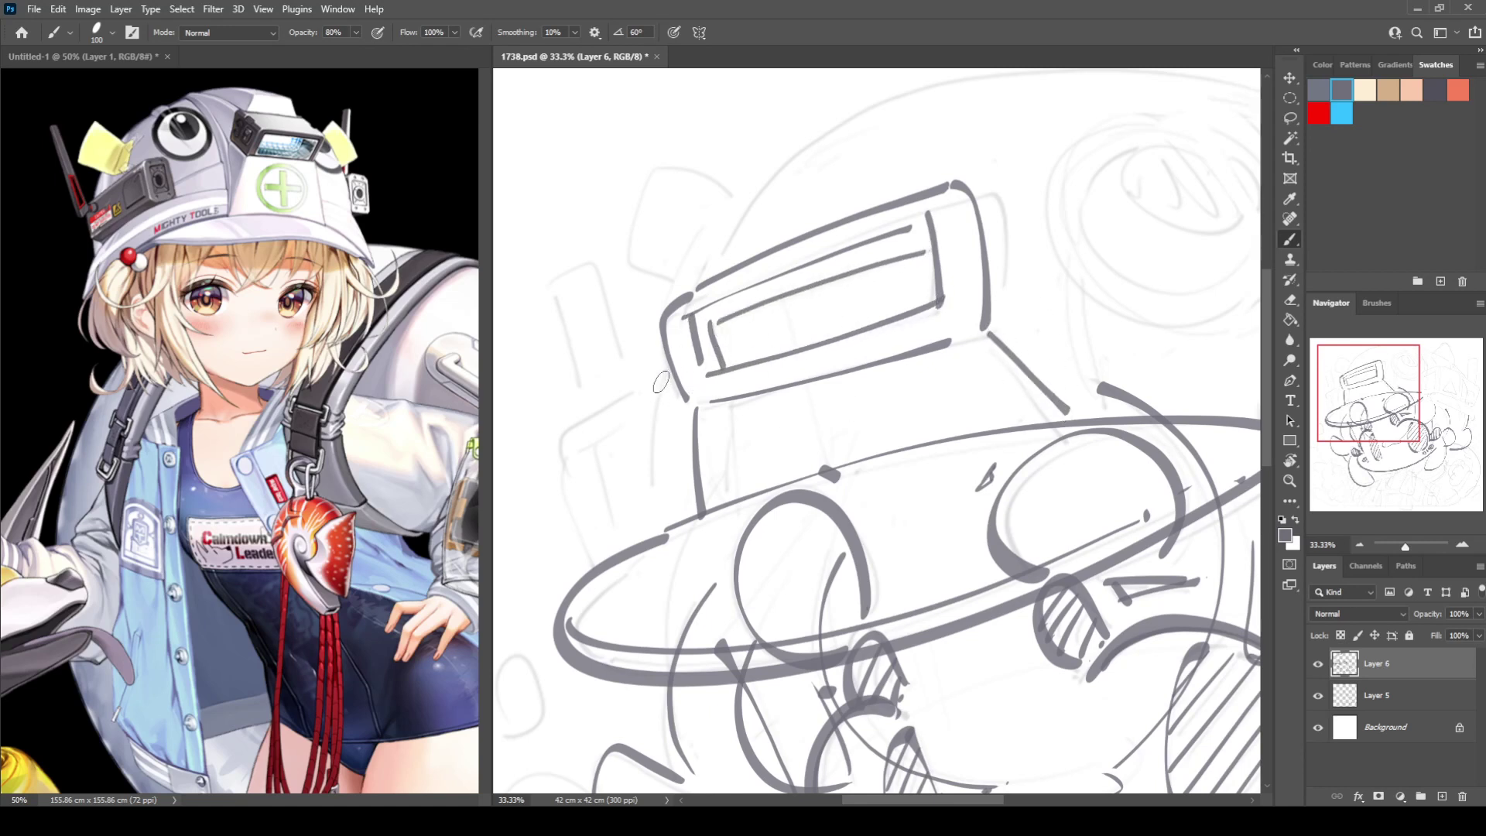
left_click_drag(666, 369, 650, 503)
left_click_drag(800, 235, 684, 338)
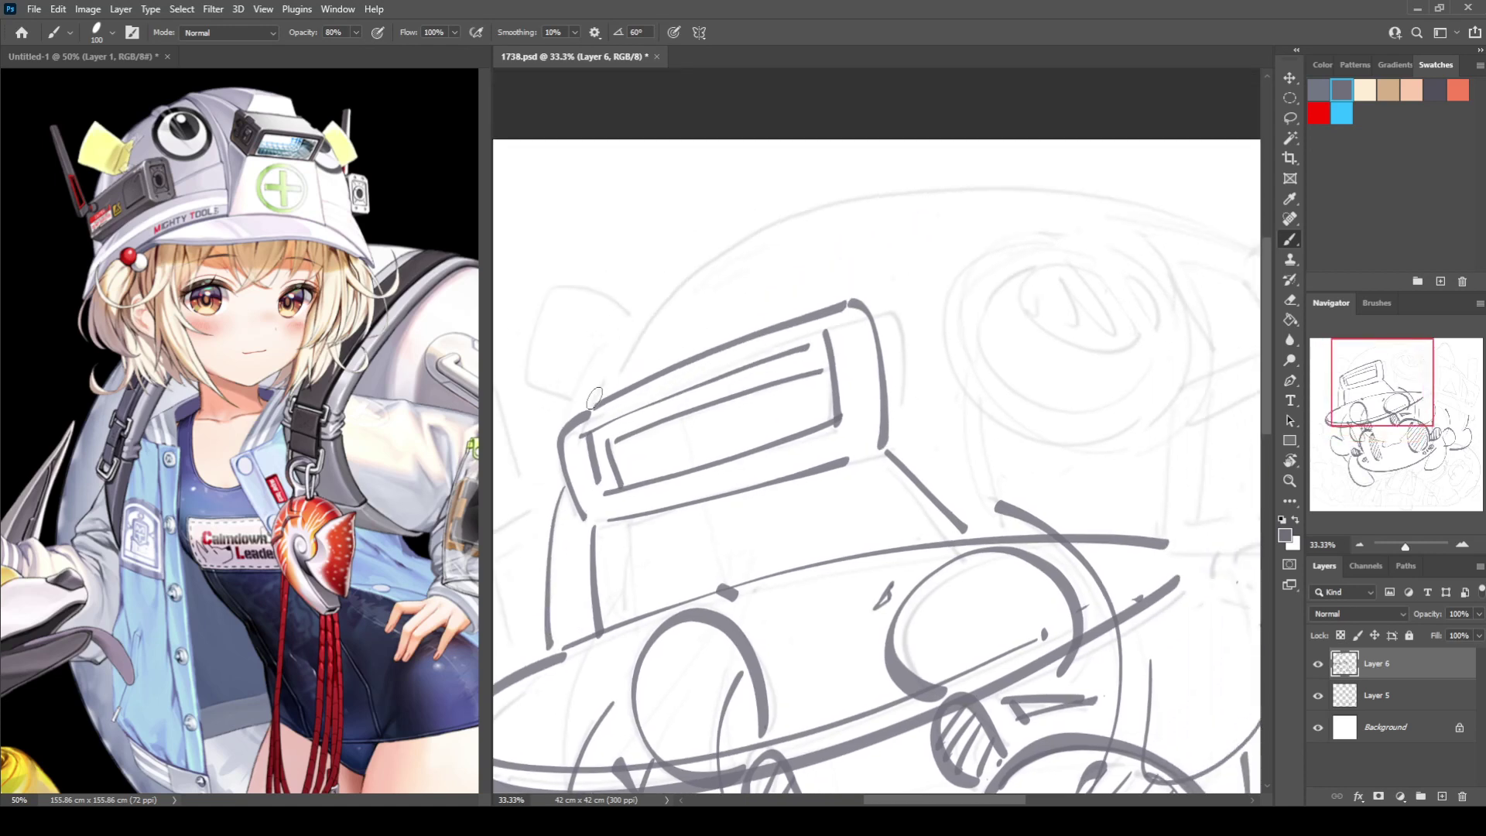
mouse_move(594, 399)
left_mouse_down()
mouse_move(632, 333)
mouse_move(845, 205)
mouse_move(1114, 192)
mouse_move(1176, 208)
left_mouse_up()
Draw the small tag with a round hole and the pointed ear-like shape at the helmet's far side, cleaning up the tag's edge.
left_click_drag(1074, 355, 901, 309)
mouse_move(1029, 170)
left_mouse_down()
mouse_move(1069, 190)
mouse_move(932, 210)
mouse_move(969, 311)
left_mouse_up()
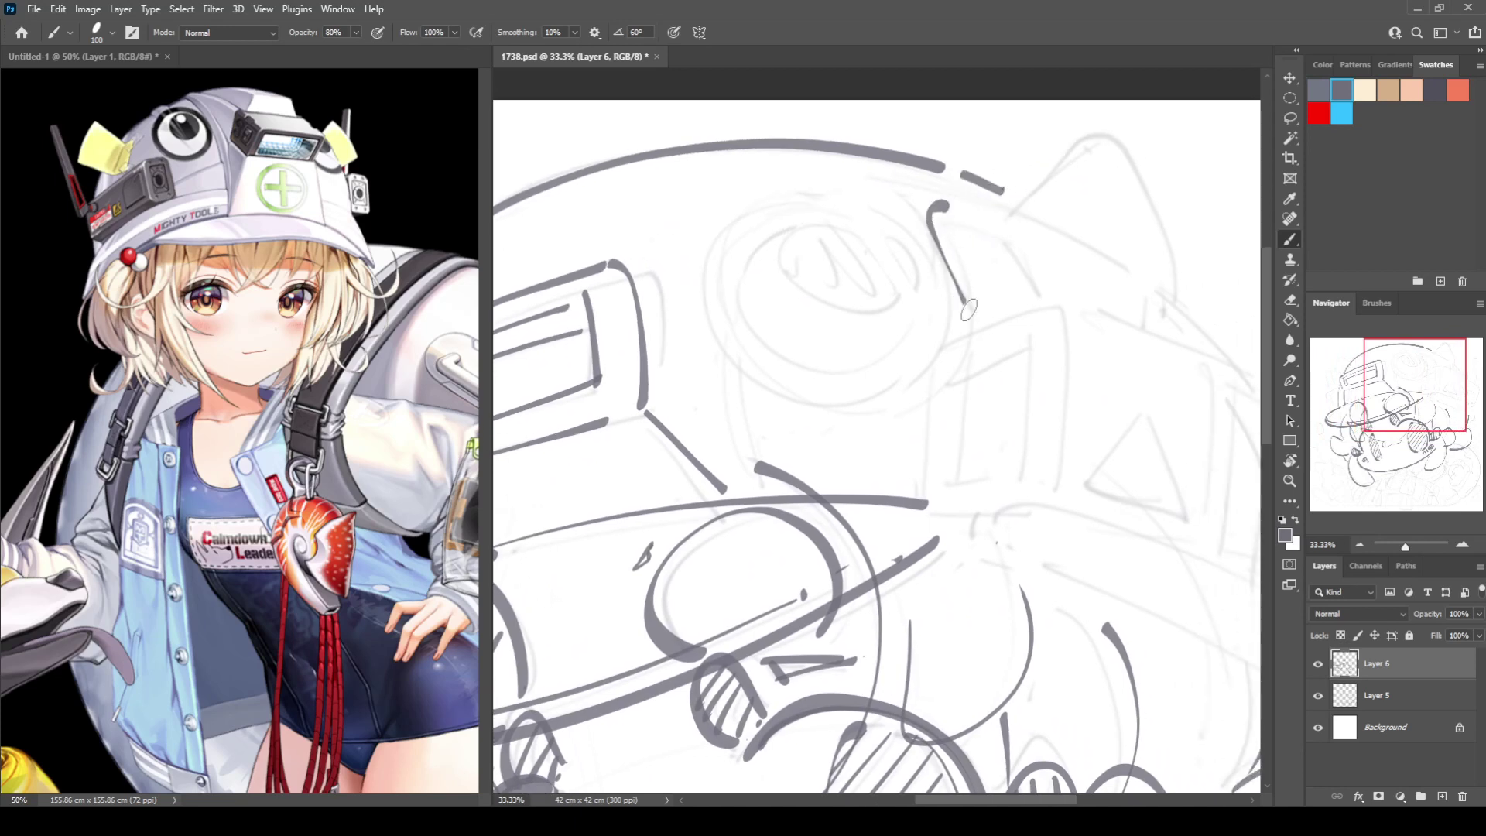
left_click_drag(965, 209, 1039, 285)
mouse_move(1005, 226)
left_mouse_down()
mouse_move(1060, 155)
mouse_move(1178, 310)
left_mouse_up()
key("e")
mouse_move(992, 223)
left_mouse_down()
mouse_move(931, 206)
mouse_move(1006, 225)
mouse_move(952, 246)
mouse_move(984, 300)
left_mouse_up()
key("b")
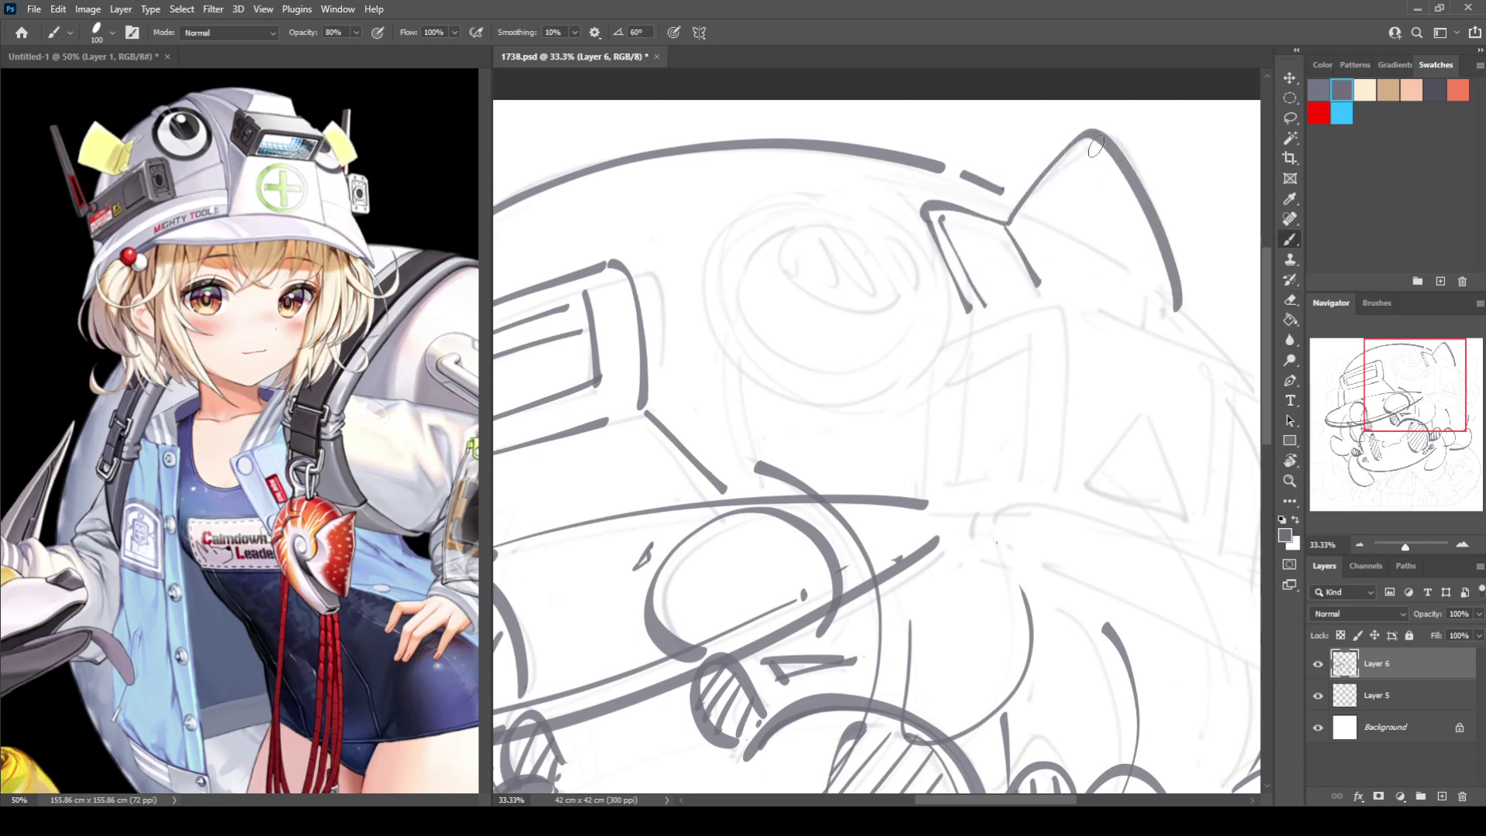
left_click_drag(1095, 147, 1171, 310)
mouse_move(973, 231)
left_mouse_down()
mouse_move(979, 254)
mouse_move(985, 231)
left_mouse_up()
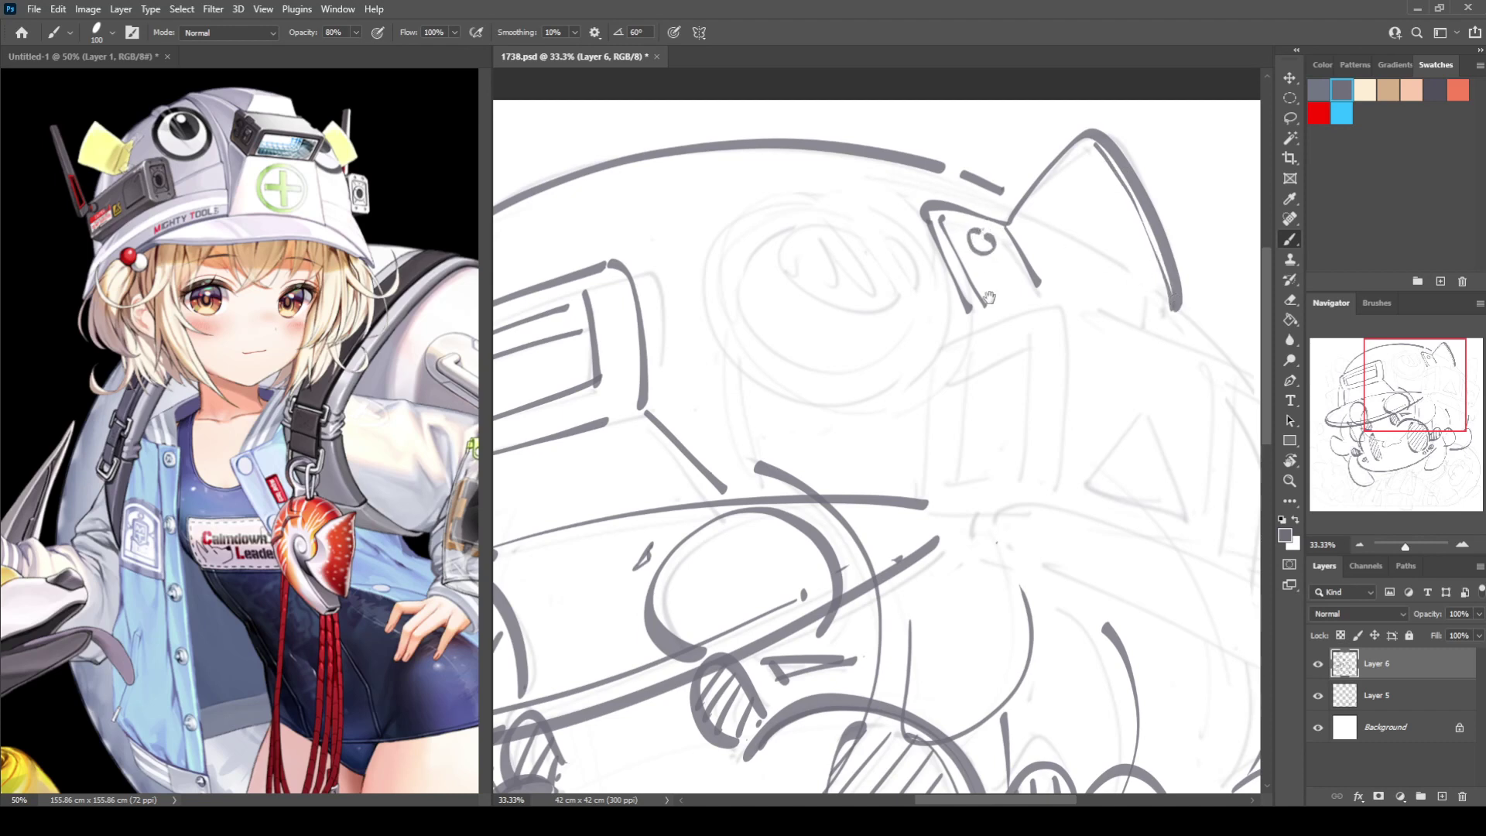
Outline the box mounted on the helmet's far side with its front face, top edges and redrawn far edge.
mouse_move(940, 337)
left_mouse_down()
mouse_move(906, 221)
mouse_move(919, 208)
mouse_move(886, 396)
mouse_move(941, 407)
mouse_move(993, 384)
left_mouse_up()
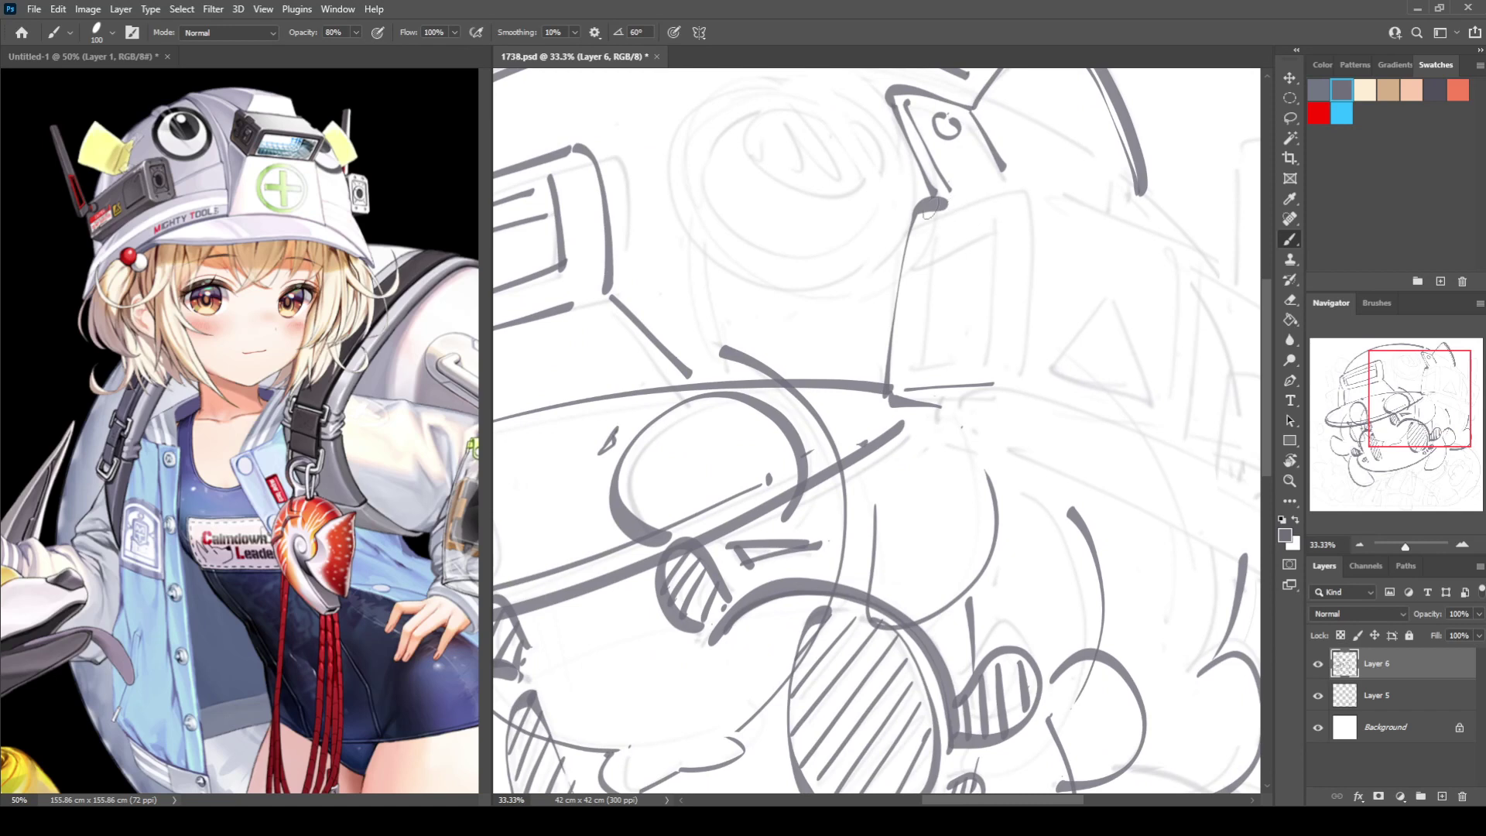
left_click_drag(934, 204, 1043, 260)
left_click_drag(1038, 328, 1031, 374)
left_click_drag(1093, 314, 821, 311)
mouse_move(773, 170)
left_mouse_down()
mouse_move(998, 286)
mouse_move(989, 489)
left_mouse_up()
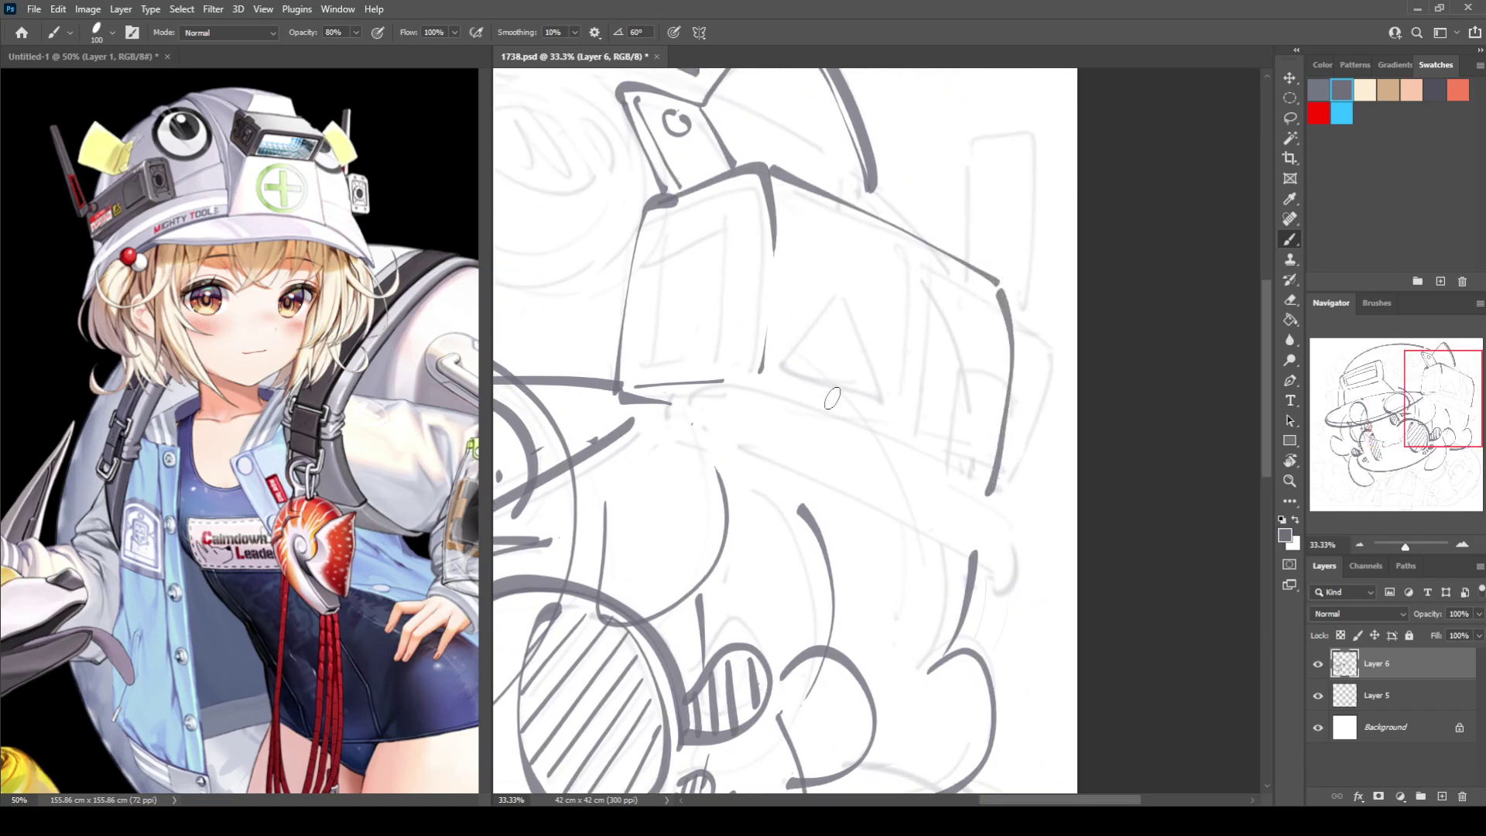
key("ctrl+z")
mouse_move(1015, 288)
left_mouse_down()
mouse_move(1026, 311)
mouse_move(1004, 469)
left_mouse_up()
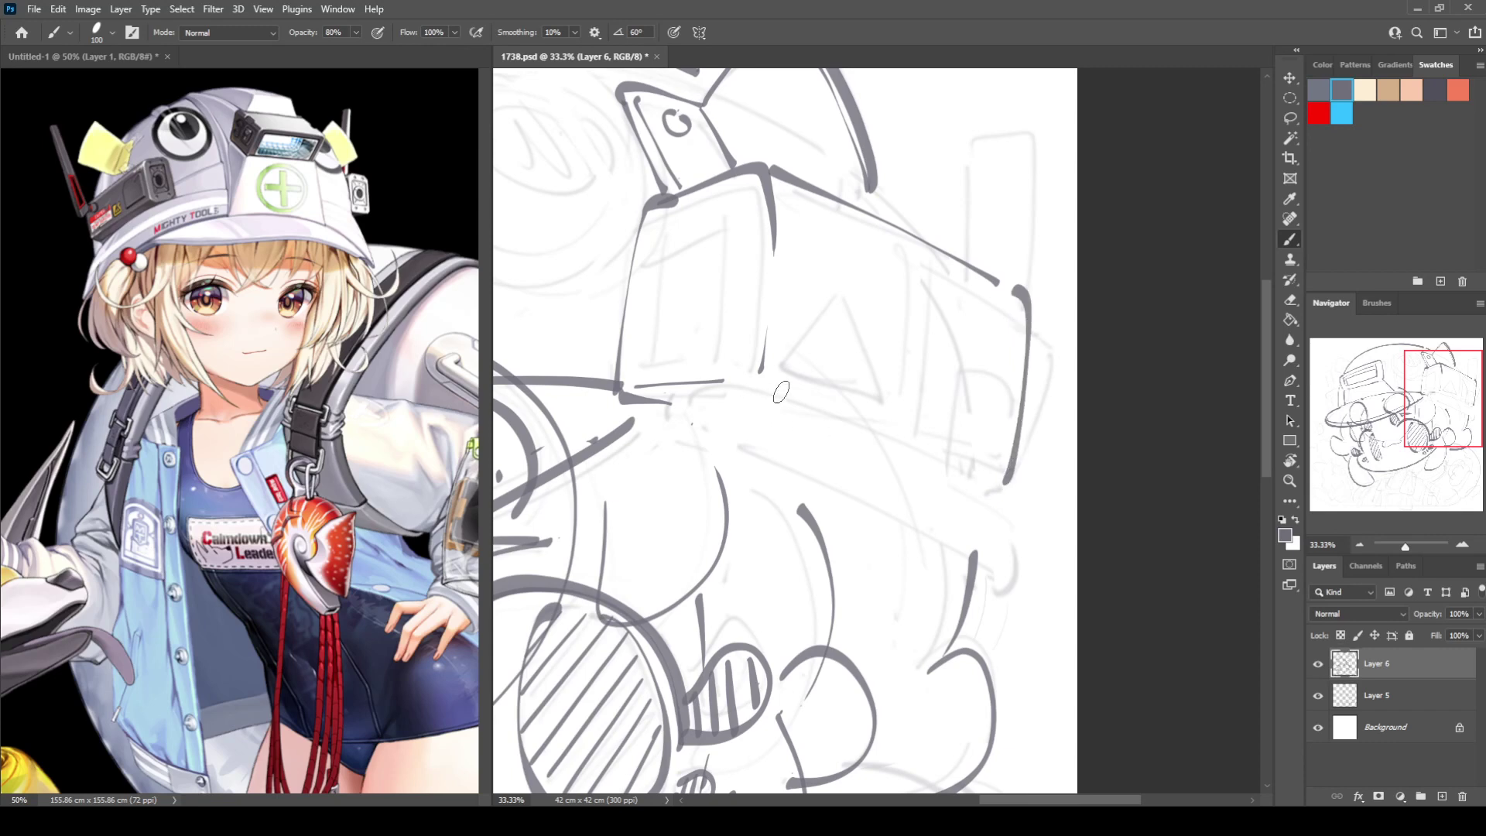
Draw the box's slanted bottom edge and the thick brim band with a rounded end beneath it.
left_click_drag(766, 387, 1010, 457)
key("ctrl+z")
left_click_drag(762, 385, 1008, 458)
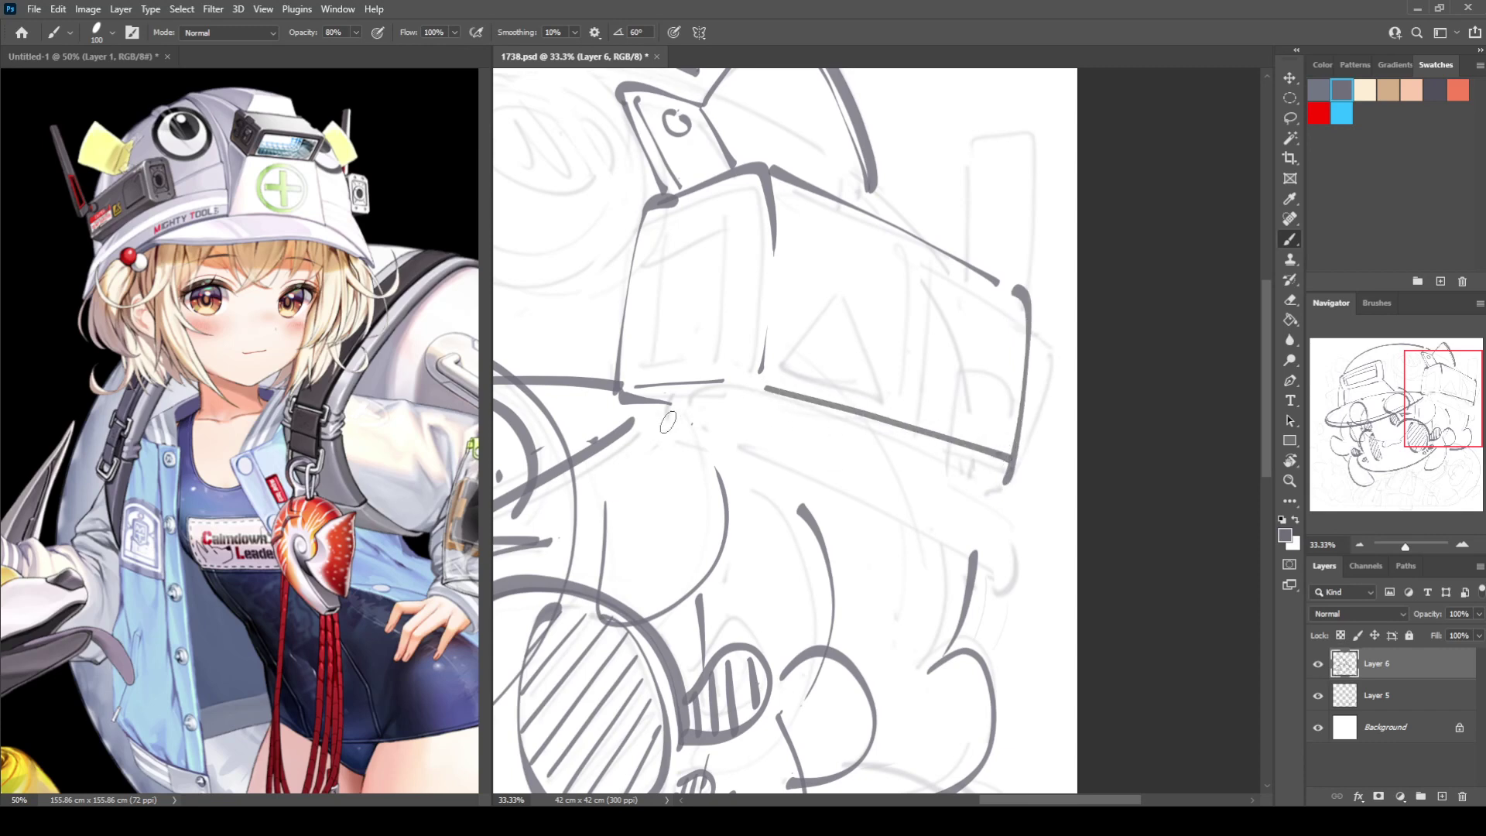
mouse_move(667, 422)
left_mouse_down()
mouse_move(655, 450)
mouse_move(973, 574)
mouse_move(984, 605)
mouse_move(1026, 548)
left_mouse_up()
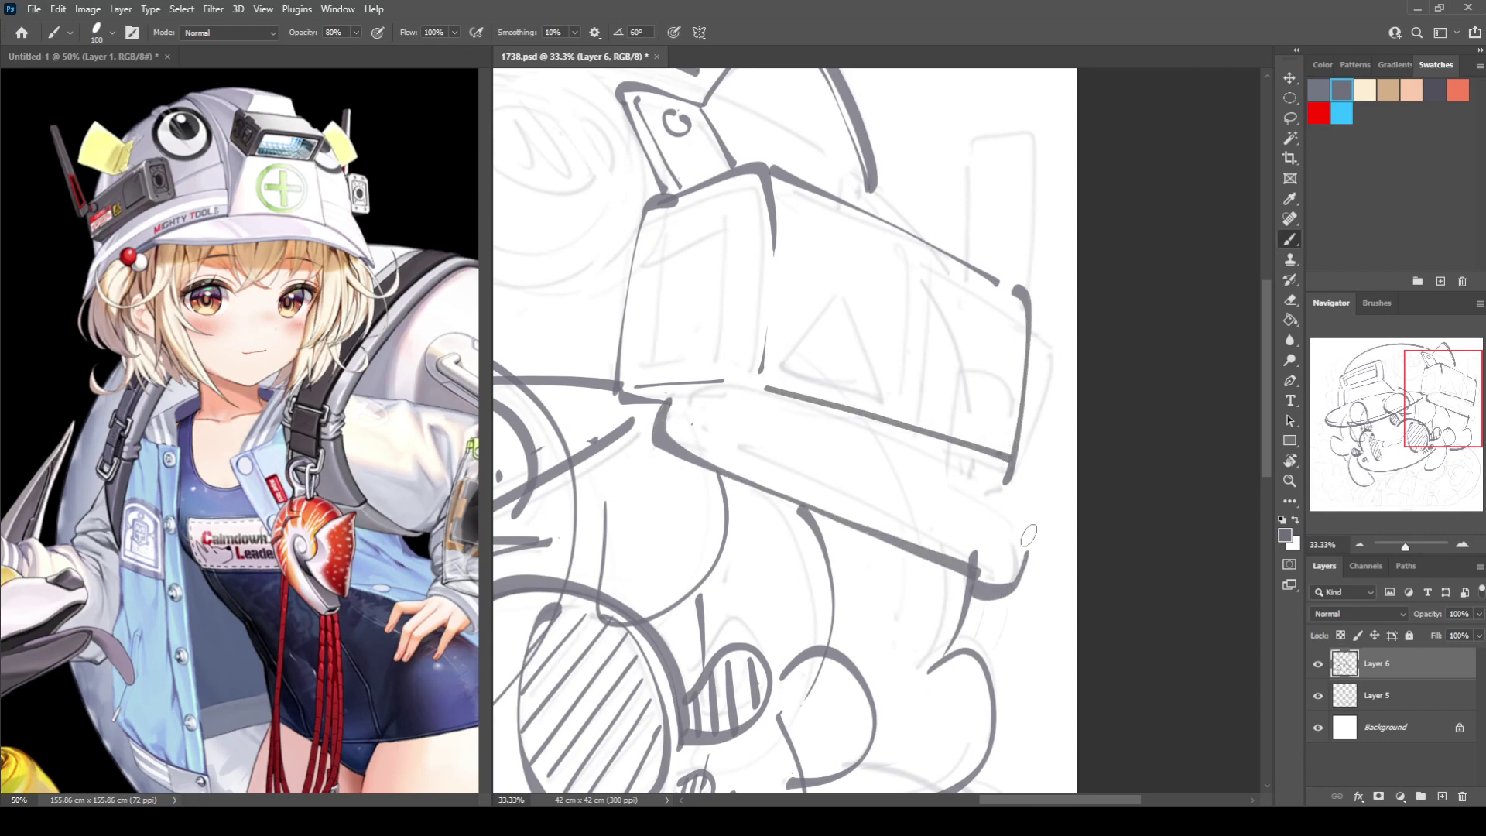
left_click_drag(726, 402, 1034, 491)
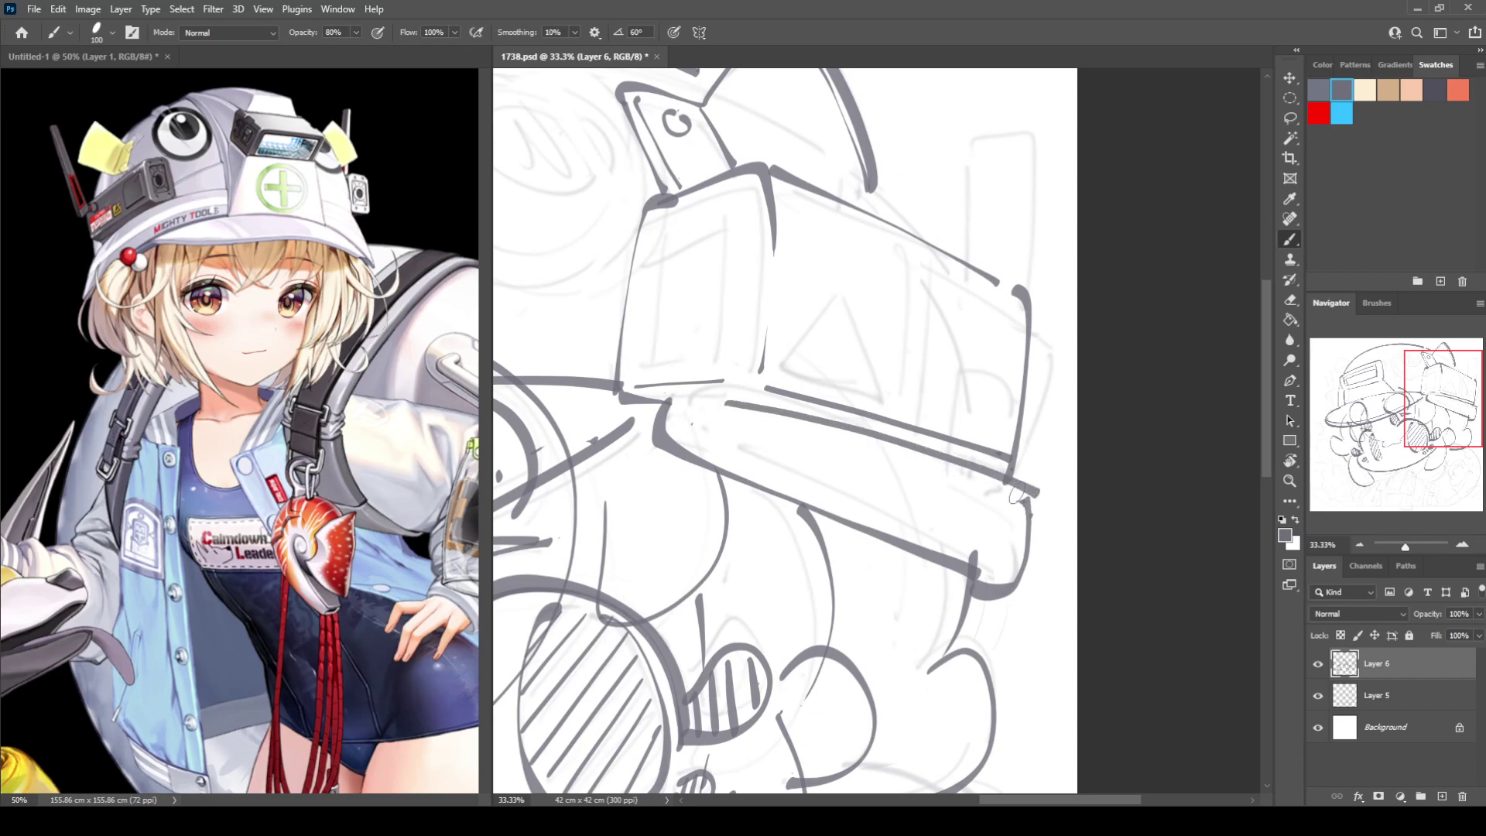
Erase the far end of the box's top edge and draw the upright antenna block standing there.
left_click_drag(993, 293, 1005, 440)
key("e")
left_click(985, 416)
key("b")
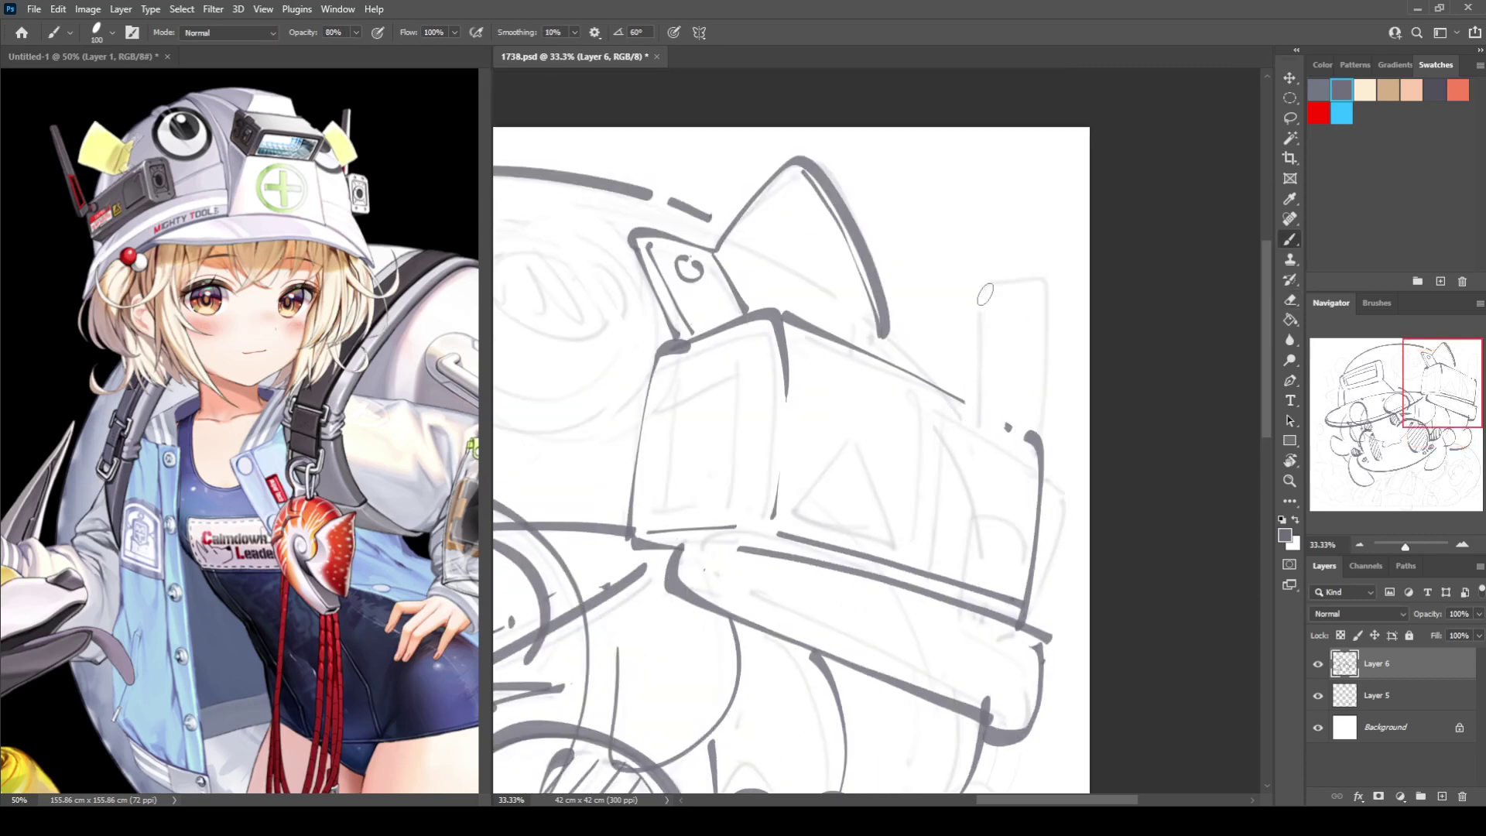
left_click_drag(979, 273, 977, 446)
left_click_drag(976, 269, 1040, 254)
left_click_drag(1056, 259, 1026, 447)
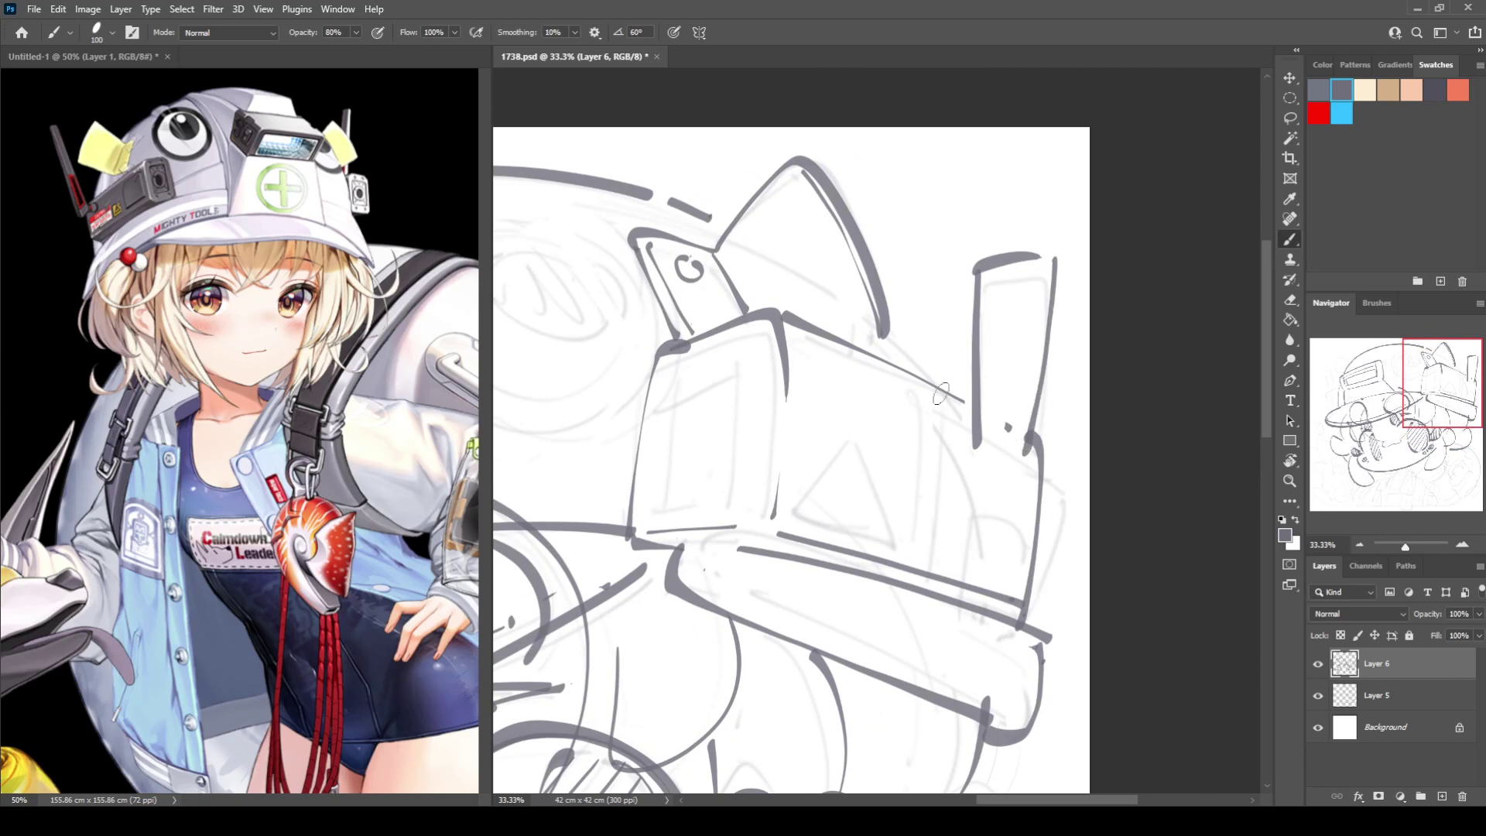
Redraw the short line behind the pointed shape and add nested panel frame lines on the box's front face.
left_click_drag(890, 333, 926, 381)
key("ctrl+z")
left_click_drag(887, 328, 864, 343)
left_click_drag(845, 422, 996, 391)
mouse_move(821, 341)
left_mouse_down()
mouse_move(820, 469)
mouse_move(896, 464)
mouse_move(898, 318)
mouse_move(894, 456)
mouse_move(826, 453)
left_mouse_up()
key("ctrl+z")
mouse_move(828, 361)
left_mouse_down()
mouse_move(889, 332)
mouse_move(826, 453)
left_mouse_up()
mouse_move(845, 364)
left_mouse_down()
mouse_move(878, 399)
mouse_move(844, 404)
left_mouse_up()
Draw the vertical strip lines on the box's side face and the small round-studded panel below the antenna.
left_click_drag(1070, 346, 1058, 525)
key("ctrl+z")
key("ctrl+z")
mouse_move(1051, 343)
left_mouse_down()
mouse_move(1056, 533)
mouse_move(1067, 402)
mouse_move(1073, 518)
left_mouse_up()
mouse_move(1126, 463)
left_mouse_down()
mouse_move(1120, 545)
mouse_move(1173, 477)
mouse_move(1129, 552)
mouse_move(1180, 488)
left_mouse_up()
left_click_drag(1154, 495, 1158, 495)
Draw the triangle on the box's side face, redoing its edges.
mouse_move(1004, 407)
left_mouse_down()
mouse_move(968, 453)
mouse_move(1029, 501)
left_mouse_up()
key("ctrl+z")
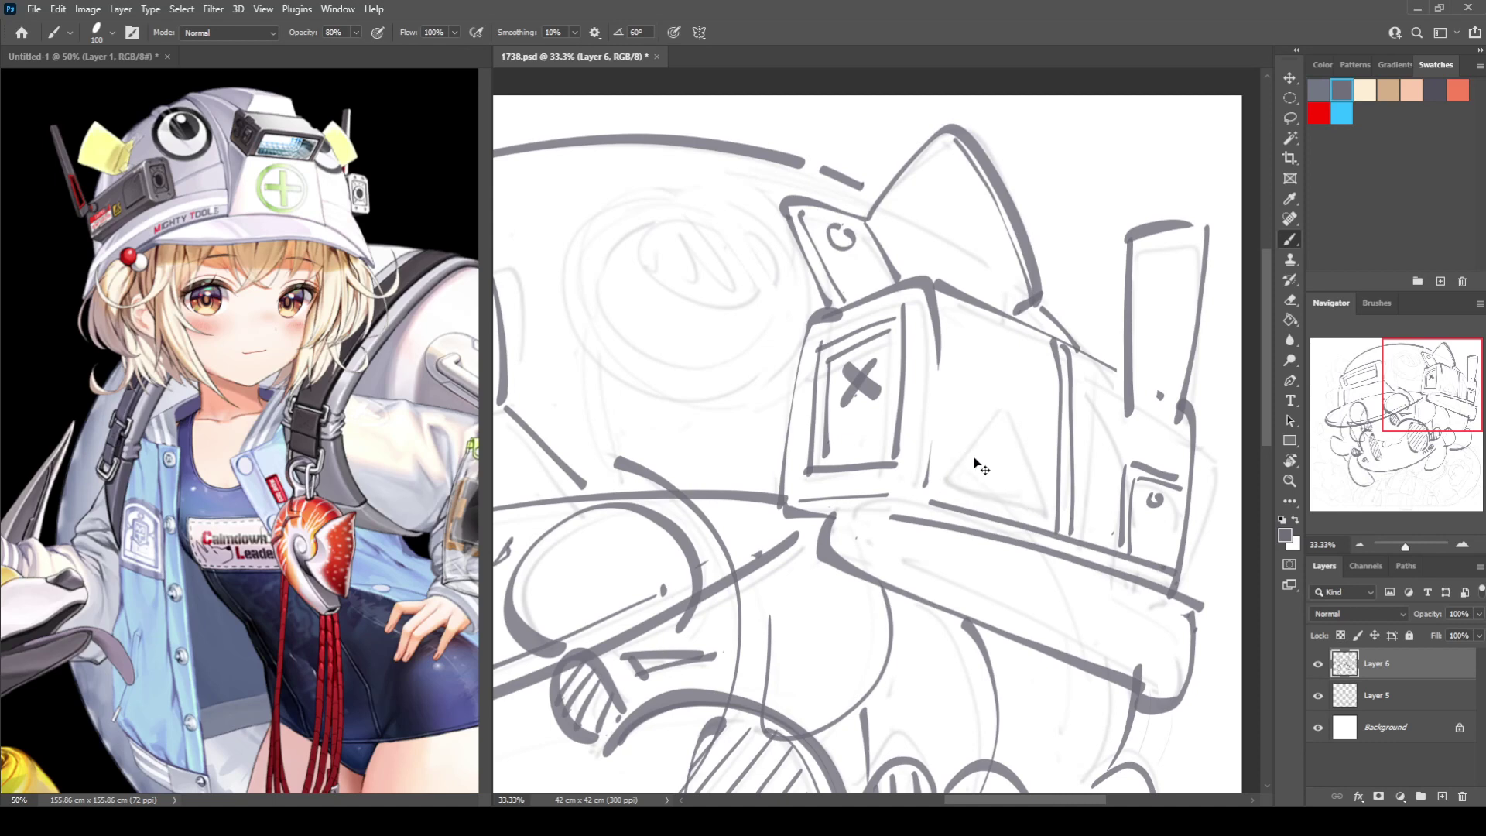
mouse_move(1012, 396)
left_mouse_down()
mouse_move(945, 473)
mouse_move(1029, 497)
left_mouse_up()
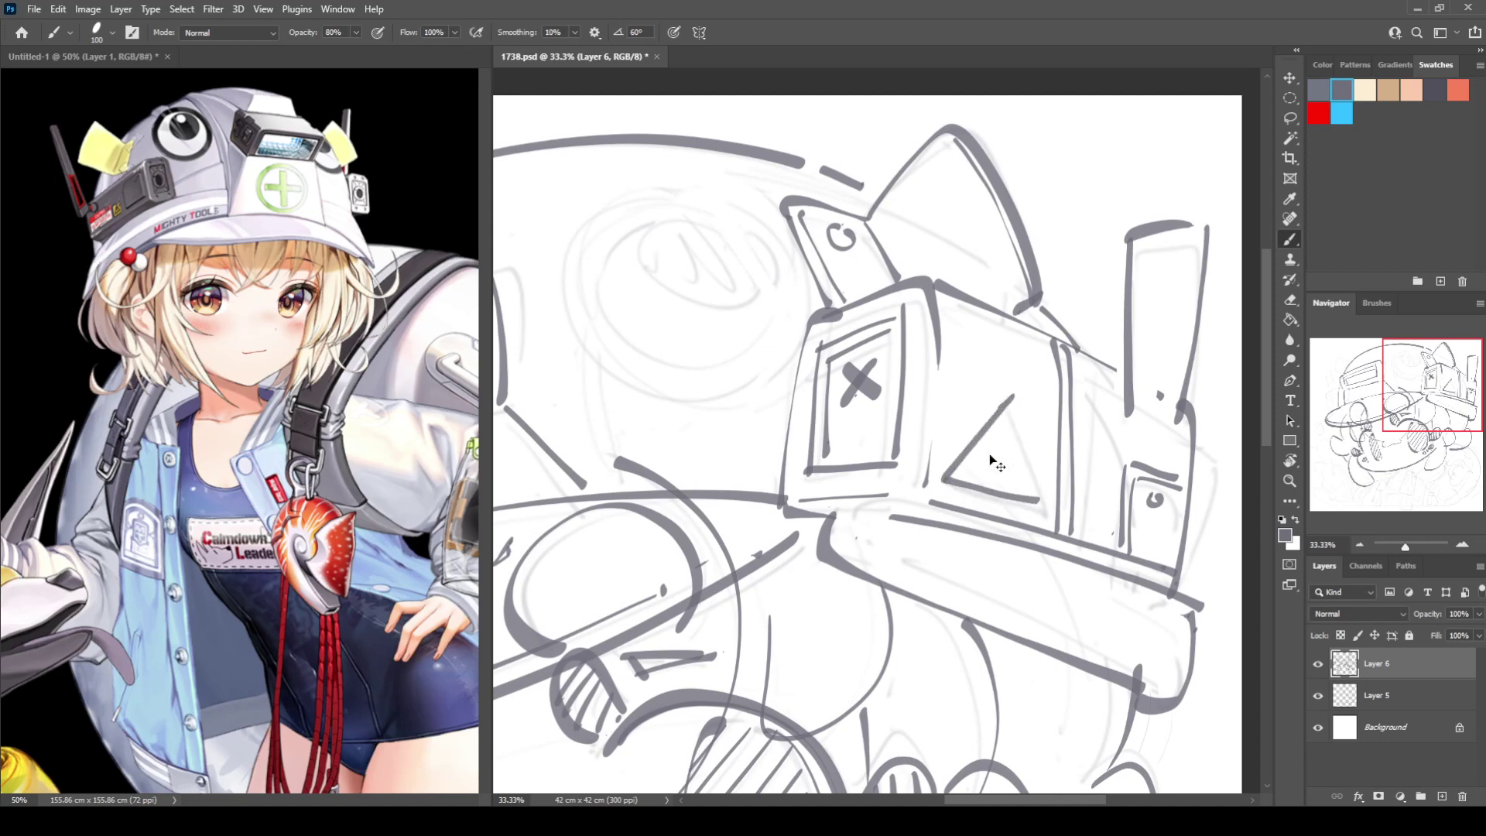
key("ctrl+z")
left_click_drag(936, 479, 1035, 506)
left_click_drag(1010, 393, 1041, 505)
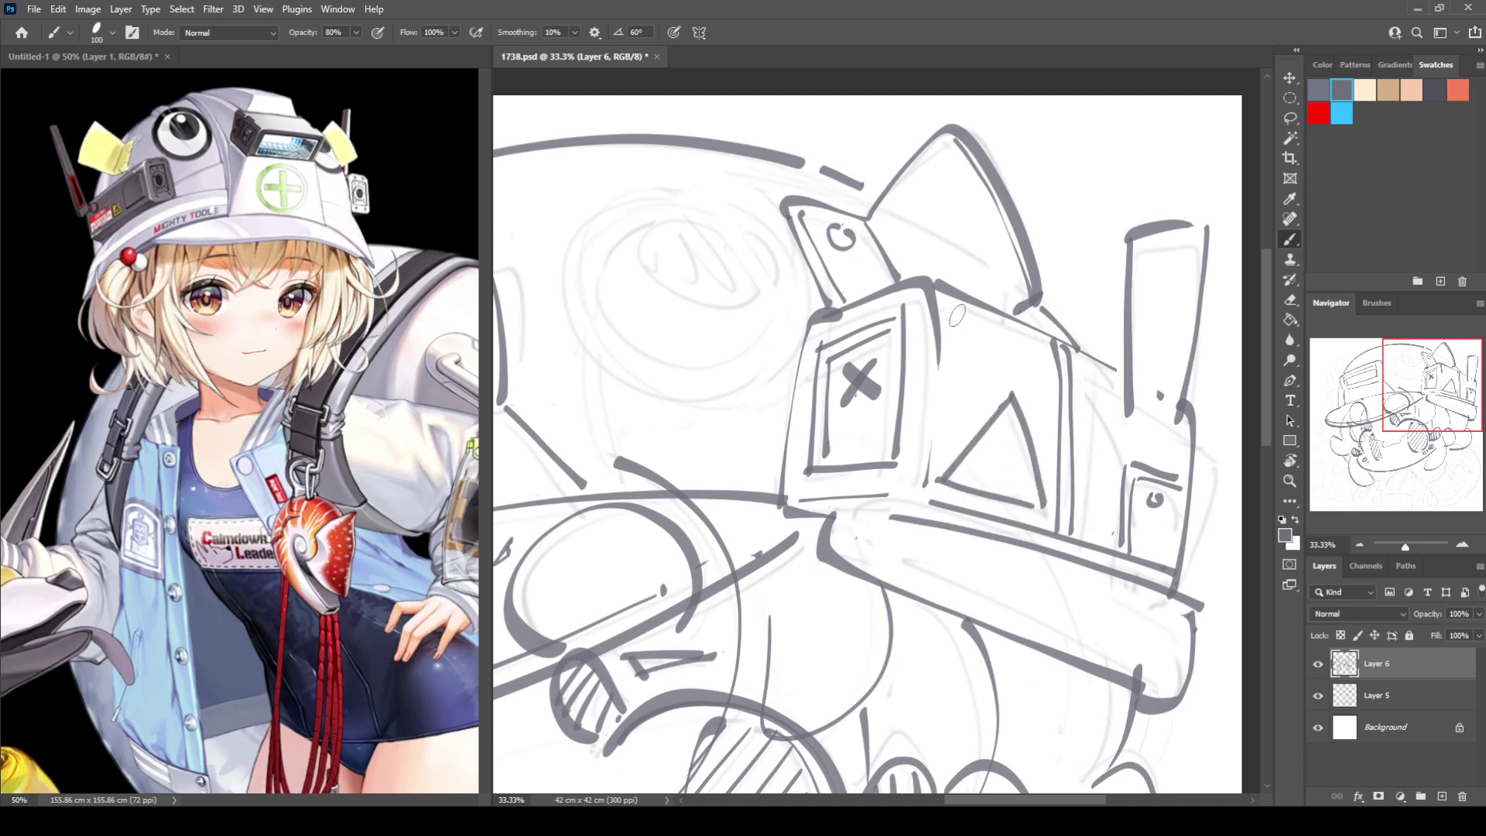
Add an inner edge line, a rivet and short dashes to the box's side face, plus band marks on the antenna.
left_click_drag(957, 315, 931, 481)
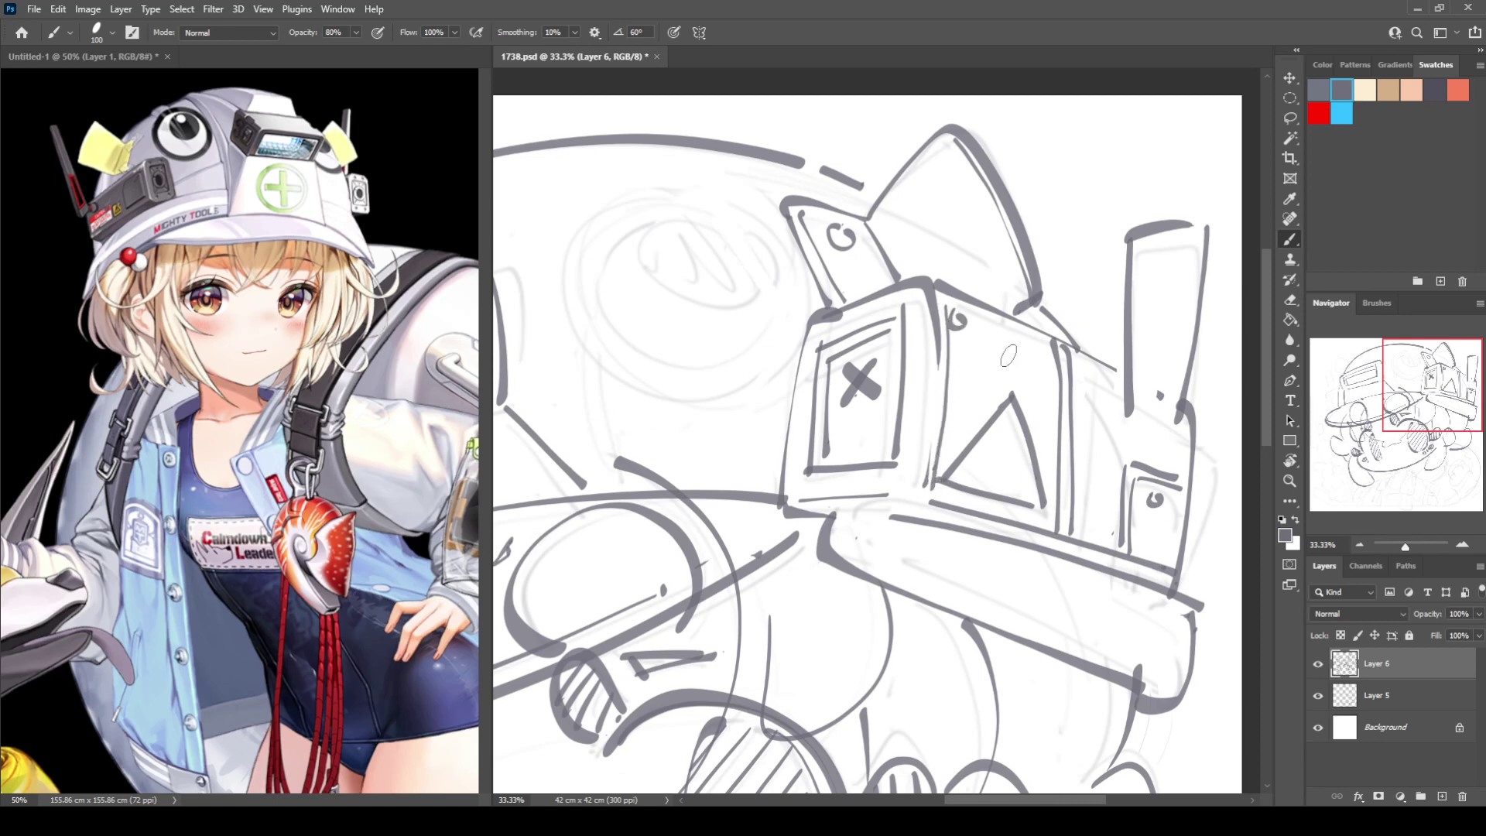
left_click_drag(1005, 349, 1013, 364)
mouse_move(1132, 267)
left_mouse_down()
mouse_move(1191, 255)
mouse_move(1192, 269)
left_mouse_up()
left_click(1177, 319)
mouse_move(898, 379)
left_mouse_down()
mouse_move(1093, 353)
mouse_move(1068, 418)
mouse_move(1053, 399)
left_mouse_up()
key("ctrl+z")
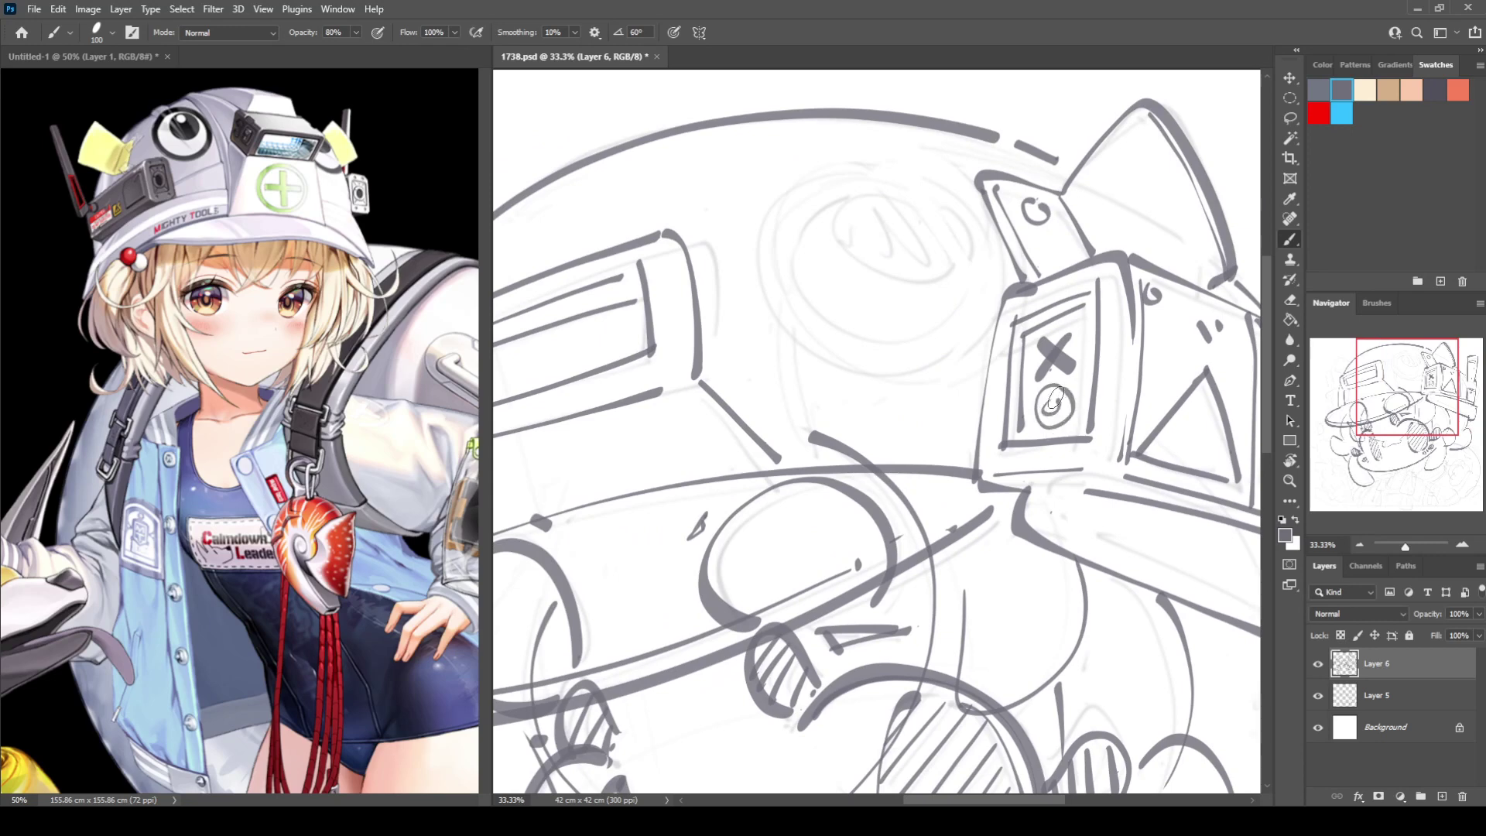
Draw thin inner edge lines along the thick brim band below the box and add a rivet dot at its rounded end.
left_click_drag(1164, 538, 941, 402)
left_click_drag(815, 393, 1102, 500)
left_click(1135, 512)
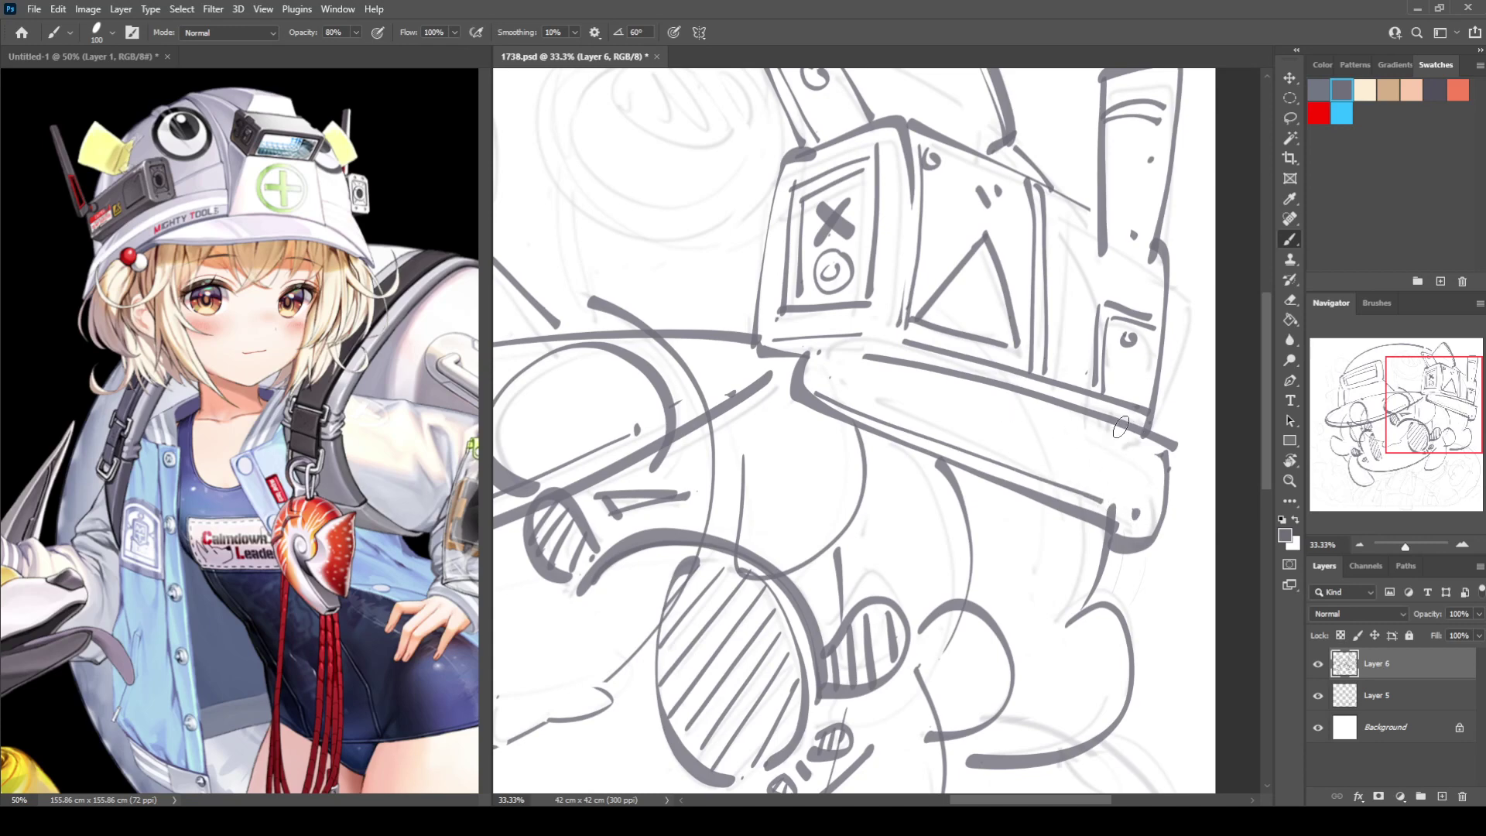
left_click_drag(875, 378, 853, 352)
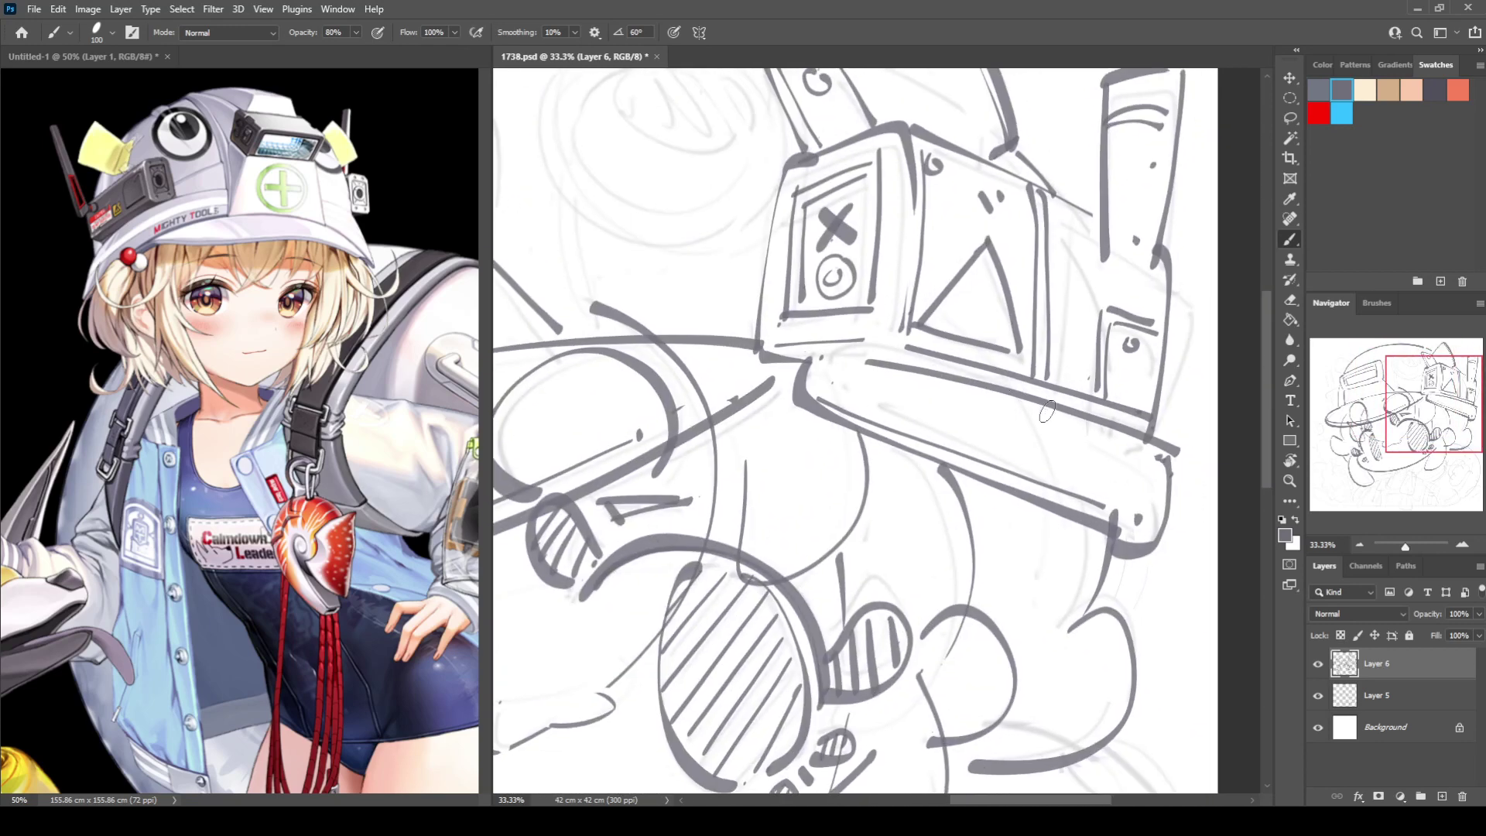
Draw two short cross lines and a small round mark on the thick brim band below the box.
left_click_drag(1075, 417, 1069, 501)
left_click_drag(1093, 422, 1081, 508)
mouse_move(1035, 420)
left_mouse_down()
mouse_move(1016, 438)
mouse_move(1042, 424)
mouse_move(1006, 427)
mouse_move(982, 408)
left_mouse_up()
Draw the thick outer circle of the large round eye on the helmet dome, redoing it for a rounder fit to the sketch.
mouse_move(556, 198)
left_mouse_down()
mouse_move(742, 309)
mouse_move(842, 402)
mouse_move(830, 408)
left_mouse_up()
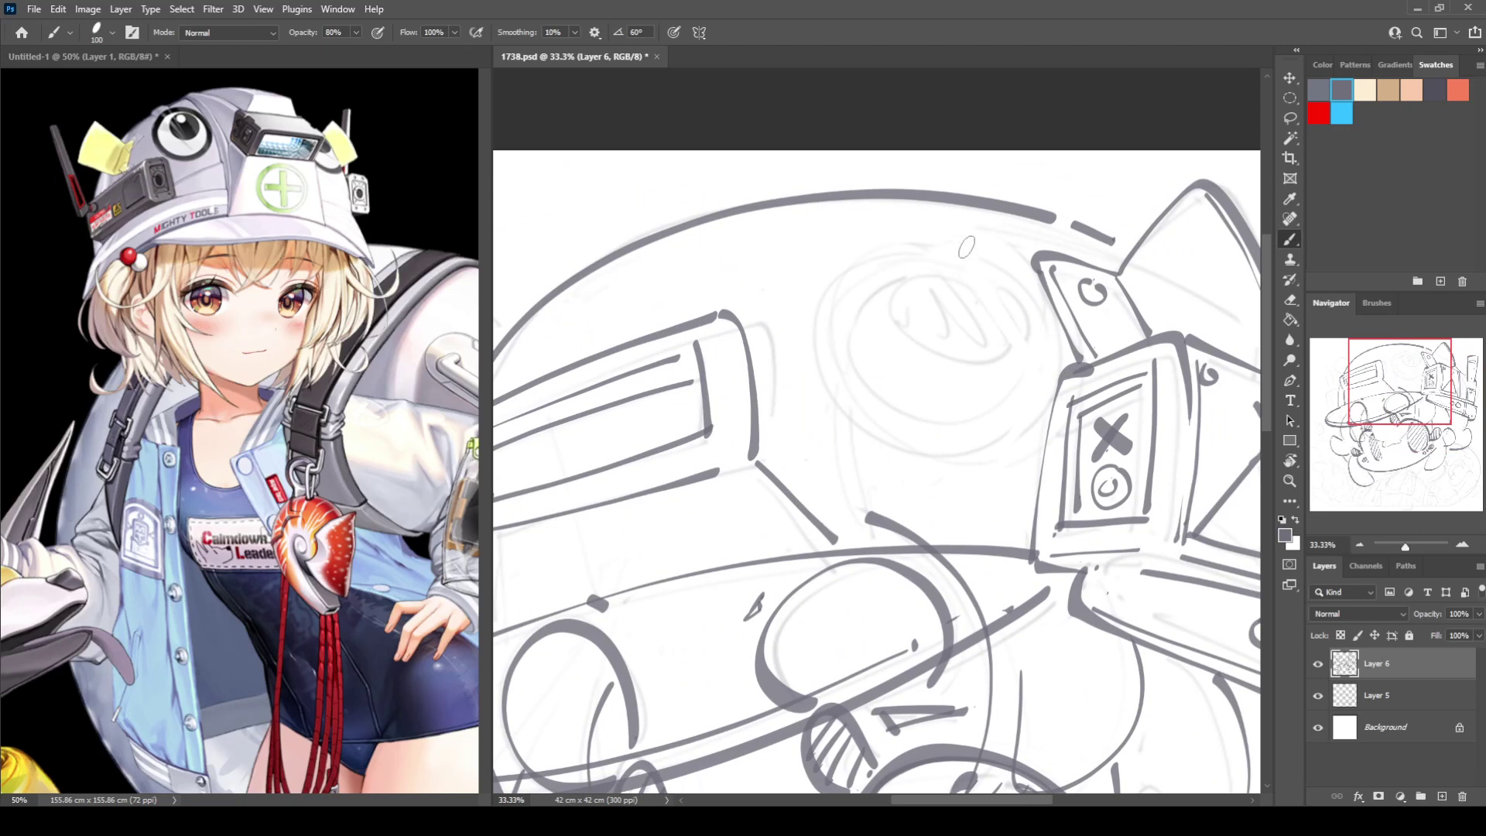
mouse_move(966, 247)
left_mouse_down()
mouse_move(829, 416)
mouse_move(1045, 379)
left_mouse_up()
key("ctrl+z")
left_click_drag(971, 234, 1043, 345)
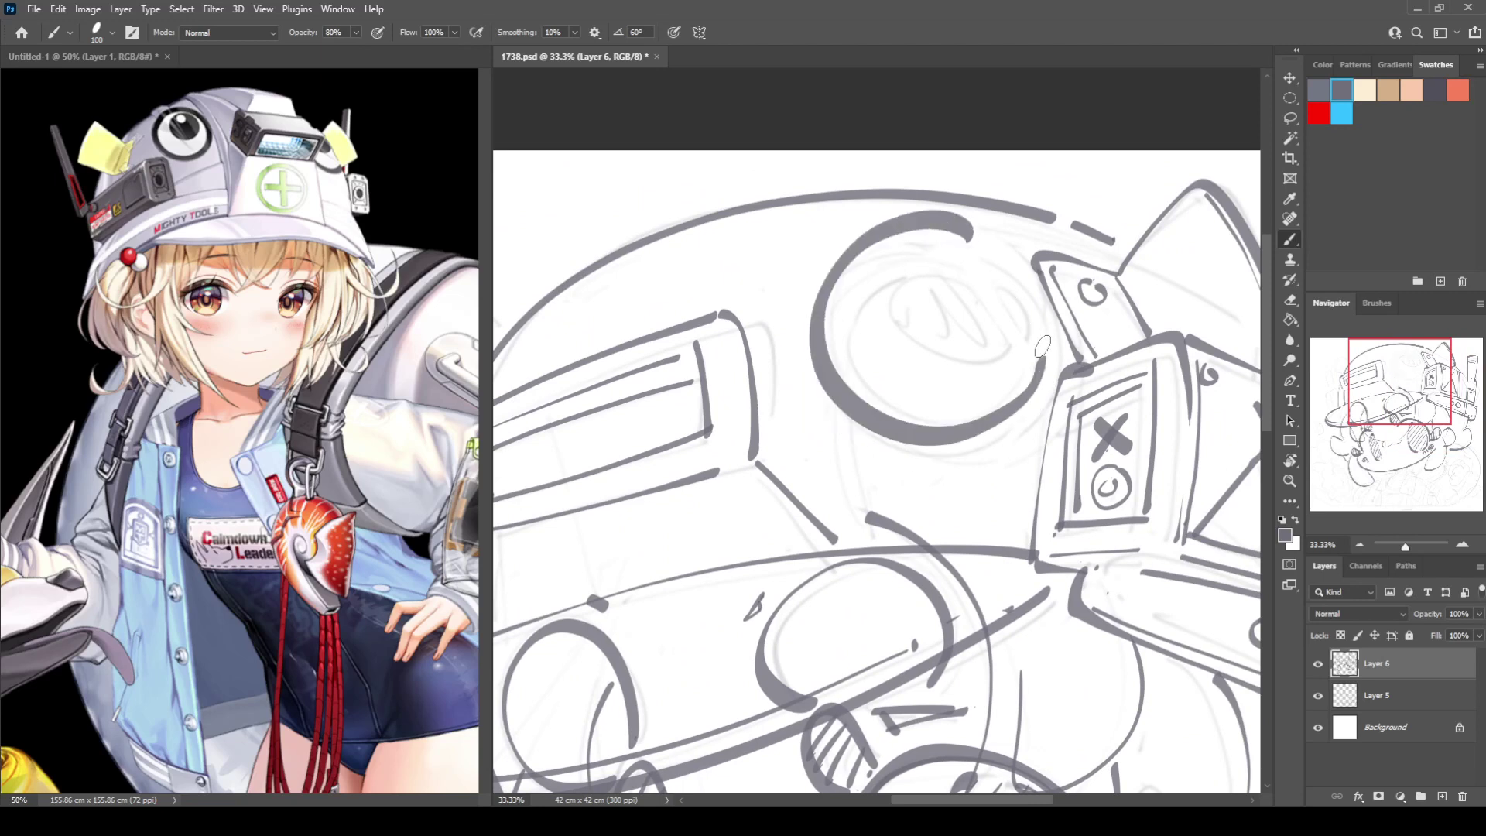
key("ctrl+z")
left_click_drag(973, 231, 1041, 456)
key("ctrl+z")
mouse_move(981, 241)
left_mouse_down()
mouse_move(999, 456)
mouse_move(1061, 444)
left_mouse_up()
Draw the inner pupil circle of the large helmet eye and fill it with diagonal hatching.
mouse_move(969, 234)
left_mouse_down()
mouse_move(998, 250)
mouse_move(895, 291)
left_mouse_up()
mouse_move(968, 241)
left_mouse_down()
mouse_move(903, 313)
mouse_move(909, 336)
left_mouse_up()
left_click_drag(1001, 262, 933, 357)
left_click_drag(1021, 271, 960, 366)
left_click_drag(1031, 297, 993, 370)
left_click_drag(1038, 331, 1033, 342)
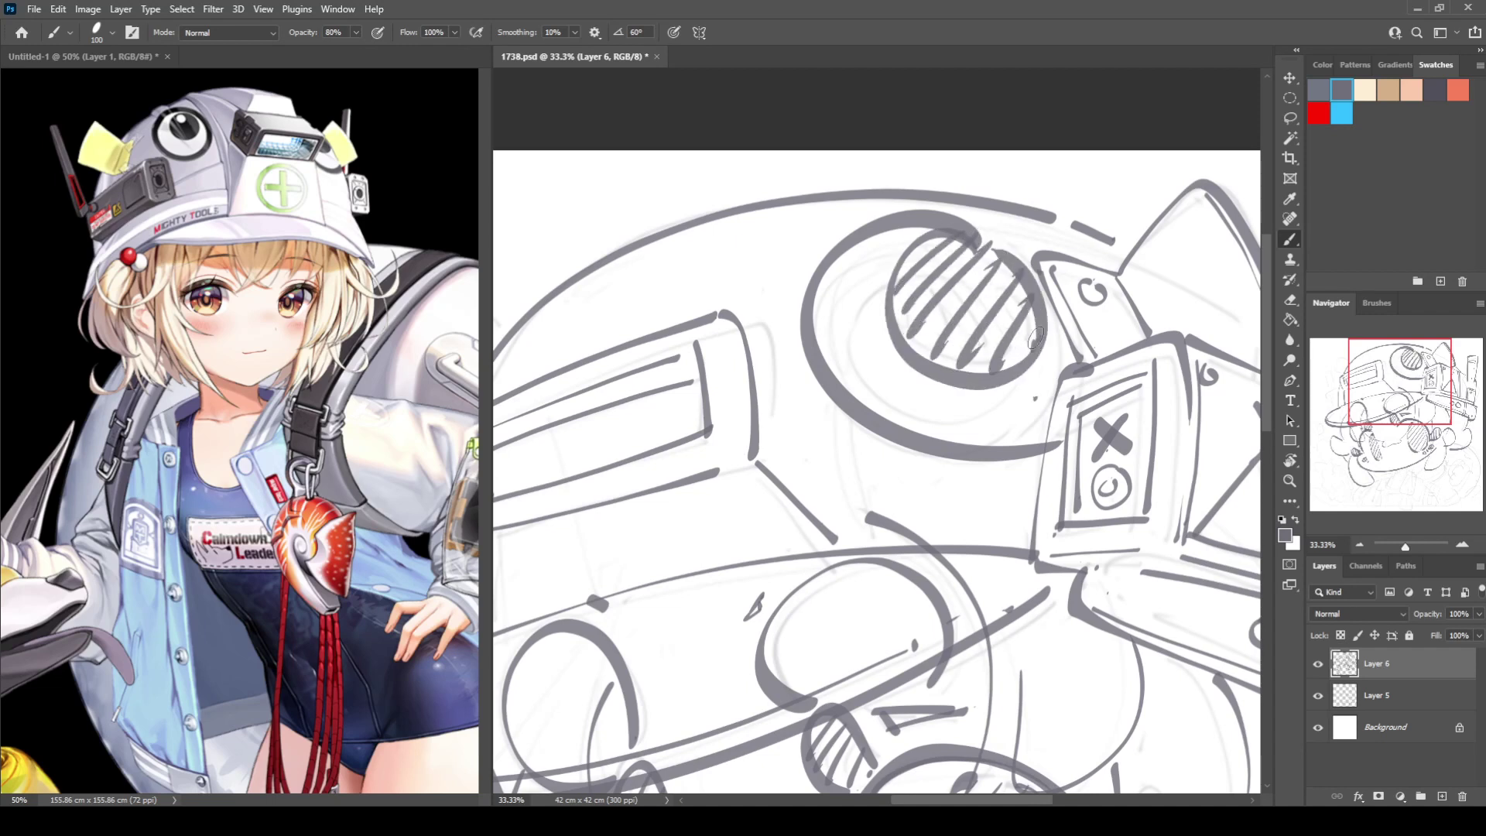
Draw the smaller, partly hidden round eye at the dome's far edge, redoing its outline and hatching its pupil.
left_click_drag(798, 297, 1059, 233)
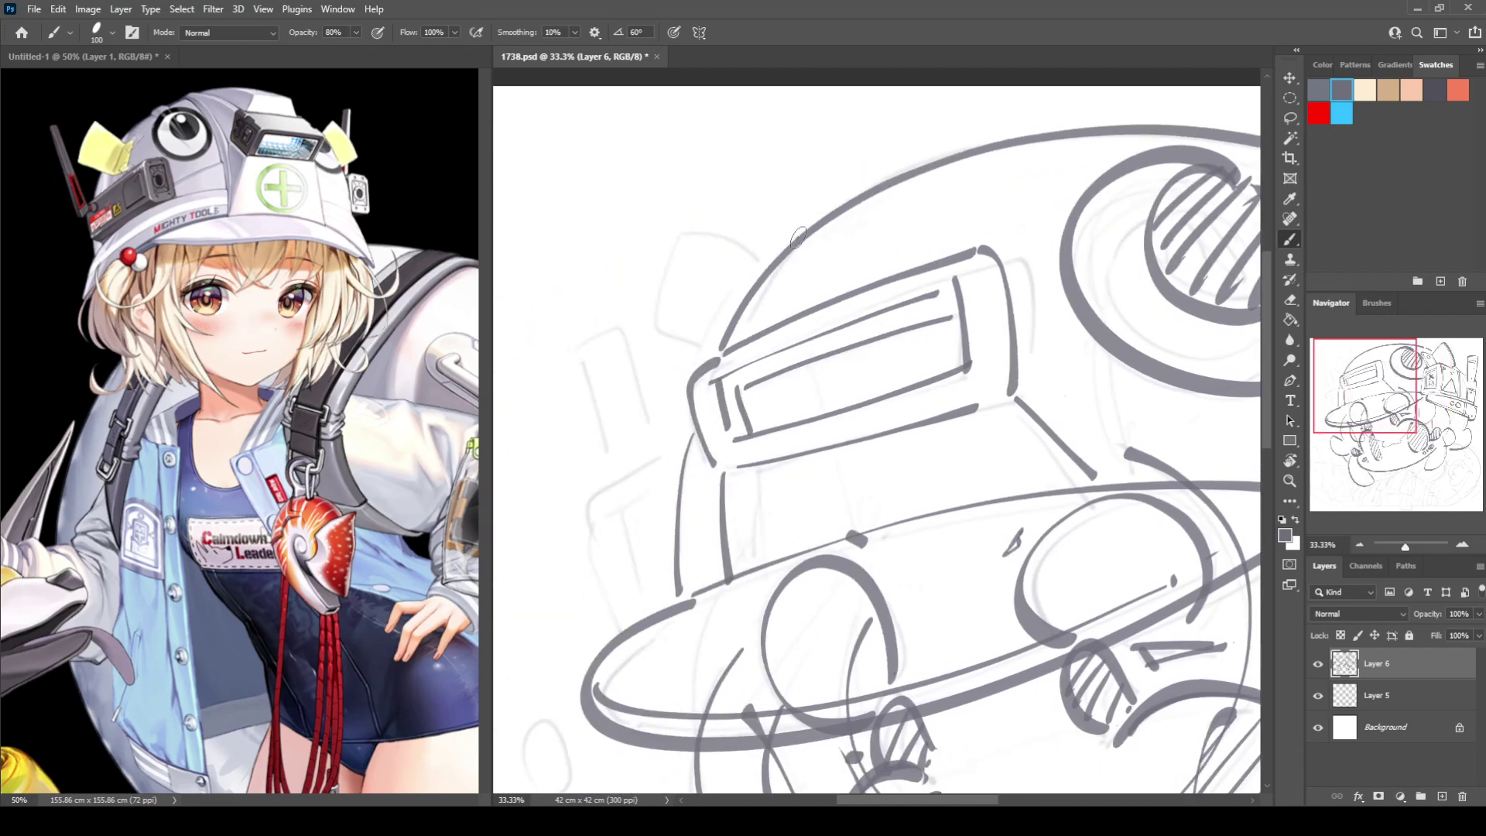
left_click_drag(798, 237, 813, 308)
key("ctrl+z")
mouse_move(800, 238)
left_mouse_down()
mouse_move(811, 308)
mouse_move(767, 327)
left_mouse_up()
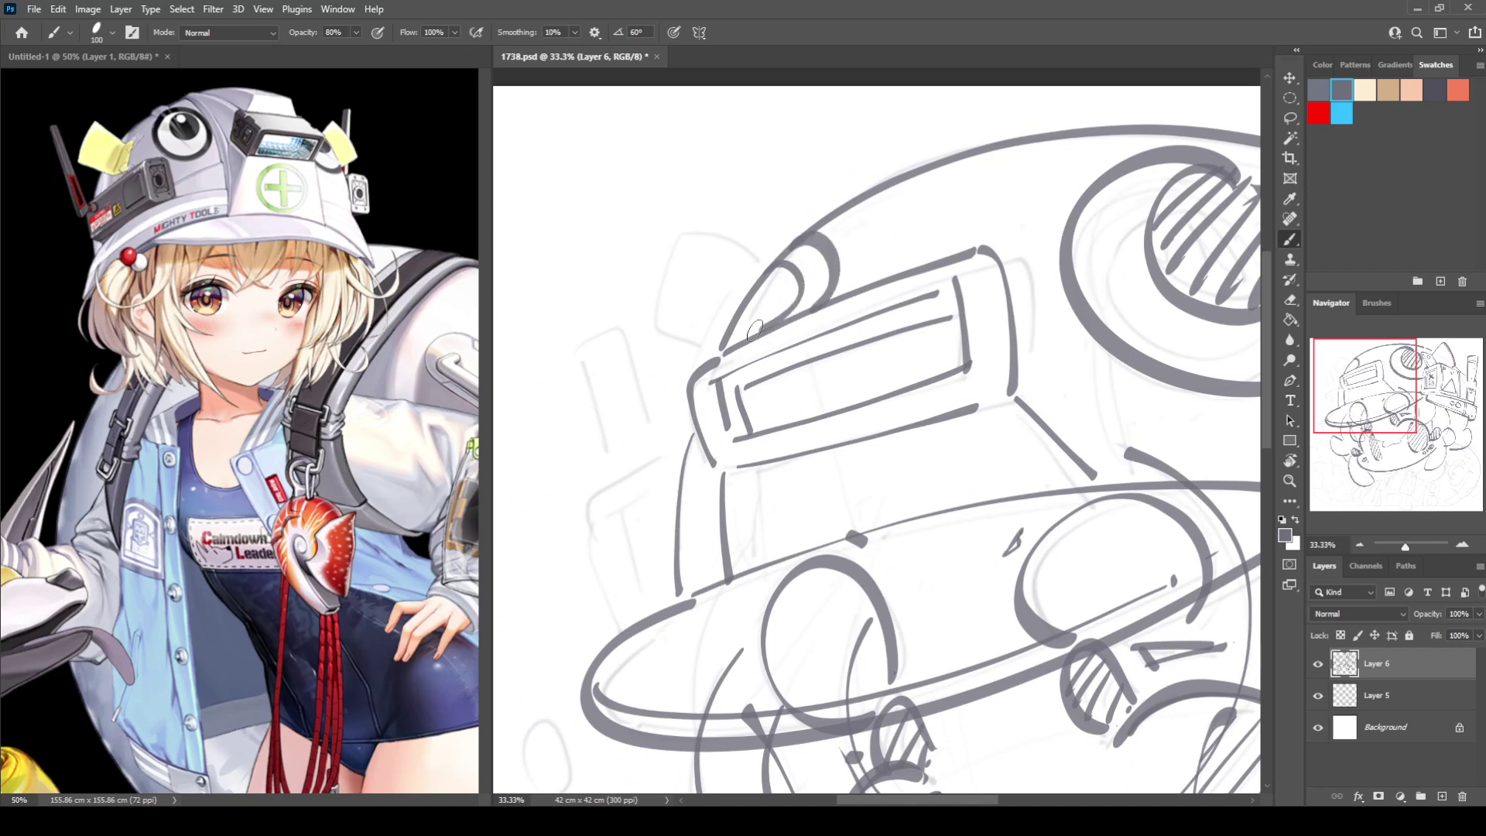
left_click_drag(772, 271, 743, 324)
left_click_drag(781, 275, 762, 328)
left_click_drag(797, 288, 783, 308)
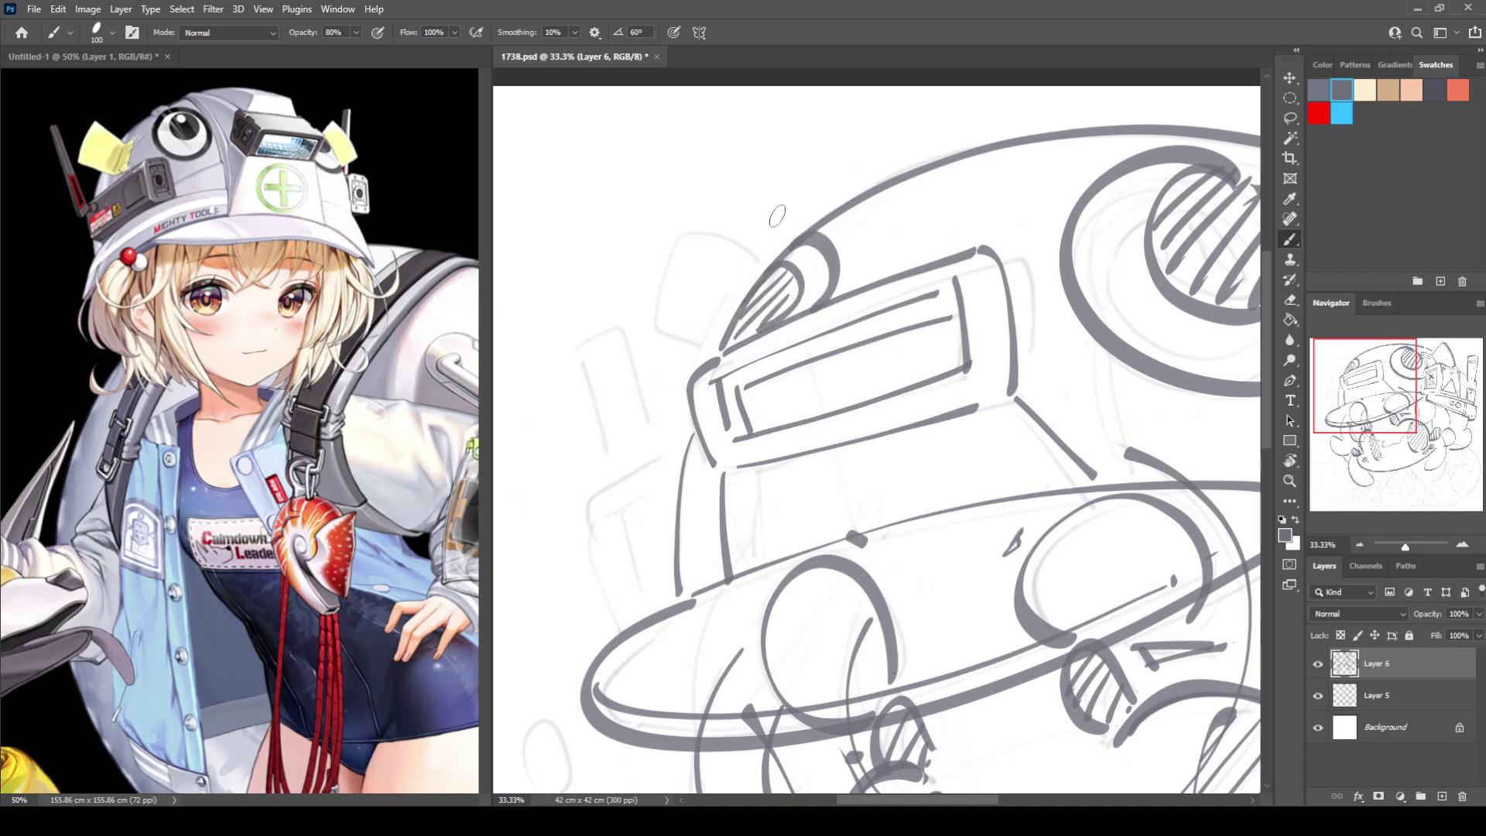
Outline the rounded block sticking out behind the small helmet eye and add thin inner edge lines.
scroll(776, 216, "down", 3)
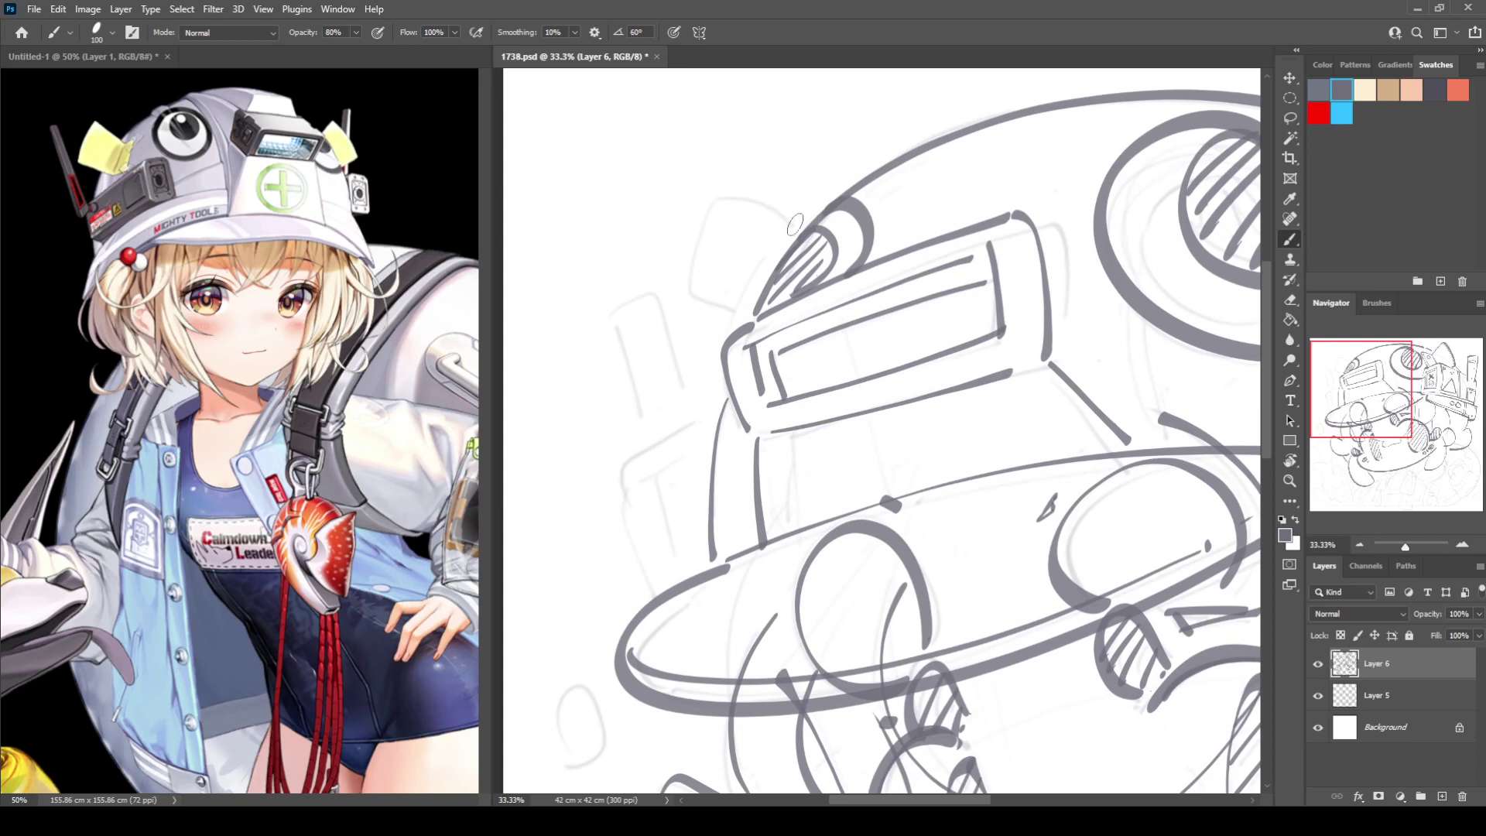
mouse_move(797, 225)
left_mouse_down()
mouse_move(730, 204)
mouse_move(697, 230)
mouse_move(713, 209)
mouse_move(688, 311)
mouse_move(731, 323)
left_mouse_up()
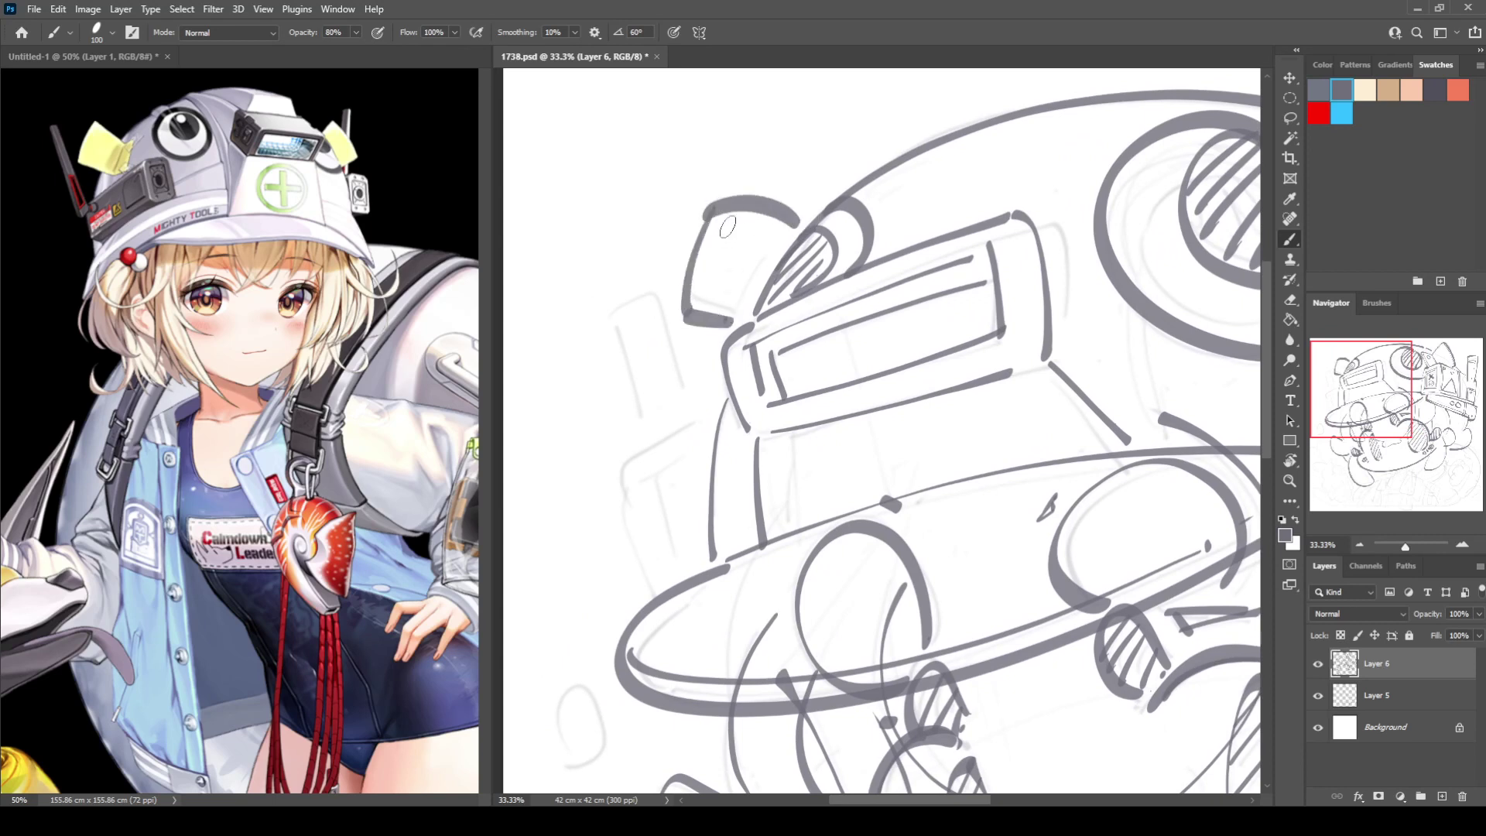
mouse_move(713, 224)
left_mouse_down()
mouse_move(694, 291)
mouse_move(739, 308)
left_mouse_up()
Draw the side box above the brim tip with nested inner frame lines, plus the short banded antenna on top of it.
mouse_move(712, 396)
left_mouse_down()
mouse_move(648, 432)
mouse_move(630, 525)
mouse_move(659, 594)
left_mouse_up()
left_click_drag(643, 487, 677, 578)
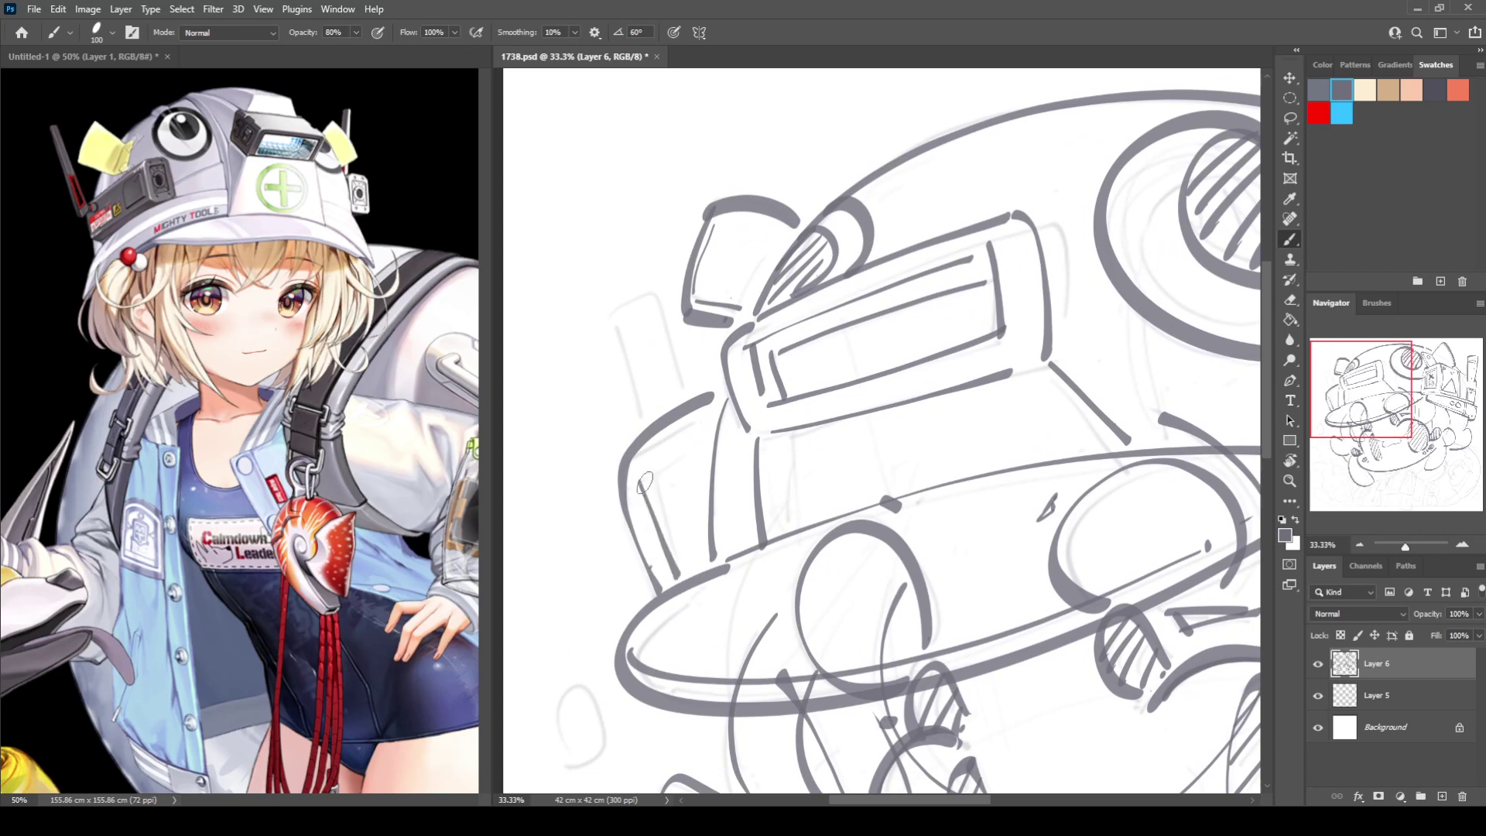
mouse_move(699, 440)
left_mouse_down()
mouse_move(641, 481)
mouse_move(660, 488)
mouse_move(697, 569)
left_mouse_up()
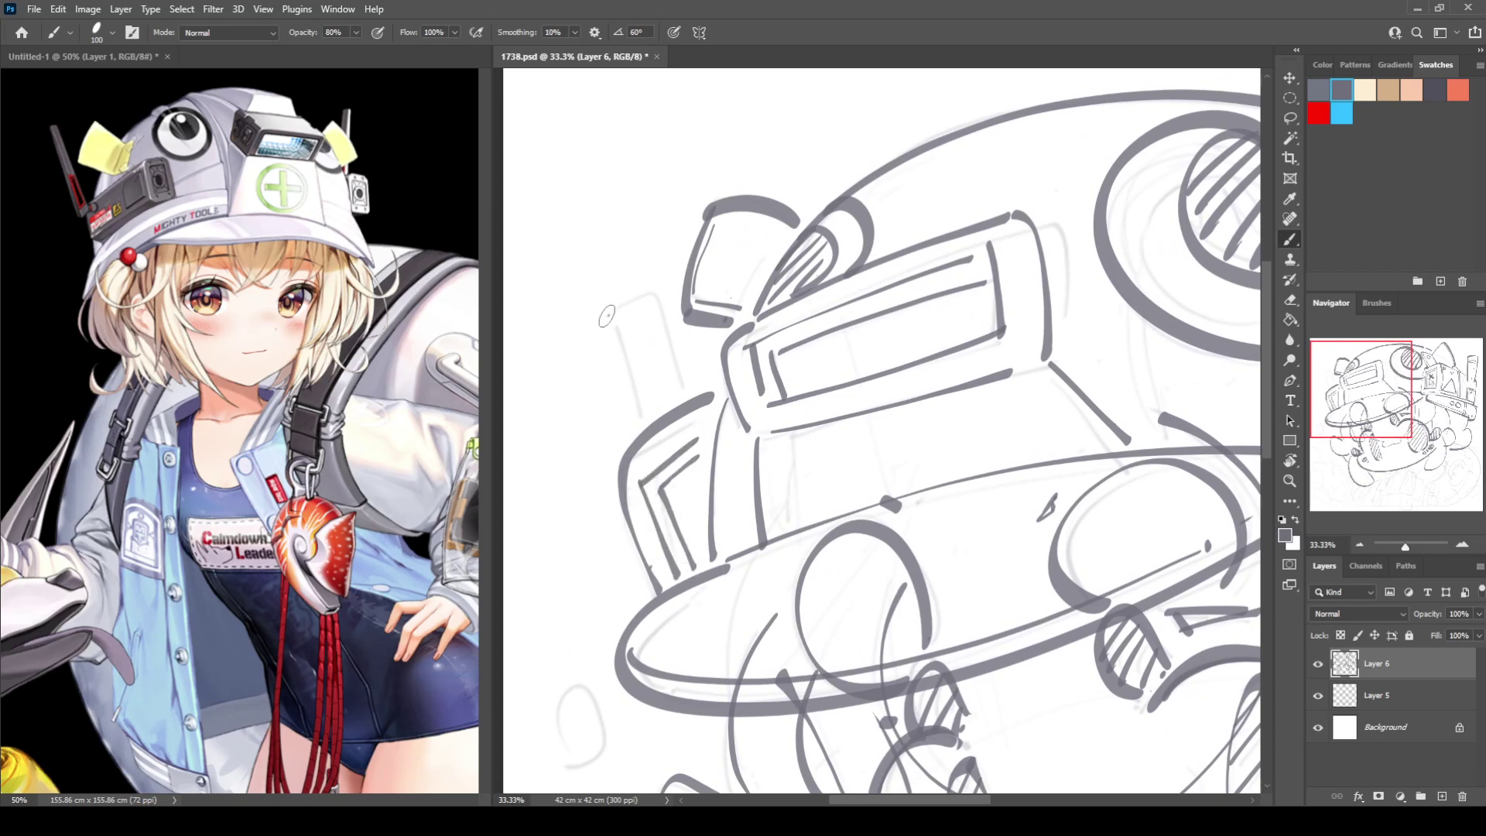
mouse_move(606, 316)
left_mouse_down()
mouse_move(635, 415)
mouse_move(620, 338)
mouse_move(602, 327)
mouse_move(650, 292)
mouse_move(680, 397)
left_mouse_up()
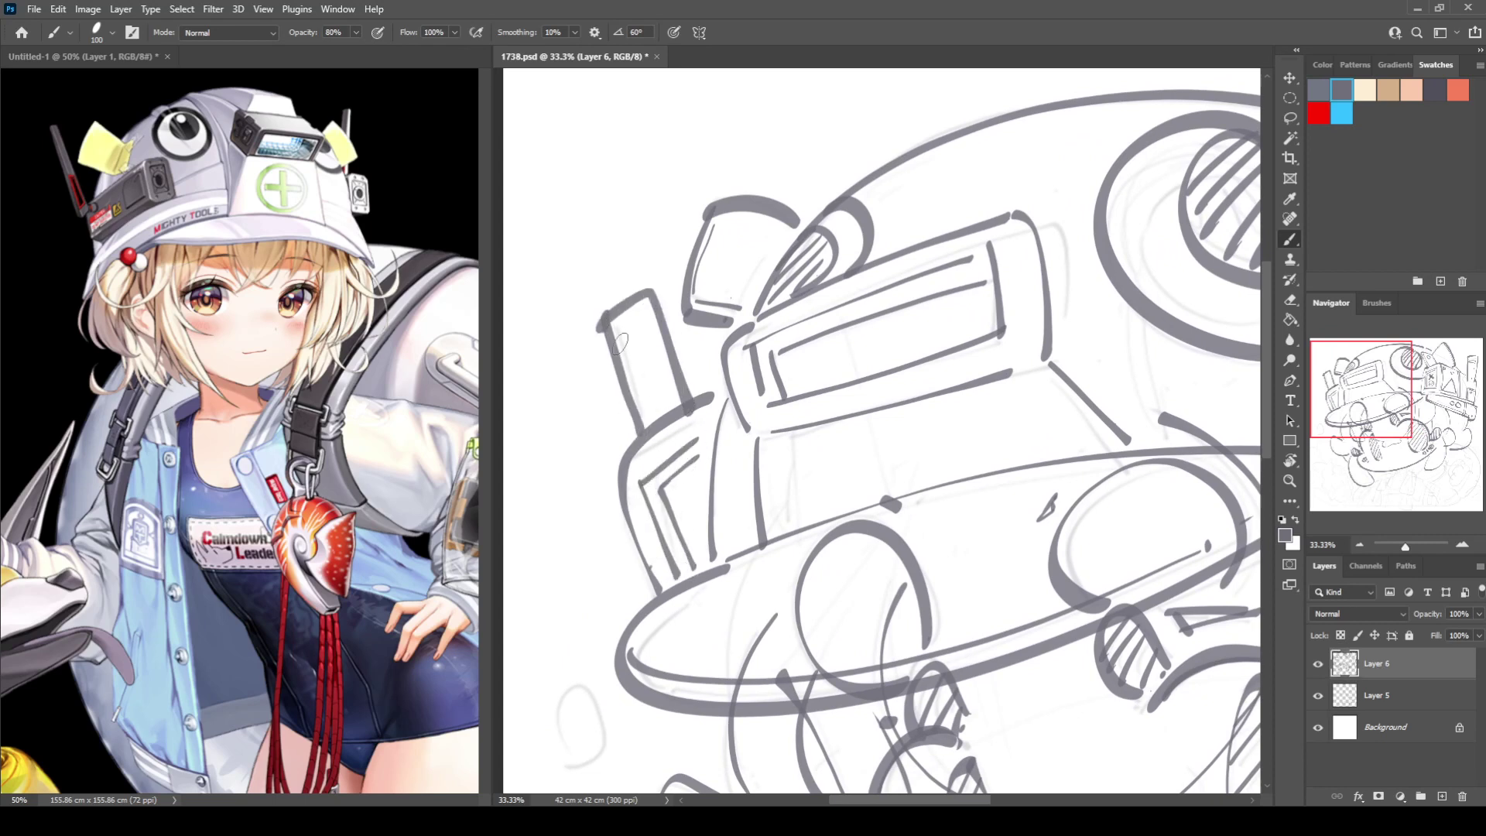
left_click_drag(606, 349, 651, 328)
Draw a double seam line and small marks on the dome, plus a cross emblem in an oval on the helmet front, redoing the oval.
mouse_move(985, 474)
left_mouse_down()
mouse_move(756, 473)
mouse_move(733, 531)
left_mouse_up()
mouse_move(690, 203)
left_mouse_down()
mouse_move(647, 298)
mouse_move(698, 202)
left_mouse_up()
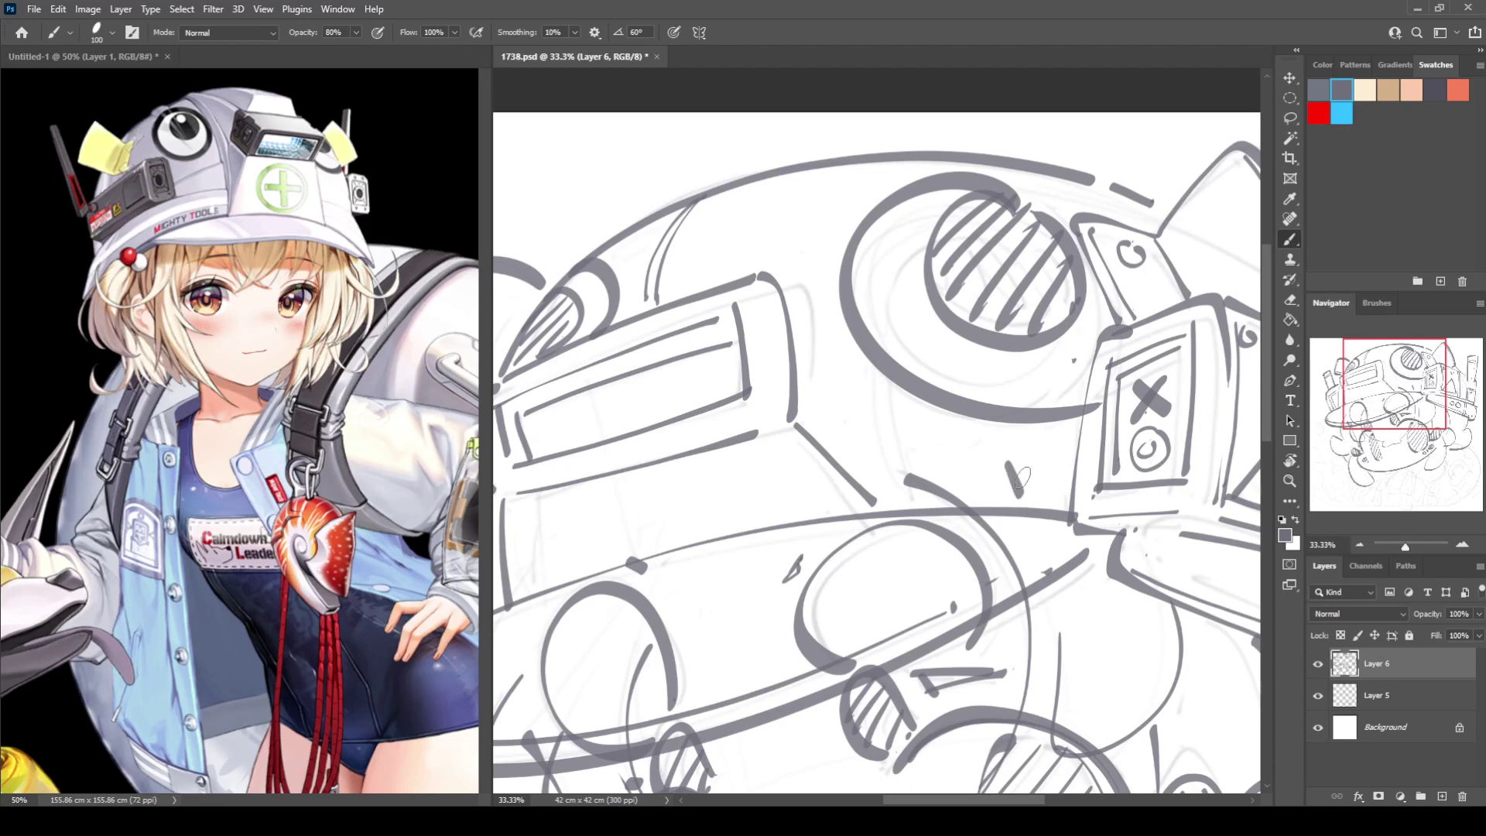
left_click_drag(766, 469, 999, 380)
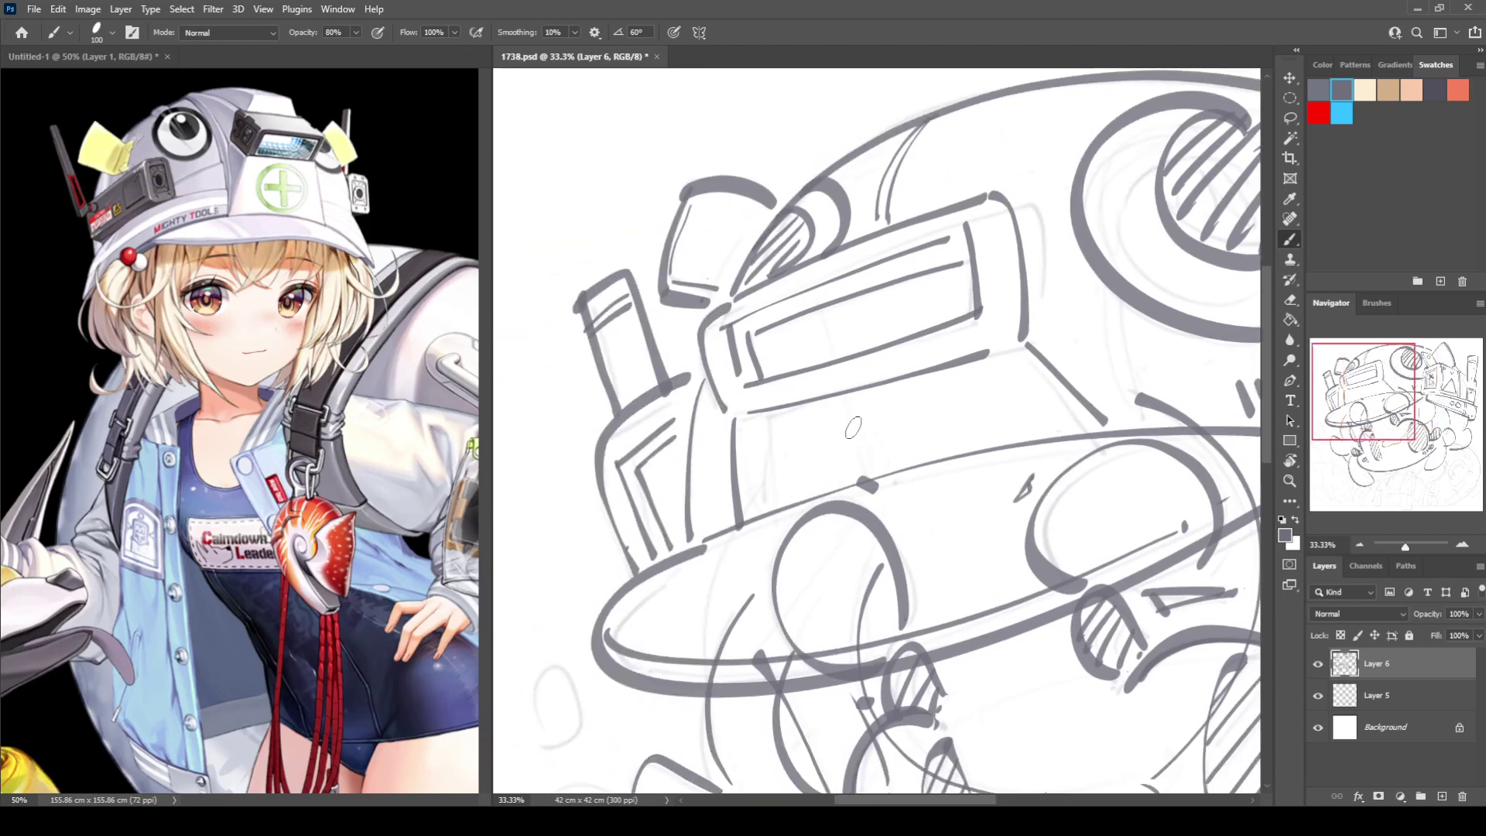
mouse_move(824, 438)
left_mouse_down()
mouse_move(926, 405)
mouse_move(876, 465)
left_mouse_up()
left_click_drag(897, 387, 964, 396)
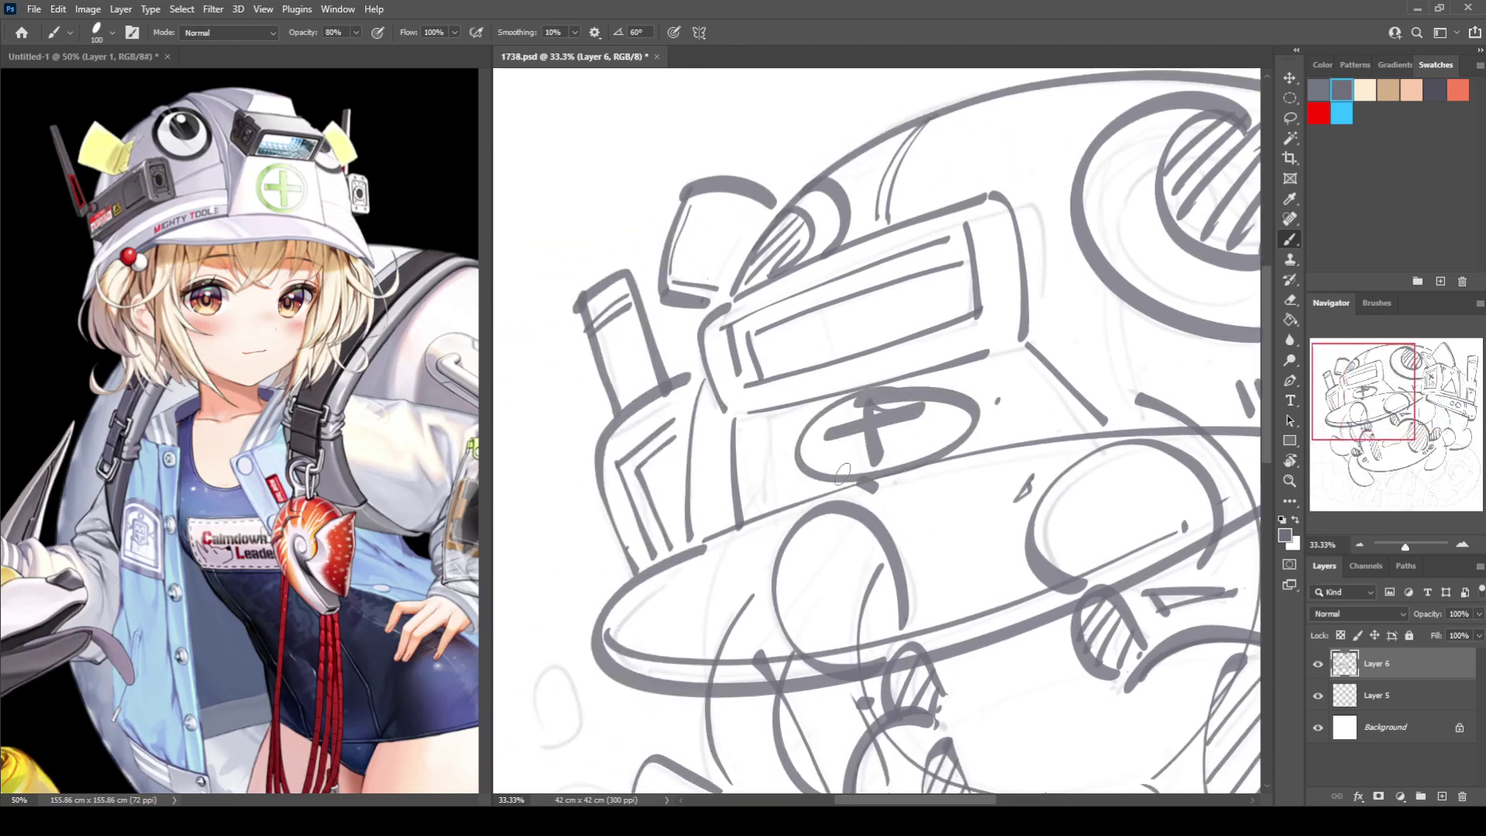
key("ctrl+z")
left_click_drag(865, 390, 860, 395)
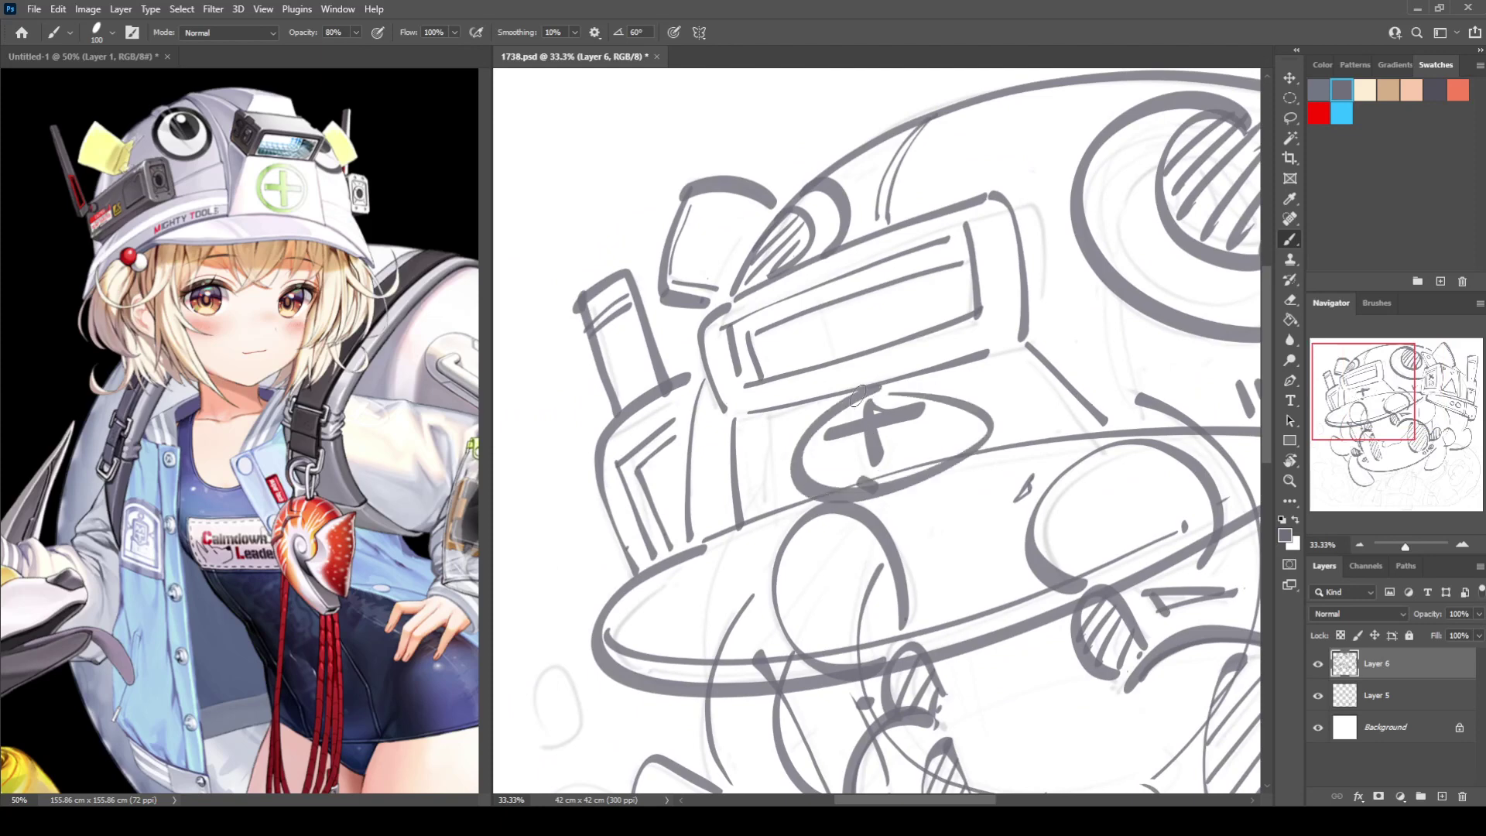
left_click_drag(1061, 317, 829, 437)
left_click_drag(802, 243, 824, 238)
left_click(832, 225)
Try out a wide open mouth with a curved upper lip above the chin line, and undo its strokes.
scroll(868, 285, "down", 10)
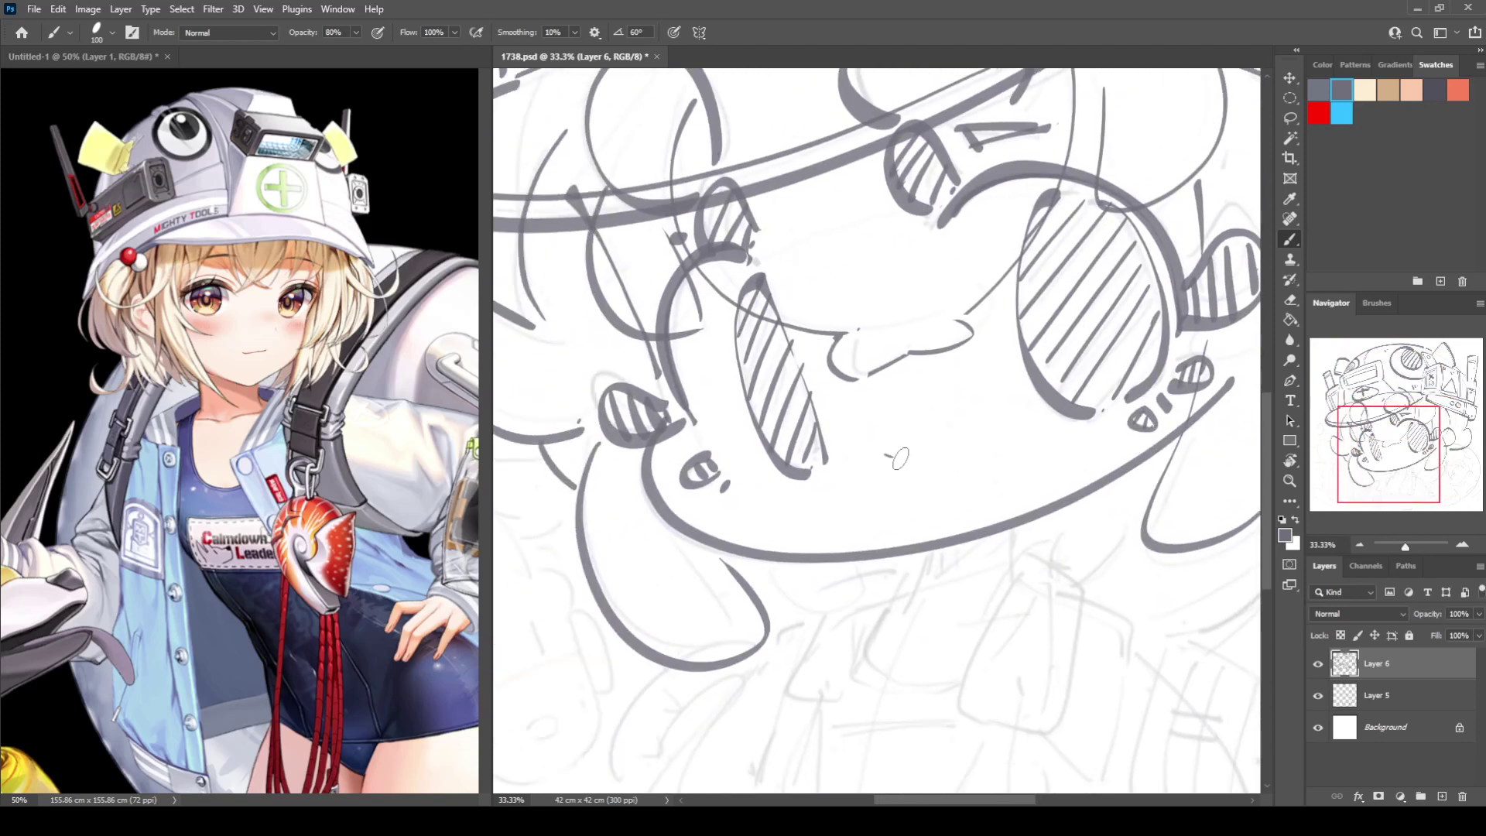
mouse_move(897, 467)
left_mouse_down()
mouse_move(960, 437)
mouse_move(1046, 511)
left_mouse_up()
left_click_drag(896, 472, 929, 538)
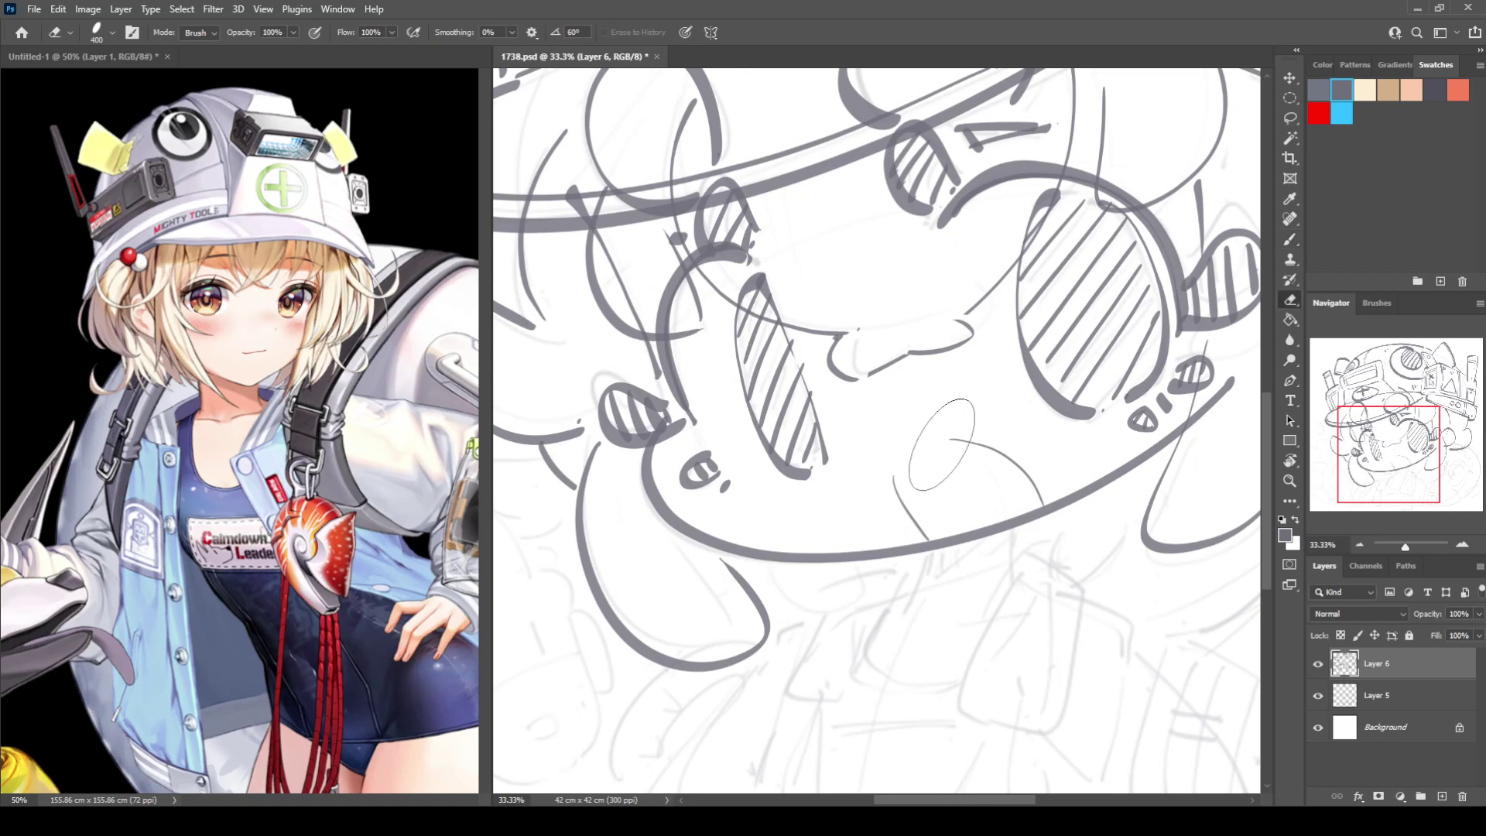
left_click_drag(915, 461, 969, 469)
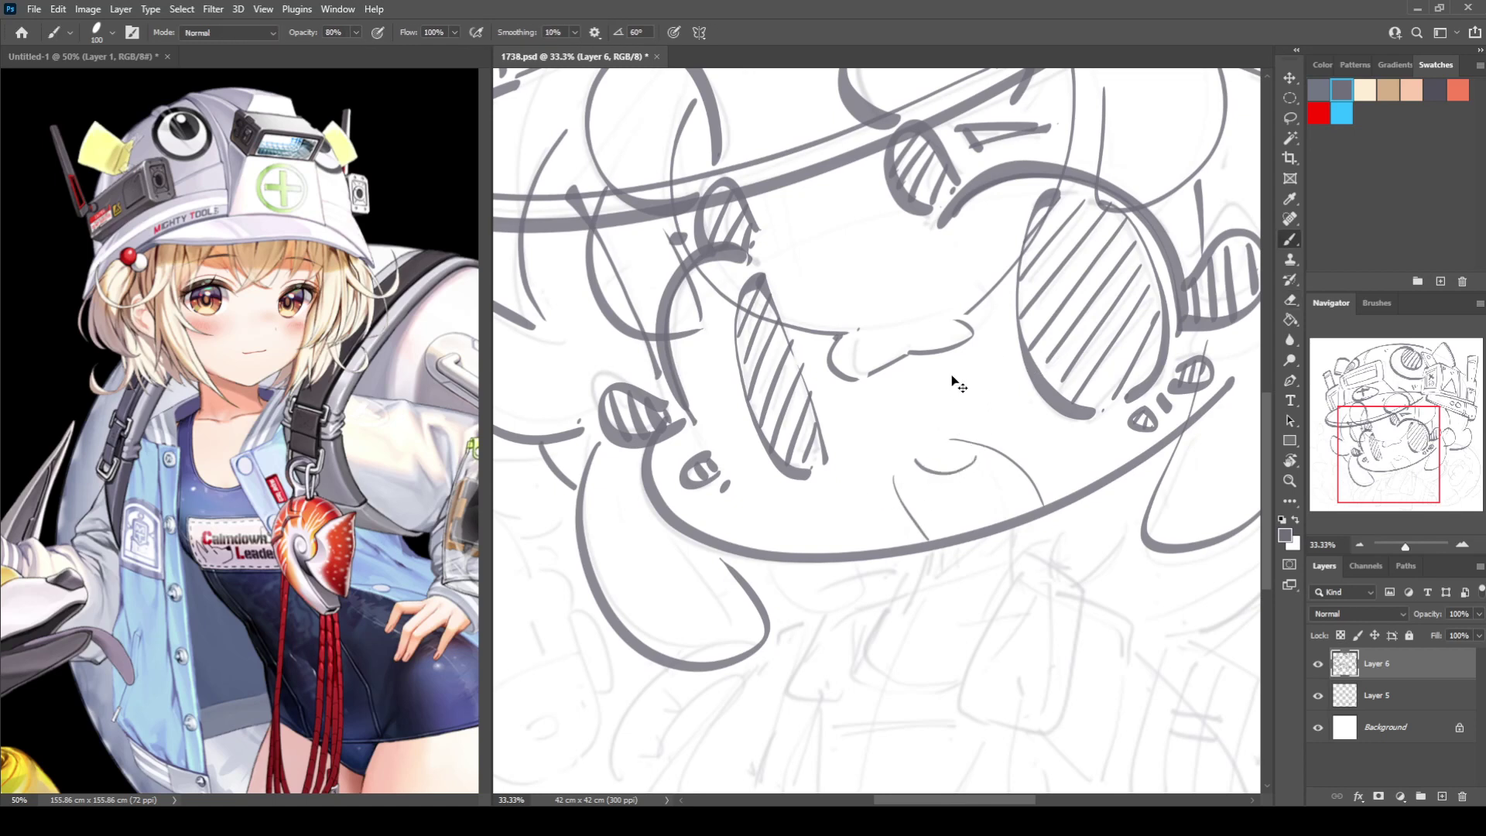
key("ctrl+z")
key("ctrl+shift+z")
left_click_drag(738, 498, 831, 613)
key("ctrl+z")
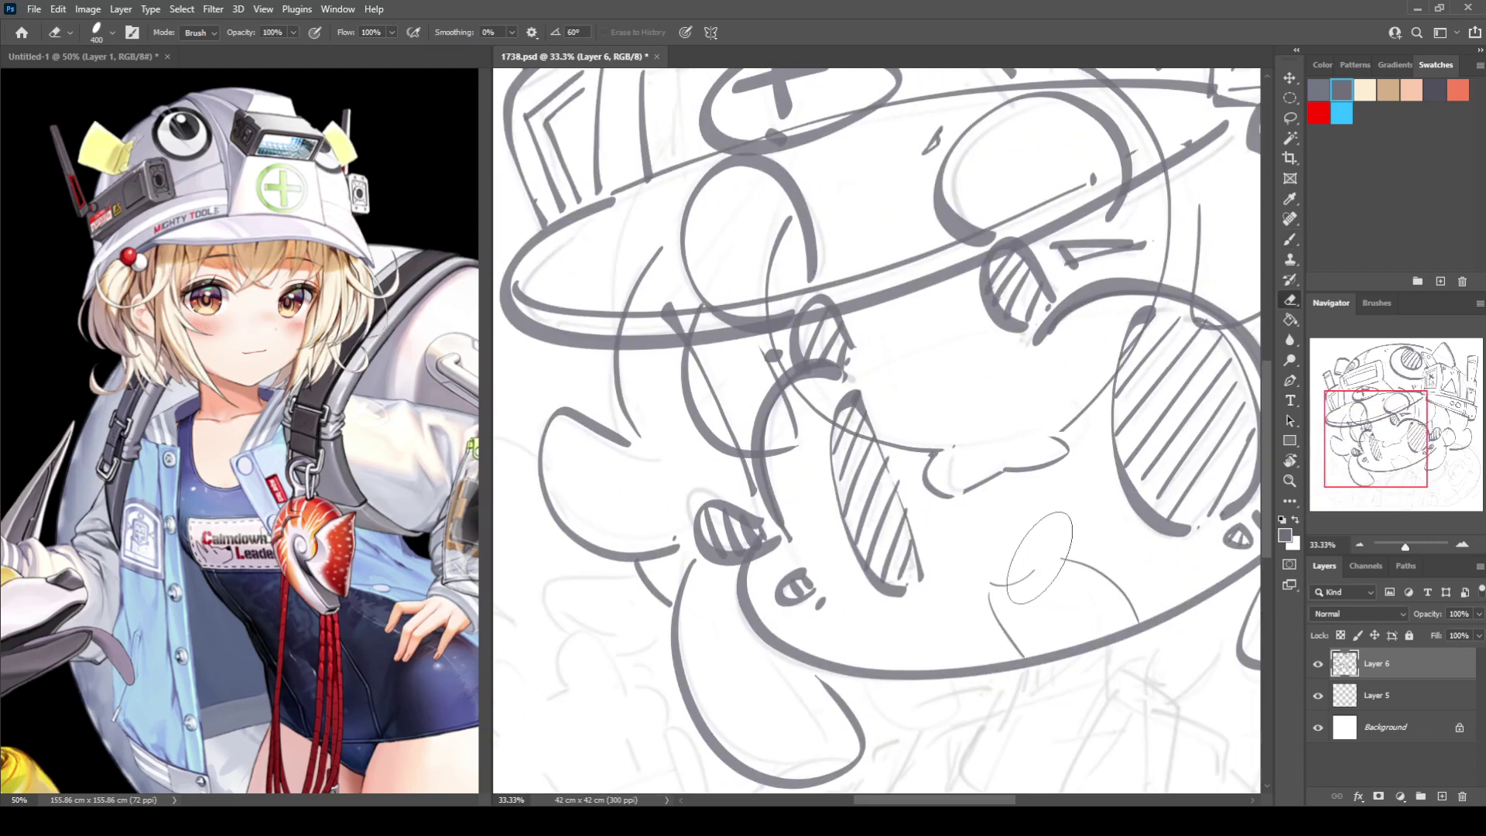
mouse_move(1034, 573)
left_mouse_down()
mouse_move(1085, 574)
mouse_move(926, 468)
left_mouse_up()
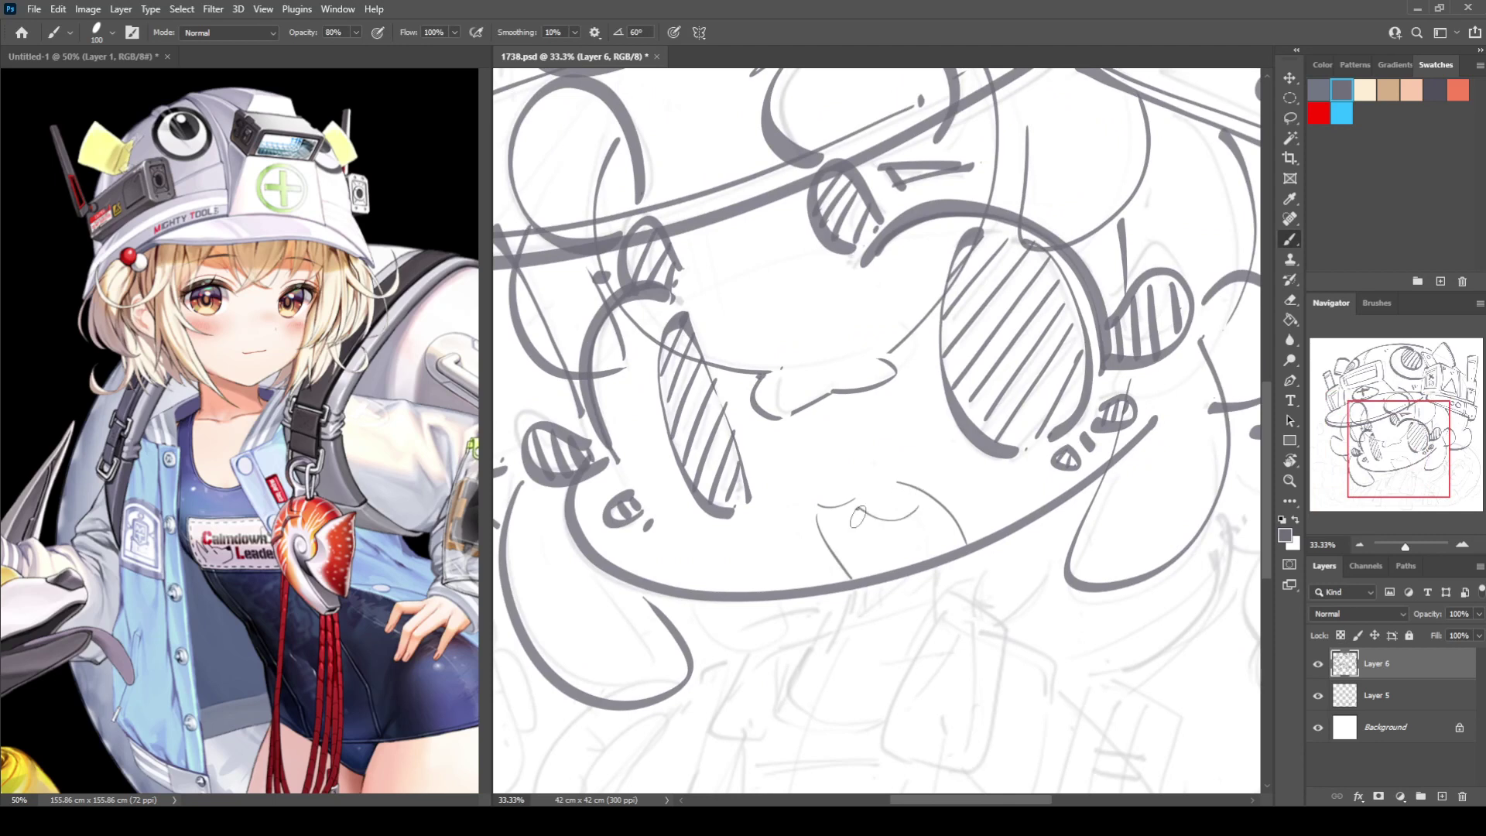
key("e")
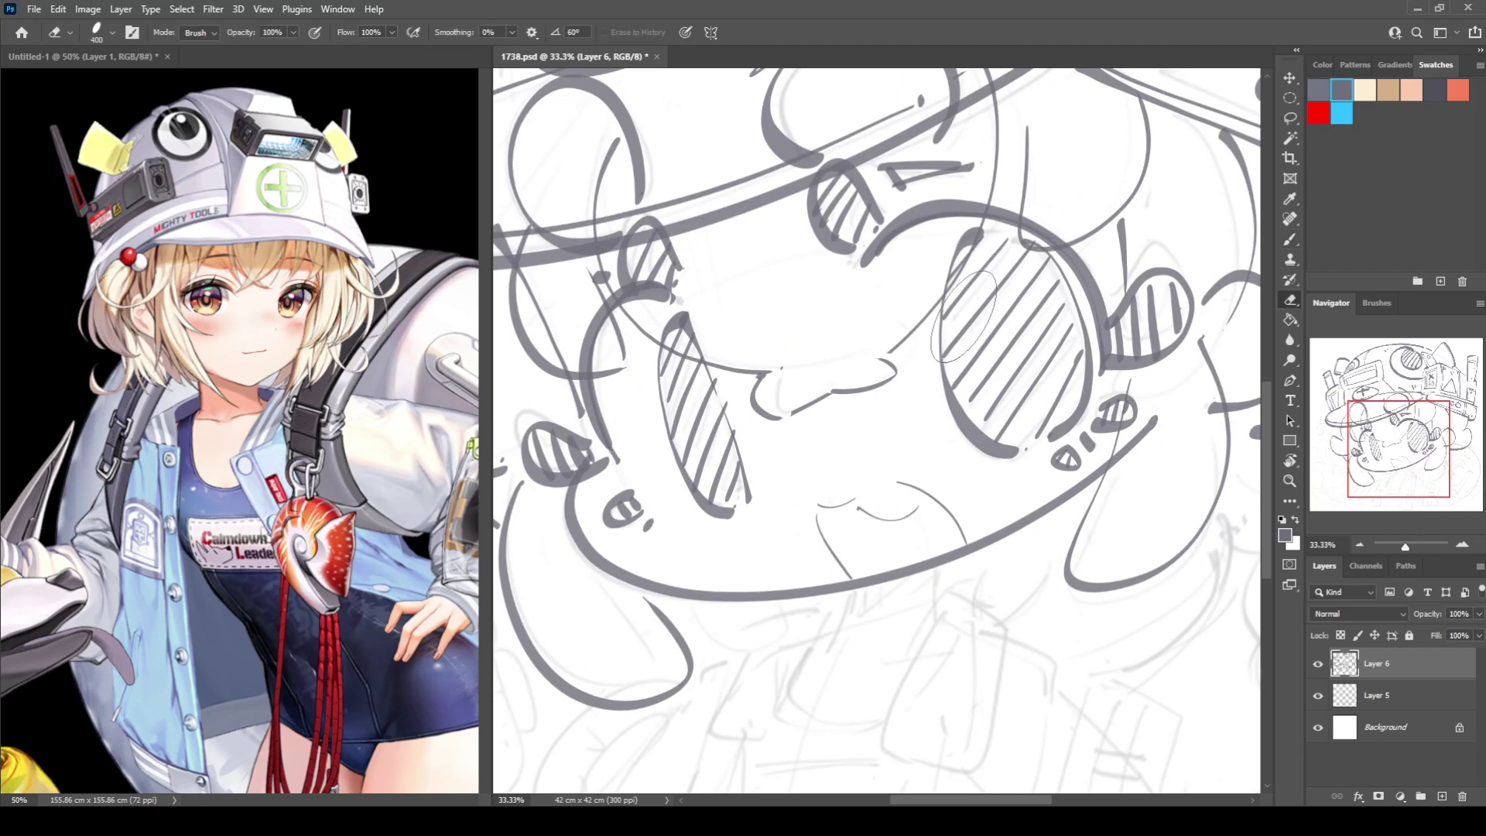
mouse_move(856, 429)
left_mouse_down()
mouse_move(1019, 351)
mouse_move(998, 345)
left_mouse_up()
key("ctrl+z")
key("ctrl+z")
key("ctrl+z")
key("ctrl+z")
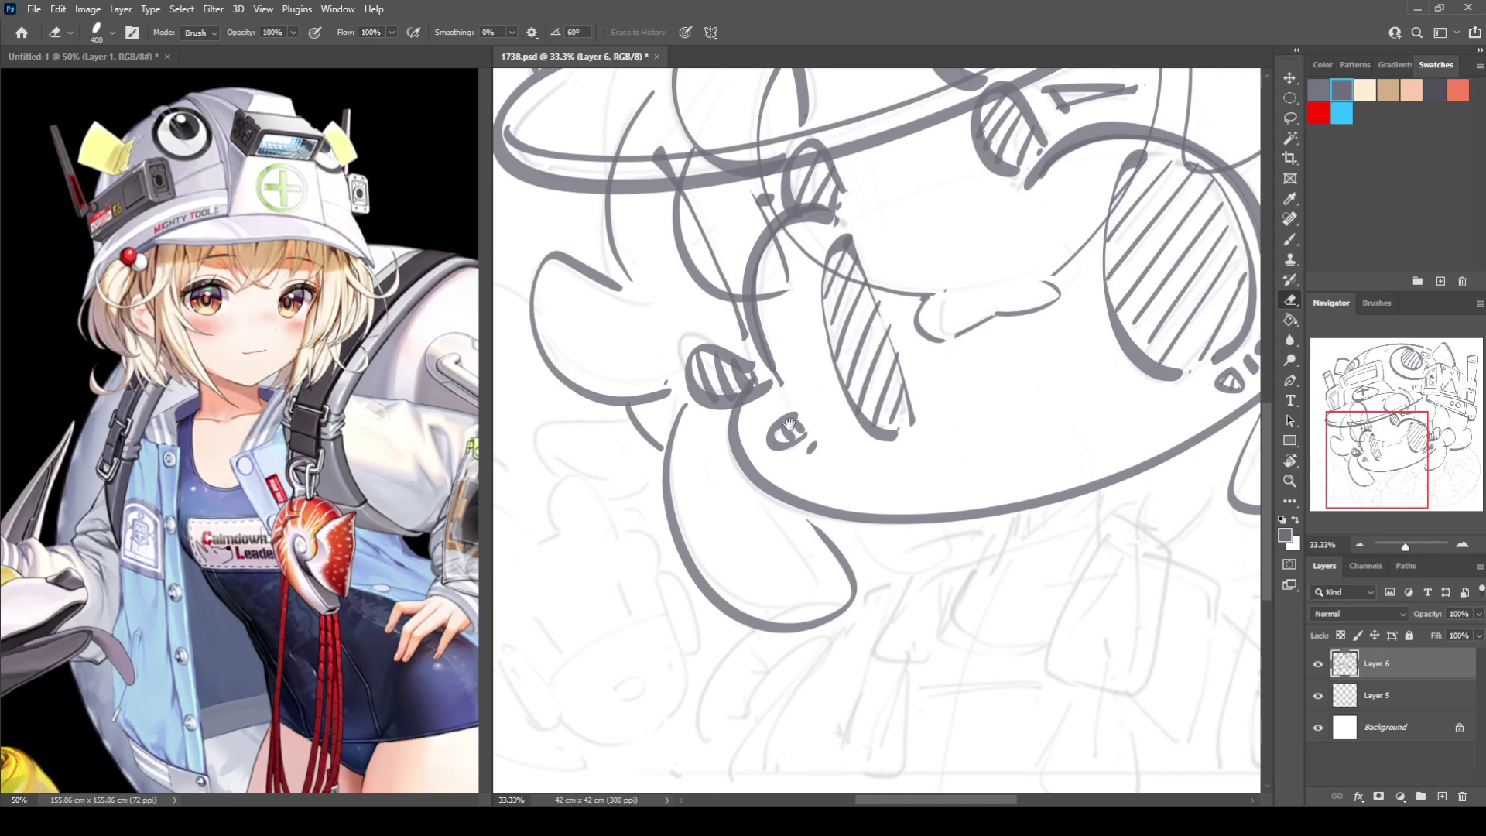
Draw the small curled hair lock below the hair puff beside the face.
left_click_drag(789, 424, 985, 467)
mouse_move(779, 461)
left_mouse_down()
mouse_move(584, 353)
mouse_move(708, 321)
mouse_move(664, 362)
left_mouse_up()
key("b")
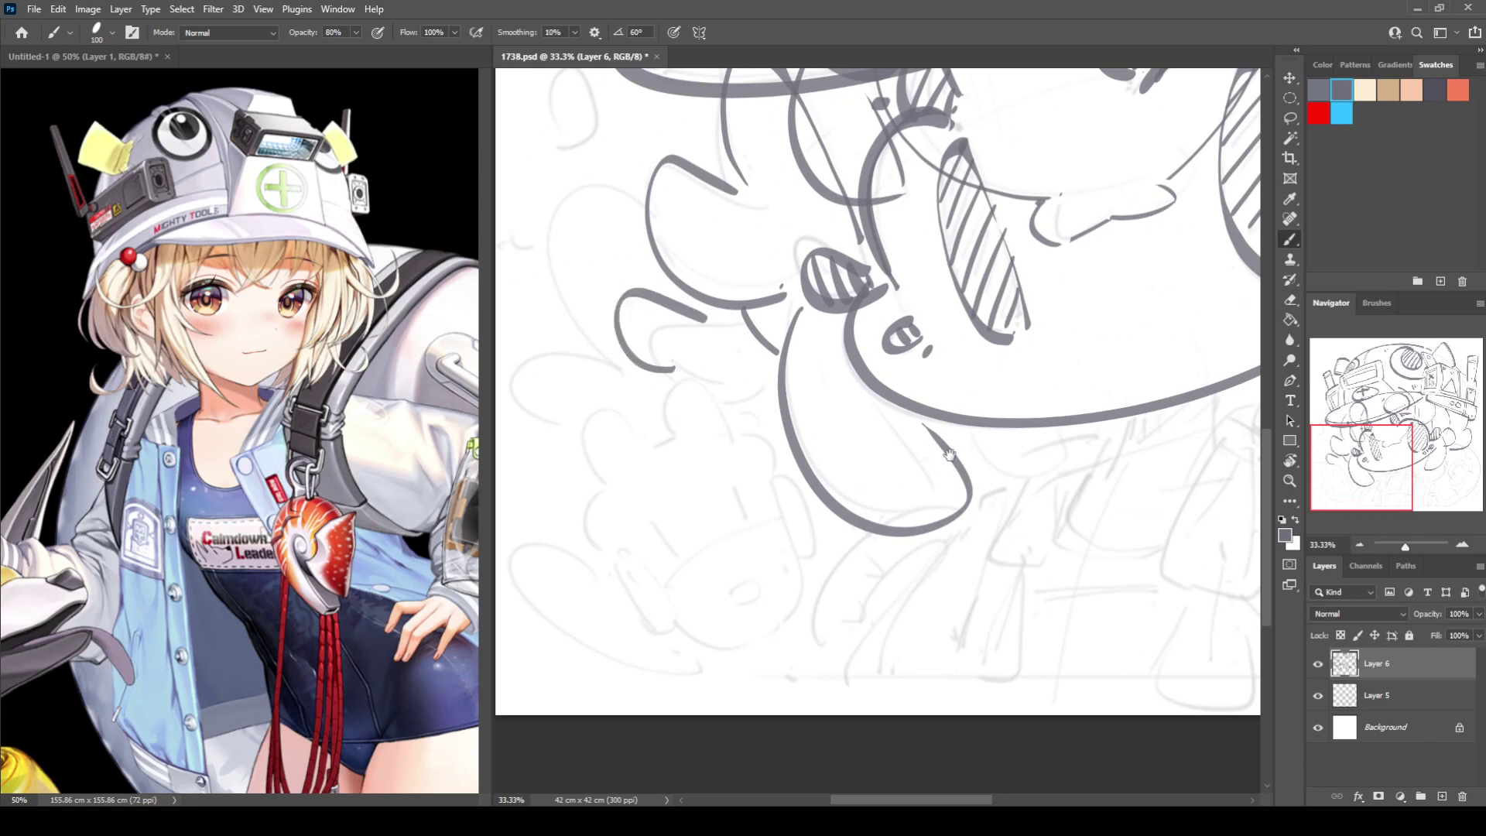
Draw the neck lines under the chin with a hatched shadow and a curved collar flap on each side.
mouse_move(948, 454)
left_mouse_down()
mouse_move(799, 476)
mouse_move(711, 434)
mouse_move(766, 472)
mouse_move(784, 437)
mouse_move(832, 471)
left_mouse_up()
left_click_drag(944, 387, 945, 444)
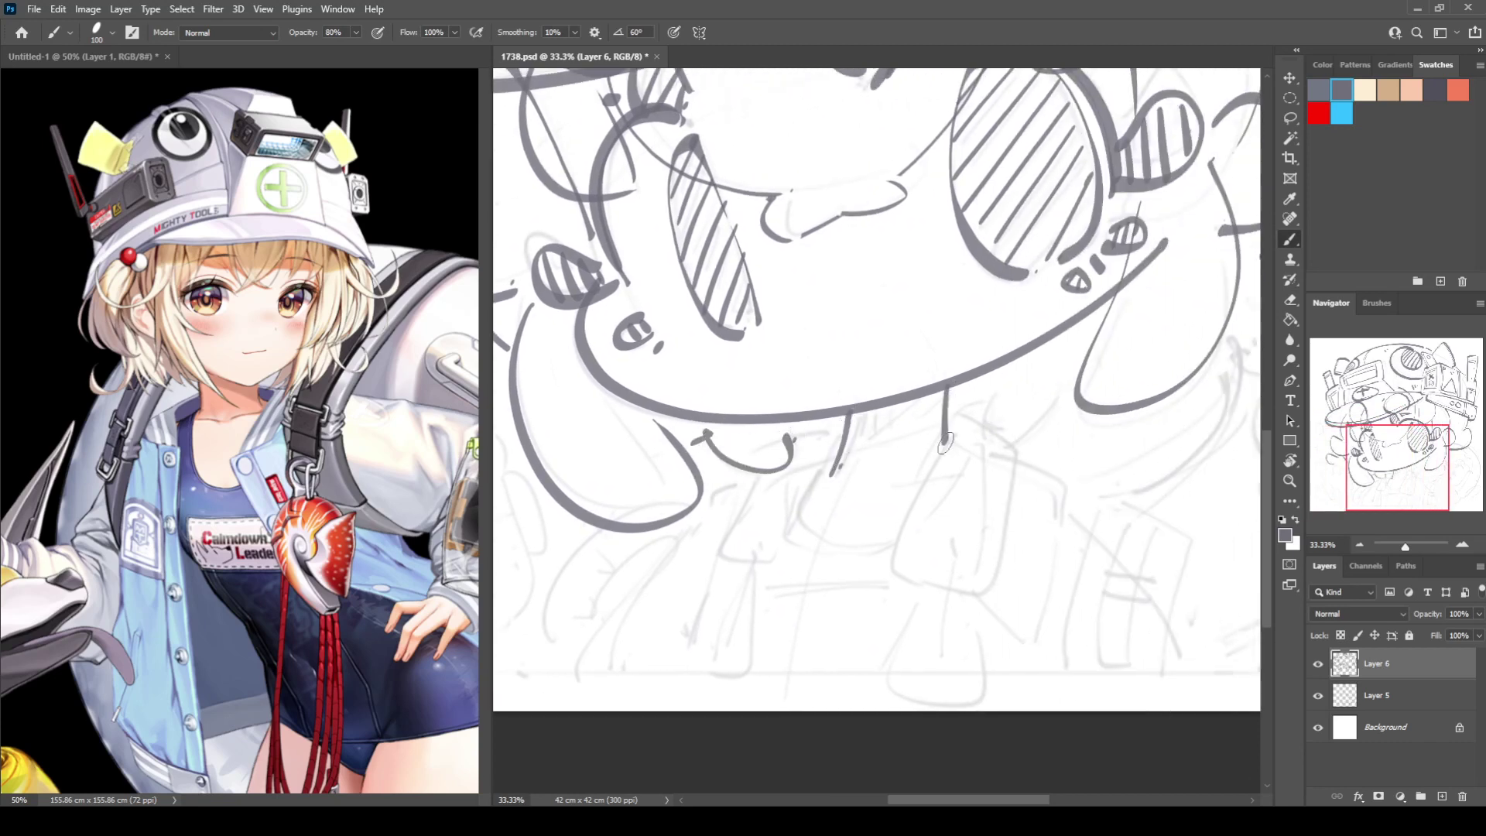
mouse_move(940, 390)
left_mouse_down()
mouse_move(839, 454)
mouse_move(873, 417)
mouse_move(858, 413)
mouse_move(890, 421)
mouse_move(928, 395)
mouse_move(983, 397)
mouse_move(1018, 436)
mouse_move(1061, 380)
left_mouse_up()
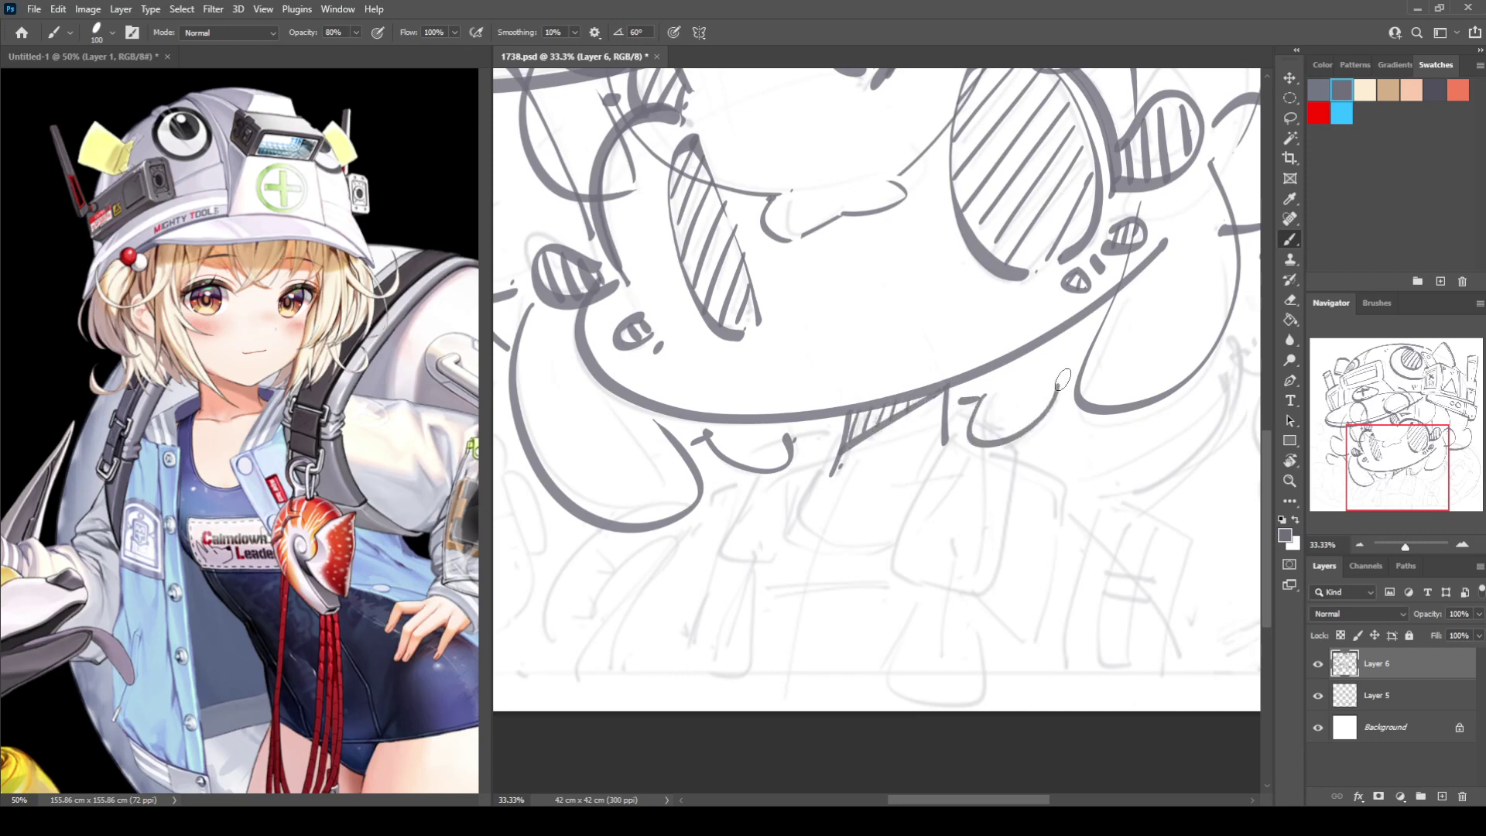
left_click_drag(1154, 398, 936, 446)
left_click_drag(1066, 452, 1048, 455)
Outline the tapered strap panel with a thick lower edge below the collar flap nearer the large eye.
left_click_drag(835, 575, 1094, 488)
mouse_move(947, 421)
left_mouse_down()
mouse_move(898, 532)
mouse_move(1011, 537)
left_mouse_up()
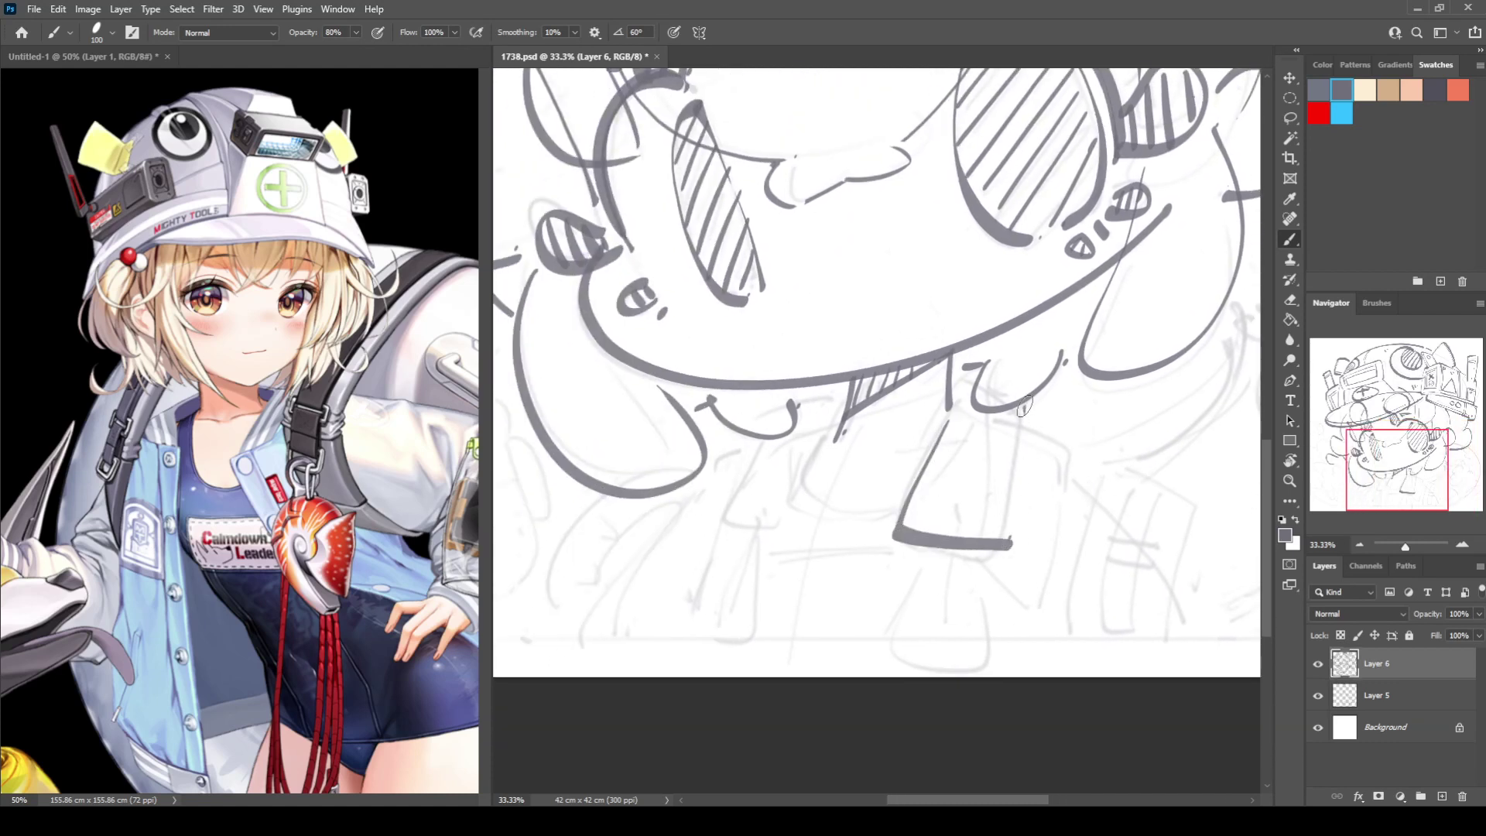
left_click_drag(1024, 404, 1014, 538)
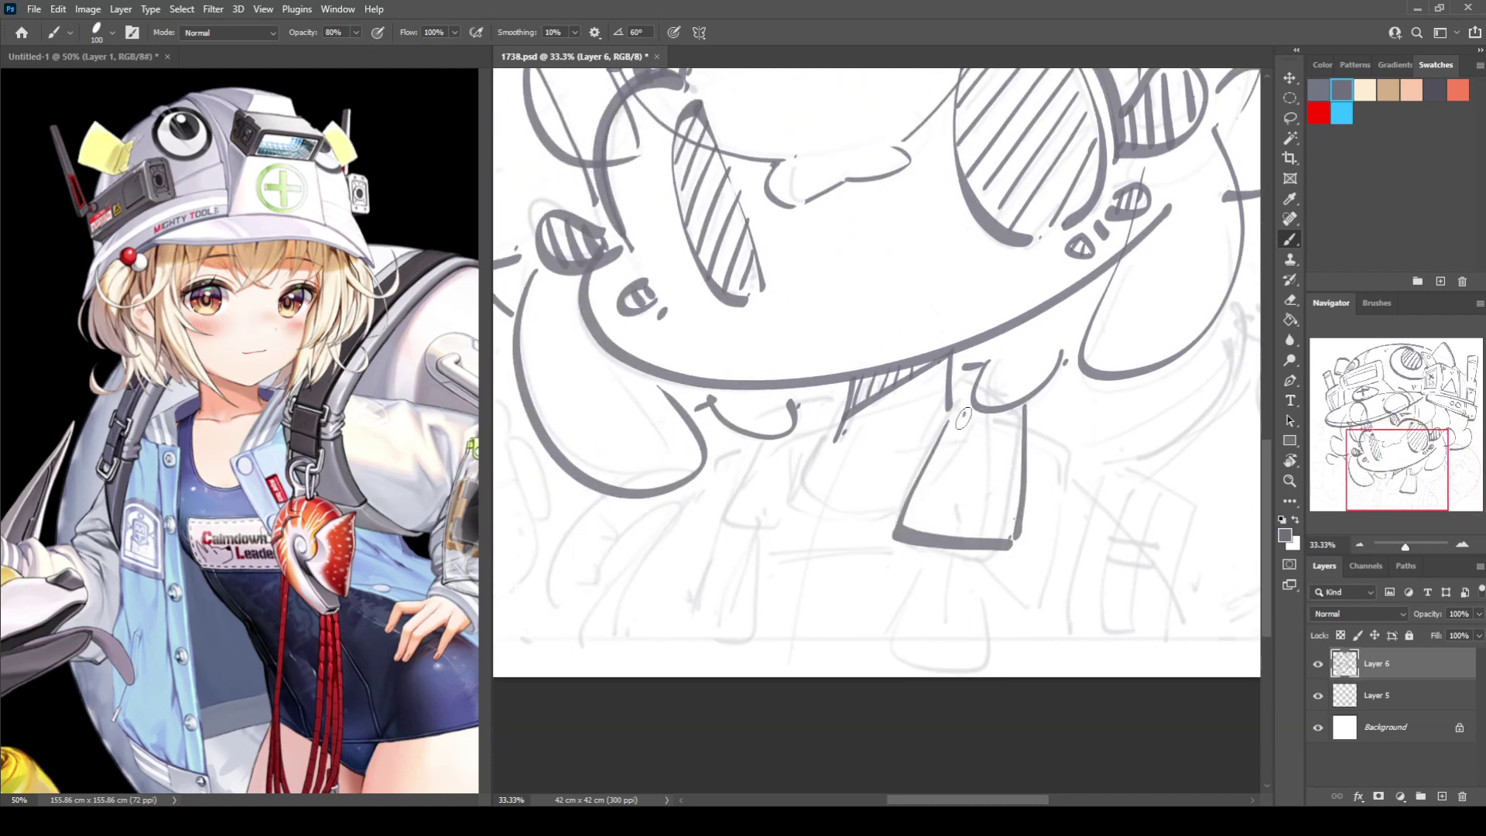
Draw the square block under the strap panel with a round dash-marked badge, and add inner lines and hatching to the strap.
mouse_move(911, 521)
left_mouse_down()
mouse_move(988, 531)
mouse_move(902, 579)
mouse_move(897, 660)
mouse_move(993, 659)
left_mouse_up()
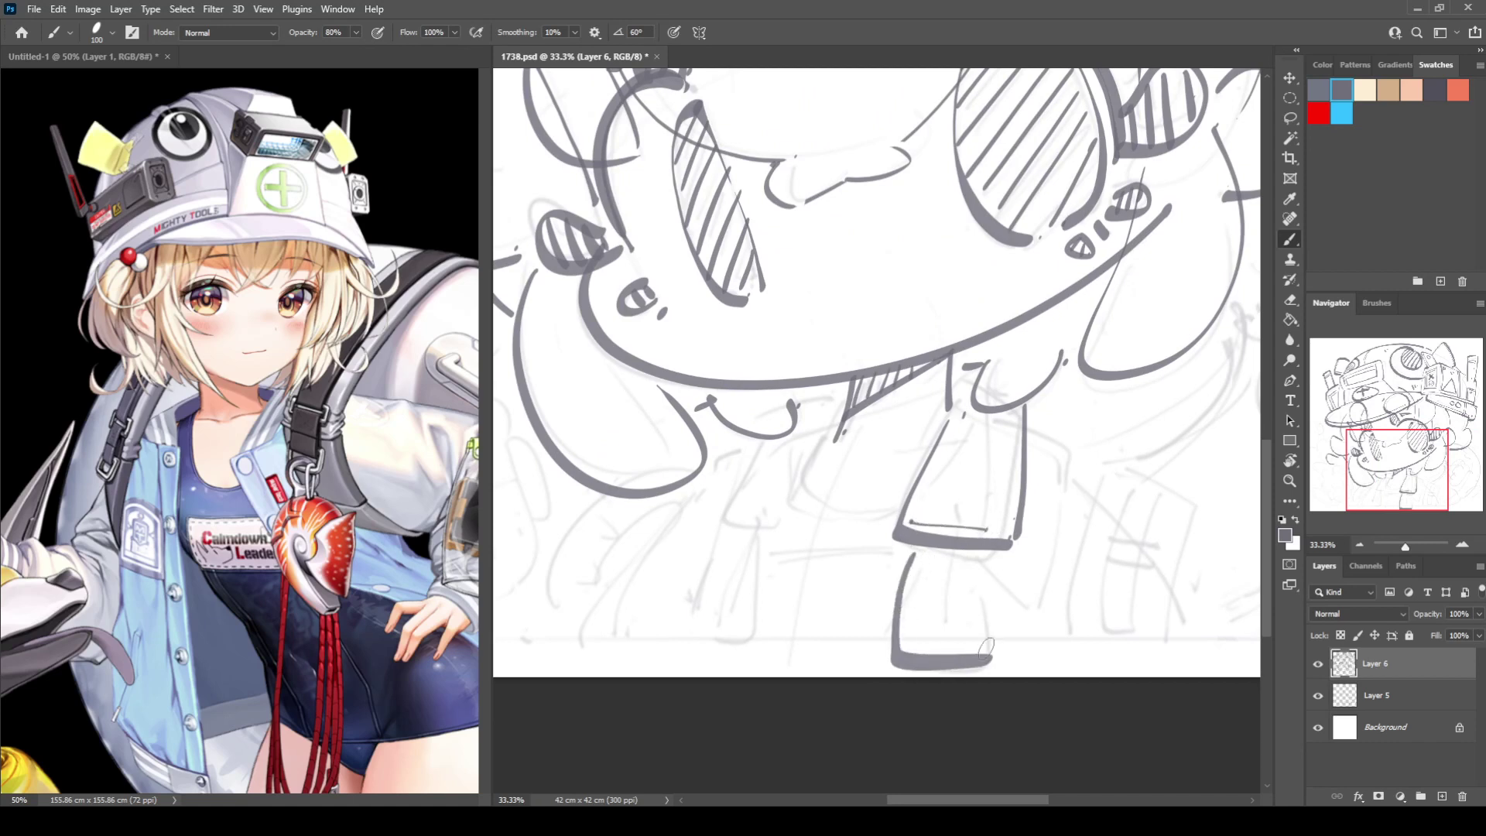
left_click_drag(1008, 545, 998, 655)
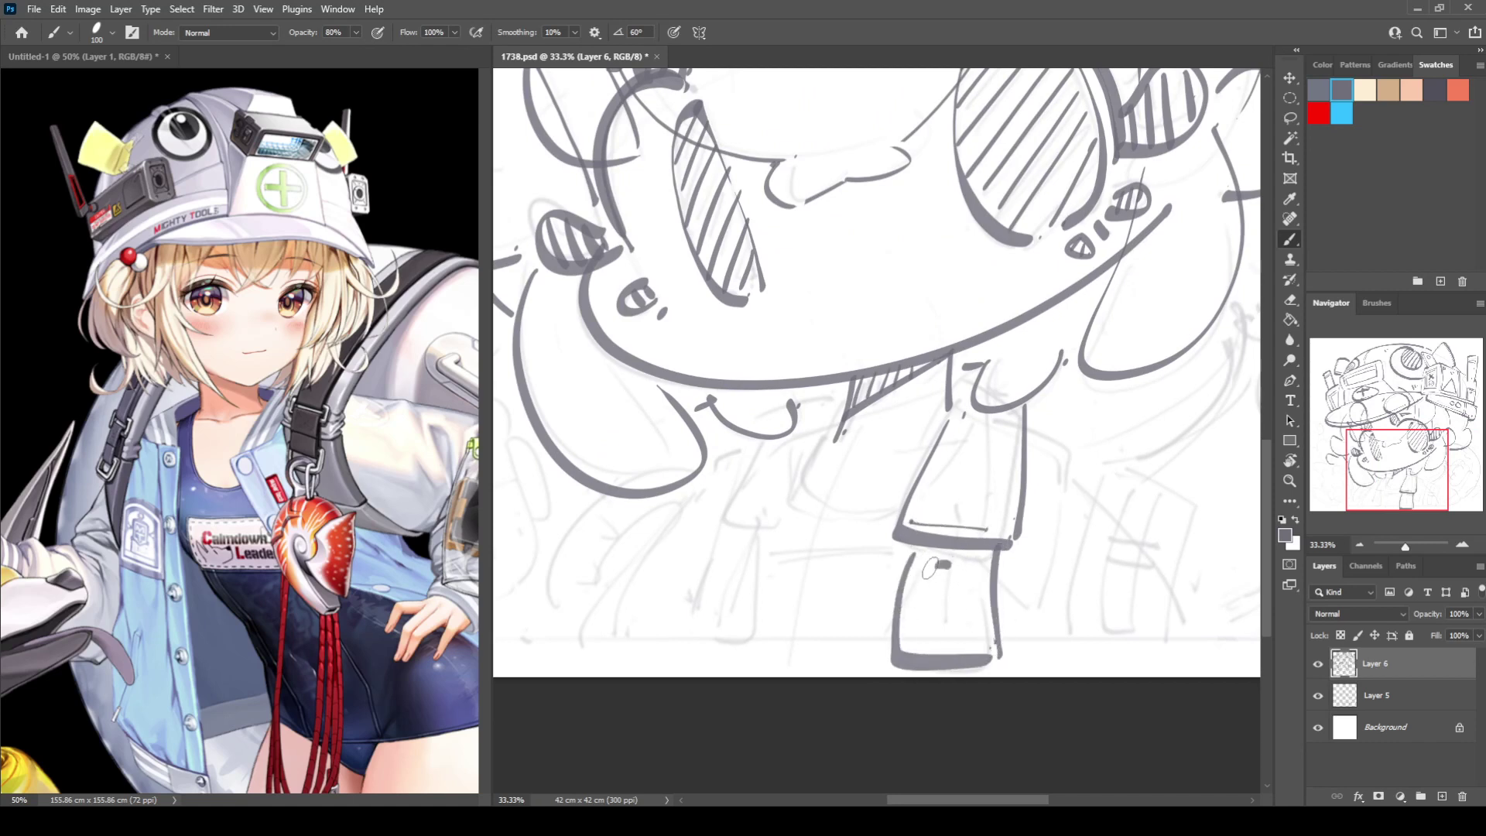
mouse_move(948, 564)
left_mouse_down()
mouse_move(913, 607)
mouse_move(937, 568)
mouse_move(923, 594)
mouse_move(961, 606)
mouse_move(911, 645)
left_mouse_up()
key("ctrl+z")
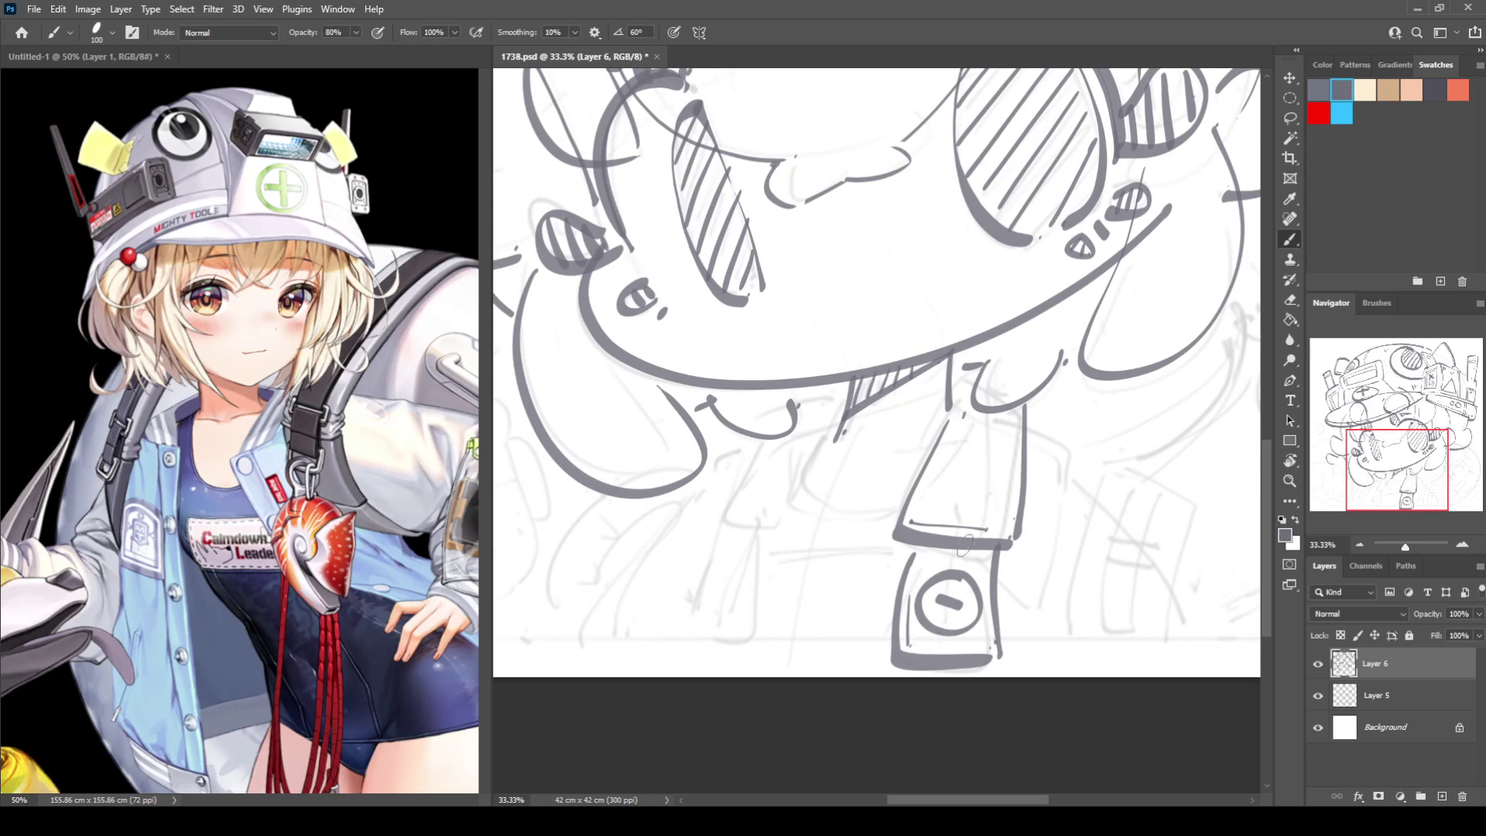
left_click_drag(946, 547, 970, 559)
mouse_move(981, 415)
left_mouse_down()
mouse_move(967, 534)
mouse_move(932, 511)
left_mouse_up()
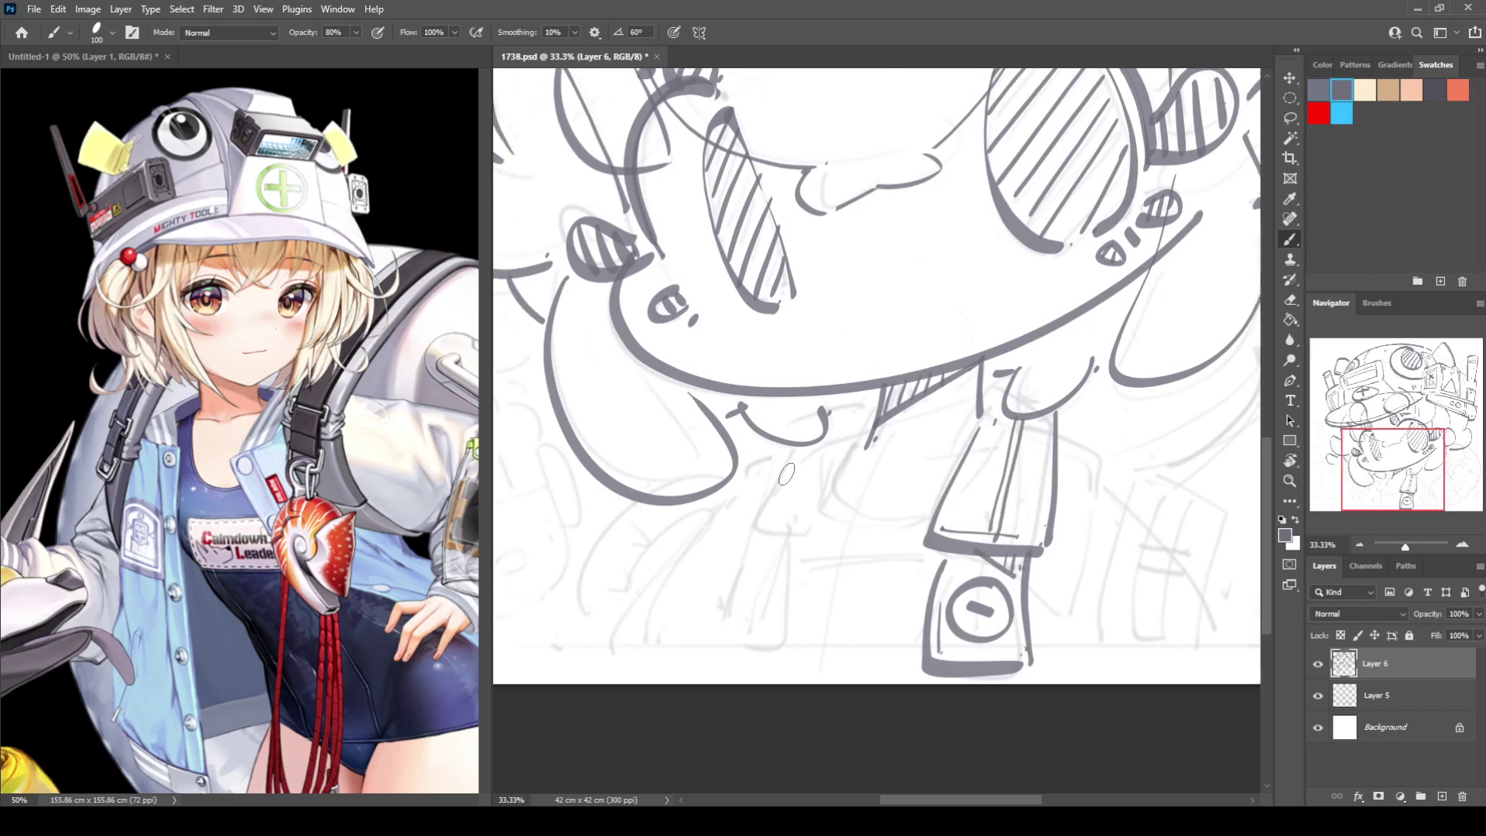
Draw the matching strap panel below the other collar flap, with a lower block and a round dash-marked badge.
mouse_move(780, 449)
left_mouse_down()
mouse_move(752, 545)
mouse_move(817, 540)
mouse_move(860, 433)
left_mouse_up()
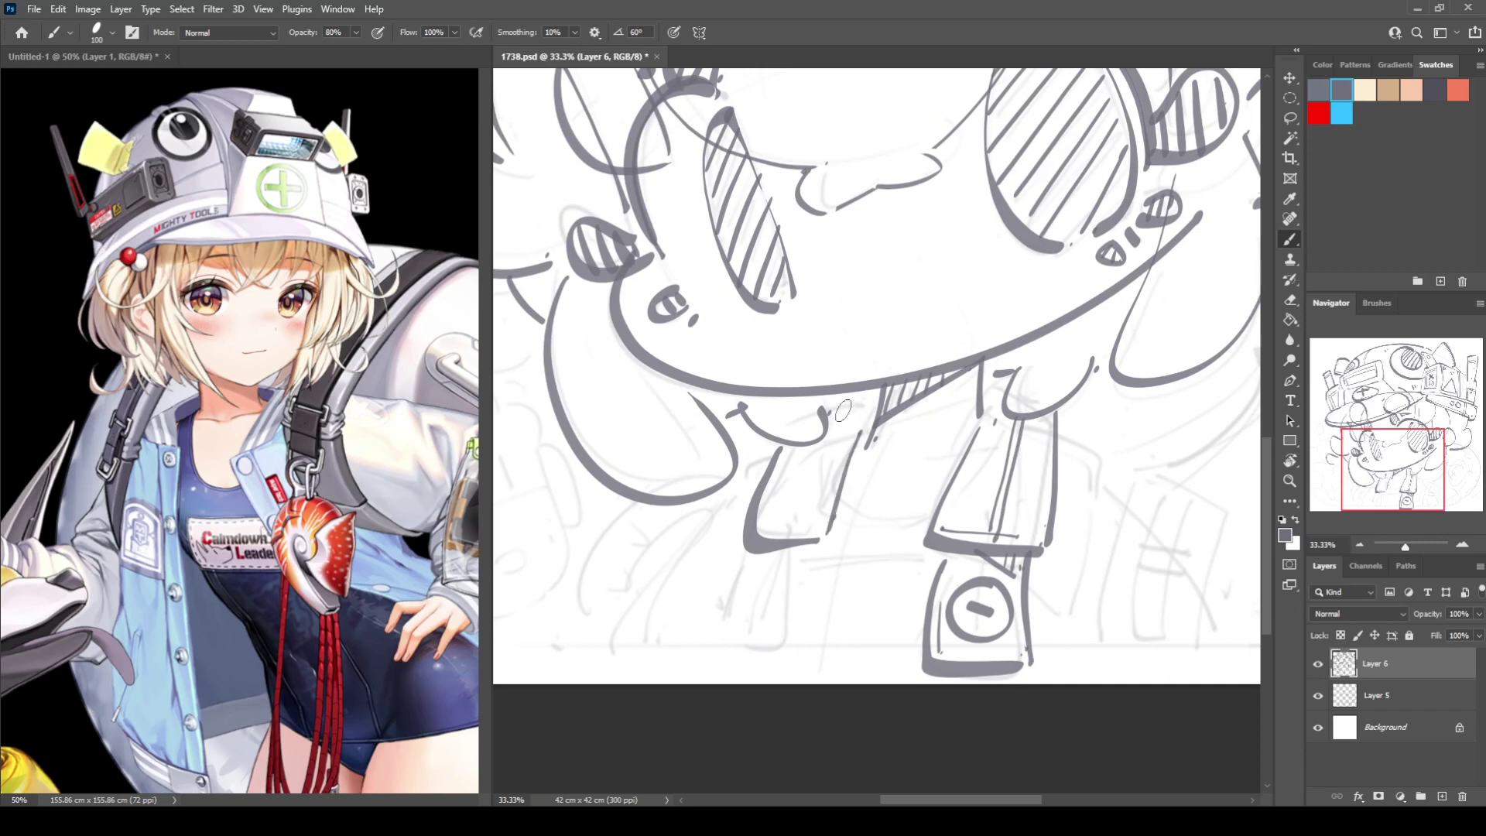
mouse_move(748, 552)
left_mouse_down()
mouse_move(737, 648)
mouse_move(808, 654)
left_mouse_up()
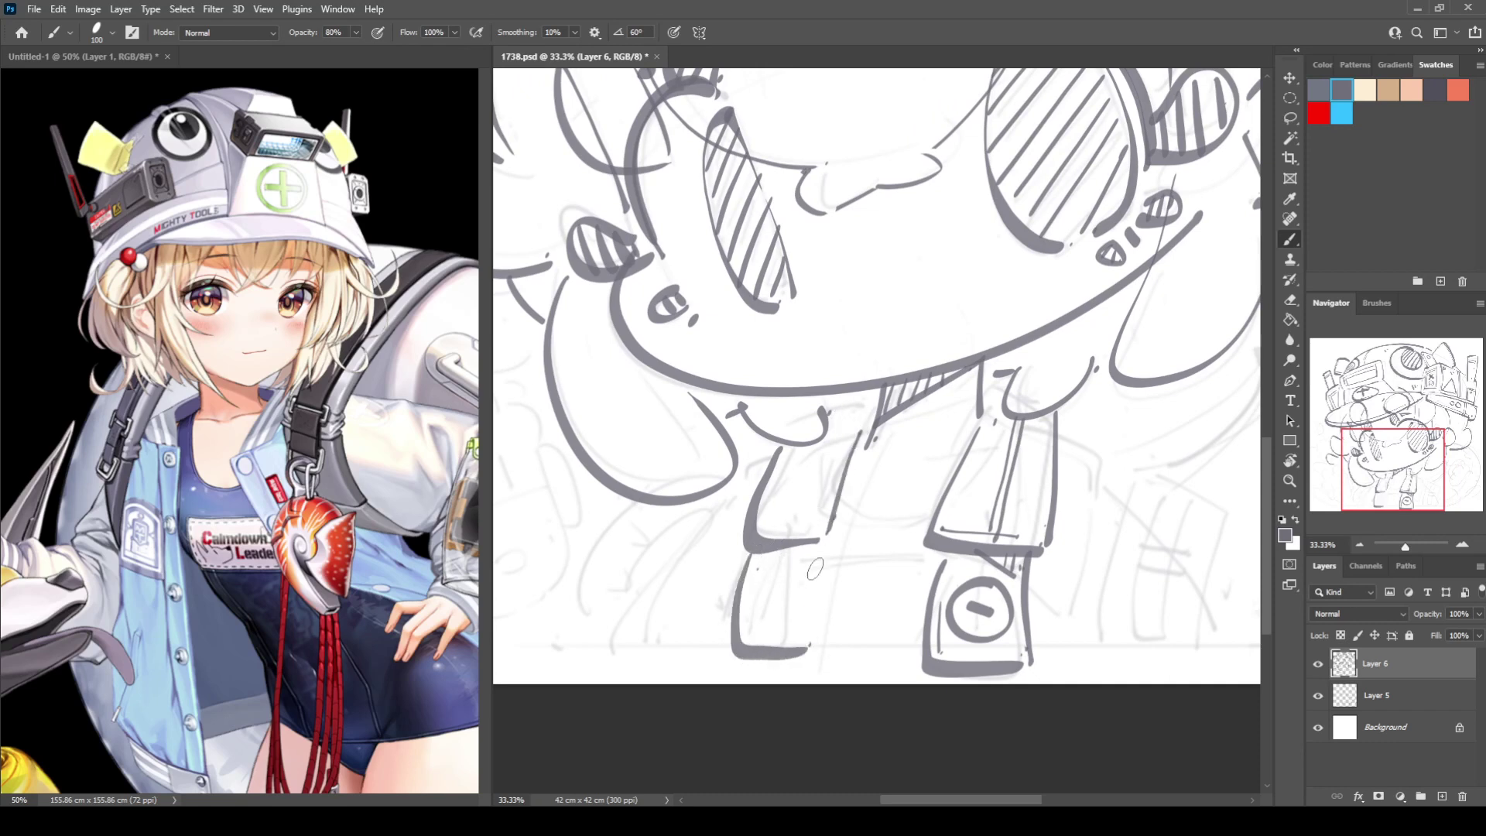
left_click_drag(816, 531, 810, 659)
left_click_drag(805, 547, 797, 634)
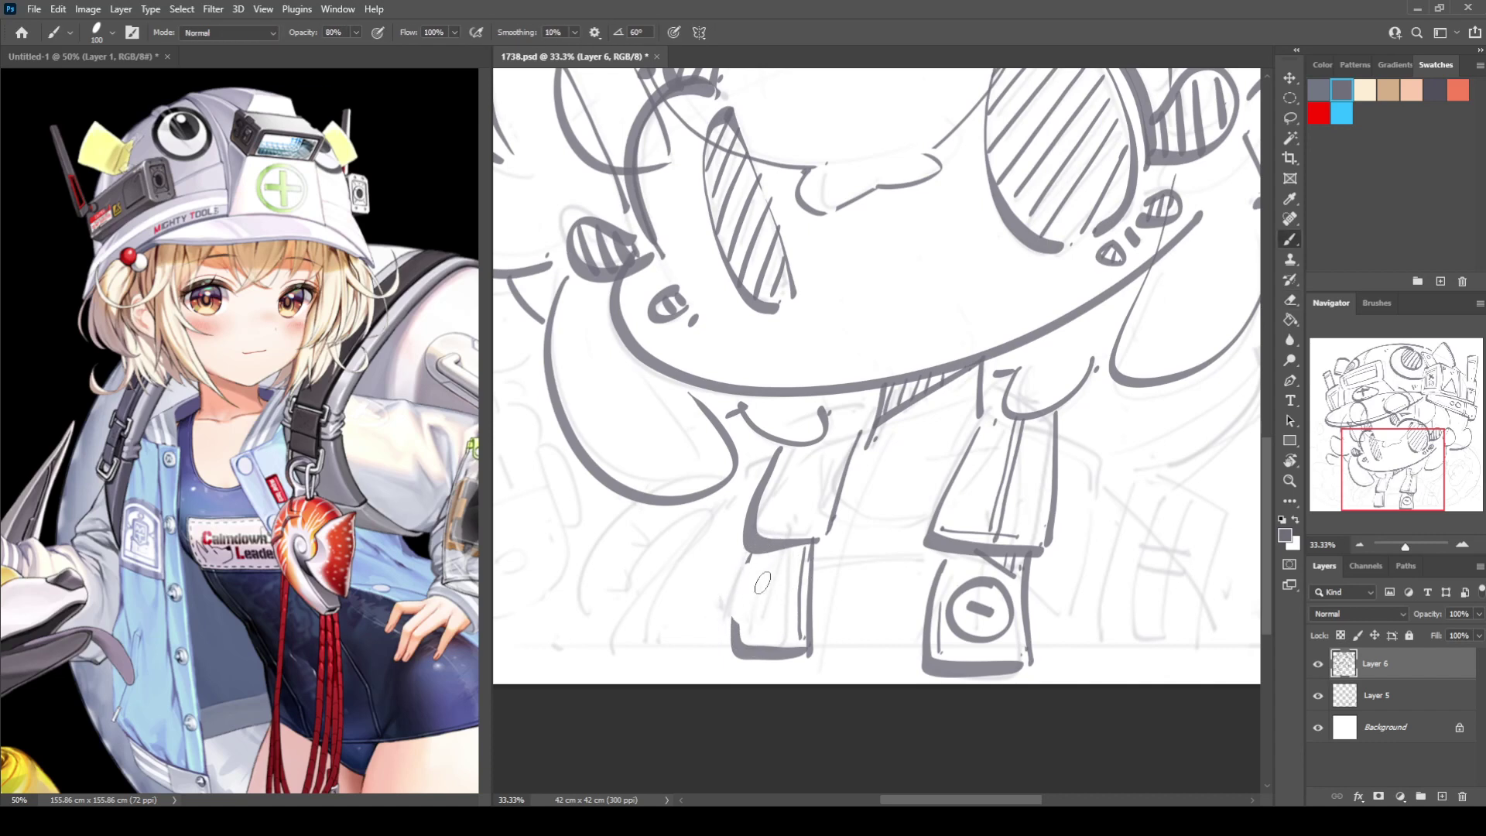
mouse_move(773, 571)
left_mouse_down()
mouse_move(762, 628)
mouse_move(772, 566)
mouse_move(770, 604)
left_mouse_up()
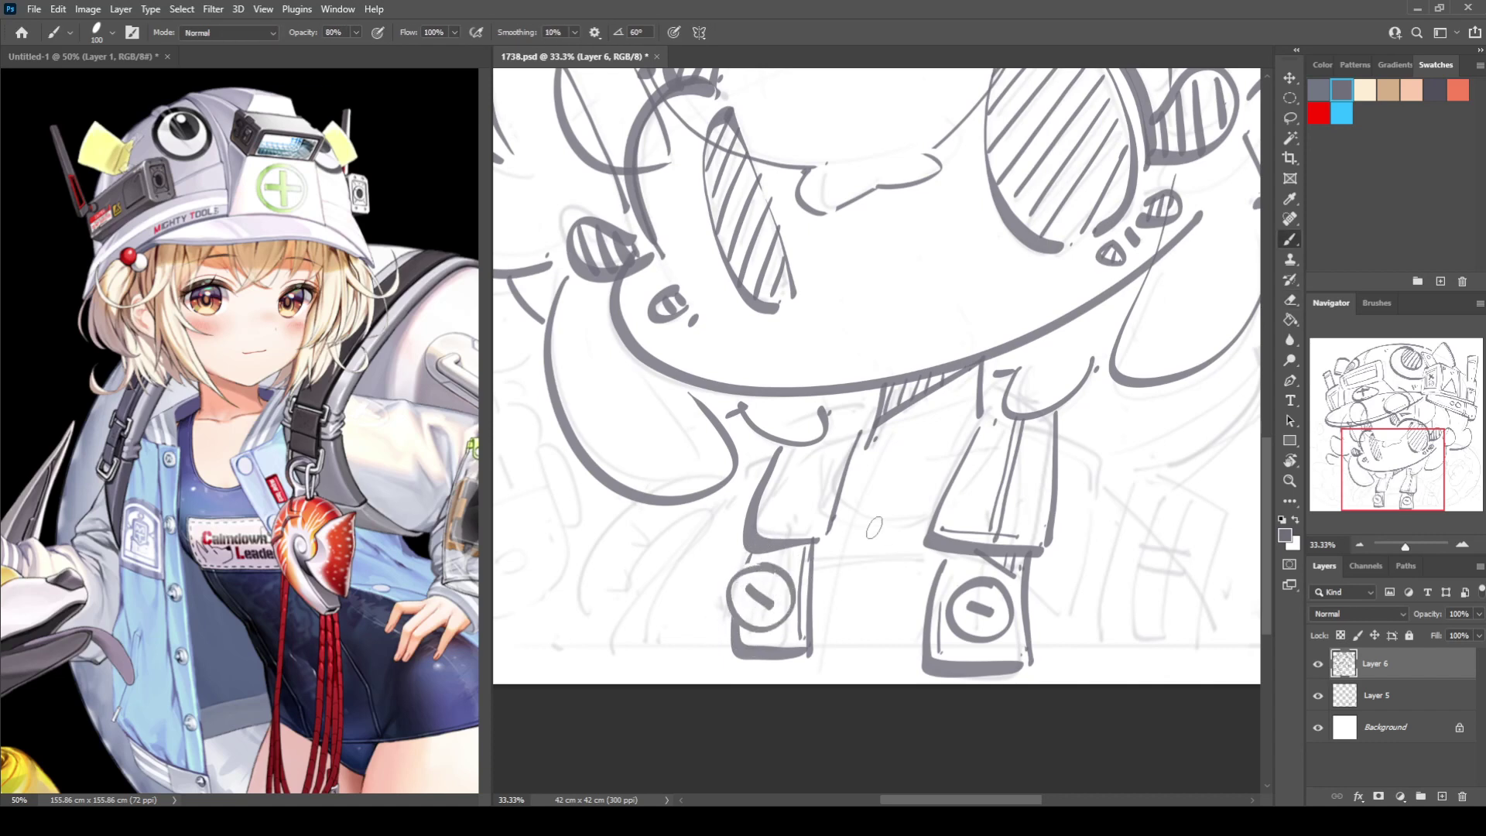
Draw a double curved neckline between the strap panels and a pair of parallel band lines joining the two badge blocks.
mouse_move(817, 554)
left_mouse_down()
mouse_move(921, 550)
mouse_move(867, 566)
mouse_move(922, 563)
left_mouse_up()
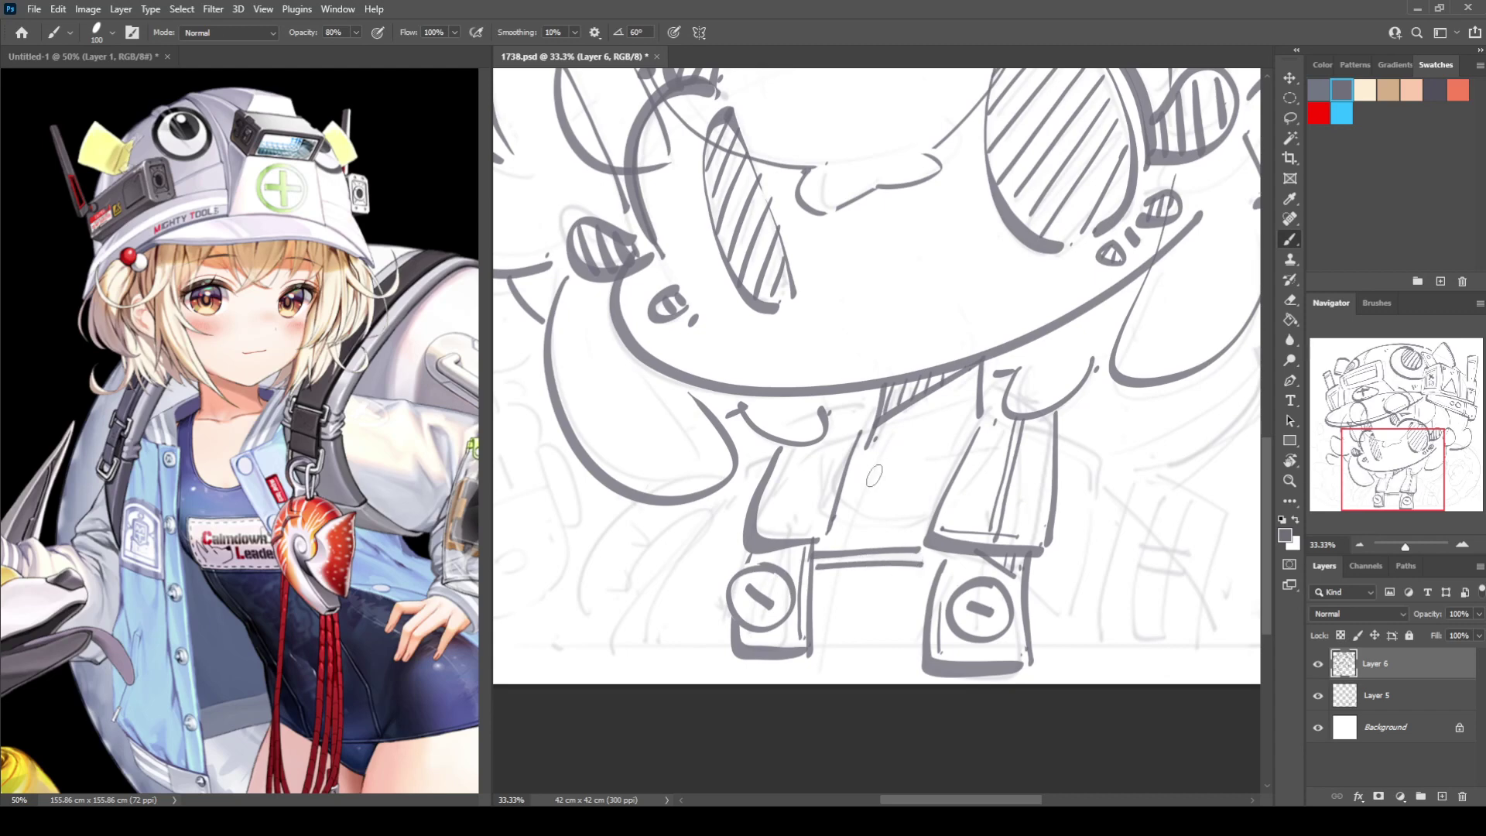
mouse_move(840, 496)
left_mouse_down()
mouse_move(920, 501)
mouse_move(860, 524)
mouse_move(932, 507)
left_mouse_up()
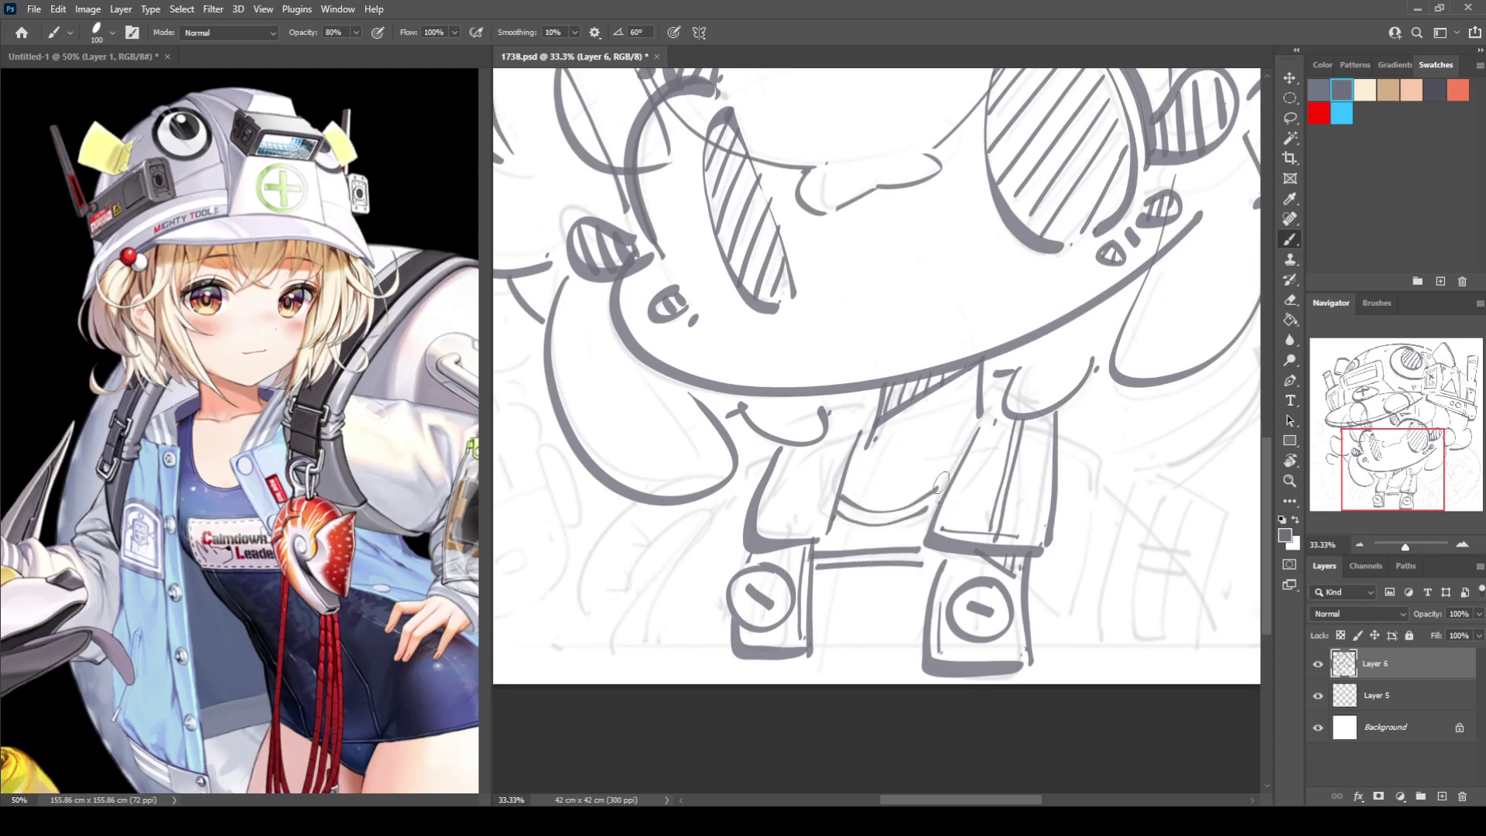
mouse_move(955, 446)
left_mouse_down()
mouse_move(922, 454)
mouse_move(815, 546)
left_mouse_up()
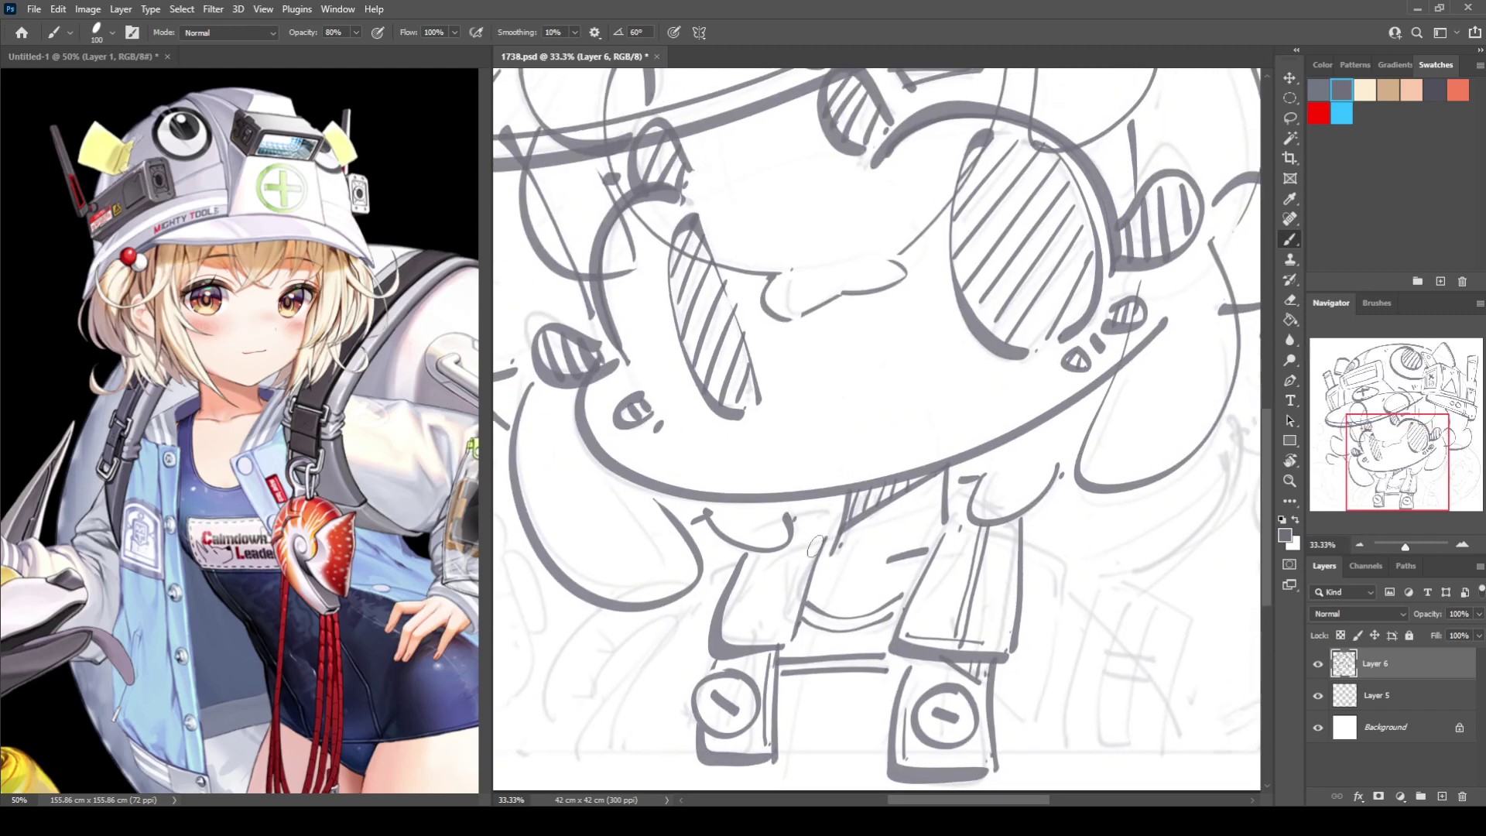
left_click_drag(748, 613, 758, 612)
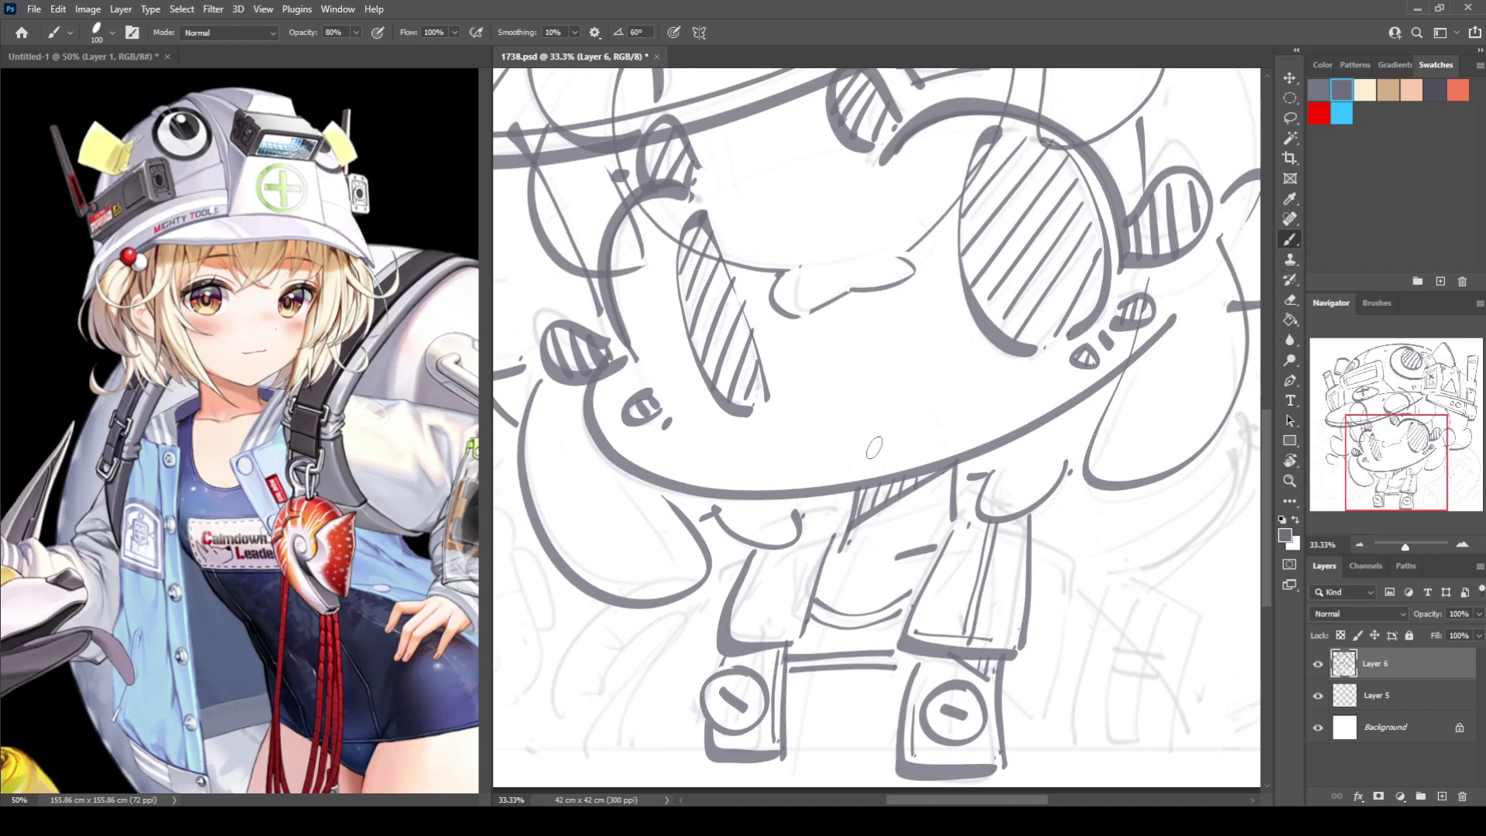
left_click_drag(864, 450, 921, 431)
mouse_move(921, 403)
left_mouse_down()
mouse_move(931, 431)
mouse_move(906, 431)
mouse_move(915, 442)
left_mouse_up()
key("ctrl+z")
key("ctrl+z")
key("ctrl+z")
key("ctrl+z")
left_click_drag(858, 449, 927, 439)
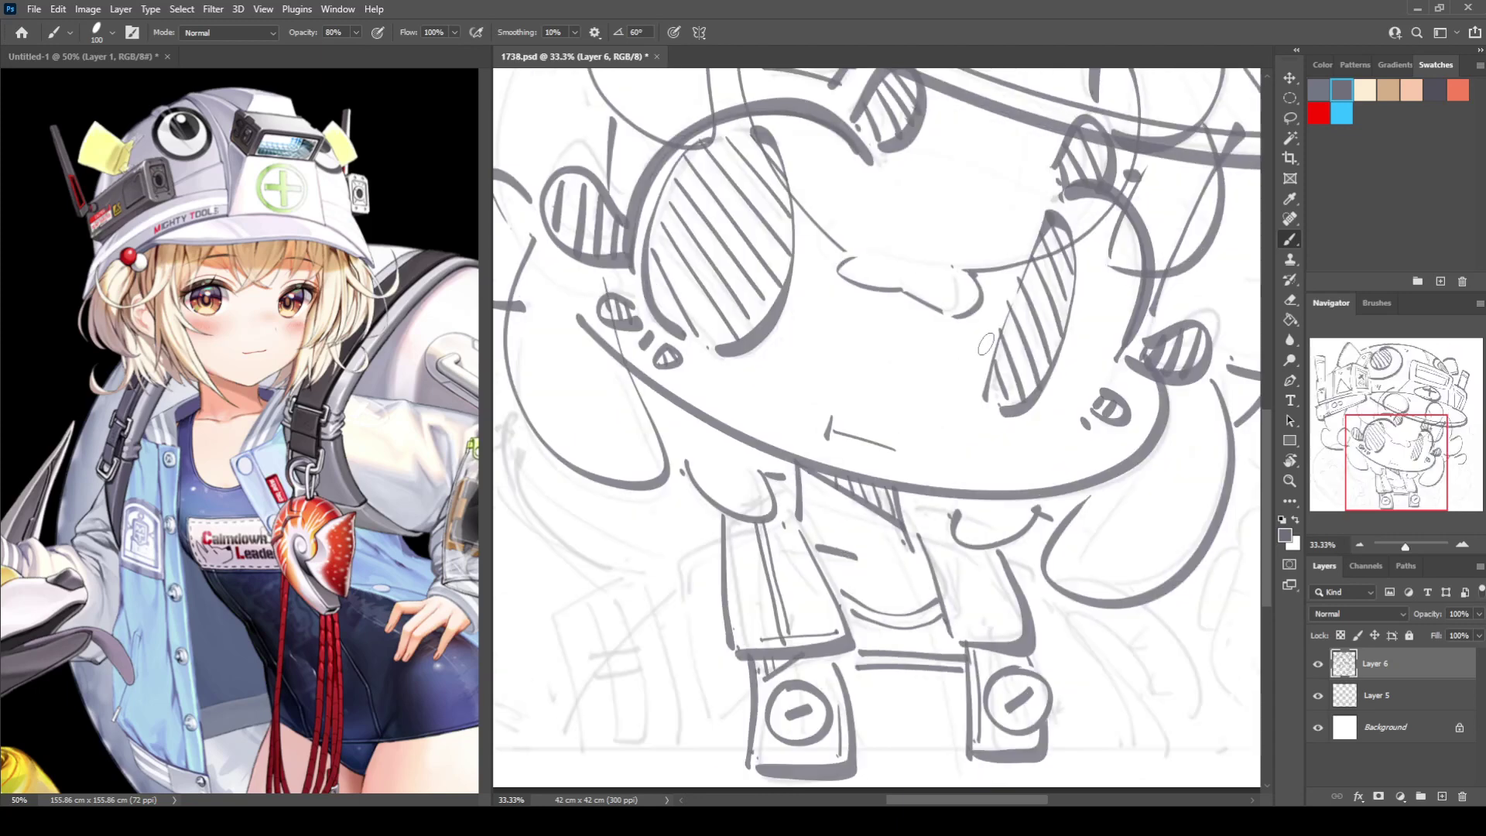
key("e")
left_click_drag(863, 441, 920, 425)
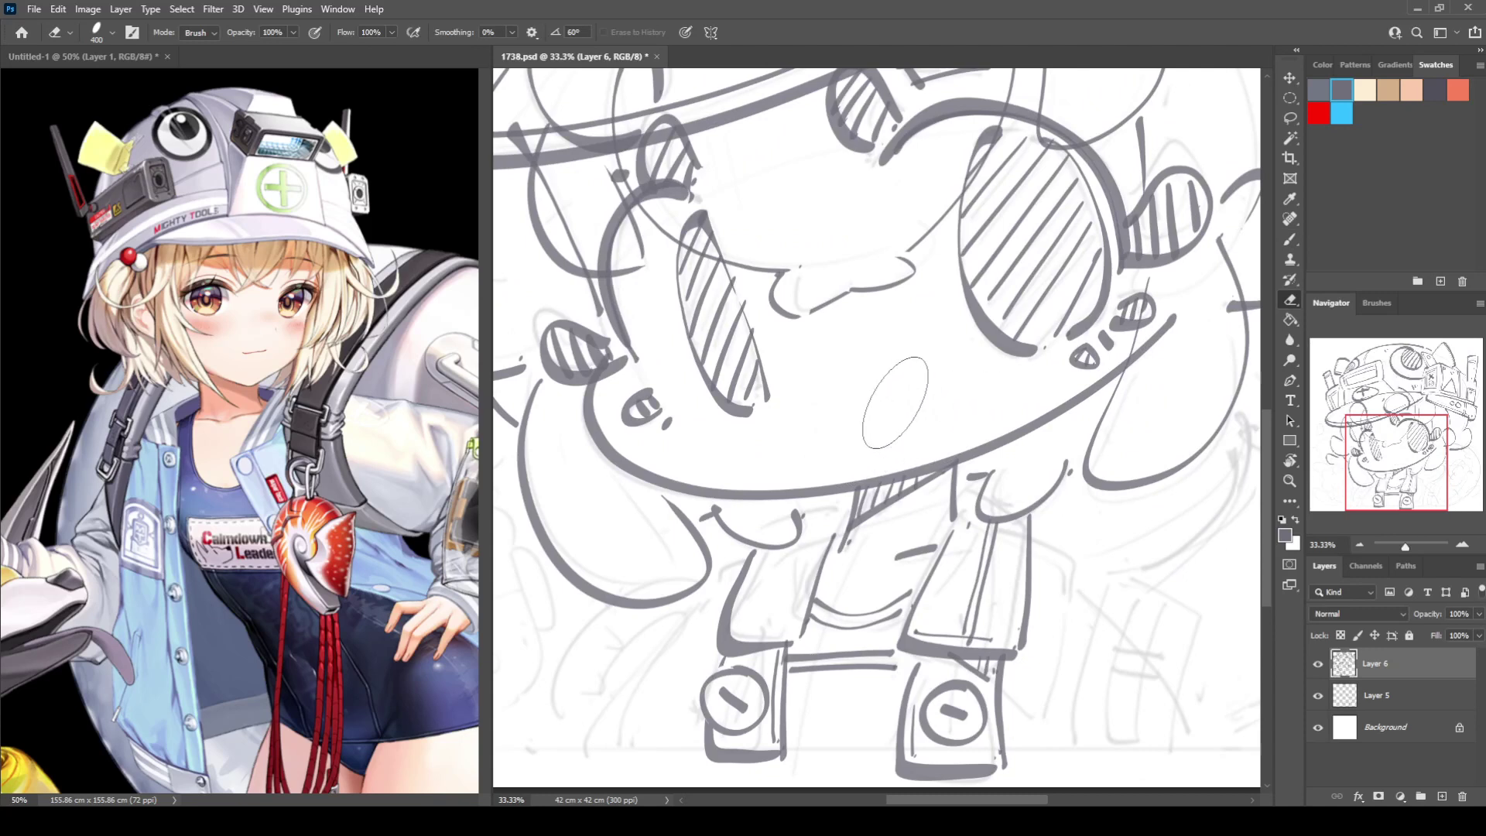
key("b")
mouse_move(867, 467)
left_mouse_down()
mouse_move(858, 414)
mouse_move(915, 451)
left_mouse_up()
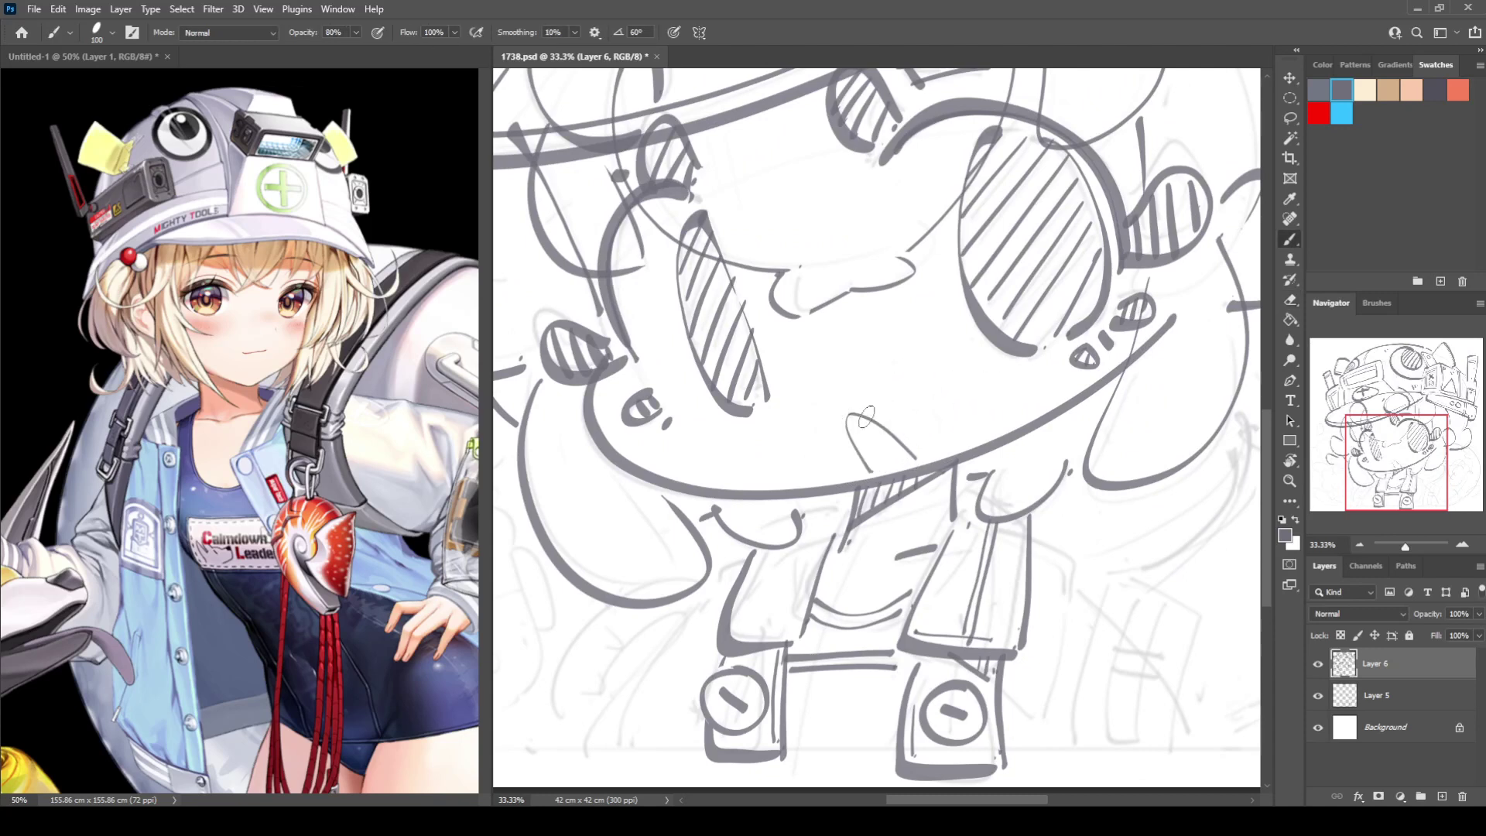
key("ctrl+z")
key("ctrl+z")
mouse_move(831, 484)
left_mouse_down()
mouse_move(873, 418)
mouse_move(952, 357)
left_mouse_up()
left_click_drag(995, 396, 993, 418)
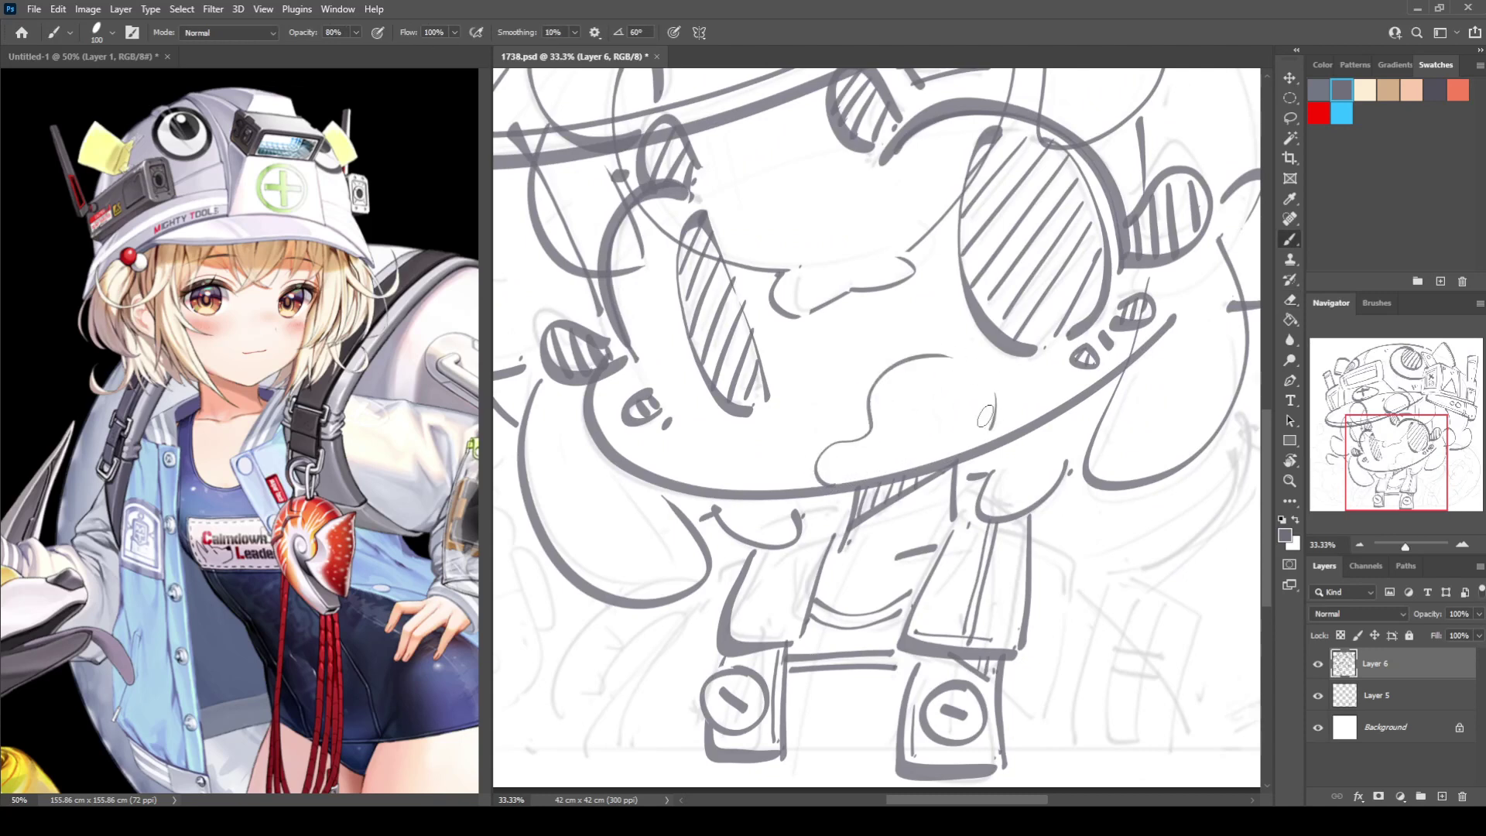
key("ctrl+z")
key("ctrl+z")
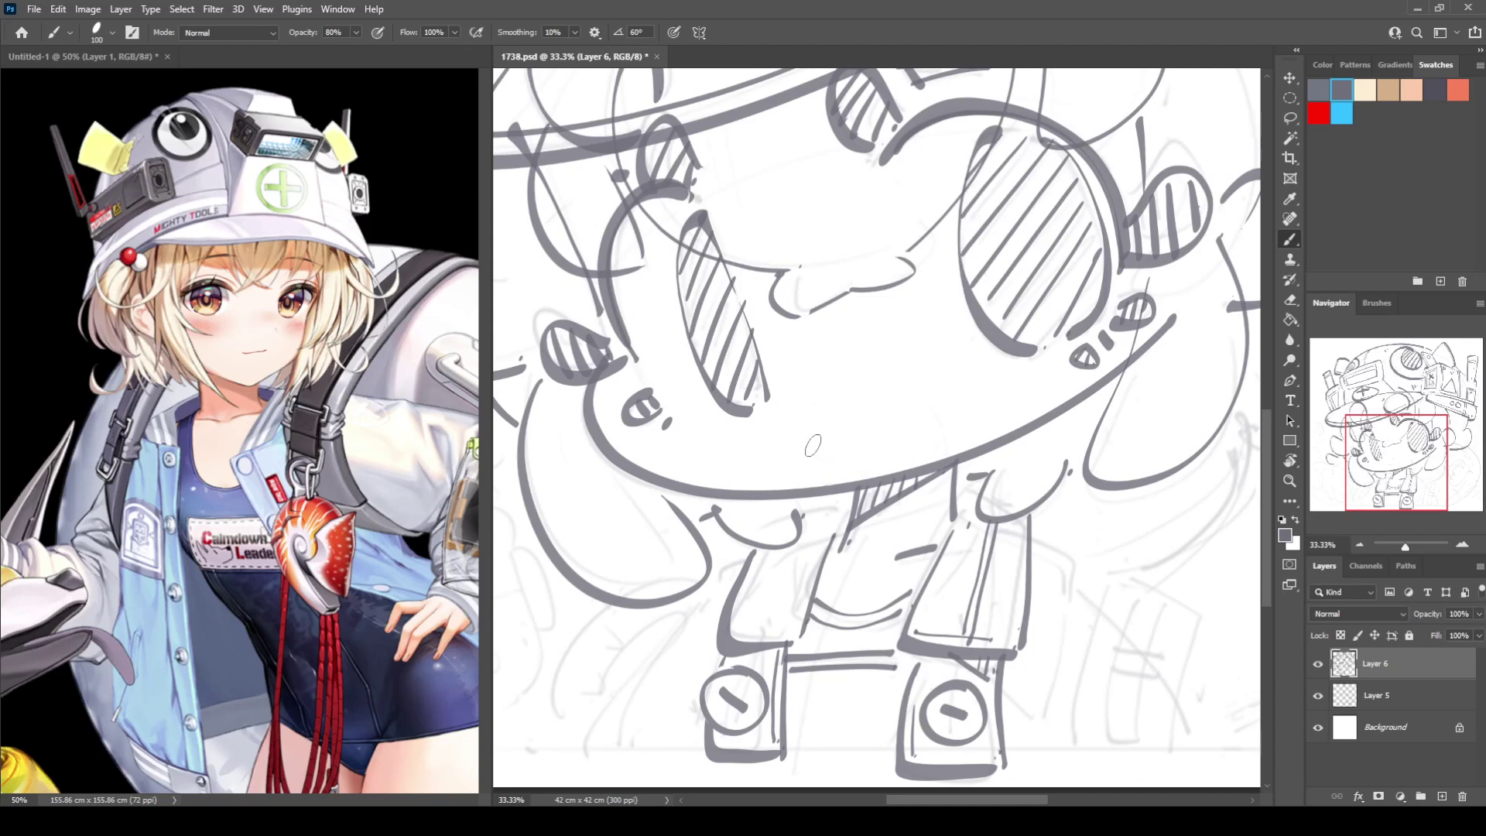
left_click_drag(827, 443, 906, 428)
key("ctrl+z")
mouse_move(809, 451)
left_mouse_down()
mouse_move(876, 446)
mouse_move(979, 389)
left_mouse_up()
key("ctrl+z")
mouse_move(855, 403)
left_mouse_down()
mouse_move(889, 416)
mouse_move(910, 396)
mouse_move(959, 444)
mouse_move(890, 472)
left_mouse_up()
key("ctrl+z")
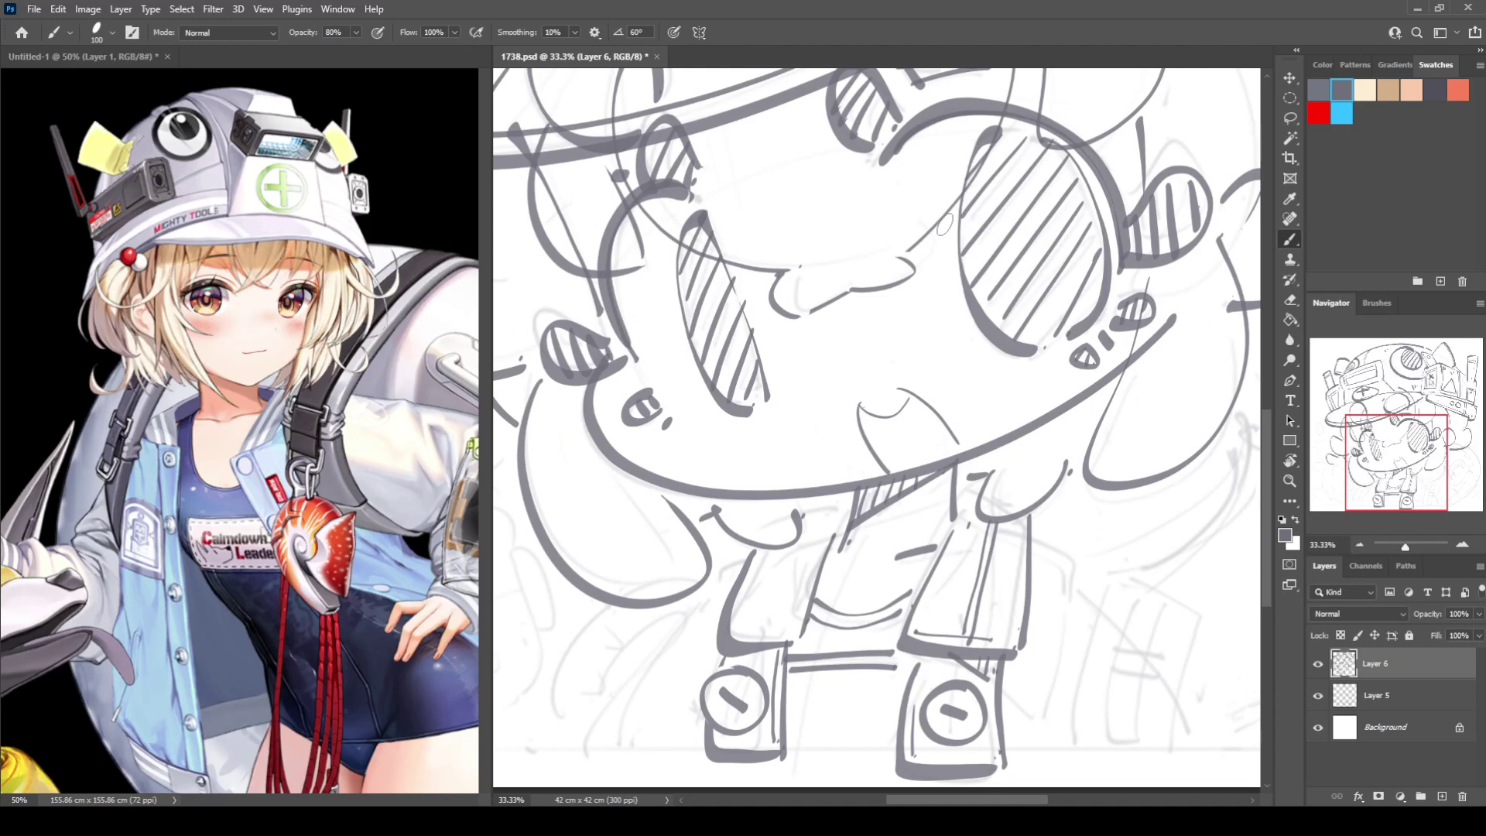
key("ctrl+z")
key("ctrl+z")
key("ctrl+z")
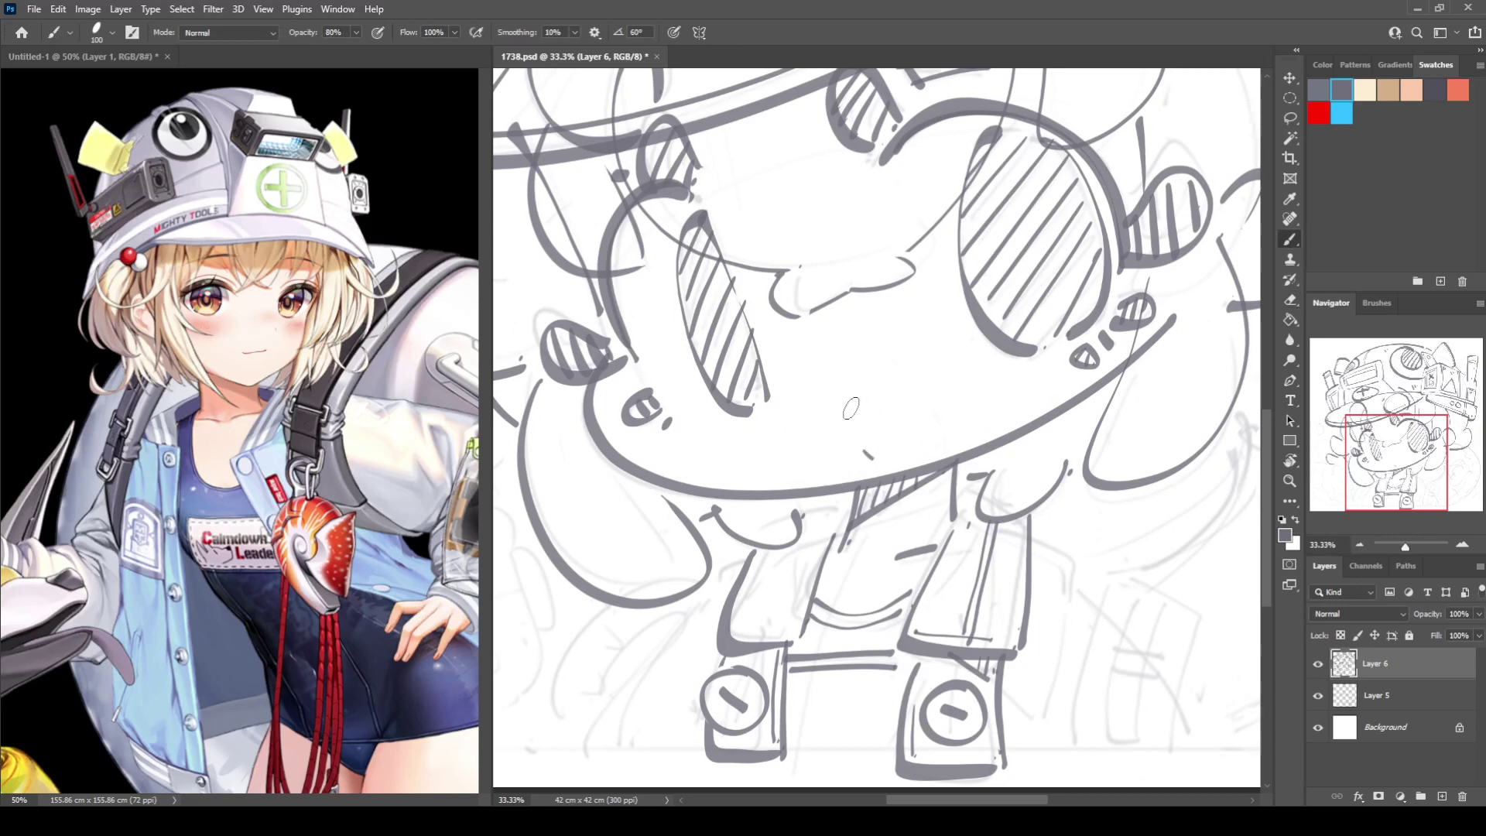
key("e")
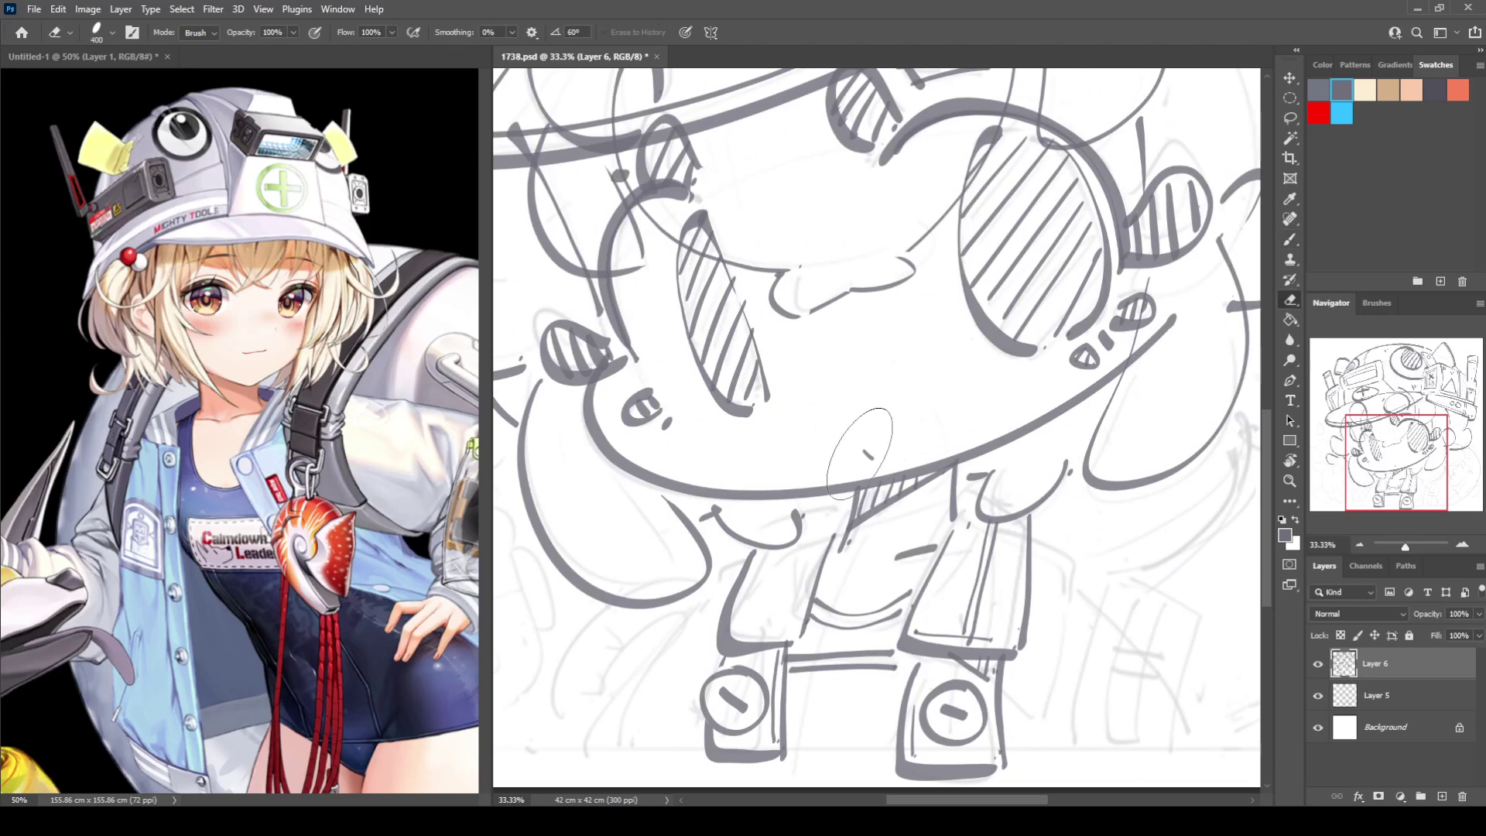
left_click_drag(734, 458, 879, 487)
Outline the slanted shoulder panel below the hair lock on the small-eye side, with short inner dashes.
left_click_drag(755, 548, 873, 399)
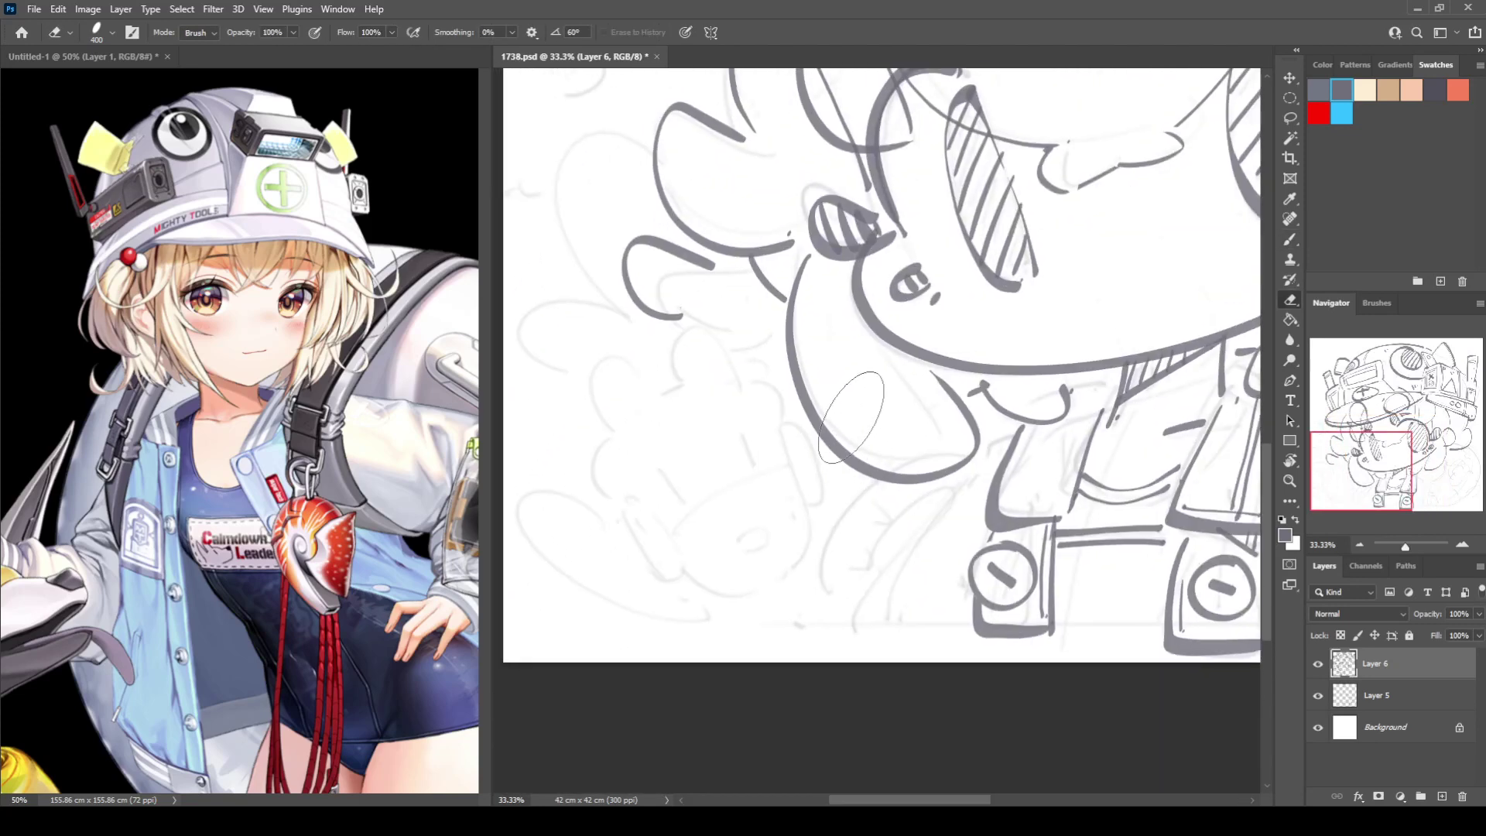
scroll(851, 417, "down", 1)
scroll(851, 418, "right", 1)
key("b")
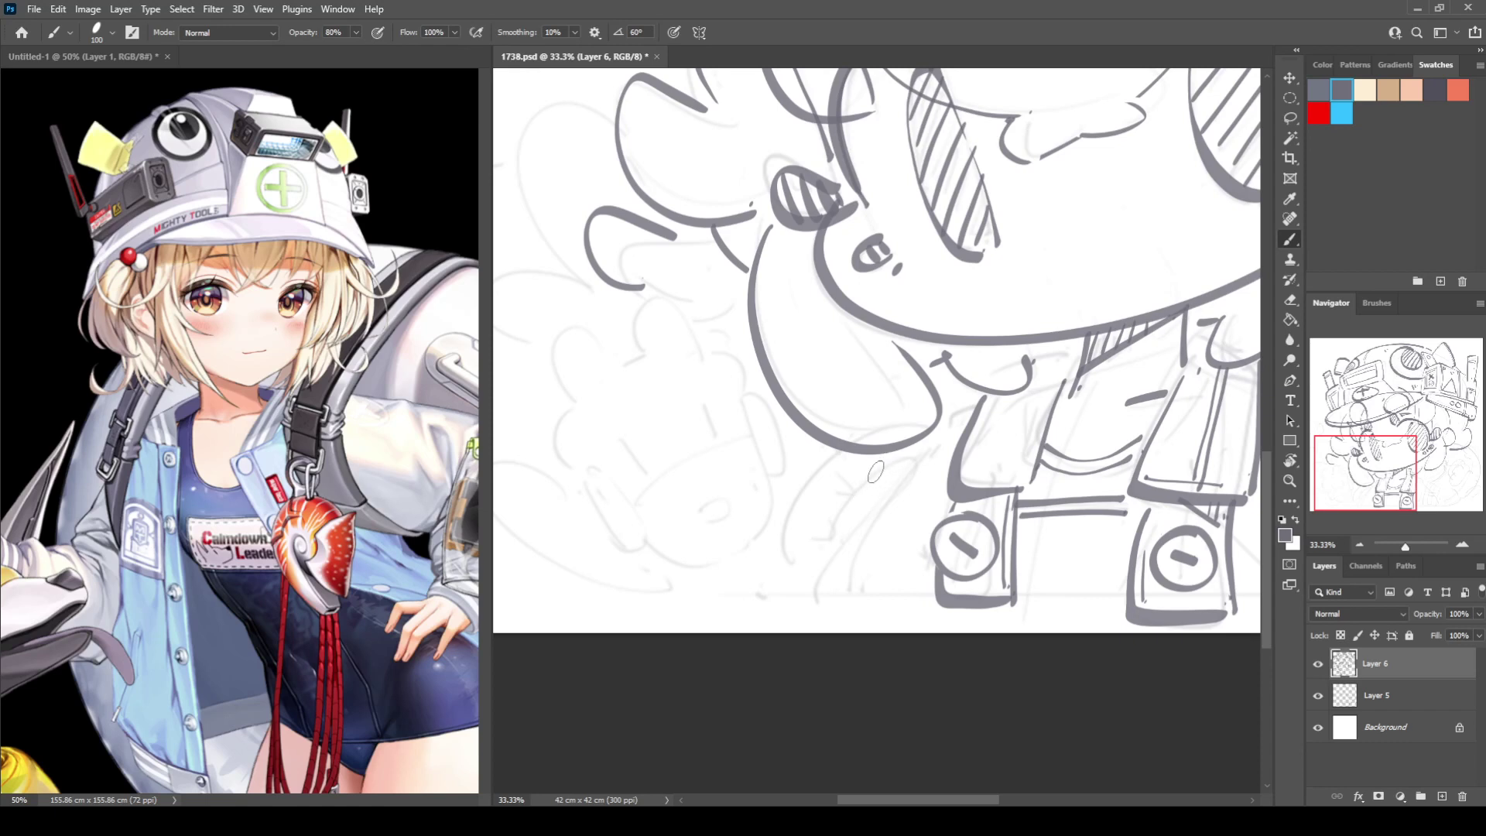
left_click_drag(882, 462, 808, 580)
key("ctrl+z")
mouse_move(896, 457)
left_mouse_down()
mouse_move(870, 494)
mouse_move(915, 484)
mouse_move(821, 512)
mouse_move(883, 555)
left_mouse_up()
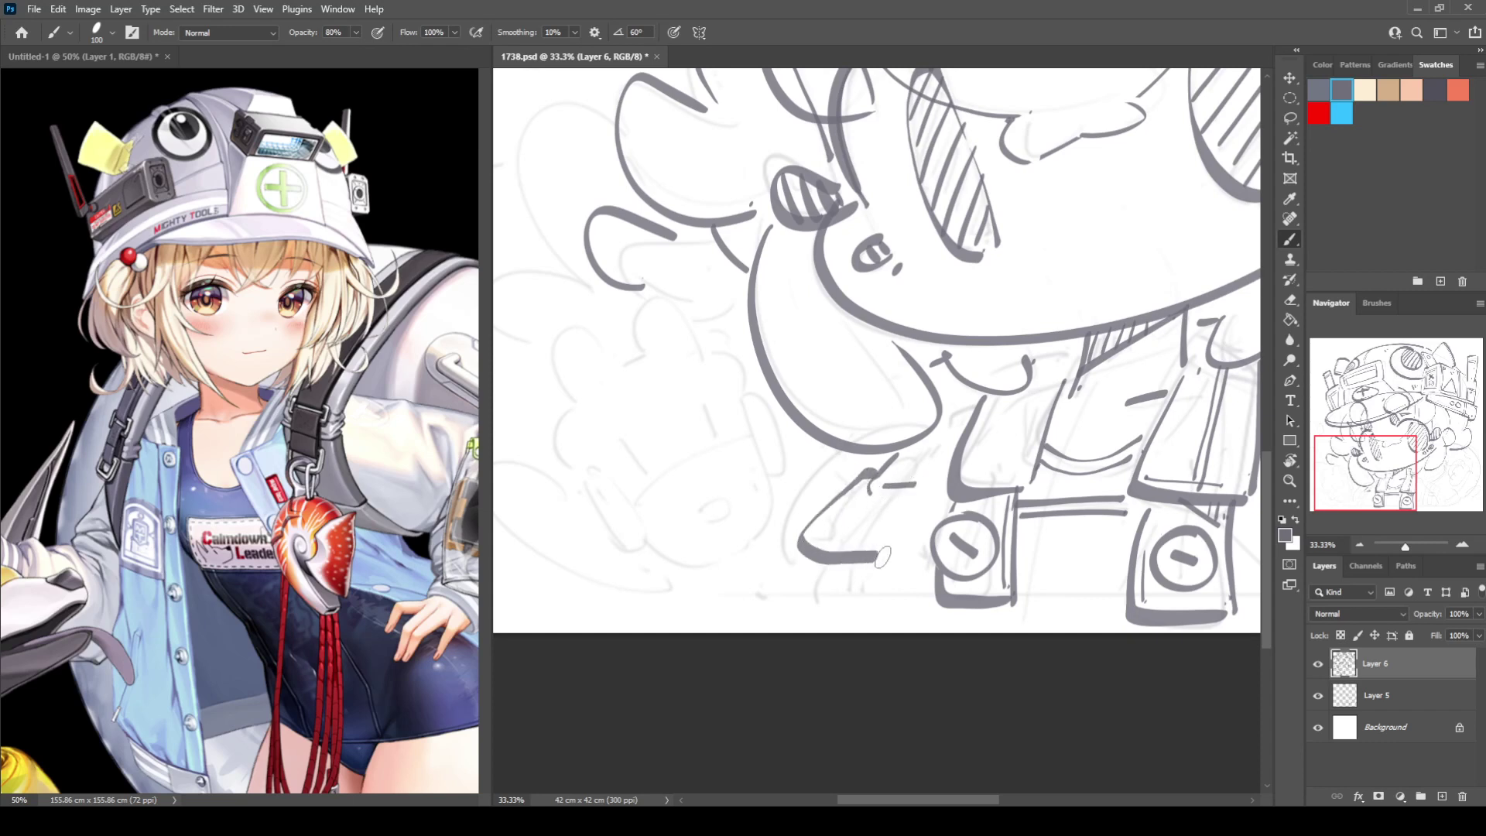
key("ctrl+z")
mouse_move(866, 469)
left_mouse_down()
mouse_move(828, 517)
mouse_move(897, 571)
mouse_move(904, 538)
left_mouse_up()
key("ctrl+z")
mouse_move(930, 480)
left_mouse_down()
mouse_move(878, 554)
mouse_move(841, 534)
mouse_move(897, 497)
left_mouse_up()
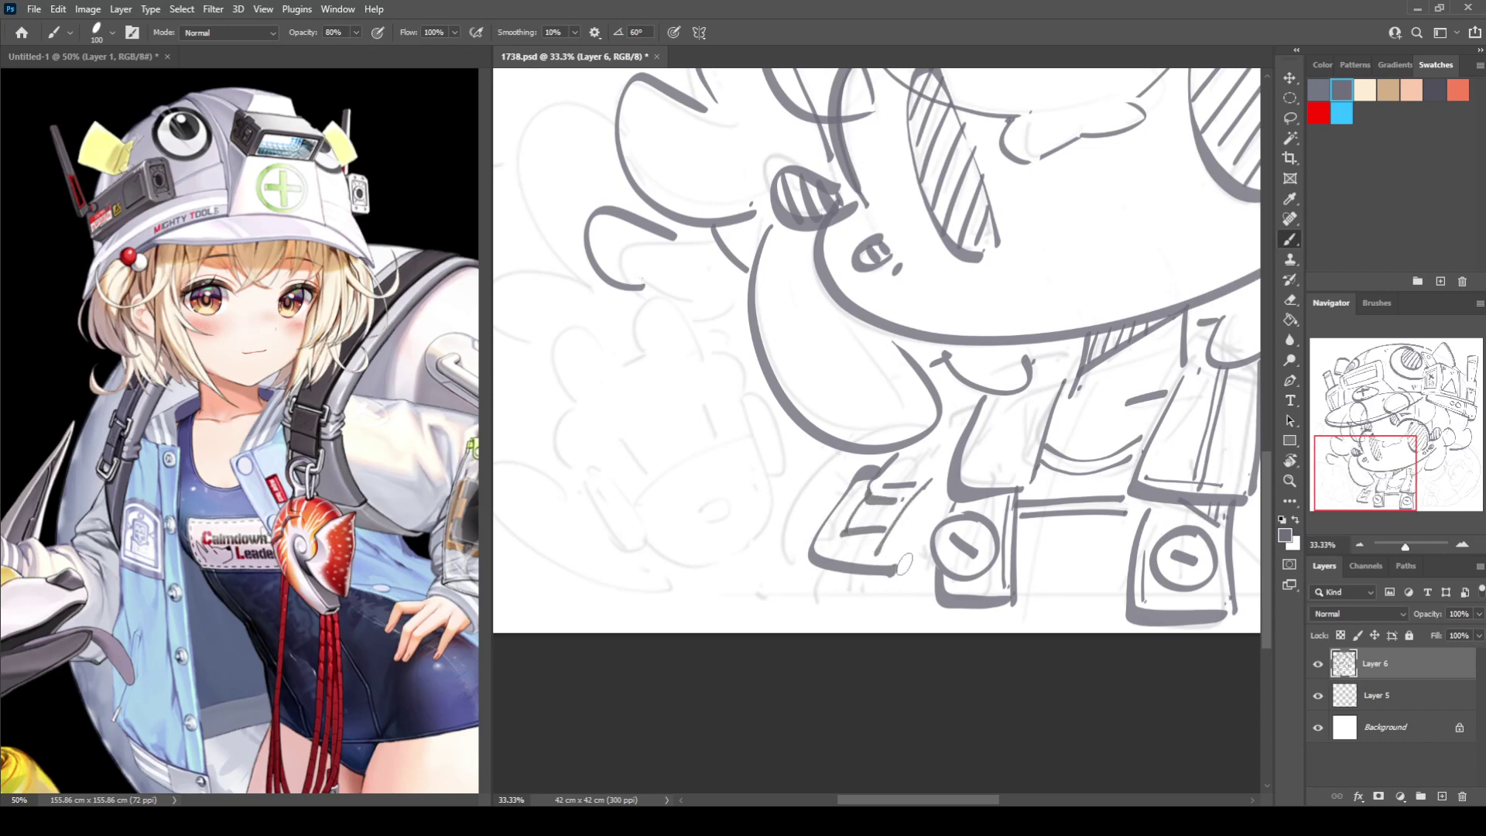
Finish that panel's lower edge, add a flat strip beneath it, and draw the curved sleeve contour around its outside.
left_click_drag(891, 572, 918, 555)
mouse_move(833, 581)
left_mouse_down()
mouse_move(821, 594)
mouse_move(920, 597)
left_mouse_up()
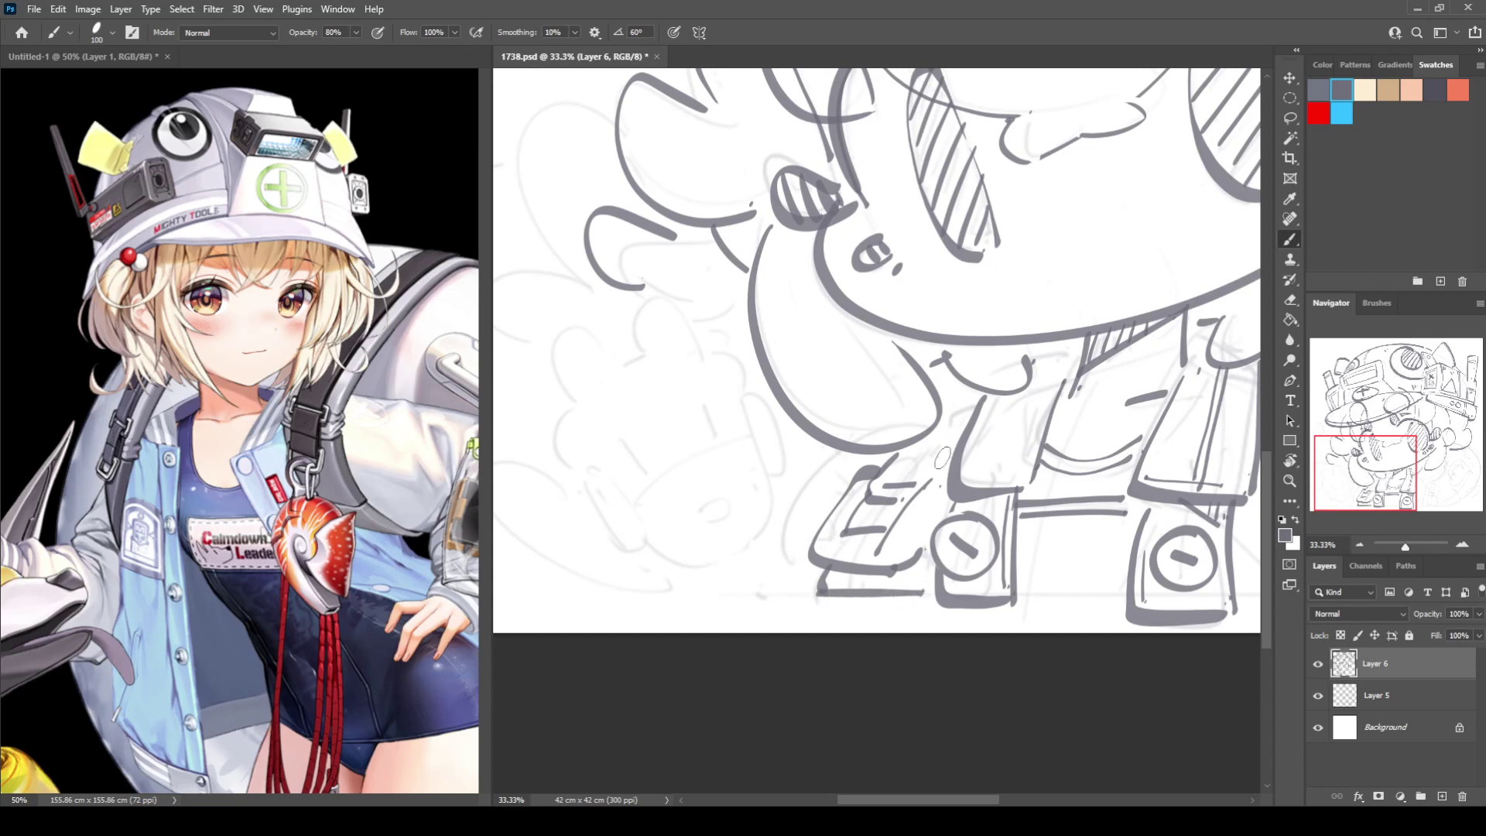
left_click_drag(931, 475, 971, 387)
mouse_move(836, 454)
left_mouse_down()
mouse_move(790, 587)
mouse_move(843, 469)
left_mouse_up()
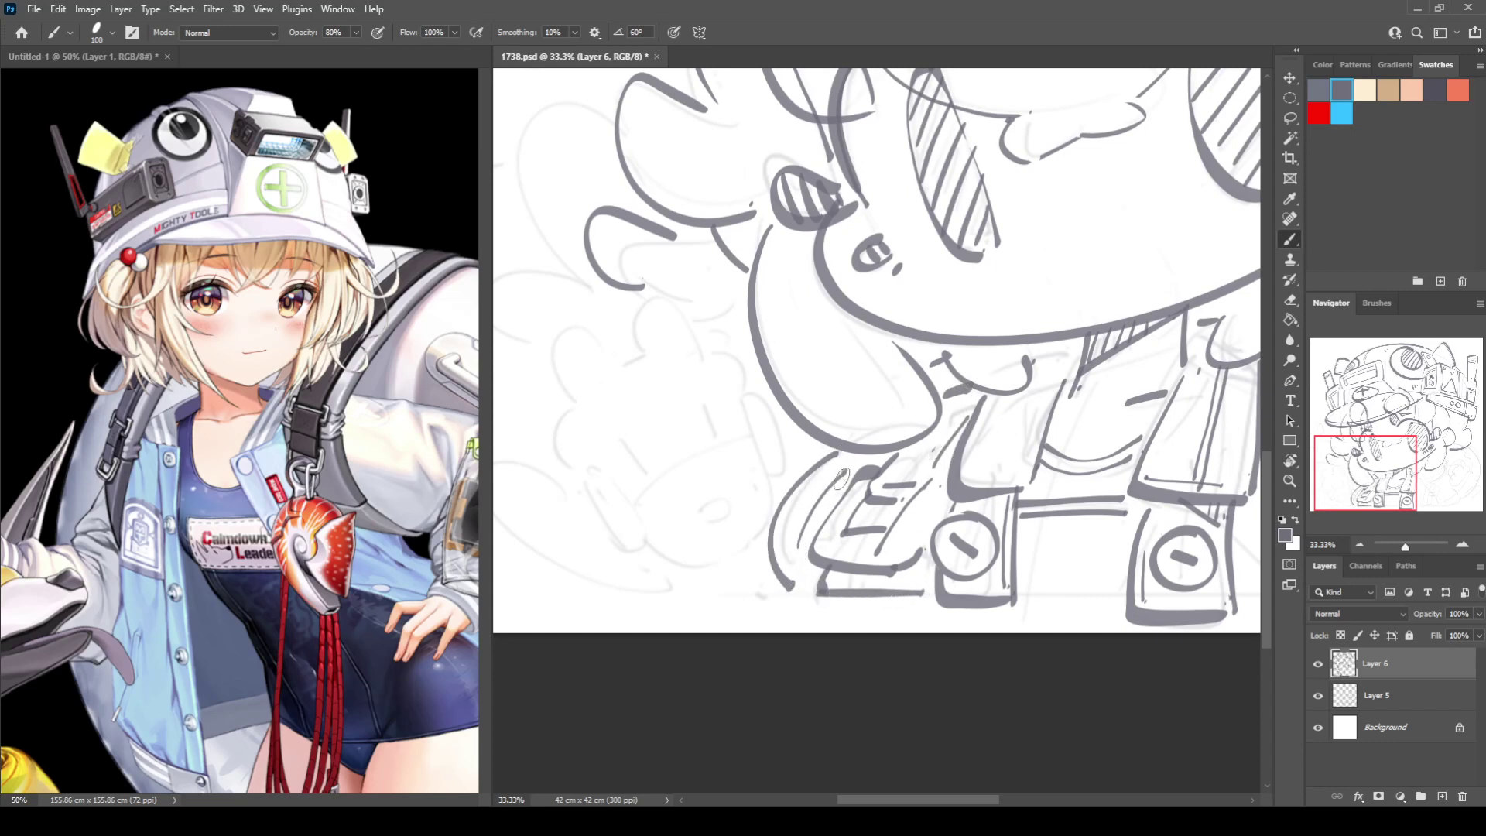
Outline the angular upright panel beyond the large-eye-side badge block with a thick base and inner stripes, and add the shoulder curve meeting it.
left_click_drag(937, 563, 595, 565)
left_click_drag(1001, 527, 935, 532)
mouse_move(926, 425)
left_mouse_down()
mouse_move(892, 497)
mouse_move(877, 614)
left_mouse_up()
mouse_move(931, 417)
left_mouse_down()
mouse_move(1023, 468)
mouse_move(1016, 580)
left_mouse_up()
left_click_drag(1012, 486, 979, 604)
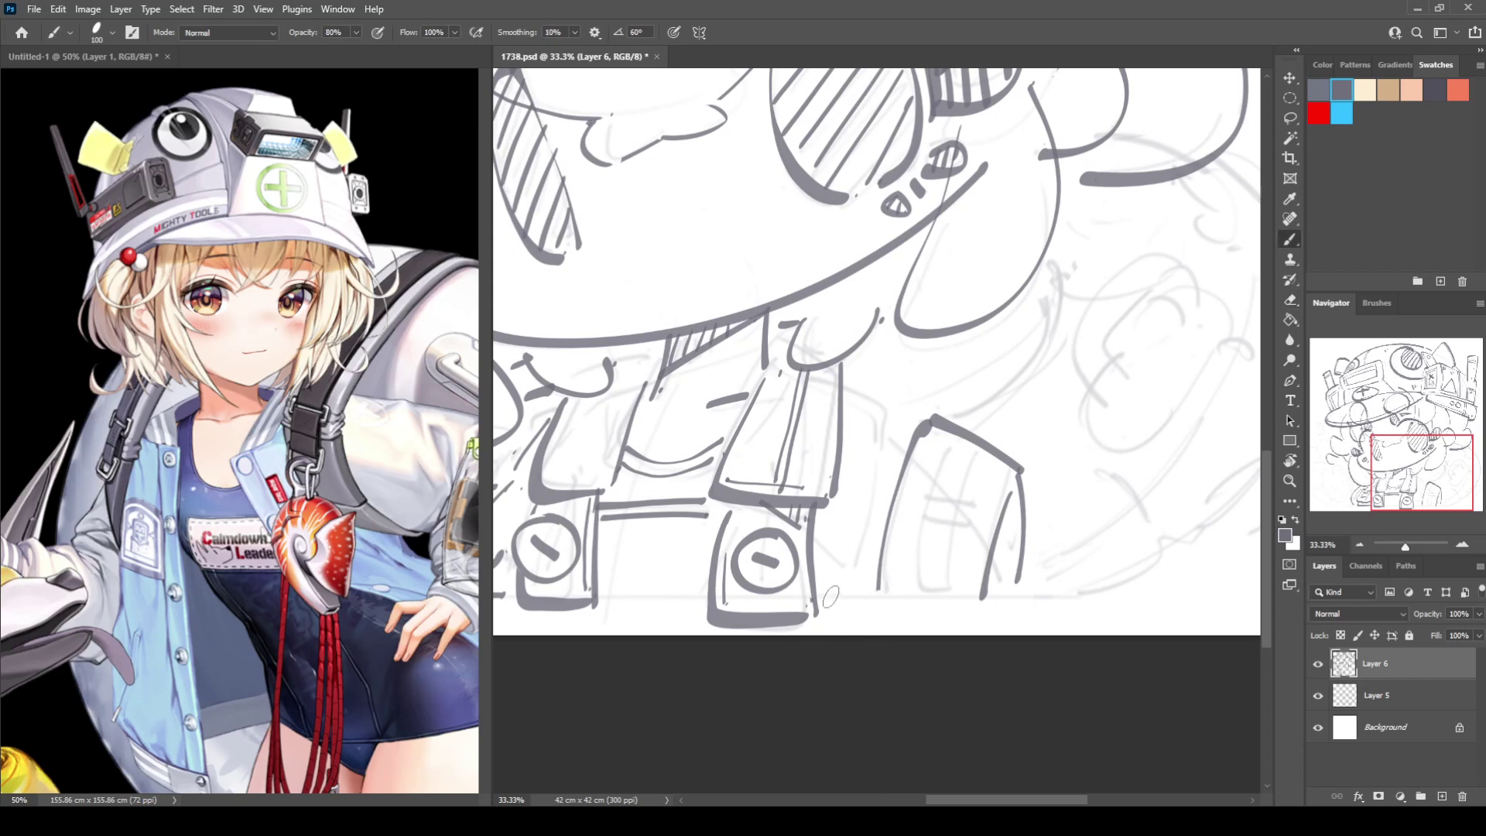
left_click_drag(824, 598, 979, 603)
left_click_drag(997, 541, 1024, 606)
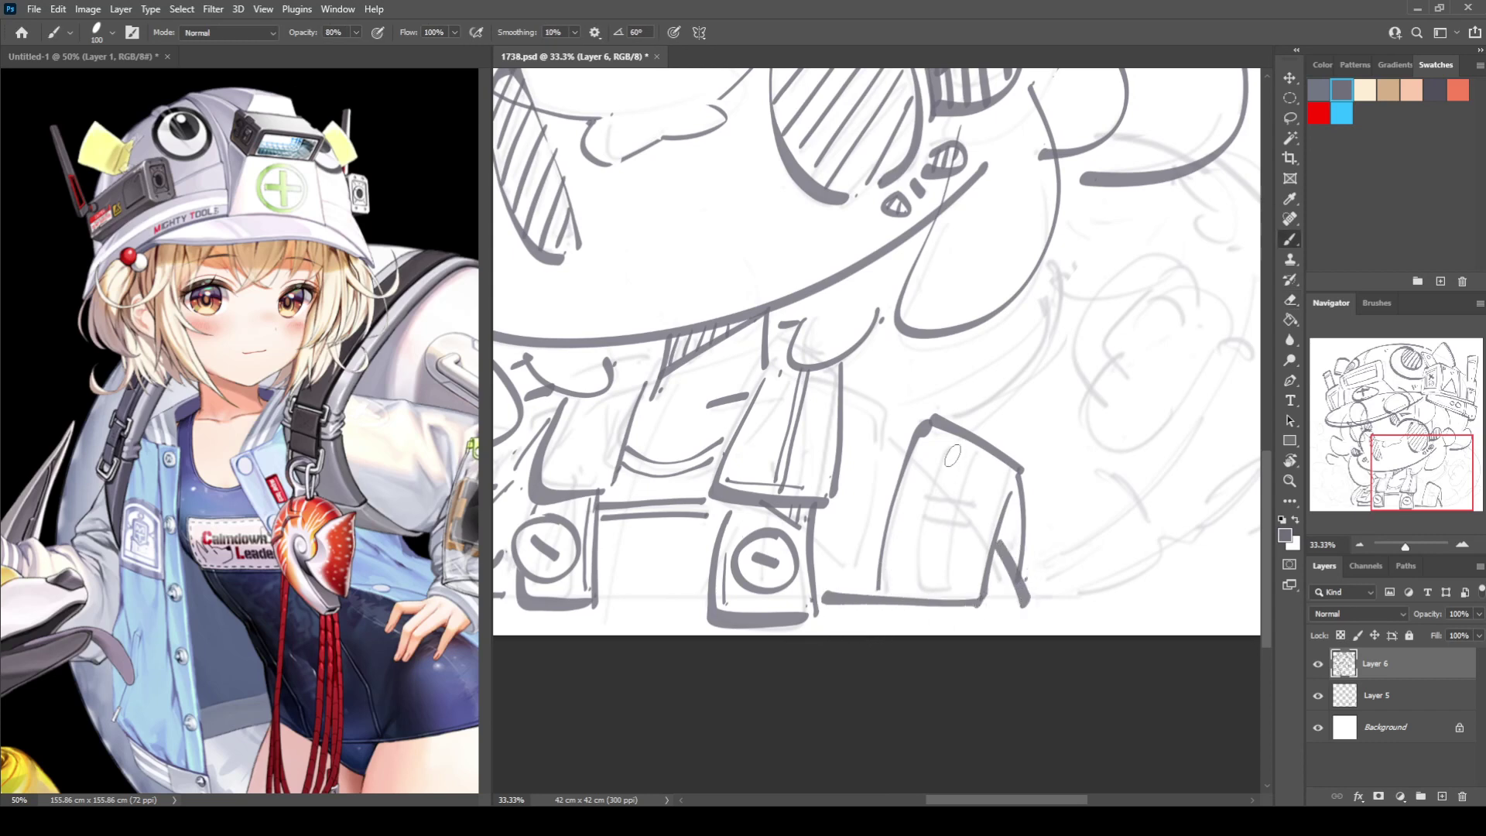
left_click_drag(958, 445, 940, 591)
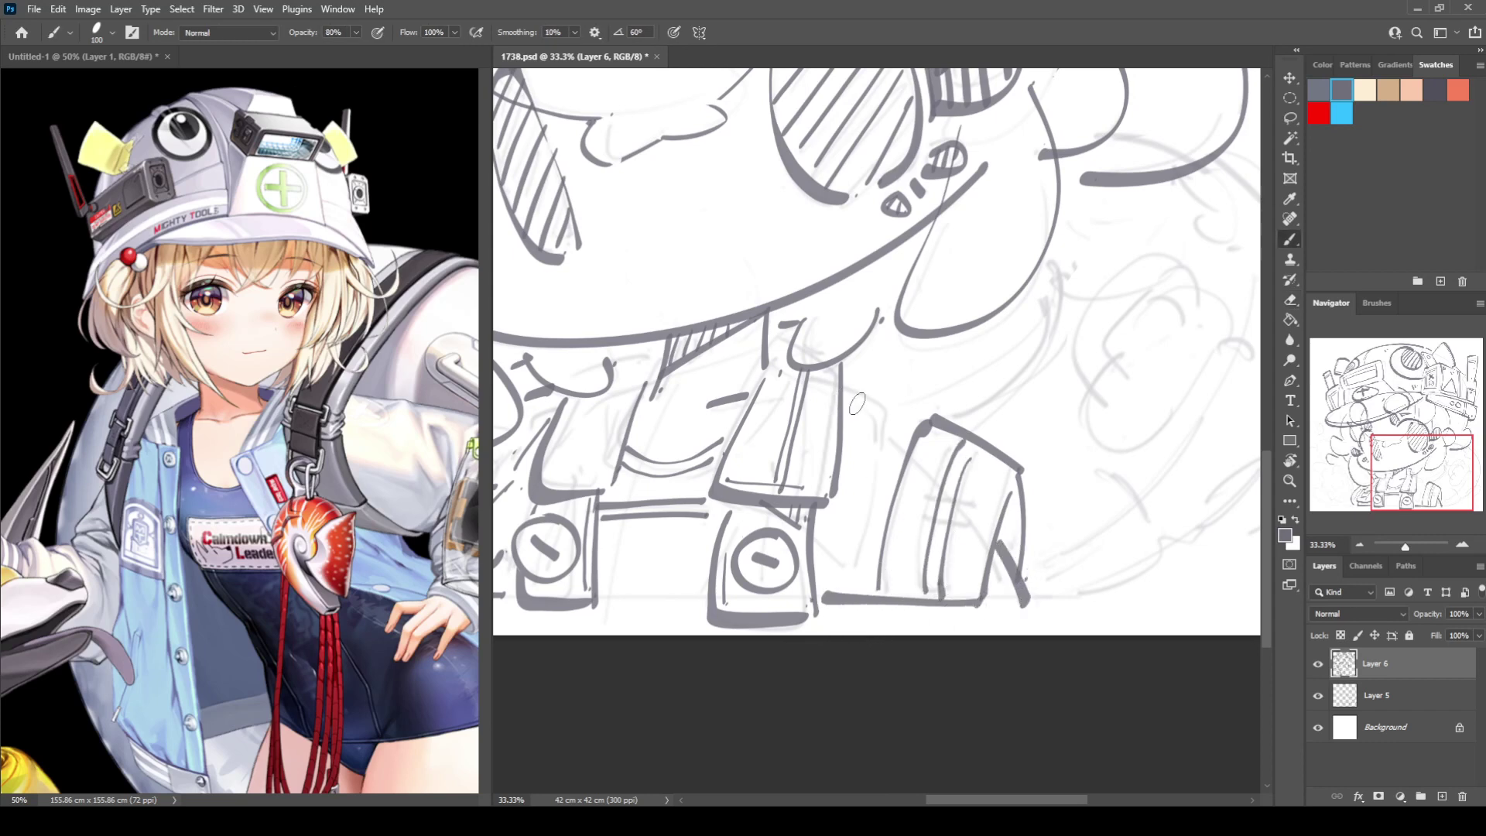
left_click_drag(841, 387, 899, 452)
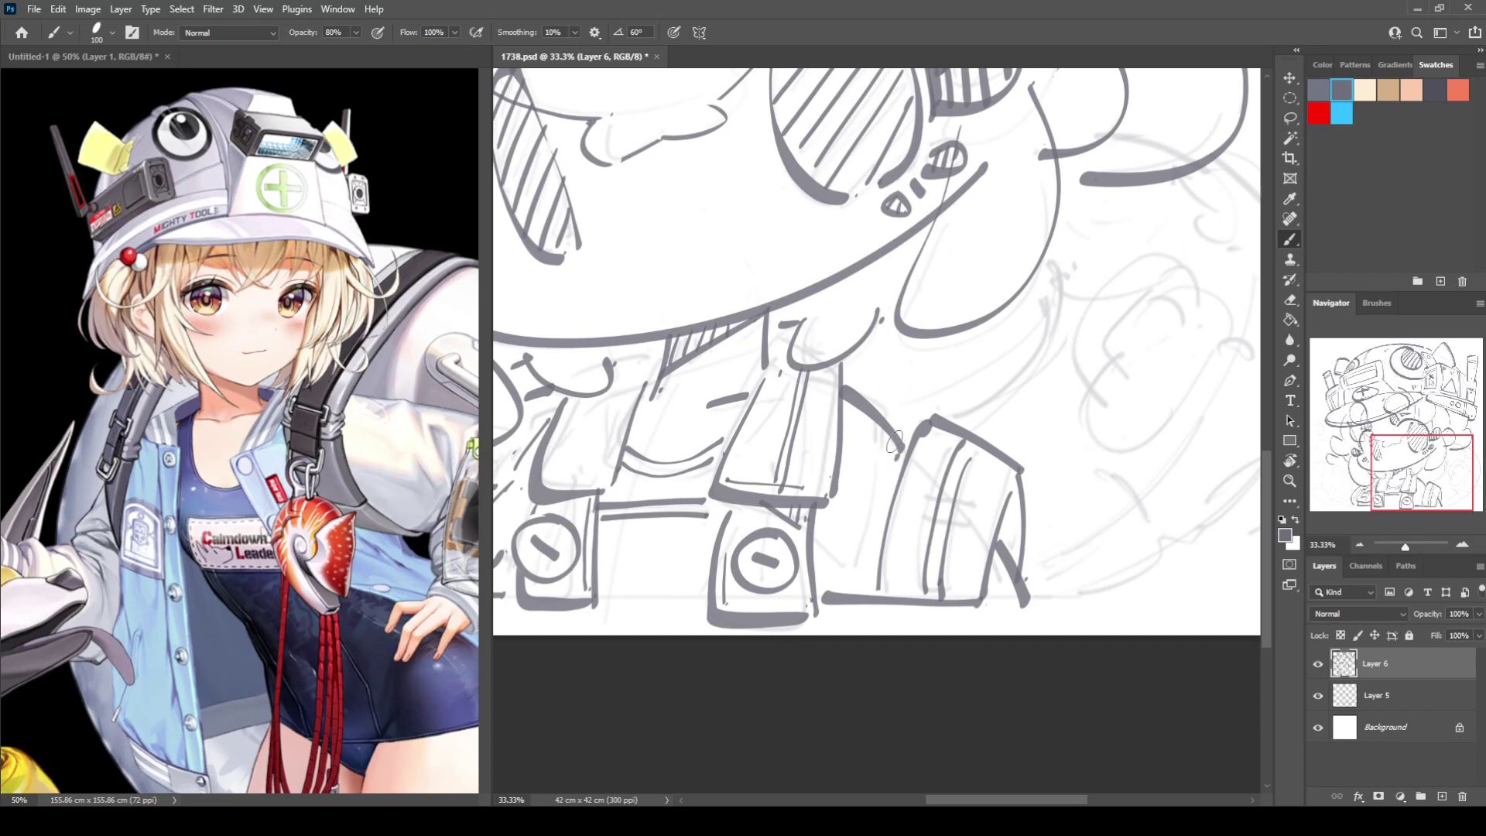
Draw a thick bottom line between the two badge blocks and a small smiley face in the space above it.
left_click_drag(780, 490, 1020, 452)
left_click_drag(836, 558, 954, 562)
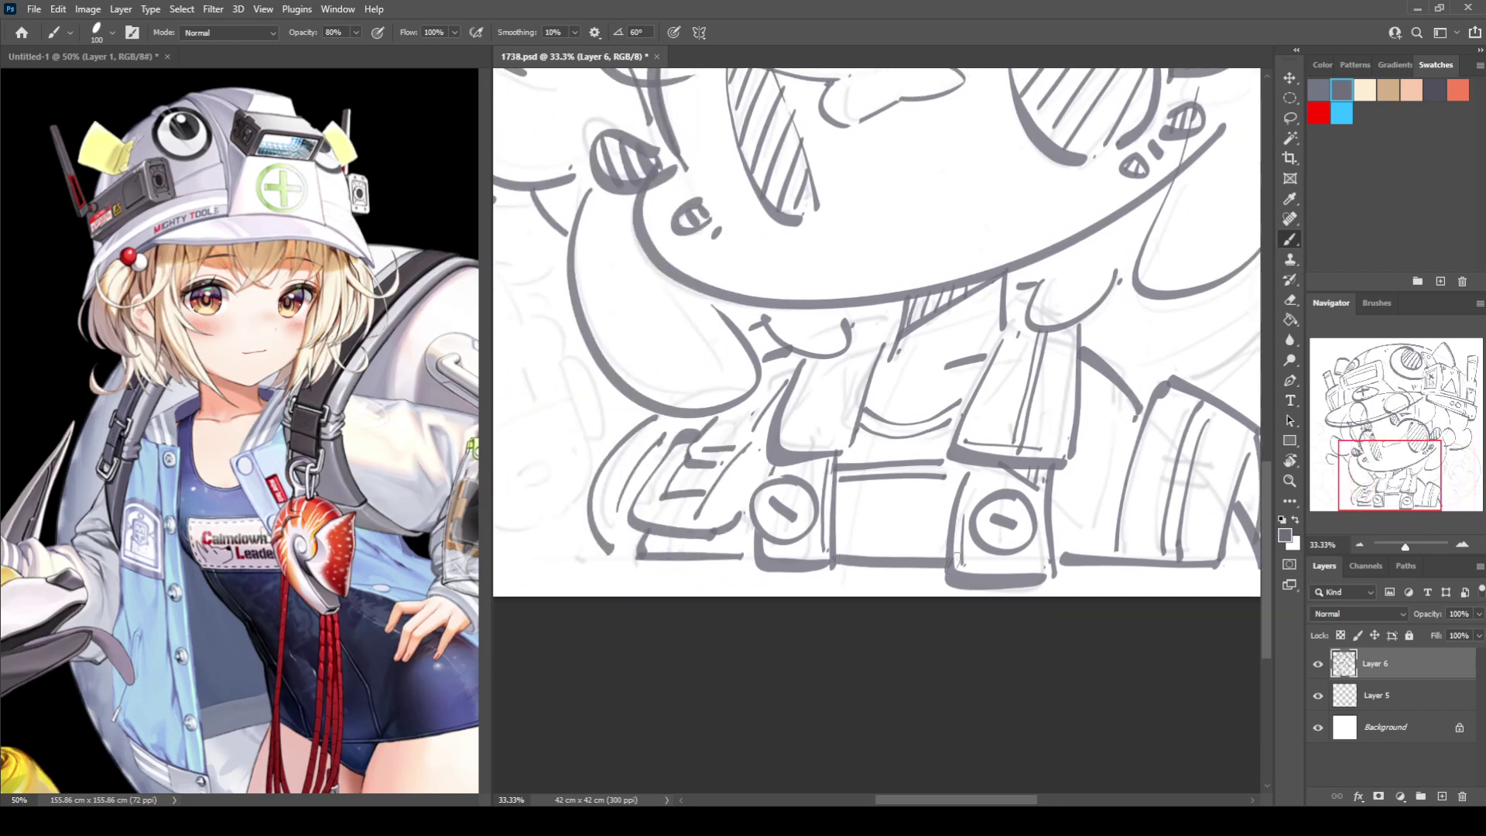
key("ctrl+z")
mouse_move(835, 558)
left_mouse_down()
mouse_move(932, 556)
mouse_move(1025, 581)
mouse_move(988, 571)
mouse_move(1046, 565)
left_mouse_up()
key("e")
key("b")
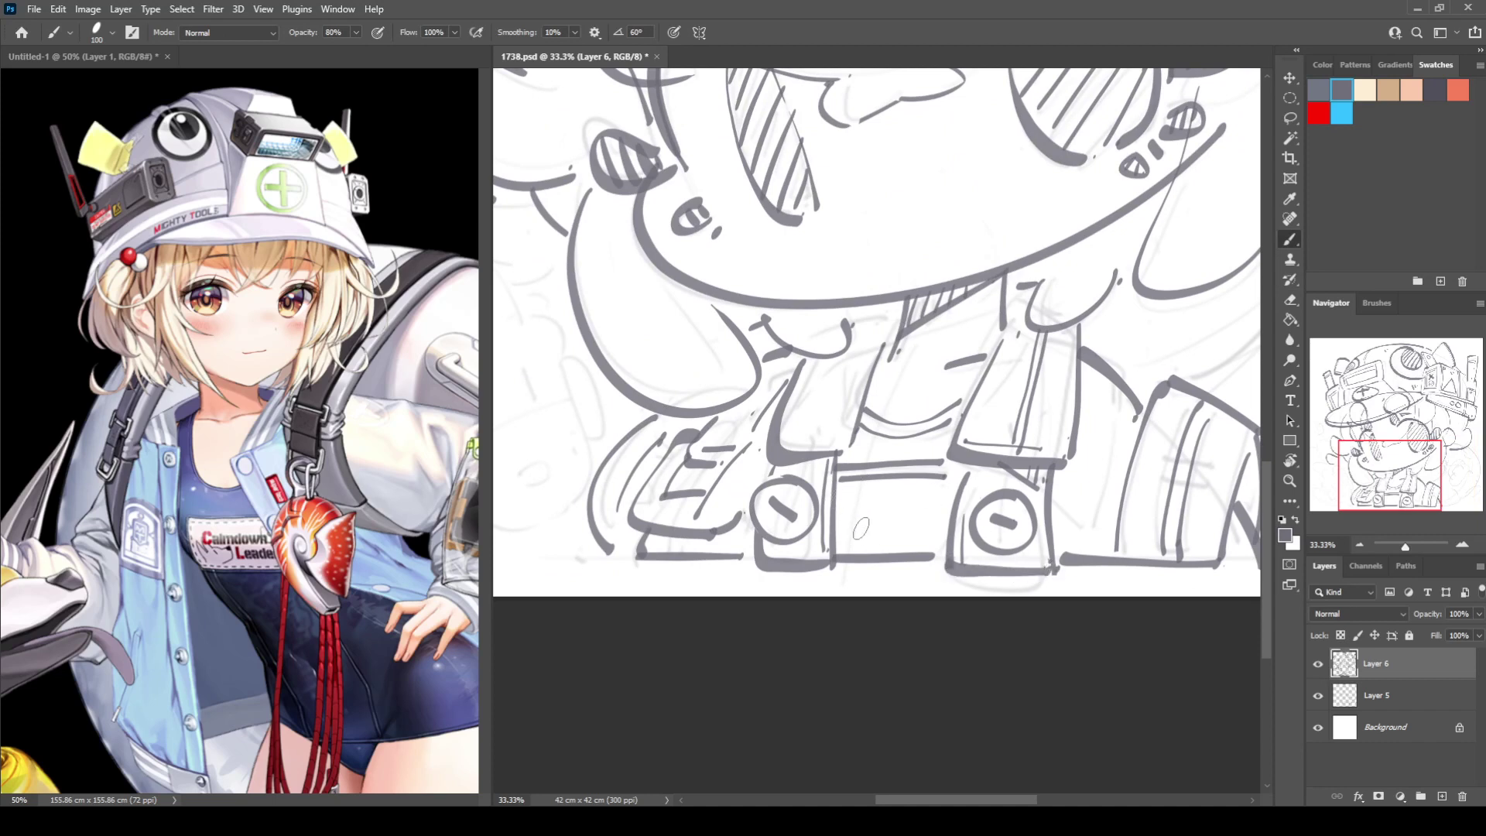
left_click_drag(869, 496, 869, 511)
left_click_drag(882, 496, 906, 518)
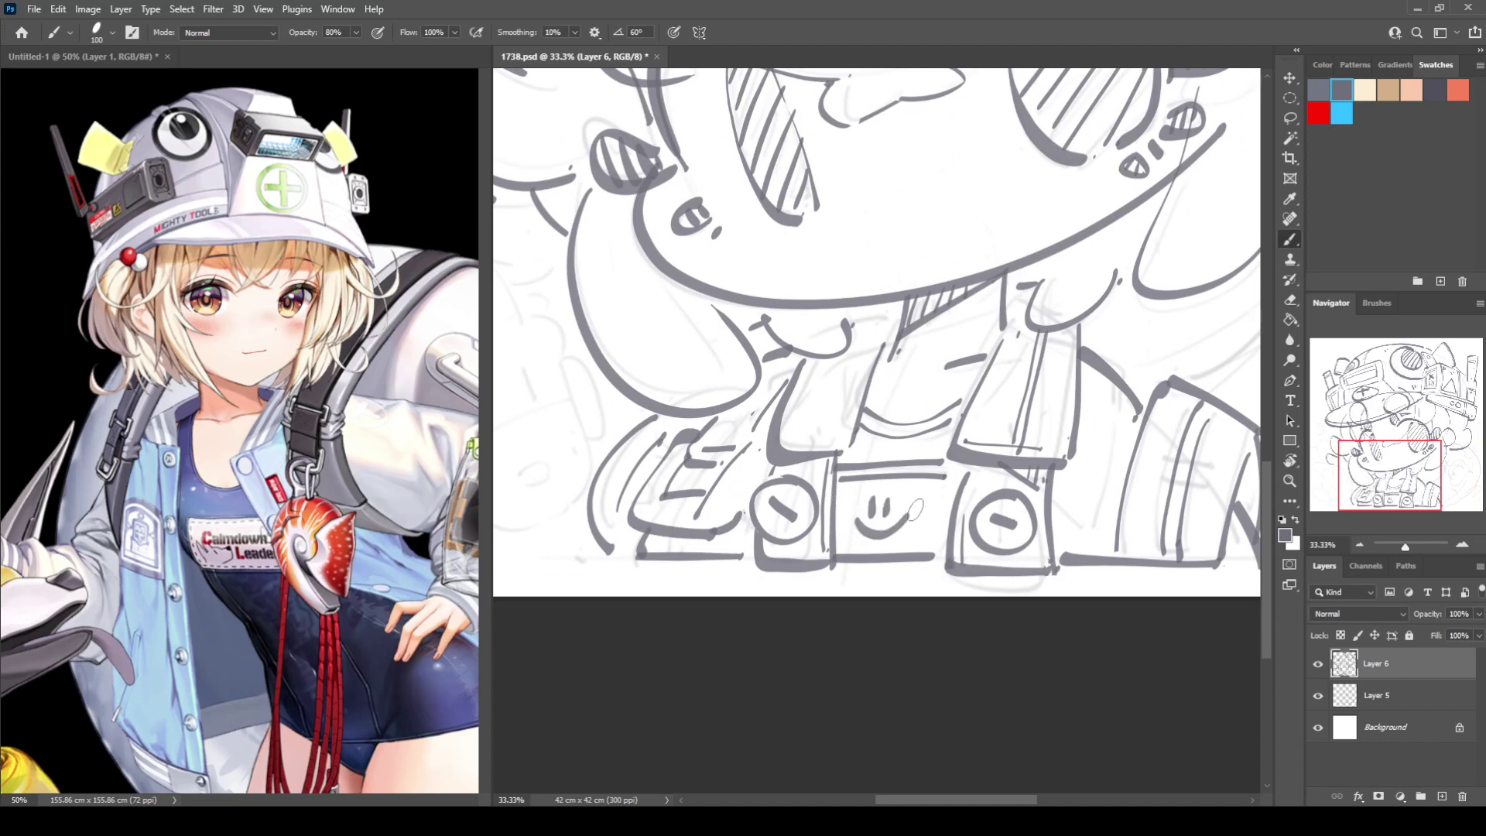
Draw the backpack's curved front edge below the hair lock and a thick oval pocket with a slotted inner panel behind it.
mouse_move(1091, 443)
left_mouse_down()
mouse_move(932, 473)
mouse_move(915, 585)
left_mouse_up()
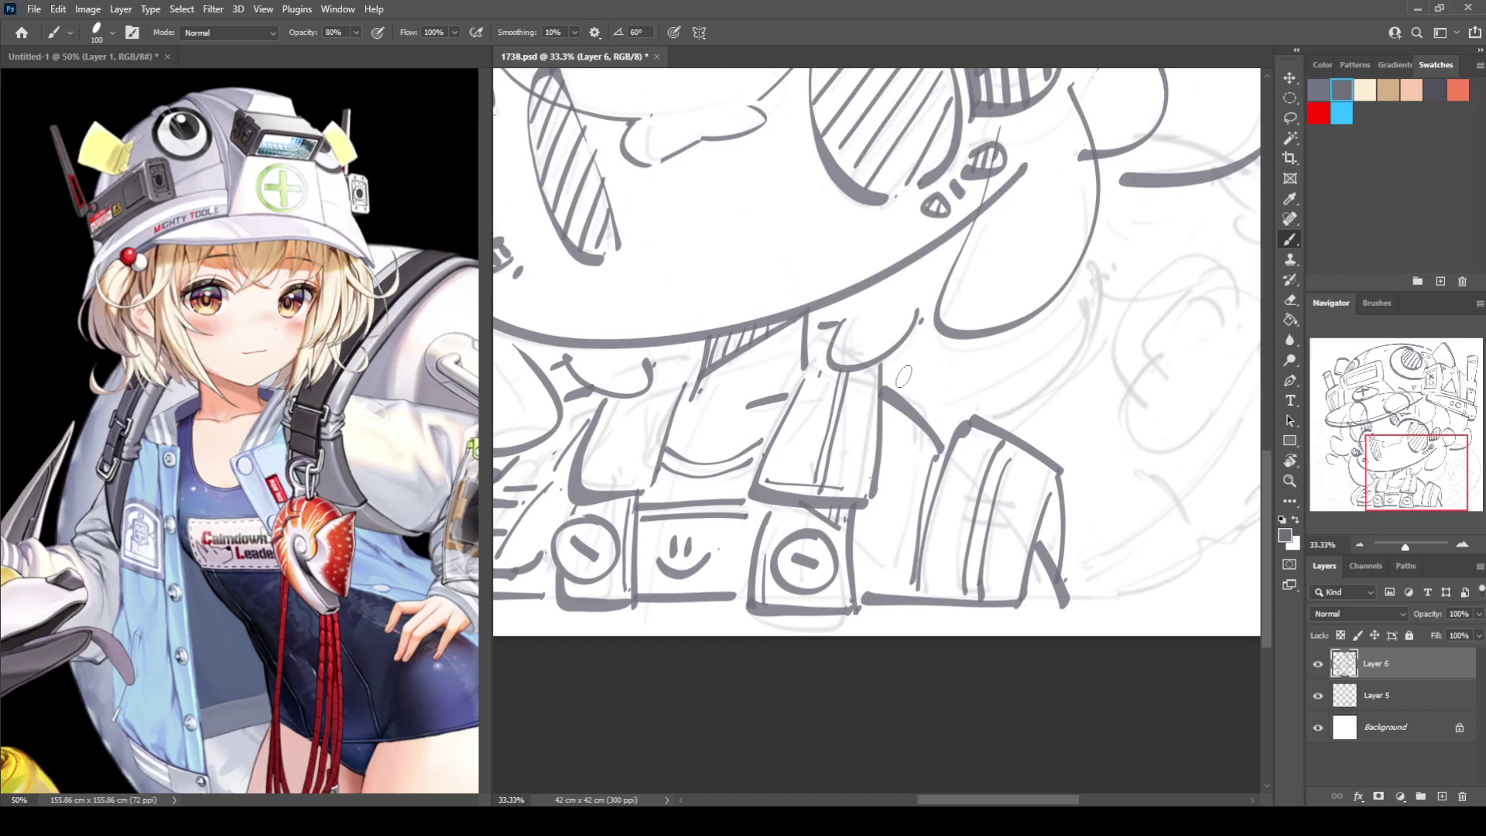
left_click_drag(1028, 418, 812, 542)
left_click_drag(874, 407, 787, 540)
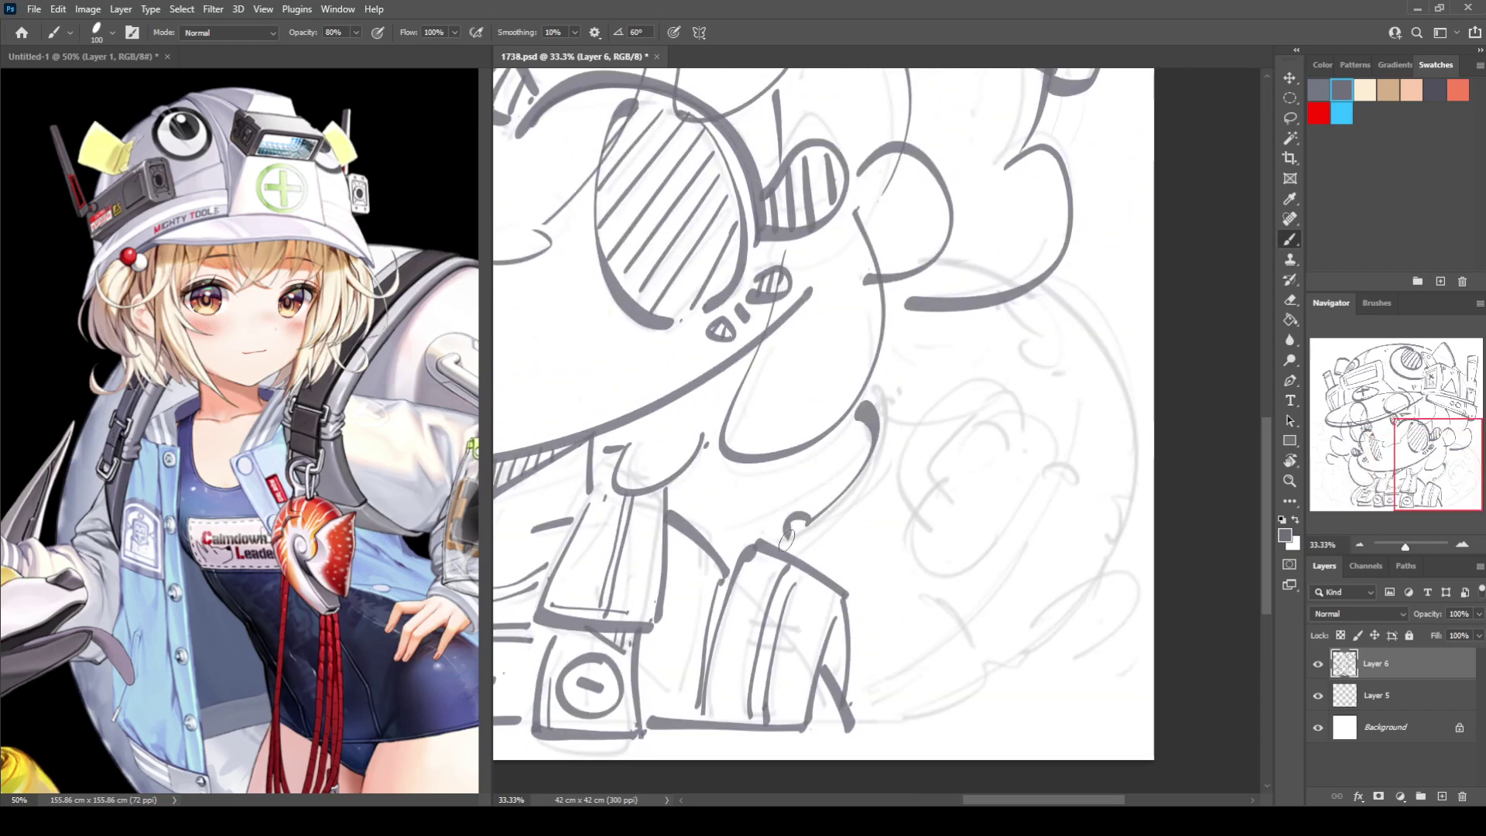
mouse_move(924, 516)
left_mouse_down()
mouse_move(1033, 437)
mouse_move(952, 497)
left_mouse_up()
left_click_drag(976, 426, 993, 458)
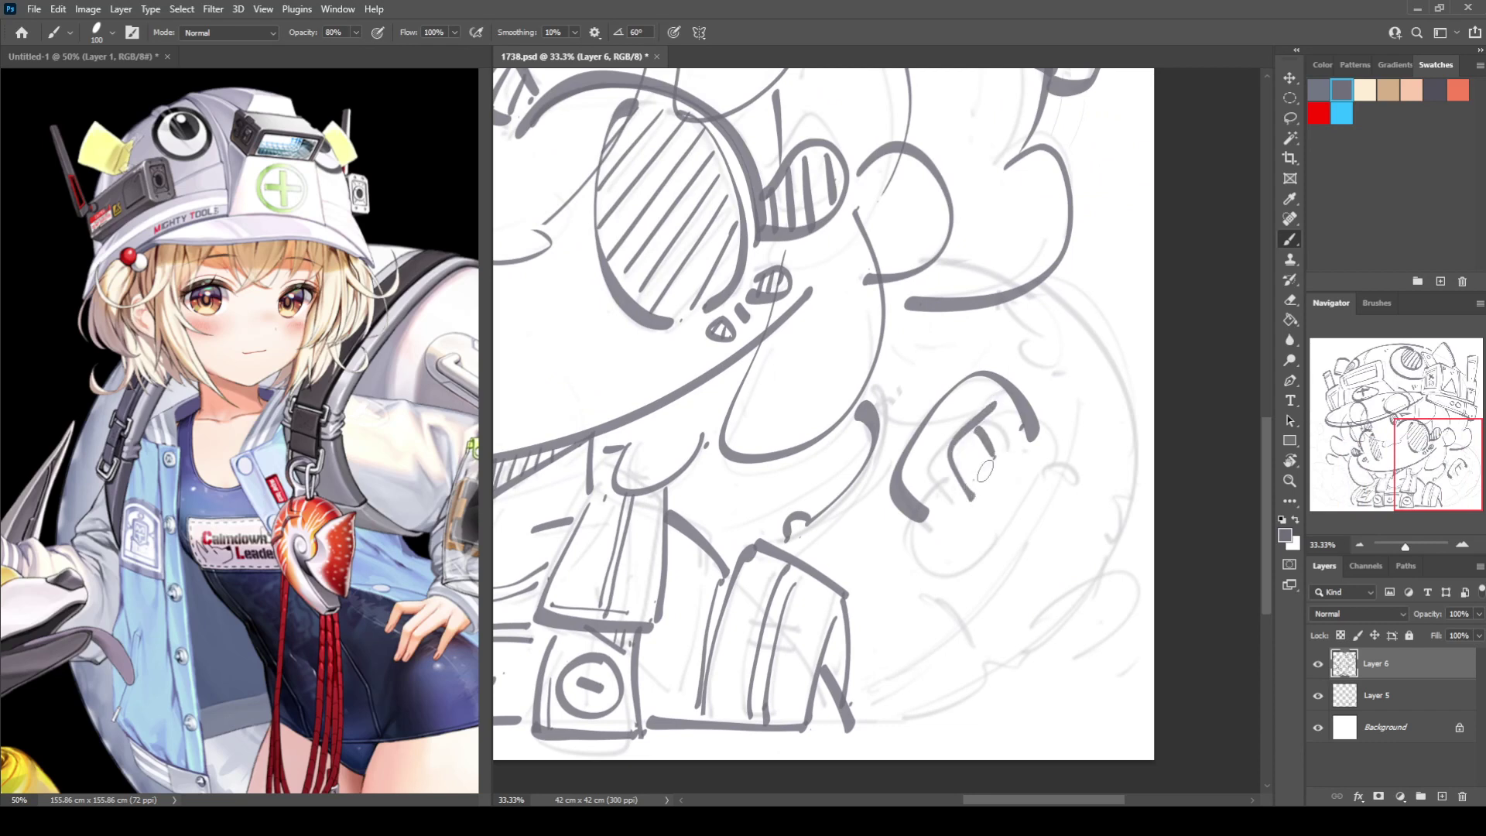
left_click(968, 489)
left_click_drag(942, 512, 1037, 426)
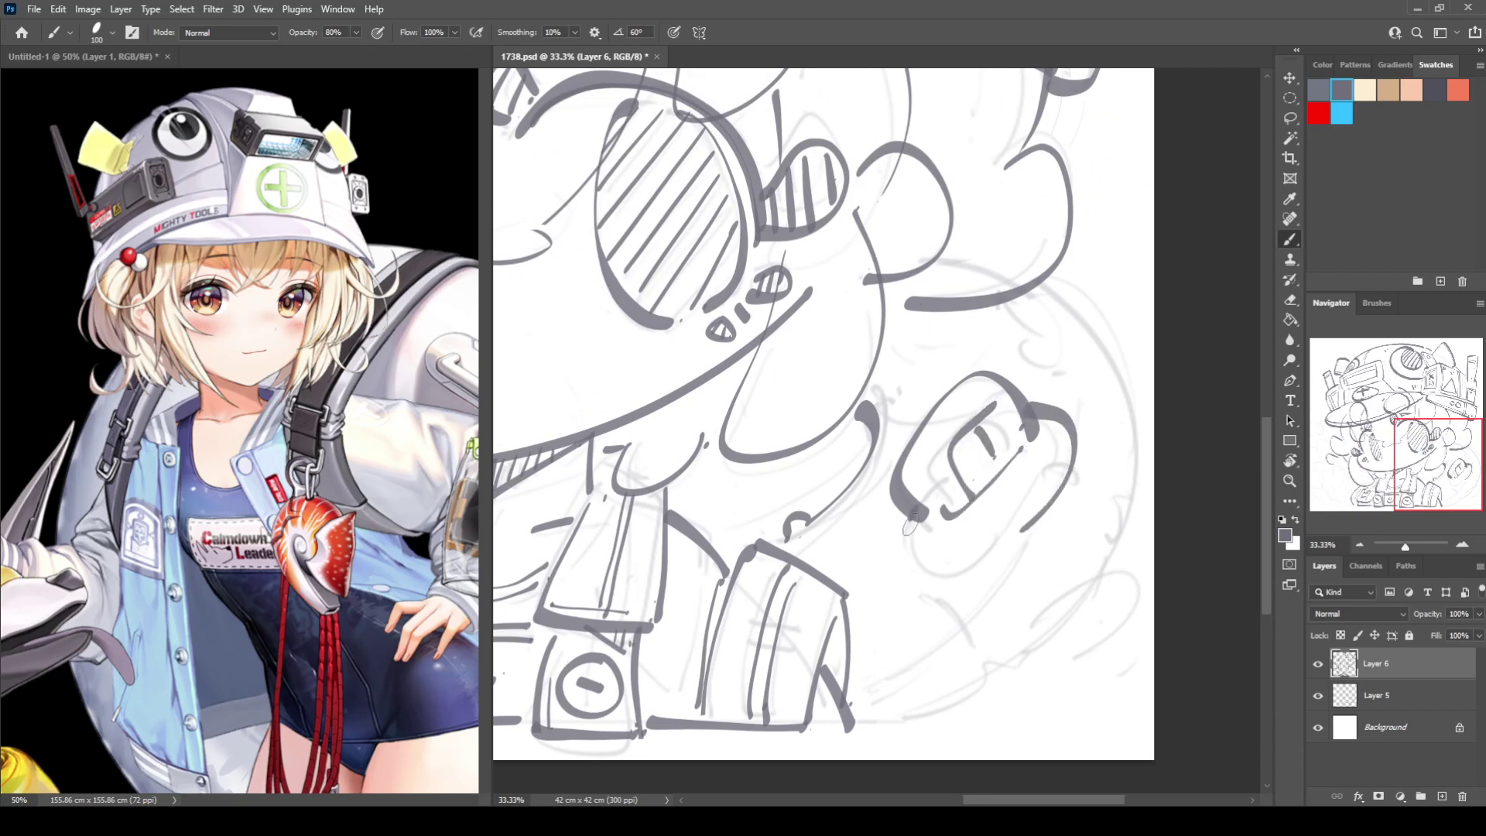
left_click_drag(918, 509, 1023, 528)
Draw the backpack's lower seam with a crossbar and its thick rounded outer rim, adding inner contour lines along the edge.
mouse_move(863, 691)
left_mouse_down()
mouse_move(942, 658)
mouse_move(921, 593)
mouse_move(979, 652)
left_mouse_up()
left_click(974, 605)
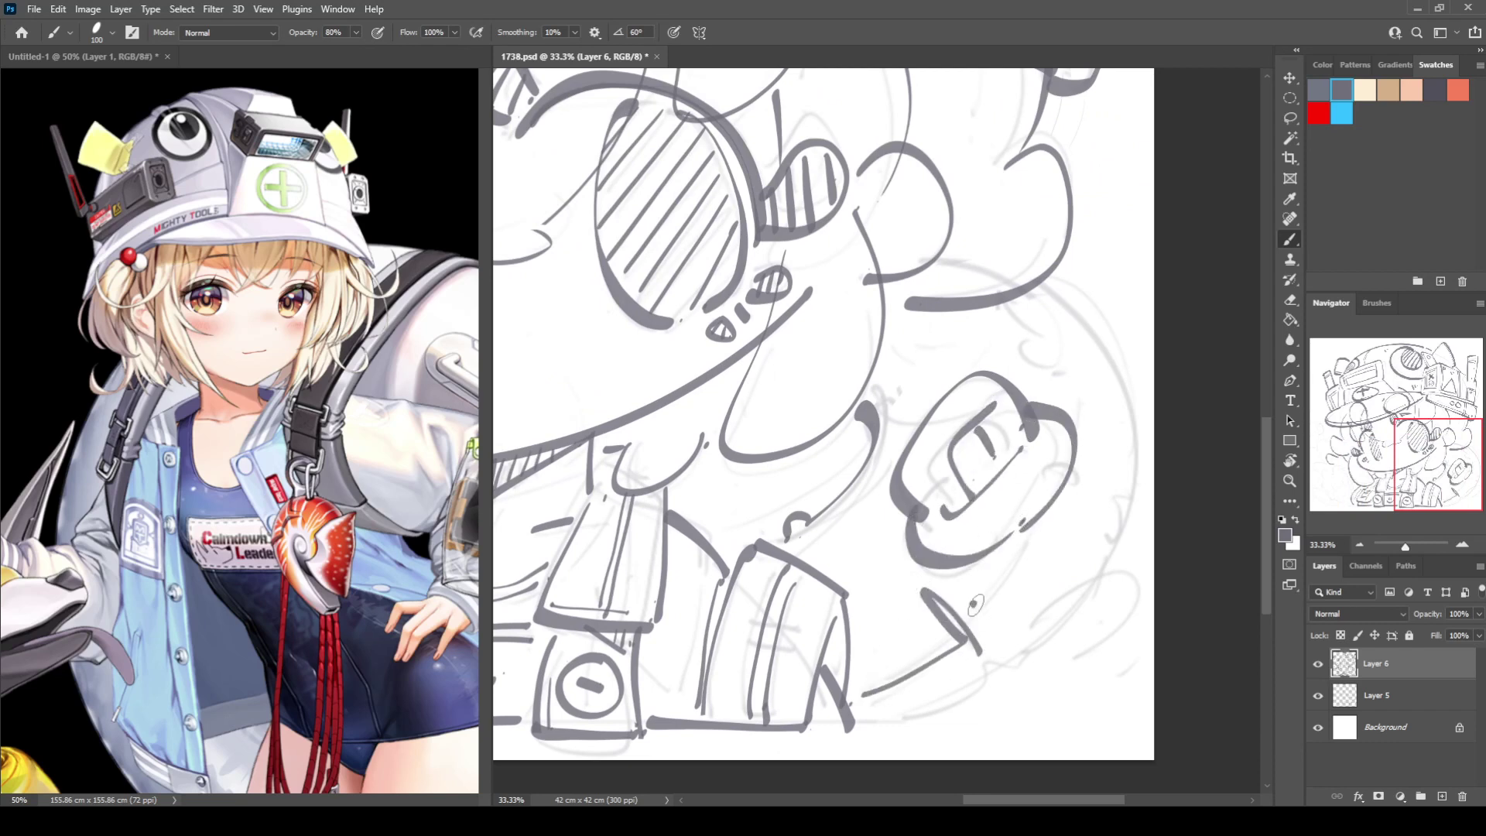
left_click_drag(877, 728, 1019, 674)
left_click_drag(1052, 626, 1050, 635)
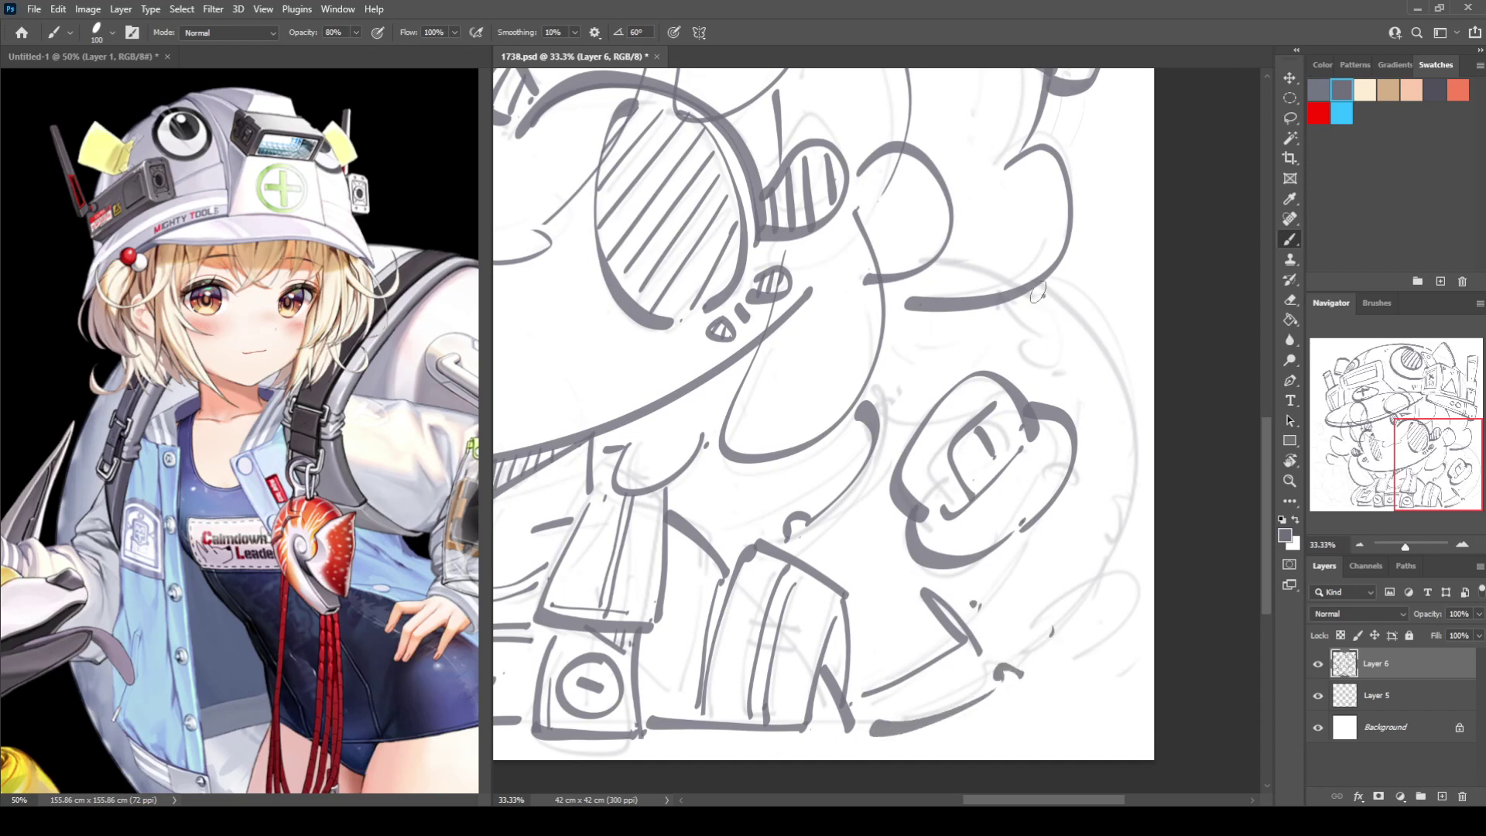
mouse_move(1029, 292)
left_mouse_down()
mouse_move(1065, 306)
mouse_move(1117, 504)
mouse_move(1032, 666)
left_mouse_up()
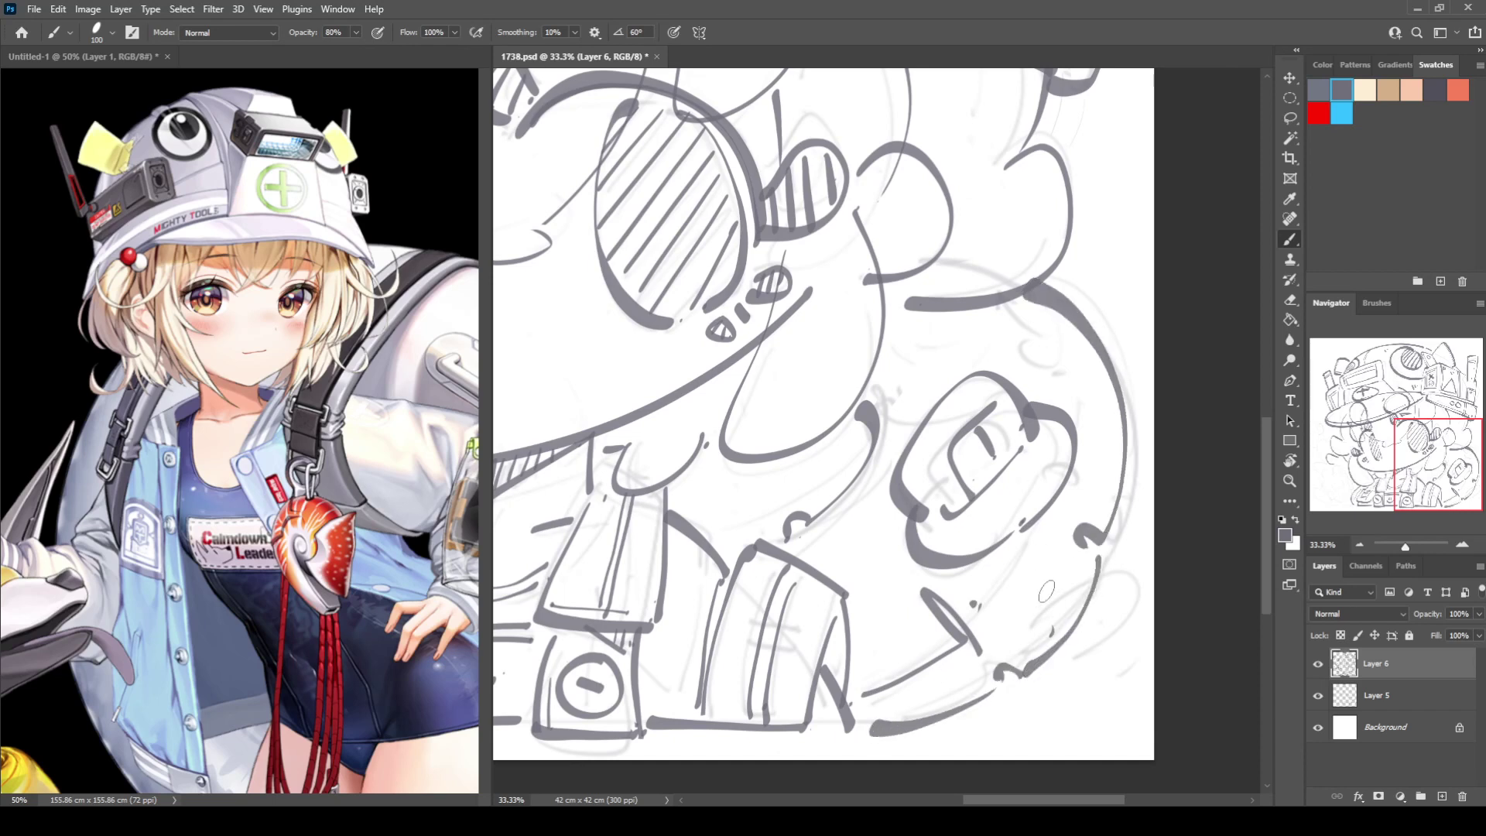
left_click_drag(979, 625, 1074, 510)
left_click_drag(1069, 311, 1096, 450)
left_click(1094, 462)
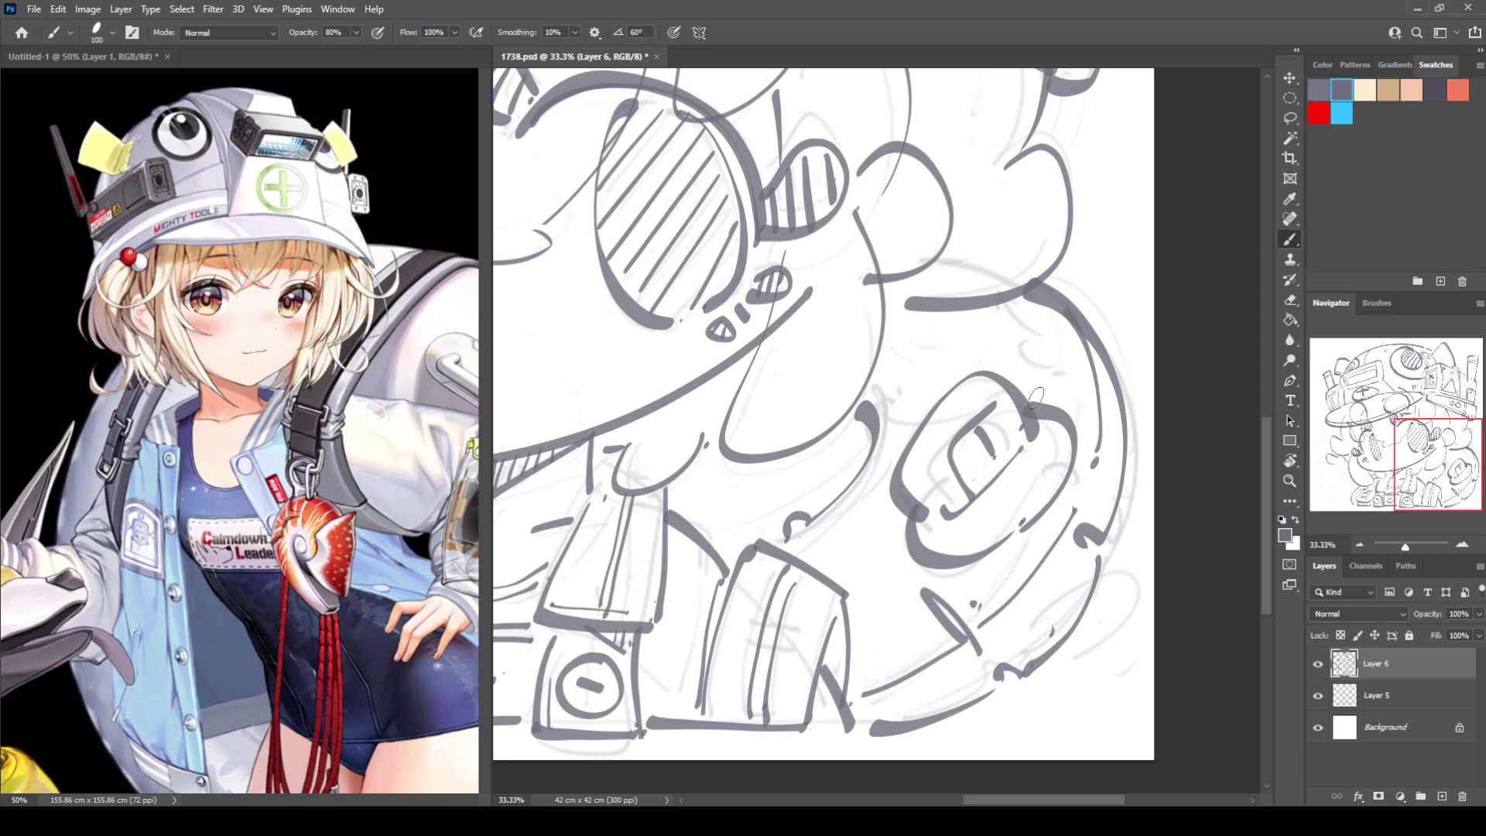
Add paired shoulder lines below the hair lock, a small circle inside the backpack's upper rim, and small marks along its lower edge.
left_click(877, 398)
left_click_drag(683, 516, 726, 463)
left_click_drag(693, 508, 741, 458)
mouse_move(1058, 316)
left_mouse_down()
mouse_move(1033, 365)
mouse_move(1066, 361)
left_mouse_up()
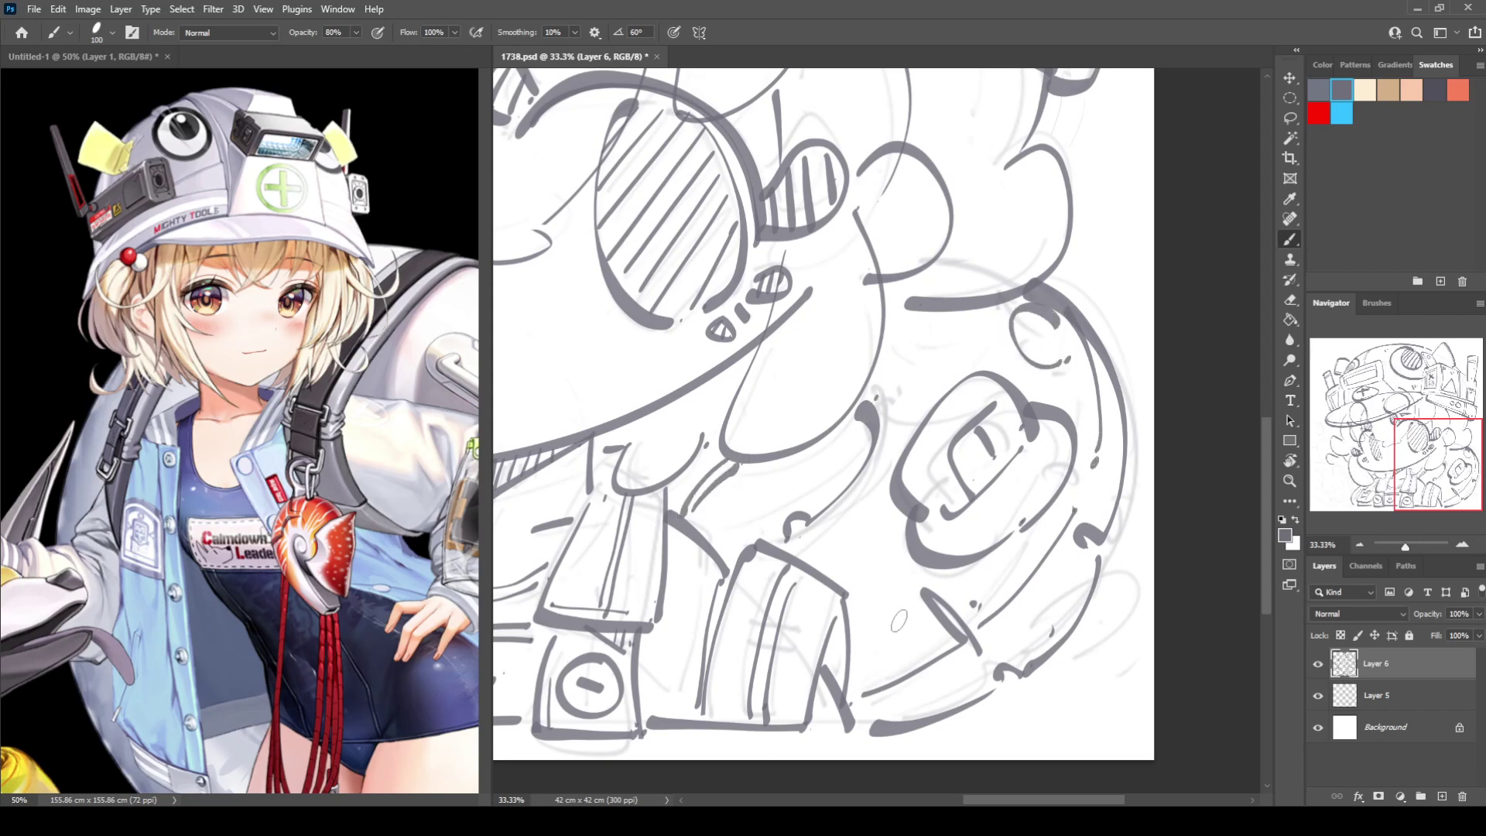
left_click_drag(878, 698, 889, 712)
left_click_drag(899, 694, 907, 707)
left_click(927, 690)
left_click_drag(940, 465, 1470, 315)
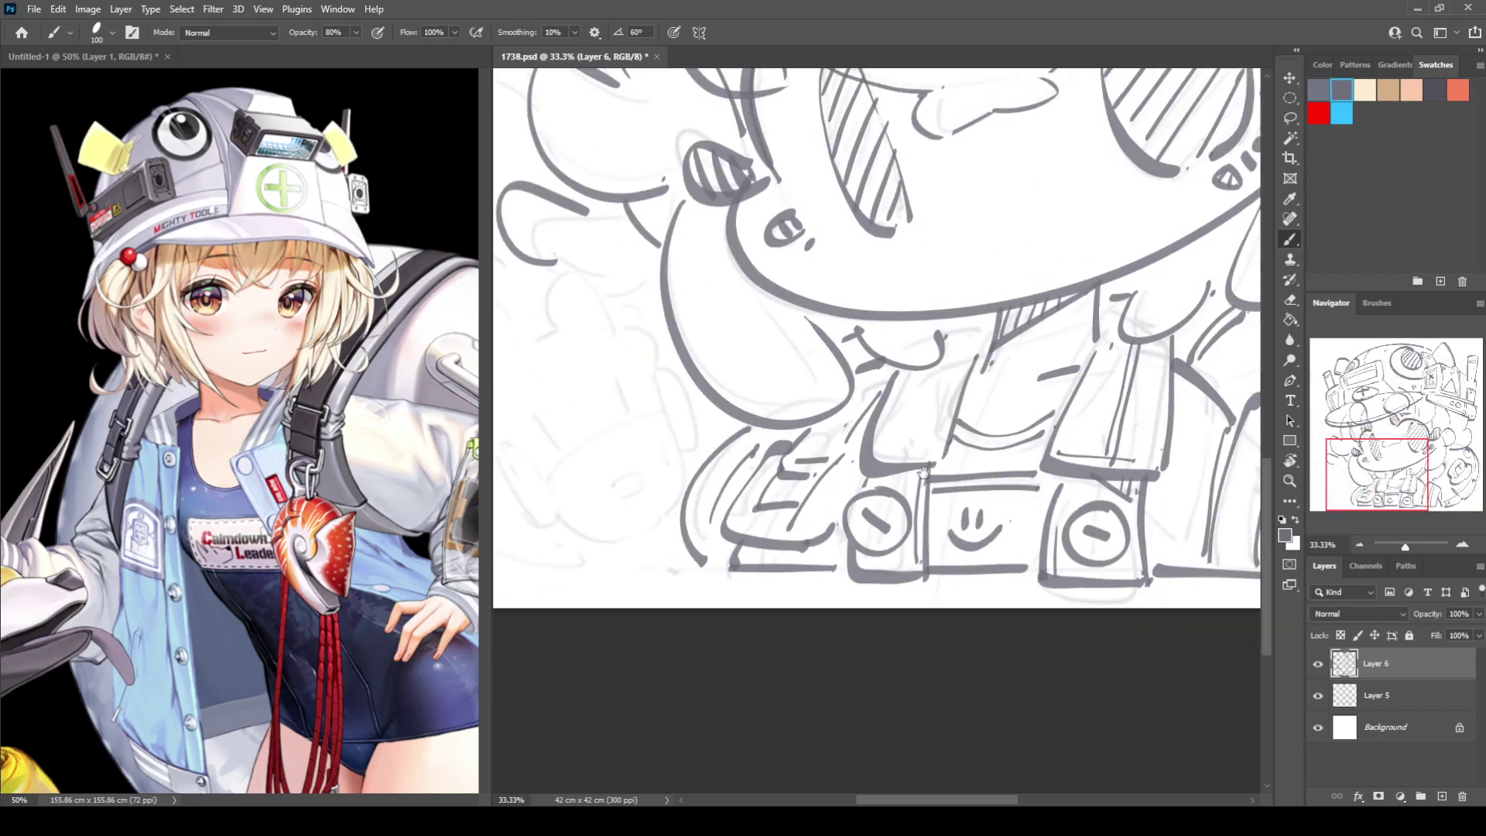
Outline the small spiky-headed creature beside the character's shoulder with thick strokes, from the rounded top spikes to the chin.
mouse_move(570, 397)
left_mouse_down()
mouse_move(711, 490)
mouse_move(714, 405)
mouse_move(778, 428)
mouse_move(808, 383)
mouse_move(855, 408)
left_mouse_up()
mouse_move(729, 468)
left_mouse_down()
mouse_move(724, 526)
mouse_move(757, 532)
left_mouse_up()
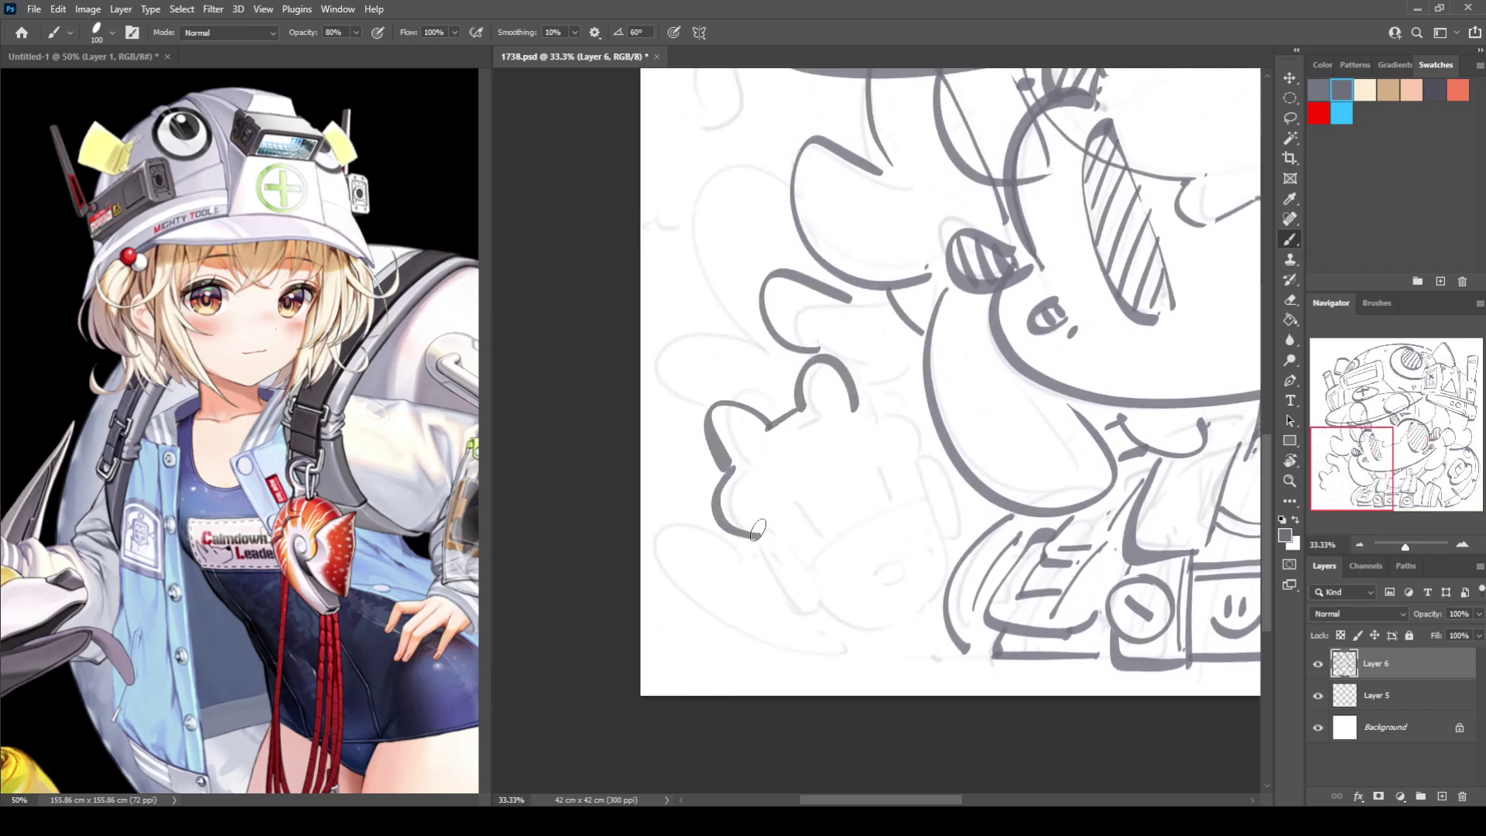
mouse_move(859, 406)
left_mouse_down()
mouse_move(906, 421)
mouse_move(903, 457)
left_mouse_up()
left_click_drag(753, 542, 817, 616)
left_click_drag(904, 462, 931, 520)
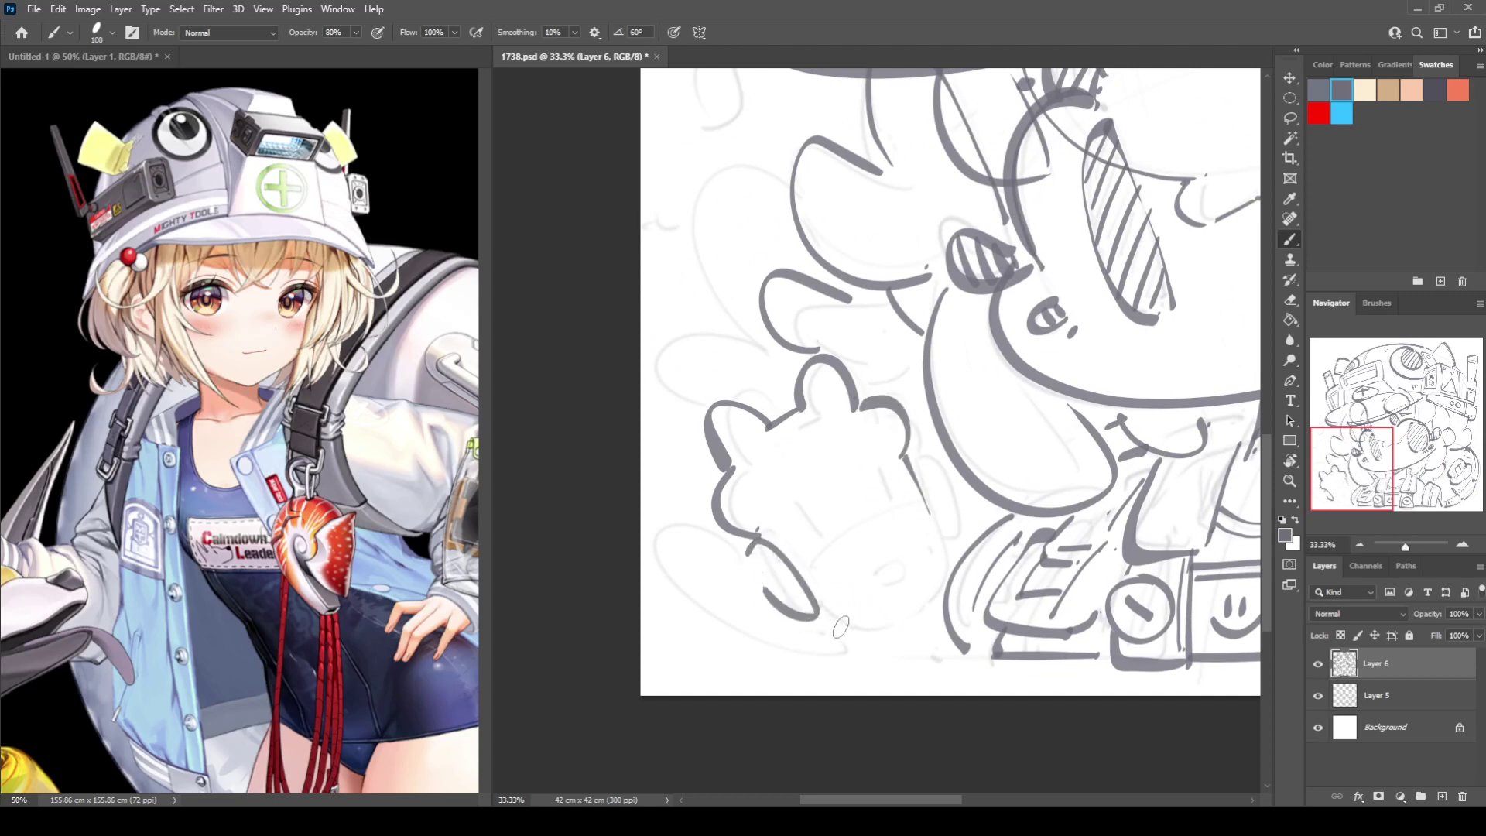
mouse_move(812, 613)
left_mouse_down()
mouse_move(846, 630)
mouse_move(903, 610)
left_mouse_up()
mouse_move(931, 520)
left_mouse_down()
mouse_move(943, 552)
mouse_move(920, 589)
left_mouse_up()
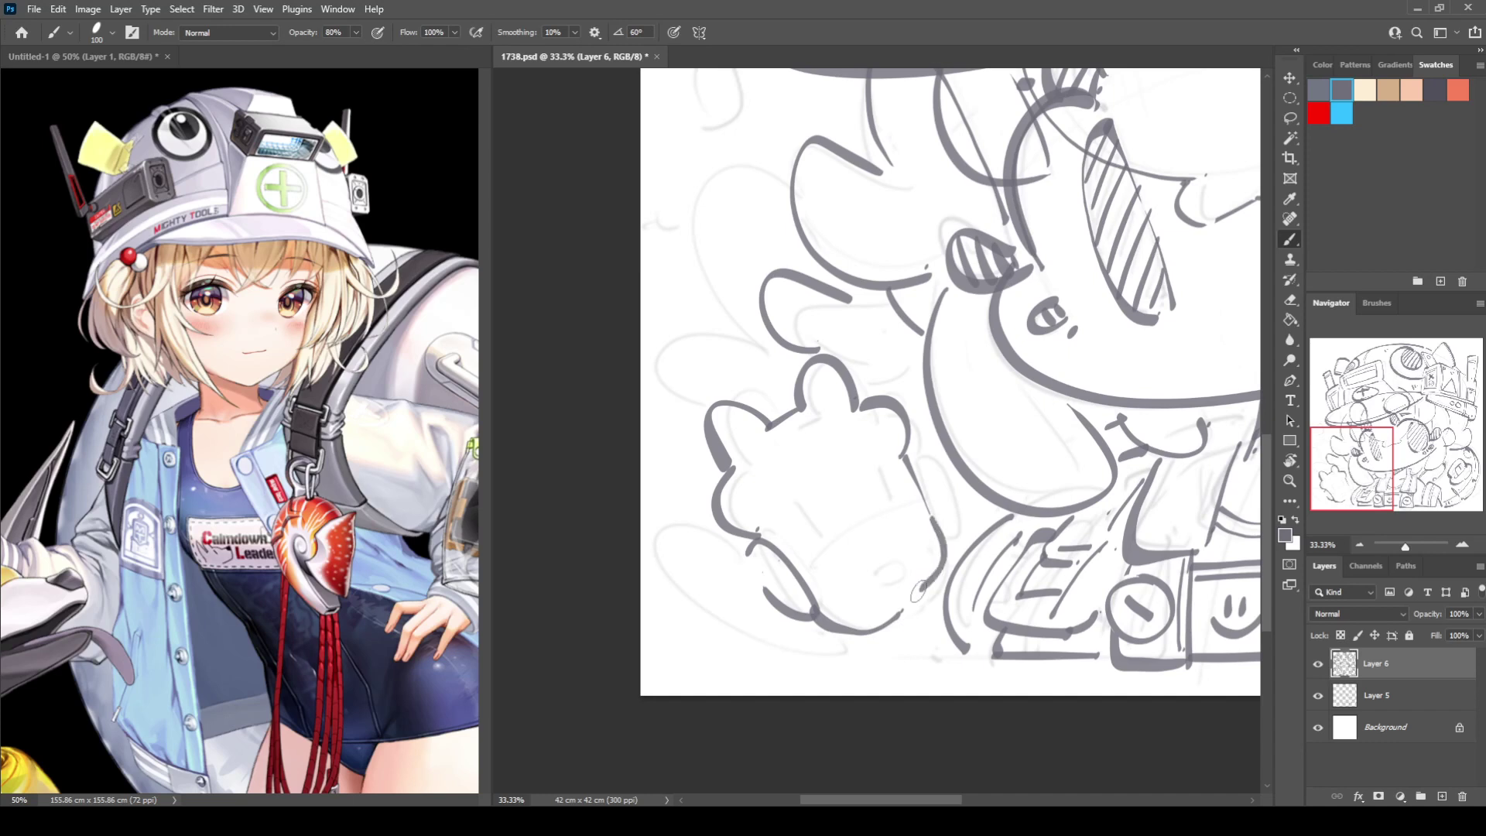
key("e")
key("b")
mouse_move(836, 636)
left_mouse_down()
mouse_move(862, 620)
mouse_move(914, 589)
left_mouse_up()
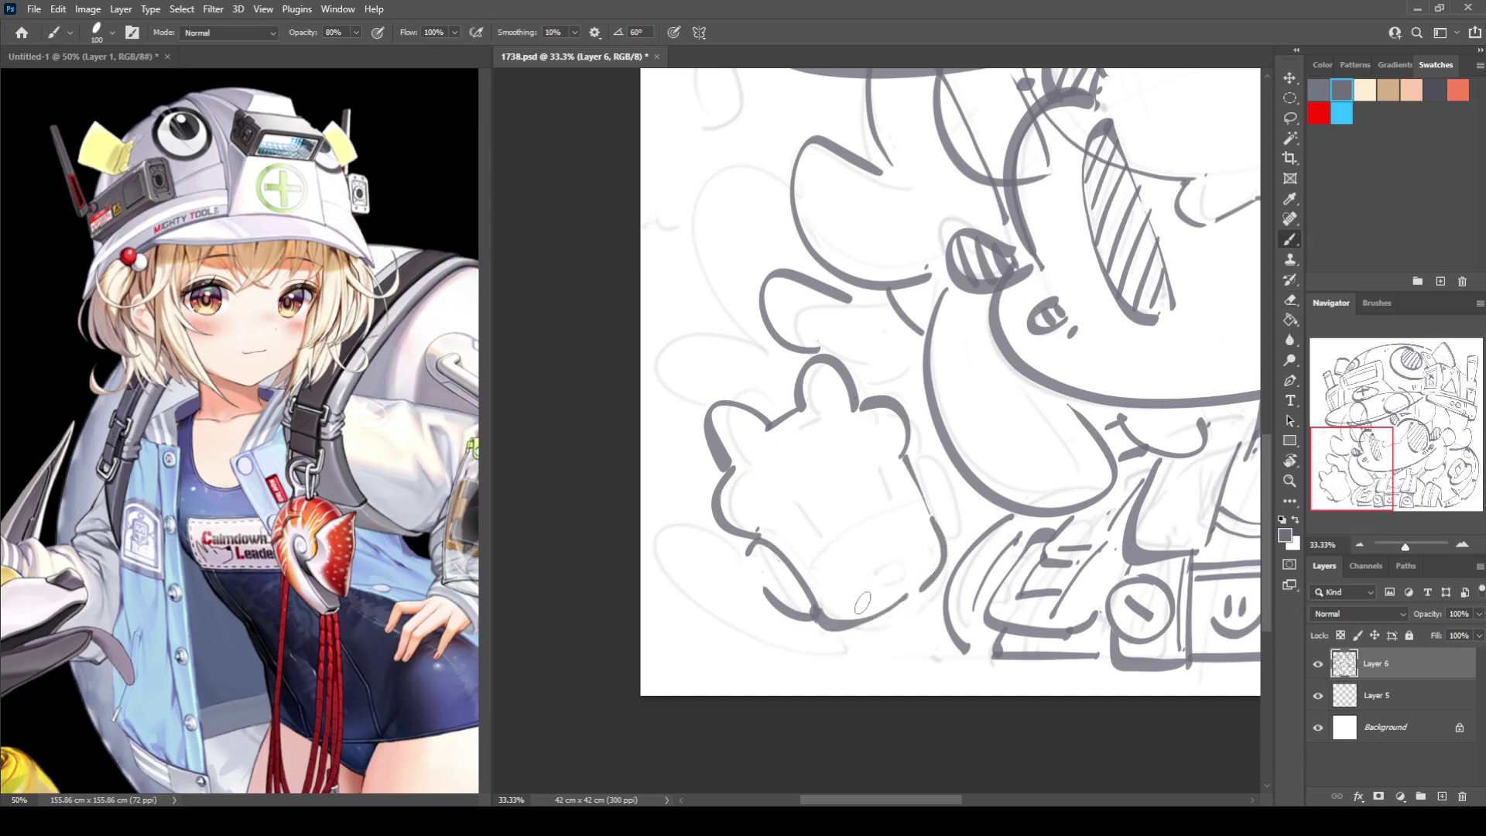
Add the creature's muzzle line, oval mouth, two short upright eyes and curved ears on both sides of its head.
left_click_drag(804, 577, 885, 519)
left_click_drag(911, 452, 950, 514)
left_click_drag(884, 558, 871, 566)
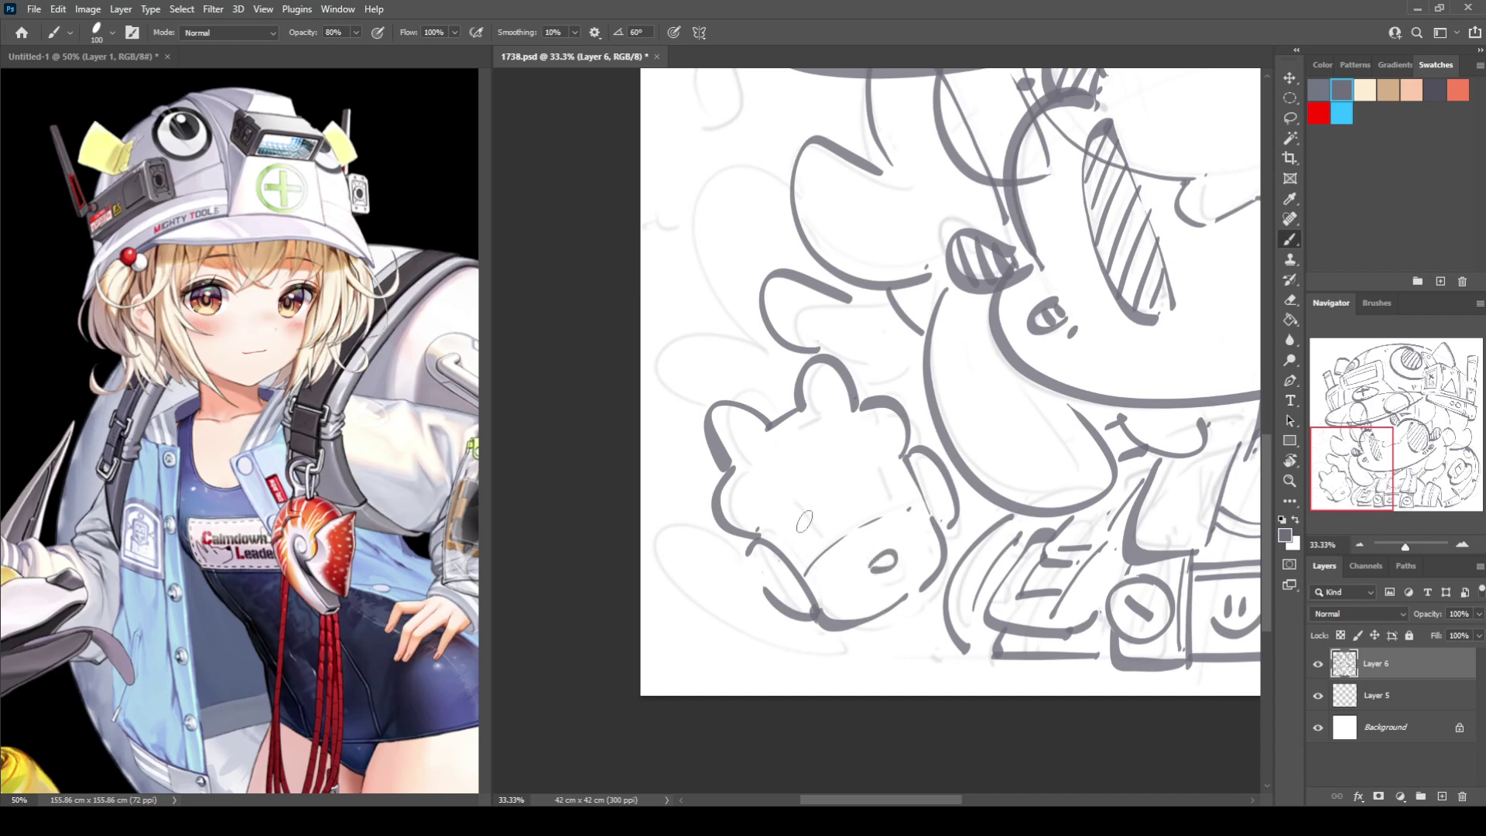
left_click_drag(800, 511, 816, 536)
left_click_drag(872, 481, 881, 508)
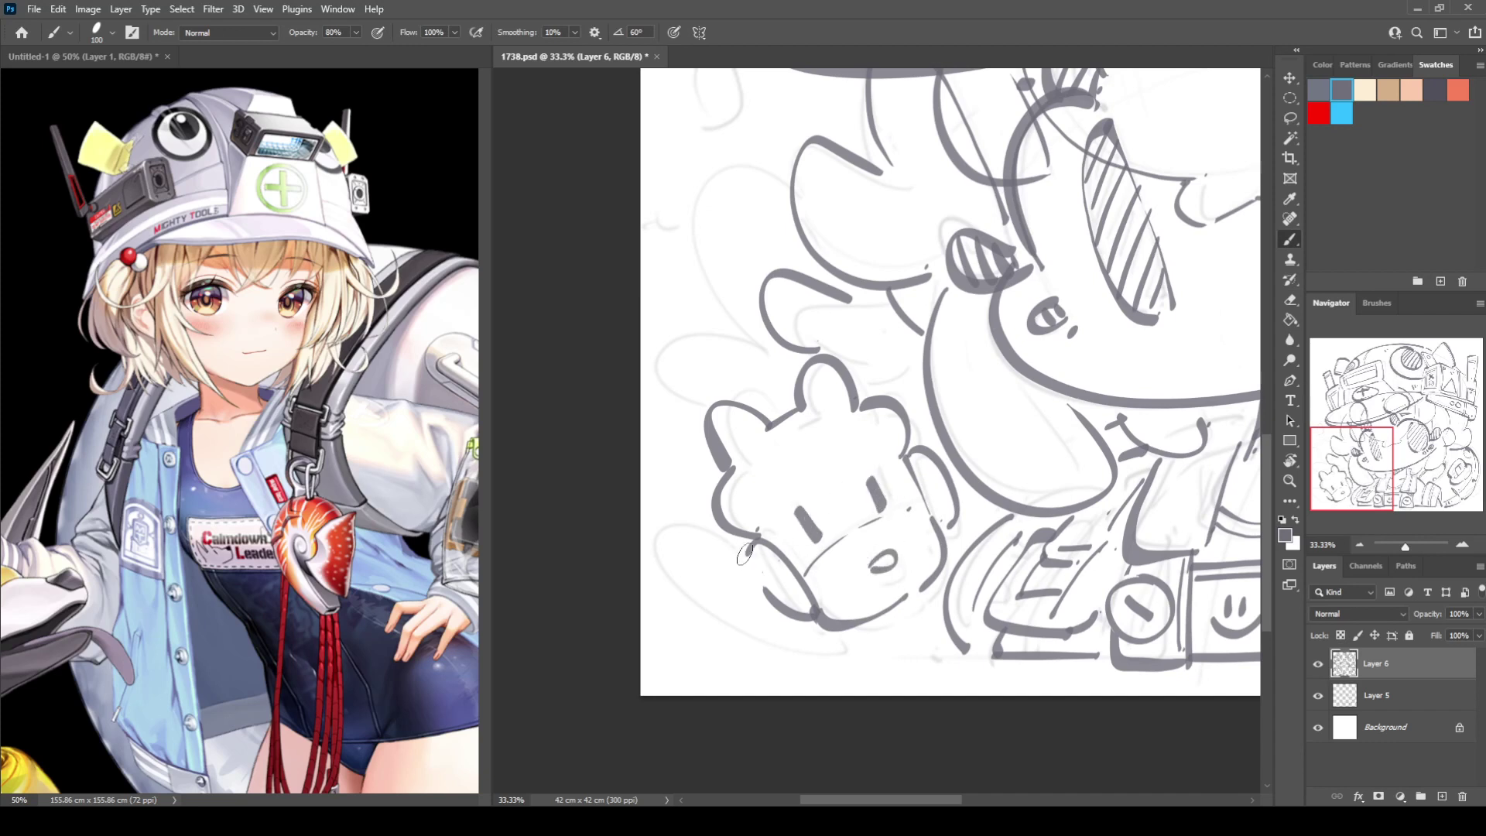
left_click_drag(749, 556, 764, 585)
left_click_drag(754, 300, 761, 353)
left_click_drag(838, 582, 854, 548)
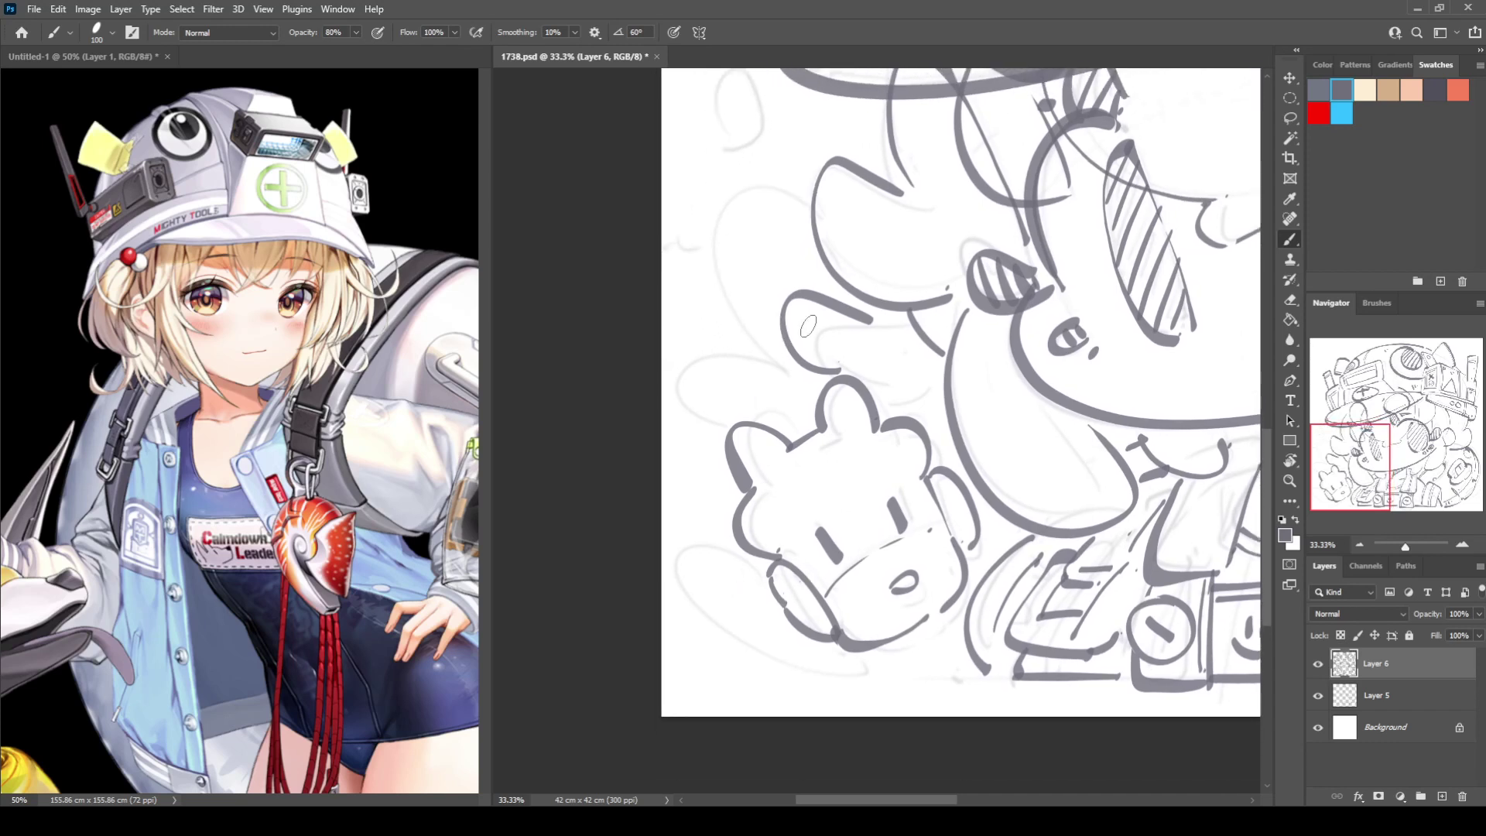
Draw rounded lobes behind and below the creature, plus a drop shape with small marks in the space above it.
mouse_move(817, 207)
left_mouse_down()
mouse_move(738, 182)
mouse_move(775, 384)
mouse_move(745, 373)
mouse_move(732, 424)
left_mouse_up()
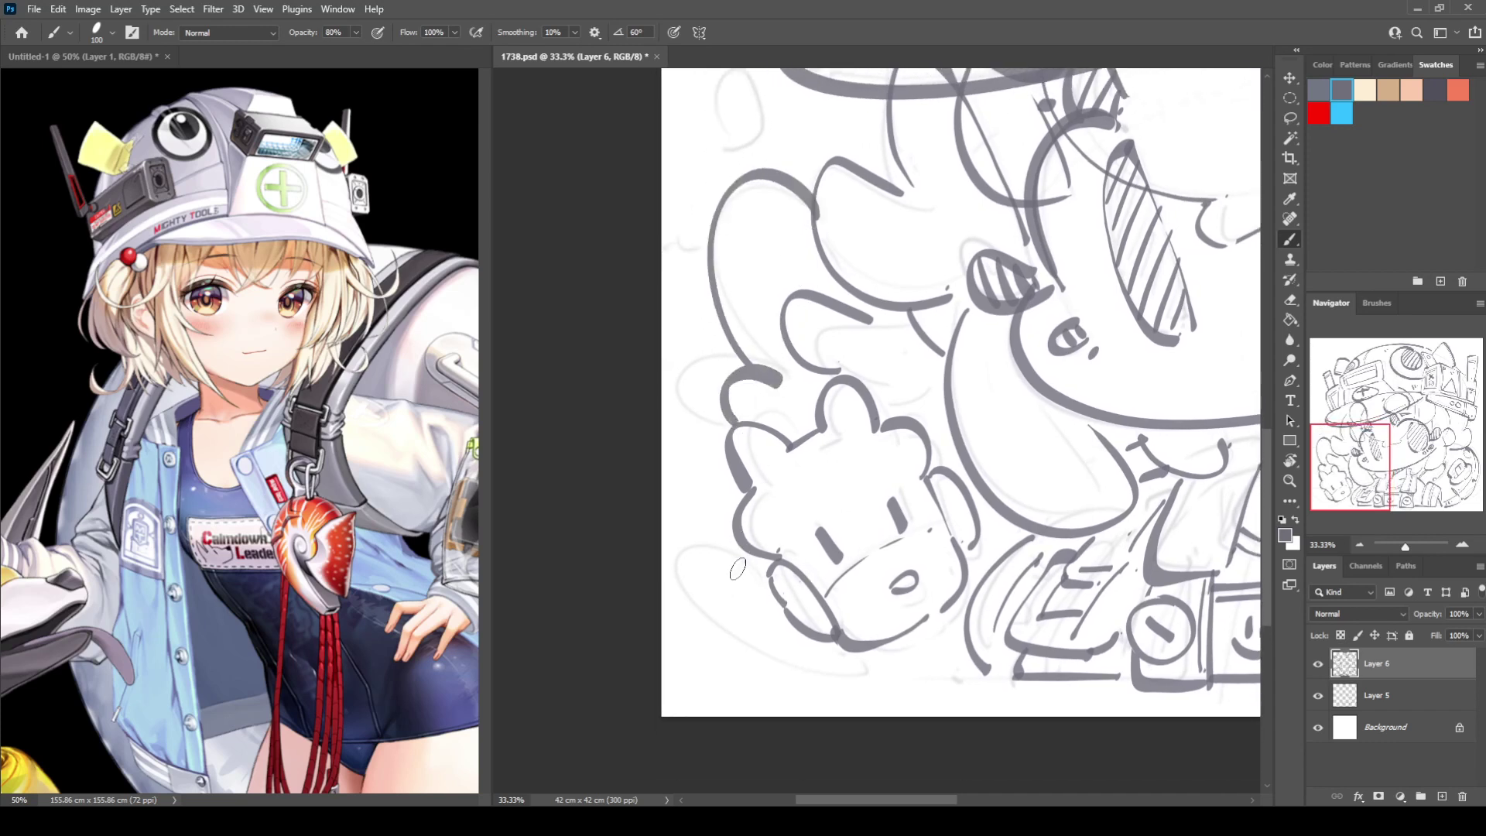
mouse_move(733, 511)
left_mouse_down()
mouse_move(725, 619)
mouse_move(816, 684)
mouse_move(957, 664)
left_mouse_up()
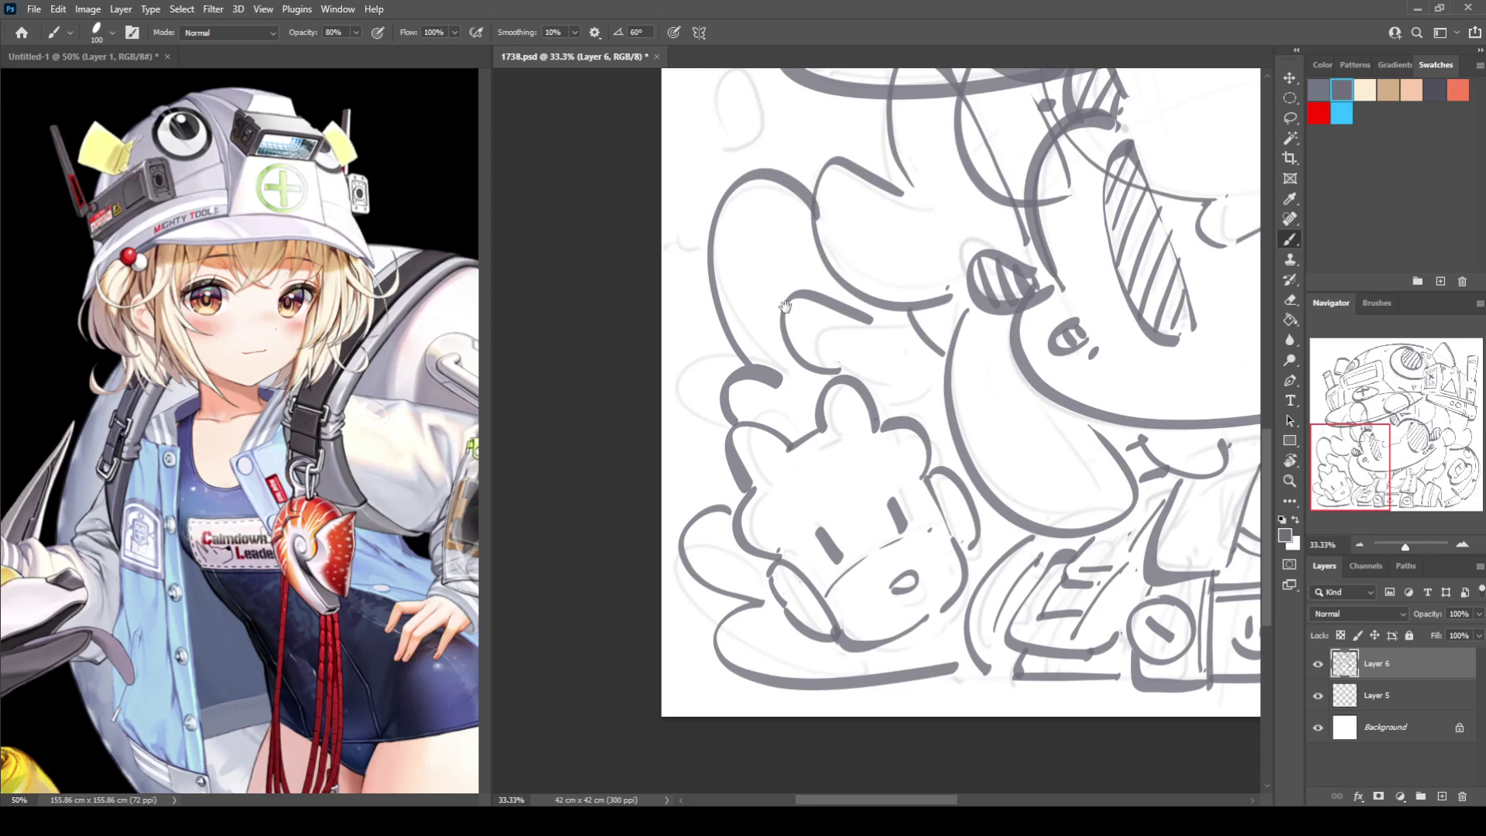
left_click_drag(784, 306, 804, 527)
mouse_move(754, 259)
left_mouse_down()
mouse_move(714, 318)
mouse_move(776, 355)
mouse_move(733, 385)
left_mouse_up()
left_click(713, 409)
Create a new layer and sketch a thin-lined open mouth below the nose, reworking its upper edge.
left_click_drag(871, 396, 387, 203)
left_click(1433, 796)
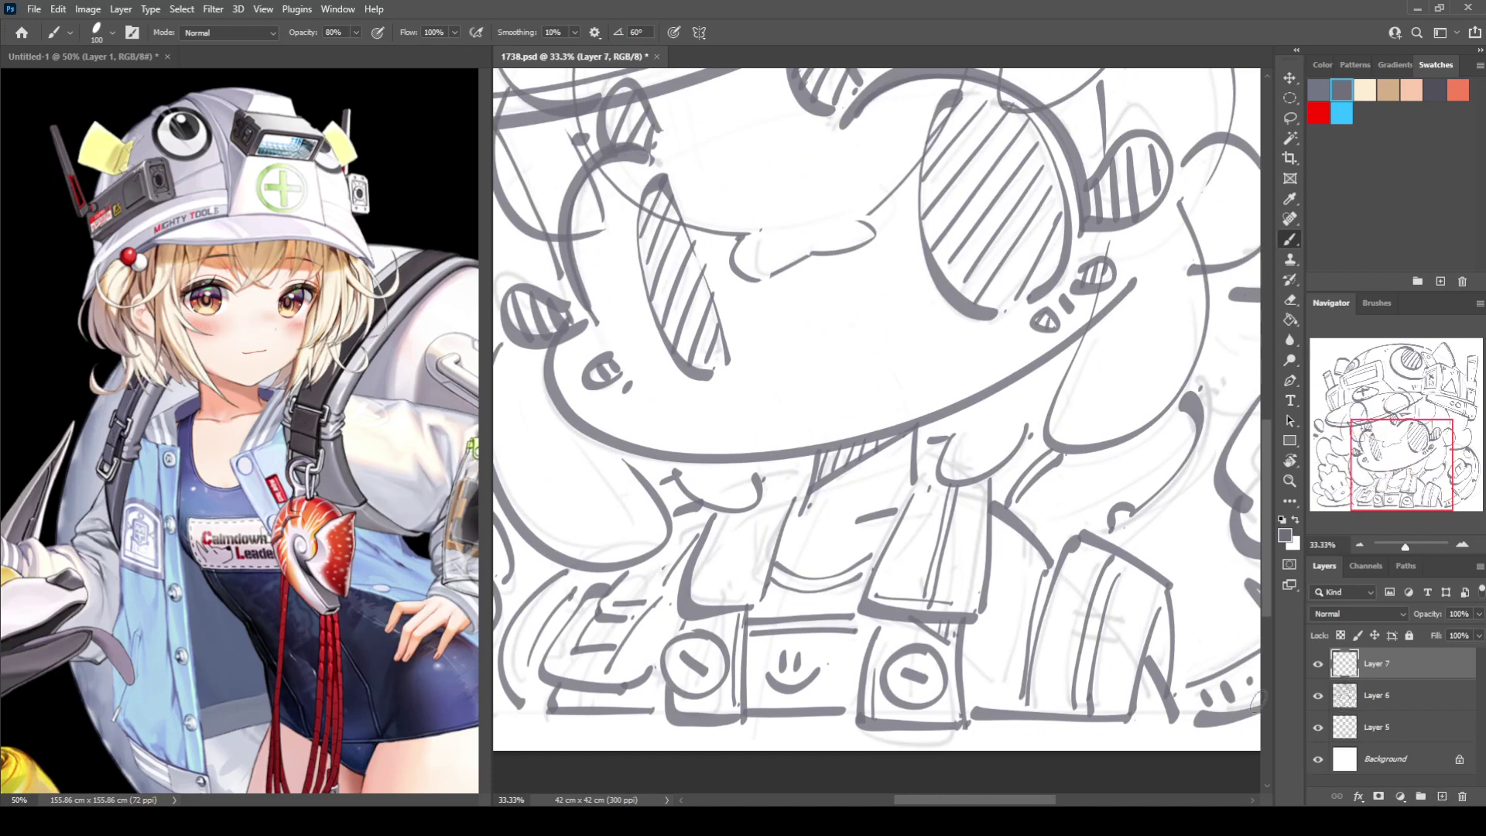
mouse_move(788, 364)
left_mouse_down()
mouse_move(856, 324)
mouse_move(936, 395)
left_mouse_up()
left_click_drag(786, 366, 803, 427)
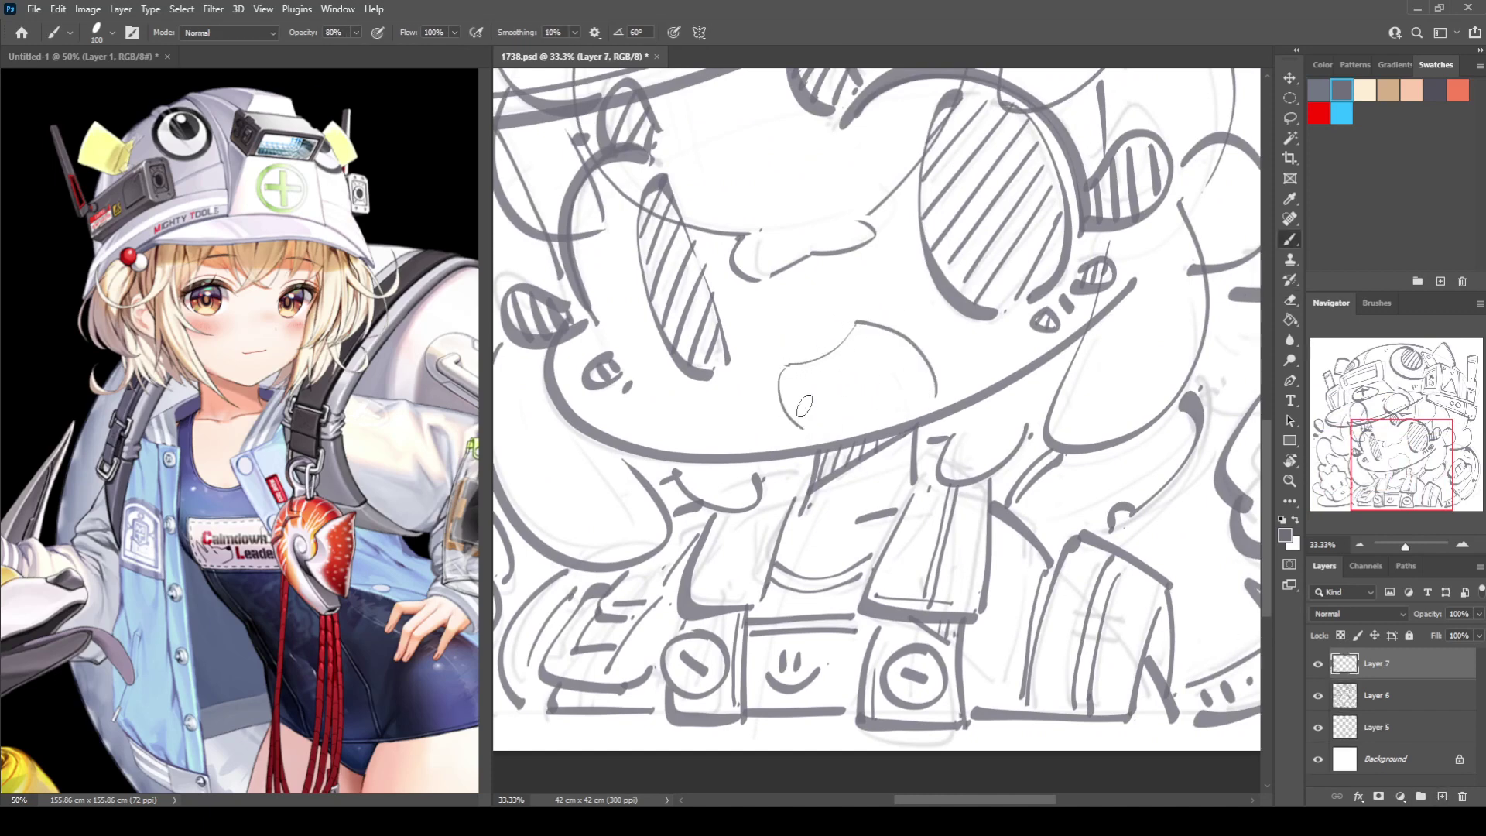
key("e")
mouse_move(830, 347)
left_mouse_down()
mouse_move(800, 366)
mouse_move(841, 377)
left_mouse_up()
key("b")
left_click_drag(880, 331, 875, 357)
key("h")
key("h")
On Layer 6, add a short thick dash and a dot outside the backpack's lower rim.
left_click_drag(1091, 577, 724, 460)
left_click(1365, 697)
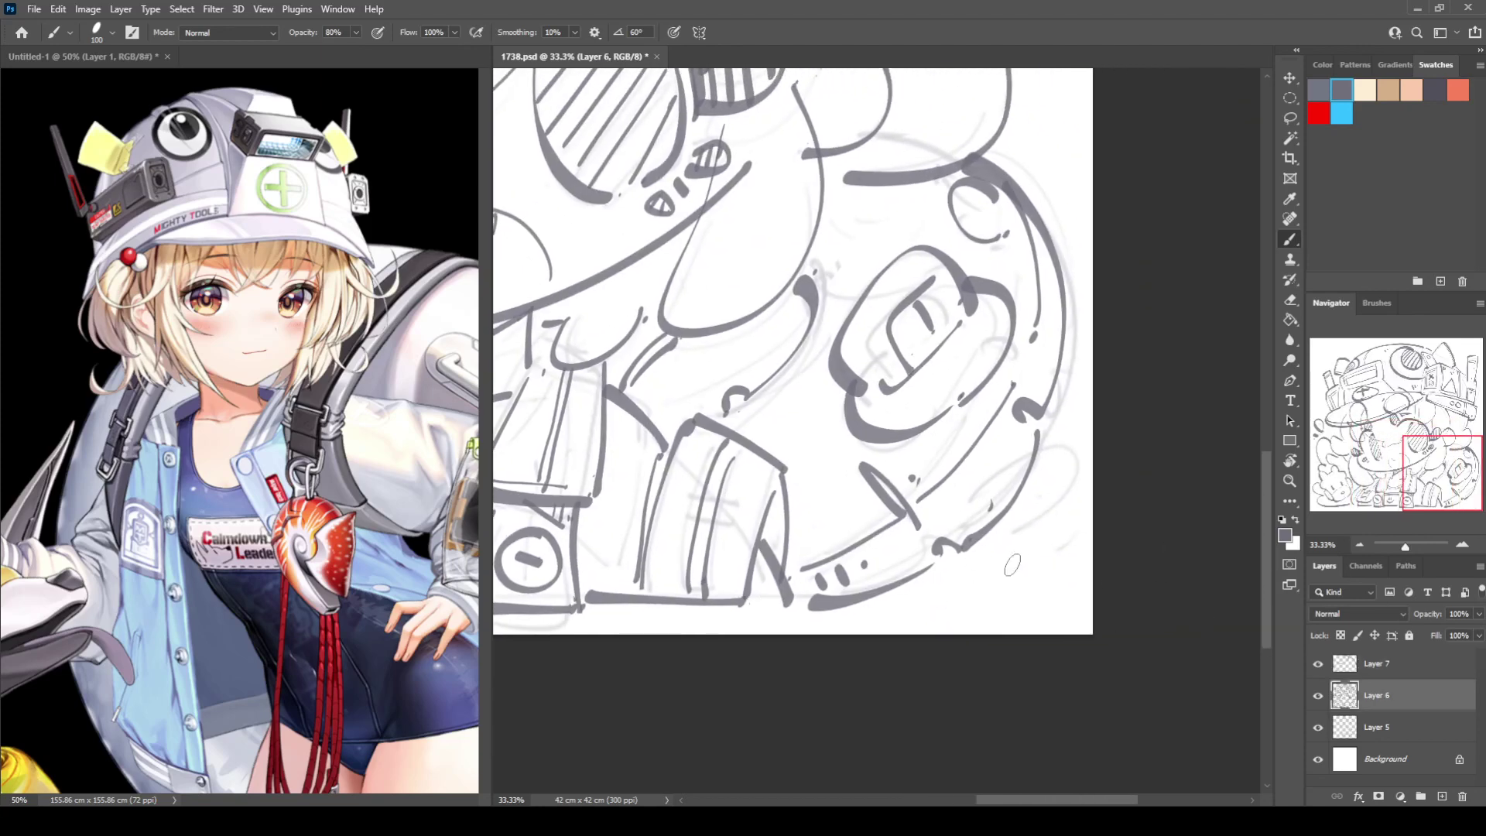
left_click_drag(994, 570, 1032, 547)
left_click(1027, 590)
Examine the whole drawing in both normal and mirrored view to check the balance of the composition.
key("ctrl+minus")
key("ctrl+minus")
key("ctrl+minus")
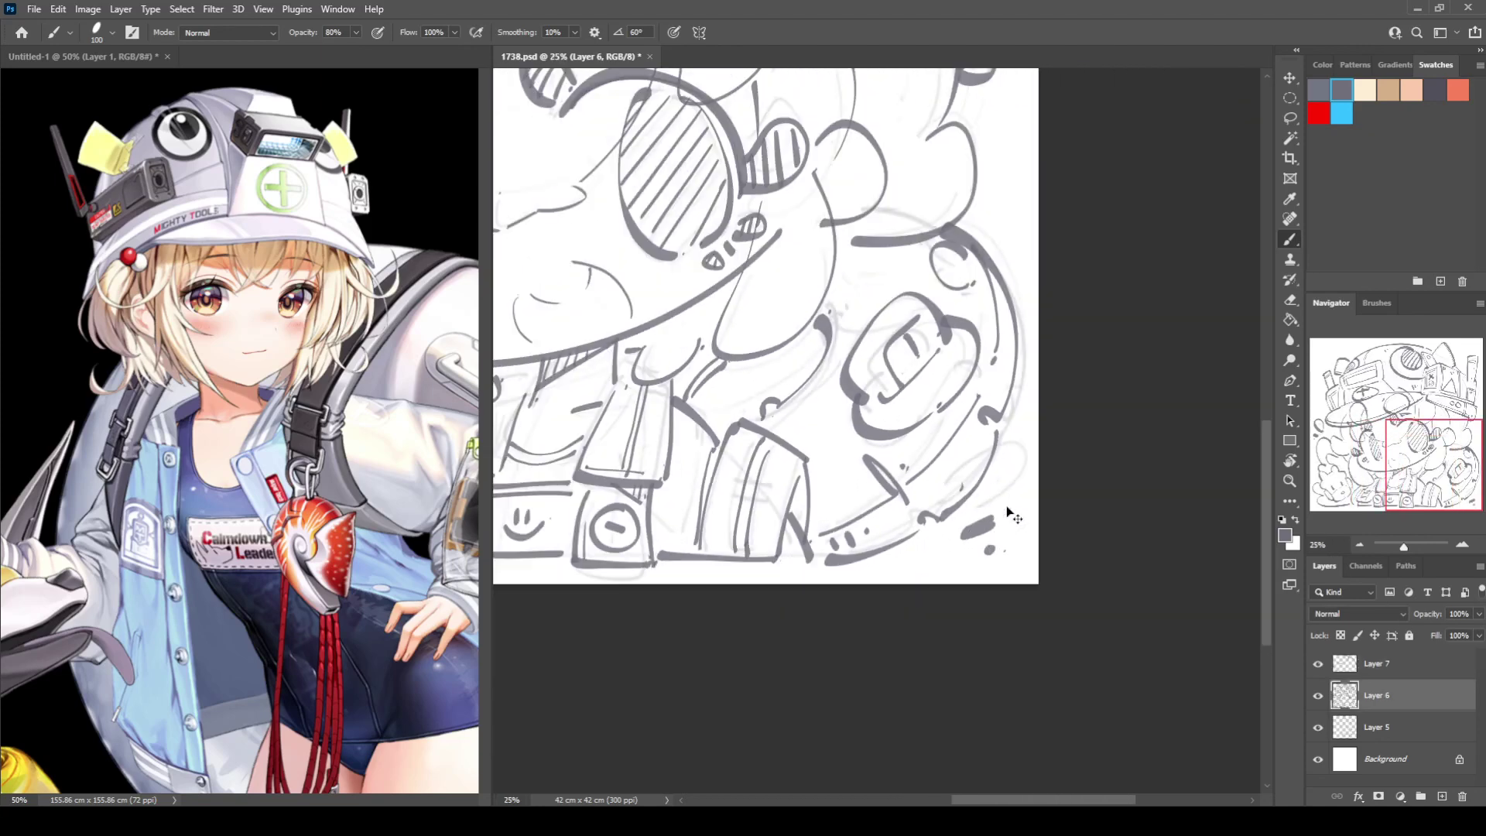
key("h")
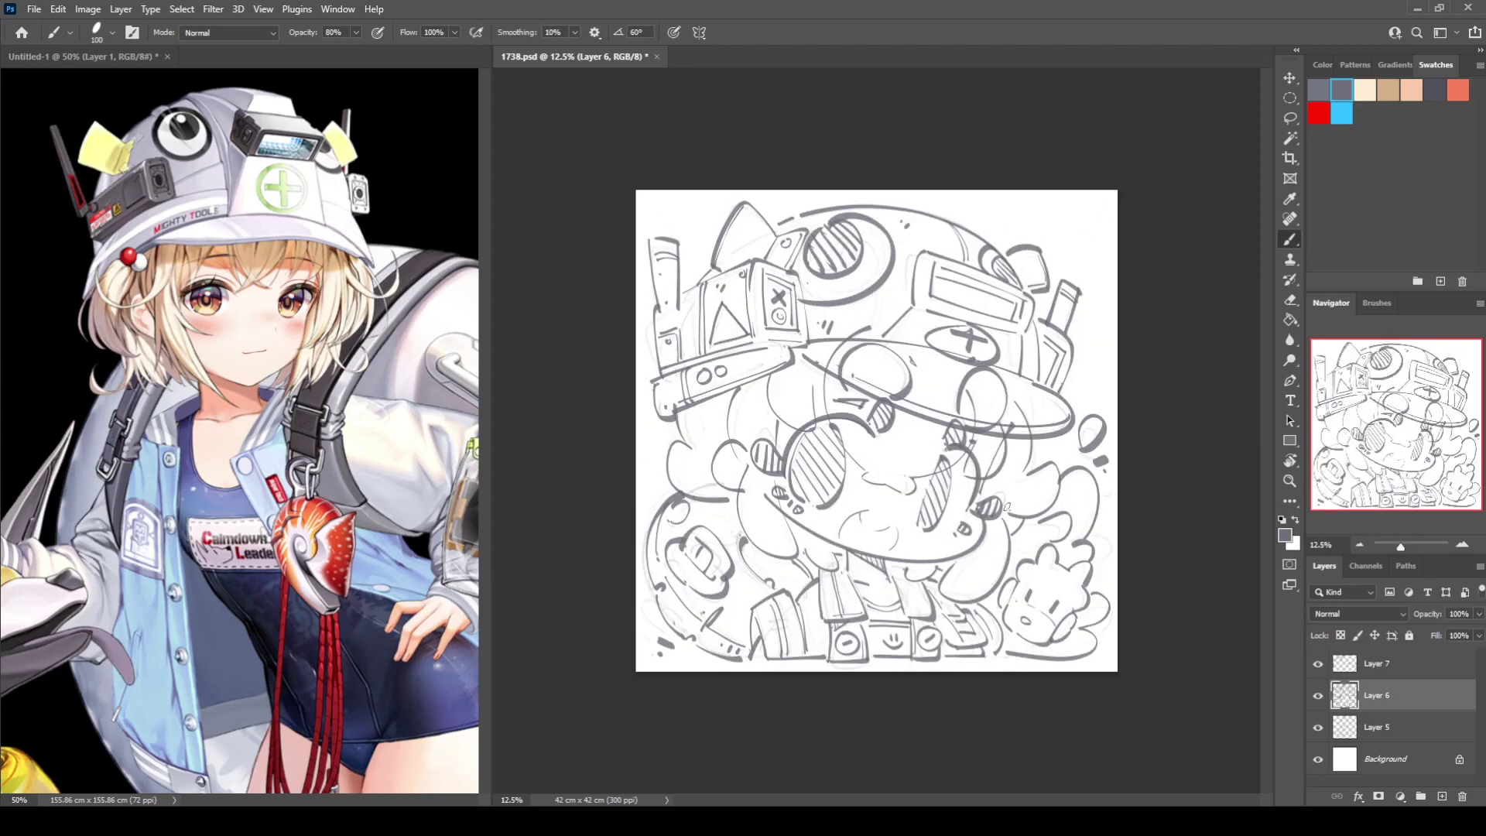
key("ctrl+shift+h")
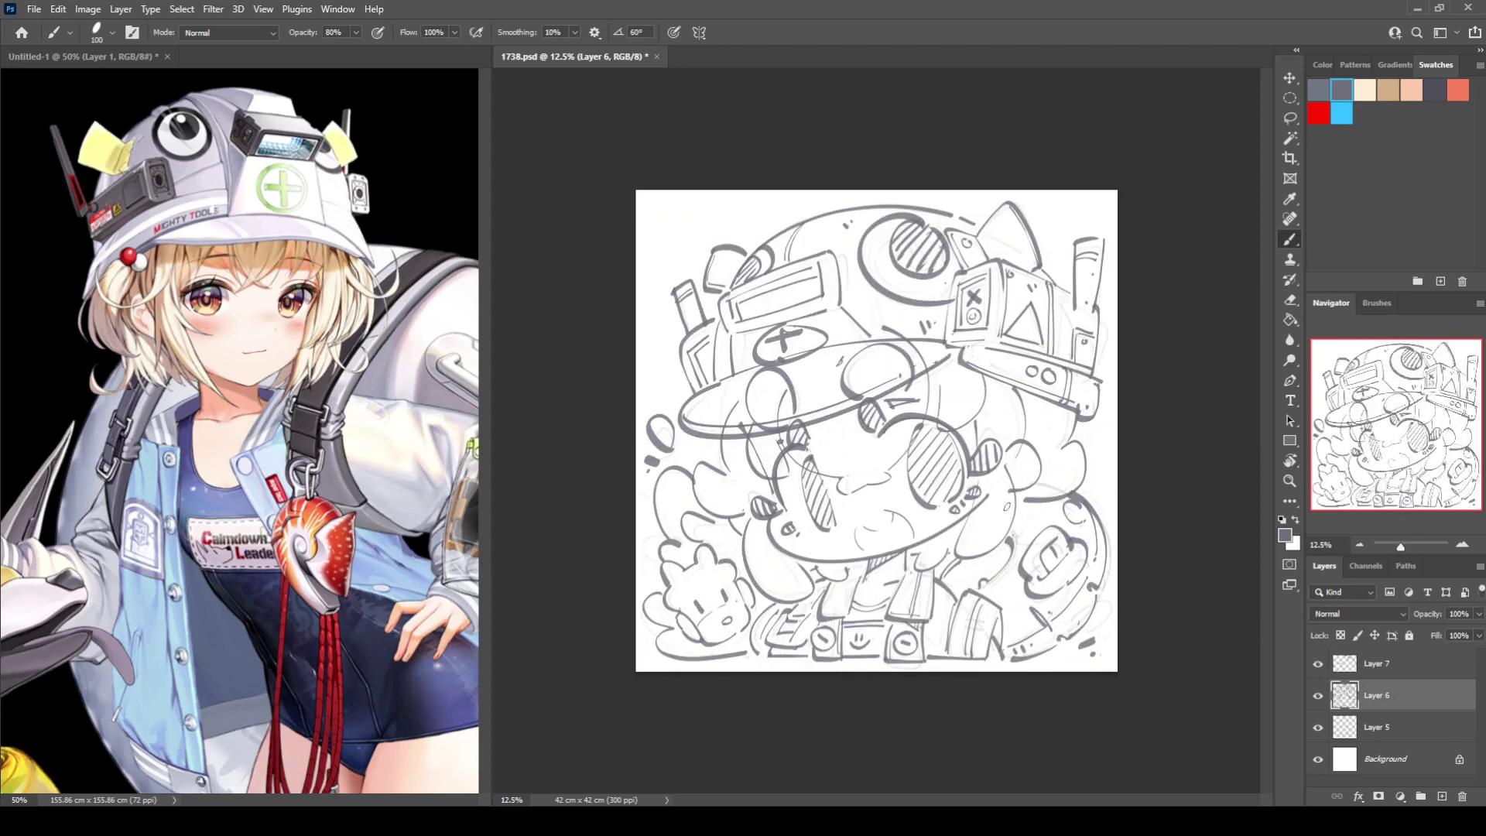
key("ctrl+shift+h")
key("ctrl+plus")
key("ctrl+shift+h")
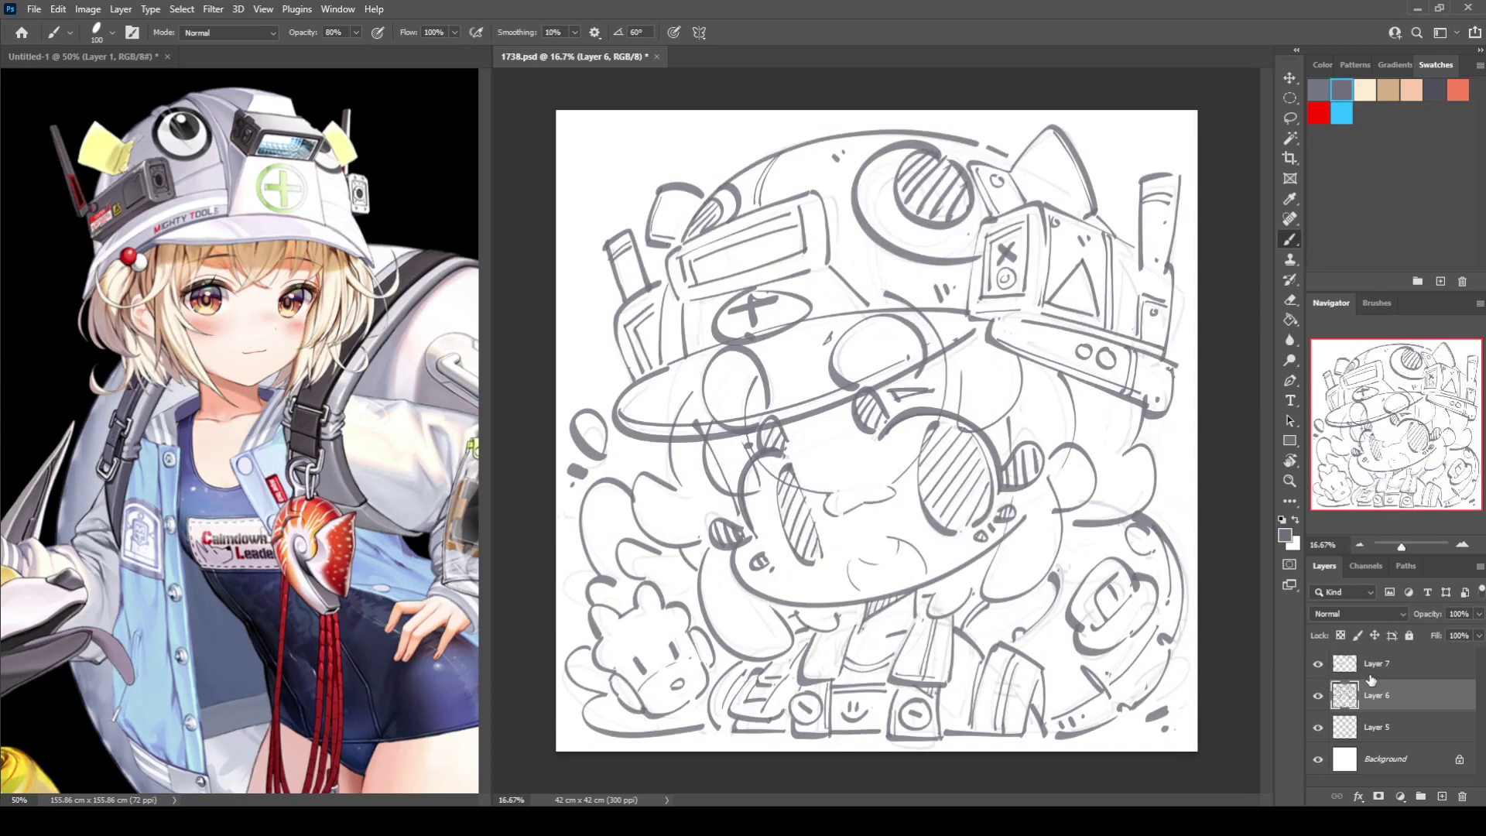
Scale the mouth on Layer 7 down to 91.54% and compare the face in mirrored view.
key("alt+bracketright")
key("l")
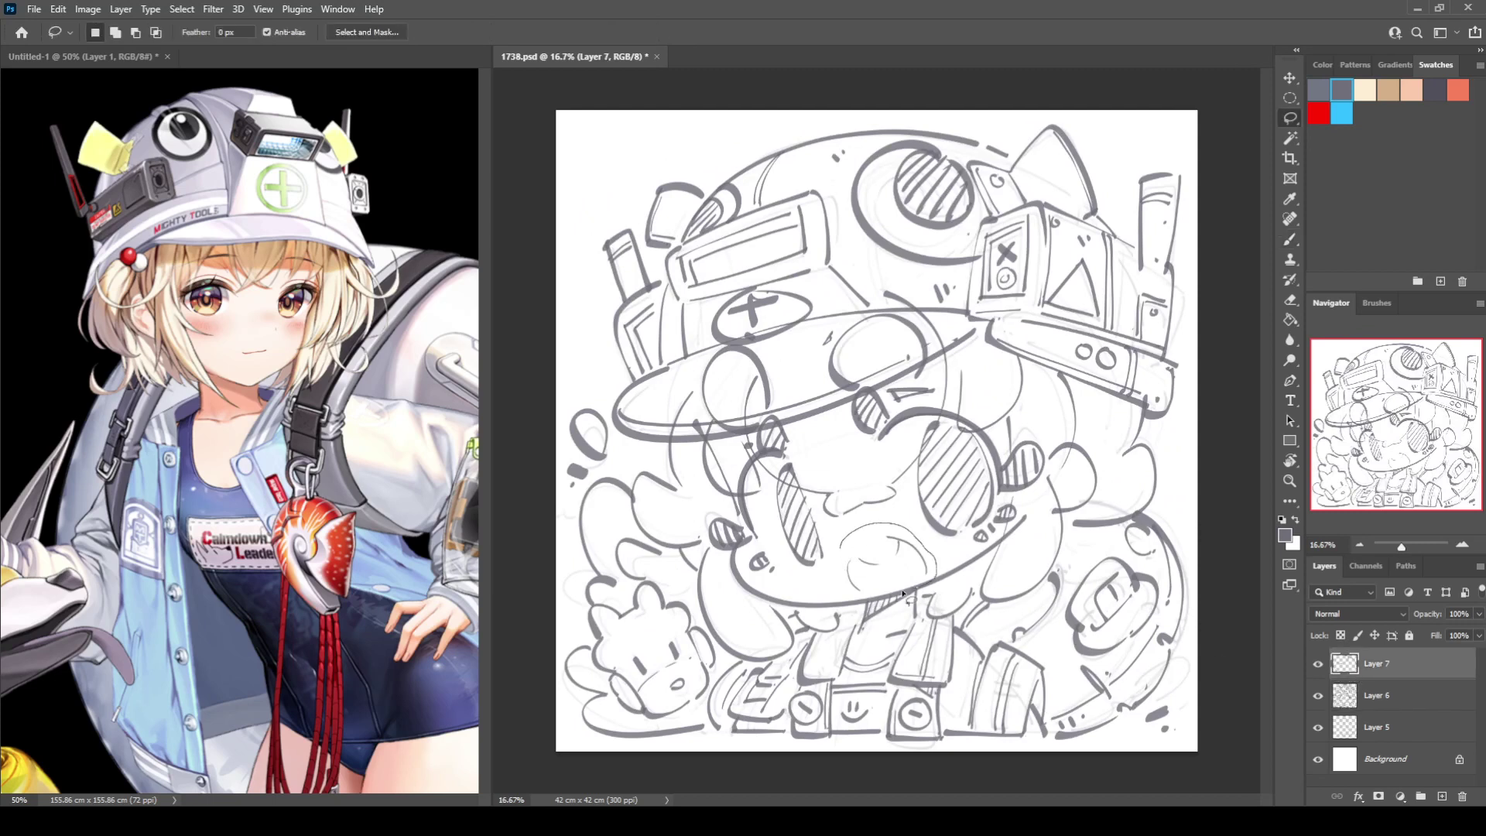
mouse_move(849, 598)
left_mouse_down()
mouse_move(847, 577)
mouse_move(890, 543)
mouse_move(922, 563)
mouse_move(917, 592)
left_mouse_up()
key("ctrl+t")
key("Return")
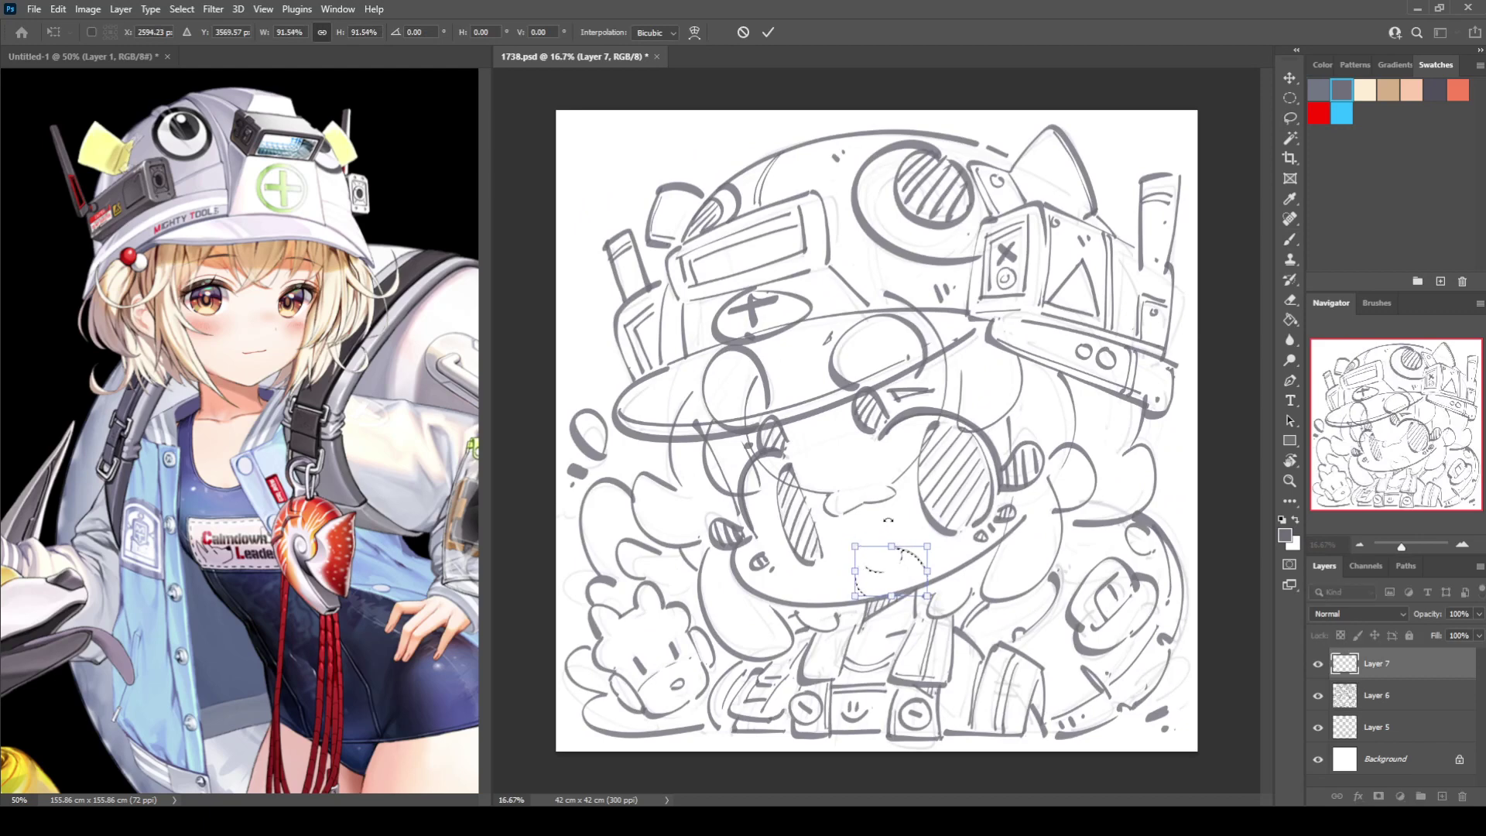
key("ctrl+d")
key("ctrl+shift+h")
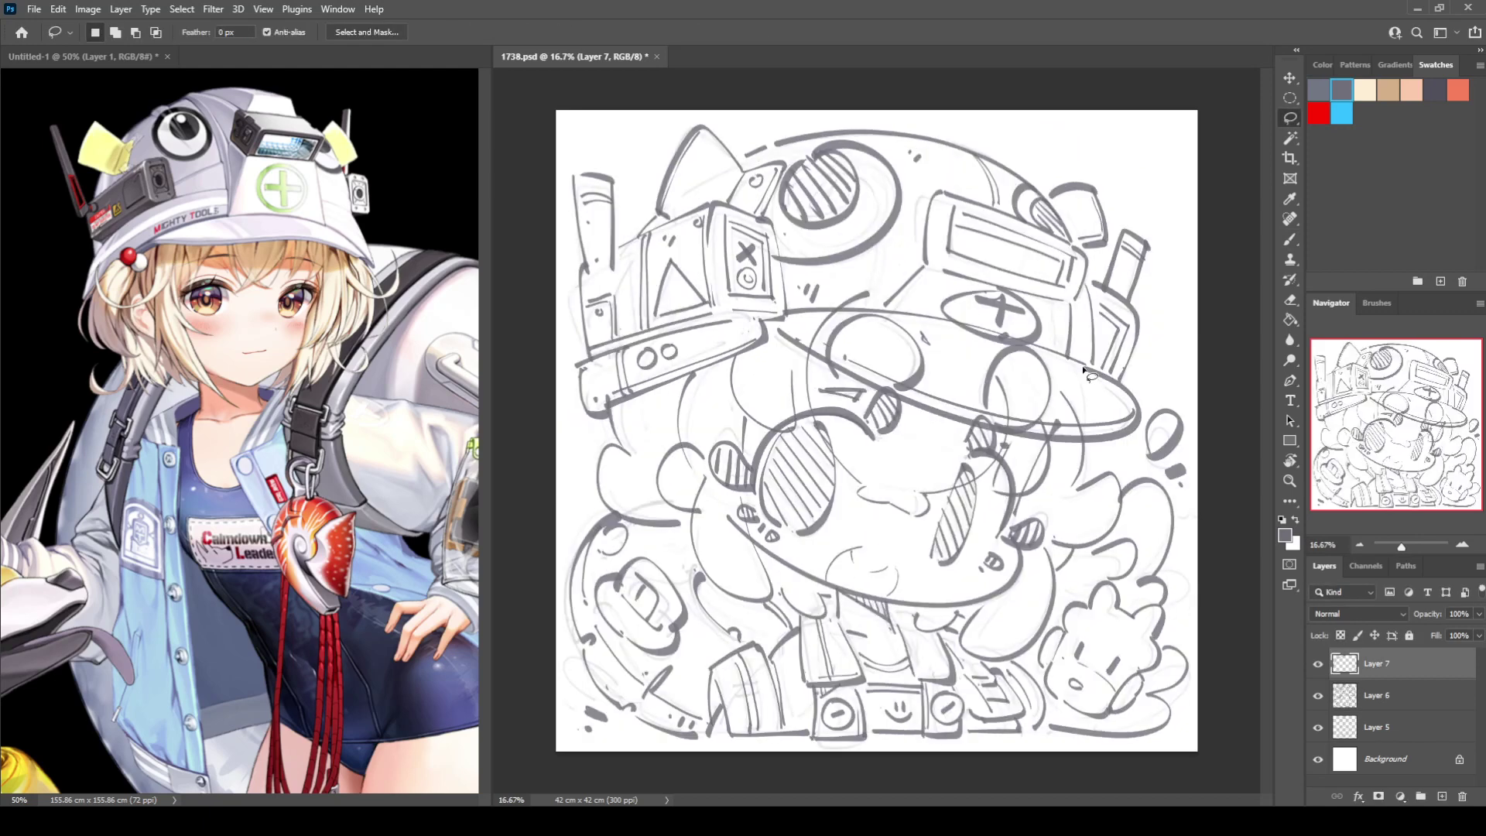
key("ctrl+shift+h")
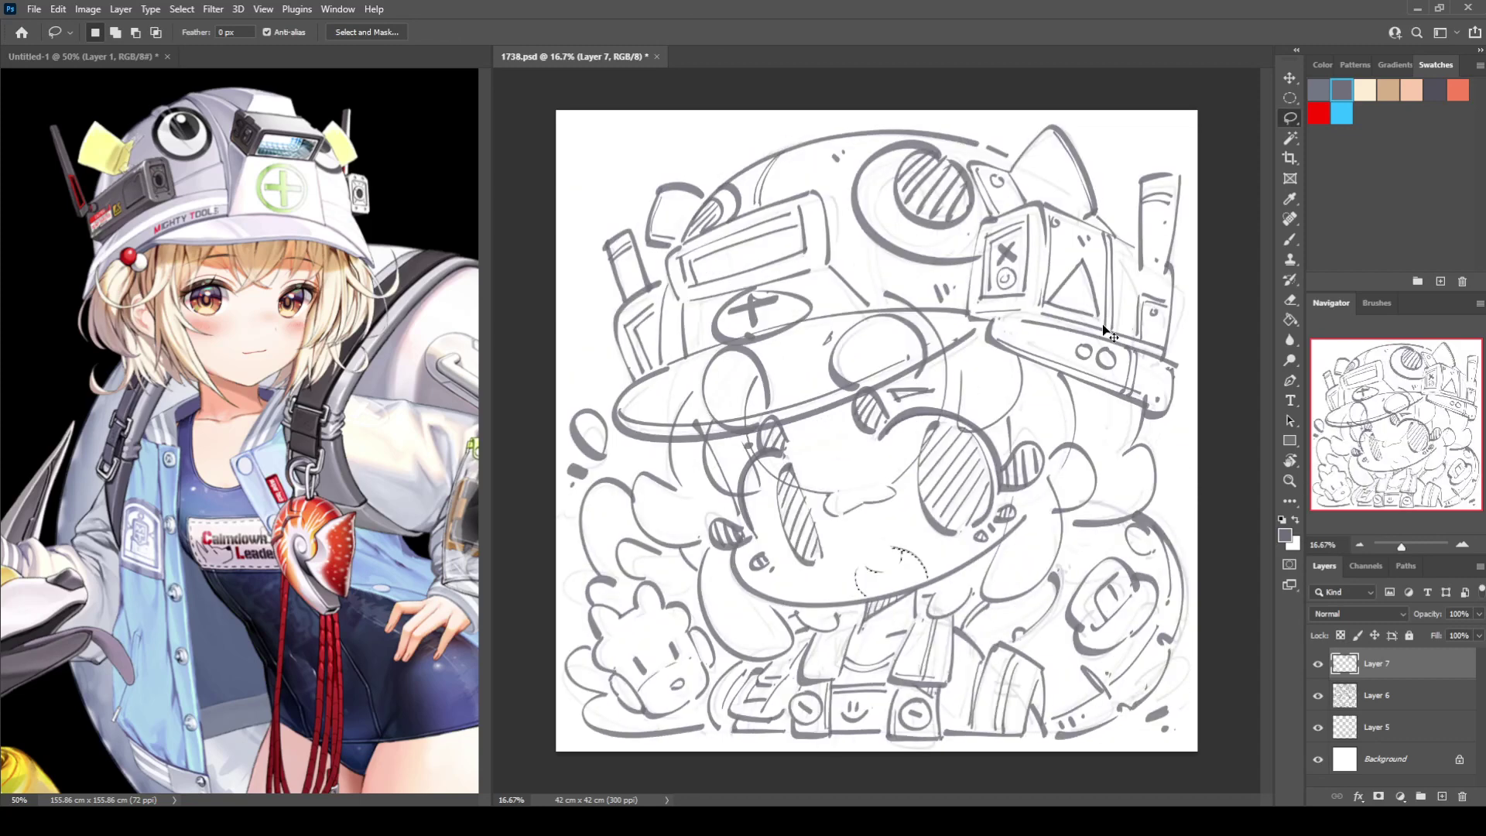
key("ctrl+shift+h")
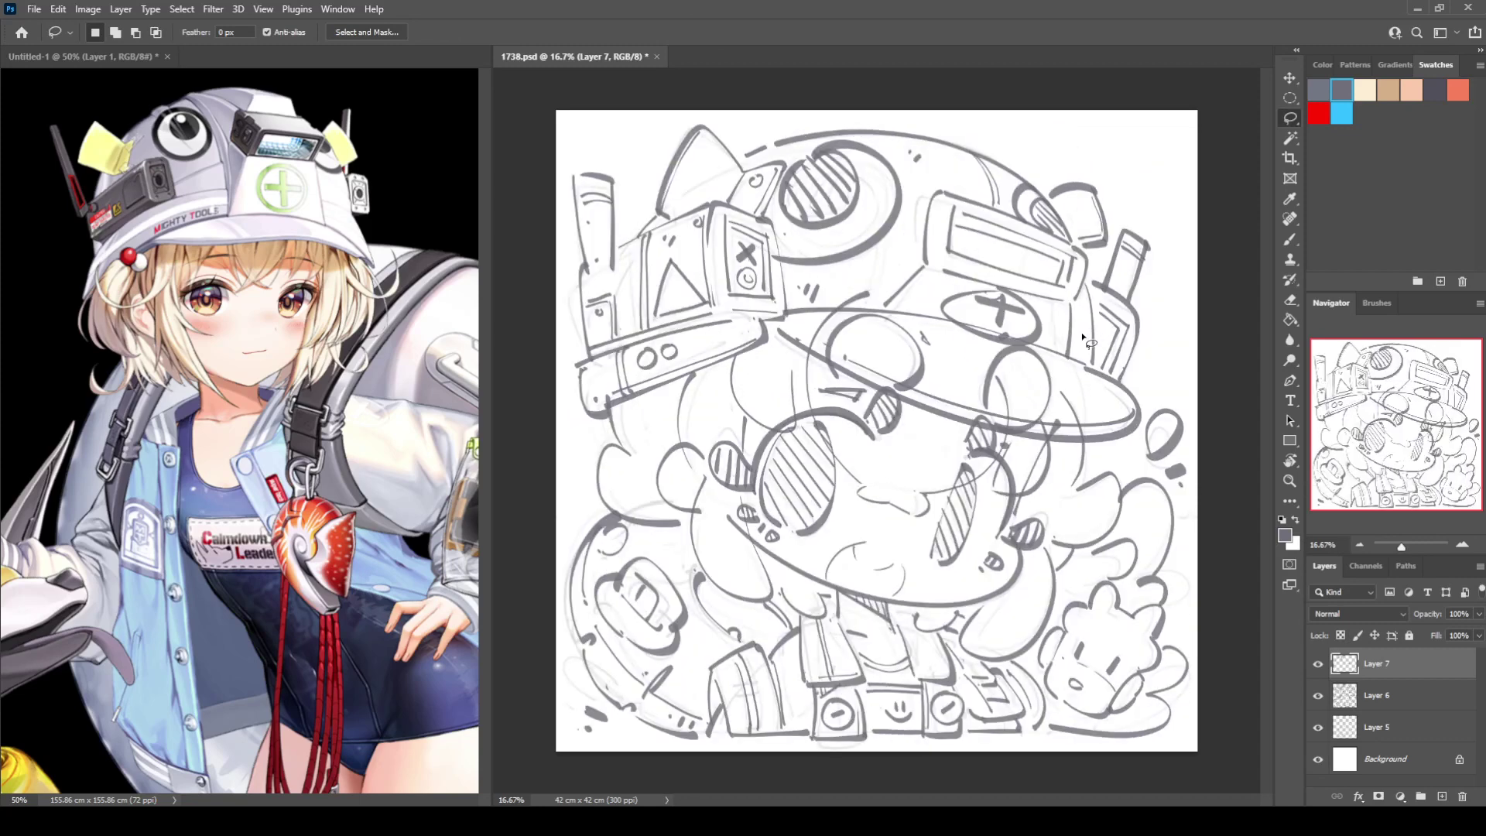
key("ctrl+shift+h")
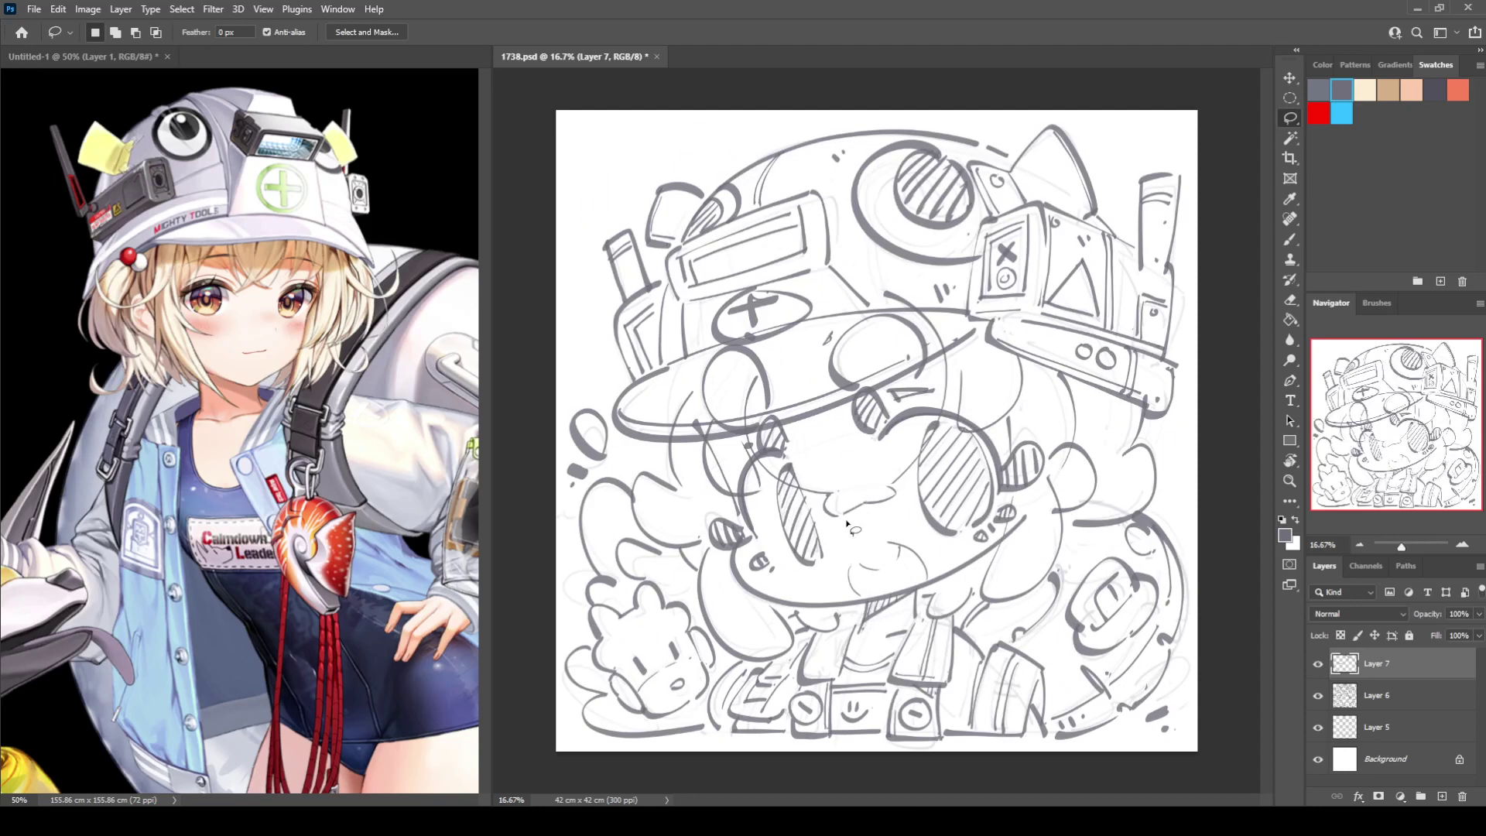
Erase the open mouth on Layer 7 and redraw it as a thin slanted smile line.
key("e")
key("b")
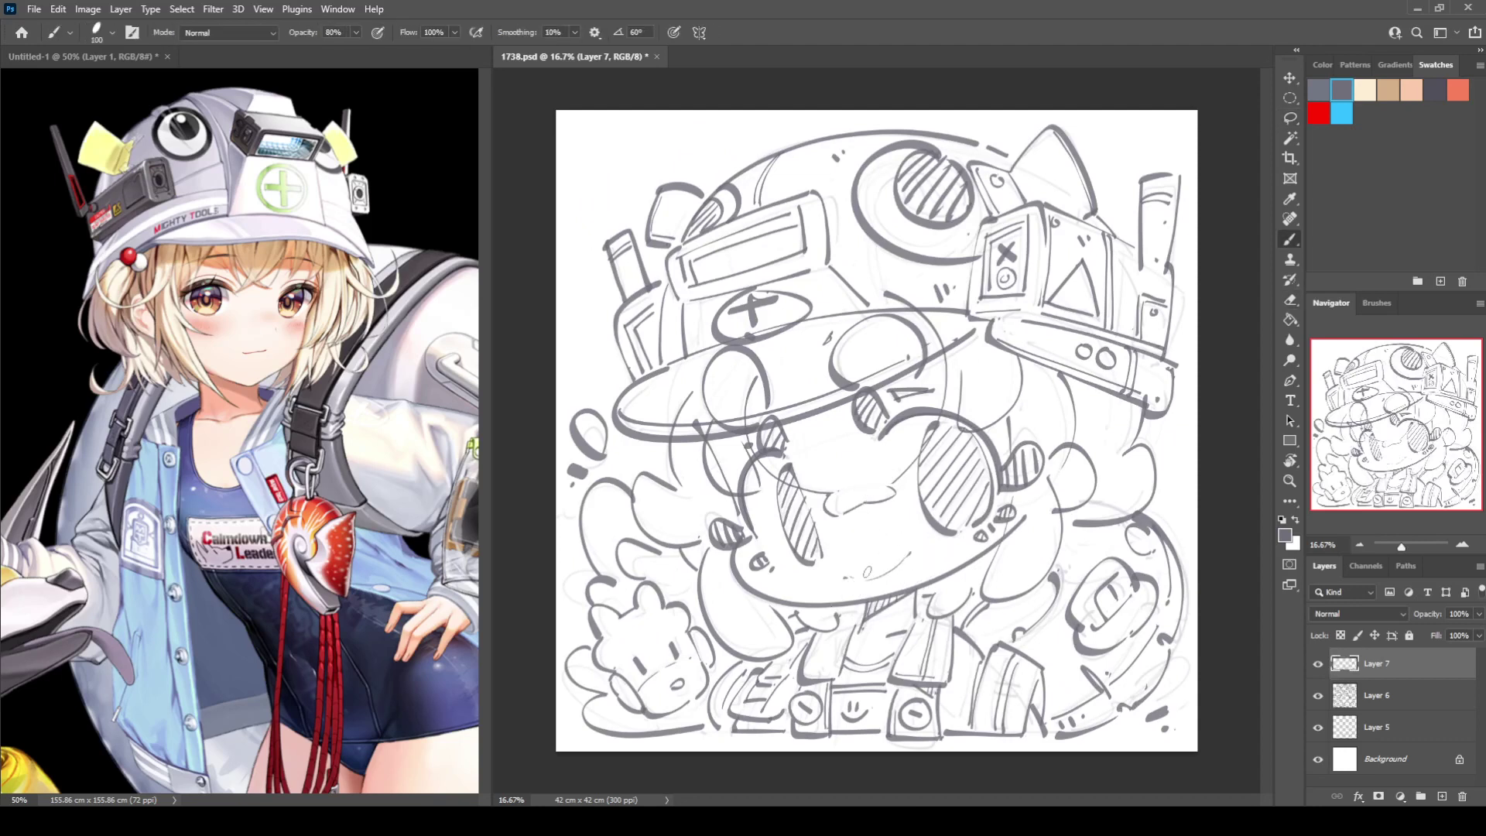
key("e")
key("b")
left_click(908, 557)
key("e")
mouse_move(899, 559)
left_mouse_down()
mouse_move(843, 568)
mouse_move(889, 554)
mouse_move(879, 579)
mouse_move(916, 553)
left_mouse_up()
key("b")
left_click(919, 550)
key("e")
key("b")
key("h")
key("h")
Try alternative mouth shapes in place of the smile line, erasing and redrawing strokes and checking them in mirrored view.
key("e")
mouse_move(857, 578)
left_mouse_down()
mouse_move(912, 555)
mouse_move(843, 582)
mouse_move(882, 580)
mouse_move(899, 548)
mouse_move(901, 564)
mouse_move(848, 581)
mouse_move(920, 544)
mouse_move(856, 592)
mouse_move(875, 586)
mouse_move(889, 570)
mouse_move(848, 576)
mouse_move(913, 547)
mouse_move(826, 583)
mouse_move(868, 565)
mouse_move(849, 580)
mouse_move(877, 580)
mouse_move(905, 554)
left_mouse_up()
key("b")
key("e")
key("b")
key("e")
key("b")
key("e")
key("b")
key("ctrl+shift+h")
key("ctrl+shift+h")
key("e")
key("b")
key("e")
mouse_move(903, 567)
left_mouse_down()
mouse_move(841, 581)
mouse_move(851, 559)
mouse_move(839, 581)
mouse_move(911, 545)
left_mouse_up()
key("b")
key("e")
key("b")
key("e")
key("b")
key("e")
key("b")
key("ctrl+z")
Clear the mouth area on Layer 7 and draw a small open mouth just above the chin line.
key("e")
left_click_drag(911, 545, 850, 575)
key("b")
key("ctrl+shift+h")
key("h")
mouse_move(851, 559)
left_mouse_down()
mouse_move(875, 544)
mouse_move(849, 578)
mouse_move(860, 589)
mouse_move(888, 561)
mouse_move(913, 580)
mouse_move(863, 562)
mouse_move(854, 596)
mouse_move(890, 547)
mouse_move(862, 561)
mouse_move(878, 551)
mouse_move(896, 547)
mouse_move(918, 578)
mouse_move(875, 587)
left_mouse_up()
key("e")
key("b")
key("e")
key("b")
key("e")
key("b")
key("h")
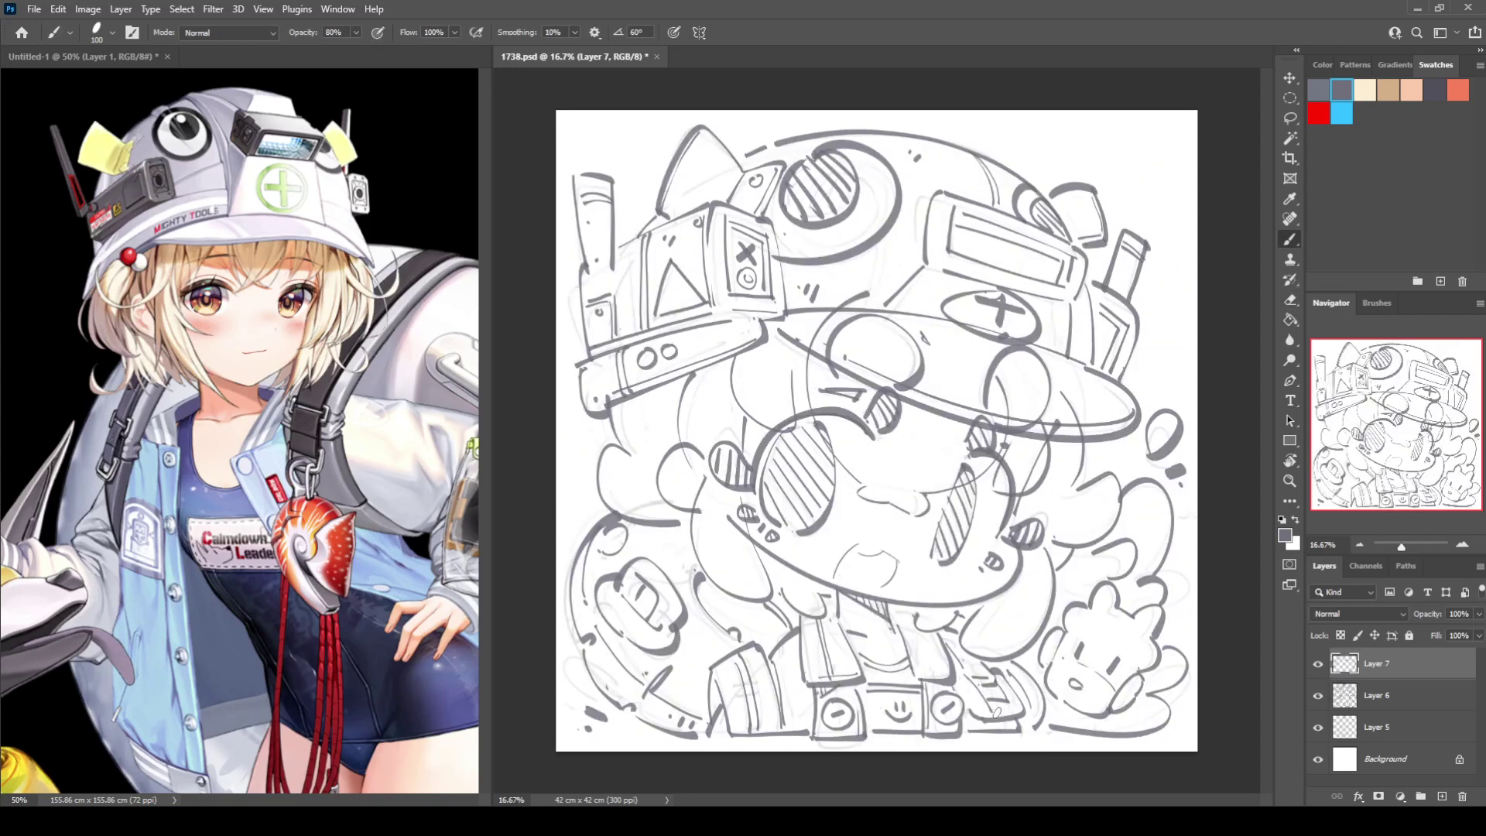
key("ctrl+shift+h")
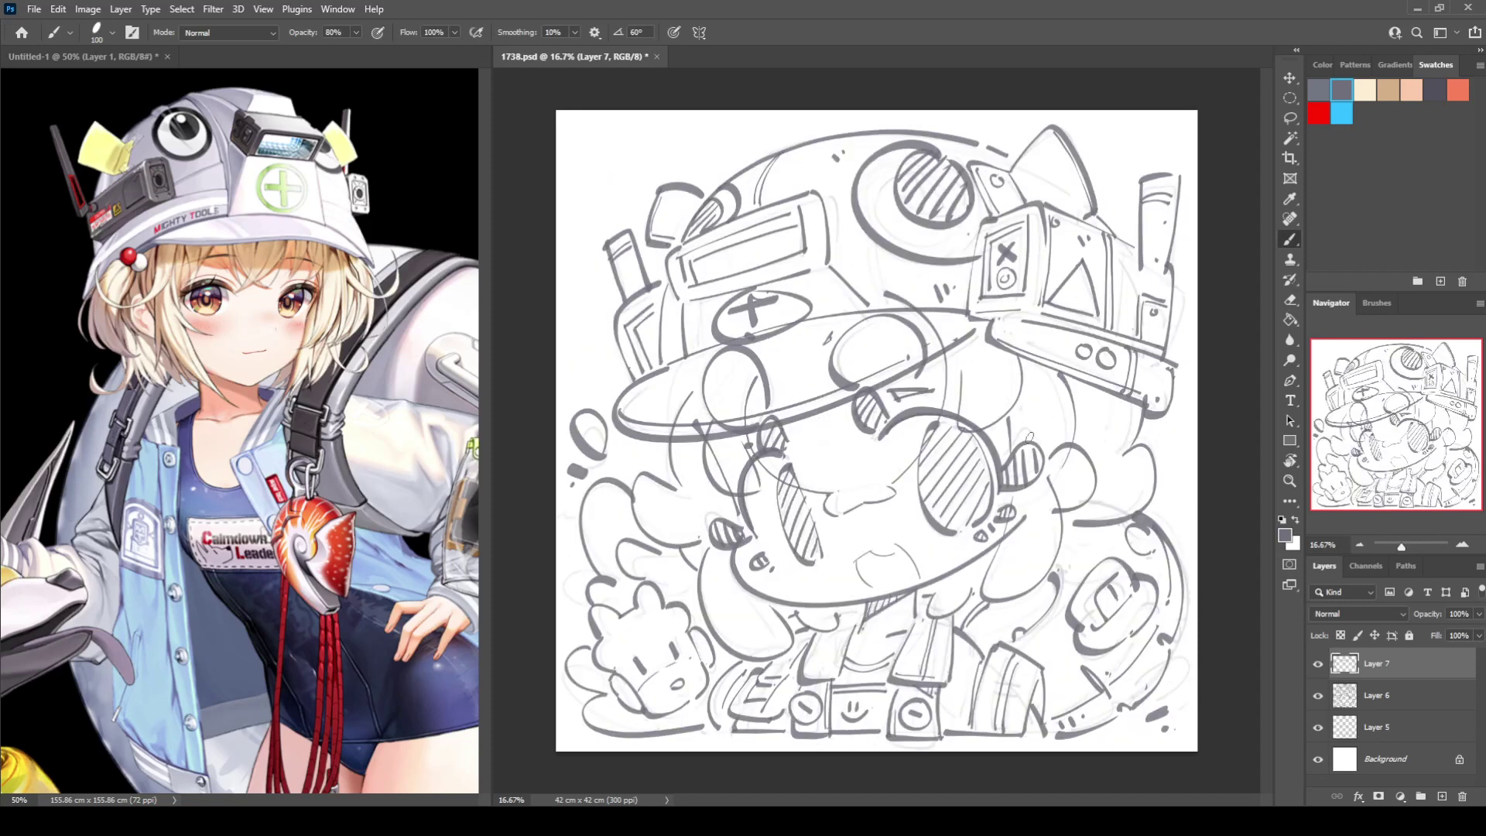
scroll(1029, 437, "up", 1)
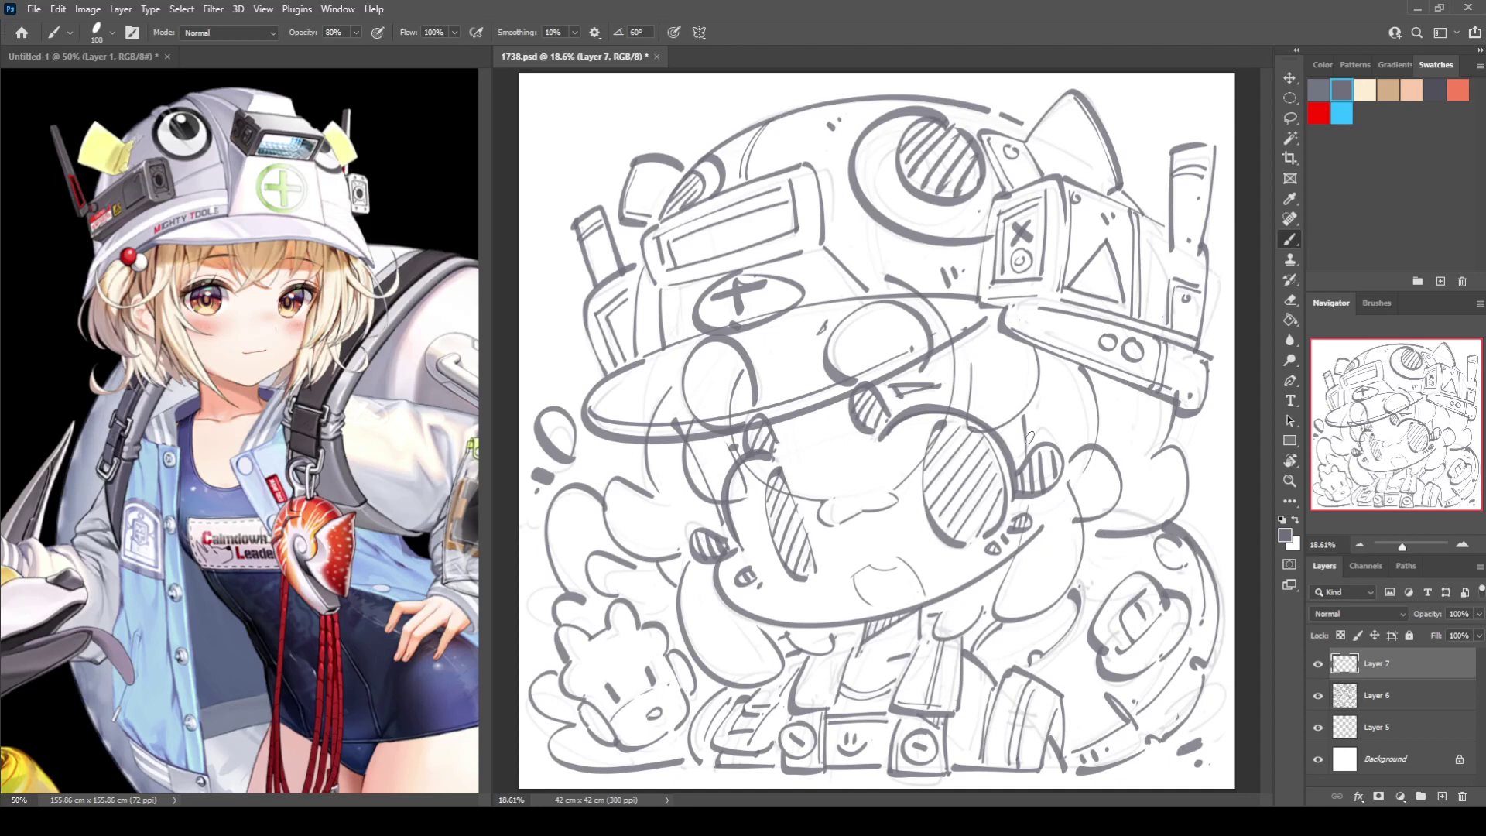
Merge Layer 6 and Layer 7, duplicate the merged layer and hide the original.
key("e")
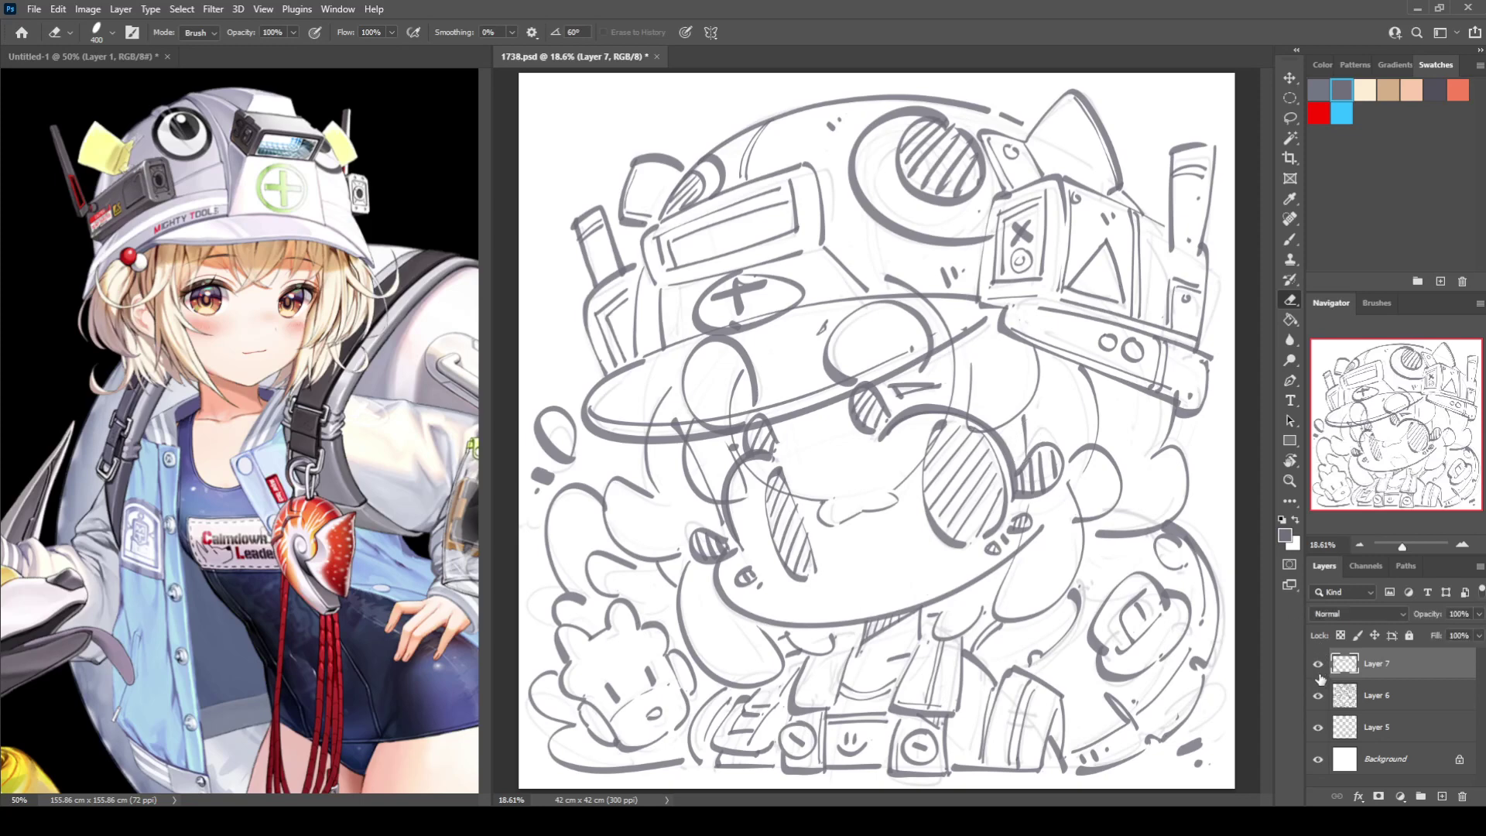
left_click(1318, 695)
left_click(1318, 702)
left_click(1342, 702)
left_click(1348, 671, "shift")
key("ctrl+e")
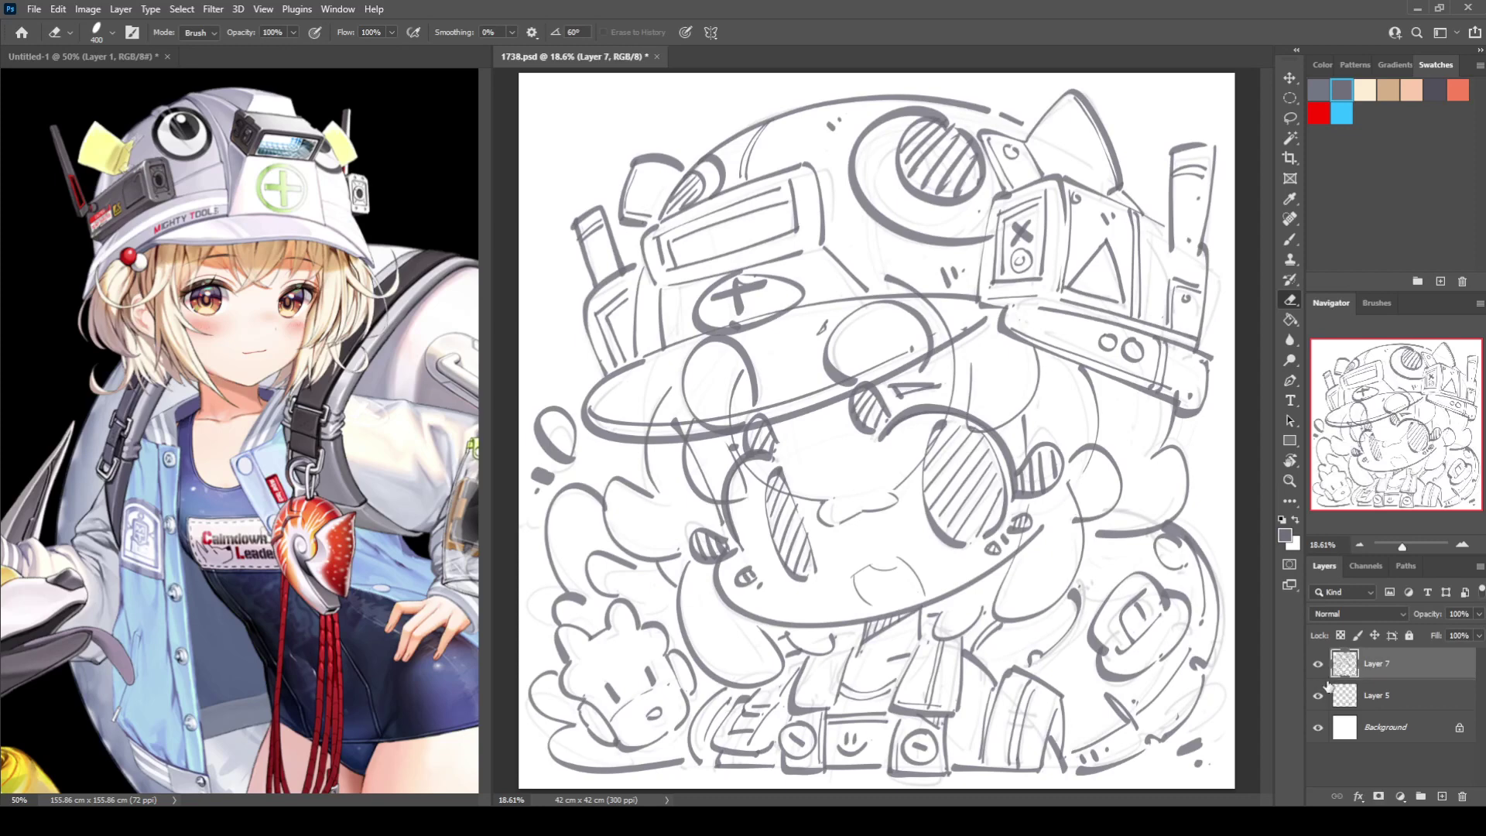
key("ctrl+j")
left_click(1318, 696)
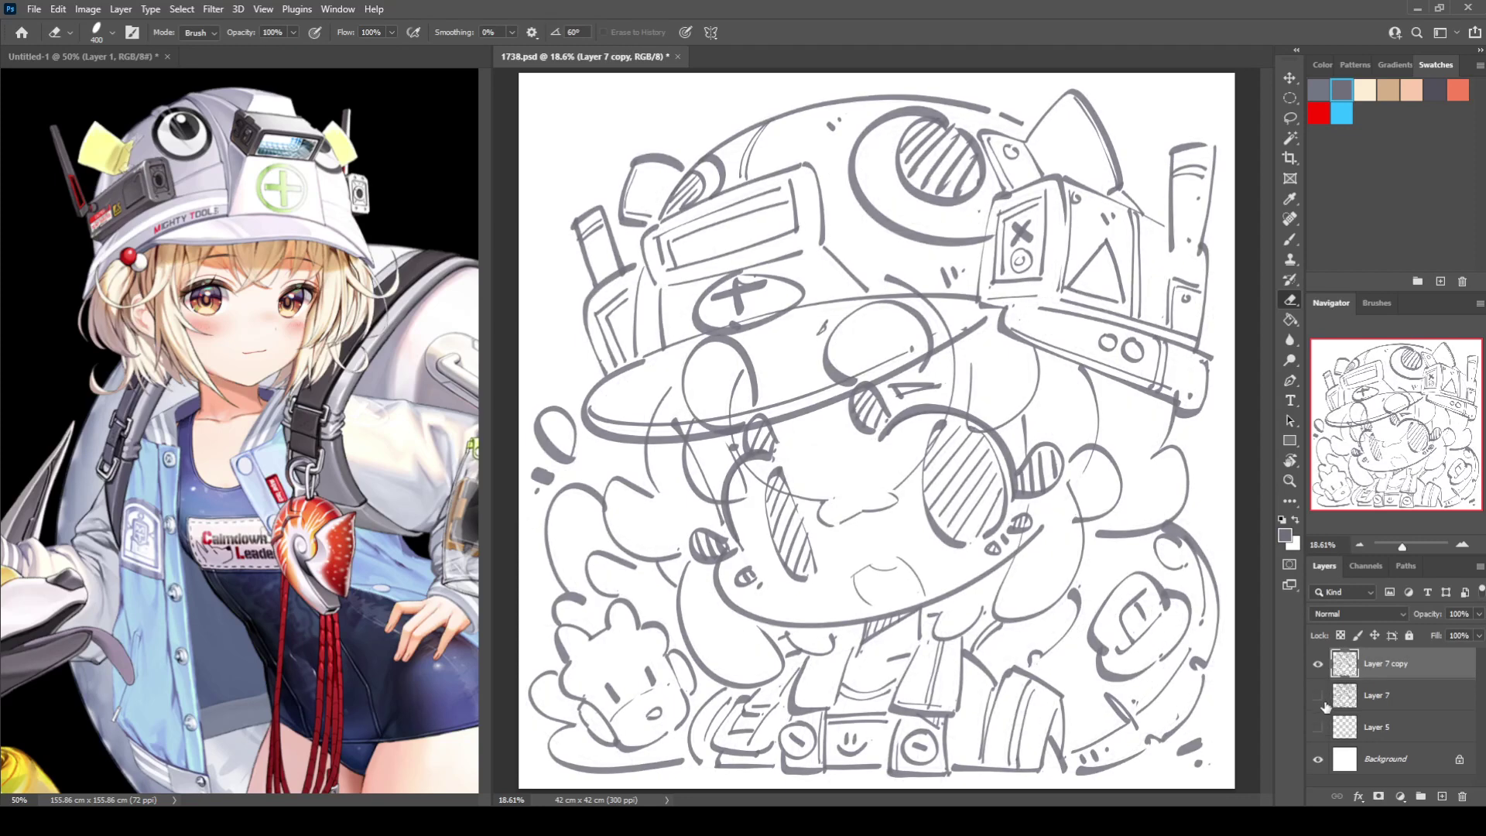
Thicken the outlines of the helmet's small side block, the helmet edge beneath it and the adjacent antenna with the 400 px brush.
key("b")
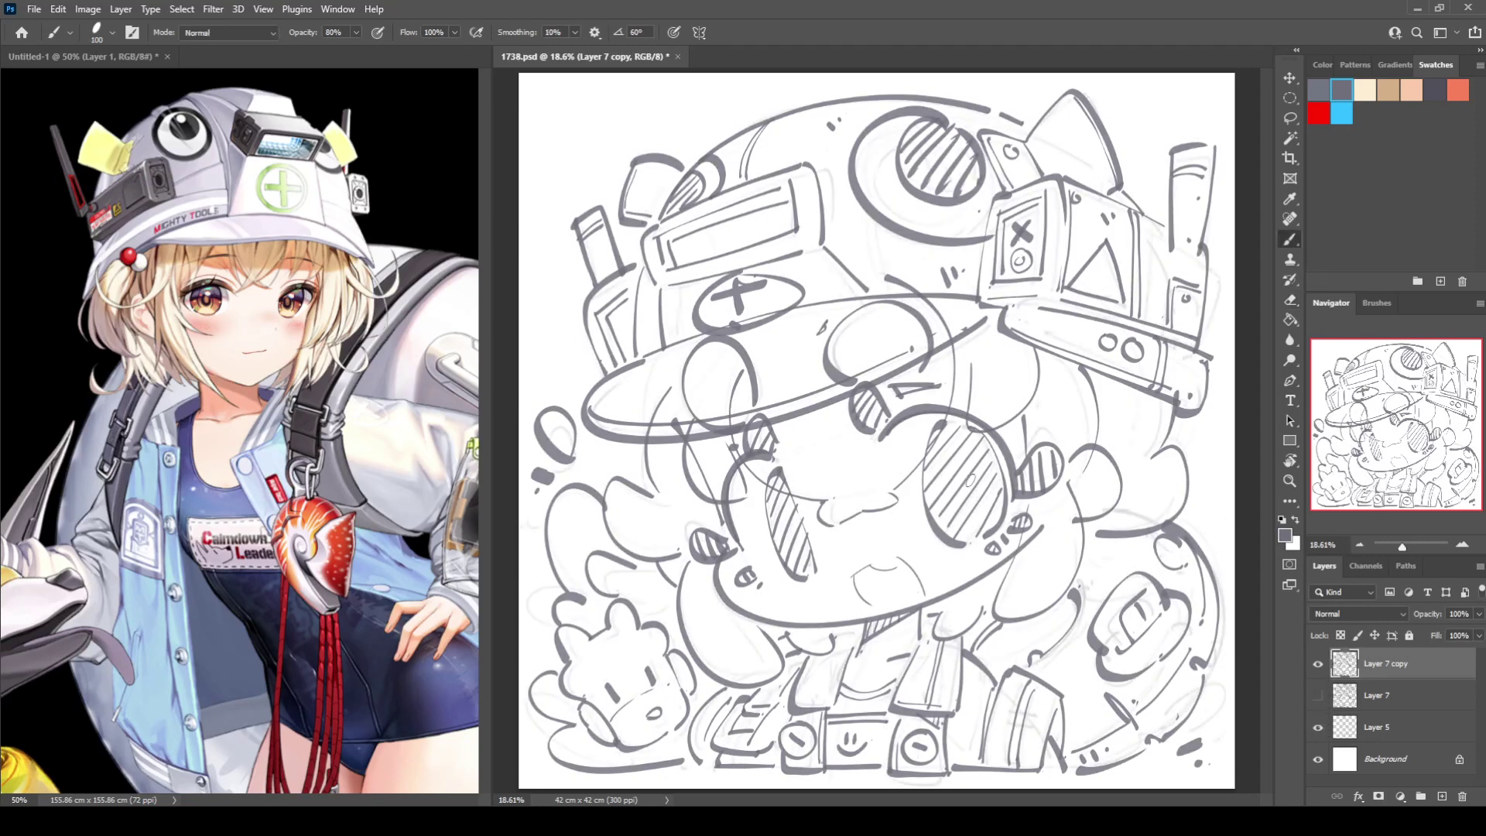
left_click(1372, 301)
left_click(1386, 370)
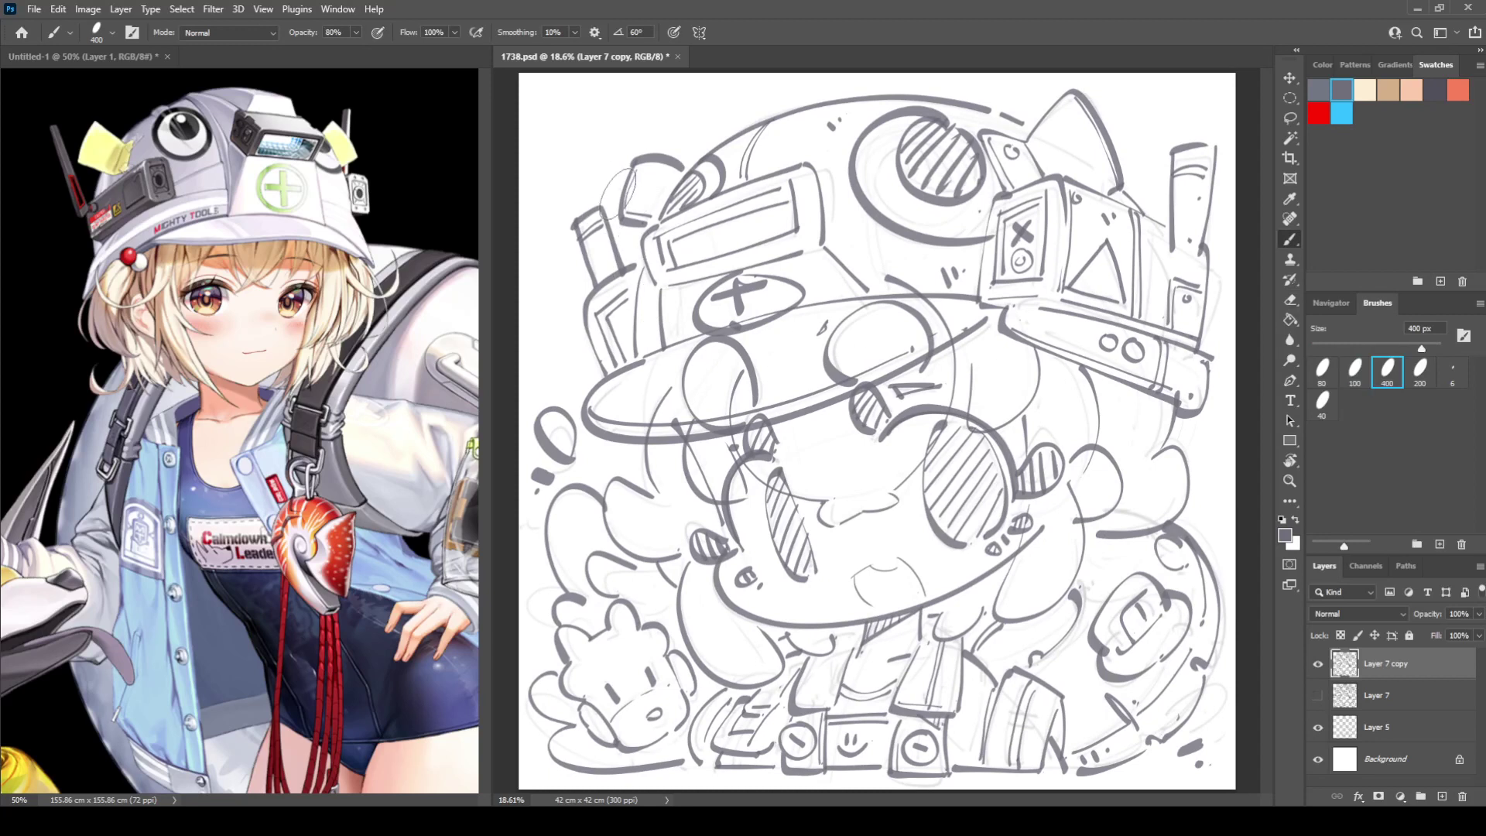
mouse_move(630, 160)
left_mouse_down()
mouse_move(618, 218)
mouse_move(646, 232)
mouse_move(620, 189)
mouse_move(616, 229)
mouse_move(655, 240)
mouse_move(655, 225)
mouse_move(639, 233)
mouse_move(656, 279)
left_mouse_up()
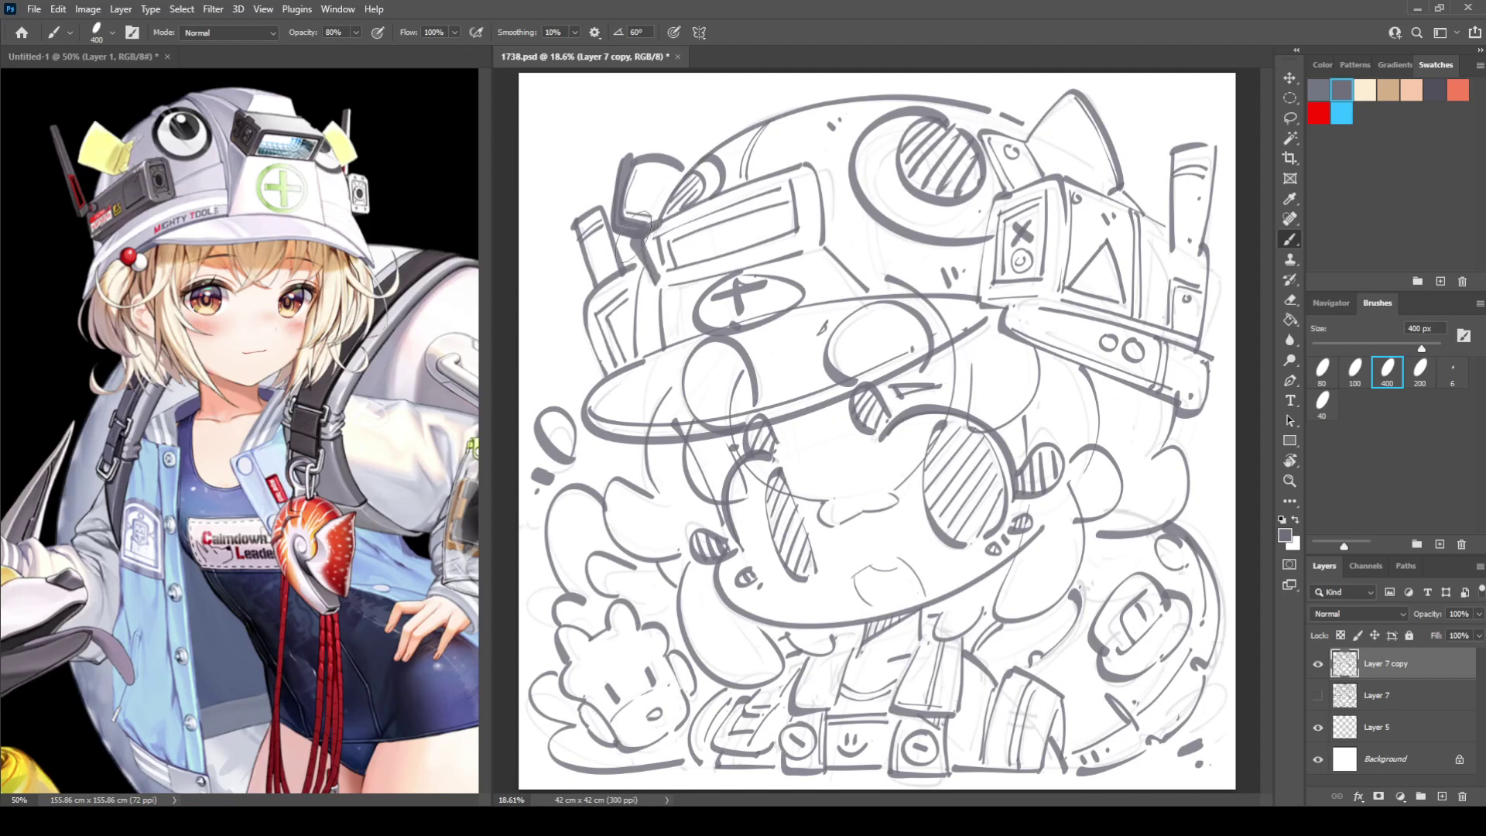
left_click_drag(639, 223, 642, 357)
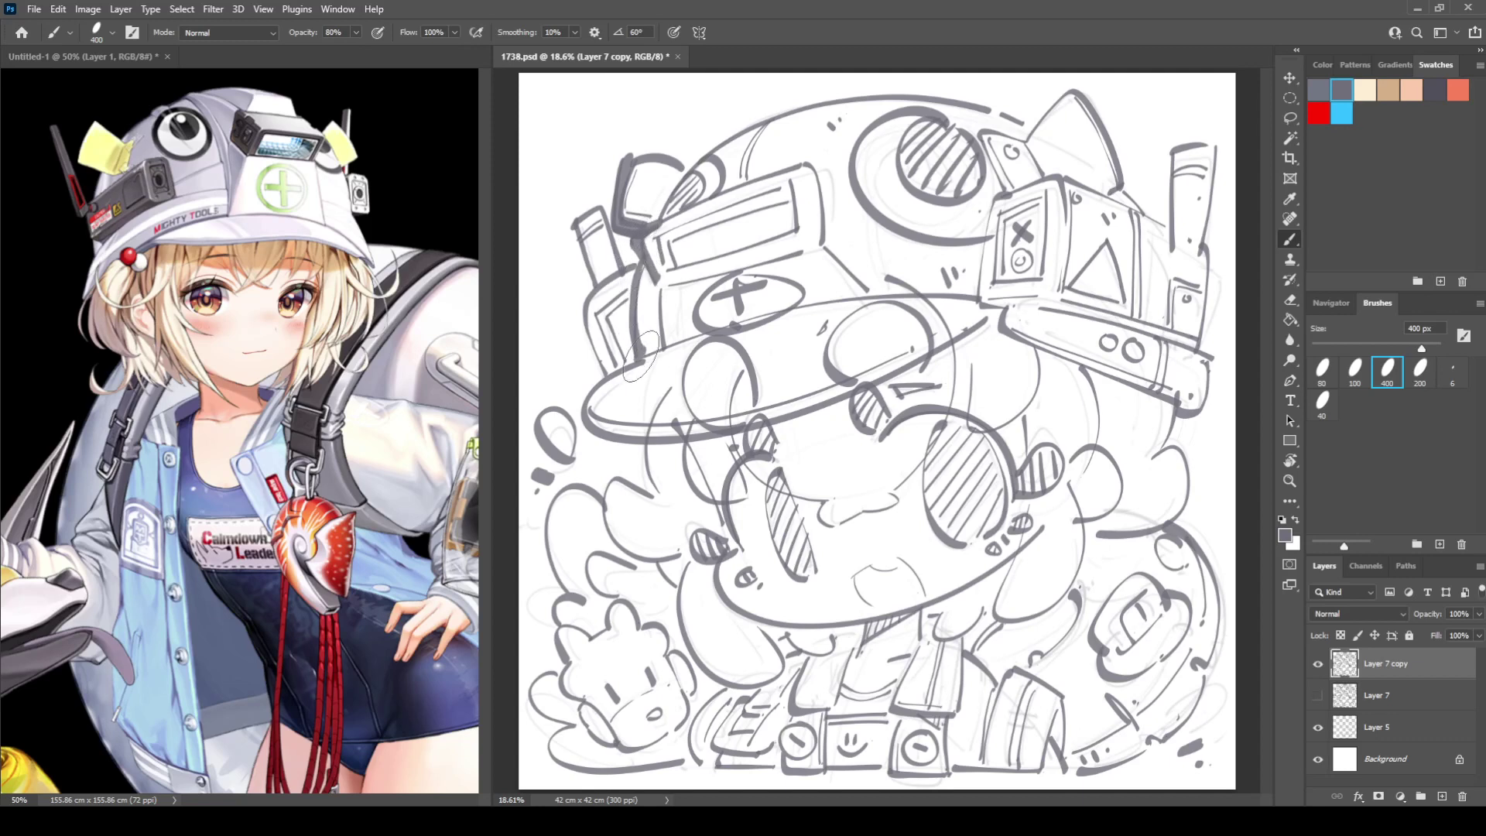
key("ctrl+z")
left_click_drag(642, 265, 635, 360)
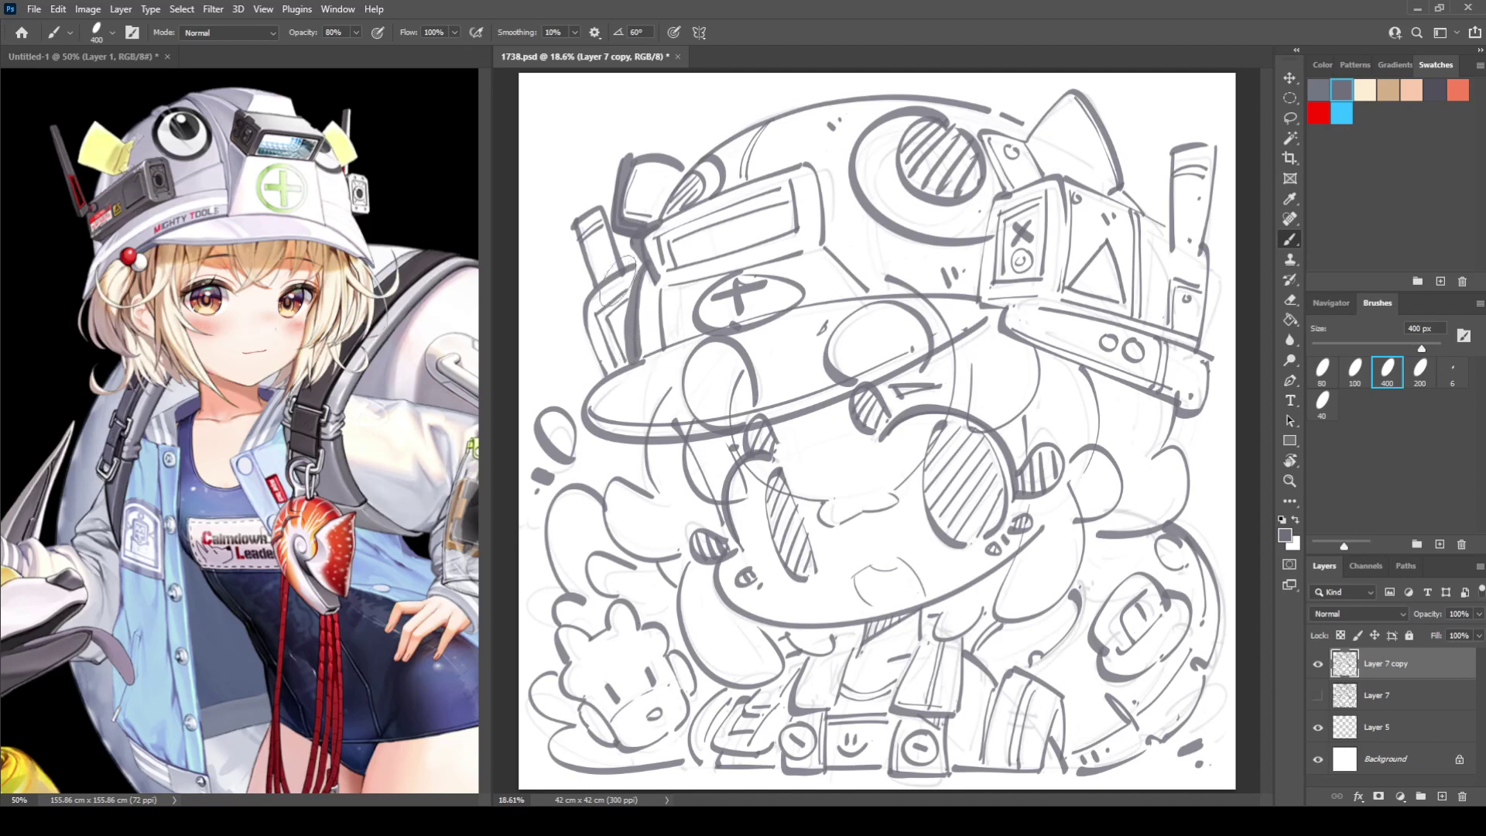
key("ctrl+z")
left_click_drag(643, 268, 637, 355)
mouse_move(574, 219)
left_mouse_down()
mouse_move(600, 195)
mouse_move(623, 272)
left_mouse_up()
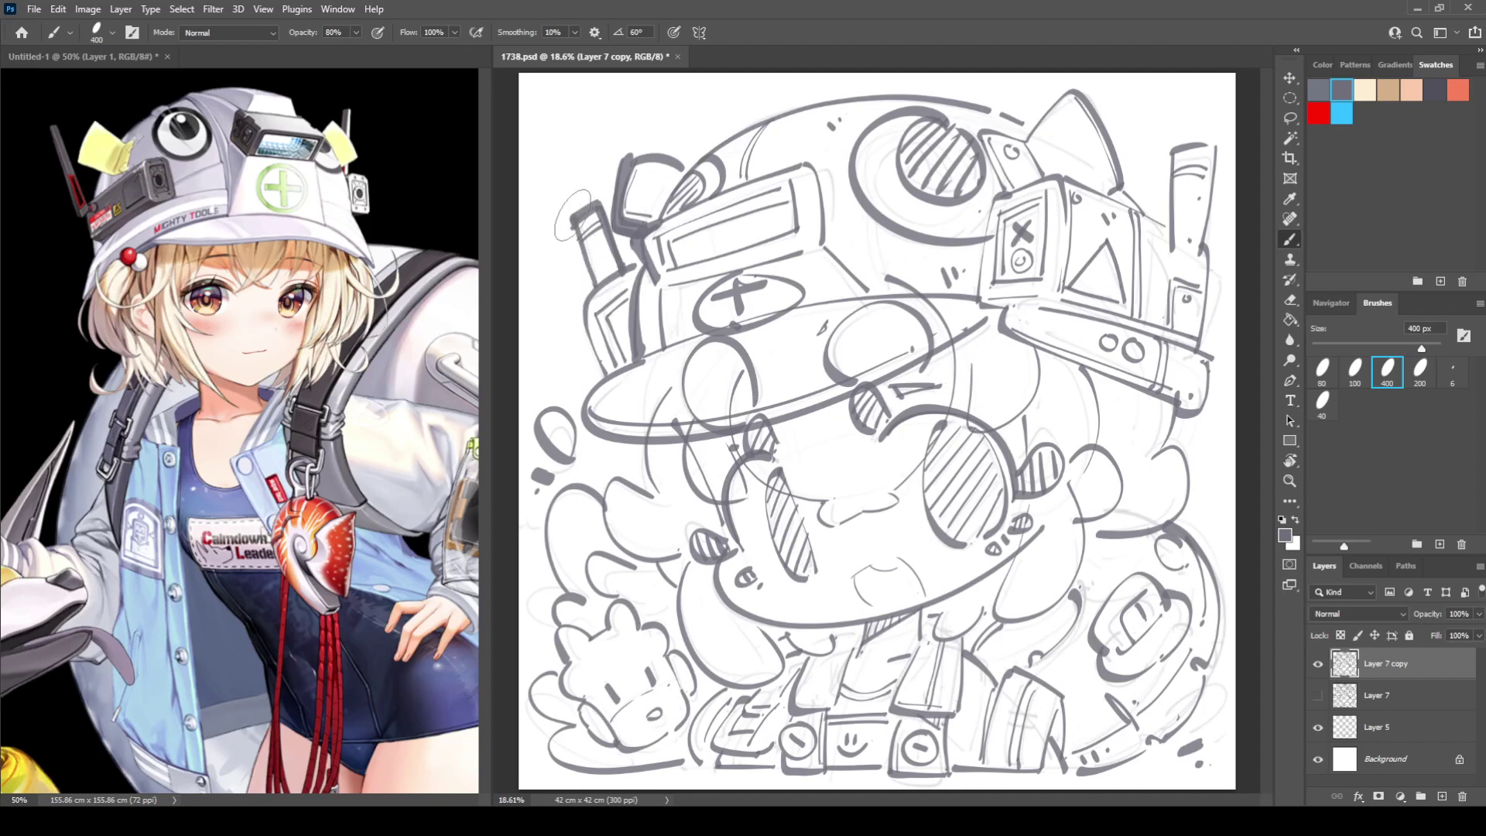
Thicken the outlines of the antenna and the slanted side panel at the helmet's left edge.
mouse_move(573, 216)
left_mouse_down()
mouse_move(595, 286)
mouse_move(638, 257)
mouse_move(578, 299)
mouse_move(604, 376)
mouse_move(575, 296)
mouse_move(589, 278)
mouse_move(599, 405)
mouse_move(604, 379)
mouse_move(578, 420)
mouse_move(640, 449)
mouse_move(544, 388)
mouse_move(526, 429)
mouse_move(584, 458)
left_mouse_up()
key("l")
left_click_drag(564, 452, 561, 457)
key("ctrl+d")
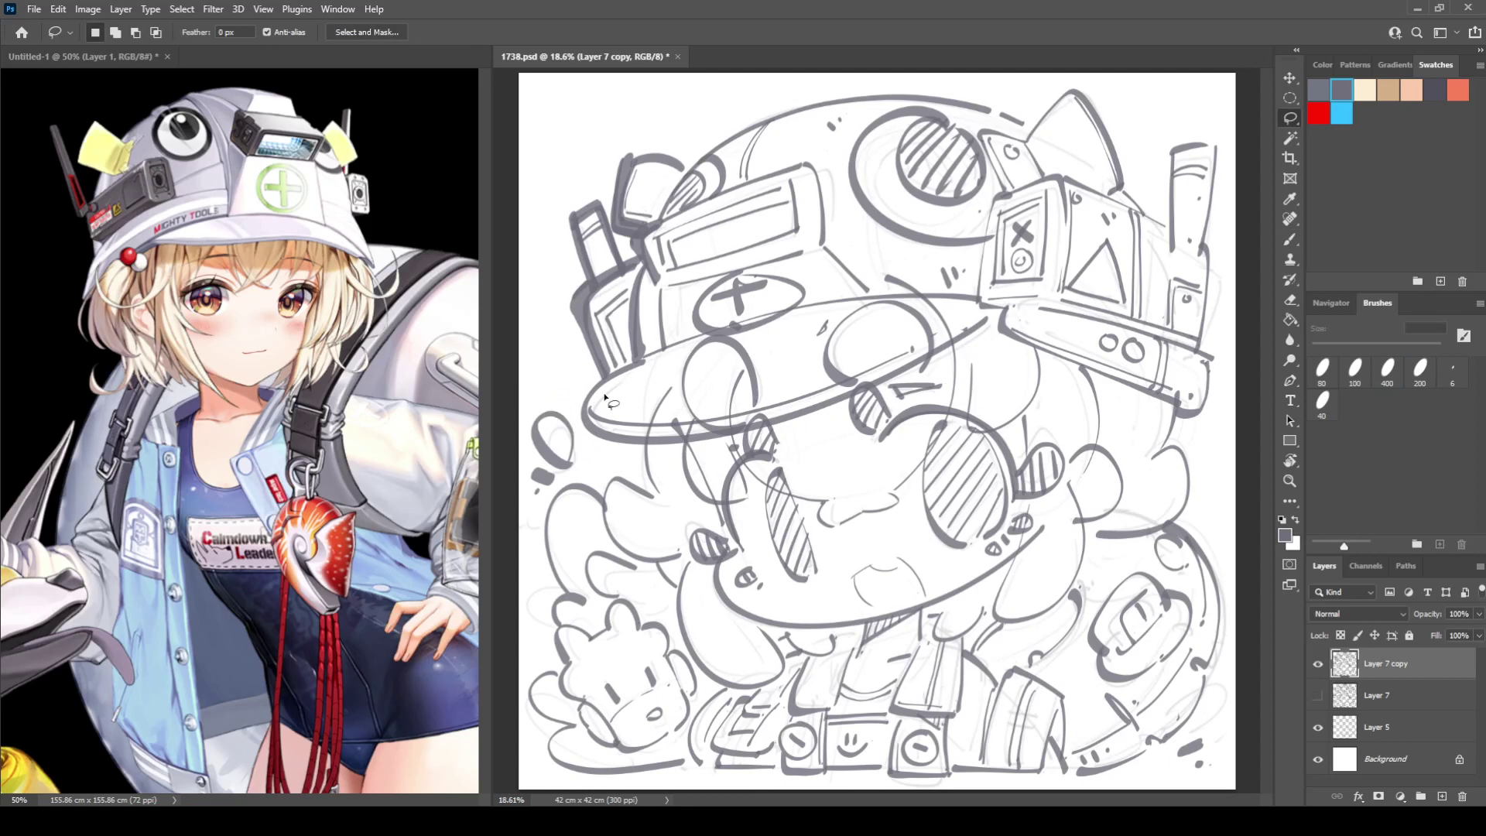
Thicken the helmet brim's outline and the hair strand below its left end, and add two dots on the brim.
key("b")
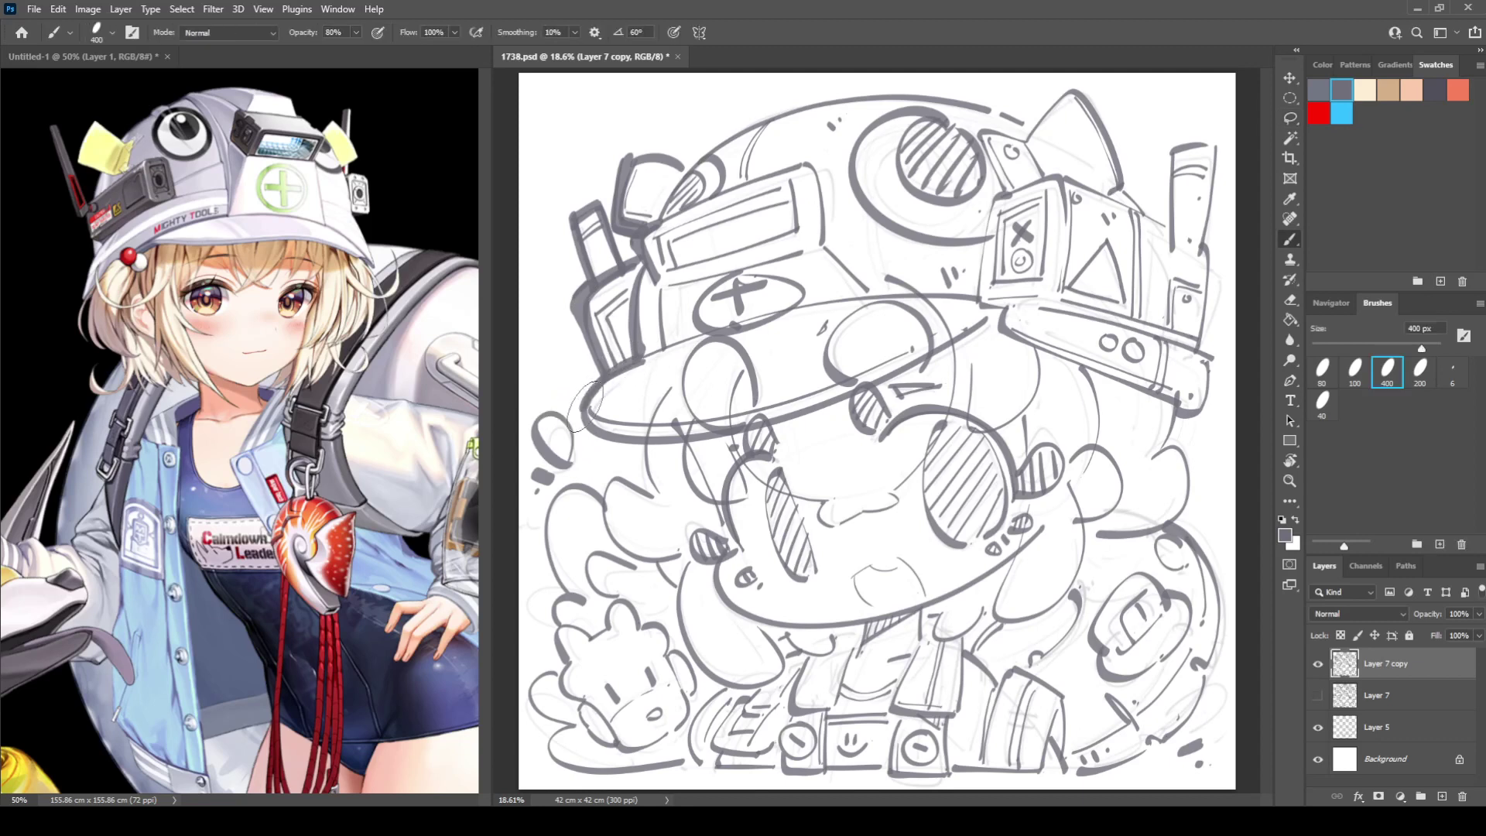
mouse_move(585, 402)
left_mouse_down()
mouse_move(655, 435)
mouse_move(790, 407)
mouse_move(998, 294)
left_mouse_up()
key("ctrl+z")
mouse_move(582, 403)
left_mouse_down()
mouse_move(619, 440)
mouse_move(780, 409)
mouse_move(982, 309)
left_mouse_up()
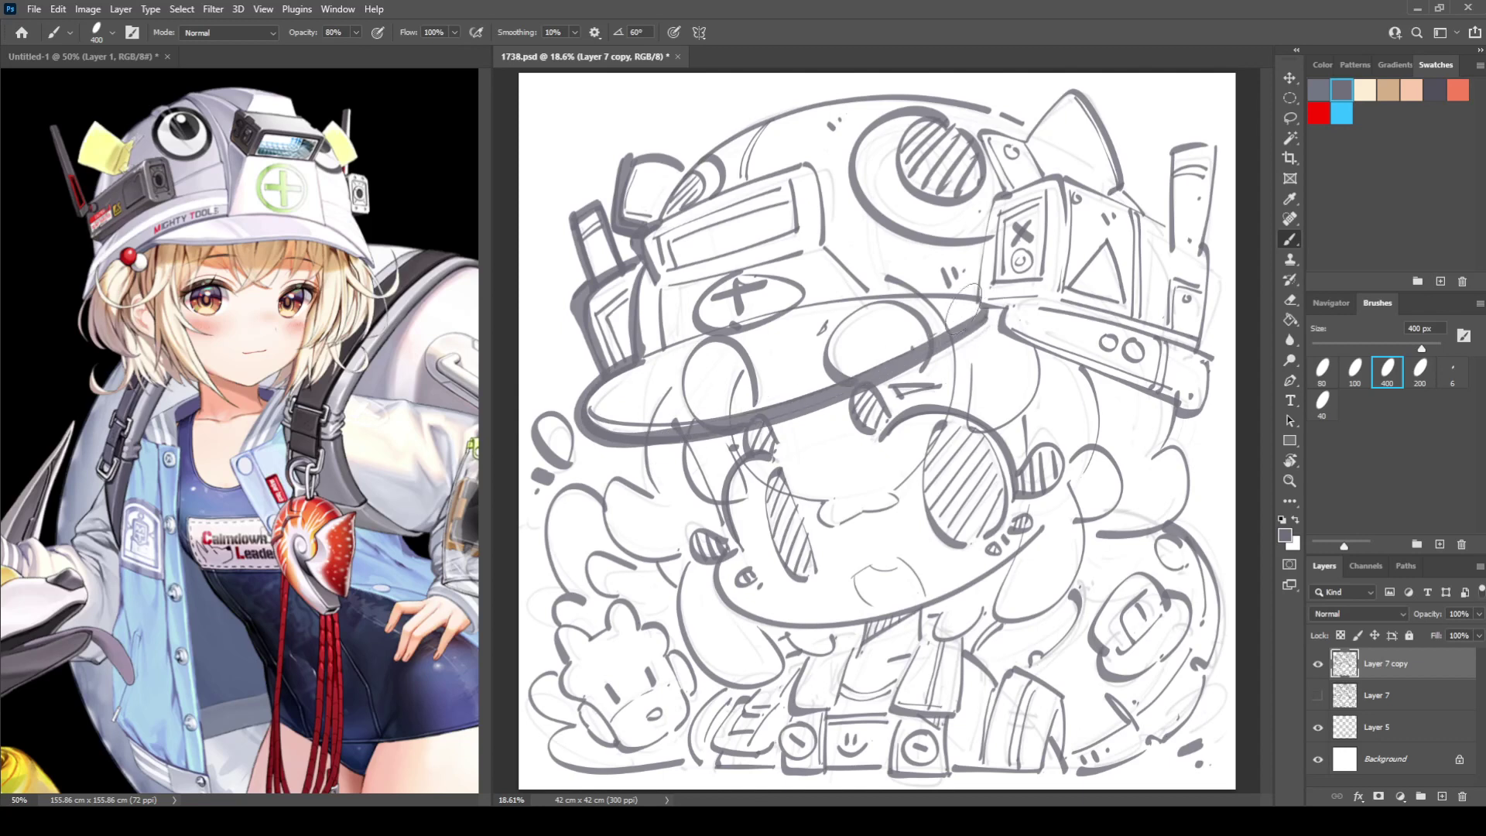
key("ctrl+z")
mouse_move(592, 387)
left_mouse_down()
mouse_move(604, 438)
mouse_move(676, 440)
mouse_move(871, 379)
mouse_move(998, 306)
left_mouse_up()
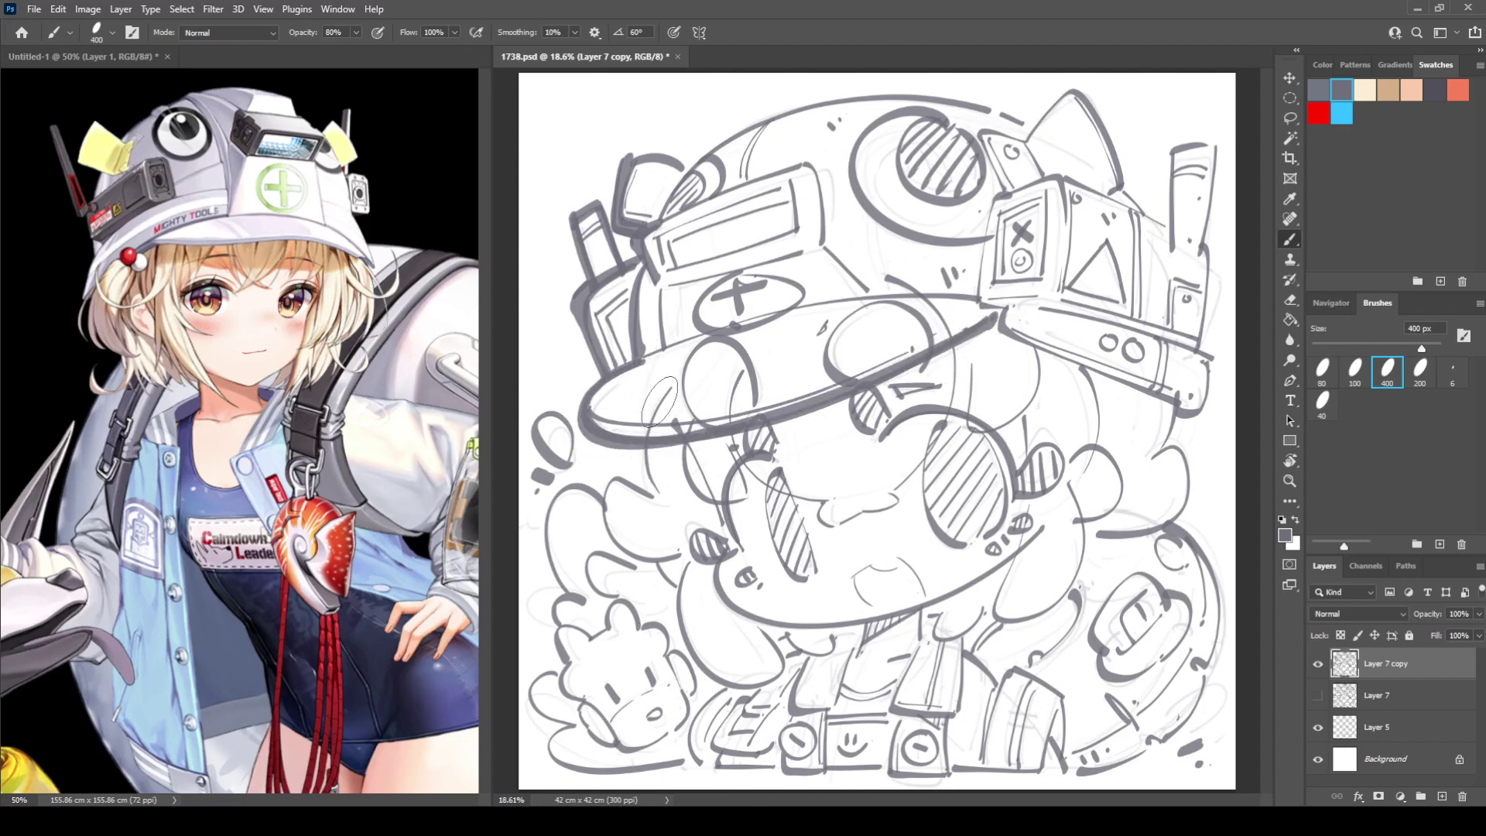
mouse_move(659, 401)
left_mouse_down()
mouse_move(642, 464)
mouse_move(654, 491)
left_mouse_up()
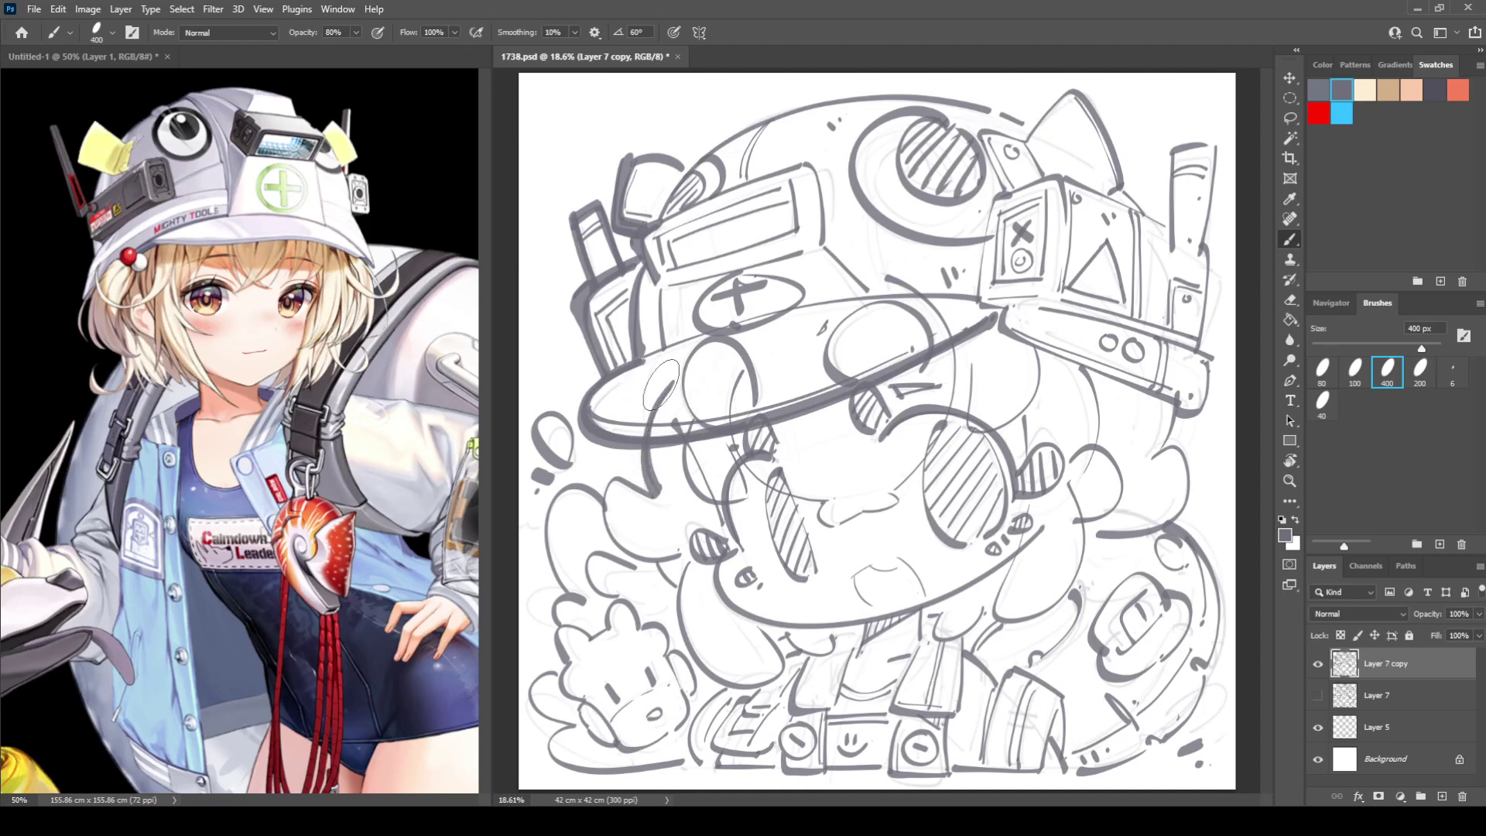
left_click(626, 394)
left_click(639, 384)
Thicken the helmet dome's outer contour, the pointed ear beside it and the antenna block on the right side.
mouse_move(624, 157)
left_mouse_down()
mouse_move(696, 164)
mouse_move(665, 197)
mouse_move(716, 140)
mouse_move(781, 107)
left_mouse_up()
key("ctrl+z")
mouse_move(665, 205)
left_mouse_down()
mouse_move(733, 140)
mouse_move(825, 105)
mouse_move(924, 94)
mouse_move(1041, 116)
left_mouse_up()
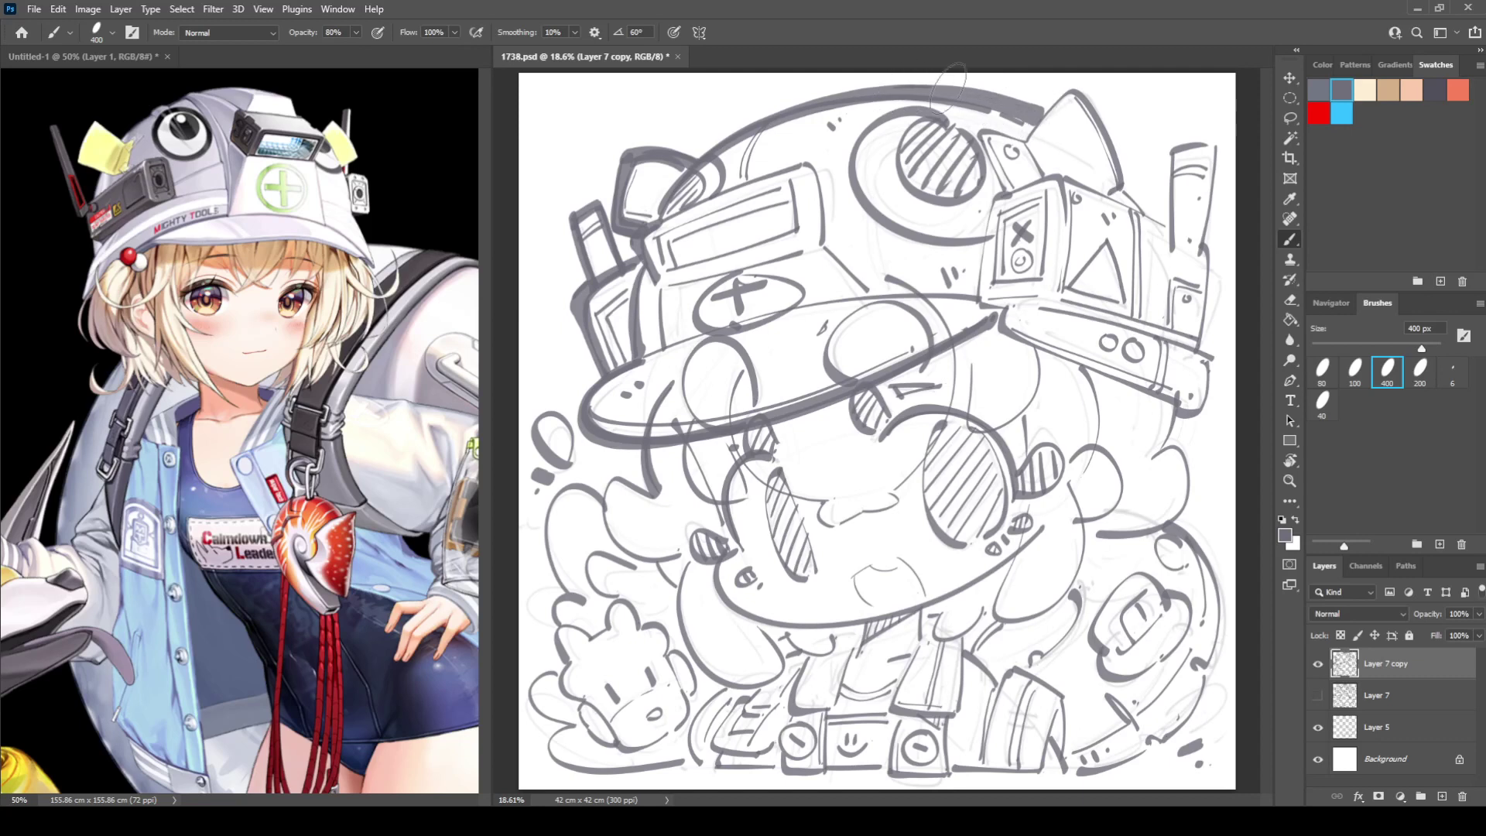
mouse_move(1025, 139)
left_mouse_down()
mouse_move(1076, 89)
mouse_move(1117, 186)
mouse_move(1141, 180)
mouse_move(1120, 159)
mouse_move(1130, 197)
mouse_move(1106, 139)
mouse_move(1162, 218)
left_mouse_up()
key("ctrl+z")
left_click_drag(1109, 144, 1160, 219)
mouse_move(1061, 178)
left_mouse_down()
mouse_move(1158, 221)
mouse_move(1130, 193)
mouse_move(1173, 195)
mouse_move(1169, 164)
mouse_move(1172, 221)
mouse_move(1191, 158)
mouse_move(1174, 150)
mouse_move(1217, 152)
mouse_move(1204, 246)
mouse_move(1221, 270)
mouse_move(1200, 338)
mouse_move(1214, 258)
mouse_move(1179, 327)
left_mouse_up()
Thicken the outlines of the helmet's X-marked box and the bar below it, and fill in the shadow beneath the bar.
left_click(1330, 302)
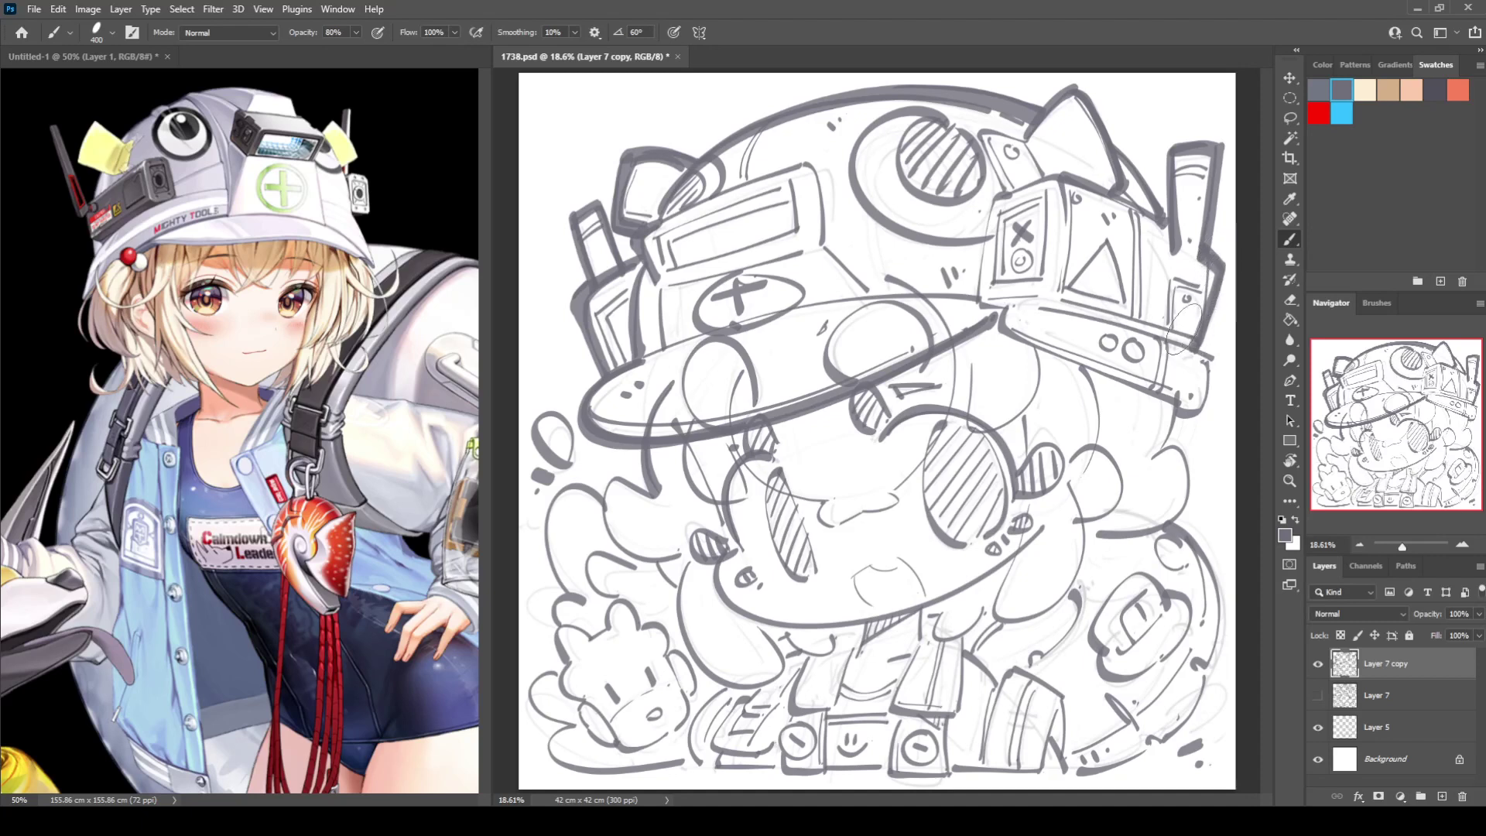
mouse_move(1056, 176)
left_mouse_down()
mouse_move(989, 198)
mouse_move(981, 294)
mouse_move(1026, 329)
mouse_move(991, 296)
mouse_move(1047, 292)
mouse_move(1038, 321)
mouse_move(994, 327)
mouse_move(1169, 397)
mouse_move(1185, 418)
mouse_move(1209, 349)
mouse_move(1195, 348)
mouse_move(1218, 362)
mouse_move(1213, 405)
mouse_move(1198, 412)
mouse_move(1219, 358)
mouse_move(1218, 396)
mouse_move(1178, 428)
mouse_move(1195, 396)
mouse_move(1154, 450)
left_mouse_up()
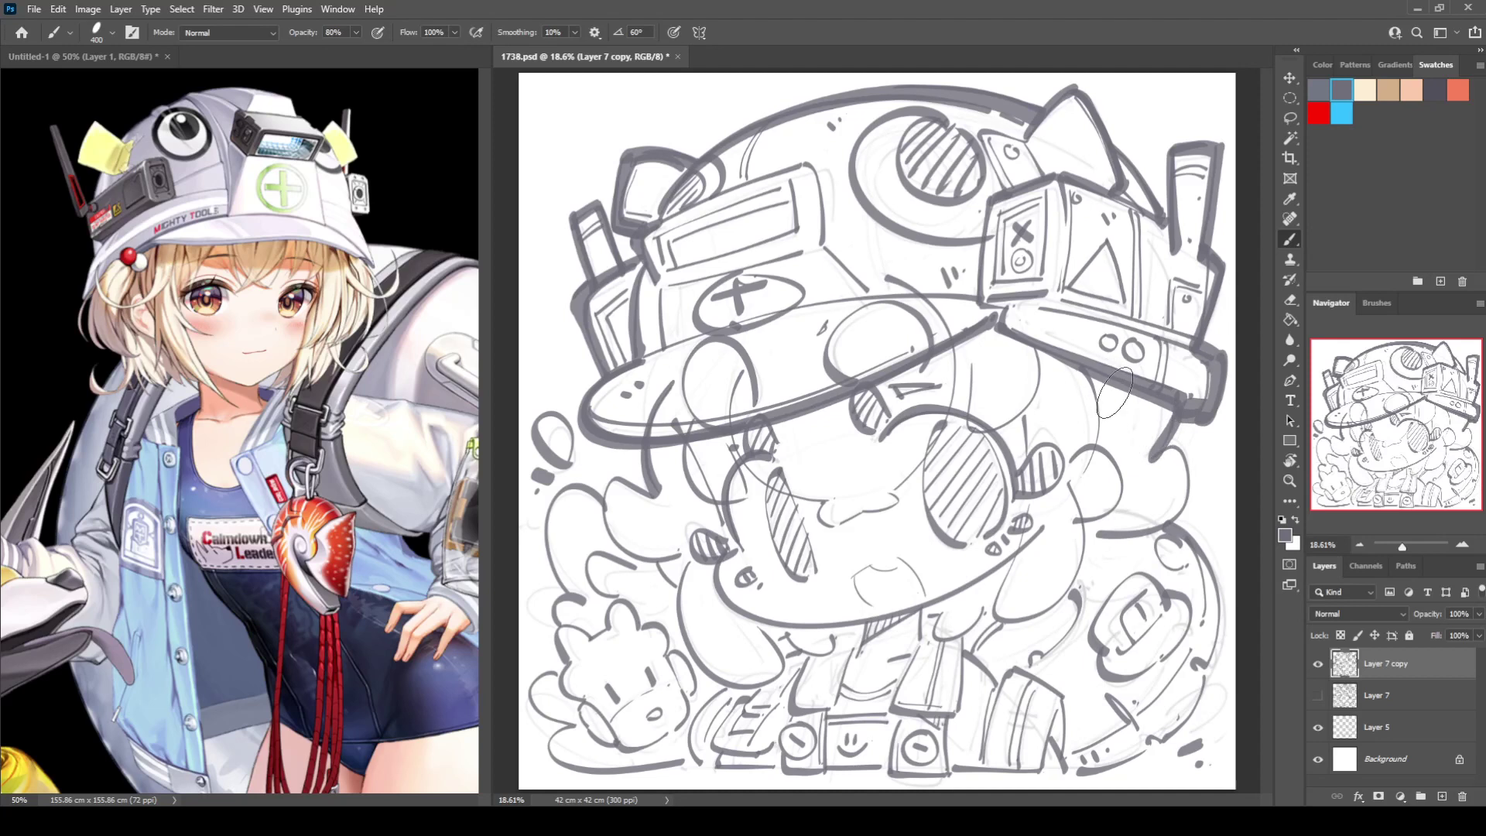
mouse_move(1113, 392)
left_mouse_down()
mouse_move(1164, 433)
mouse_move(1168, 418)
mouse_move(1128, 406)
mouse_move(1165, 437)
left_mouse_up()
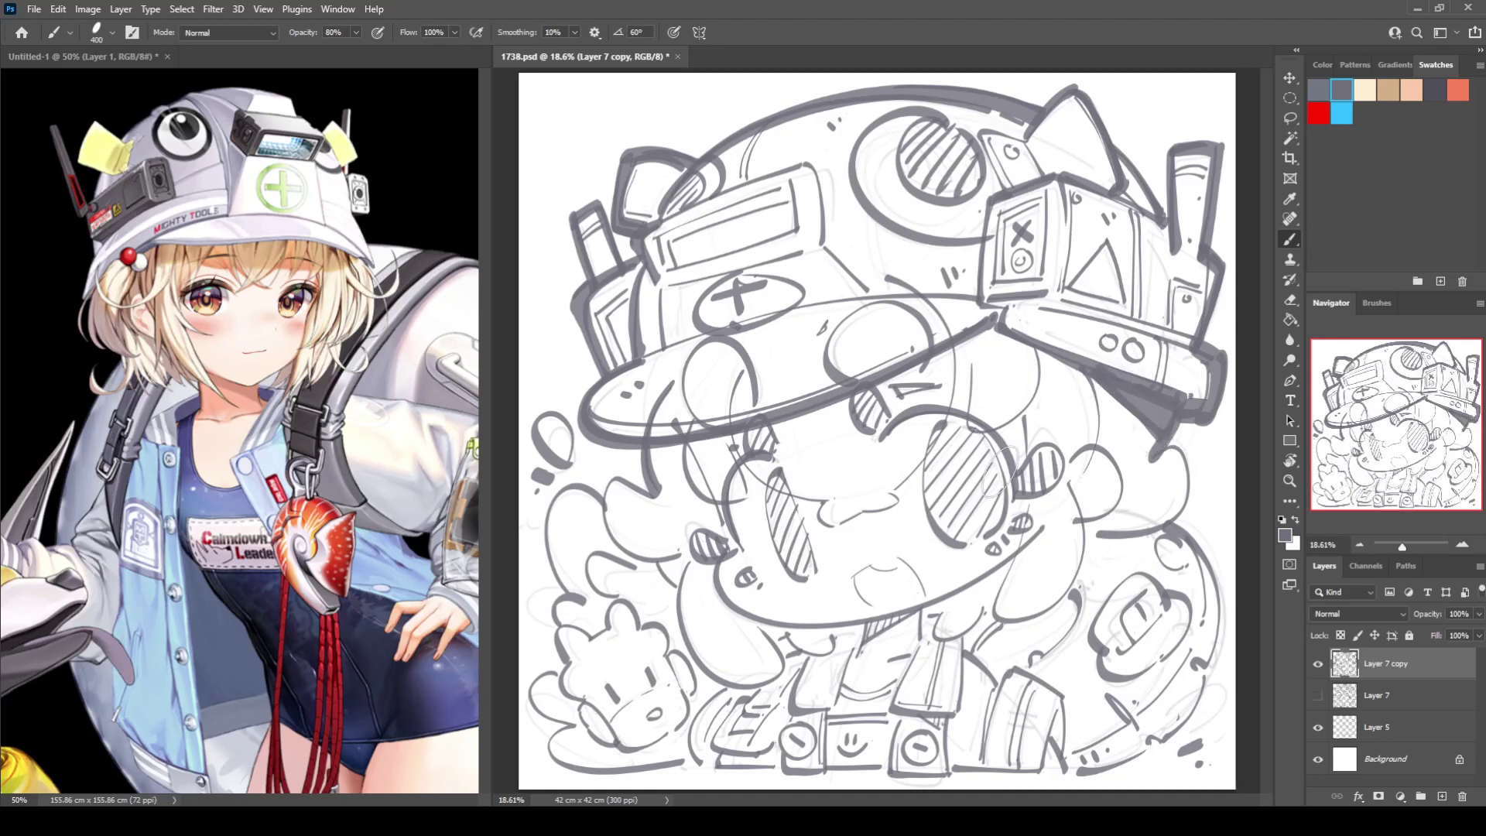
Thicken the outlines of the hair locks on the left side of the face, including the outer curl above the creature.
mouse_move(665, 487)
left_mouse_down()
mouse_move(621, 479)
mouse_move(604, 496)
mouse_move(629, 553)
mouse_move(681, 559)
mouse_move(680, 613)
mouse_move(706, 660)
mouse_move(760, 673)
left_mouse_up()
key("ctrl+z")
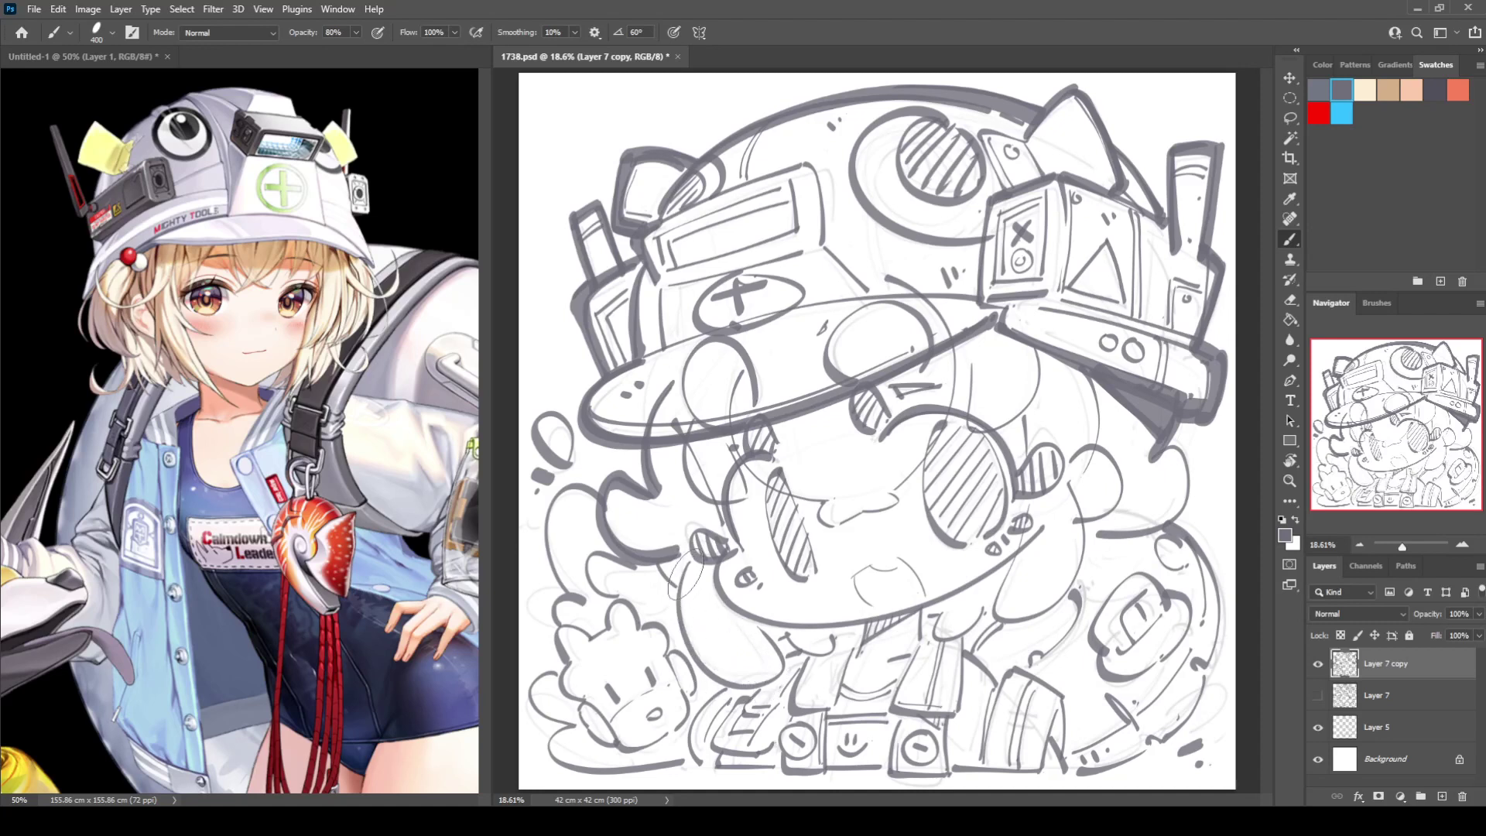
mouse_move(687, 563)
left_mouse_down()
mouse_move(693, 657)
mouse_move(727, 686)
mouse_move(785, 680)
mouse_move(759, 633)
left_mouse_up()
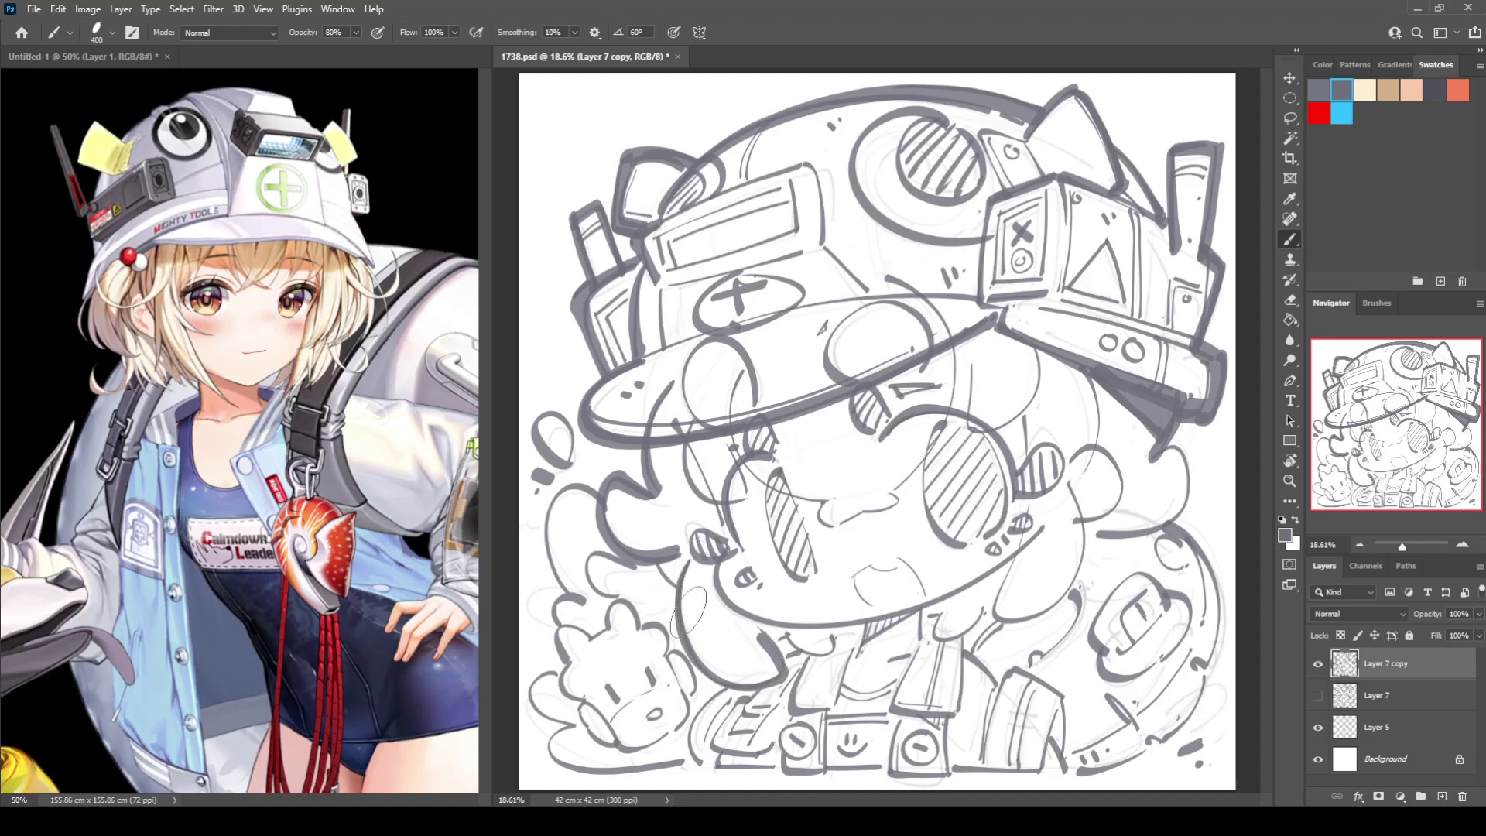
mouse_move(603, 474)
left_mouse_down()
mouse_move(543, 533)
mouse_move(577, 597)
mouse_move(557, 643)
mouse_move(563, 659)
mouse_move(615, 619)
mouse_move(641, 625)
mouse_move(615, 584)
mouse_move(553, 611)
left_mouse_up()
Thicken the small creature's outline and the curl beneath it, switching to the eraser for cleanup.
key("e")
key("b")
key("e")
key("b")
key("e")
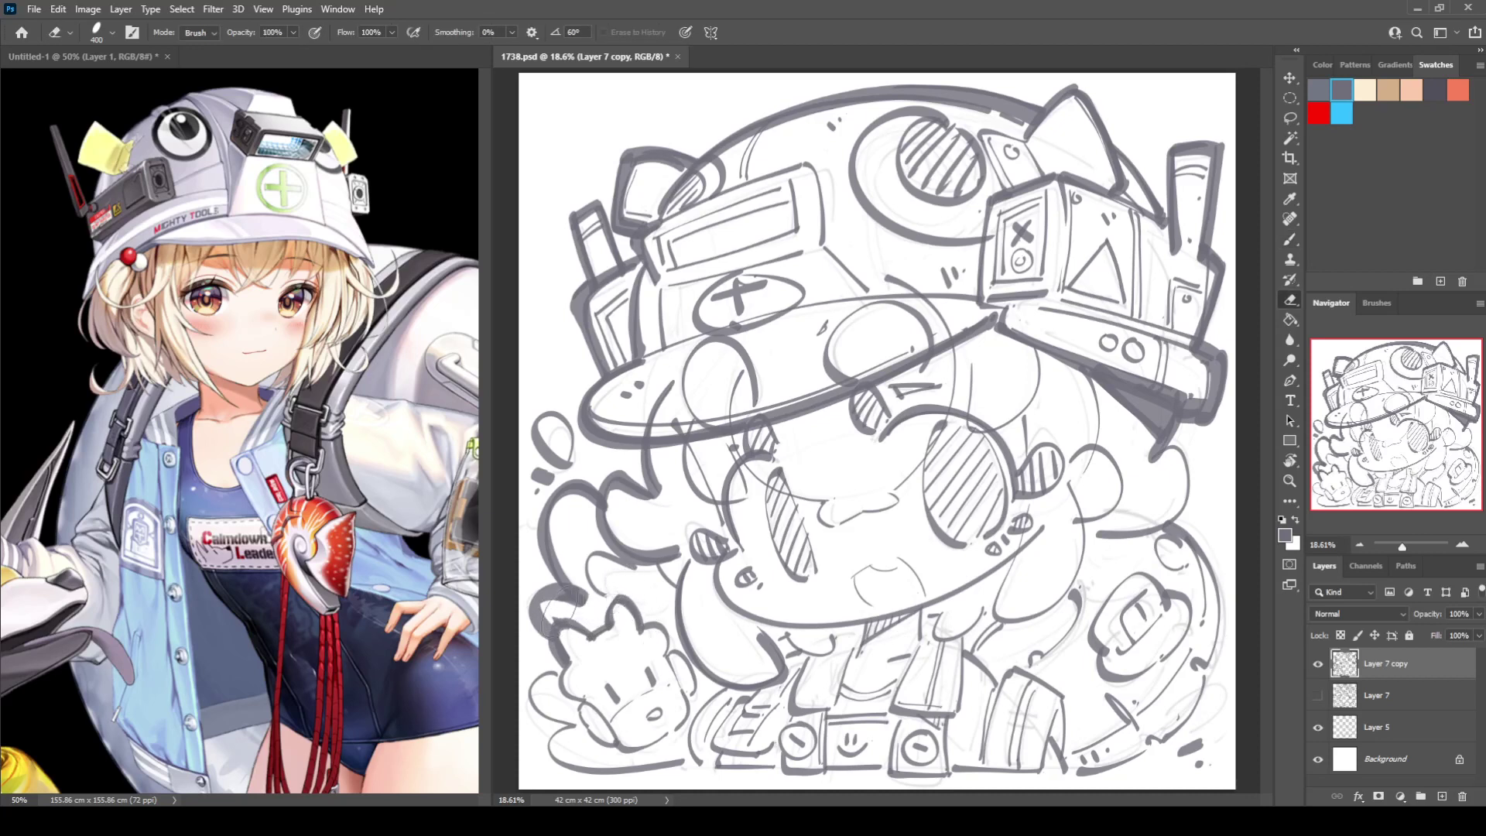
key("b")
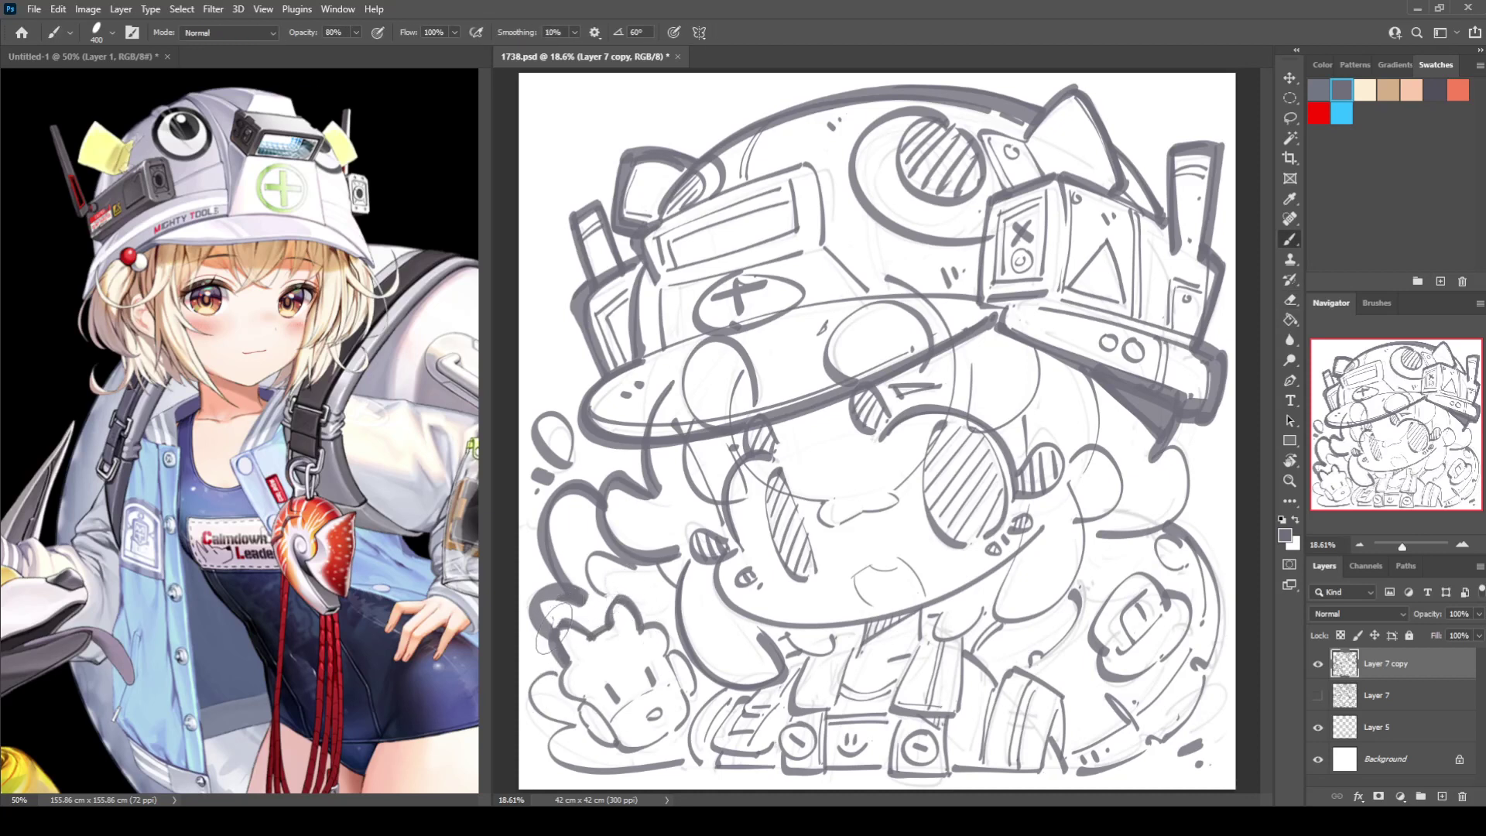
mouse_move(562, 664)
left_mouse_down()
mouse_move(535, 687)
mouse_move(569, 725)
mouse_move(547, 747)
mouse_move(567, 771)
mouse_move(679, 765)
left_mouse_up()
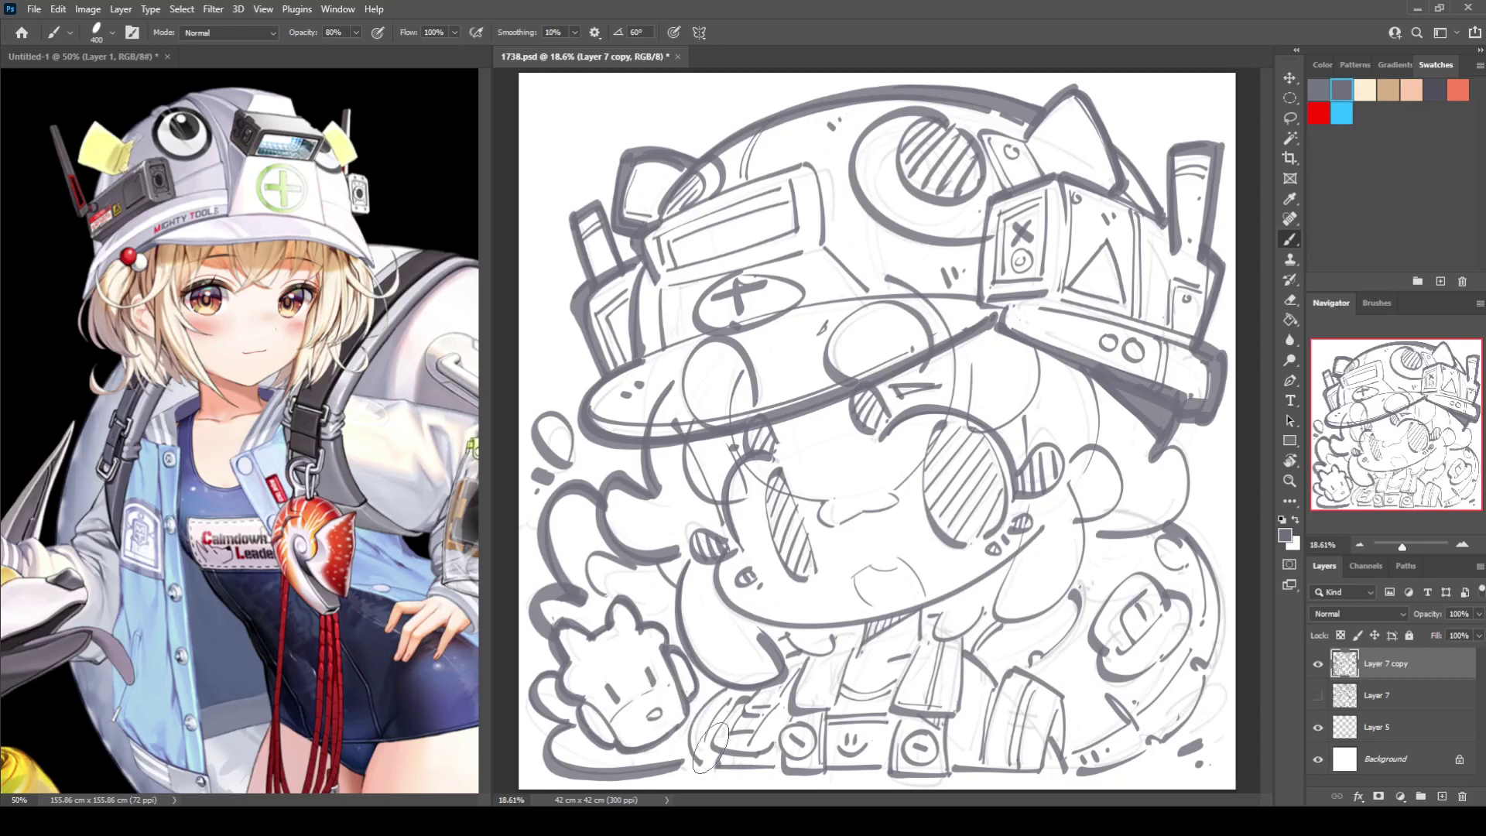
Thicken the outlines of the jacket, its lower edge and the backpack's outer contour.
mouse_move(692, 727)
left_mouse_down()
mouse_move(692, 760)
mouse_move(720, 758)
mouse_move(716, 774)
mouse_move(770, 771)
mouse_move(725, 757)
mouse_move(719, 773)
mouse_move(824, 770)
mouse_move(830, 723)
mouse_move(789, 761)
mouse_move(727, 766)
mouse_move(889, 772)
mouse_move(898, 733)
mouse_move(889, 777)
mouse_move(928, 779)
mouse_move(948, 770)
mouse_move(945, 731)
mouse_move(954, 777)
mouse_move(1040, 768)
mouse_move(1049, 733)
mouse_move(1066, 767)
left_mouse_up()
key("e")
key("b")
mouse_move(1058, 701)
left_mouse_down()
mouse_move(1065, 756)
mouse_move(1164, 700)
mouse_move(1156, 730)
mouse_move(1069, 768)
mouse_move(1166, 741)
left_mouse_up()
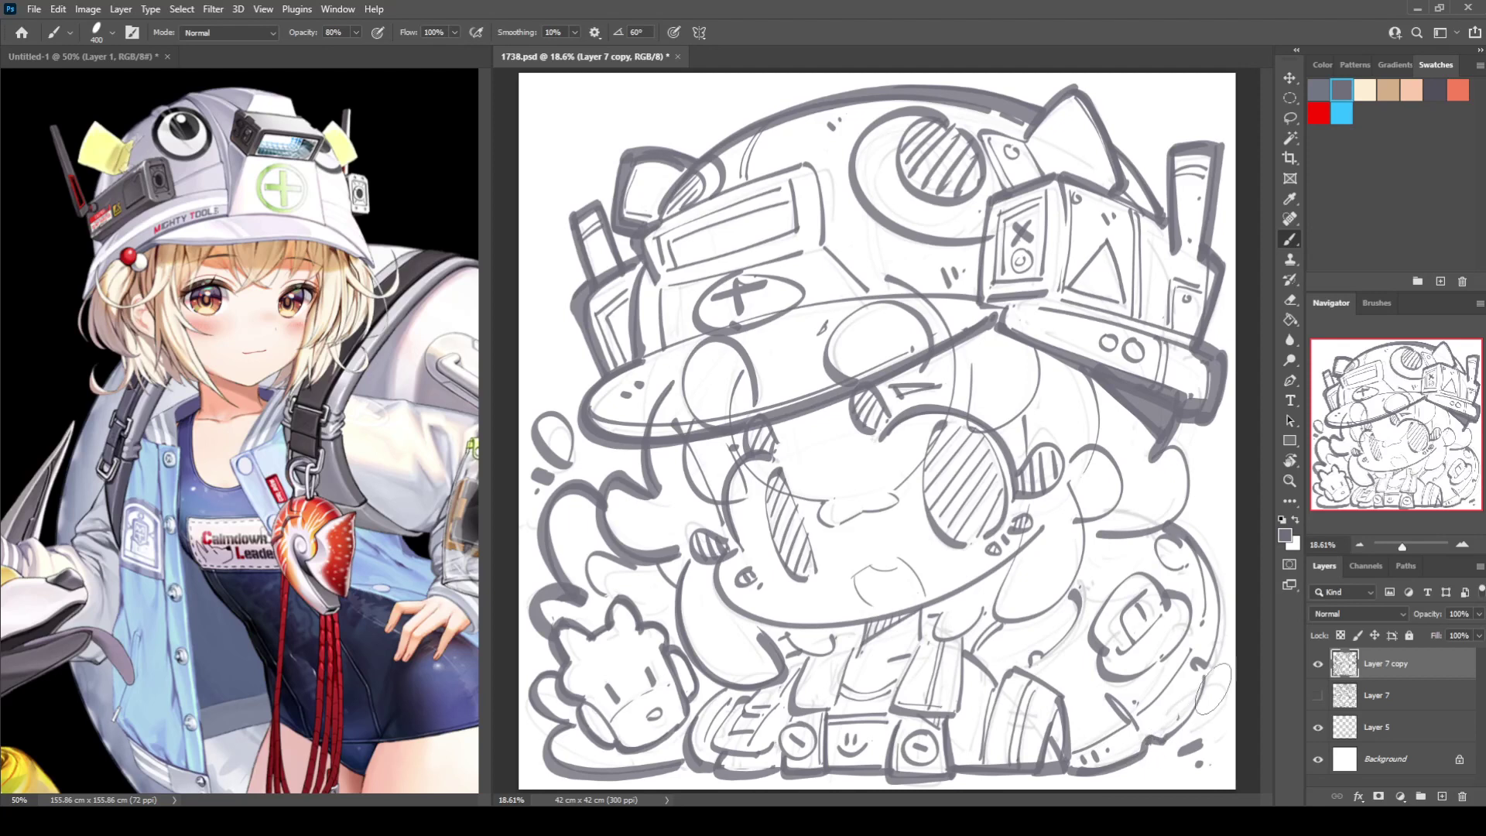
left_click_drag(1208, 677, 1181, 728)
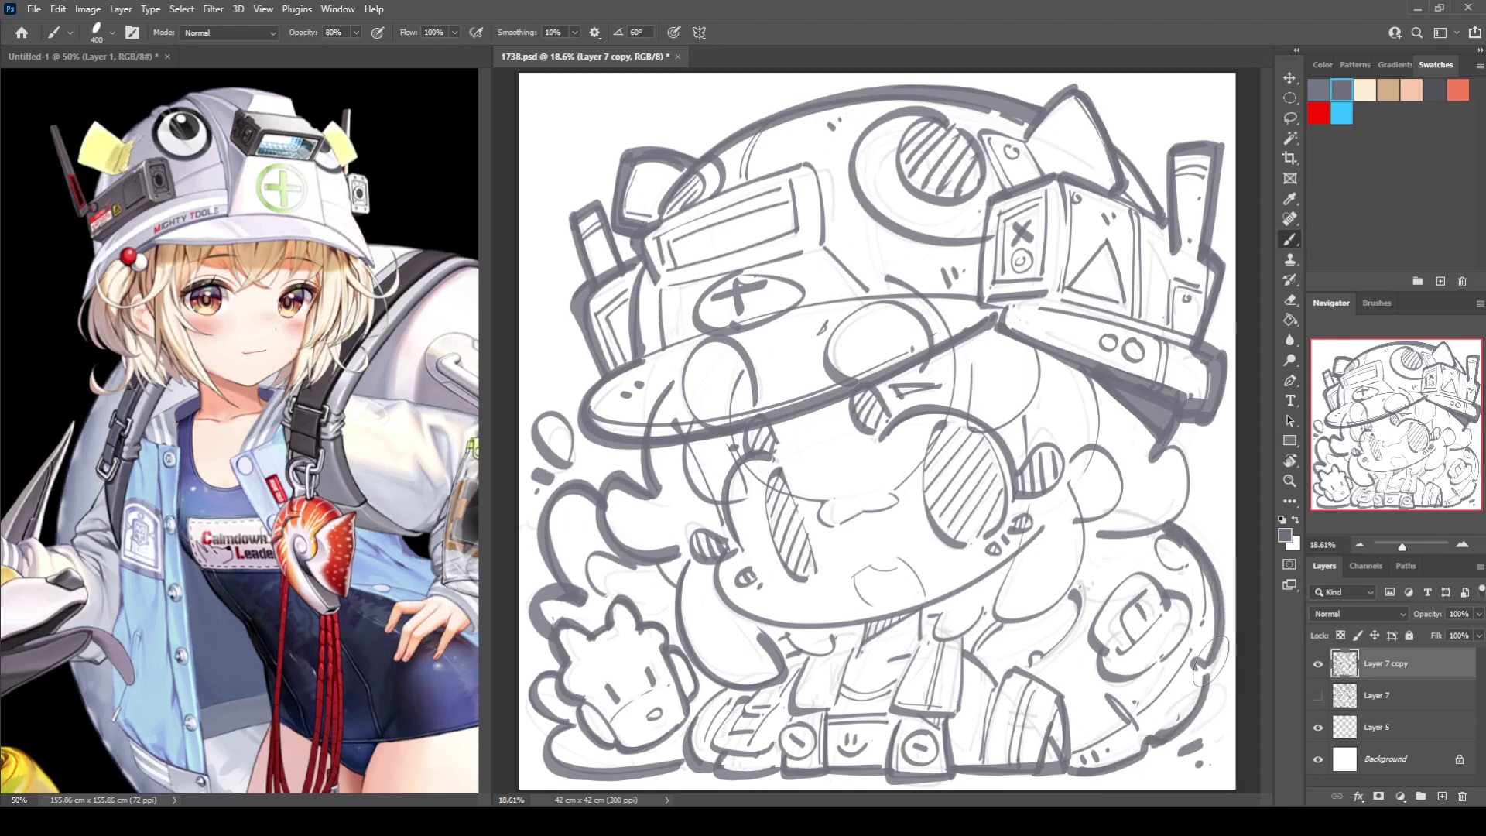
Thicken the hair locks on the right side of the face and the upper edge of the backpack.
mouse_move(1153, 447)
left_mouse_down()
mouse_move(1174, 522)
mouse_move(1098, 537)
mouse_move(997, 590)
mouse_move(1026, 618)
left_mouse_up()
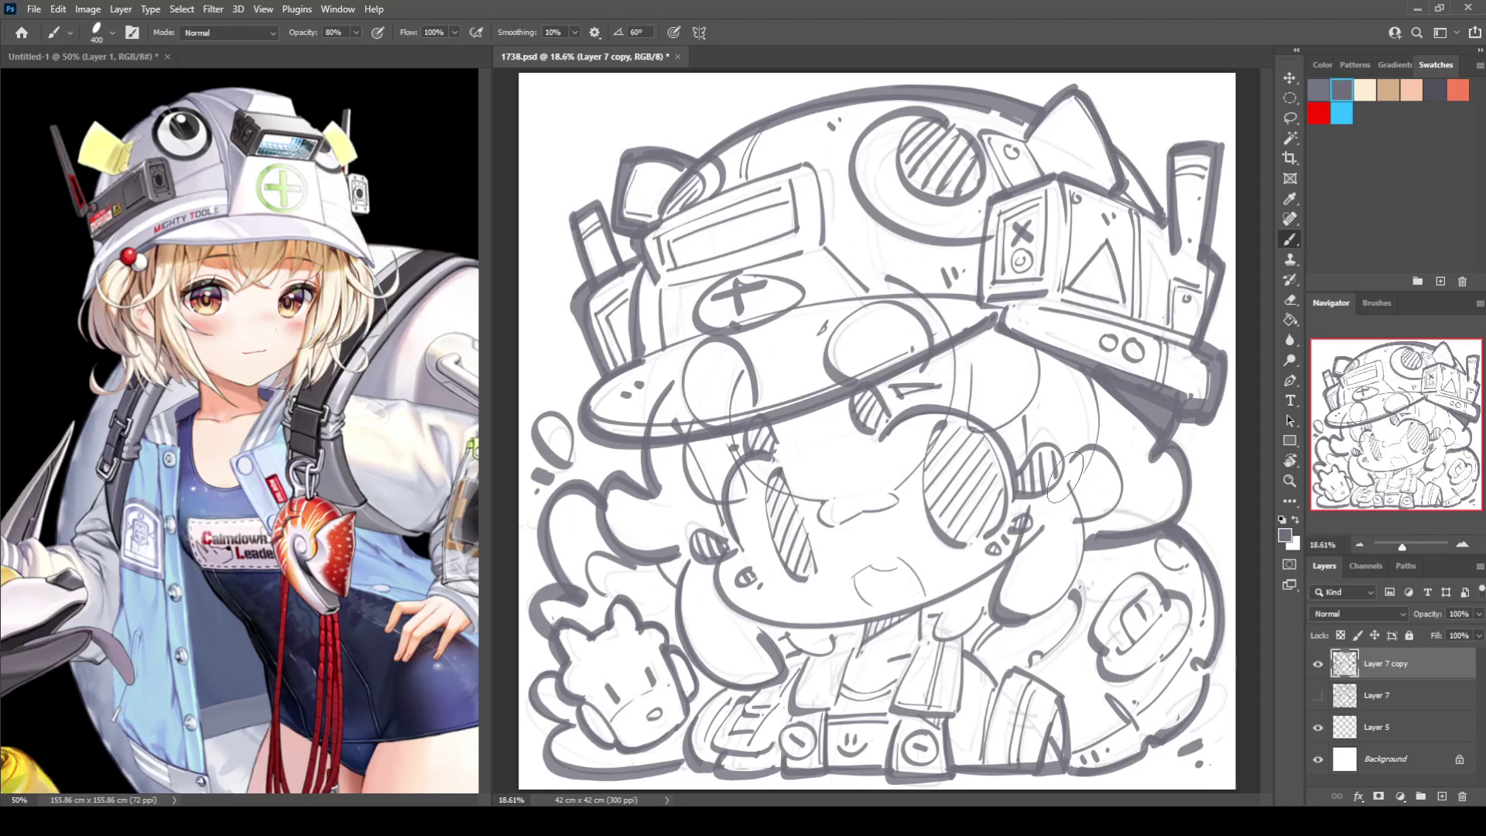
key("e")
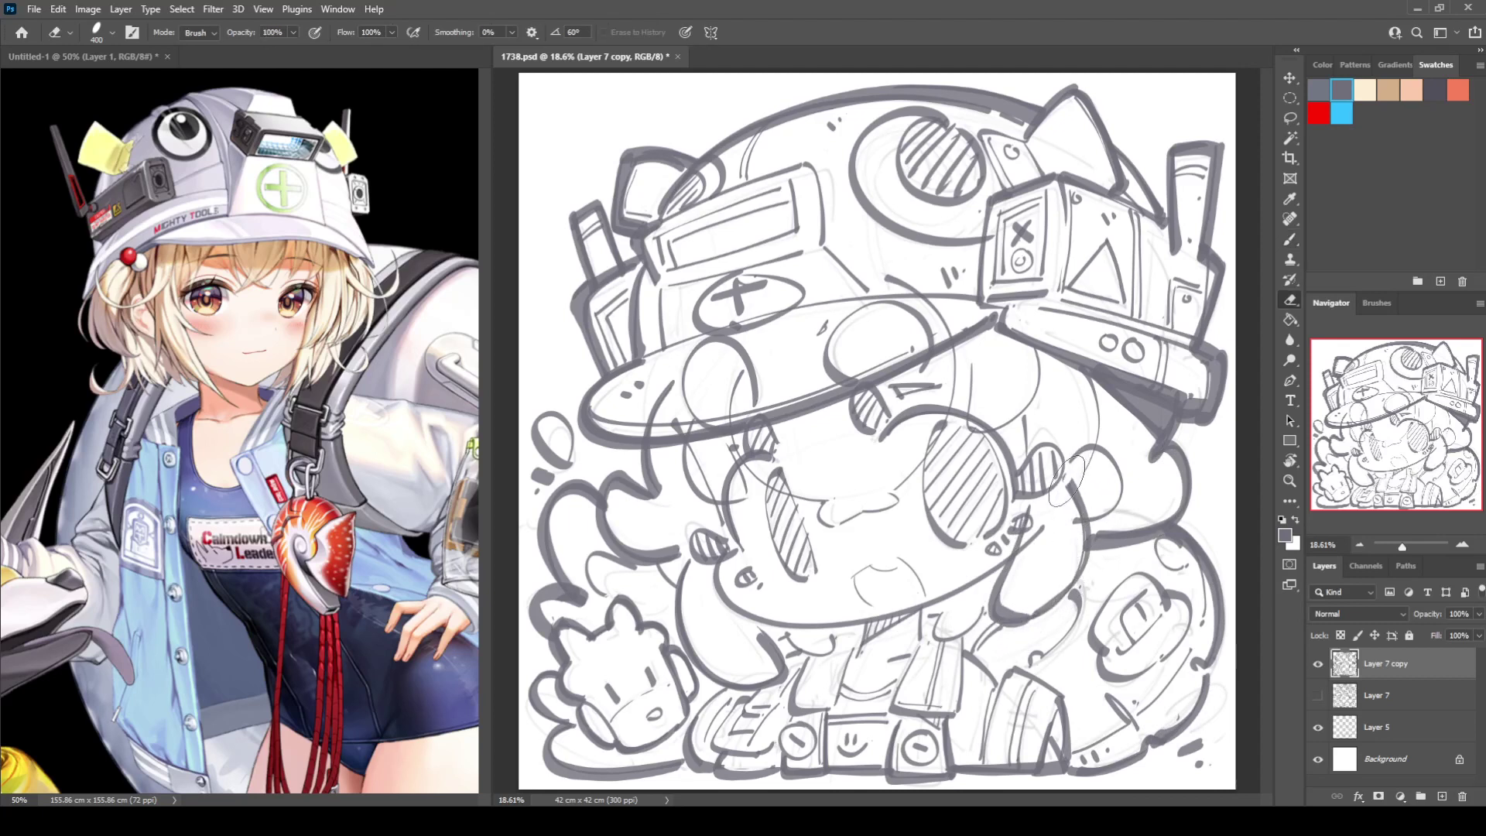
key("b")
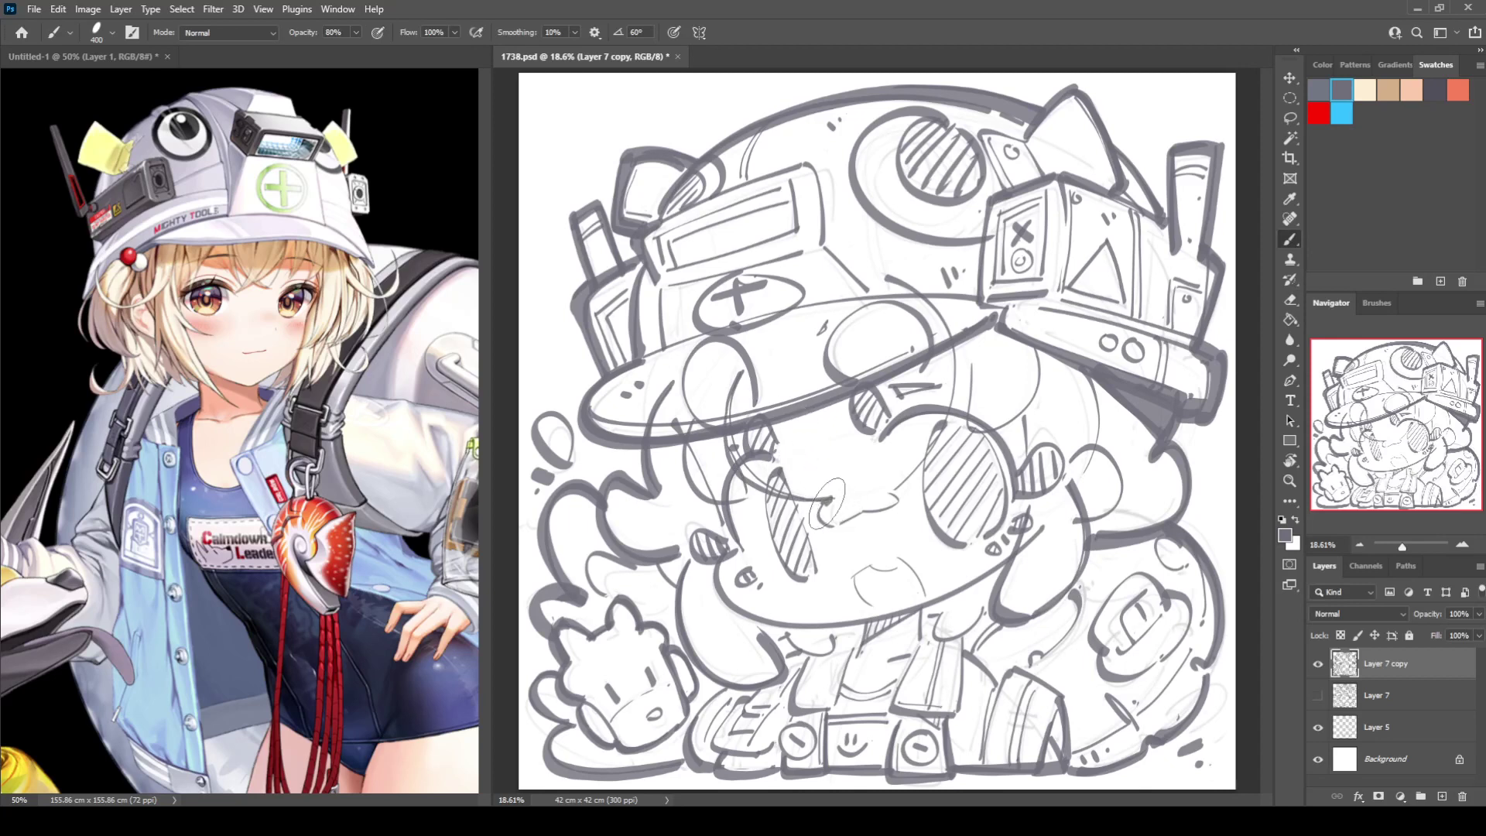
Thicken the fringe's lower edge between the eyes, the inner hair strands and the small hatched circles, retrying misplaced strokes.
mouse_move(823, 503)
left_mouse_down()
mouse_move(861, 505)
mouse_move(820, 501)
mouse_move(829, 523)
mouse_move(894, 498)
left_mouse_up()
key("ctrl+z")
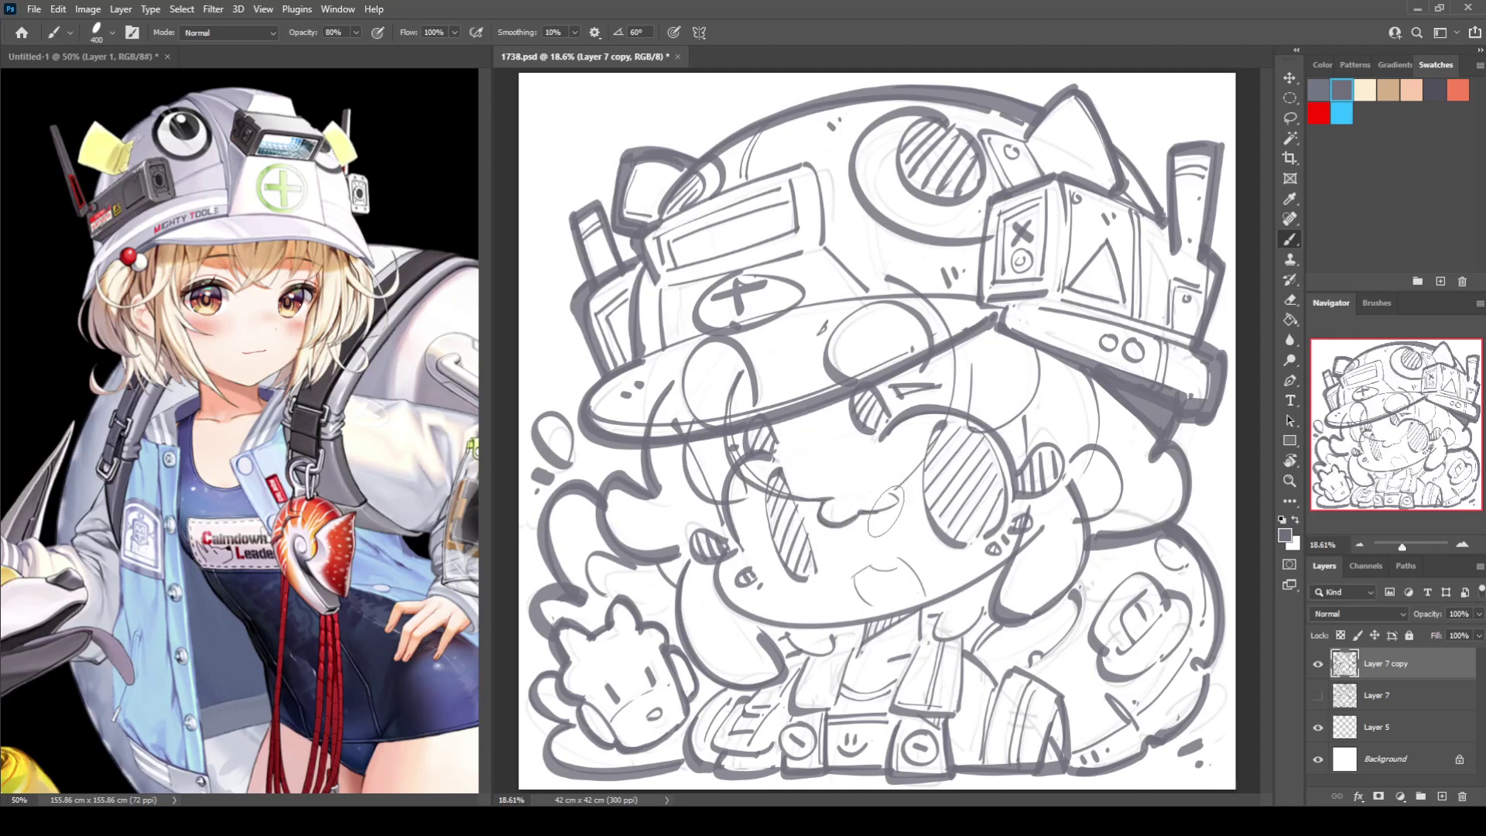
mouse_move(916, 291)
left_mouse_down()
mouse_move(953, 330)
mouse_move(964, 390)
mouse_move(941, 444)
mouse_move(890, 490)
mouse_move(987, 388)
mouse_move(964, 421)
mouse_move(1019, 407)
mouse_move(1036, 358)
mouse_move(1020, 417)
mouse_move(986, 434)
left_mouse_up()
key("ctrl+z")
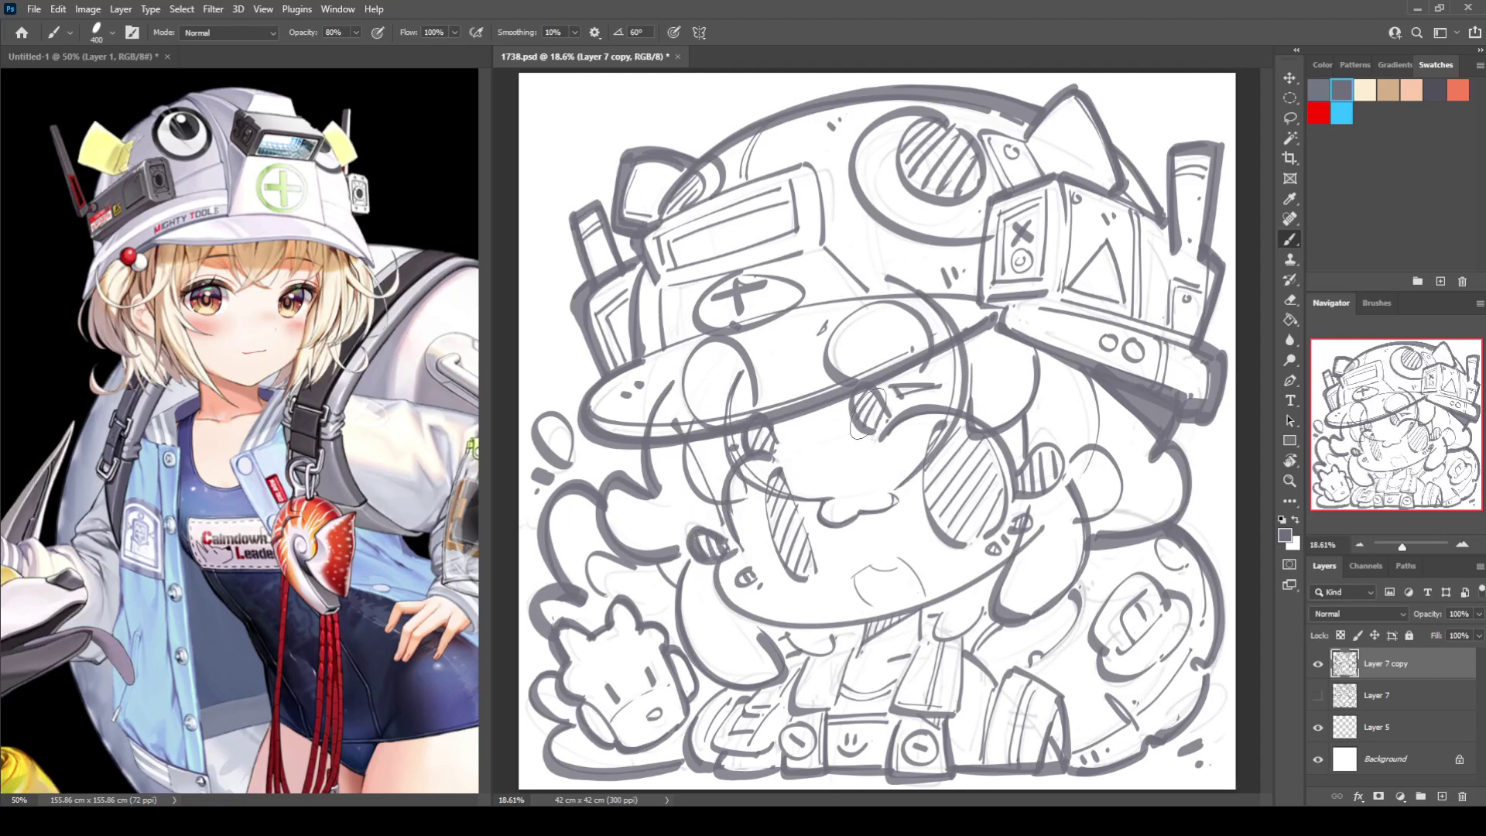
key("e")
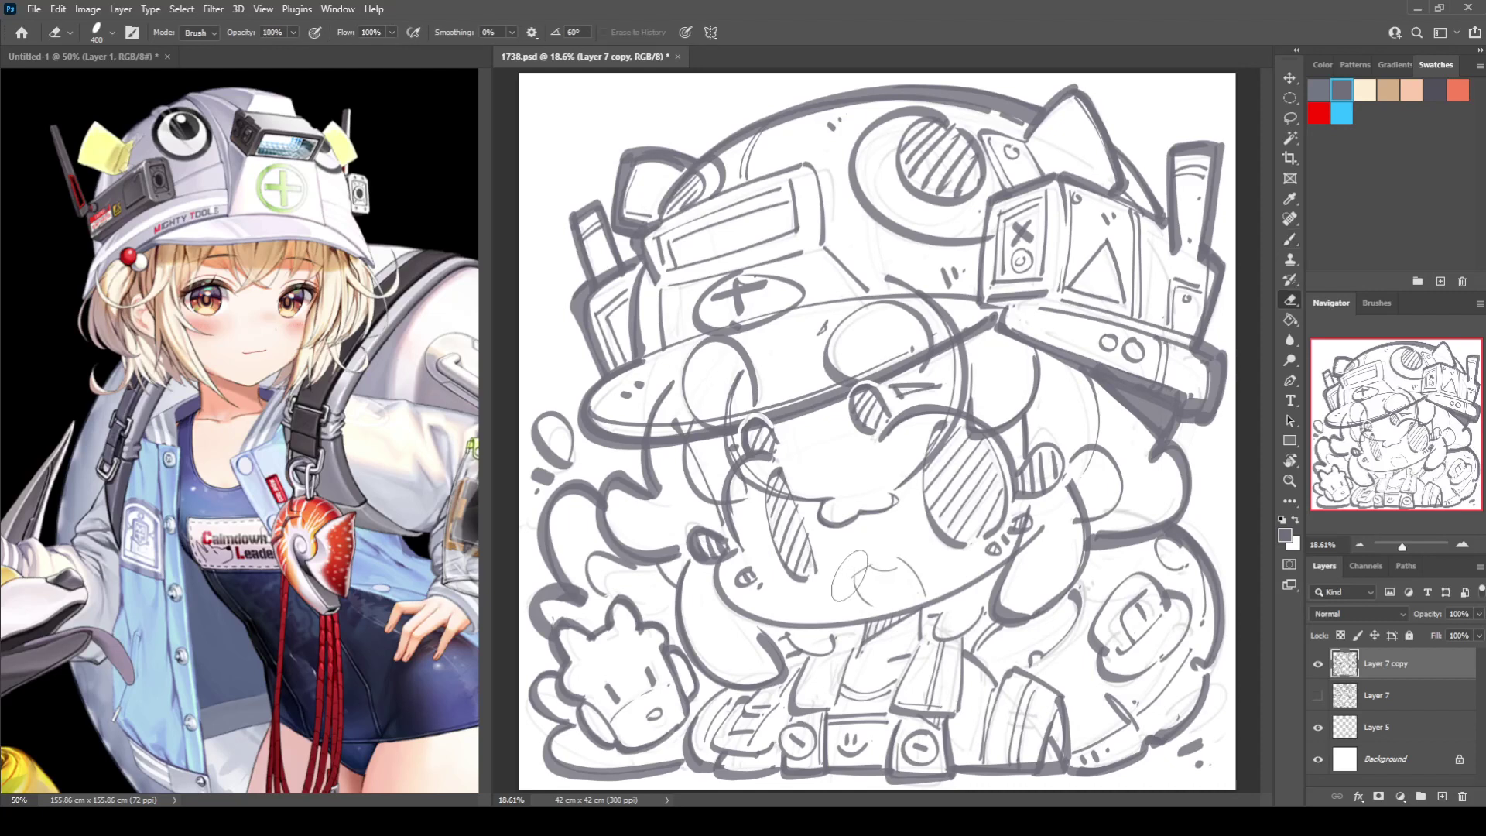
key("b")
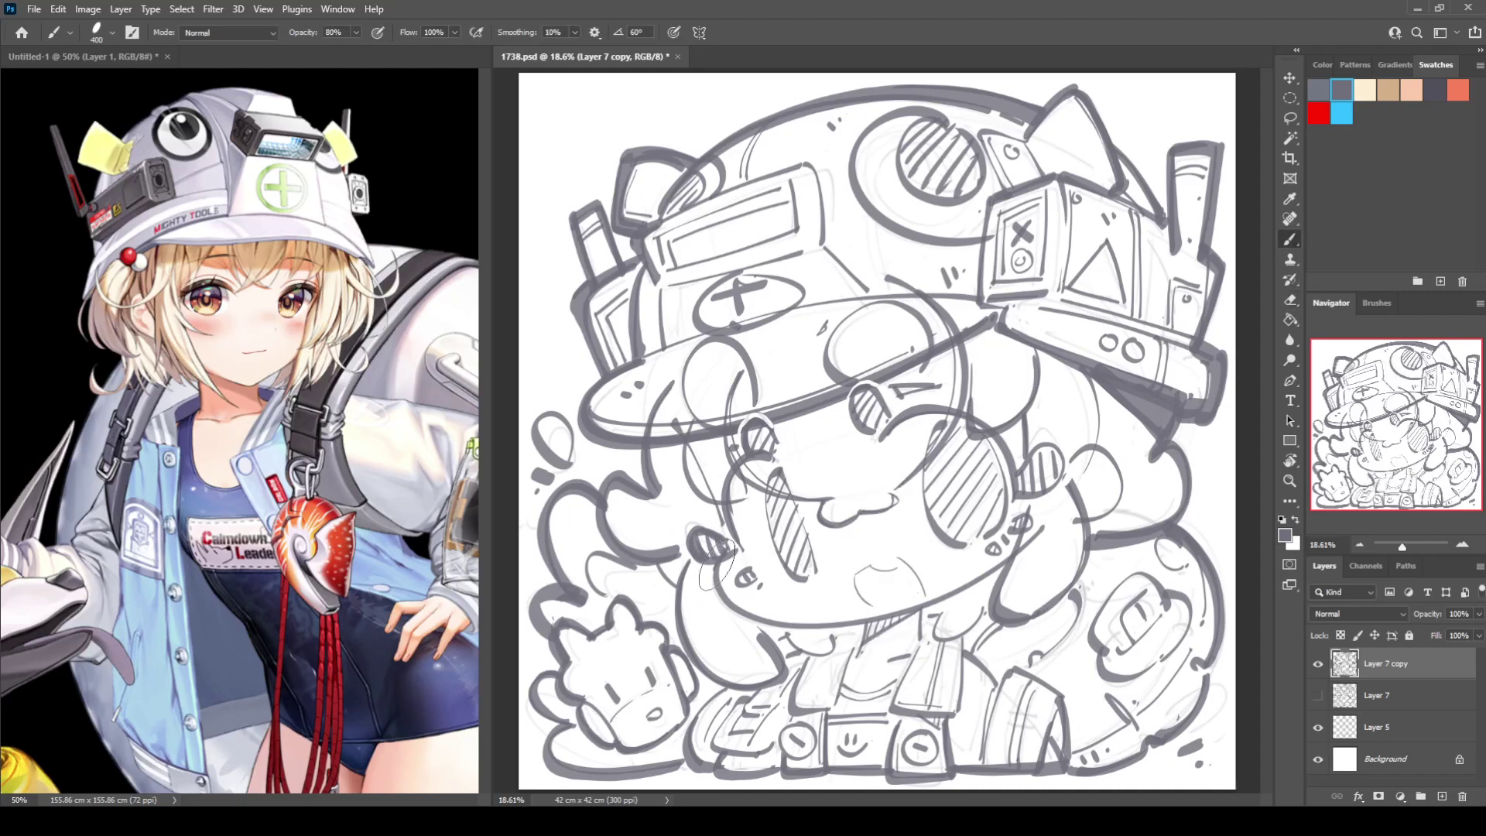
Thicken the jaw line from the left cheek to the chin and the hair tip above the collar.
mouse_move(718, 562)
left_mouse_down()
mouse_move(747, 618)
mouse_move(801, 626)
mouse_move(851, 618)
left_mouse_up()
key("ctrl+z")
mouse_move(720, 562)
left_mouse_down()
mouse_move(733, 614)
mouse_move(858, 630)
left_mouse_up()
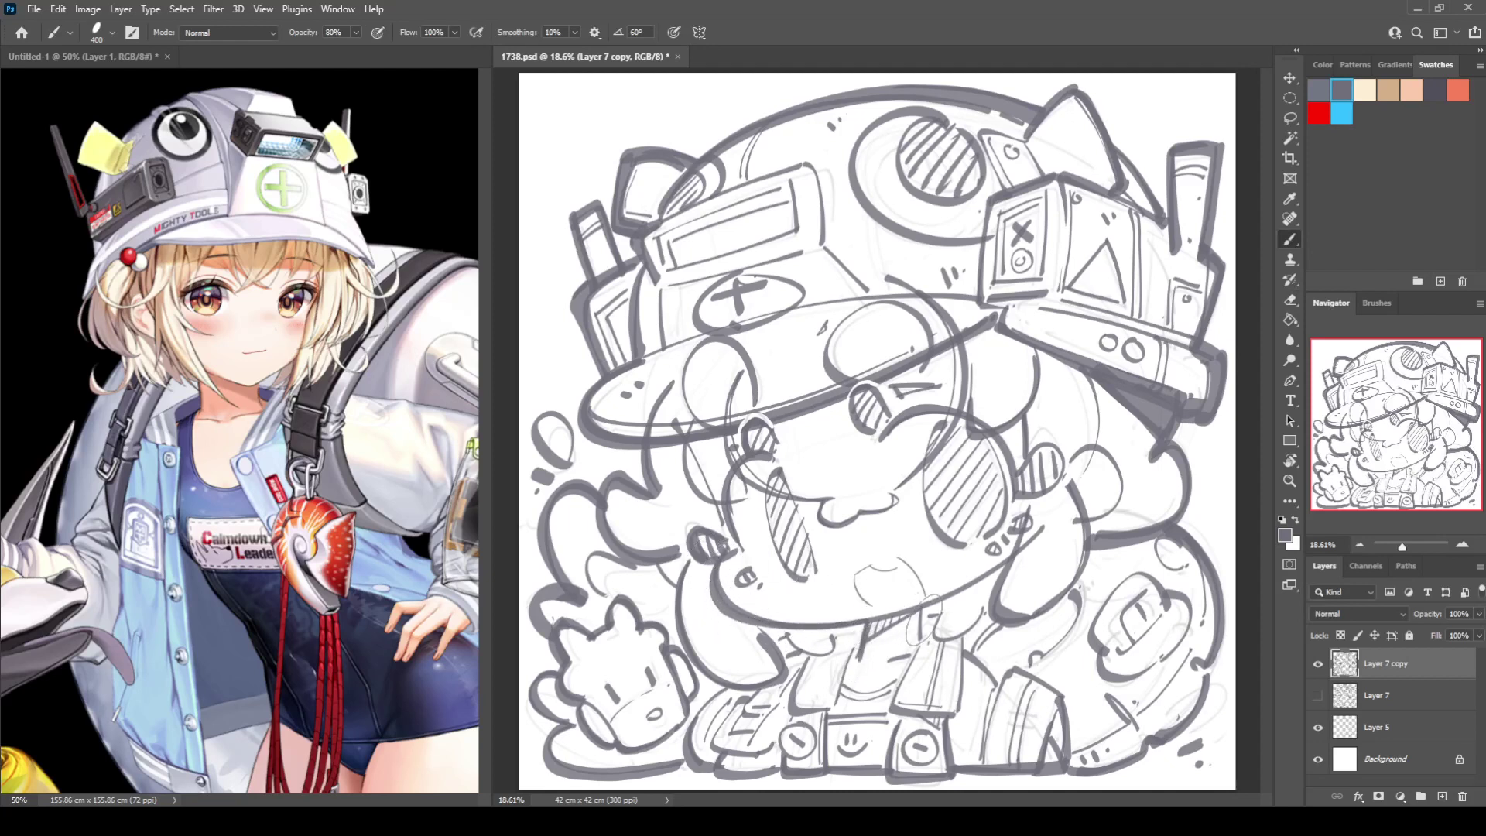
mouse_move(937, 609)
left_mouse_down()
mouse_move(989, 570)
mouse_move(941, 598)
mouse_move(927, 633)
mouse_move(960, 633)
mouse_move(981, 612)
left_mouse_up()
key("ctrl+z")
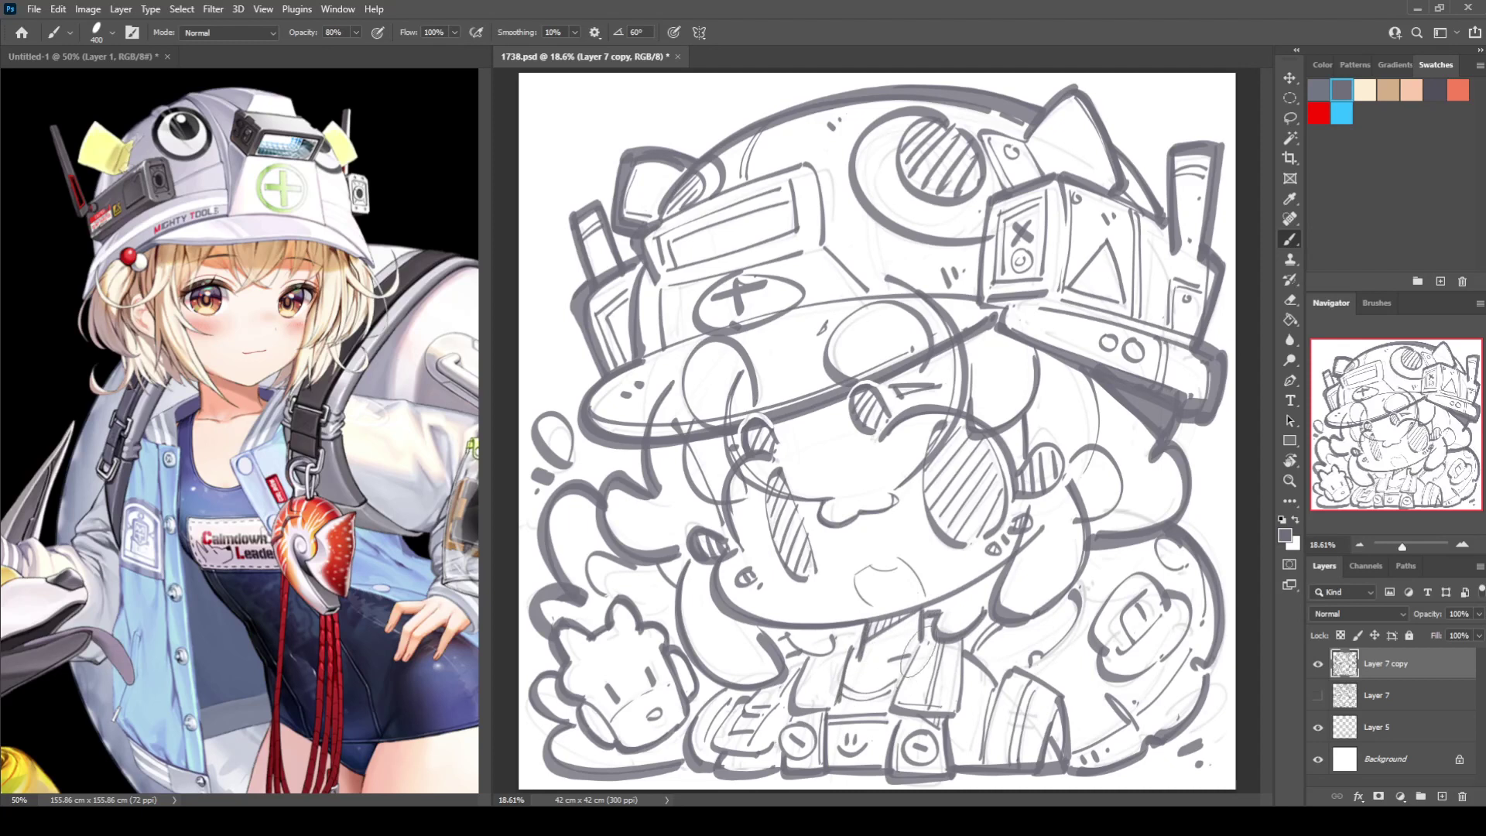
Thicken the lines of the collar straps, the hair strands beside them and the right sleeve.
mouse_move(968, 639)
left_mouse_down()
mouse_move(1039, 658)
mouse_move(1012, 678)
mouse_move(1078, 591)
left_mouse_up()
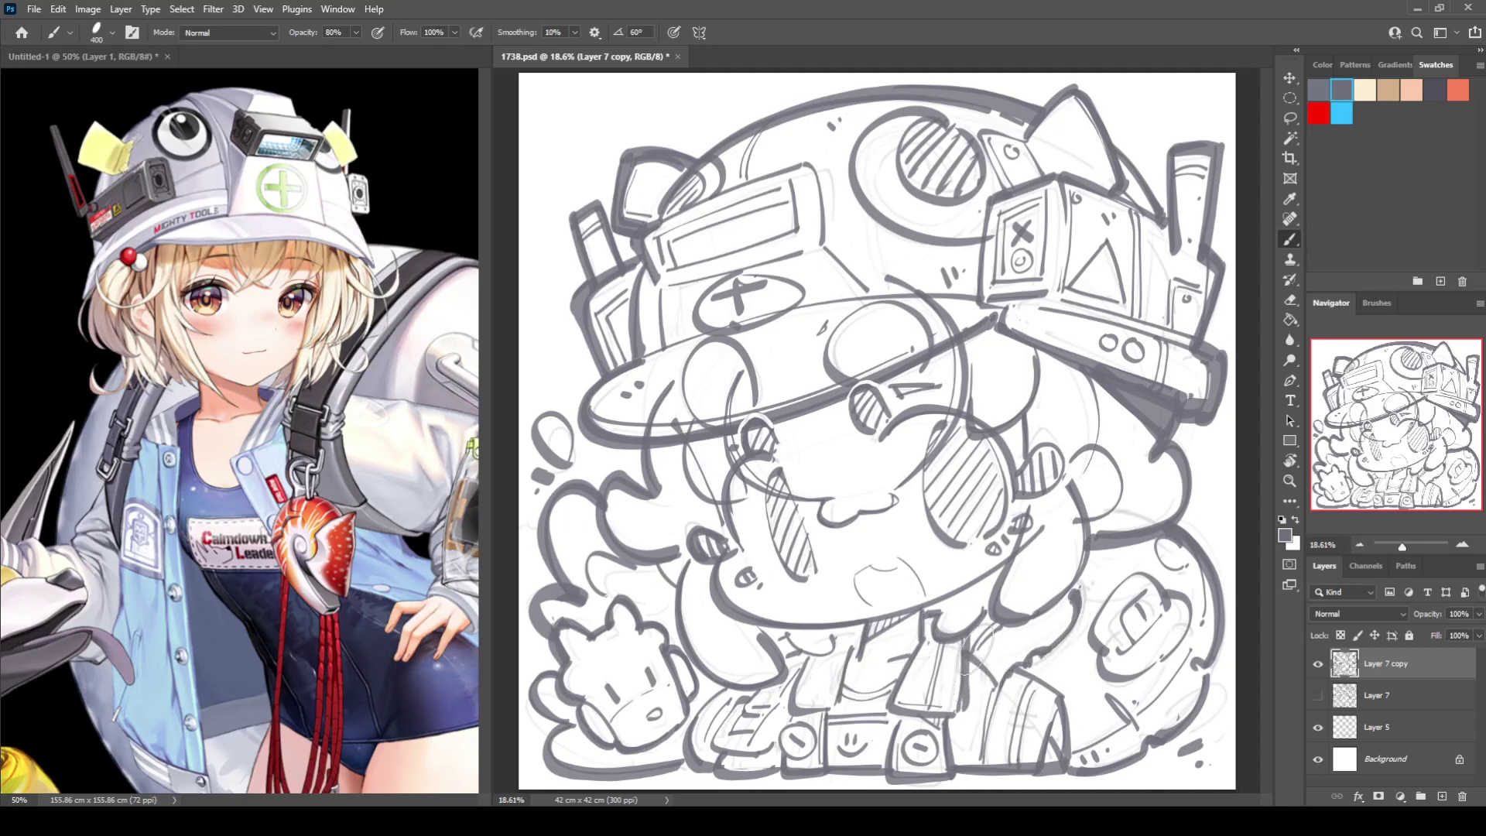
mouse_move(1003, 631)
left_mouse_down()
mouse_move(986, 666)
mouse_move(985, 768)
left_mouse_up()
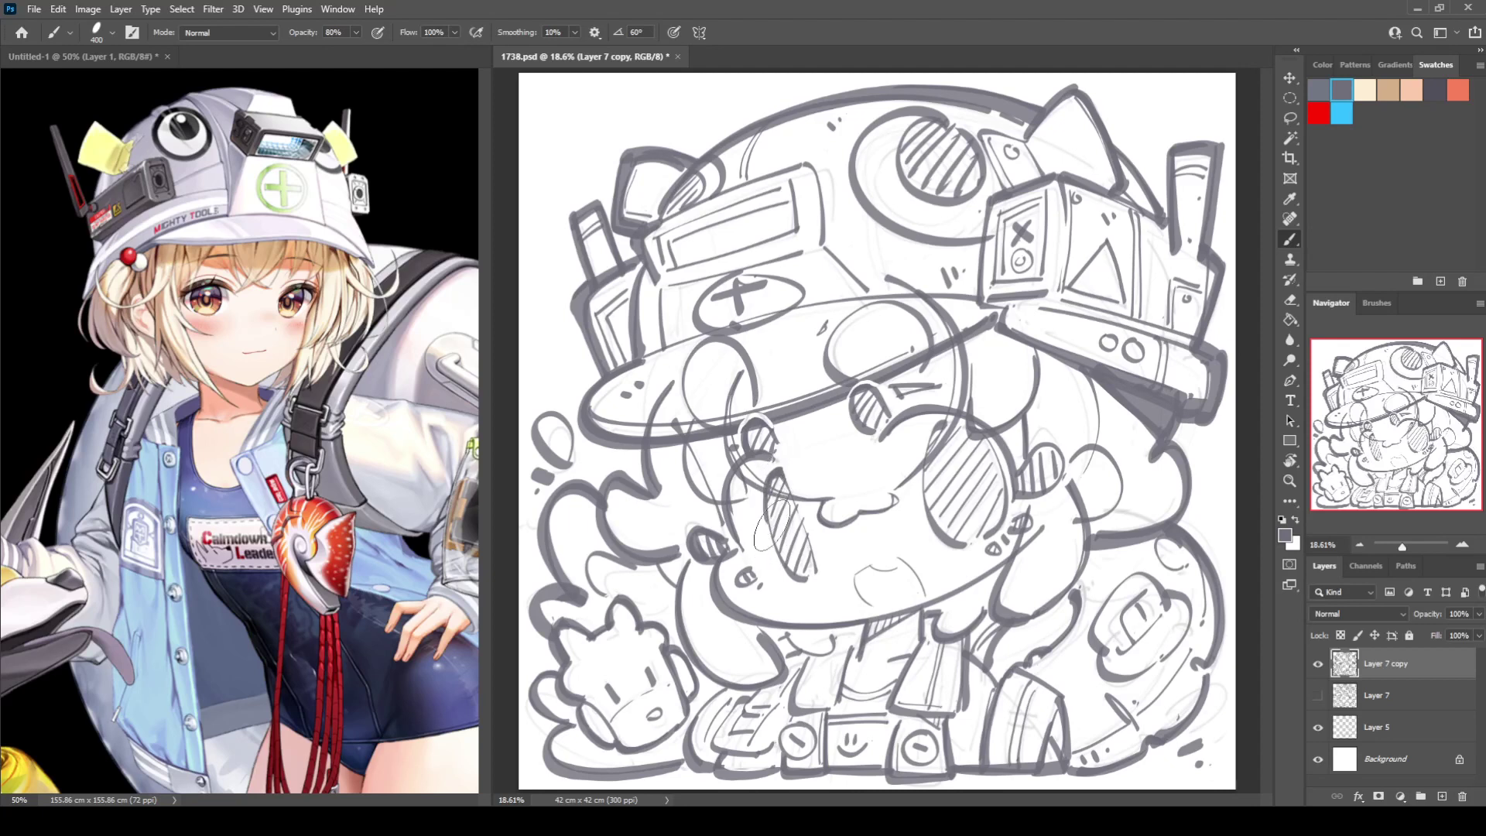
key("e")
key("b")
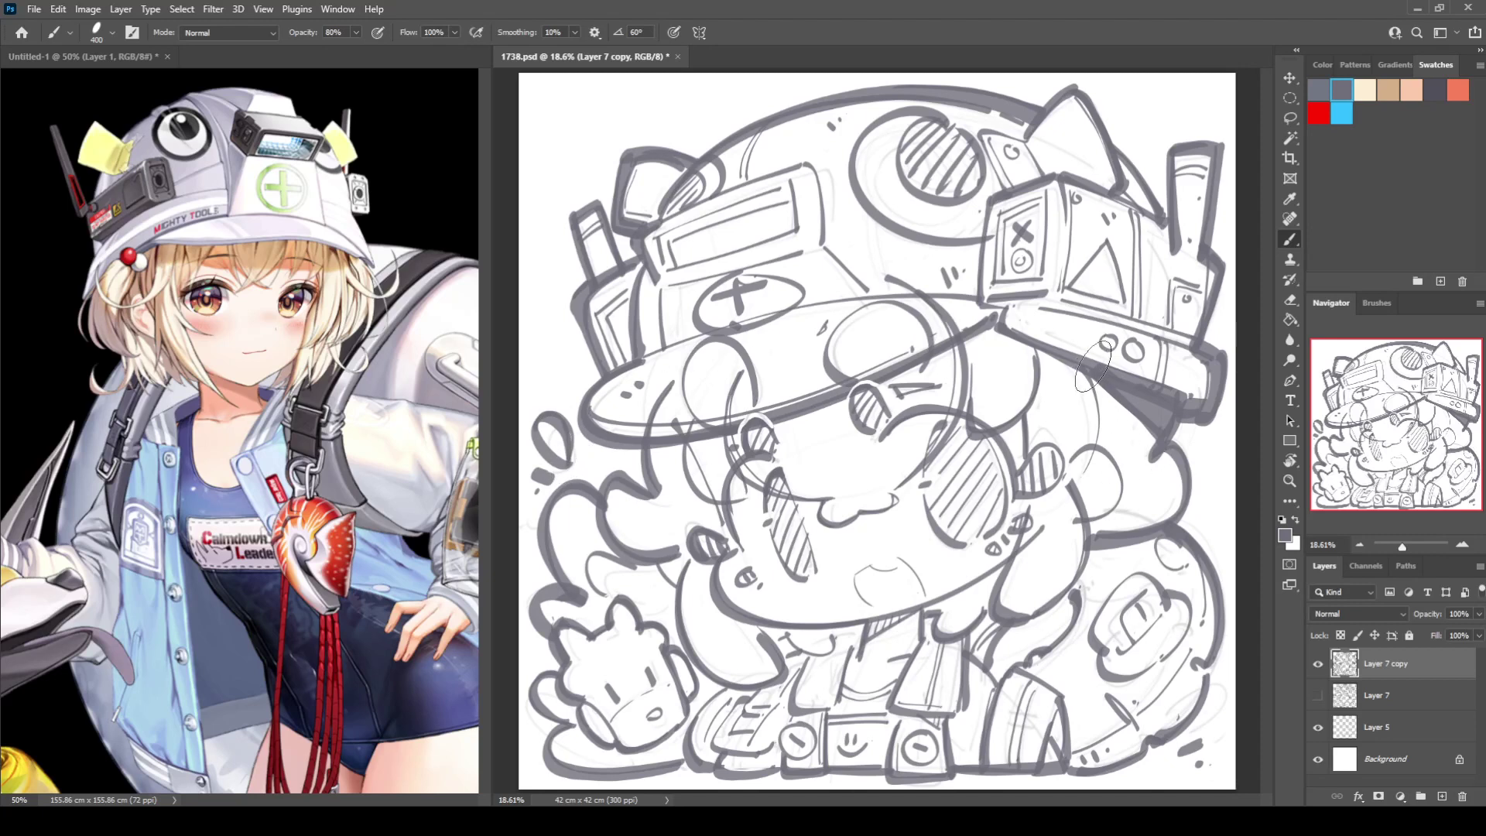
Add two small accent marks in the right hair lock and thicken the outlines of the backpack's badge.
mouse_move(1089, 373)
left_mouse_down()
mouse_move(1085, 471)
mouse_move(1143, 506)
mouse_move(1155, 495)
left_mouse_up()
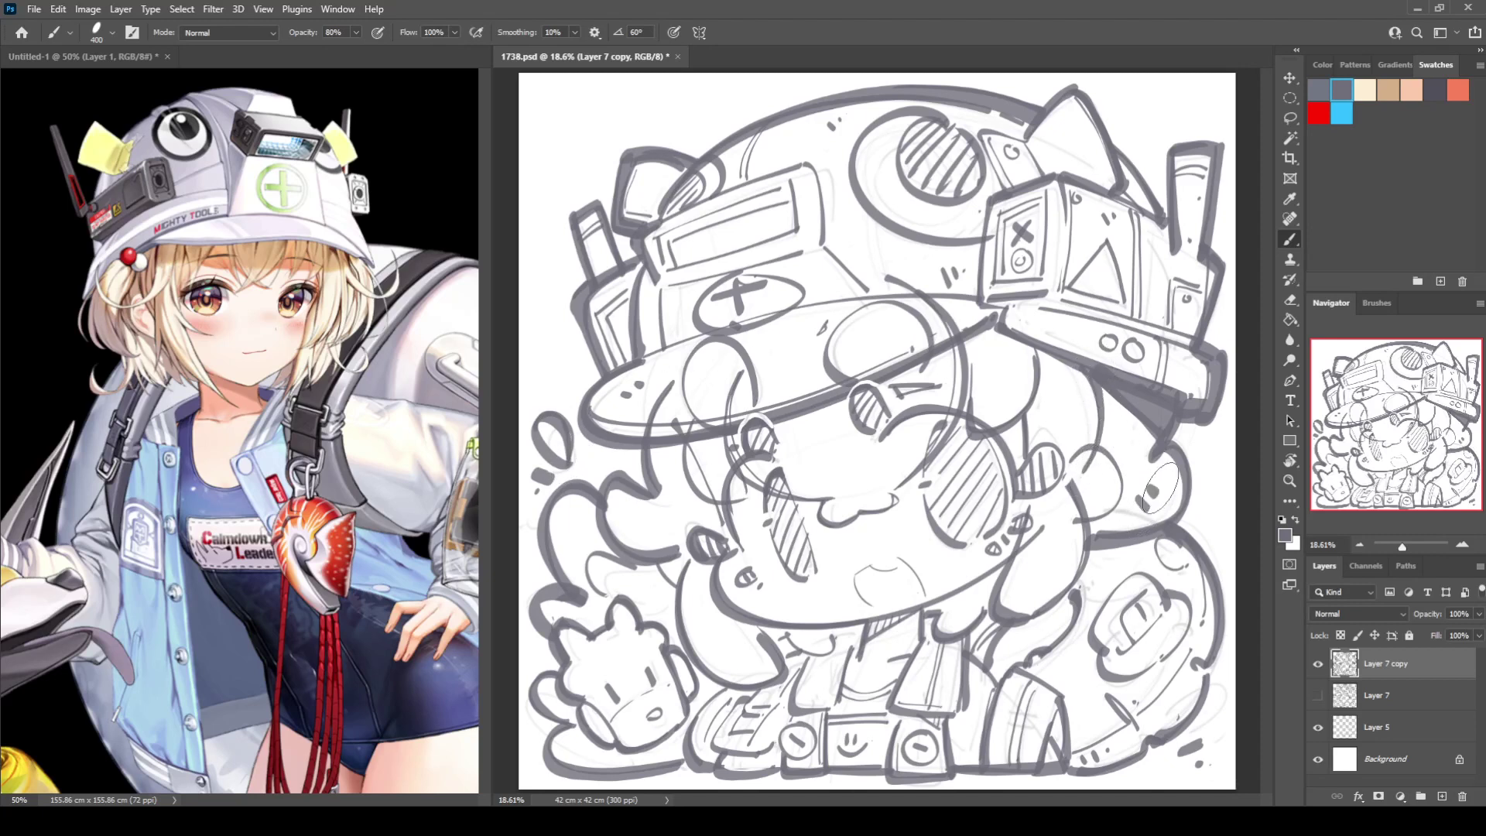
mouse_move(1144, 595)
left_mouse_down()
mouse_move(1134, 637)
mouse_move(1108, 650)
mouse_move(1090, 635)
mouse_move(1134, 576)
mouse_move(1165, 591)
left_mouse_up()
left_click_drag(1120, 651, 1163, 613)
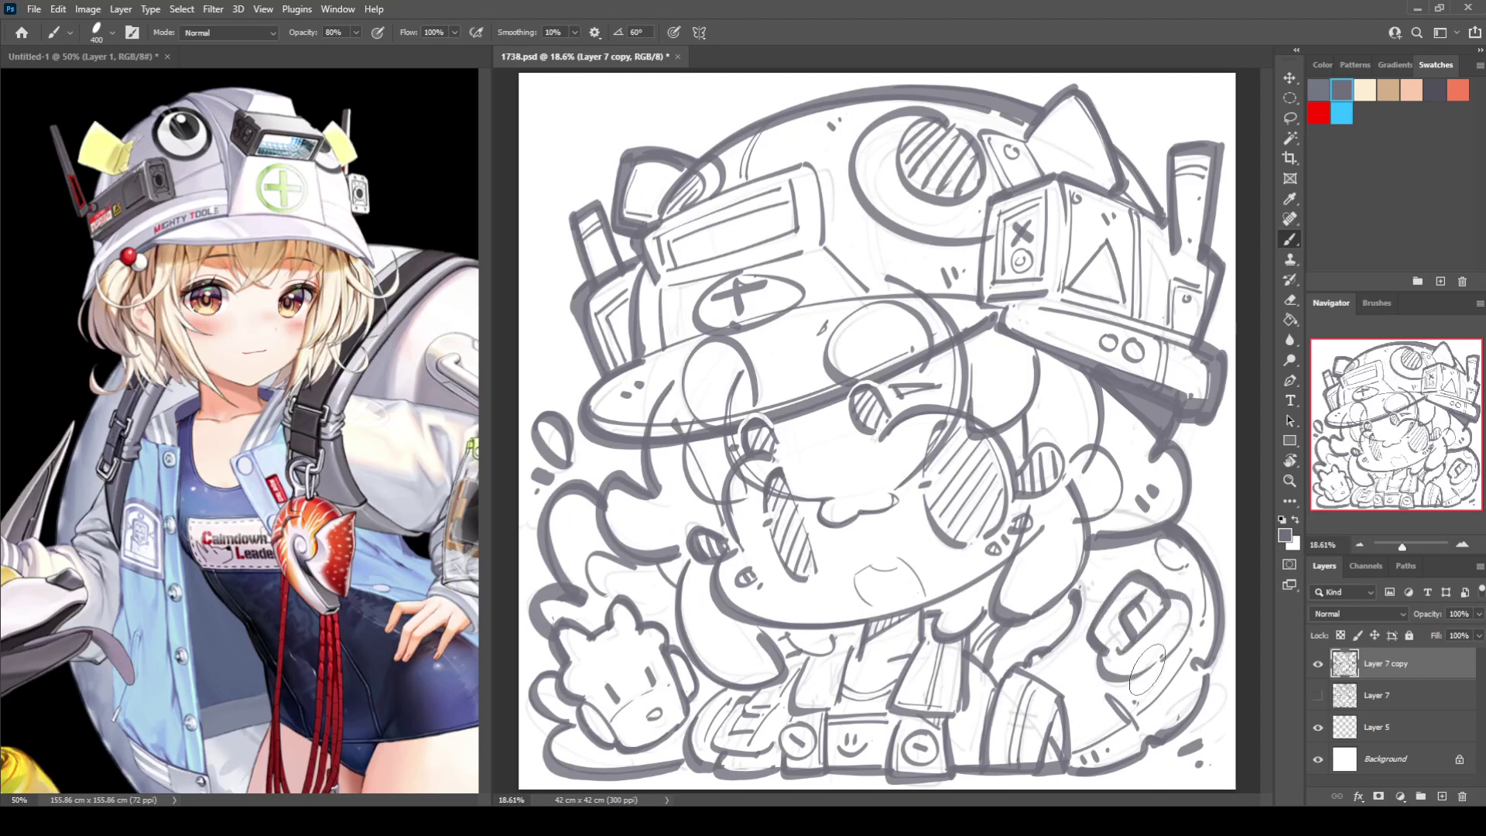
left_click_drag(1124, 678, 1189, 623)
Thicken the inner slot and outer frame of the rectangular panel on the front of the helmet.
mouse_move(670, 241)
left_mouse_down()
mouse_move(680, 263)
mouse_move(786, 203)
left_mouse_up()
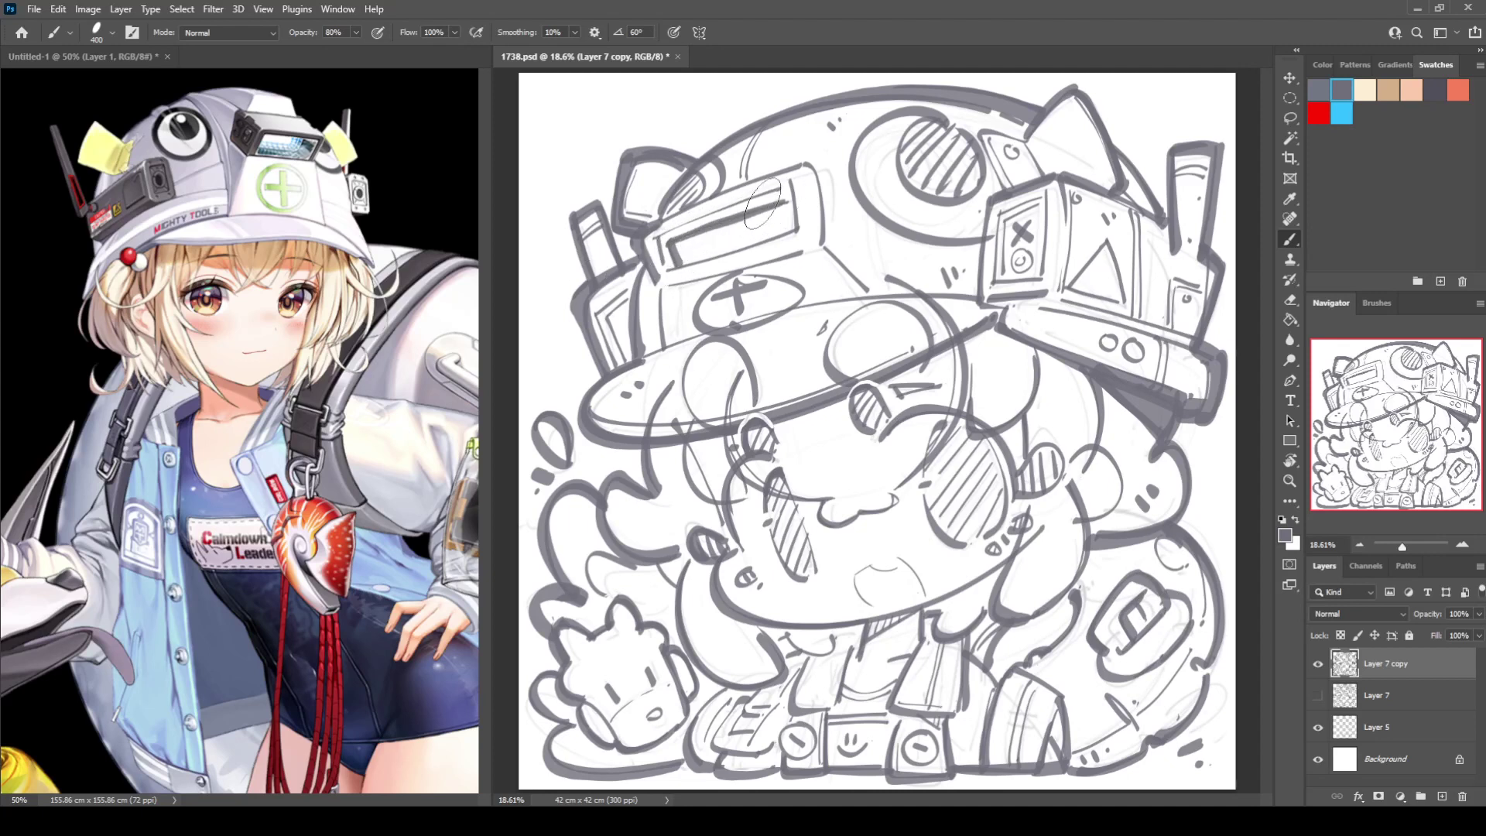
mouse_move(673, 239)
left_mouse_down()
mouse_move(799, 172)
mouse_move(819, 246)
left_mouse_up()
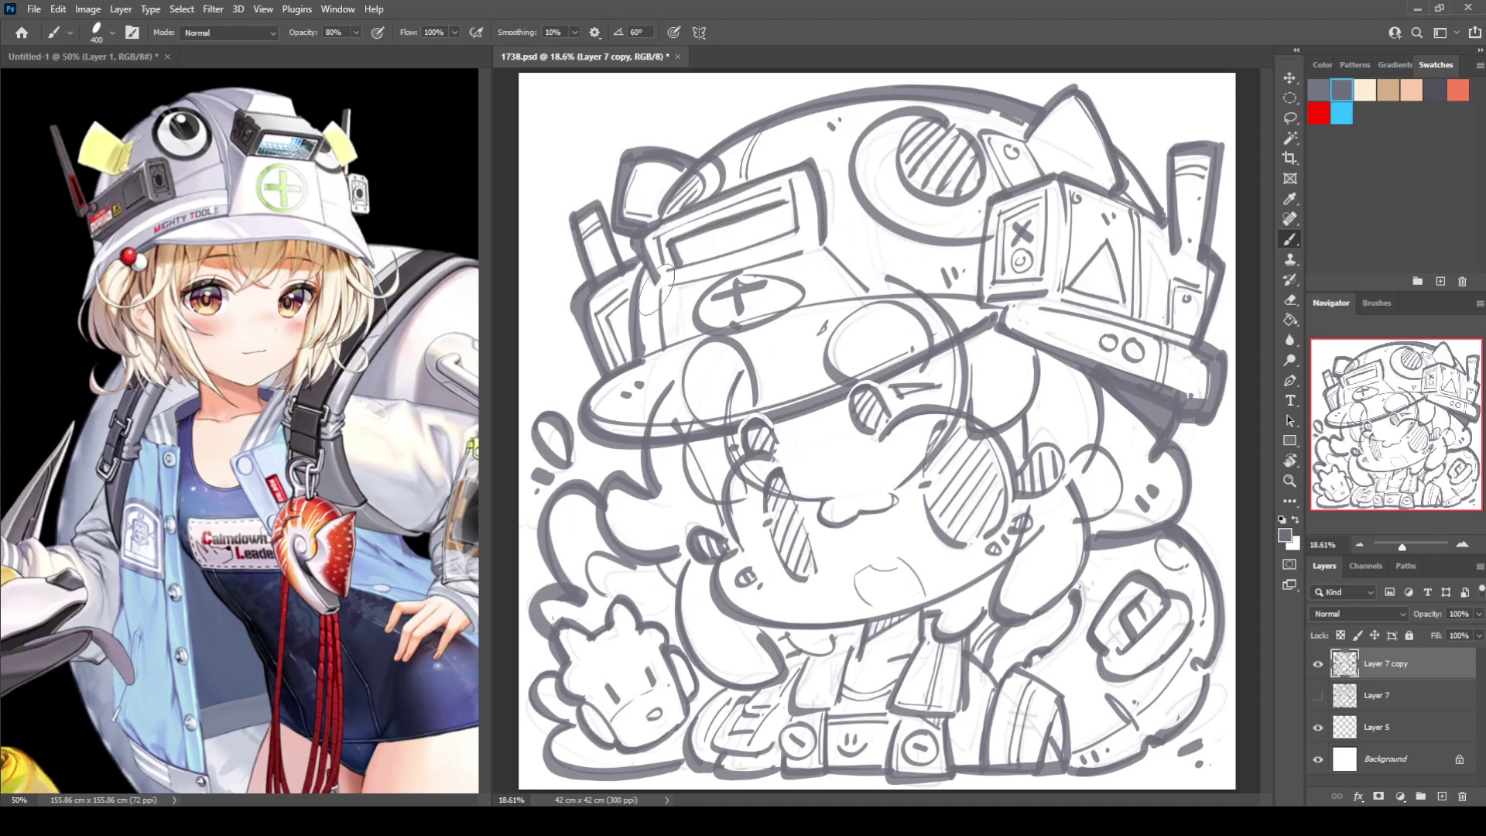
left_click_drag(656, 287, 832, 241)
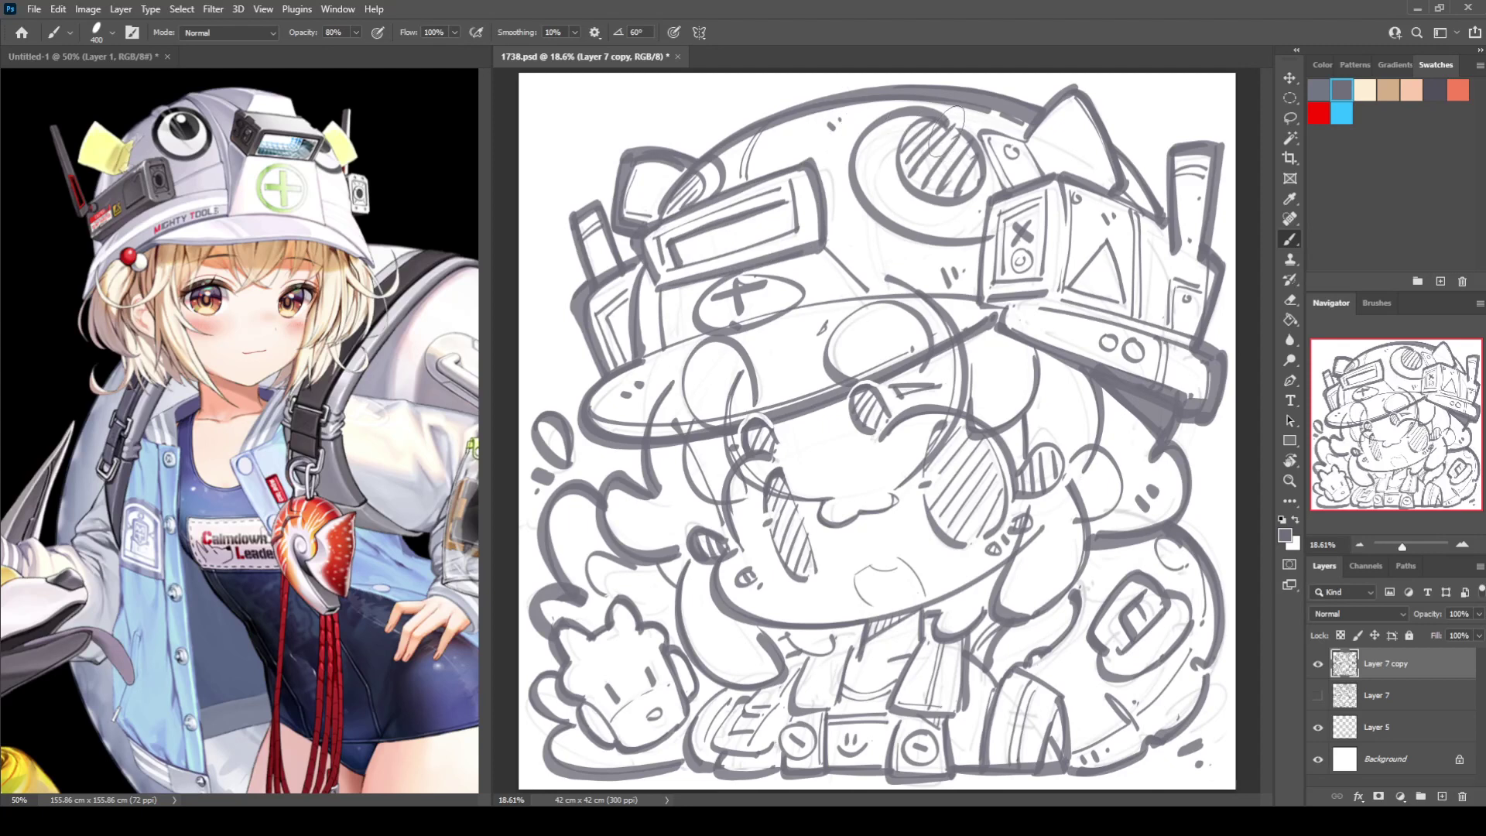
Thicken the ring around the helmet's hatched eye and the dome's short inner line, and add small dots beside the ring.
mouse_move(943, 129)
left_mouse_down()
mouse_move(960, 161)
mouse_move(947, 147)
mouse_move(949, 187)
left_mouse_up()
key("ctrl+z")
key("ctrl+z")
mouse_move(953, 130)
left_mouse_down()
mouse_move(915, 108)
mouse_move(868, 133)
mouse_move(857, 178)
mouse_move(896, 227)
left_mouse_up()
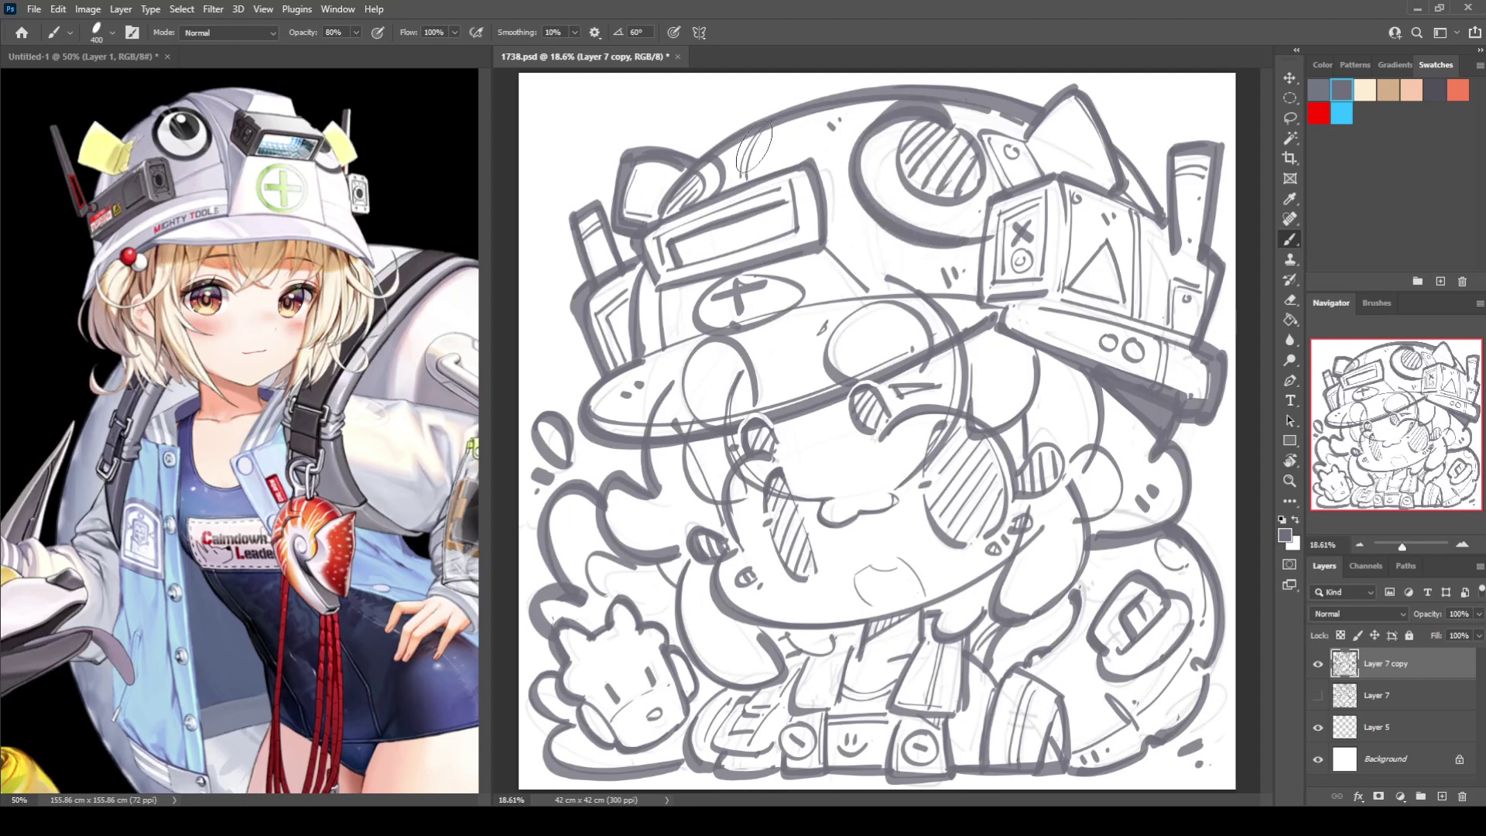
left_click_drag(760, 128, 744, 176)
left_click(833, 135)
left_click(833, 143)
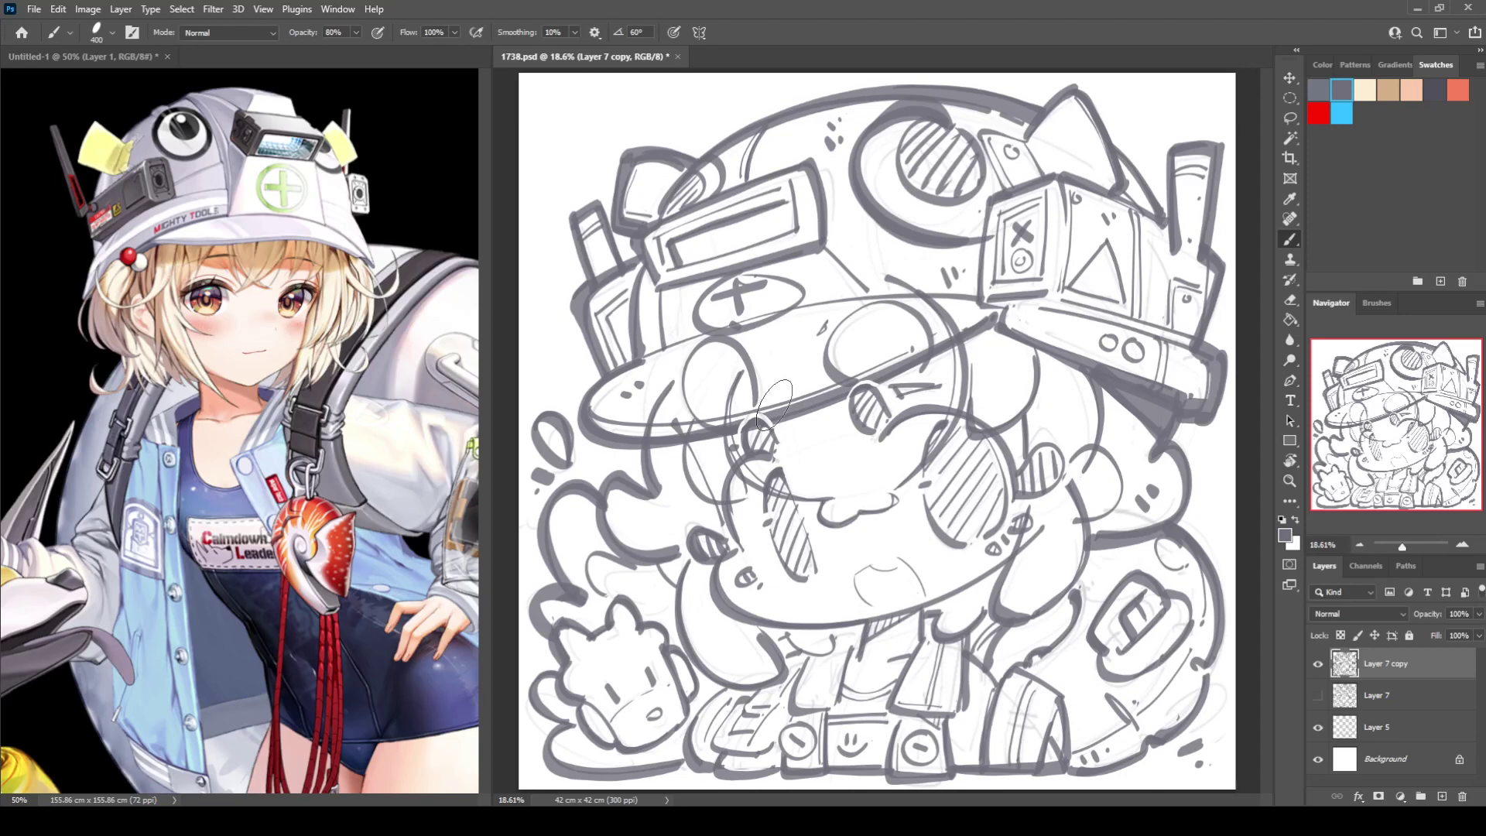
Duplicate Layer 7 copy, hide the original and Layer 5, and select Layer 7 copy.
key("ctrl+j")
left_click(1317, 695)
left_click(1317, 758)
left_click(1381, 703)
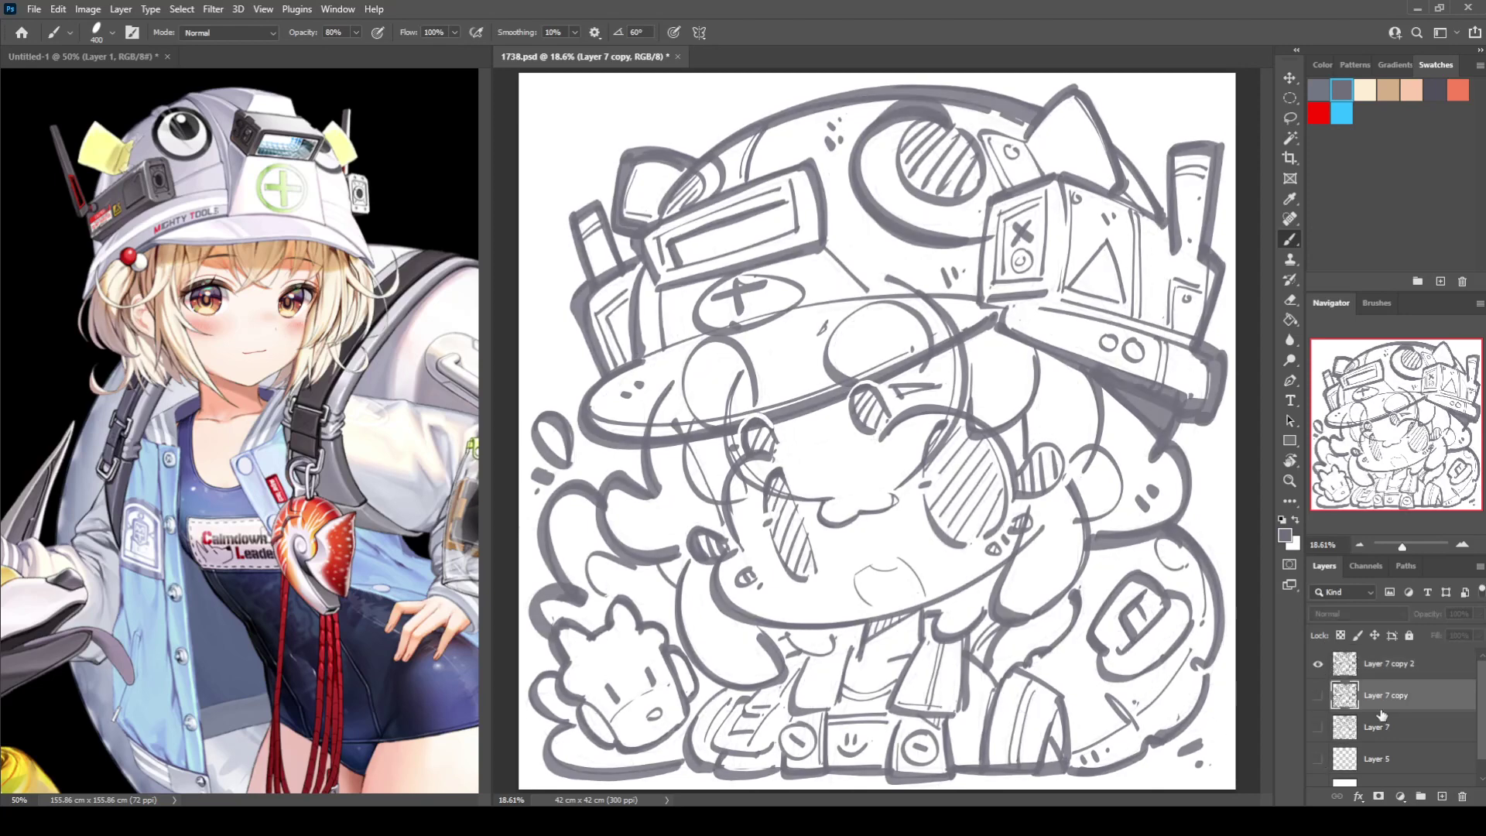
Add a new layer directly below the line art layer and fill it with the cream swatch colour.
key("ctrl+shift+alt+n")
left_click(1364, 90)
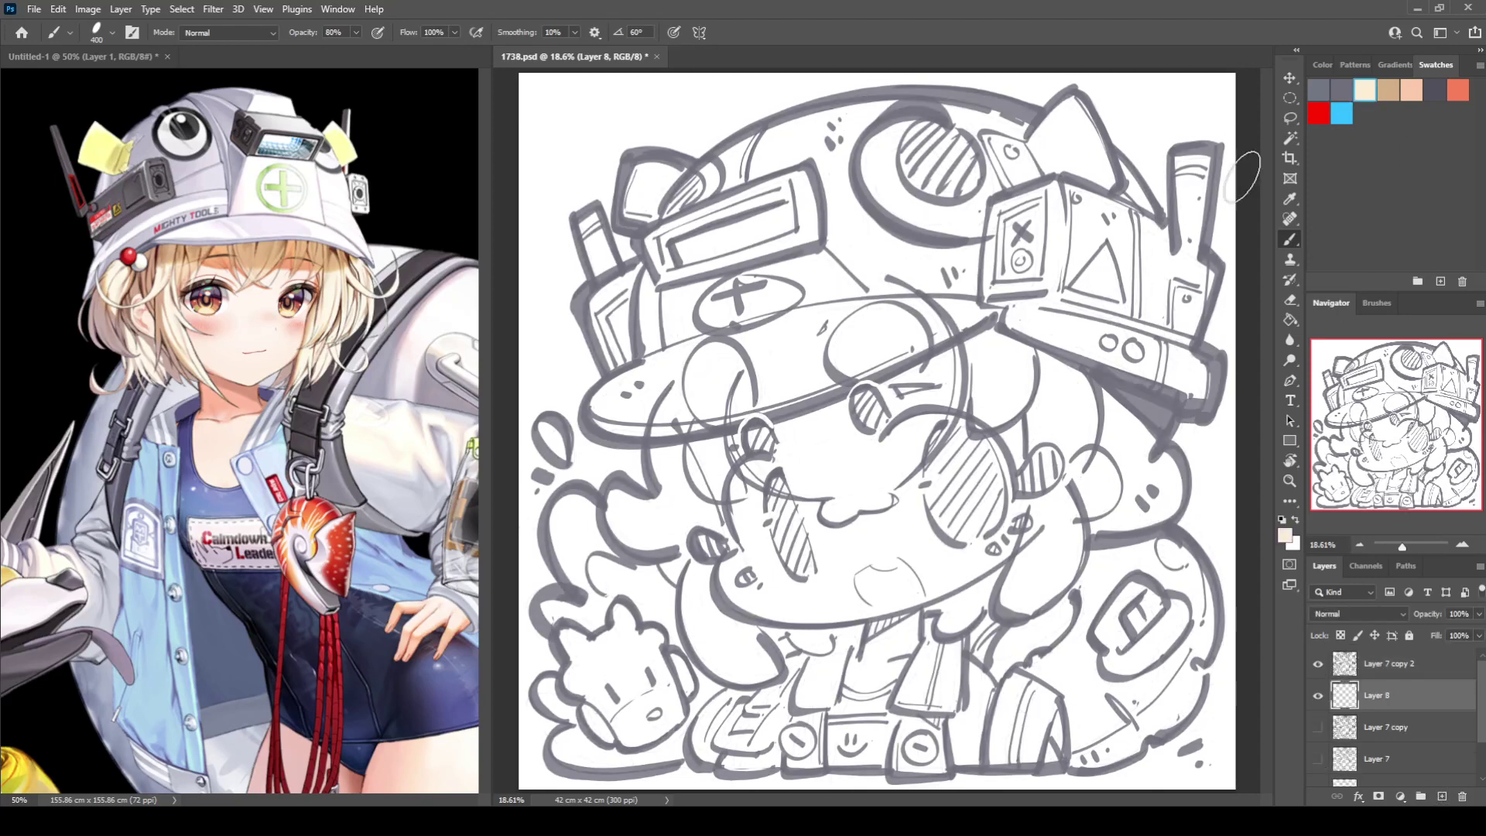
key("g")
left_click(1228, 504)
left_click(1385, 663)
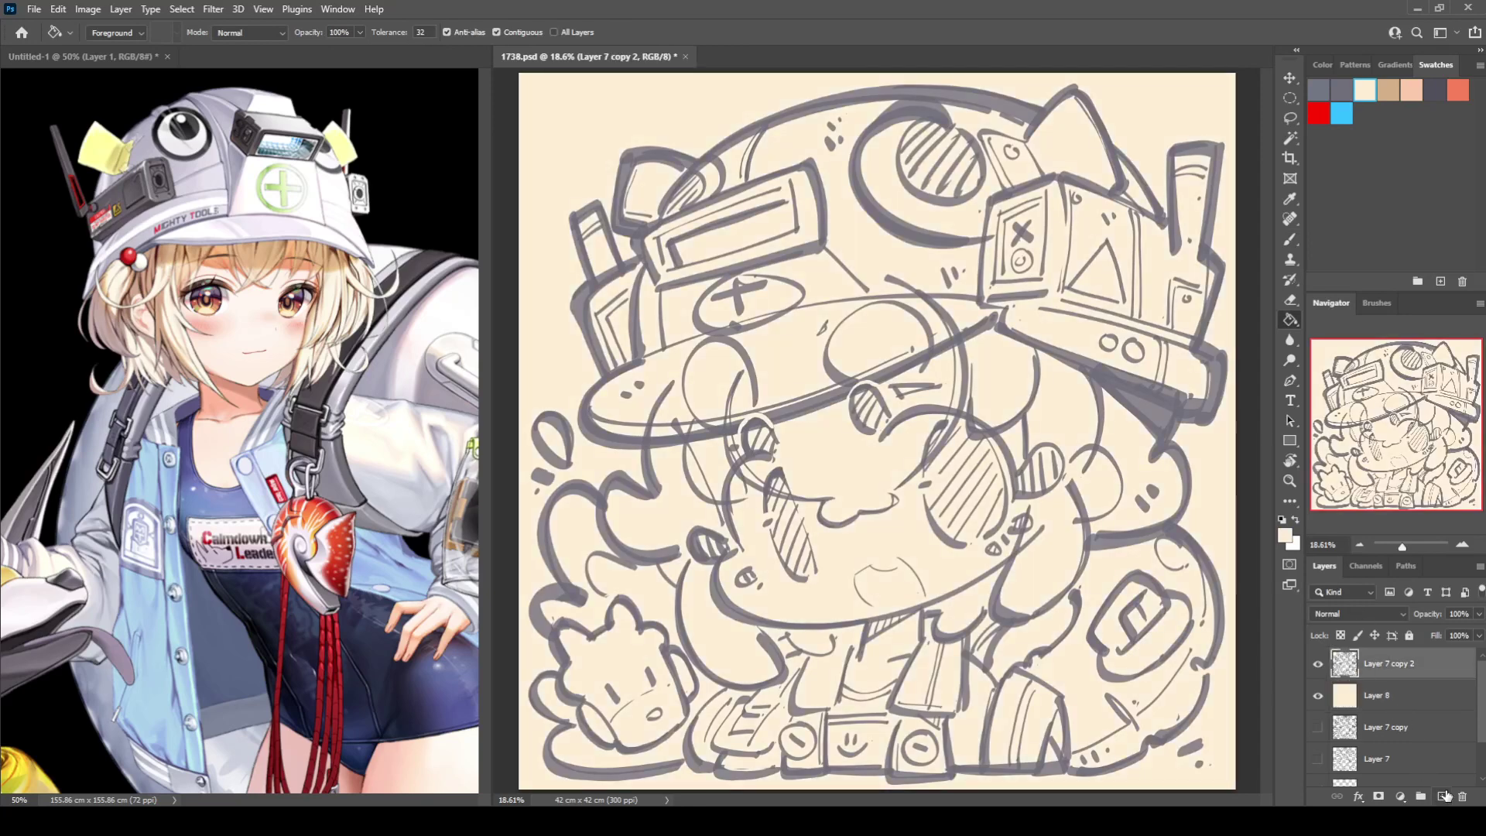
left_click(1441, 795)
left_click(1433, 90)
left_click(1112, 523)
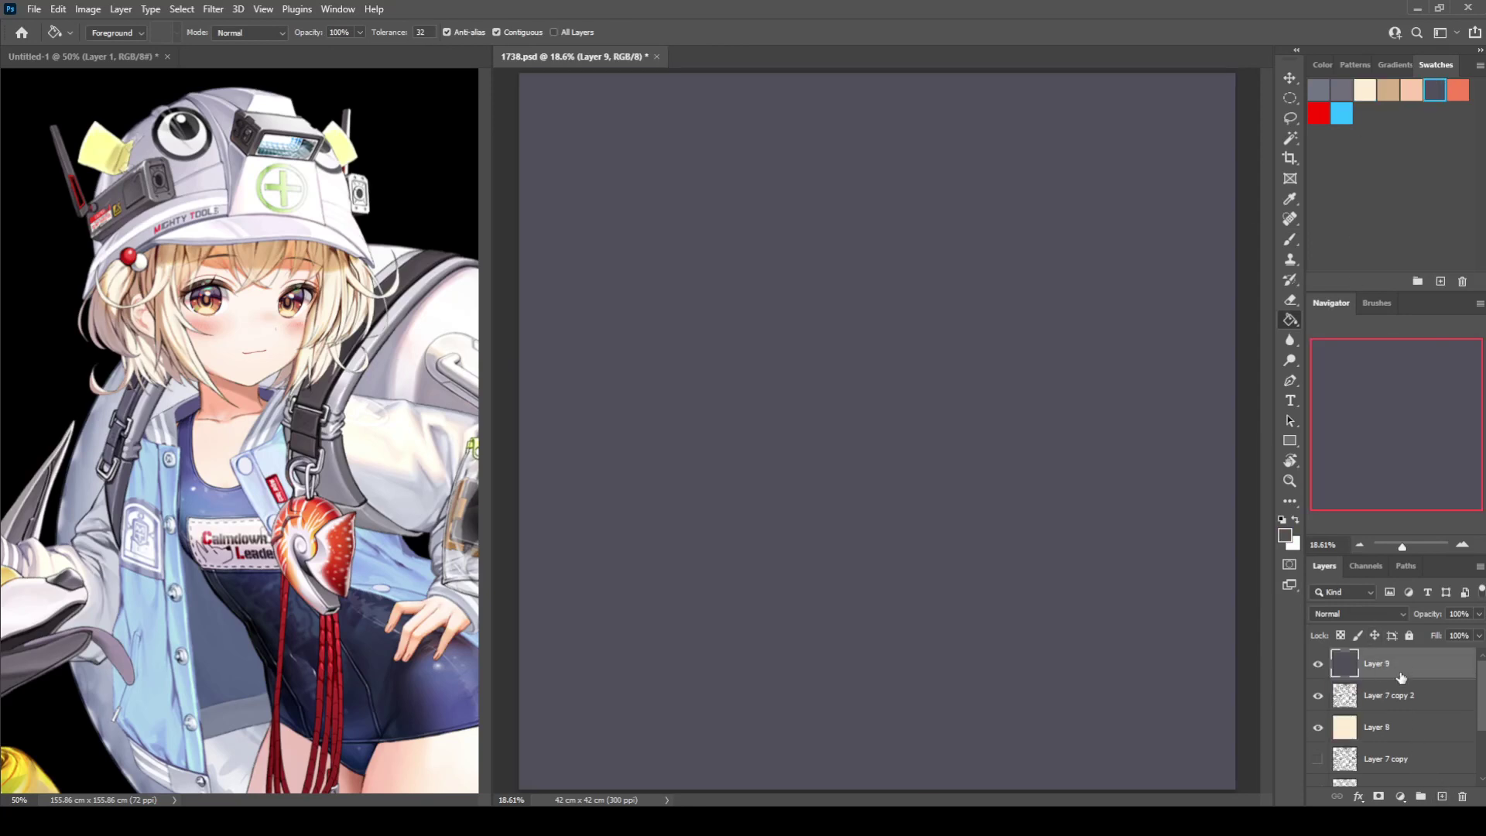
key("ctrl+z")
key("ctrl+z")
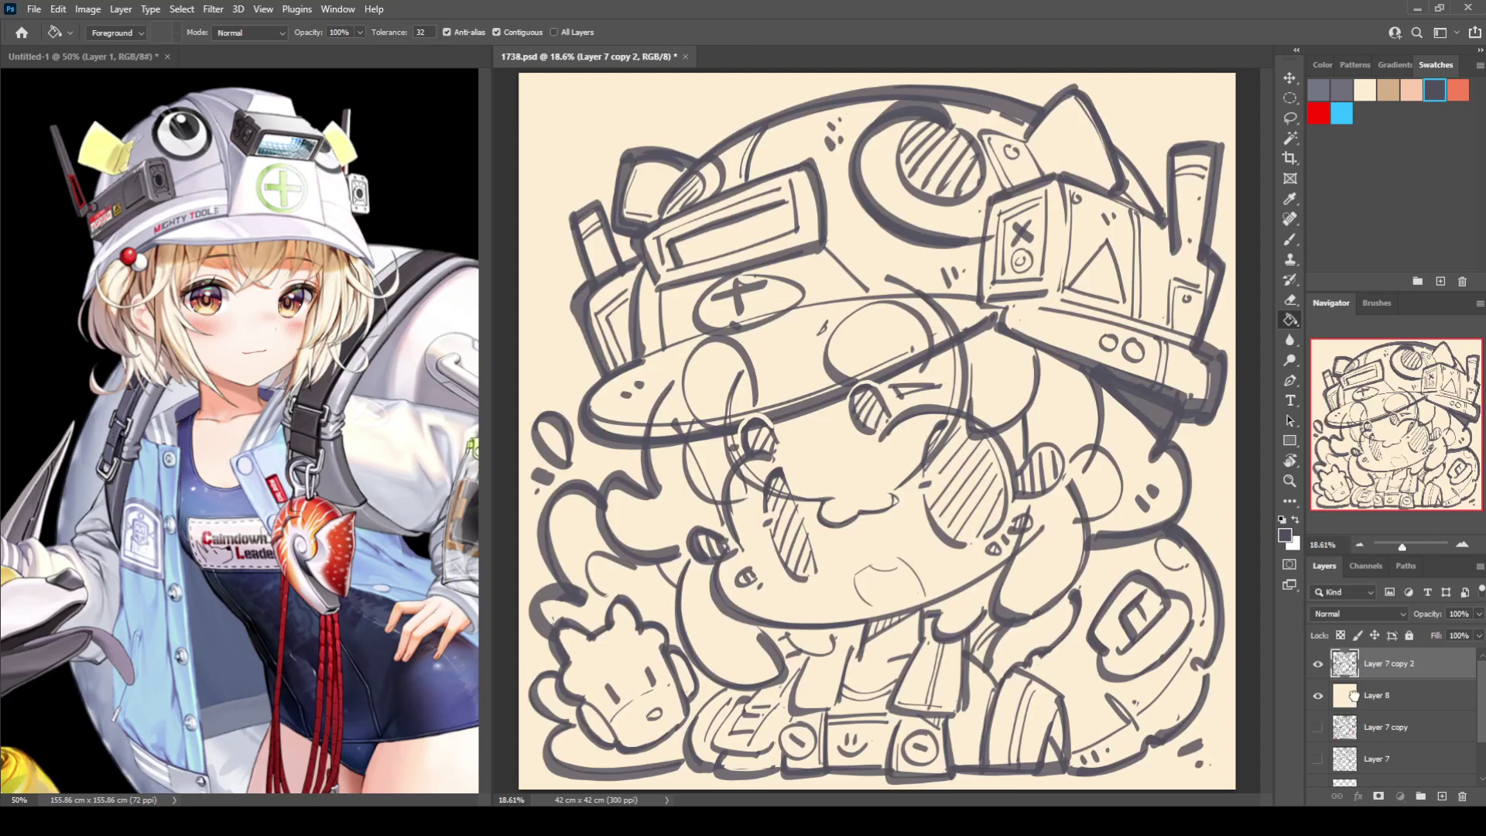
On Layer 8, brush pale pink at size 600 over the side hair, forehead, ear area and the larger eye's cheek.
left_click(1353, 695)
key("i")
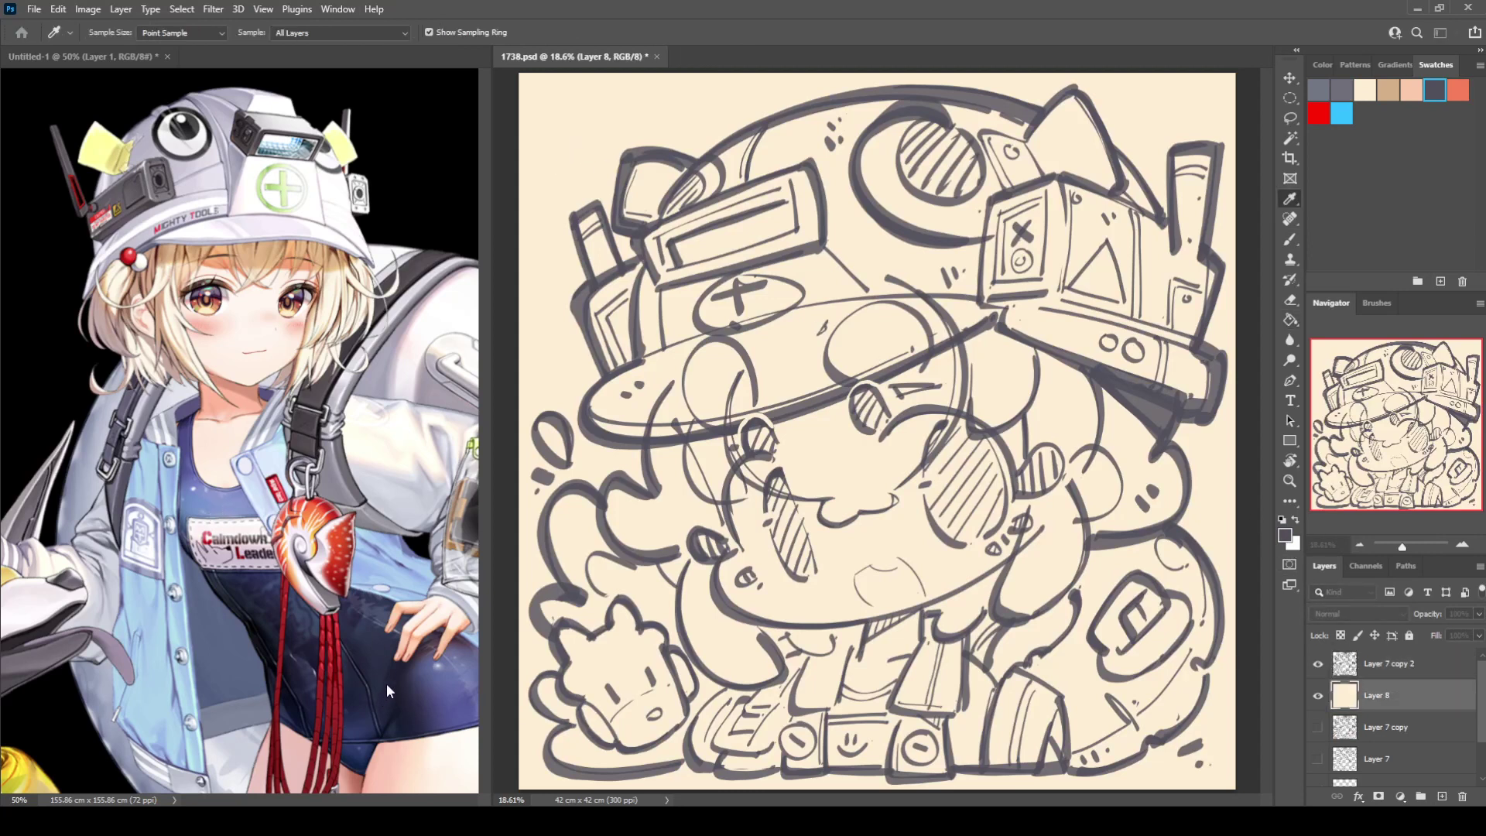
left_click(545, 528)
key("b")
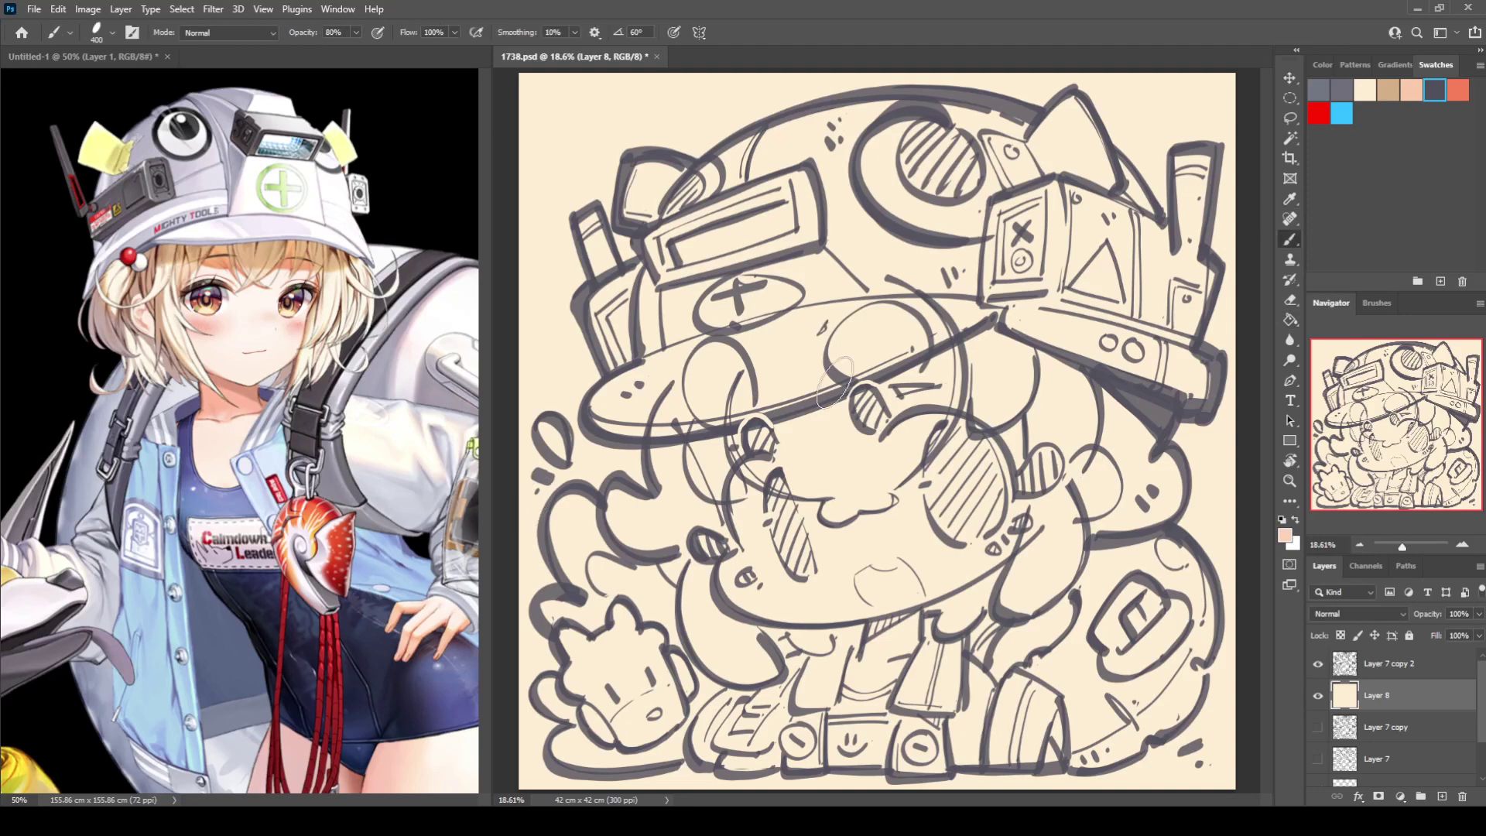
key("bracketright")
key("bracketright")
key("bracketright")
left_click(710, 467)
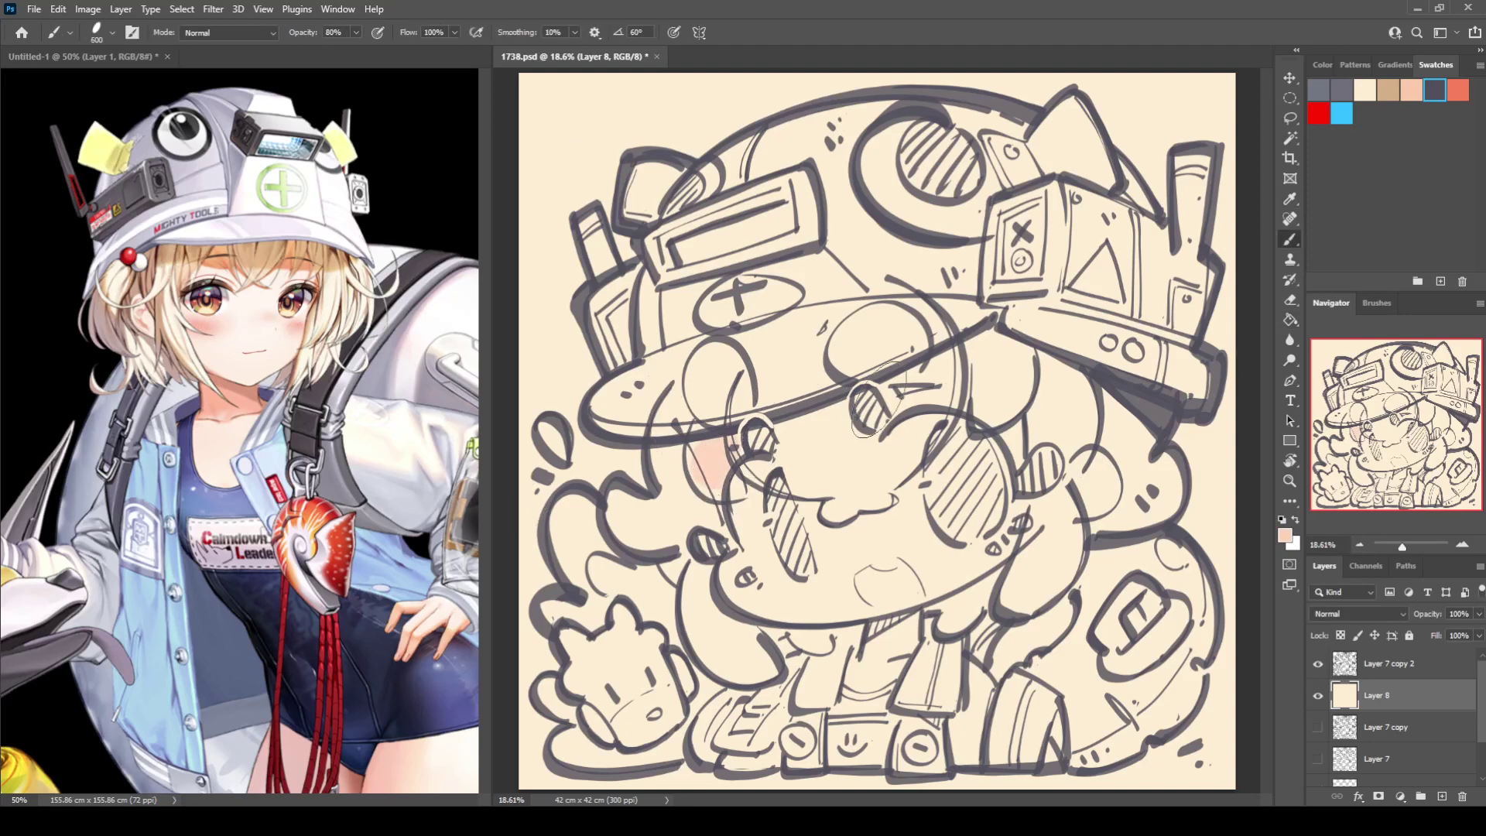
left_click_drag(862, 360, 885, 395)
mouse_move(1033, 410)
left_mouse_down()
mouse_move(1036, 450)
mouse_move(1108, 456)
left_mouse_up()
left_click_drag(996, 540, 1029, 544)
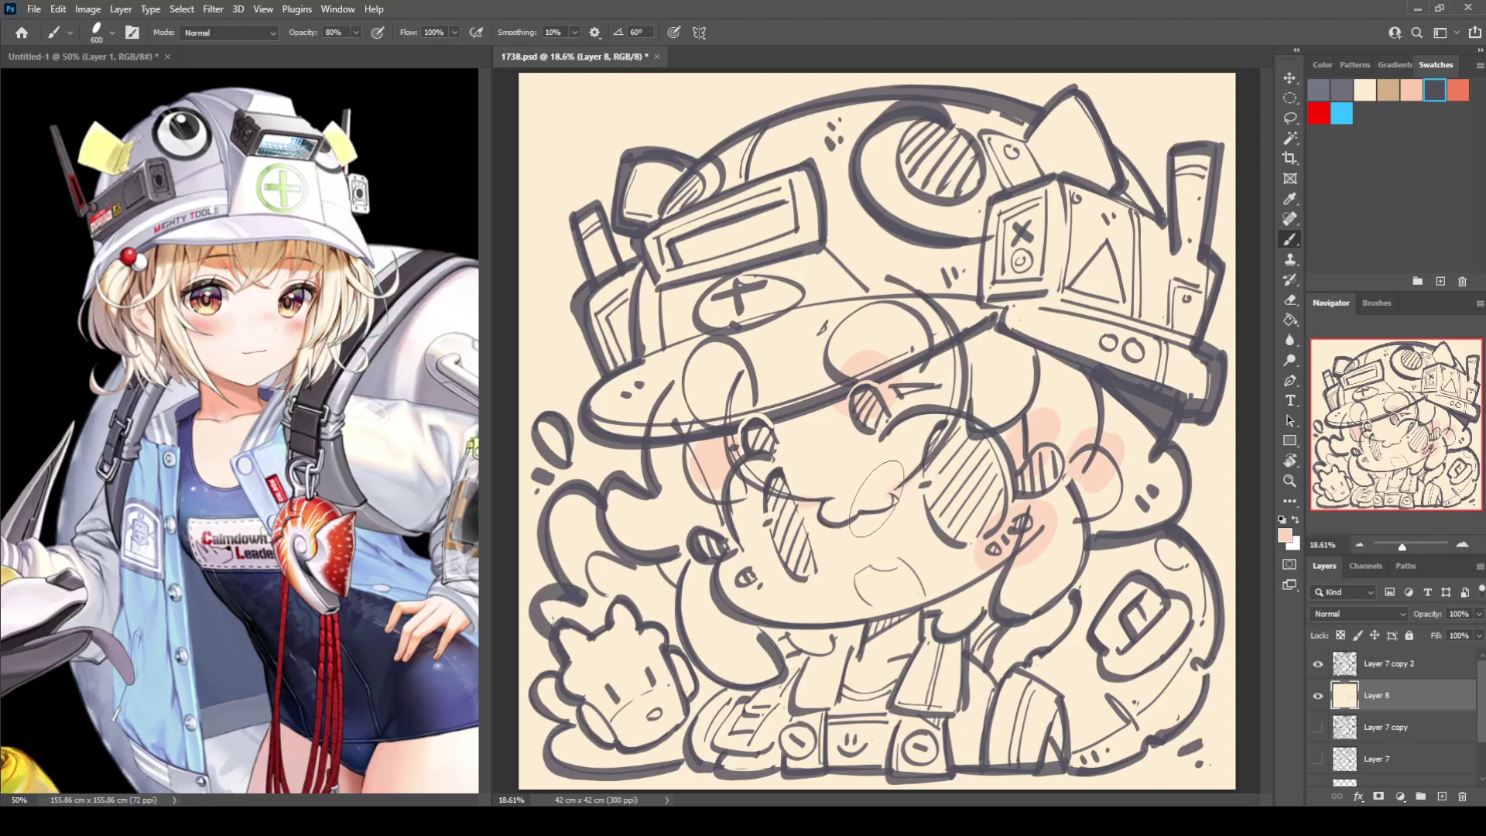
Brush pale pink onto the smaller eye's cheek, the neck and the open mouth.
left_click_drag(720, 563, 733, 573)
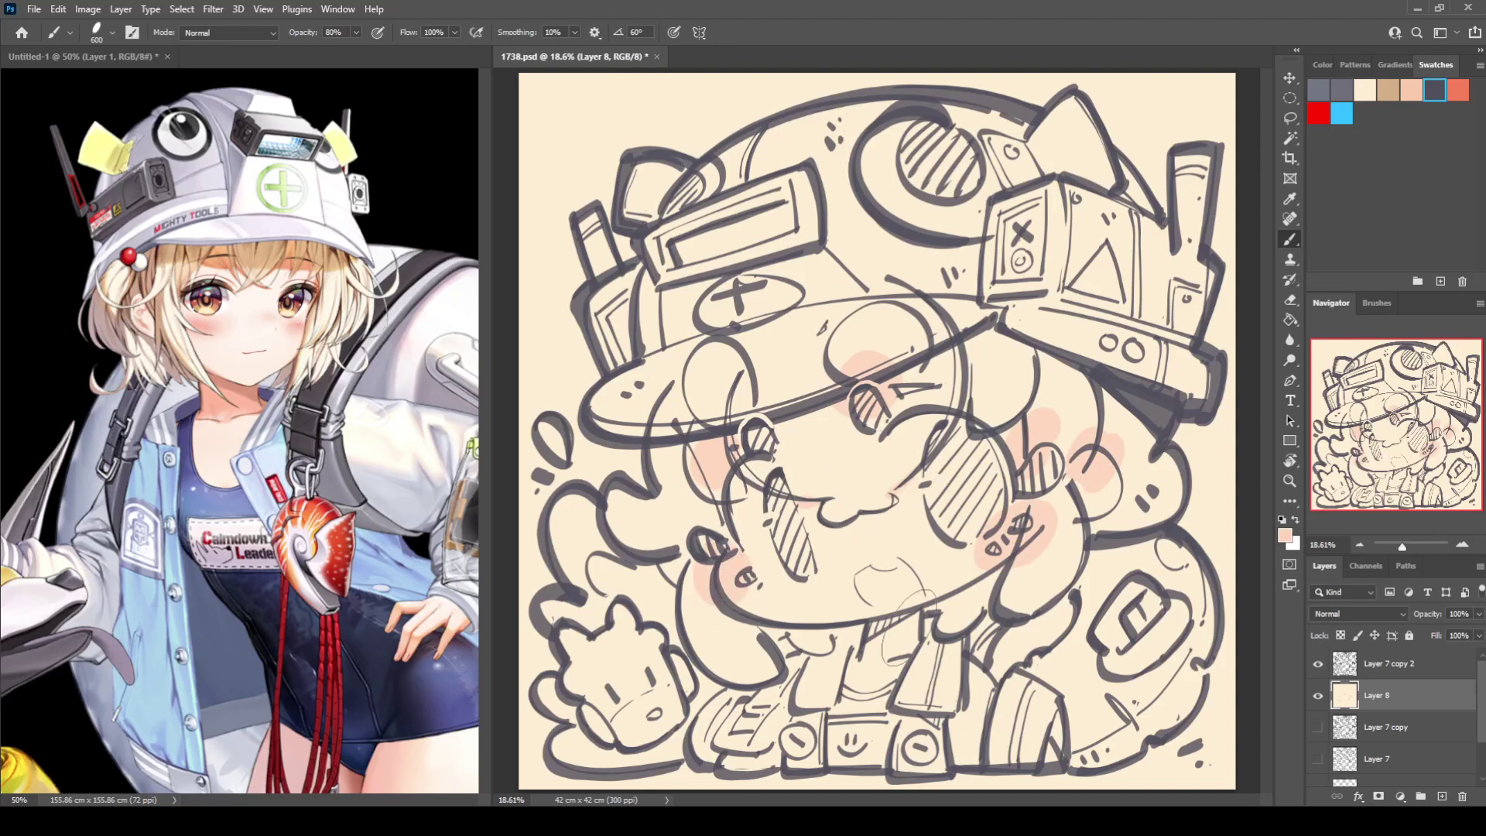
mouse_move(904, 622)
left_mouse_down()
mouse_move(864, 637)
mouse_move(884, 633)
mouse_move(849, 674)
left_mouse_up()
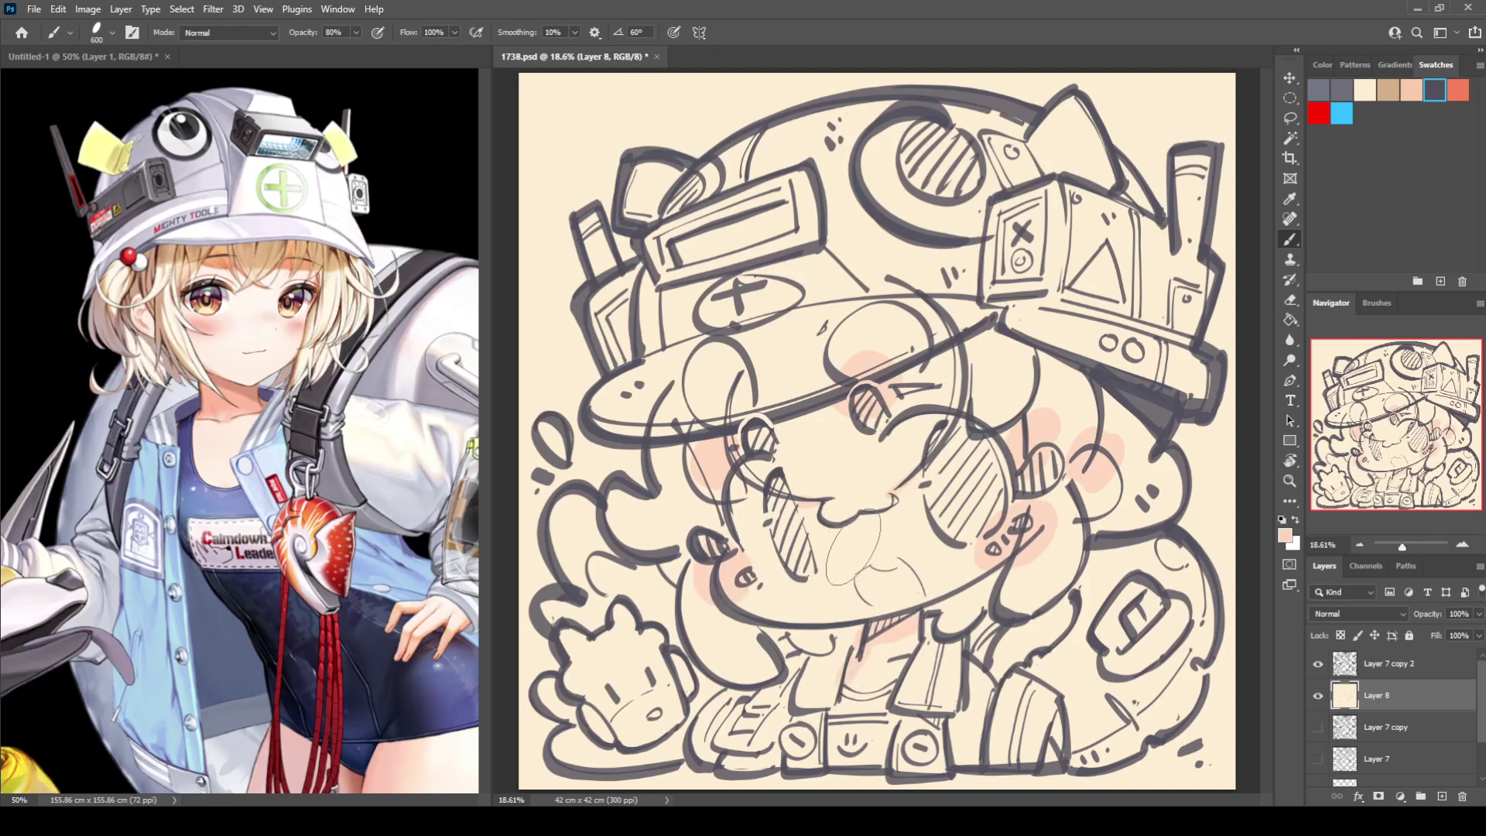
left_click_drag(882, 558, 868, 588)
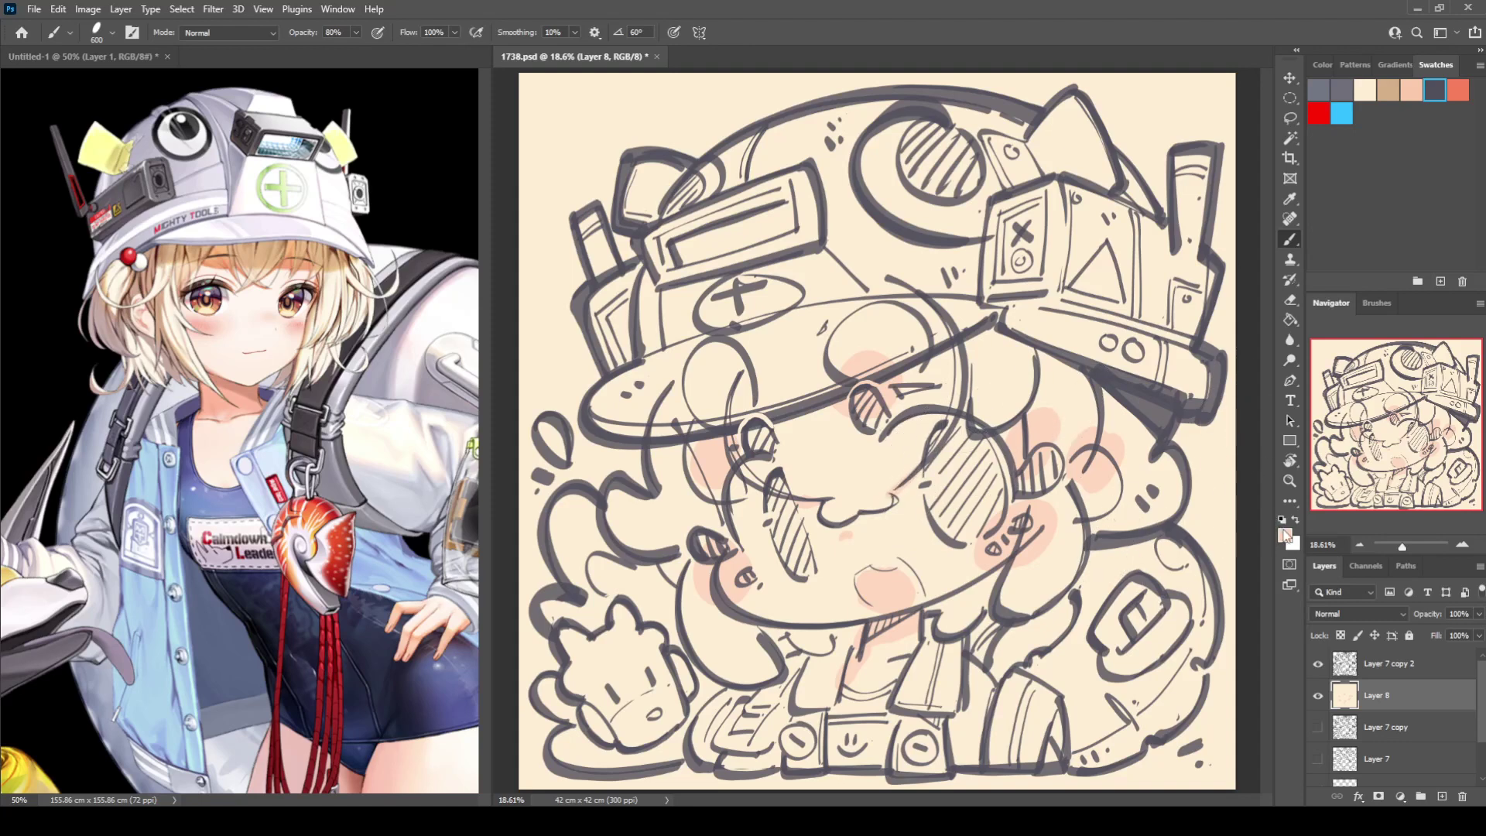
Choose a stronger pink and shade the side hair, the forehead under the helmet brim and the larger eye's cheek.
key("i")
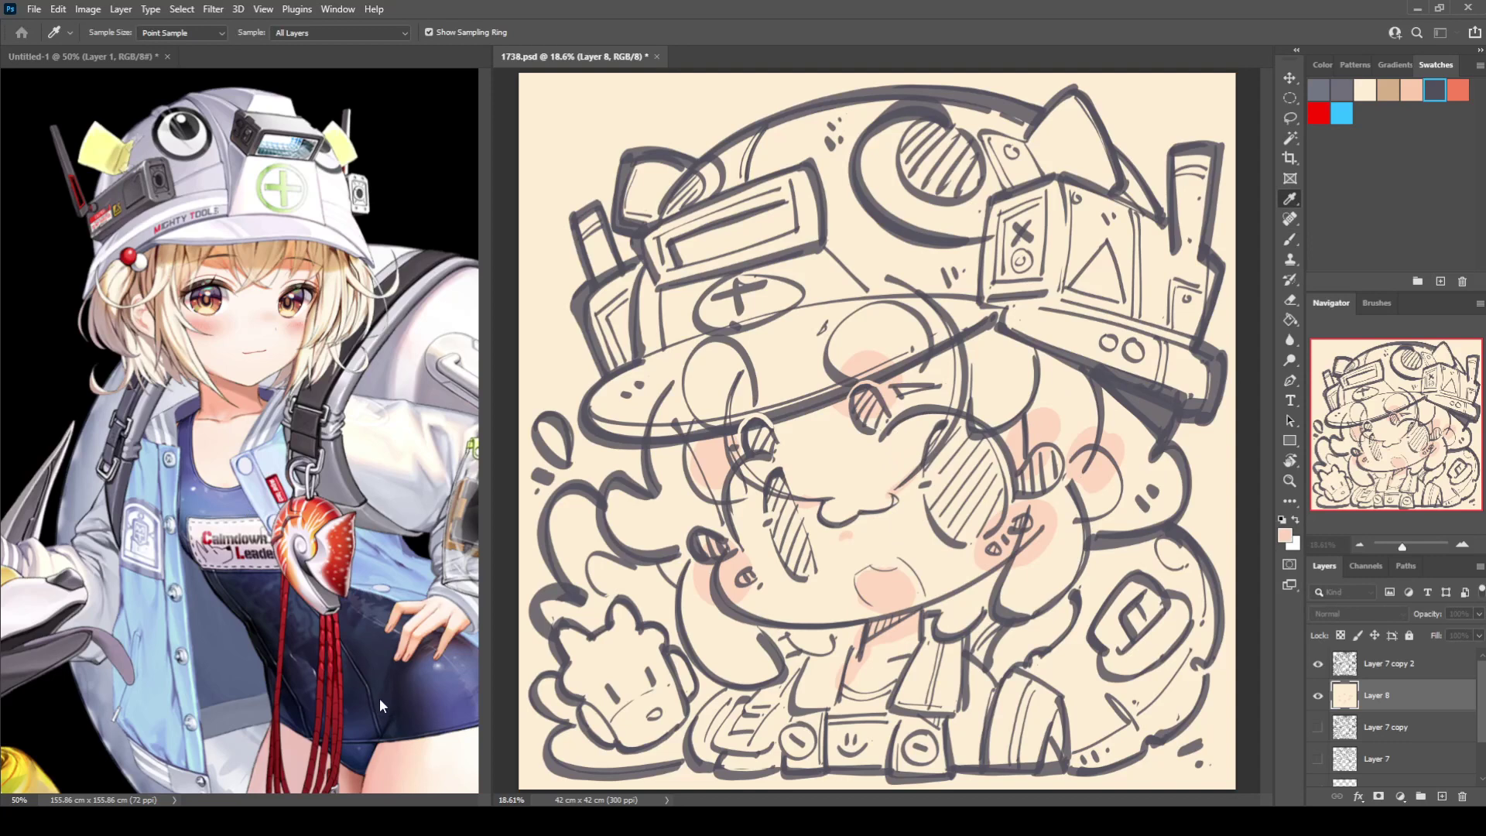
key("b")
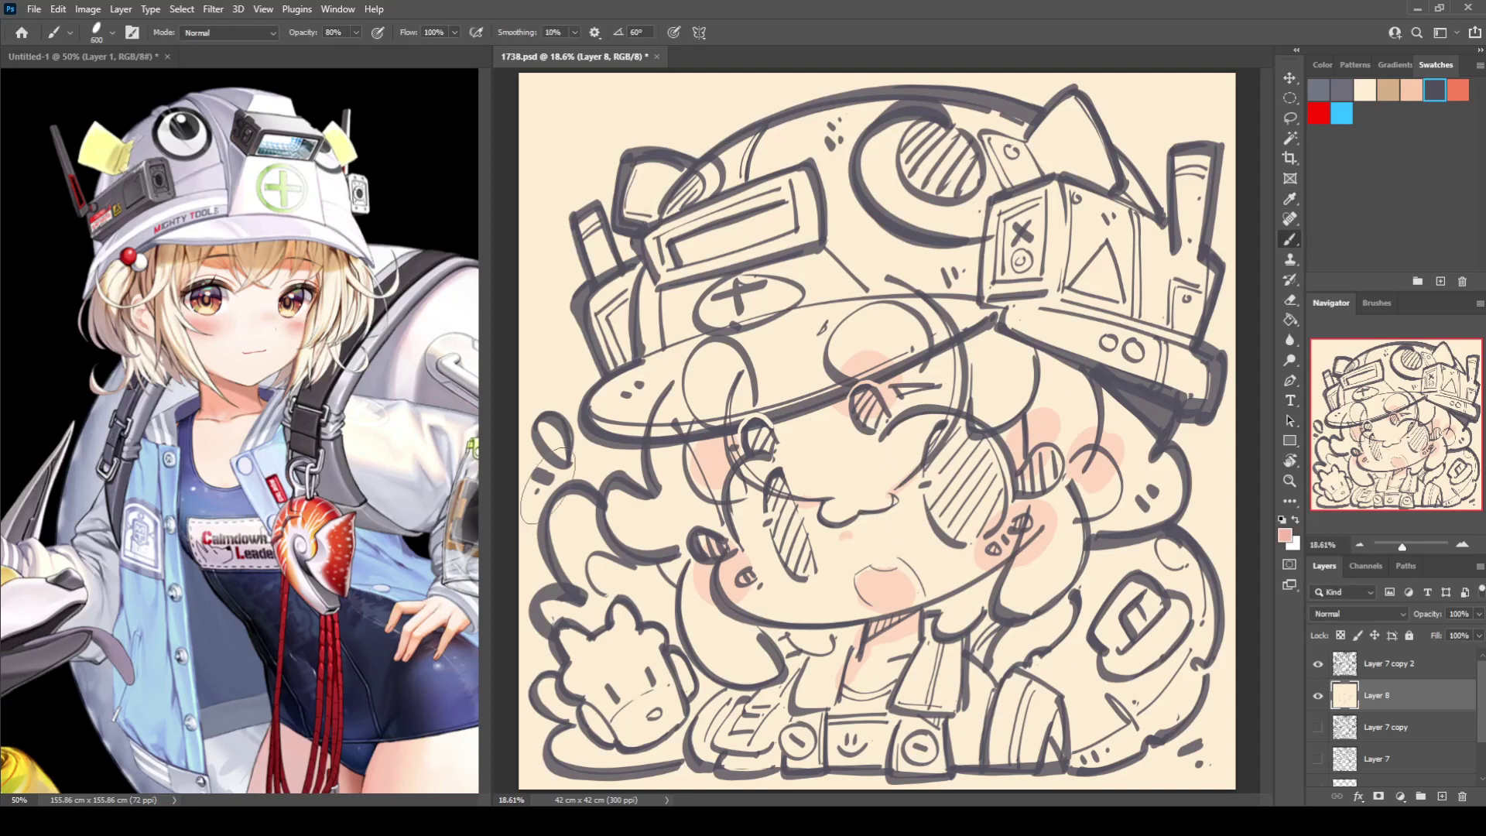
left_click_drag(716, 481, 709, 506)
mouse_move(843, 365)
left_mouse_down()
mouse_move(830, 389)
mouse_move(952, 379)
mouse_move(913, 390)
left_mouse_up()
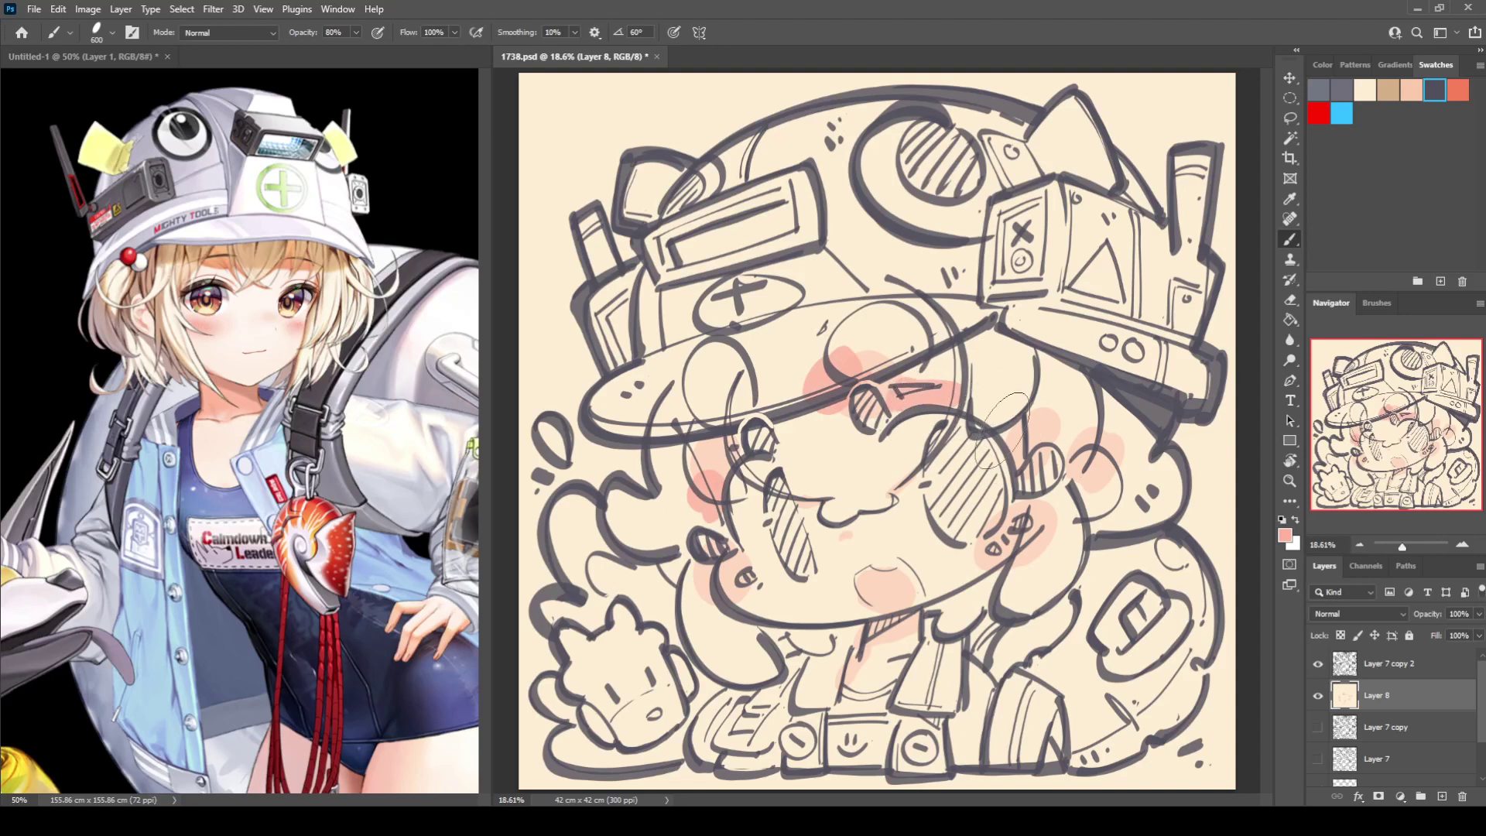
mouse_move(1033, 516)
left_mouse_down()
mouse_move(1021, 486)
mouse_move(1029, 531)
left_mouse_up()
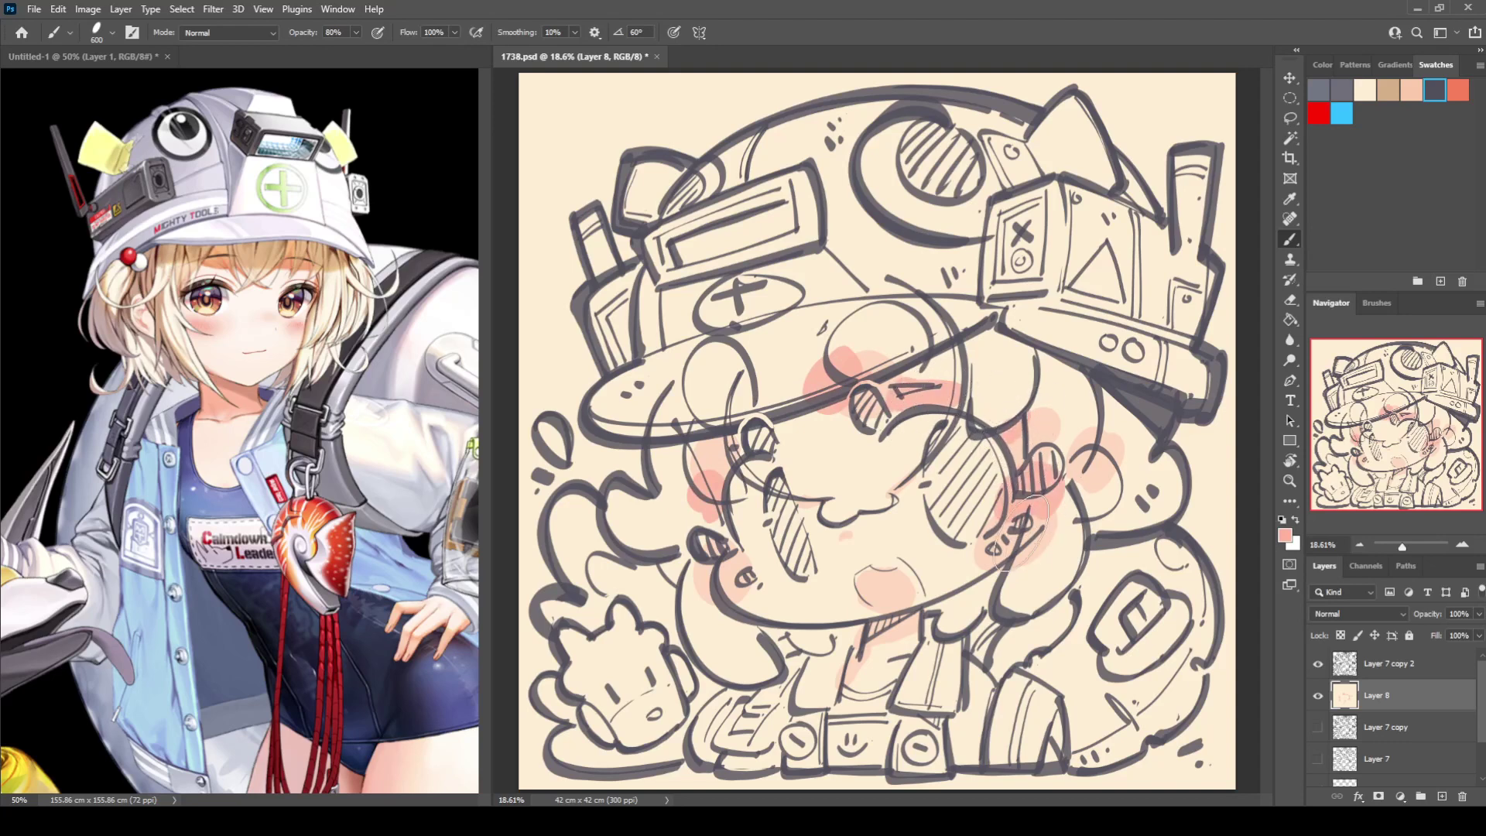
Deepen the pink on the mouth, the smaller eye's cheek, the neck and the hair ornament below the brim.
mouse_move(871, 568)
left_mouse_down()
mouse_move(890, 557)
mouse_move(882, 576)
left_mouse_up()
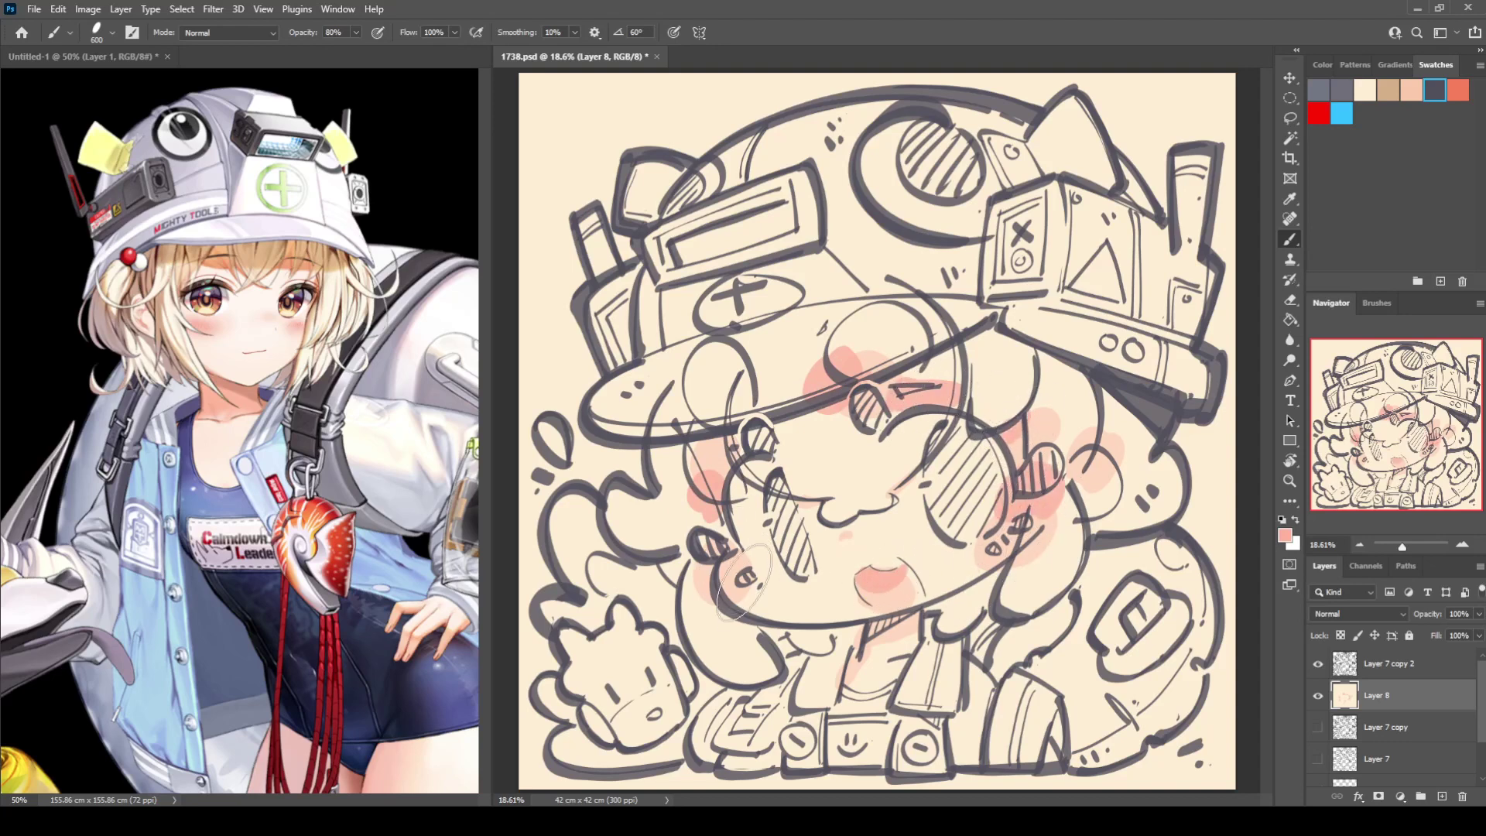
mouse_move(731, 557)
left_mouse_down()
mouse_move(720, 599)
mouse_move(747, 592)
left_mouse_up()
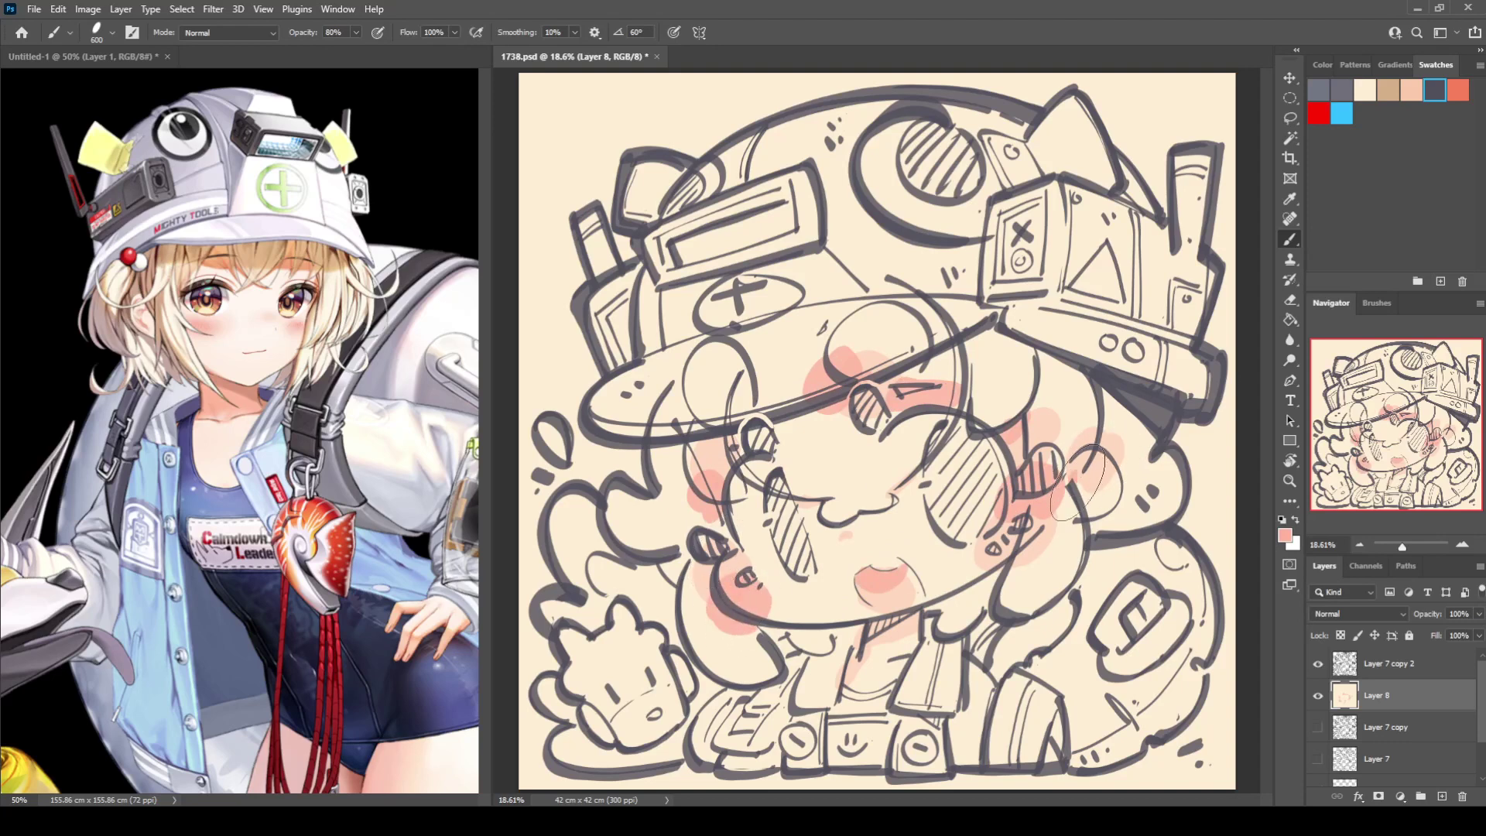
mouse_move(866, 619)
left_mouse_down()
mouse_move(870, 656)
mouse_move(930, 621)
mouse_move(849, 676)
mouse_move(996, 554)
mouse_move(861, 687)
mouse_move(894, 672)
left_mouse_up()
left_click(990, 564, "alt")
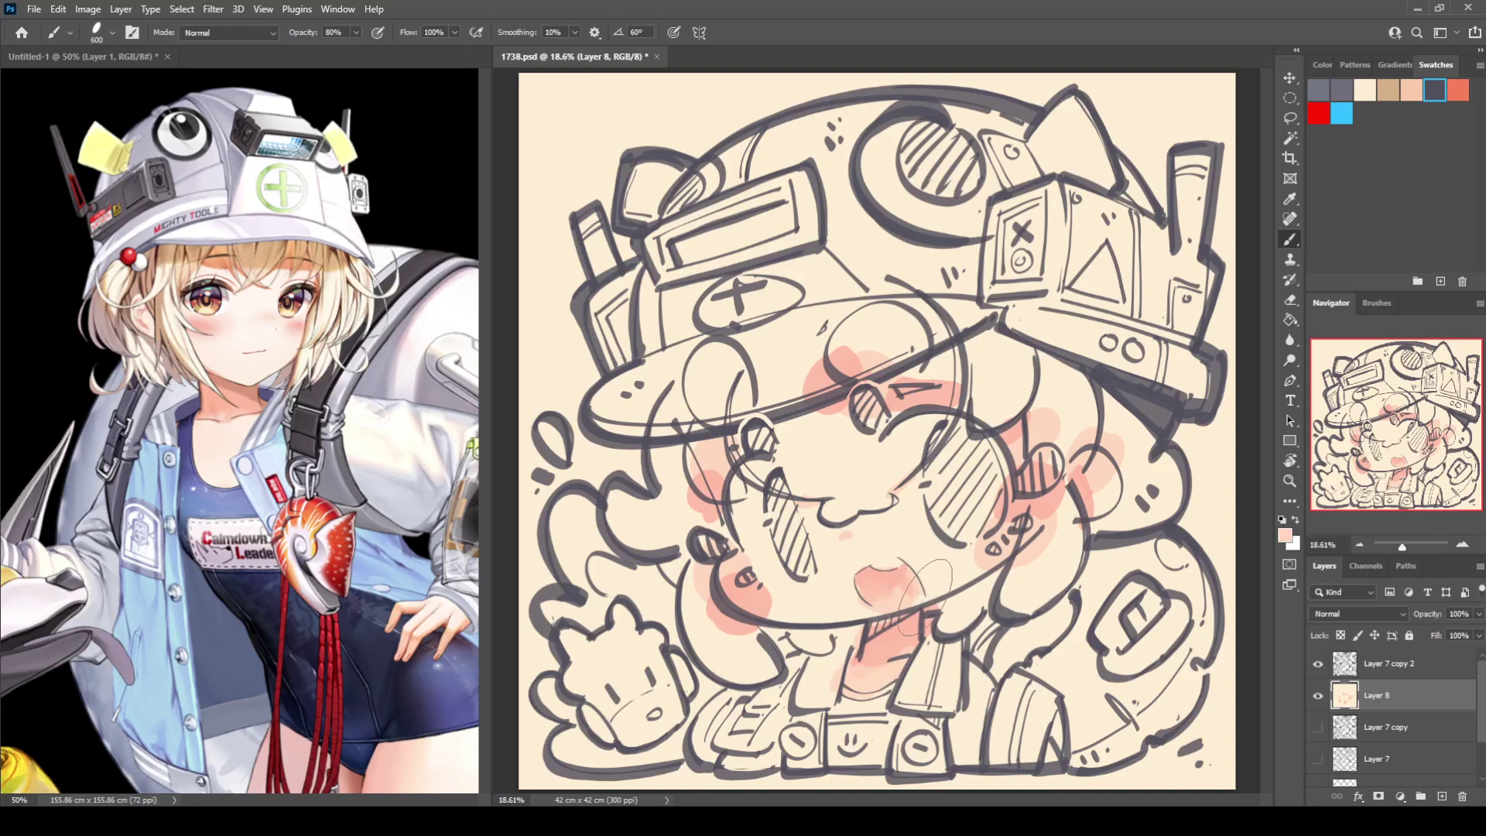
left_click(907, 580, "alt")
mouse_move(744, 434)
left_mouse_down()
mouse_move(759, 415)
mouse_move(706, 482)
left_mouse_up()
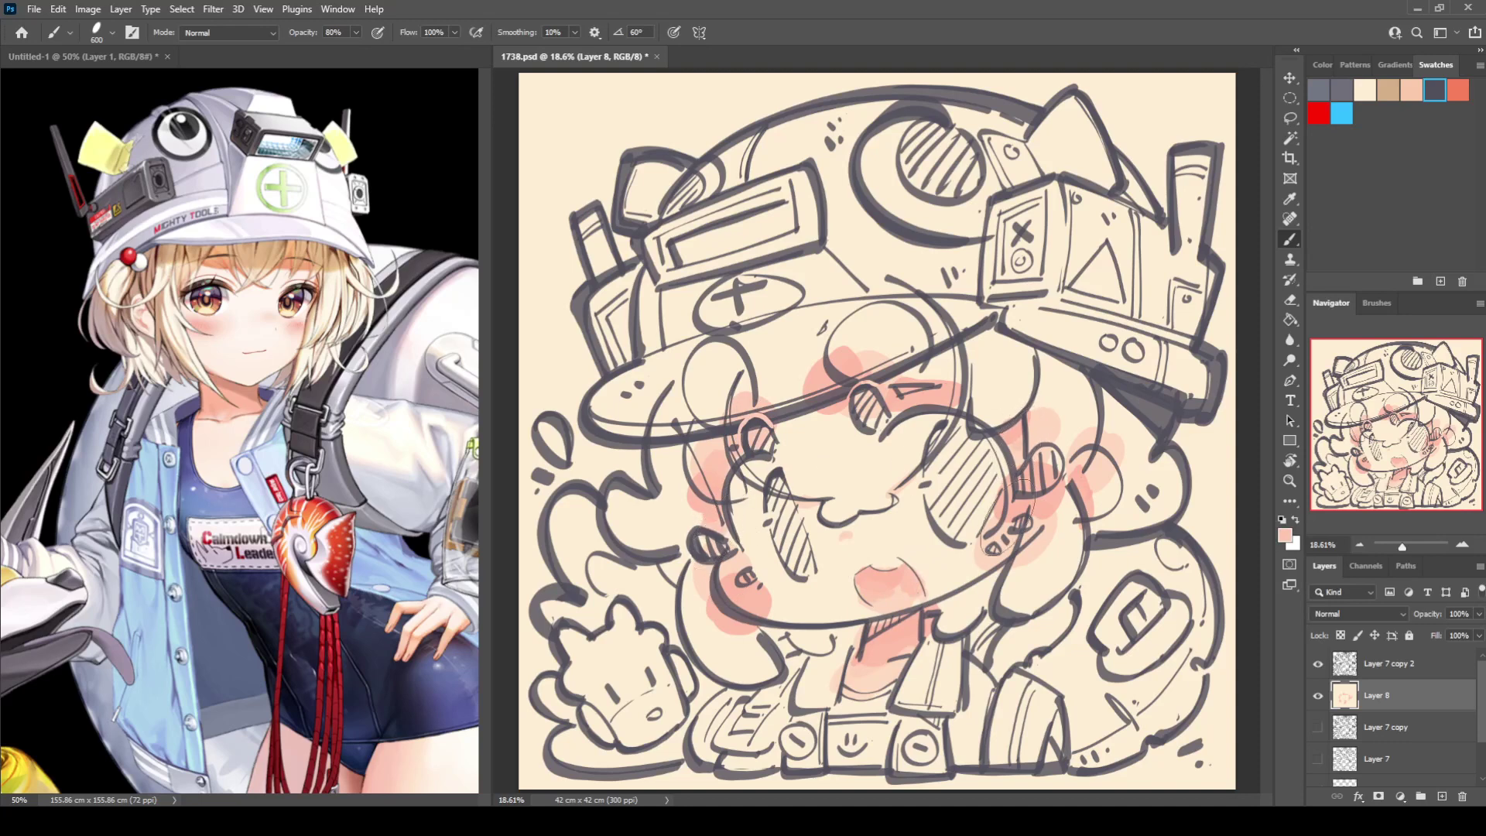
left_click(994, 547, "alt")
left_click(981, 555)
key("ctrl+z")
Choose a deeper rose pink and paint blush on both cheeks and beside the smaller eye.
left_click(1018, 562, "alt")
key("i")
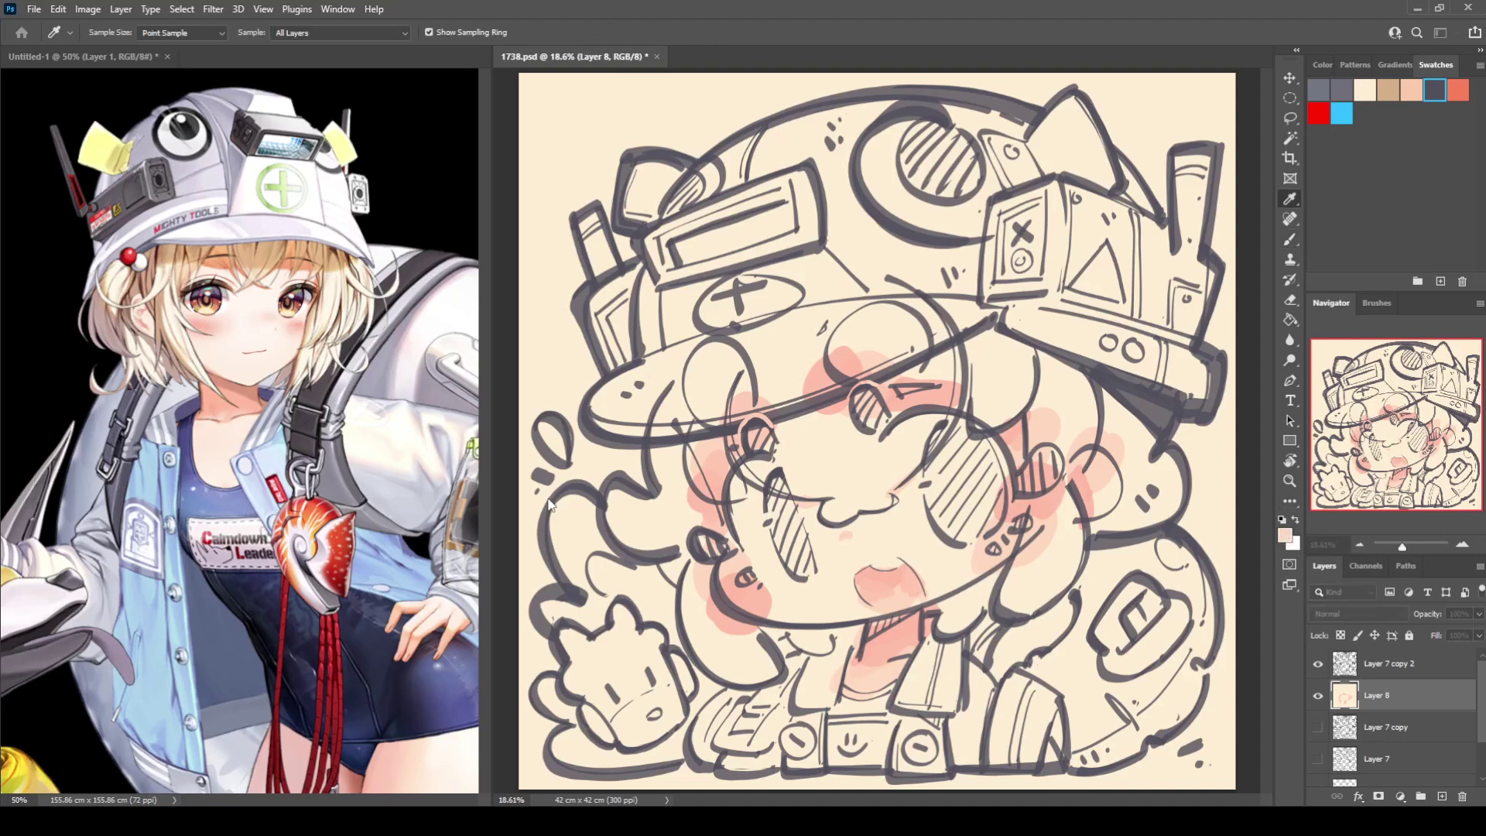
key("b")
left_click_drag(762, 595, 740, 615)
mouse_move(964, 596)
left_mouse_down()
mouse_move(1021, 568)
mouse_move(998, 472)
mouse_move(878, 448)
mouse_move(1060, 460)
mouse_move(1033, 542)
left_mouse_up()
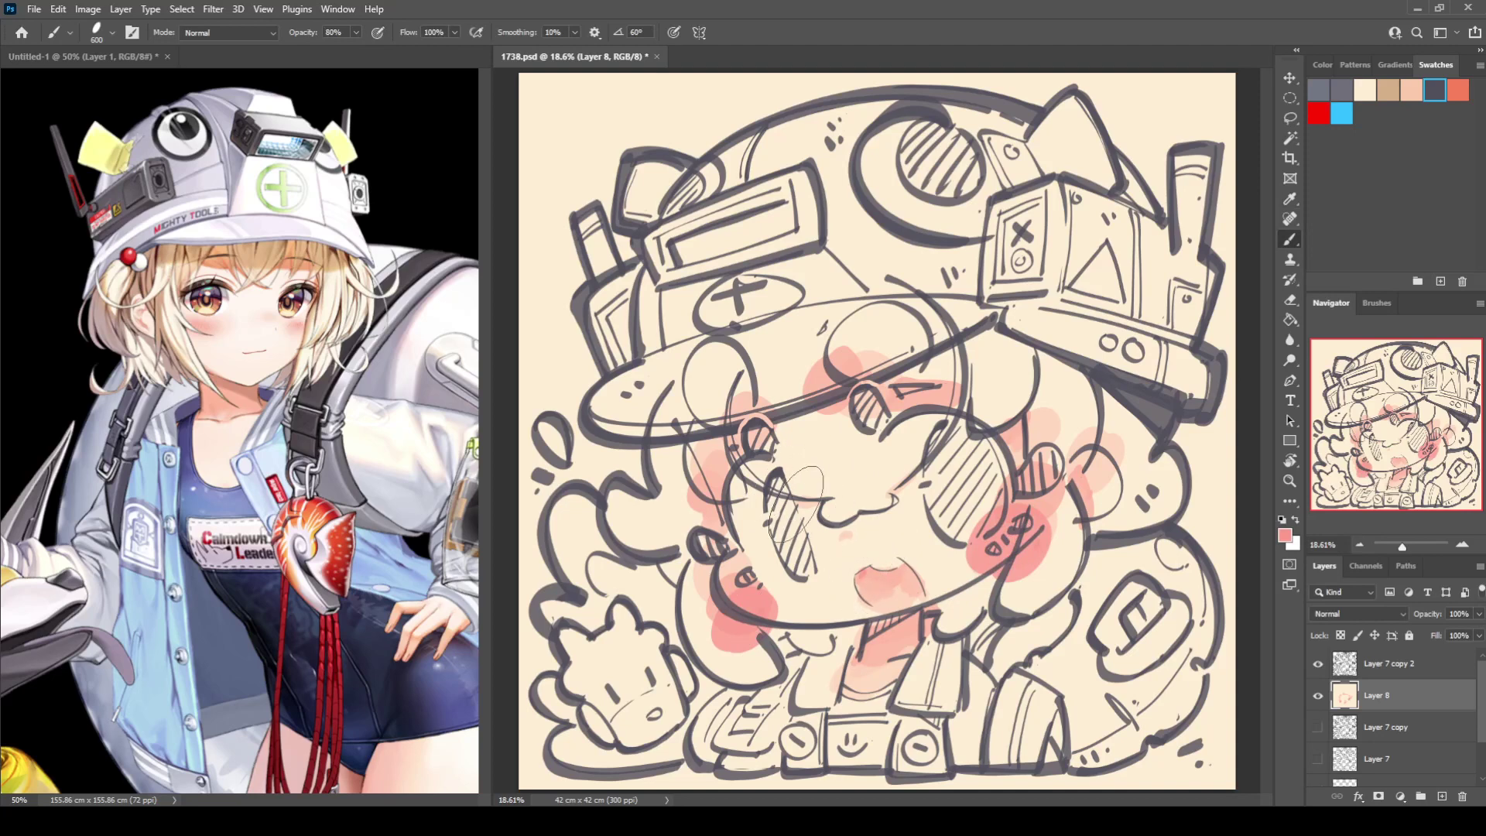
mouse_move(799, 502)
left_mouse_down()
mouse_move(821, 503)
mouse_move(840, 534)
left_mouse_up()
Refine the open mouth's colour and edges using pink and cream tones sampled from the canvas.
left_click(862, 536, "alt")
left_click(890, 557, "alt")
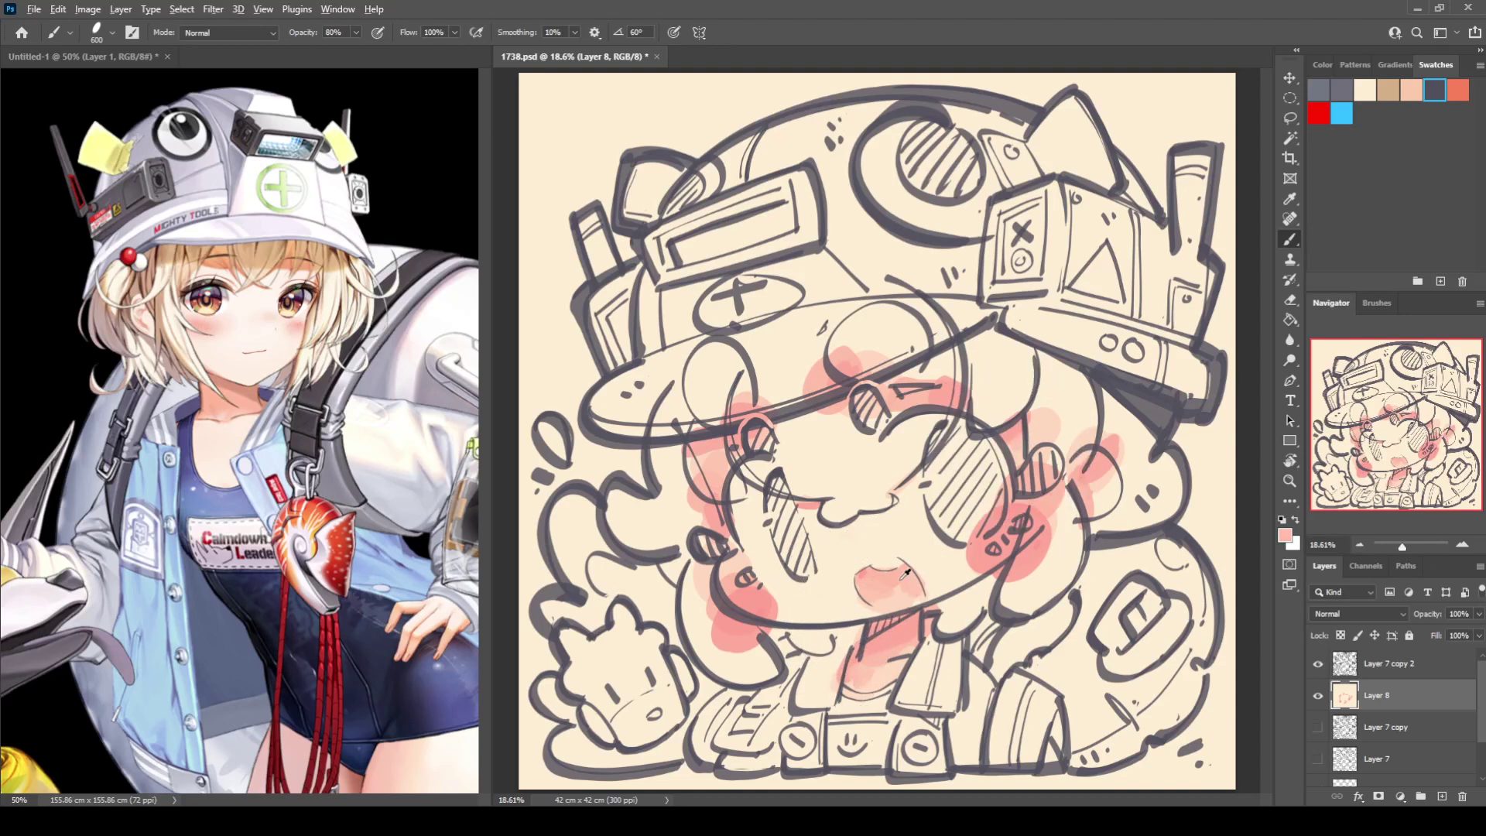
left_click(870, 569, "alt")
left_click(910, 590, "alt")
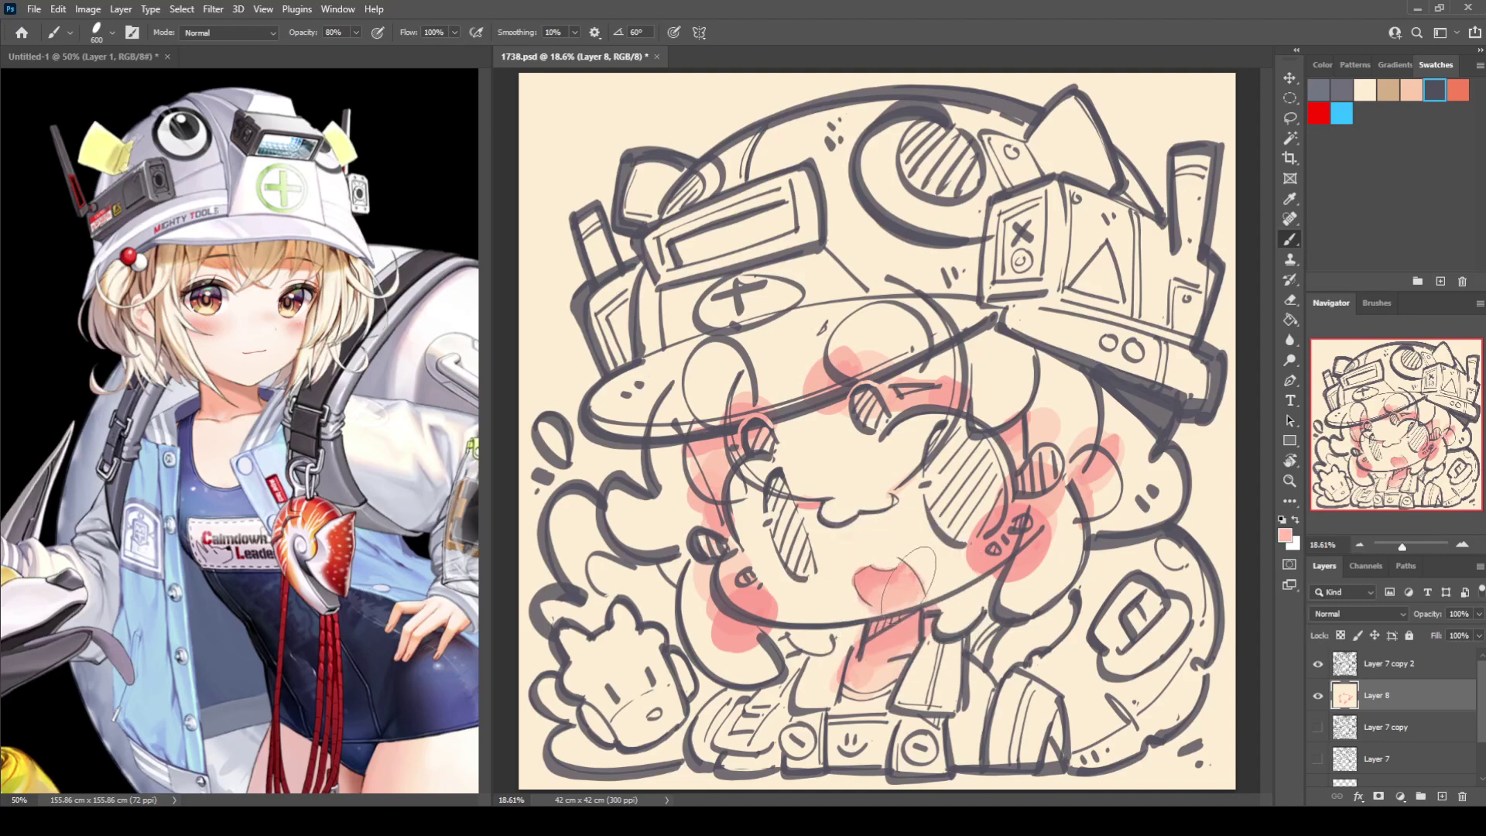
left_click(851, 584, "alt")
left_click(868, 580, "alt")
left_click(896, 400, "alt")
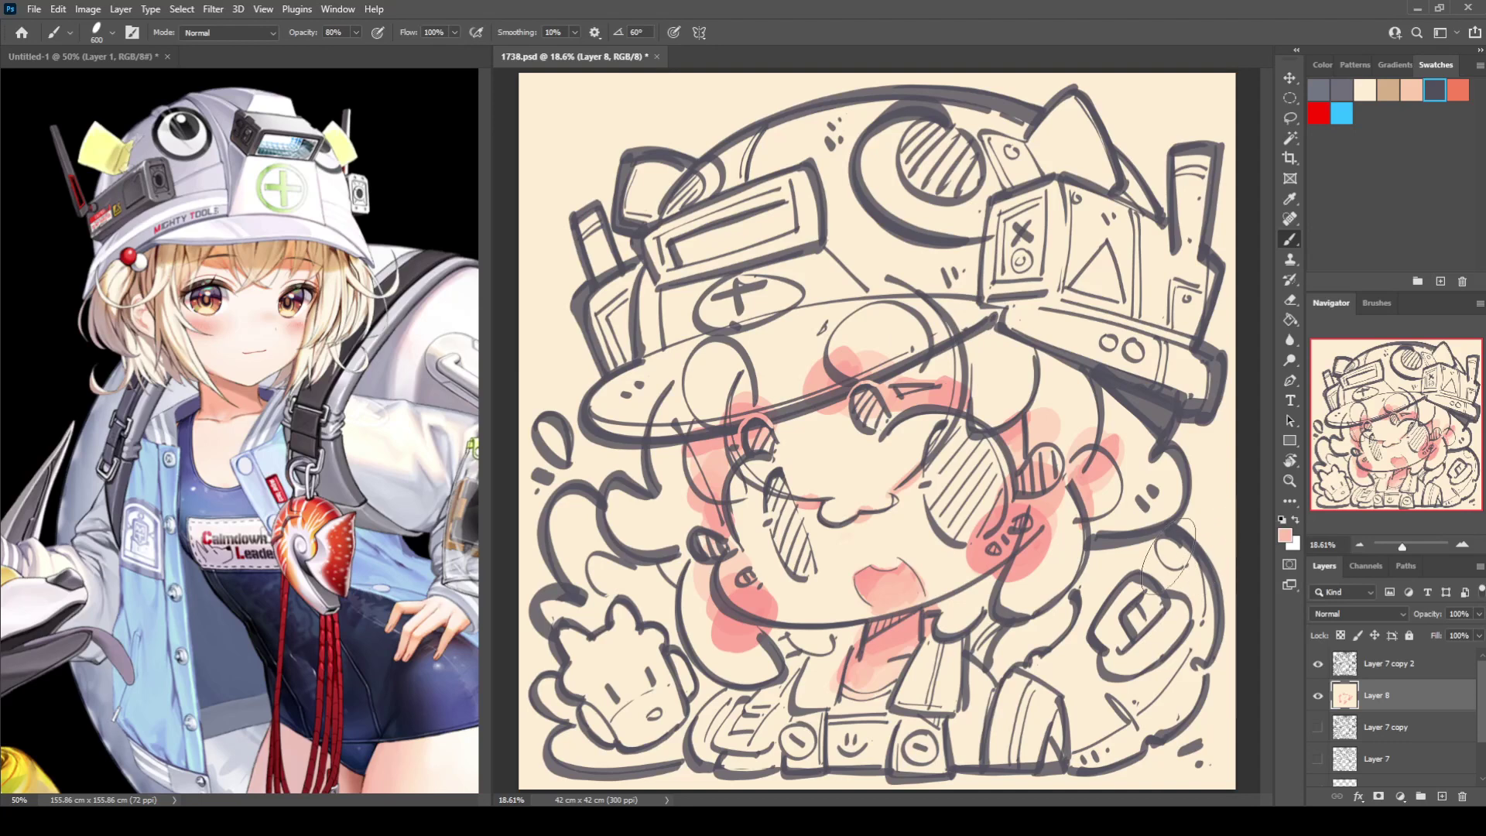
Sample the dark grey of the line art and fill both eyes with it.
left_click(776, 475, "alt")
mouse_move(777, 449)
left_mouse_down()
mouse_move(803, 564)
mouse_move(772, 491)
mouse_move(796, 559)
mouse_move(777, 479)
mouse_move(804, 567)
left_mouse_up()
mouse_move(950, 438)
left_mouse_down()
mouse_move(956, 515)
mouse_move(937, 460)
mouse_move(949, 445)
mouse_move(952, 506)
mouse_move(988, 487)
left_mouse_up()
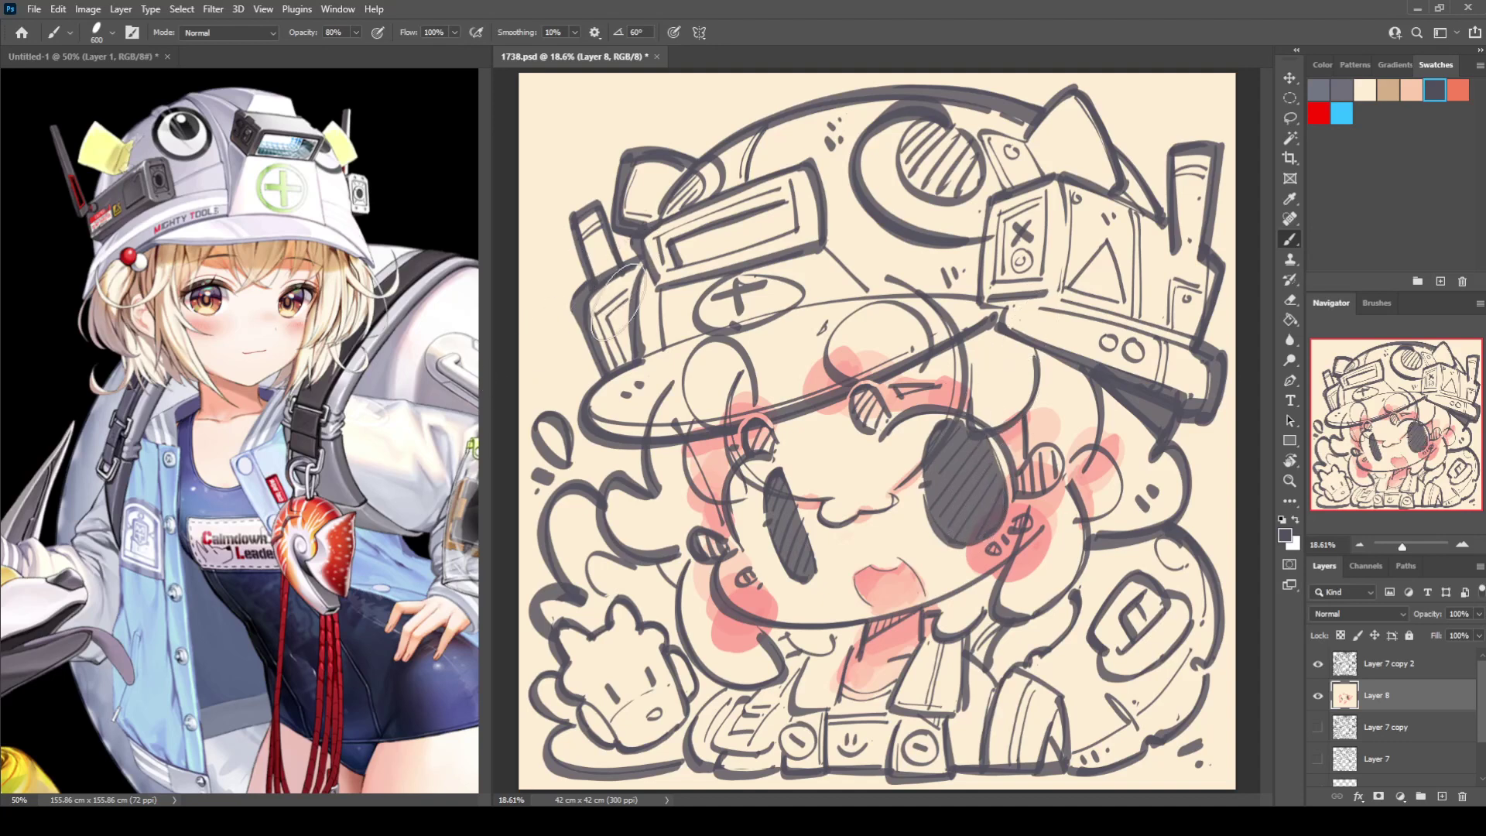
Switch the brush colour to white and paint highlights on the helmet's brim, dome and attached boxes.
key("i")
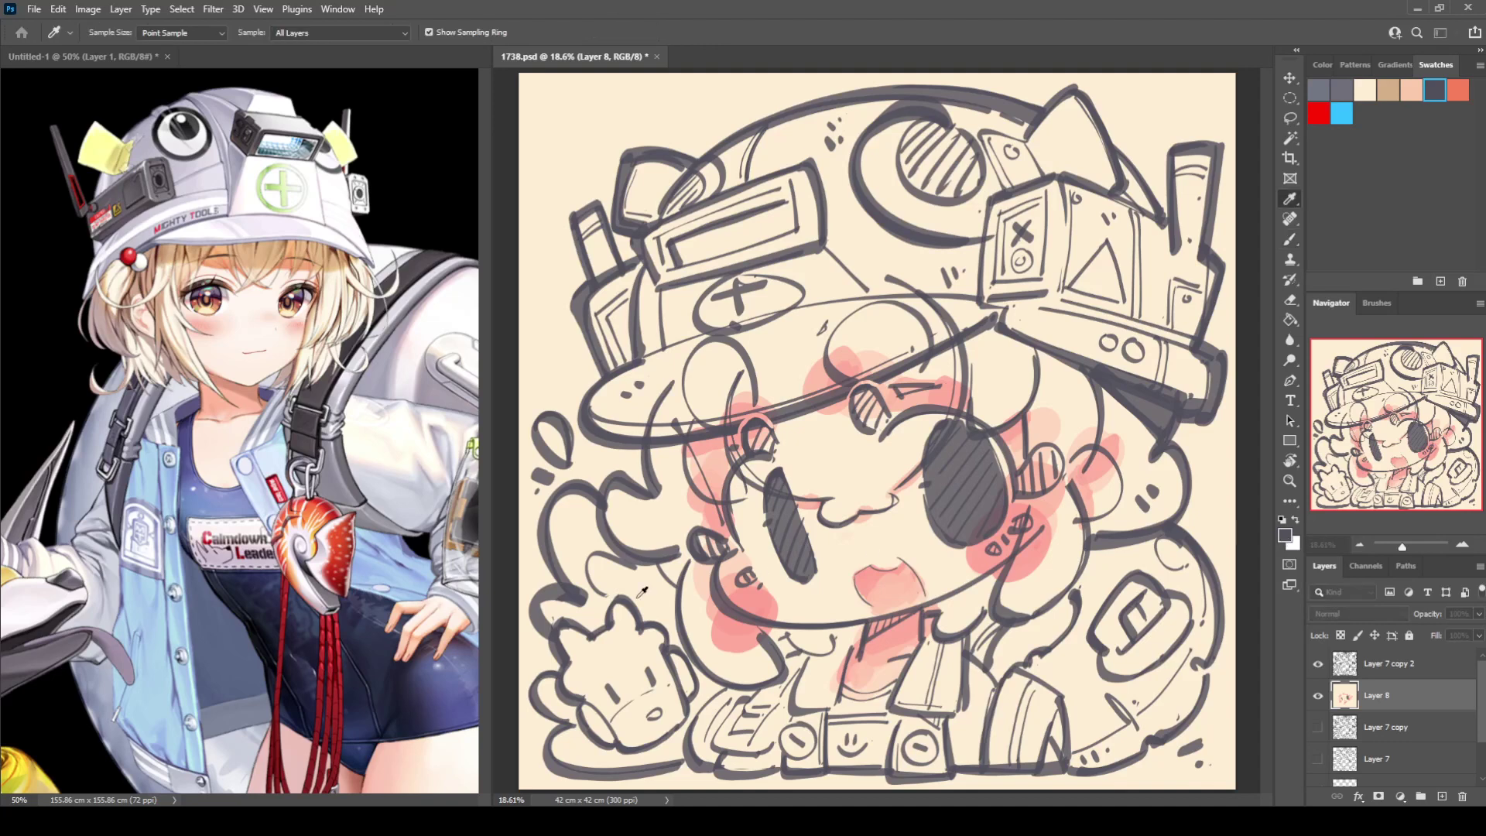
key("Return")
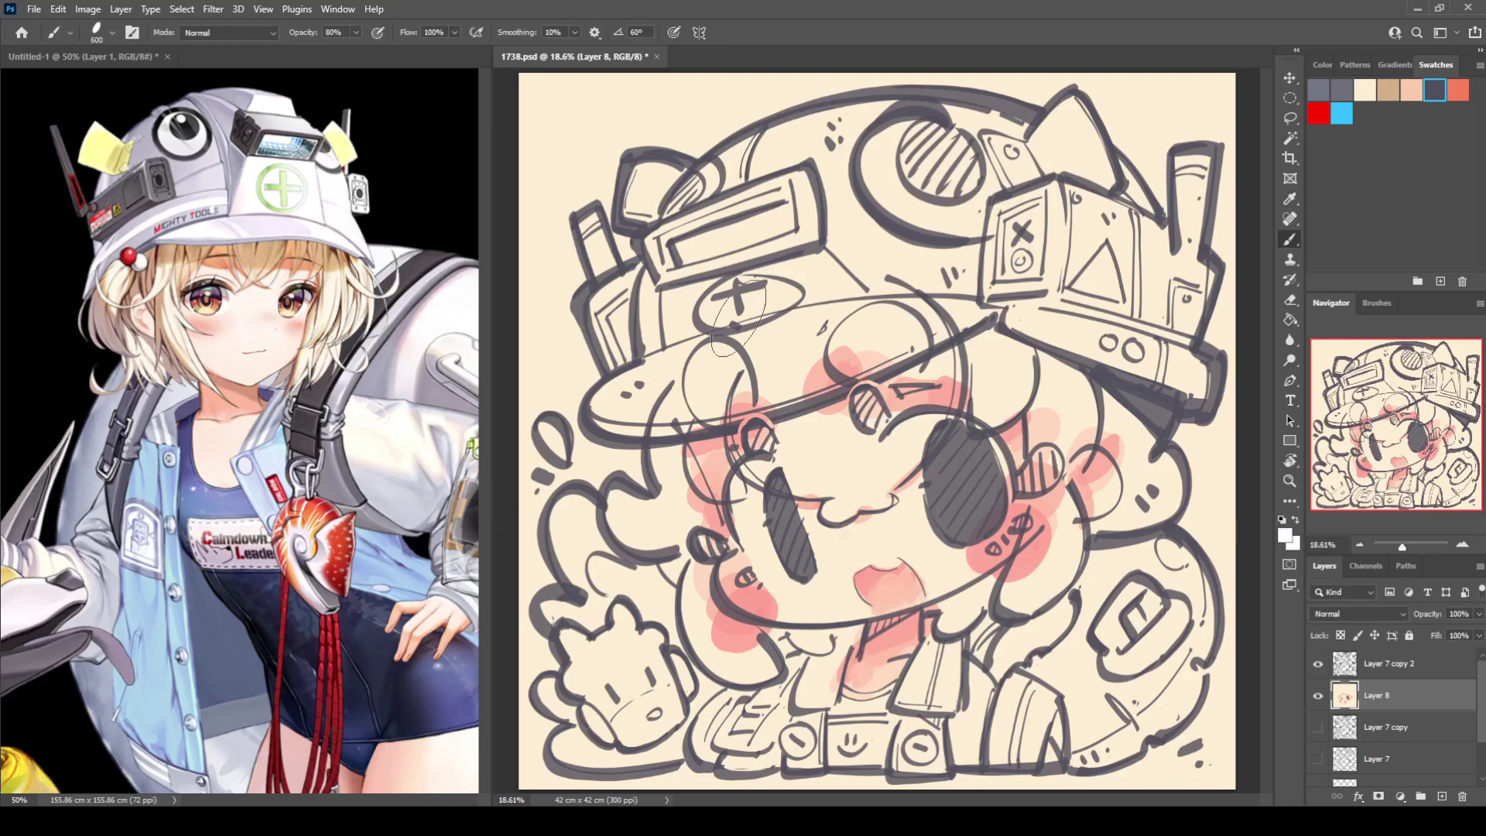
mouse_move(654, 361)
left_mouse_down()
mouse_move(867, 338)
mouse_move(873, 352)
left_mouse_up()
left_click_drag(766, 178, 863, 127)
left_click_drag(662, 180, 687, 308)
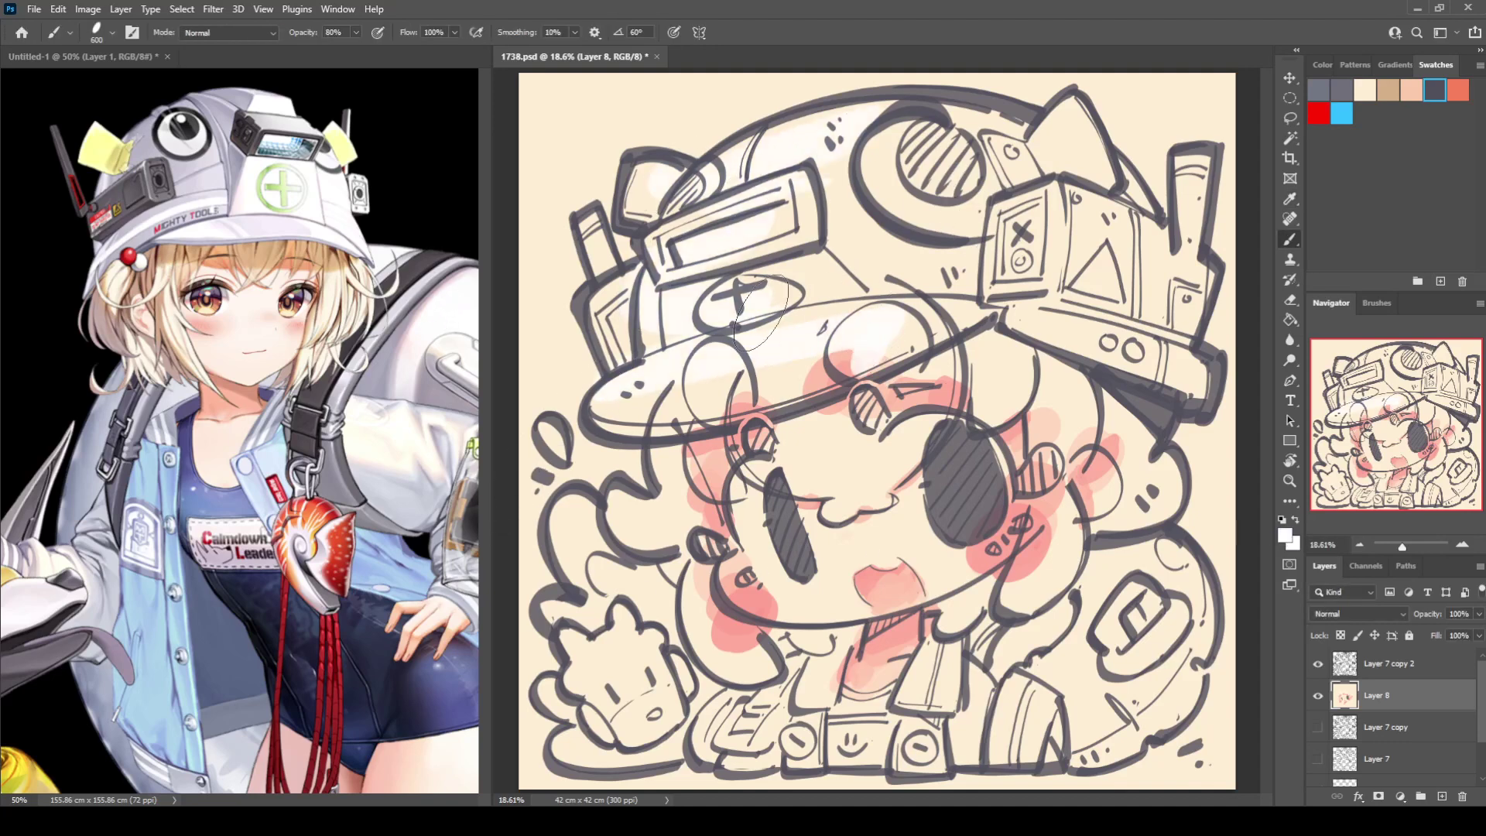
left_click_drag(1084, 294, 894, 271)
mouse_move(1072, 247)
left_mouse_down()
mouse_move(1075, 178)
mouse_move(1106, 219)
left_mouse_up()
left_click(1042, 316)
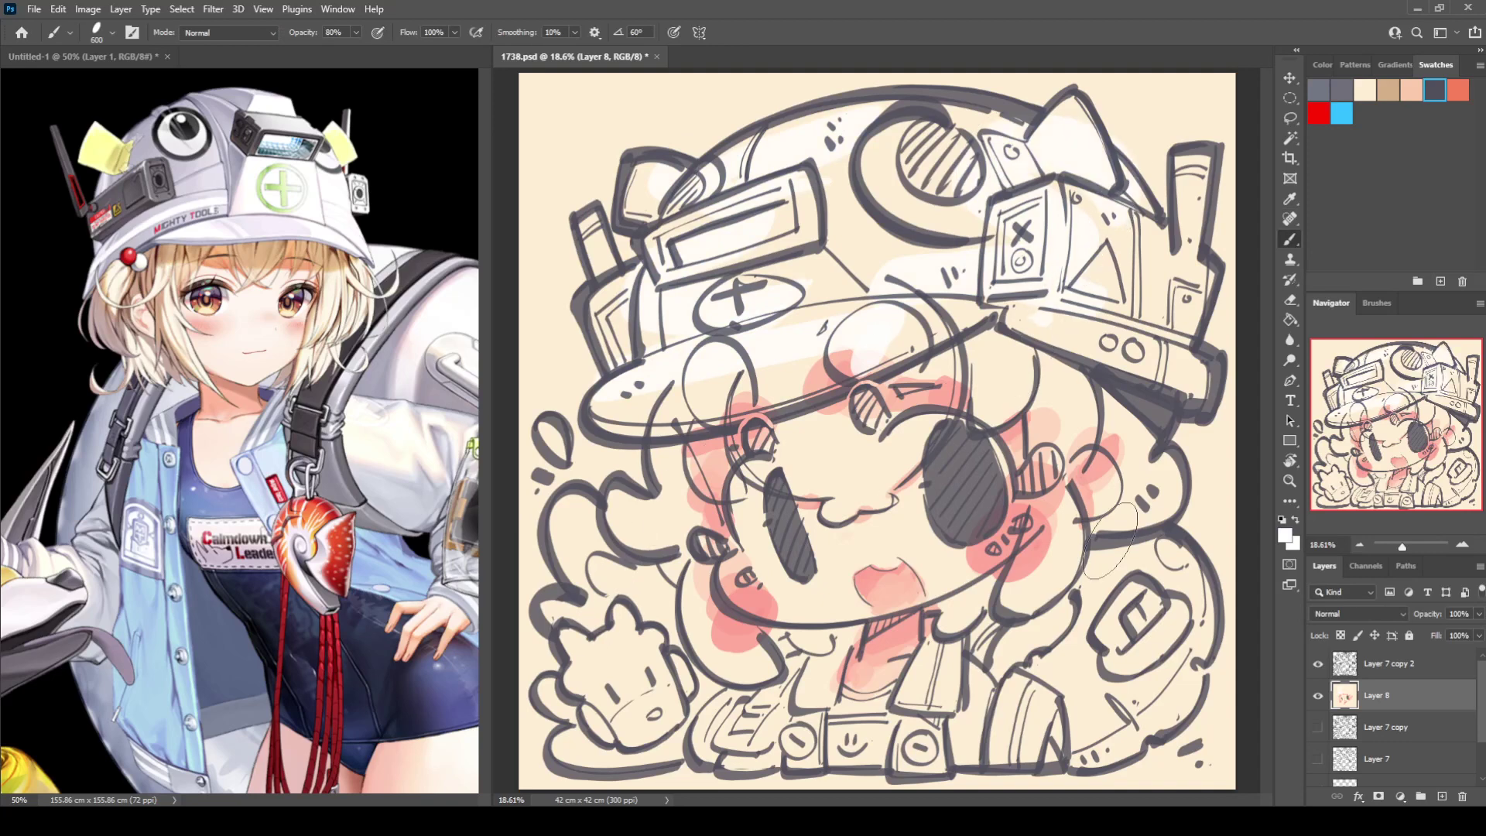
Paint white over the round backpack and its strap beside the character's shoulder.
left_click_drag(1106, 565, 1118, 623)
mouse_move(1153, 546)
left_mouse_down()
mouse_move(1123, 675)
mouse_move(1118, 708)
left_mouse_up()
left_click_drag(1032, 678, 1033, 716)
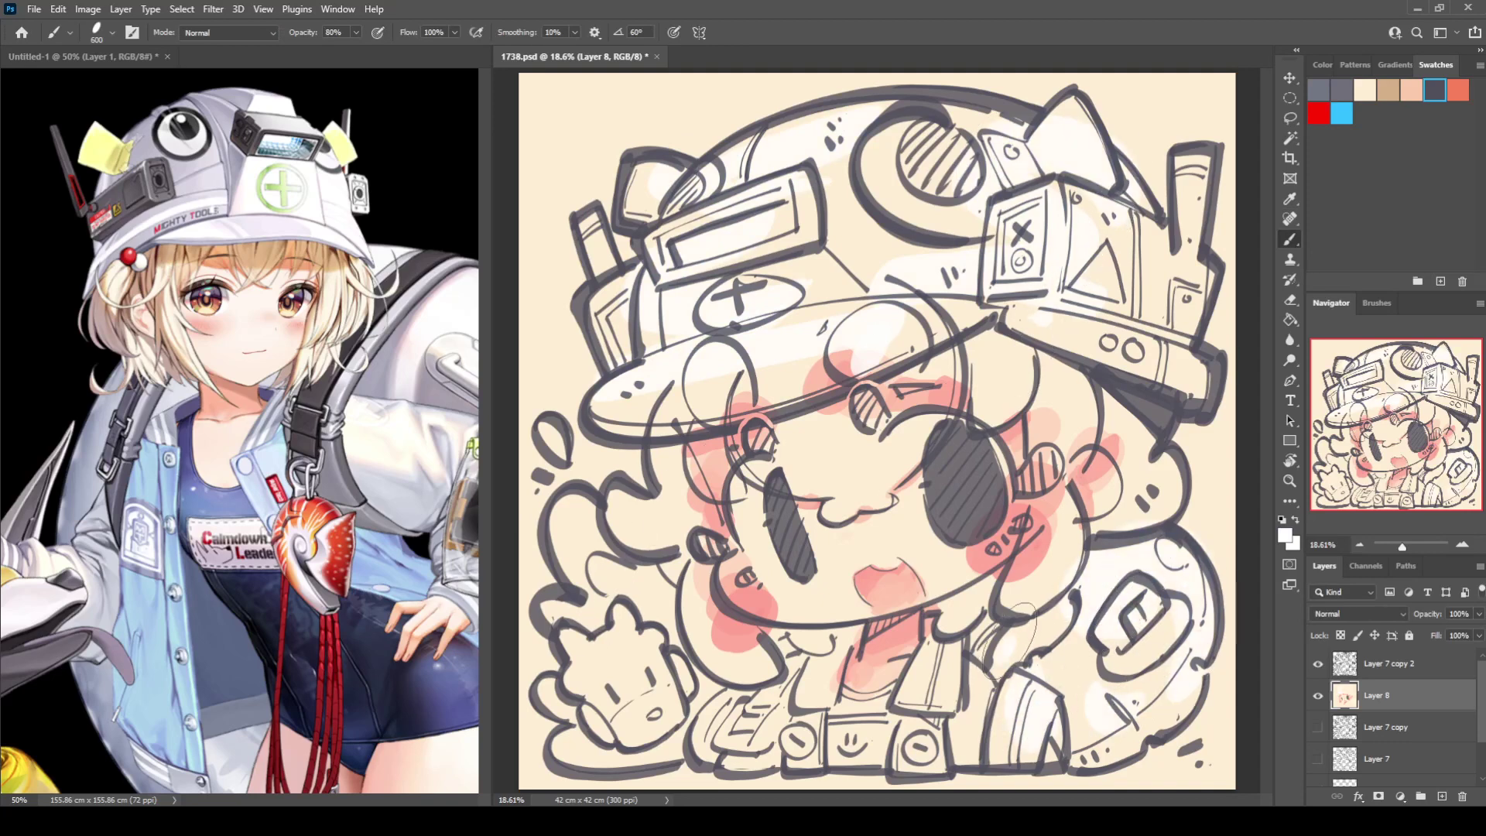
Paint the raised hand, puffy sleeve, jacket collar and chest straps white.
left_click_drag(580, 634, 596, 665)
left_click_drag(580, 534, 611, 584)
left_click_drag(605, 709, 669, 708)
mouse_move(700, 646)
left_mouse_down()
mouse_move(739, 673)
mouse_move(773, 754)
left_mouse_up()
left_click_drag(746, 661, 773, 692)
mouse_move(656, 608)
left_mouse_down()
mouse_move(628, 517)
mouse_move(636, 528)
left_mouse_up()
left_click_drag(983, 726, 959, 680)
left_click_drag(848, 739, 882, 735)
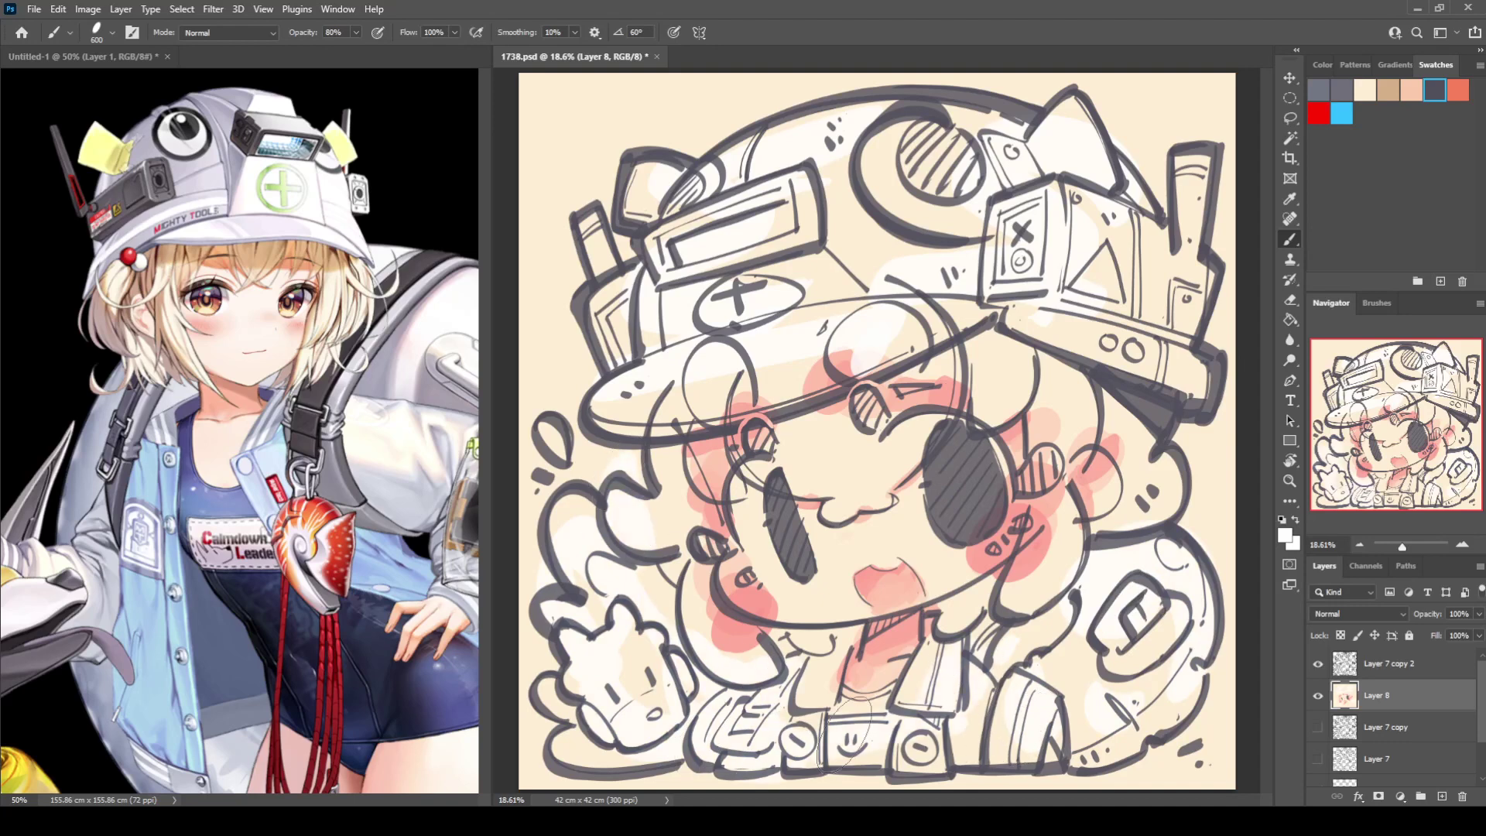
left_click_drag(967, 696, 973, 727)
Choose a warm peach yellow and paint it over the side locks, the bangs and the hair behind the ear.
key("i")
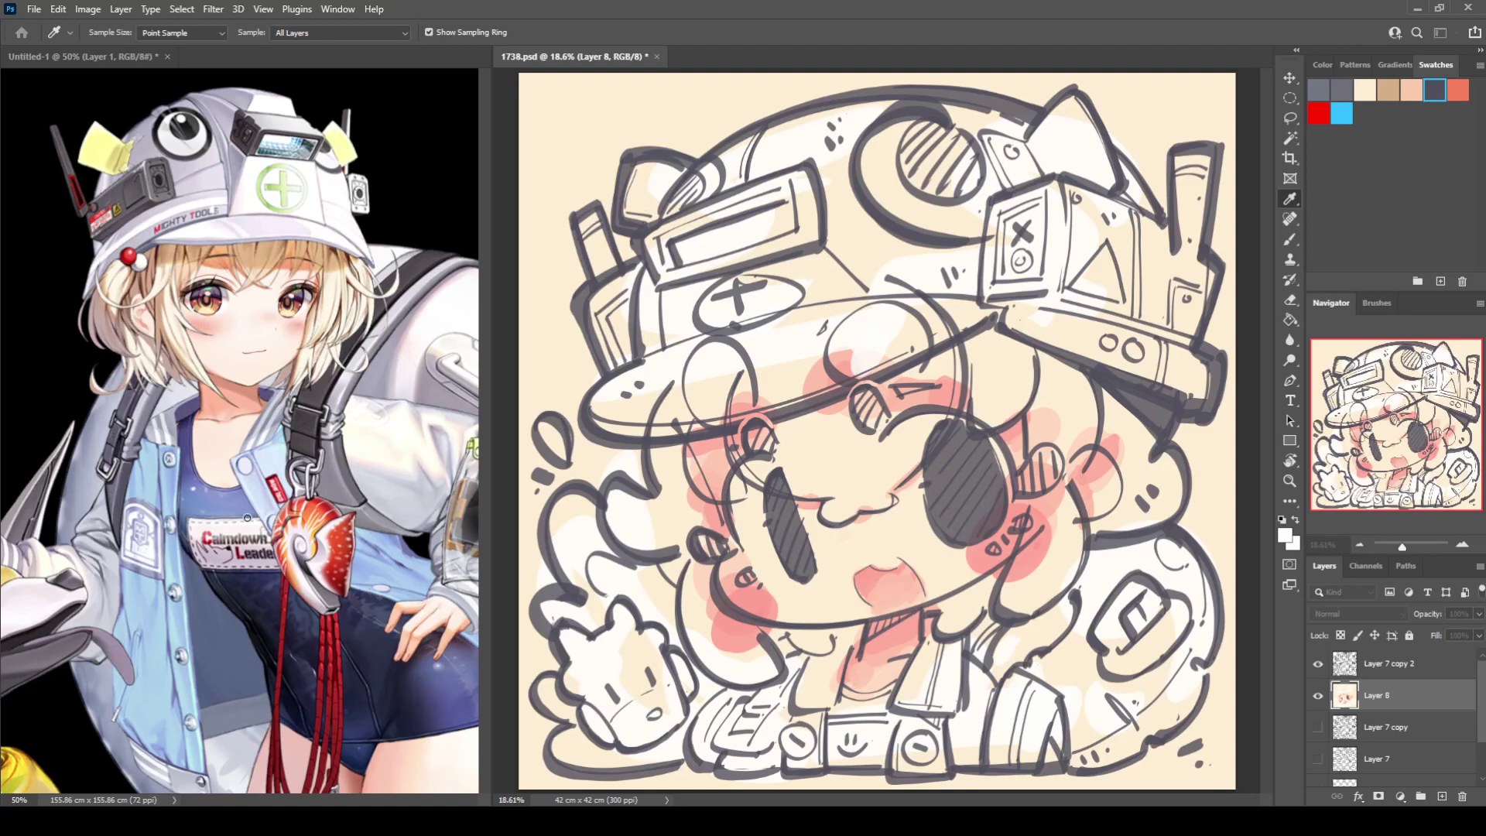
left_click(575, 386)
mouse_move(658, 491)
left_mouse_down()
mouse_move(694, 466)
mouse_move(688, 450)
mouse_move(662, 540)
mouse_move(683, 481)
mouse_move(729, 624)
mouse_move(694, 595)
mouse_move(697, 560)
mouse_move(758, 646)
mouse_move(737, 636)
mouse_move(808, 639)
left_mouse_up()
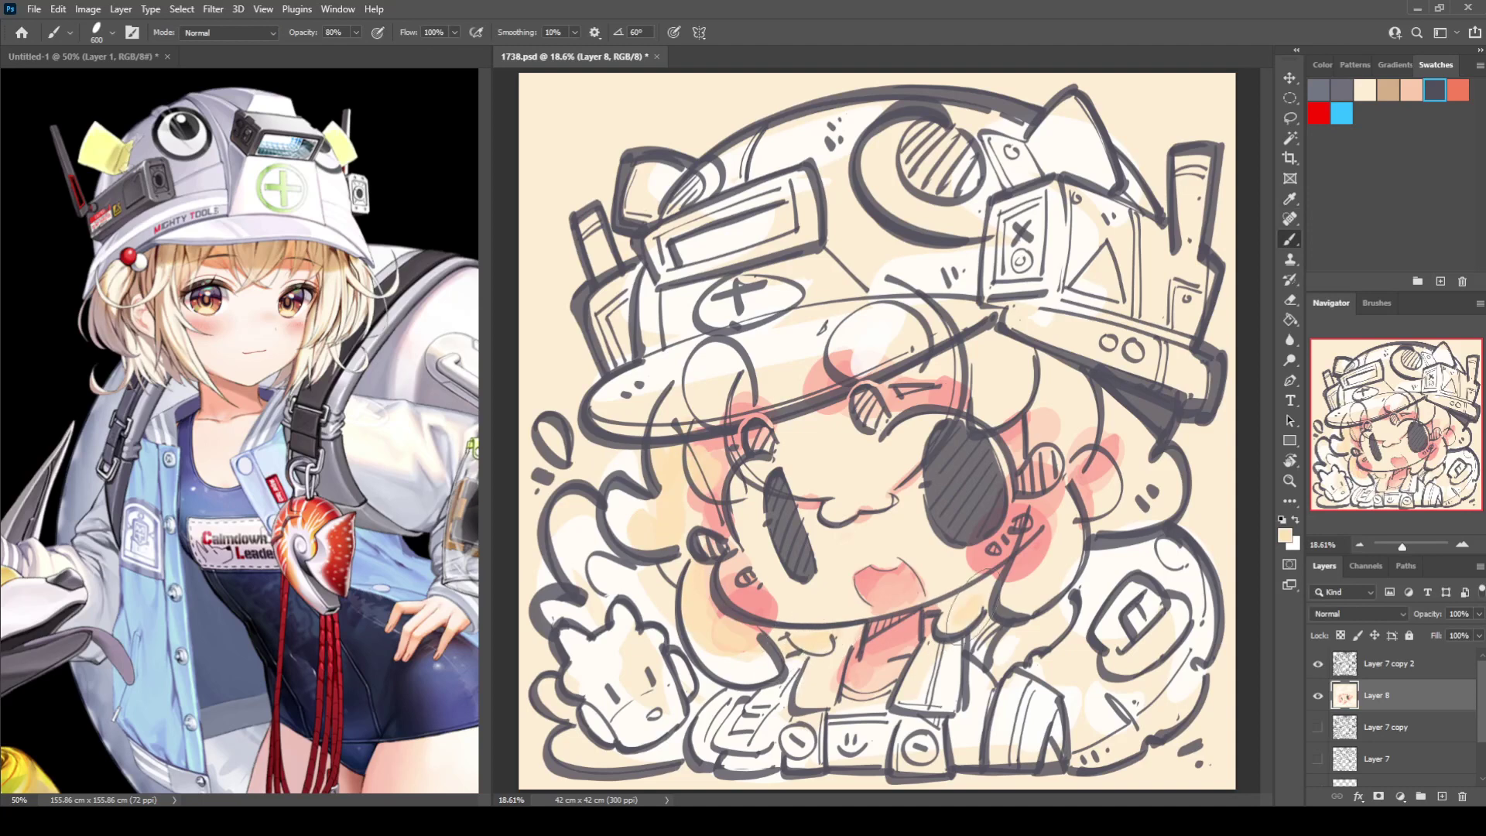
mouse_move(781, 445)
left_mouse_down()
mouse_move(851, 453)
mouse_move(866, 406)
mouse_move(862, 451)
mouse_move(894, 408)
mouse_move(857, 468)
mouse_move(872, 479)
mouse_move(921, 373)
mouse_move(992, 361)
mouse_move(1022, 382)
mouse_move(1058, 360)
mouse_move(1055, 405)
mouse_move(1081, 444)
mouse_move(1114, 412)
mouse_move(1167, 493)
left_mouse_up()
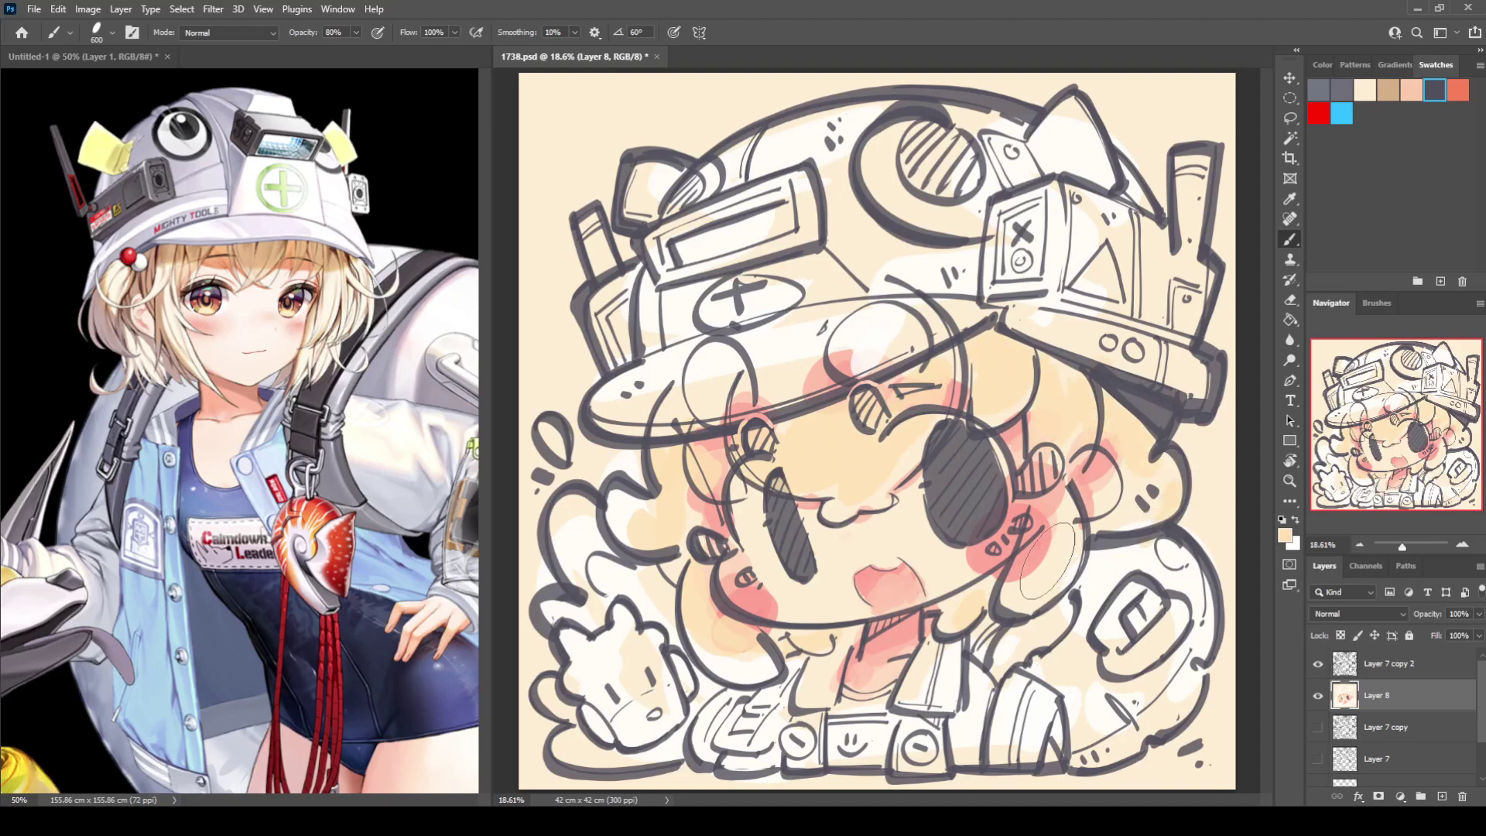
left_click_drag(1054, 559, 1047, 576)
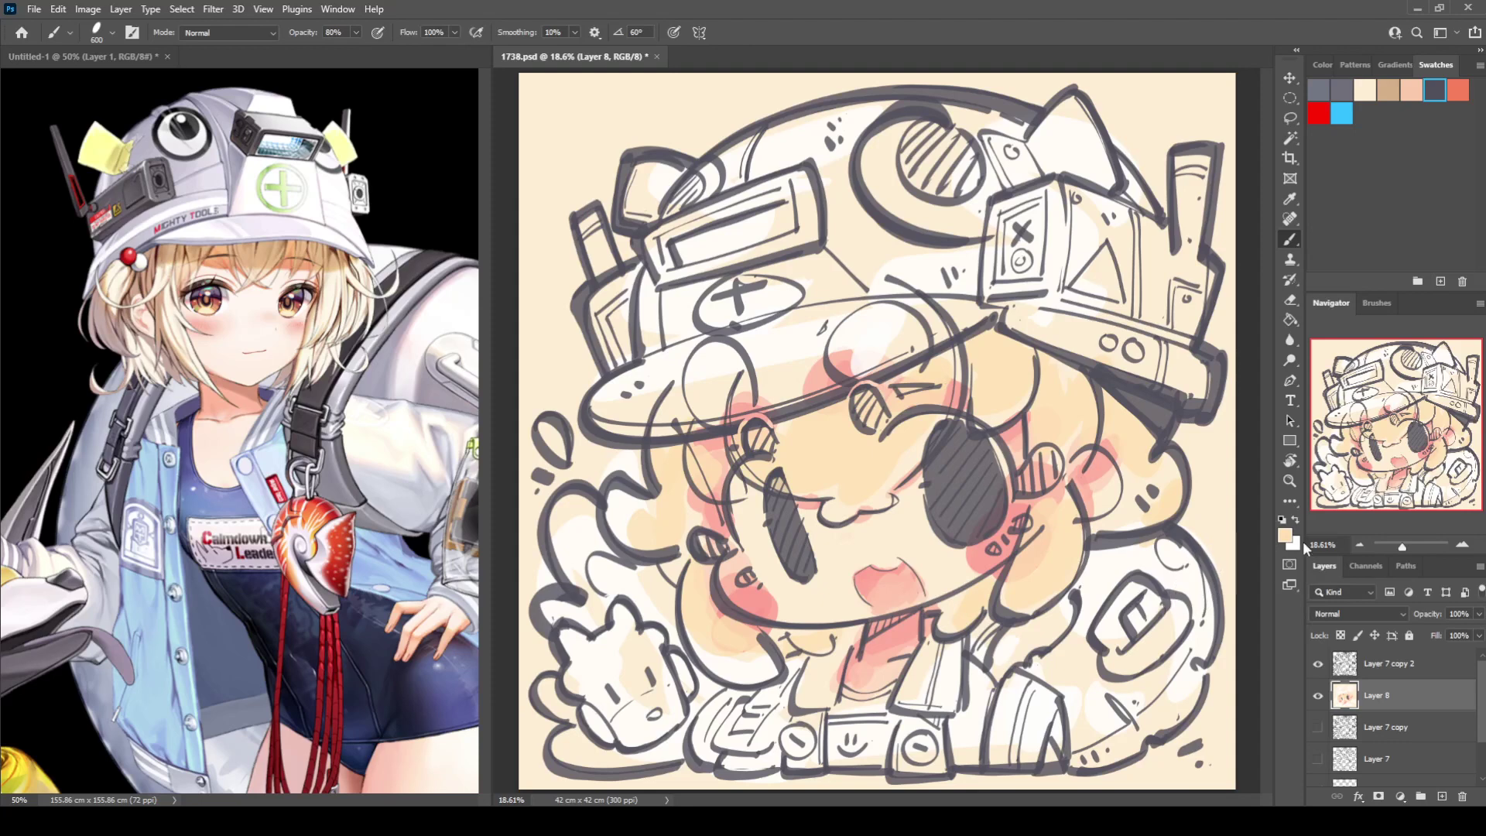
Pick a light peach and paint it over the bangs, the hair around the ear and the lower hair locks.
key("i")
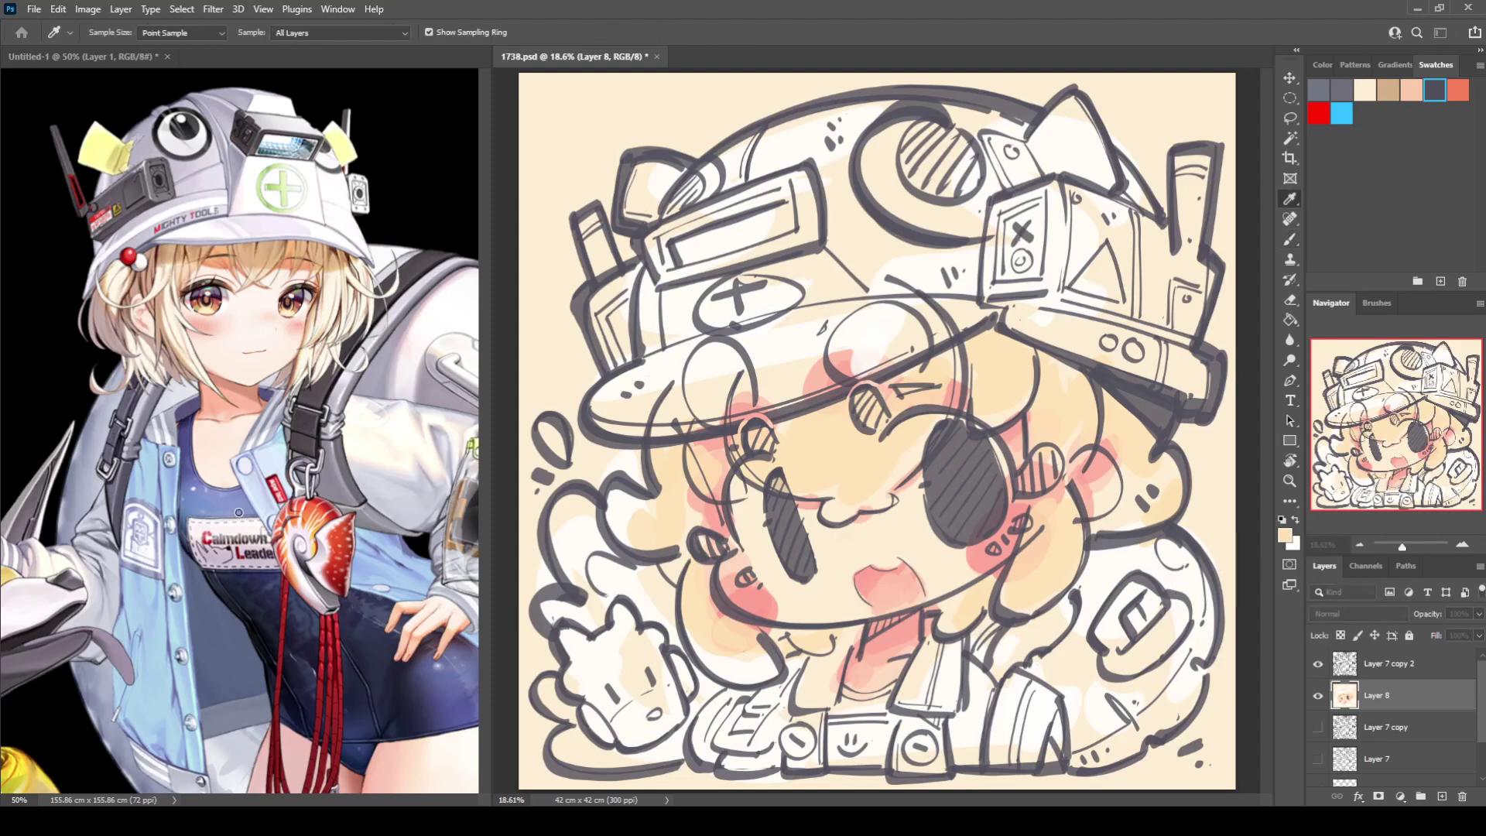
key("b")
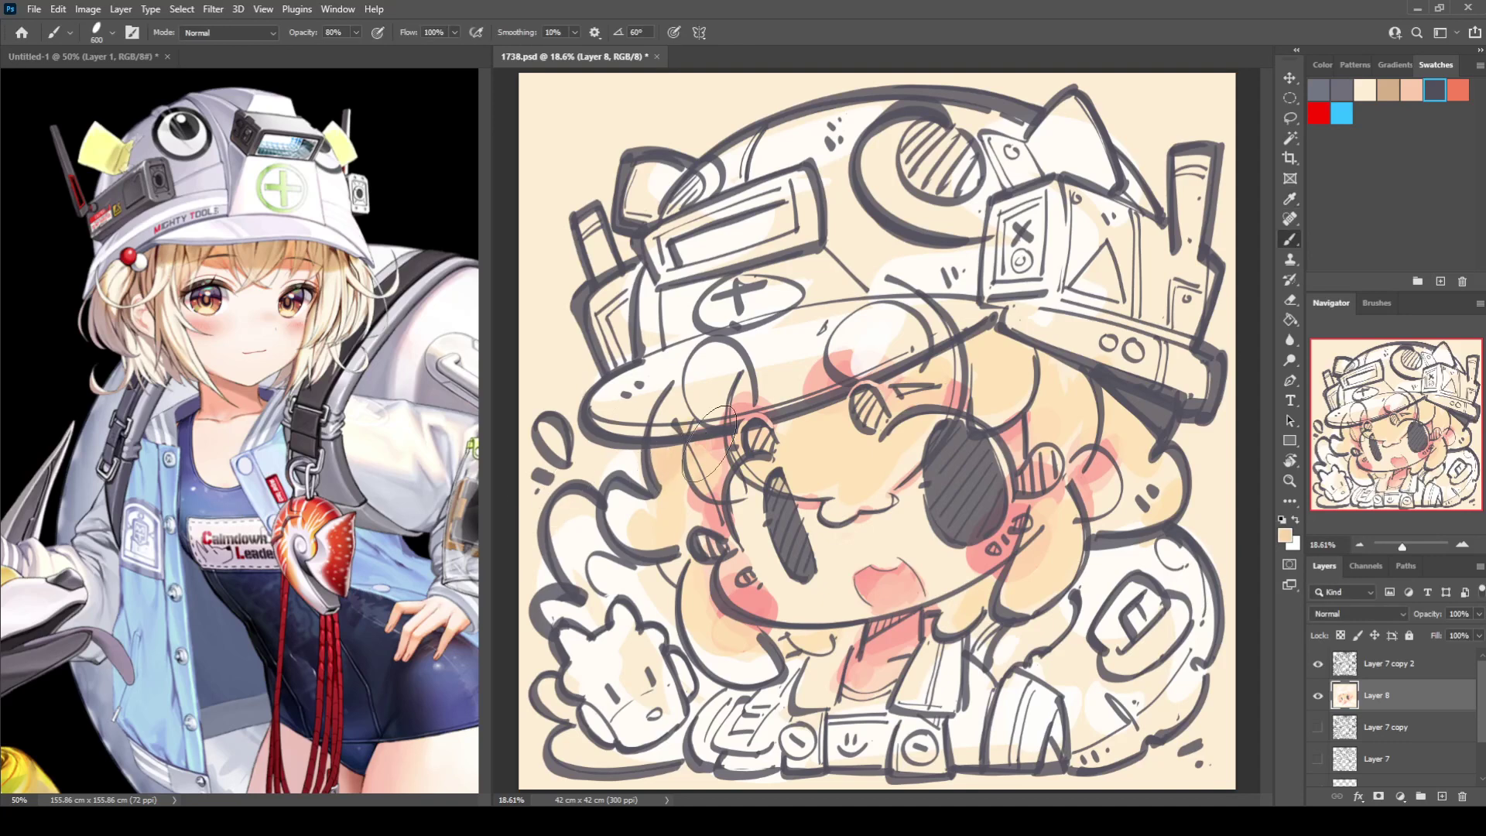
mouse_move(988, 352)
left_mouse_down()
mouse_move(1070, 354)
mouse_move(1110, 408)
mouse_move(1172, 403)
mouse_move(1050, 429)
mouse_move(1097, 429)
left_mouse_up()
mouse_move(1110, 507)
left_mouse_down()
mouse_move(1111, 540)
mouse_move(1176, 511)
mouse_move(1029, 615)
left_mouse_up()
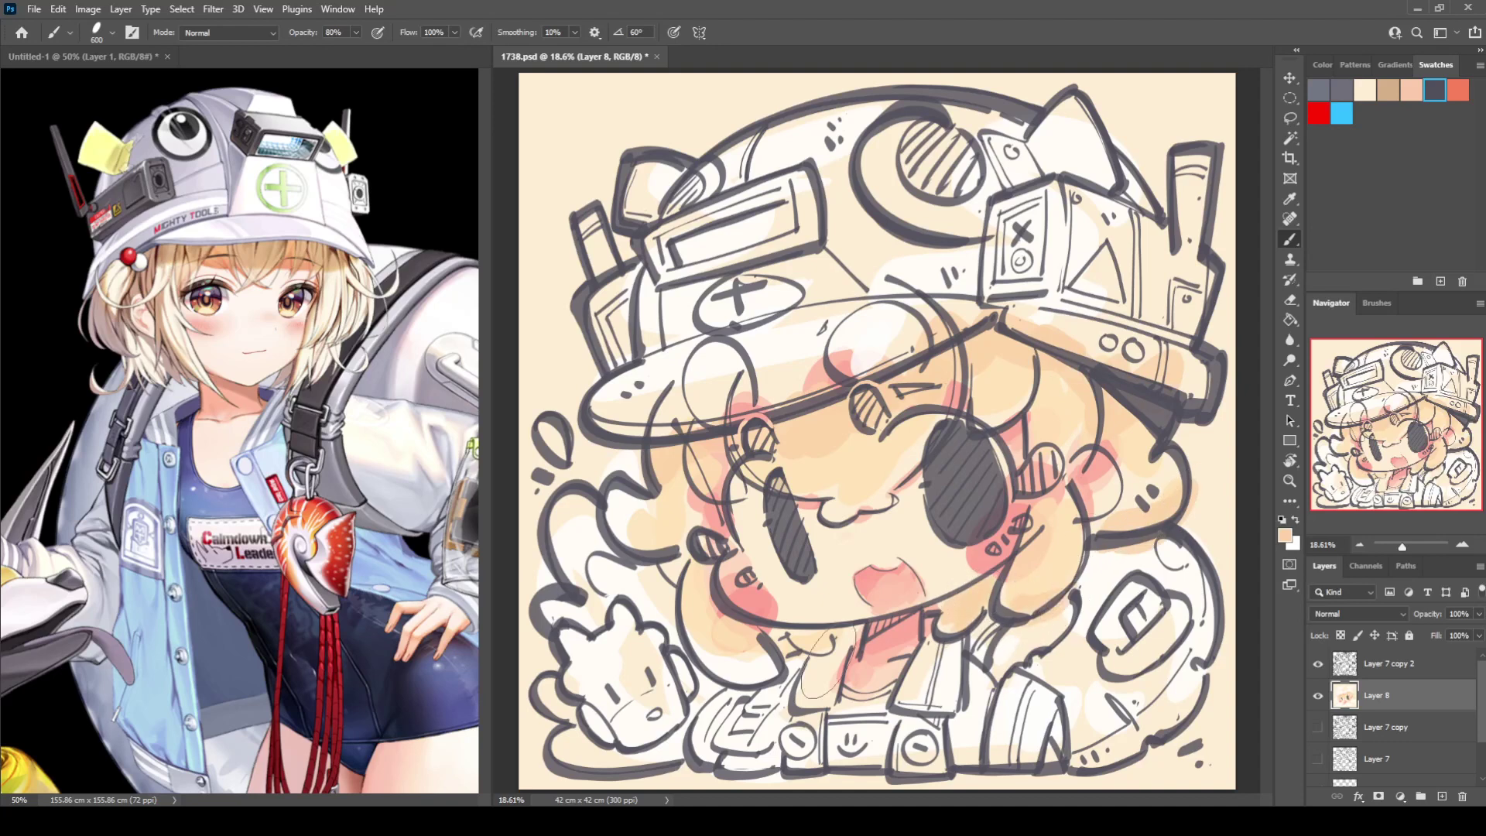
mouse_move(685, 546)
left_mouse_down()
mouse_move(663, 521)
mouse_move(677, 507)
mouse_move(662, 522)
left_mouse_up()
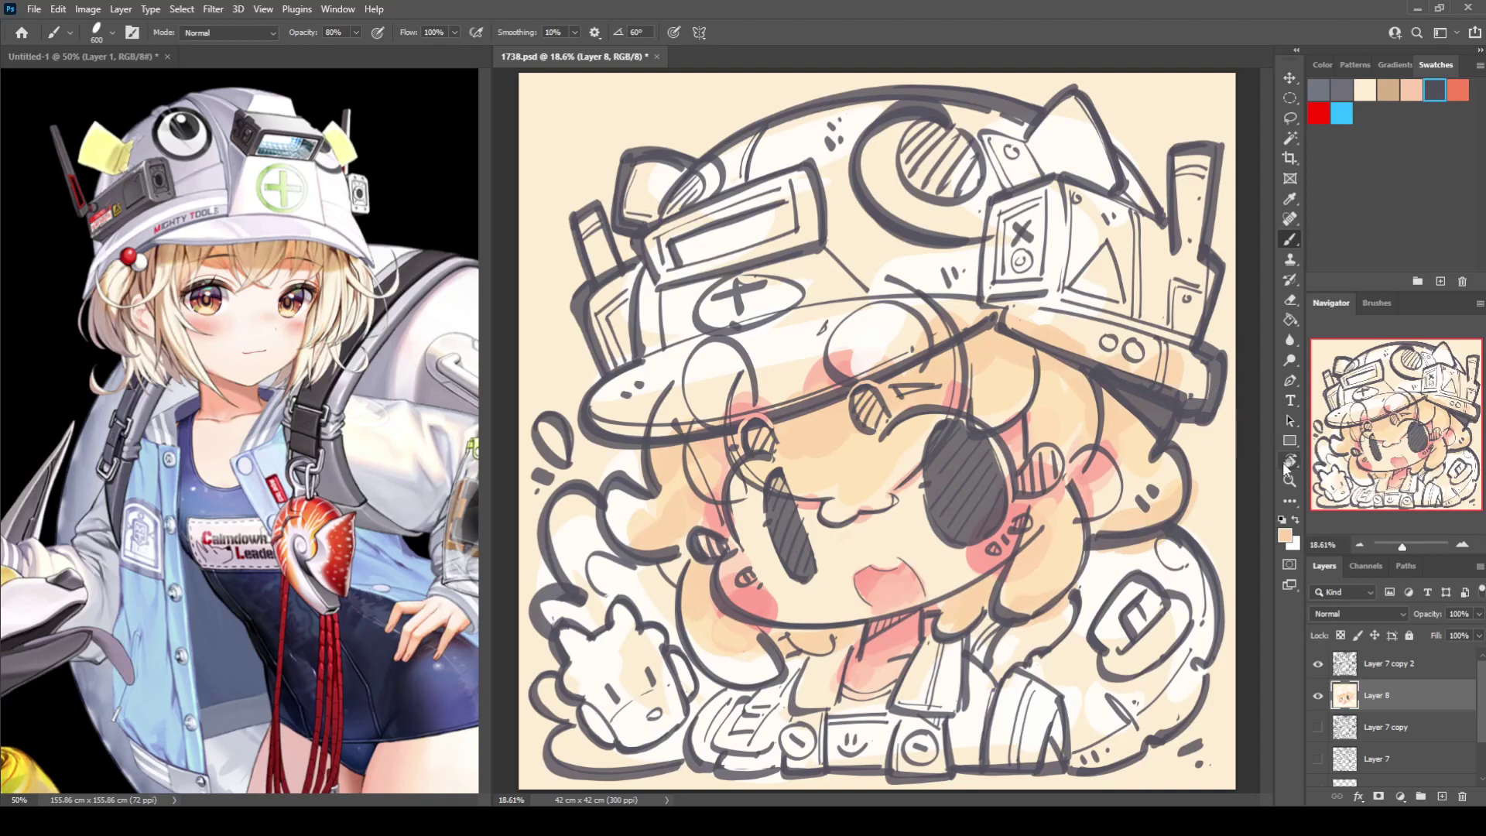
Pick a pale yellow and paint it over the bangs, the side locks and the hair around the ear.
key("i")
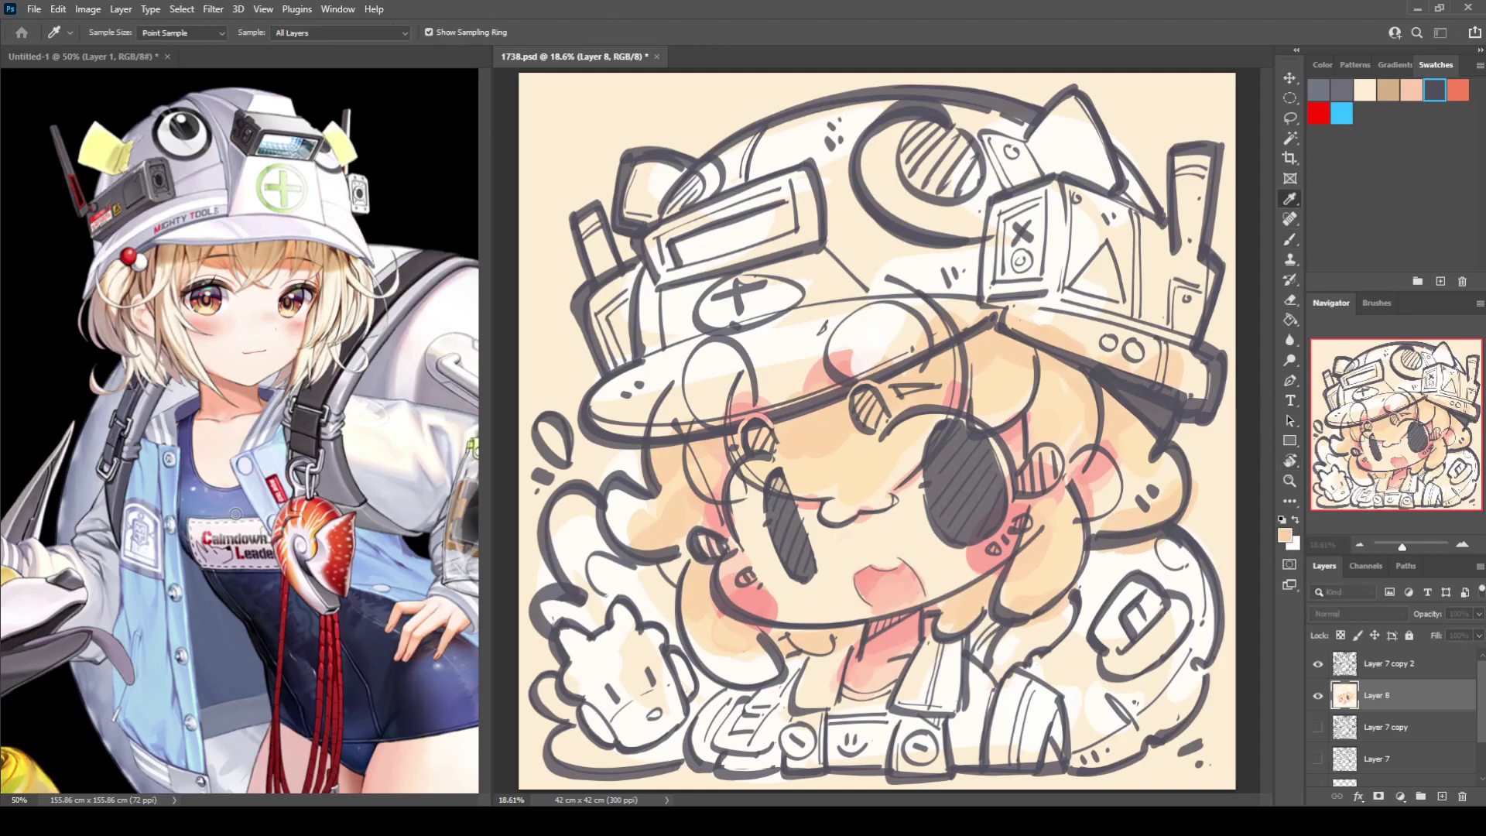
left_click(514, 512)
mouse_move(642, 520)
left_mouse_down()
mouse_move(624, 517)
mouse_move(656, 526)
left_mouse_up()
mouse_move(726, 652)
left_mouse_down()
mouse_move(705, 640)
mouse_move(739, 653)
left_mouse_up()
mouse_move(846, 483)
left_mouse_down()
mouse_move(890, 461)
mouse_move(828, 477)
mouse_move(782, 462)
left_mouse_up()
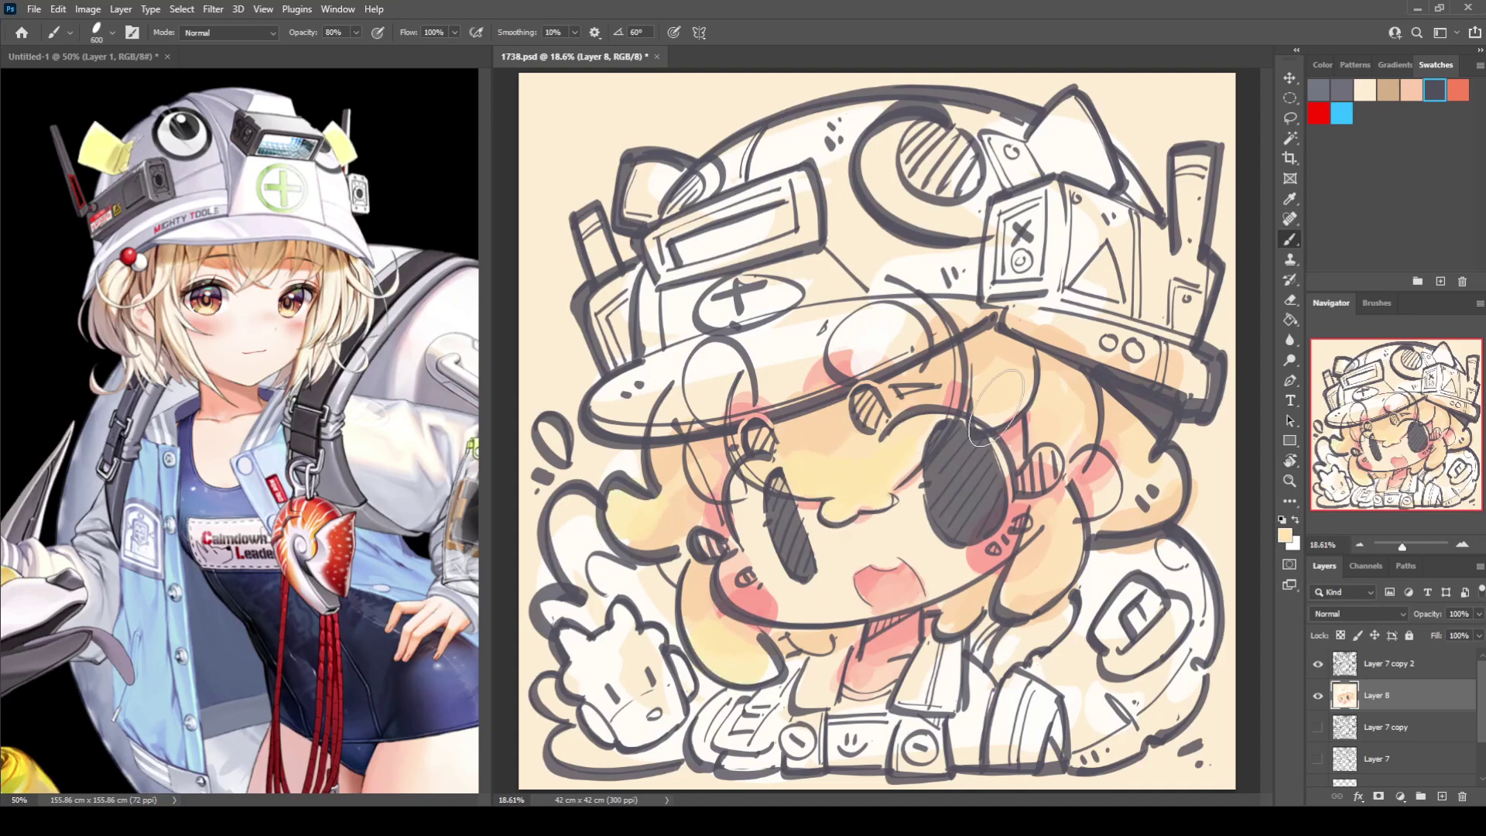
left_click_drag(997, 408, 1006, 380)
left_click_drag(1069, 440, 1070, 417)
left_click_drag(1047, 569, 1029, 569)
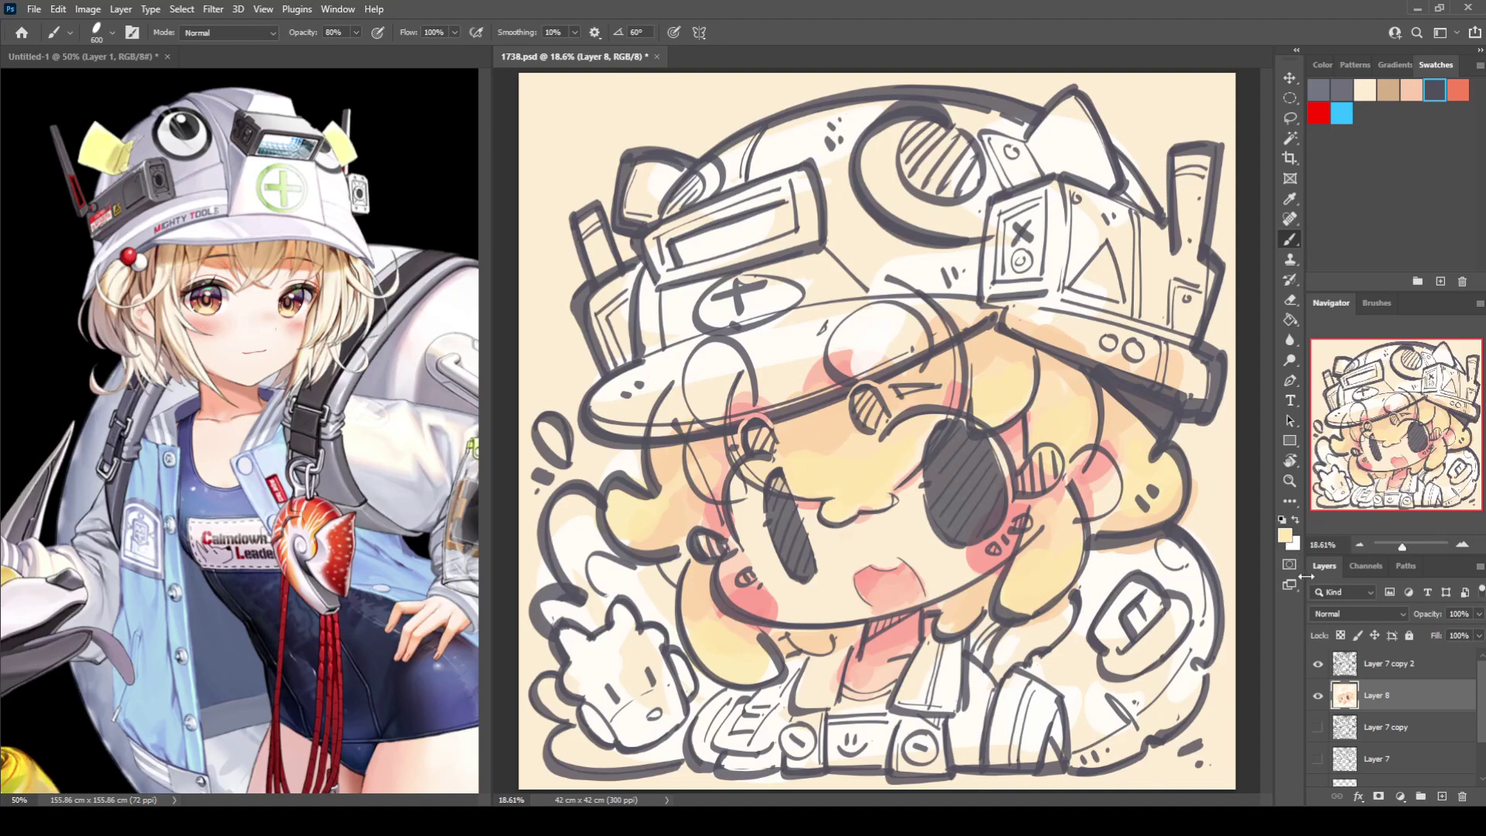
Shade the hair edges with soft pink and paint a dusty rose shadow across the bangs beneath the helmet brim.
key("i")
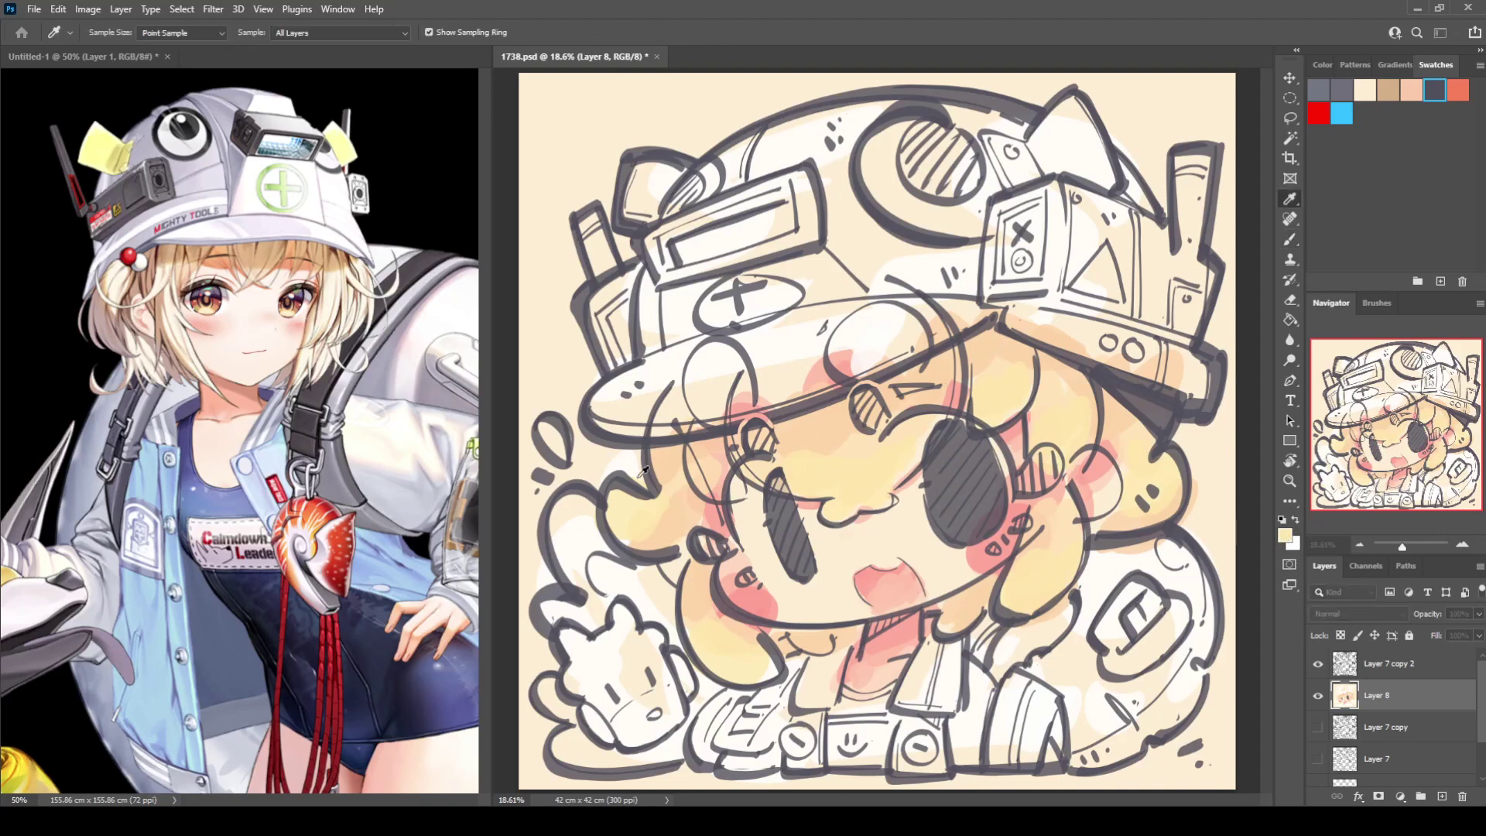
mouse_move(381, 691)
left_mouse_down()
mouse_move(452, 517)
mouse_move(502, 486)
left_mouse_up()
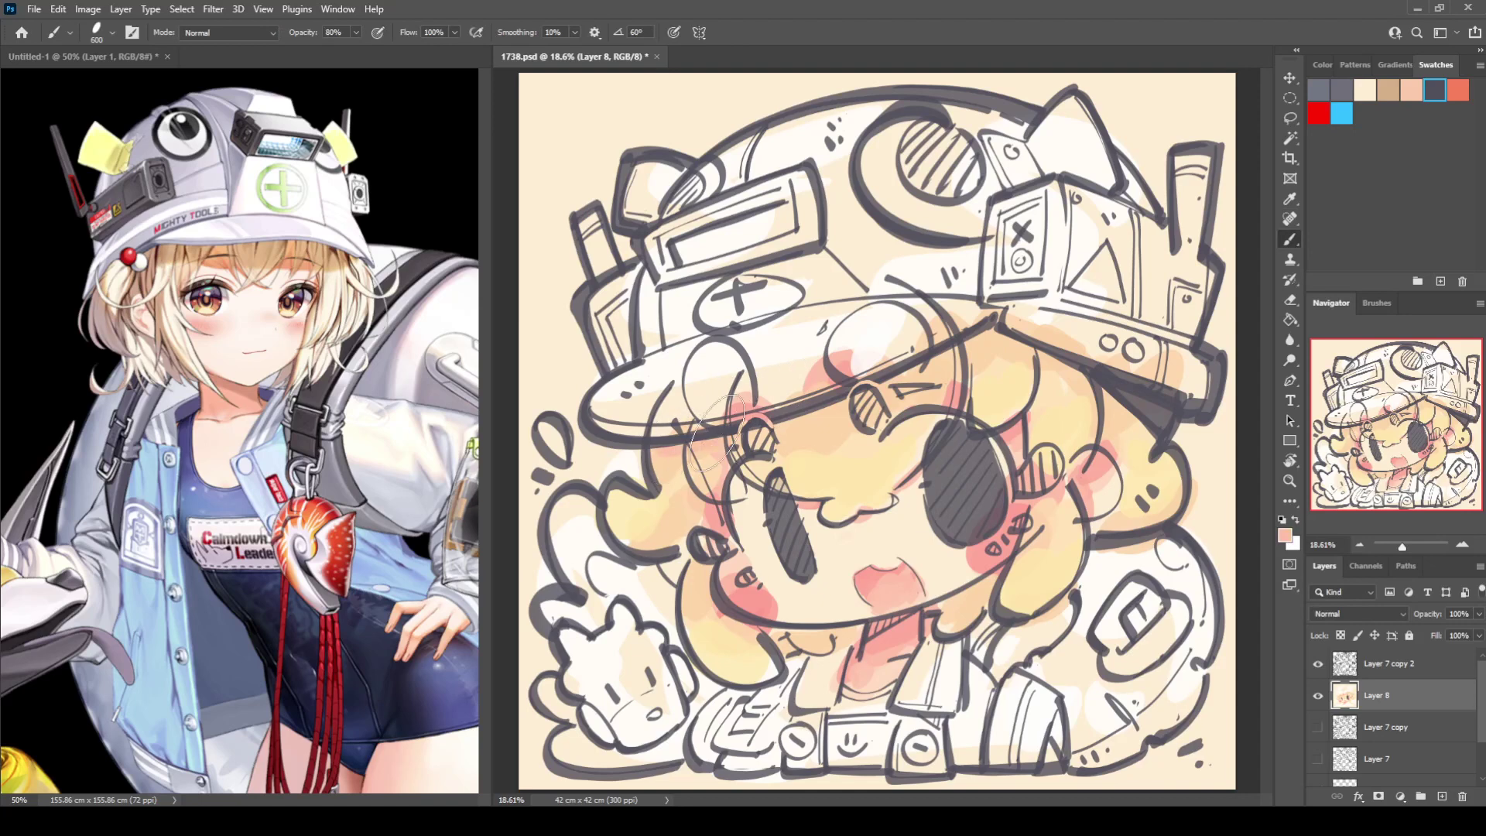
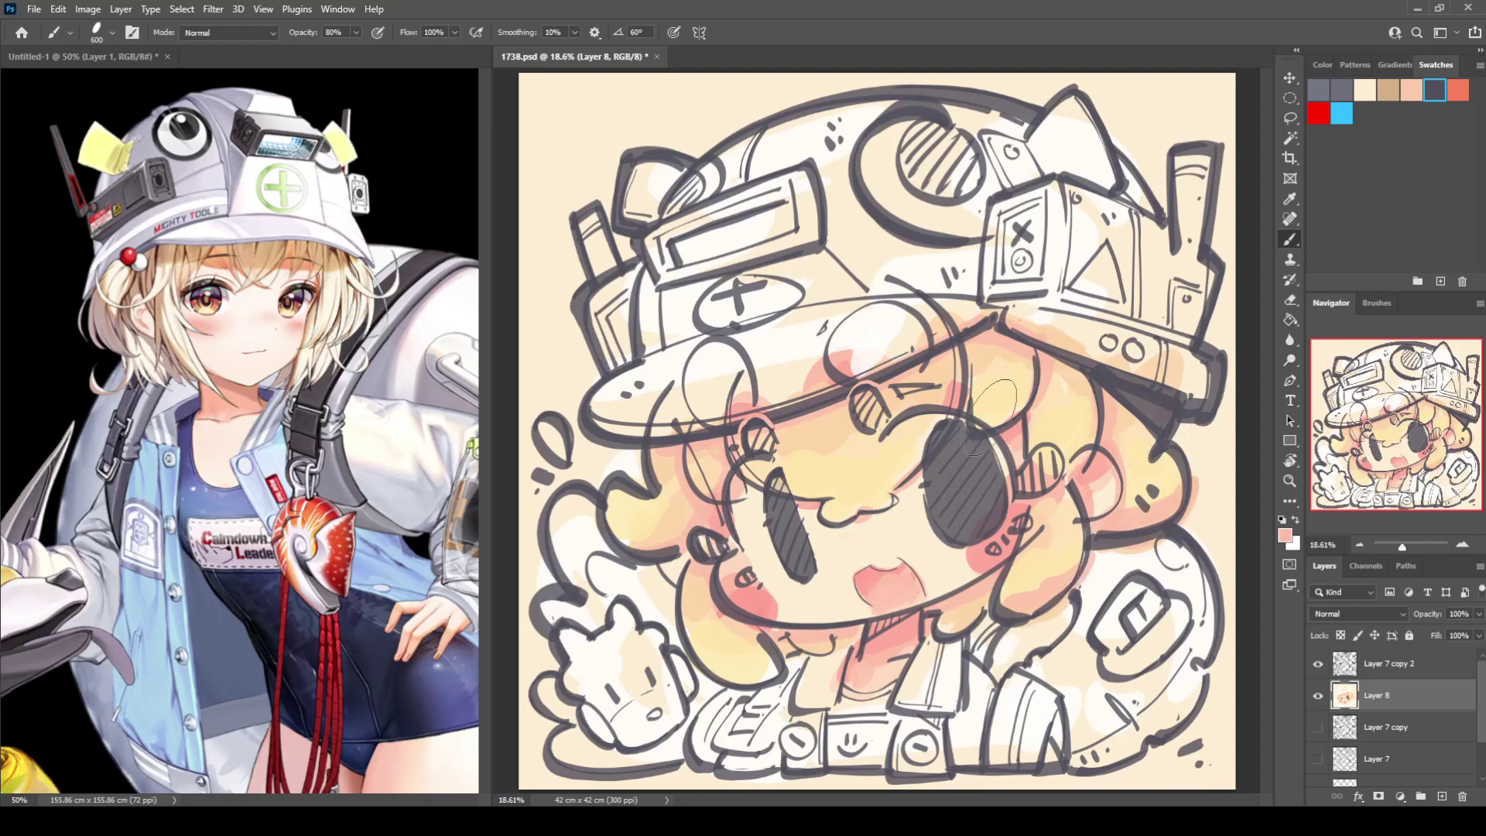
key("i")
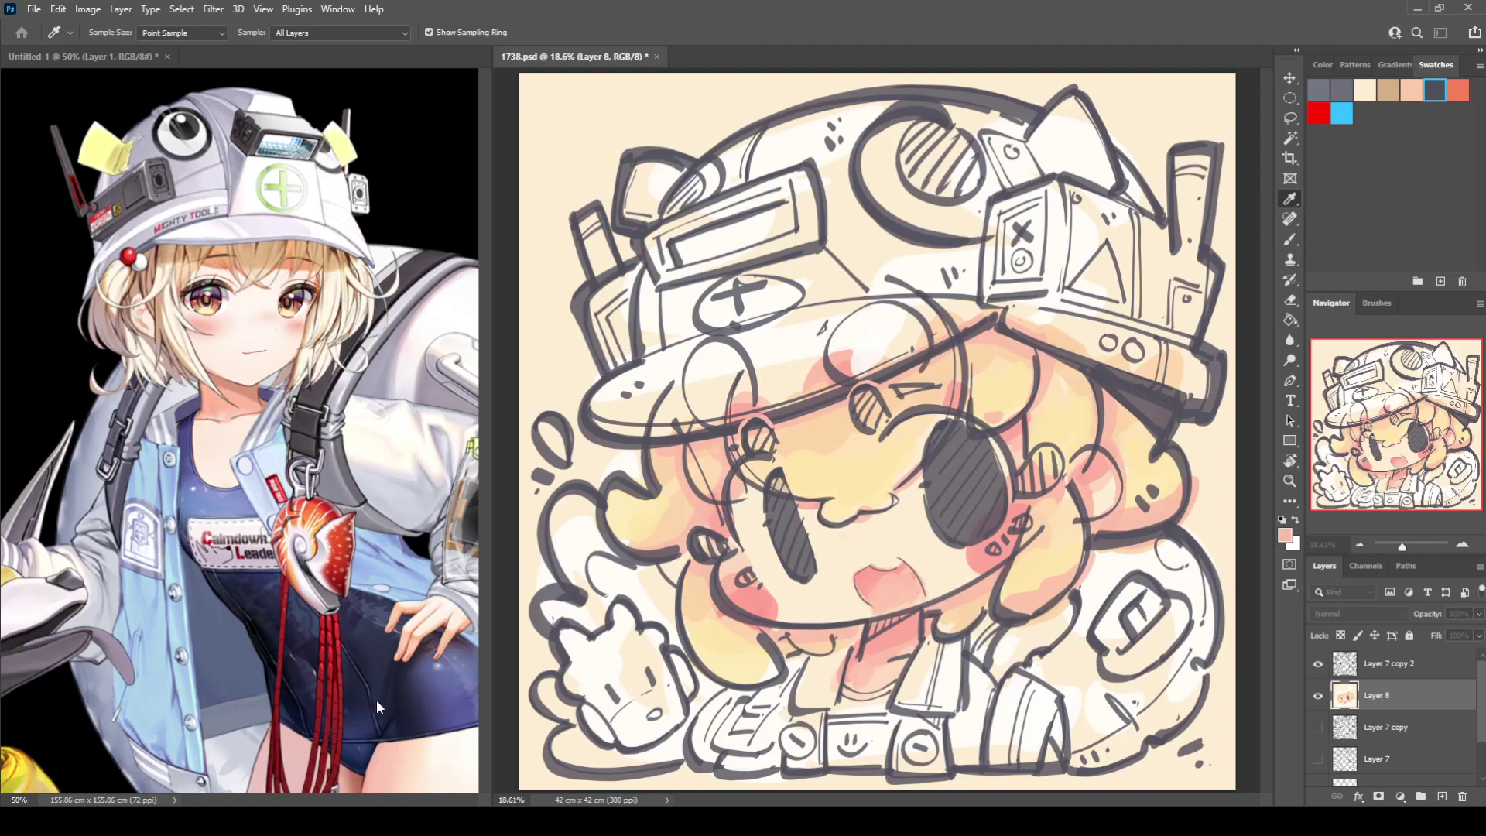
key("b")
mouse_move(659, 447)
left_mouse_down()
mouse_move(791, 426)
mouse_move(956, 348)
left_mouse_up()
key("ctrl+z")
mouse_move(657, 448)
left_mouse_down()
mouse_move(835, 410)
mouse_move(960, 350)
left_mouse_up()
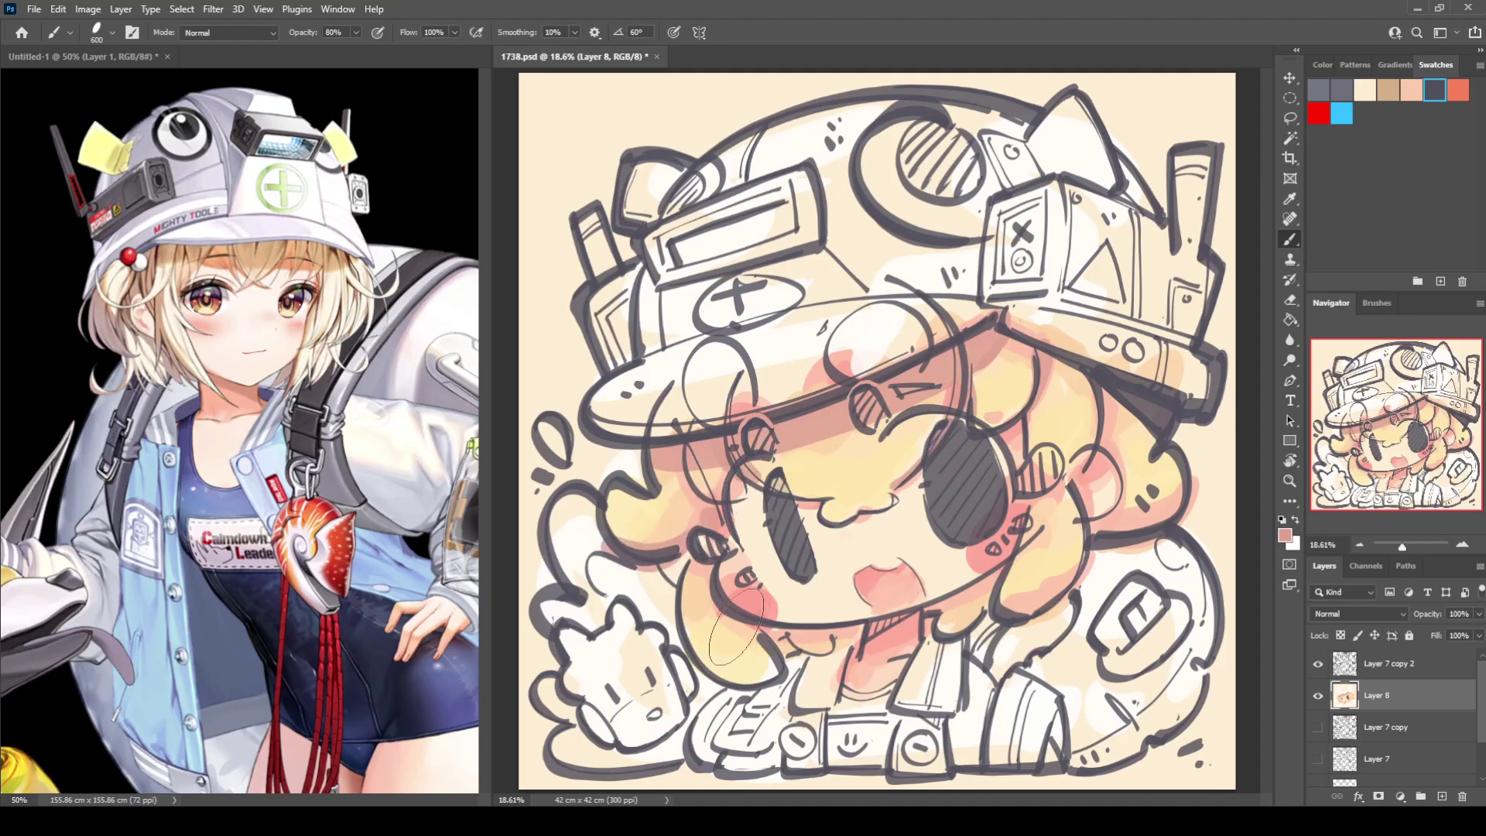
Deepen the shadows under the chin and along the hair locks on both sides of the face with dusty rose and mauve.
left_click_drag(765, 636, 855, 636)
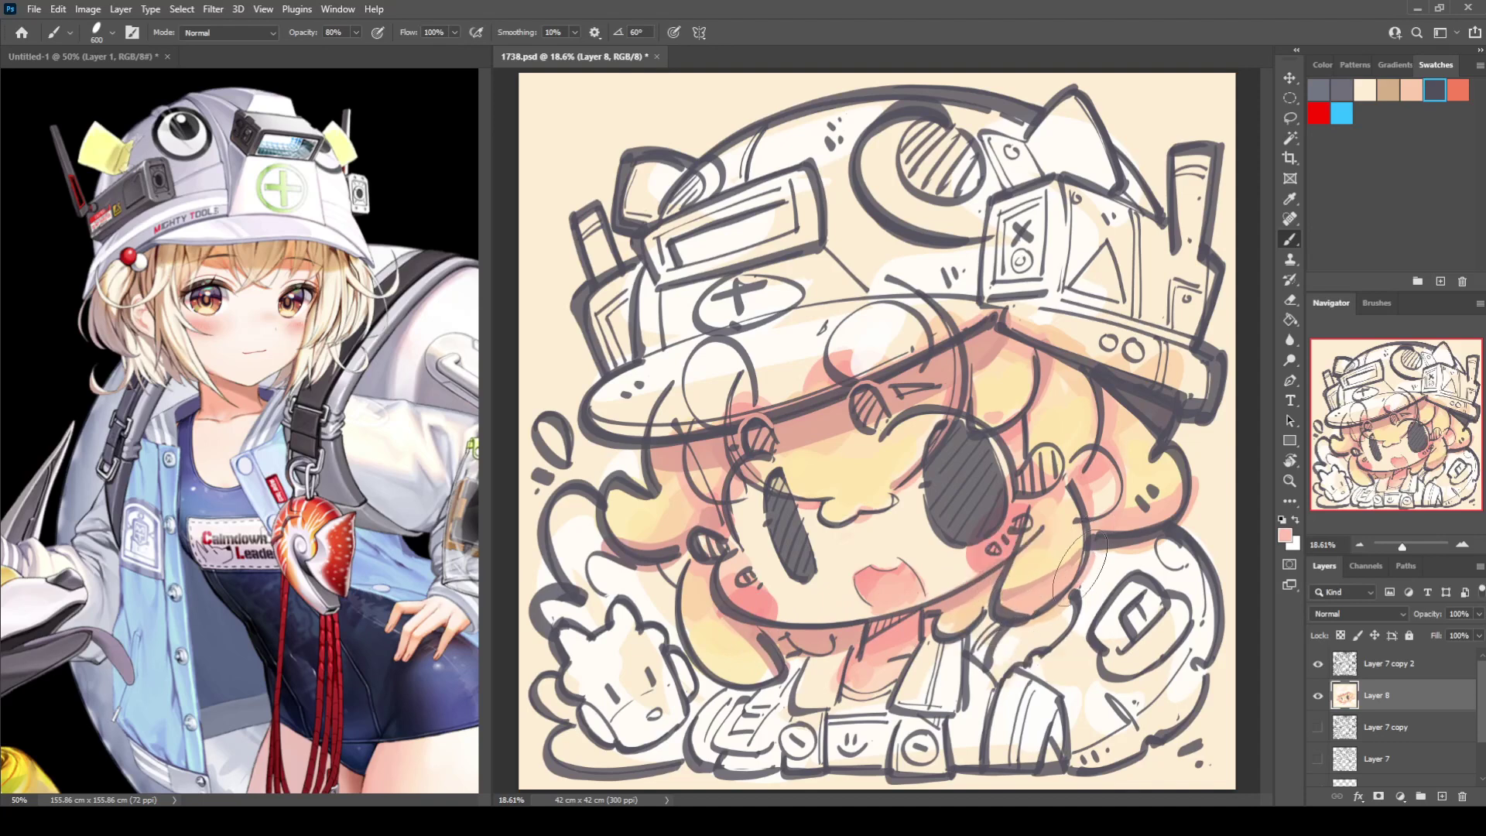
left_click(987, 364, "alt")
mouse_move(1089, 433)
left_mouse_down()
mouse_move(1105, 403)
mouse_move(1104, 435)
left_mouse_up()
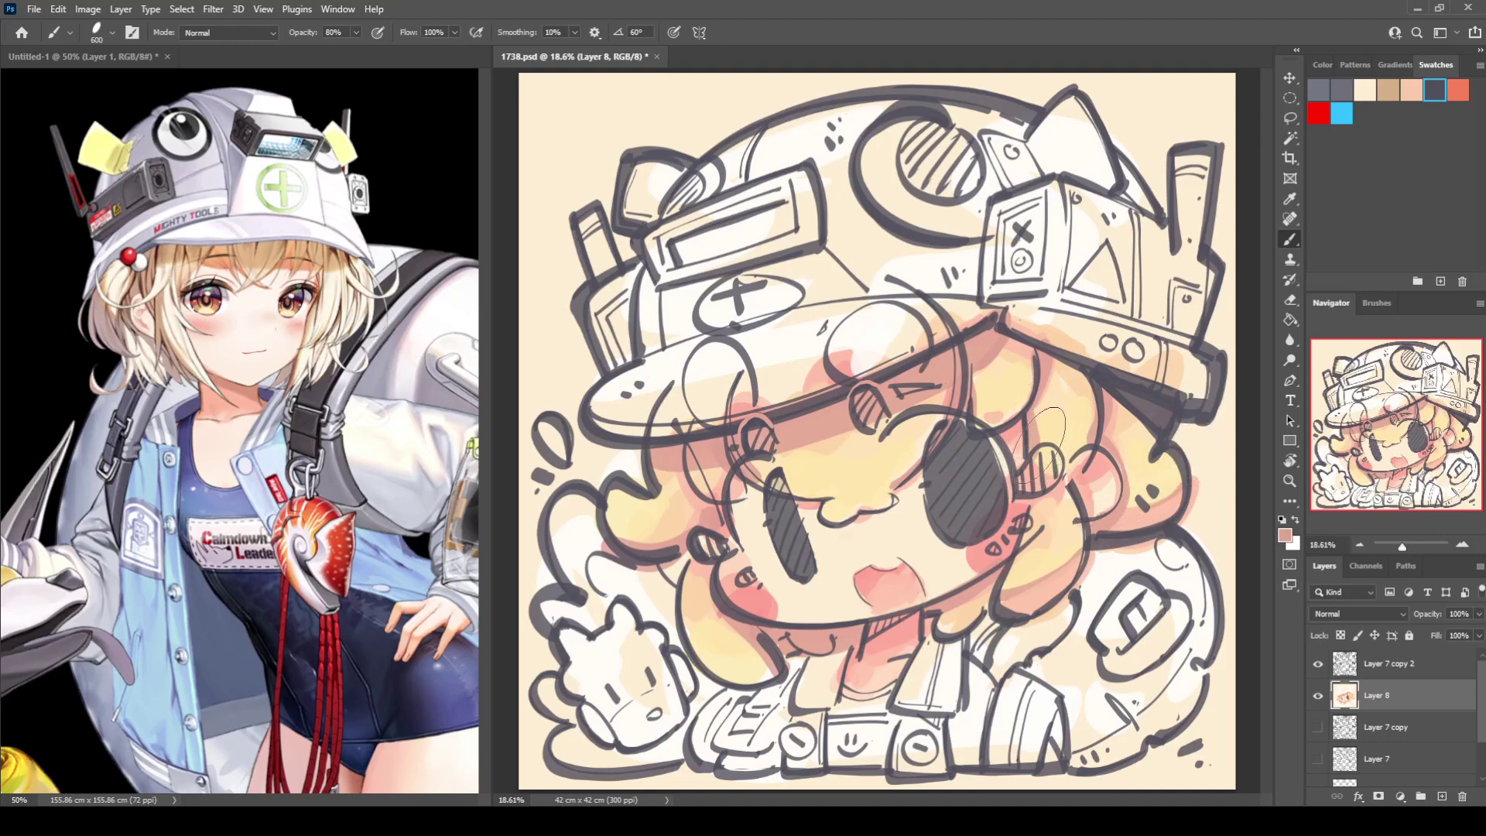
key("i")
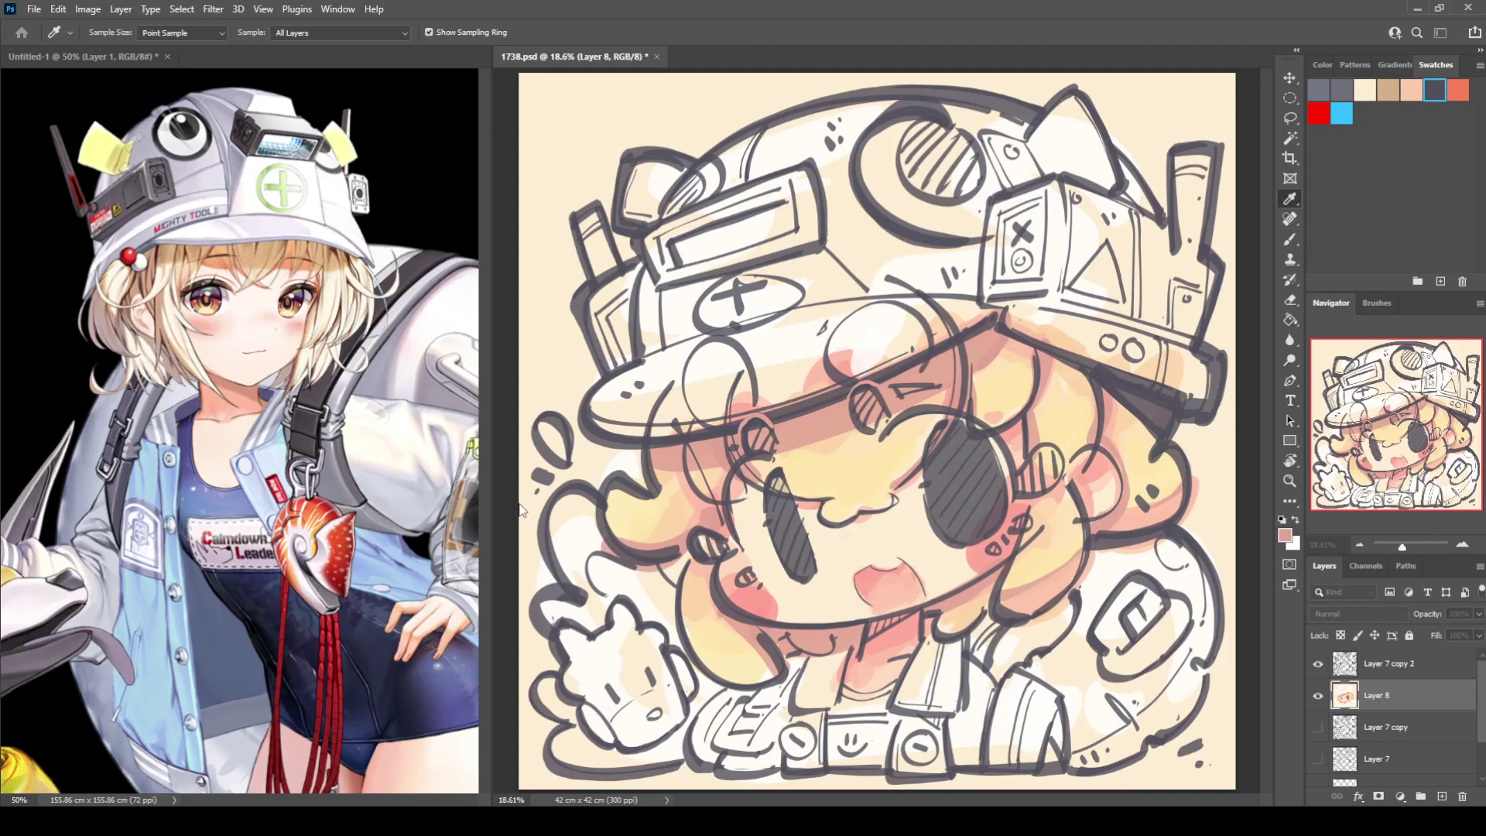
key("b")
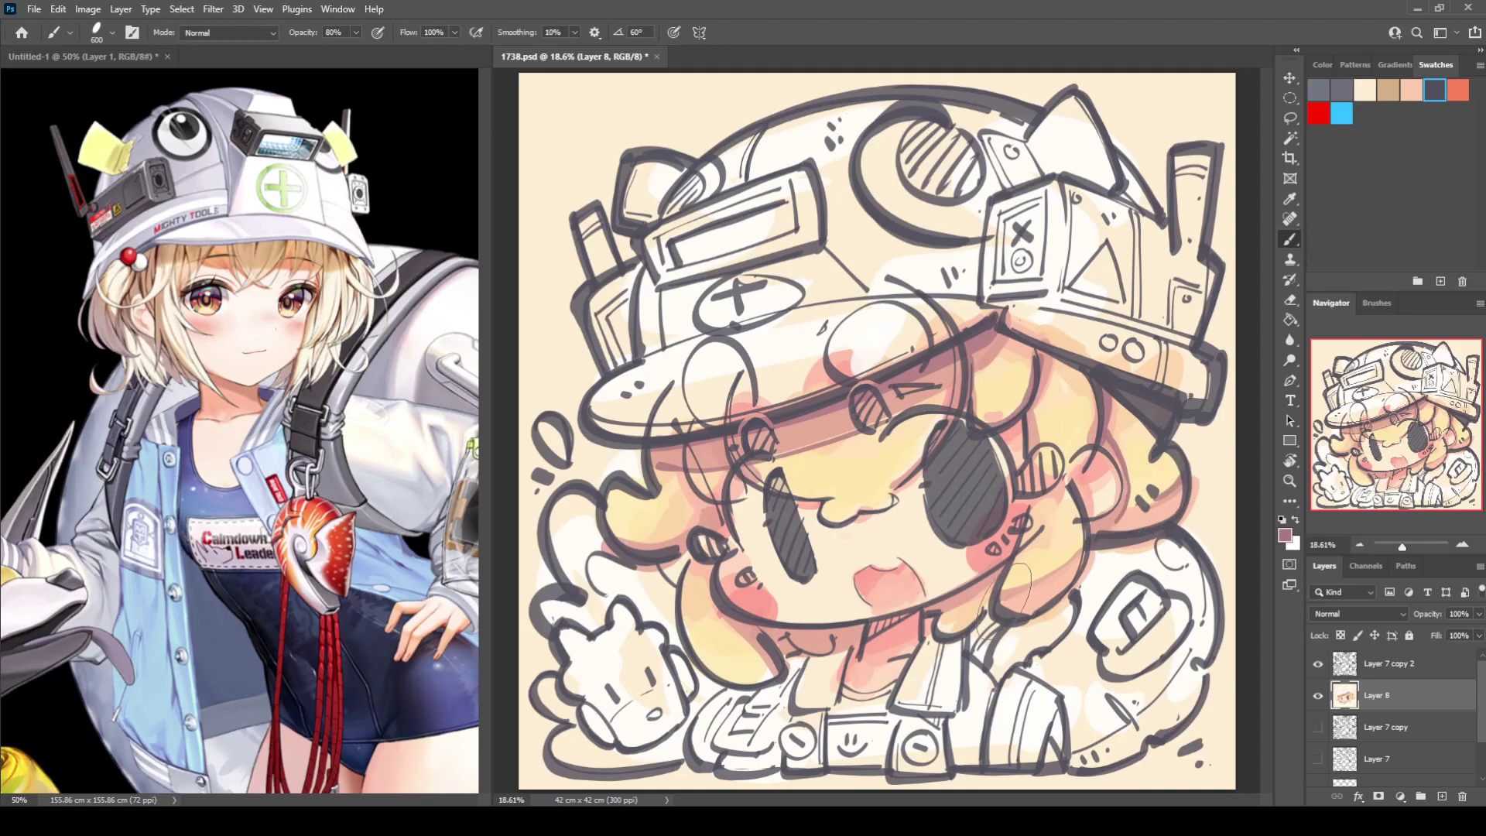
mouse_move(1076, 507)
left_mouse_down()
mouse_move(1076, 567)
mouse_move(1025, 617)
left_mouse_up()
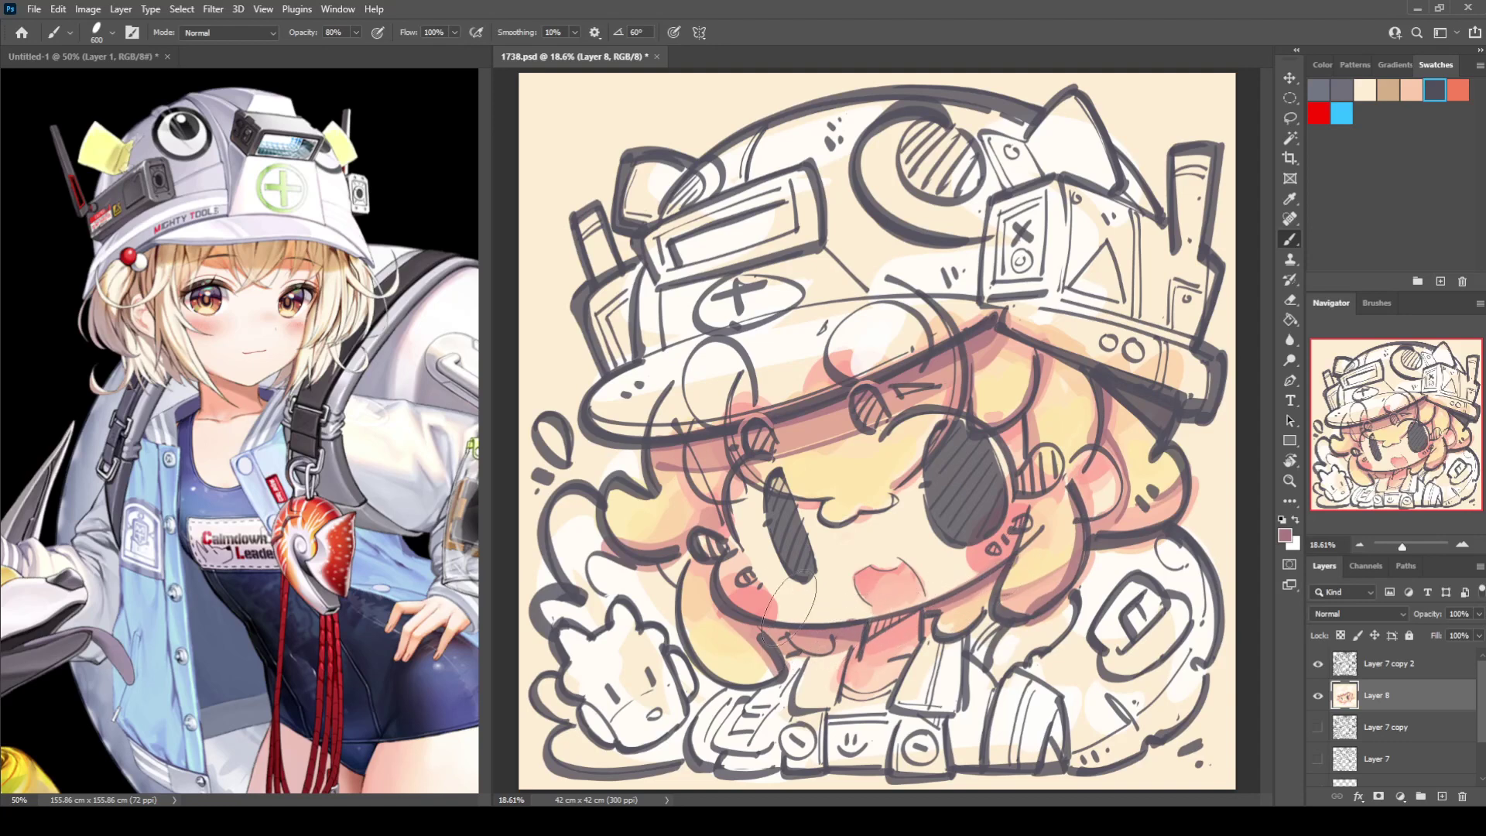
mouse_move(688, 578)
left_mouse_down()
mouse_move(690, 612)
mouse_move(762, 680)
left_mouse_up()
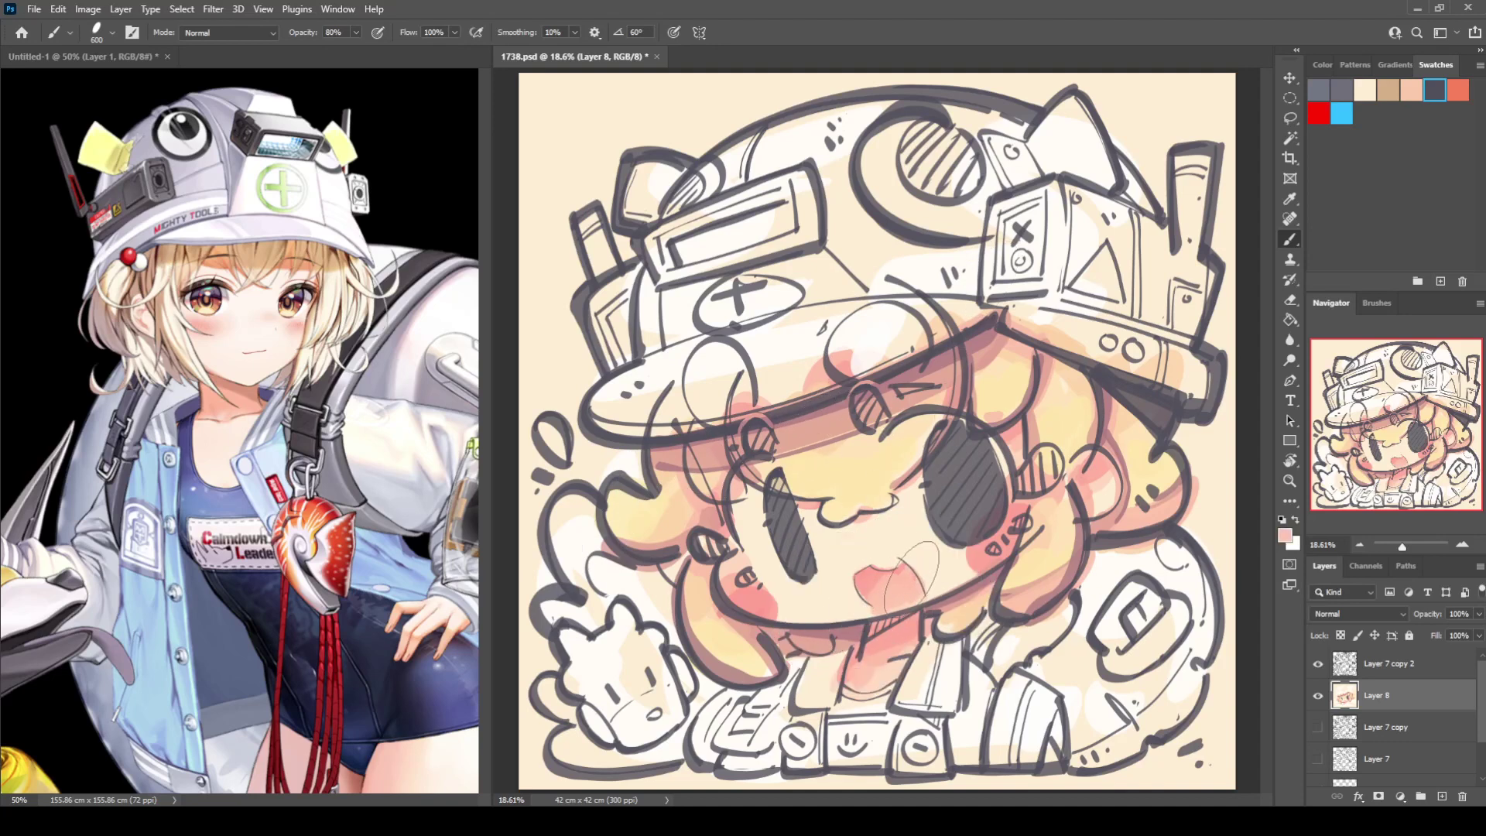
Repaint the lower face in light skin tone and add white to the eyes and the upper teeth.
left_click(848, 608, "alt")
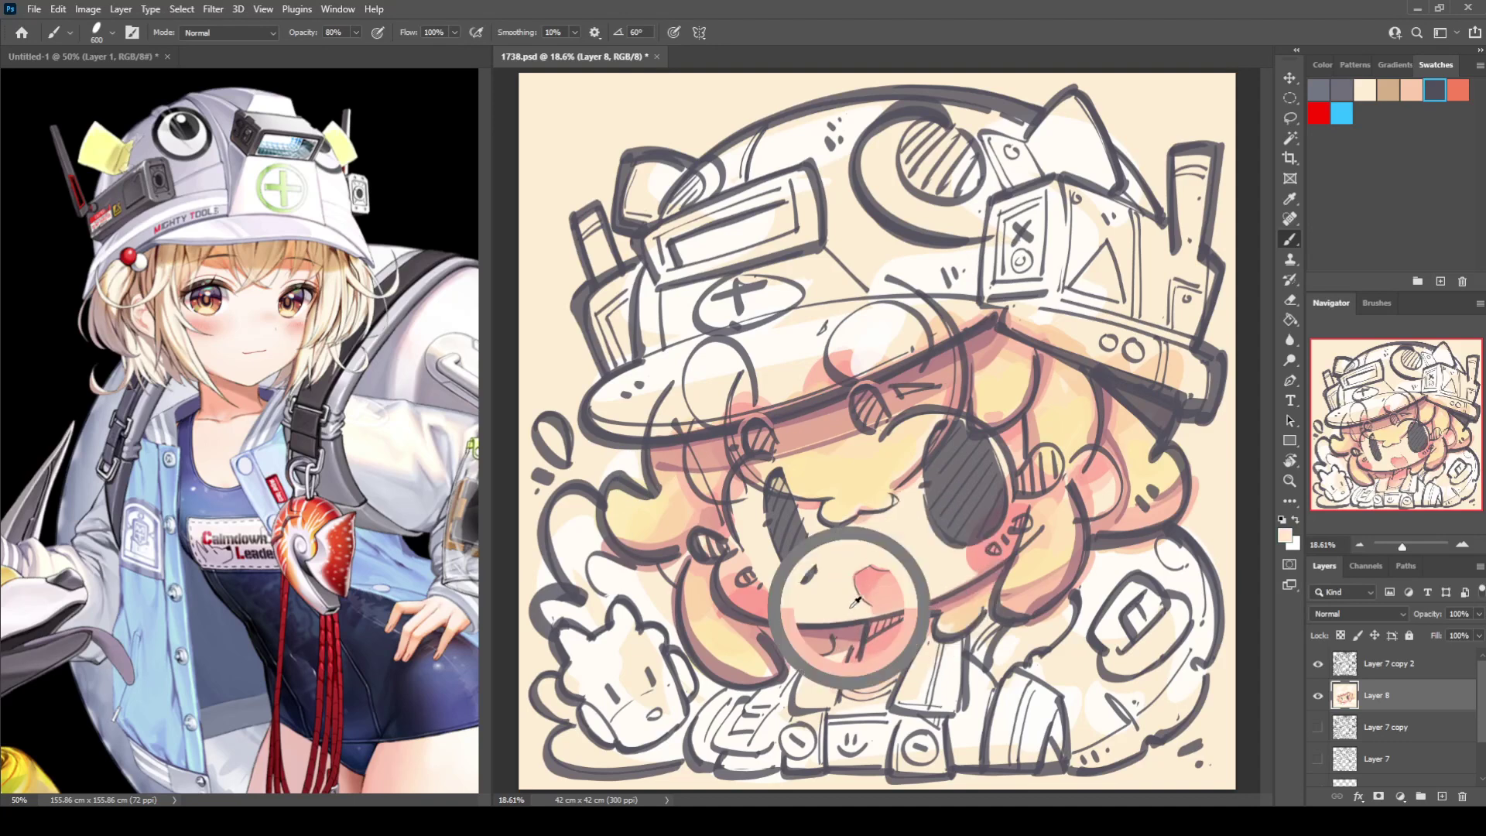
left_click(1137, 559, "alt")
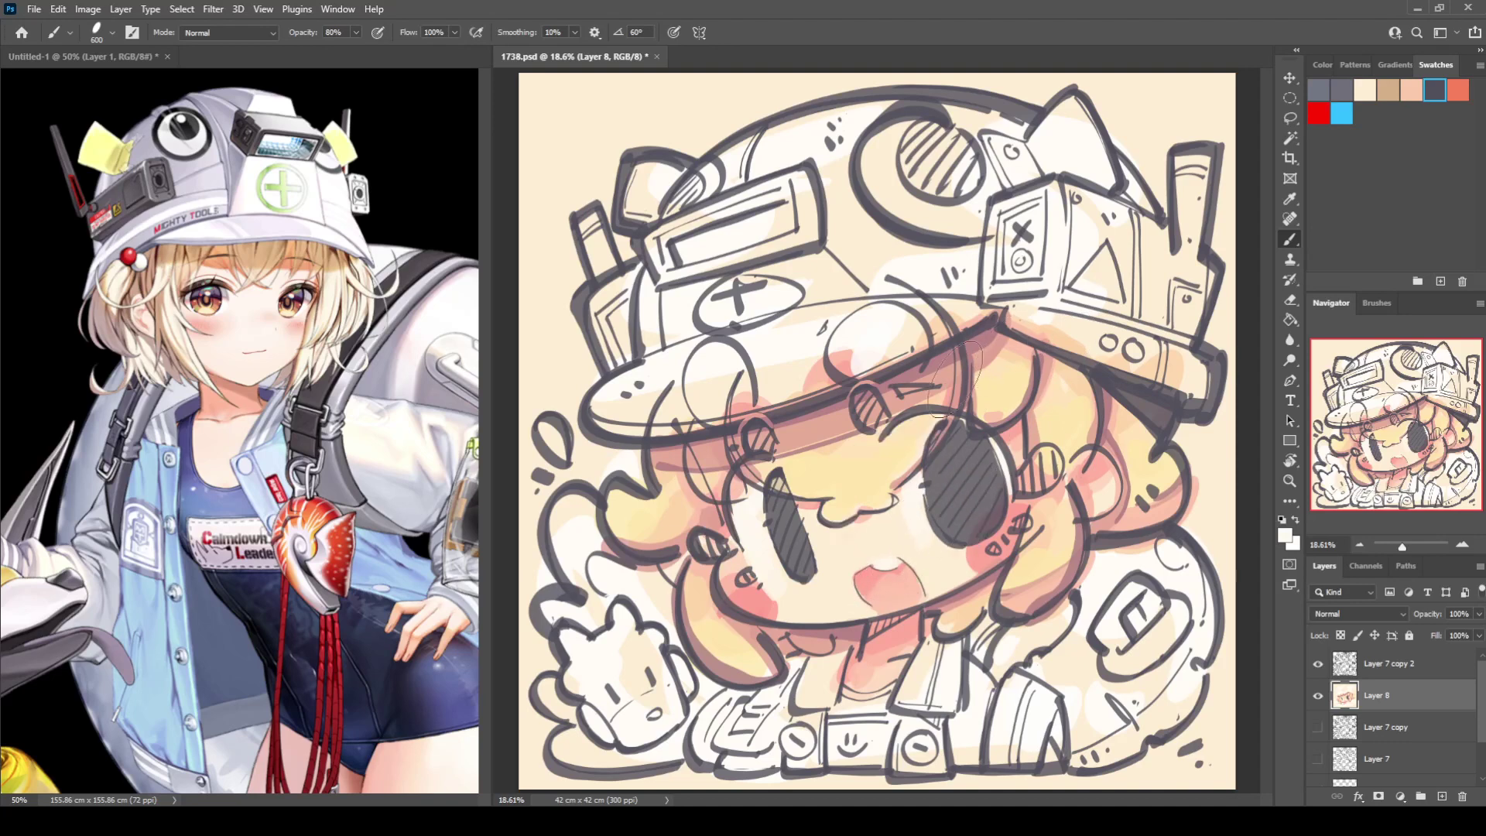
left_click(916, 456, "alt")
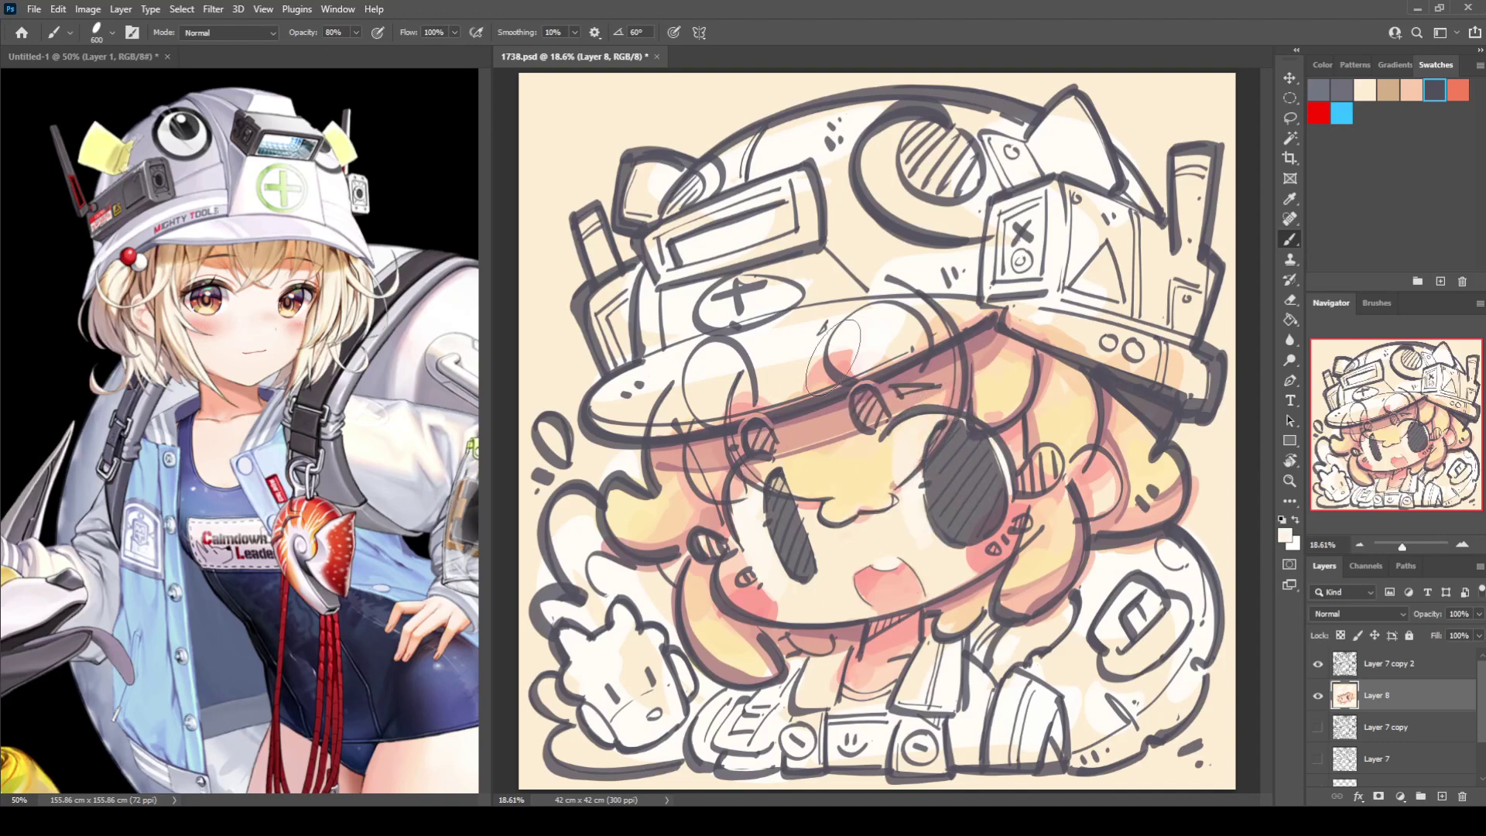
Sample the brim shadow's rose tones and paint shadows along the upper edges of both eyes.
left_click(774, 439, "alt")
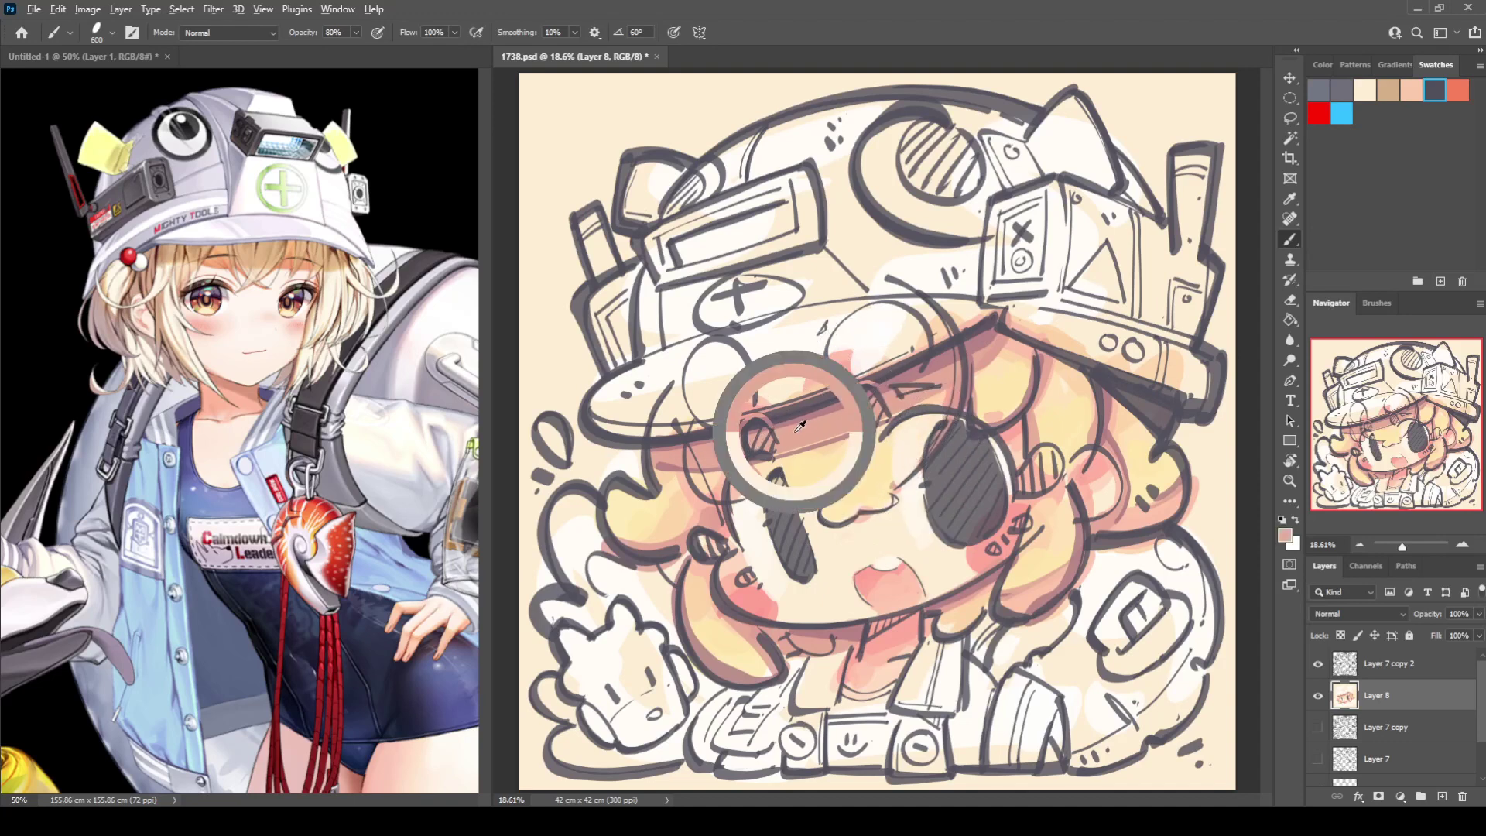
left_click(748, 492)
left_click_drag(922, 430, 914, 435)
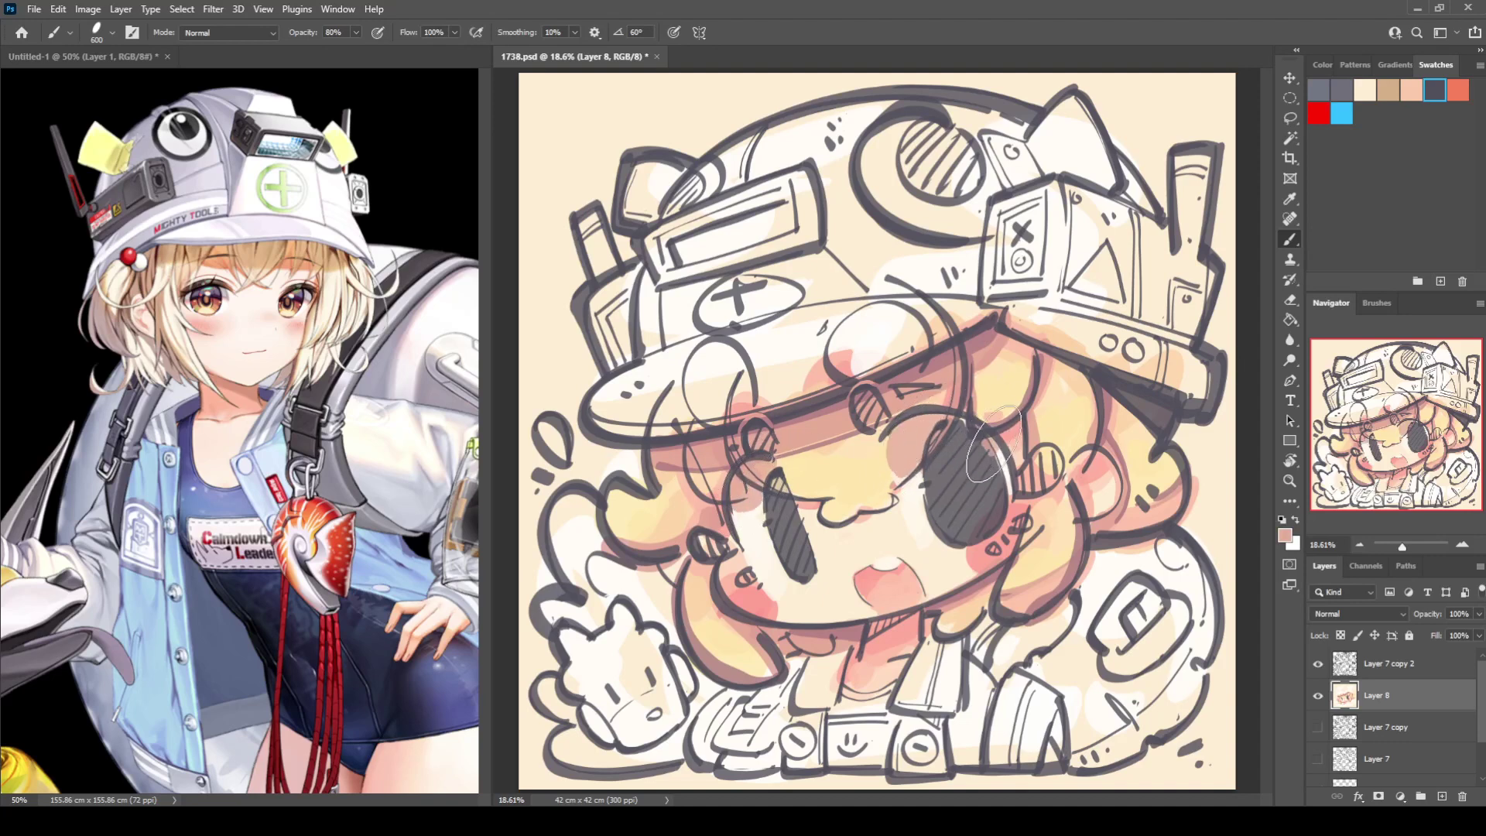
left_click(830, 406, "alt")
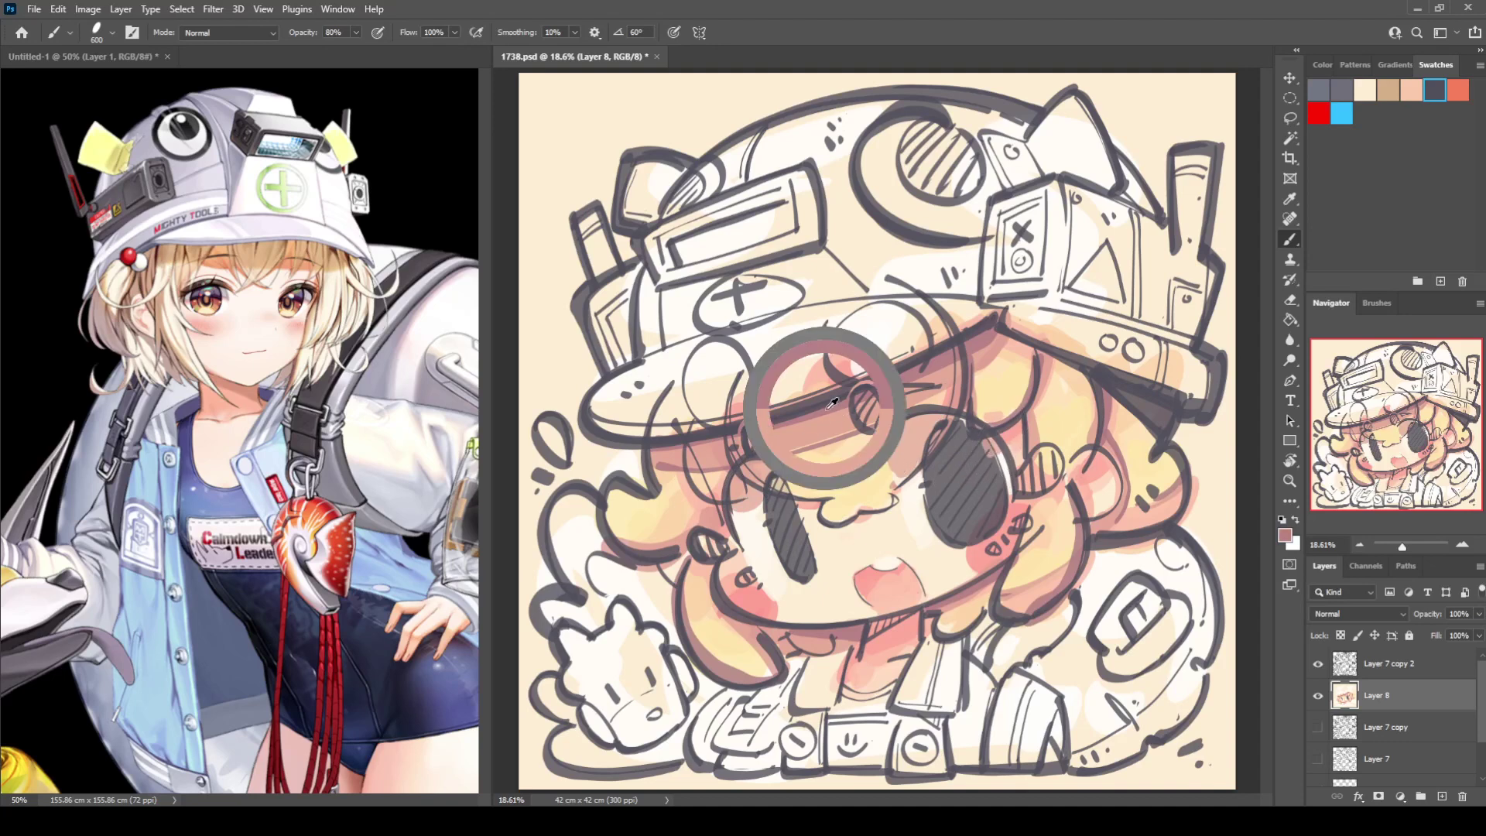
left_click_drag(740, 484, 760, 478)
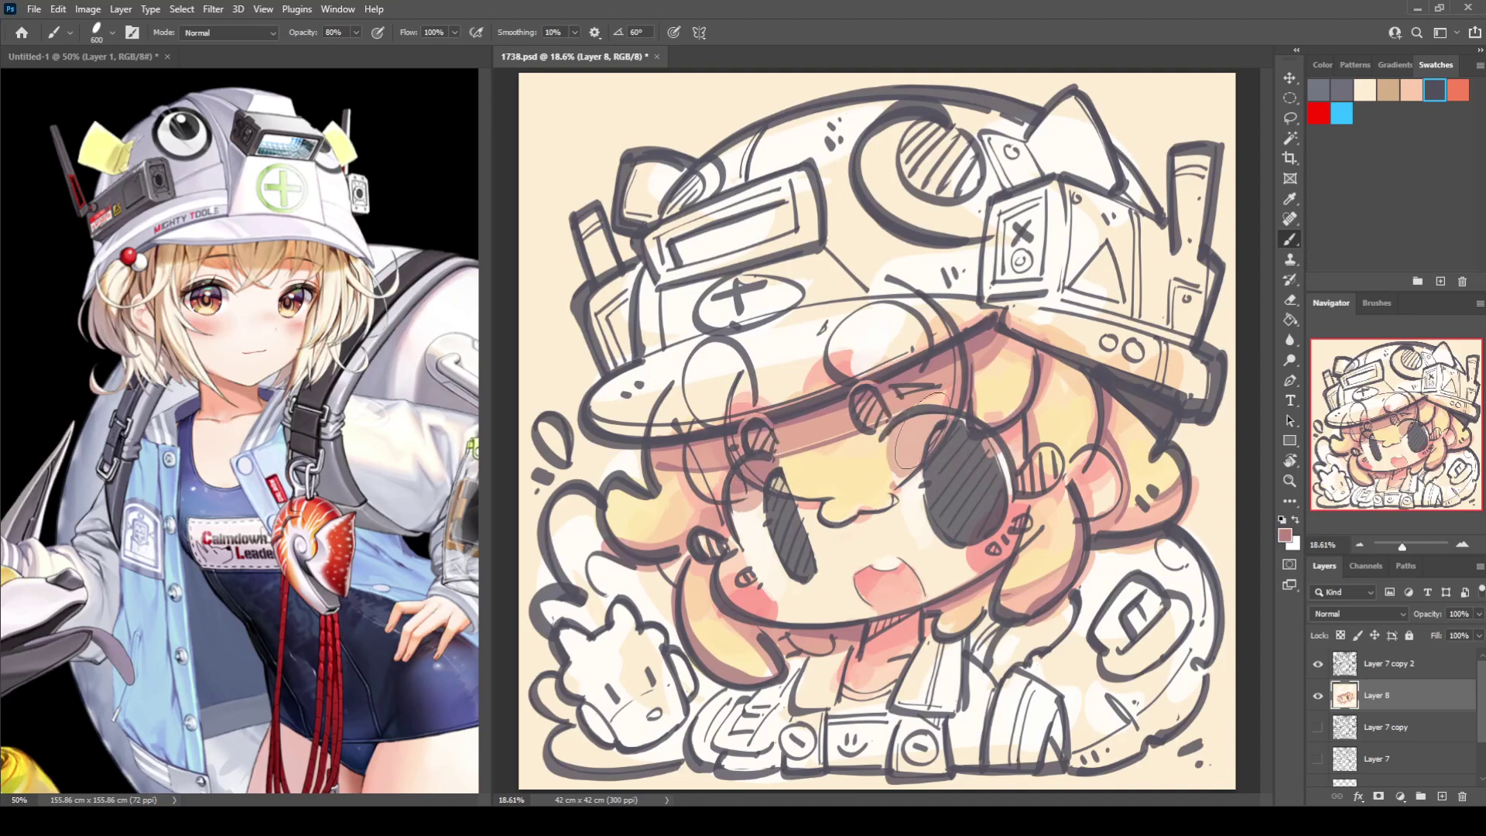
left_click_drag(899, 438, 933, 427)
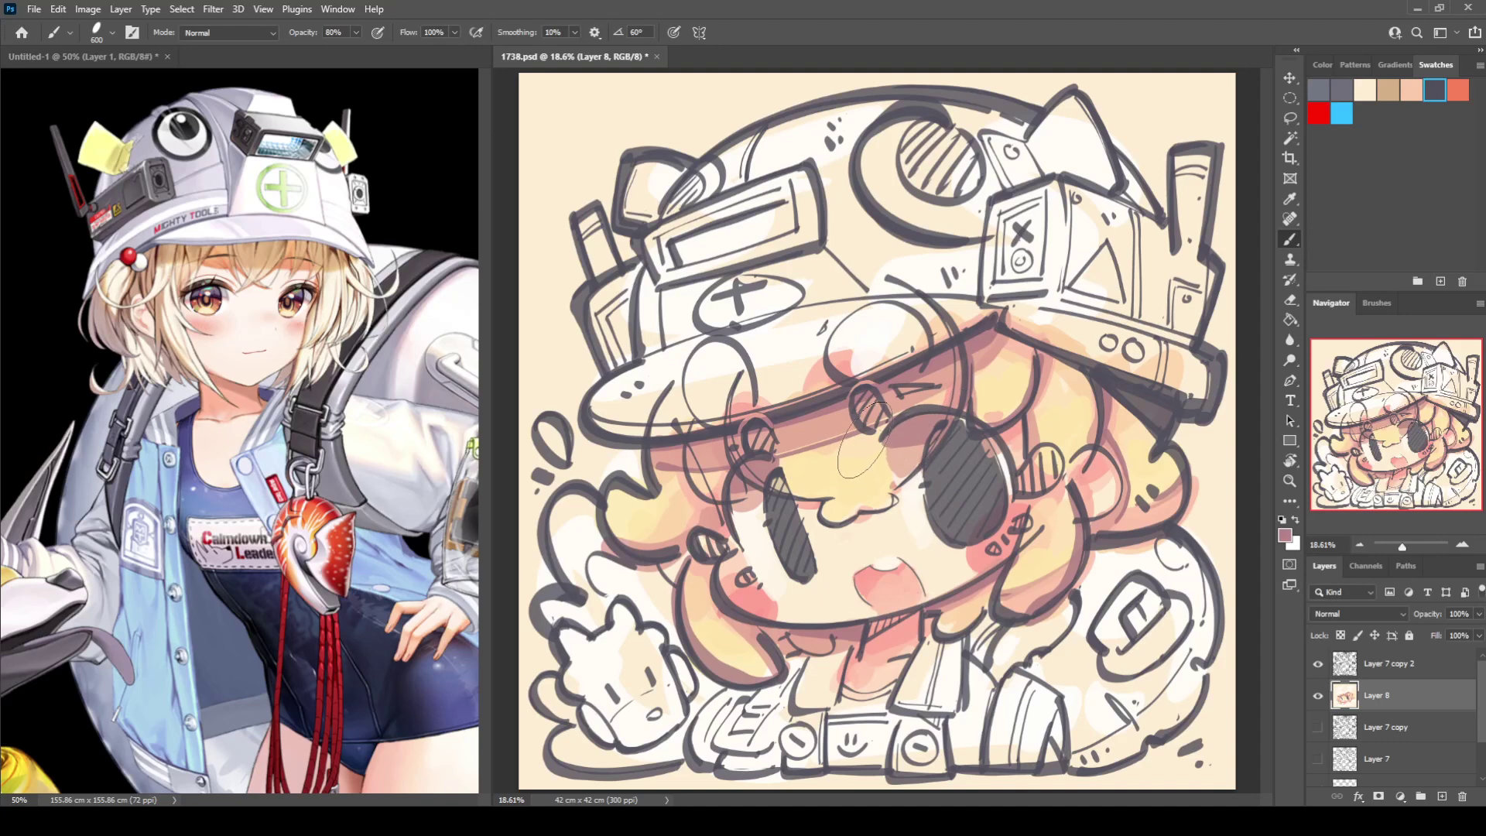
Refine the open mouth with sampled pinks and soften the blush on the cheek.
left_click(888, 570, "alt")
left_click(892, 585, "alt")
left_click(895, 593, "alt")
left_click_drag(895, 593, 912, 593)
left_click(851, 599, "alt")
left_click(768, 590, "alt")
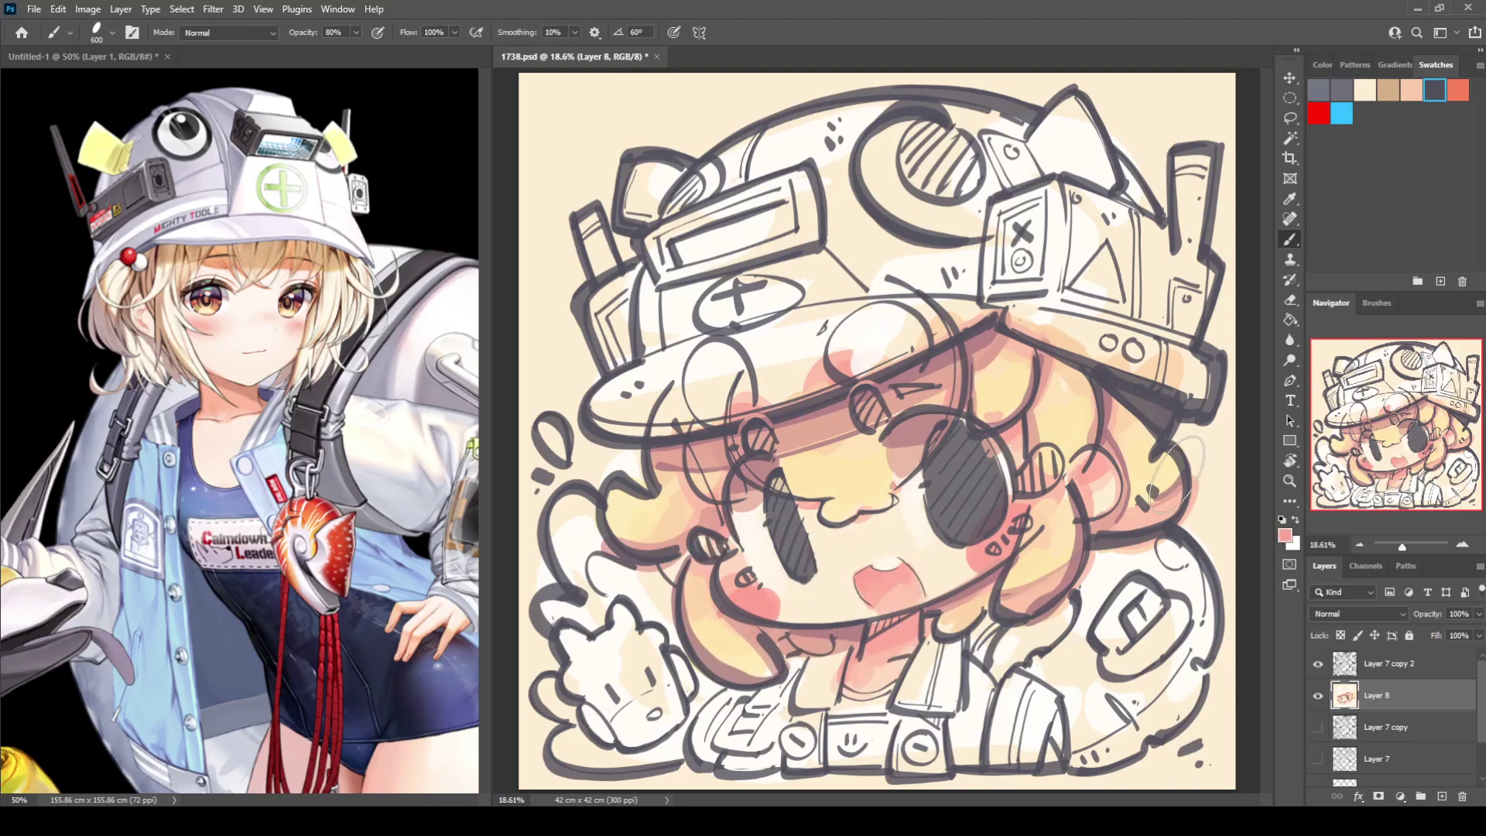
left_click(842, 539)
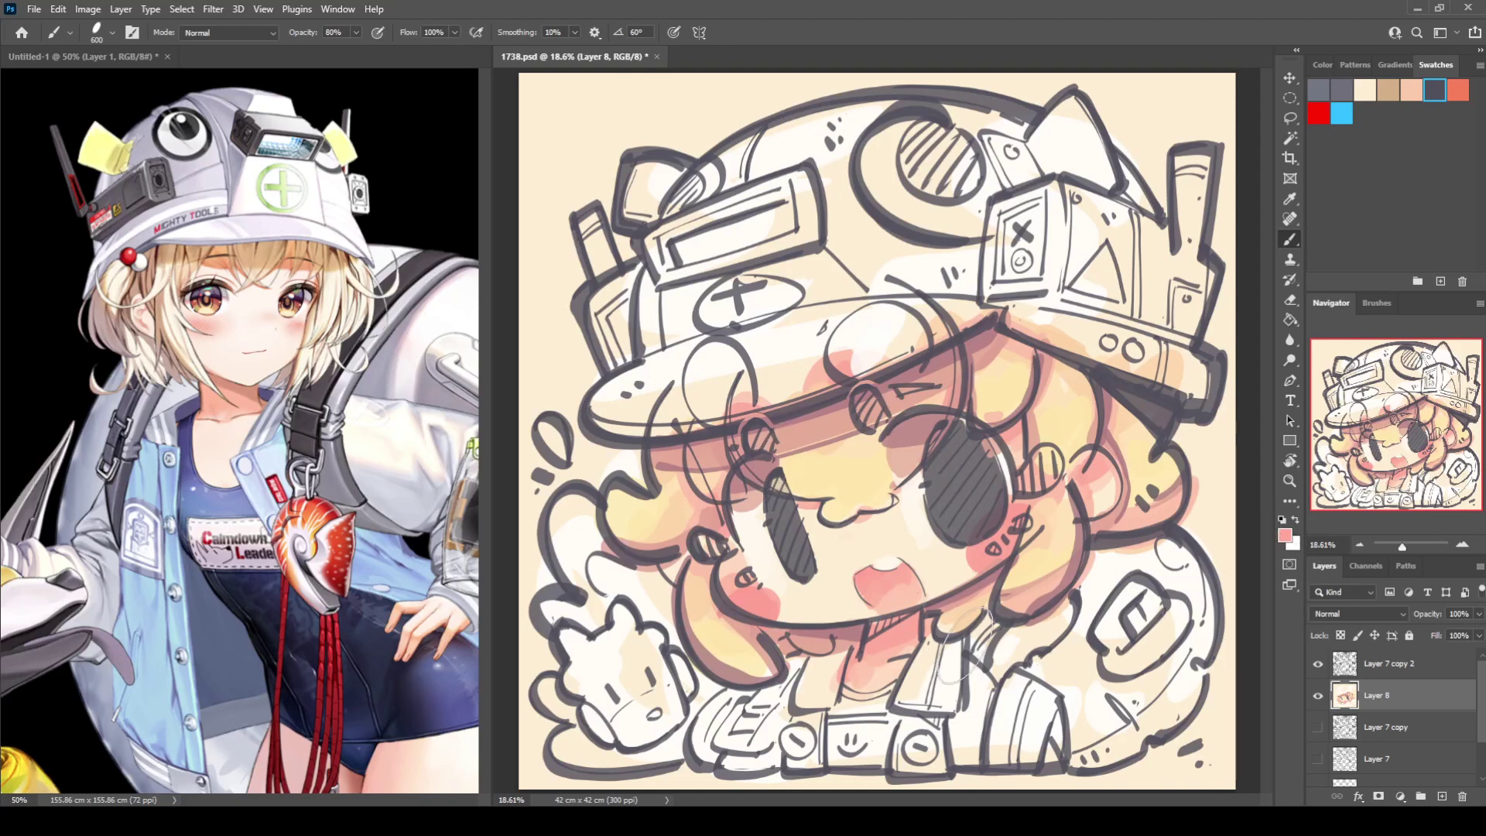
Pick a pale lavender grey and paint it over the helmet's brim, dome and attached boxes.
key("i")
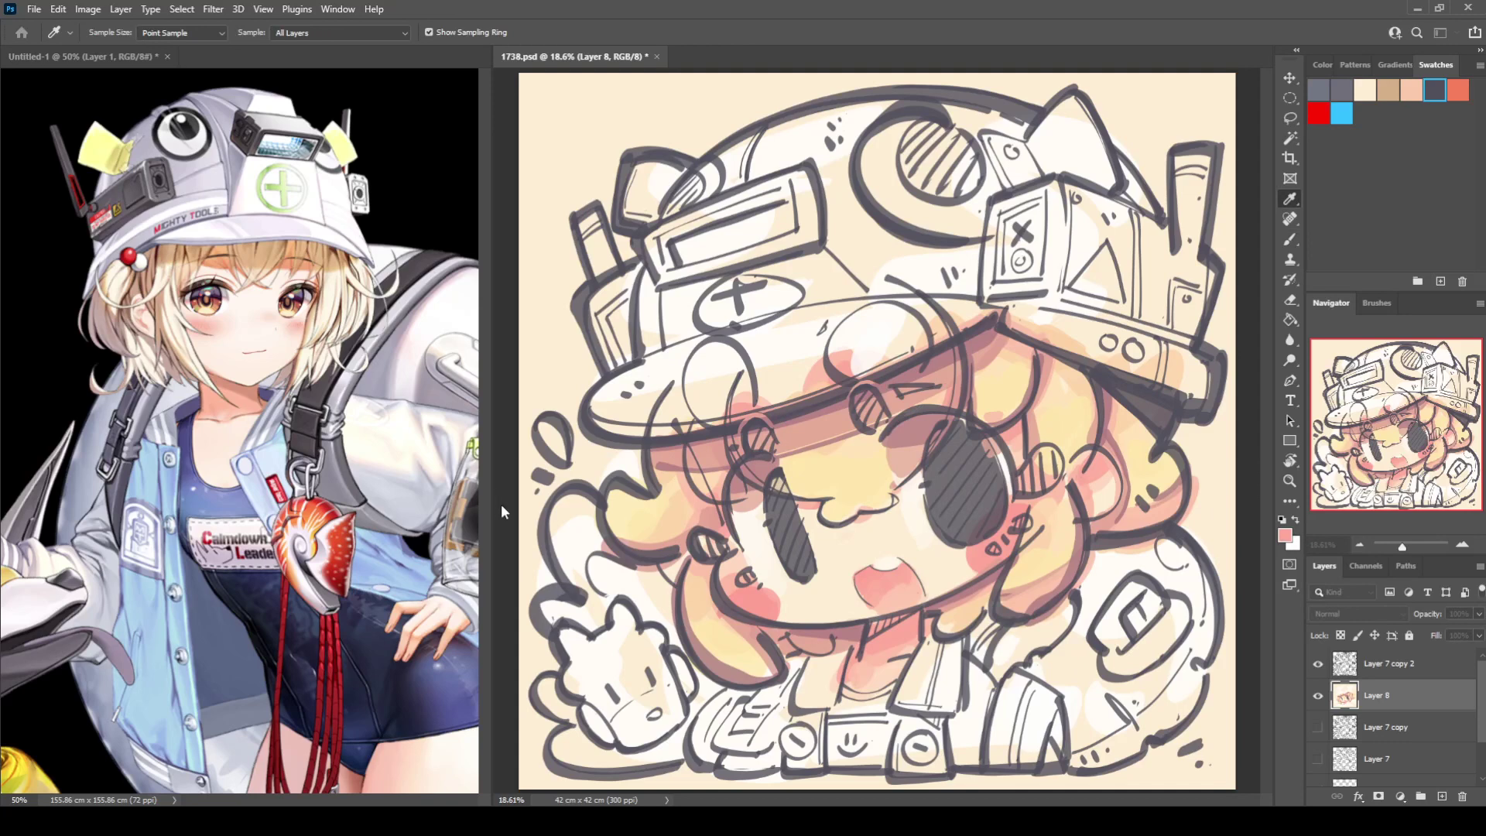
key("b")
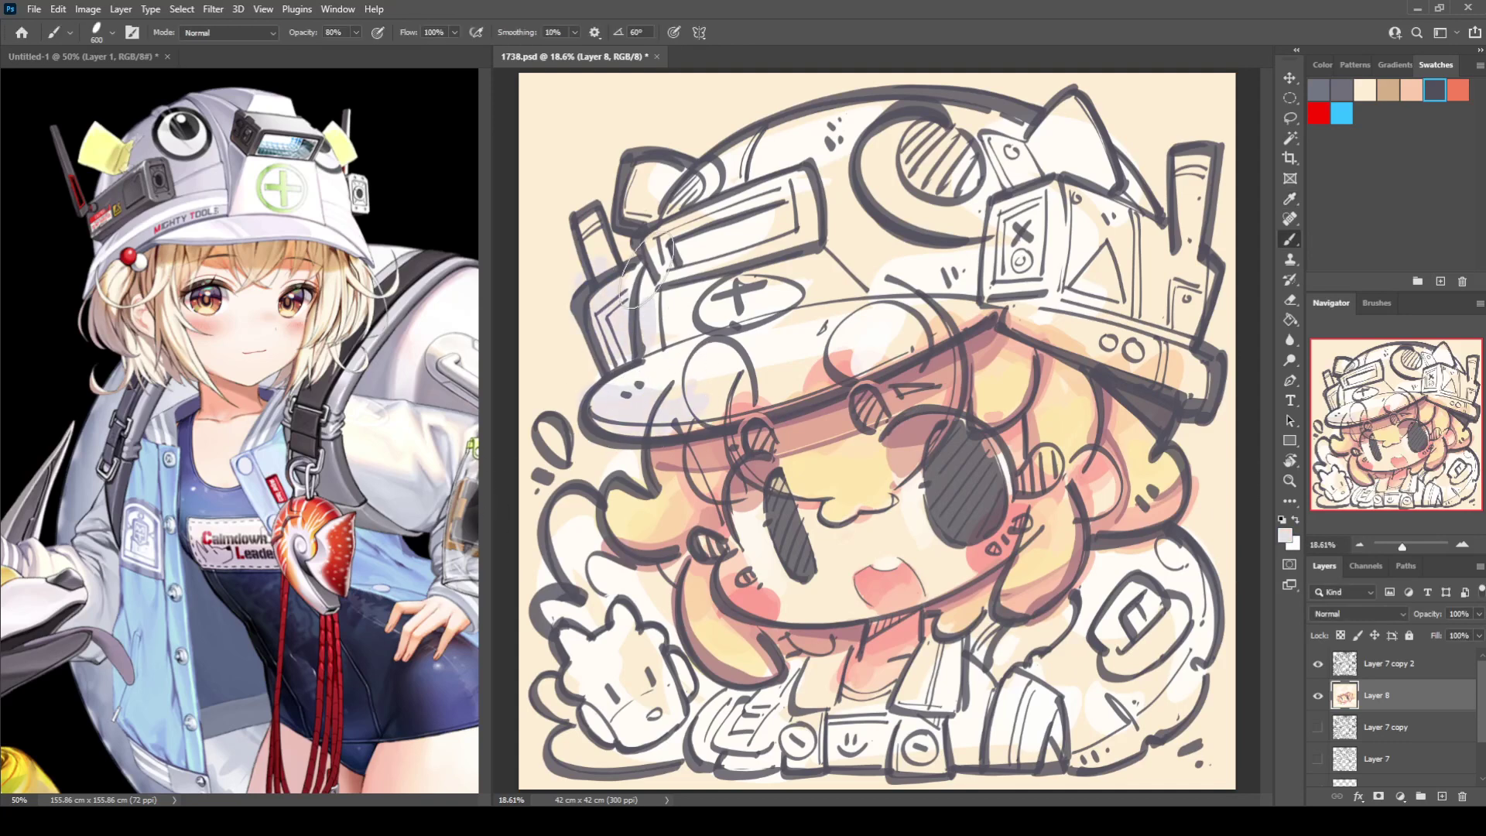
mouse_move(644, 266)
left_mouse_down()
mouse_move(766, 198)
mouse_move(851, 279)
mouse_move(844, 155)
mouse_move(941, 112)
mouse_move(1083, 166)
mouse_move(1122, 131)
left_mouse_up()
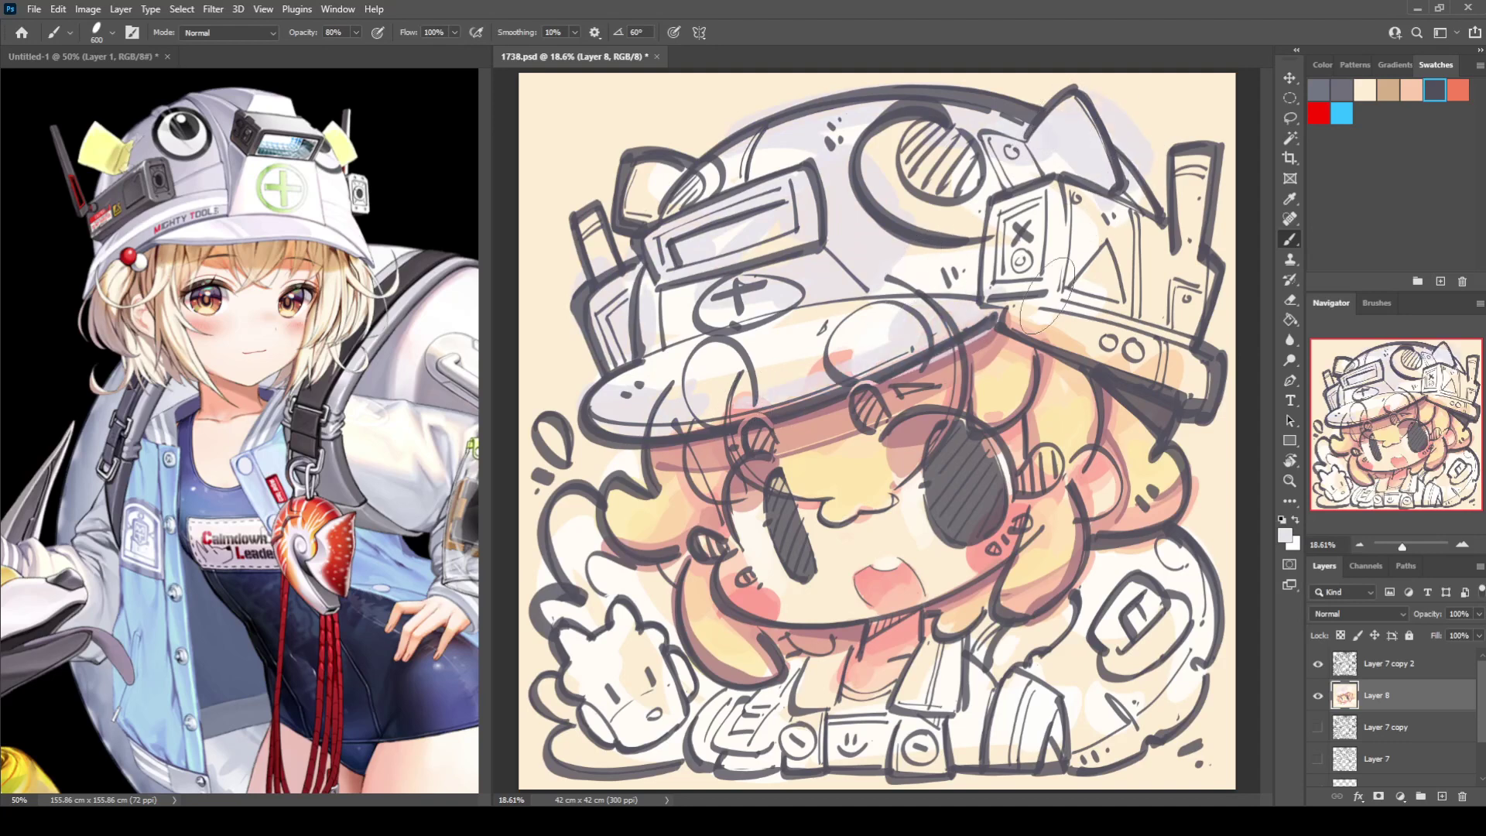
mouse_move(1045, 297)
left_mouse_down()
mouse_move(1219, 372)
mouse_move(1021, 267)
mouse_move(1221, 227)
left_mouse_up()
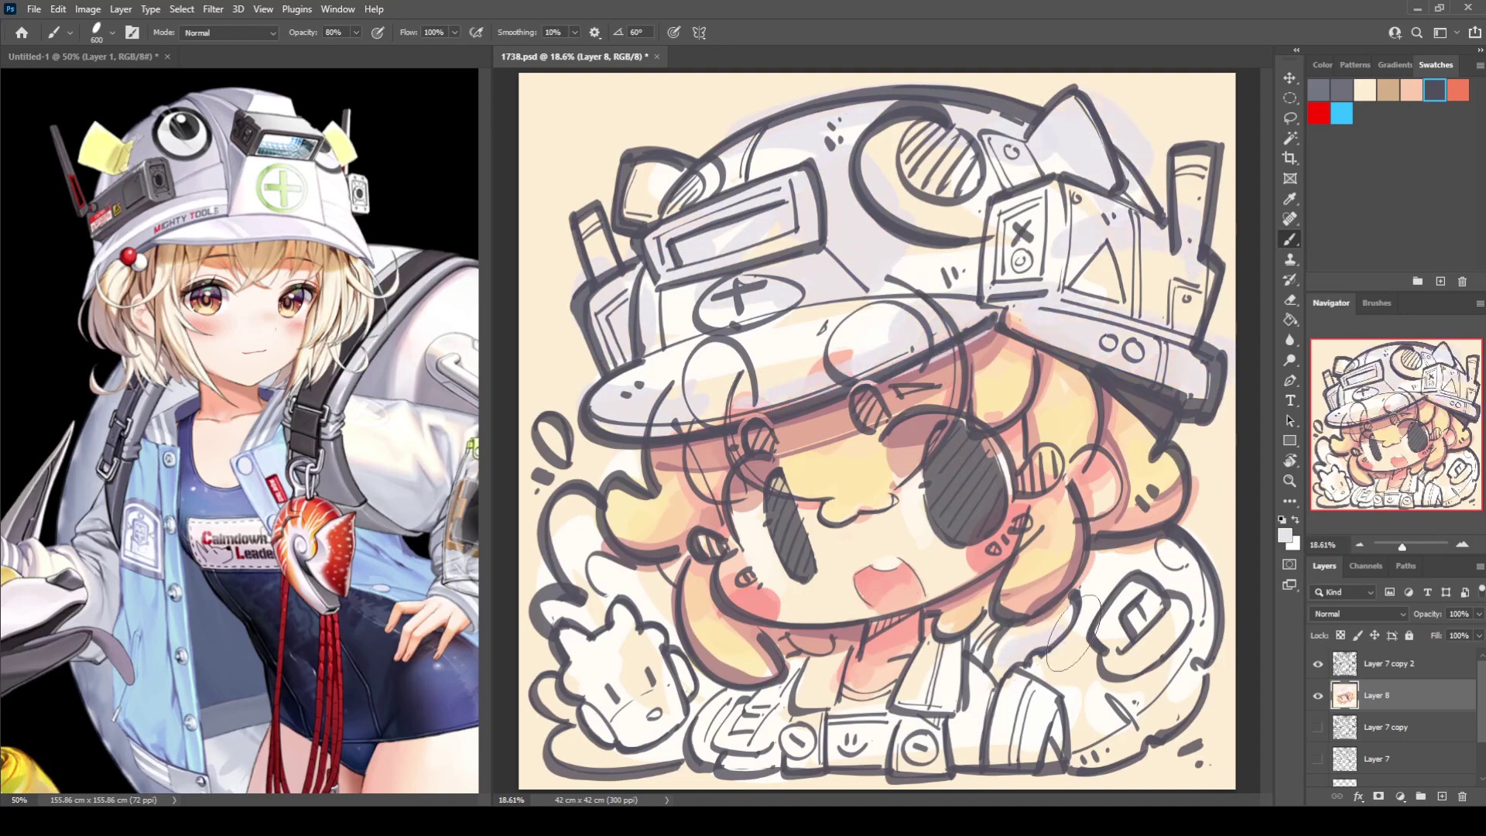
Paint pale lavender grey over the backpack, the jacket, the chest straps and the raised hand.
mouse_move(1072, 633)
left_mouse_down()
mouse_move(989, 635)
mouse_move(974, 696)
mouse_move(1005, 746)
mouse_move(1090, 746)
mouse_move(1120, 719)
mouse_move(1174, 541)
mouse_move(734, 706)
mouse_move(759, 739)
mouse_move(832, 663)
mouse_move(783, 670)
left_mouse_up()
mouse_move(954, 713)
left_mouse_down()
mouse_move(944, 696)
mouse_move(865, 709)
left_mouse_up()
mouse_move(608, 626)
left_mouse_down()
mouse_move(606, 591)
mouse_move(623, 739)
mouse_move(673, 743)
left_mouse_up()
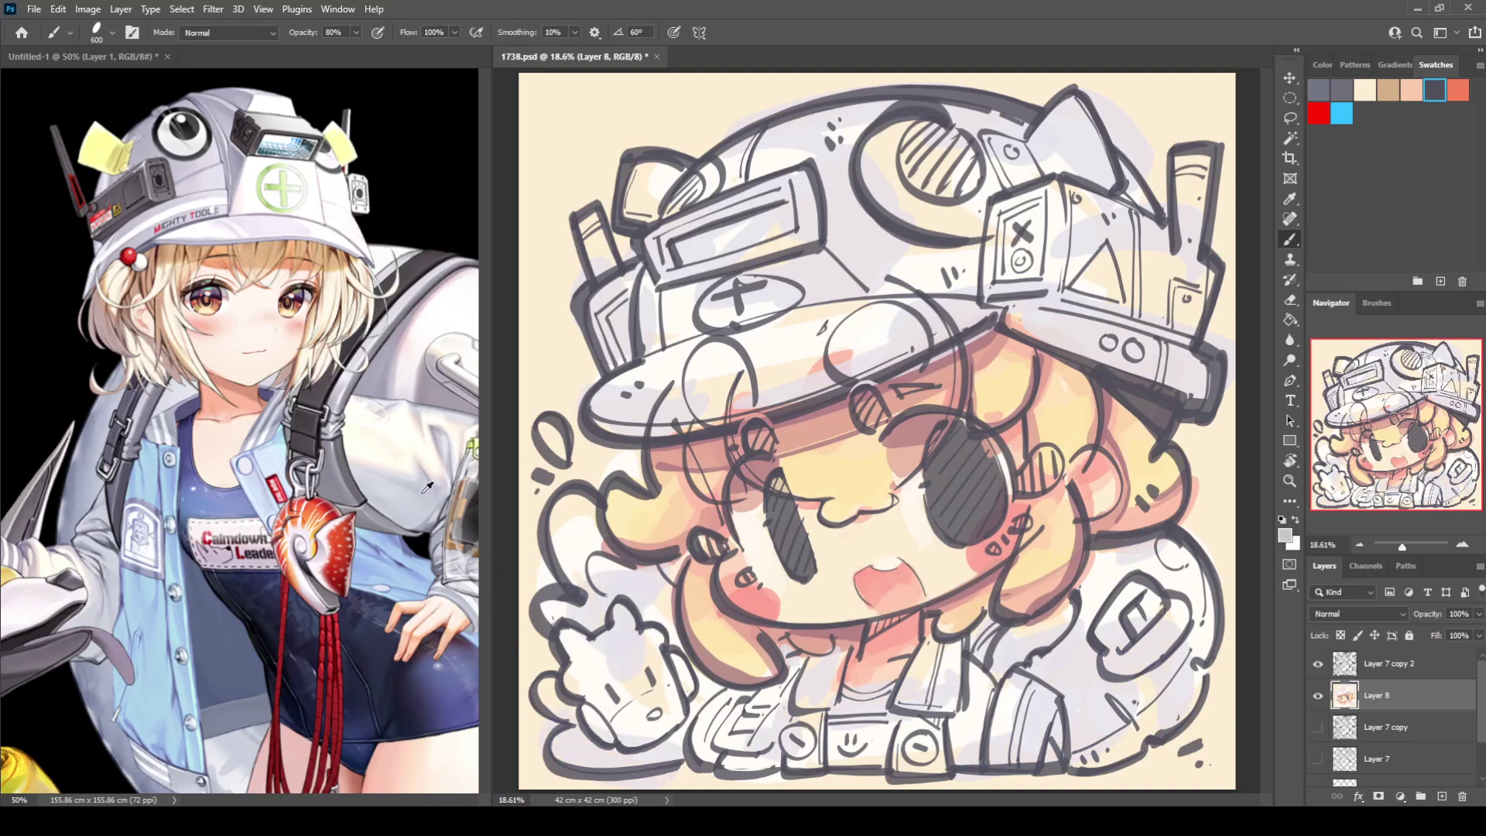
Shade the helmet's brim, dome and attached boxes with a darker blue-grey.
left_click_drag(642, 363, 605, 381)
mouse_move(649, 325)
left_mouse_down()
mouse_move(662, 267)
mouse_move(793, 240)
mouse_move(866, 178)
mouse_move(1006, 232)
mouse_move(929, 186)
mouse_move(1114, 187)
mouse_move(1129, 202)
mouse_move(1014, 217)
mouse_move(967, 302)
mouse_move(860, 357)
mouse_move(596, 318)
mouse_move(577, 208)
mouse_move(557, 542)
mouse_move(623, 611)
mouse_move(654, 600)
mouse_move(646, 642)
mouse_move(701, 727)
mouse_move(774, 689)
mouse_move(808, 739)
mouse_move(913, 650)
mouse_move(913, 626)
mouse_move(927, 662)
mouse_move(956, 662)
mouse_move(1010, 646)
mouse_move(1099, 584)
mouse_move(1145, 611)
mouse_move(1106, 309)
mouse_move(1192, 364)
mouse_move(983, 283)
left_mouse_up()
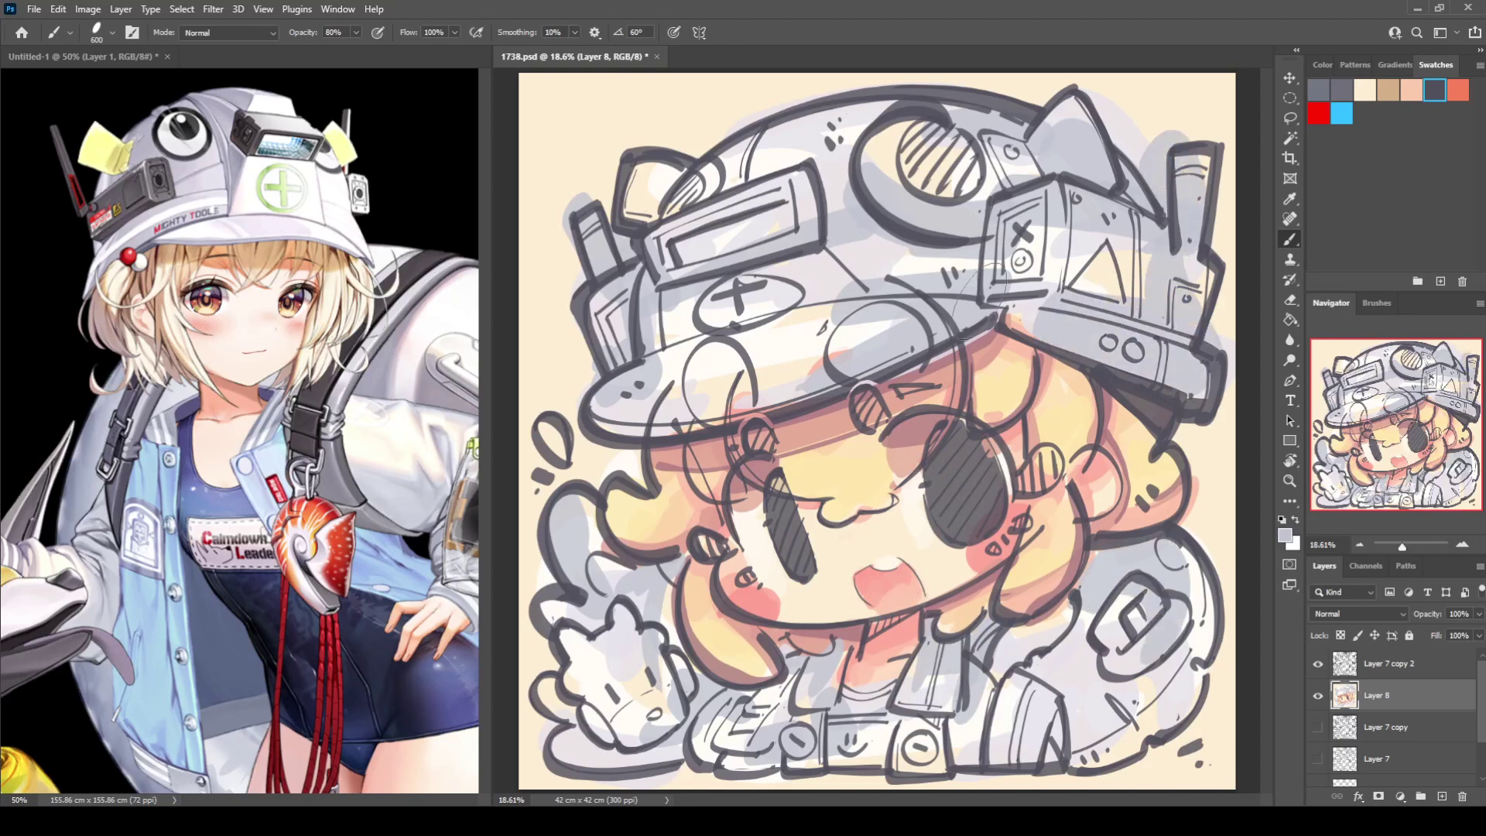
Paint dark grey over the helmet's antennas, goggles, round lens and the large side box.
mouse_move(611, 203)
left_mouse_down()
mouse_move(583, 225)
mouse_move(593, 267)
mouse_move(619, 282)
left_mouse_up()
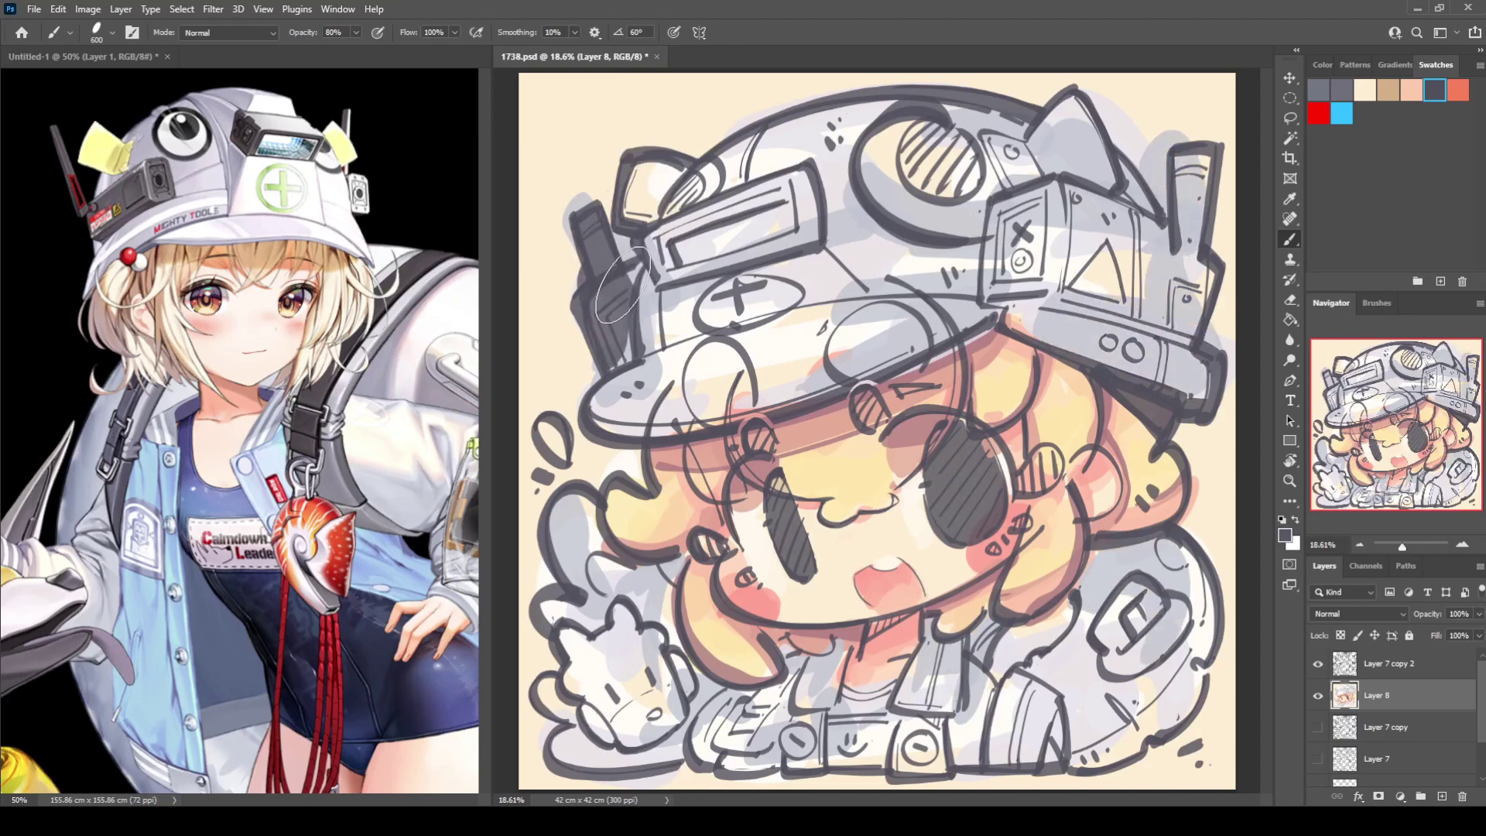
mouse_move(917, 166)
left_mouse_down()
mouse_move(940, 116)
mouse_move(967, 186)
mouse_move(929, 205)
left_mouse_up()
mouse_move(704, 163)
left_mouse_down()
mouse_move(675, 197)
mouse_move(691, 228)
mouse_move(668, 228)
mouse_move(698, 220)
mouse_move(662, 236)
mouse_move(677, 273)
mouse_move(674, 249)
mouse_move(798, 226)
mouse_move(794, 186)
mouse_move(813, 232)
left_mouse_up()
mouse_move(1053, 177)
left_mouse_down()
mouse_move(1051, 211)
mouse_move(1027, 193)
mouse_move(1029, 263)
mouse_move(1114, 255)
mouse_move(1129, 217)
mouse_move(1139, 276)
mouse_move(1029, 302)
mouse_move(1199, 286)
mouse_move(1192, 147)
mouse_move(1174, 272)
left_mouse_up()
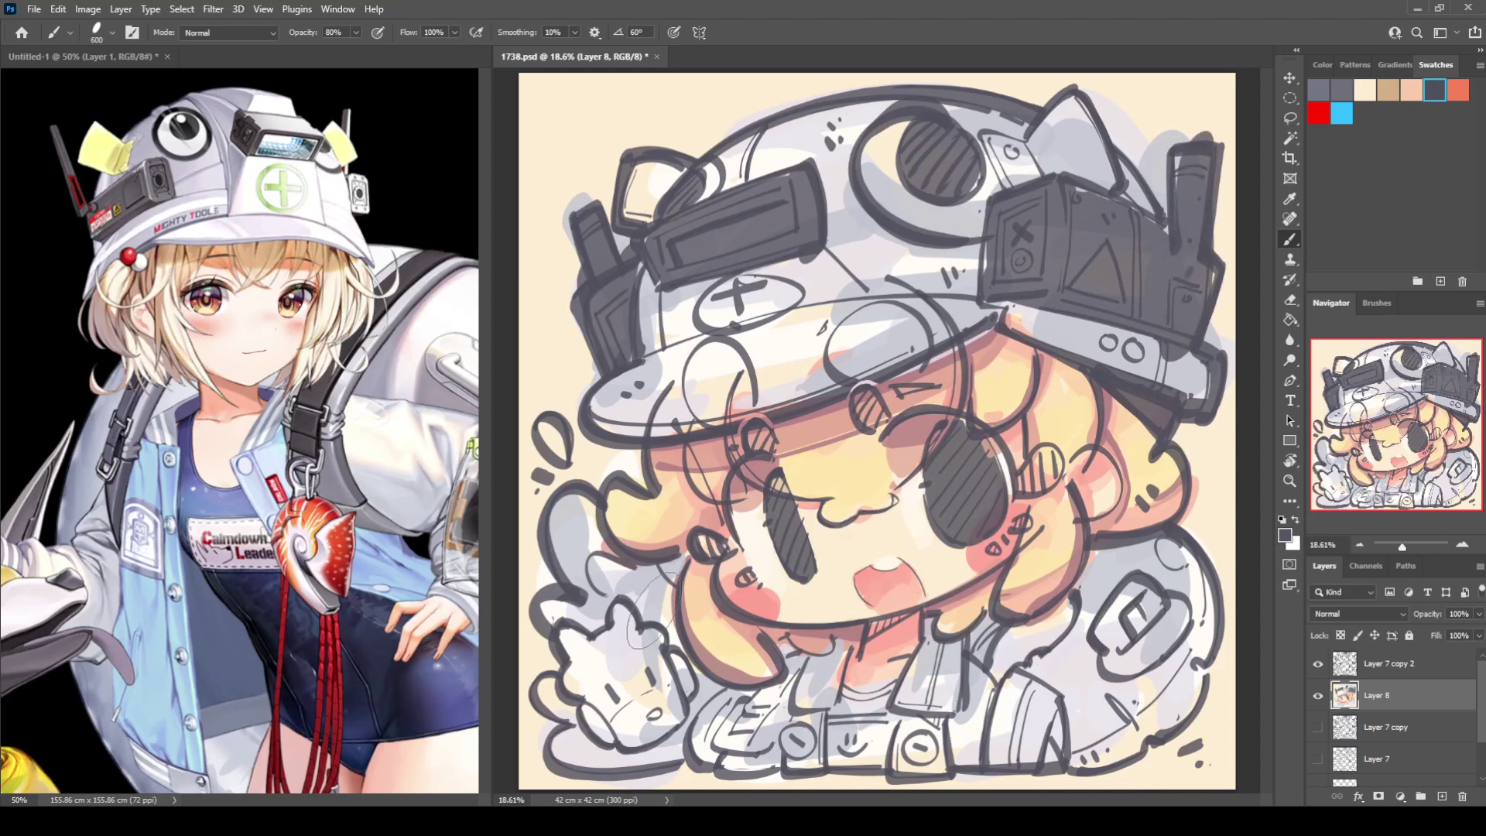
Paint dark grey over the cuffs on both sides of the chest.
mouse_move(762, 716)
left_mouse_down()
mouse_move(743, 739)
mouse_move(726, 732)
mouse_move(775, 735)
mouse_move(759, 707)
mouse_move(778, 704)
mouse_move(783, 677)
mouse_move(754, 764)
left_mouse_up()
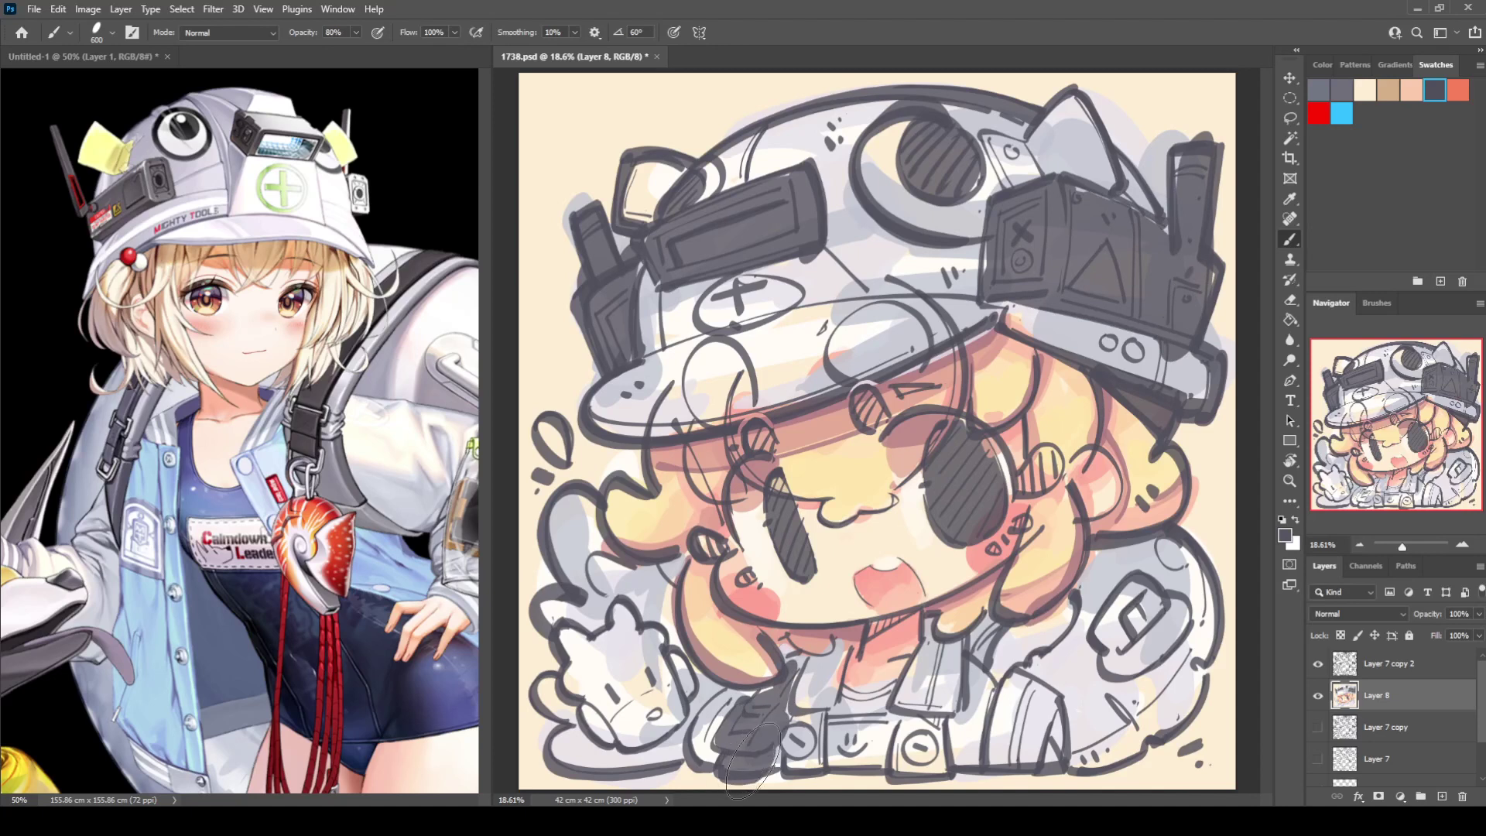
mouse_move(913, 745)
left_mouse_down()
mouse_move(930, 665)
mouse_move(905, 700)
mouse_move(956, 680)
mouse_move(1016, 700)
mouse_move(1002, 716)
mouse_move(1018, 685)
mouse_move(1019, 748)
mouse_move(1008, 743)
mouse_move(1012, 704)
mouse_move(1060, 743)
left_mouse_up()
key("ctrl+z")
key("ctrl+z")
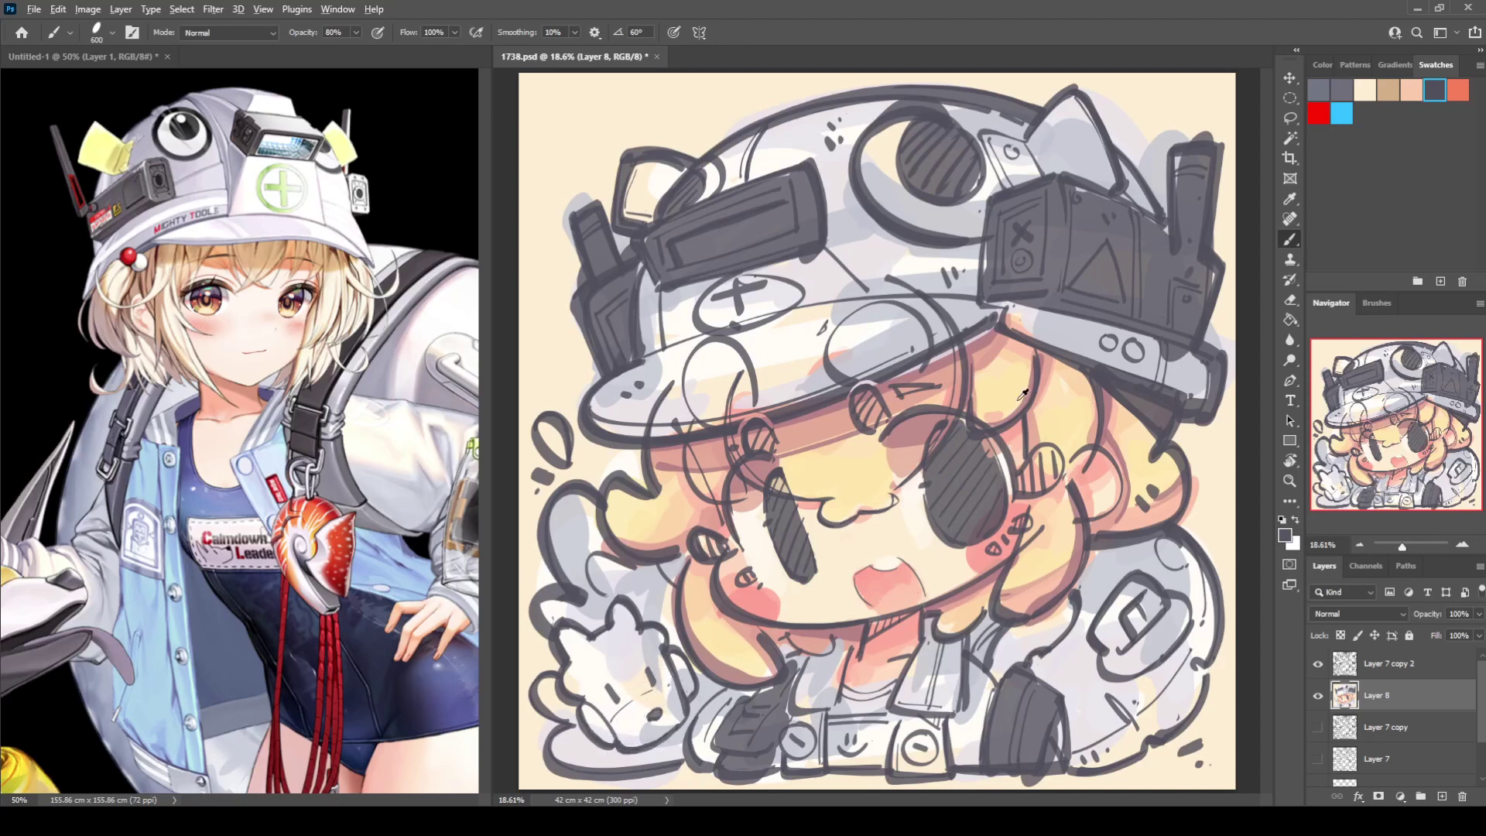
Sample the hair's yellow and paint the small dog-like puppet, deepening its head with a warmer yellow.
left_click(1059, 442, "alt")
mouse_move(611, 662)
left_mouse_down()
mouse_move(615, 704)
mouse_move(622, 638)
mouse_move(626, 704)
mouse_move(588, 727)
mouse_move(642, 677)
left_mouse_up()
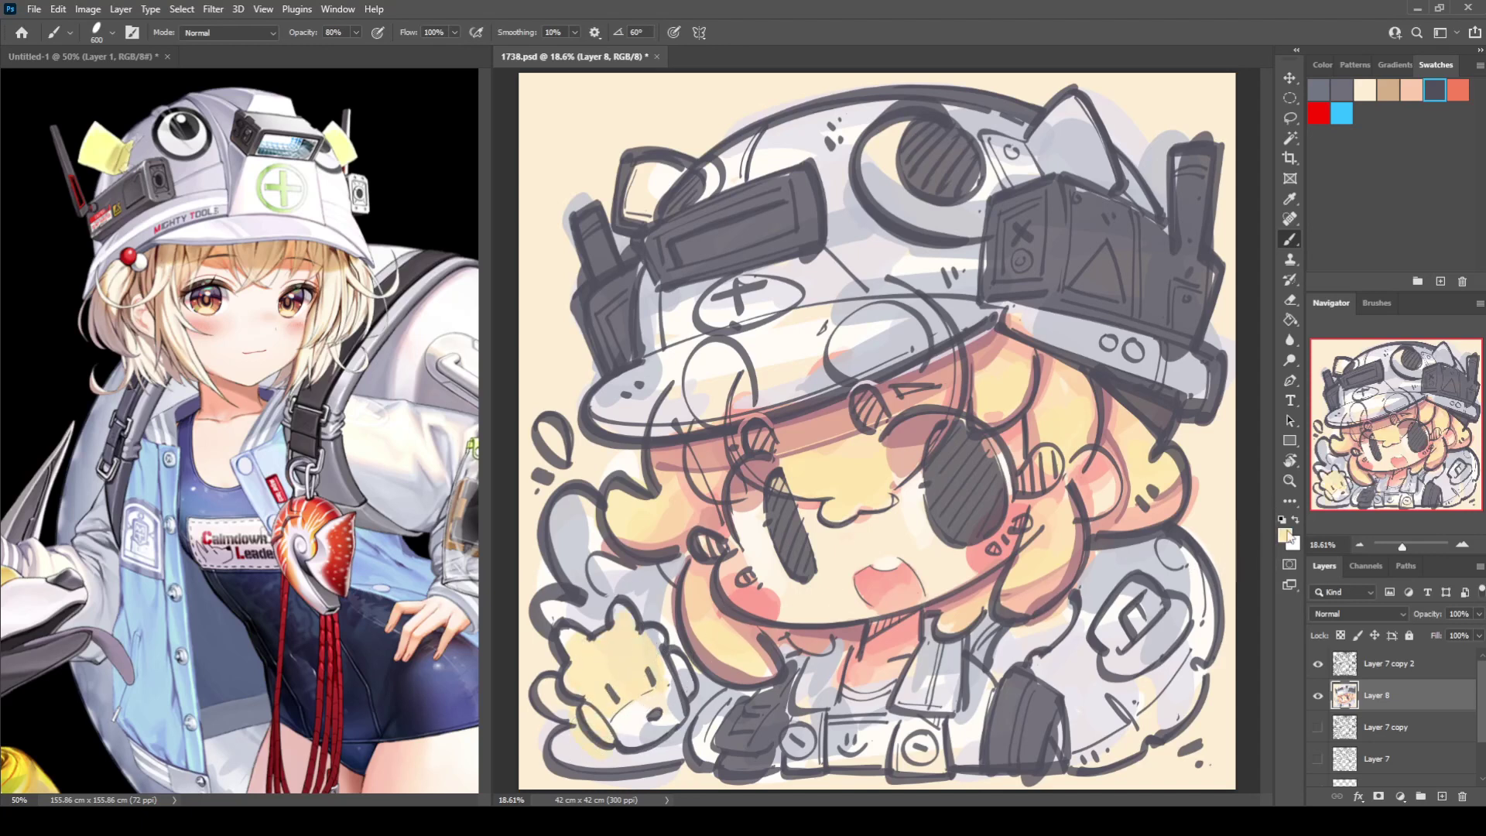
key("i")
key("b")
mouse_move(588, 658)
left_mouse_down()
mouse_move(627, 666)
mouse_move(585, 739)
mouse_move(569, 693)
mouse_move(617, 664)
left_mouse_up()
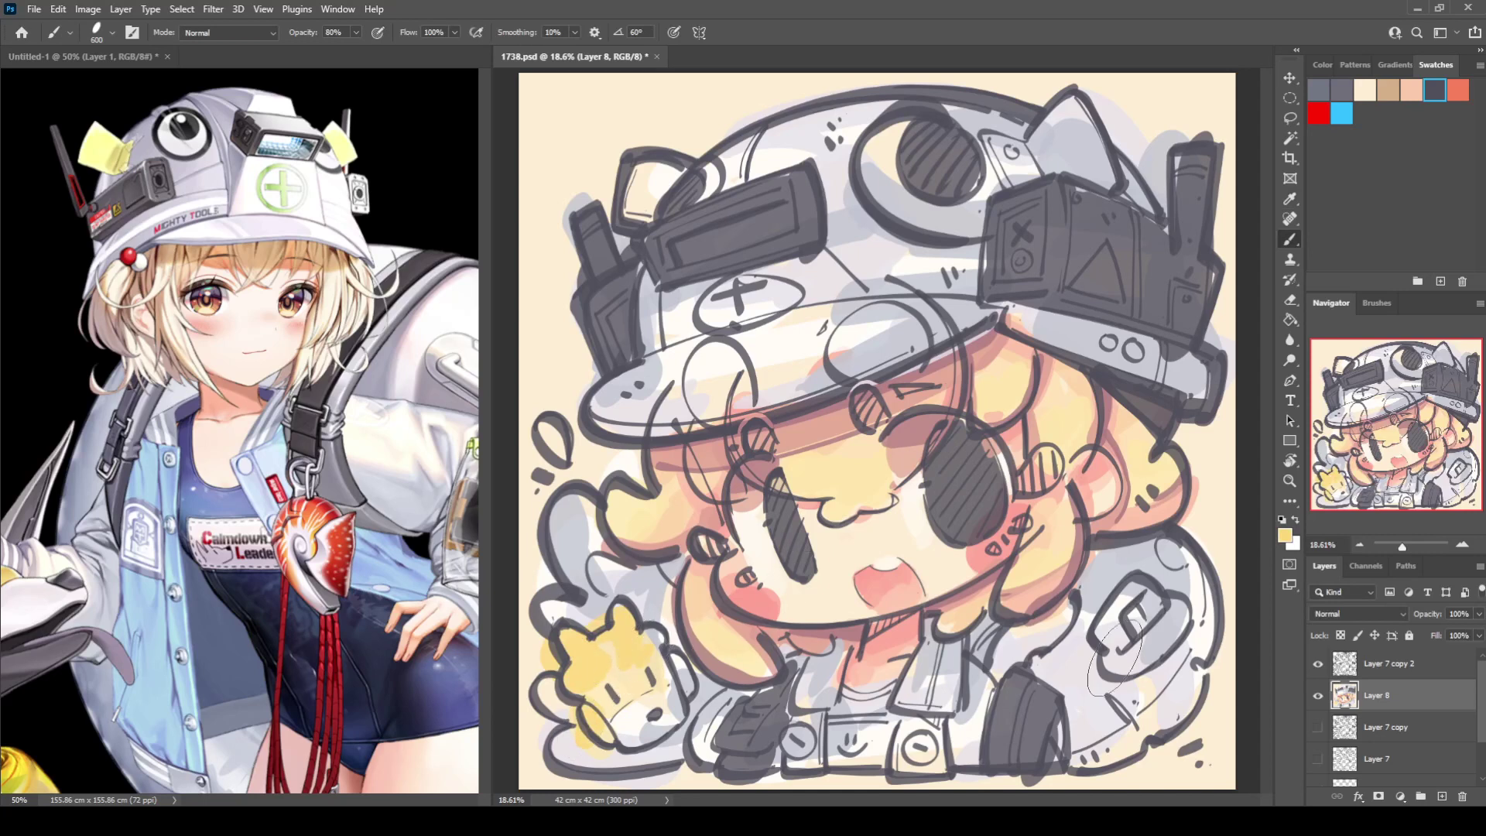
Add warm yellow accents to the backpack, the helmet's brim tip, dome, ears and top edge.
mouse_move(1134, 642)
left_mouse_down()
mouse_move(1095, 735)
mouse_move(1160, 697)
mouse_move(1192, 619)
left_mouse_up()
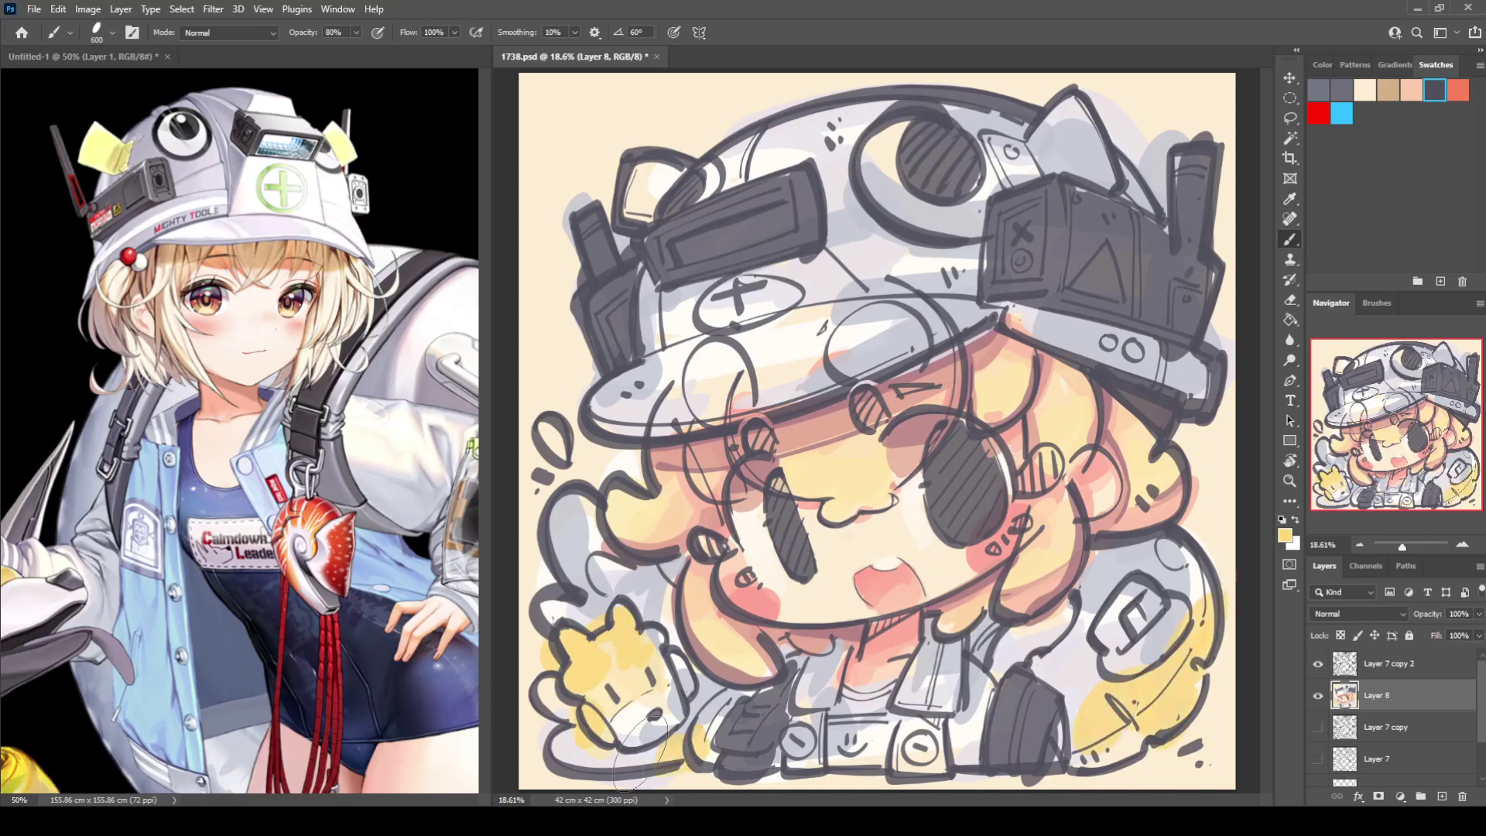
left_click_drag(646, 416, 611, 391)
left_click_drag(658, 287, 654, 314)
mouse_move(706, 140)
left_mouse_down()
mouse_move(882, 116)
mouse_move(1052, 128)
left_mouse_up()
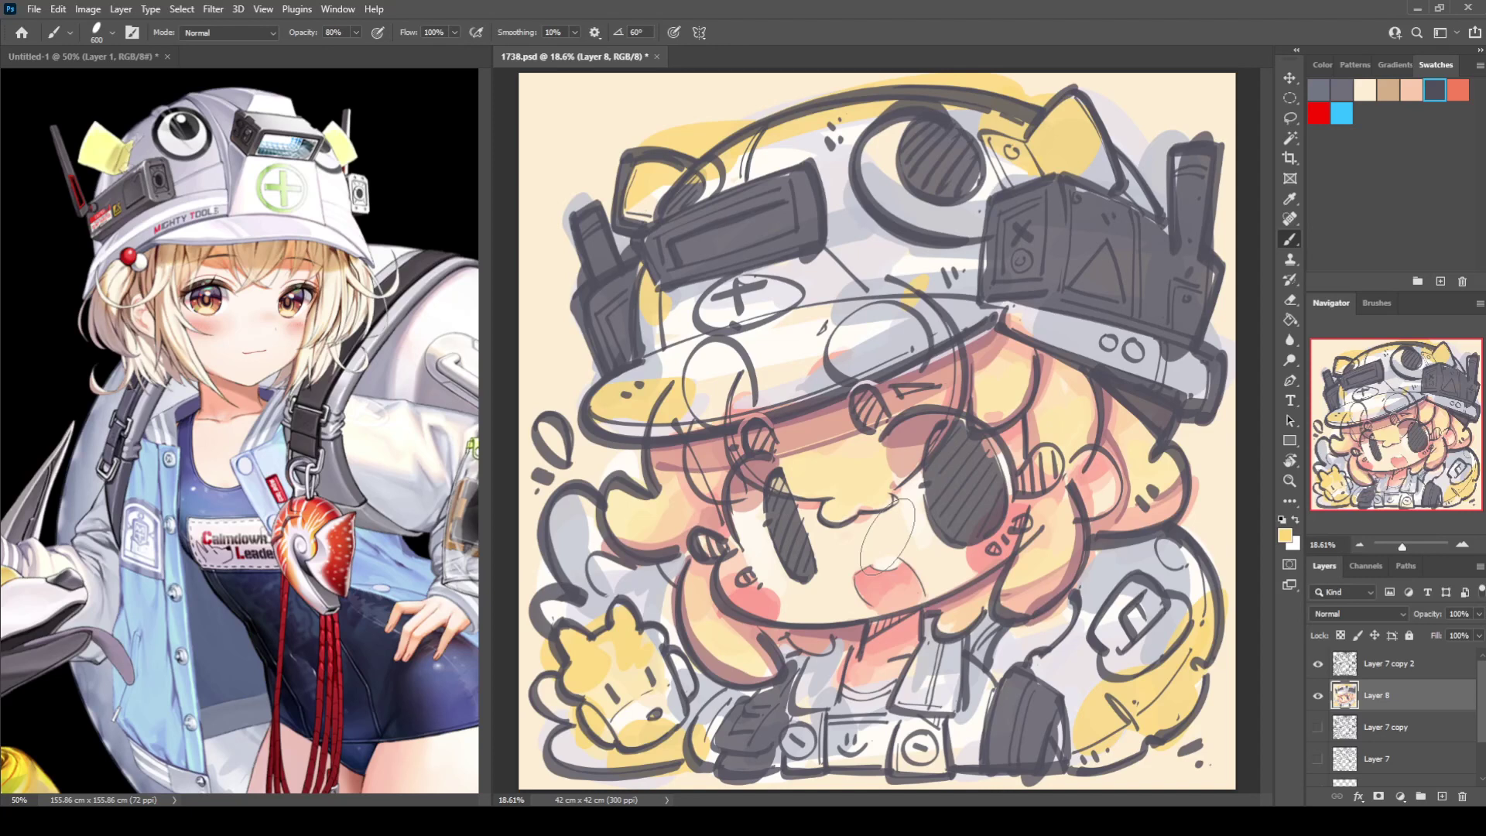
key("ctrl+z")
Pick a light pink and tint the helmet's brim, the dome beside the box and the lower side band.
left_click(1284, 537)
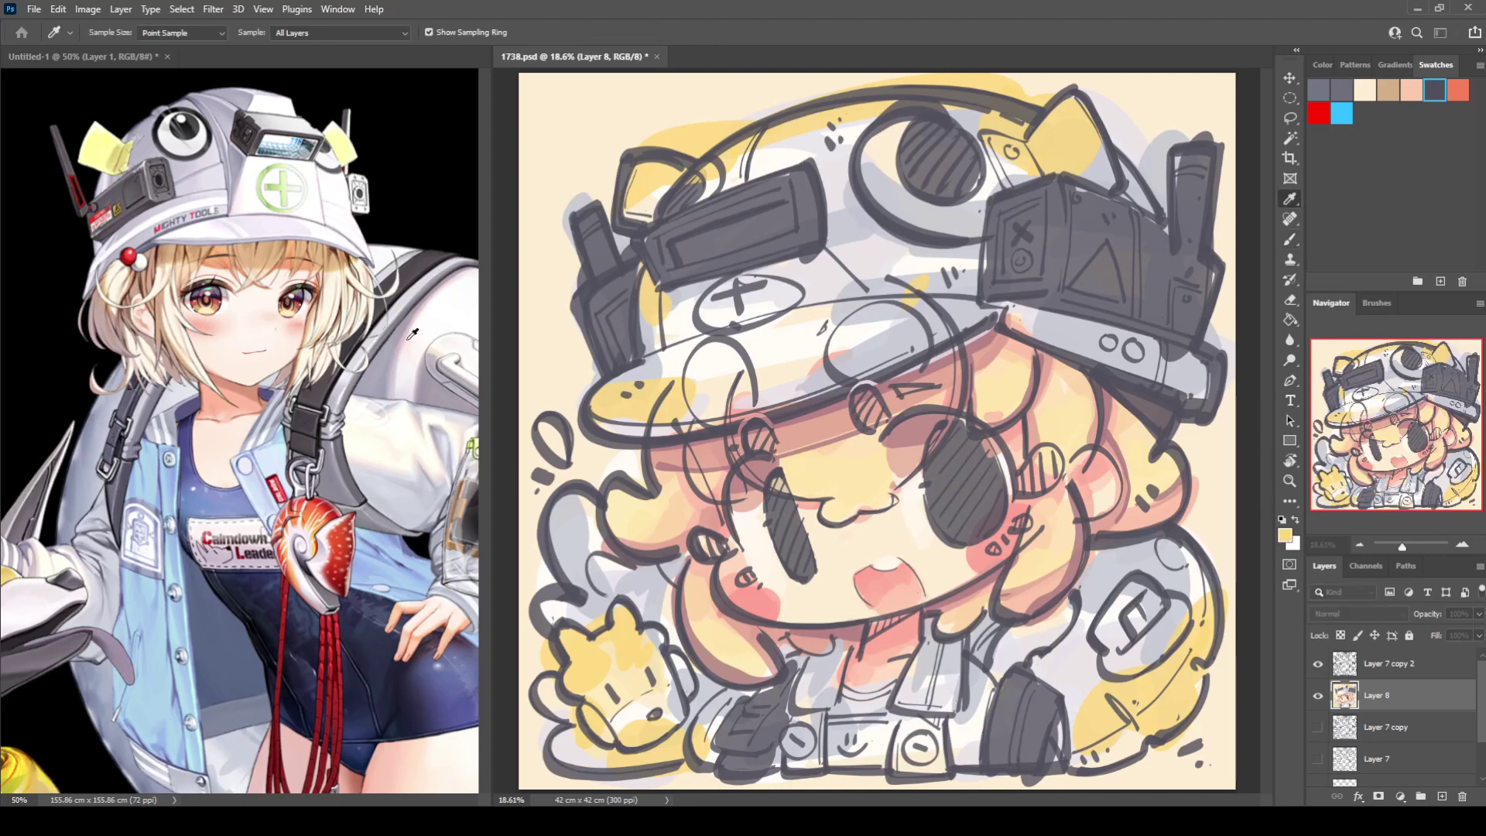
left_click(210, 509)
left_click(491, 469)
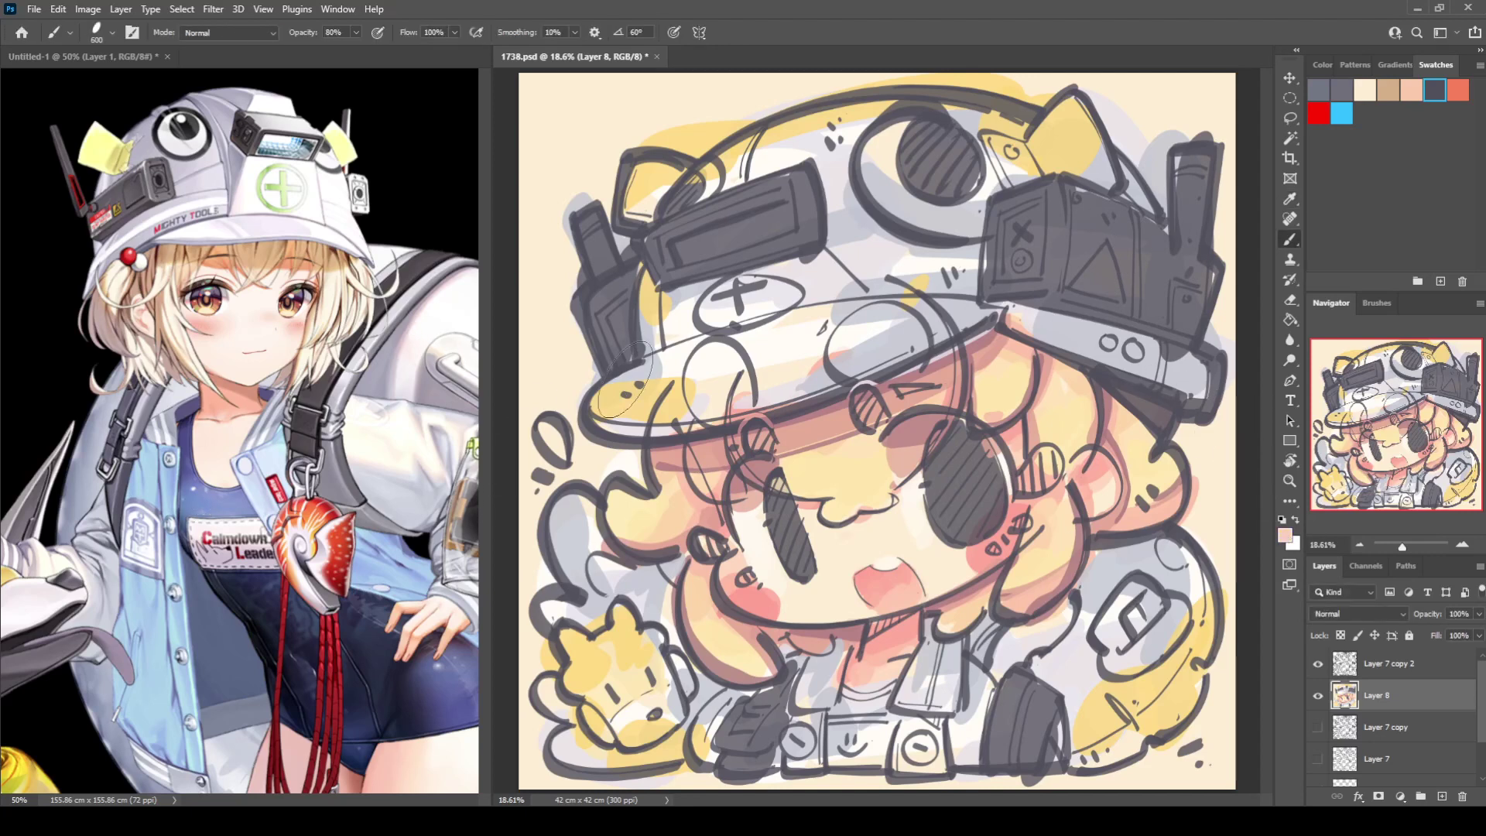
left_click_drag(626, 393, 648, 421)
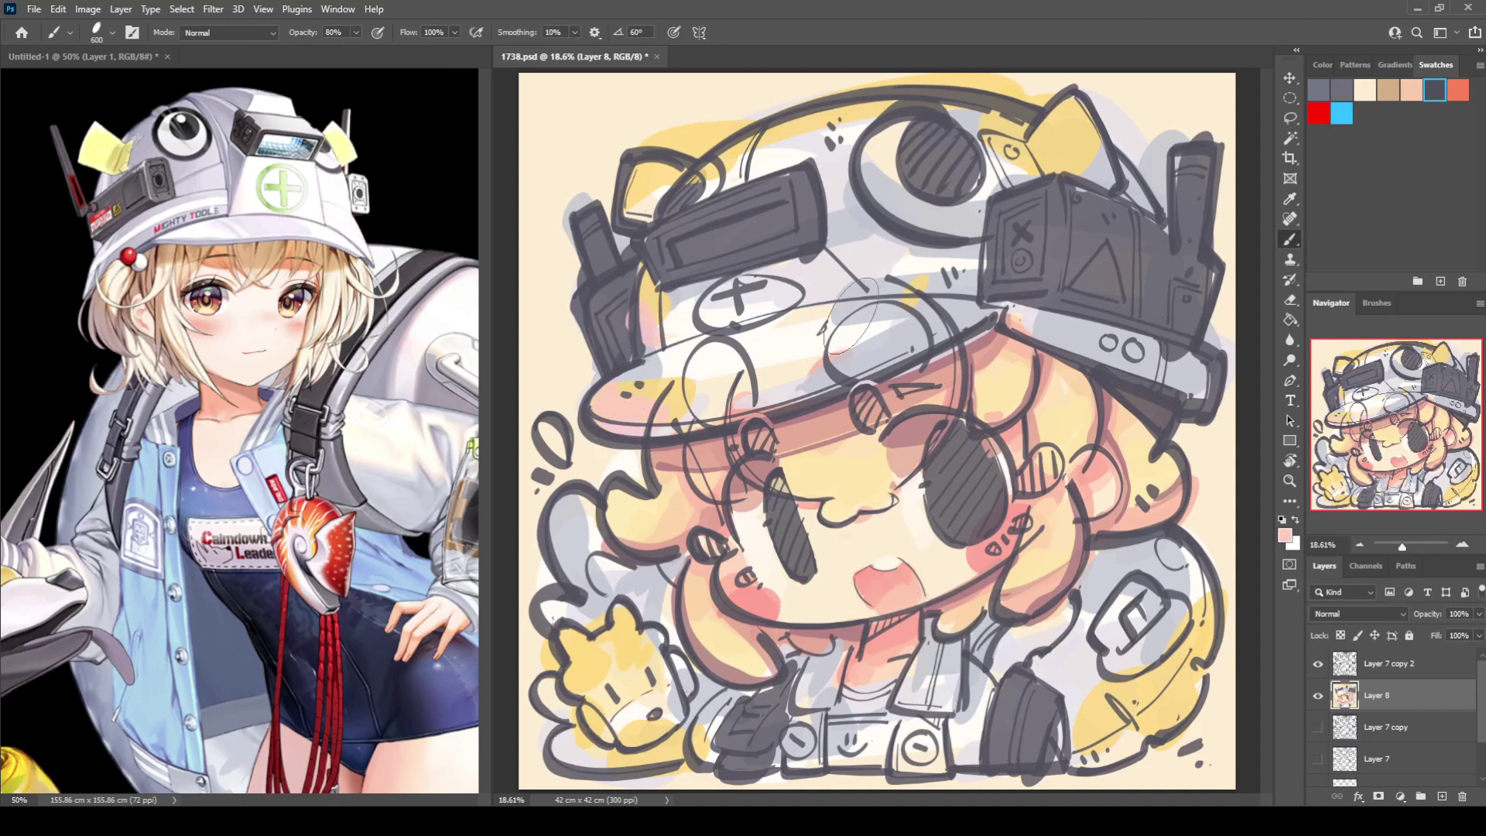
left_click_drag(934, 271, 915, 267)
left_click_drag(1015, 316, 1039, 321)
left_click_drag(1173, 350, 1184, 370)
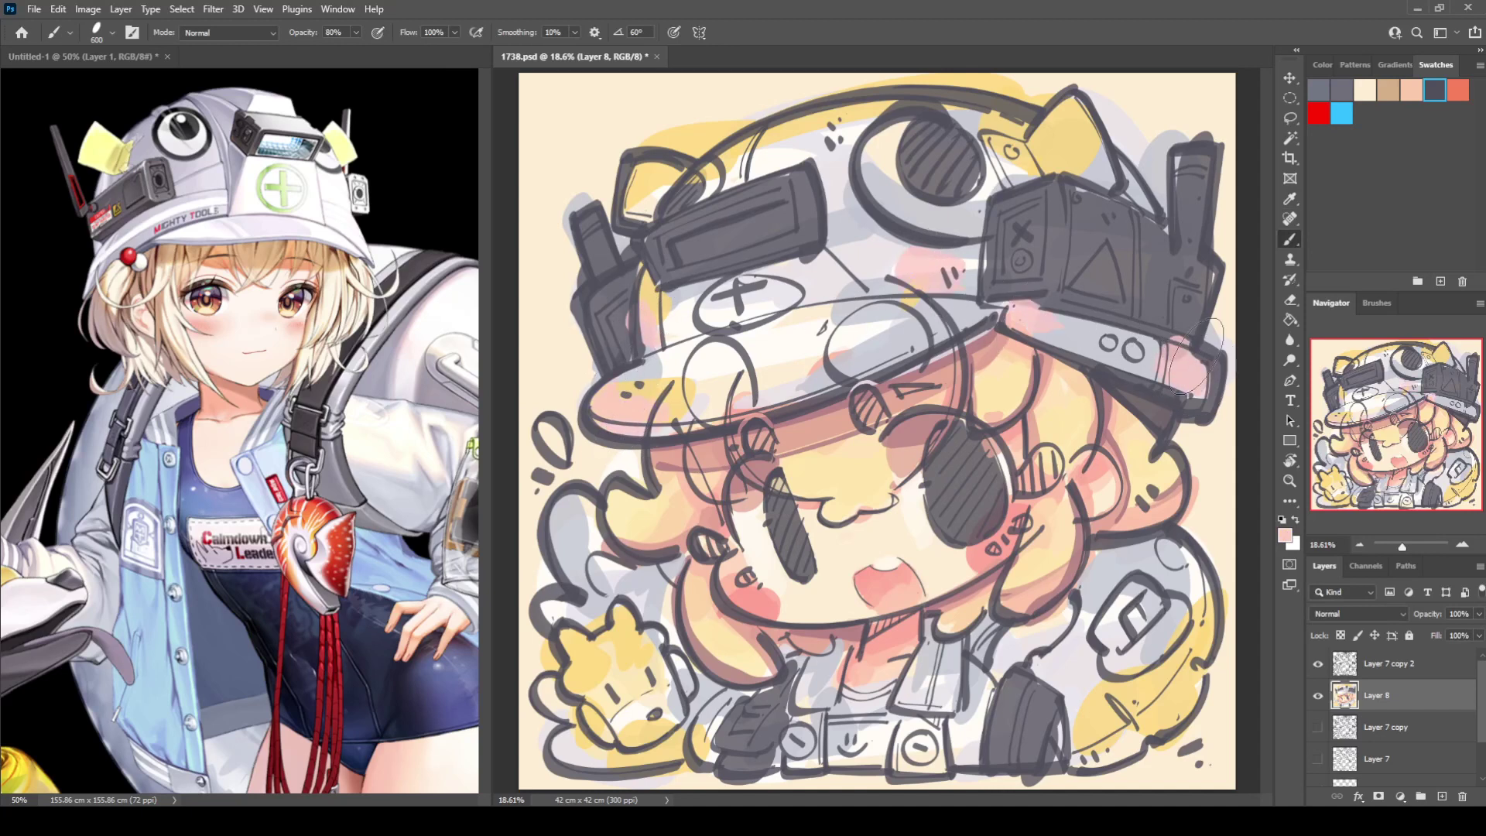
Add light pink accents to the helmet's ear, upper dome and antenna, the jacket and the backpack.
mouse_move(1108, 190)
left_mouse_down()
mouse_move(1143, 178)
mouse_move(1063, 139)
left_mouse_up()
mouse_move(870, 155)
left_mouse_down()
mouse_move(762, 155)
mouse_move(685, 177)
left_mouse_up()
left_click_drag(1183, 325, 1199, 178)
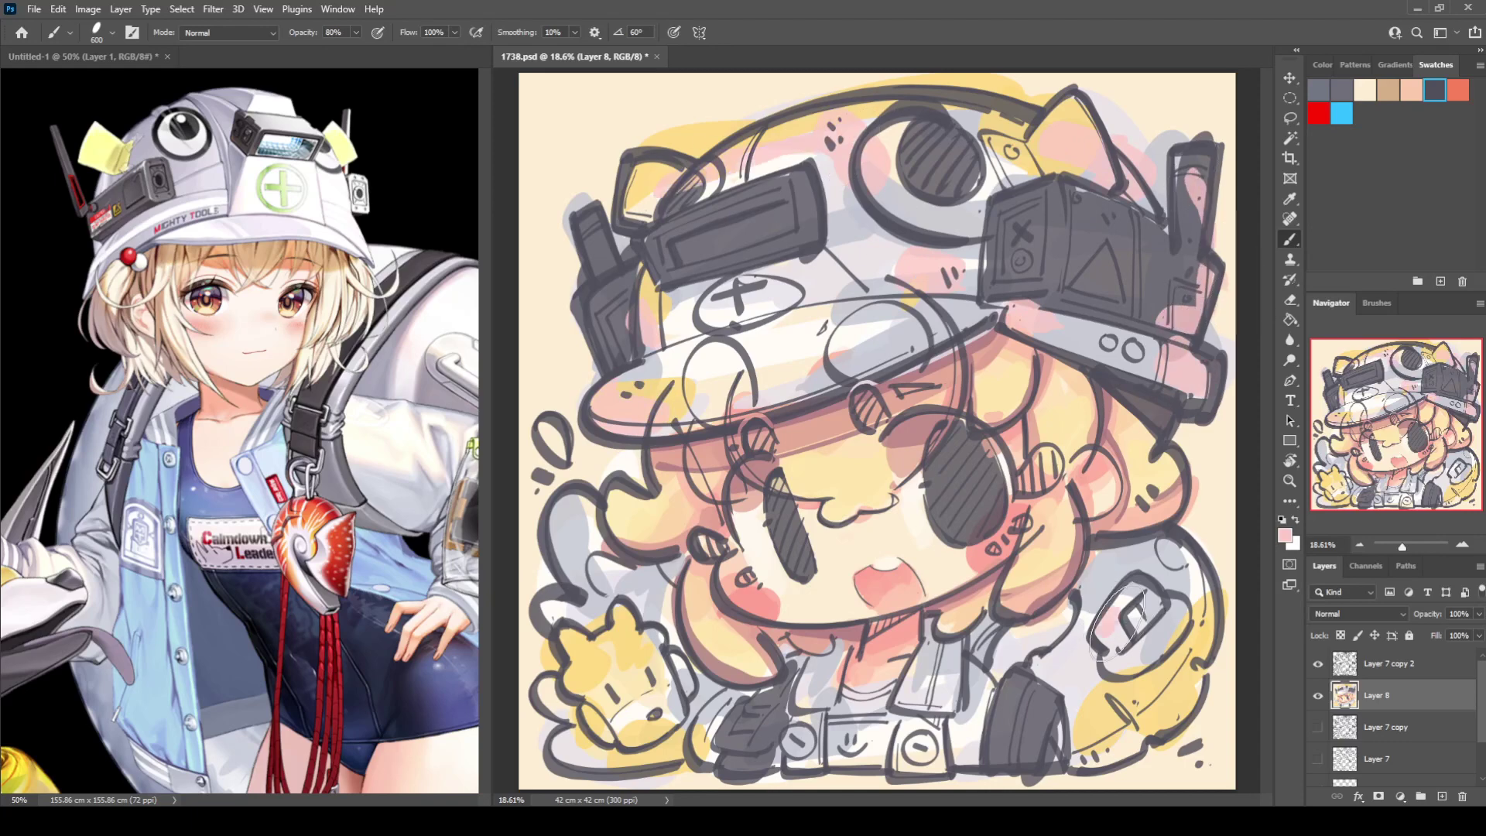
mouse_move(988, 618)
left_mouse_down()
mouse_move(1184, 557)
mouse_move(1137, 728)
mouse_move(975, 741)
mouse_move(944, 689)
mouse_move(820, 680)
mouse_move(777, 697)
left_mouse_up()
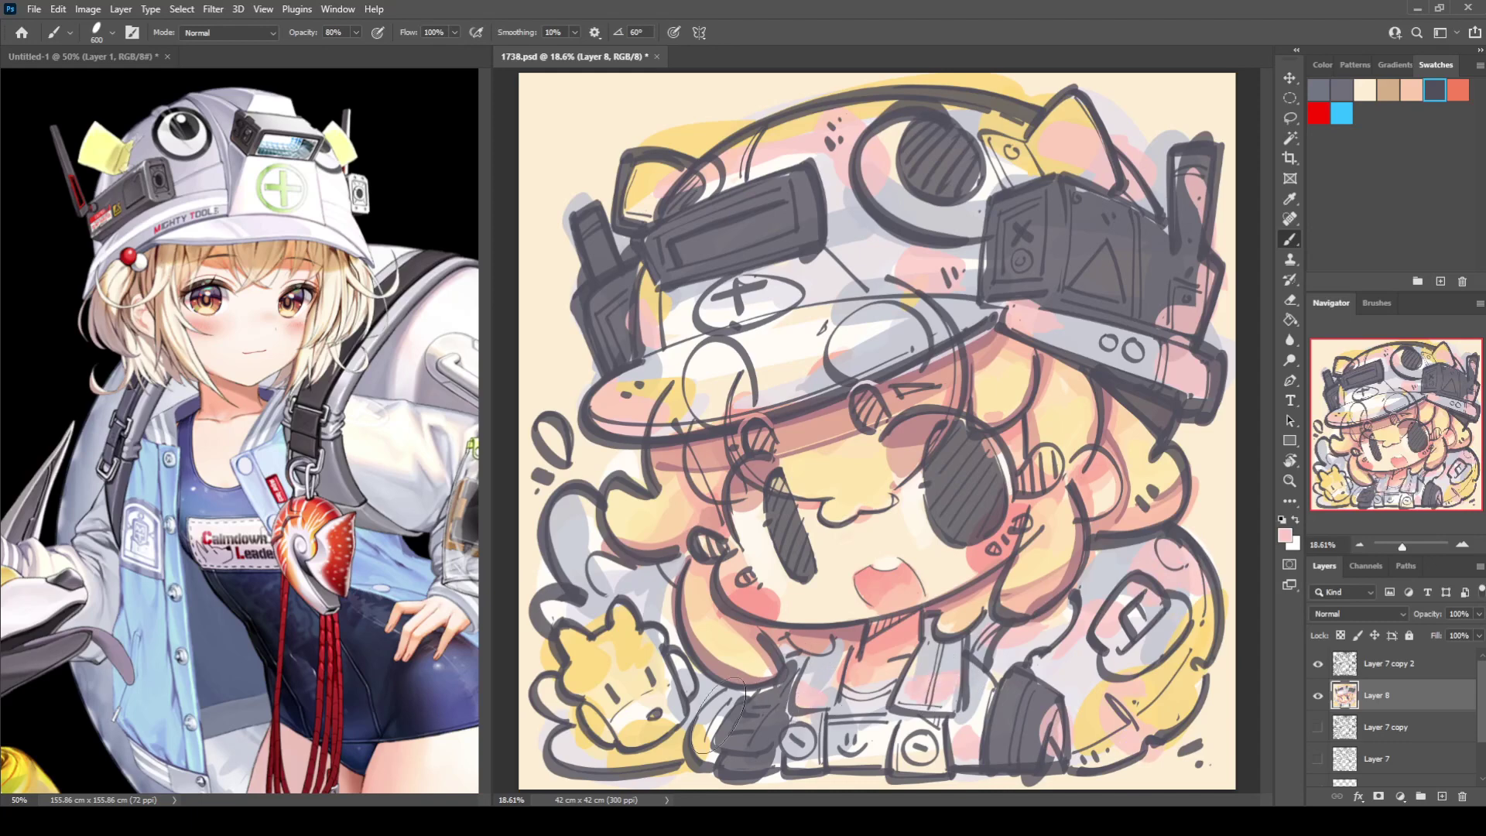
mouse_move(653, 709)
left_mouse_down()
mouse_move(654, 604)
mouse_move(600, 580)
mouse_move(545, 507)
mouse_move(530, 599)
mouse_move(569, 739)
mouse_move(643, 715)
left_mouse_up()
Pick a muted mauve and shade the cuffs, sleeves and lower backpack.
key("i")
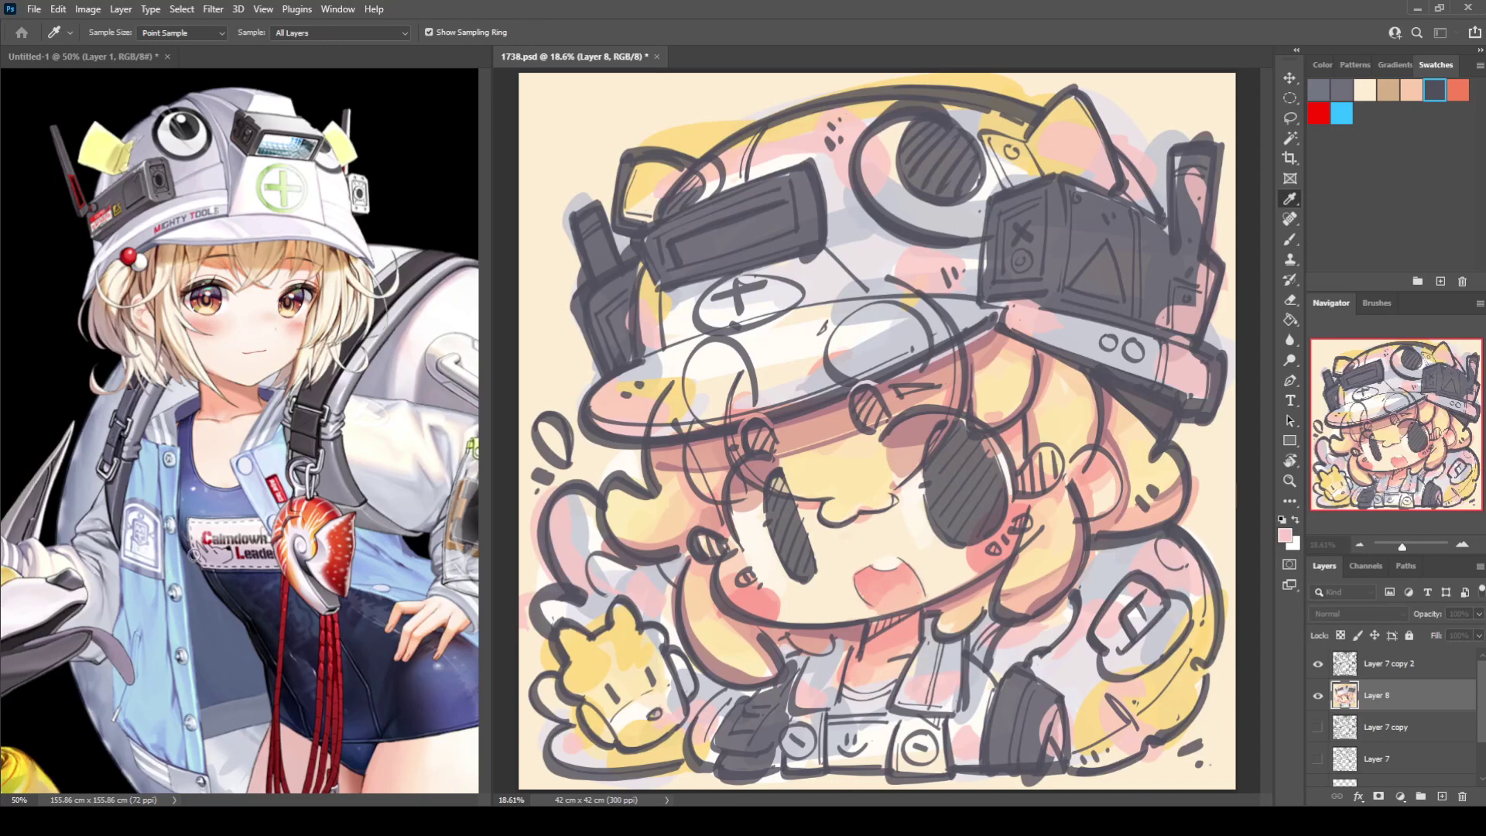
key("b")
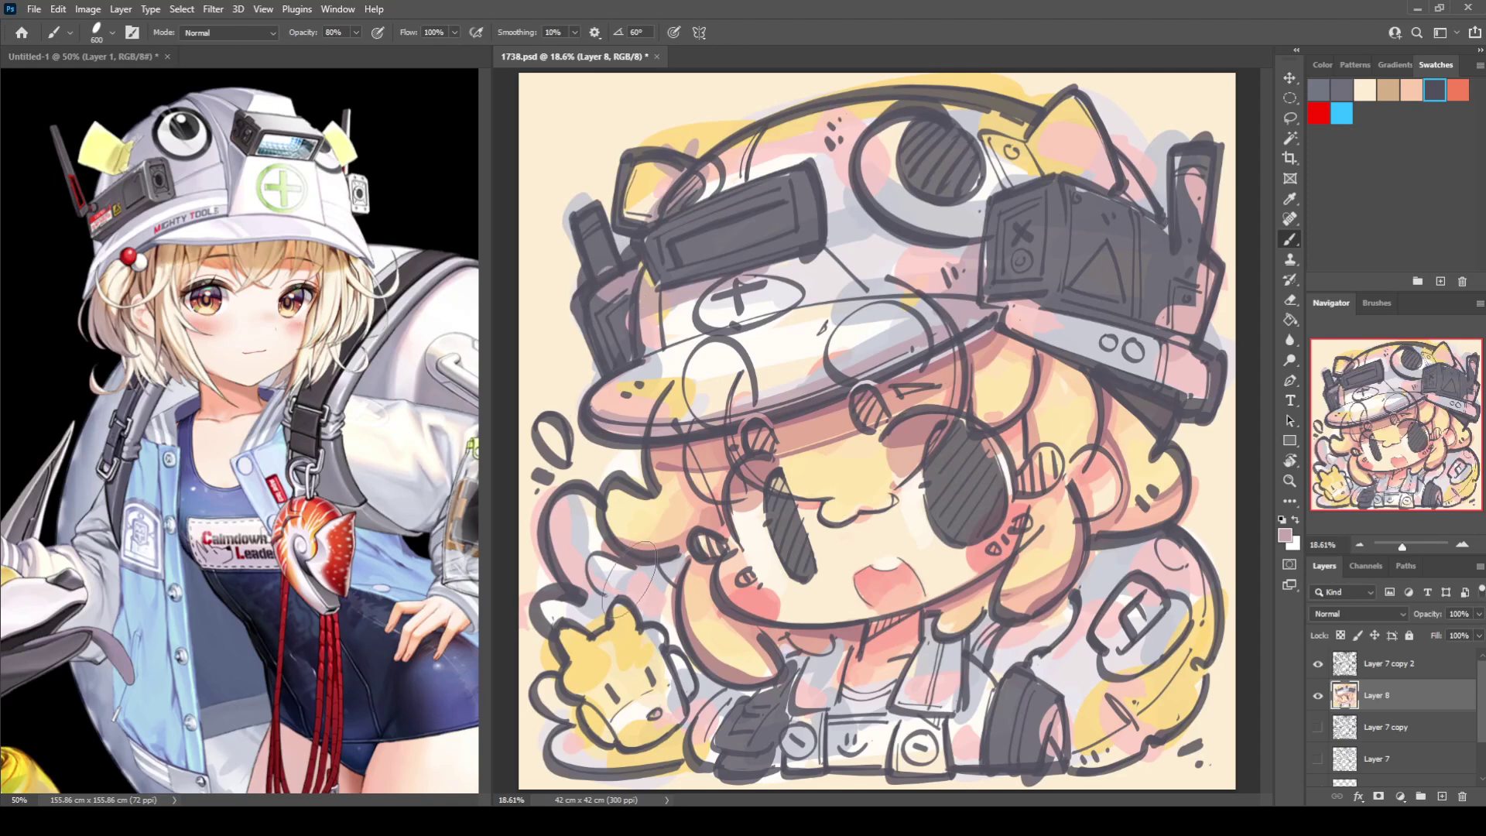
left_click_drag(797, 669, 762, 760)
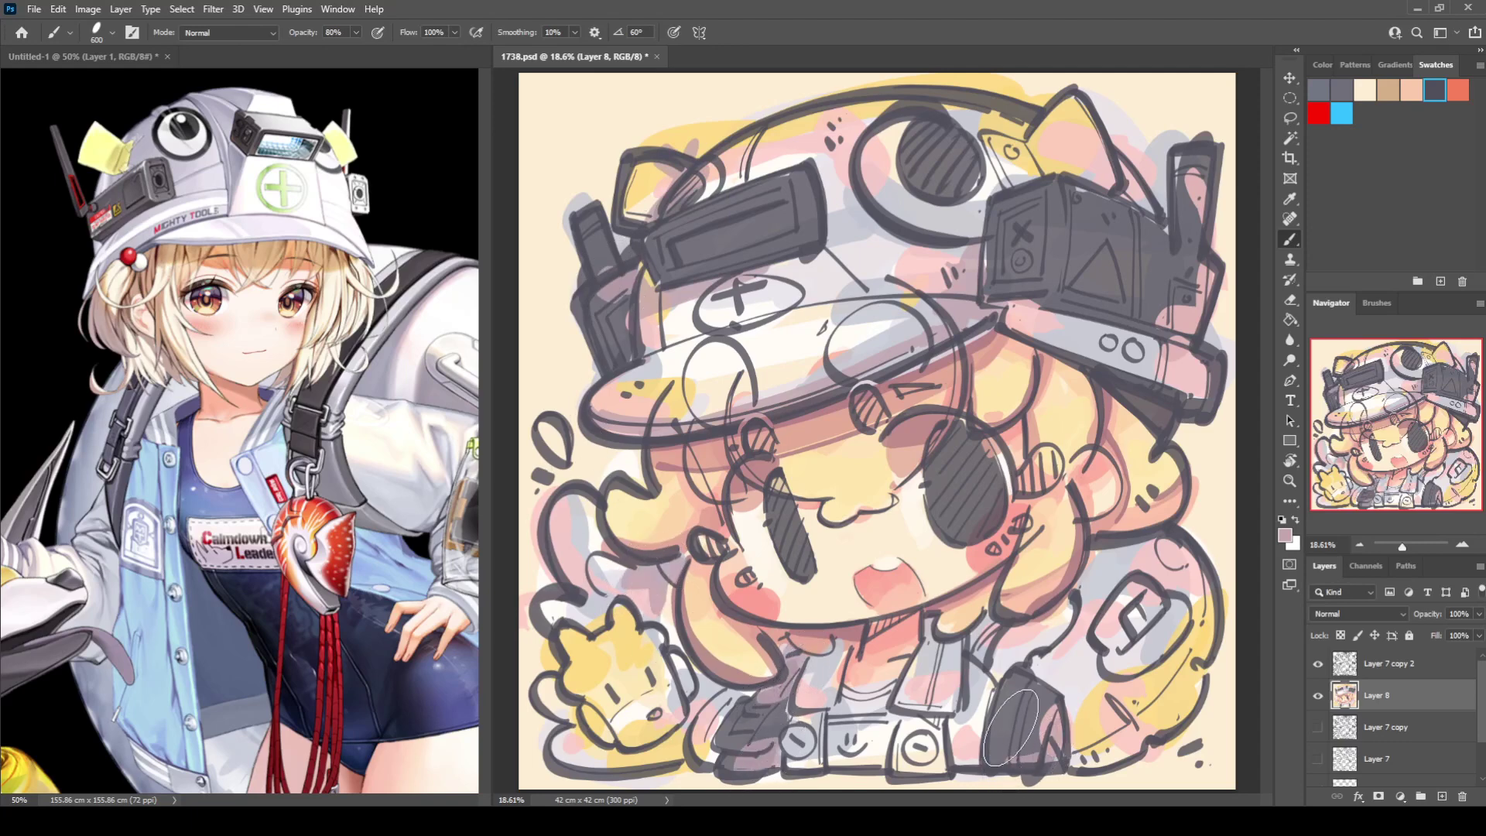
mouse_move(954, 681)
left_mouse_down()
mouse_move(967, 700)
mouse_move(1075, 696)
mouse_move(1106, 750)
mouse_move(1176, 716)
left_mouse_up()
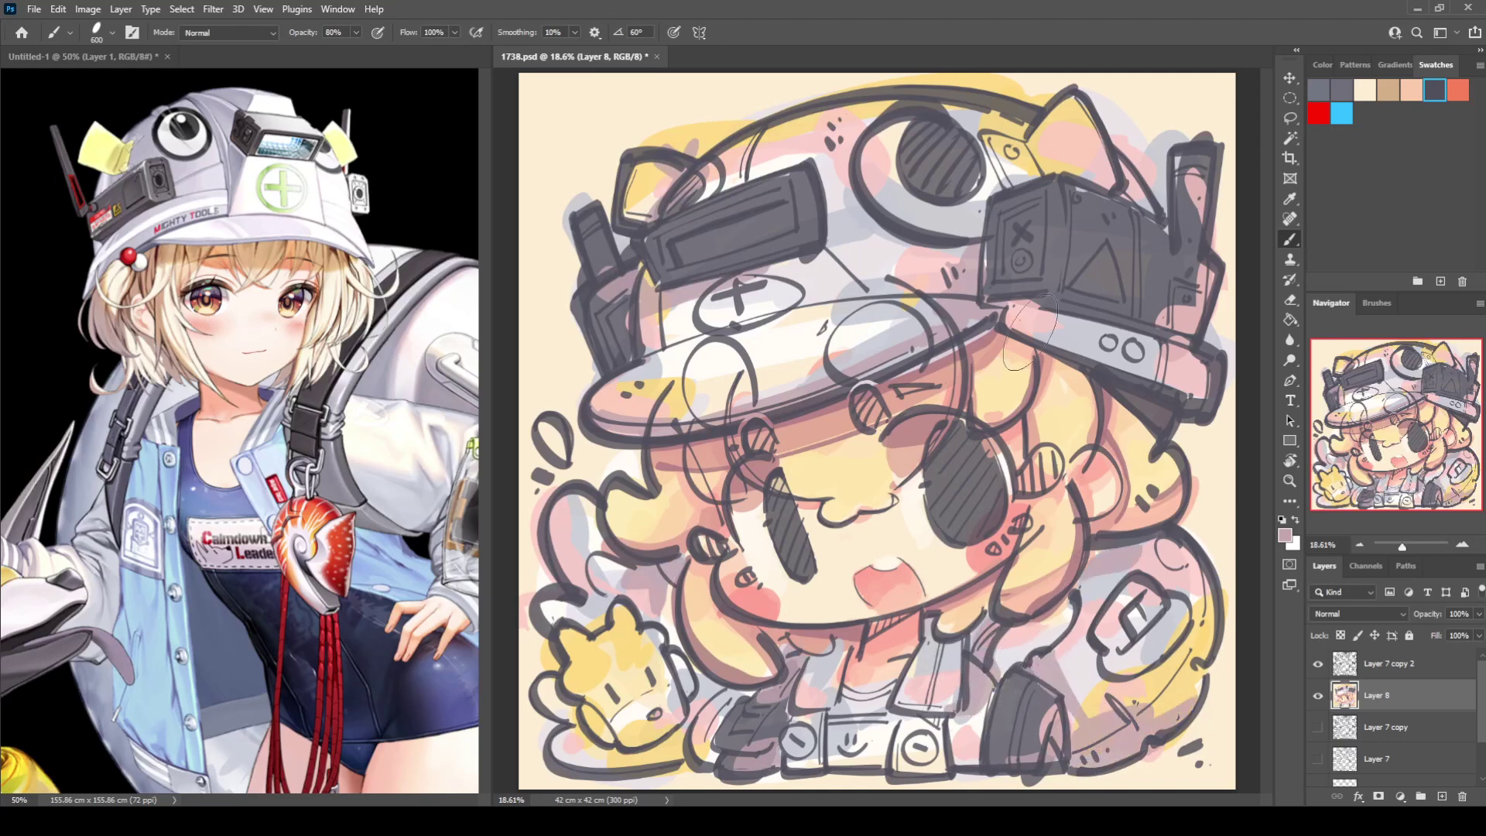
Glaze muted mauve over the helmet's side band and the upper part of the dark box.
left_click_drag(1026, 319, 1224, 335)
left_click_drag(1056, 189, 1087, 198)
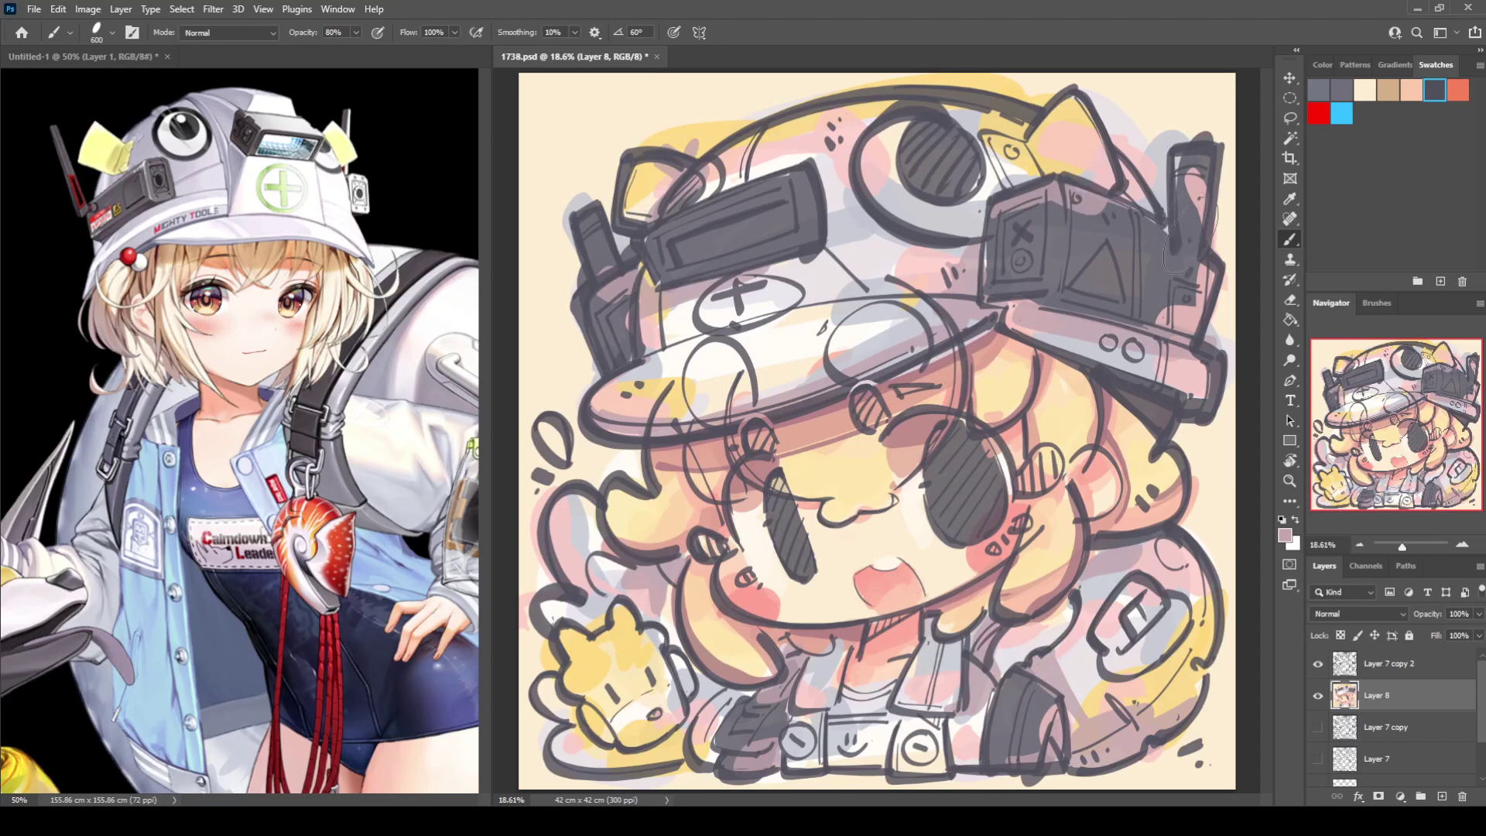
left_click_drag(1166, 234, 1130, 213)
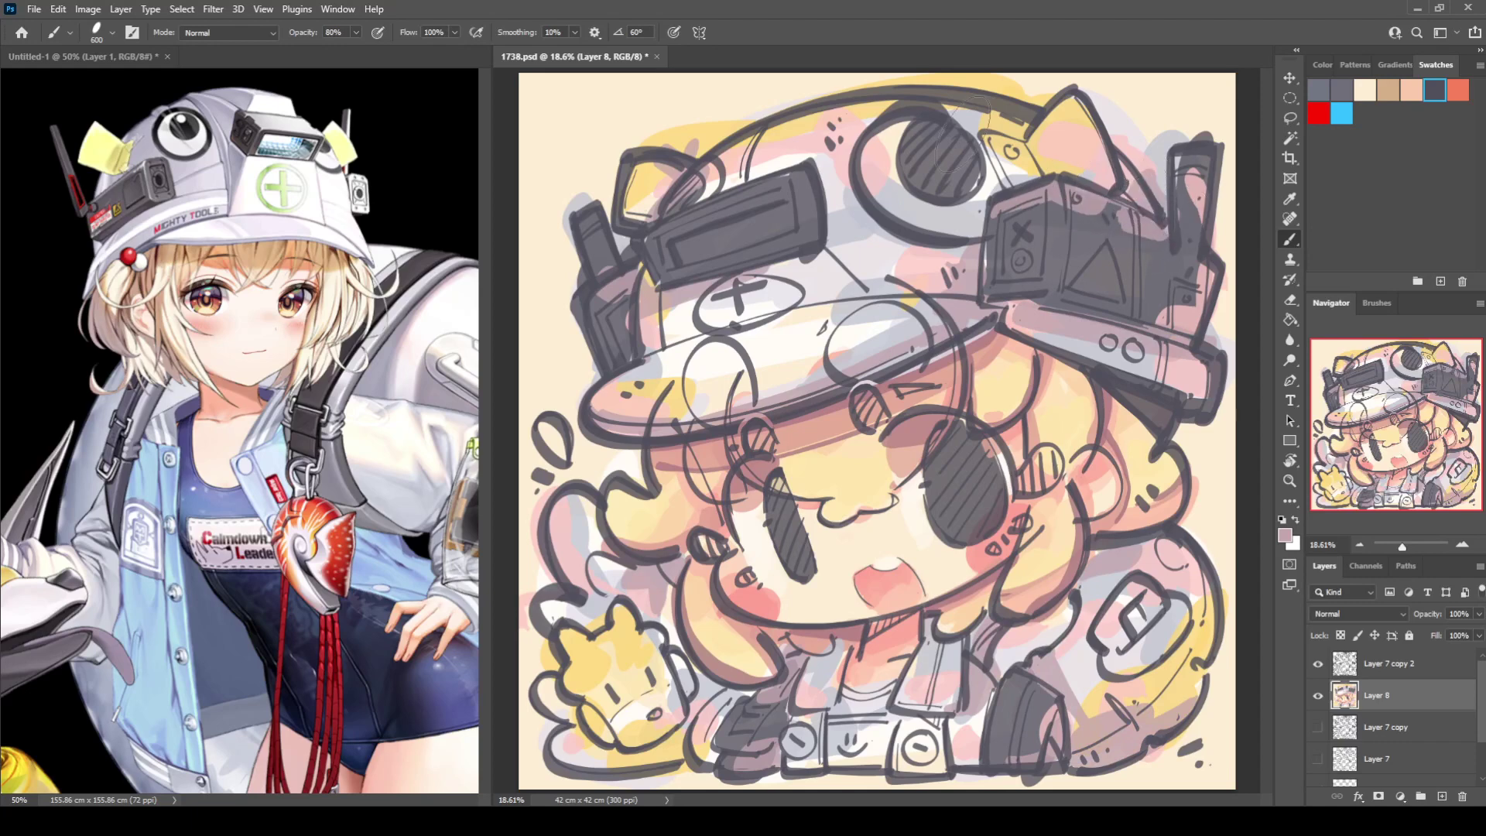
Repaint the ring around the helmet's round lens with a sampled near-white.
left_click(909, 182, "alt")
mouse_move(902, 155)
left_mouse_down()
mouse_move(861, 151)
mouse_move(873, 165)
mouse_move(845, 182)
mouse_move(871, 189)
mouse_move(882, 157)
left_mouse_up()
left_click(940, 213, "alt")
left_click(862, 229, "alt")
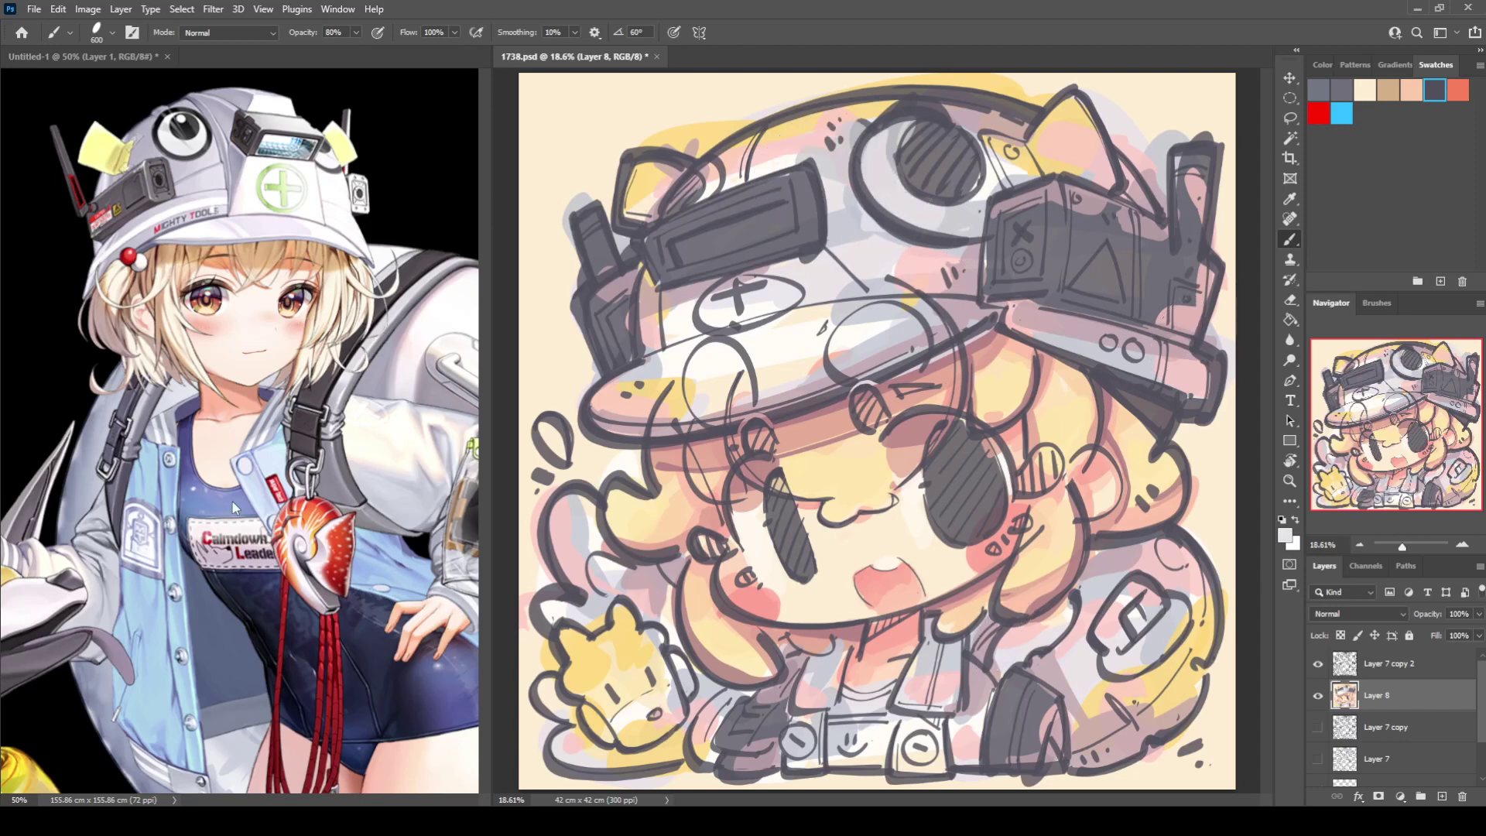
Sample the light blue of the reference jacket and paint it over the jacket panels, pockets and sleeve.
left_click(174, 502, "alt")
left_click_drag(814, 679, 832, 675)
mouse_move(950, 638)
left_mouse_down()
mouse_move(930, 739)
mouse_move(963, 697)
mouse_move(963, 735)
mouse_move(930, 712)
mouse_move(913, 738)
left_mouse_up()
mouse_move(812, 716)
left_mouse_down()
mouse_move(705, 739)
mouse_move(719, 715)
mouse_move(708, 696)
left_mouse_up()
Pick a more saturated light blue and brighten the jacket's pockets and front panels.
key("i")
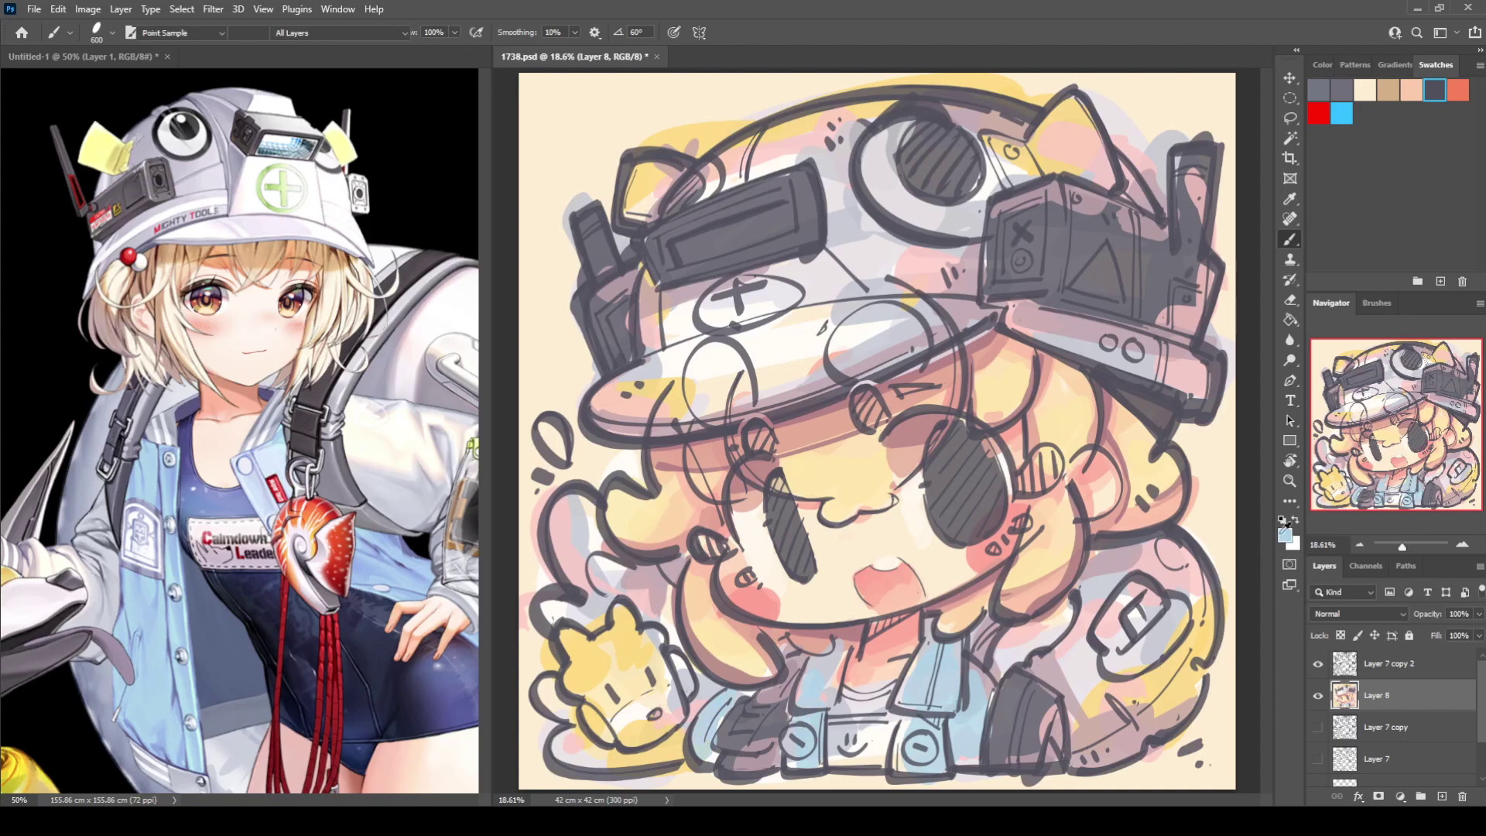
left_click(495, 507)
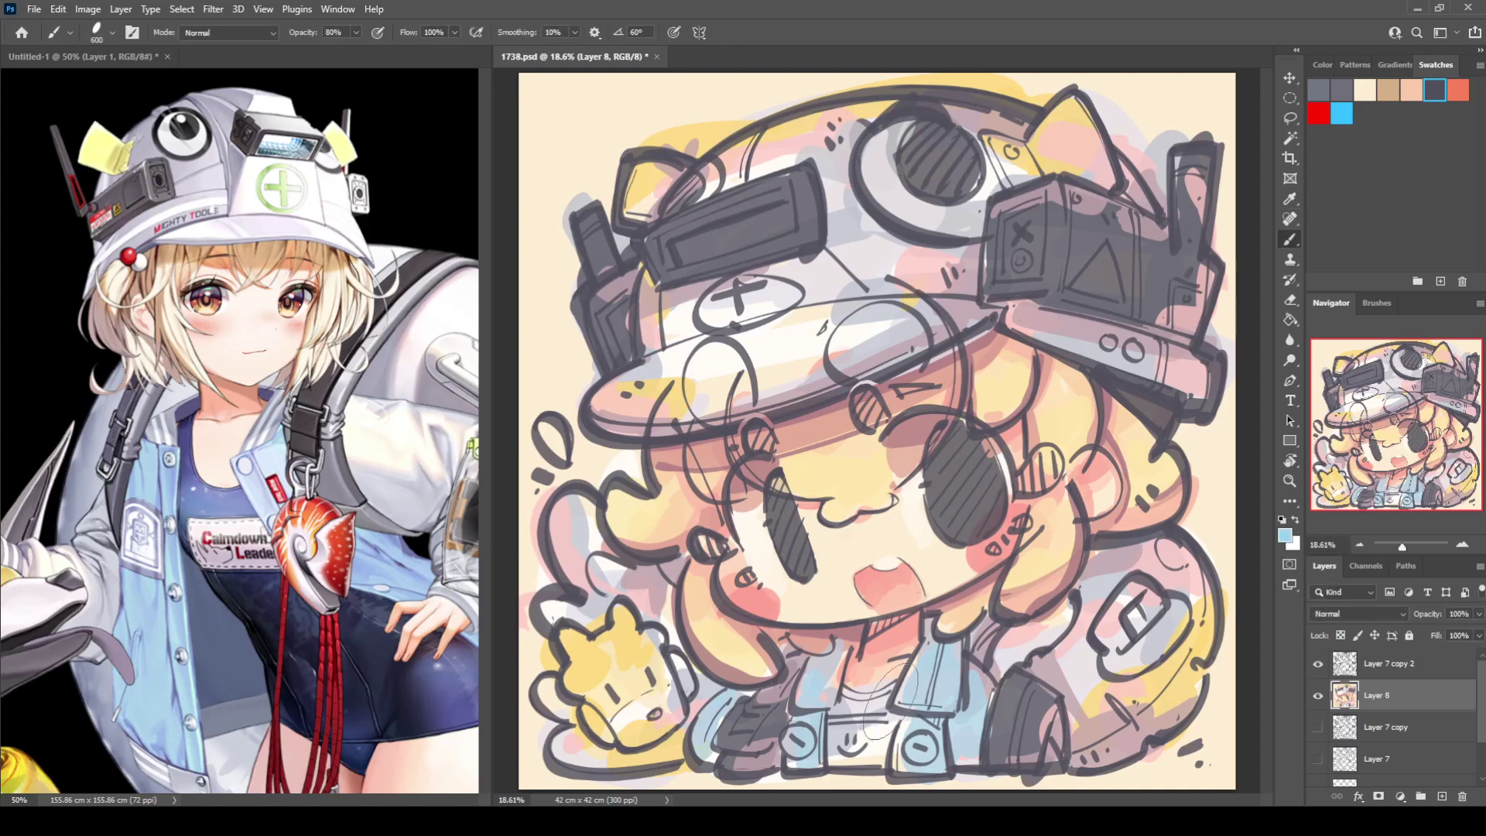
mouse_move(905, 728)
left_mouse_down()
mouse_move(898, 774)
mouse_move(909, 738)
left_mouse_up()
mouse_move(925, 681)
left_mouse_down()
mouse_move(936, 662)
mouse_move(967, 704)
mouse_move(812, 684)
mouse_move(824, 673)
left_mouse_up()
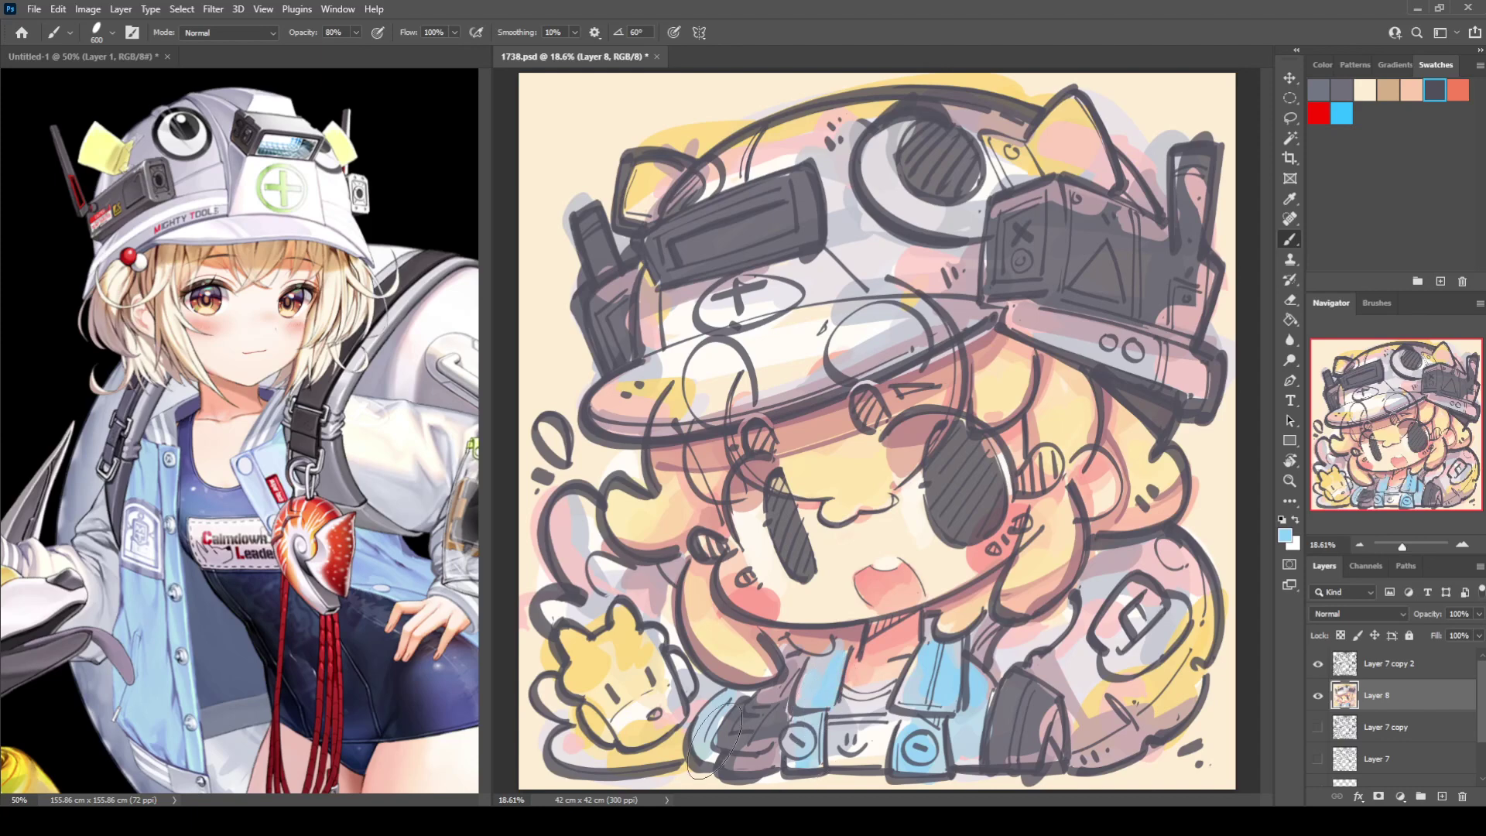
Fill the shirt with dark violet-blue and brighten its middle with a more saturated violet-blue.
left_click(448, 692, "alt")
mouse_move(835, 736)
left_mouse_down()
mouse_move(889, 699)
mouse_move(839, 707)
mouse_move(875, 742)
mouse_move(853, 752)
mouse_move(899, 727)
left_mouse_up()
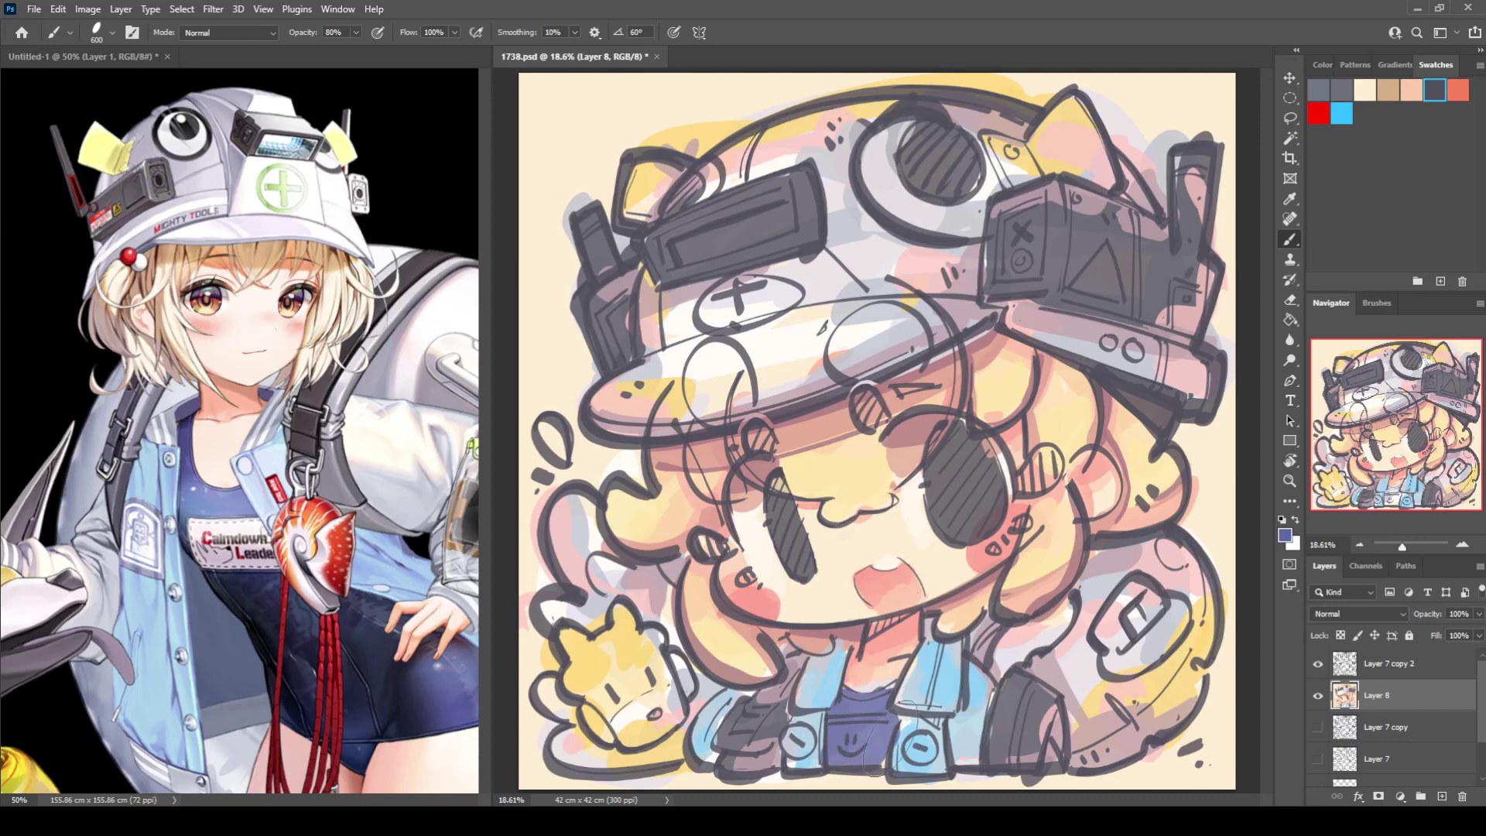
key("i")
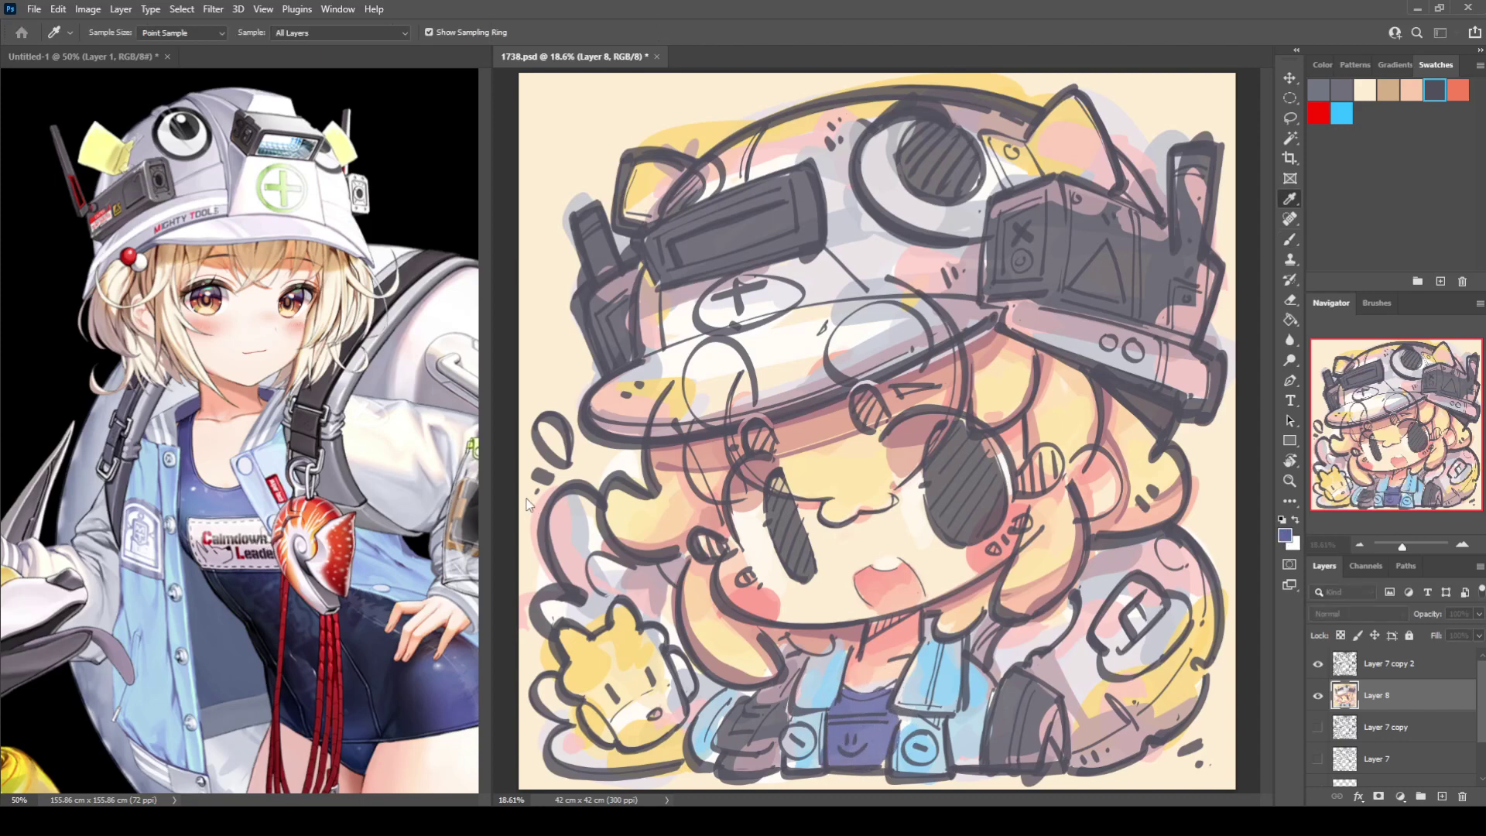
key("b")
left_click_drag(832, 692, 866, 754)
mouse_move(882, 727)
left_mouse_down()
mouse_move(895, 688)
mouse_move(897, 706)
mouse_move(854, 687)
left_mouse_up()
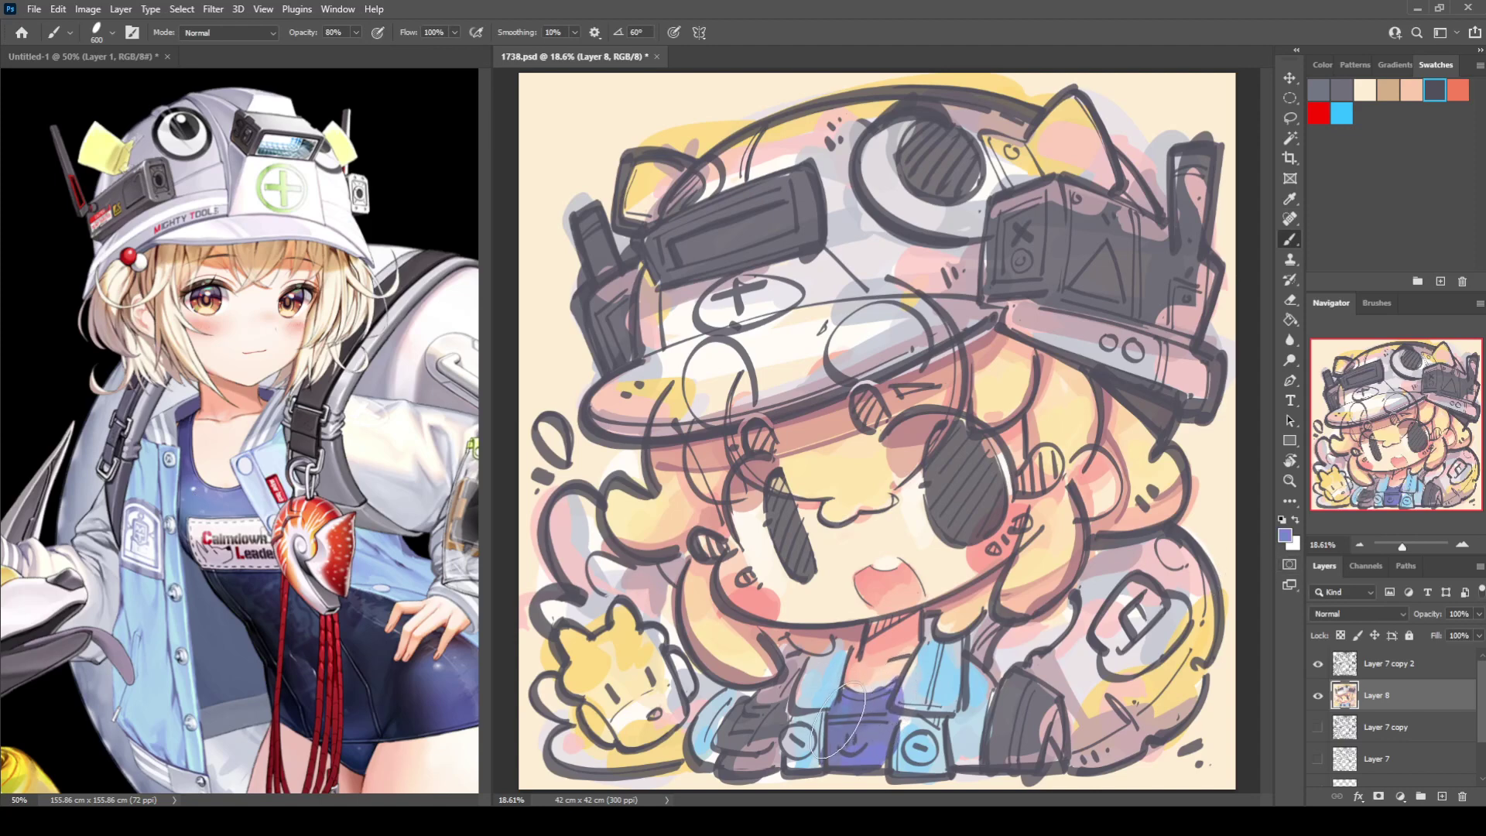
Shade the jacket's shoulder and edges with muted blue and paint its round badges near-white.
left_click(1288, 537)
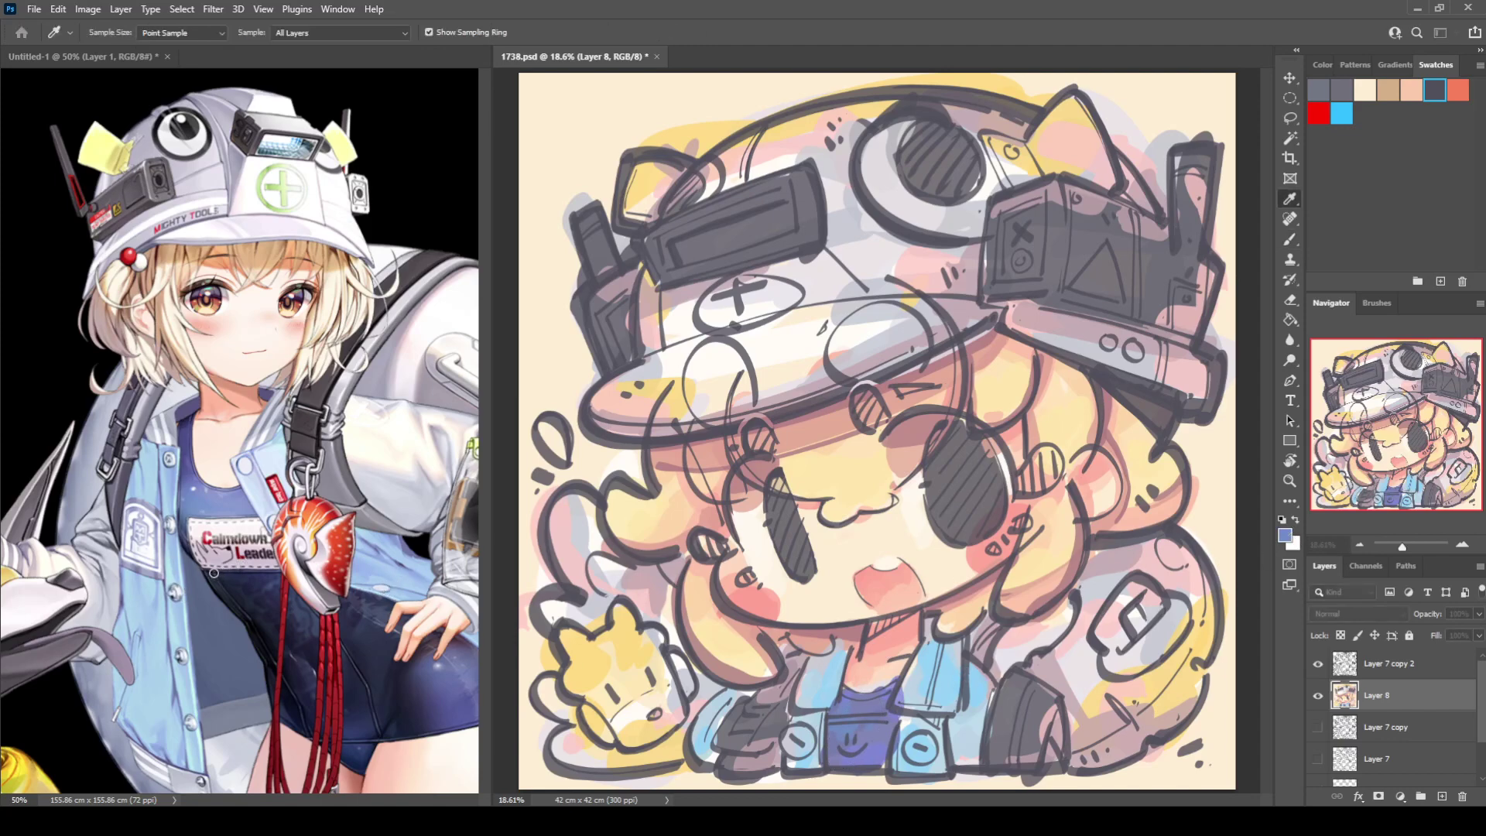
key("b")
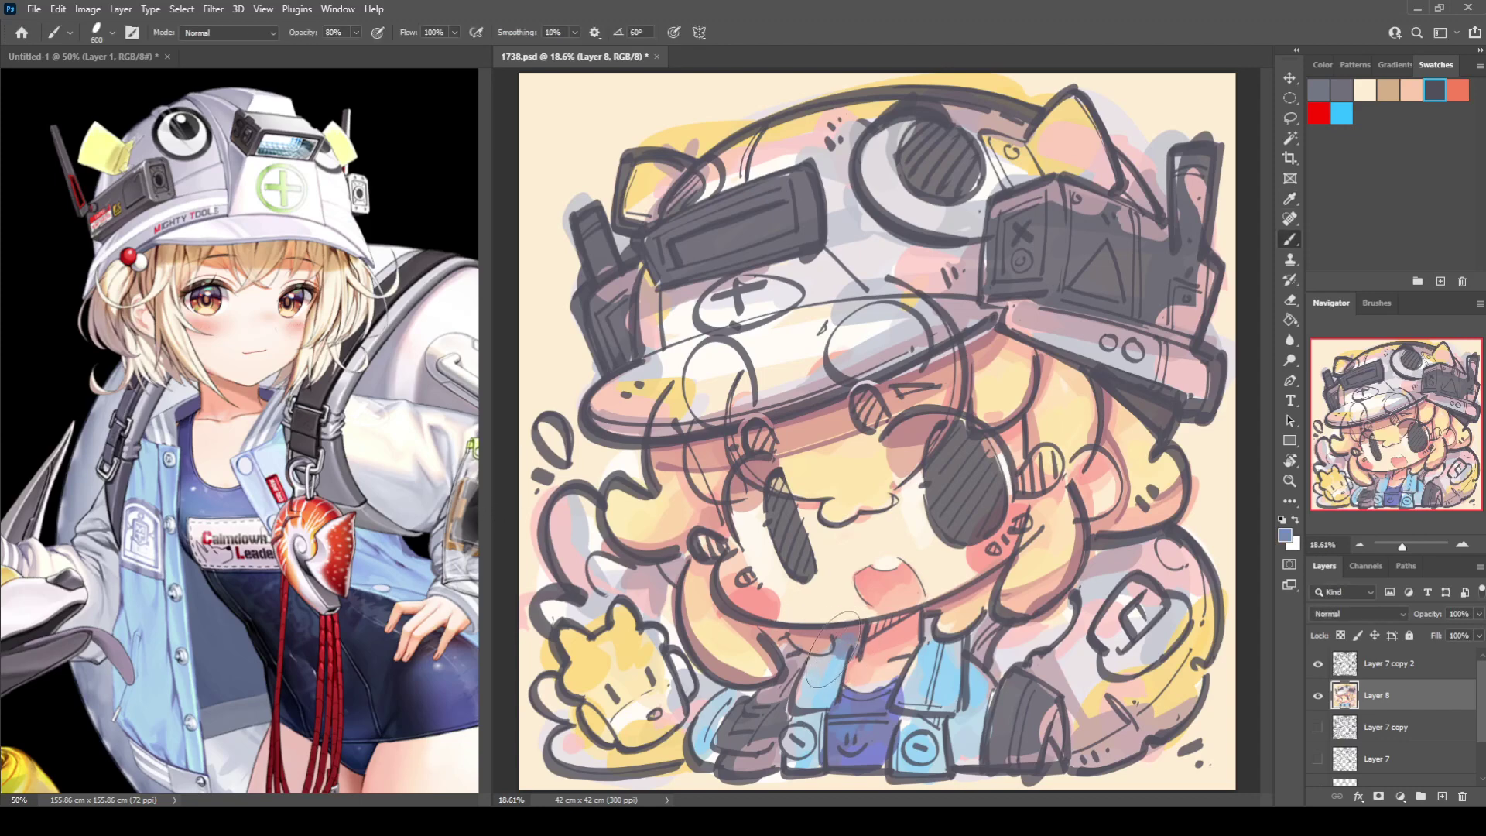
left_click_drag(793, 655, 800, 648)
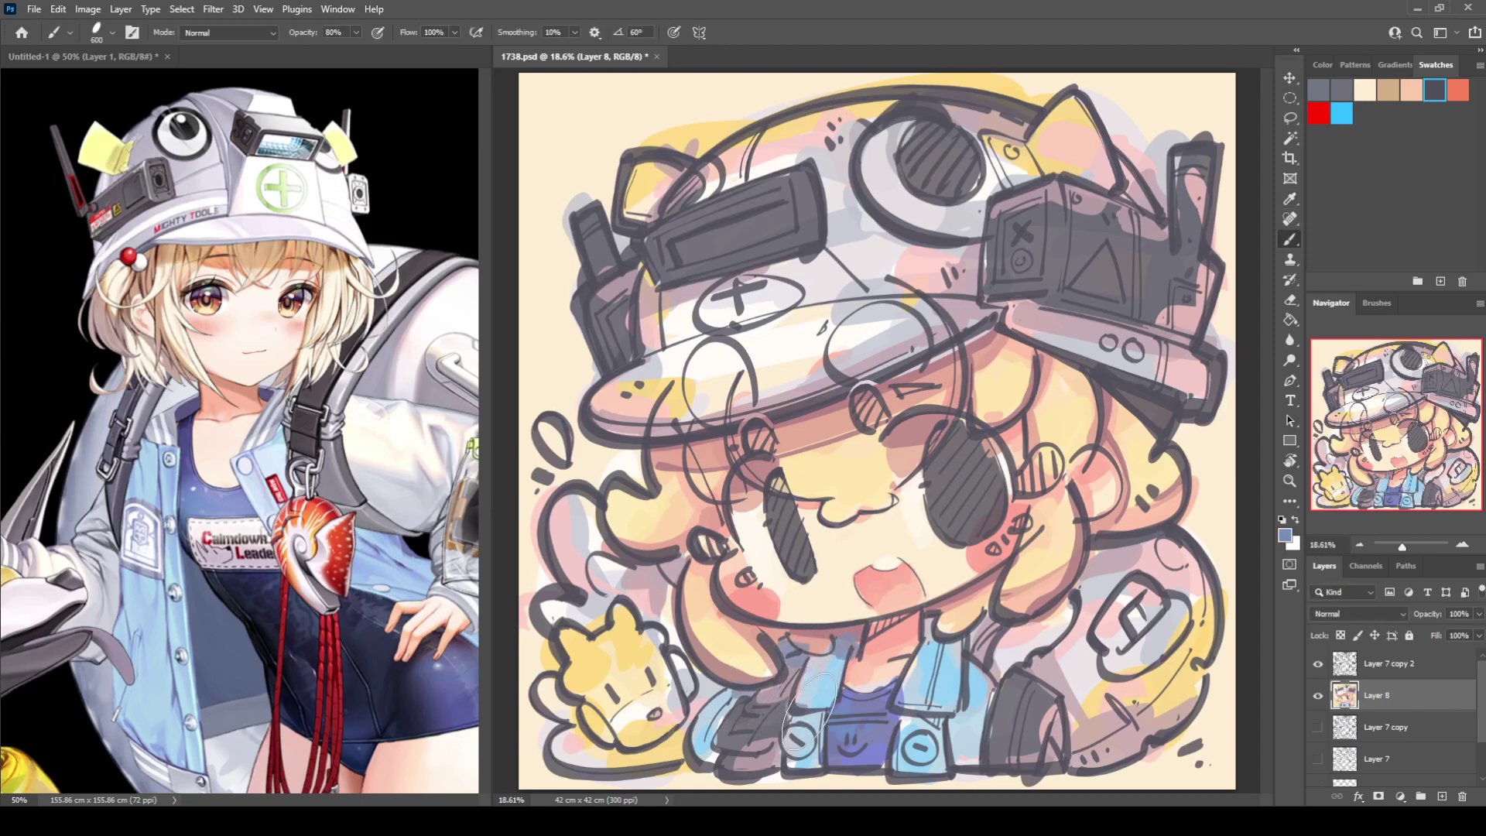
mouse_move(811, 712)
left_mouse_down()
mouse_move(829, 758)
mouse_move(912, 710)
mouse_move(954, 714)
mouse_move(960, 667)
mouse_move(929, 625)
mouse_move(993, 693)
mouse_move(990, 731)
mouse_move(1050, 750)
left_mouse_up()
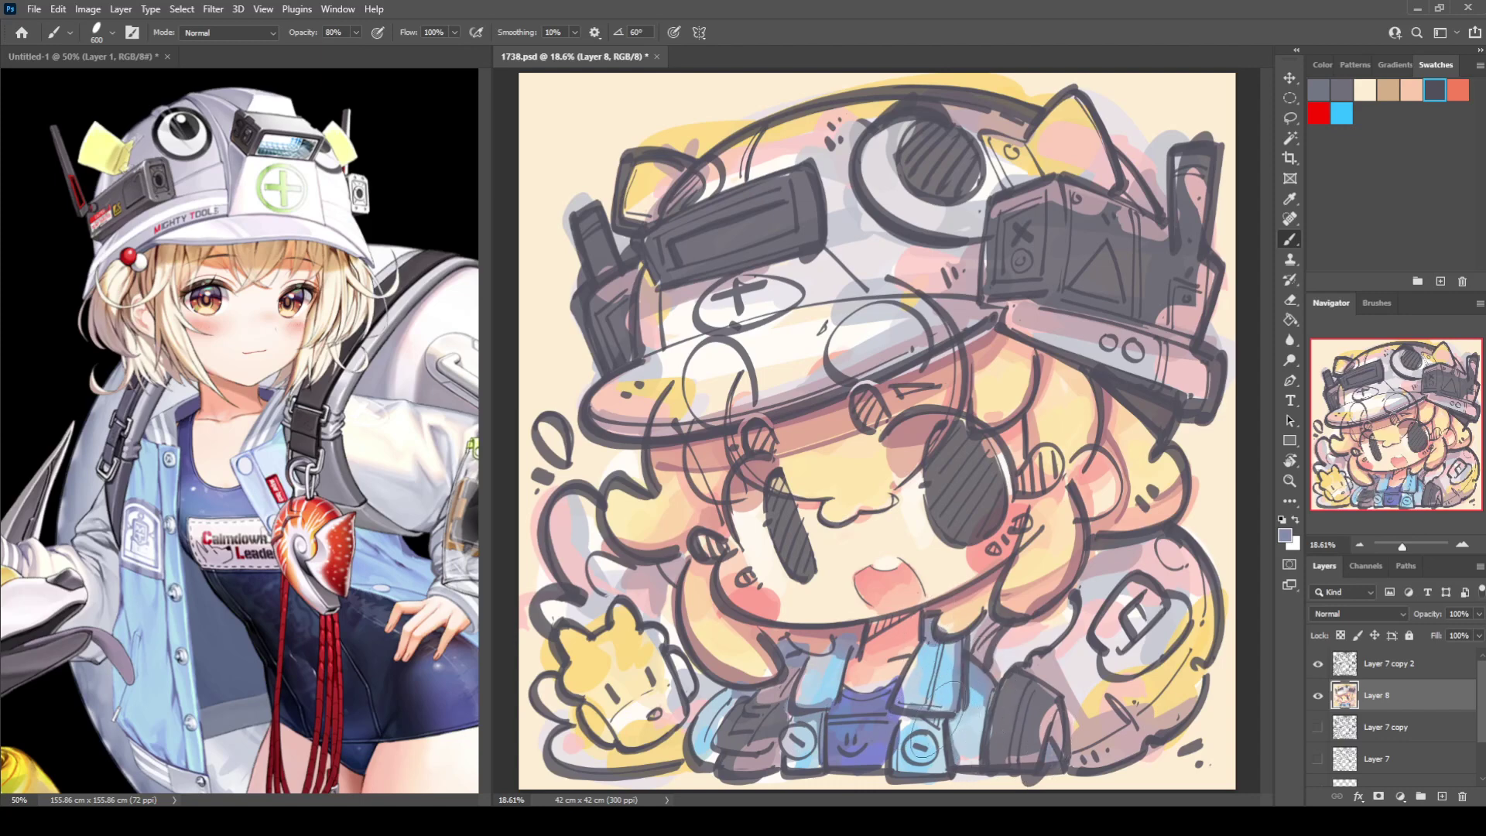
left_click_drag(905, 710, 944, 700)
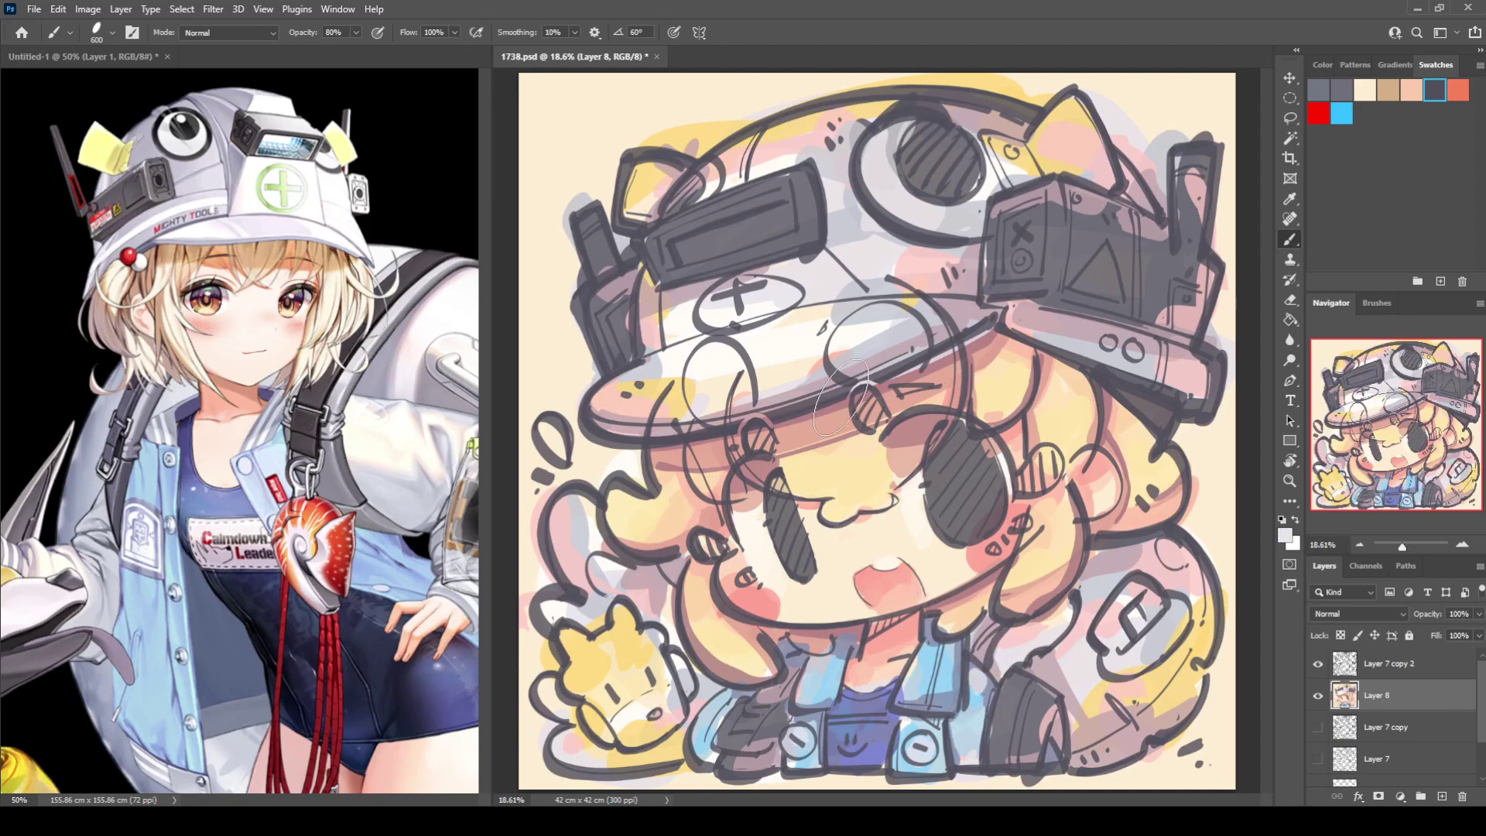
Sample the eye's dark grey and fill the hatched ovals in the hair around the face.
left_click(987, 478, "alt")
mouse_move(1036, 460)
left_mouse_down()
mouse_move(1052, 480)
mouse_move(1041, 465)
left_mouse_up()
left_click_drag(874, 412, 865, 416)
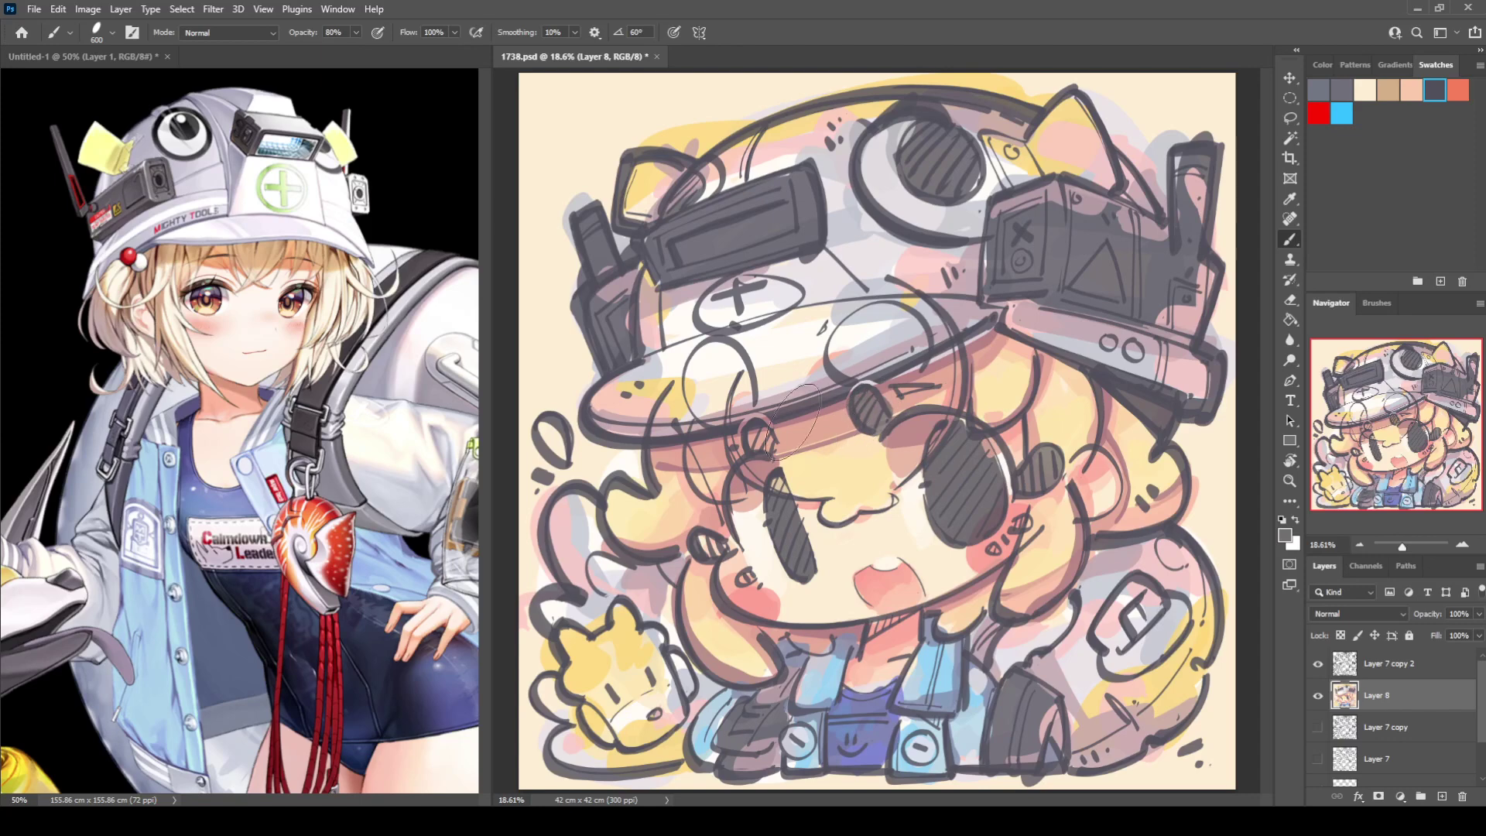
left_click_drag(755, 437, 757, 431)
mouse_move(780, 489)
left_mouse_down()
mouse_move(757, 527)
mouse_move(711, 515)
mouse_move(754, 569)
left_mouse_up()
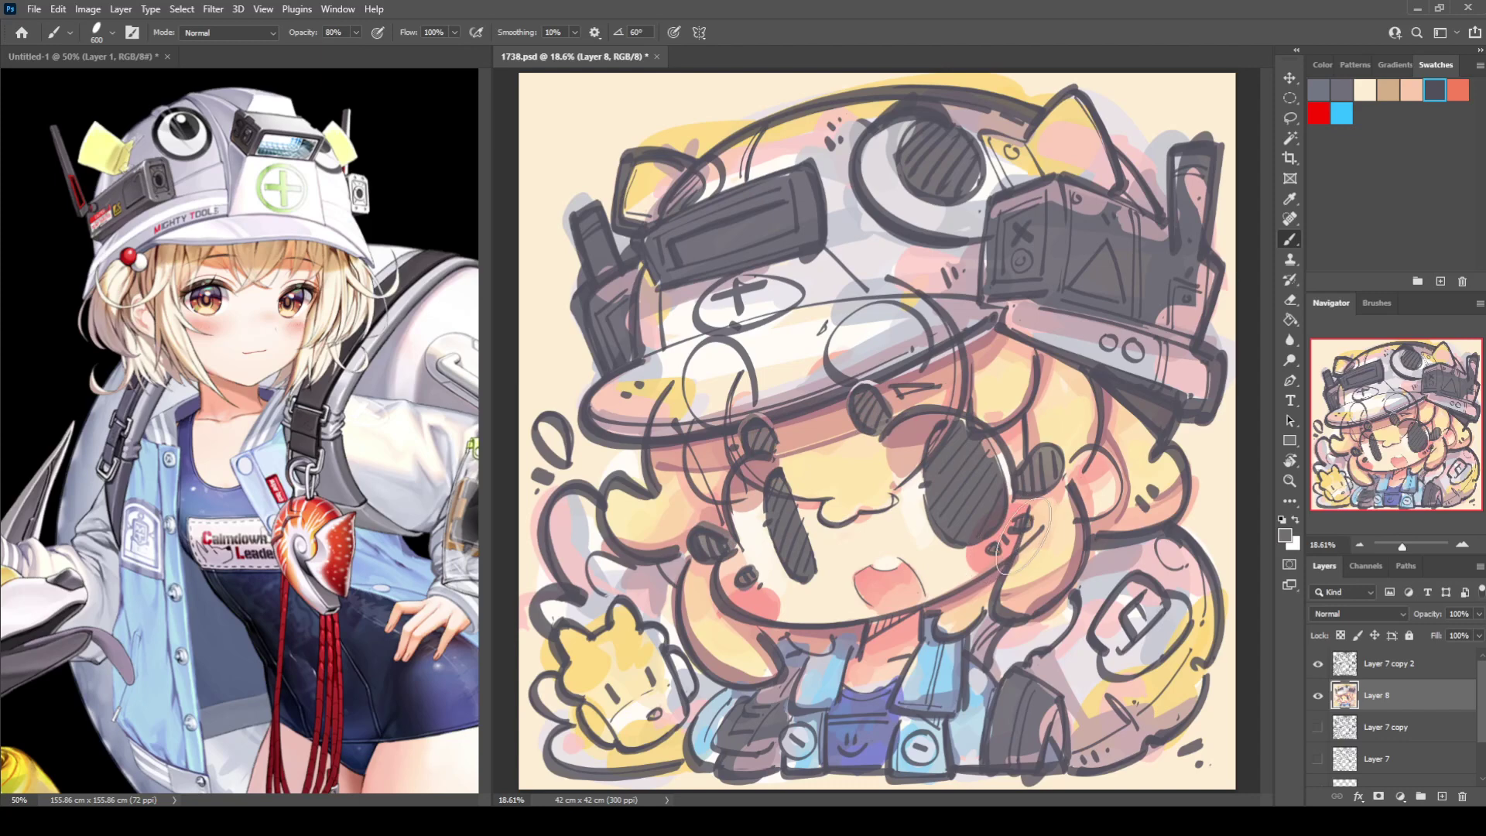
Sample a muted mauve and shade the jacket beside the left hair and around the hand next to the small mascot.
left_click(987, 562, "alt")
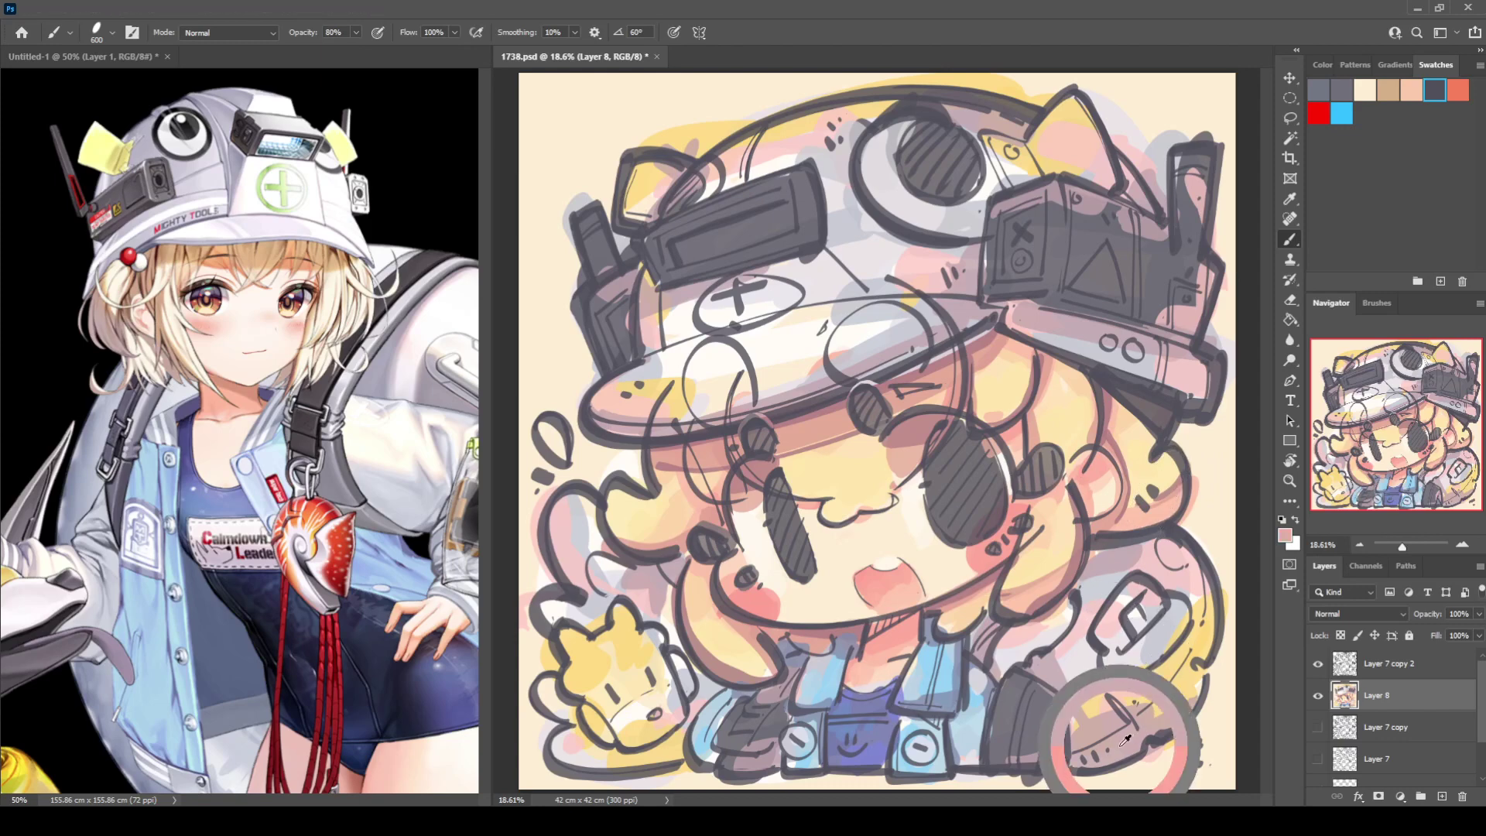
key("i")
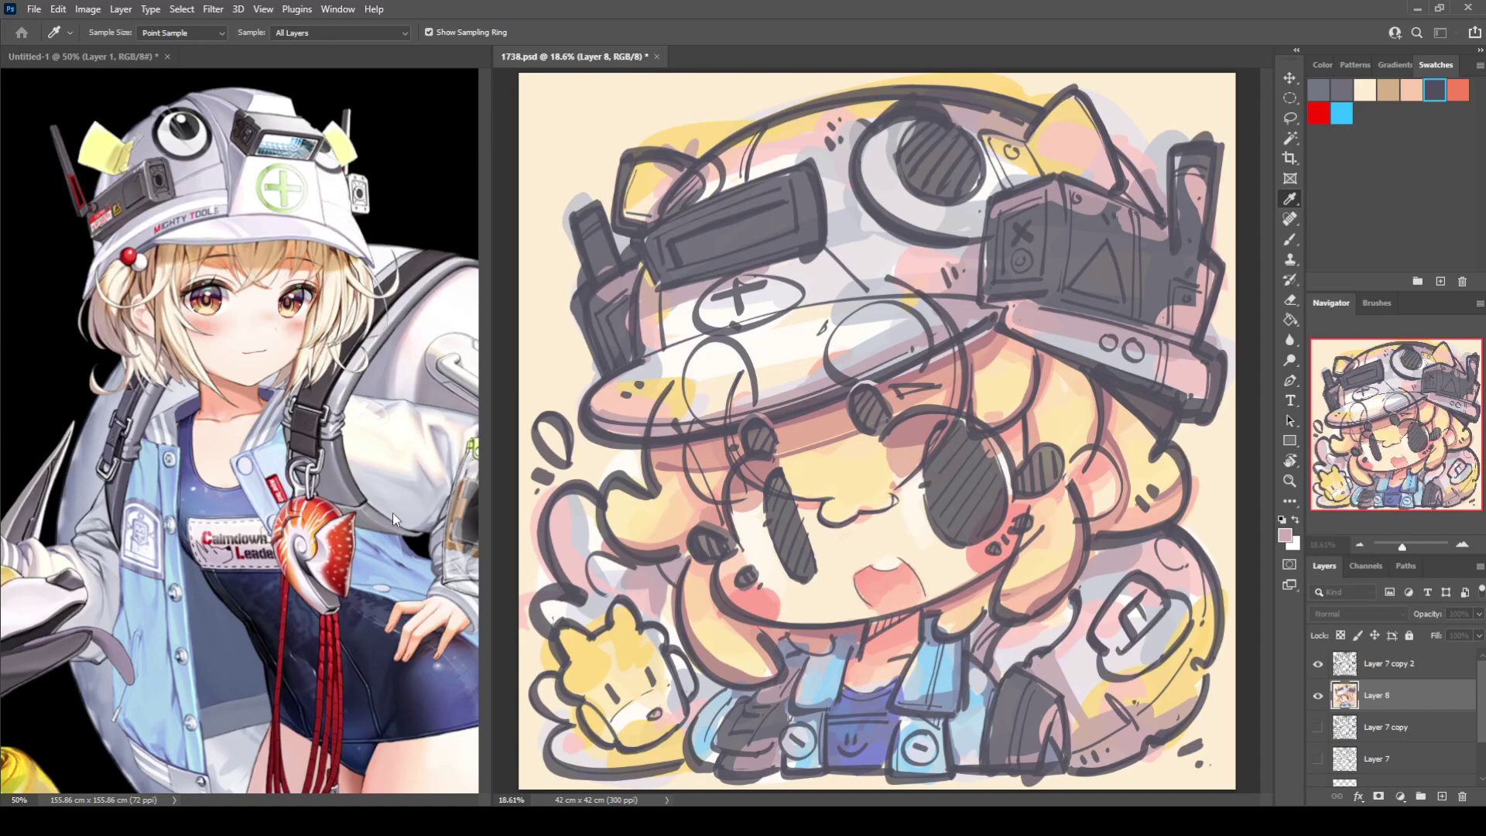
key("b")
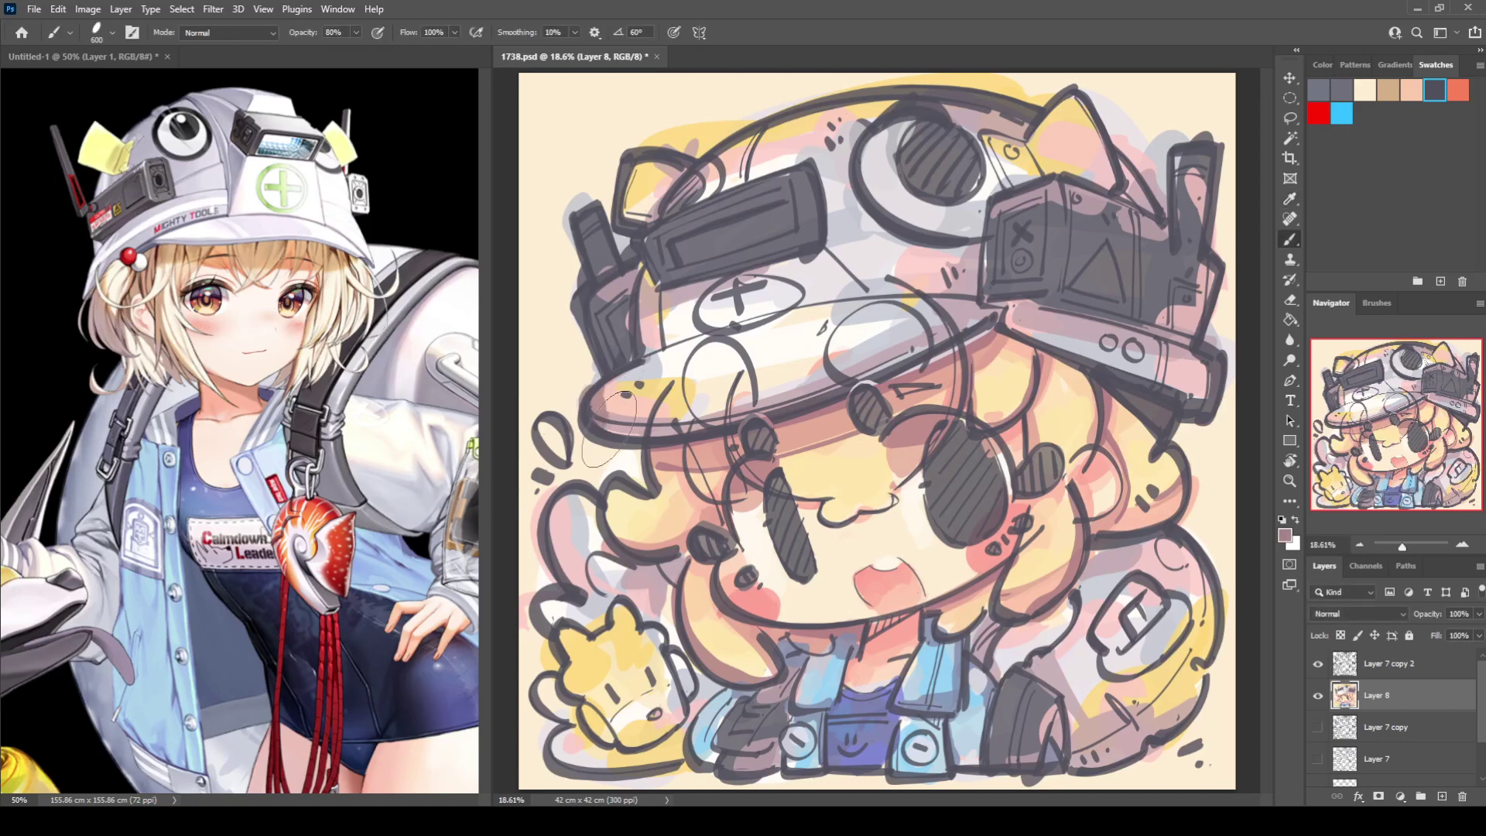
mouse_move(574, 512)
left_mouse_down()
mouse_move(581, 501)
mouse_move(588, 548)
left_mouse_up()
mouse_move(625, 576)
left_mouse_down()
mouse_move(650, 568)
mouse_move(662, 590)
left_mouse_up()
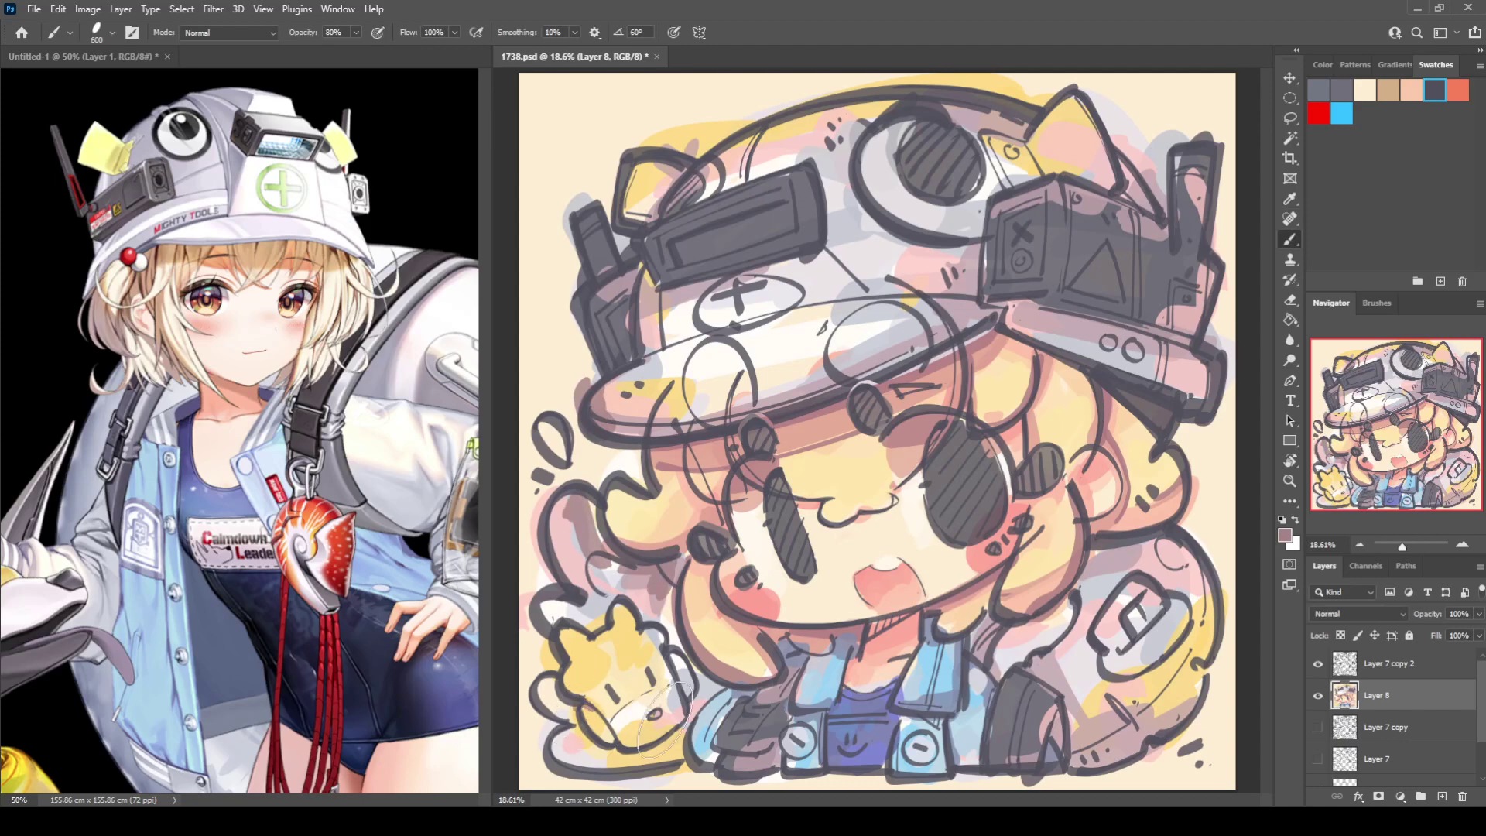
mouse_move(687, 744)
left_mouse_down()
mouse_move(703, 752)
mouse_move(733, 711)
left_mouse_up()
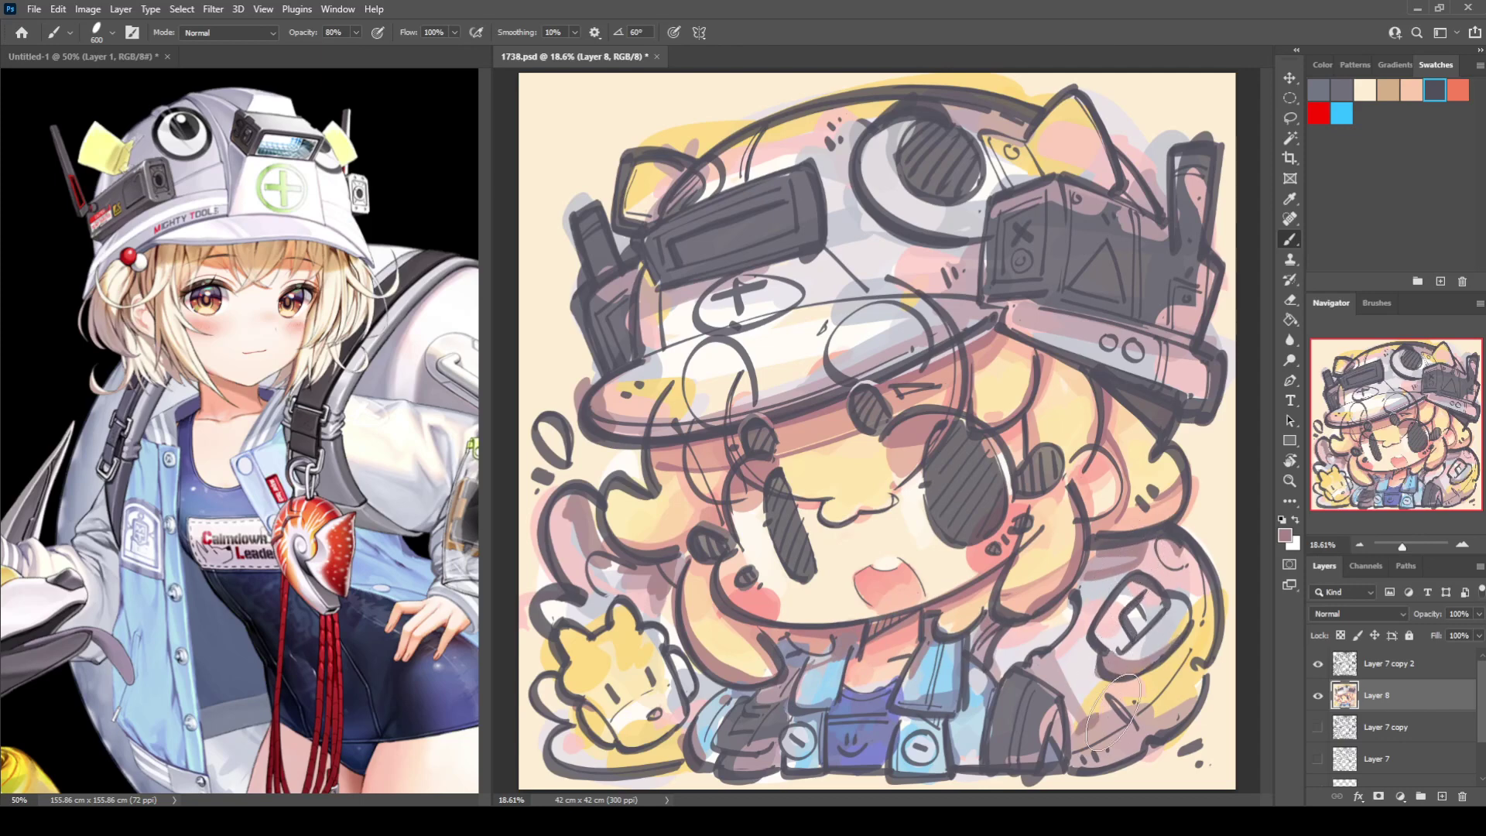
Shade the right sleeve, reset the colours to white, and paint the sleeve emblem and the mascot's muzzle and ear white.
left_click(1131, 658, "alt")
mouse_move(1131, 661)
left_mouse_down()
mouse_move(1108, 605)
mouse_move(1125, 591)
mouse_move(1071, 591)
mouse_move(1108, 604)
mouse_move(1109, 629)
mouse_move(1136, 593)
mouse_move(1134, 639)
mouse_move(1164, 635)
mouse_move(1066, 660)
mouse_move(1210, 678)
mouse_move(1180, 722)
left_mouse_up()
key("d")
key("x")
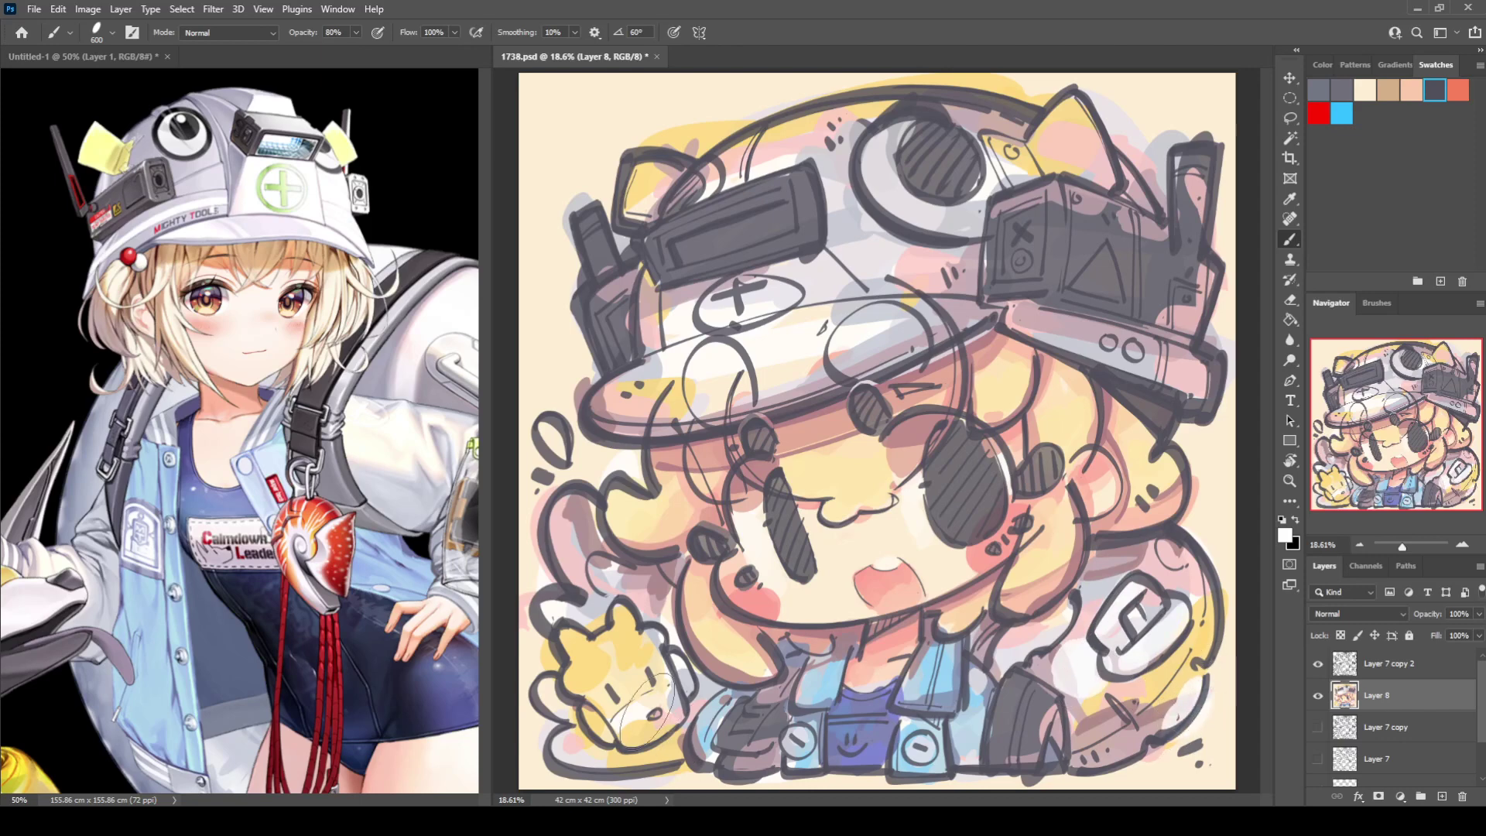
left_click(630, 669, "alt")
mouse_move(623, 663)
left_mouse_down()
mouse_move(654, 658)
mouse_move(631, 677)
mouse_move(643, 706)
mouse_move(624, 721)
mouse_move(670, 720)
mouse_move(608, 703)
left_mouse_up()
left_click(634, 700, "alt")
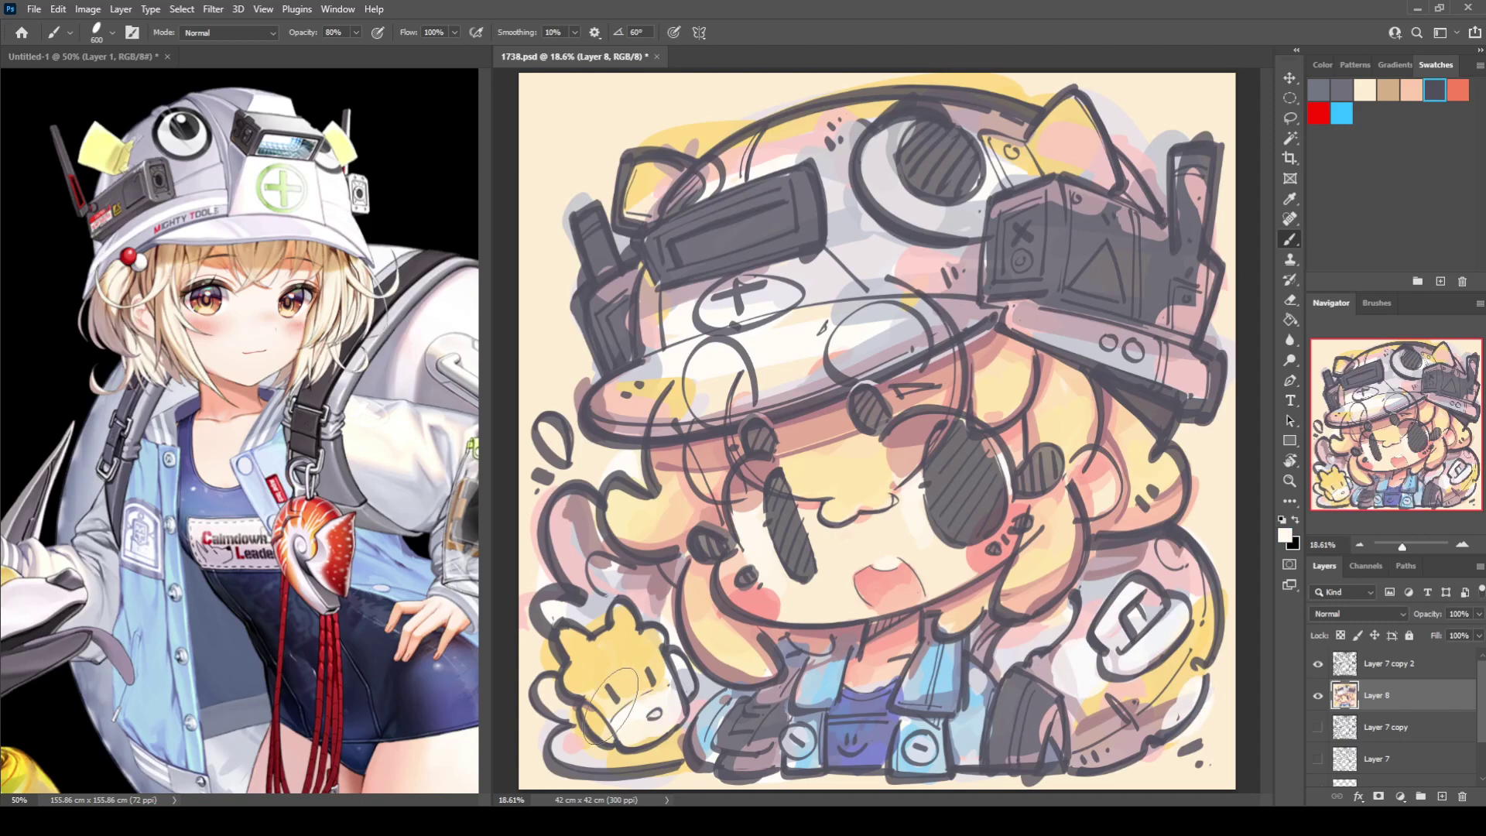
Pick a light orange and add accents to the helmet brim's left end and the boxy device on the helmet's right side.
left_click(596, 665, "alt")
key("i")
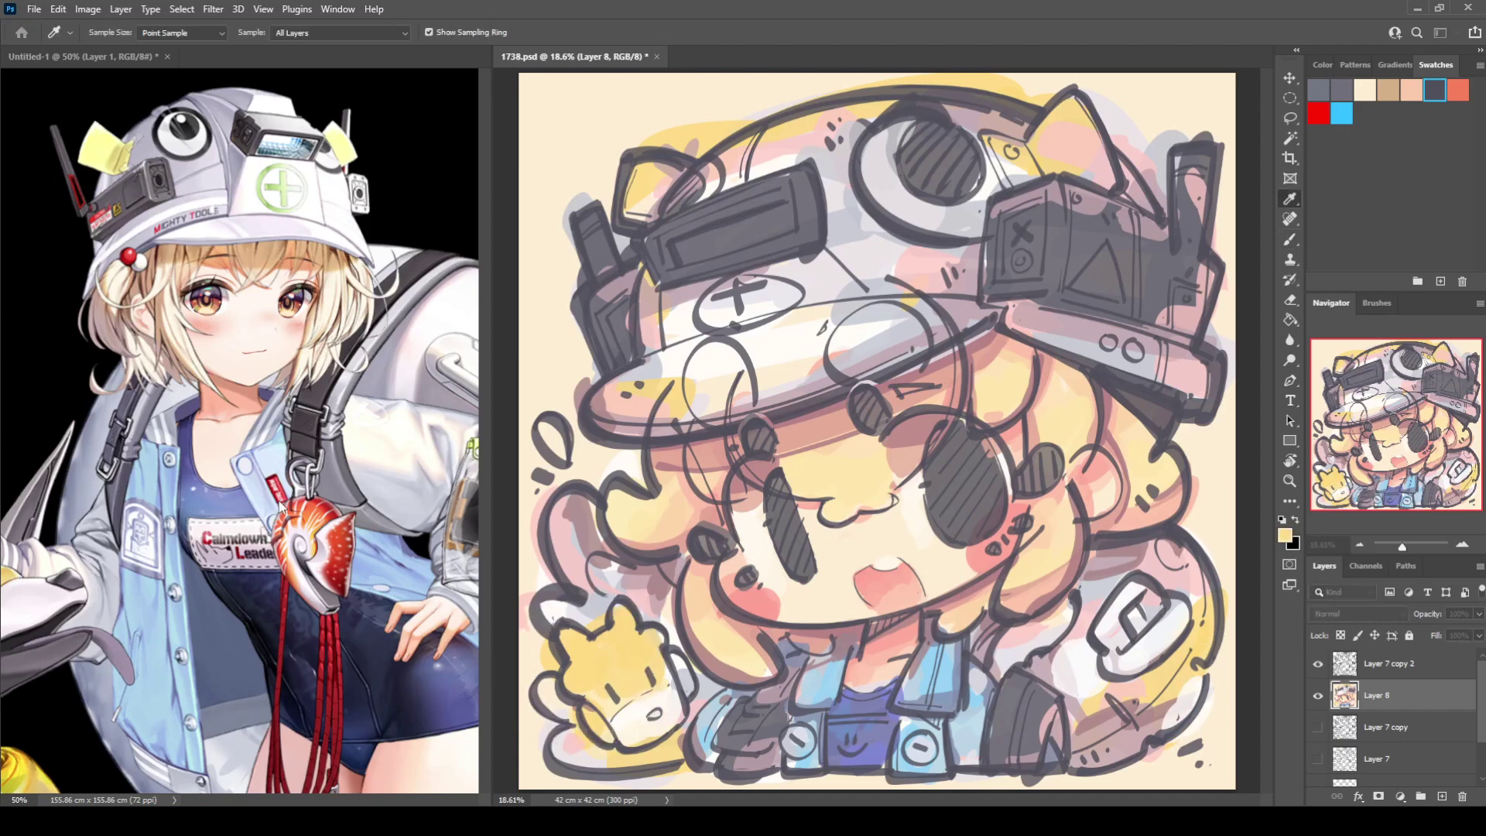
key("b")
left_click_drag(622, 490, 594, 416)
key("x")
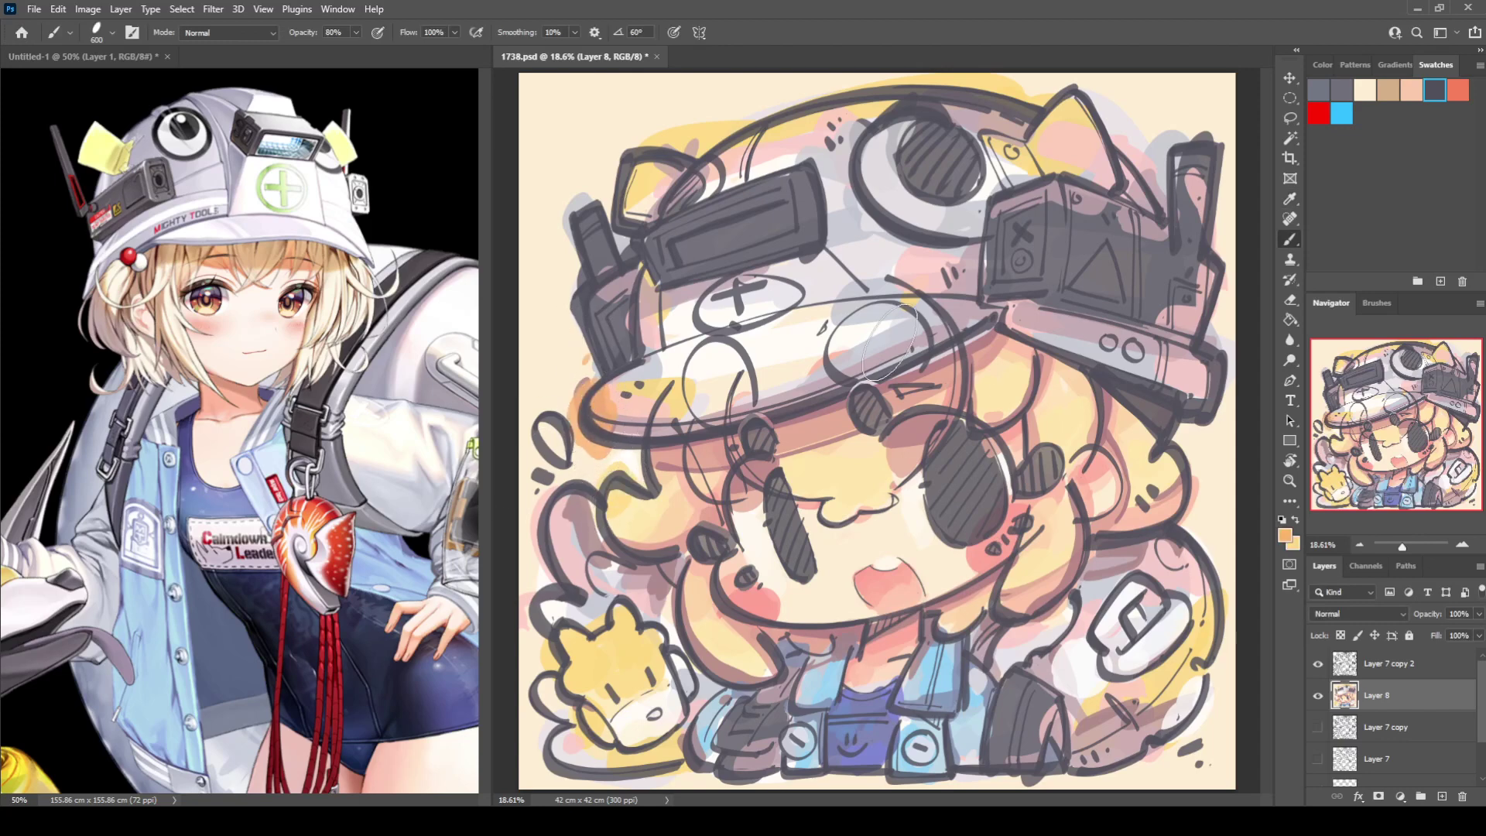
left_click_drag(1200, 387, 1184, 368)
mouse_move(1027, 282)
left_mouse_down()
mouse_move(1002, 302)
mouse_move(984, 225)
mouse_move(1030, 286)
left_mouse_up()
left_click_drag(1114, 194, 1129, 163)
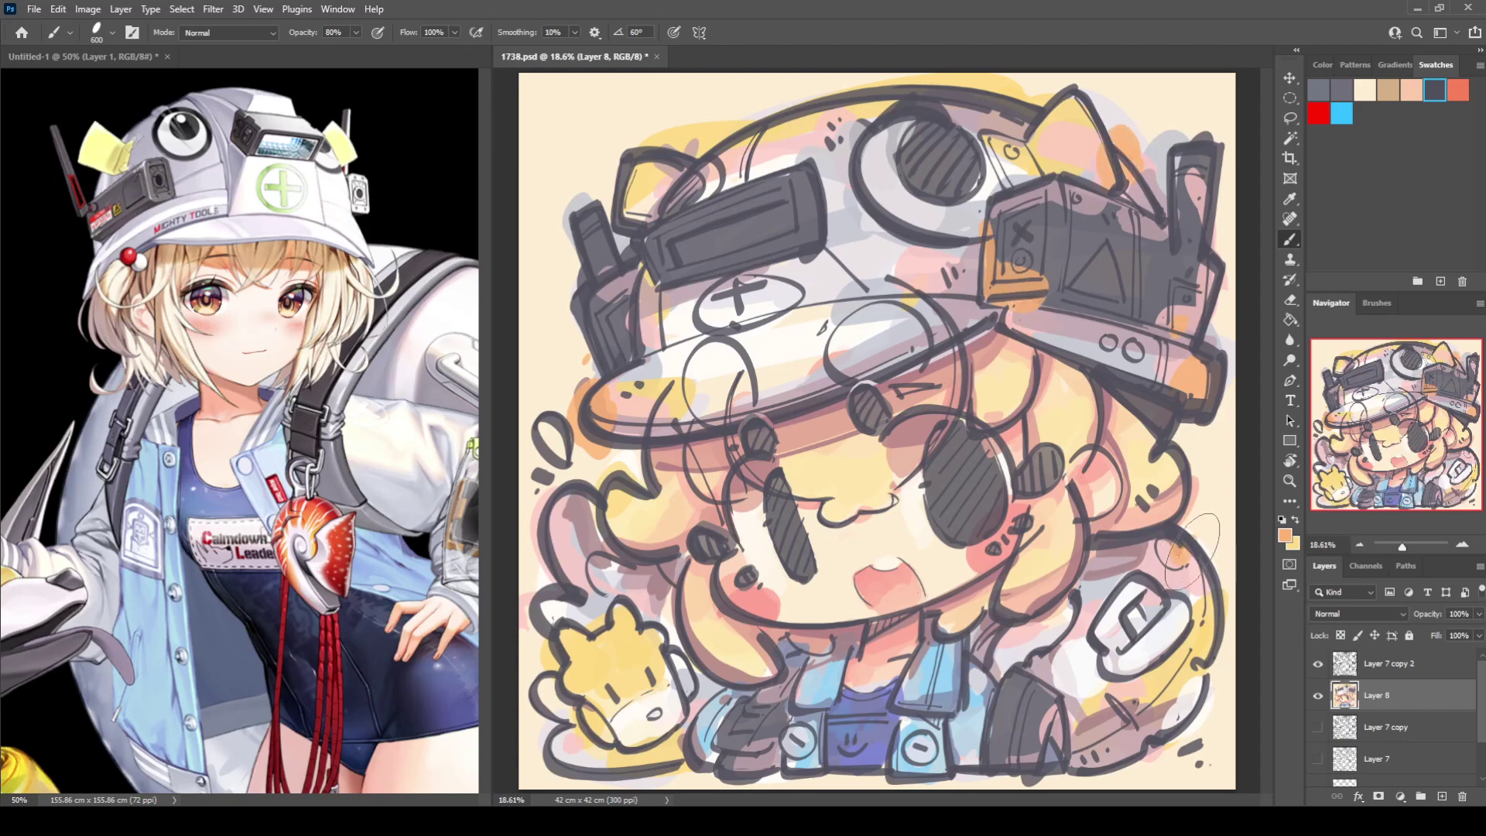
Add light orange accents to the right sleeve, the dark glove, the left hand and the mascot's cheek.
left_click_drag(1187, 550, 1203, 569)
left_click_drag(1056, 689, 1050, 702)
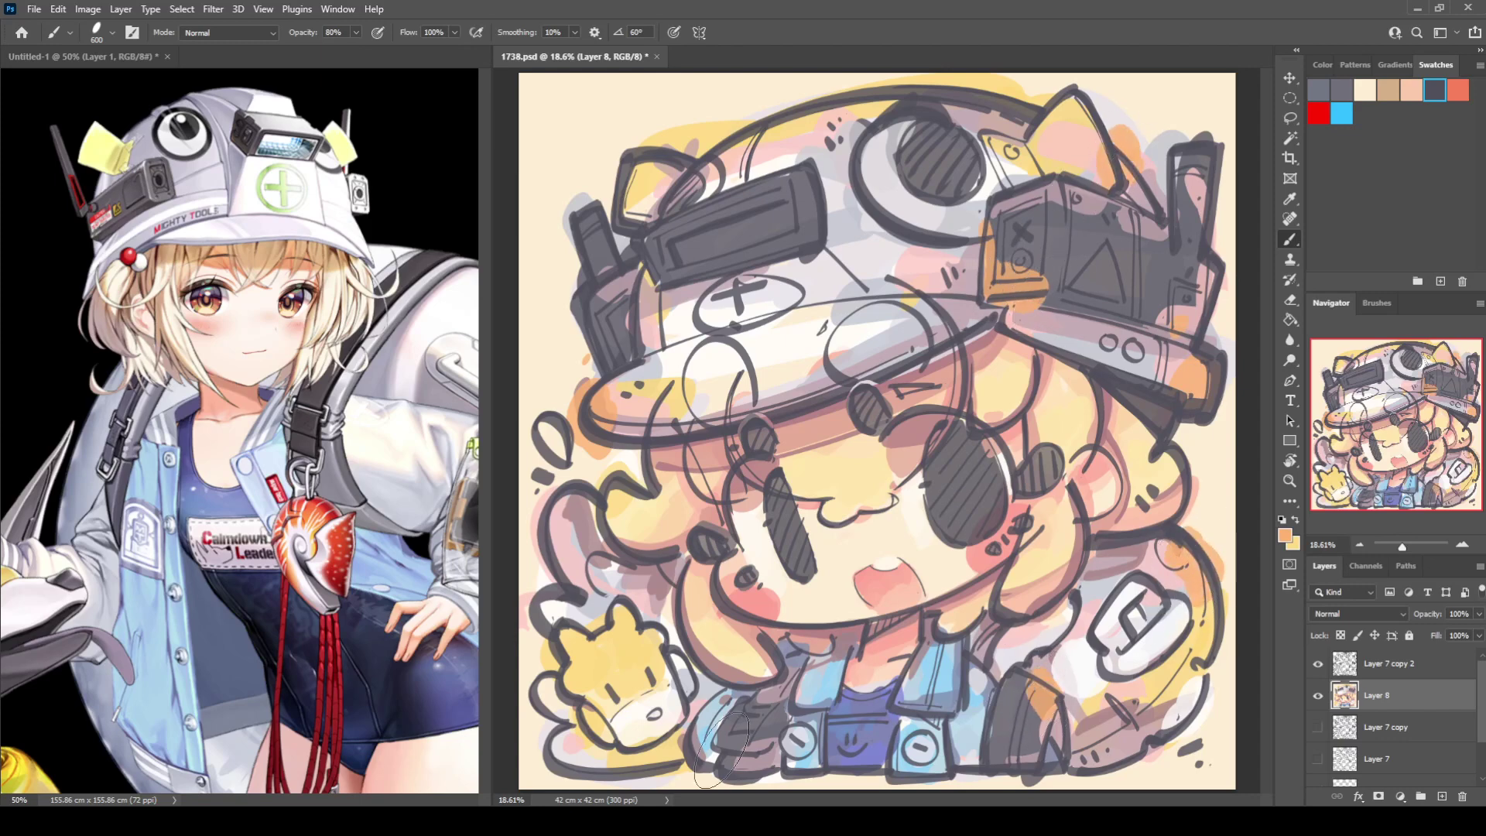
mouse_move(708, 766)
left_mouse_down()
mouse_move(727, 731)
mouse_move(719, 746)
left_mouse_up()
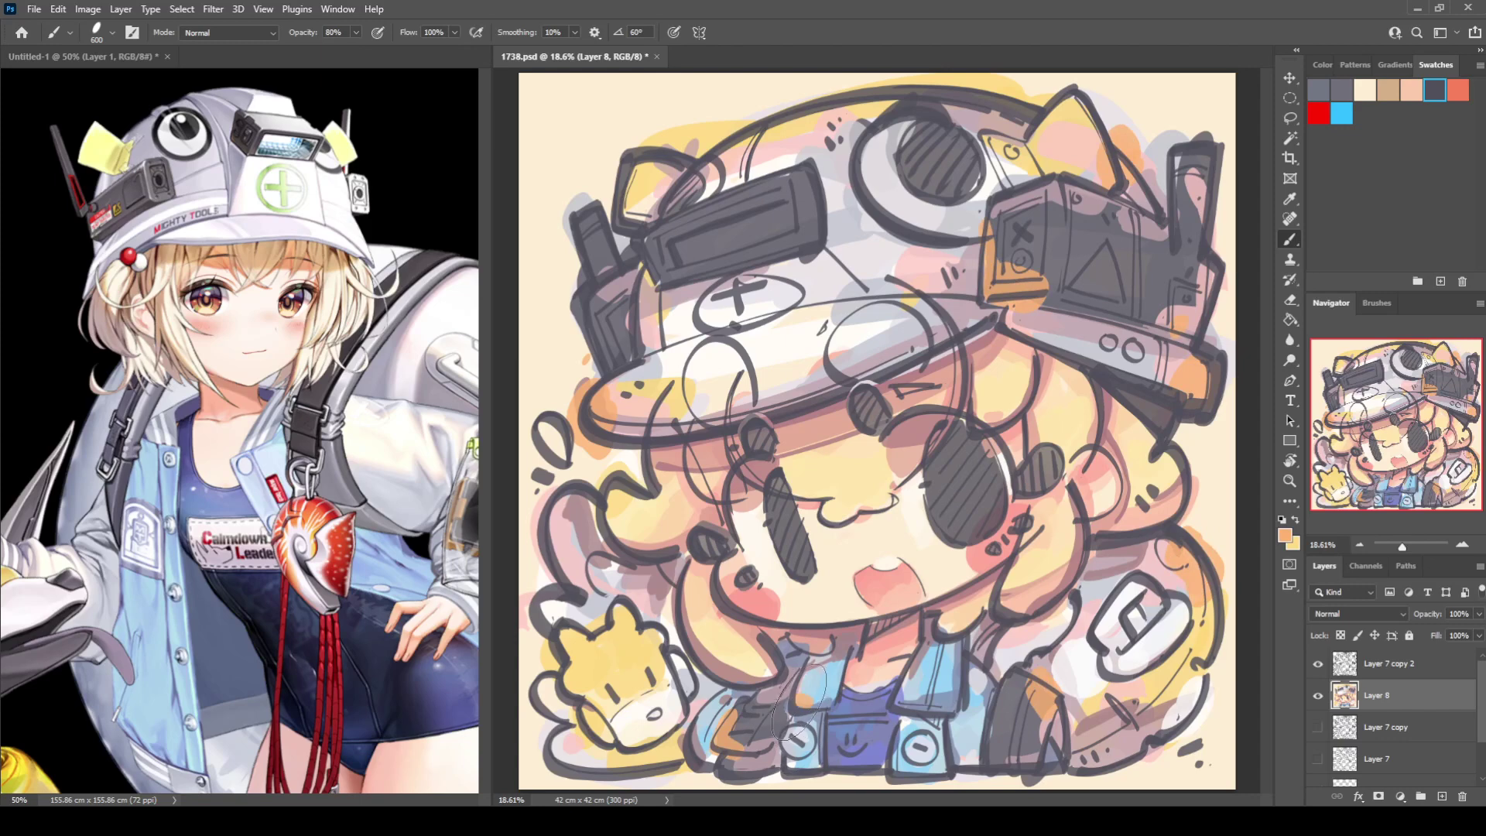
mouse_move(612, 681)
left_mouse_down()
mouse_move(562, 657)
mouse_move(608, 711)
mouse_move(669, 667)
left_mouse_up()
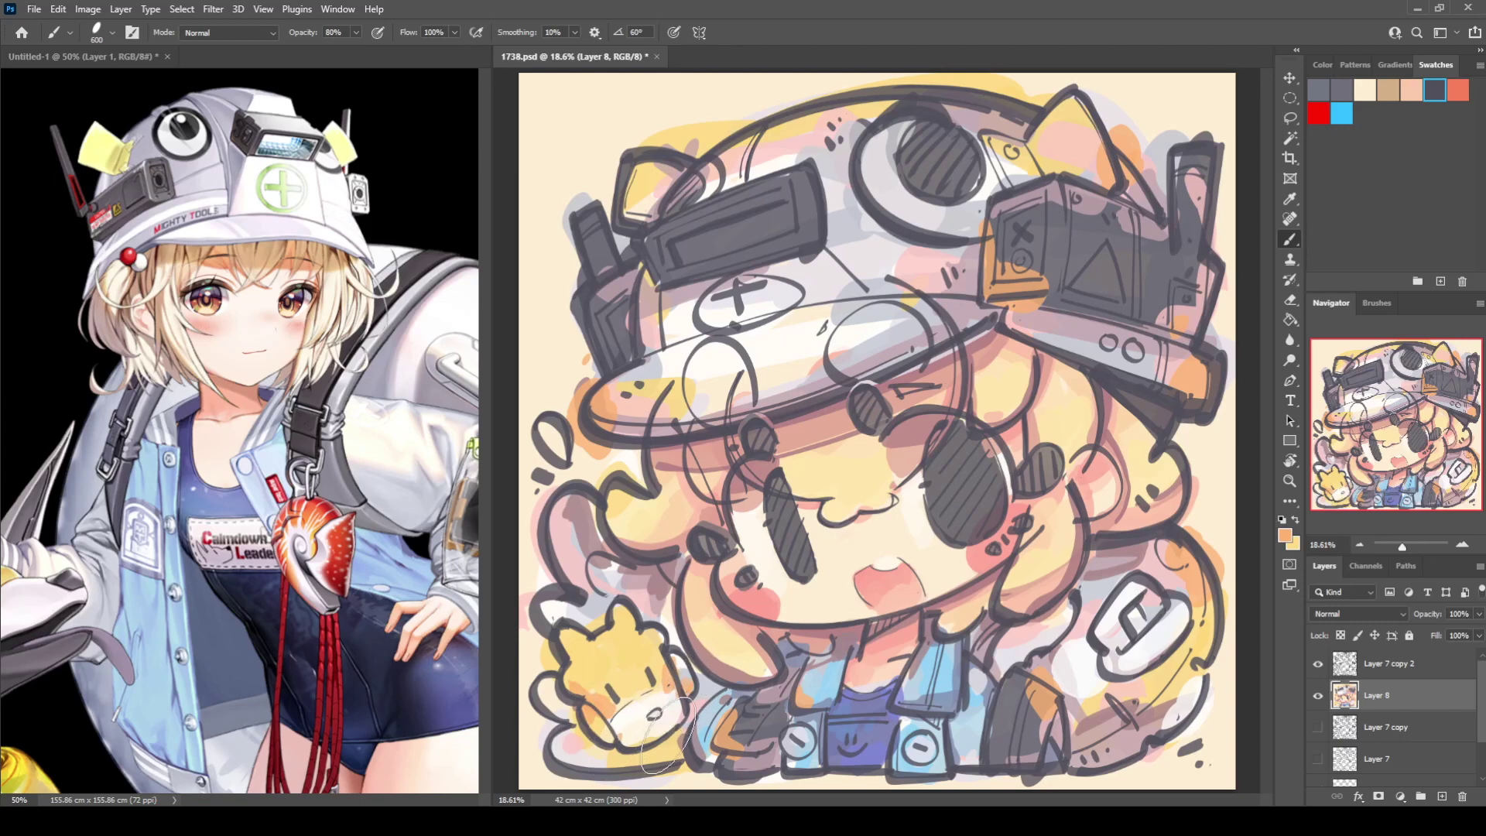
Paint the mascot's ears dark brown and refine its face and muzzle with sampled tones.
left_click(693, 741, "alt")
mouse_move(559, 636)
left_mouse_down()
mouse_move(584, 648)
mouse_move(623, 623)
left_mouse_up()
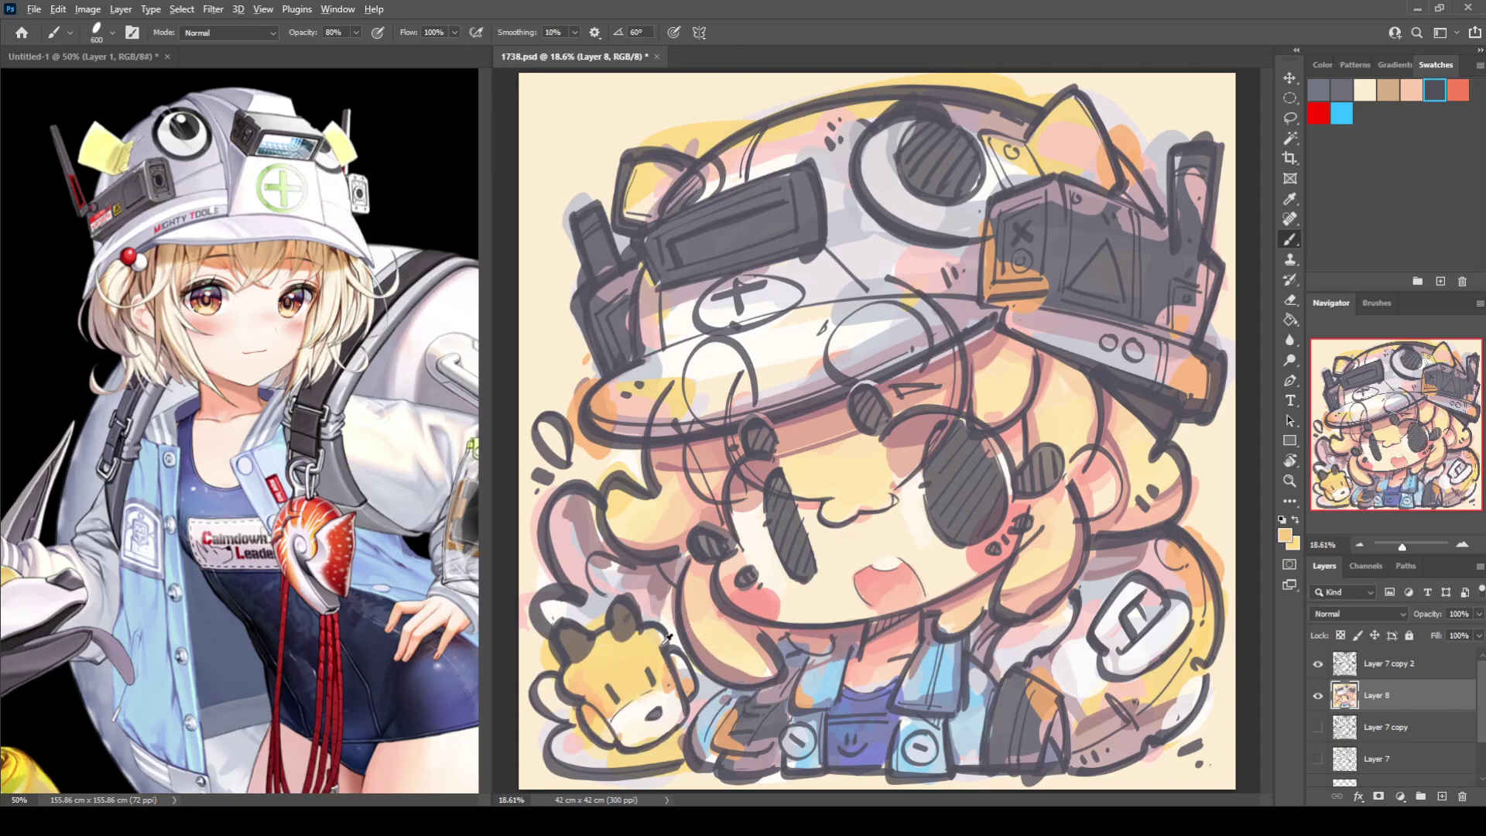
left_click(629, 730, "alt")
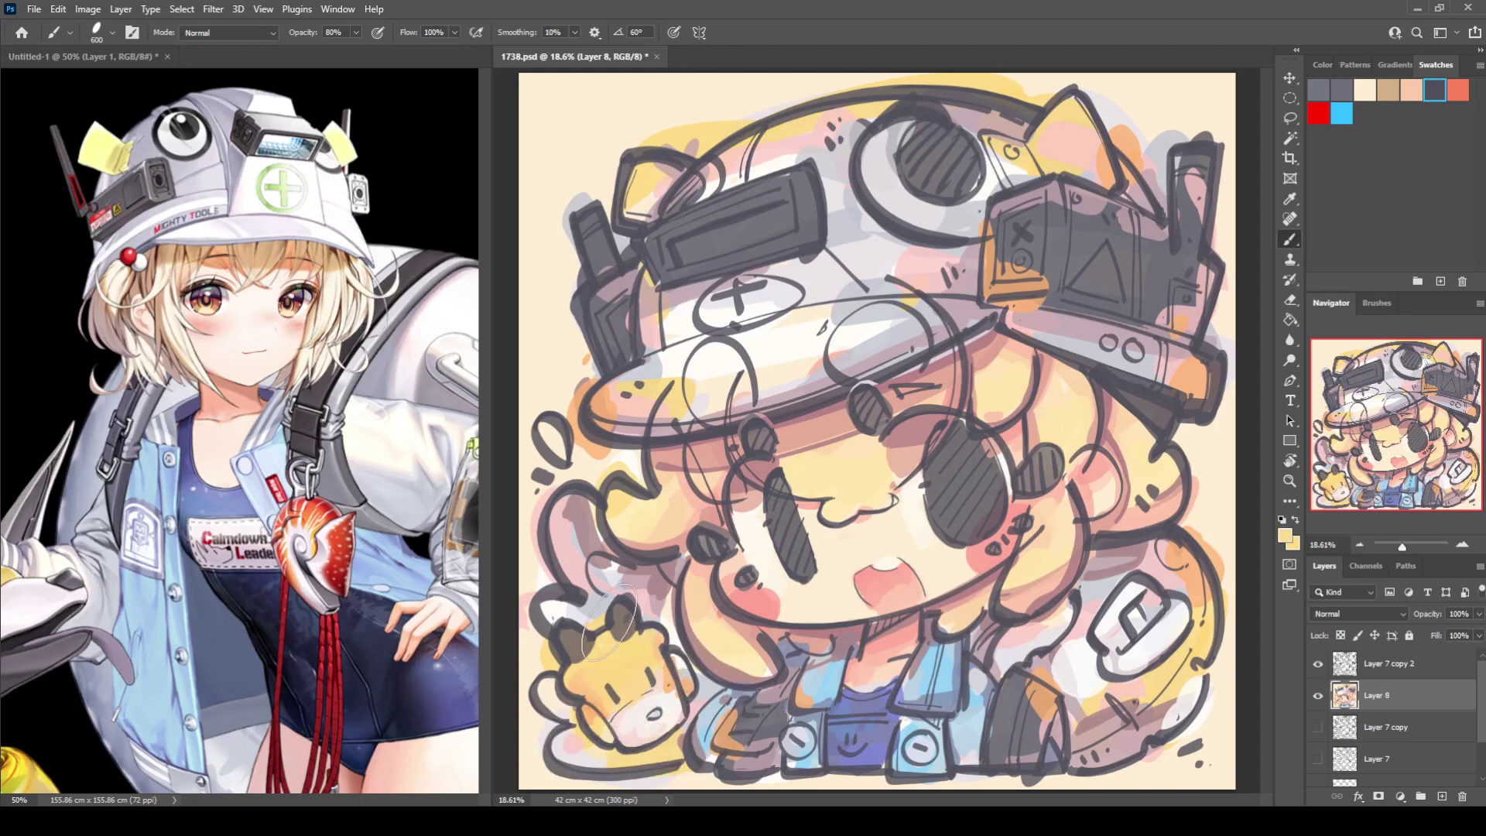
left_click(591, 710, "alt")
left_click_drag(604, 670, 585, 687)
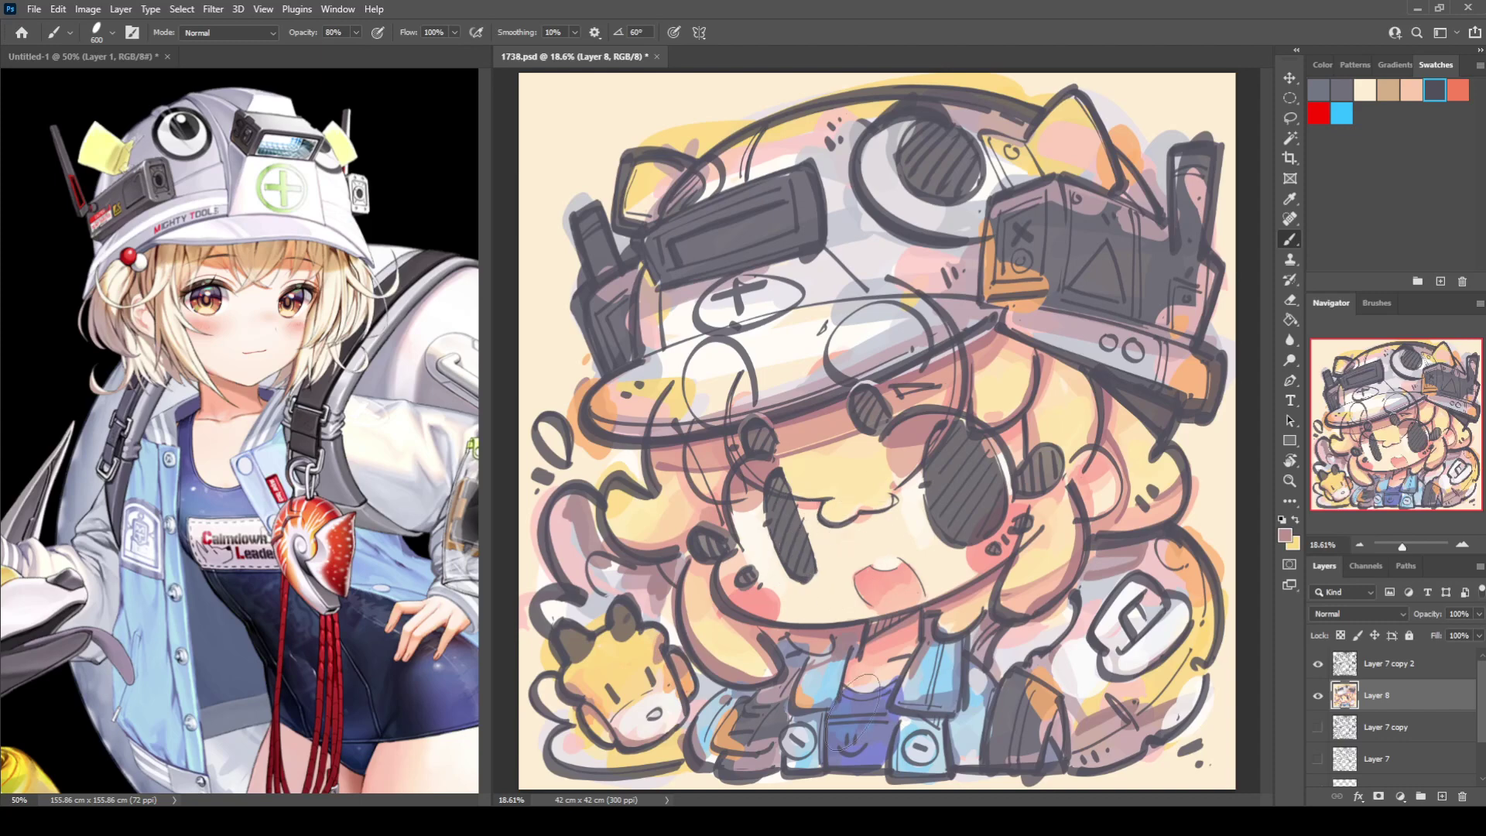
Sample the sleeve's yellow and add yellow strokes to the dark glove at the character's lower right.
left_click(1027, 629, "alt")
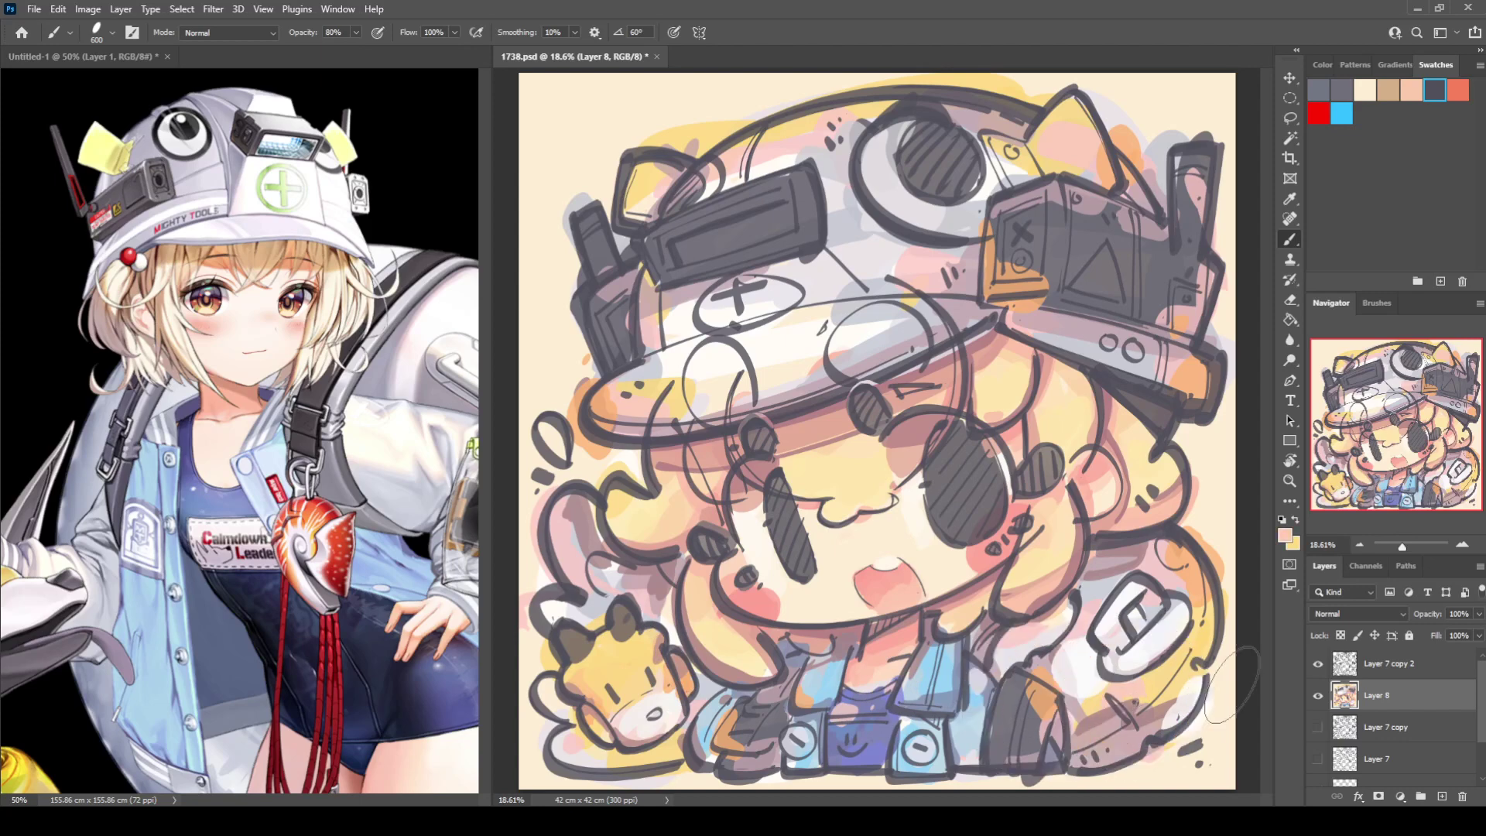
left_click(1179, 687, "alt")
mouse_move(1014, 700)
left_mouse_down()
mouse_move(1015, 685)
mouse_move(1019, 743)
mouse_move(1010, 708)
left_mouse_up()
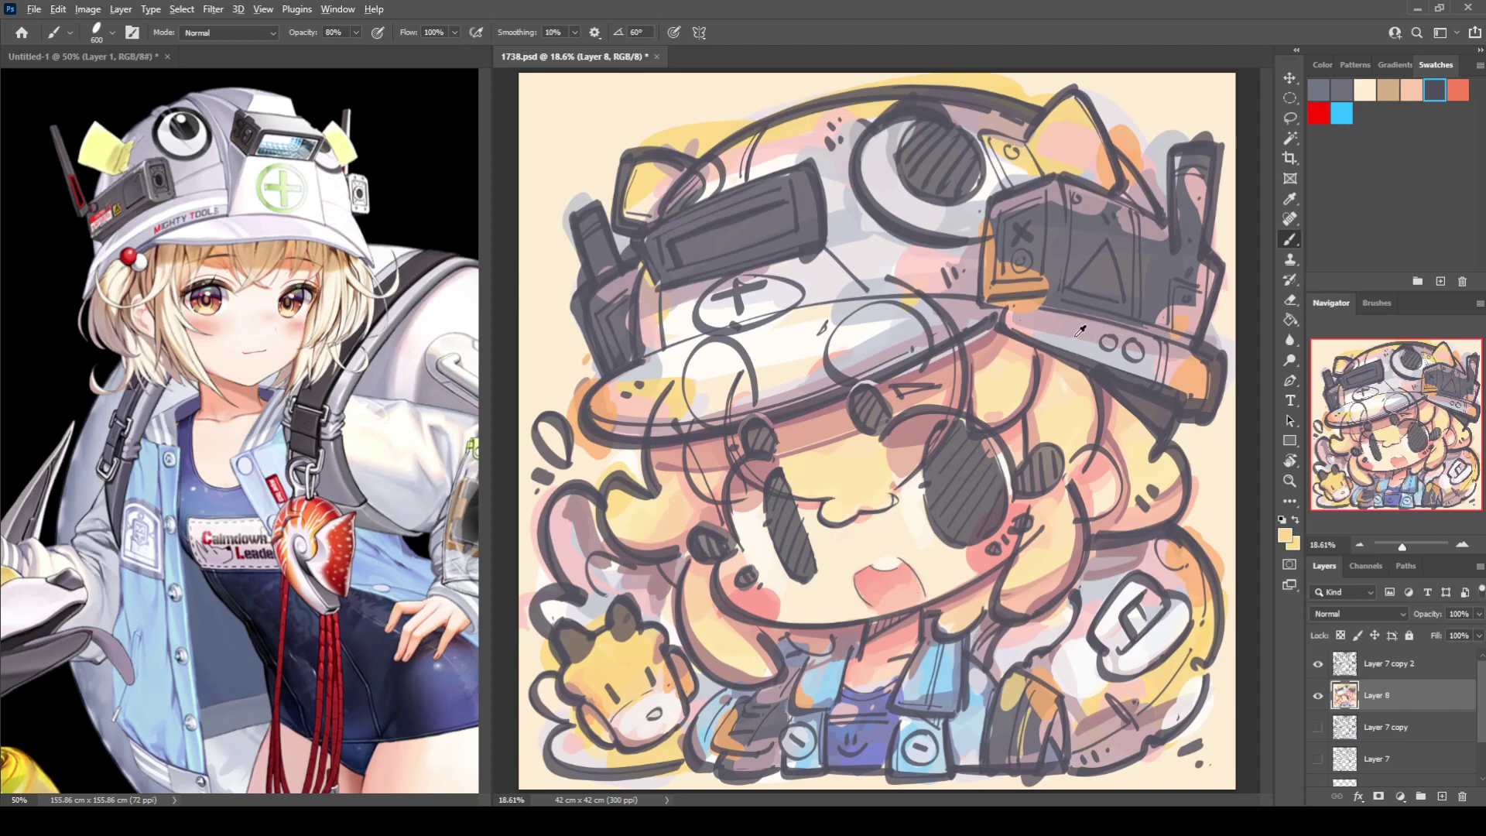
Sample the reference's red and colour the shell by the mascot, the round buttons, the triangle and both antenna bases.
key("i")
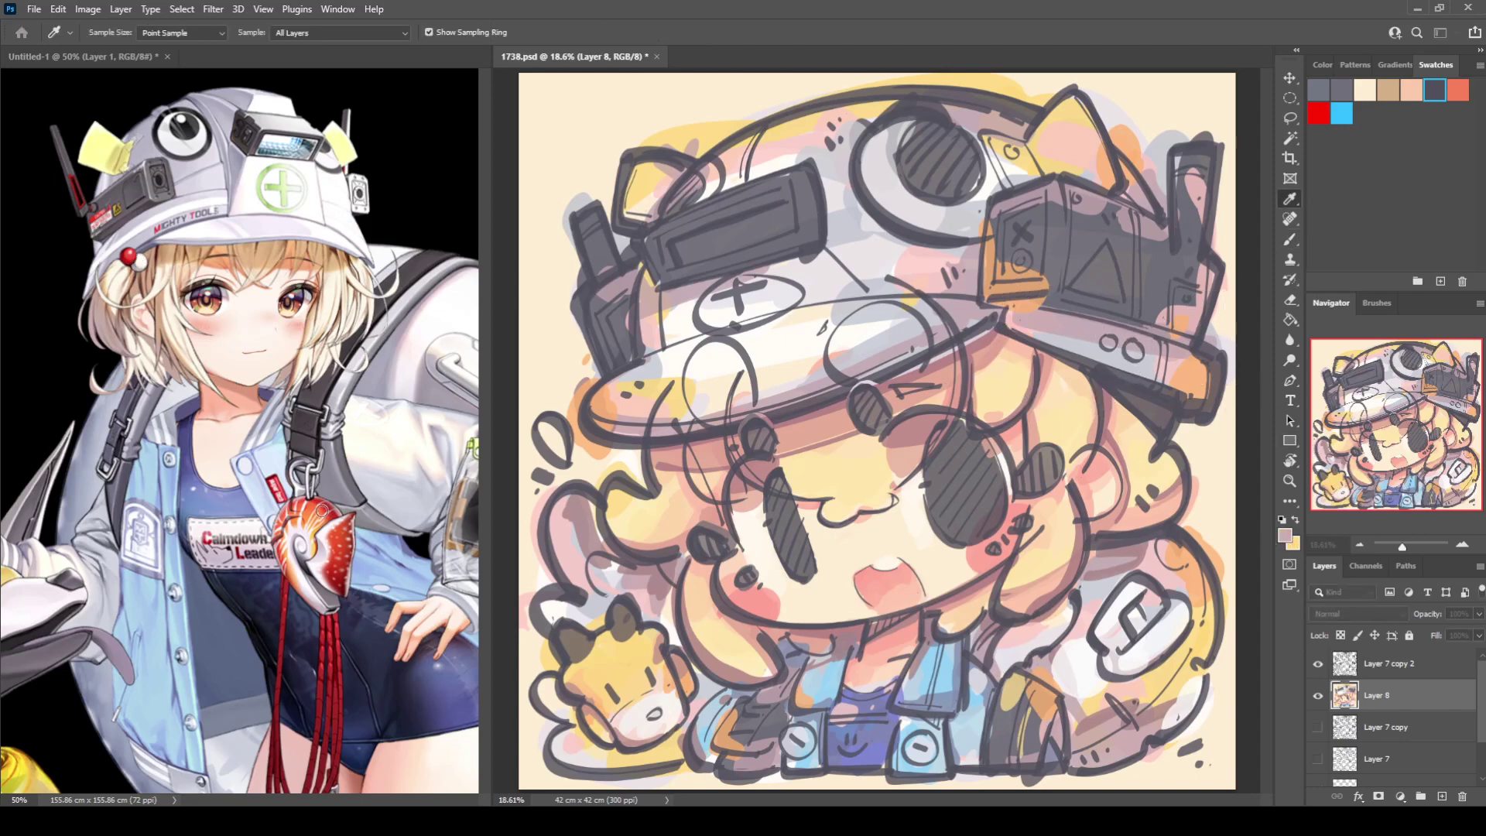
left_click(359, 508)
key("b")
mouse_move(708, 715)
left_mouse_down()
mouse_move(706, 757)
mouse_move(740, 694)
mouse_move(696, 763)
left_mouse_up()
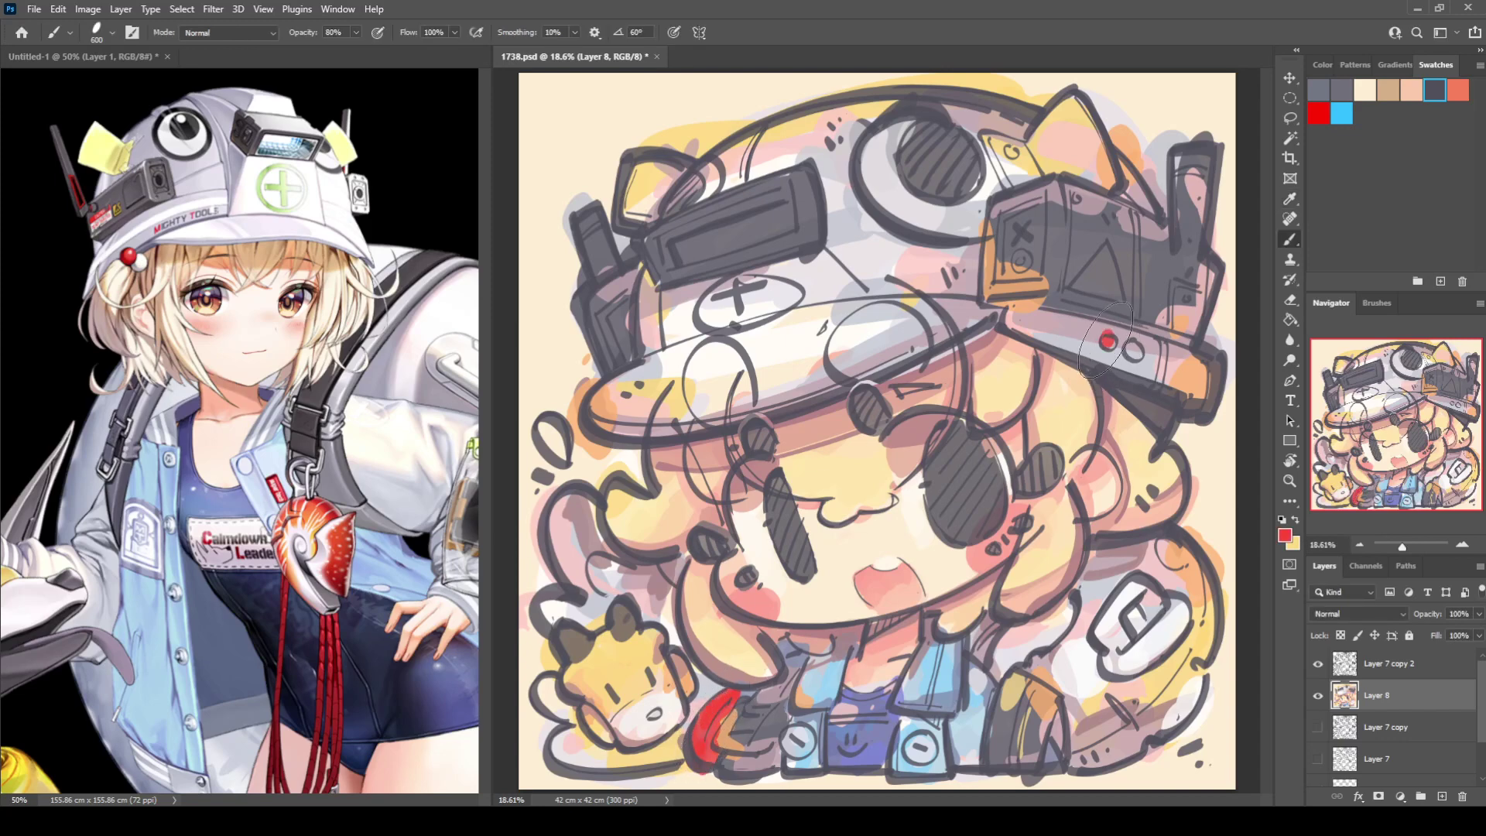
left_click(1132, 349)
left_click_drag(1172, 323, 1203, 314)
mouse_move(1091, 248)
left_mouse_down()
mouse_move(1073, 287)
mouse_move(1098, 254)
mouse_move(1106, 306)
left_mouse_up()
mouse_move(600, 318)
left_mouse_down()
mouse_move(621, 364)
mouse_move(599, 316)
left_mouse_up()
Fill the helmet visor's lens with near-white and tint its frame with a sampled soft pink.
left_click(892, 191, "alt")
mouse_move(694, 241)
left_mouse_down()
mouse_move(778, 224)
mouse_move(722, 240)
mouse_move(753, 225)
mouse_move(739, 245)
mouse_move(689, 253)
mouse_move(777, 216)
left_mouse_up()
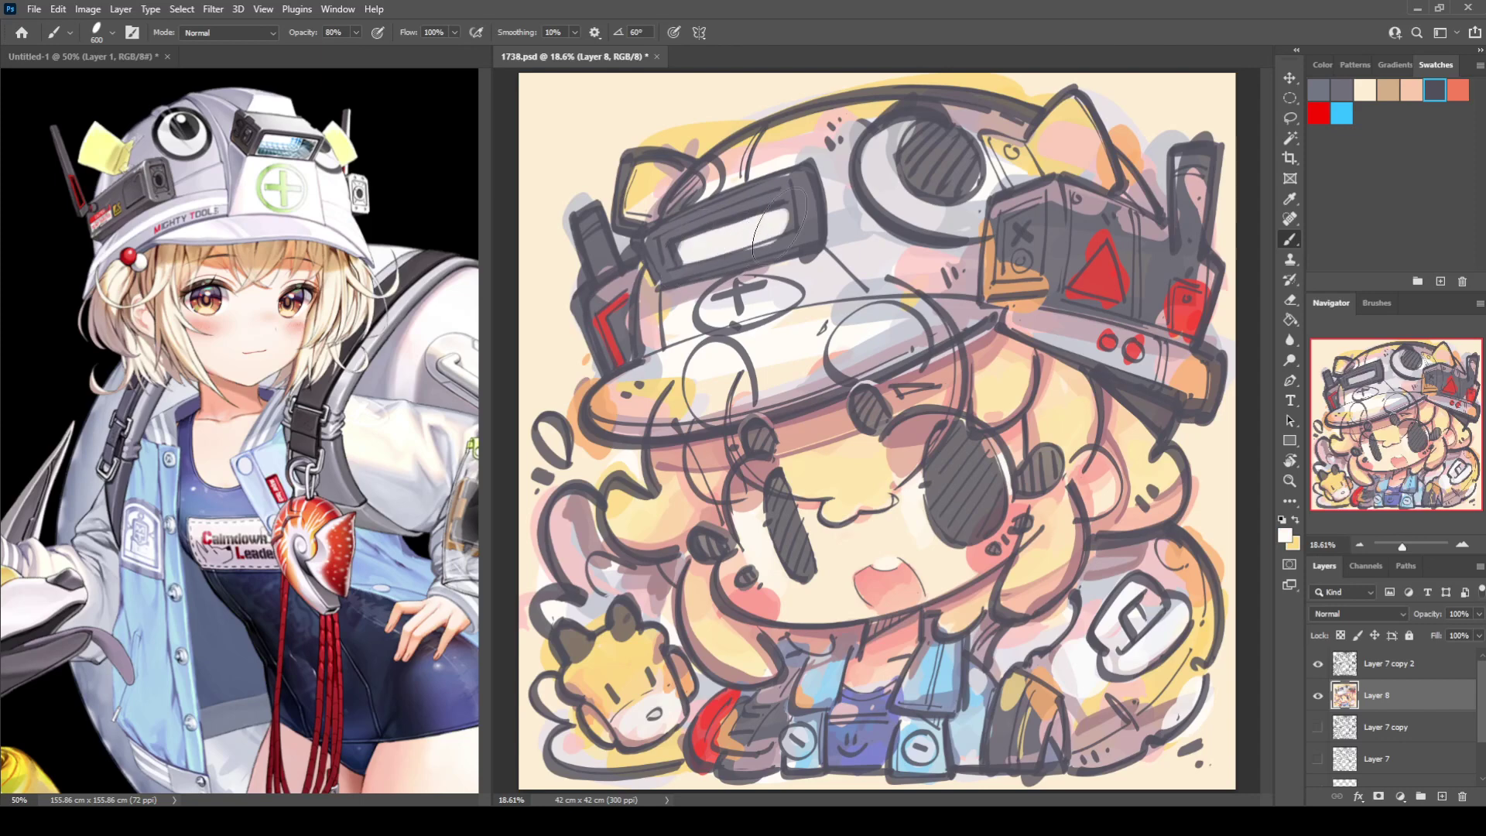
left_click(814, 363, "alt")
mouse_move(649, 239)
left_mouse_down()
mouse_move(668, 281)
mouse_move(700, 264)
left_mouse_up()
left_click_drag(795, 180, 790, 192)
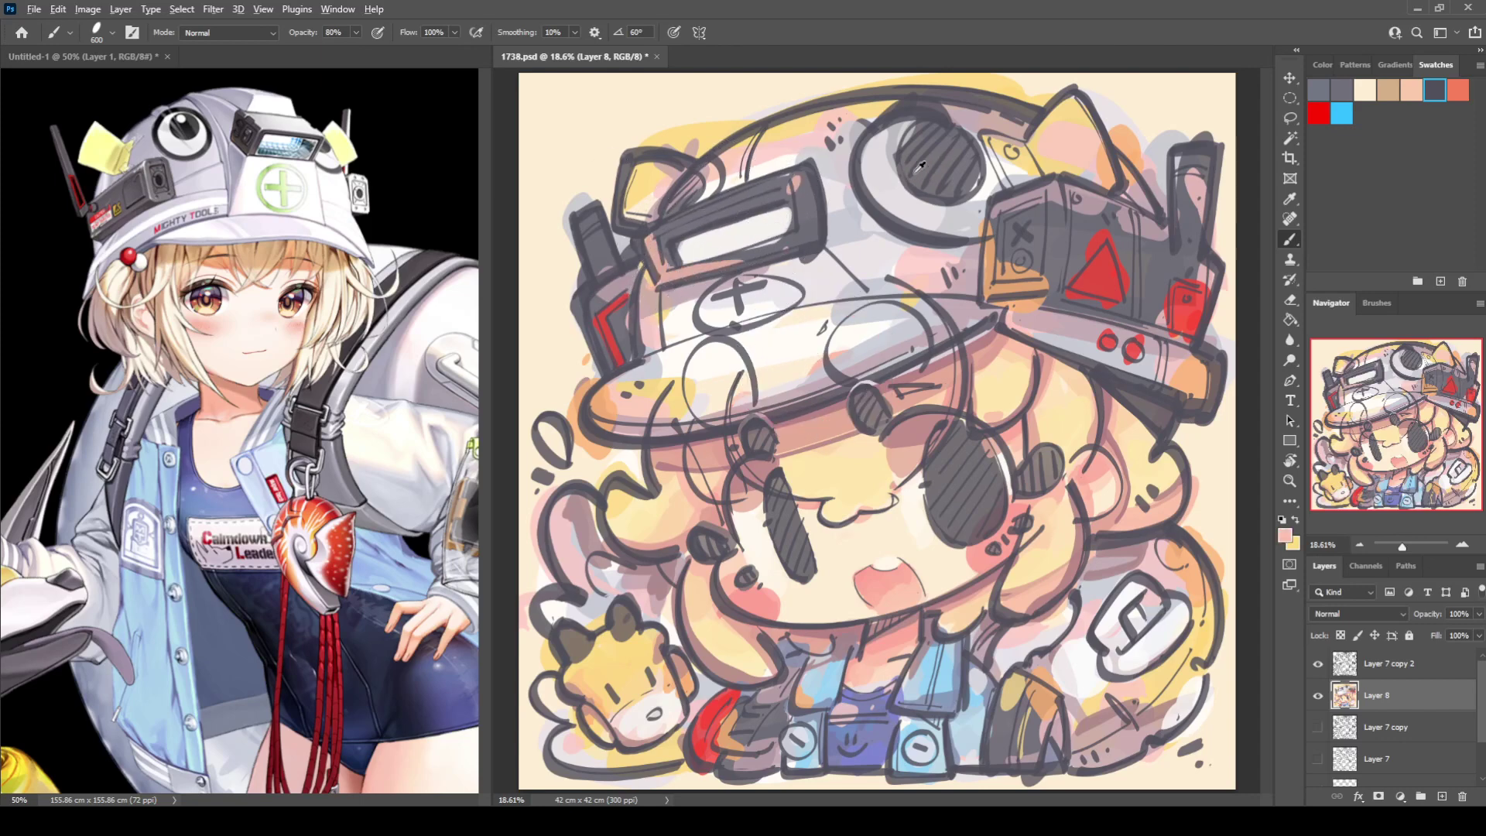
Sample a light yellow from the hair and repaint both ear-like tabs on the helmet.
left_click(603, 395, "alt")
left_click(1066, 420, "alt")
left_click_drag(1010, 165, 1077, 153)
mouse_move(1079, 103)
left_mouse_down()
mouse_move(1082, 157)
mouse_move(1069, 106)
mouse_move(1050, 147)
left_mouse_up()
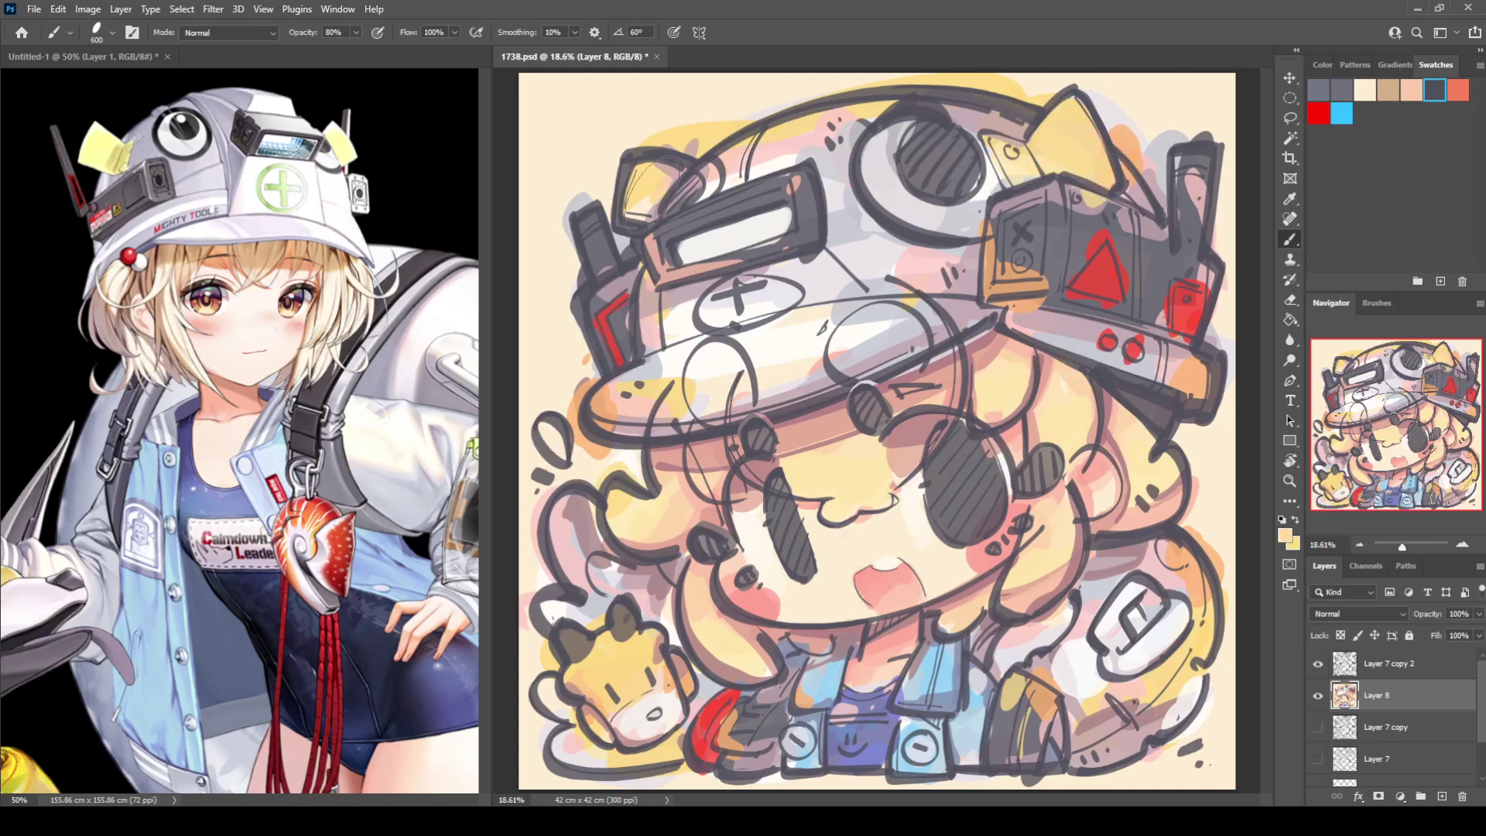
mouse_move(655, 176)
left_mouse_down()
mouse_move(667, 143)
mouse_move(642, 193)
left_mouse_up()
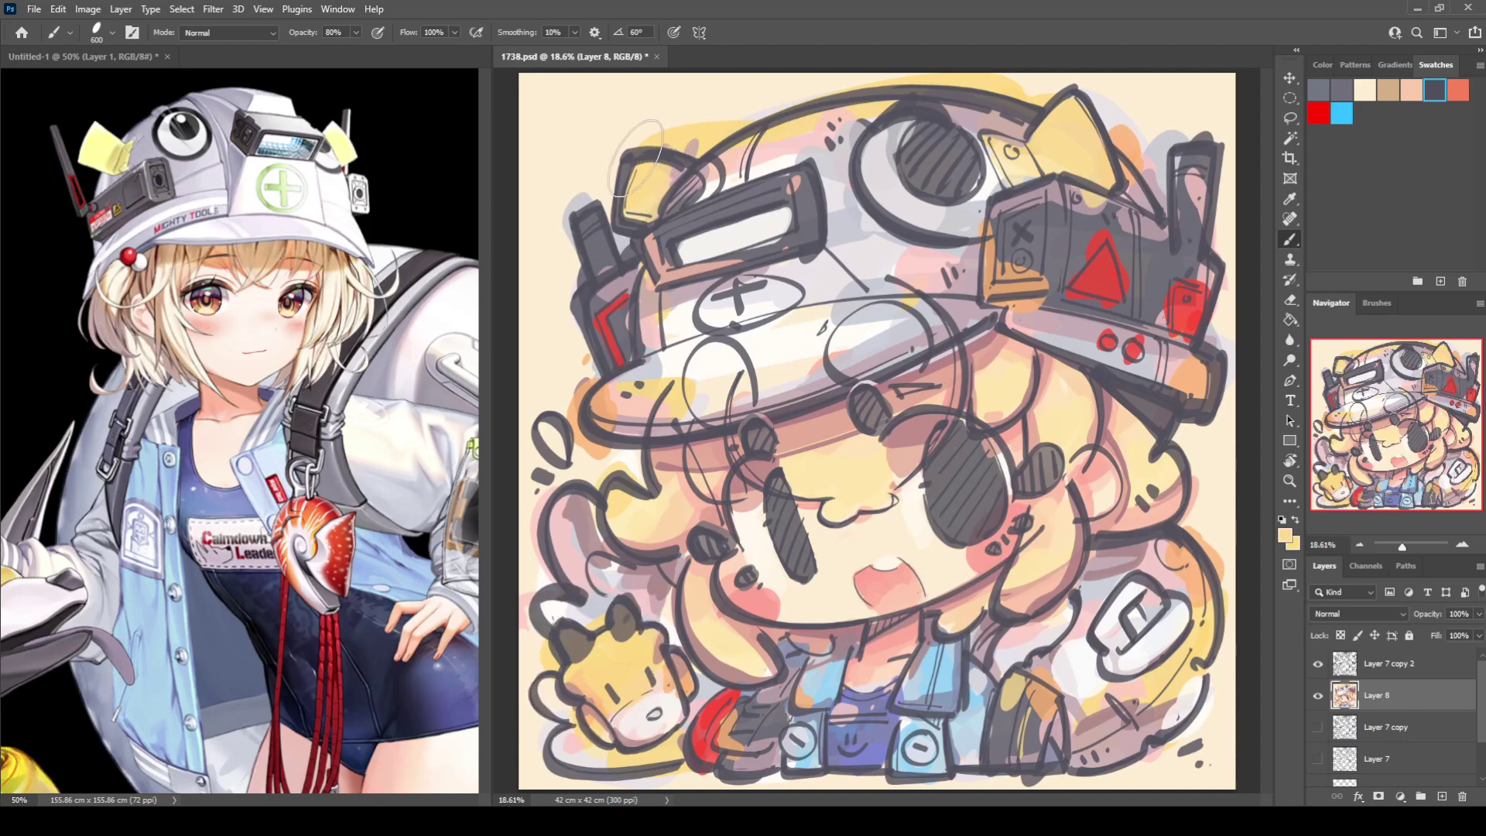
mouse_move(1056, 138)
left_mouse_down()
mouse_move(1013, 164)
mouse_move(1066, 139)
left_mouse_up()
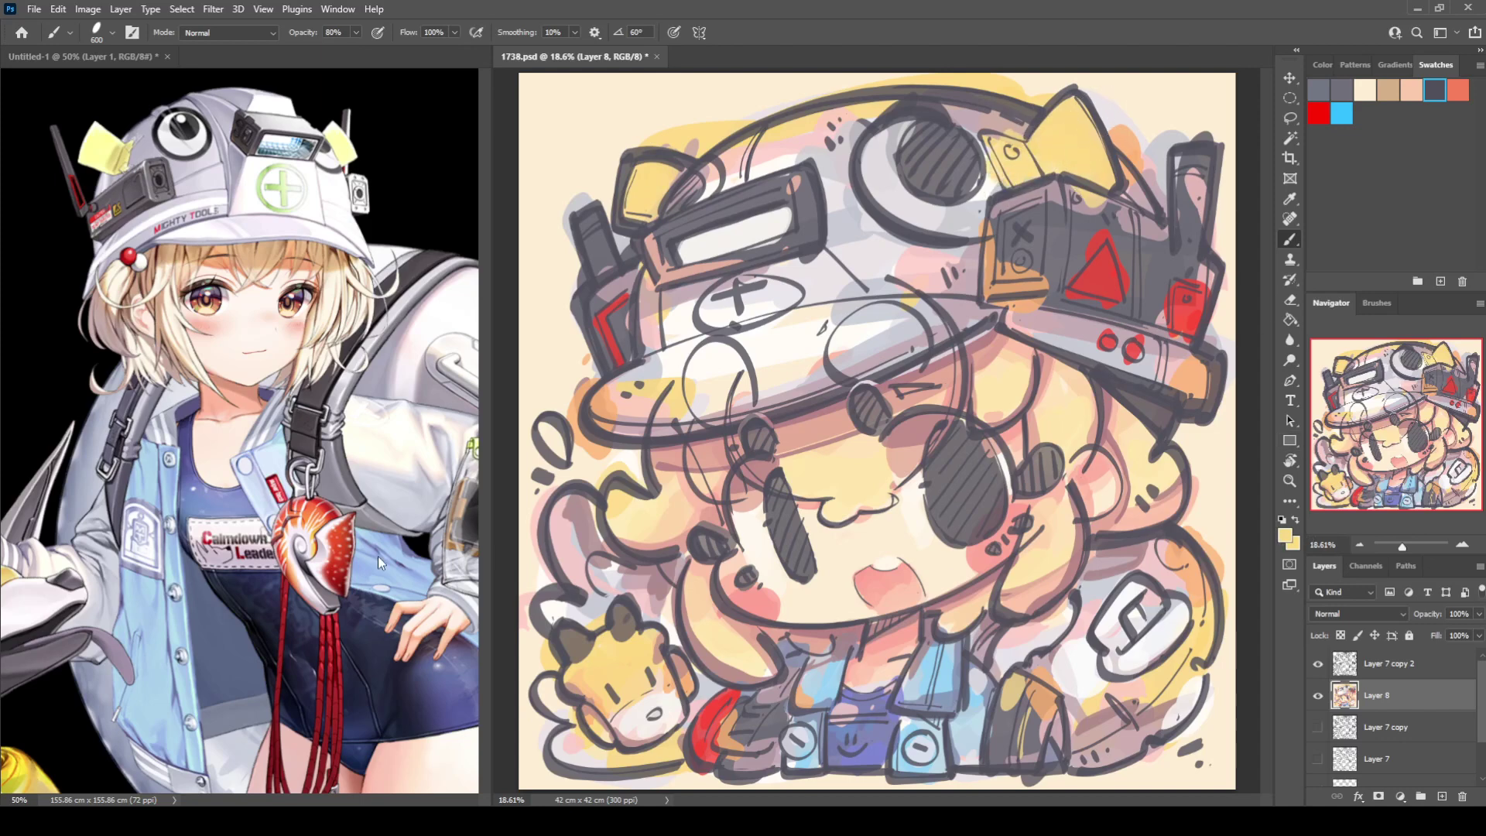
Choose a more saturated yellow and deepen the colour of the helmet's two ear-like tabs.
left_click(1286, 537)
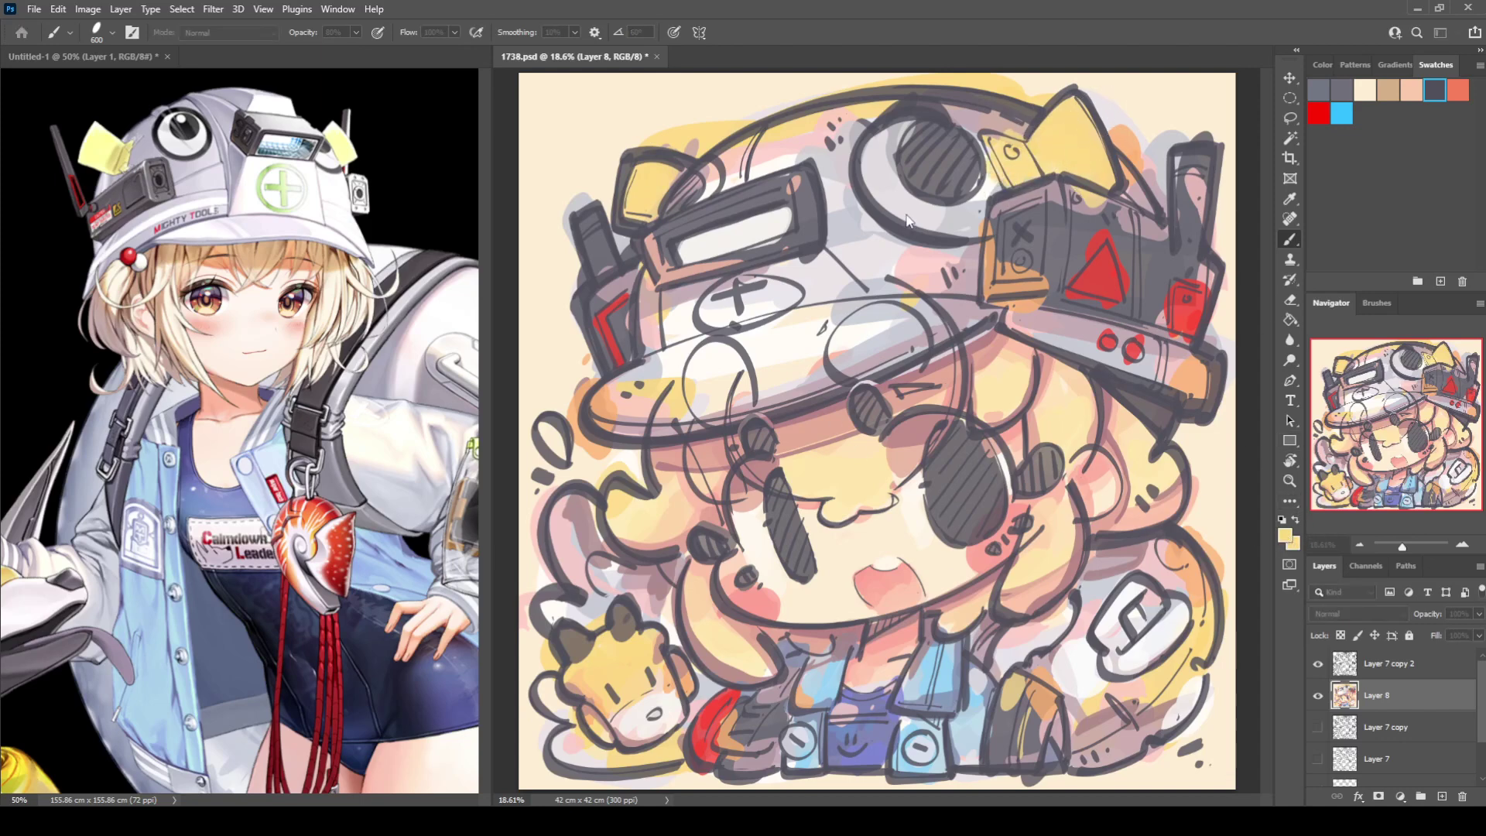
key("i")
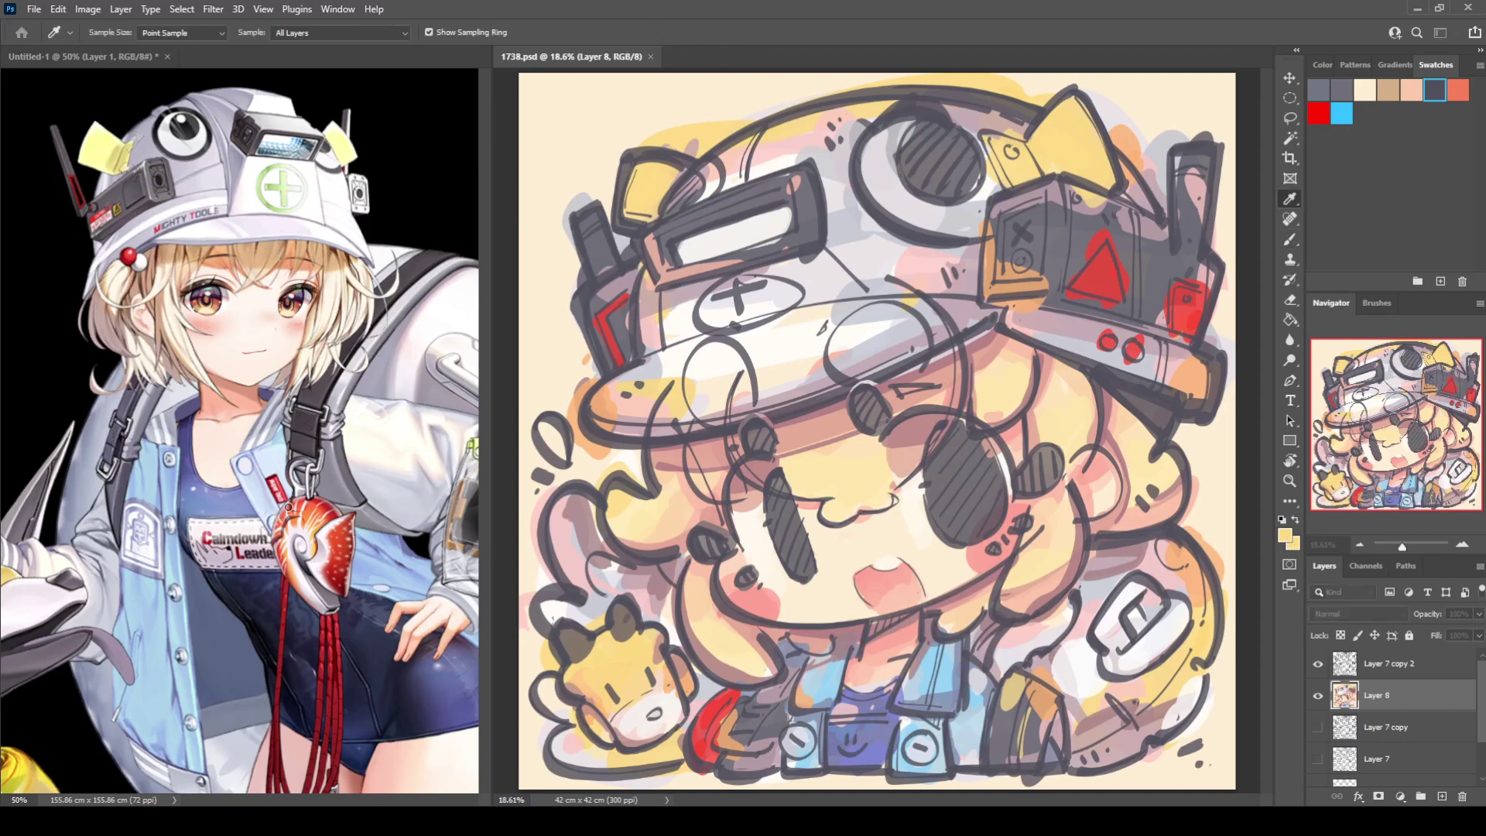
key("Return")
left_click_drag(647, 172, 643, 188)
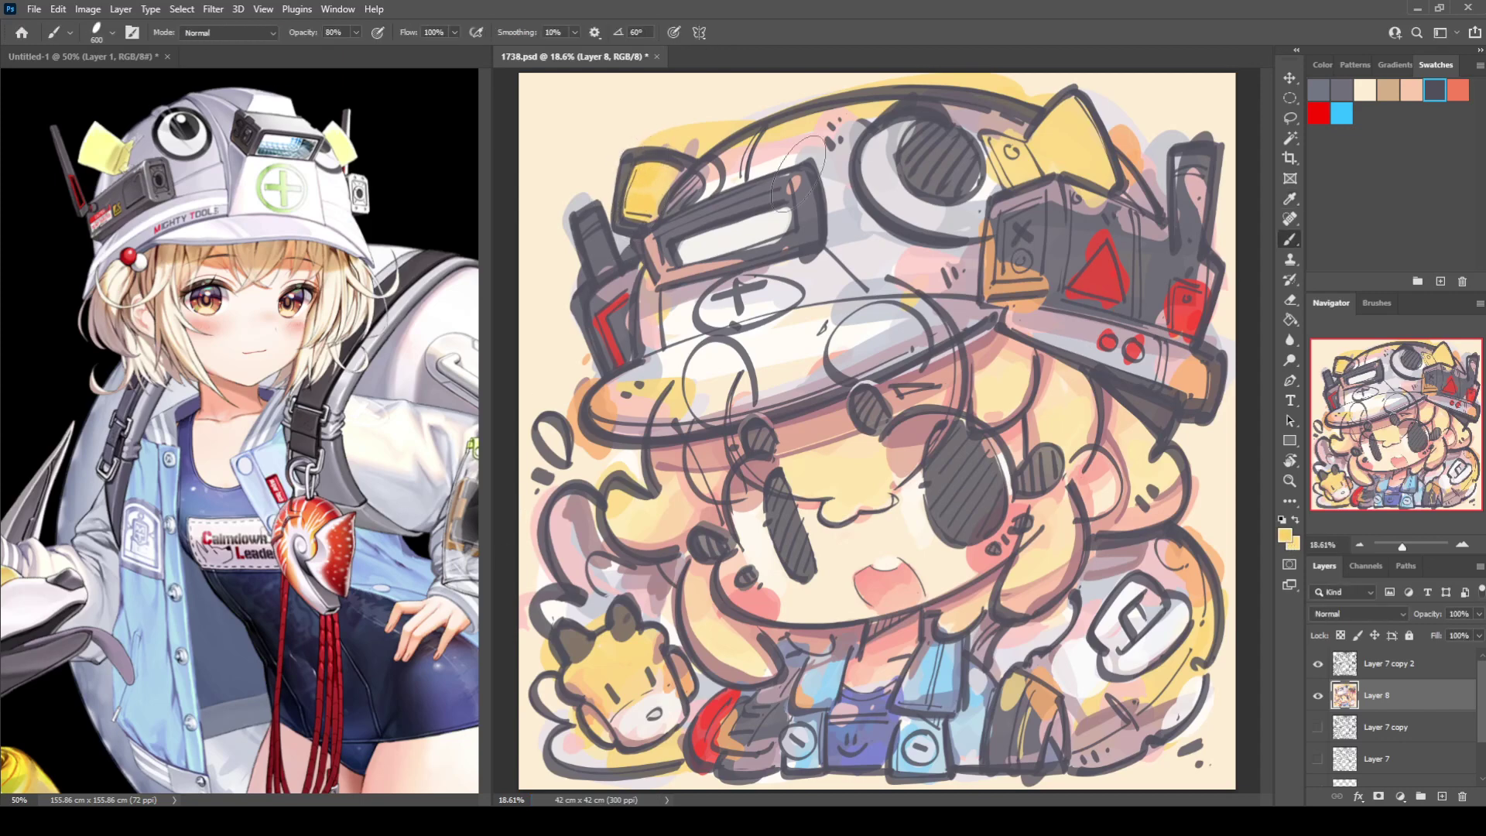
mouse_move(1044, 151)
left_mouse_down()
mouse_move(1072, 135)
mouse_move(1080, 159)
left_mouse_up()
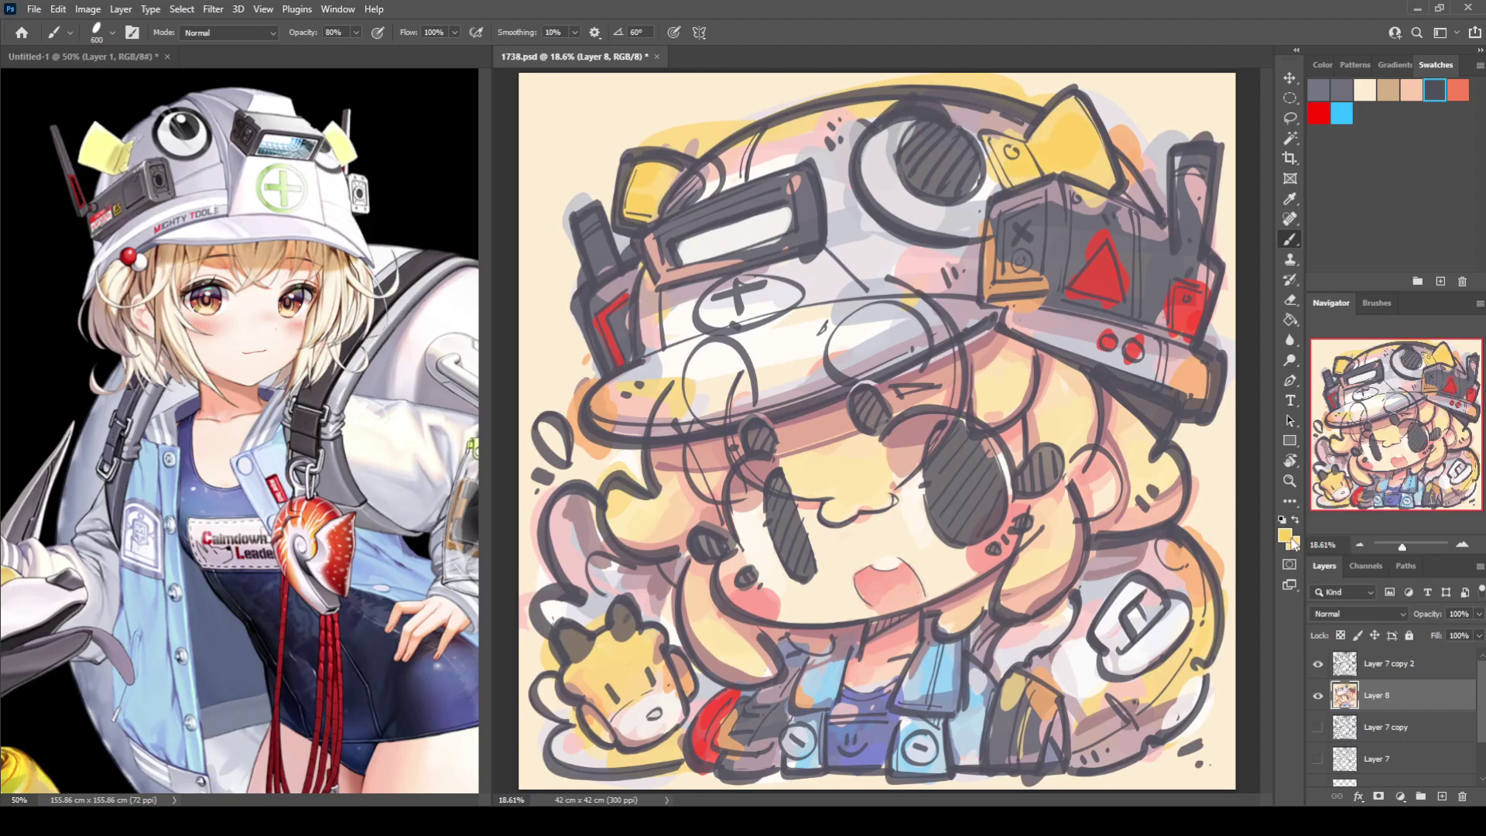
Pick a salmon pink, tint the antennae, boxy device, outer hair and right sleeve, and save the file.
key("i")
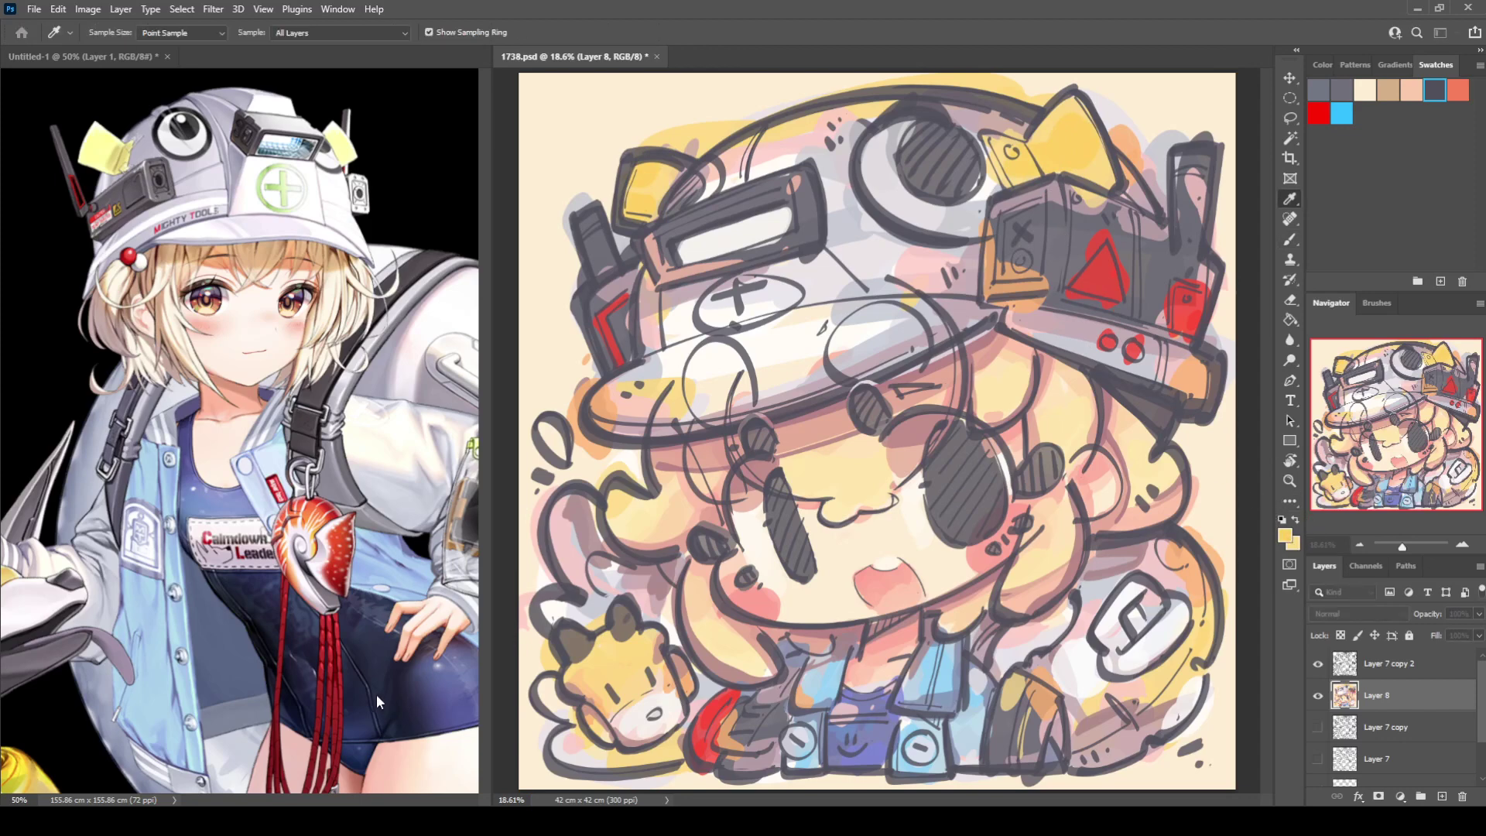
left_click(542, 502)
key("b")
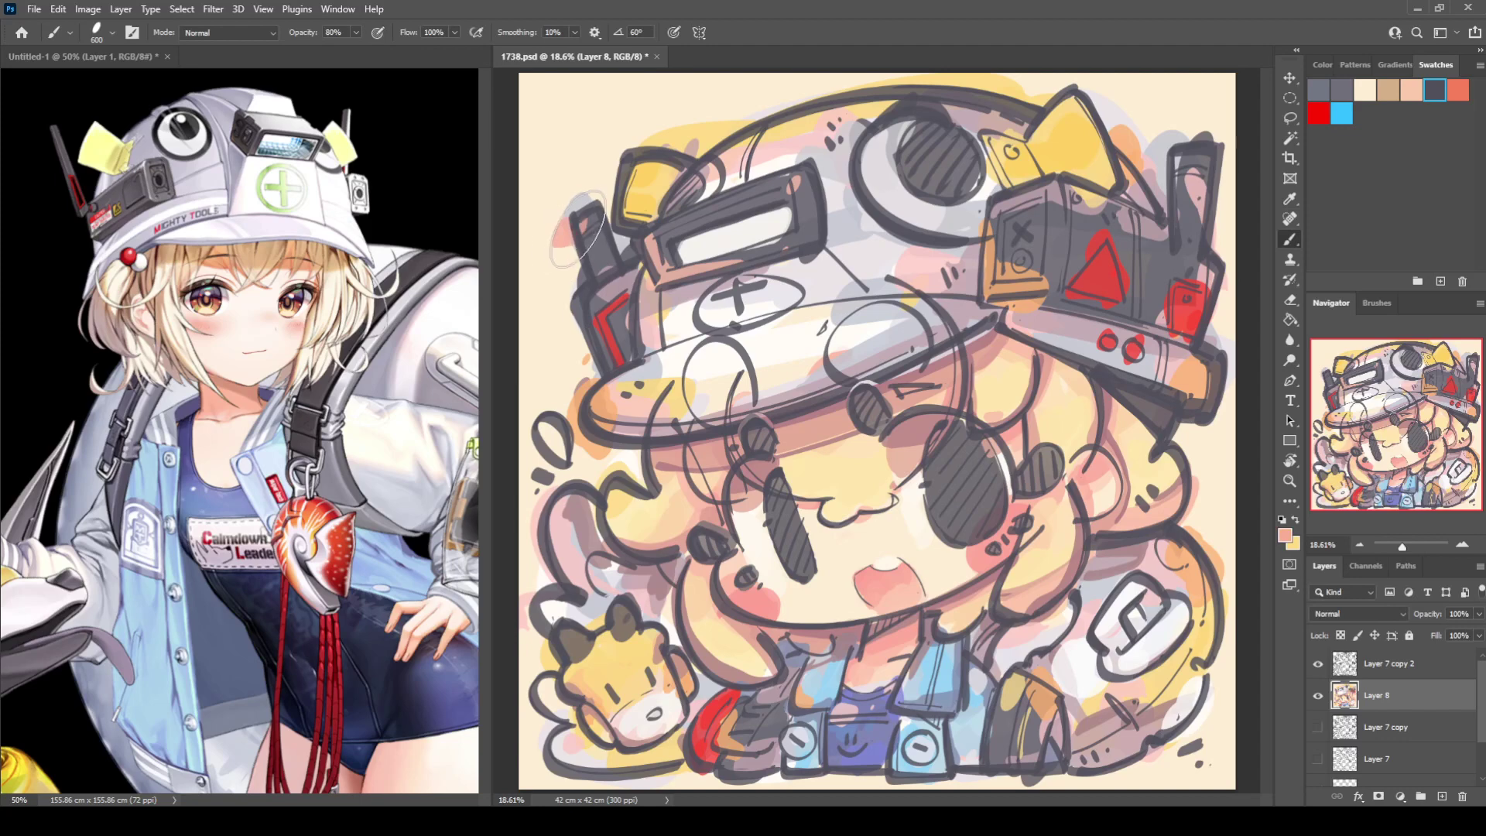
left_click(1193, 263)
left_click(1202, 160)
mouse_move(1043, 267)
left_mouse_down()
mouse_move(1055, 230)
mouse_move(1055, 294)
mouse_move(1114, 310)
mouse_move(1066, 302)
mouse_move(1056, 340)
left_mouse_up()
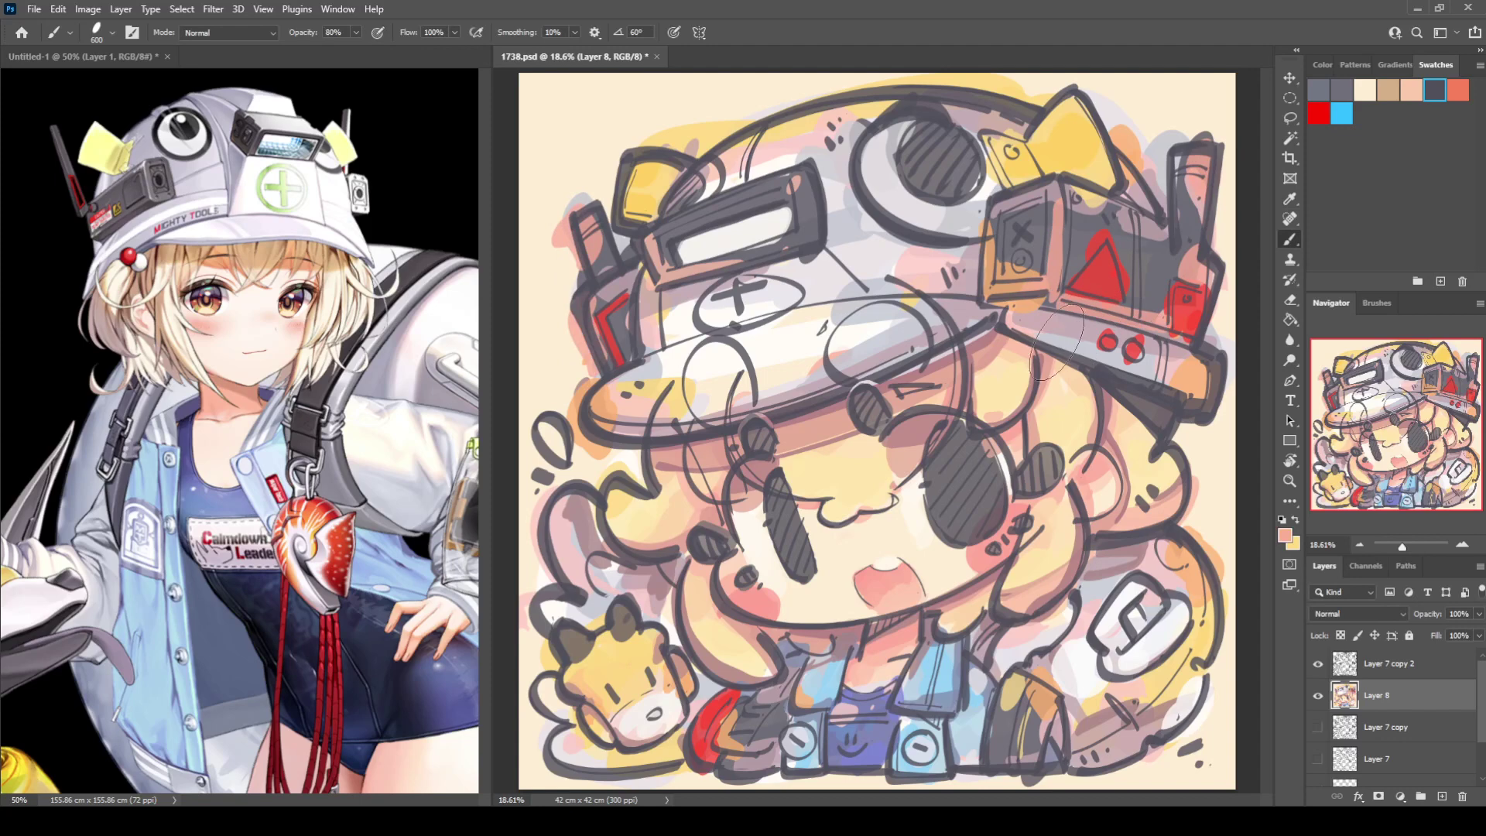
left_click(1188, 478)
left_click(1125, 730)
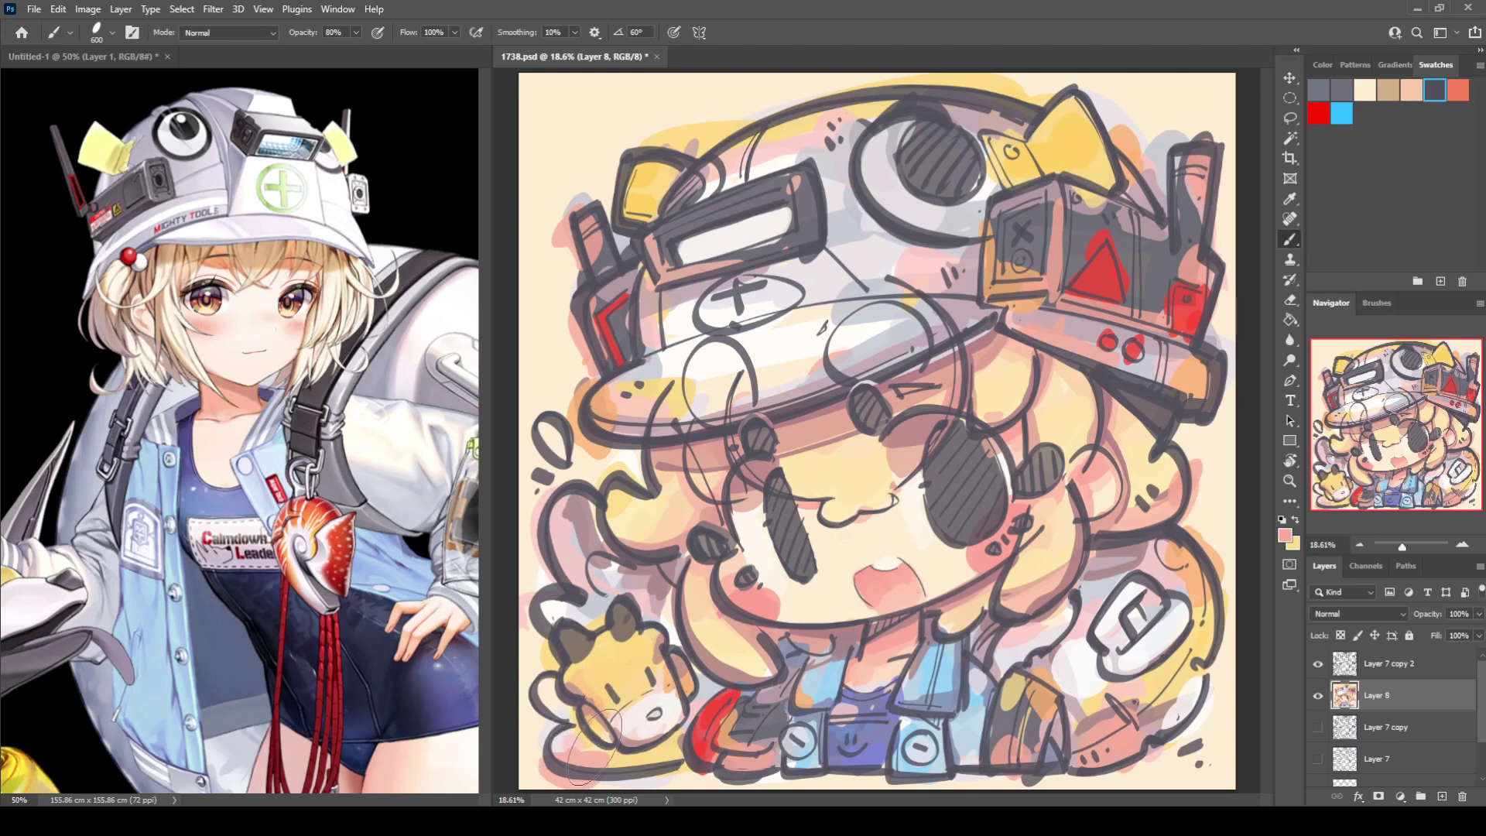
key("ctrl+s")
Touch up the shirt's lower edge, duplicate Layer 8 and hide the original.
mouse_move(883, 766)
left_mouse_down()
mouse_move(850, 766)
mouse_move(913, 763)
mouse_move(841, 772)
left_mouse_up()
left_click(937, 739, "alt")
key("ctrl+j")
left_click(1317, 727)
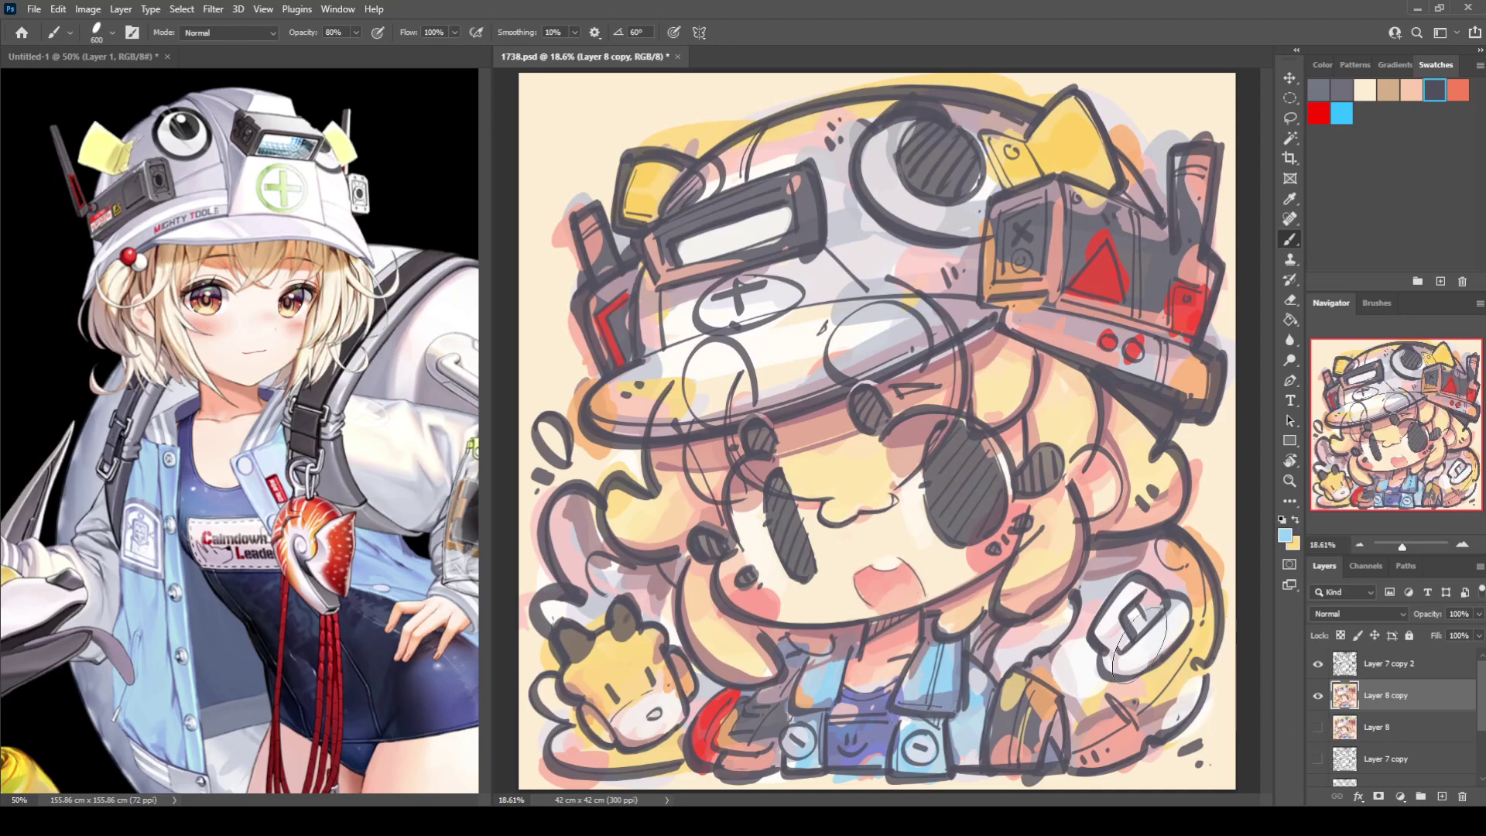
Sample the red and fill in the bracket-shaped mark on the helmet's left device.
left_click(602, 303, "alt")
left_click(628, 314, "alt")
left_click(609, 301)
left_click(618, 313, "alt")
left_click(615, 309, "alt")
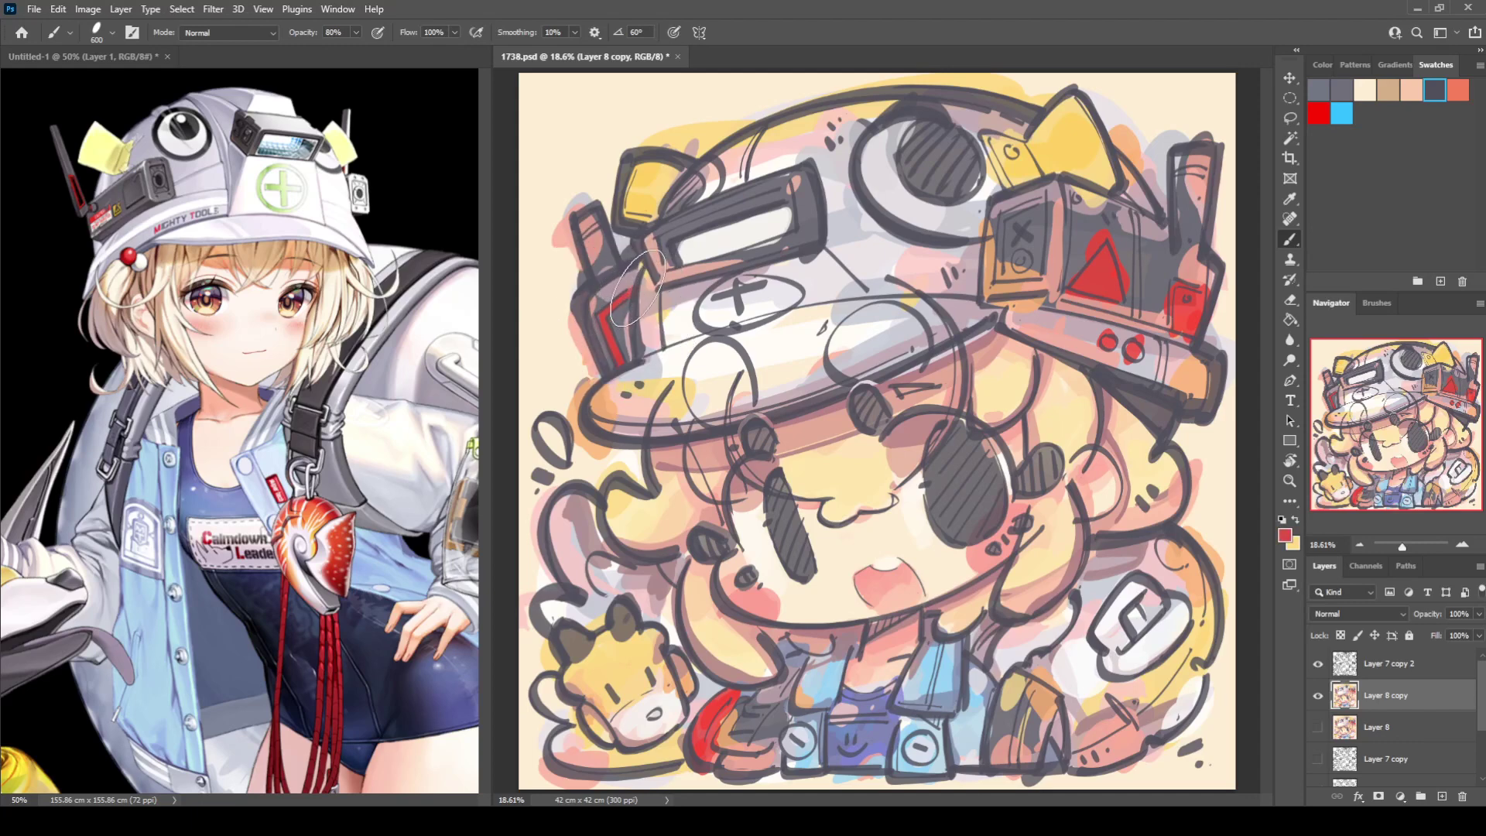
Sample nearby tones and clean up the colours around the small device on the helmet's left side.
left_click_drag(603, 271, 617, 261)
left_click(631, 292, "alt")
left_click(656, 276, "alt")
left_click(646, 192, "alt")
left_click(623, 395, "alt")
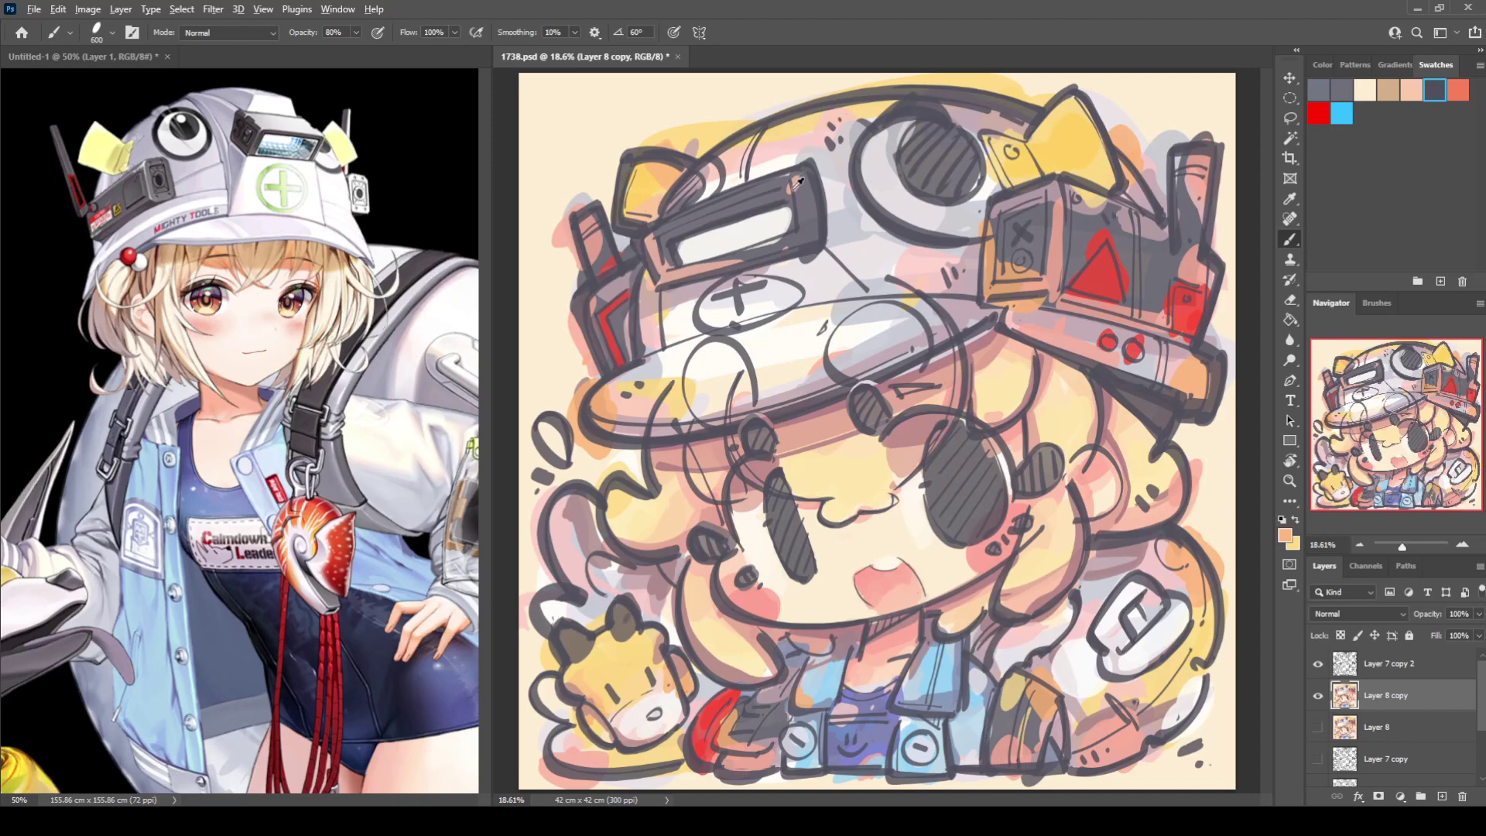
Touch up the goggles on the helmet with a light lens and a dark grey frame covering the salmon patch.
left_click(661, 238, "alt")
mouse_move(707, 226)
left_mouse_down()
mouse_move(780, 196)
mouse_move(690, 277)
mouse_move(785, 249)
left_mouse_up()
left_click(763, 254, "alt")
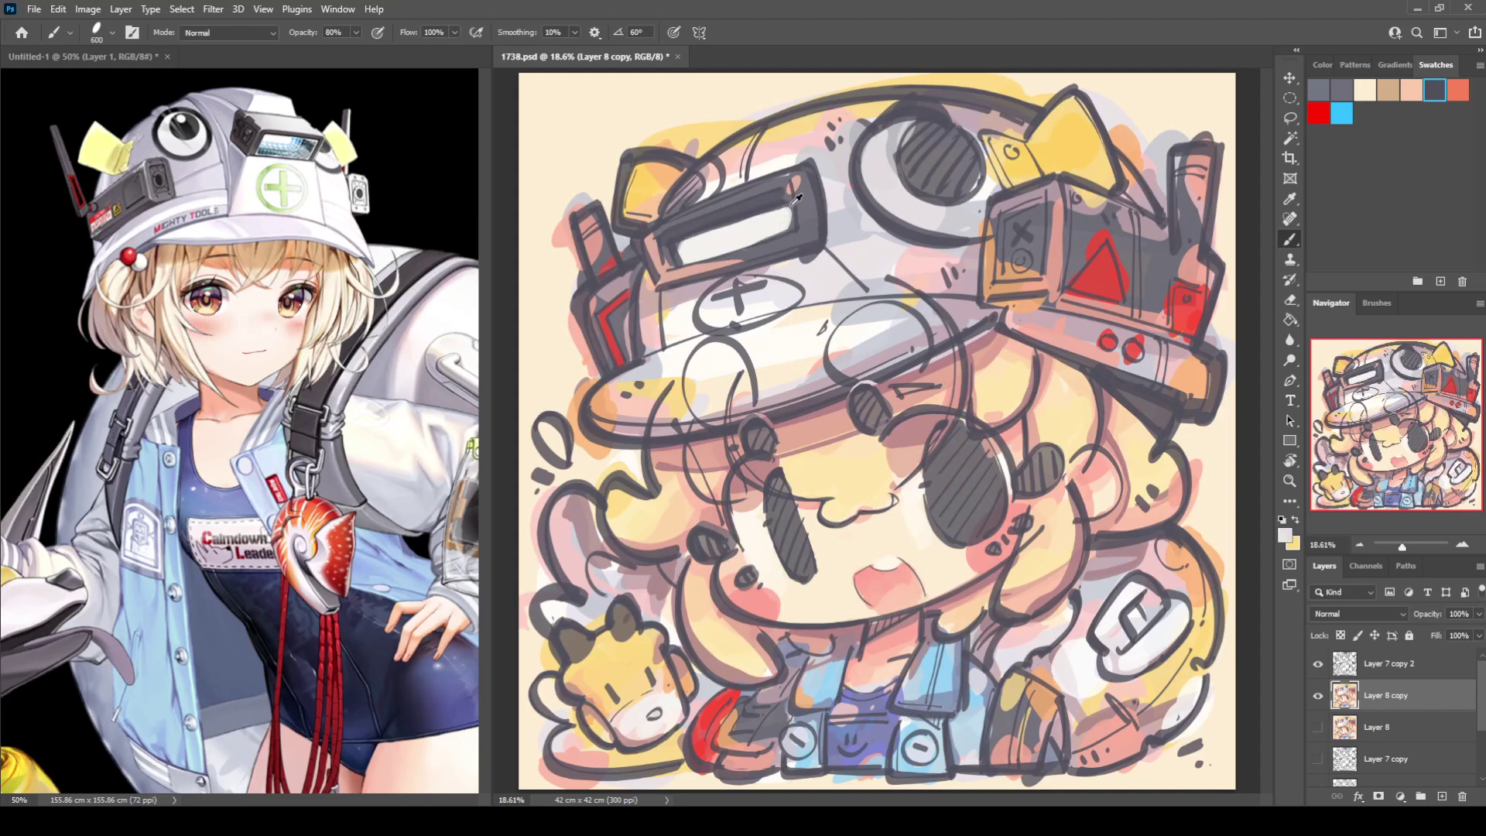
mouse_move(784, 195)
left_mouse_down()
mouse_move(809, 174)
mouse_move(785, 192)
mouse_move(811, 136)
mouse_move(798, 185)
left_mouse_up()
left_click(804, 180, "alt")
left_click(783, 185, "alt")
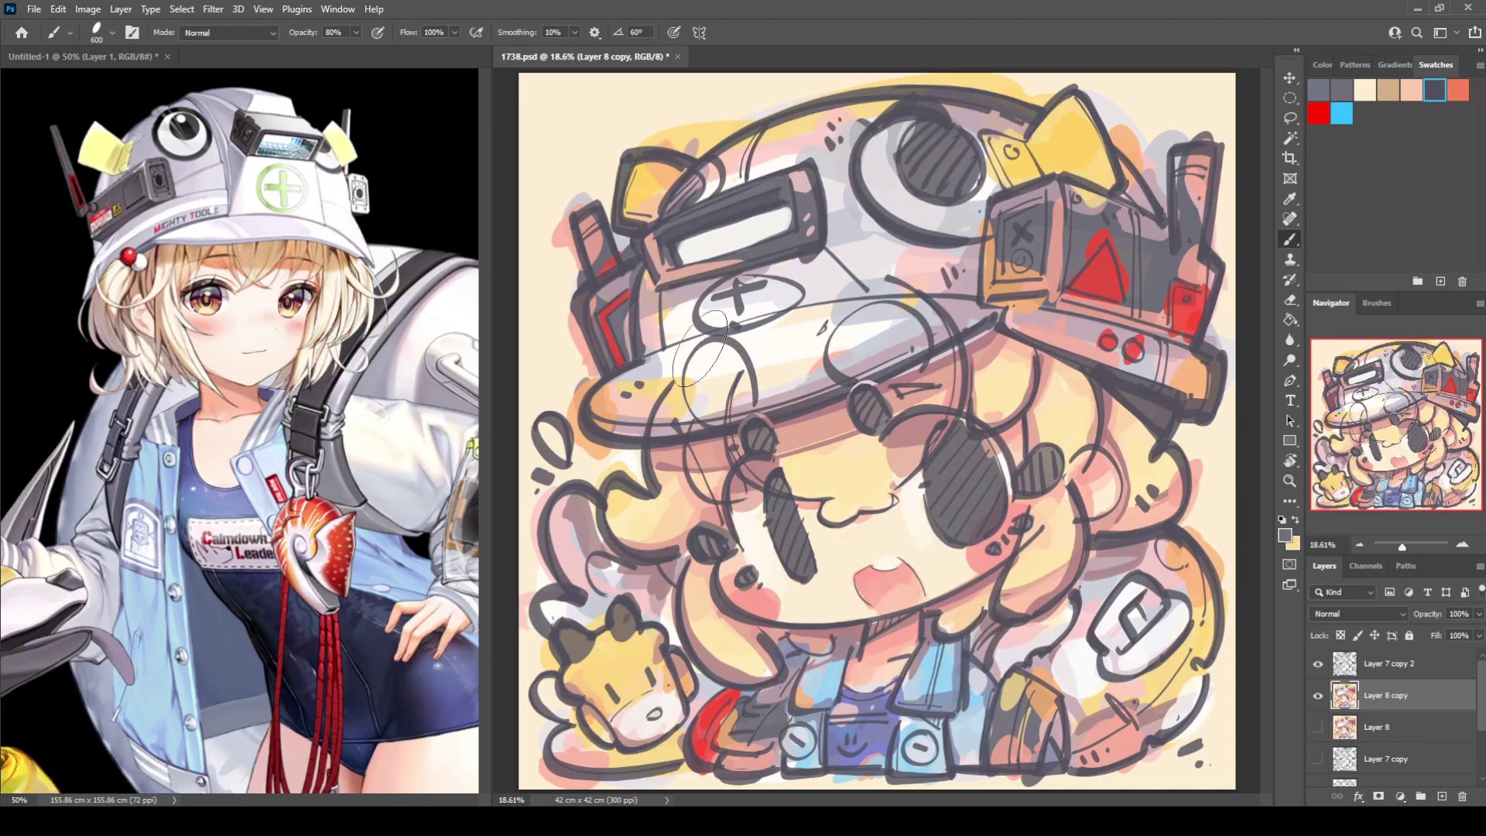
Repaint the helmet brim in white and shade the band just above it with a pale mauve.
left_click(712, 368, "alt")
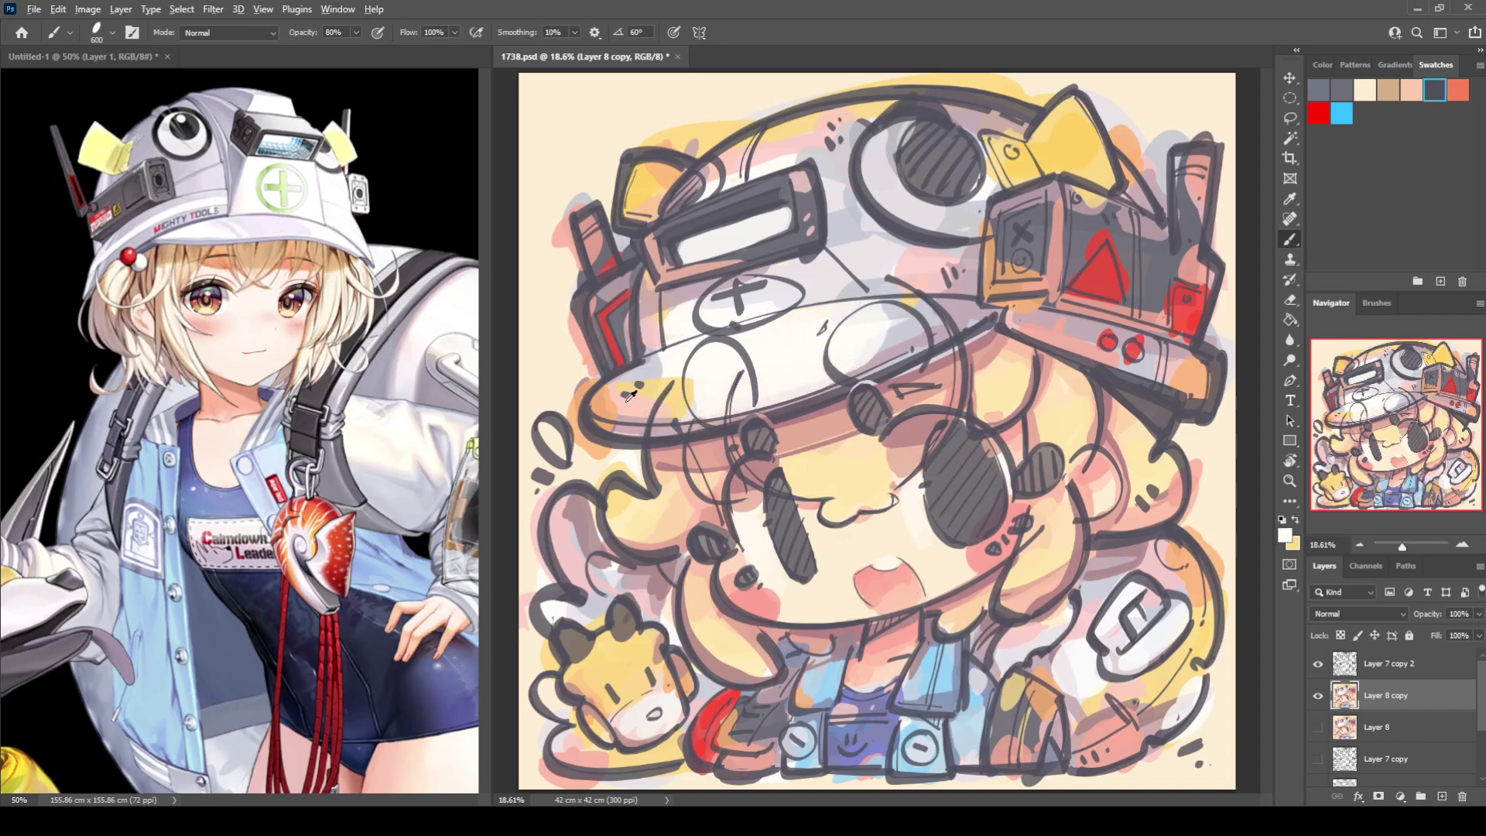
left_click_drag(615, 406, 628, 391)
left_click(646, 305, "alt")
left_click_drag(663, 348, 918, 284)
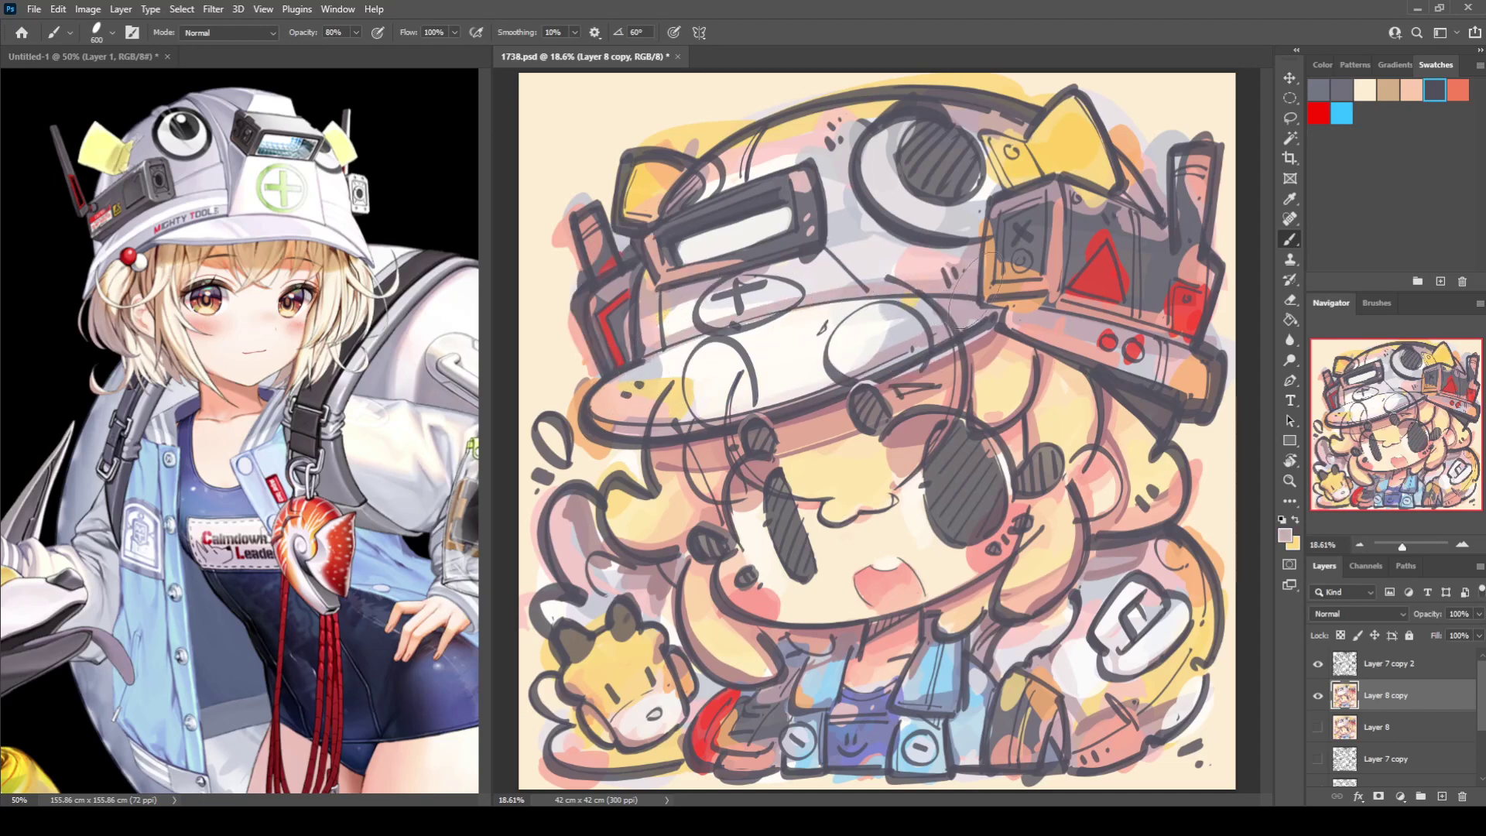
left_click_drag(883, 359, 916, 357)
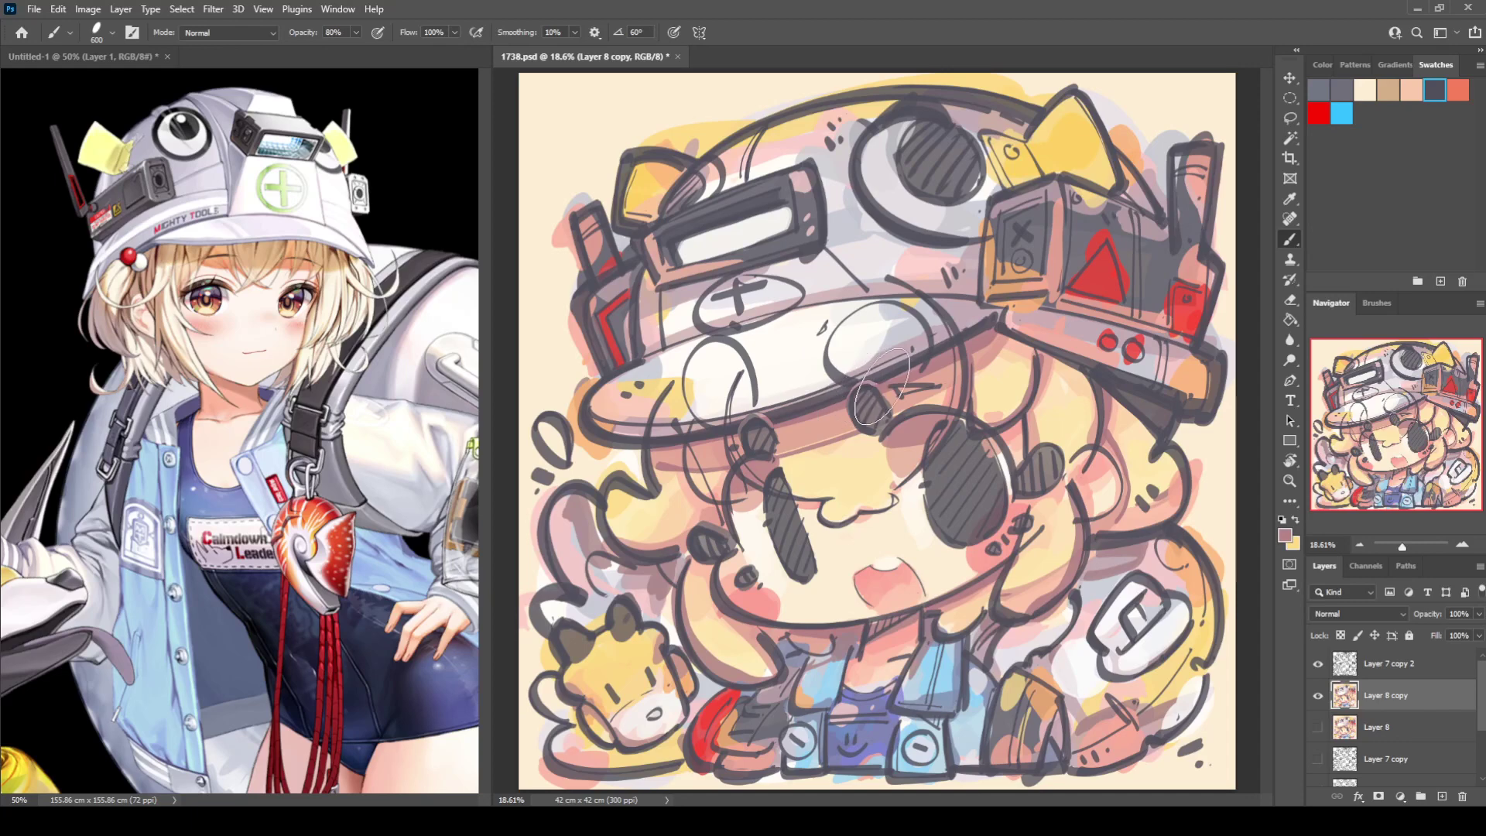
left_click(856, 362, "alt")
left_click(875, 344, "alt")
Blend sampled pale pink and off-white tones over the helmet dome between the goggles and the round emblem.
left_click(927, 252, "alt")
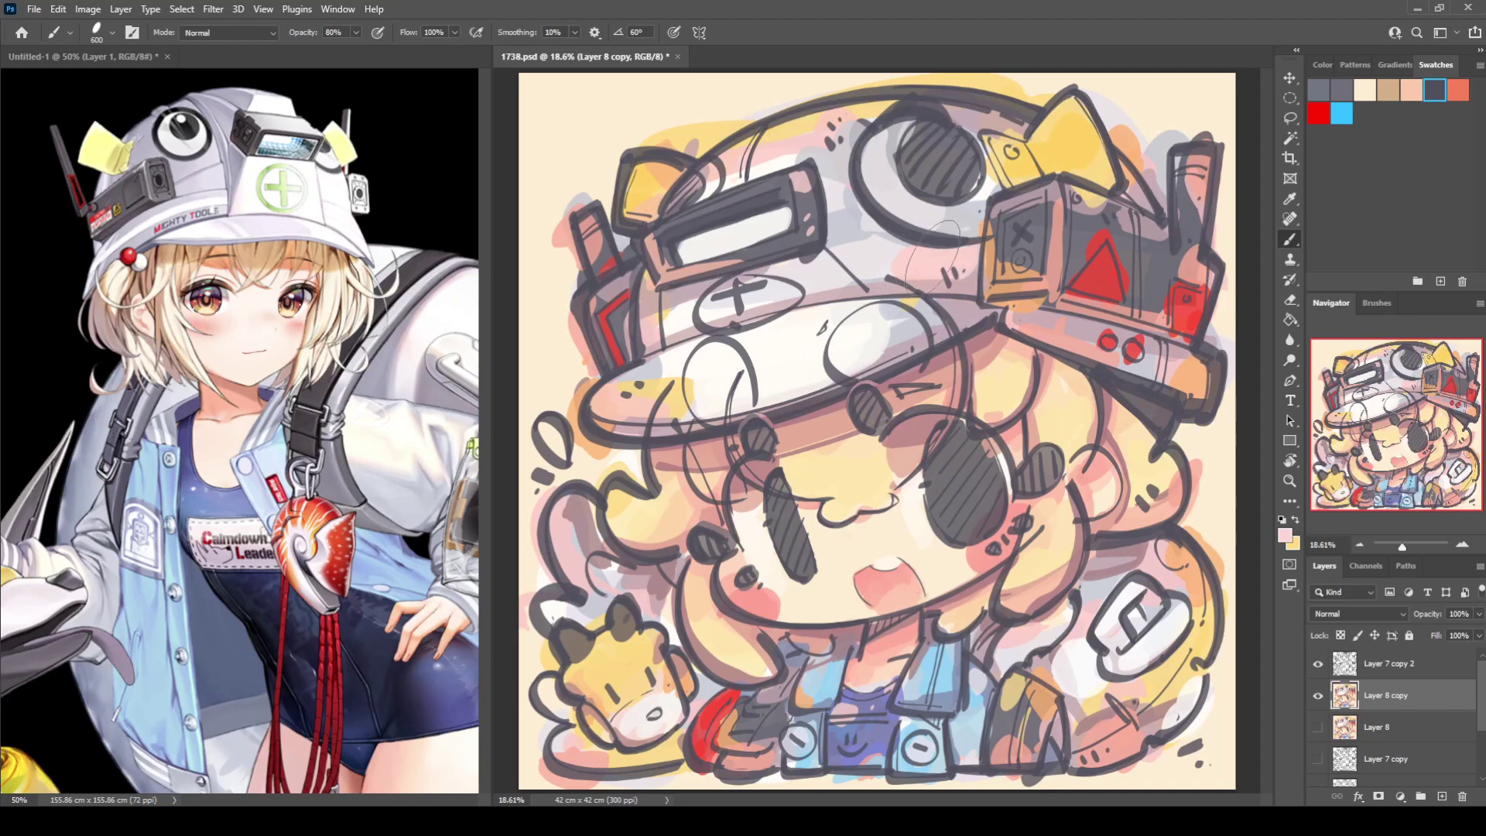
left_click(799, 265, "alt")
left_click(834, 206, "alt")
left_click_drag(844, 236, 829, 200)
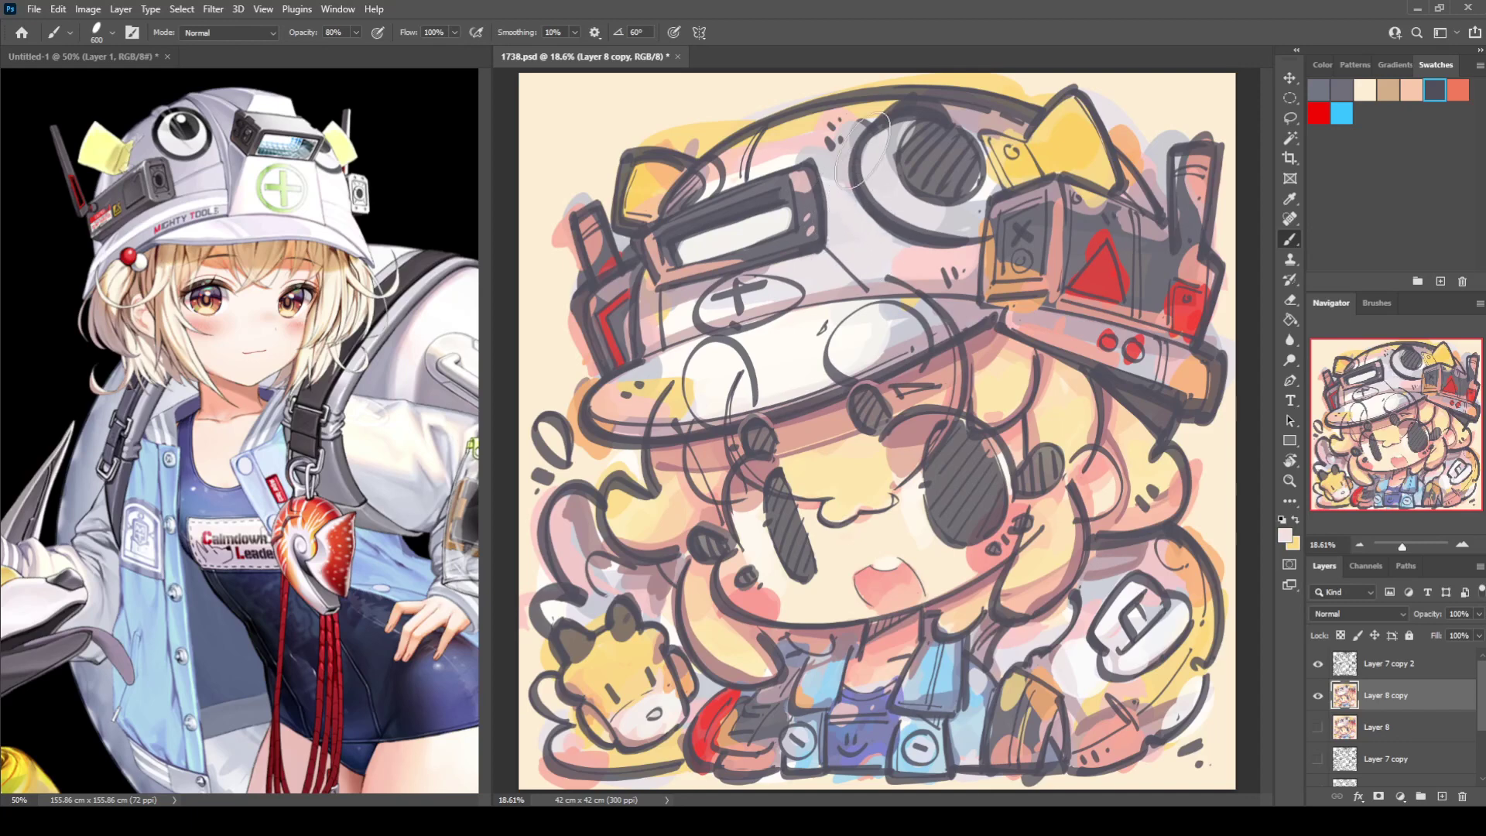
Fill the helmet's round eye emblem with a dark grey pupil and clean white surround.
left_click(935, 113, "alt")
mouse_move(924, 137)
left_mouse_down()
mouse_move(944, 154)
mouse_move(899, 134)
left_mouse_up()
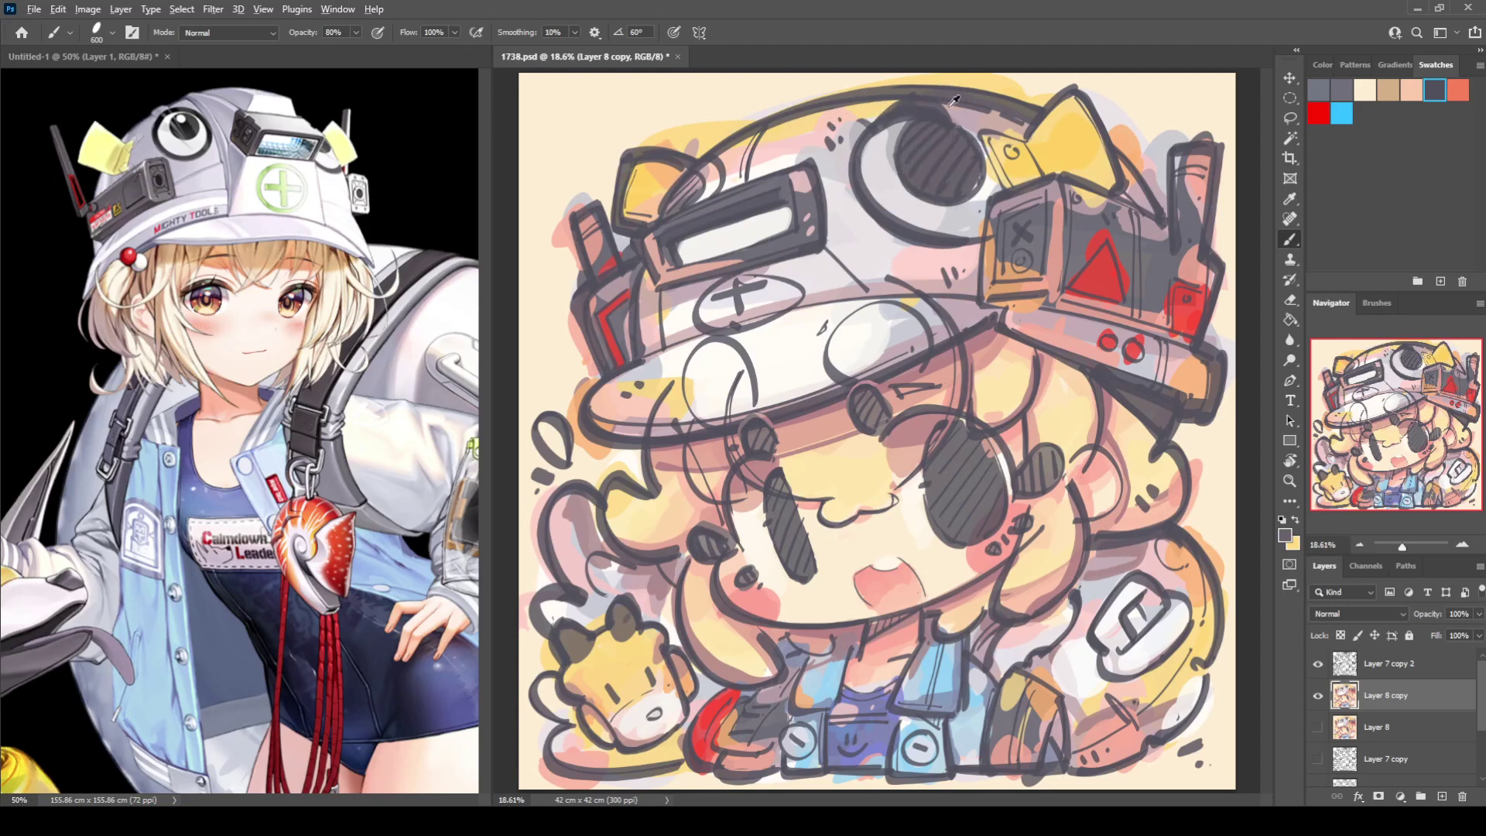
left_click(966, 113, "alt")
left_click(981, 193, "alt")
mouse_move(985, 192)
left_mouse_down()
mouse_move(953, 213)
mouse_move(977, 201)
left_mouse_up()
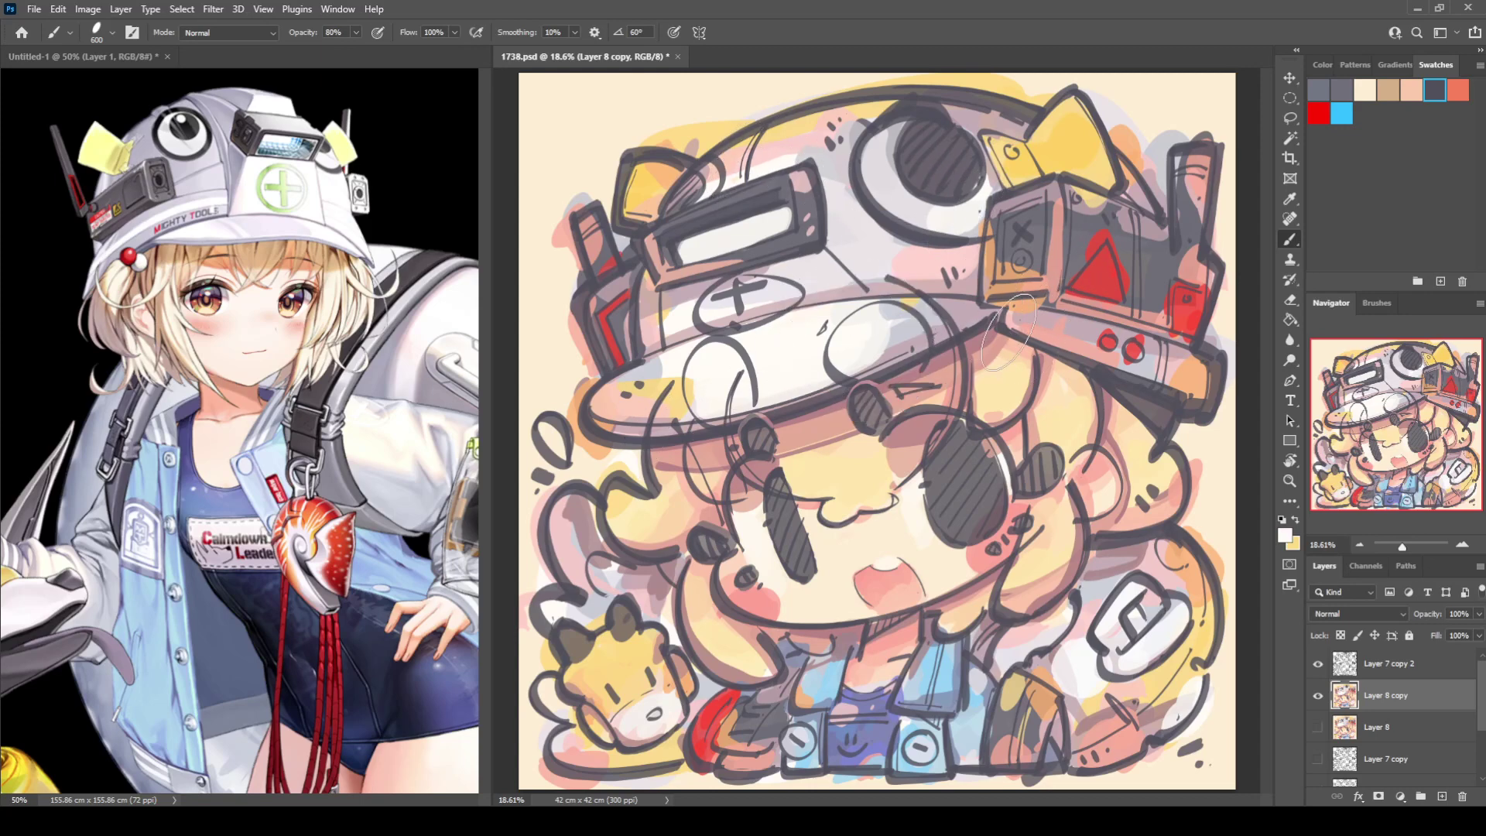
Paint the right device's lower plate white with a light grey shade, and tidy its front panel in grey.
left_click_drag(1009, 313, 1070, 335)
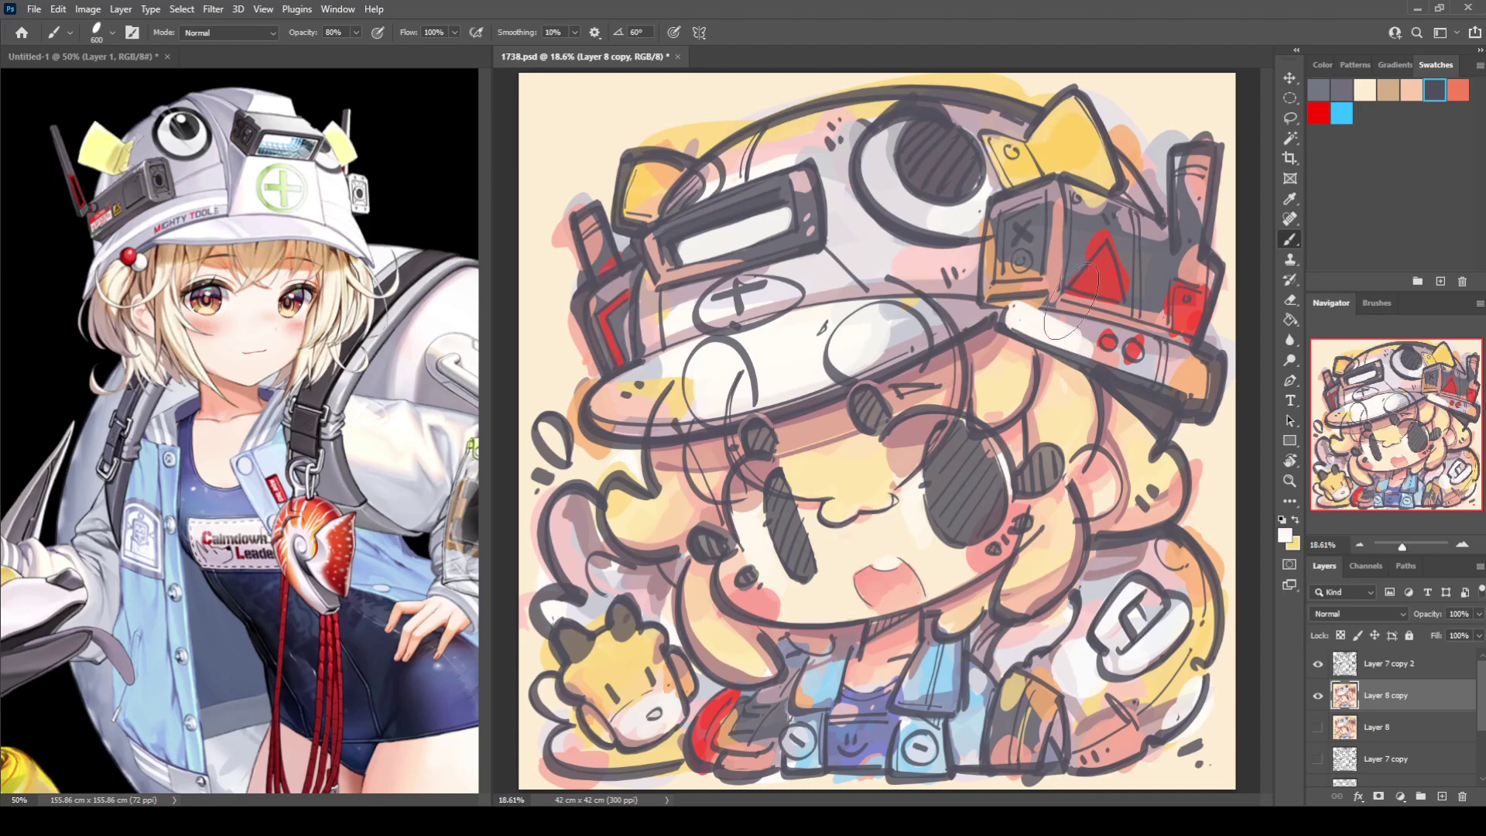
left_click(1089, 313, "alt")
left_click(1122, 364, "alt")
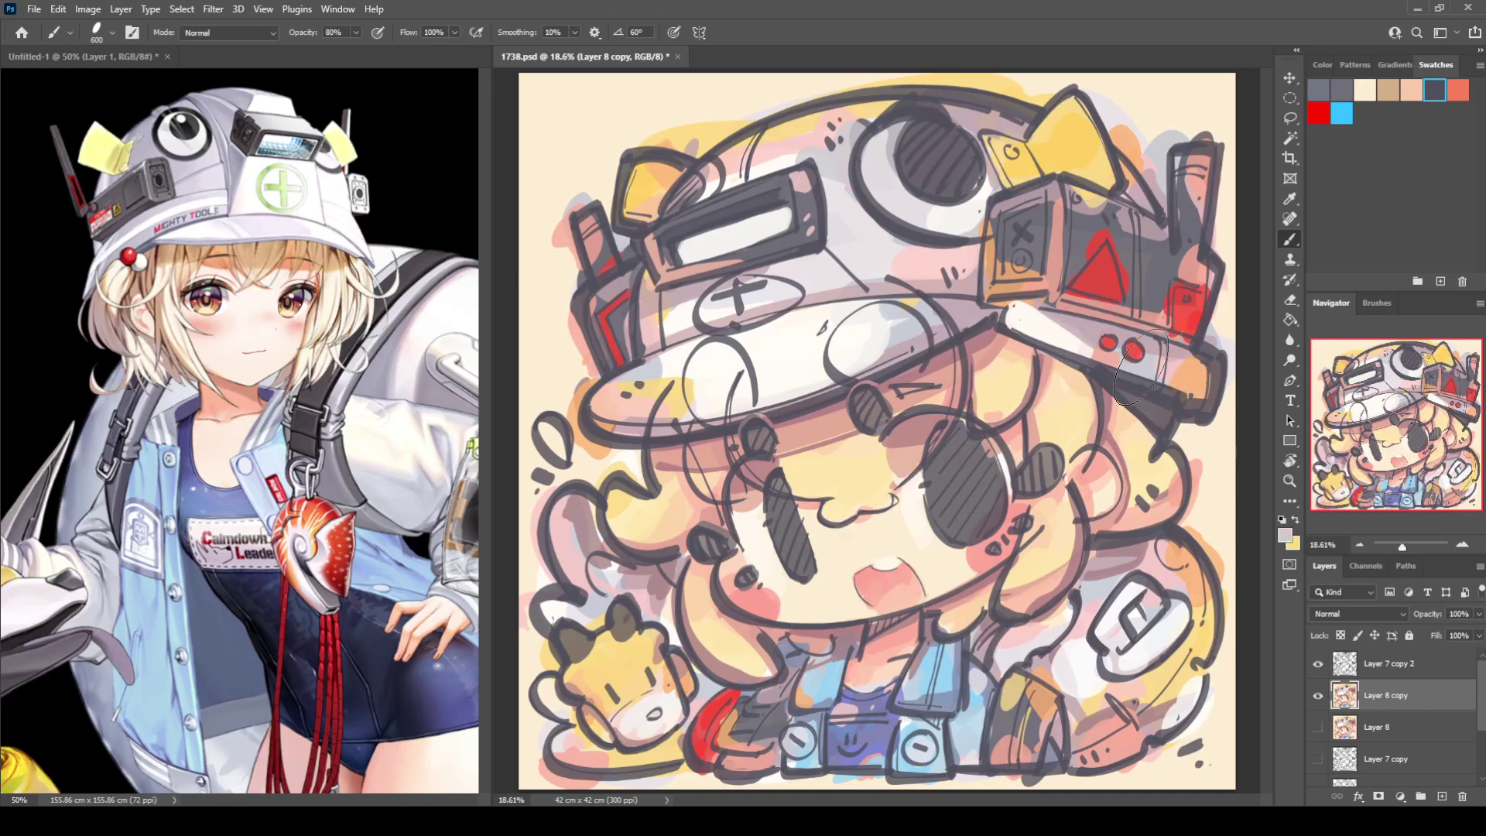
left_click(1162, 287, "alt")
left_click_drag(1023, 306, 1182, 346)
key("ctrl+z")
left_click_drag(1019, 308, 1182, 346)
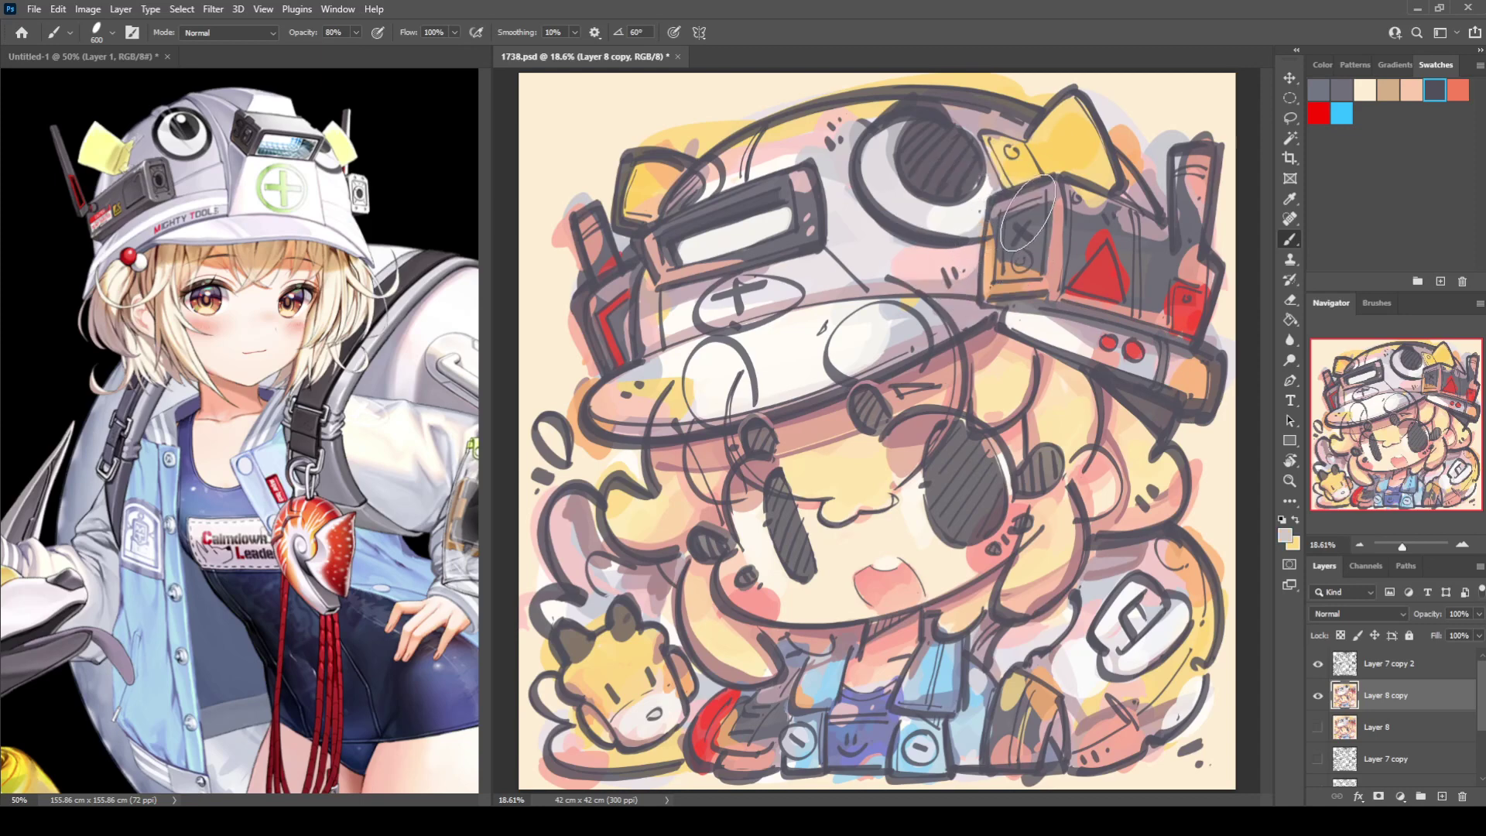
left_click(1020, 230, "alt")
left_click_drag(1014, 219, 1035, 221)
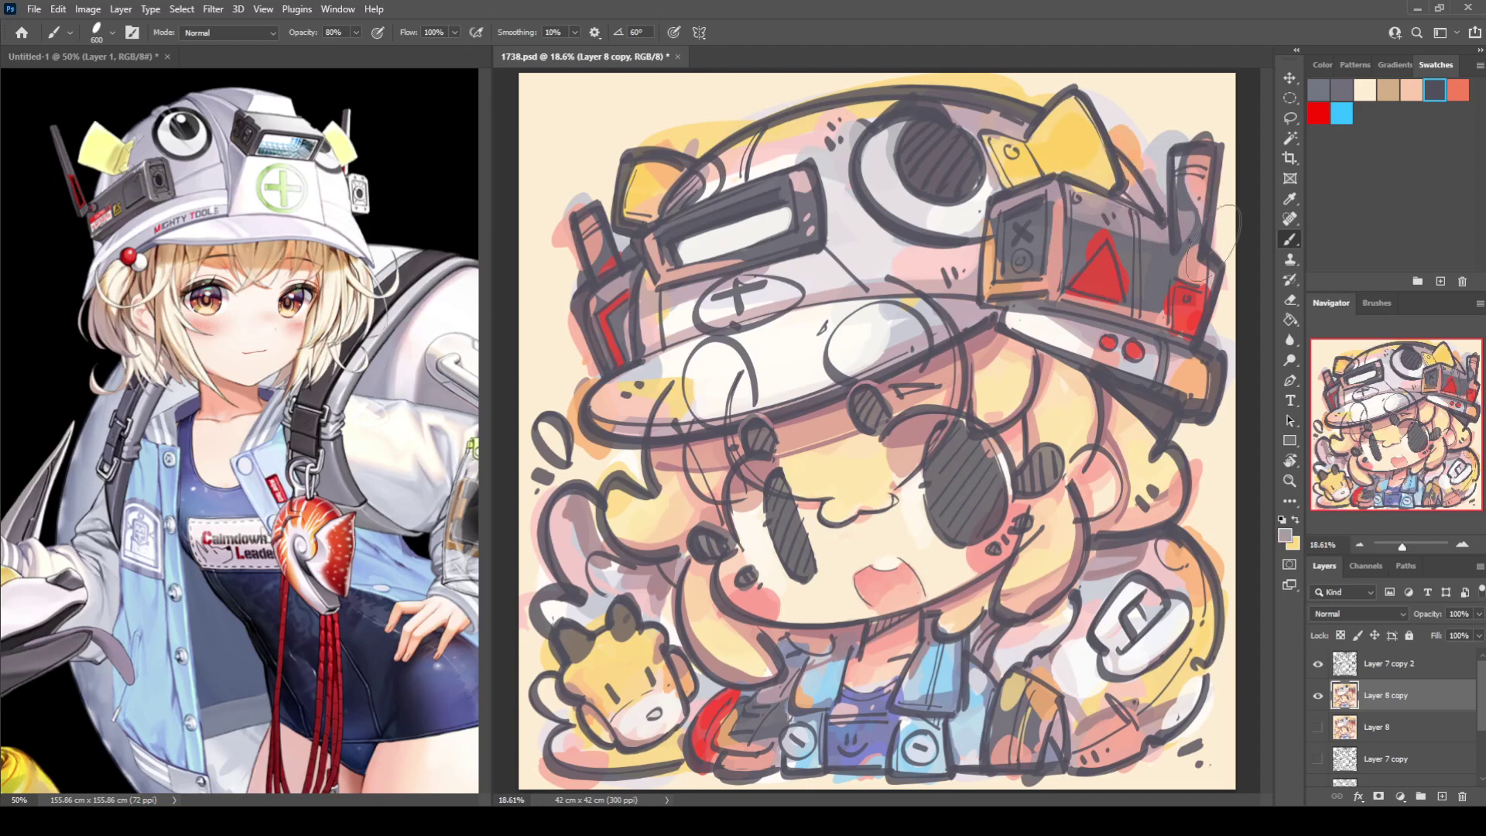
Shade the helmet's right yellow tab with salmon and orange, extending the orange beside the boxy device.
left_click(1195, 183, "alt")
mouse_move(1043, 126)
left_mouse_down()
mouse_move(1077, 122)
mouse_move(1057, 133)
left_mouse_up()
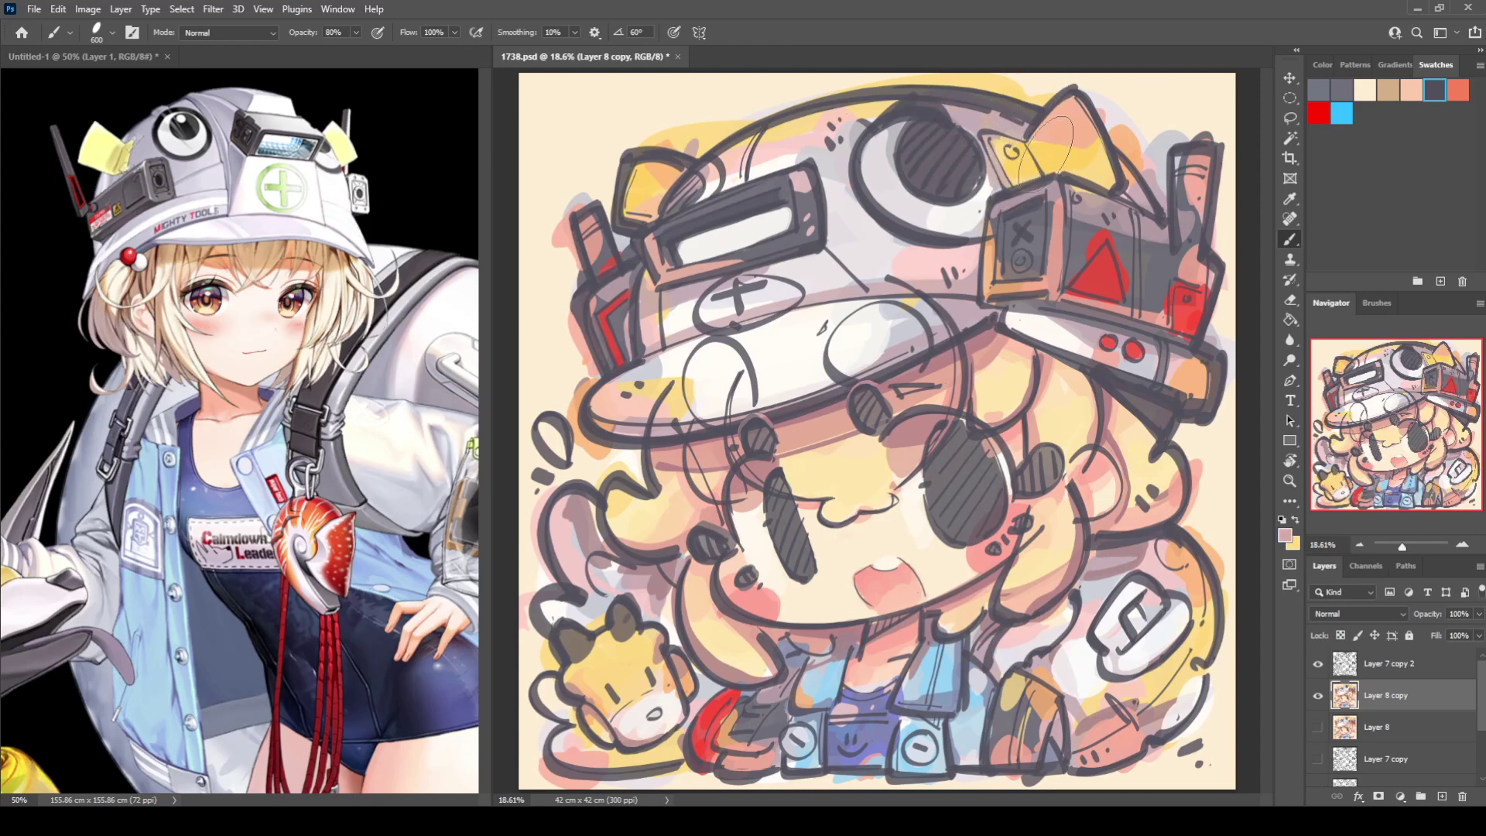
left_click_drag(1043, 147, 1038, 146)
left_click(1084, 155, "alt")
mouse_move(1133, 180)
left_mouse_down()
mouse_move(1111, 213)
mouse_move(1053, 187)
mouse_move(1153, 230)
left_mouse_up()
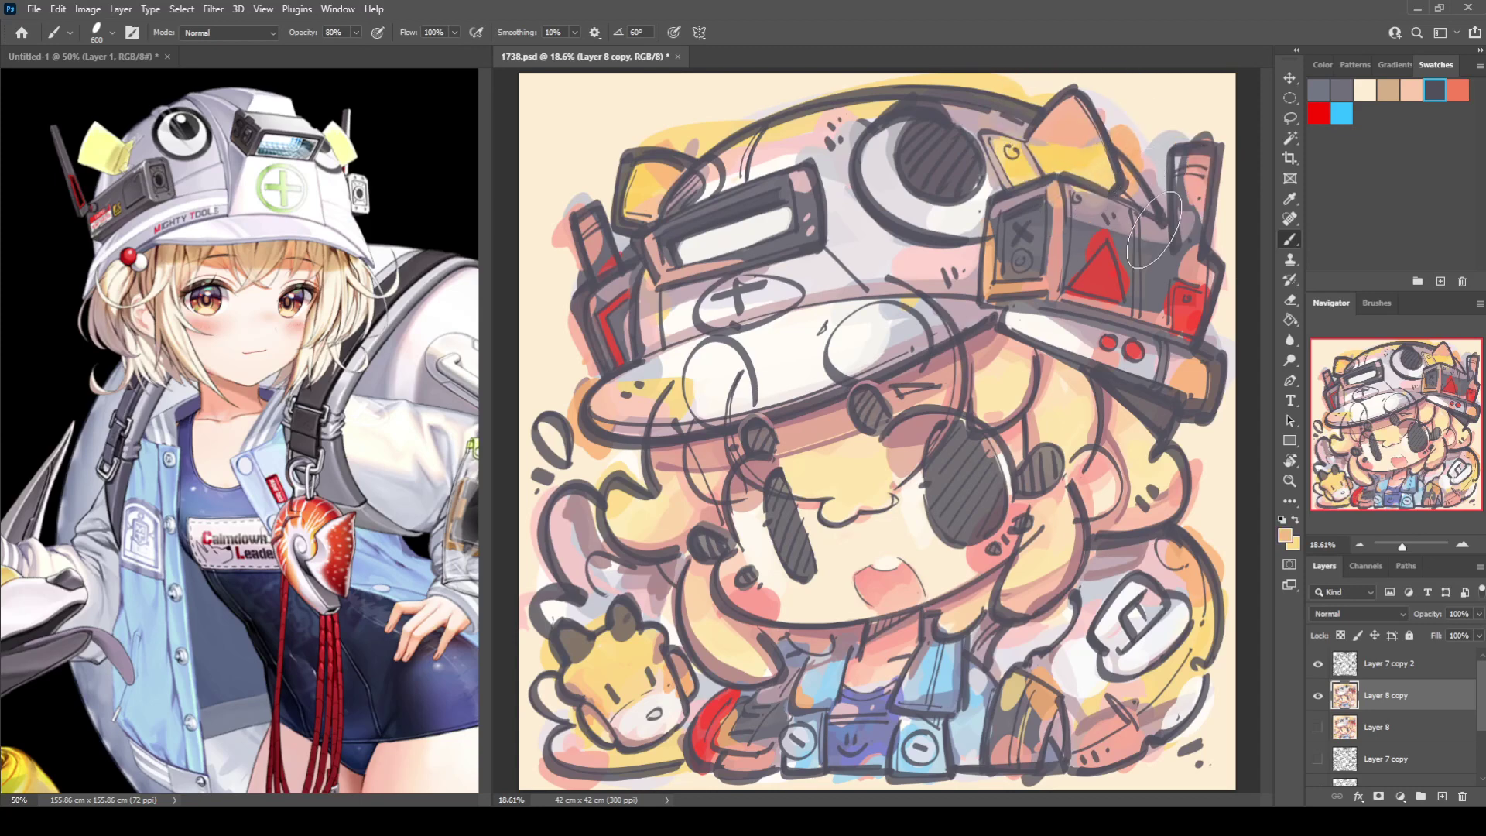
Sample the red and paint the tip of the right device's lower plate and the underside of the helmet brim.
left_click(1169, 296, "alt")
mouse_move(1176, 337)
left_mouse_down()
mouse_move(1180, 321)
mouse_move(1201, 404)
left_mouse_up()
left_click(1140, 349, "alt")
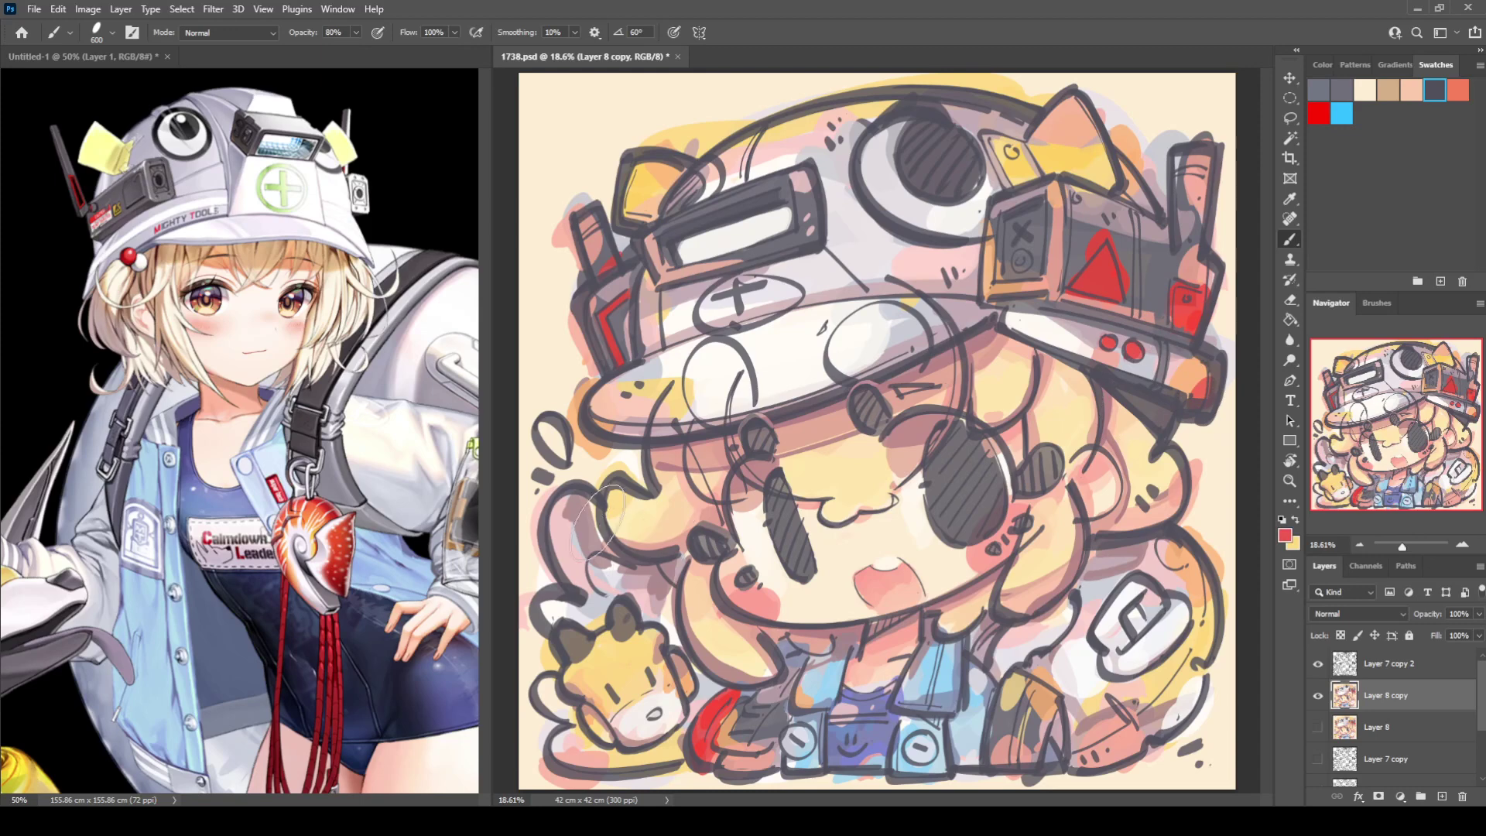
left_click_drag(588, 417, 723, 430)
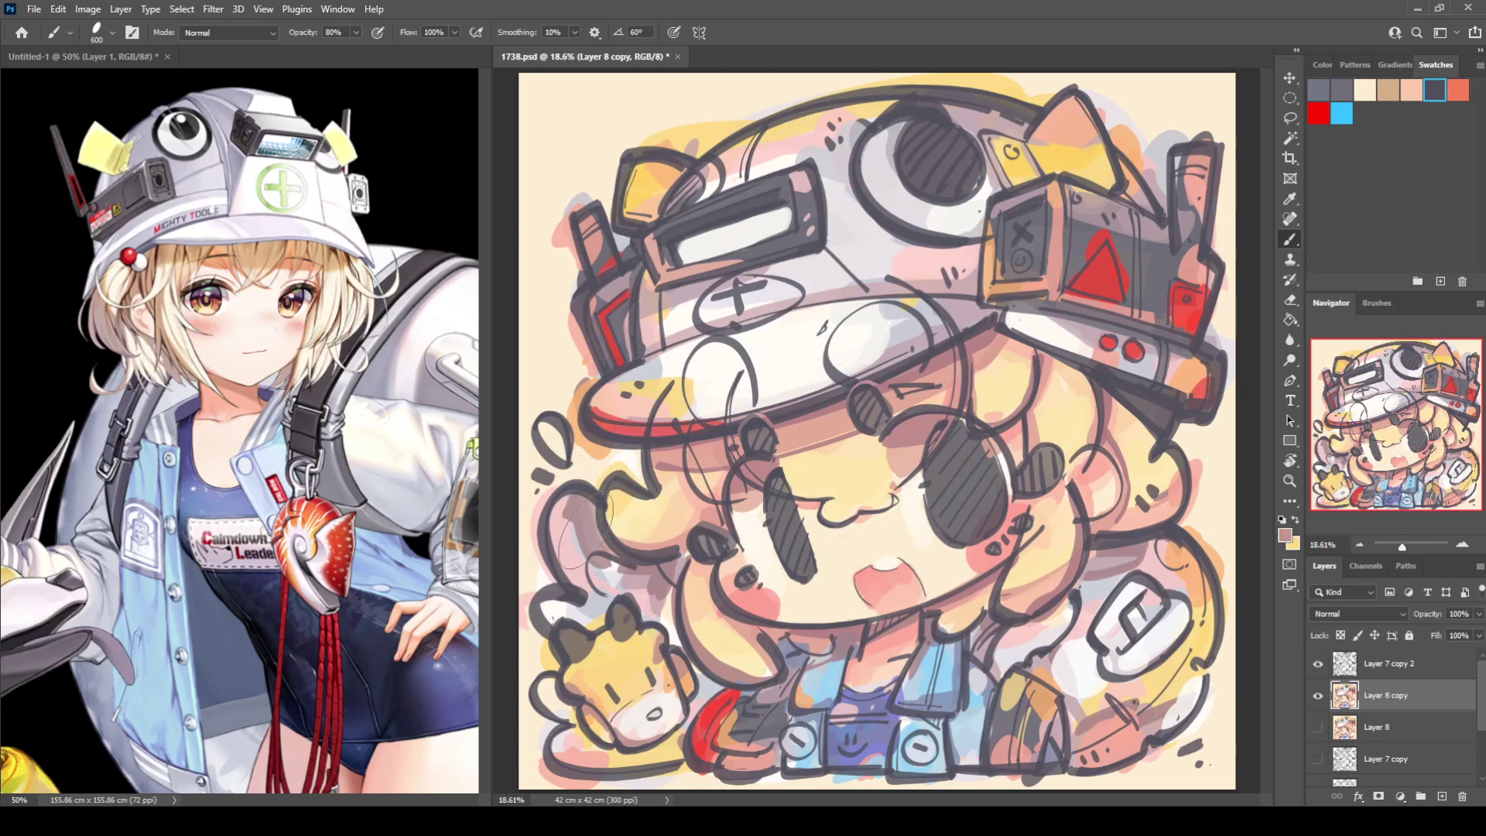
Blend sampled cream, pink and pale grey tones into the left outer hair and the area above the mascot.
left_click(569, 514, "alt")
left_click(615, 569, "alt")
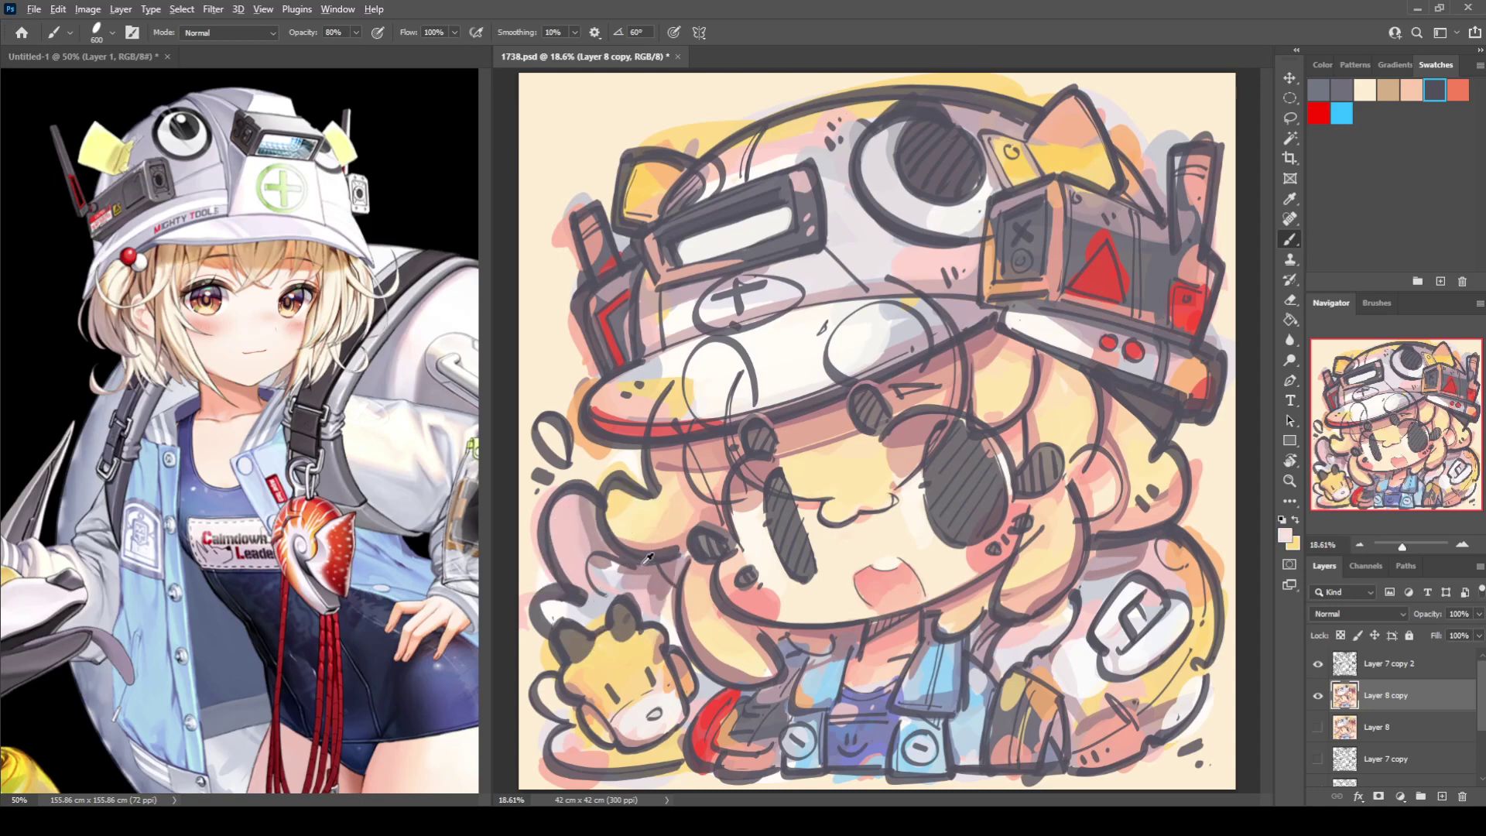
left_click(646, 532, "alt")
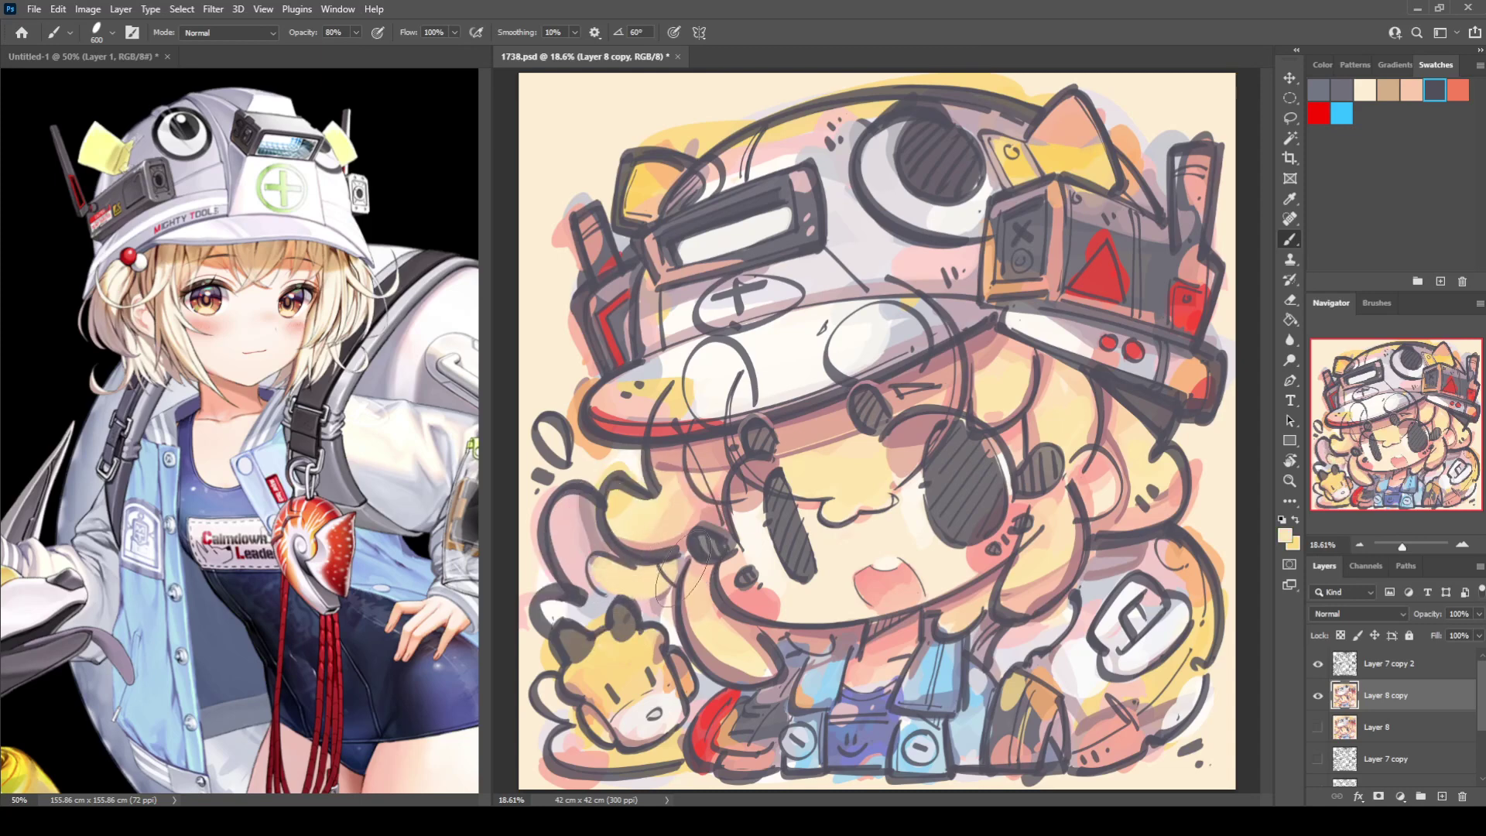
left_click(698, 602, "alt")
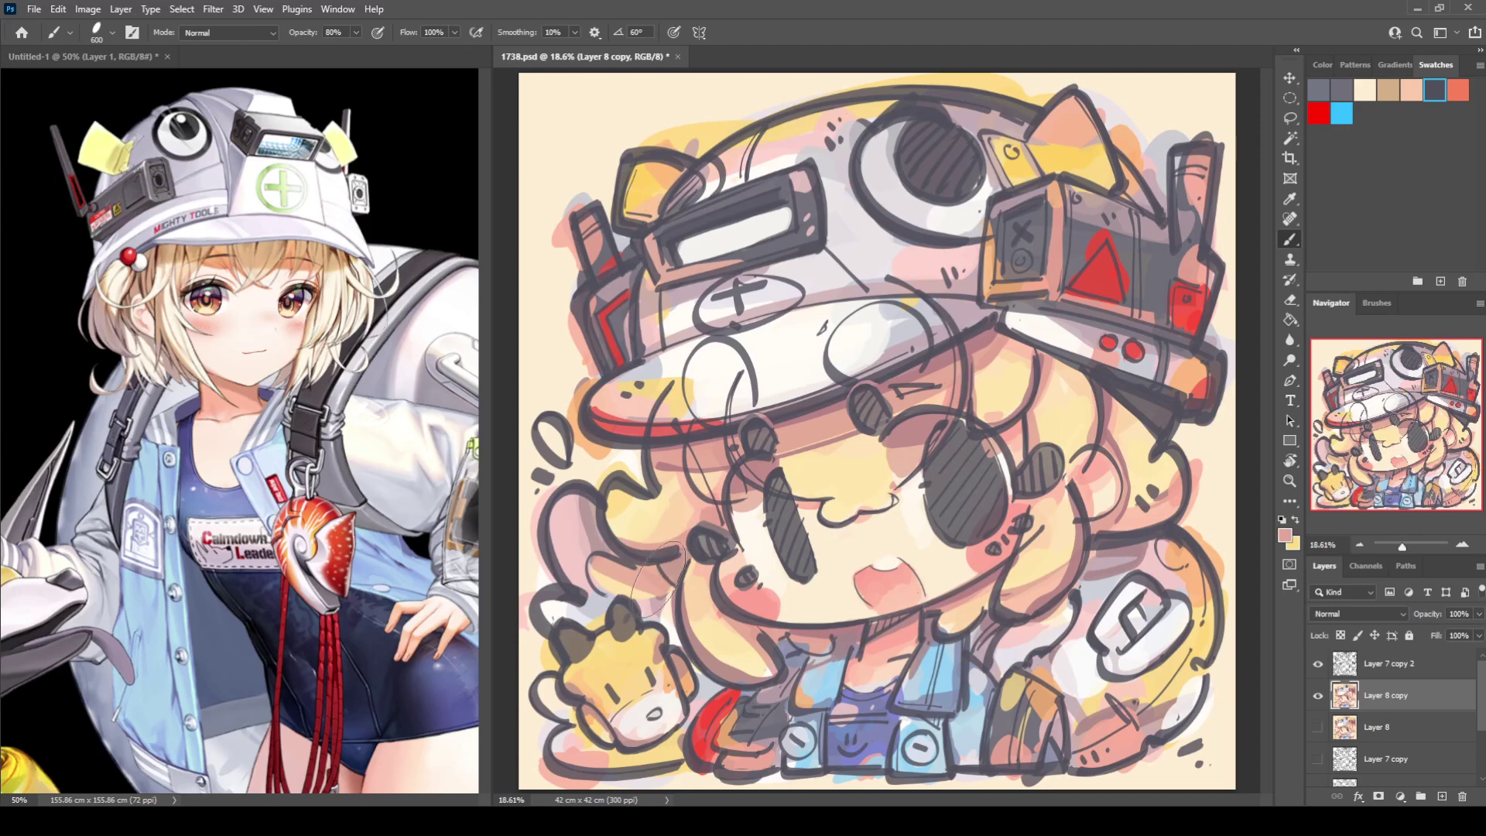
left_click(608, 569, "alt")
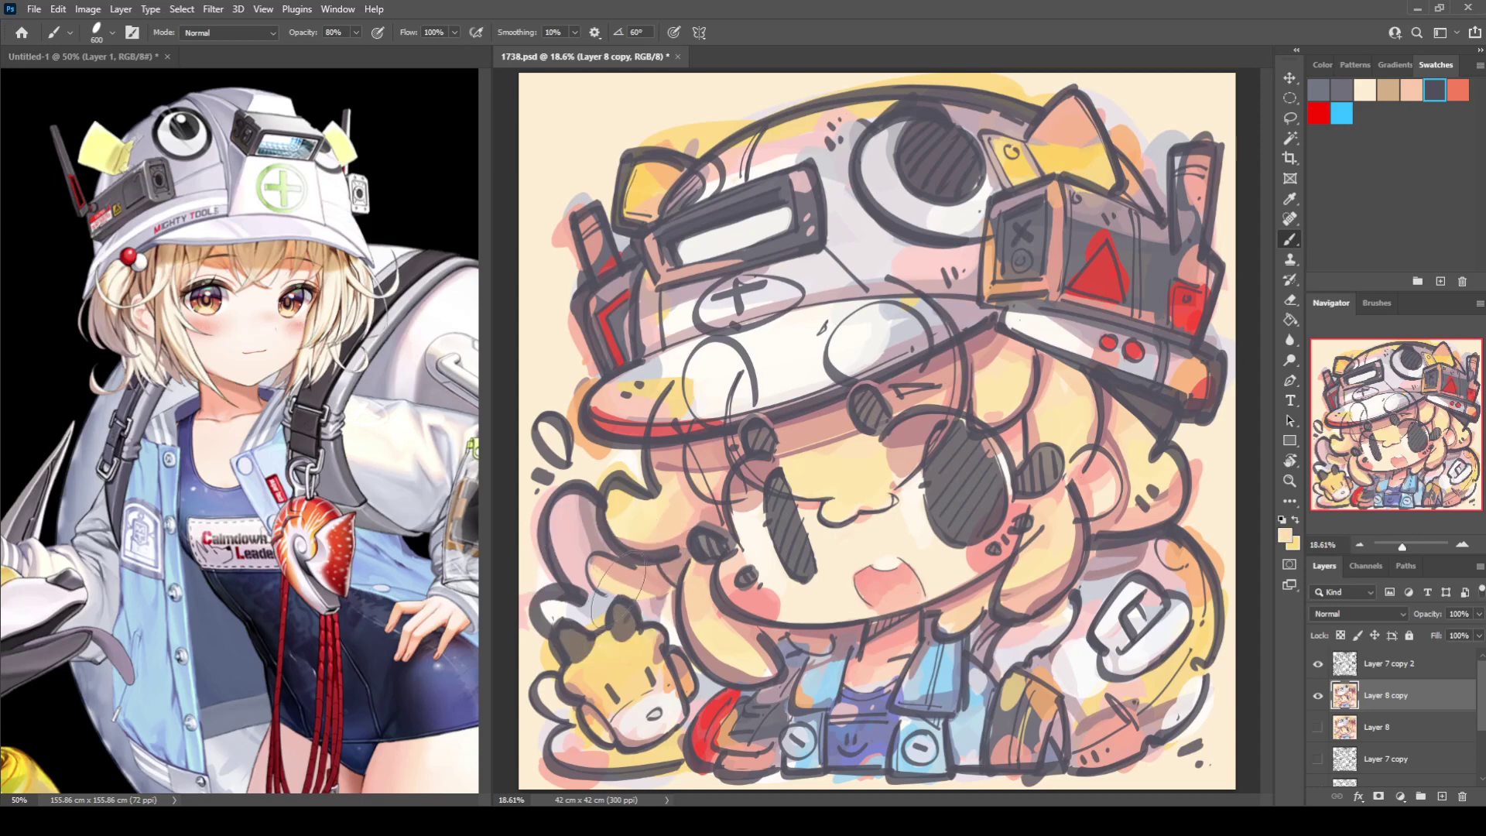
left_click(664, 593, "alt")
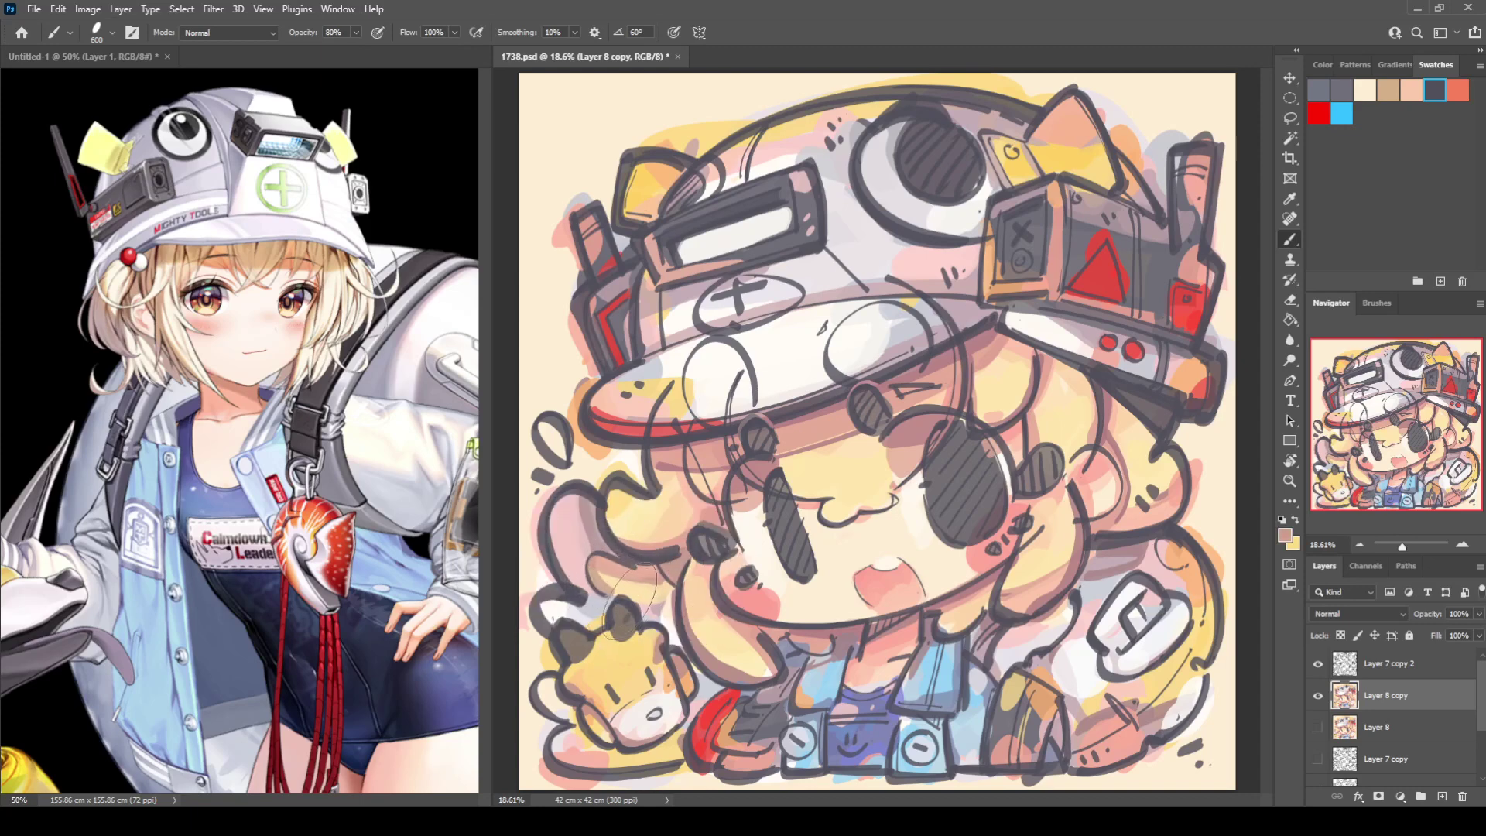
left_click(649, 619, "alt")
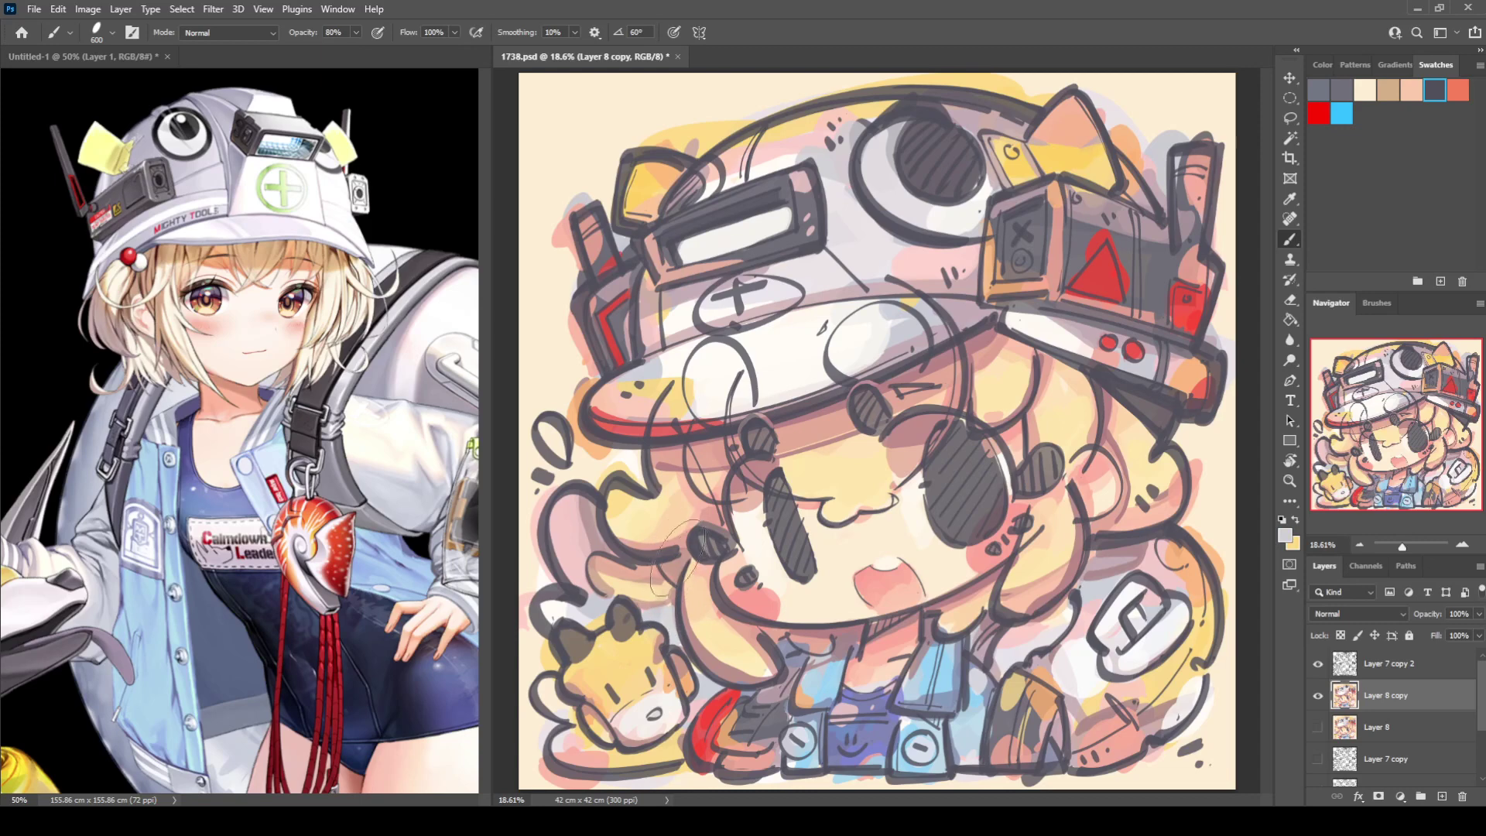
Undo the last hair stroke and recolour the lower-left hair lock beside the cheek with a sampled peach.
left_click(705, 593, "alt")
left_click(748, 664, "alt")
left_click(704, 584, "alt")
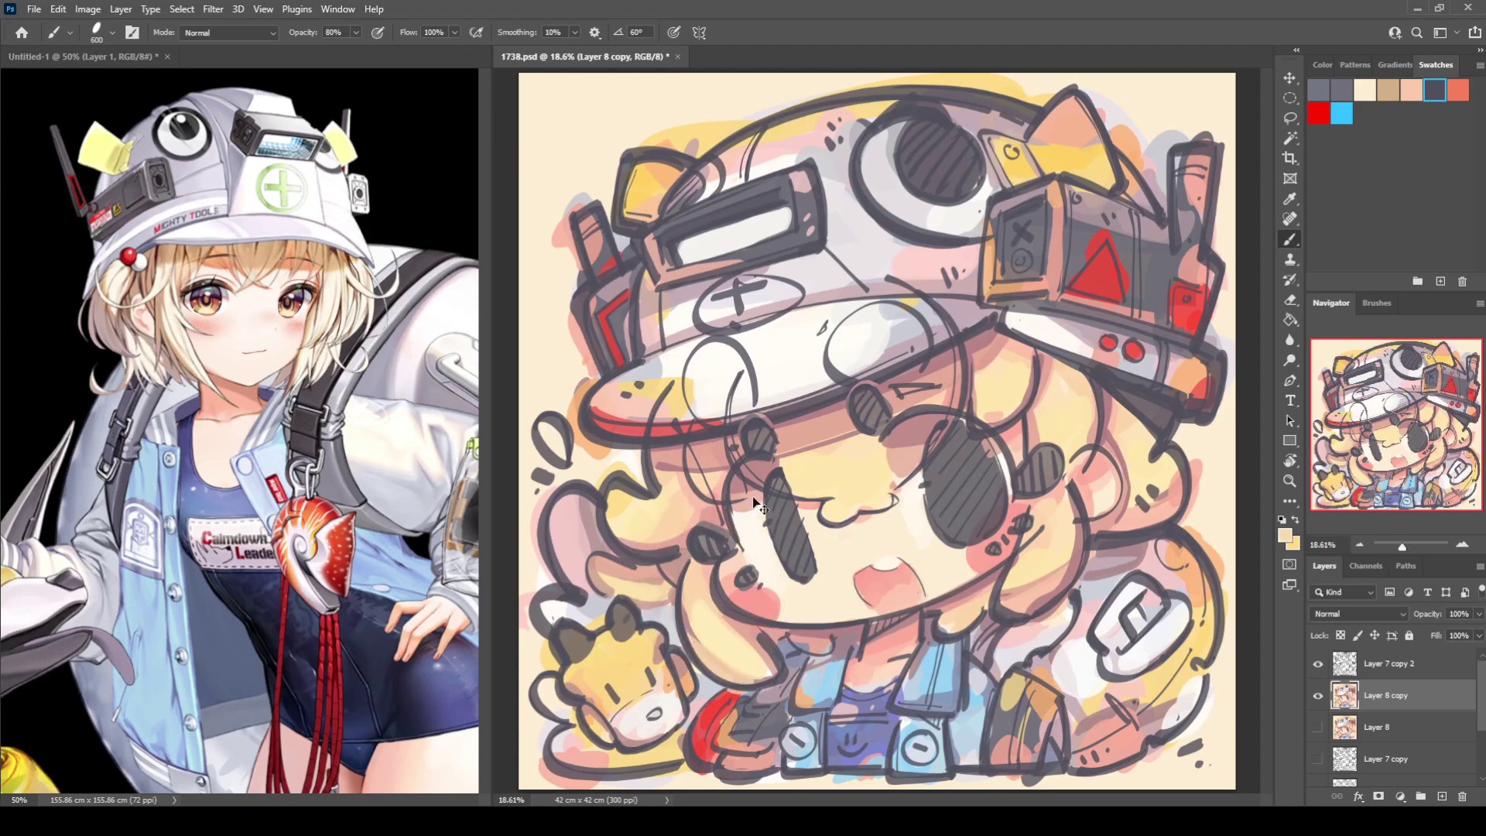
key("ctrl+z")
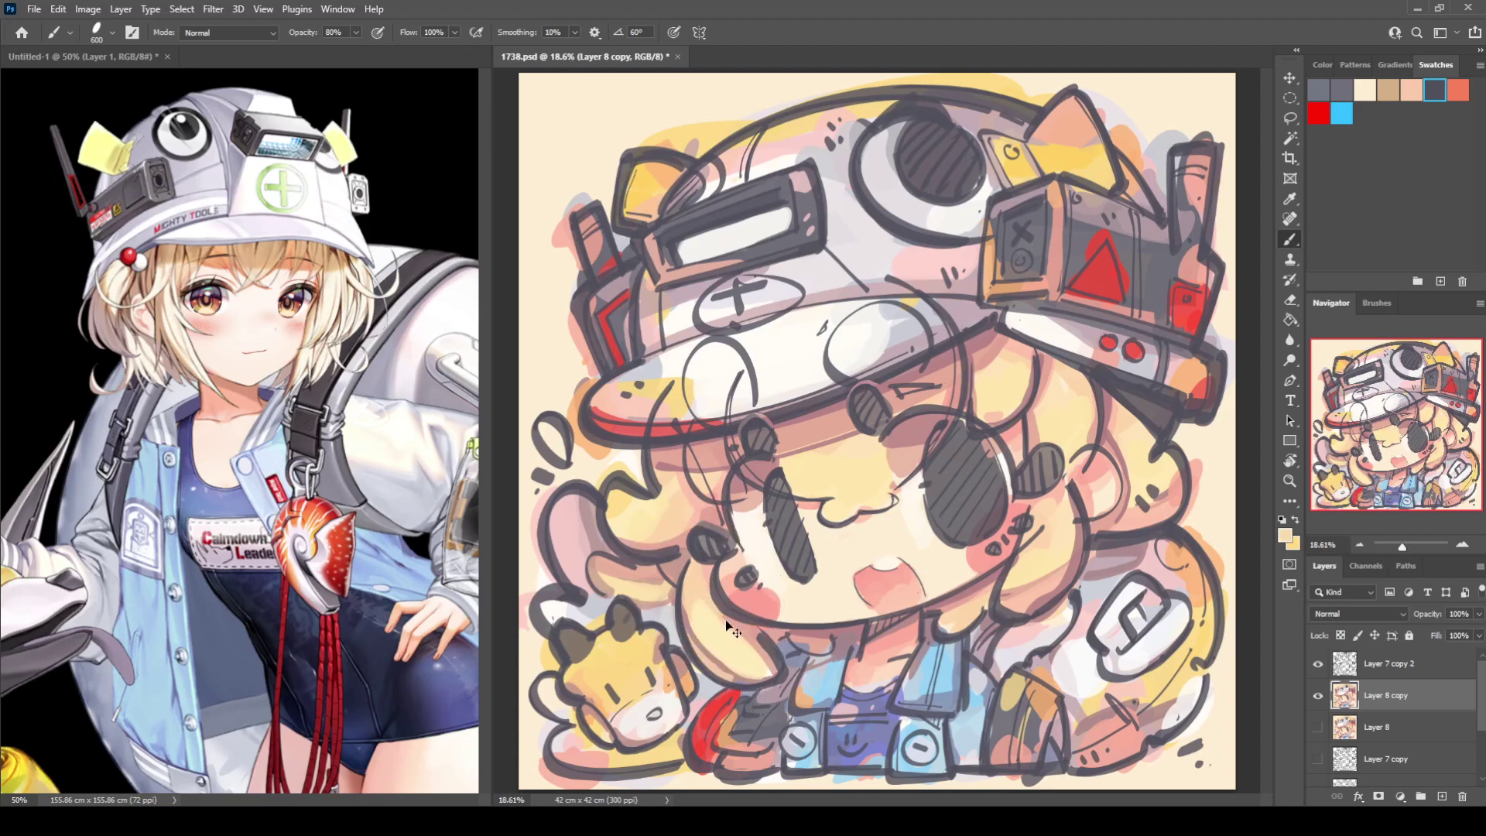
left_click(701, 503, "alt")
left_click_drag(698, 600, 726, 664)
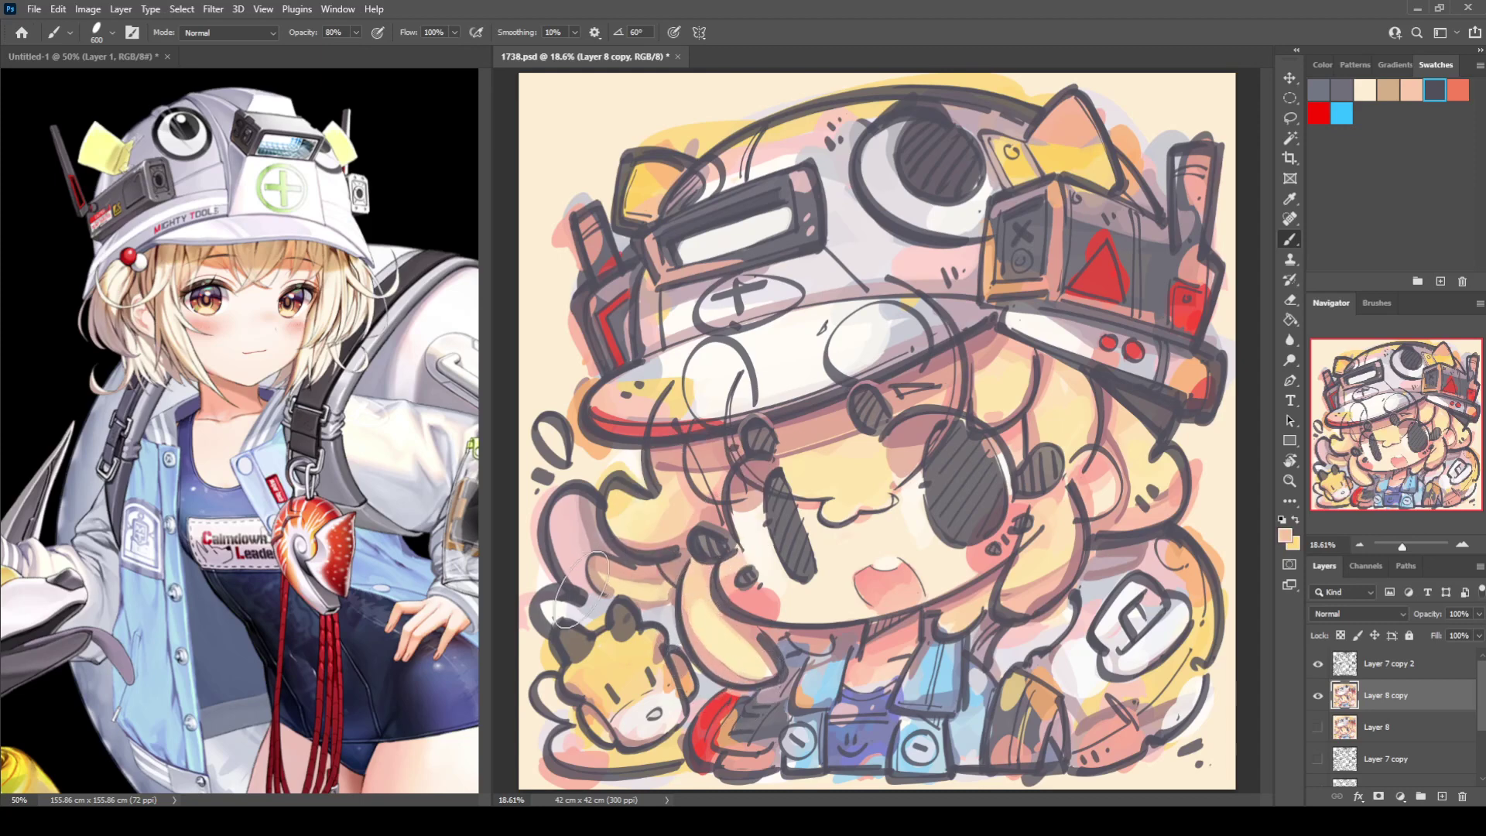
Add a sampled mauve shadow inside the curl of the left outer hair.
left_click(602, 602, "alt")
left_click(594, 508, "alt")
left_click_drag(592, 517, 604, 543)
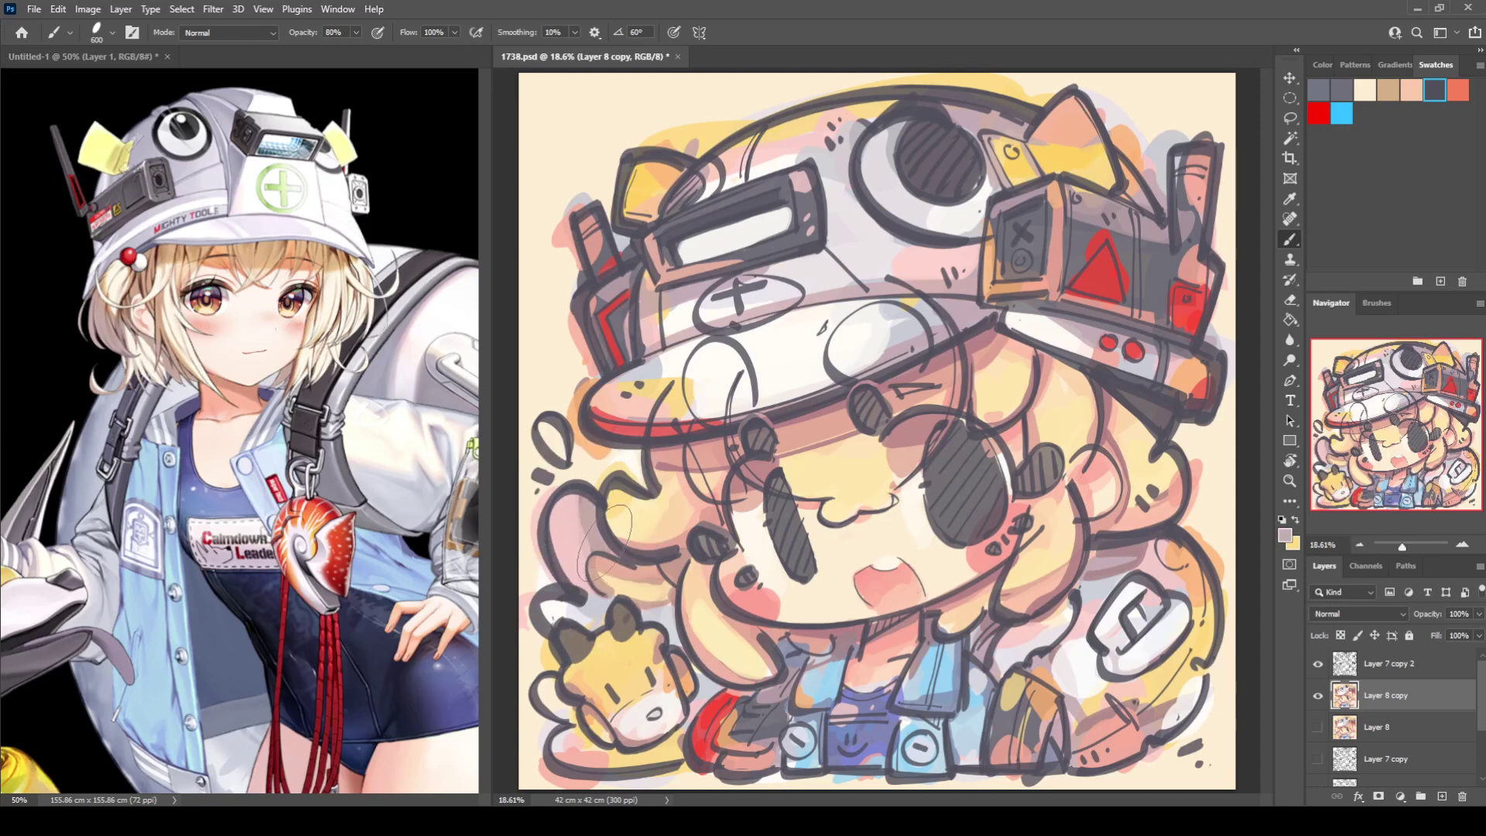
Clean up the mascot's yellow head and pale muzzle, and shade the base beneath it.
left_click(662, 662, "alt")
mouse_move(672, 649)
left_mouse_down()
mouse_move(663, 688)
mouse_move(630, 707)
mouse_move(640, 721)
mouse_move(673, 720)
left_mouse_up()
left_click(641, 704, "alt")
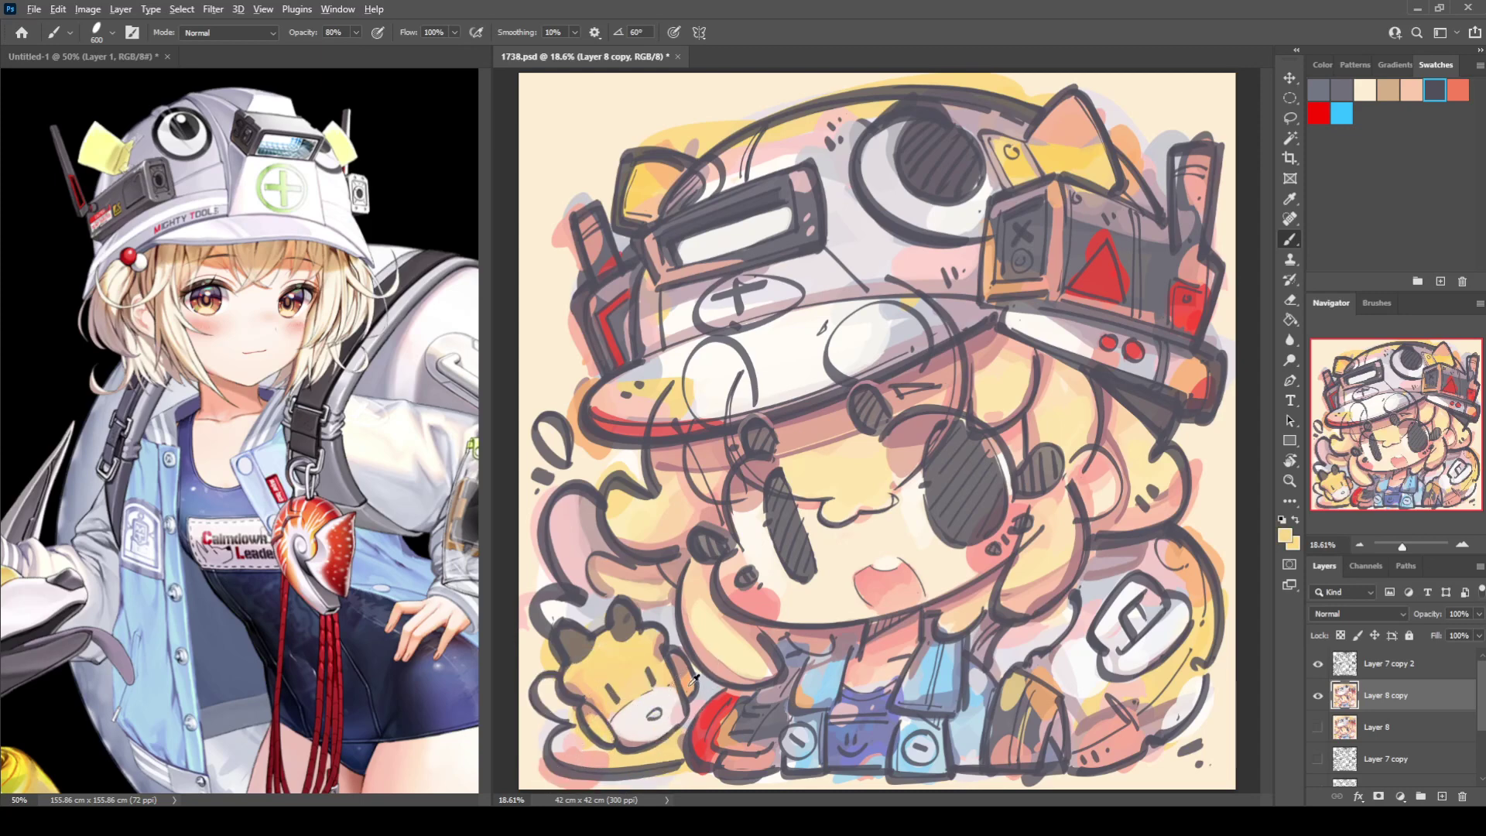
left_click(601, 722, "alt")
left_click(685, 731, "alt")
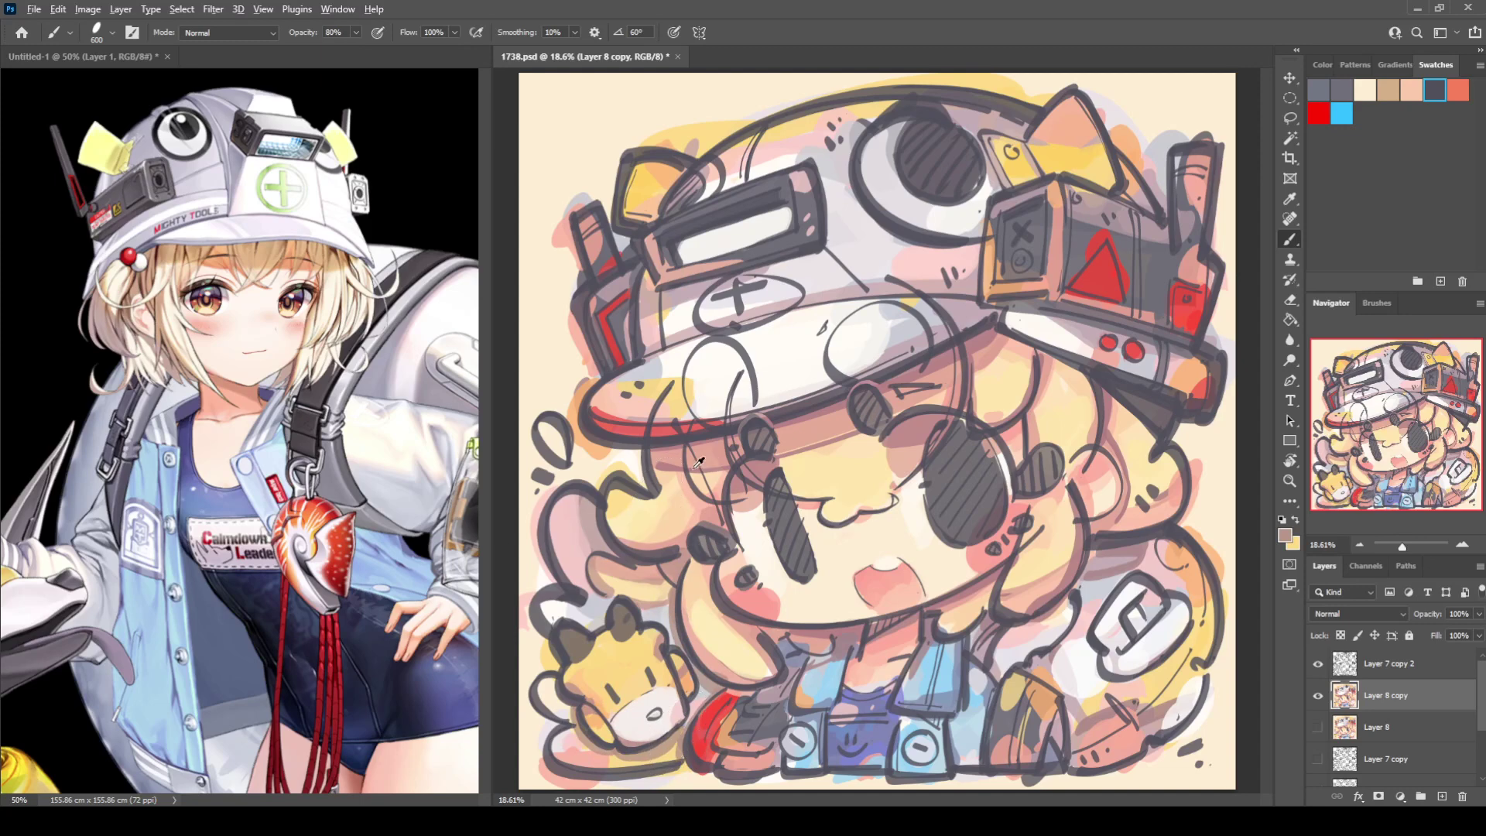
Shade the red object beside the mascot with sampled darker tones along its inner edge.
left_click(667, 461, "alt")
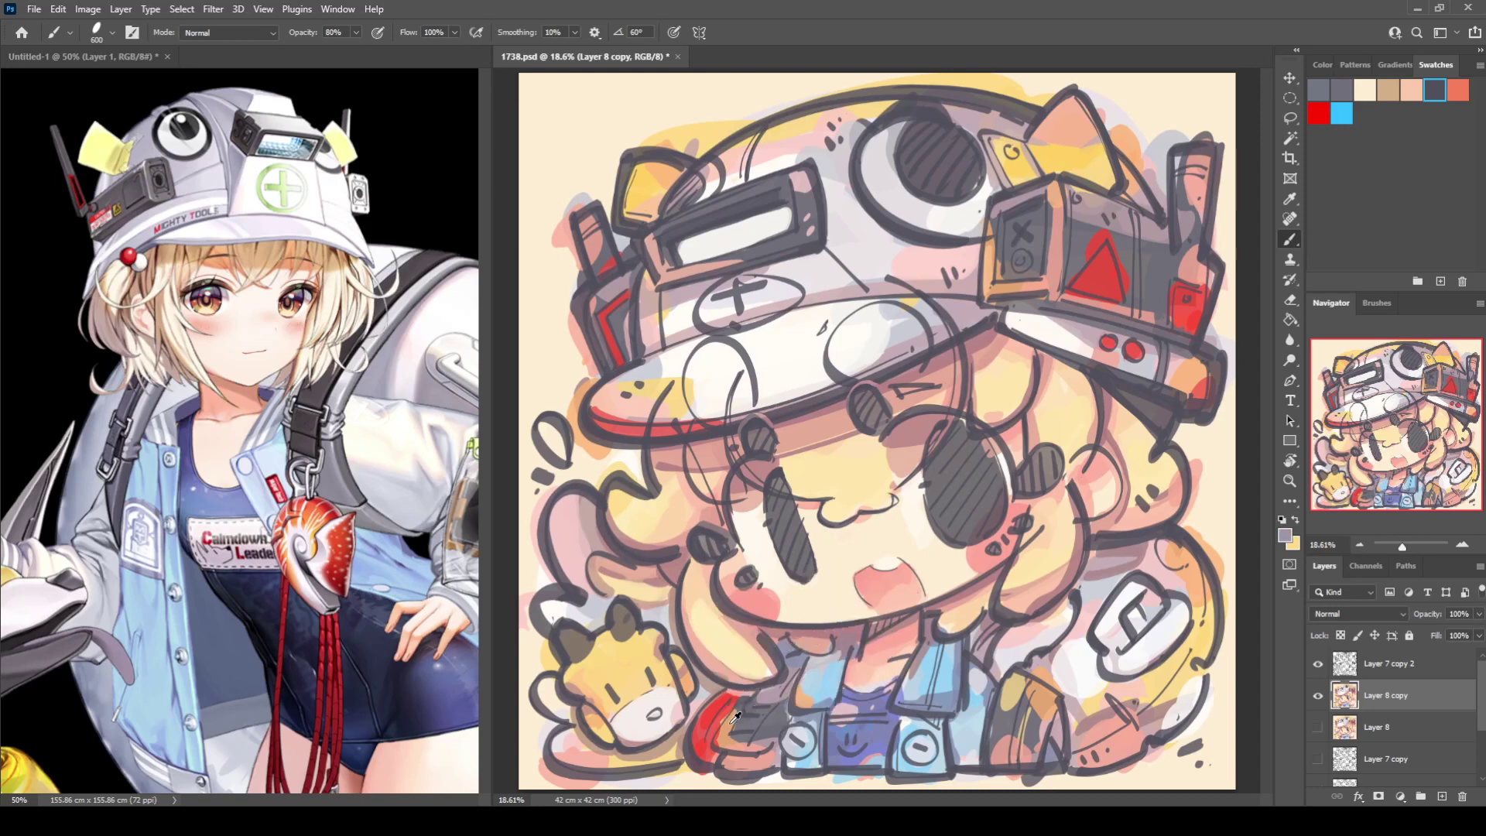
left_click(708, 725, "alt")
left_click(745, 704, "alt")
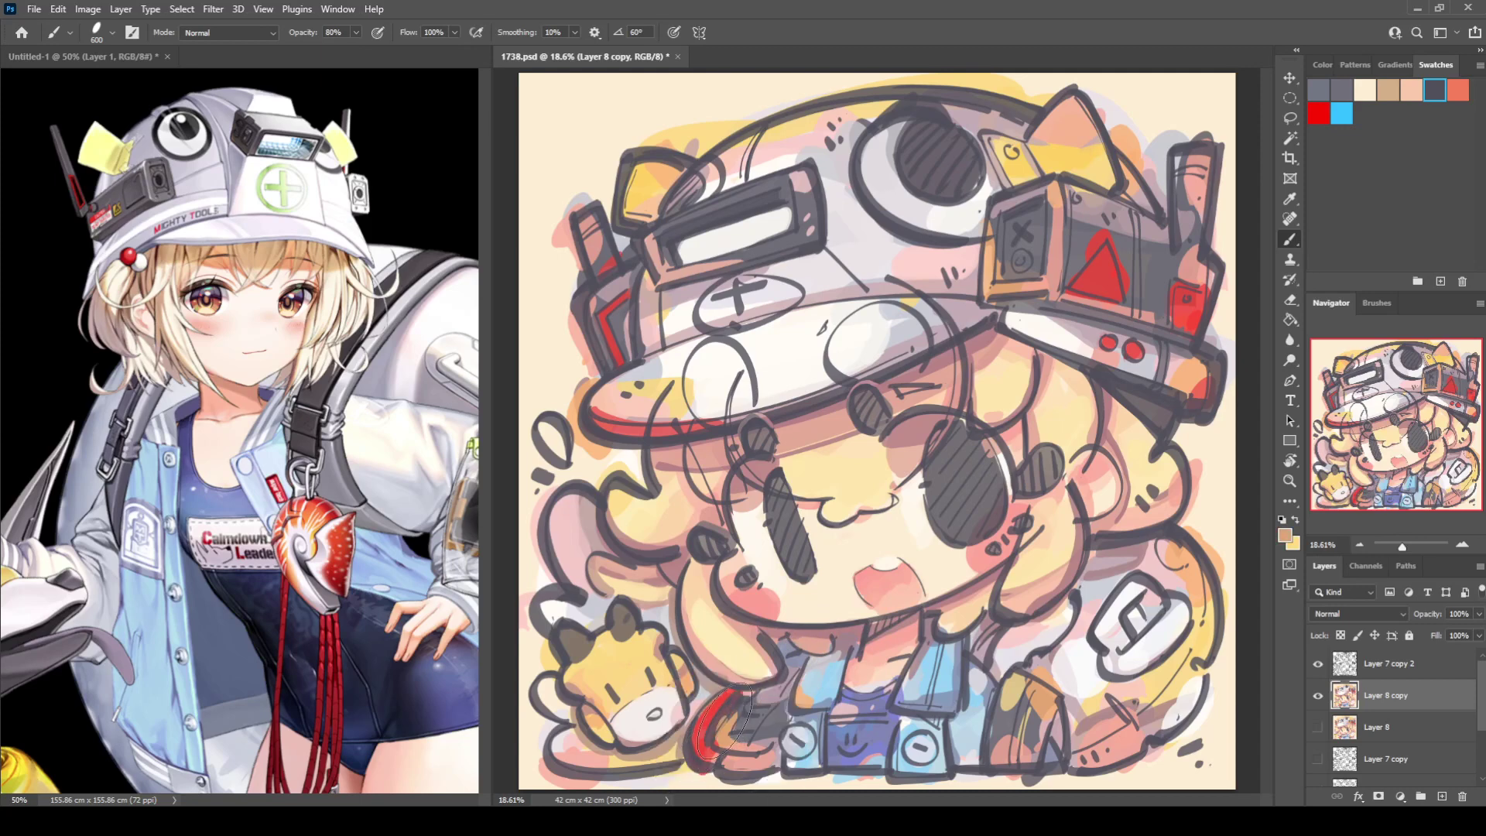
left_click(720, 718, "alt")
left_click(710, 736, "alt")
mouse_move(723, 758)
left_mouse_down()
mouse_move(766, 757)
mouse_move(752, 761)
left_mouse_up()
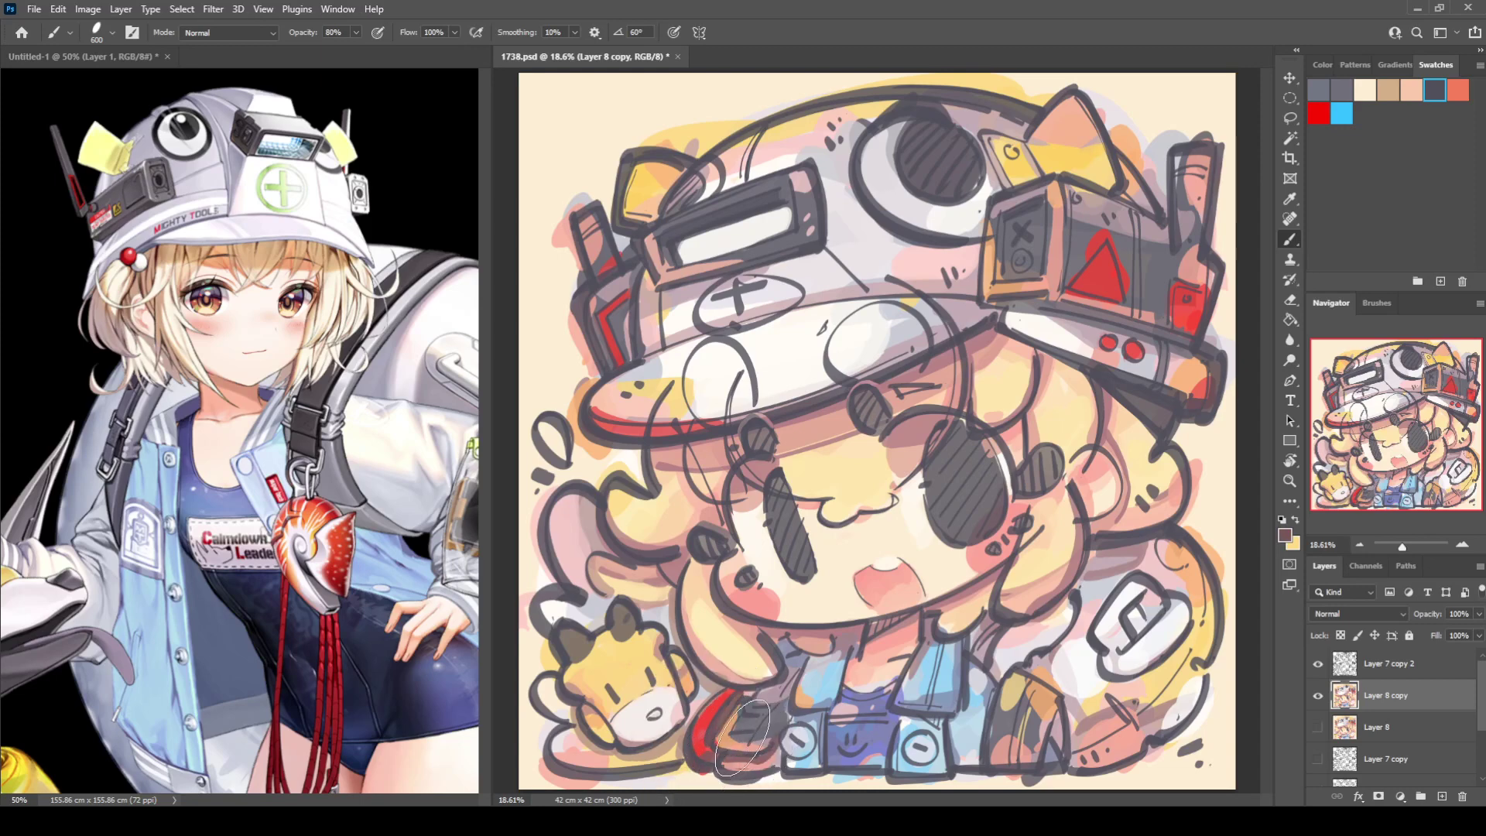
Refine the left sleeve and hand next to the red object with sampled peach and dark grey.
left_click(721, 740, "alt")
left_click(767, 692, "alt")
left_click(737, 716, "alt")
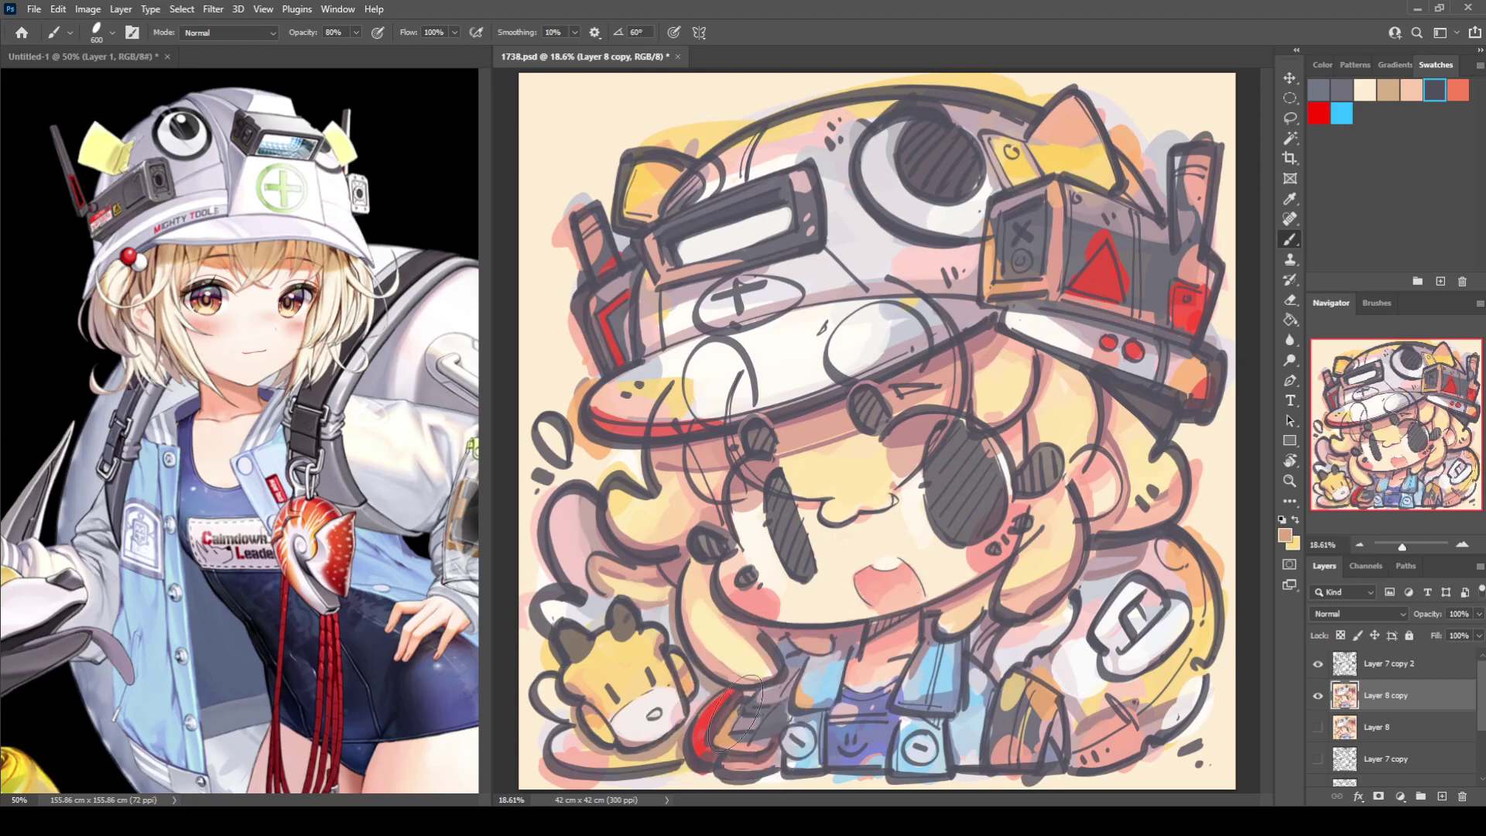
left_click(775, 732, "alt")
left_click(763, 685, "alt")
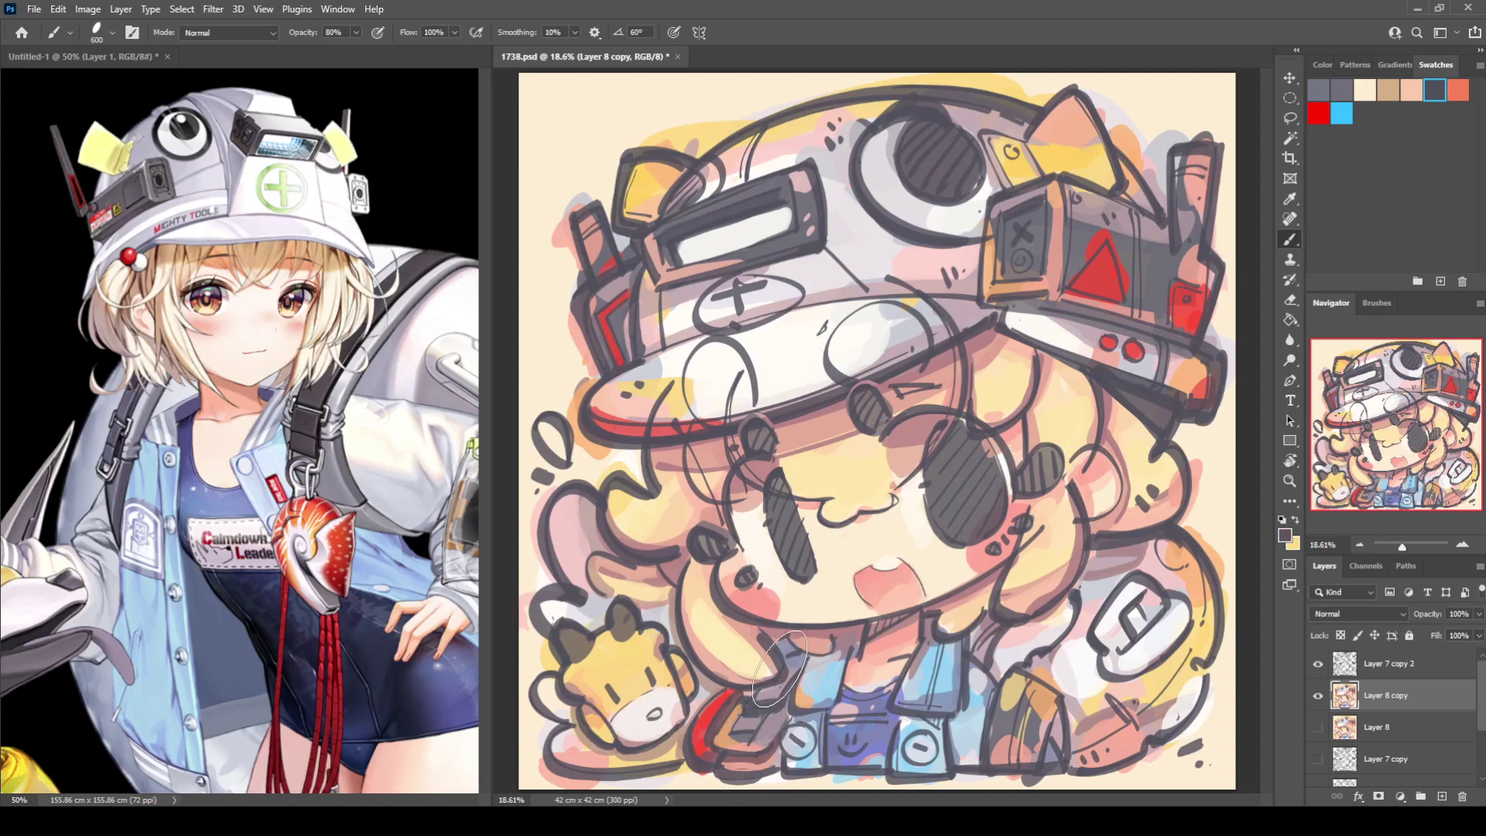
Shade the neck and the upper chest beneath the chin with colours sampled from the skin and outfit.
left_click(778, 707, "alt")
left_click(876, 636, "alt")
mouse_move(873, 640)
left_mouse_down()
mouse_move(861, 631)
mouse_move(865, 680)
left_mouse_up()
left_click(886, 673, "alt")
left_click(882, 699, "alt")
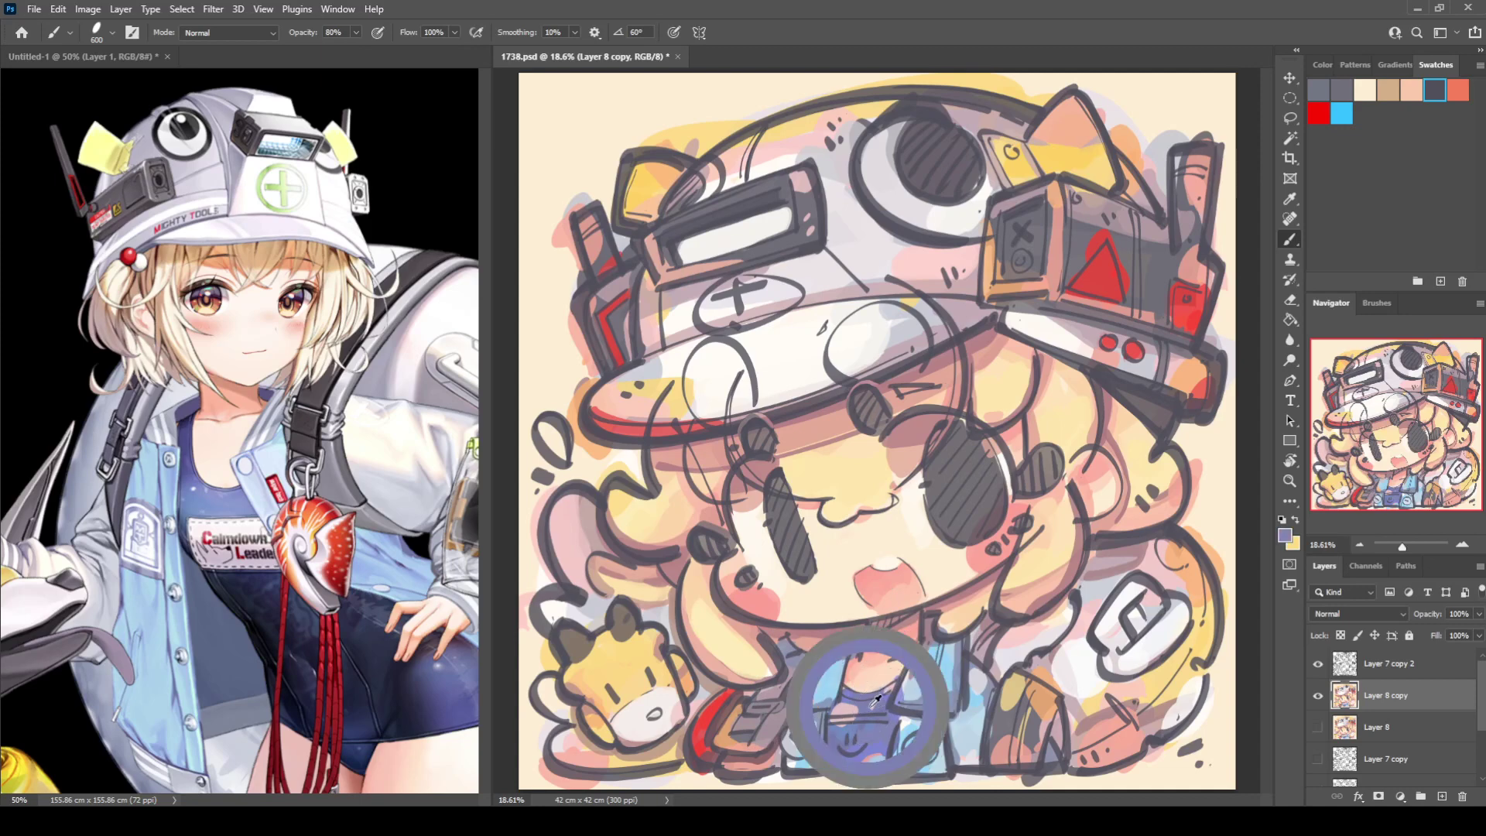
Refine the swimsuit neckline between the jacket fronts with sampled muted blue, violet and grey tones.
left_click(915, 700, "alt")
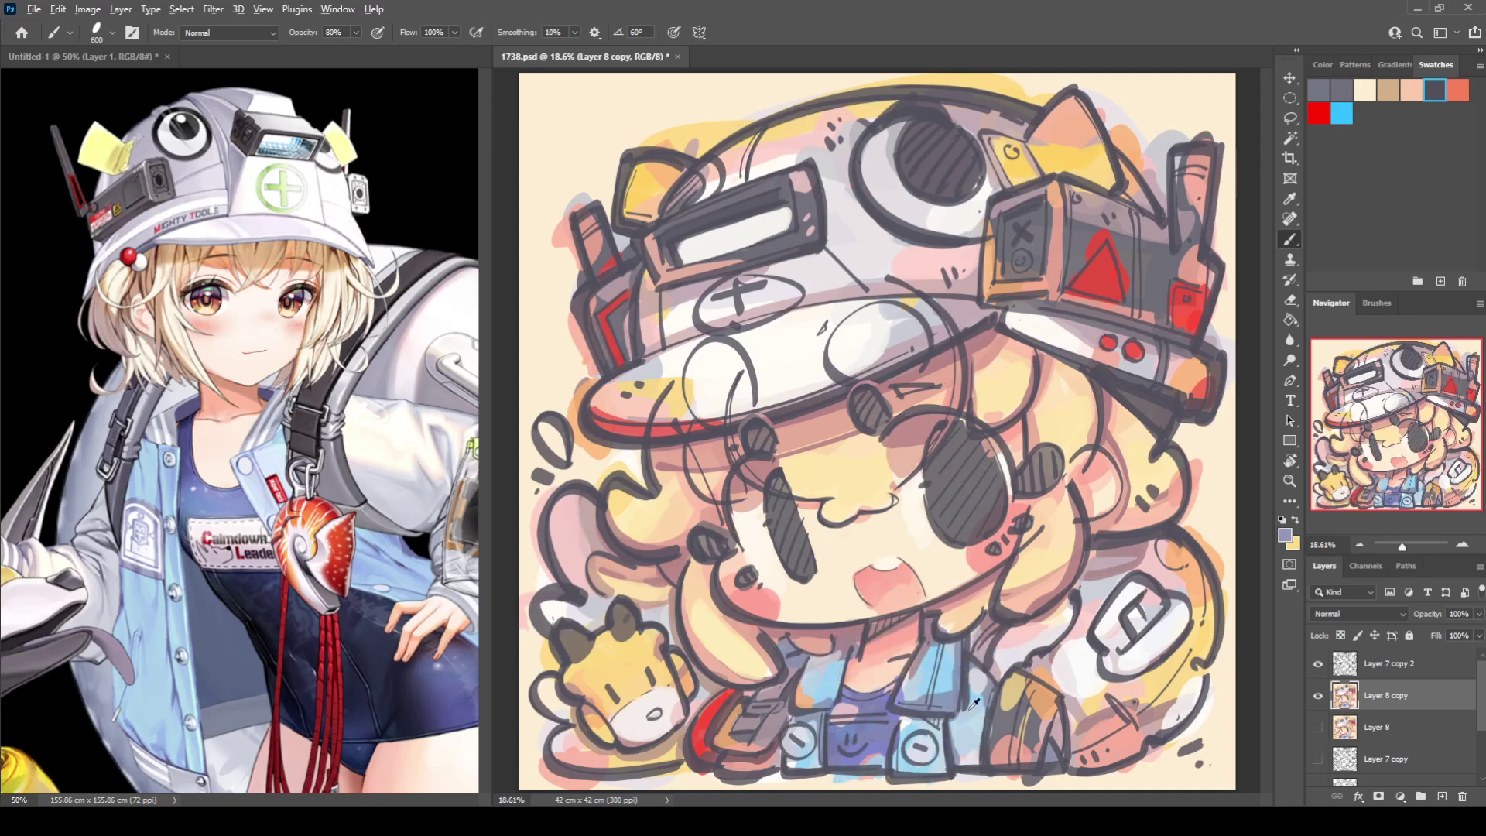
left_click(996, 716, "alt")
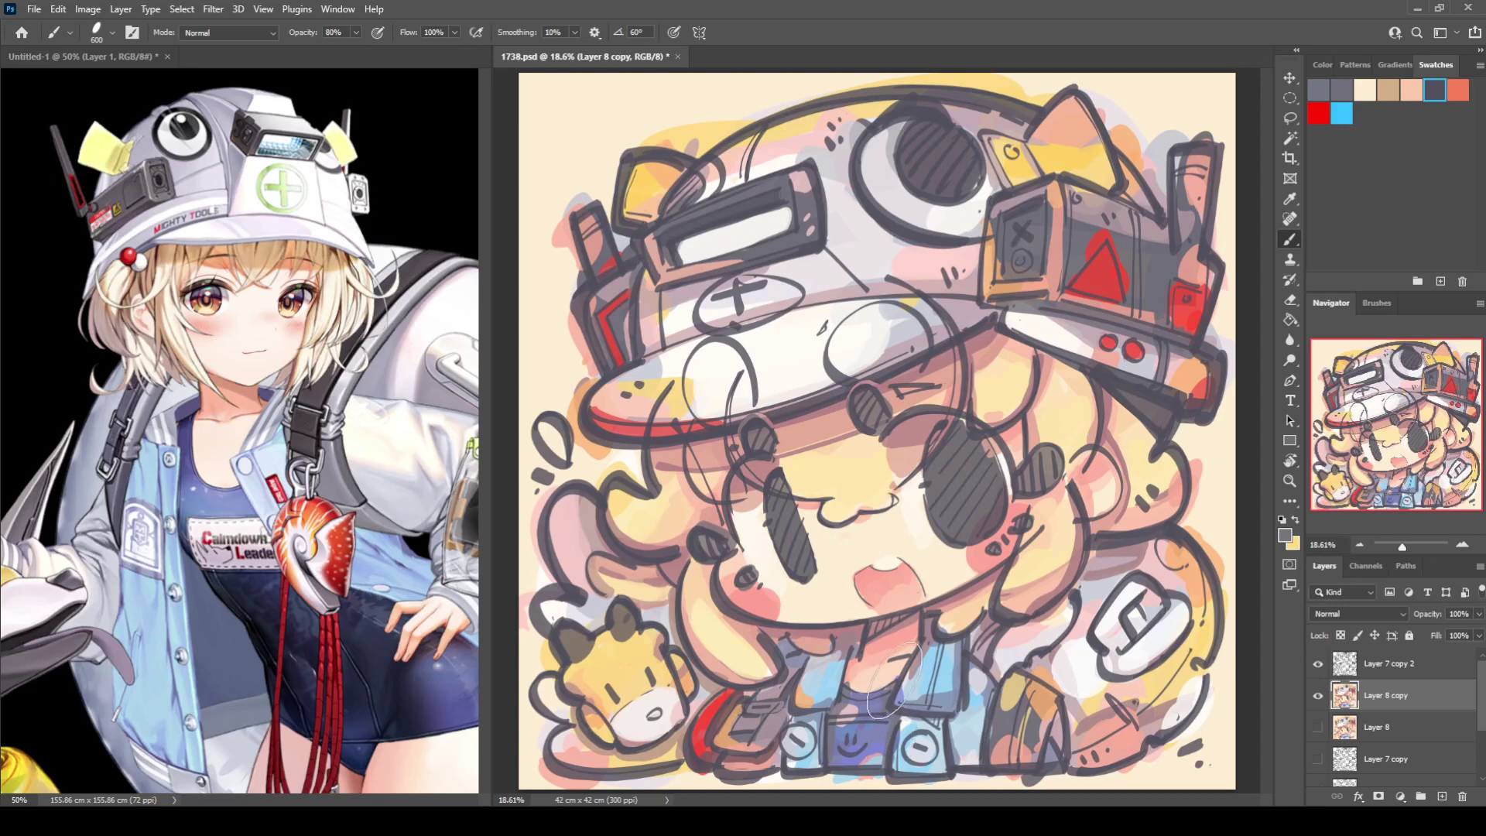
left_click(882, 700, "alt")
mouse_move(849, 689)
left_mouse_down()
mouse_move(896, 675)
mouse_move(843, 687)
mouse_move(909, 658)
left_mouse_up()
left_click(871, 749, "alt")
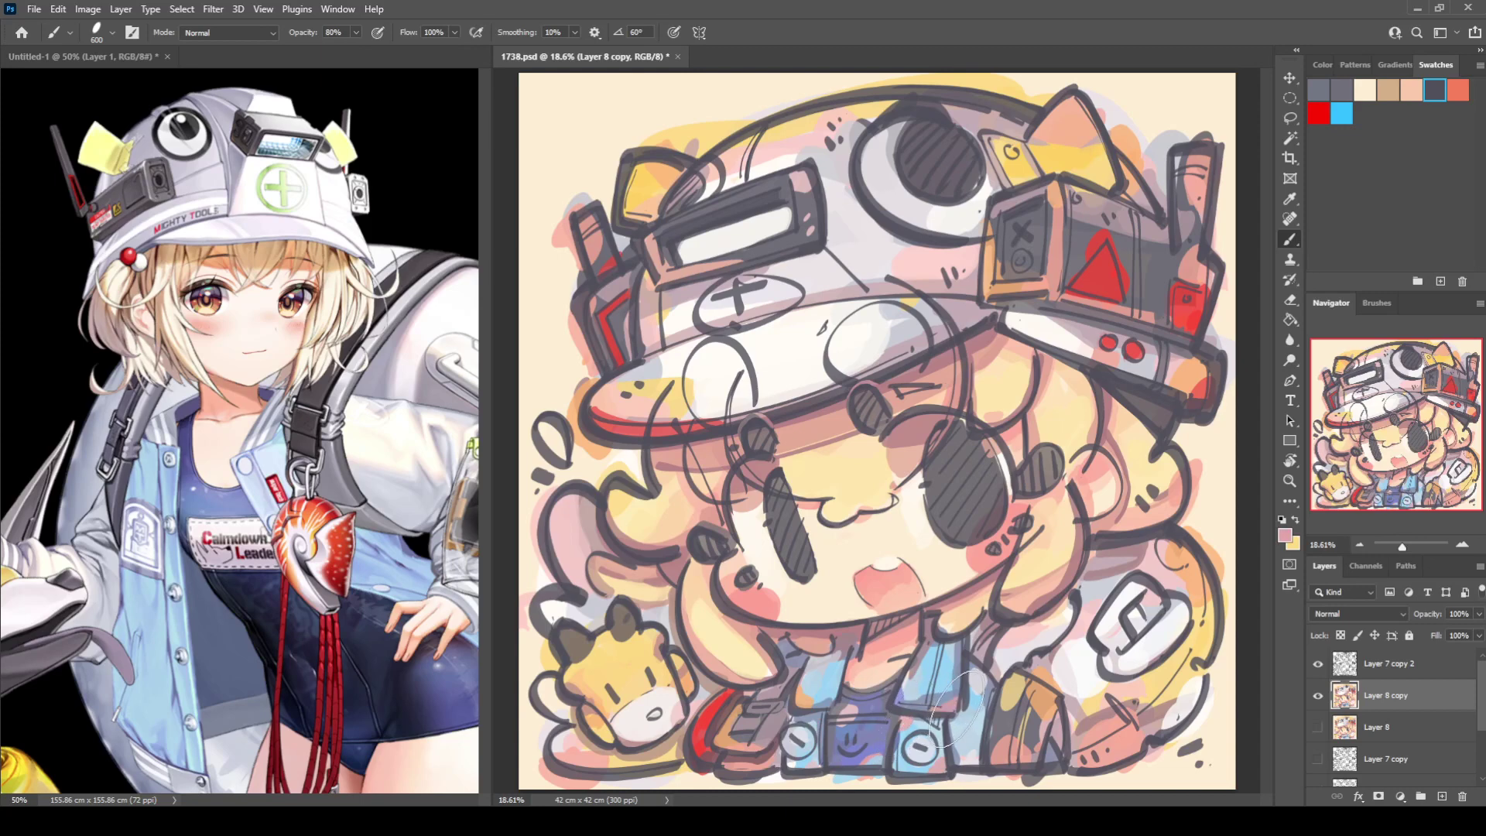
Touch up the edges of the right blue jacket front and collar with sampled skin, pink and blue tones.
left_click(926, 670, "alt")
left_click(930, 649, "alt")
left_click(958, 640, "alt")
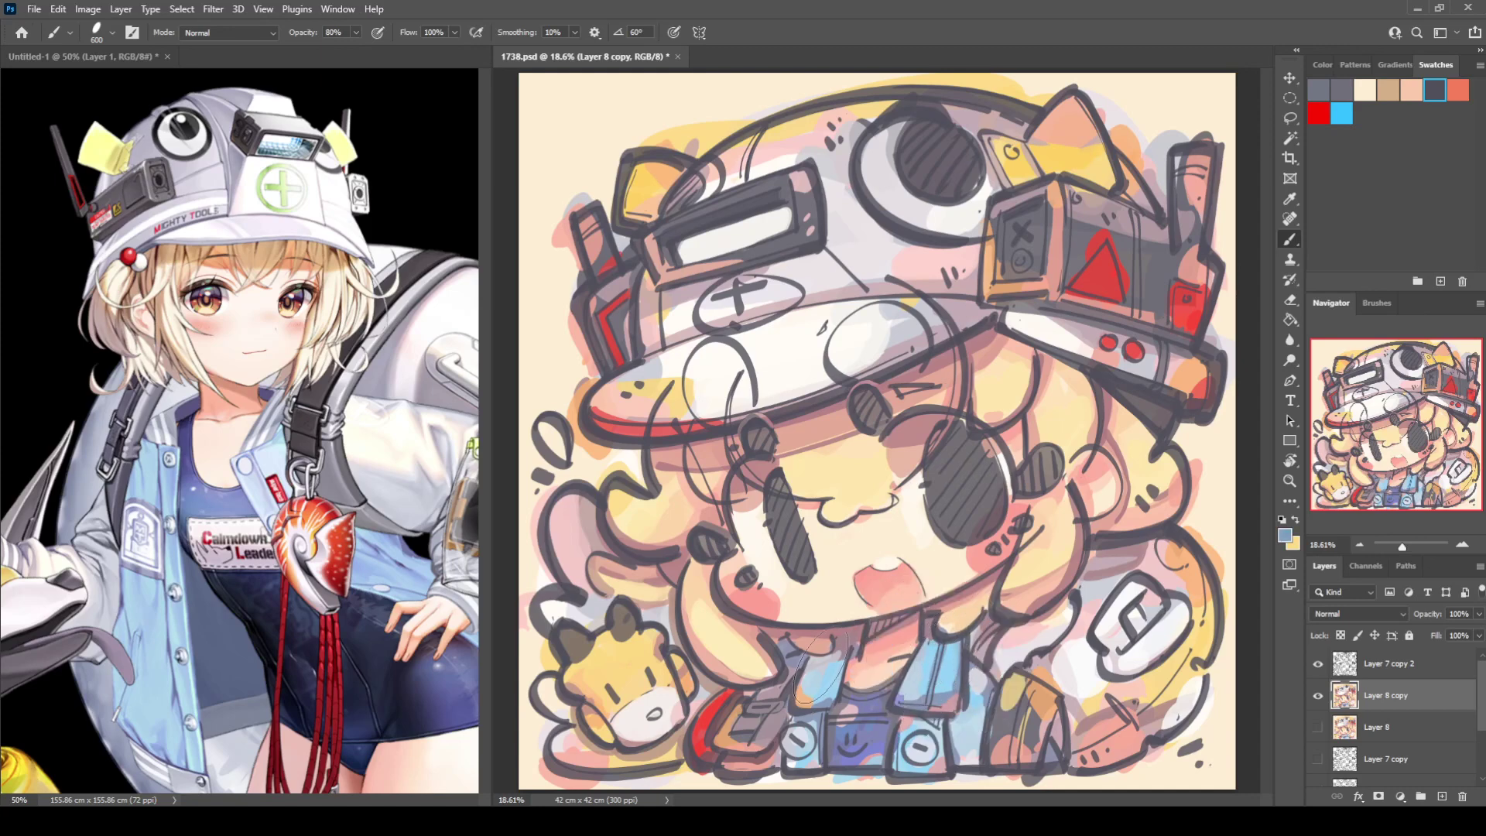
left_click(967, 717, "alt")
Paint the strap beside the right jacket sleeve with sampled orange and dark grey, and clean up the sleeve around it.
left_click(1043, 701, "alt")
mouse_move(1061, 677)
left_mouse_down()
mouse_move(1070, 735)
mouse_move(1020, 740)
mouse_move(1012, 766)
mouse_move(1020, 734)
left_mouse_up()
left_click(1037, 744, "alt")
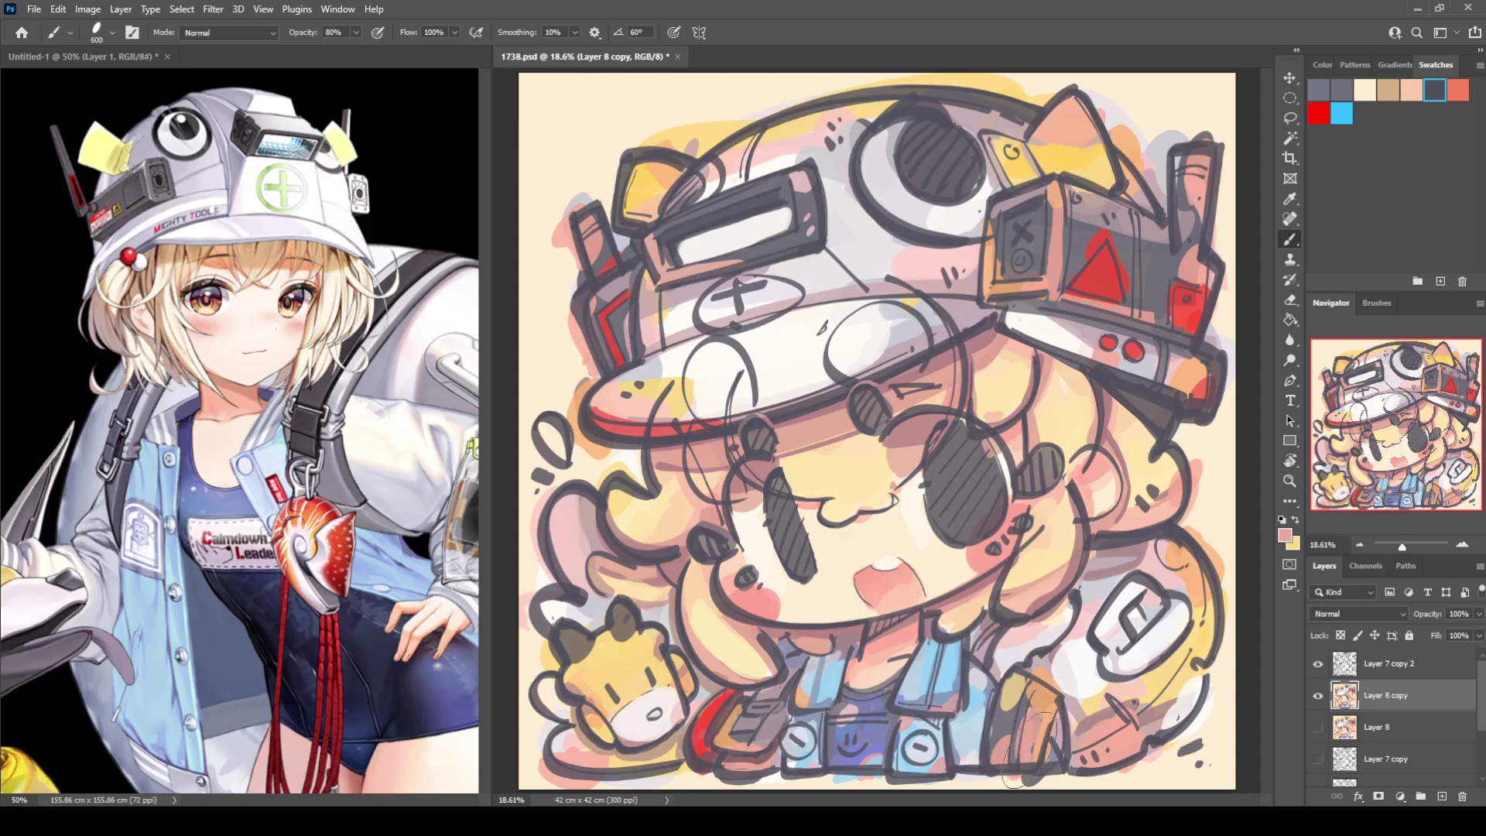
left_click(1026, 710, "alt")
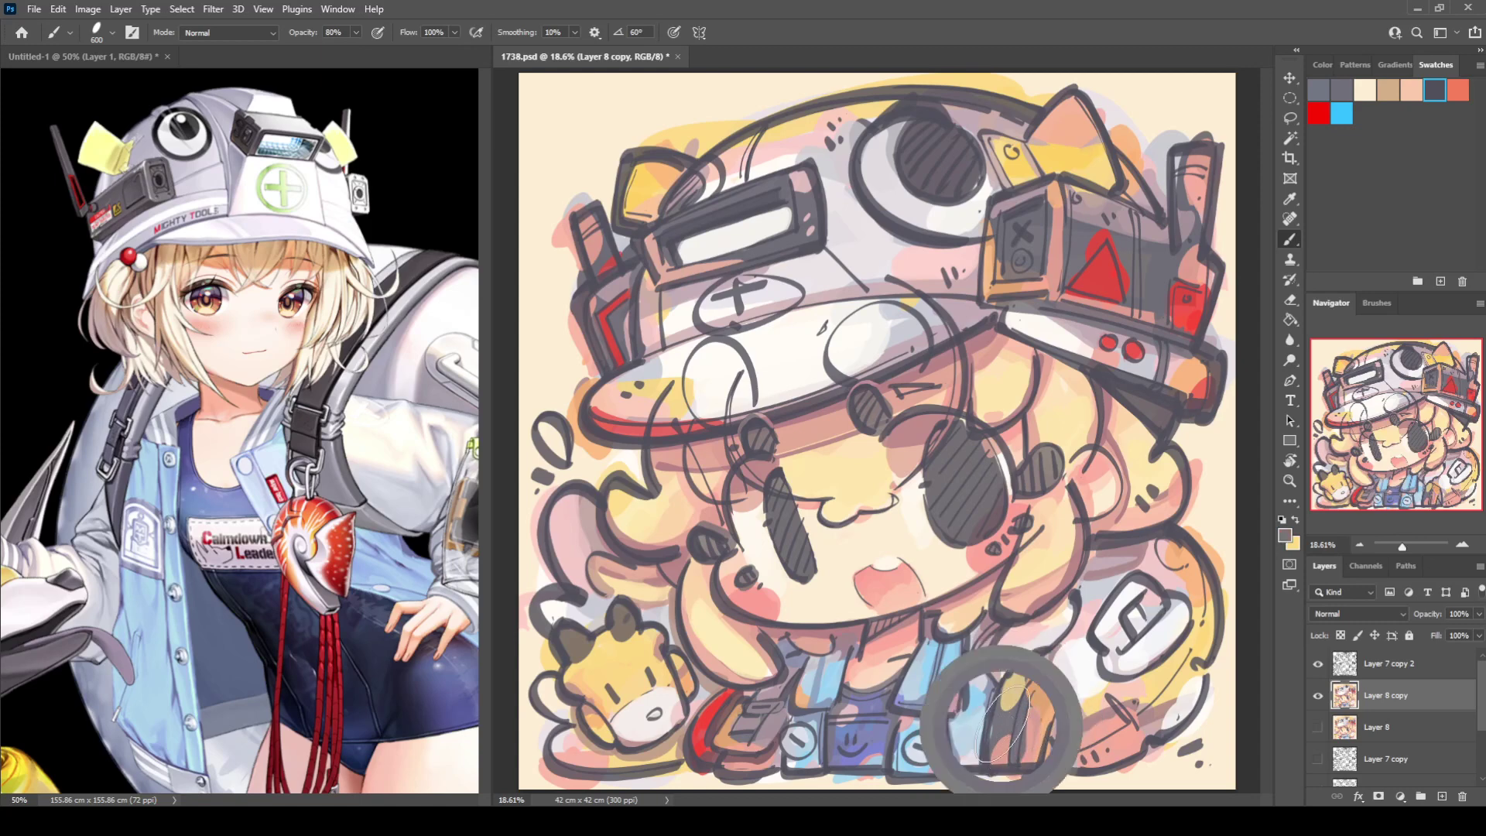
left_click(1042, 753, "alt")
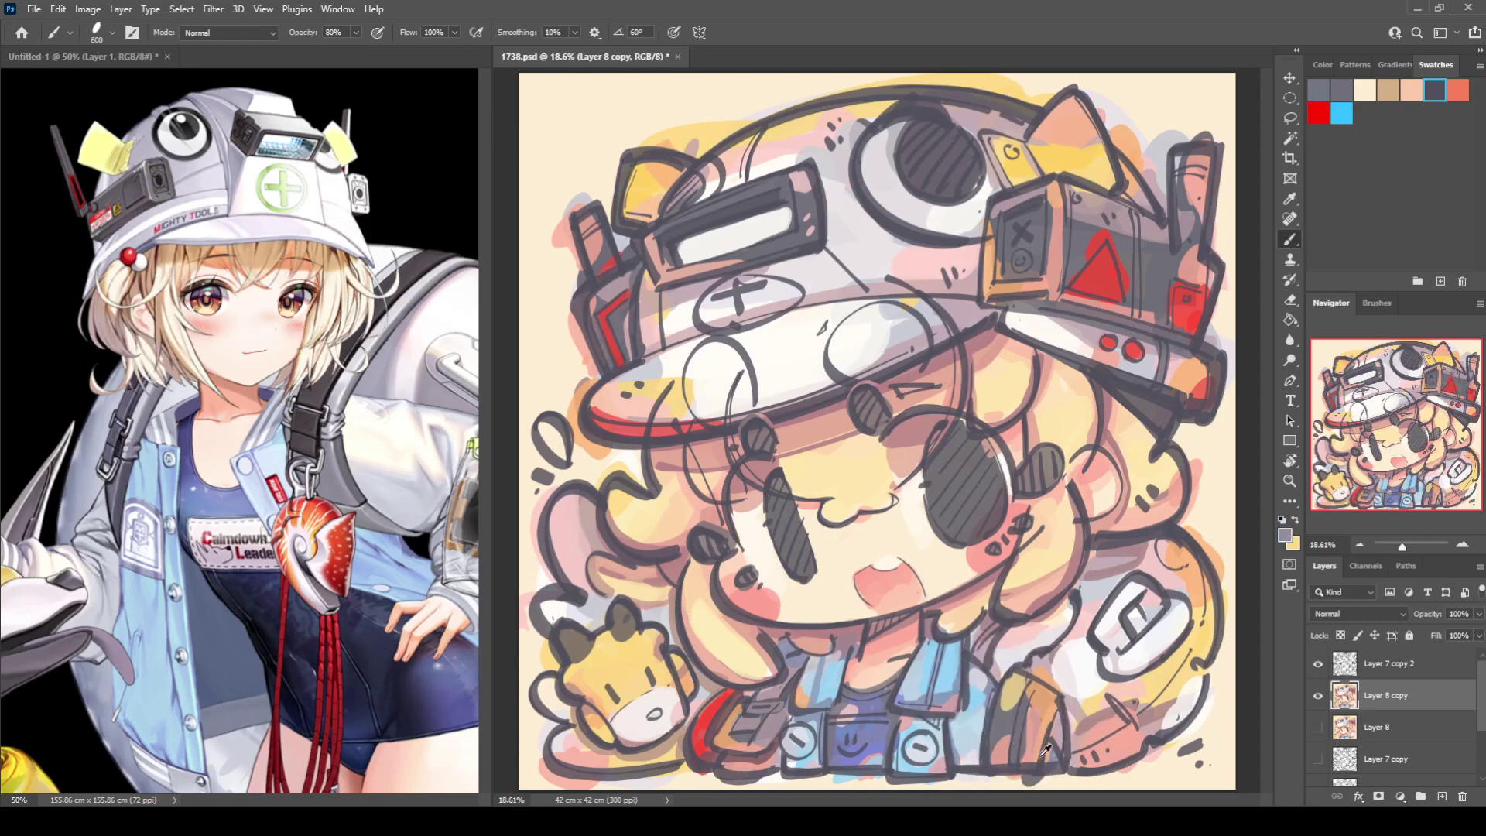
left_click(980, 693, "alt")
left_click_drag(1052, 749, 1048, 757)
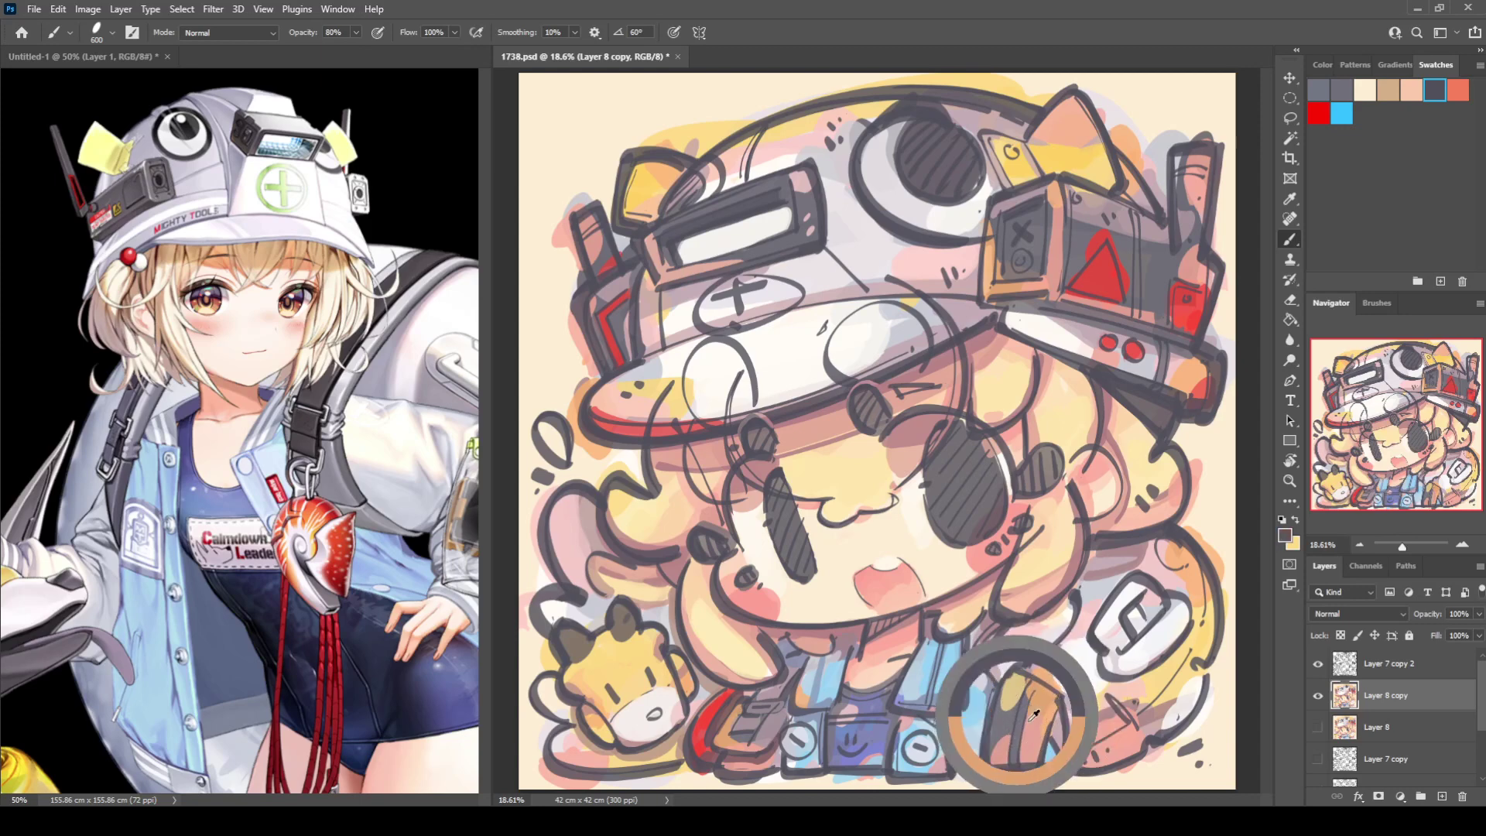
left_click(1016, 713, "alt")
left_click_drag(1056, 710, 1048, 741)
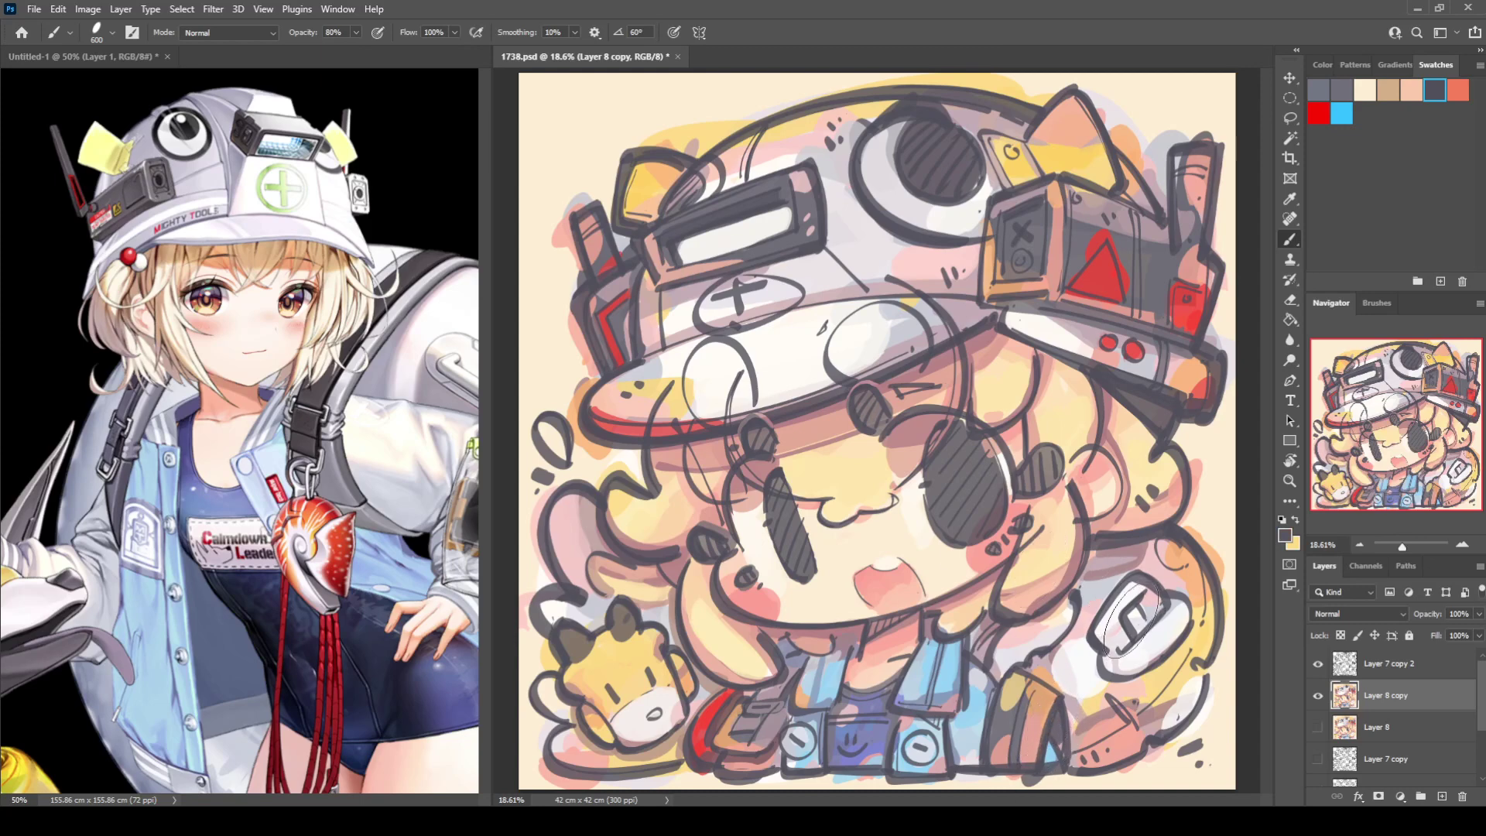
Shade the upper right white sleeve and the centre of its badge with sampled mauve tones.
left_click(1118, 557, "alt")
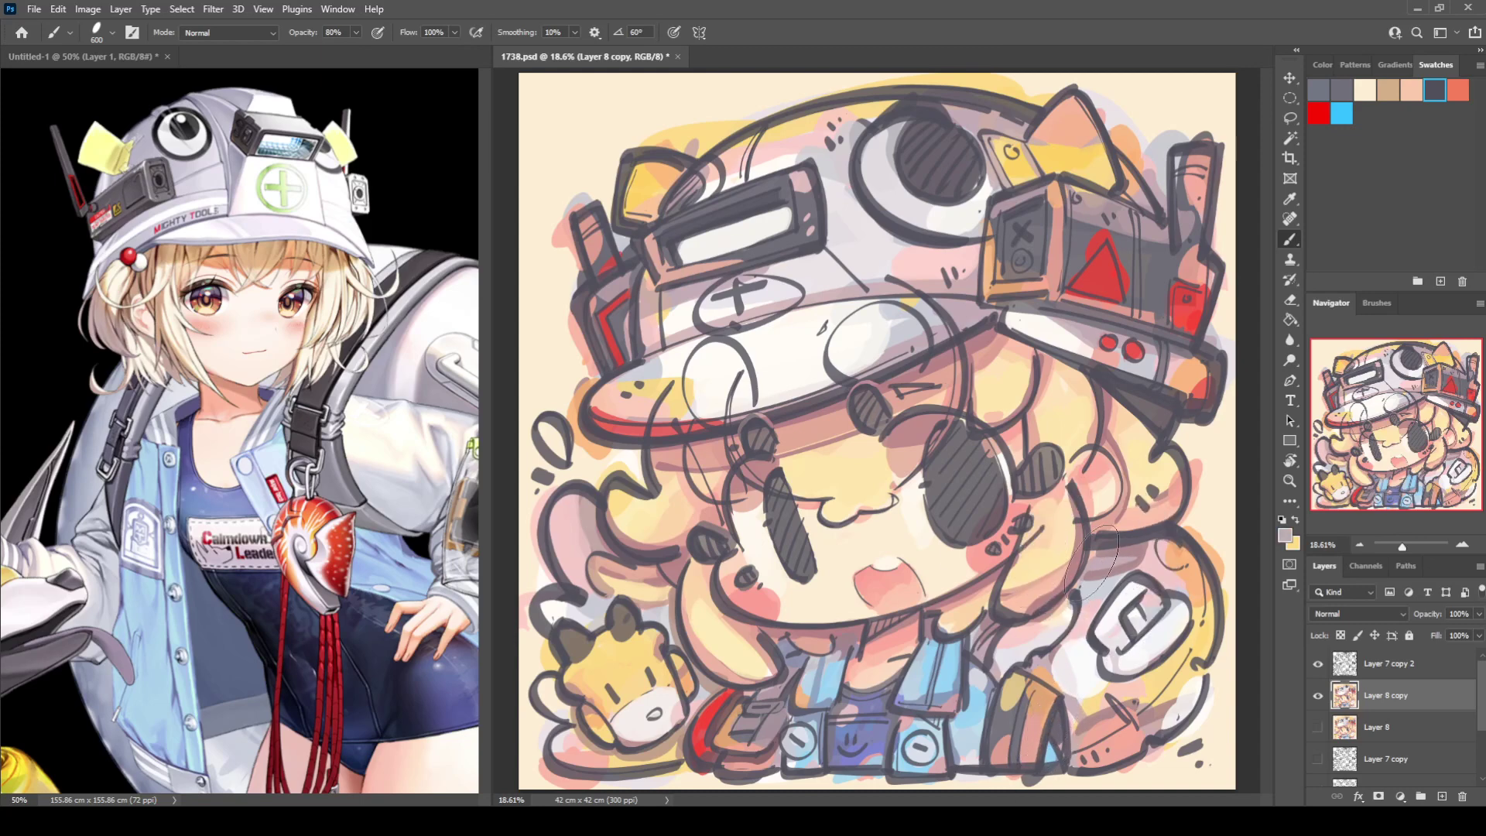
left_click(1099, 577, "alt")
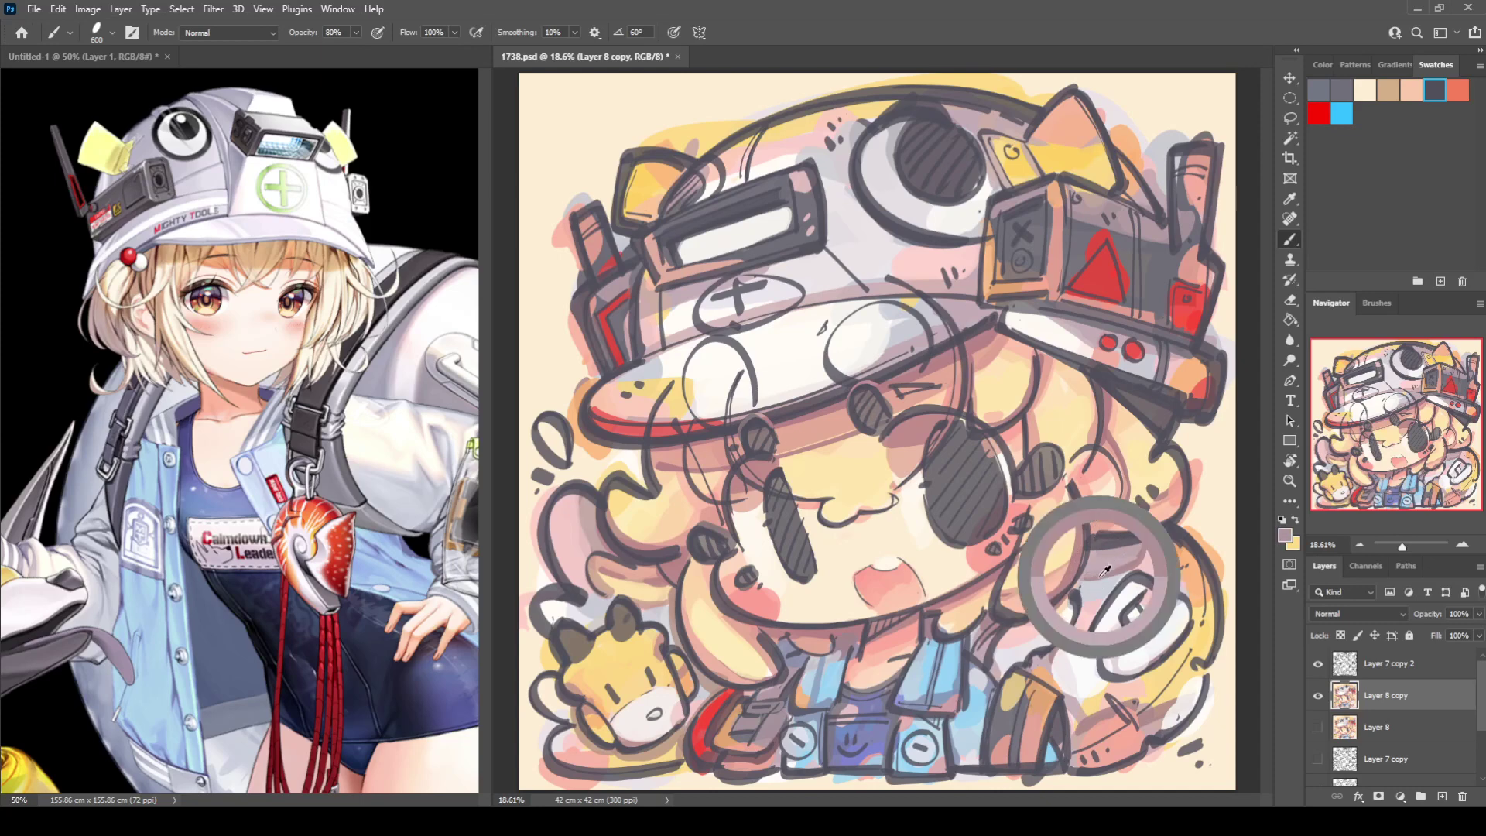
left_click(981, 649, "alt")
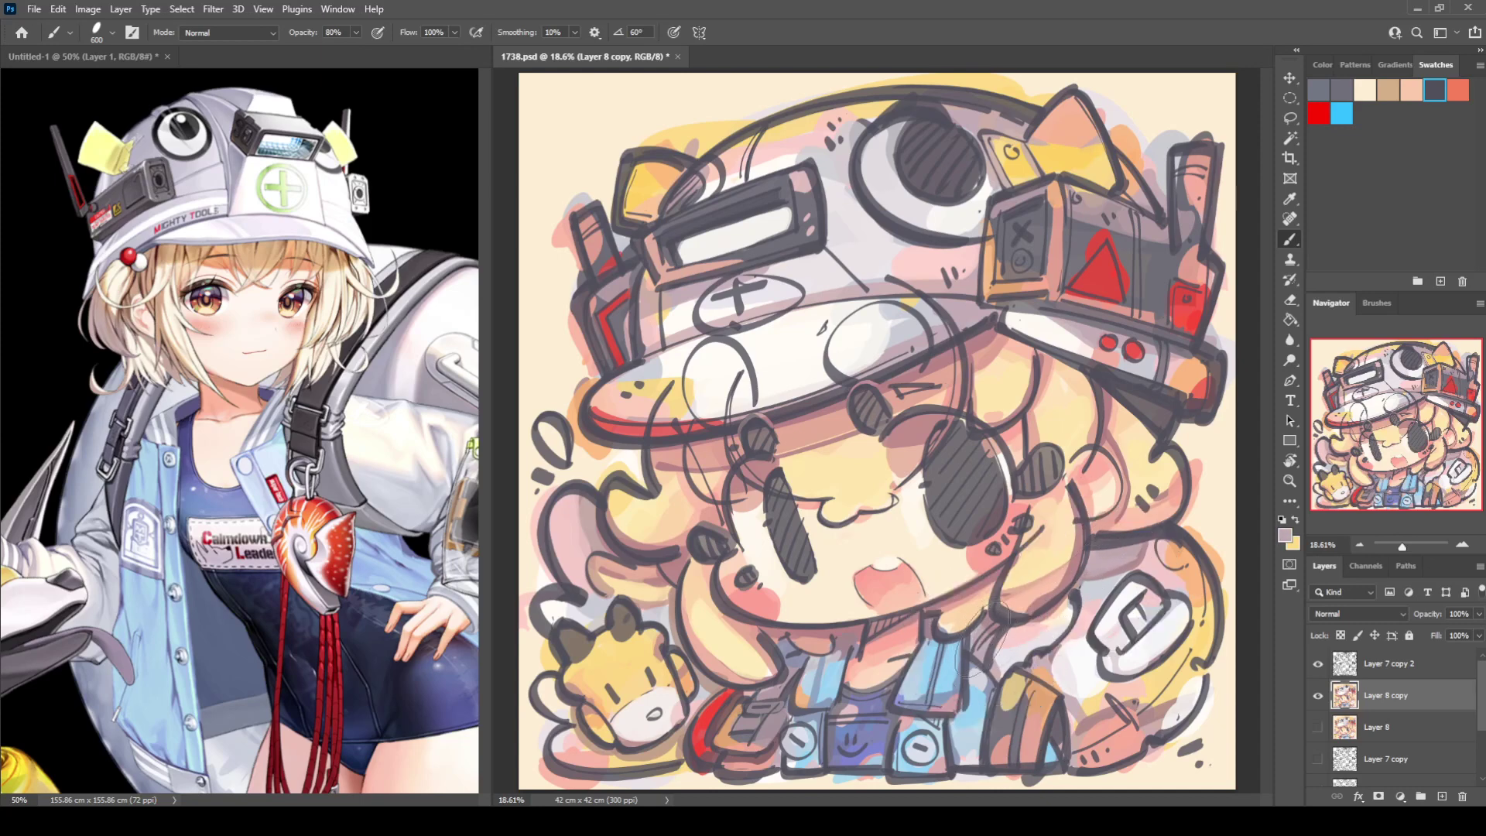
left_click(1115, 571, "alt")
mouse_move(1081, 588)
left_mouse_down()
mouse_move(1080, 622)
mouse_move(1029, 663)
mouse_move(1128, 640)
mouse_move(1138, 622)
mouse_move(1116, 658)
mouse_move(1103, 653)
mouse_move(1106, 671)
mouse_move(1173, 649)
left_mouse_up()
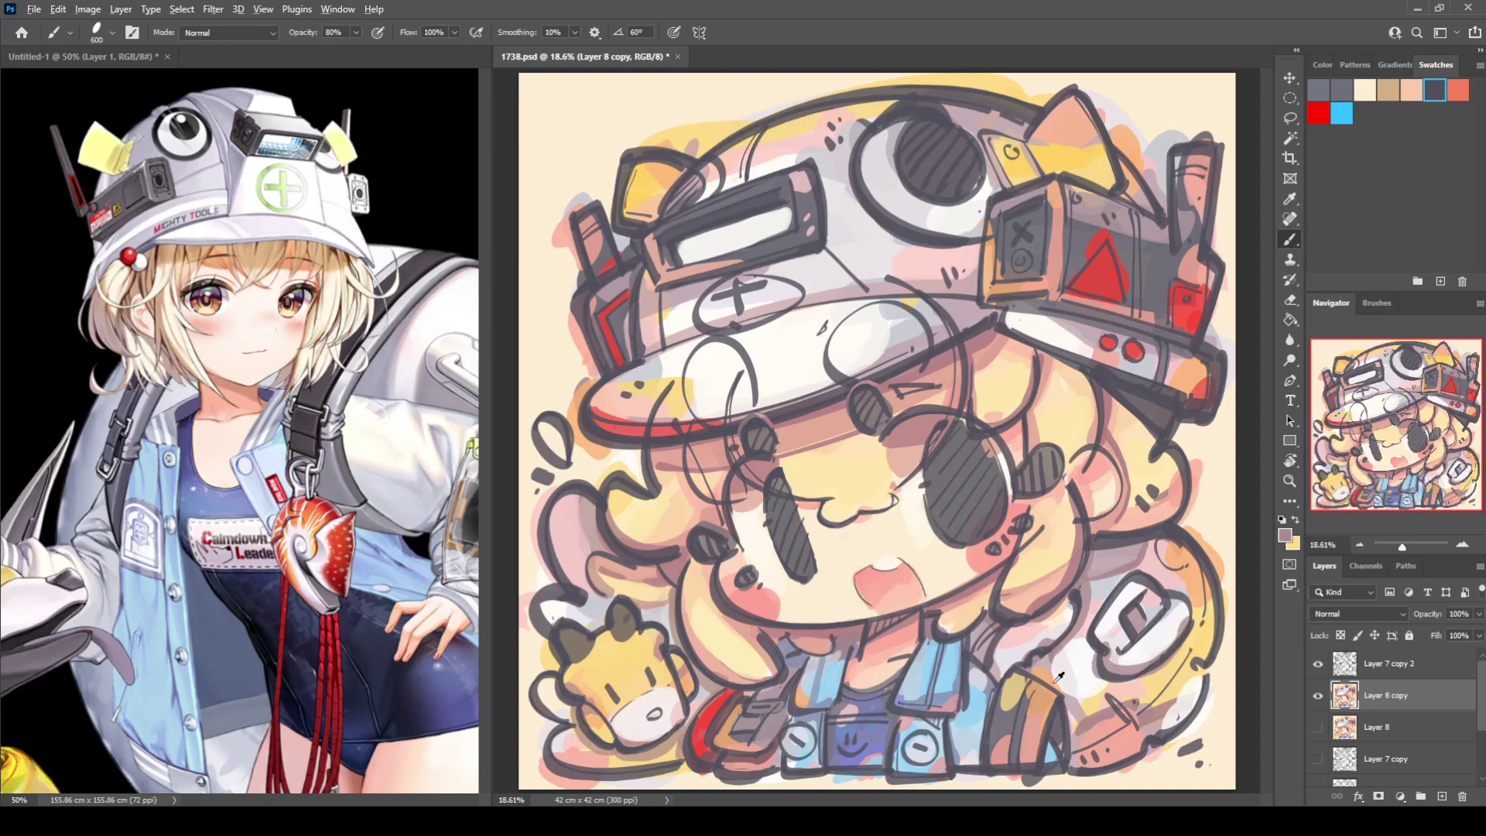
Darken the strap at the right sleeve with sampled grey, keeping a narrow orange edge.
left_click(1050, 655, "alt")
left_click(1050, 710, "alt")
mouse_move(1033, 694)
left_mouse_down()
mouse_move(1033, 750)
mouse_move(1049, 703)
mouse_move(1038, 730)
mouse_move(1020, 657)
mouse_move(1030, 686)
mouse_move(1008, 699)
mouse_move(1042, 699)
mouse_move(1053, 680)
mouse_move(1018, 689)
mouse_move(1042, 700)
mouse_move(1017, 731)
mouse_move(1029, 687)
mouse_move(1018, 739)
mouse_move(1041, 667)
mouse_move(1036, 720)
left_mouse_up()
left_click(1020, 685, "alt")
left_click(1051, 679, "alt")
left_click(1022, 723, "alt")
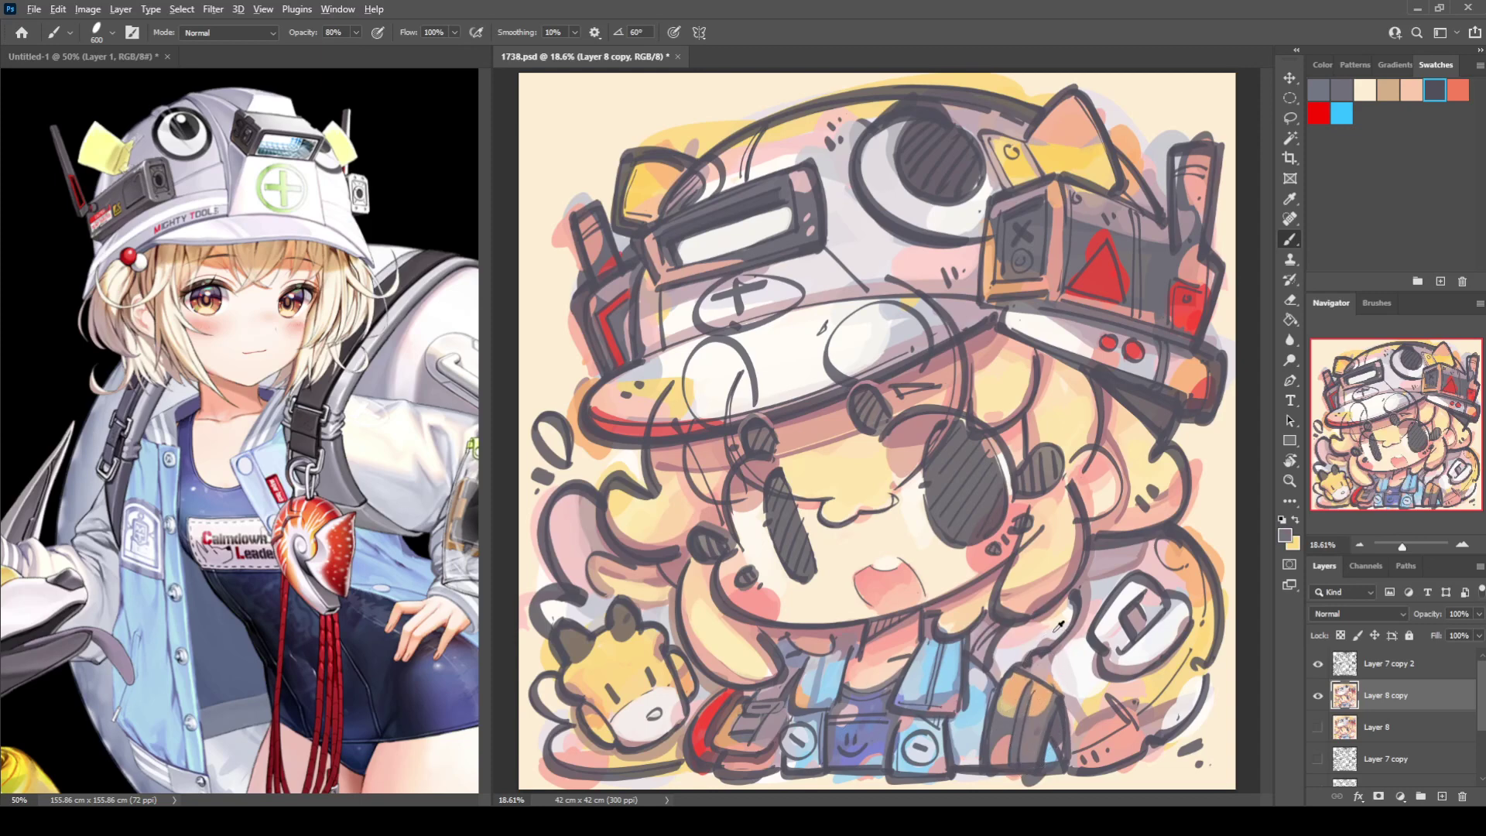
left_click(1073, 662, "alt")
Paint the smiley tag on the chest pale grey and restore the dark blue swimsuit around its edges.
mouse_move(850, 737)
left_mouse_down()
mouse_move(837, 743)
mouse_move(867, 736)
mouse_move(850, 750)
left_mouse_up()
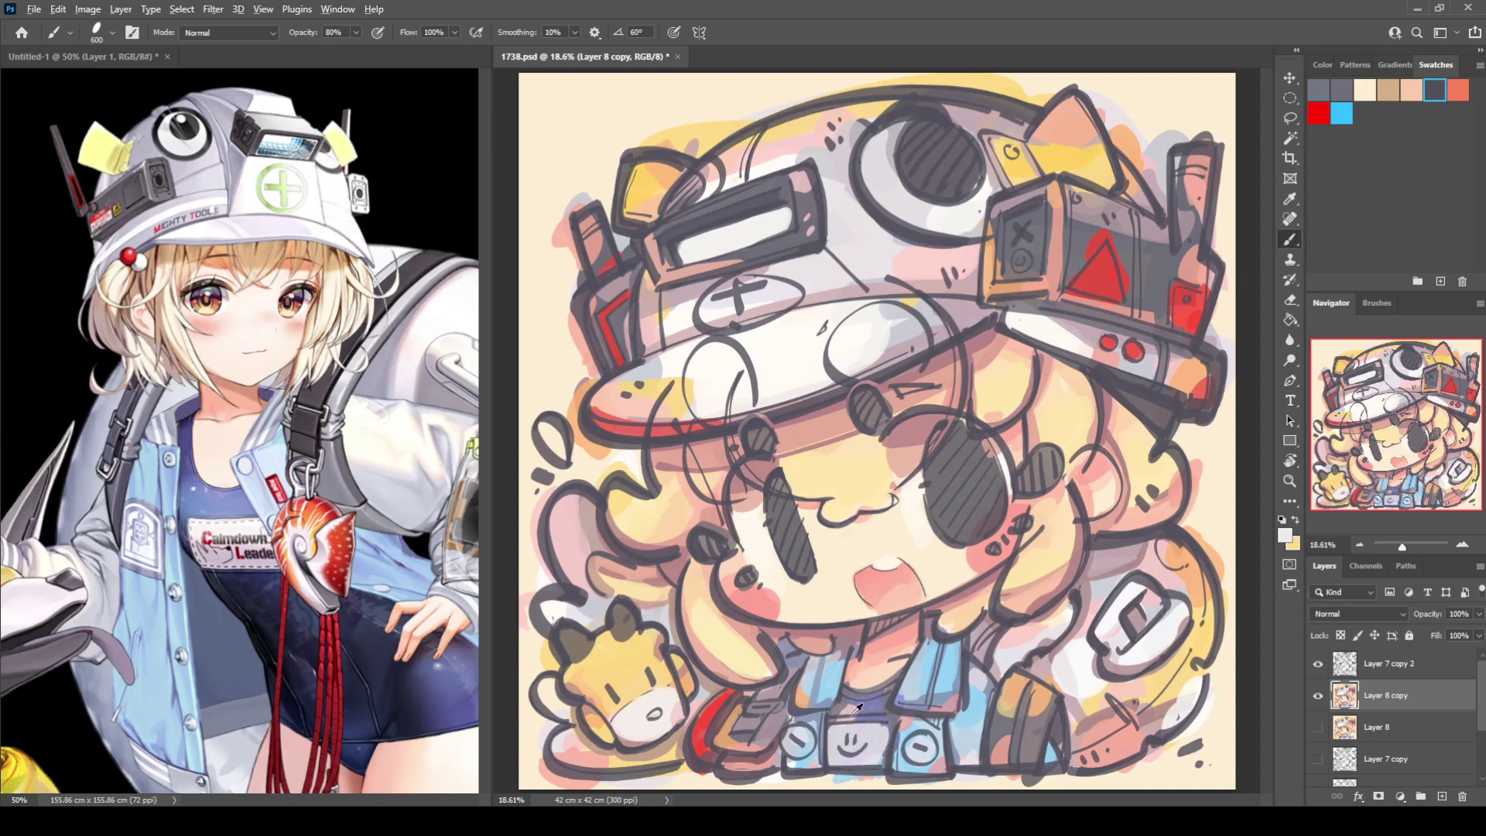
left_click(845, 721, "alt")
left_click(835, 710, "alt")
left_click(908, 716, "alt")
mouse_move(868, 735)
left_mouse_down()
mouse_move(843, 744)
mouse_move(865, 727)
mouse_move(851, 778)
mouse_move(877, 714)
mouse_move(859, 735)
mouse_move(867, 677)
mouse_move(888, 721)
left_mouse_up()
left_click(860, 730, "alt")
left_click(868, 699, "alt")
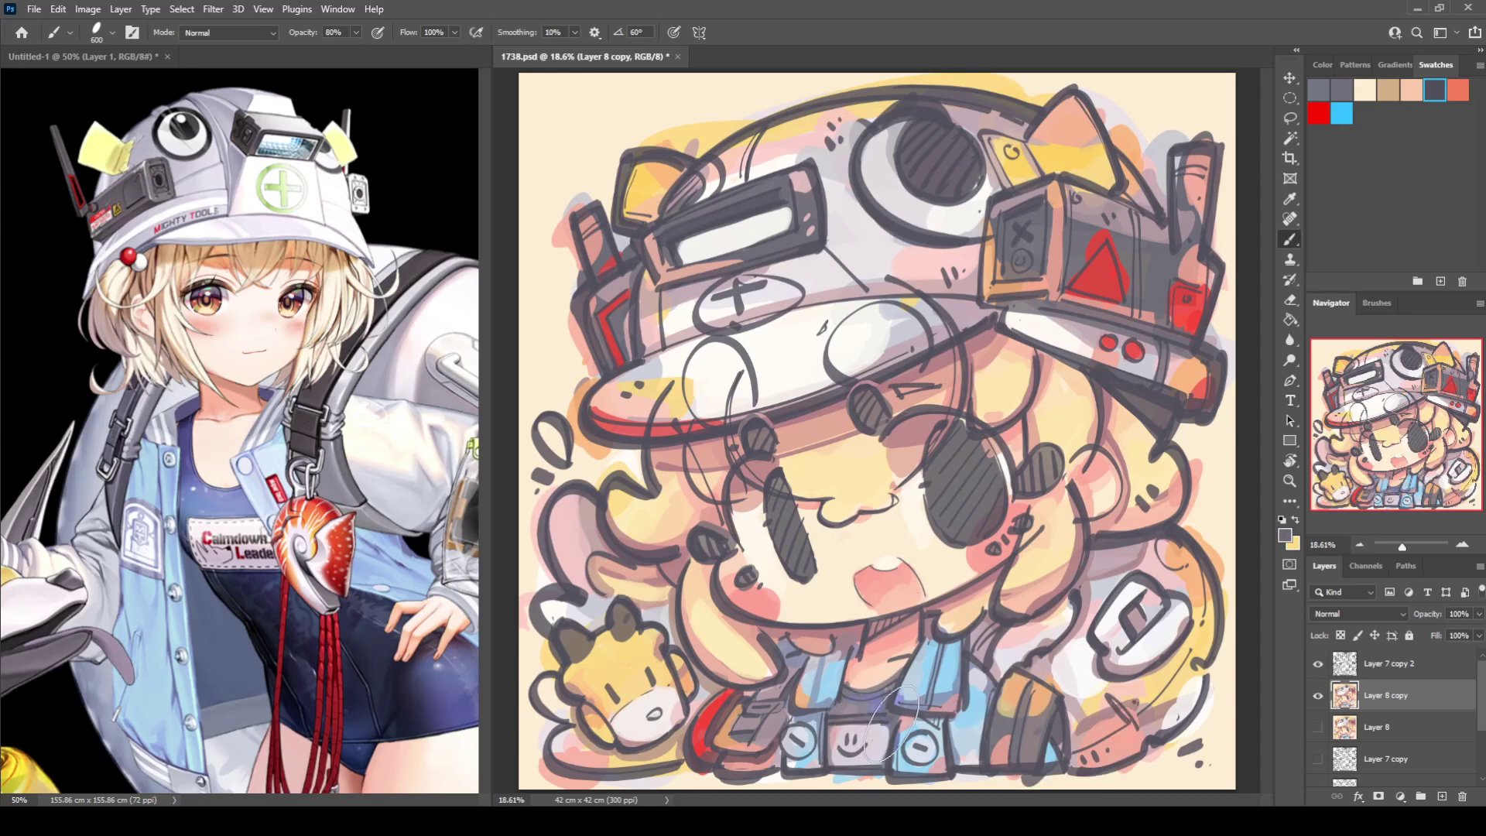
Refine the lower and outer edges of the right sleeve with sampled cream, pale pink and mauve, and save the file.
left_click(1058, 739, "alt")
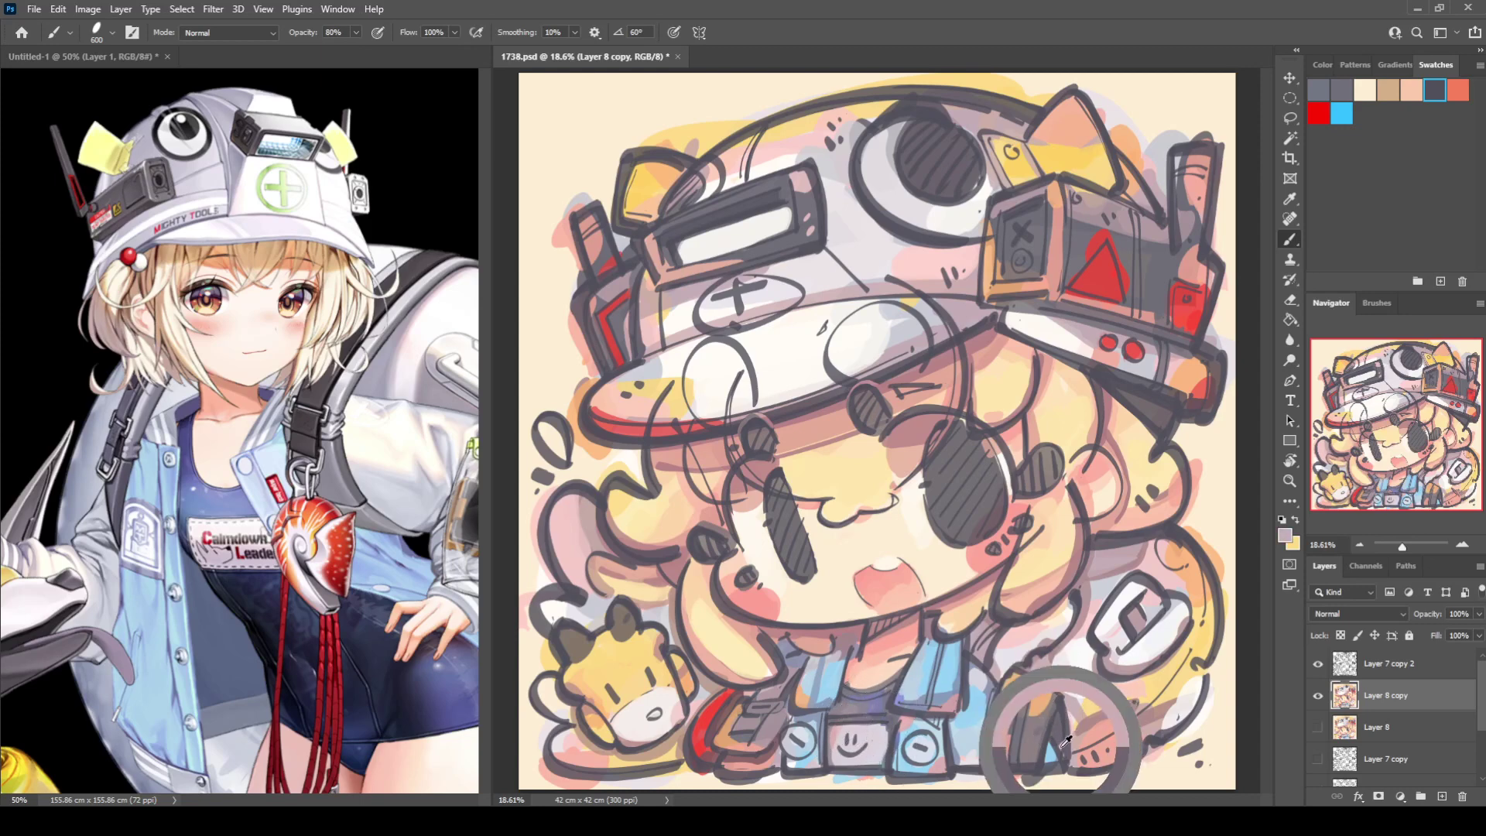
left_click(1072, 718, "alt")
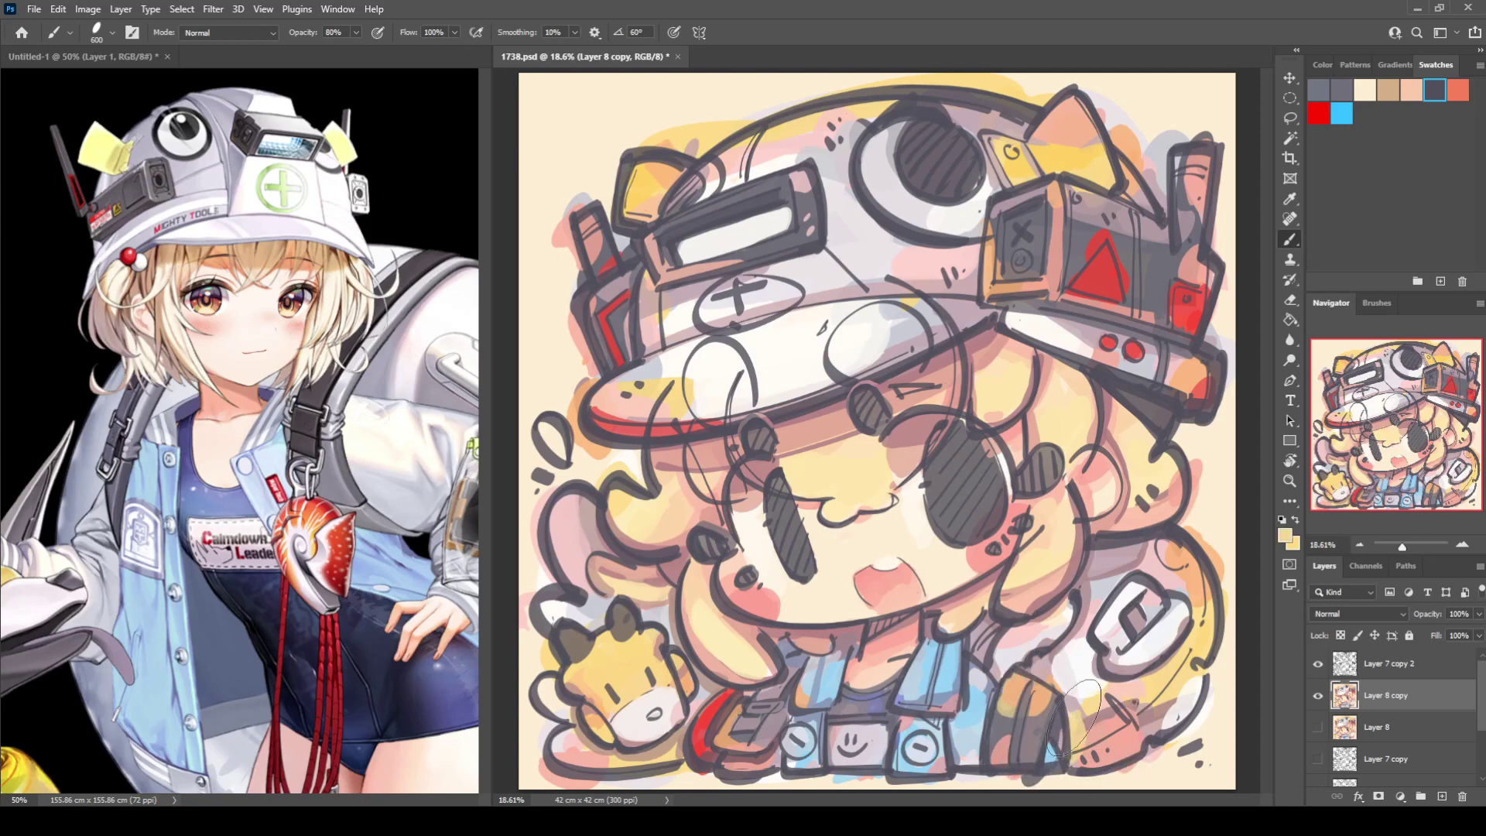
left_click(1178, 711, "alt")
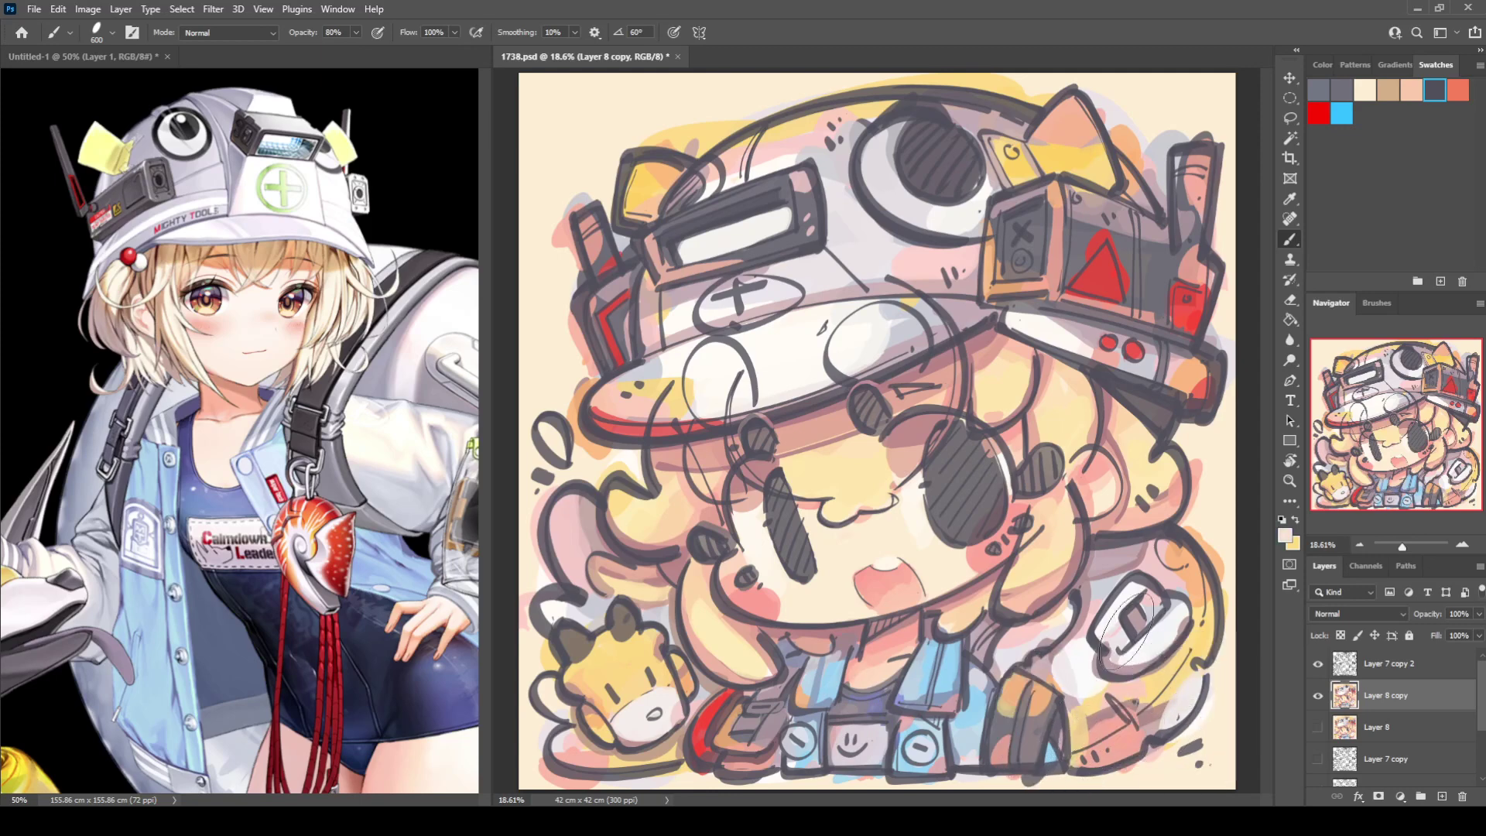
left_click(1164, 594, "alt")
mouse_move(1193, 551)
left_mouse_down()
mouse_move(1213, 578)
mouse_move(1156, 701)
mouse_move(1187, 670)
left_mouse_up()
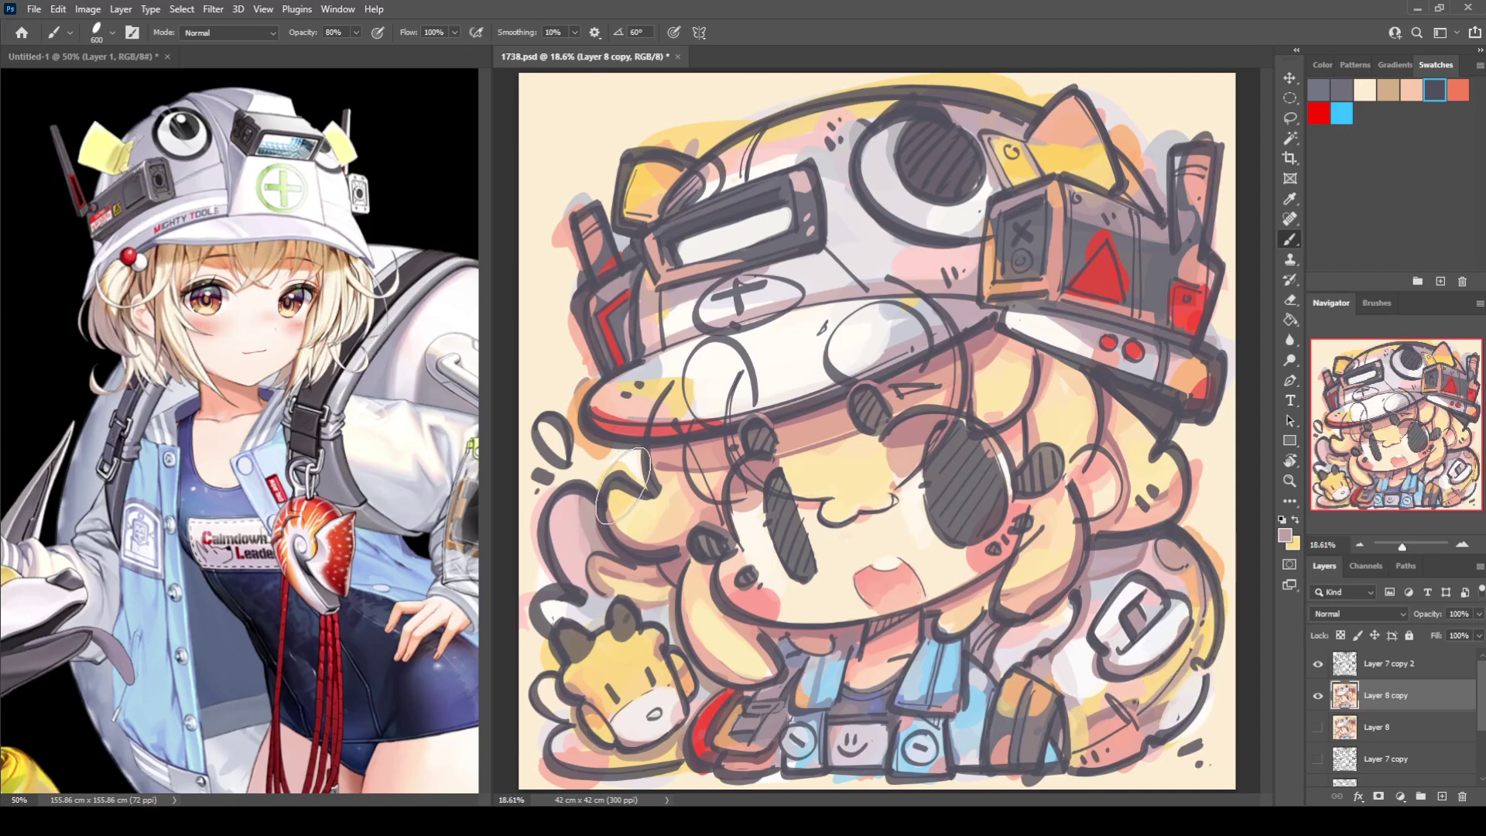
key("ctrl+s")
Touch up the shadows around the neck and the right-side hair with sampled tones, and save the file.
left_click(855, 657, "alt")
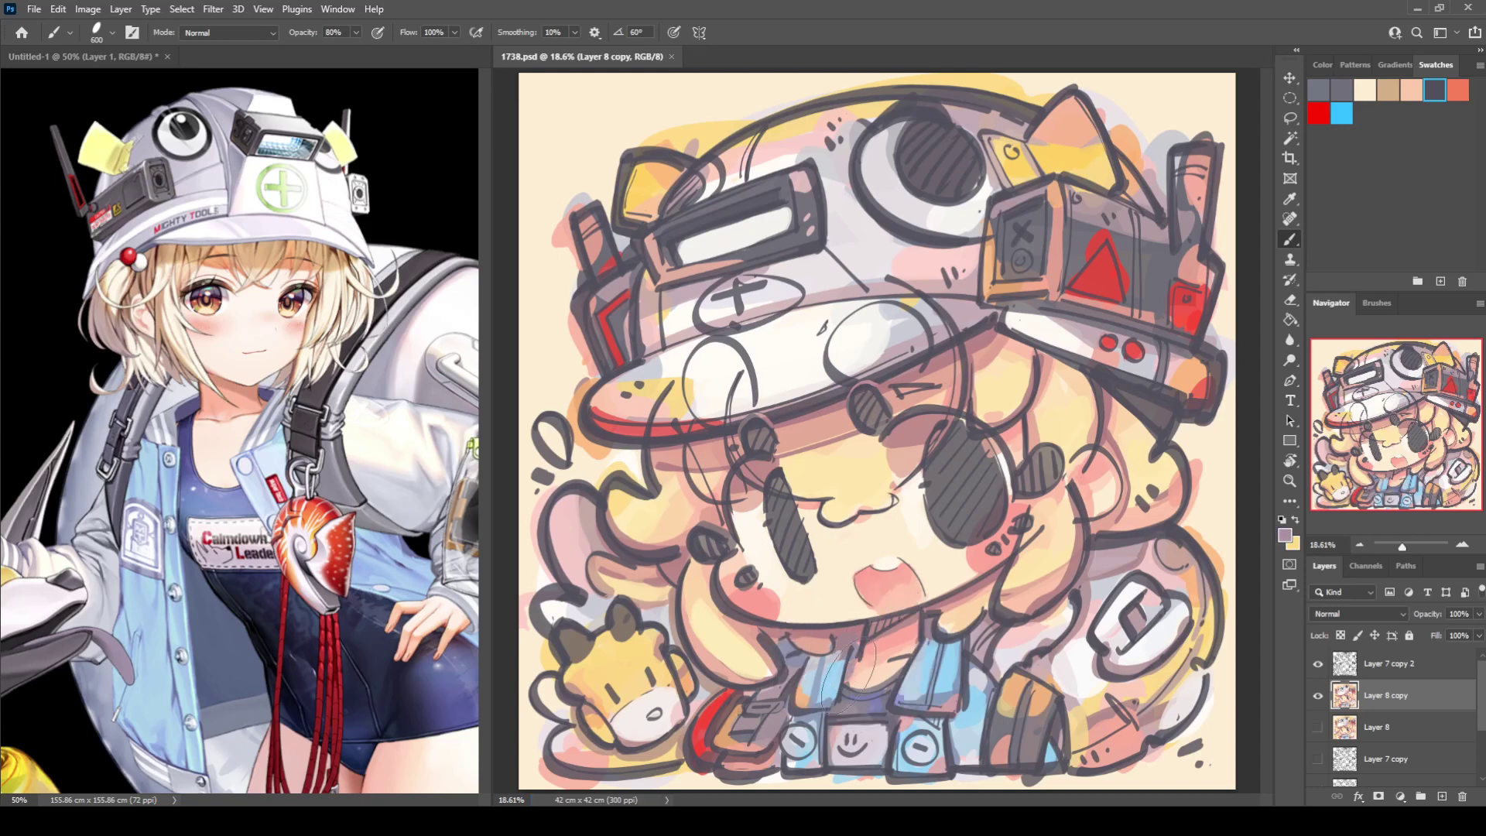
left_click(948, 615, "alt")
left_click(1028, 570, "alt")
left_click(1027, 567, "alt")
left_click(993, 446, "alt")
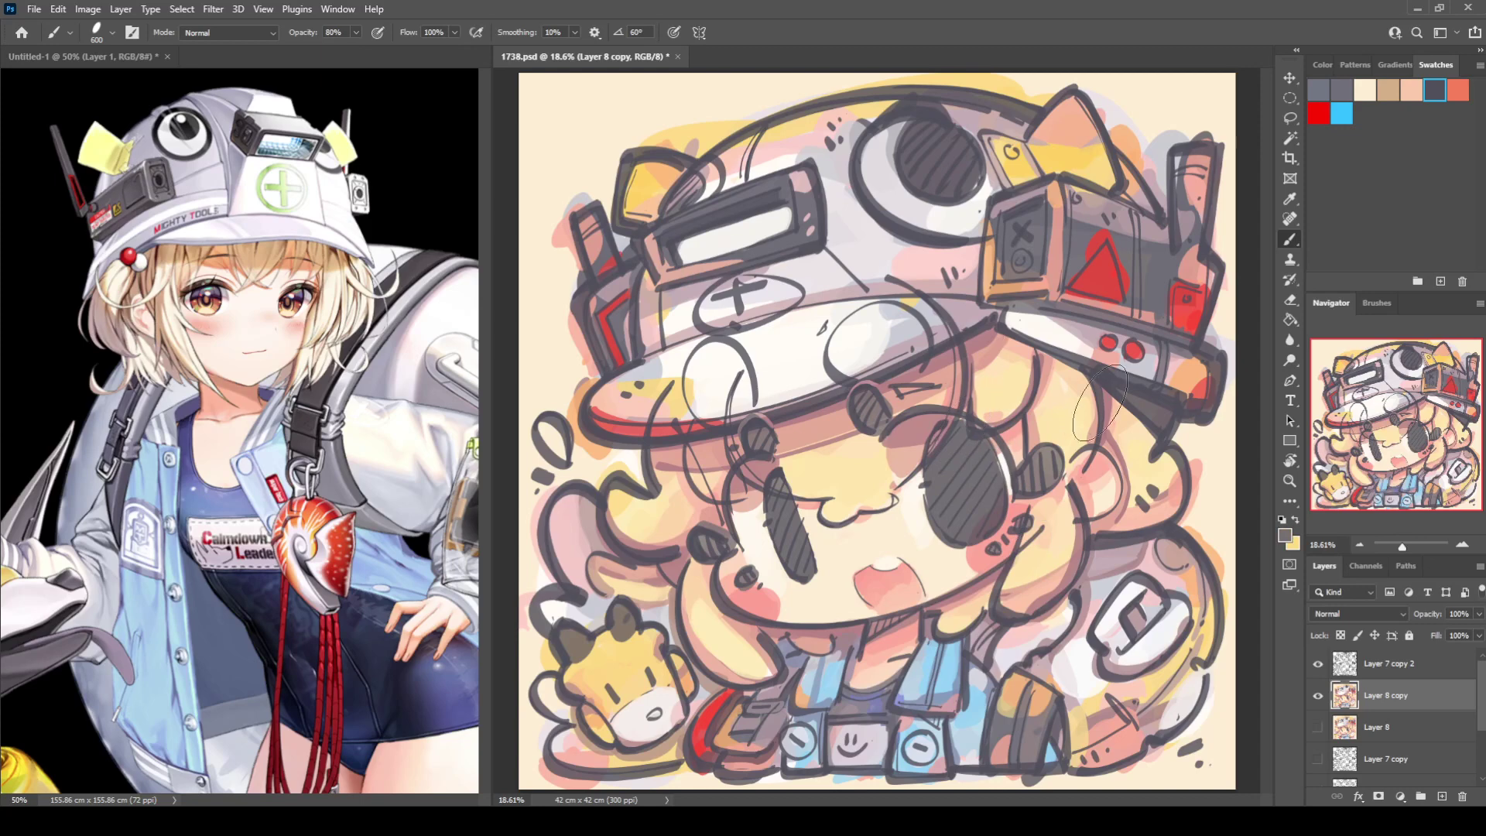
key("ctrl+s")
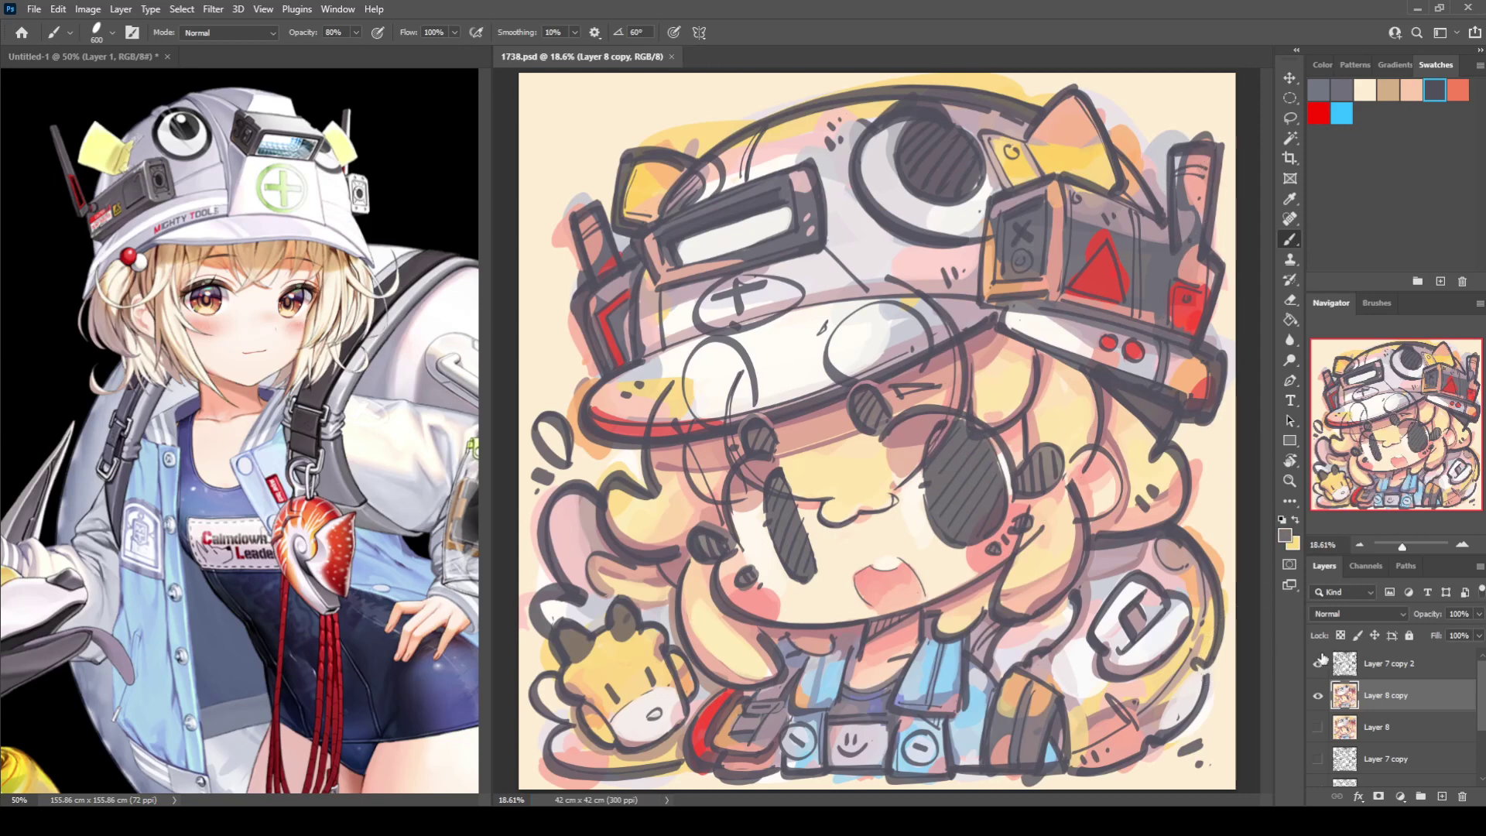
Duplicate the line art layer Layer 7 copy 2 and hide the original.
left_click(1344, 663)
key("ctrl+j")
left_click(1317, 695)
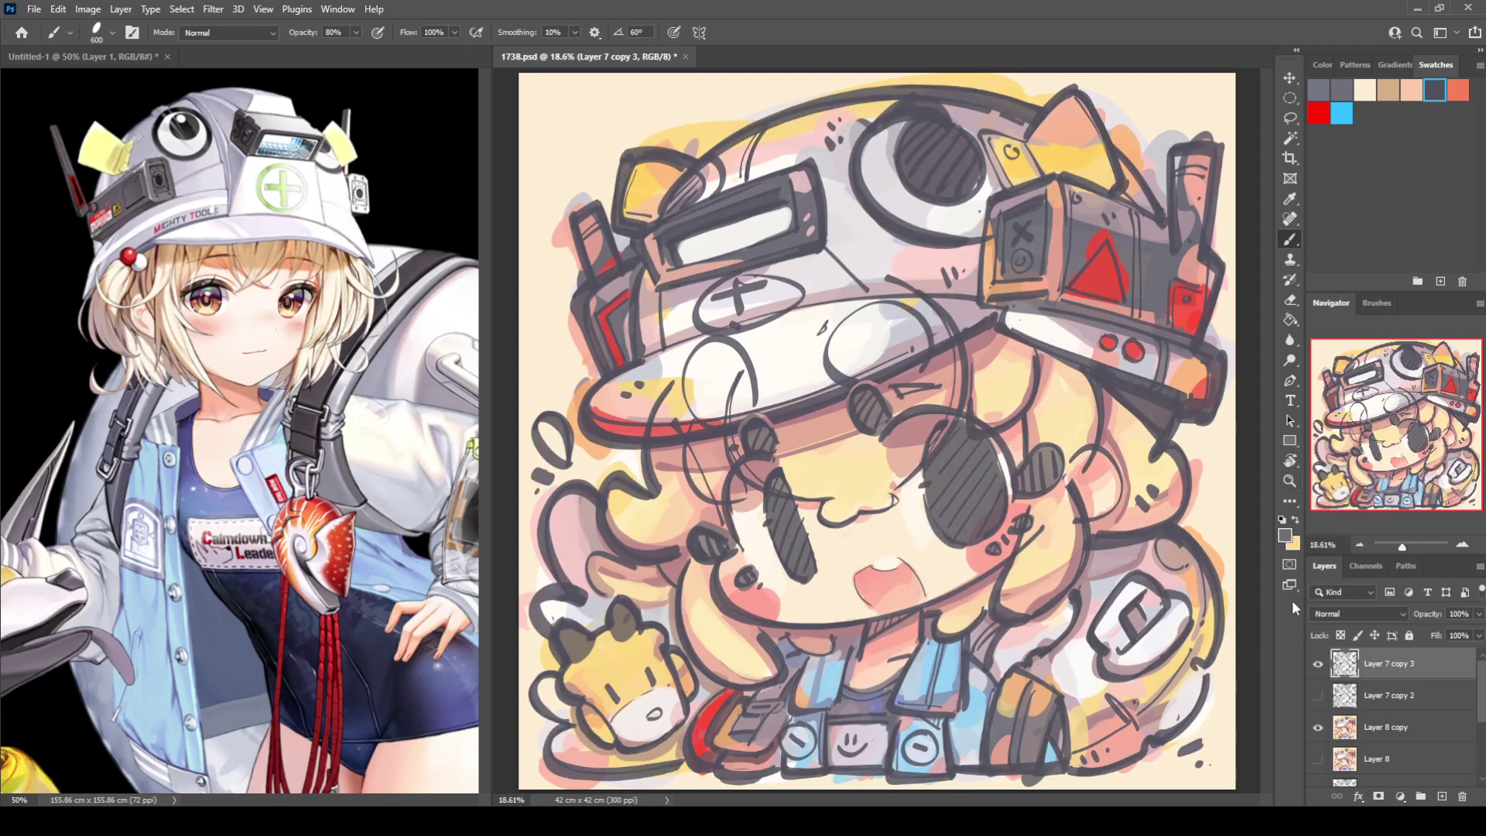
Choose a pinkish-red foreground colour, reduce the brush size to 175 and line the left side lock of hair.
left_click(1285, 530)
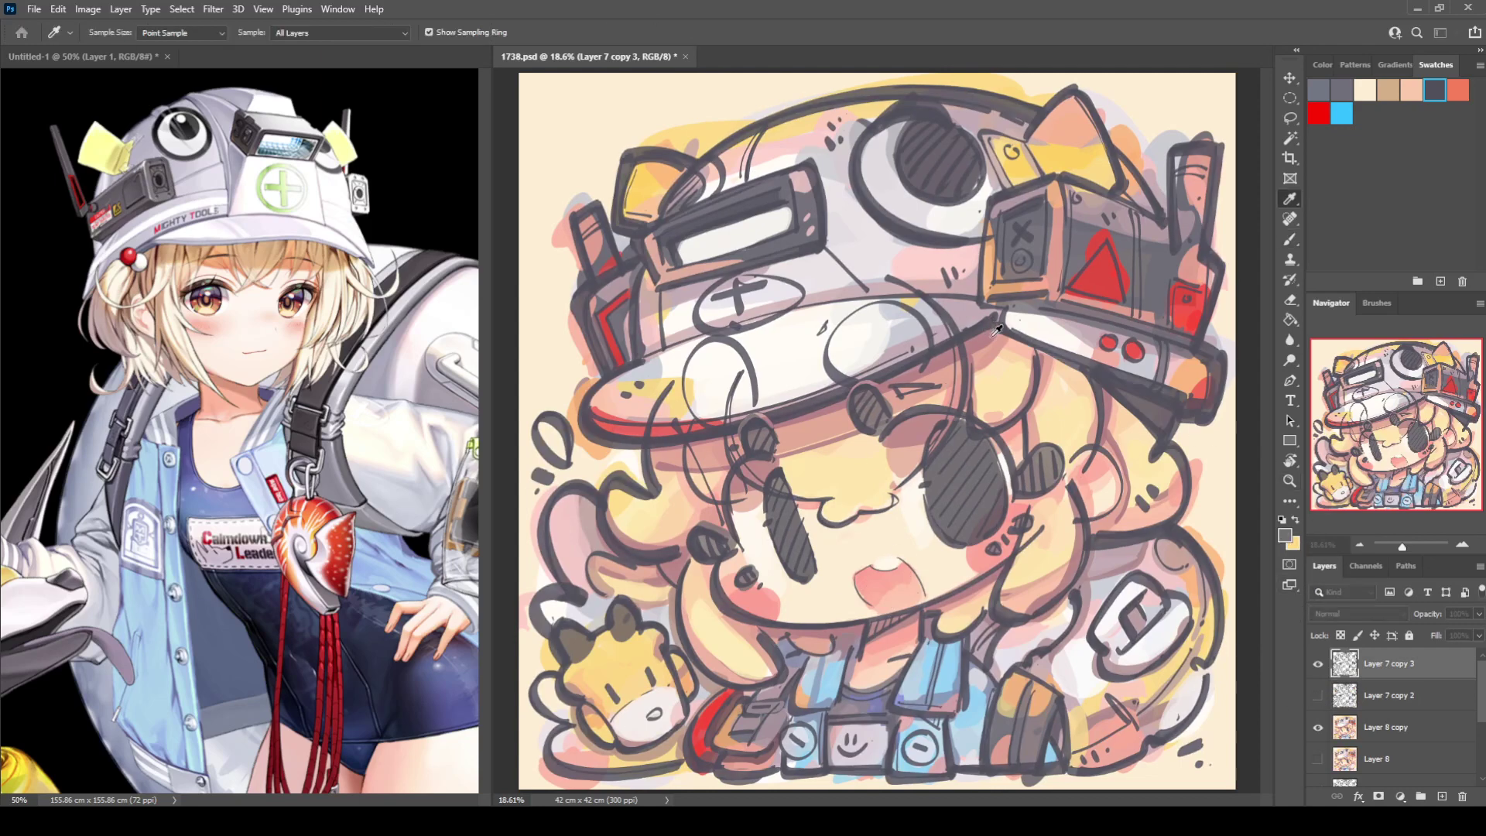
left_click(514, 494)
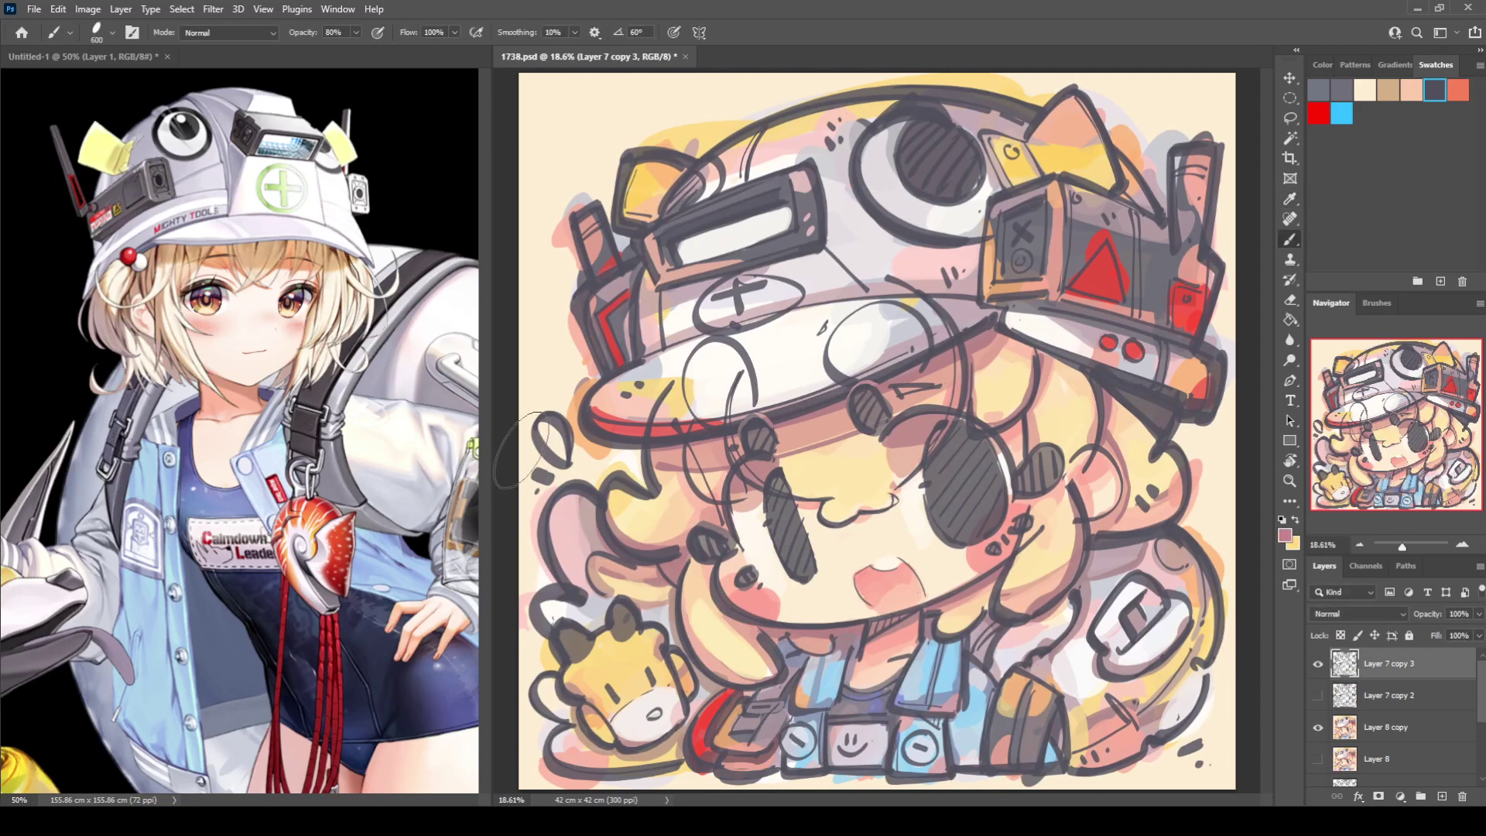
key("bracketleft")
key("bracketleft")
key("bracketleft")
key("bracketleft")
key("bracketleft")
key("bracketleft")
mouse_move(671, 384)
left_mouse_down()
mouse_move(654, 487)
mouse_move(614, 482)
mouse_move(603, 507)
mouse_move(618, 544)
mouse_move(666, 553)
left_mouse_up()
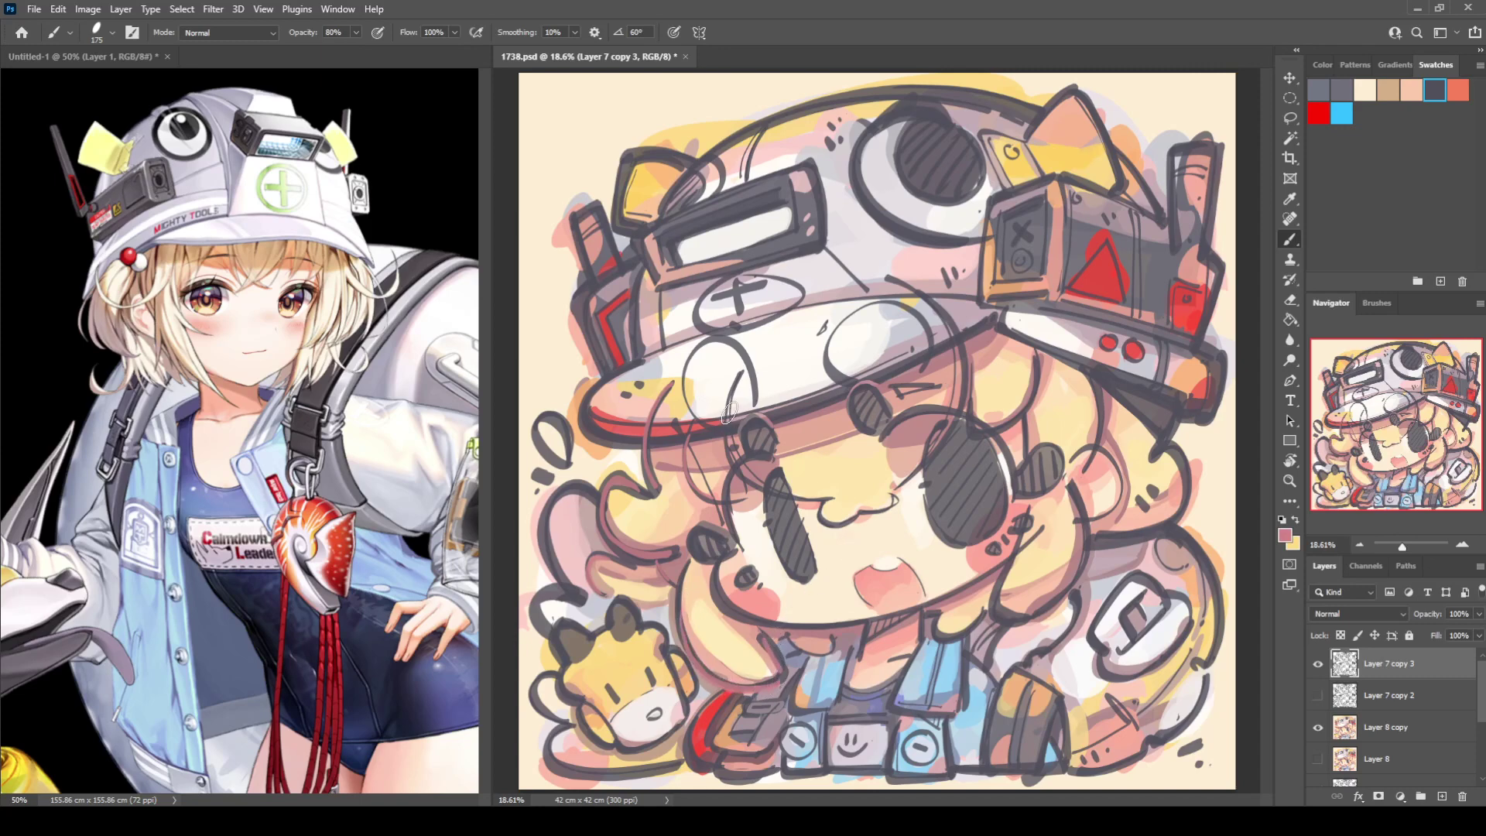
Line the left fringe lock and the fringe tips between the eyes in pinkish red, and set the brush opacity to 100%.
left_click_drag(730, 411, 745, 480)
left_click_drag(745, 365, 730, 446)
mouse_move(769, 499)
left_mouse_down()
mouse_move(822, 489)
mouse_move(826, 522)
mouse_move(891, 501)
left_mouse_up()
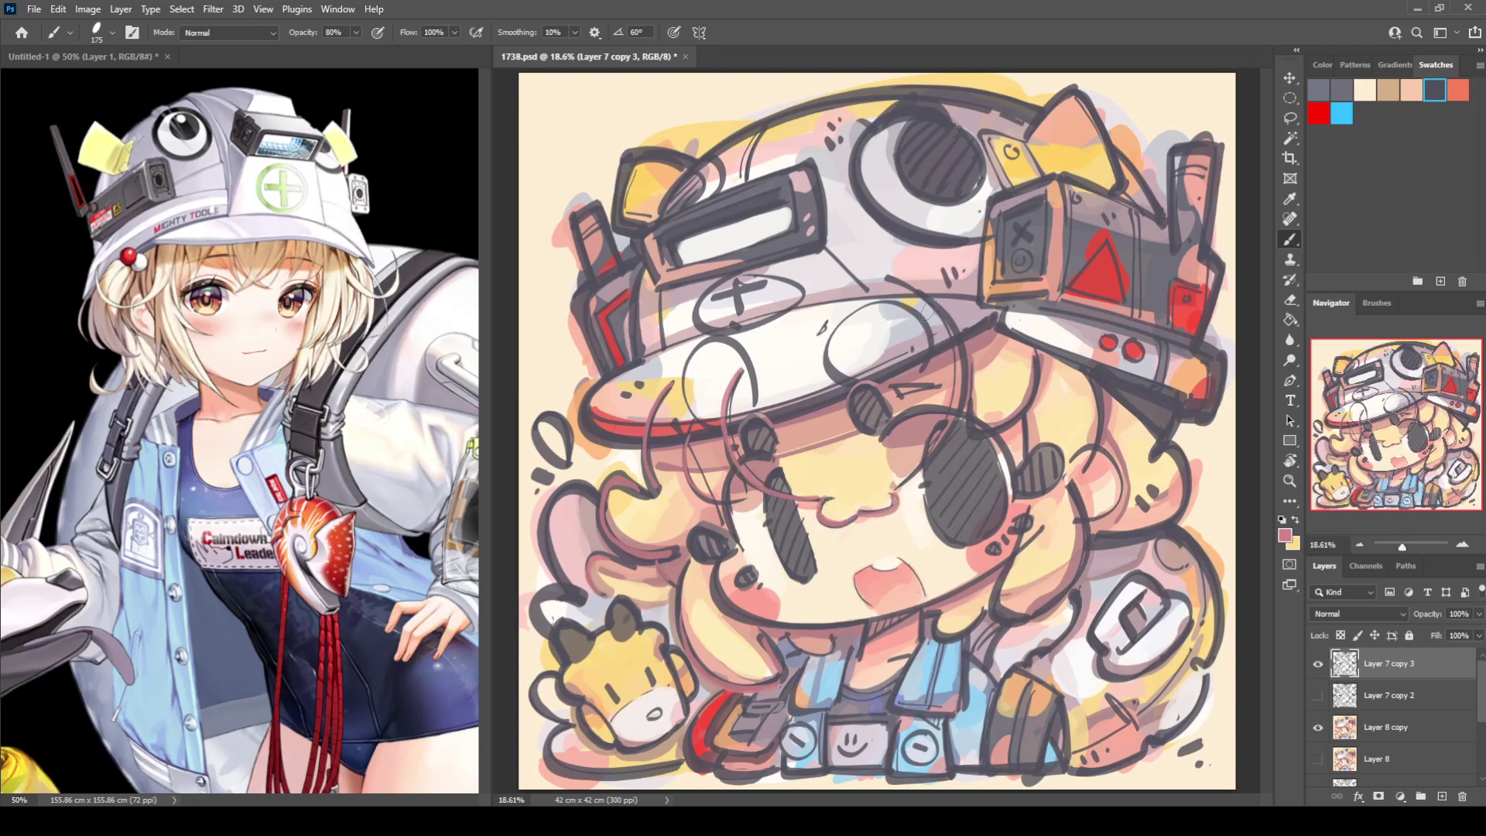
key("0")
mouse_move(888, 276)
left_mouse_down()
mouse_move(961, 349)
mouse_move(948, 423)
mouse_move(915, 468)
left_mouse_up()
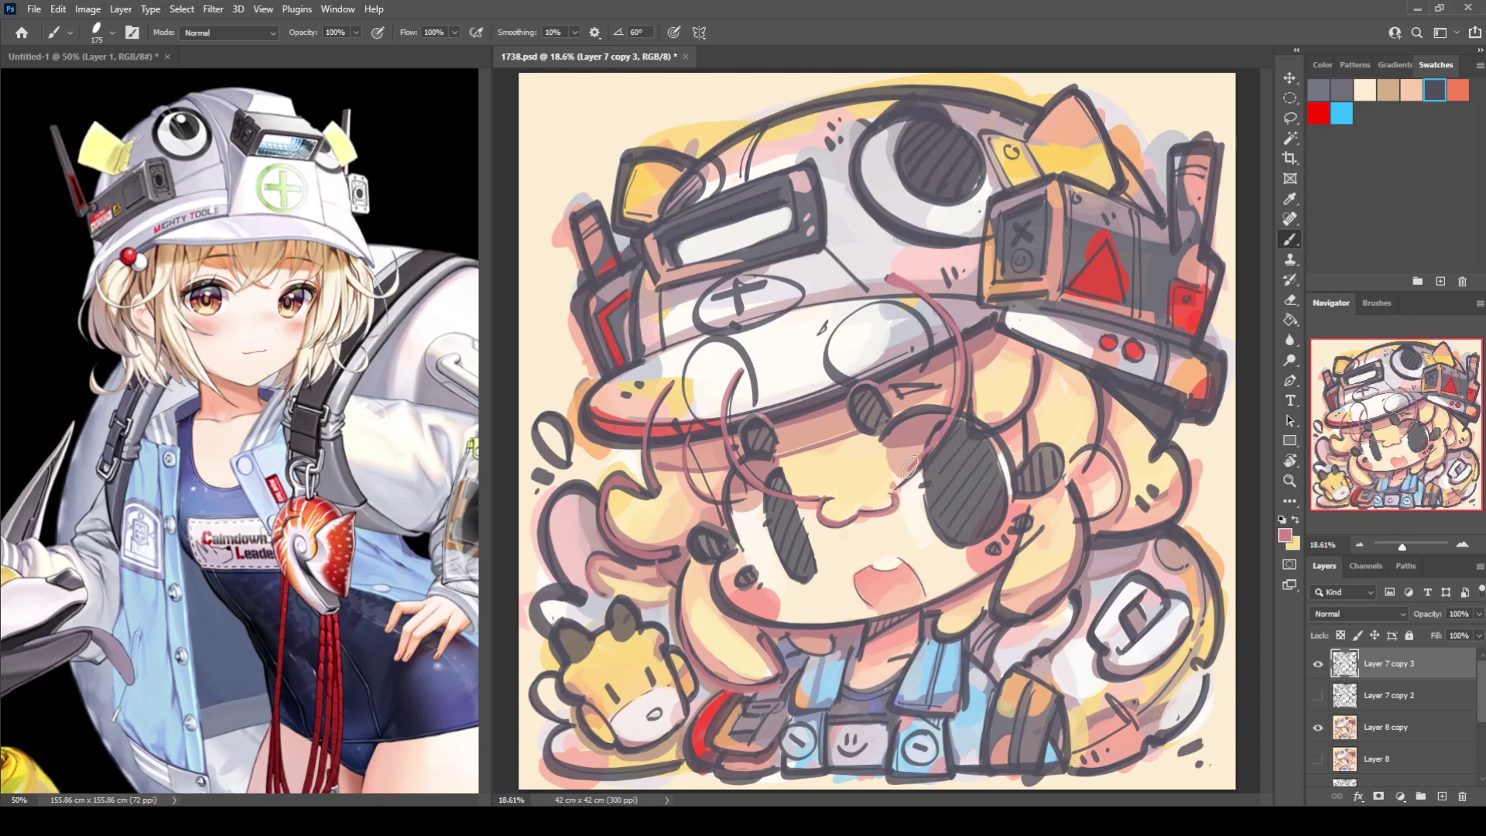
key("ctrl+z")
key("ctrl+z")
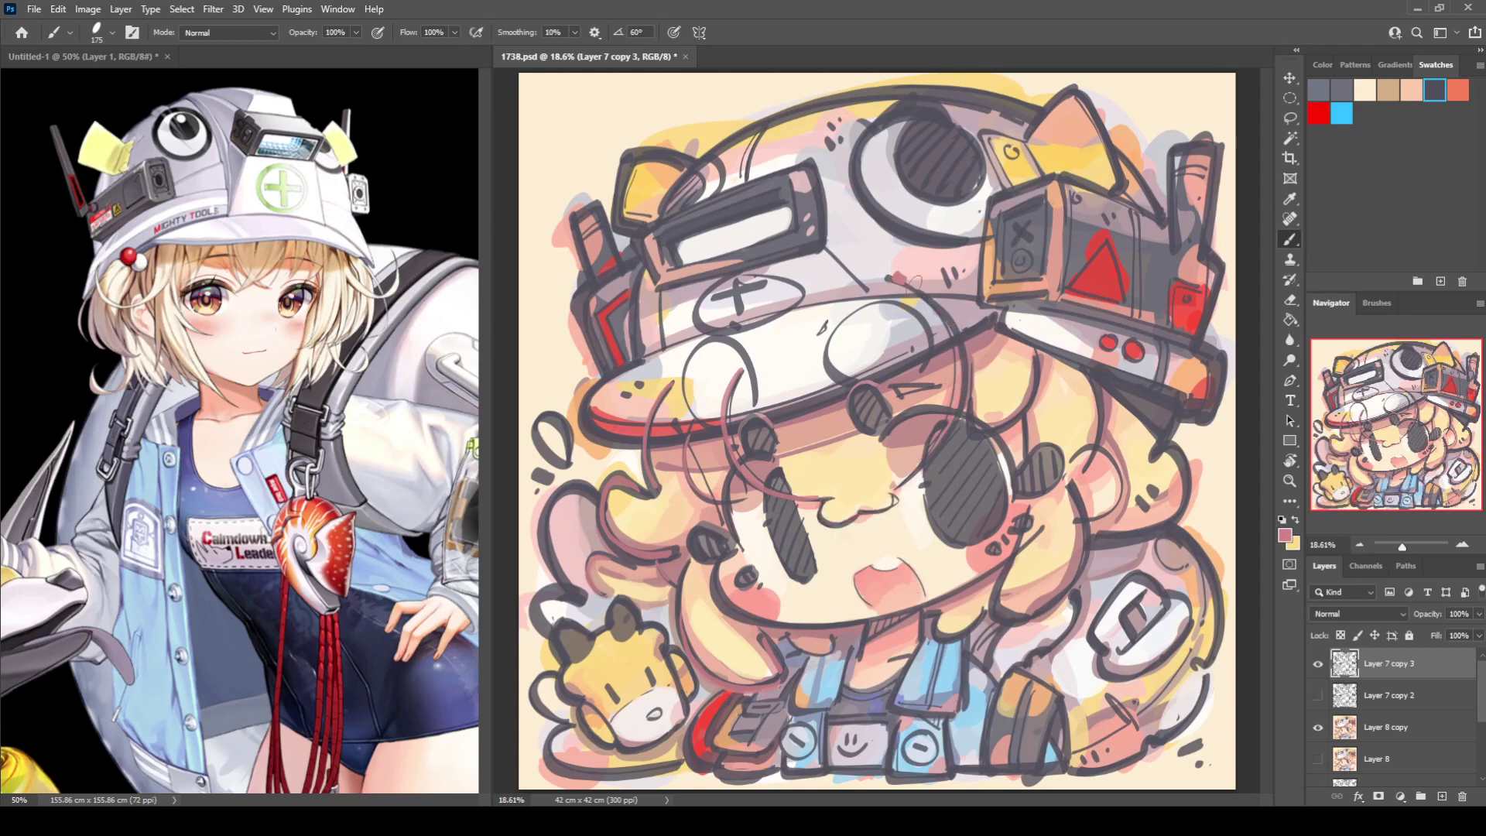
Line the right arc of the fringe and the left side locks of hair in pinkish red.
mouse_move(889, 276)
left_mouse_down()
mouse_move(956, 328)
mouse_move(945, 427)
mouse_move(901, 477)
mouse_move(831, 508)
mouse_move(818, 499)
mouse_move(820, 521)
mouse_move(890, 491)
left_mouse_up()
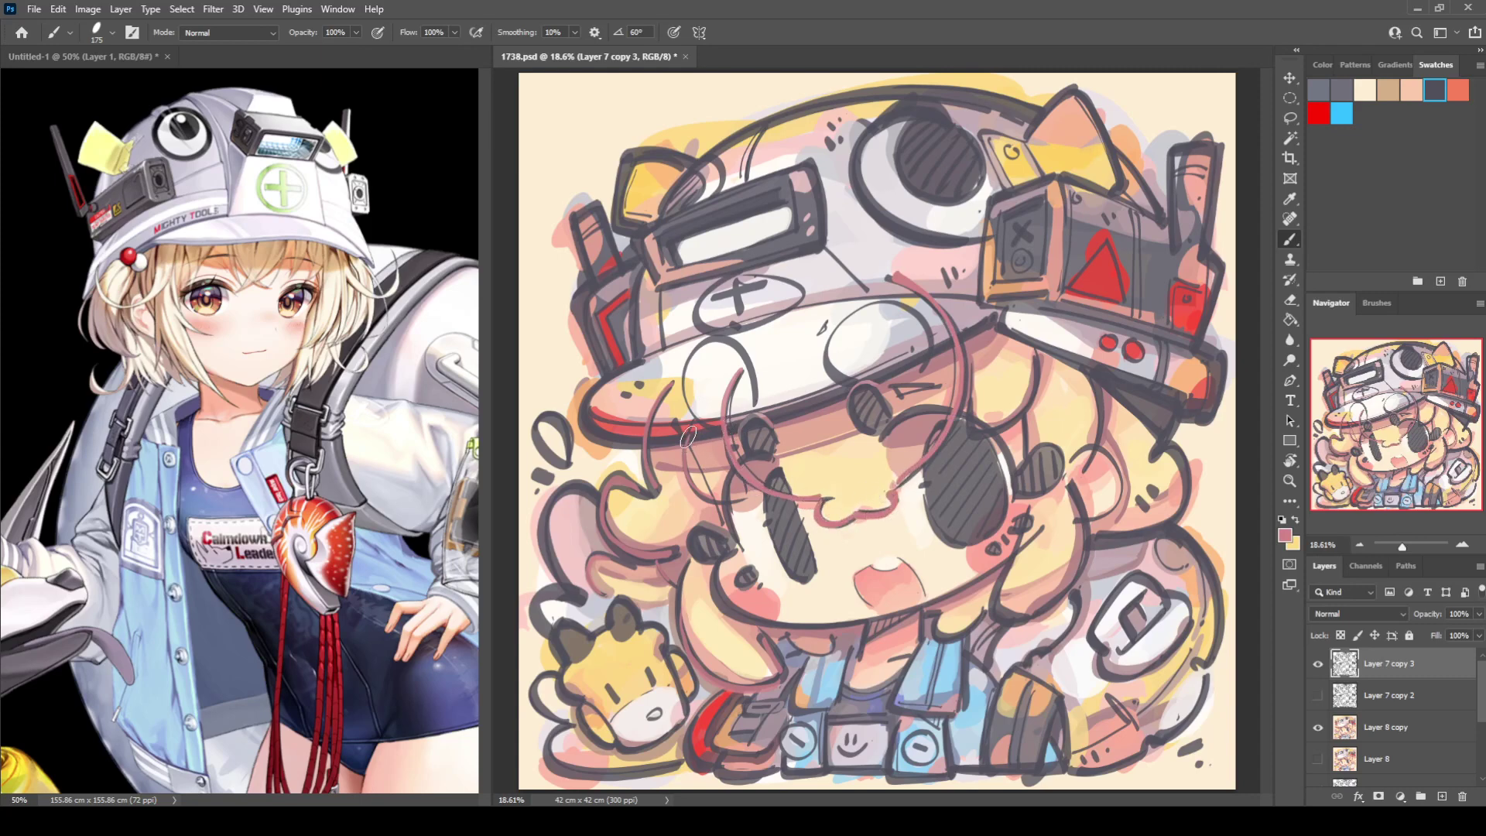
mouse_move(687, 437)
left_mouse_down()
mouse_move(690, 492)
mouse_move(731, 503)
mouse_move(749, 489)
left_mouse_up()
mouse_move(670, 385)
left_mouse_down()
mouse_move(650, 482)
mouse_move(640, 495)
mouse_move(611, 474)
mouse_move(599, 525)
left_mouse_up()
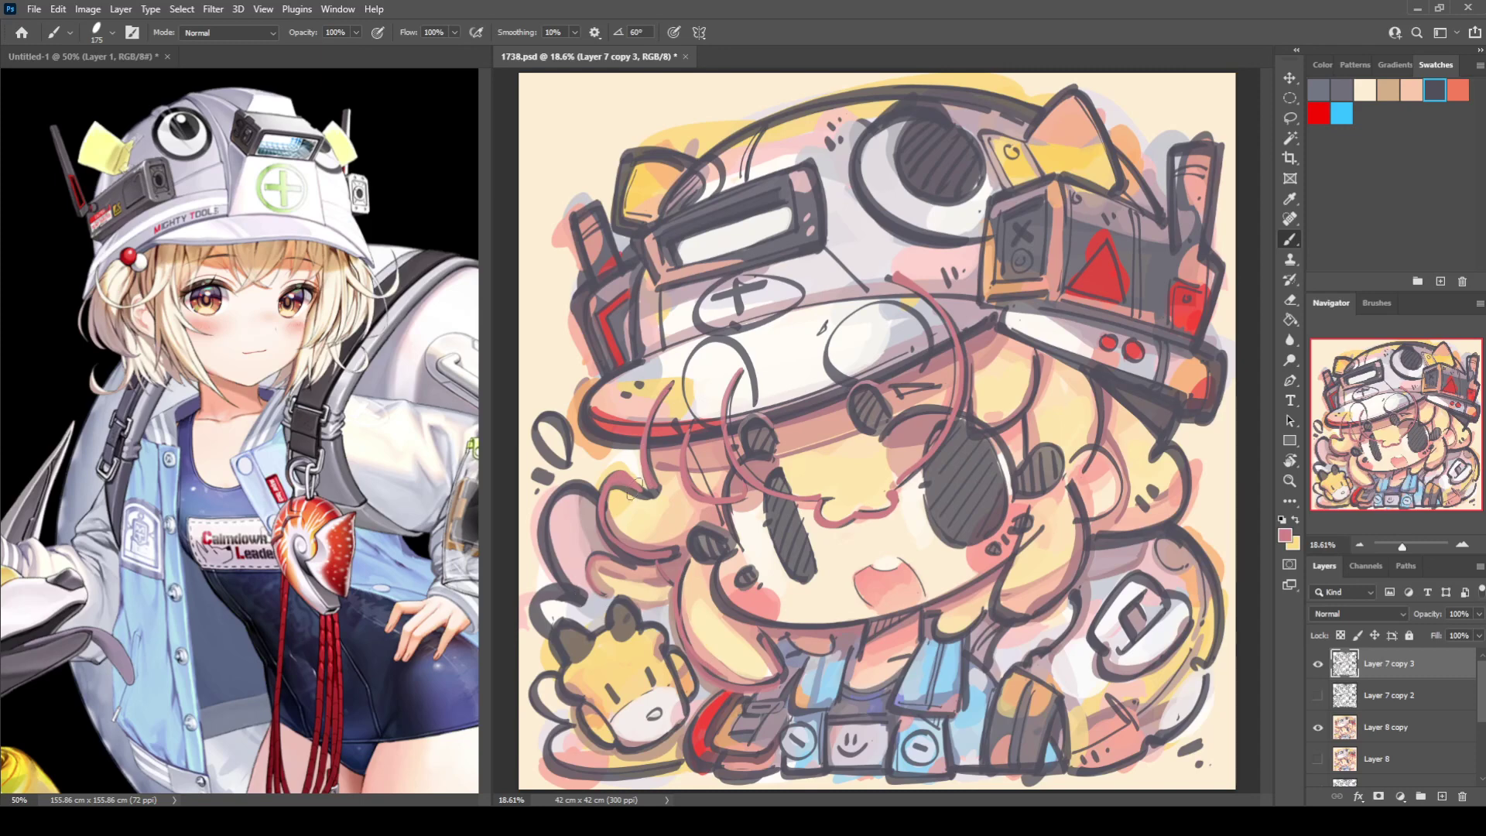
left_click_drag(612, 557, 604, 596)
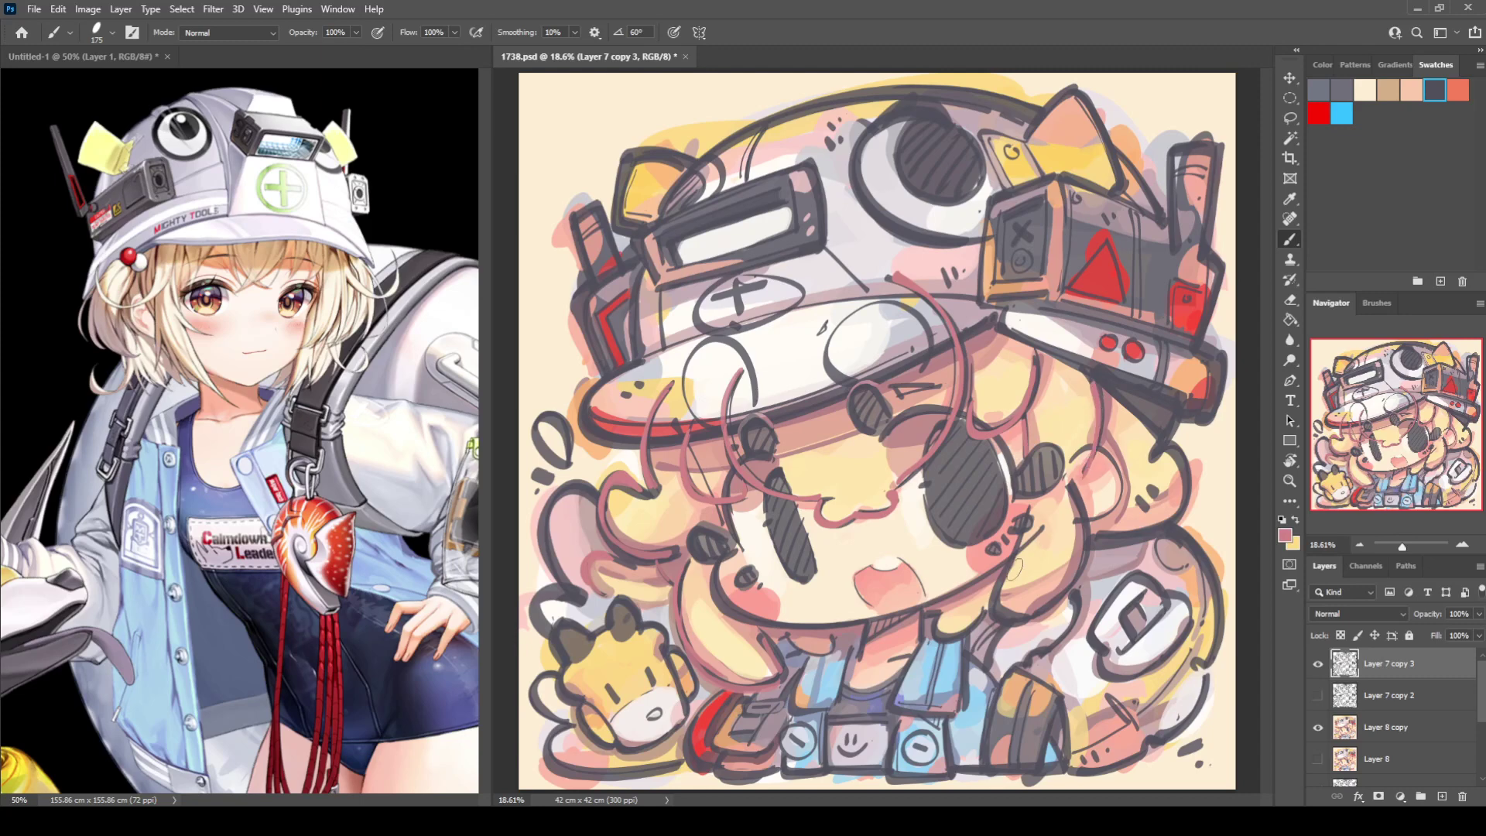
Line the right-side hair locks beside the face and below the helmet in pinkish red.
mouse_move(1014, 542)
left_mouse_down()
mouse_move(1000, 591)
mouse_move(1025, 618)
left_mouse_up()
left_click_drag(1072, 487, 1082, 579)
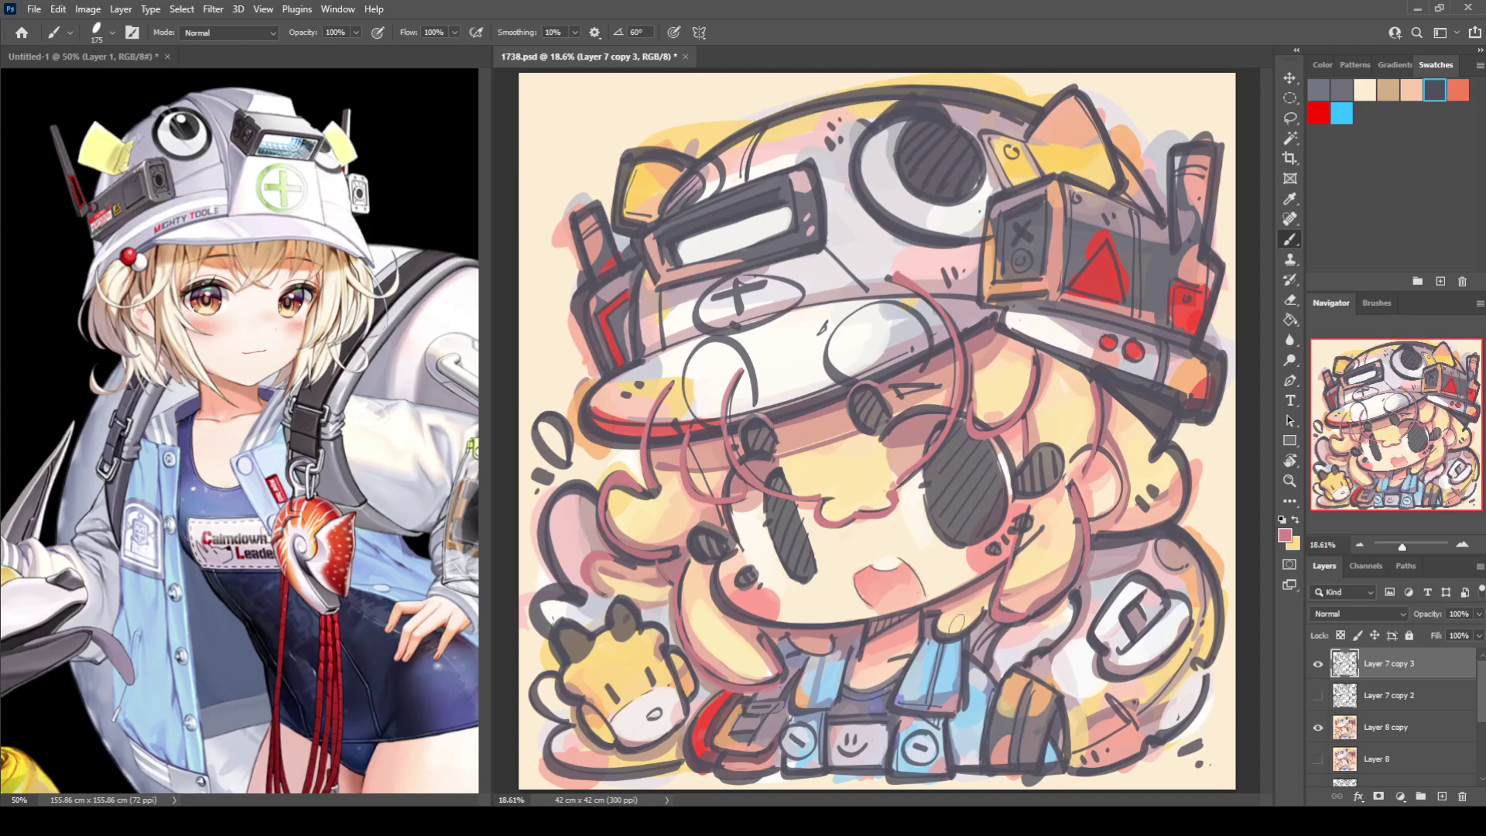
mouse_move(1153, 444)
left_mouse_down()
mouse_move(1187, 507)
mouse_move(1110, 535)
left_mouse_up()
mouse_move(1174, 418)
left_mouse_down()
mouse_move(1162, 435)
mouse_move(1131, 405)
mouse_move(1148, 429)
left_mouse_up()
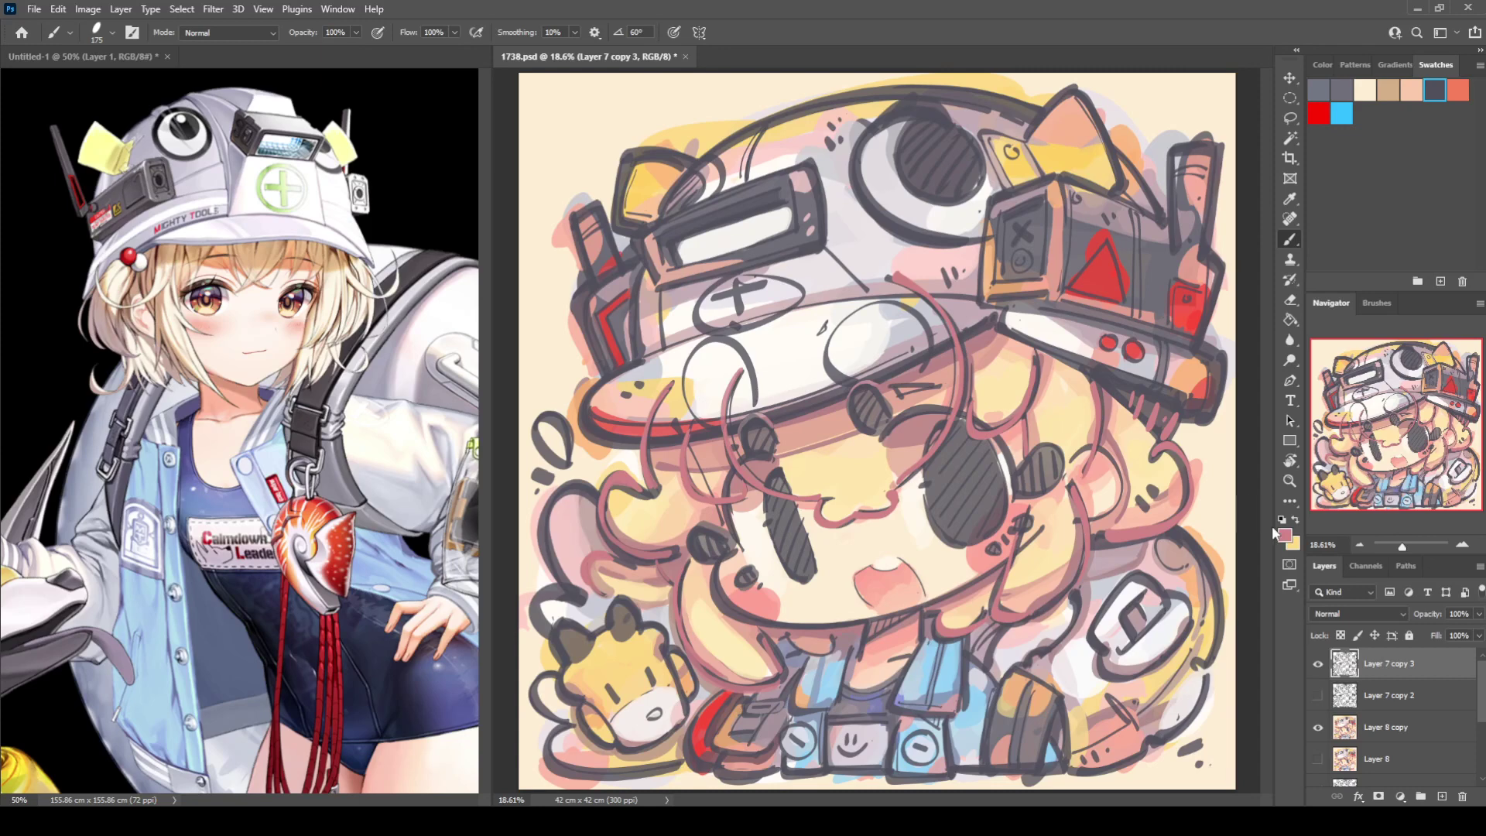
Pick a lighter pink foreground colour and line the helmet's upper-left contour.
key("i")
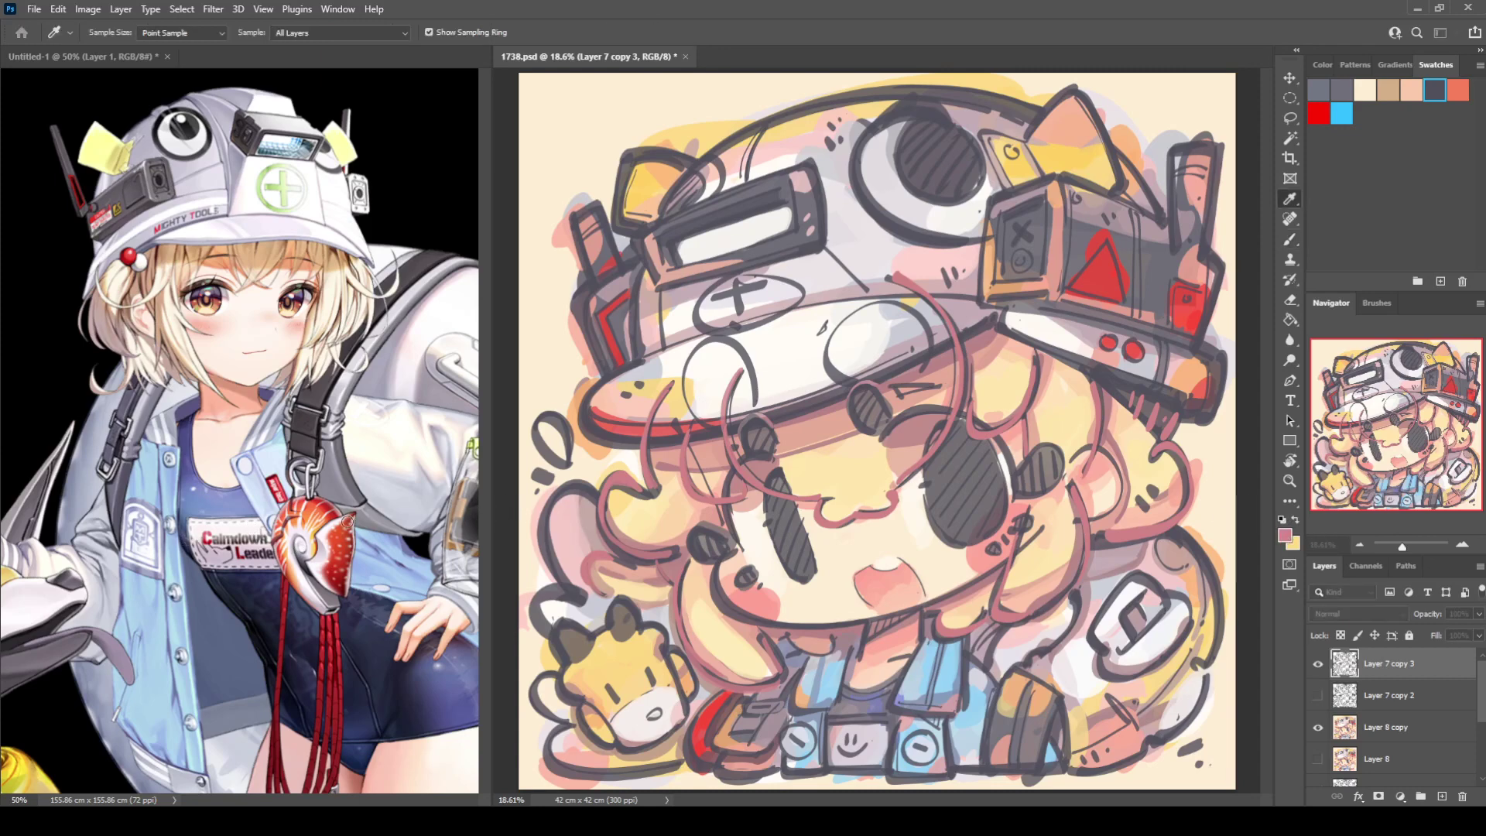
key("b")
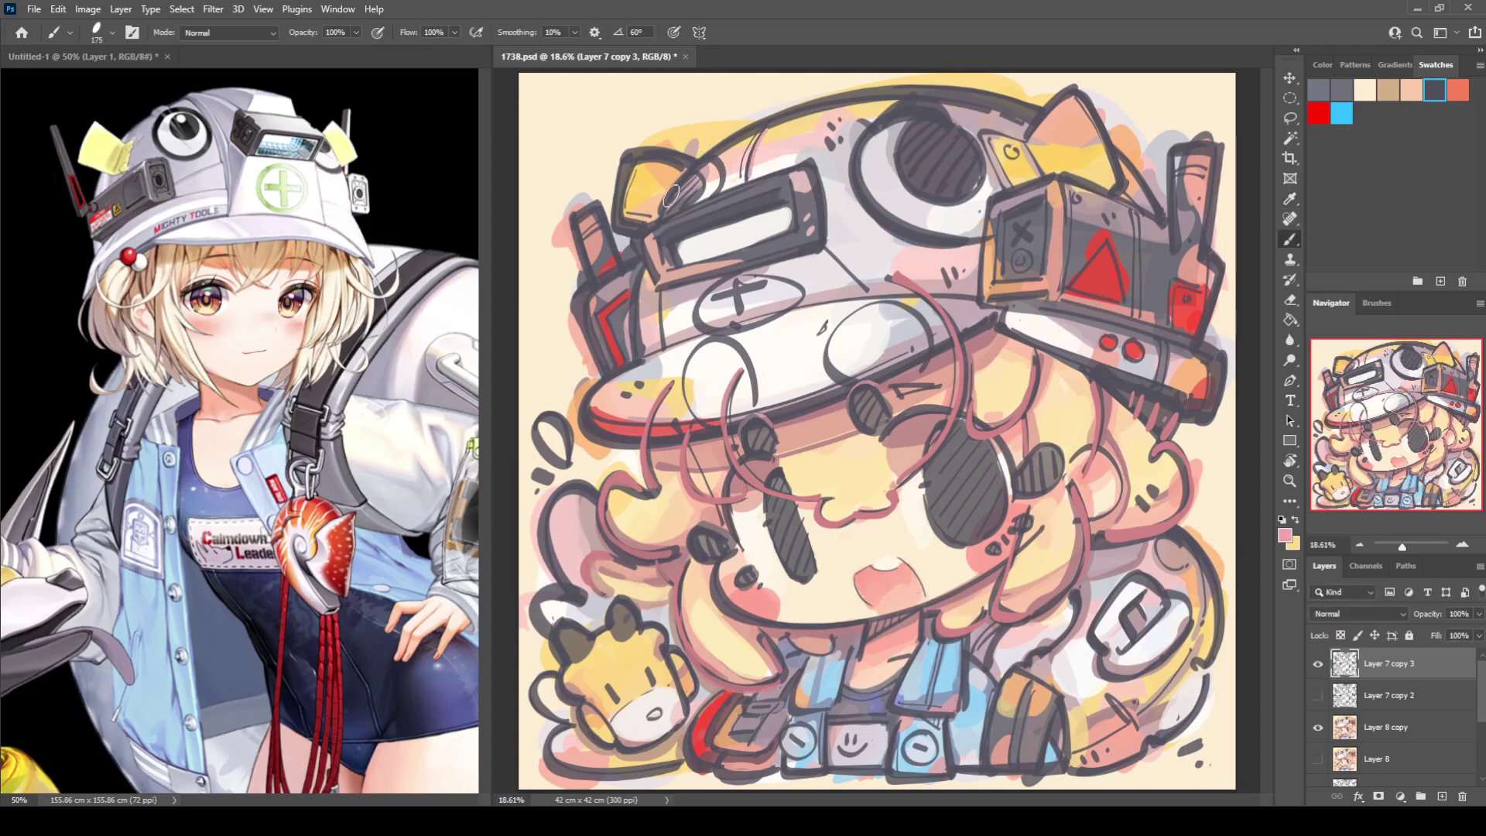
mouse_move(670, 195)
left_mouse_down()
mouse_move(715, 148)
mouse_move(889, 89)
mouse_move(969, 91)
left_mouse_up()
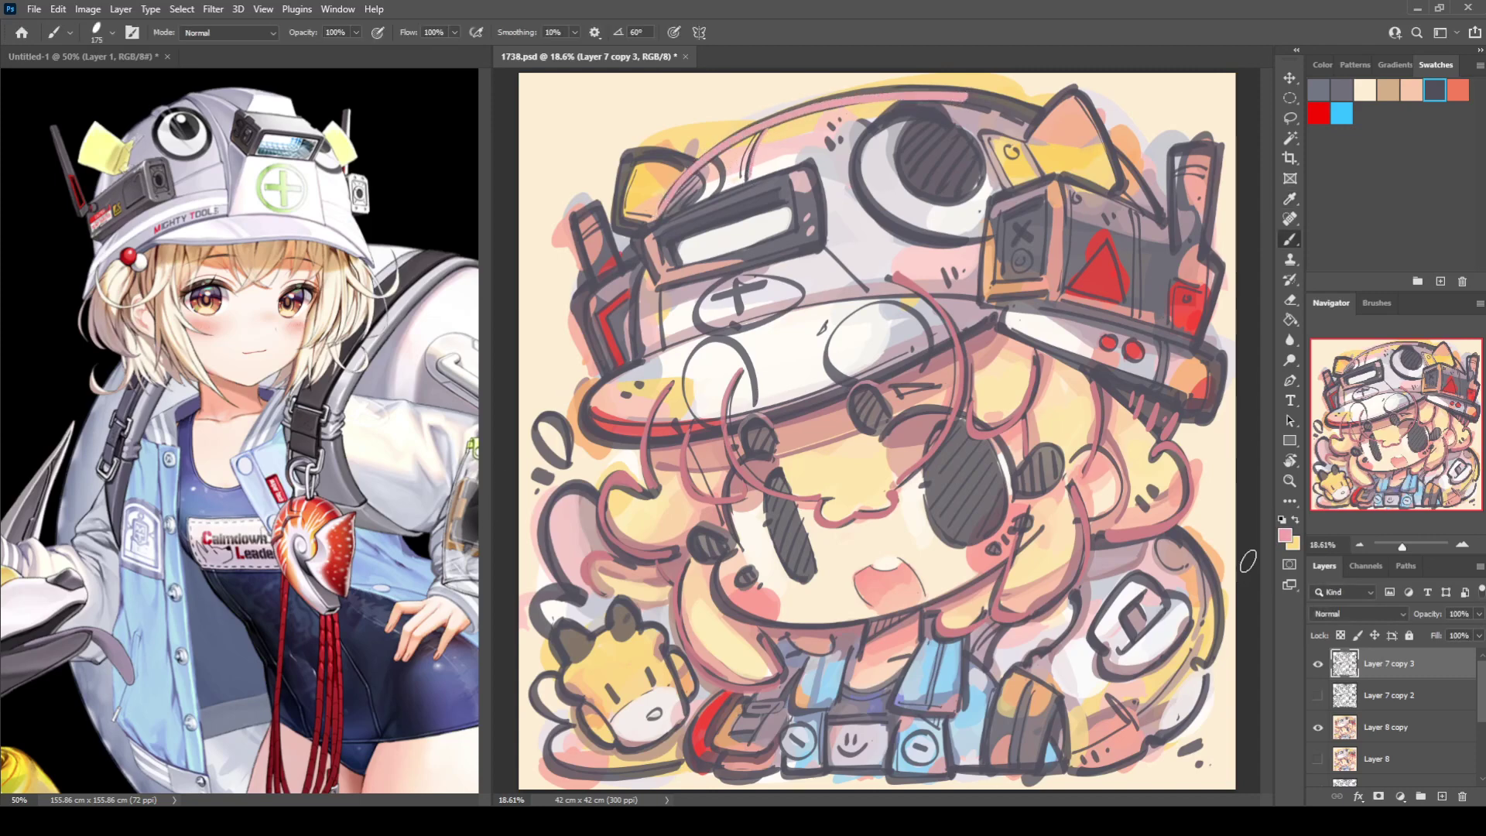
Sample a pale grey-blue from the reference jacket and line the helmet's top edge, left side and the seam beside the visor.
key("i")
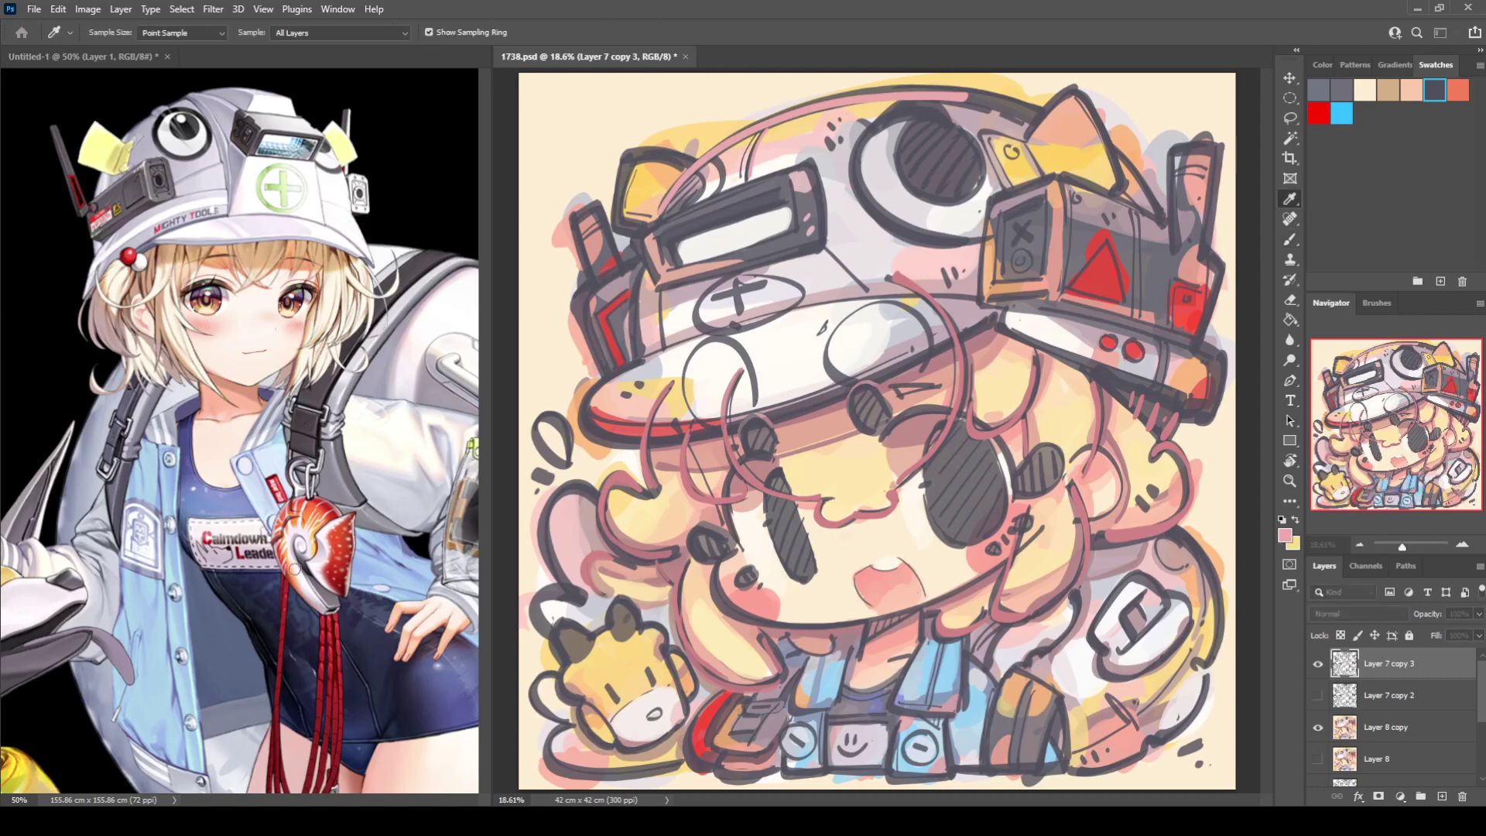
left_click(395, 513)
key("b")
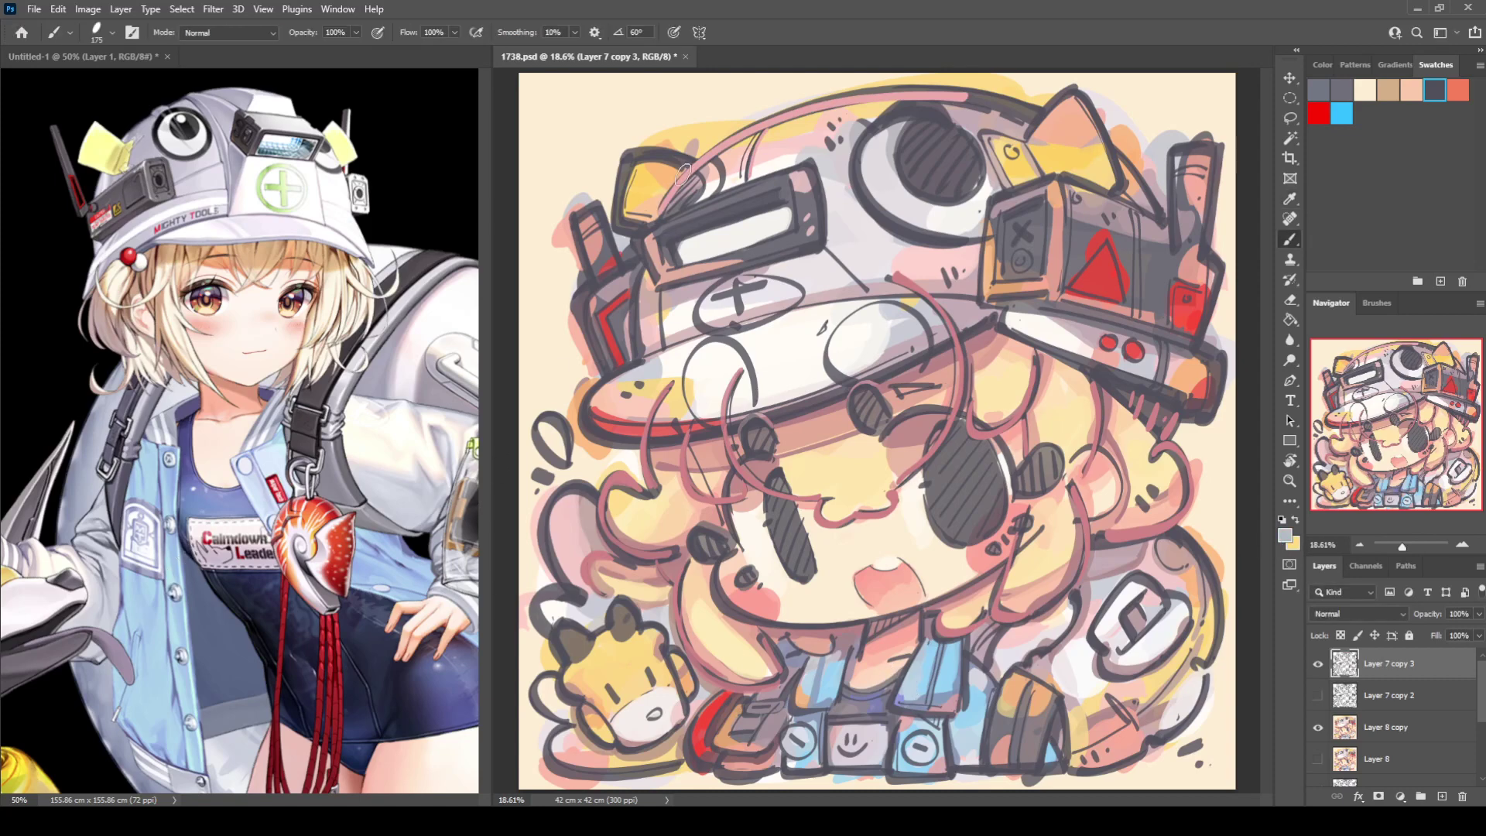
mouse_move(760, 128)
left_mouse_down()
mouse_move(912, 97)
mouse_move(1026, 108)
left_mouse_up()
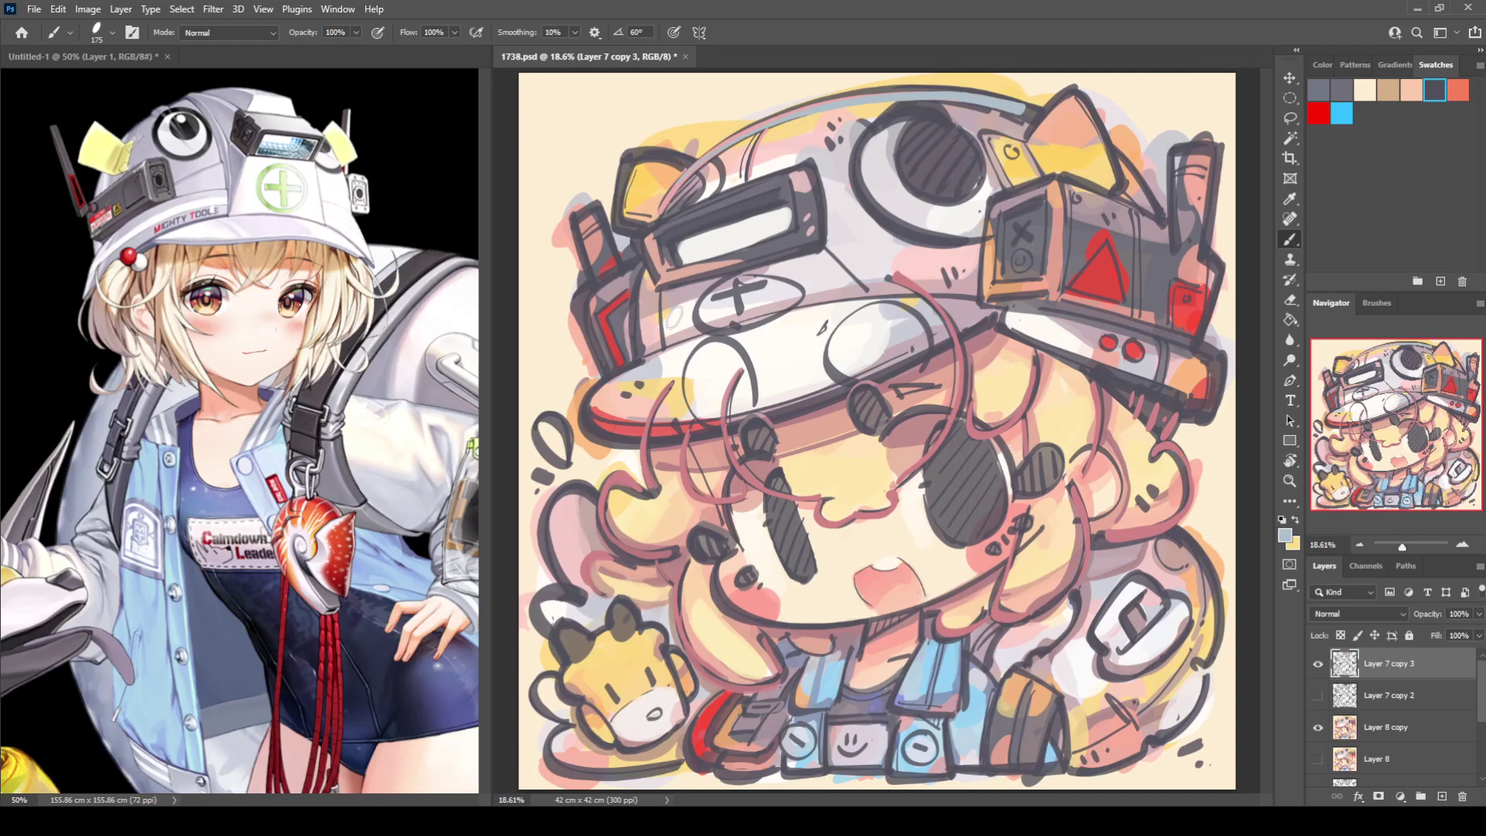
left_click_drag(661, 292, 664, 345)
left_click_drag(822, 252, 861, 295)
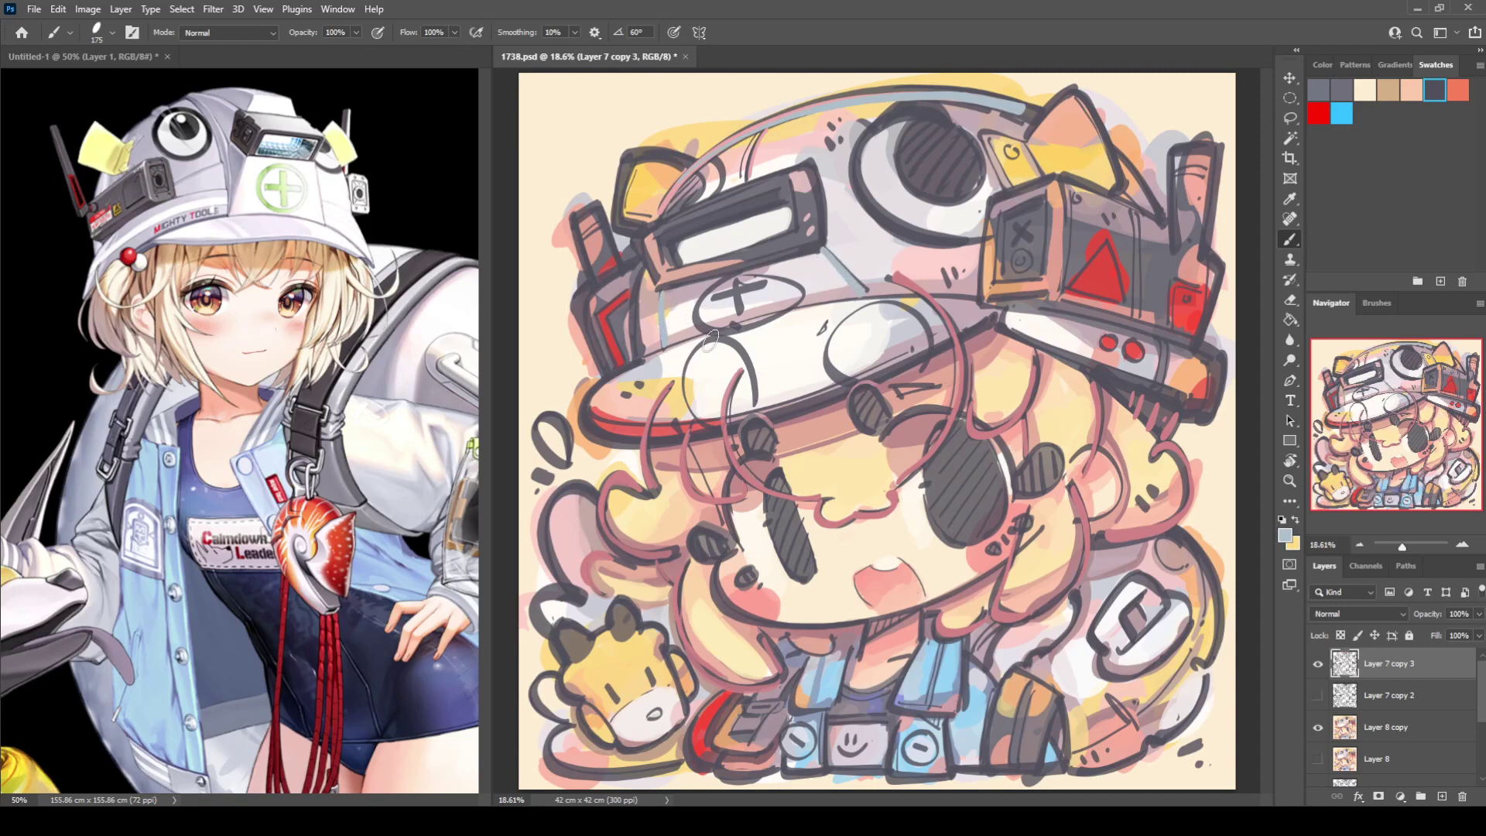
mouse_move(636, 360)
left_mouse_down()
mouse_move(804, 309)
mouse_move(1002, 292)
left_mouse_up()
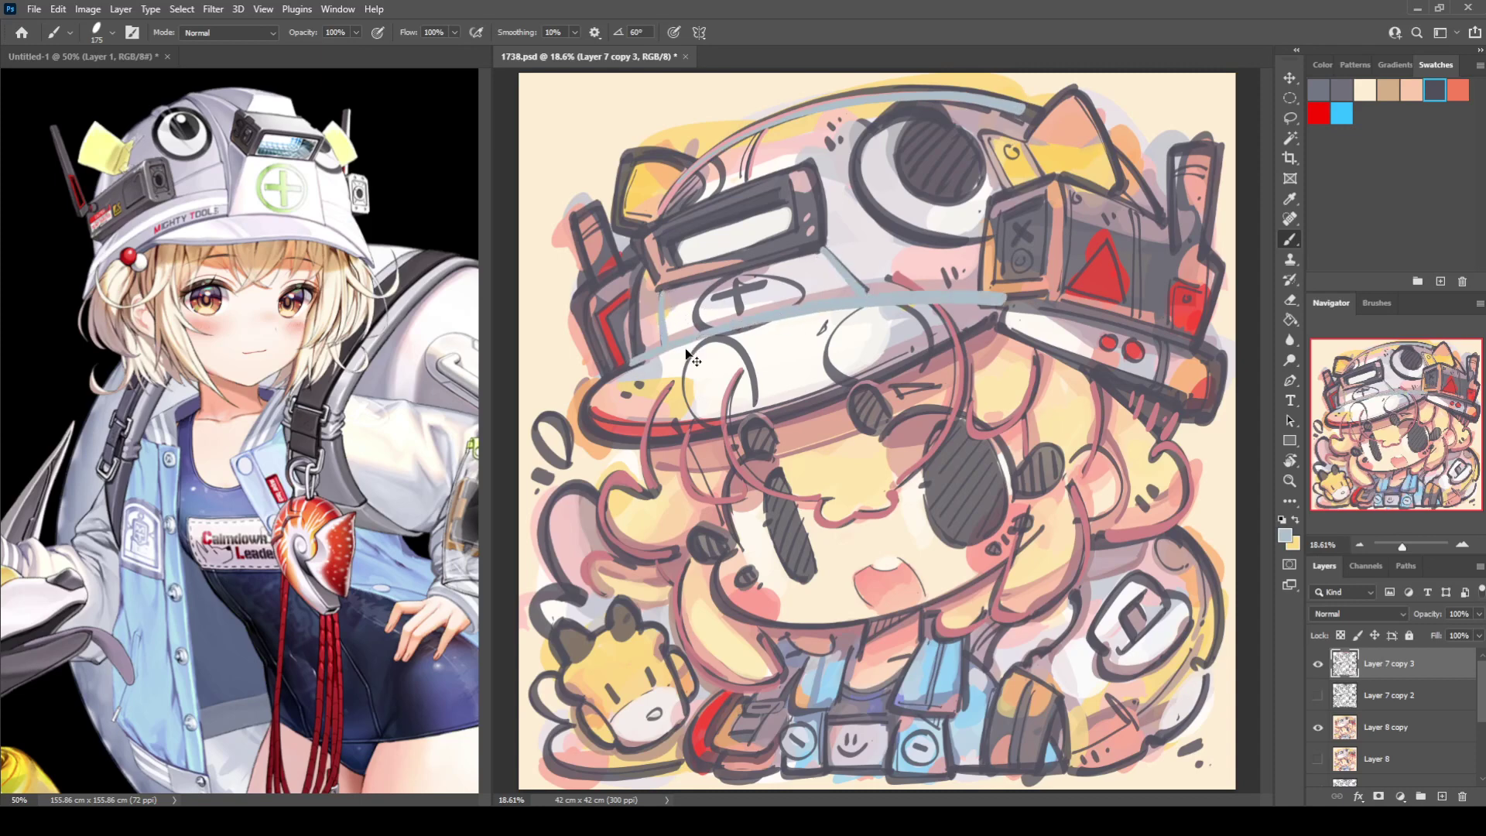
key("ctrl+z")
mouse_move(640, 358)
left_mouse_down()
mouse_move(787, 309)
mouse_move(947, 292)
left_mouse_up()
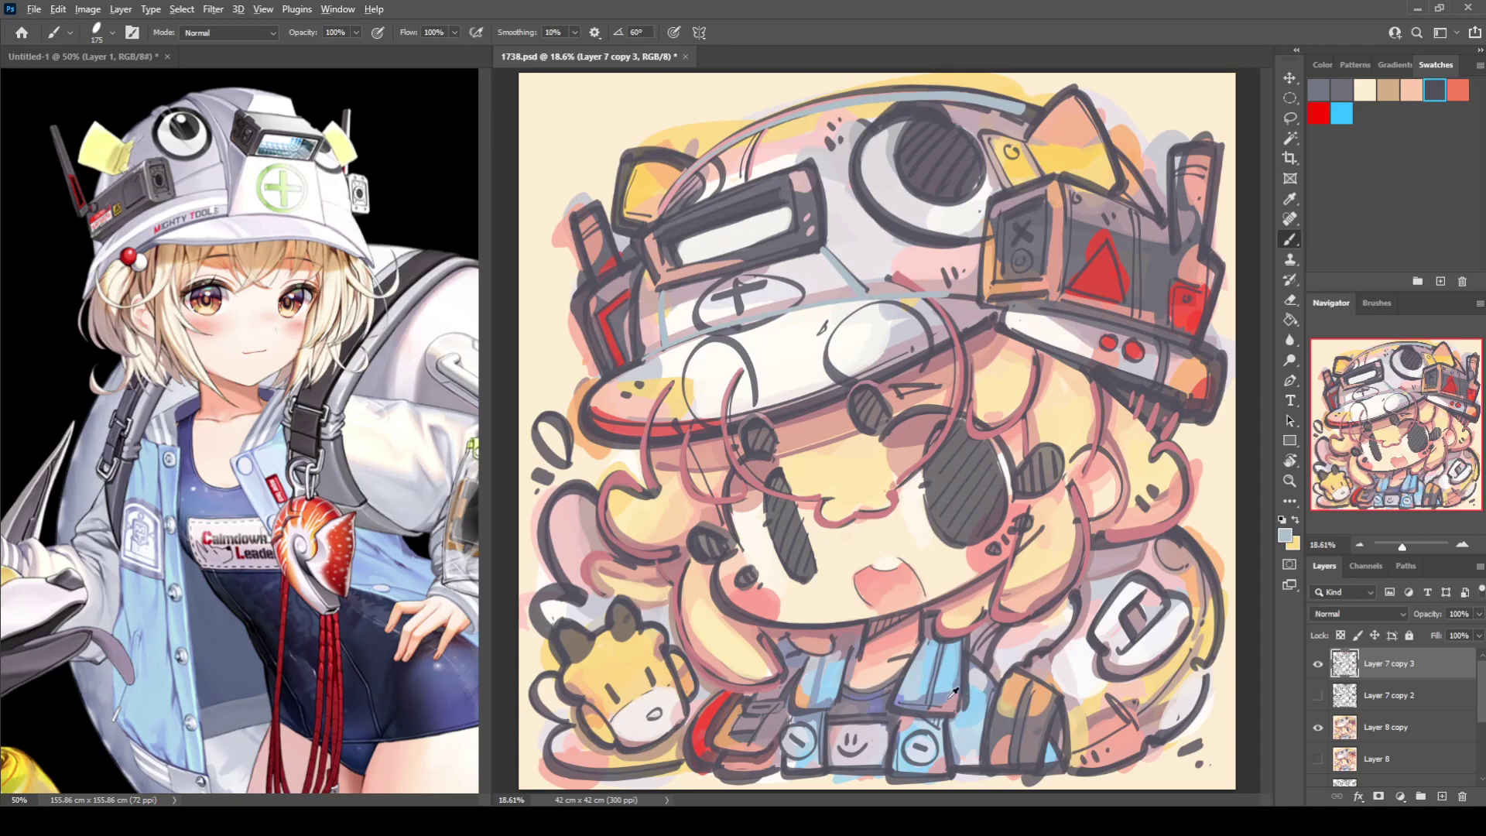
Sample a muted blue from the chibi's jacket and line the helmet brim's edges, including the brim section under the box.
left_click(949, 698, "alt")
key("ctrl+z")
mouse_move(636, 361)
left_mouse_down()
mouse_move(840, 302)
mouse_move(981, 295)
left_mouse_up()
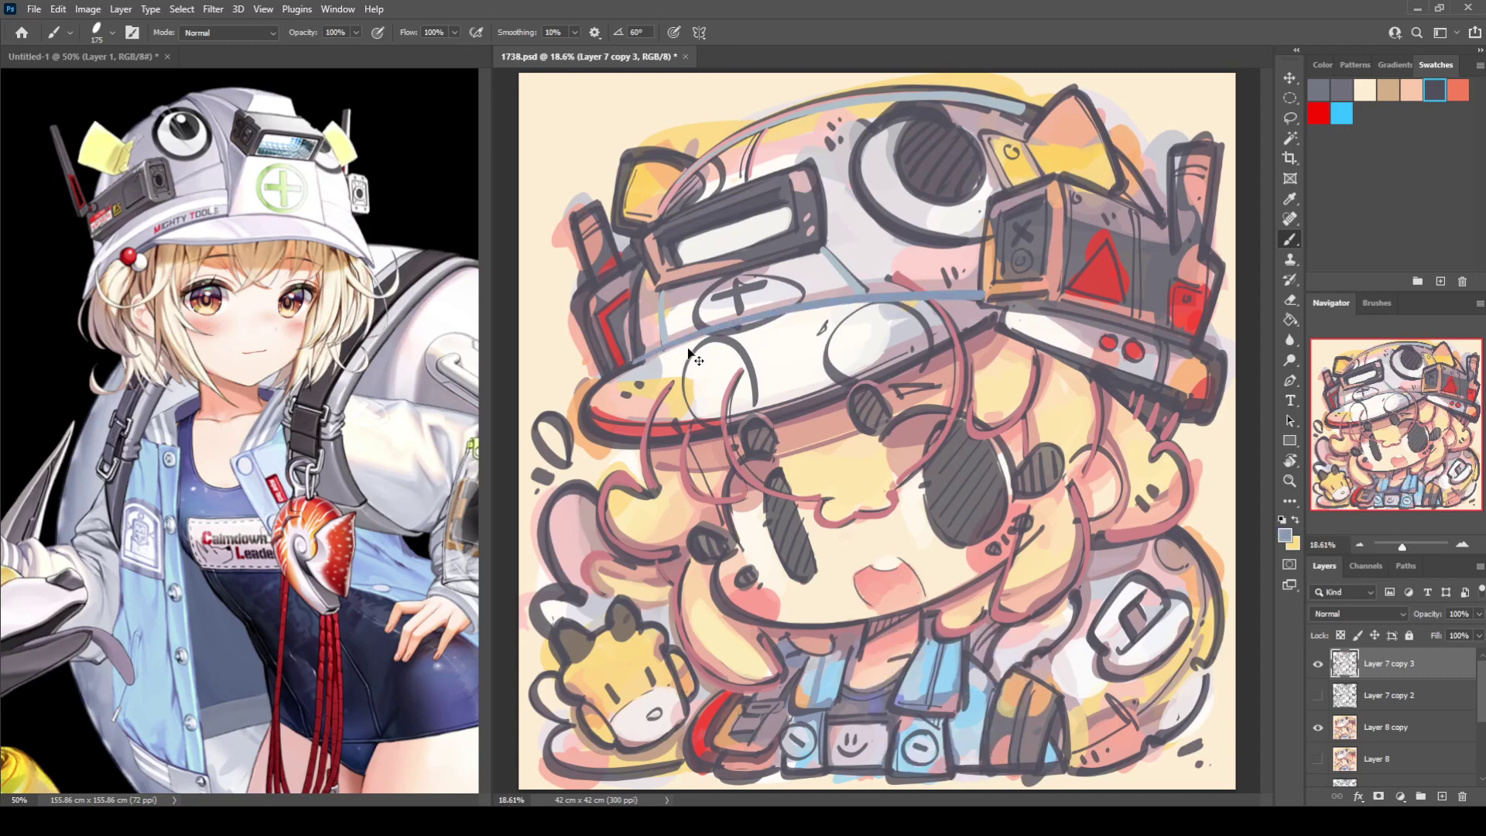
key("ctrl+z")
mouse_move(638, 361)
left_mouse_down()
mouse_move(839, 299)
mouse_move(979, 294)
left_mouse_up()
key("ctrl+z")
mouse_move(637, 360)
left_mouse_down()
mouse_move(733, 325)
mouse_move(976, 297)
left_mouse_up()
mouse_move(638, 280)
left_mouse_down()
mouse_move(629, 381)
mouse_move(629, 366)
mouse_move(579, 414)
mouse_move(602, 445)
mouse_move(847, 388)
mouse_move(982, 318)
mouse_move(1011, 329)
mouse_move(979, 337)
mouse_move(1217, 414)
left_mouse_up()
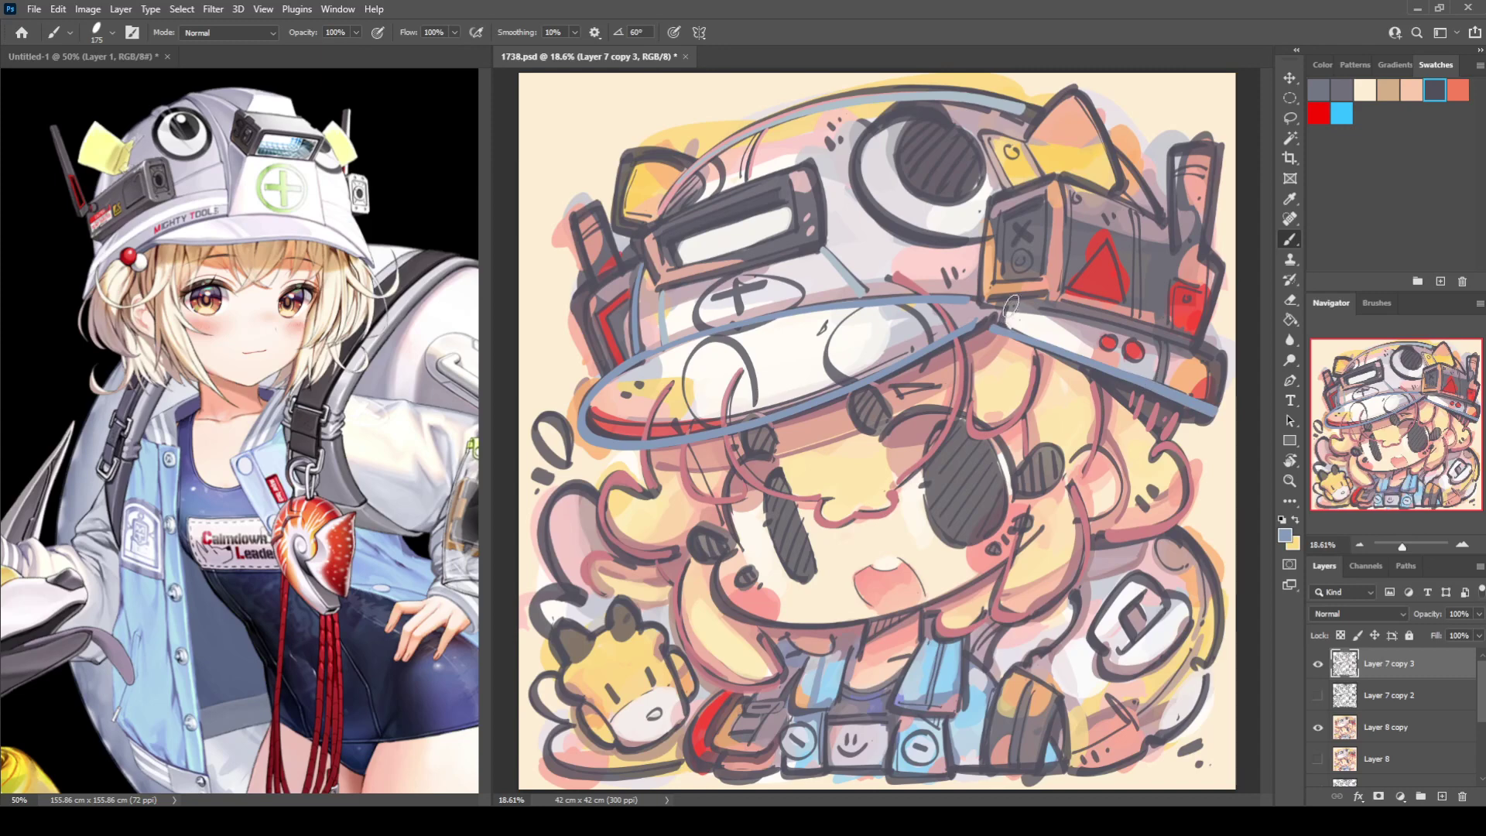
mouse_move(1010, 308)
left_mouse_down()
mouse_move(1174, 346)
mouse_move(1215, 362)
mouse_move(1209, 398)
left_mouse_up()
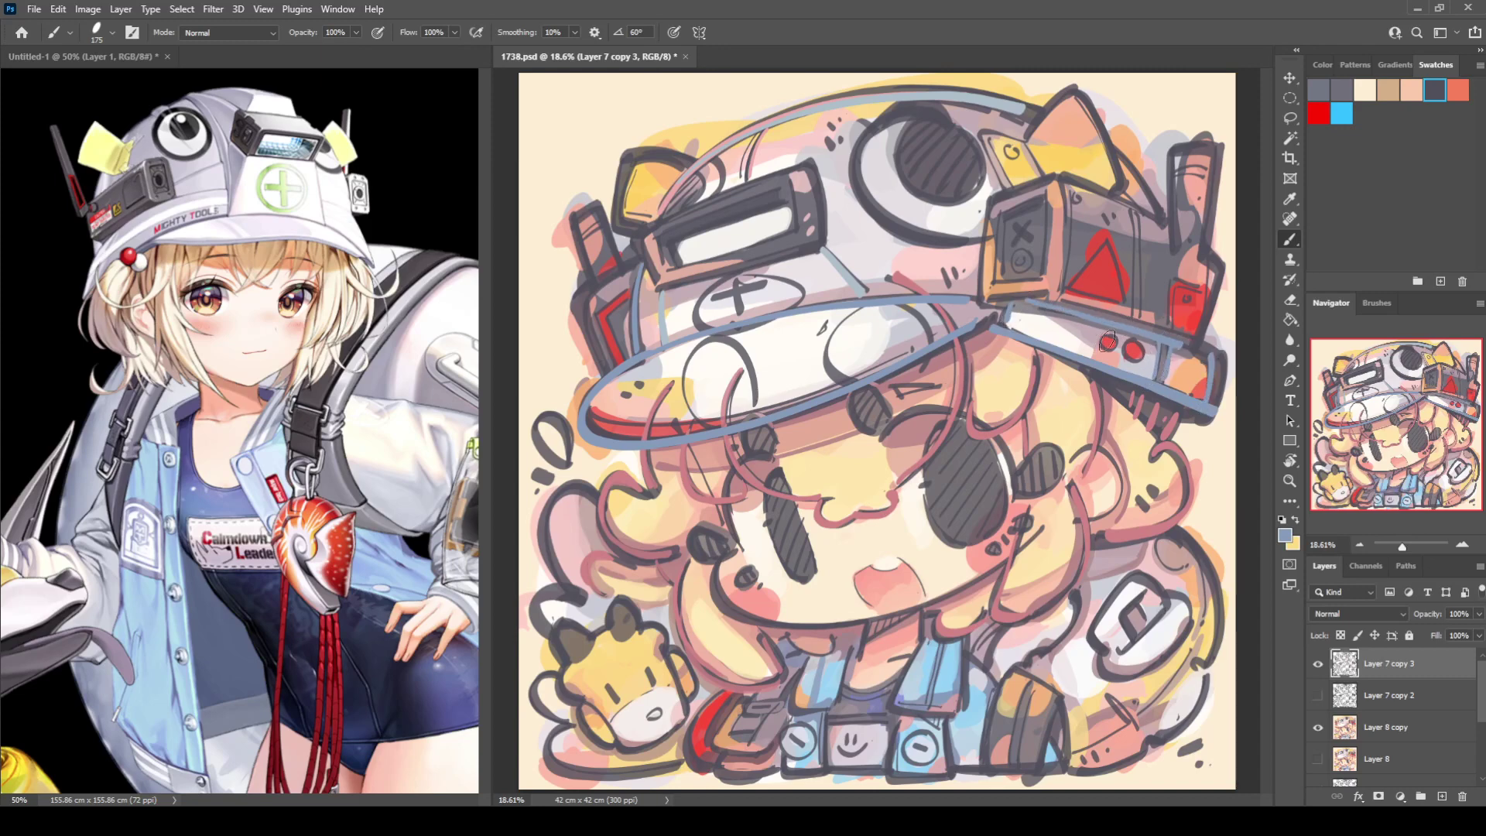
Sample white from the brim and outline the two red lights, the right brim panel and the inner lower edge of the front brim.
left_click(1060, 329, "alt")
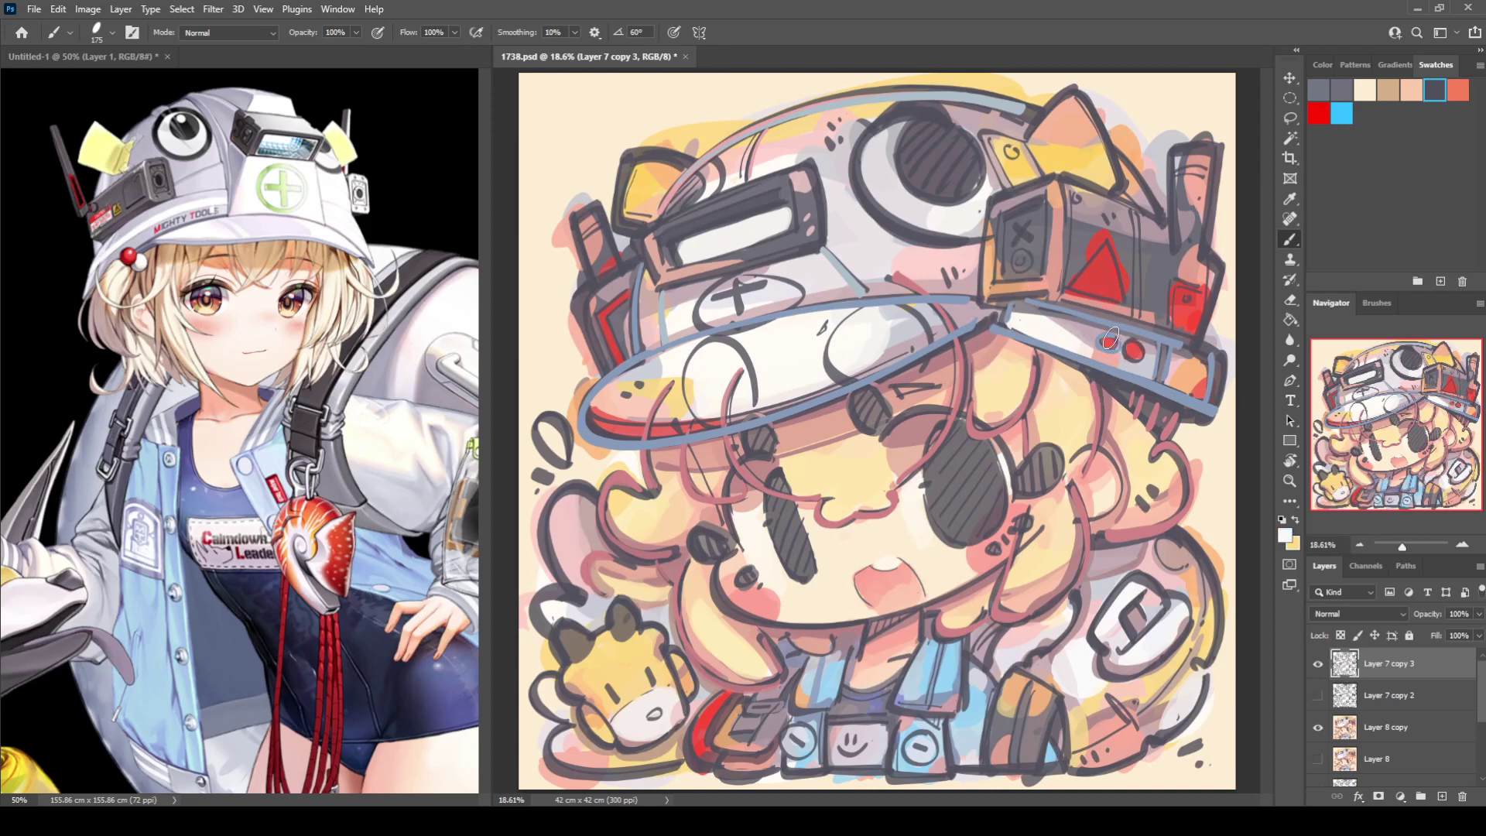
mouse_move(1113, 331)
left_mouse_down()
mouse_move(1100, 344)
mouse_move(1128, 341)
mouse_move(1167, 375)
left_mouse_up()
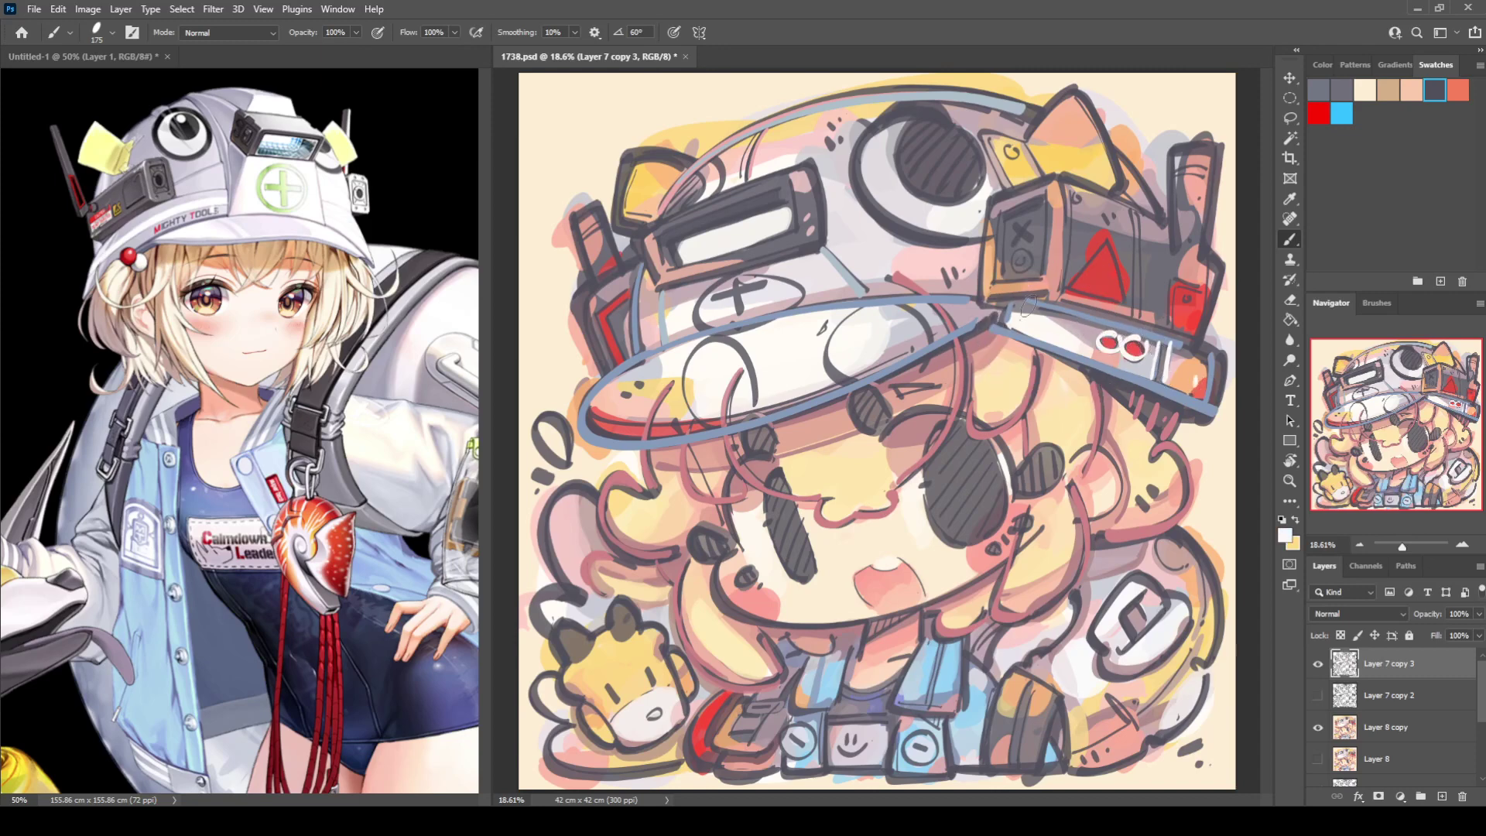
mouse_move(1012, 304)
left_mouse_down()
mouse_move(1004, 325)
mouse_move(1207, 405)
left_mouse_up()
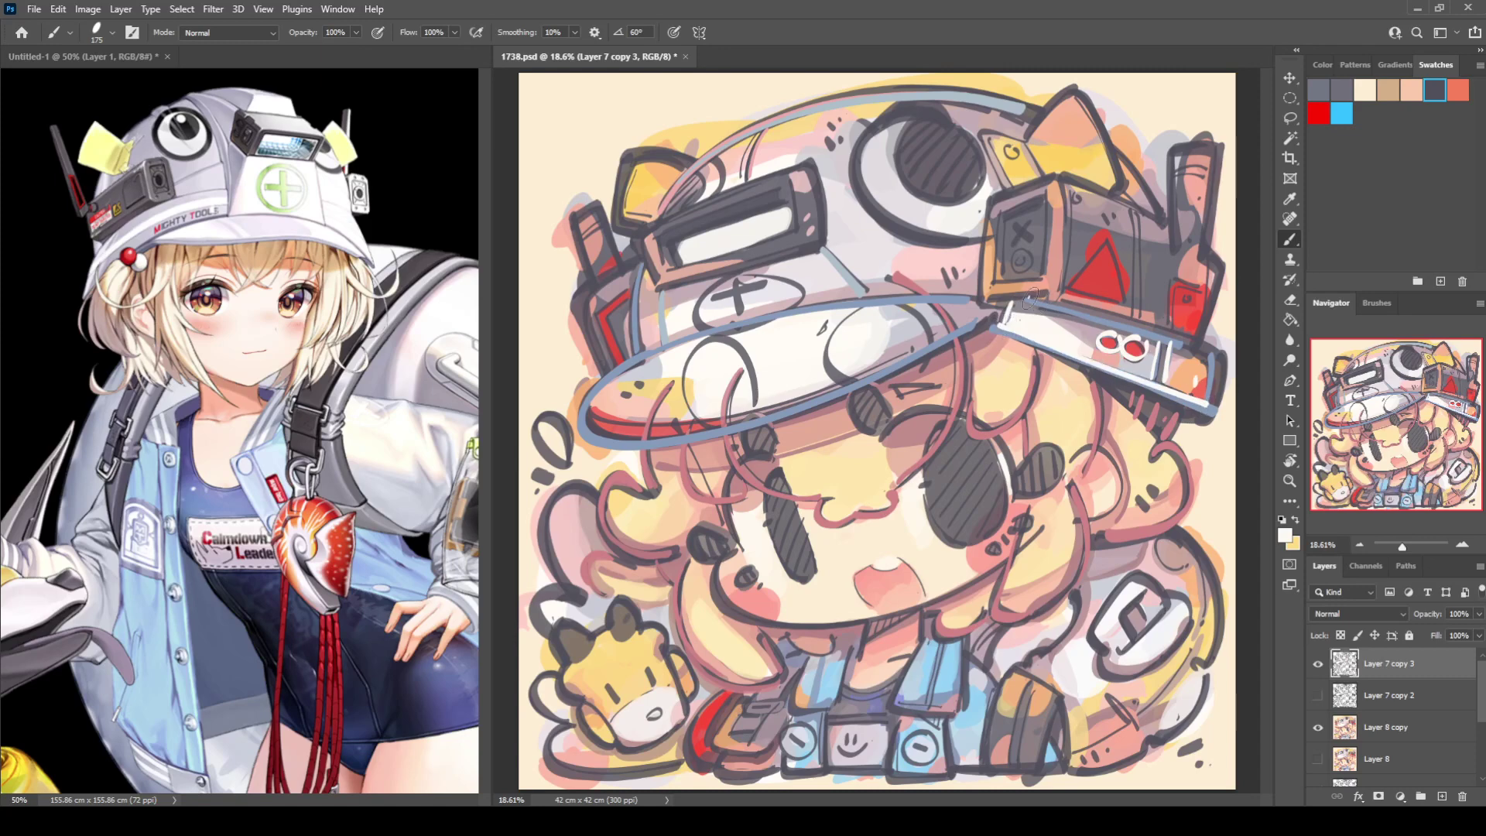
mouse_move(1010, 303)
left_mouse_down()
mouse_move(1221, 361)
mouse_move(1204, 403)
left_mouse_up()
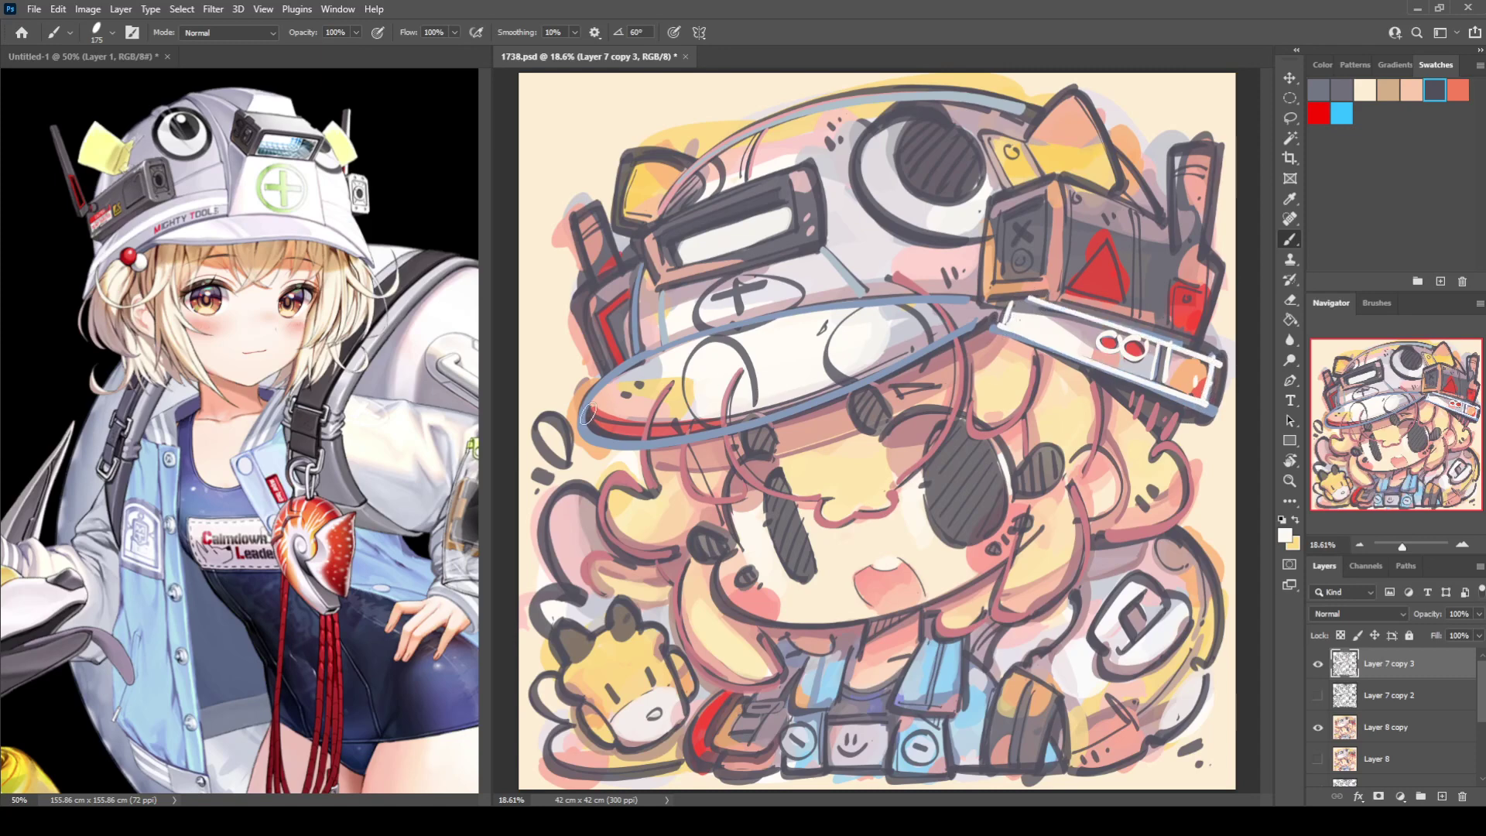
mouse_move(588, 414)
left_mouse_down()
mouse_move(775, 412)
mouse_move(1000, 319)
left_mouse_up()
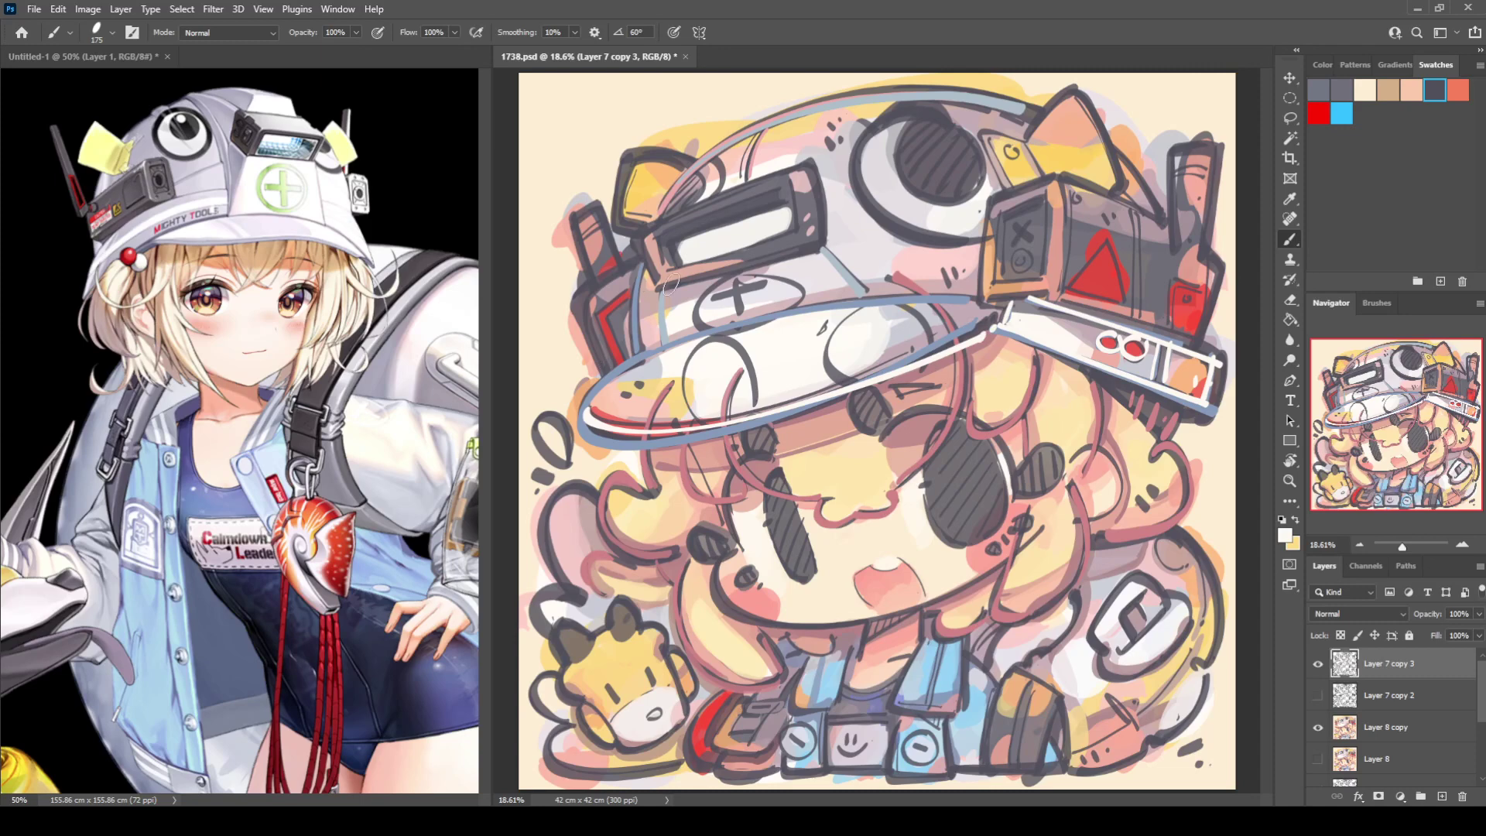
Outline the visor frame in white, line its window in yellow sampled from the helmet's ear, and add white highlight strokes.
mouse_move(643, 241)
left_mouse_down()
mouse_move(659, 283)
mouse_move(784, 257)
left_mouse_up()
key("ctrl+z")
mouse_move(666, 284)
left_mouse_down()
mouse_move(806, 247)
mouse_move(800, 233)
left_mouse_up()
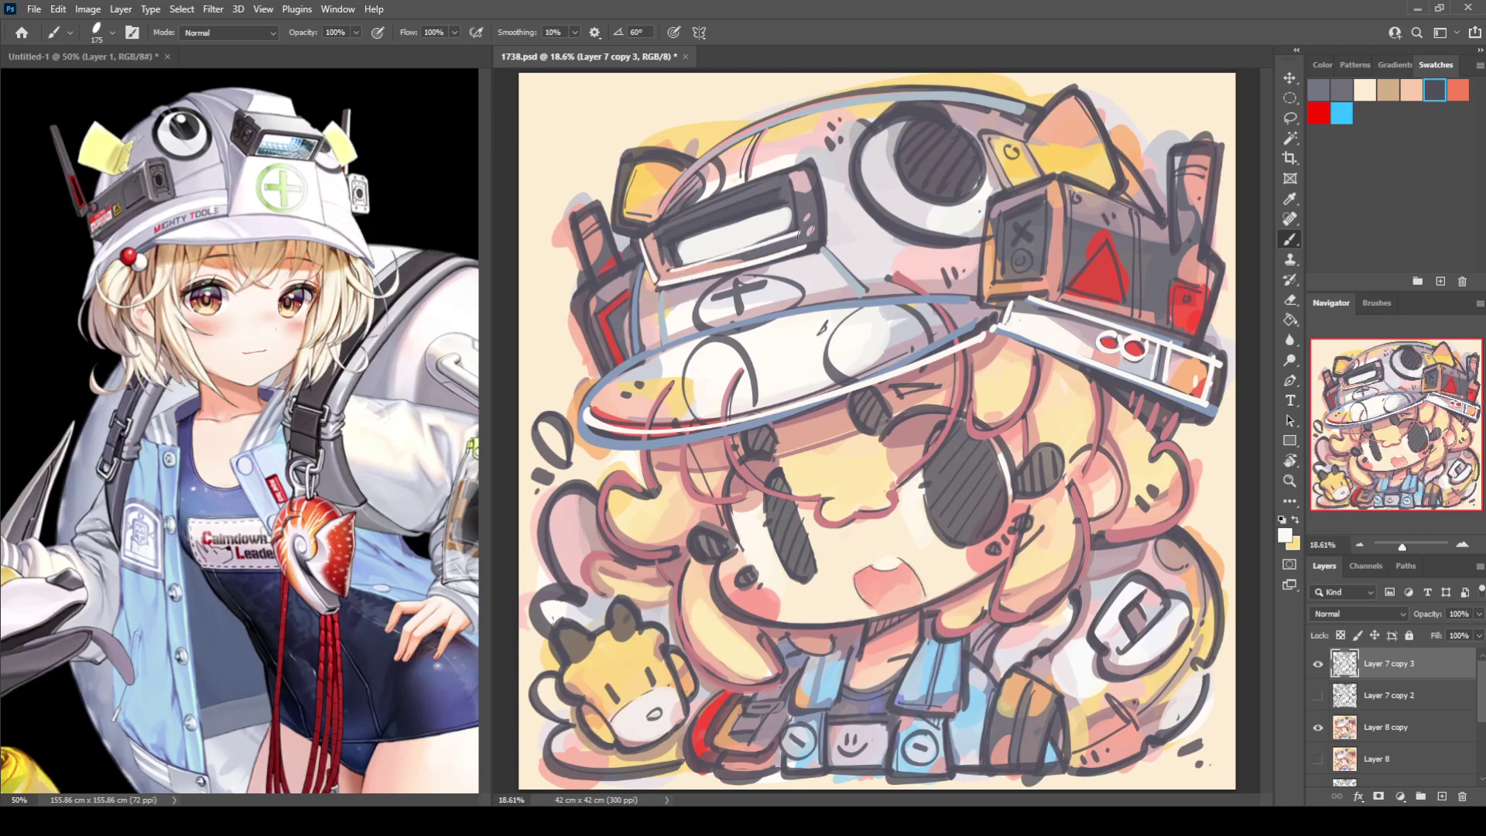
left_click(1052, 149, "alt")
mouse_move(665, 267)
left_mouse_down()
mouse_move(666, 236)
mouse_move(791, 193)
mouse_move(769, 234)
mouse_move(837, 214)
left_mouse_up()
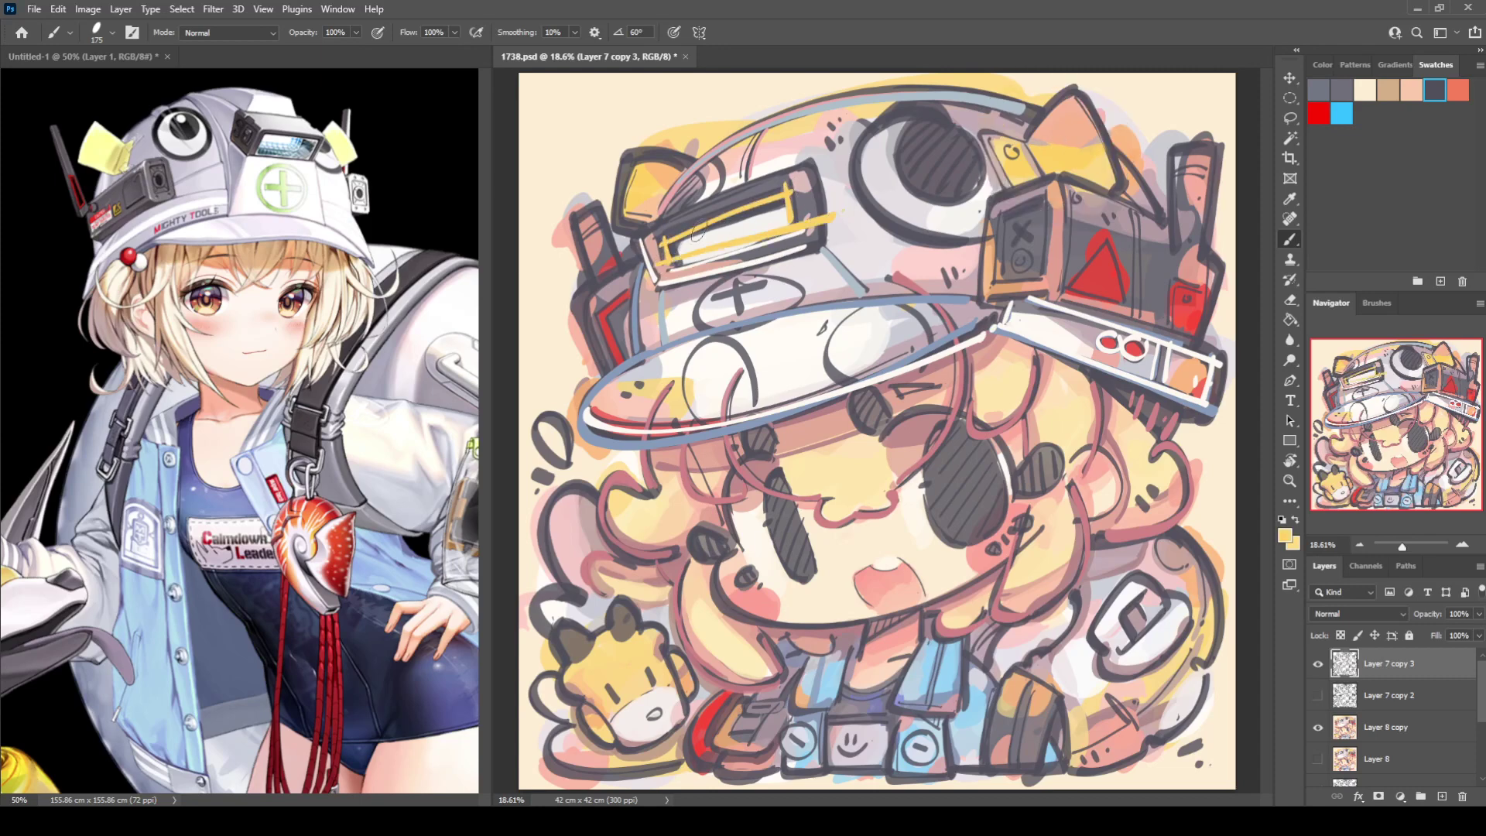
left_click(730, 223, "alt")
left_click_drag(747, 188, 700, 219)
Sample white from the big round eye on the helmet and line around its dark pupil.
left_click(950, 205, "alt")
mouse_move(924, 114)
left_mouse_down()
mouse_move(899, 132)
mouse_move(891, 174)
left_mouse_up()
mouse_move(917, 99)
left_mouse_down()
mouse_move(870, 123)
mouse_move(856, 159)
mouse_move(866, 205)
mouse_move(907, 234)
mouse_move(959, 230)
left_mouse_up()
key("ctrl+z")
mouse_move(898, 105)
left_mouse_down()
mouse_move(848, 161)
mouse_move(870, 222)
left_mouse_up()
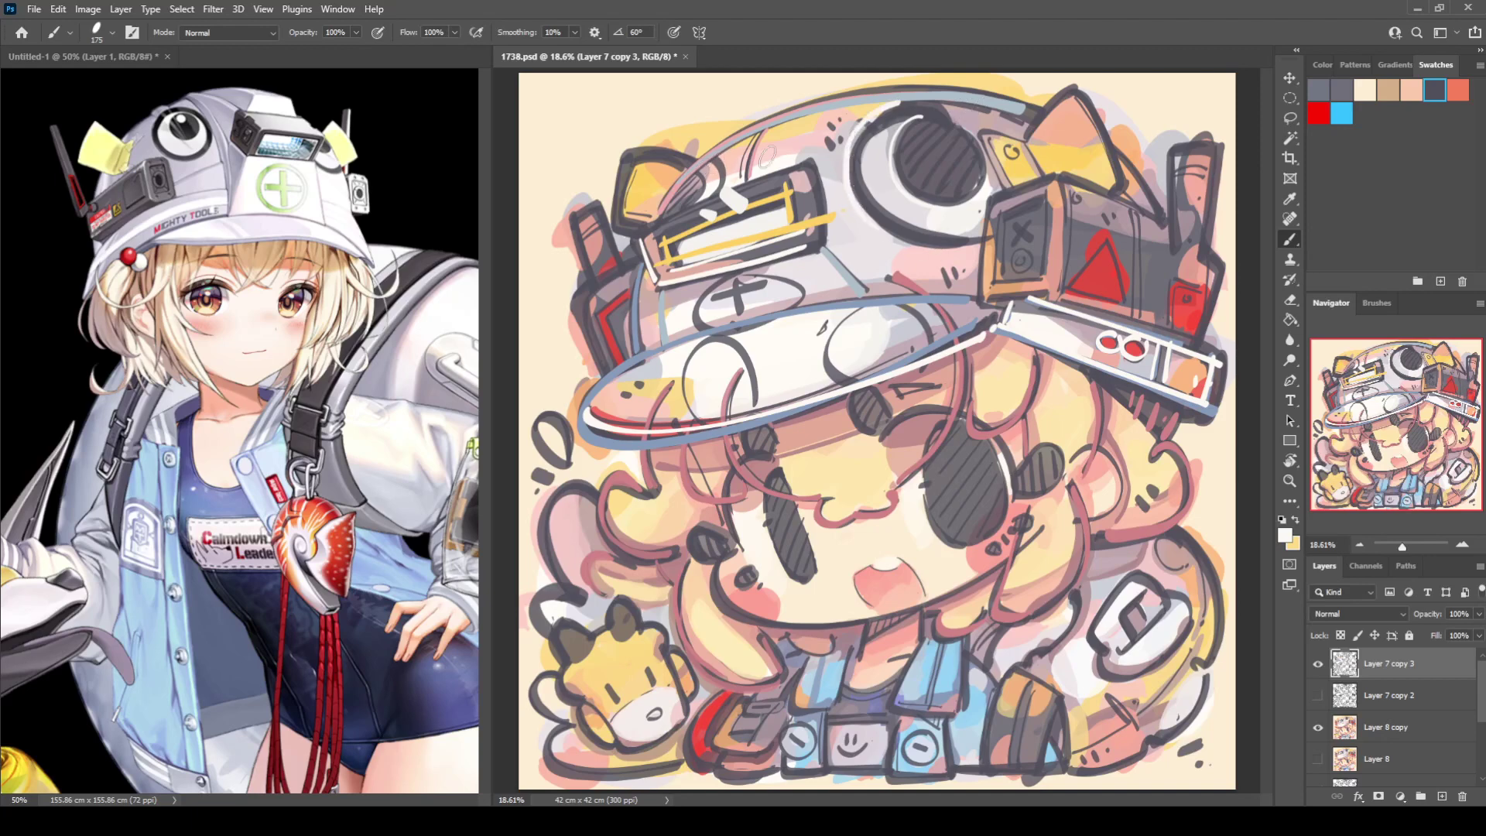
Sample dark grey from the helmet eye's pupil and line the curves above the visor and the seam beside it.
left_click(915, 161, "alt")
mouse_move(686, 198)
left_mouse_down()
mouse_move(770, 162)
mouse_move(711, 165)
mouse_move(703, 198)
mouse_move(683, 189)
mouse_move(667, 207)
mouse_move(760, 131)
left_mouse_up()
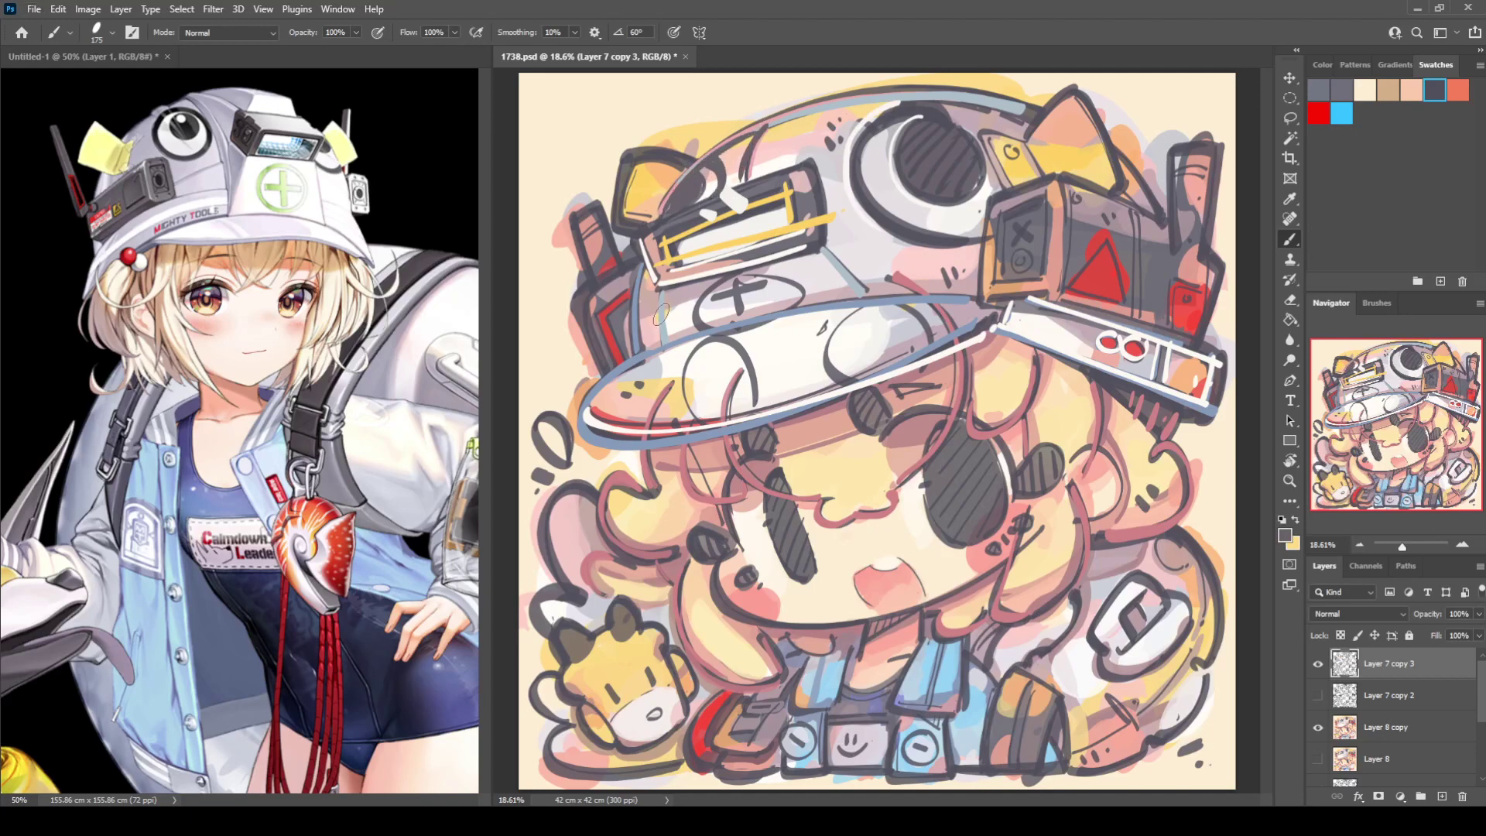
left_click_drag(826, 244, 857, 282)
Sample pinkish red from the hair lines and outline the yellow pieces on both sides of the helmet.
left_click(687, 461, "alt")
mouse_move(627, 162)
left_mouse_down()
mouse_move(618, 221)
mouse_move(639, 194)
mouse_move(638, 157)
mouse_move(649, 171)
left_mouse_up()
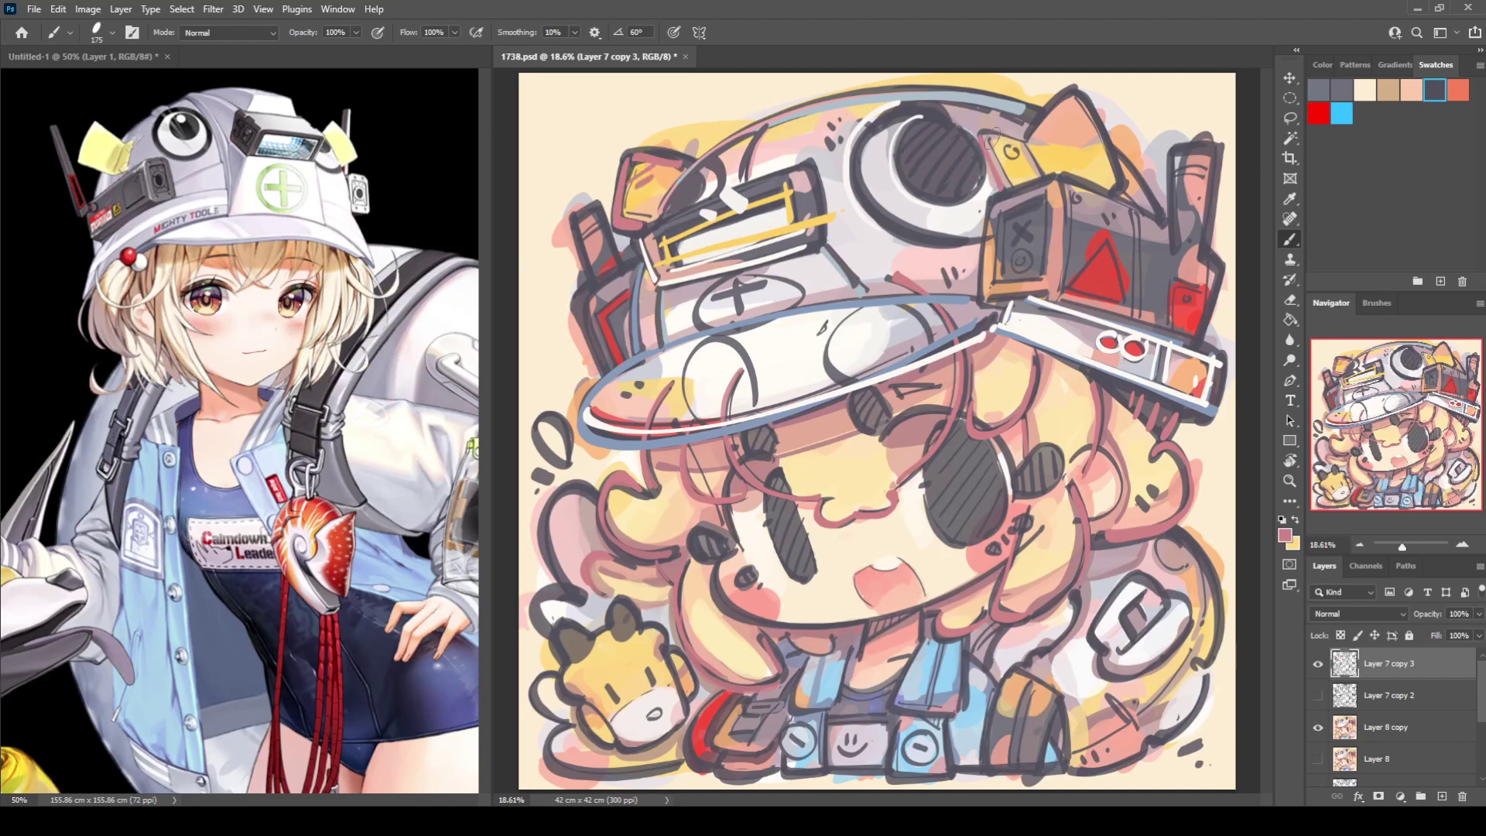
mouse_move(992, 138)
left_mouse_down()
mouse_move(1026, 124)
mouse_move(1044, 178)
mouse_move(1077, 84)
mouse_move(1123, 182)
left_mouse_up()
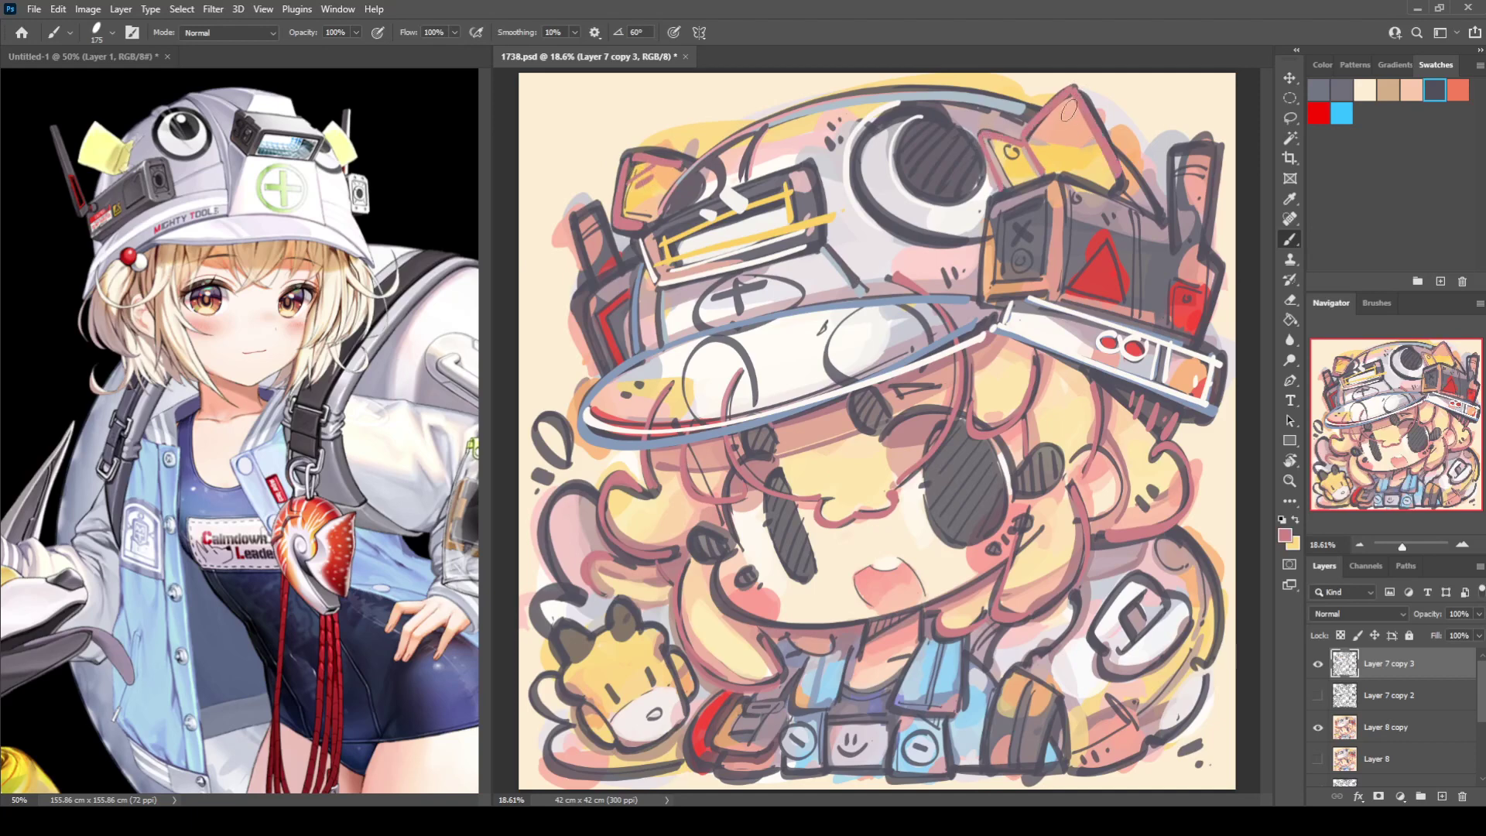
left_click_drag(1027, 133, 1082, 142)
Pick a bright green and line the helmet's cross emblem and the outer edge of the left side device.
key("i")
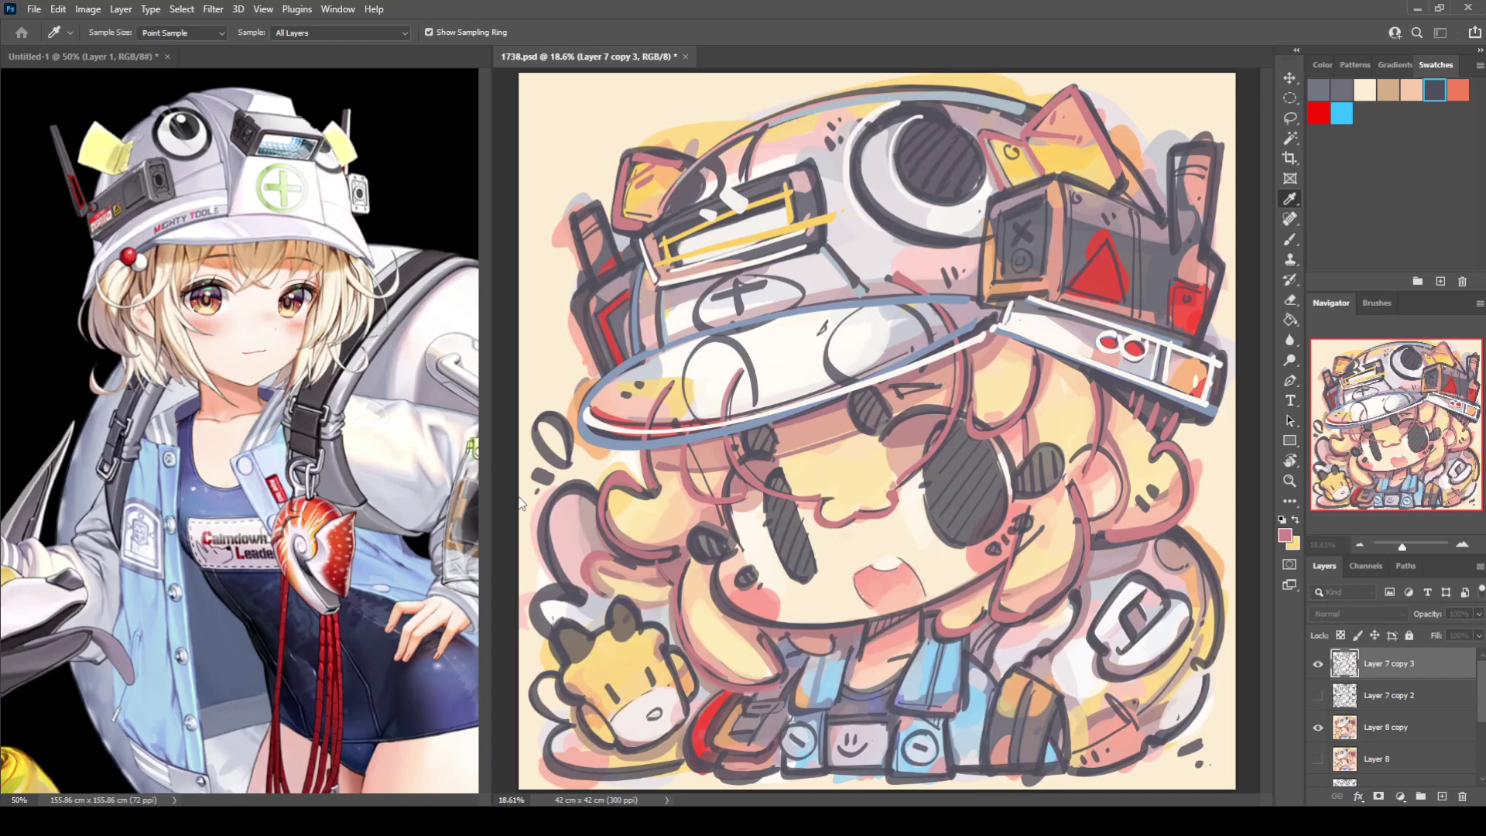
key("b")
mouse_move(720, 296)
left_mouse_down()
mouse_move(793, 298)
mouse_move(696, 313)
mouse_move(781, 275)
mouse_move(743, 265)
left_mouse_up()
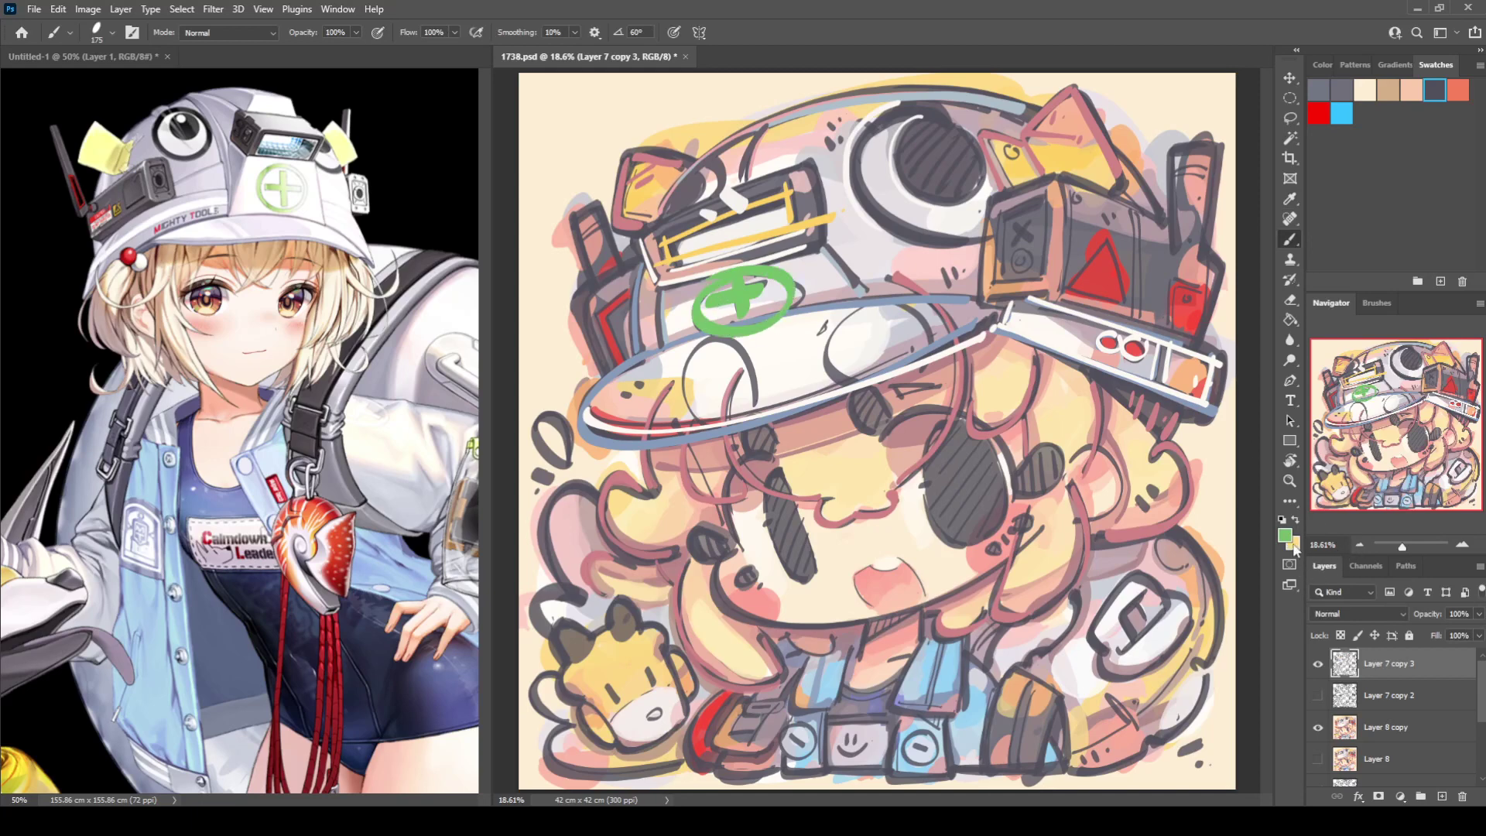
key("i")
key("b")
mouse_move(751, 301)
left_mouse_down()
mouse_move(708, 306)
mouse_move(755, 297)
mouse_move(739, 324)
mouse_move(742, 271)
mouse_move(781, 284)
mouse_move(762, 331)
left_mouse_up()
key("ctrl+z")
mouse_move(586, 298)
left_mouse_down()
mouse_move(587, 345)
mouse_move(582, 293)
left_mouse_up()
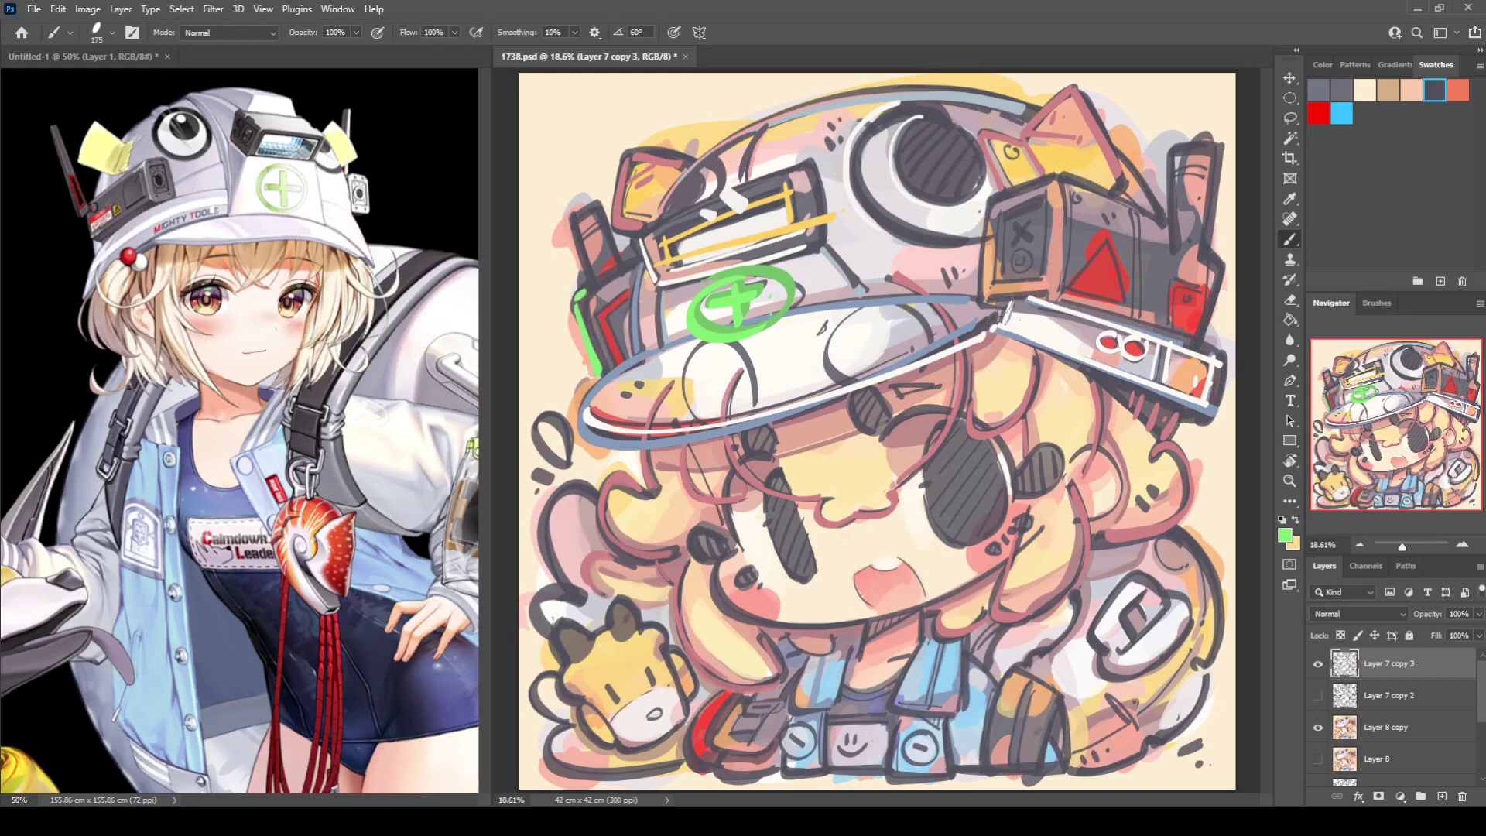
Outline the box and antenna on the helmet's right side in bright green.
left_click_drag(992, 301, 1010, 299)
left_click_drag(1139, 206, 1137, 316)
left_click_drag(1073, 189, 1067, 293)
mouse_move(991, 199)
left_mouse_down()
mouse_move(1054, 174)
mouse_move(988, 208)
mouse_move(979, 298)
left_mouse_up()
left_click_drag(1064, 174, 1184, 224)
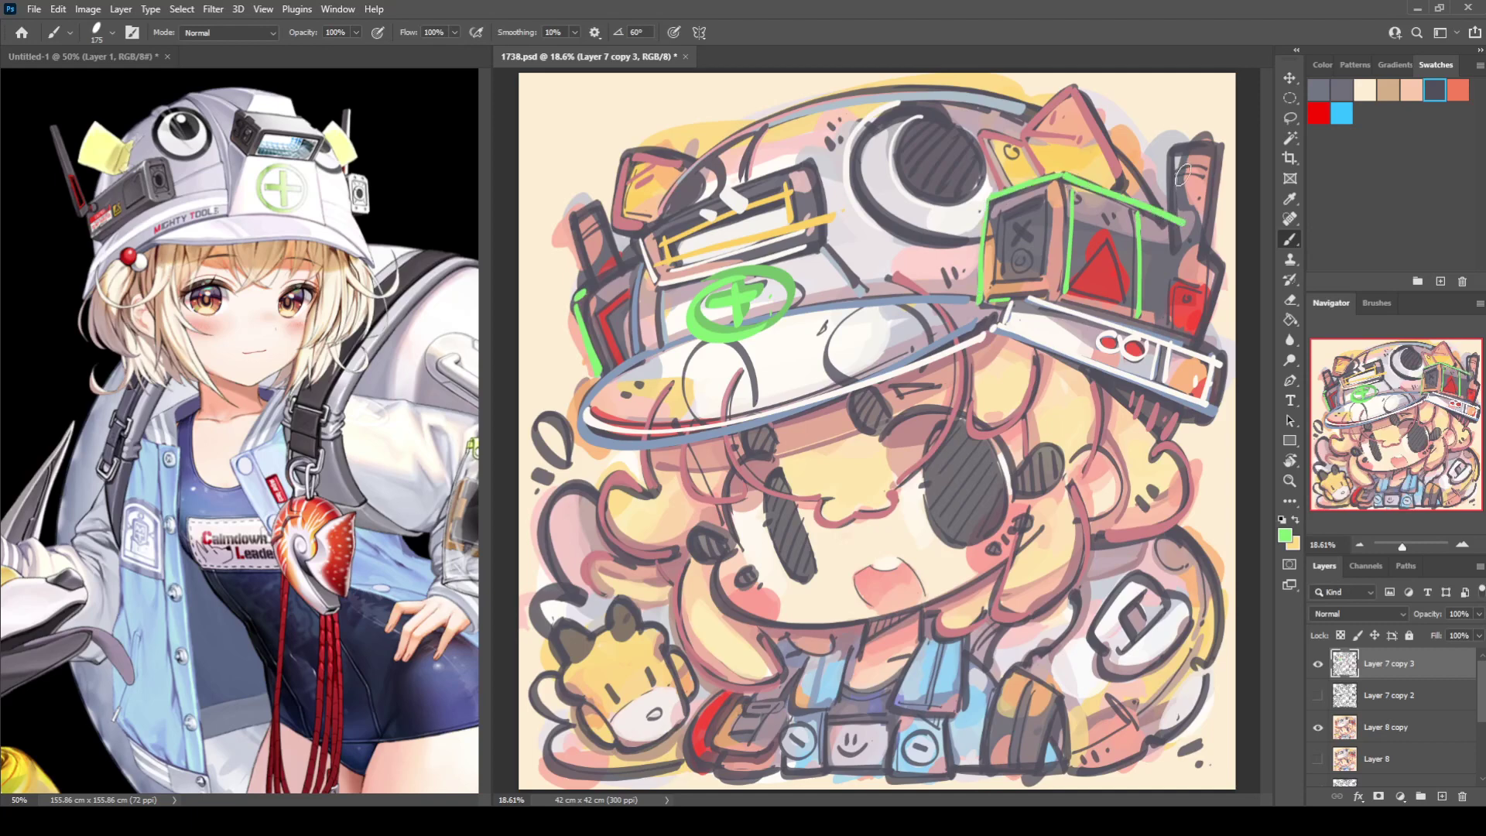
mouse_move(1173, 158)
left_mouse_down()
mouse_move(1176, 201)
mouse_move(1181, 153)
mouse_move(1212, 147)
left_mouse_up()
mouse_move(1212, 150)
left_mouse_down()
mouse_move(1194, 254)
mouse_move(1211, 309)
mouse_move(1191, 346)
left_mouse_up()
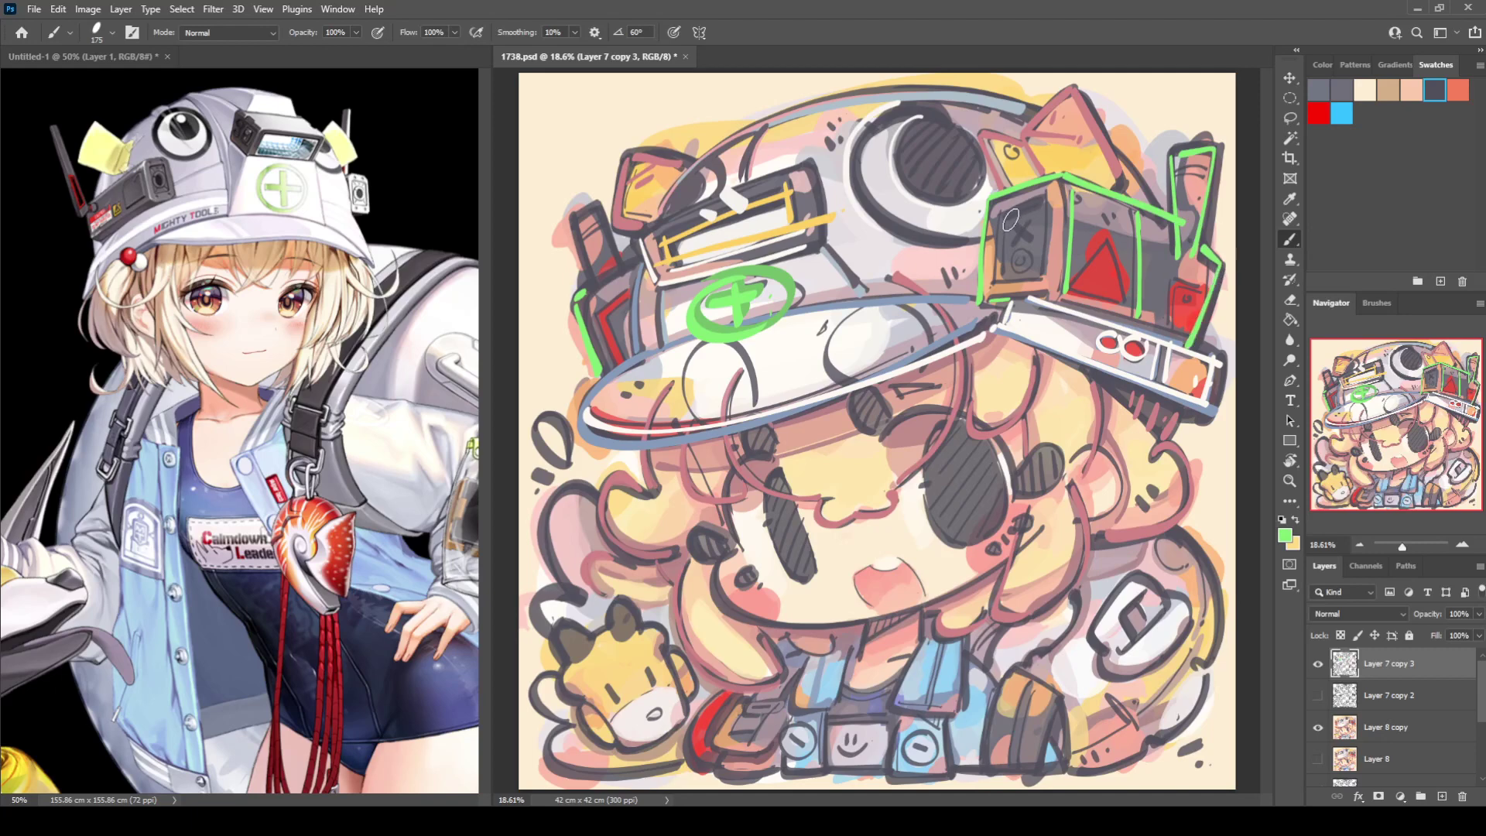
Line the box's X mark, the left antenna details and the lower right hair lock in bright green.
mouse_move(1012, 220)
left_mouse_down()
mouse_move(1029, 240)
mouse_move(1035, 219)
left_mouse_up()
mouse_move(613, 313)
left_mouse_down()
mouse_move(575, 221)
mouse_move(589, 274)
mouse_move(615, 247)
left_mouse_up()
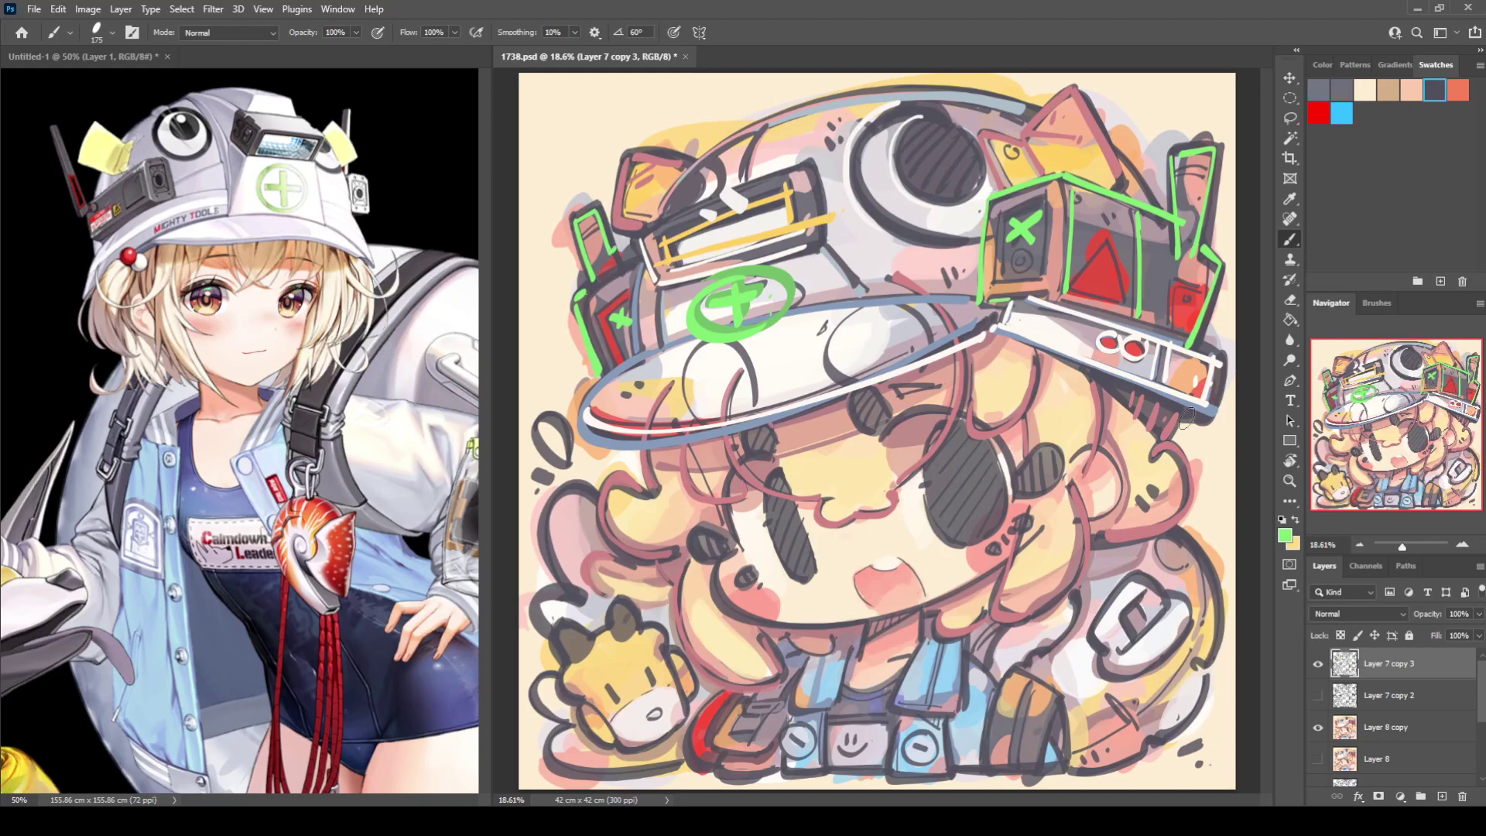
mouse_move(1152, 455)
left_mouse_down()
mouse_move(1166, 528)
mouse_move(1108, 539)
left_mouse_up()
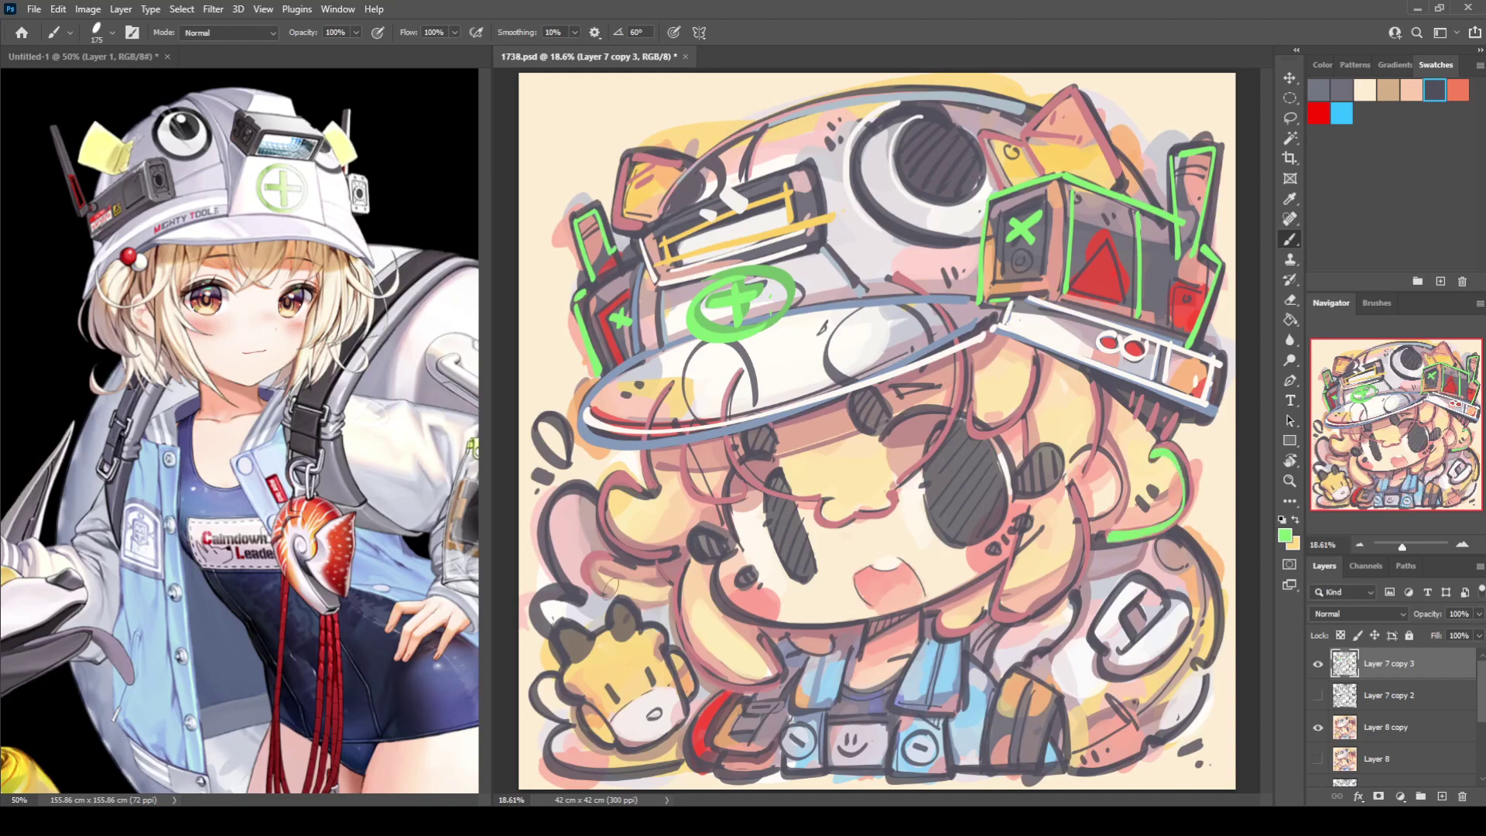
Line the curved shape left of the hair in bright green and the outer curves behind the mascot in light blue.
left_click_drag(590, 561, 584, 569)
left_click_drag(586, 503, 572, 588)
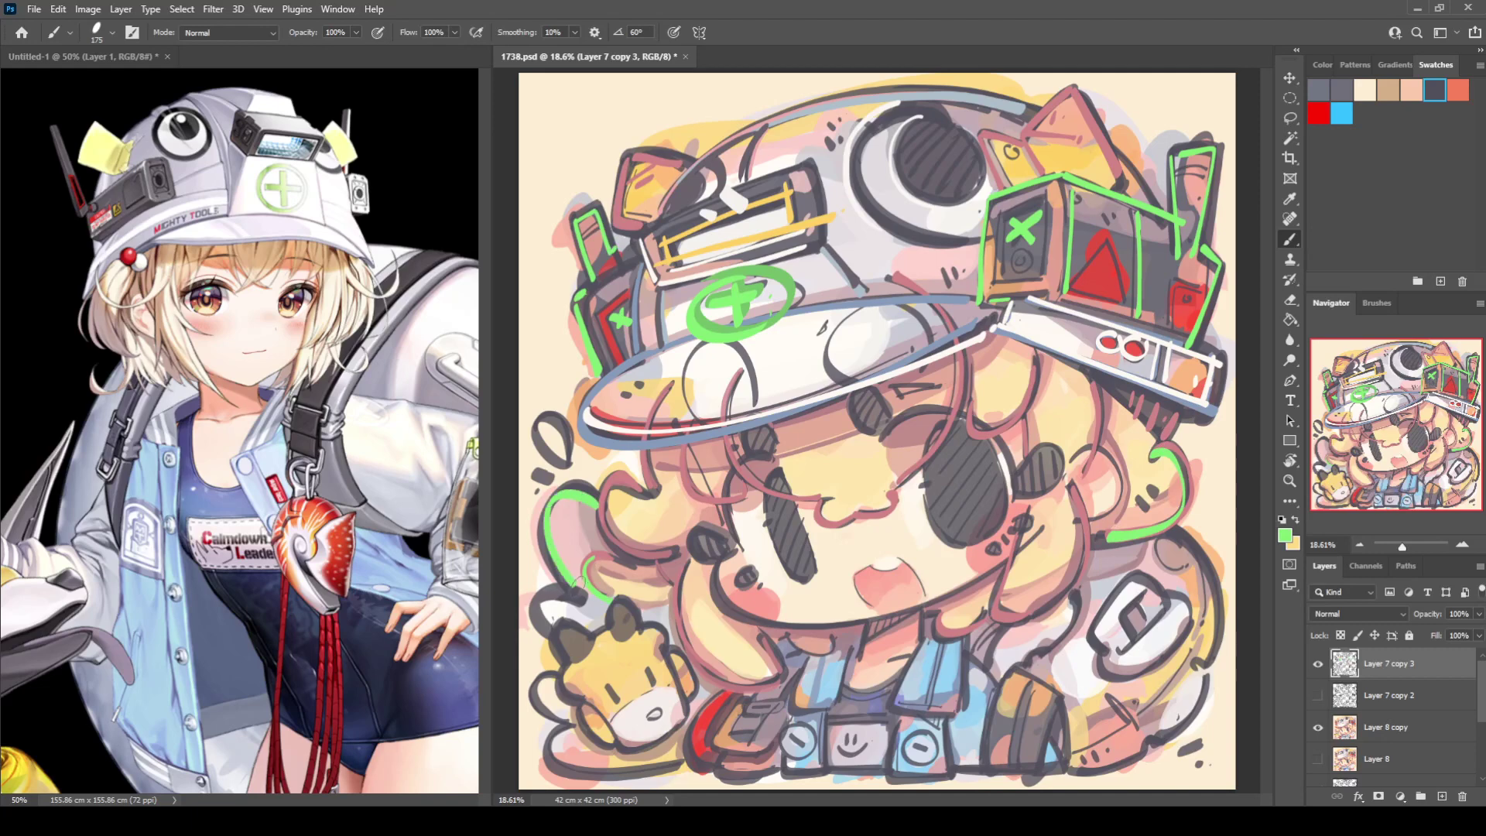
left_click(829, 685, "alt")
mouse_move(554, 506)
left_mouse_down()
mouse_move(586, 600)
mouse_move(555, 592)
mouse_move(540, 620)
left_mouse_up()
mouse_move(552, 682)
left_mouse_down()
mouse_move(570, 717)
mouse_move(599, 767)
mouse_move(671, 754)
left_mouse_up()
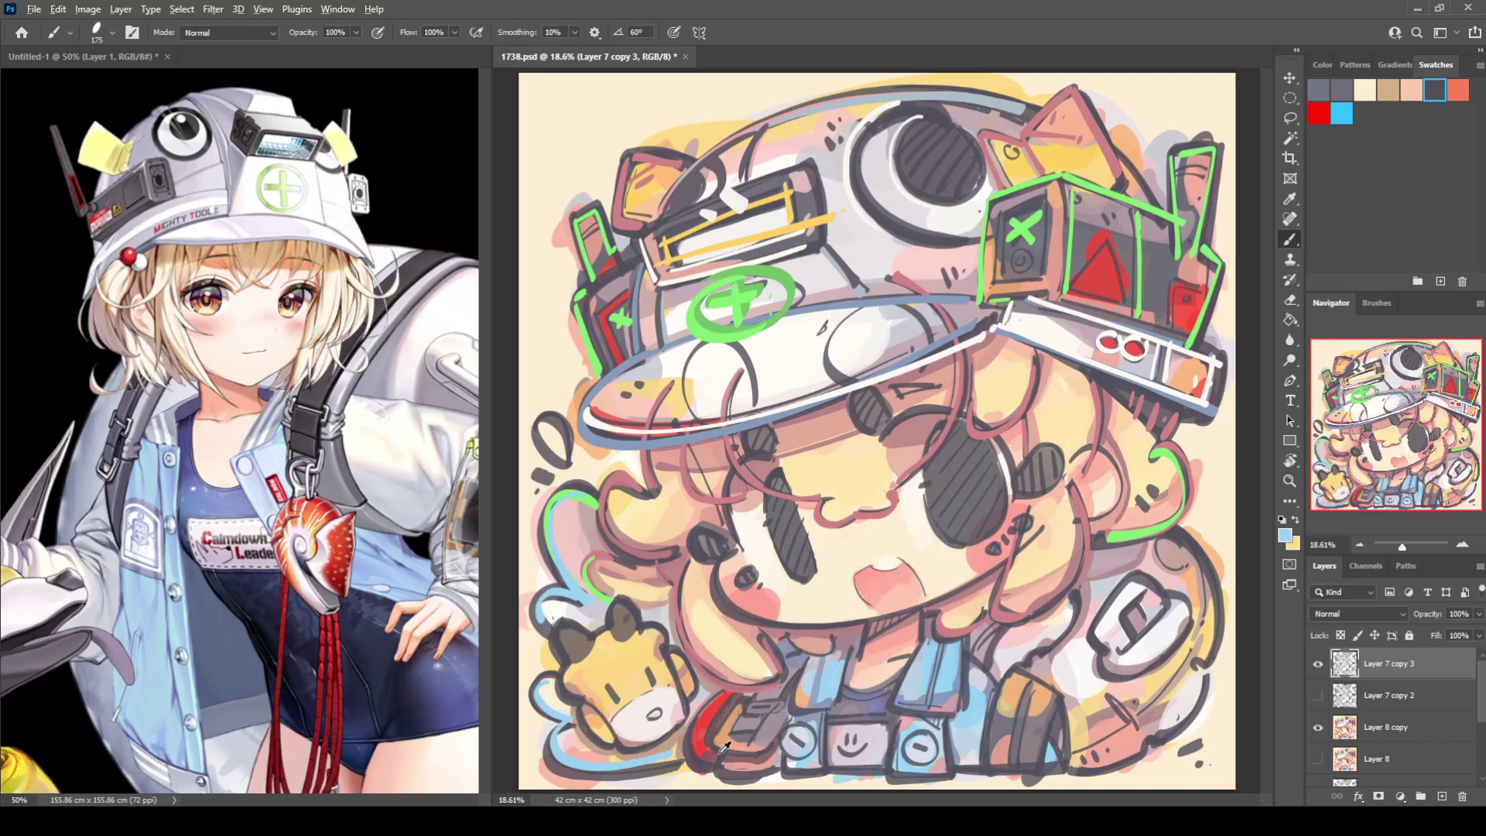
Sample a mauve tone and recolour the mascot's head outline and facial features with it.
left_click(771, 648, "alt")
mouse_move(588, 702)
left_mouse_down()
mouse_move(619, 744)
mouse_move(684, 724)
mouse_move(636, 701)
mouse_move(672, 693)
mouse_move(687, 718)
left_mouse_up()
left_click_drag(670, 654, 694, 695)
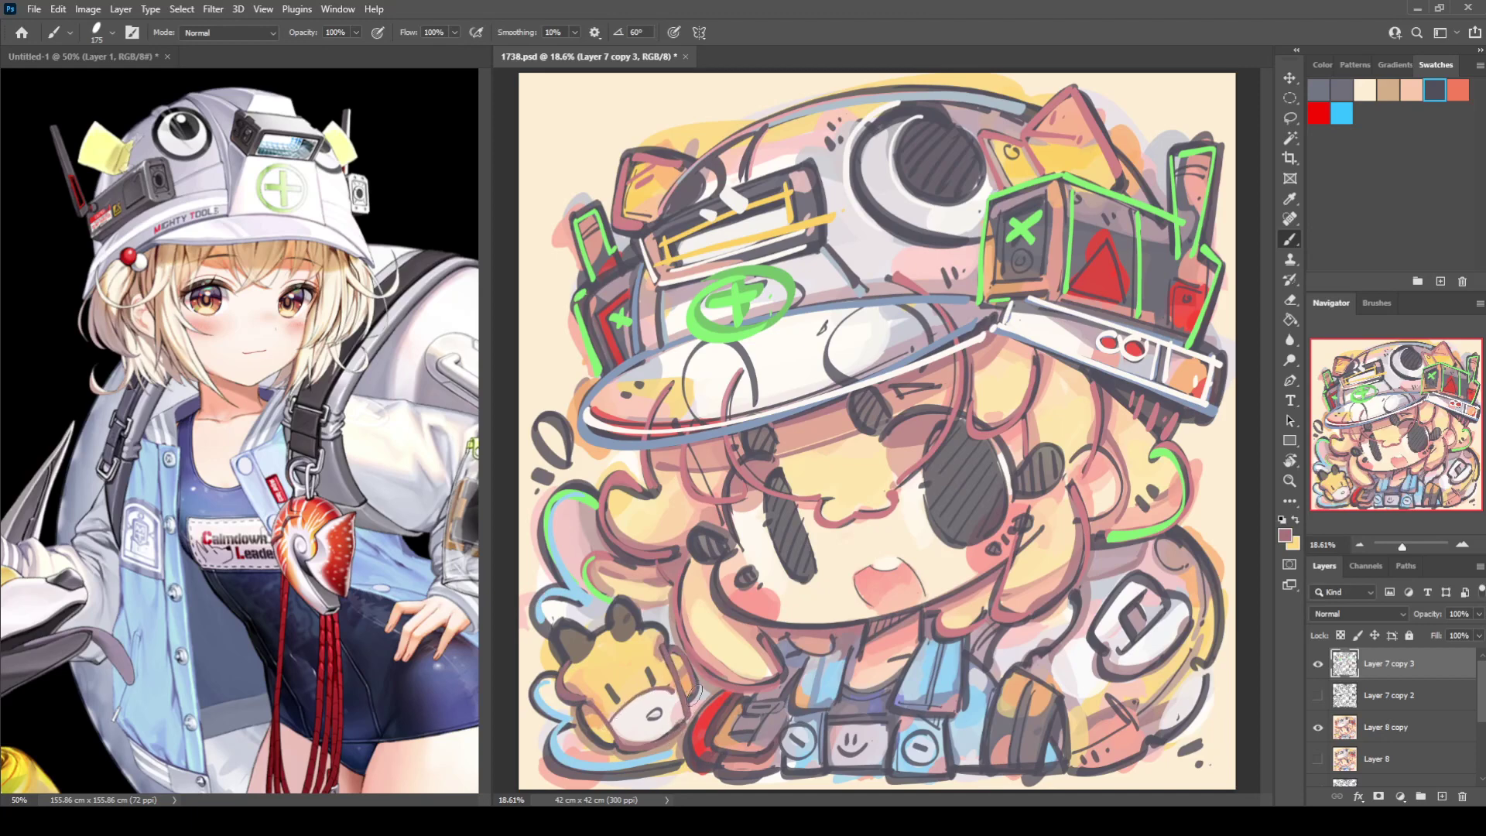
left_click_drag(581, 704, 603, 743)
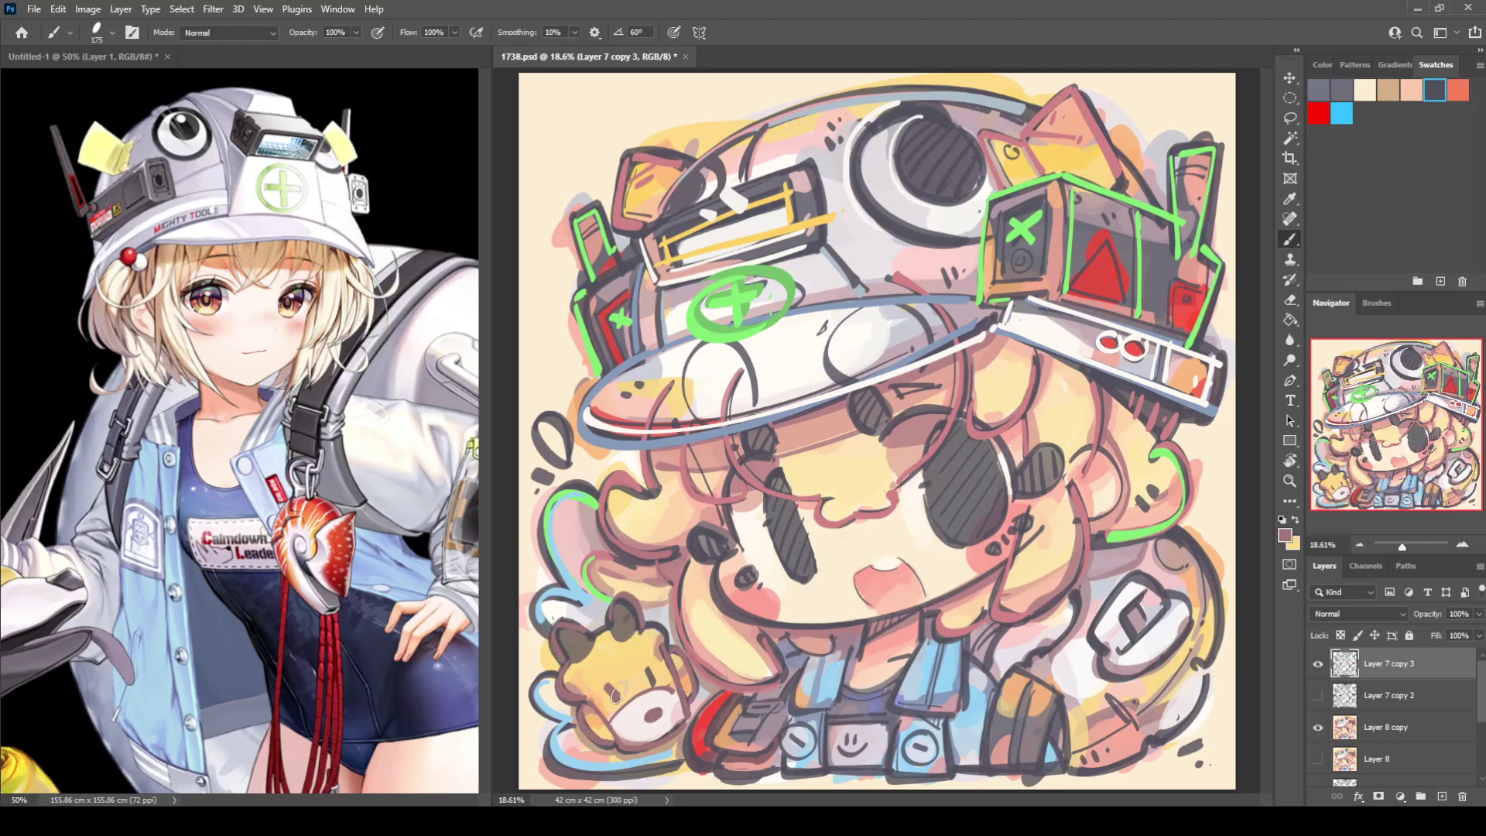
Pick a near-white tone and outline the mascot's muzzle, chin, ears and outer cheek.
left_click(574, 687, "alt")
mouse_move(612, 748)
left_mouse_down()
mouse_move(648, 754)
mouse_move(682, 730)
left_mouse_up()
left_click_drag(606, 608, 640, 619)
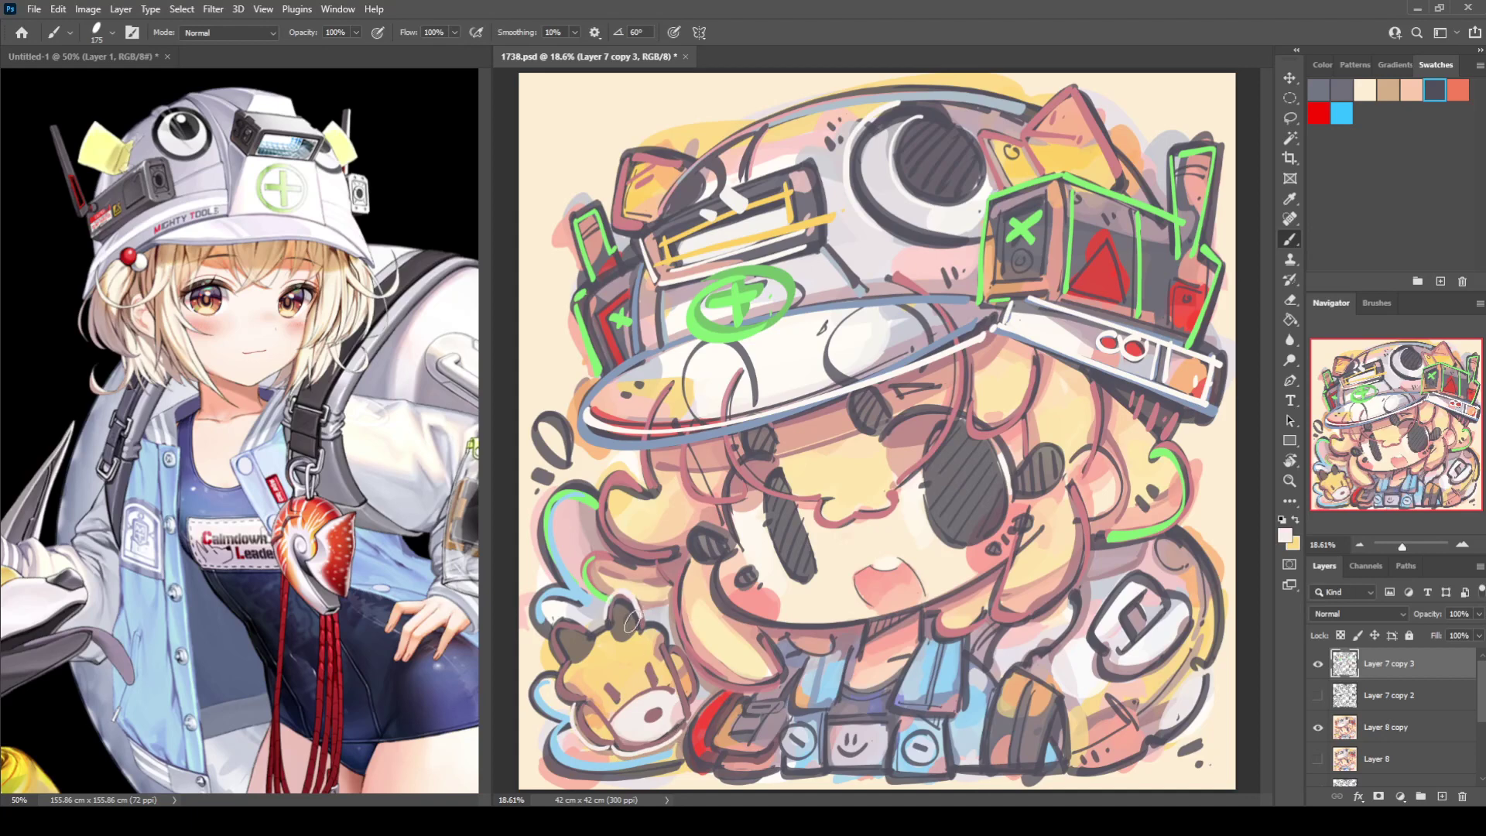
mouse_move(548, 633)
left_mouse_down()
mouse_move(670, 649)
mouse_move(694, 691)
left_mouse_up()
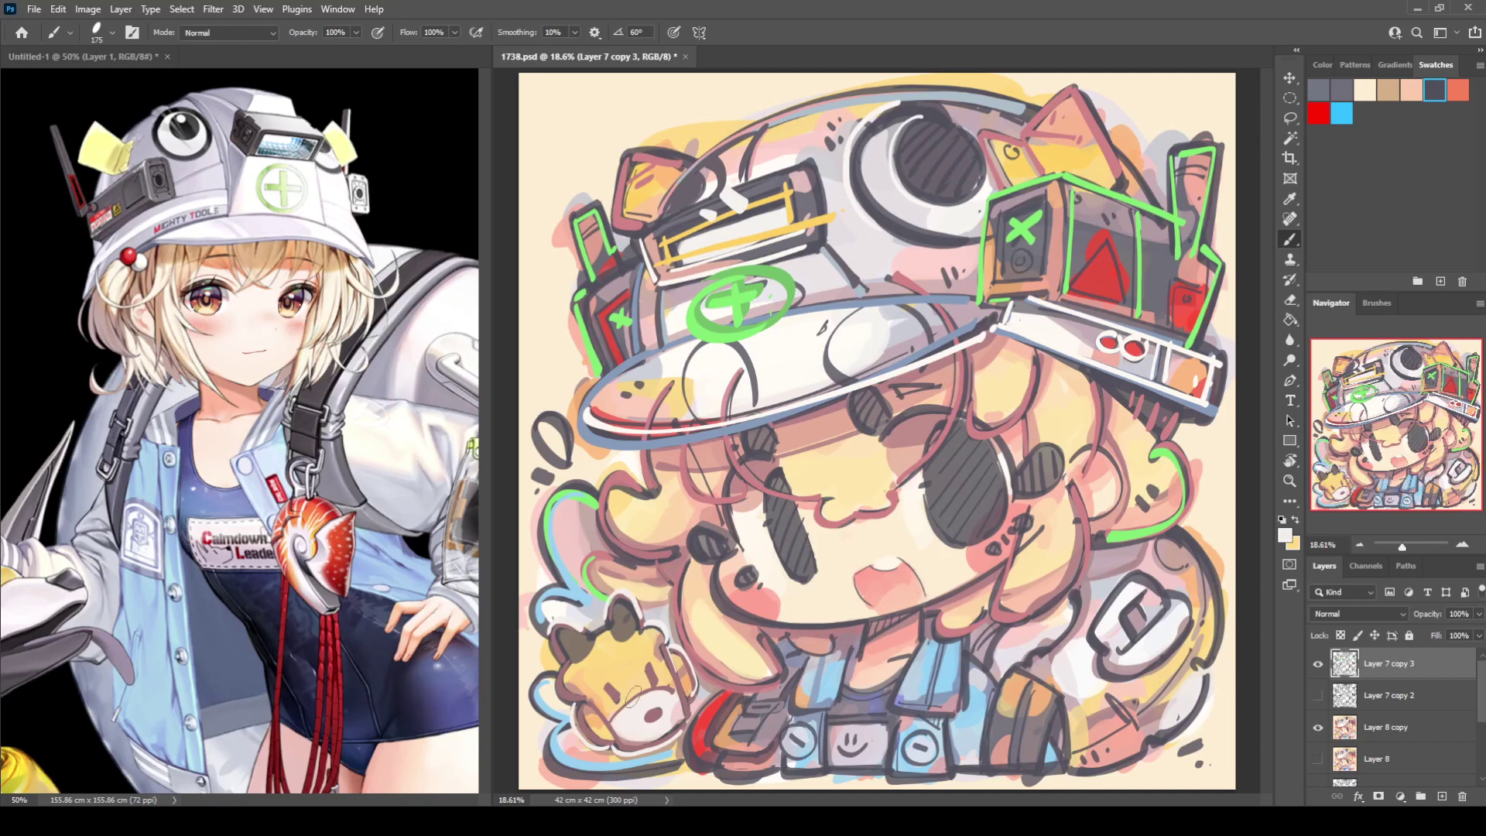
Sample skin and pink tones and repaint the edges and upper part of the character's open mouth.
left_click(854, 579, "alt")
left_click(867, 588, "alt")
left_click(880, 600, "alt")
left_click(904, 568, "alt")
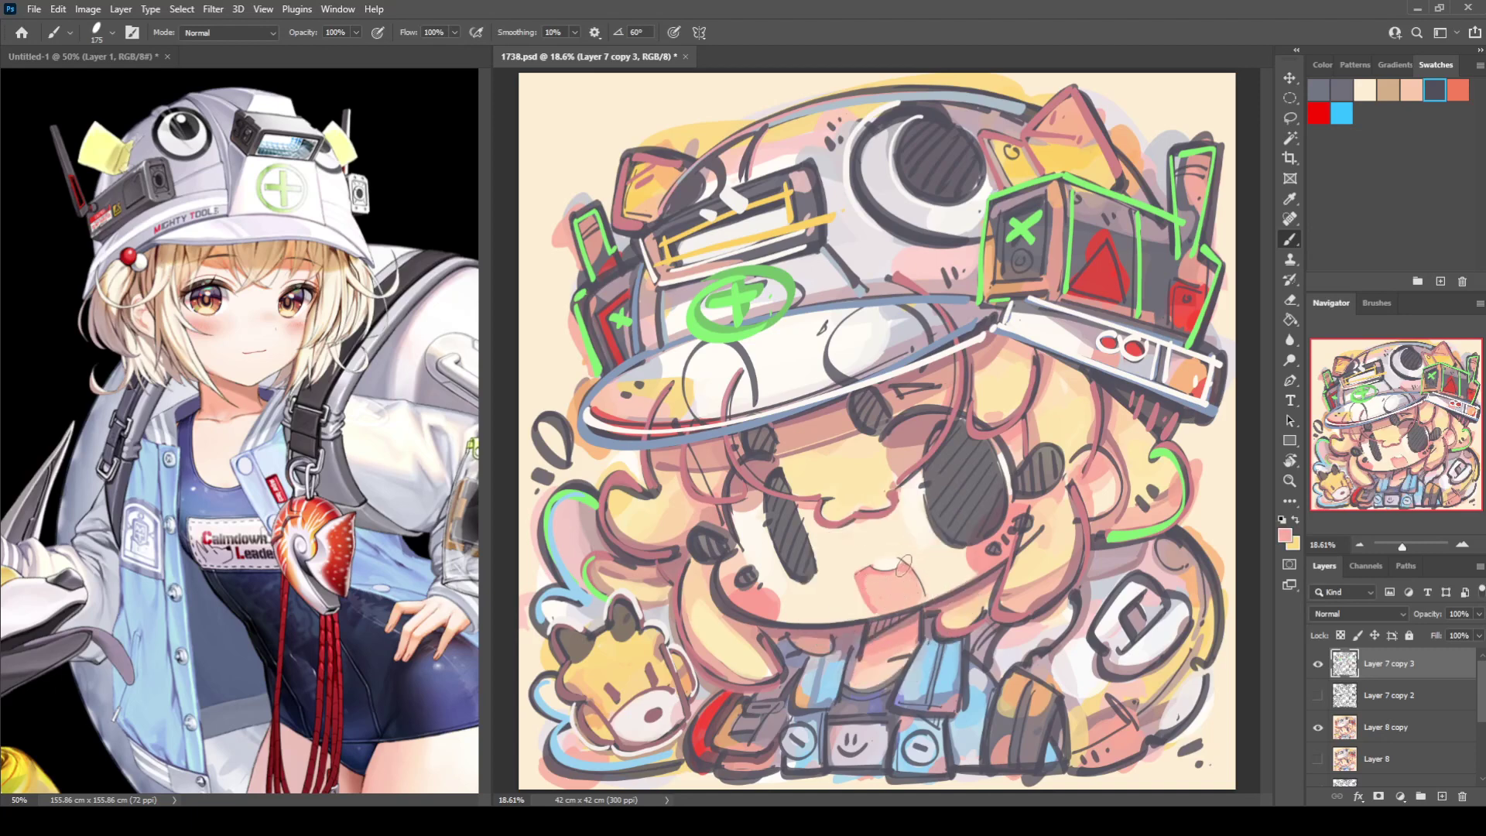
left_click(905, 579, "alt")
left_click(913, 578, "alt")
left_click(870, 580, "alt")
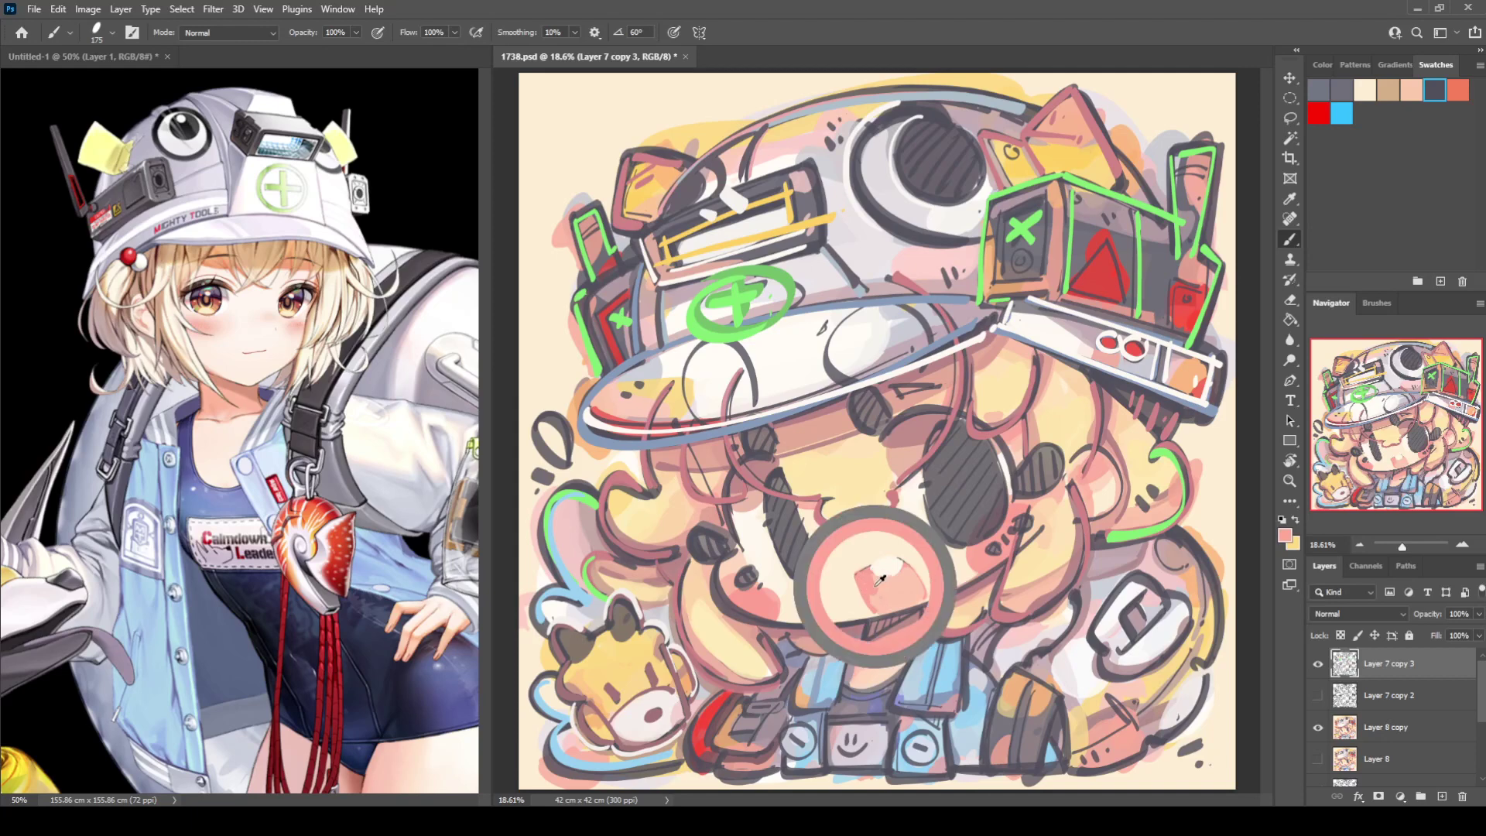
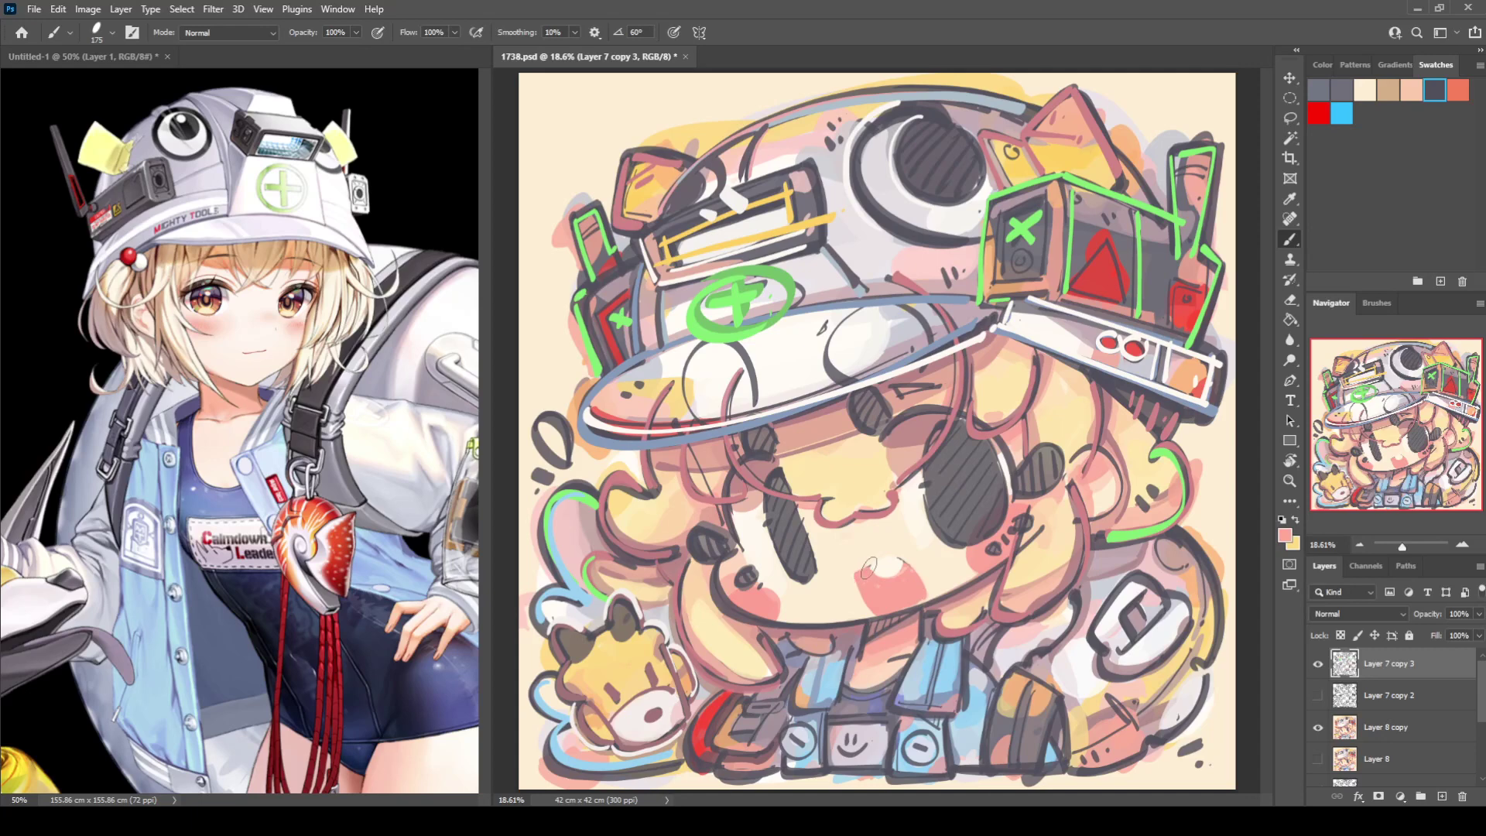
Refine the upper edge of the mouth with sampled colours and paint a lighter pink tongue inside it.
left_click(900, 558, "alt")
left_click(902, 568, "alt")
left_click(852, 566, "alt")
left_click(908, 564, "alt")
left_click(910, 560, "alt")
left_click(1021, 438, "alt")
left_click_drag(869, 586, 893, 597)
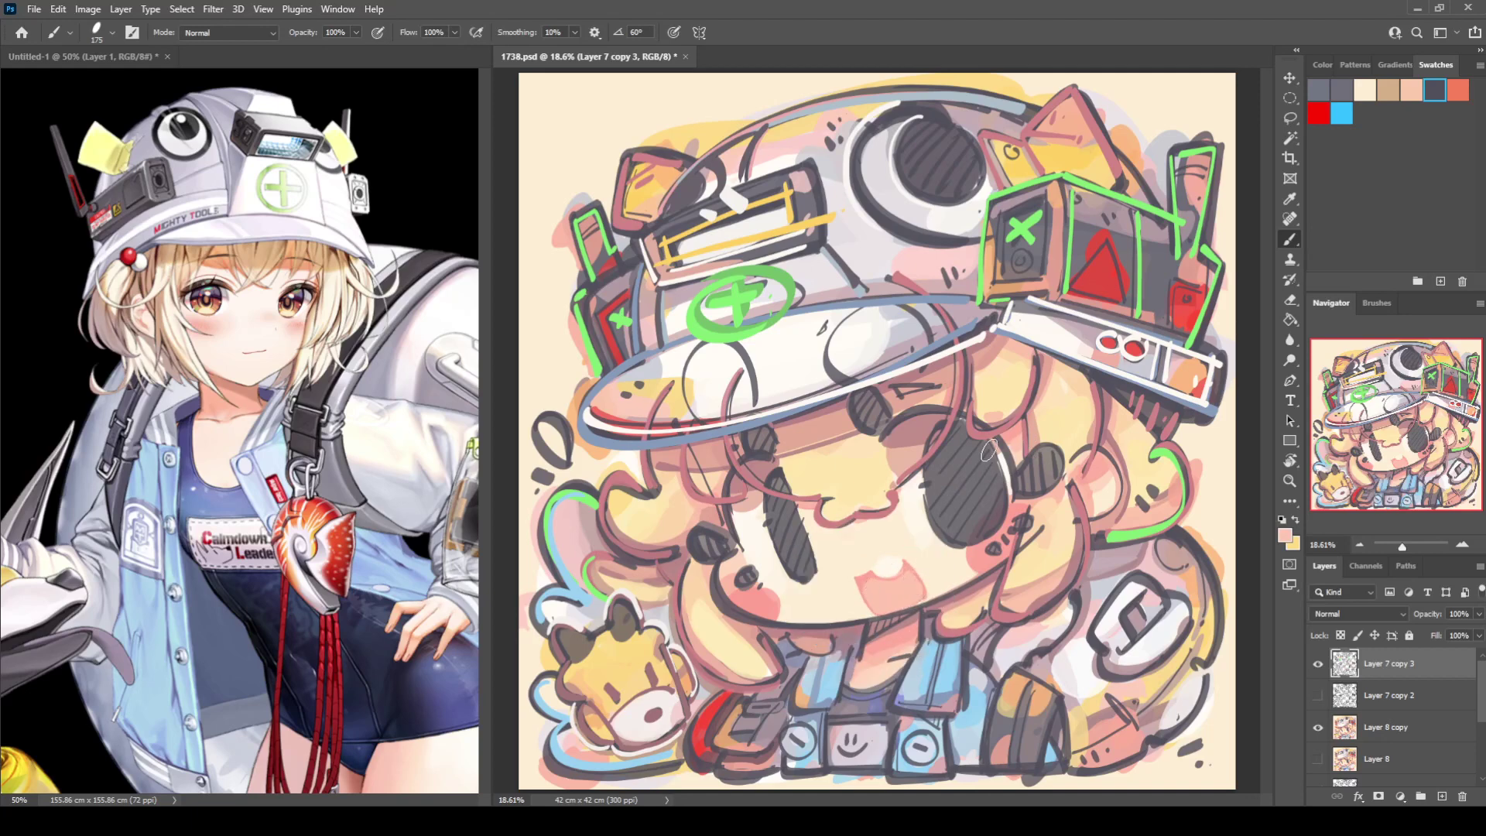
Sample pale cream from the face and add light accents around the marks on both cheeks.
left_click(765, 570, "alt")
left_click_drag(749, 565, 757, 581)
mouse_move(1003, 535)
left_mouse_down()
mouse_move(1012, 545)
mouse_move(1021, 517)
mouse_move(1032, 526)
mouse_move(1023, 513)
left_mouse_up()
key("ctrl+z")
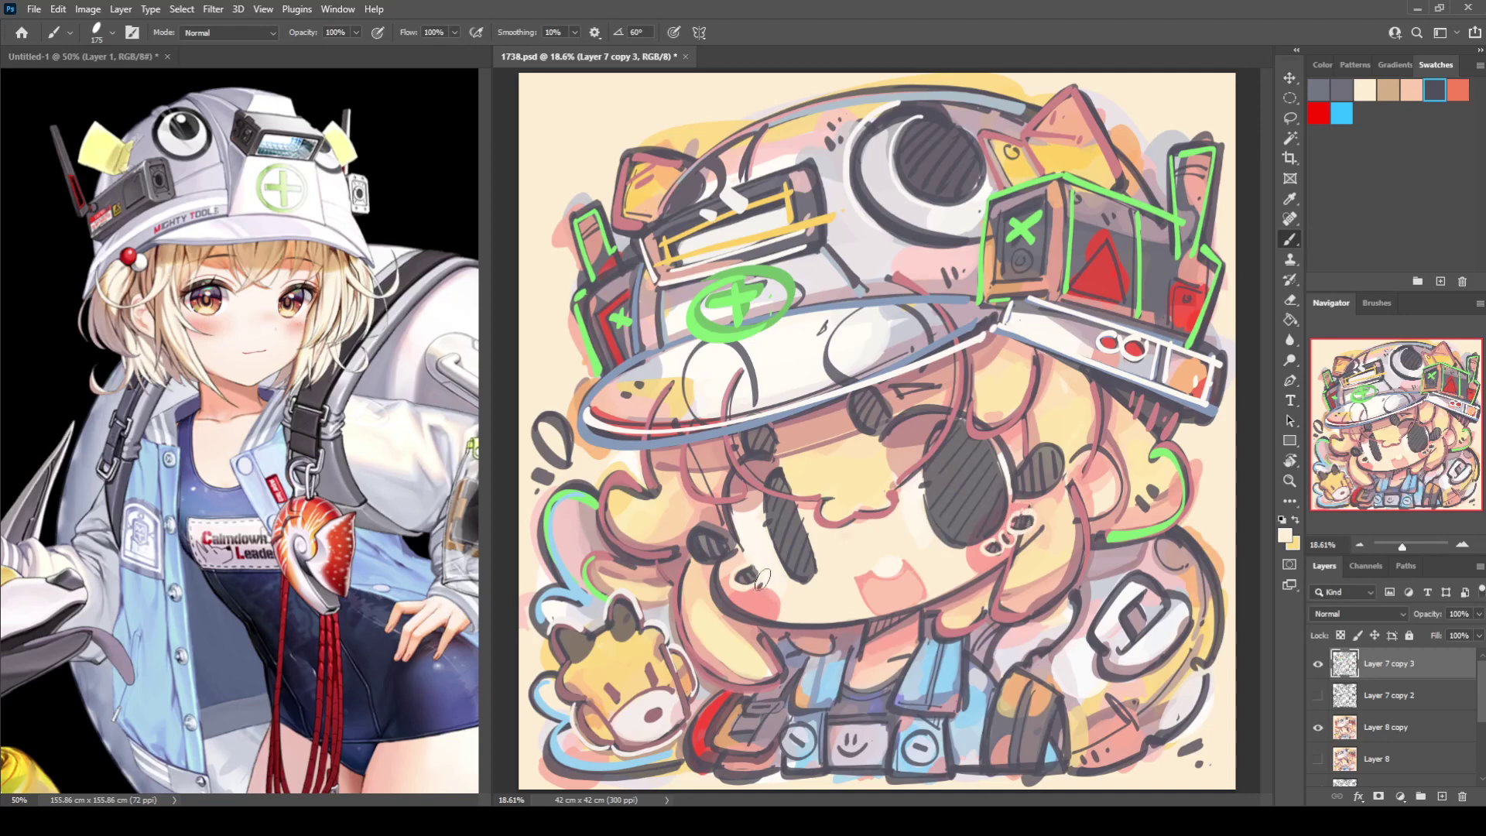
Try pale cream strokes along the left side of the face's jawline.
left_click(965, 420, "alt")
left_click(747, 600, "alt")
mouse_move(718, 565)
left_mouse_down()
mouse_move(720, 601)
mouse_move(964, 597)
left_mouse_up()
key("ctrl+z")
mouse_move(718, 563)
left_mouse_down()
mouse_move(742, 619)
mouse_move(822, 625)
mouse_move(969, 584)
left_mouse_up()
key("ctrl+z")
mouse_move(716, 563)
left_mouse_down()
mouse_move(726, 608)
mouse_move(867, 628)
left_mouse_up()
left_click(812, 597, "alt")
key("ctrl+z")
key("ctrl+z")
mouse_move(718, 566)
left_mouse_down()
mouse_move(786, 623)
mouse_move(850, 627)
left_mouse_up()
key("ctrl+z")
left_click_drag(721, 603, 865, 625)
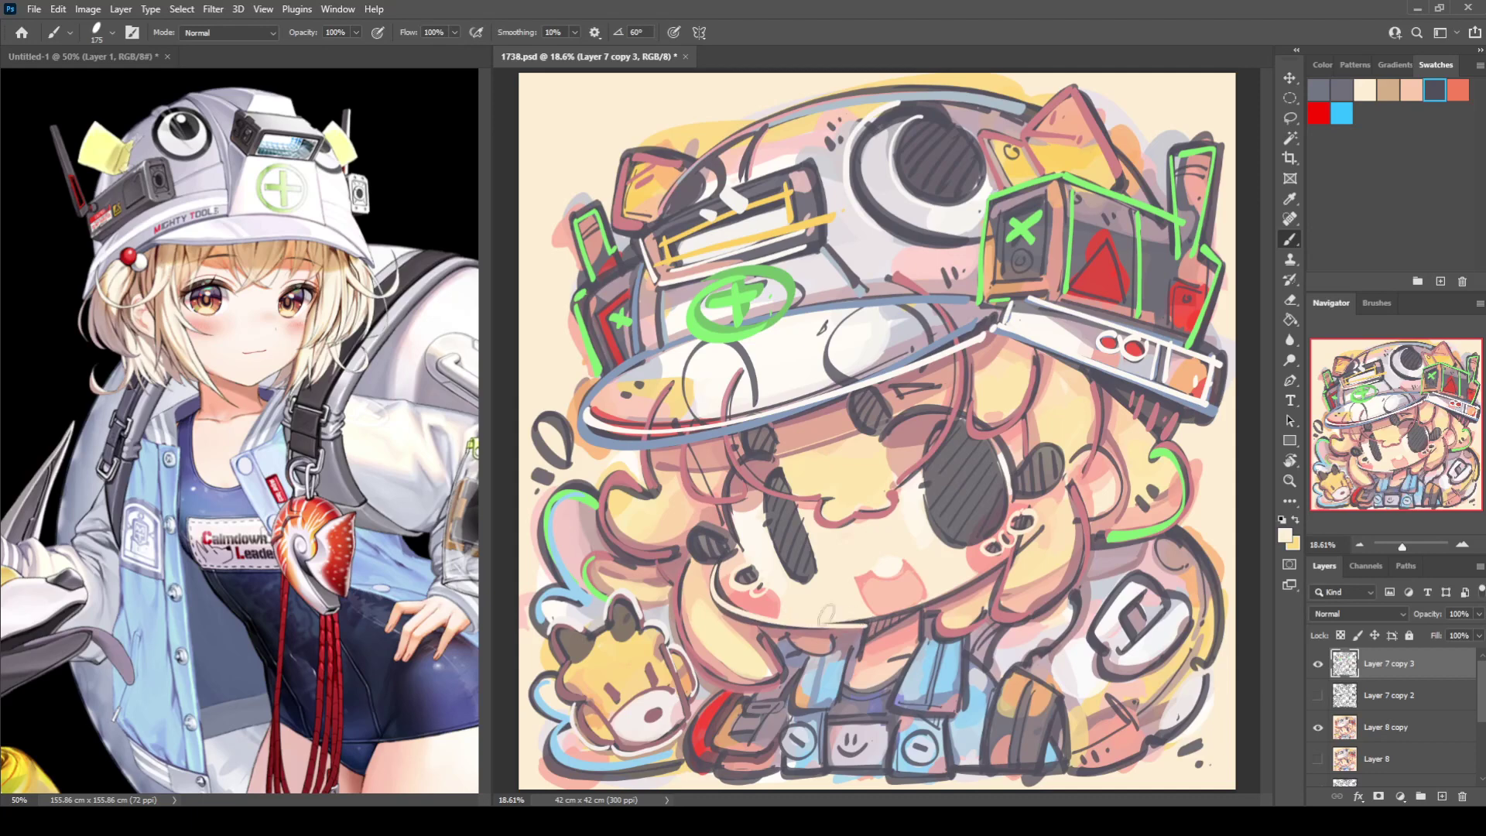
key("ctrl+z")
mouse_move(710, 565)
left_mouse_down()
mouse_move(746, 619)
mouse_move(867, 623)
left_mouse_up()
key("ctrl+z")
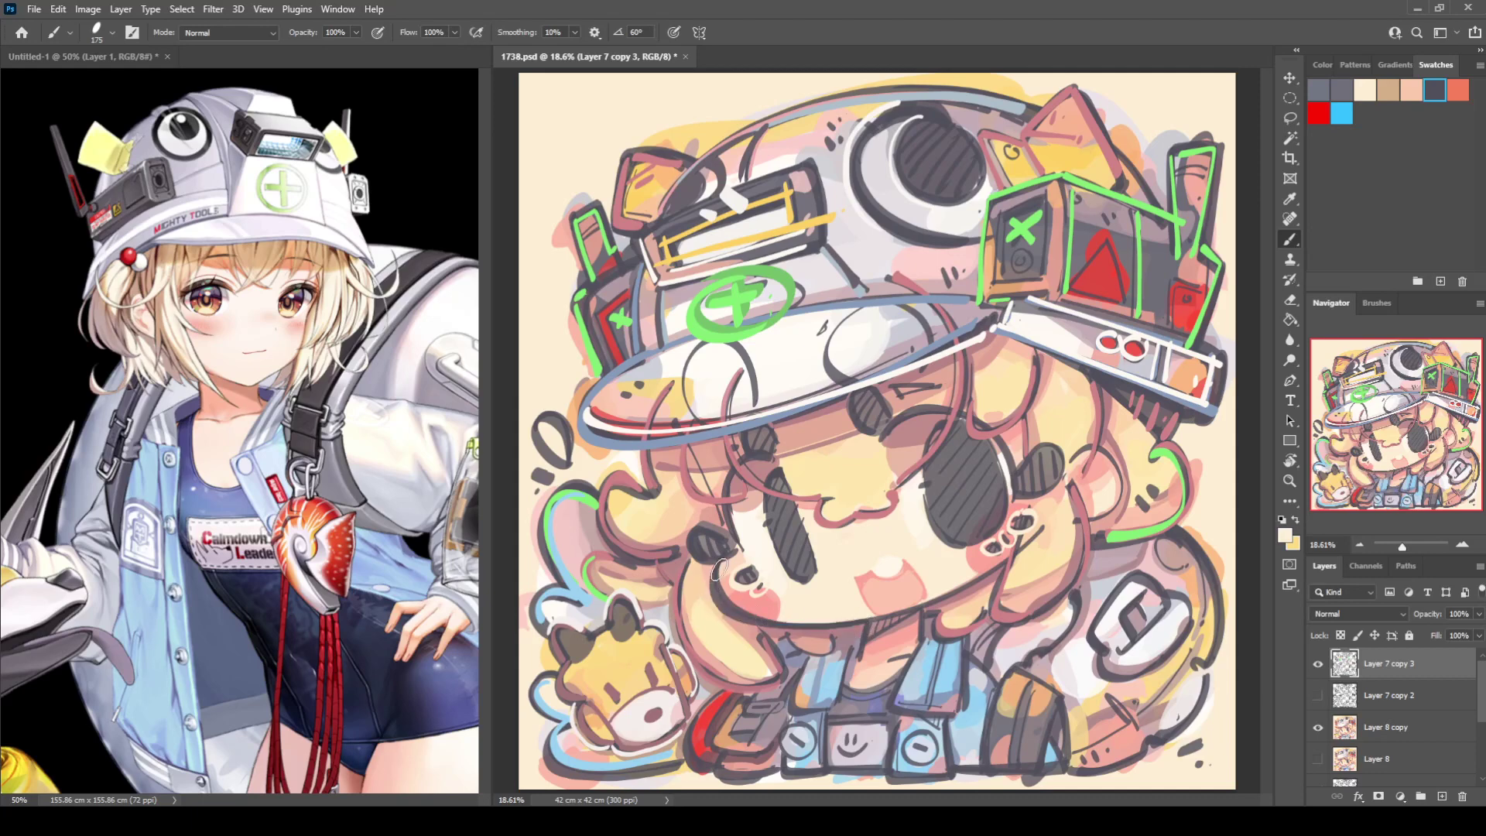
mouse_move(712, 574)
left_mouse_down()
mouse_move(726, 609)
mouse_move(844, 620)
left_mouse_up()
key("ctrl+z")
mouse_move(711, 576)
left_mouse_down()
mouse_move(723, 609)
mouse_move(865, 625)
left_mouse_up()
key("ctrl+z")
mouse_move(701, 578)
left_mouse_down()
mouse_move(716, 608)
mouse_move(865, 625)
left_mouse_up()
key("ctrl+z")
mouse_move(715, 562)
left_mouse_down()
mouse_move(738, 616)
mouse_move(861, 625)
left_mouse_up()
key("ctrl+z")
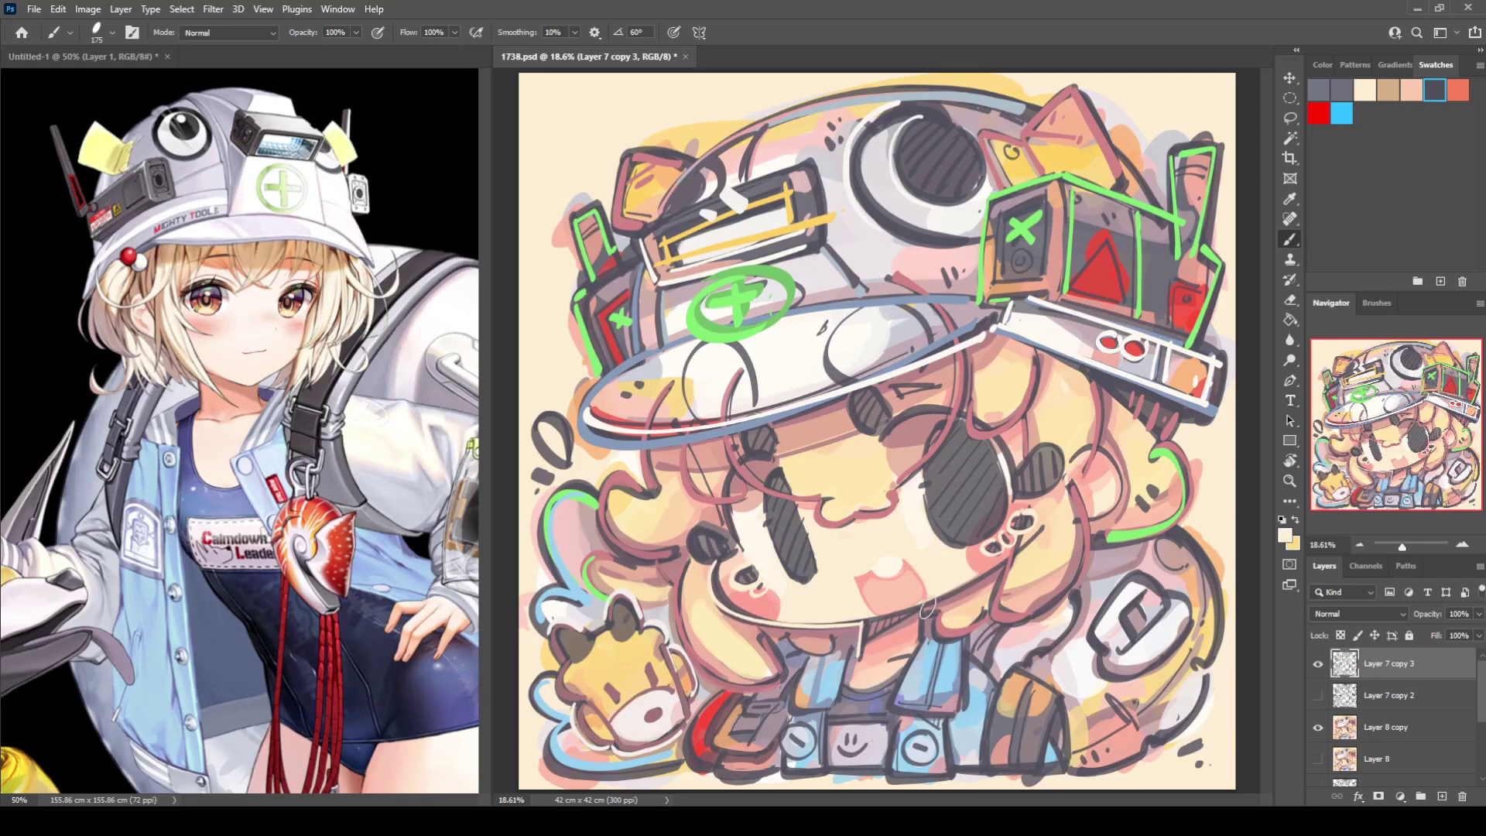
key("ctrl+z")
Outline both sides of the character's jawline in pale cream, redoing the left stroke until it follows the chin.
left_click_drag(928, 610, 1023, 546)
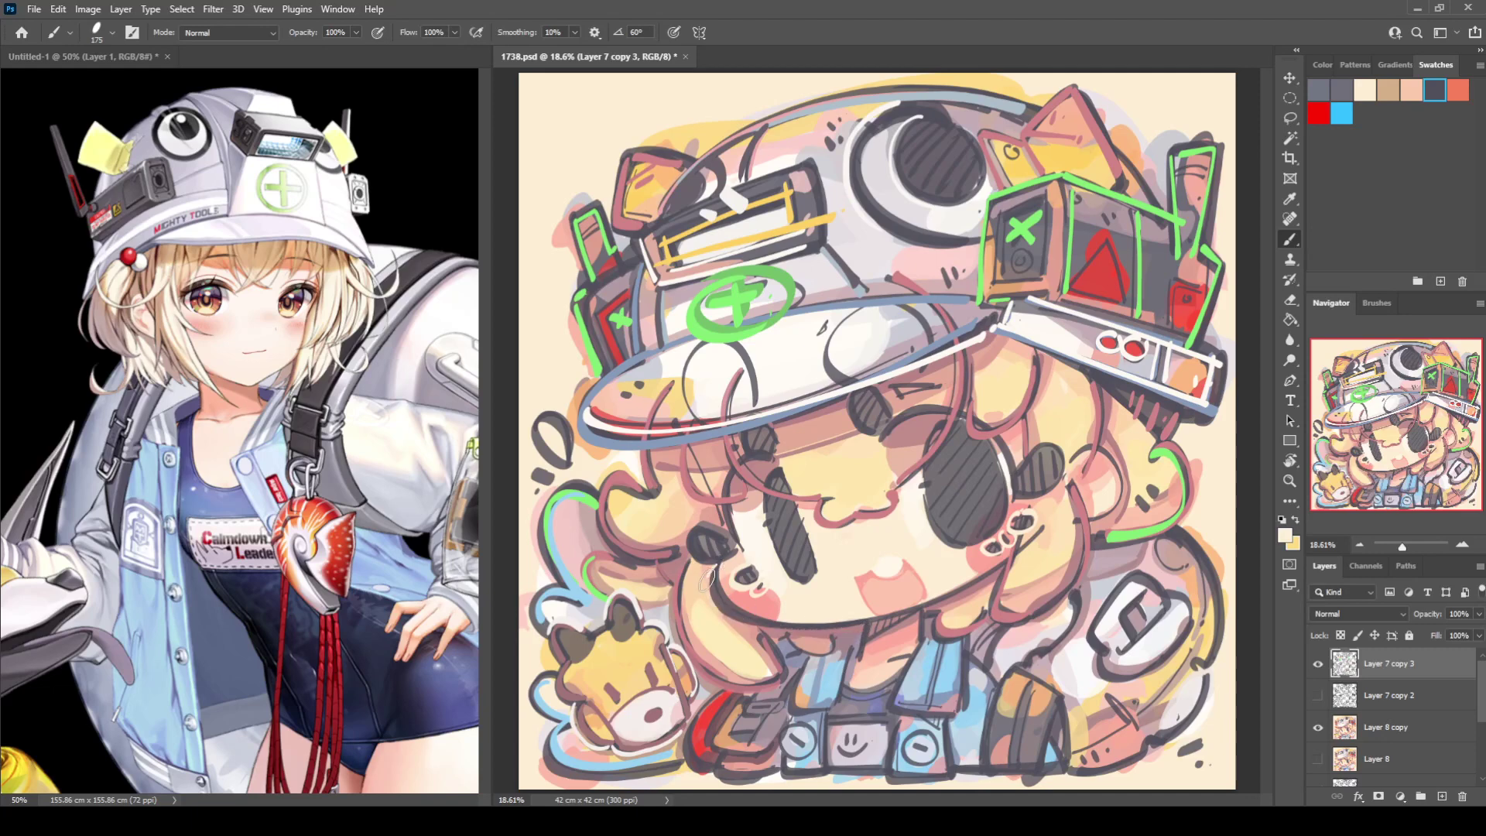
mouse_move(716, 569)
left_mouse_down()
mouse_move(714, 607)
mouse_move(859, 628)
left_mouse_up()
key("ctrl+z")
mouse_move(712, 570)
left_mouse_down()
mouse_move(721, 609)
mouse_move(851, 622)
left_mouse_up()
key("ctrl+z")
mouse_move(718, 566)
left_mouse_down()
mouse_move(713, 598)
mouse_move(807, 631)
mouse_move(864, 628)
left_mouse_up()
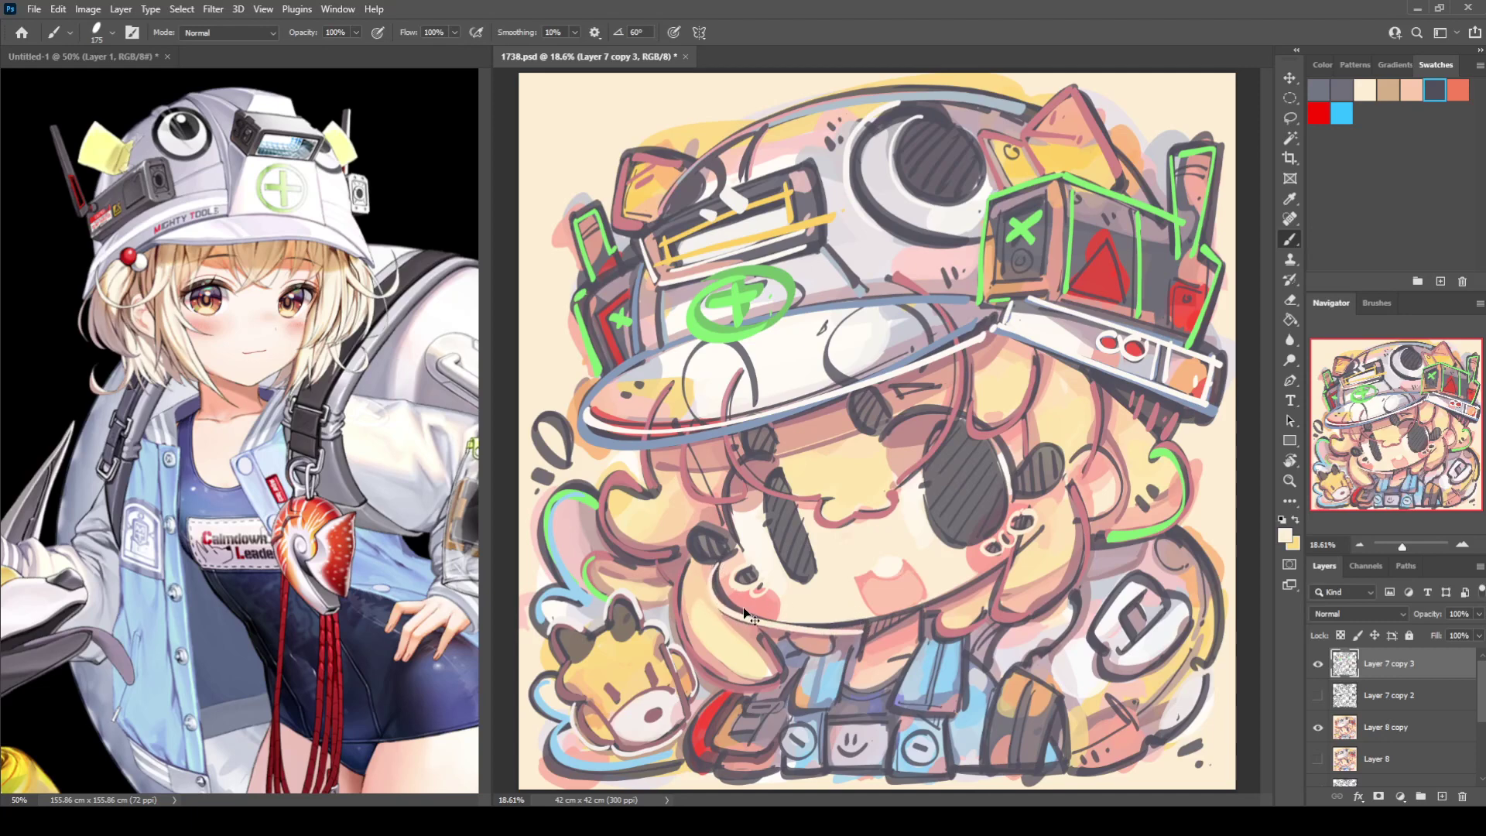
key("ctrl+z")
mouse_move(710, 580)
left_mouse_down()
mouse_move(747, 625)
mouse_move(868, 632)
left_mouse_up()
key("ctrl+z")
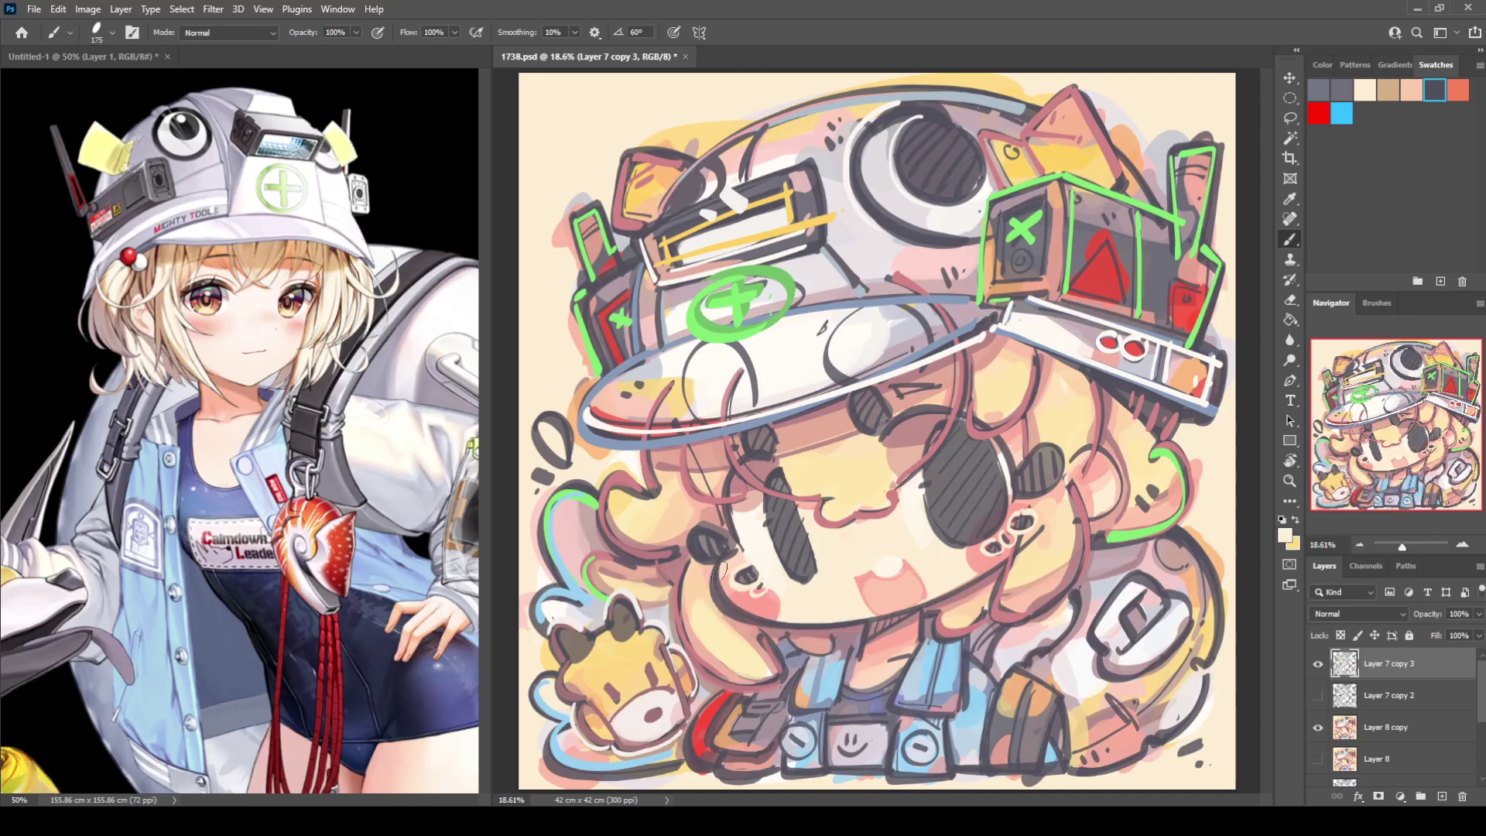
mouse_move(720, 562)
left_mouse_down()
mouse_move(712, 596)
mouse_move(784, 628)
mouse_move(860, 630)
left_mouse_up()
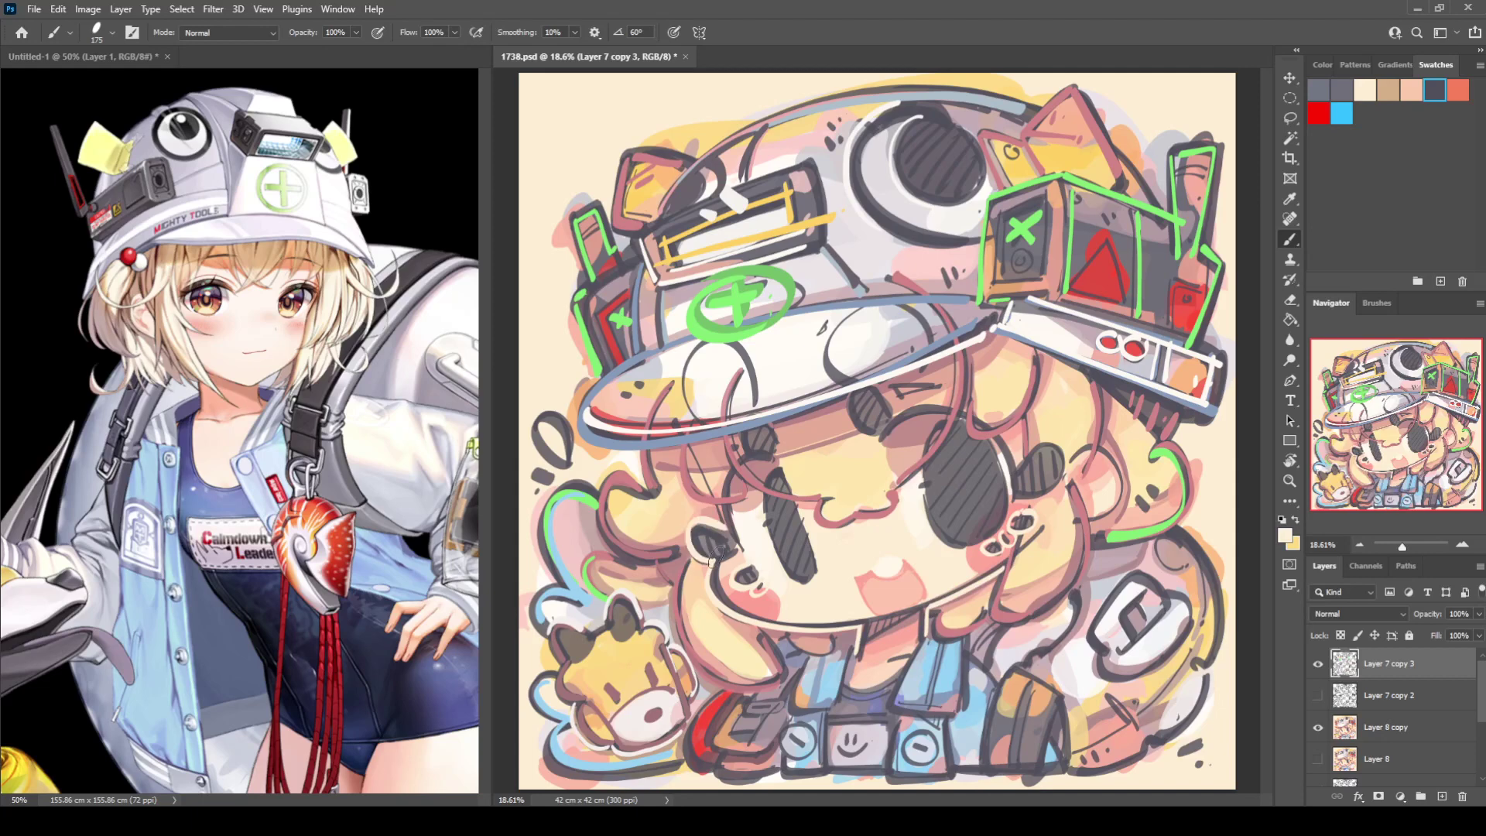
Outline both eyebrows and the upper curves of both eyes in pale cream, redoing the arc over the right eye.
mouse_move(721, 508)
left_mouse_down()
mouse_move(725, 472)
mouse_move(753, 444)
mouse_move(744, 455)
mouse_move(746, 418)
mouse_move(777, 432)
mouse_move(855, 380)
mouse_move(926, 407)
mouse_move(891, 416)
mouse_move(955, 393)
mouse_move(1006, 460)
left_mouse_up()
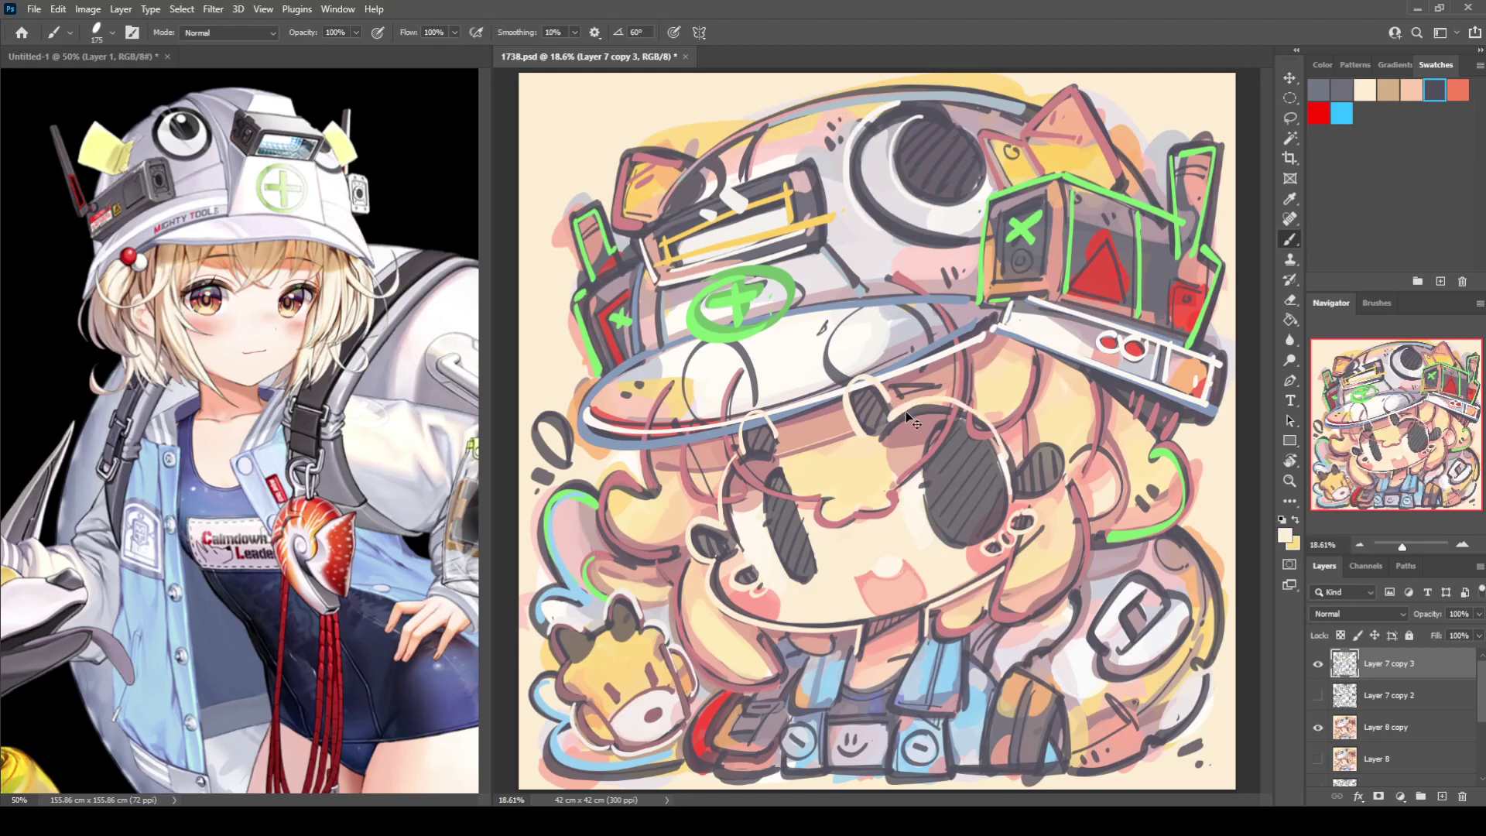
key("ctrl+z")
mouse_move(895, 415)
left_mouse_down()
mouse_move(983, 411)
mouse_move(1012, 440)
left_mouse_up()
key("ctrl+z")
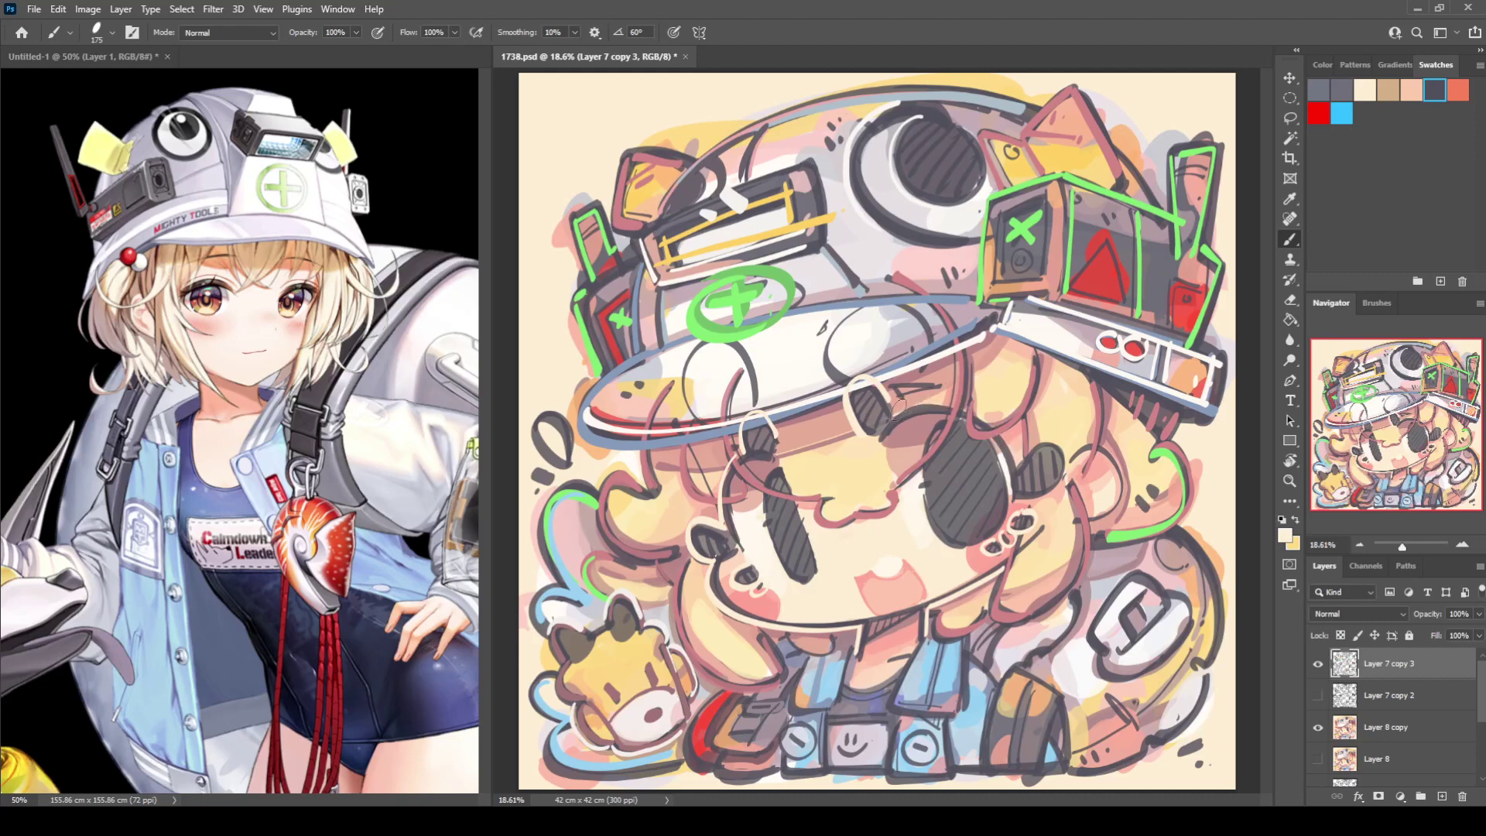
mouse_move(897, 409)
left_mouse_down()
mouse_move(951, 399)
mouse_move(1016, 447)
left_mouse_up()
key("ctrl+z")
mouse_move(893, 411)
left_mouse_down()
mouse_move(980, 414)
mouse_move(1001, 448)
left_mouse_up()
key("ctrl+z")
mouse_move(902, 406)
left_mouse_down()
mouse_move(985, 420)
mouse_move(1006, 458)
mouse_move(1067, 451)
mouse_move(1047, 493)
left_mouse_up()
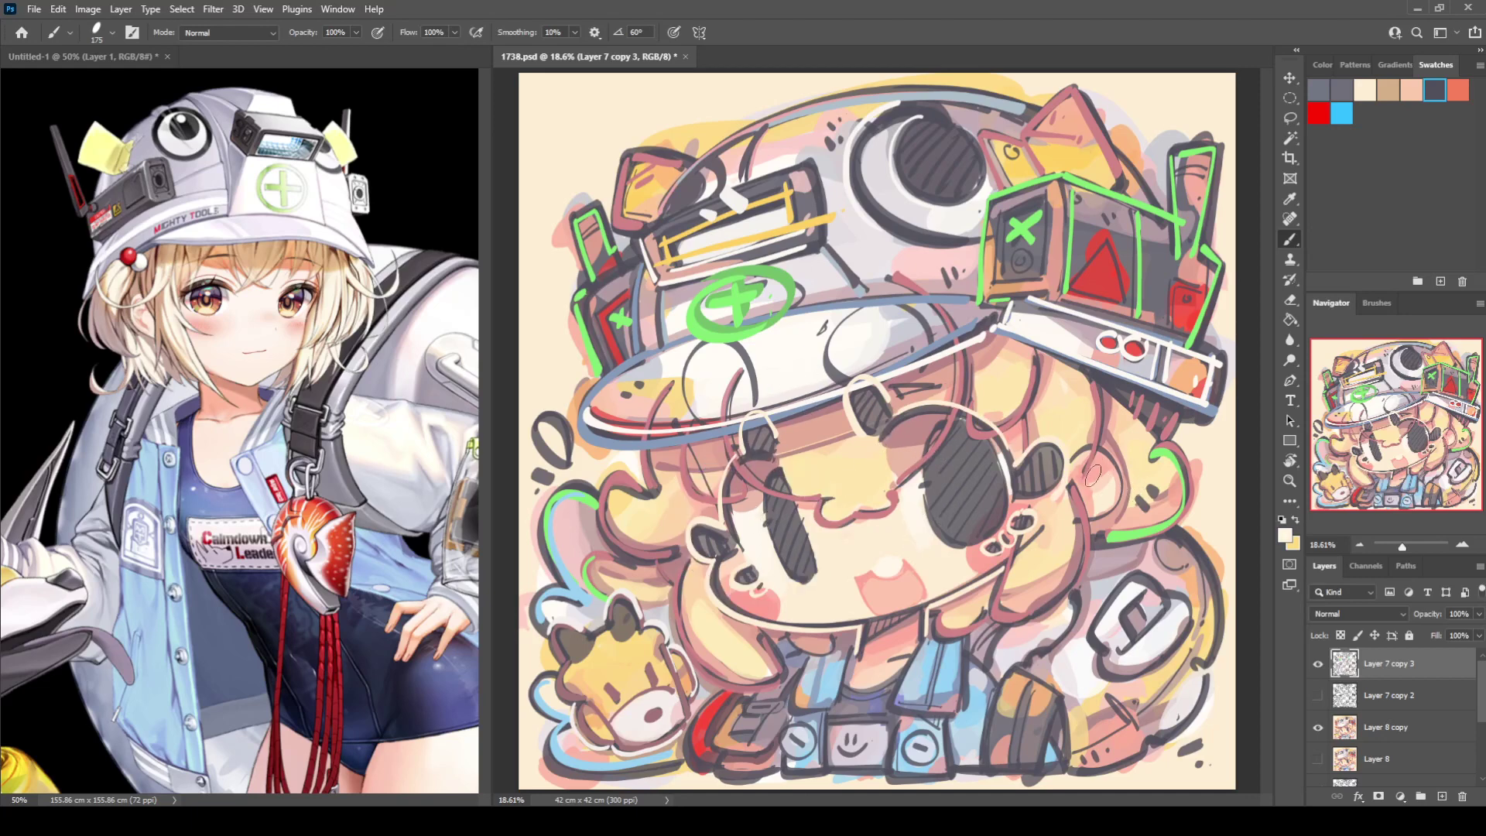
left_click(997, 613, "alt")
mouse_move(1075, 462)
left_mouse_down()
mouse_move(1103, 451)
mouse_move(1123, 486)
mouse_move(1094, 512)
left_mouse_up()
Enlarge the brush to 400 and paint salmon-pink ovals in the lower part of both eyes.
left_click(1122, 740, "alt")
key("bracketright")
key("bracketright")
key("bracketright")
key("bracketright")
key("bracketright")
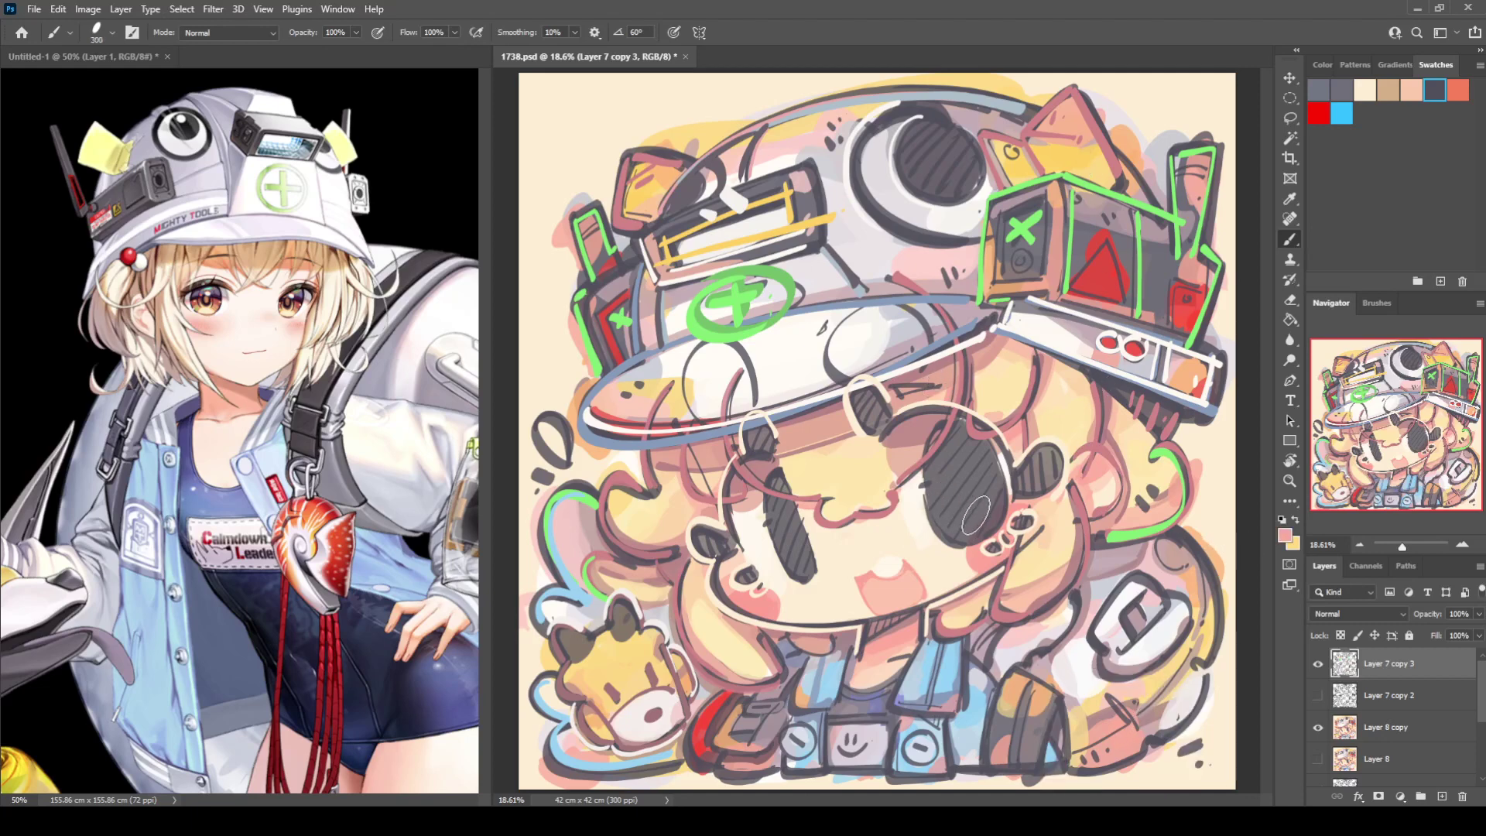
key("bracketright")
left_click_drag(975, 515, 979, 511)
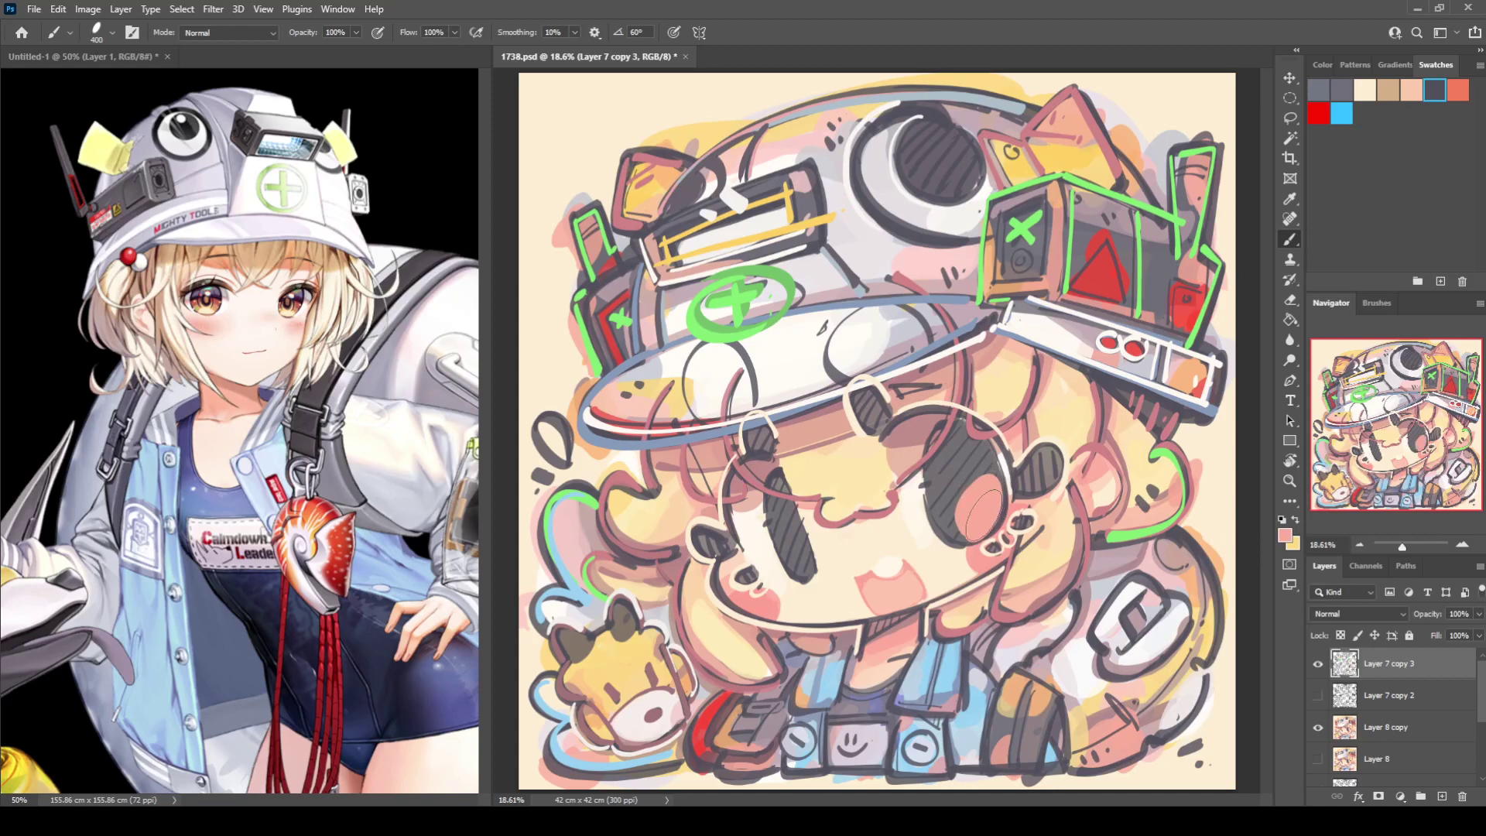
left_click(791, 543)
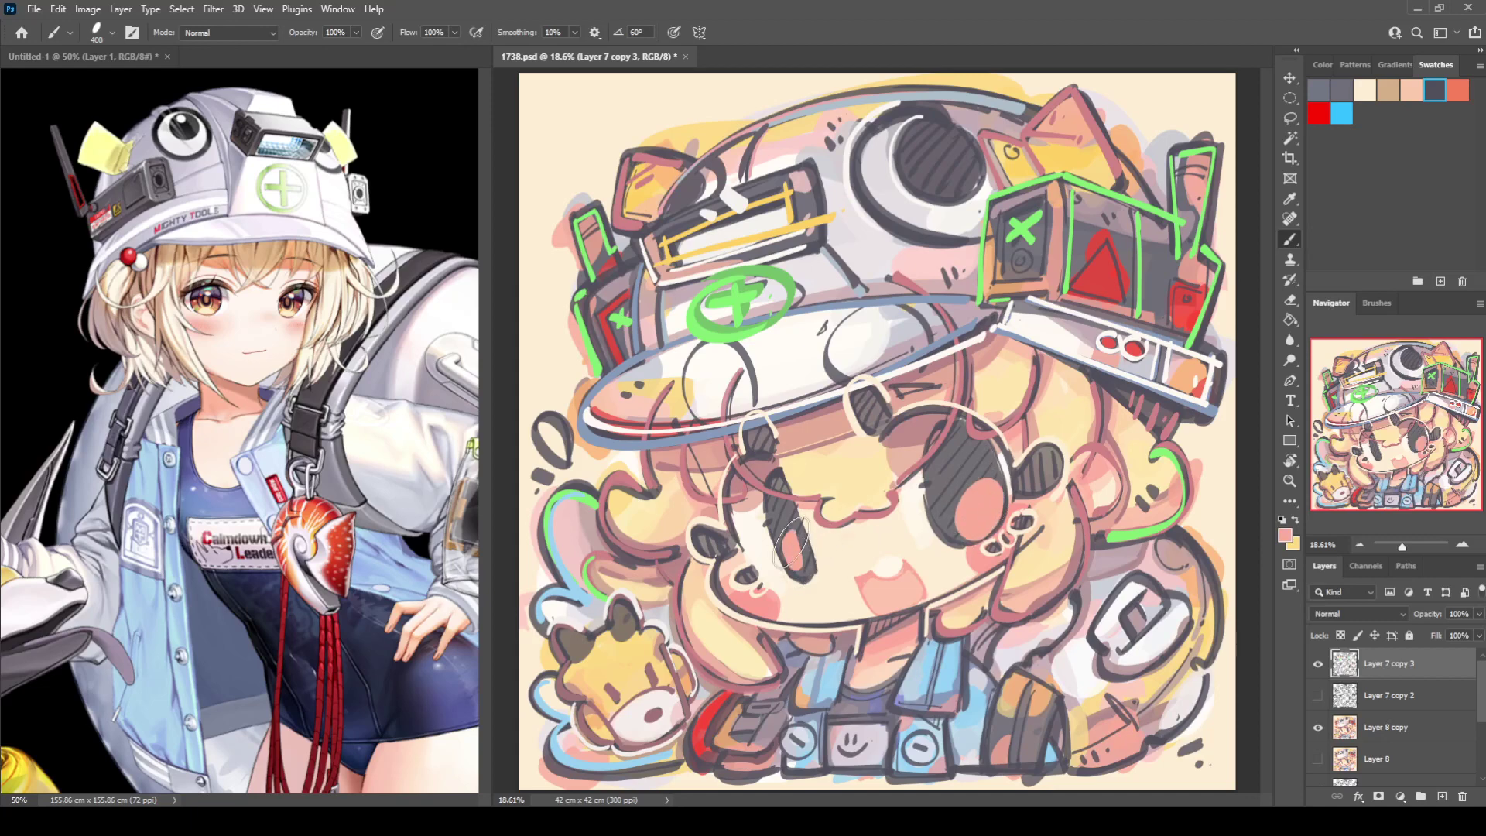
left_click_drag(790, 542, 794, 544)
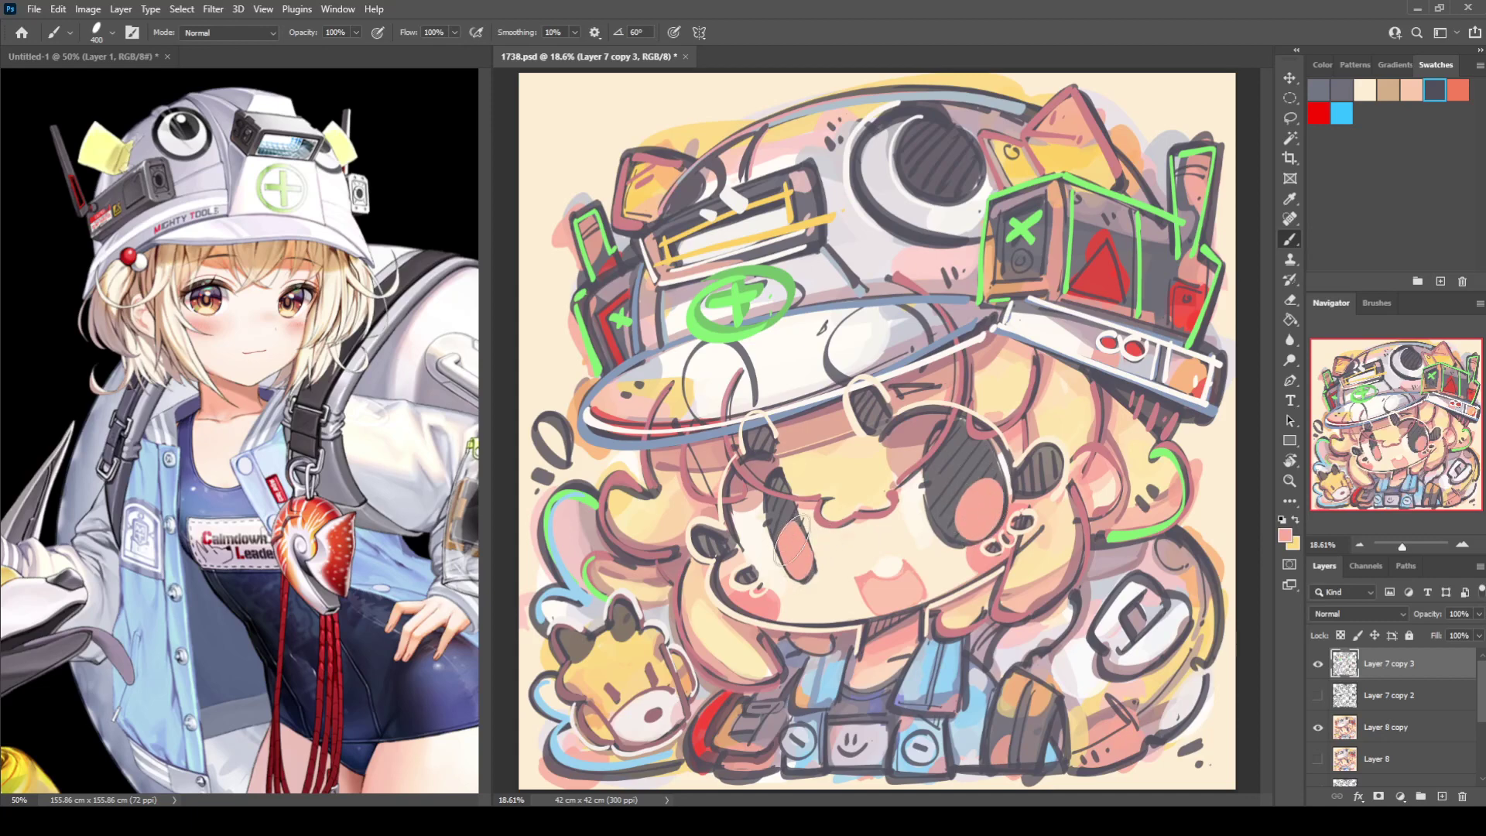
Paint lighter peach centres inside both salmon irises and reduce the brush size to 150.
left_click(1039, 441, "alt")
left_click_drag(979, 507, 979, 517)
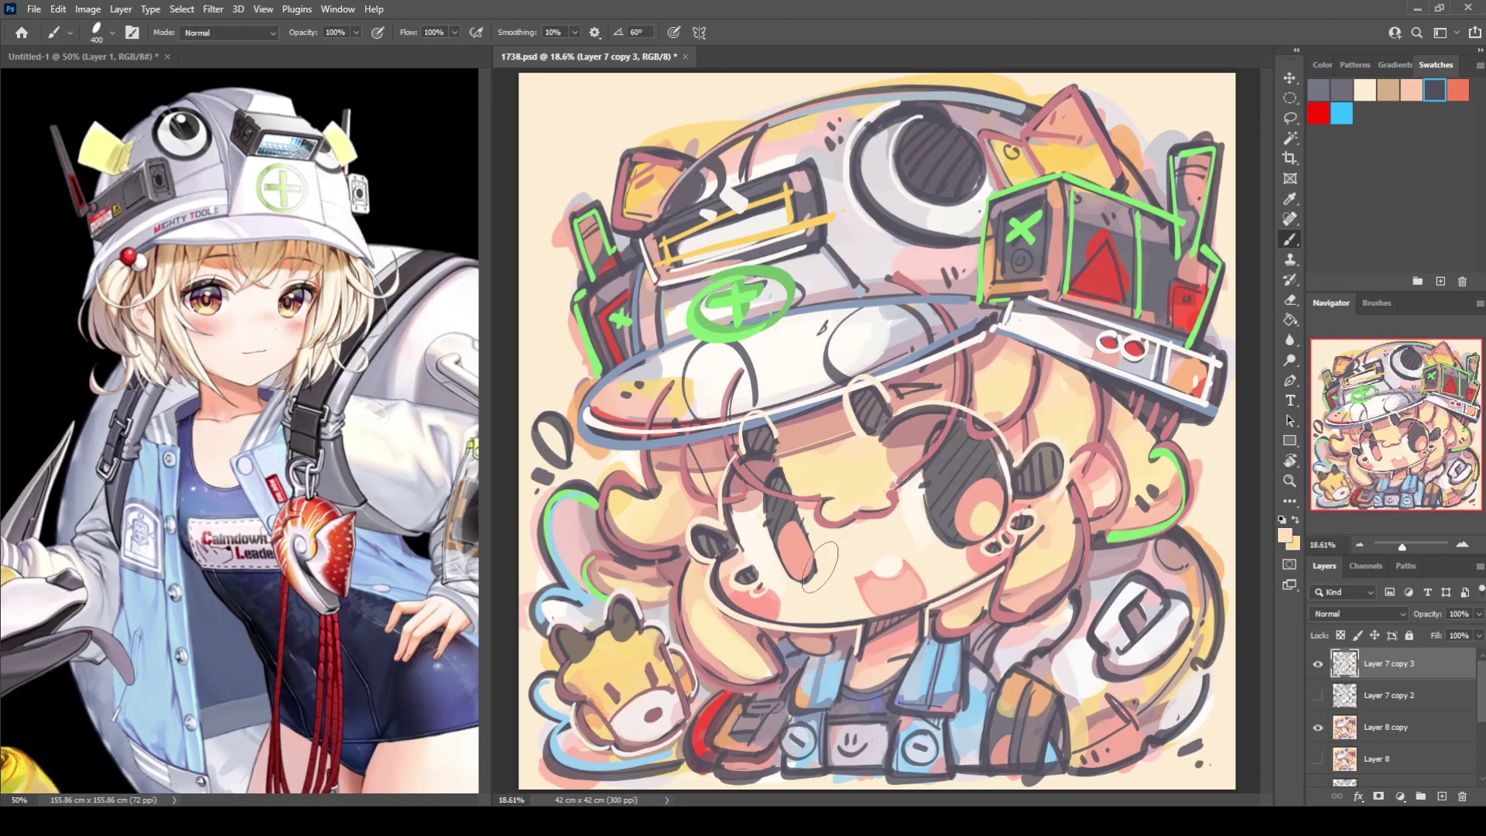
left_click_drag(818, 569, 797, 546)
key("bracketleft")
key("bracketleft")
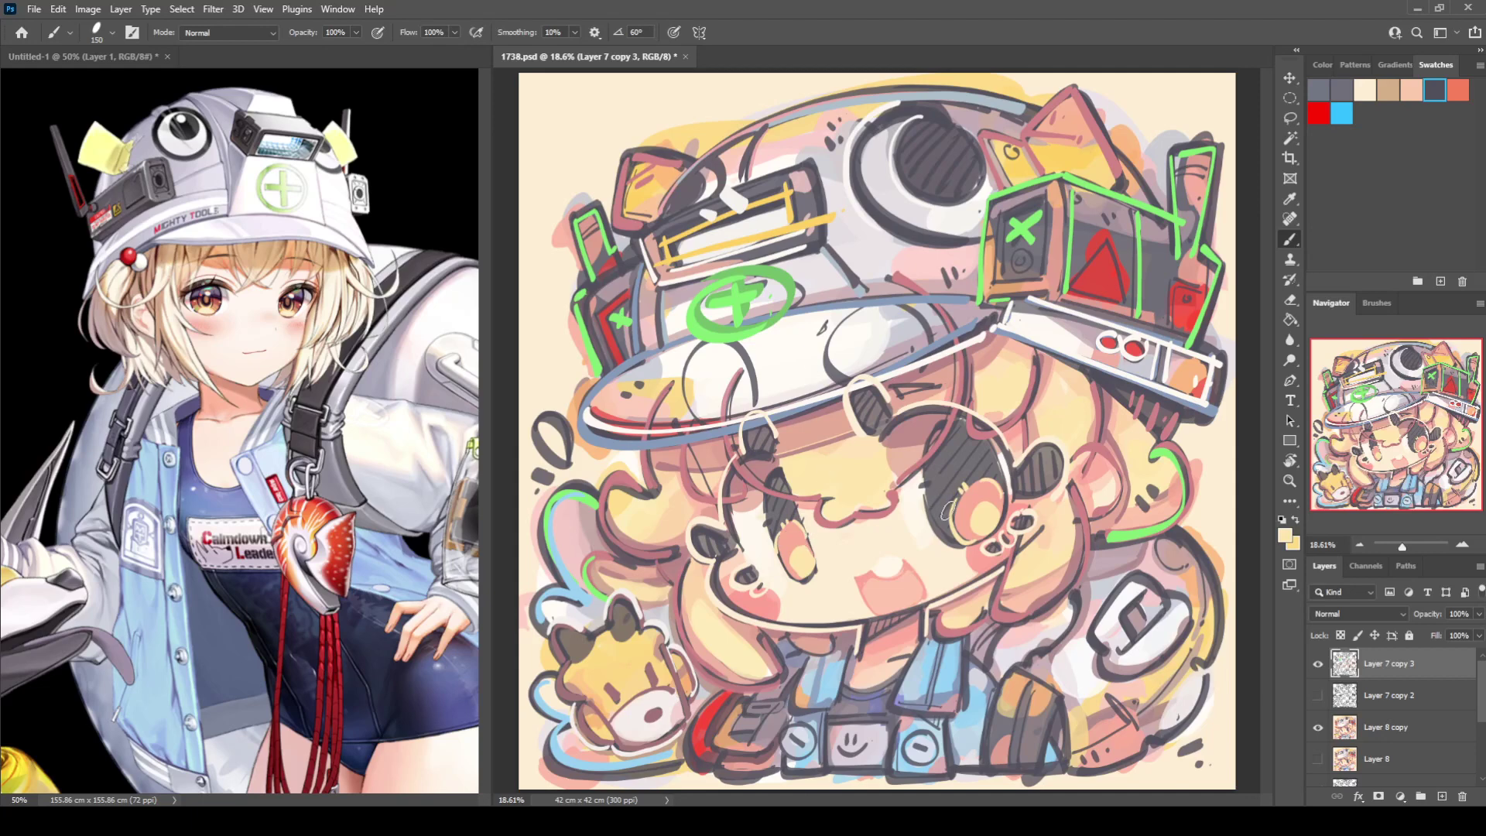
Add white highlights to the upper part of both eyes and save the document.
left_click(921, 486, "alt")
left_click_drag(947, 426, 945, 449)
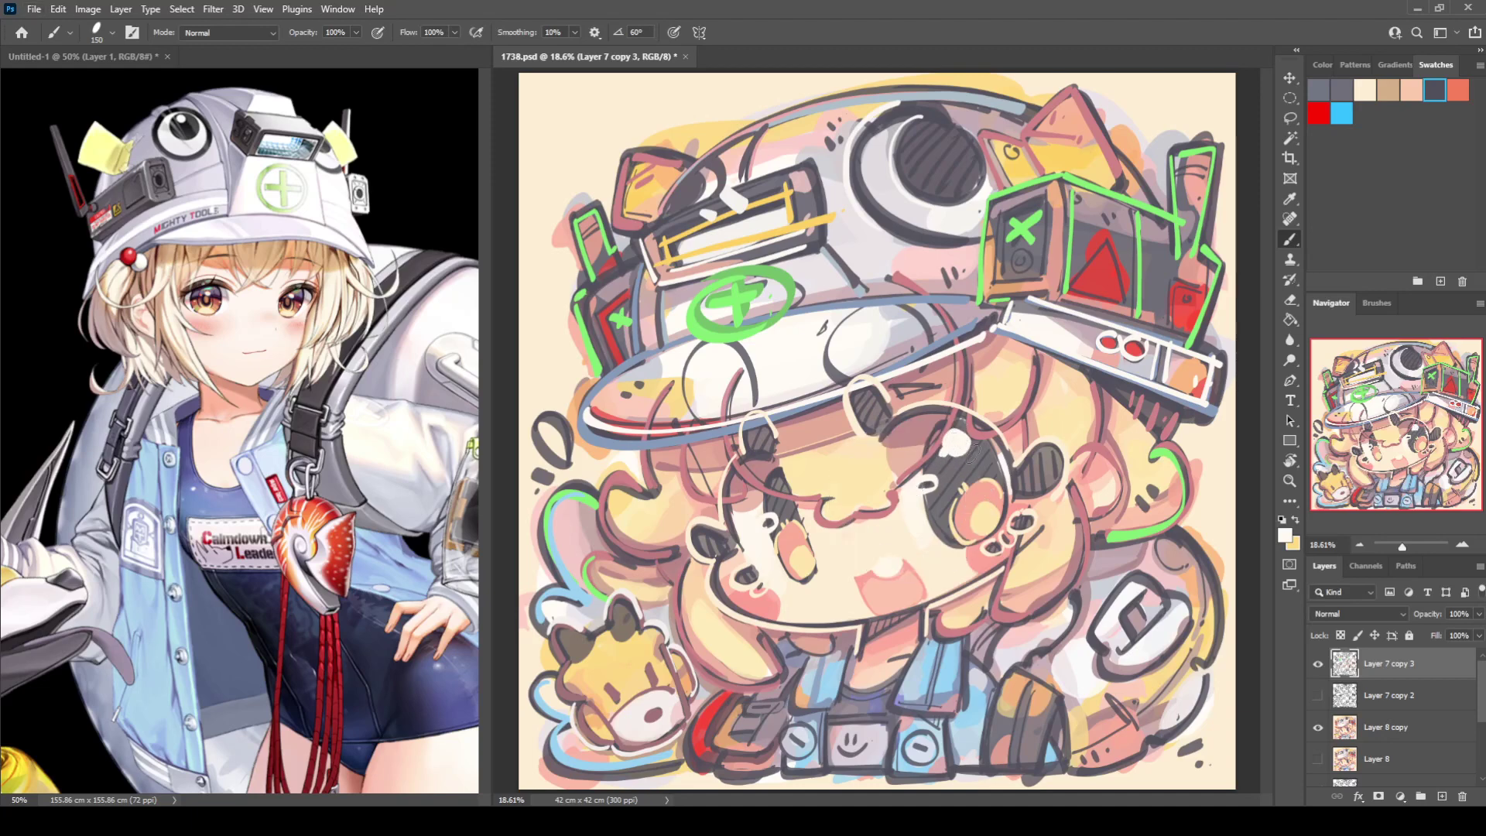
left_click_drag(788, 486, 776, 486)
key("F2")
key("h")
key("ctrl+s")
Sample pale cream and outline the lower hair locks on both sides of the face.
left_click(758, 648, "alt")
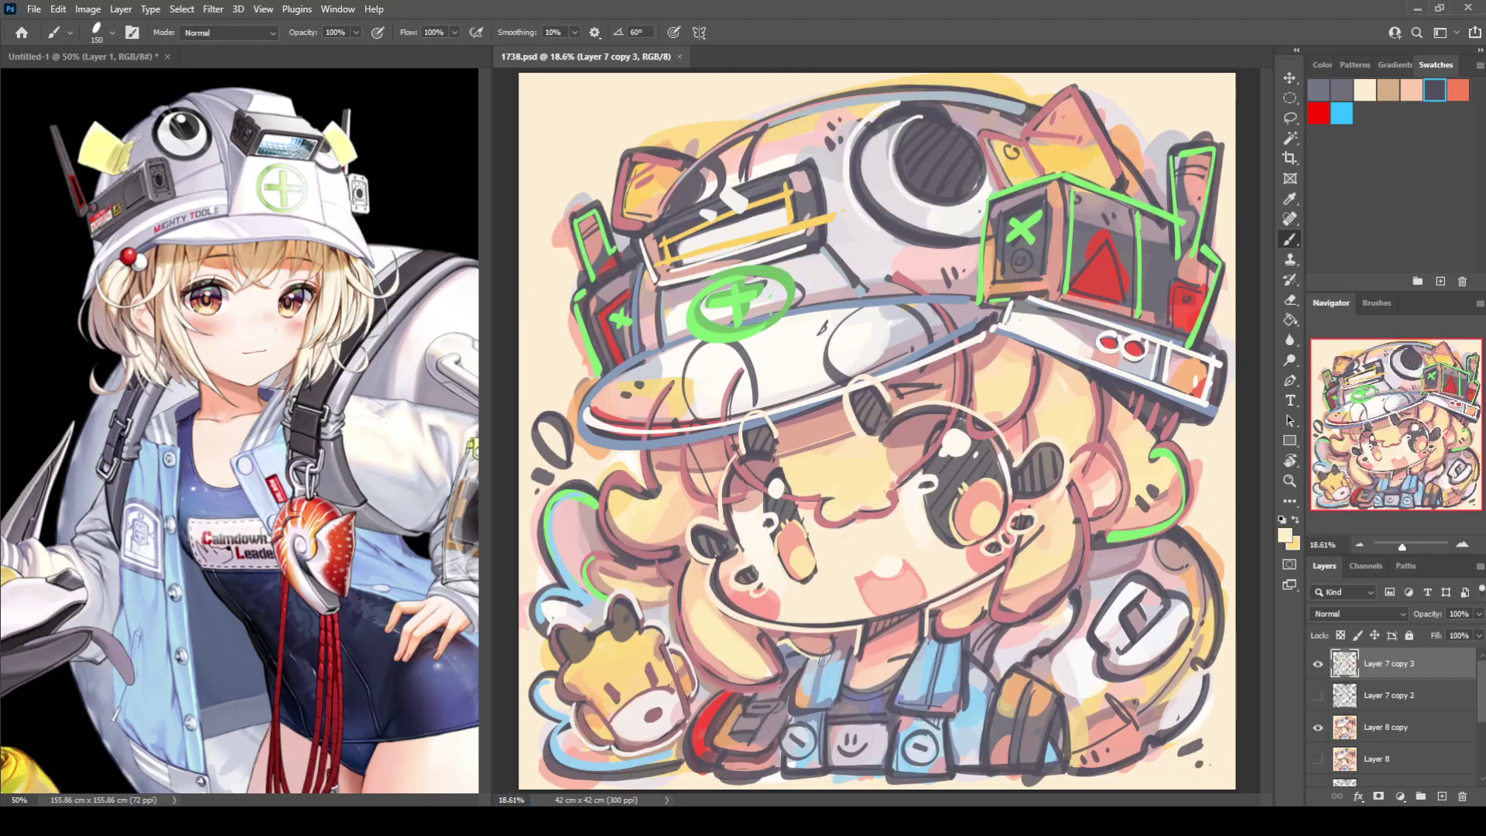
mouse_move(825, 655)
left_mouse_down()
mouse_move(672, 618)
mouse_move(731, 693)
mouse_move(781, 667)
left_mouse_up()
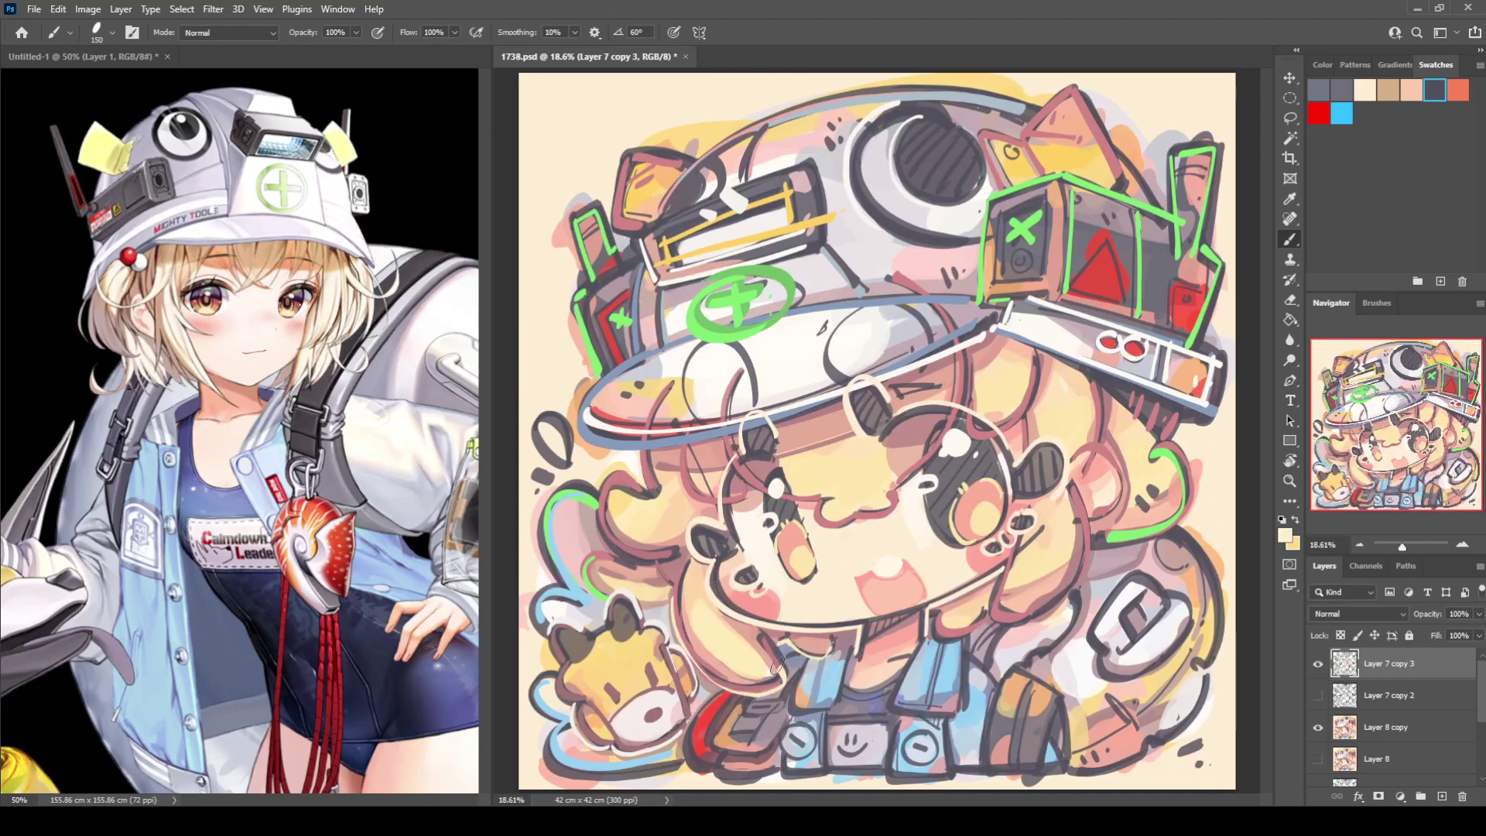
mouse_move(997, 585)
left_mouse_down()
mouse_move(1046, 608)
mouse_move(1089, 545)
left_mouse_up()
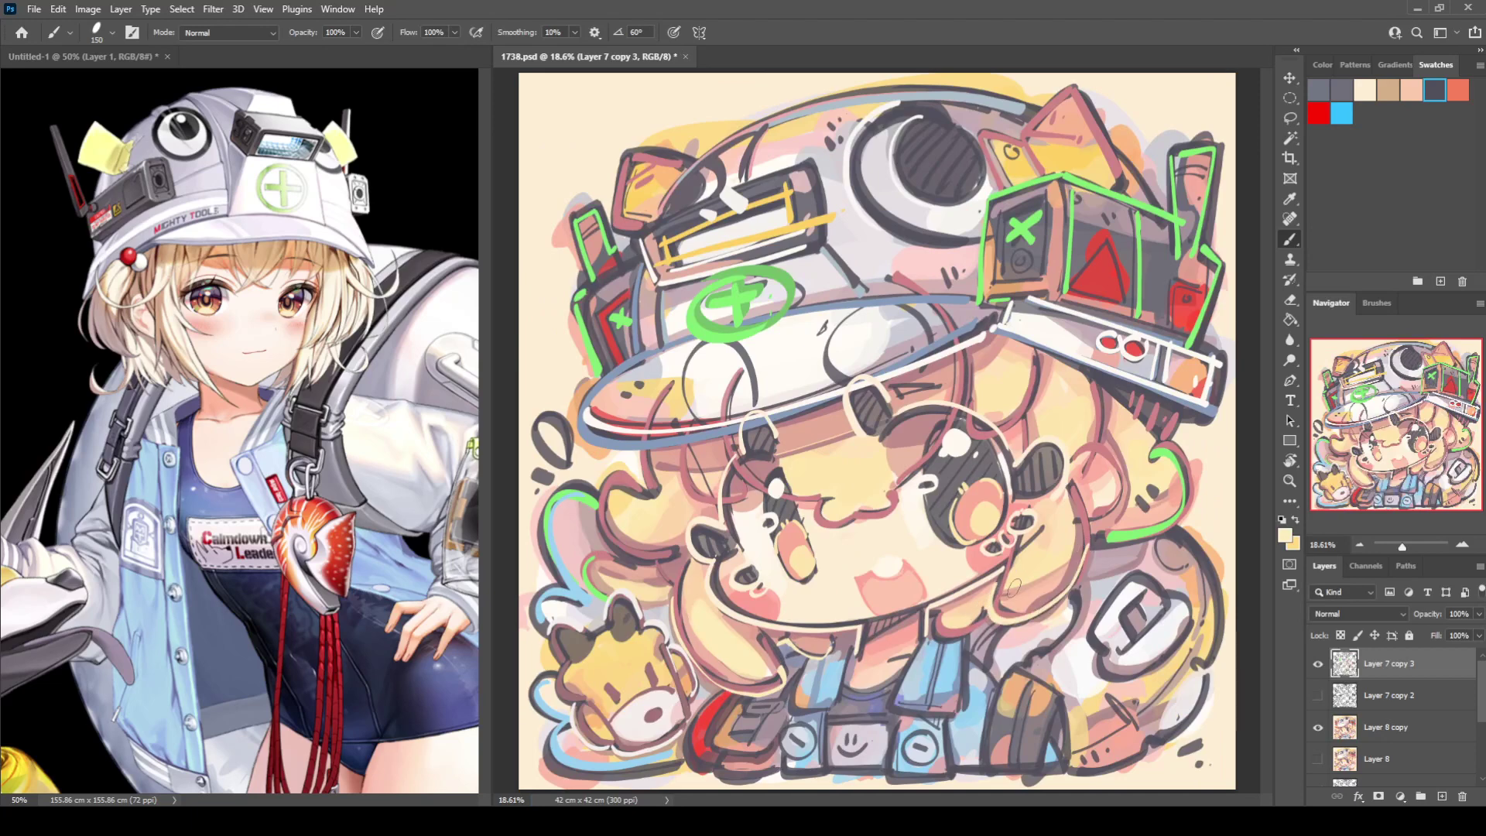
key("ctrl+z")
mouse_move(997, 586)
left_mouse_down()
mouse_move(1090, 572)
mouse_move(1093, 545)
left_mouse_up()
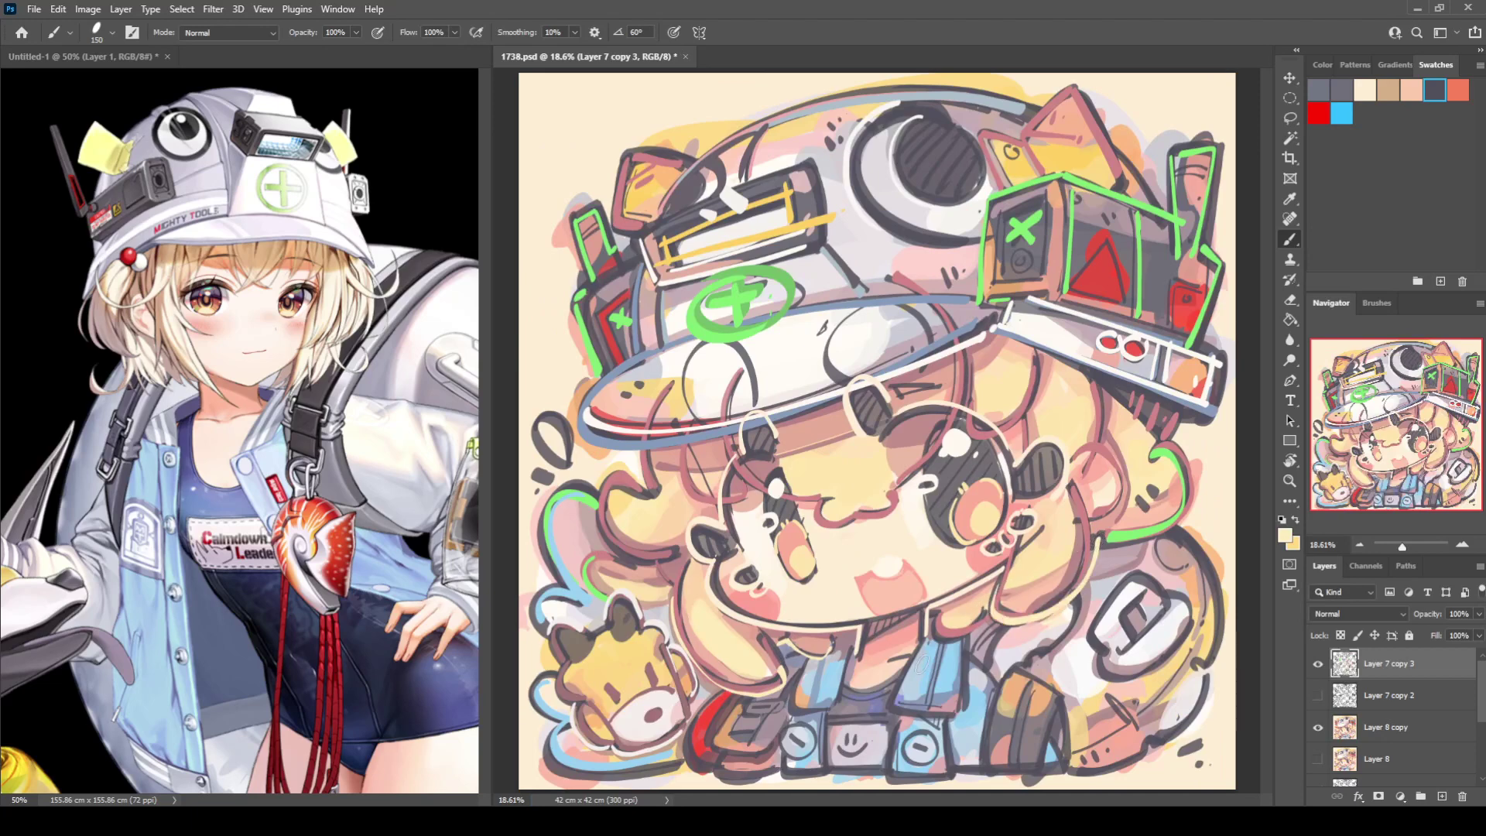
Pick white and line both blue jacket lapels below the chin with a size 200 brush.
left_click(1111, 636, "alt")
mouse_move(937, 659)
left_mouse_down()
mouse_move(930, 708)
mouse_move(890, 708)
mouse_move(967, 710)
left_mouse_up()
left_click_drag(965, 636, 964, 708)
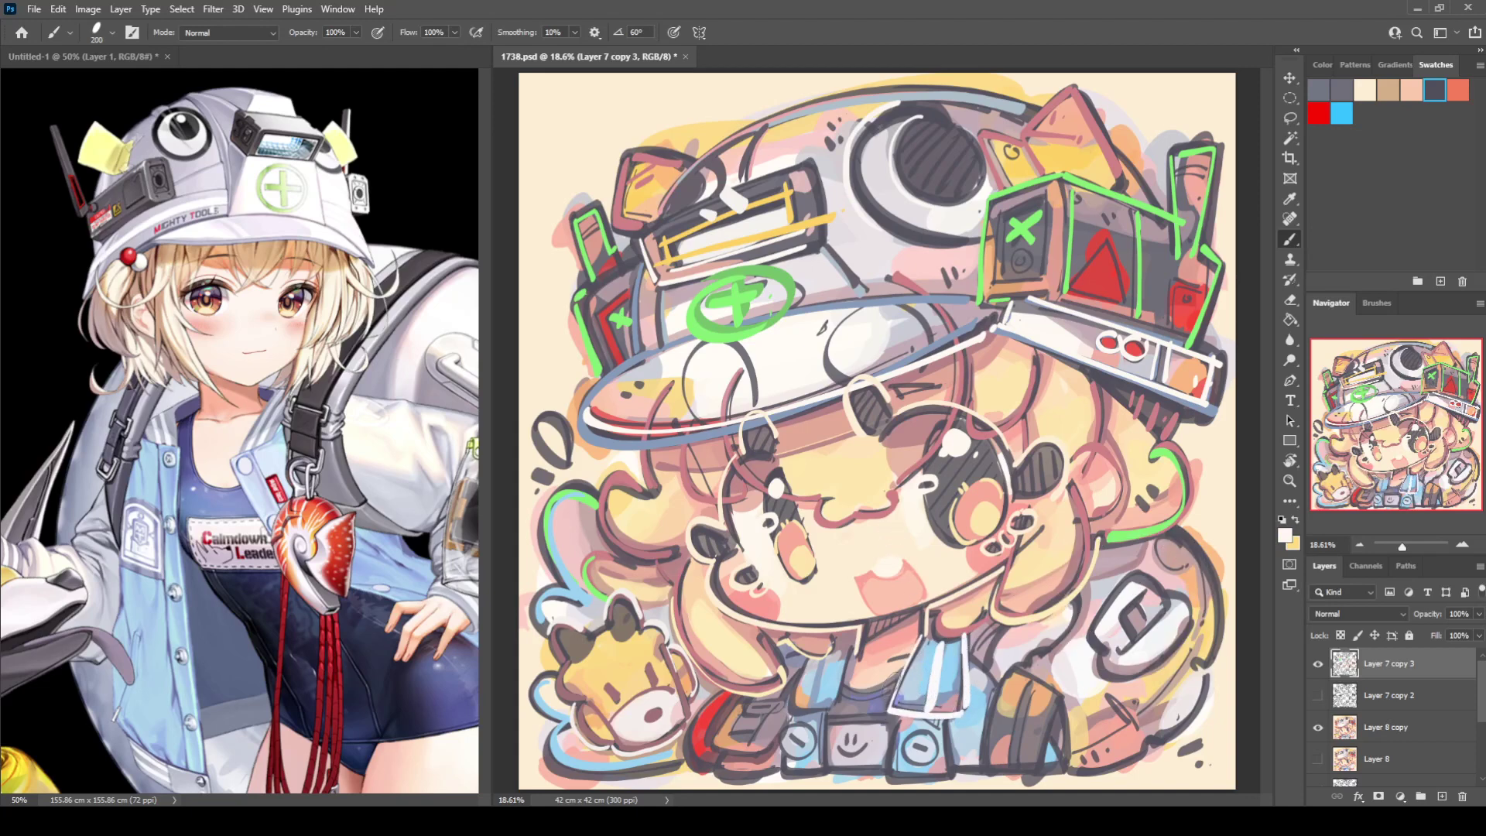
mouse_move(815, 669)
left_mouse_down()
mouse_move(810, 704)
mouse_move(798, 673)
mouse_move(791, 712)
mouse_move(848, 712)
left_mouse_up()
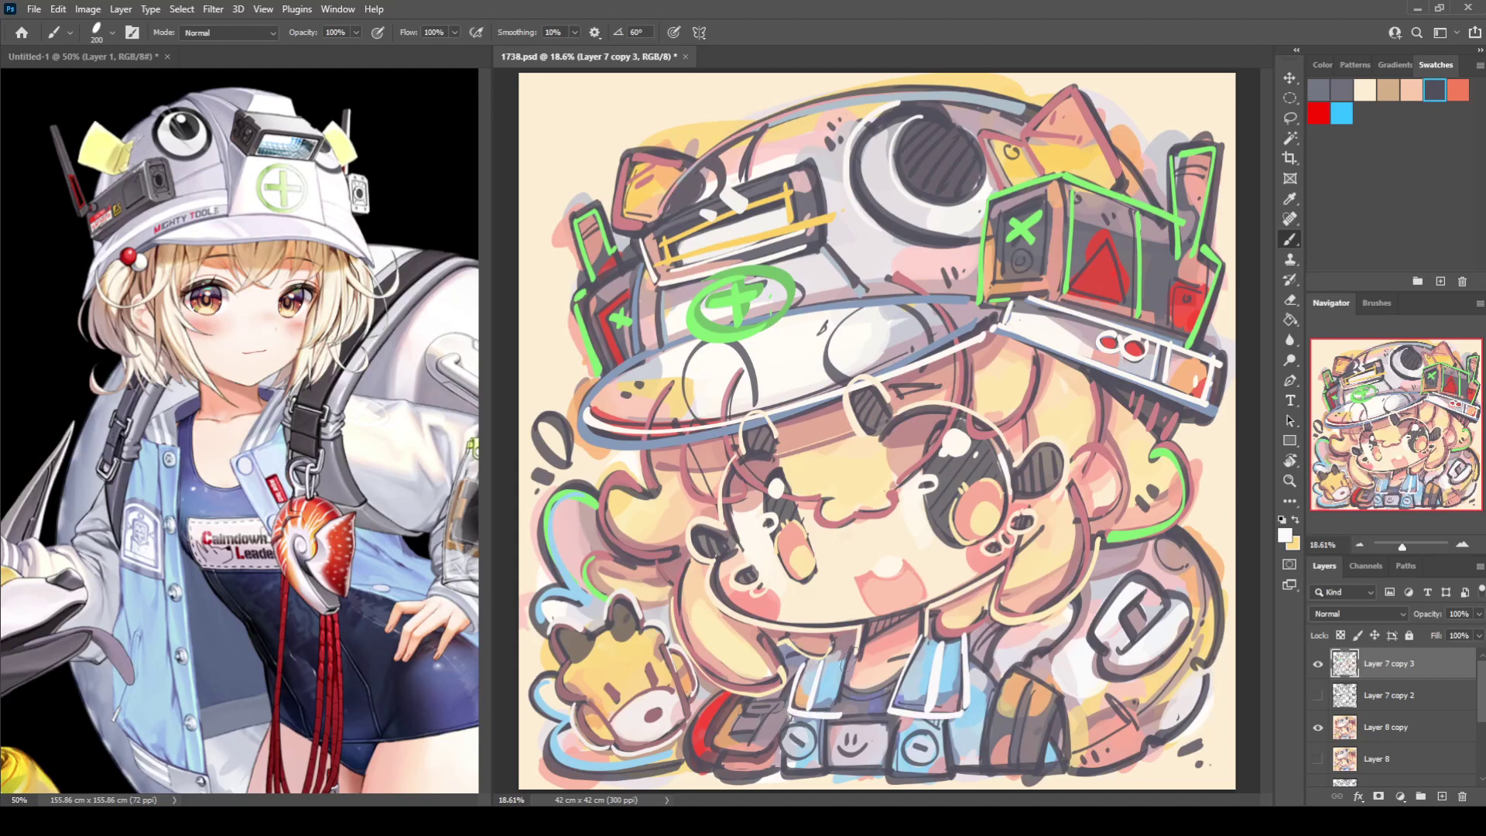
left_click_drag(851, 641, 846, 711)
Line the red and grey gadget beside the mascot and the dark sleeve right of the jacket in white.
mouse_move(741, 716)
left_mouse_down()
mouse_move(737, 737)
mouse_move(754, 739)
mouse_move(727, 762)
mouse_move(781, 756)
mouse_move(785, 743)
left_mouse_up()
left_click_drag(749, 710, 794, 692)
mouse_move(1029, 684)
left_mouse_down()
mouse_move(1004, 769)
mouse_move(1020, 755)
left_mouse_up()
mouse_move(1005, 680)
left_mouse_down()
mouse_move(977, 774)
mouse_move(1033, 767)
left_mouse_up()
key("ctrl+z")
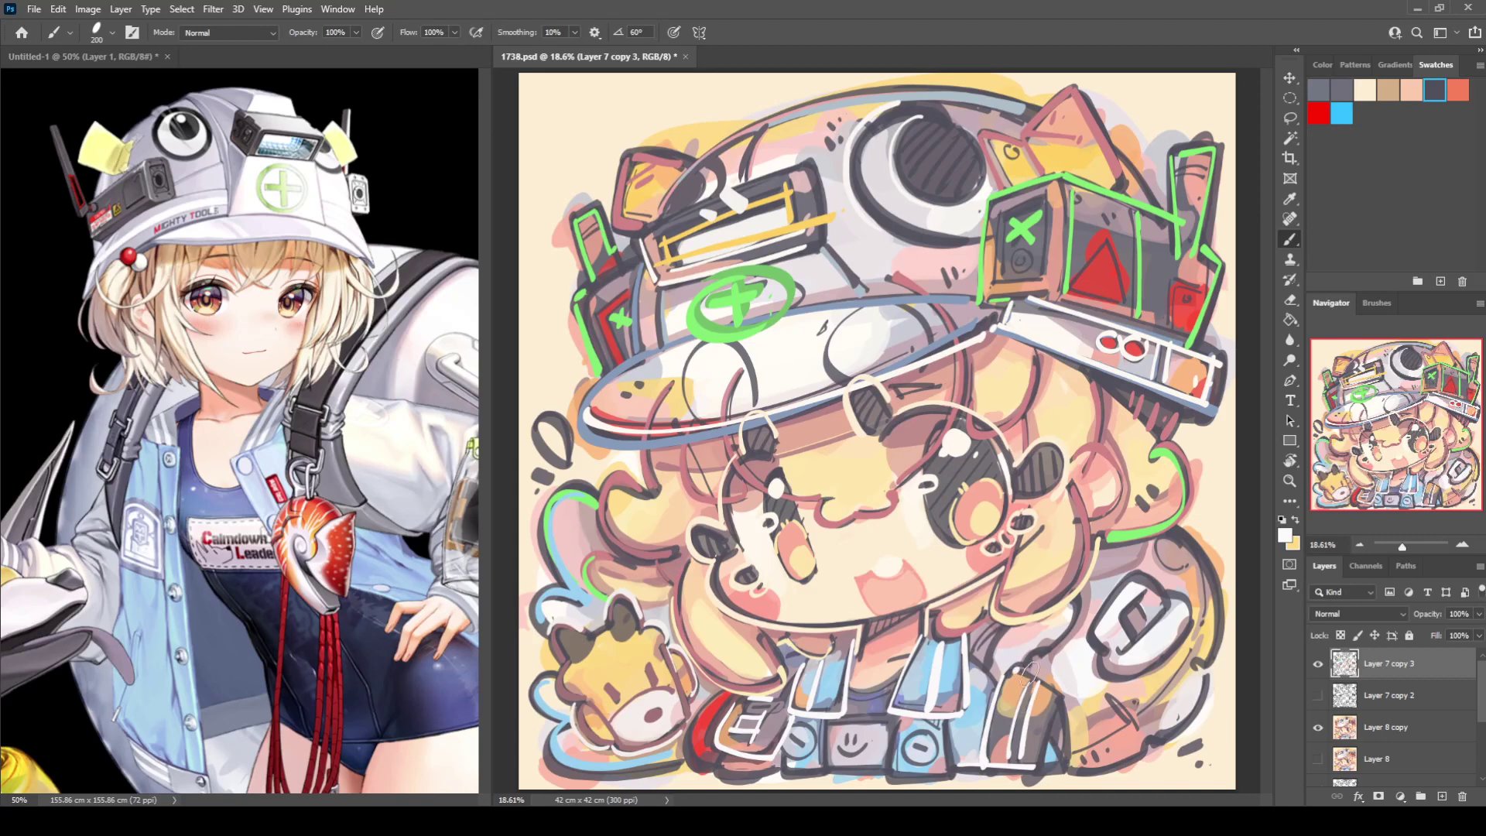
Finish the white line on the dark sleeve, add a white outline and X to the helmet's red panel, and outline the red triangle in white.
left_click_drag(1020, 672, 1066, 698)
left_click(1155, 706, "alt")
left_click(1182, 306, "alt")
left_click(1175, 279, "alt")
left_click(1169, 279, "alt")
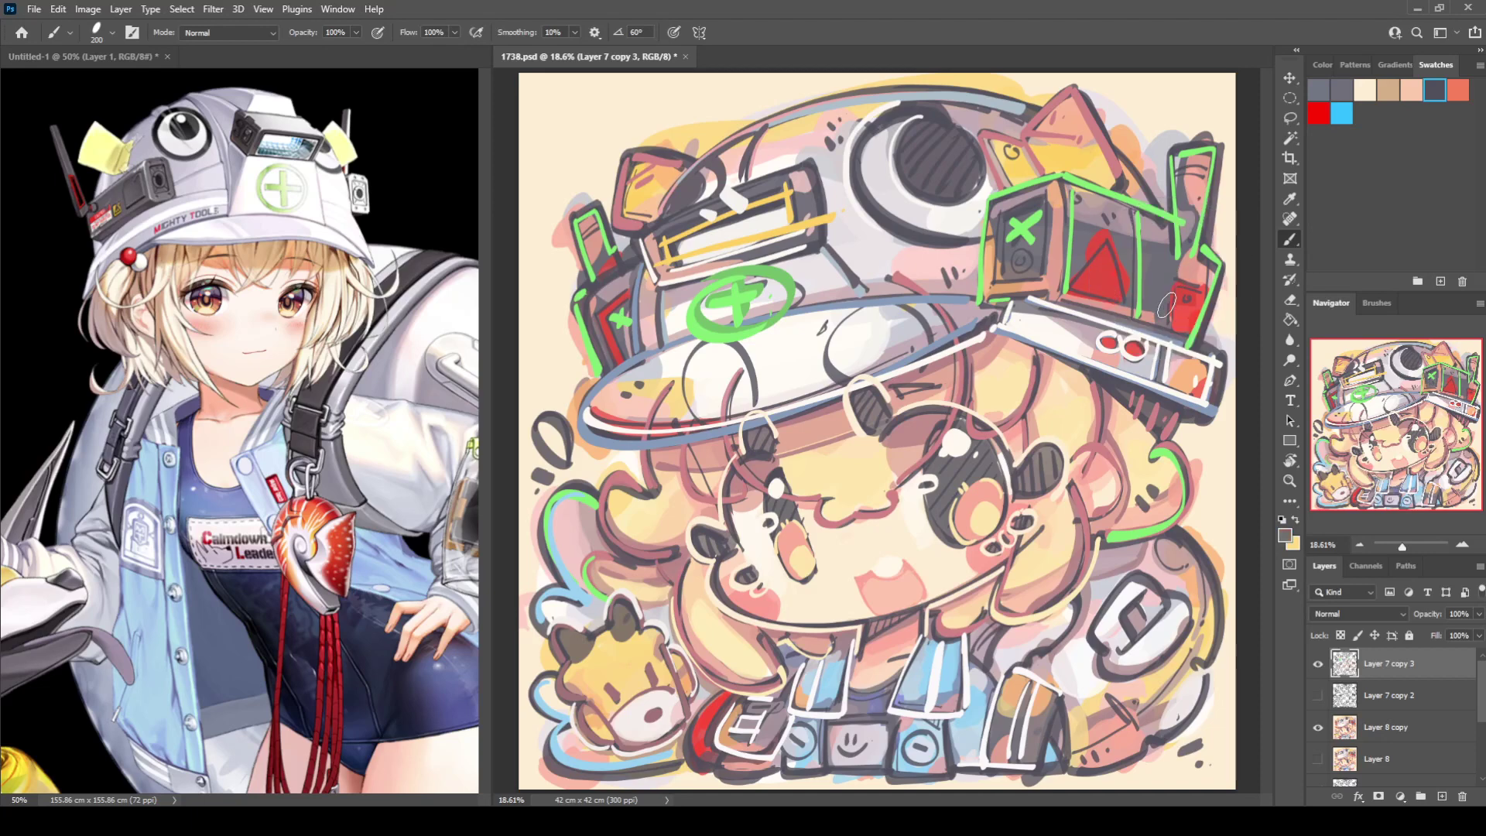
left_click(1140, 329, "alt")
mouse_move(1178, 298)
left_mouse_down()
mouse_move(1168, 328)
mouse_move(1166, 285)
mouse_move(1206, 289)
mouse_move(1181, 307)
left_mouse_up()
key("ctrl+z")
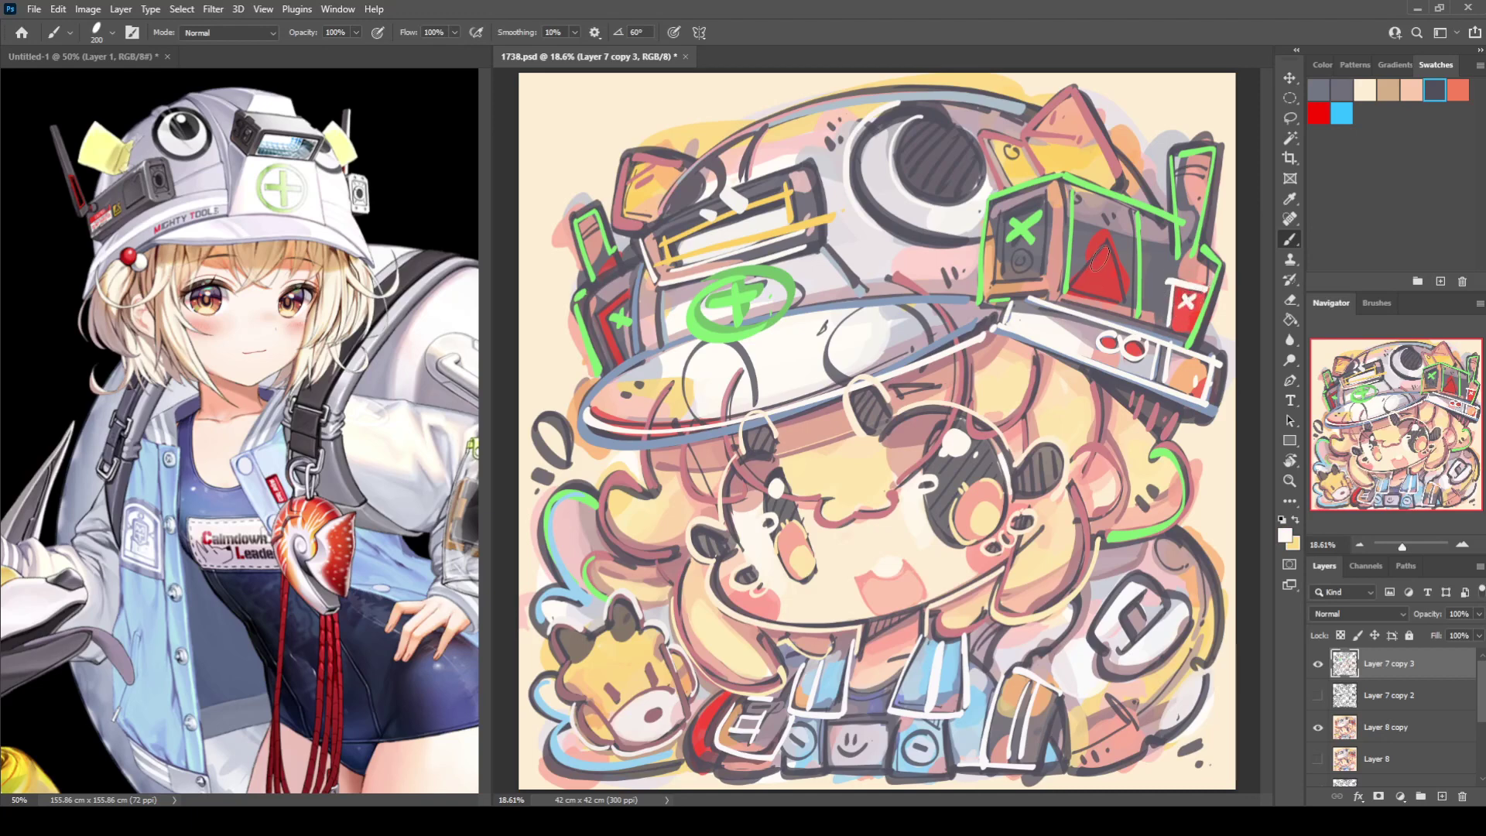
mouse_move(1105, 232)
left_mouse_down()
mouse_move(1067, 287)
mouse_move(1129, 305)
left_mouse_up()
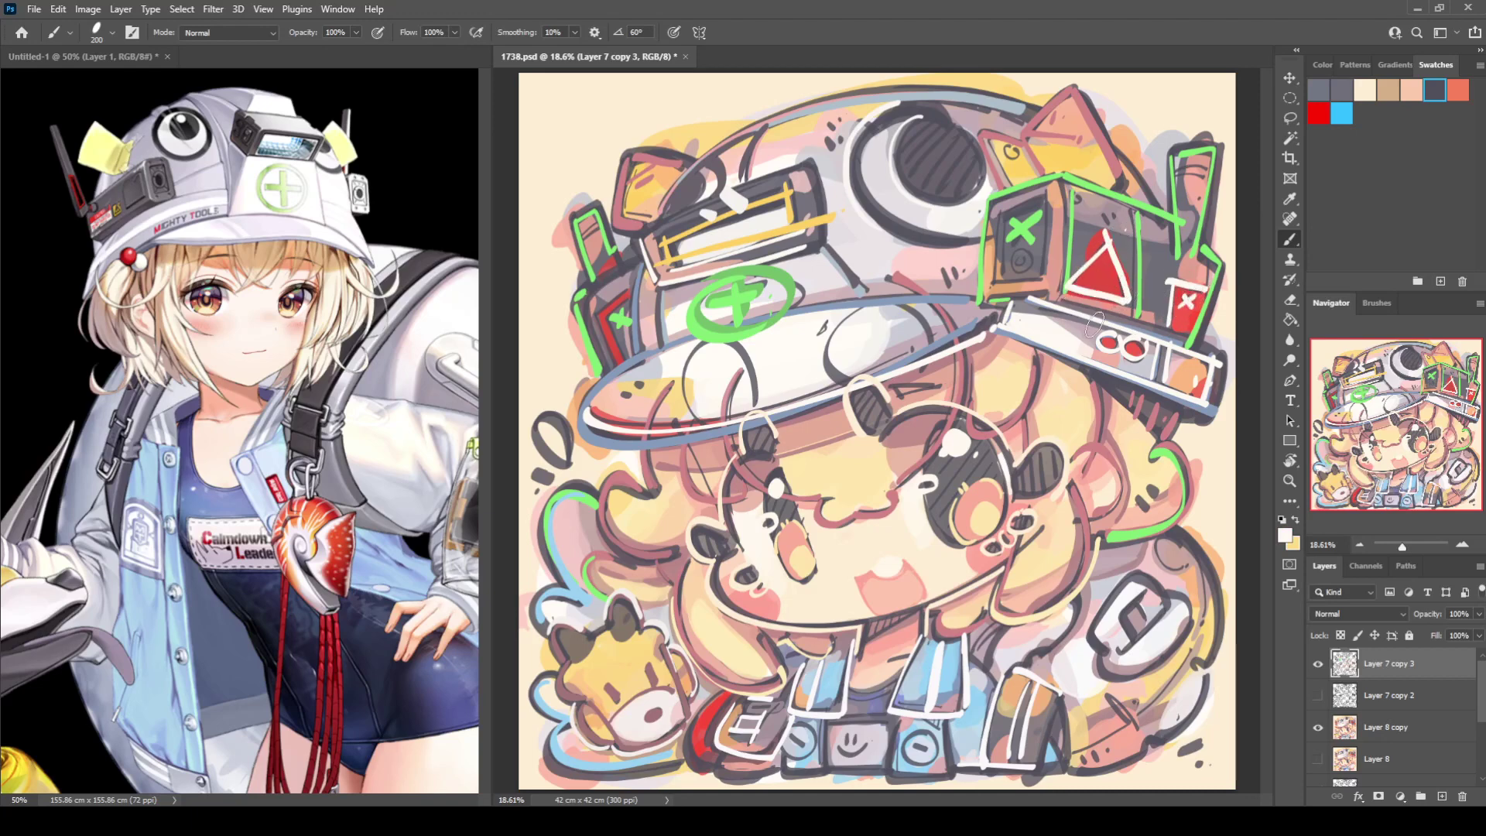
Sample a tone from the sleeve and re-line the backpack's shell, buckle and straps.
left_click(1037, 728, "alt")
mouse_move(1074, 746)
left_mouse_down()
mouse_move(1120, 720)
mouse_move(1110, 702)
mouse_move(1140, 730)
mouse_move(1184, 656)
left_mouse_up()
left_click_drag(1199, 579, 1201, 633)
mouse_move(1172, 535)
left_mouse_down()
mouse_move(1220, 602)
mouse_move(1224, 650)
left_mouse_up()
mouse_move(1114, 629)
left_mouse_down()
mouse_move(1087, 644)
mouse_move(1136, 576)
mouse_move(1162, 618)
left_mouse_up()
left_click_drag(1116, 672, 1186, 633)
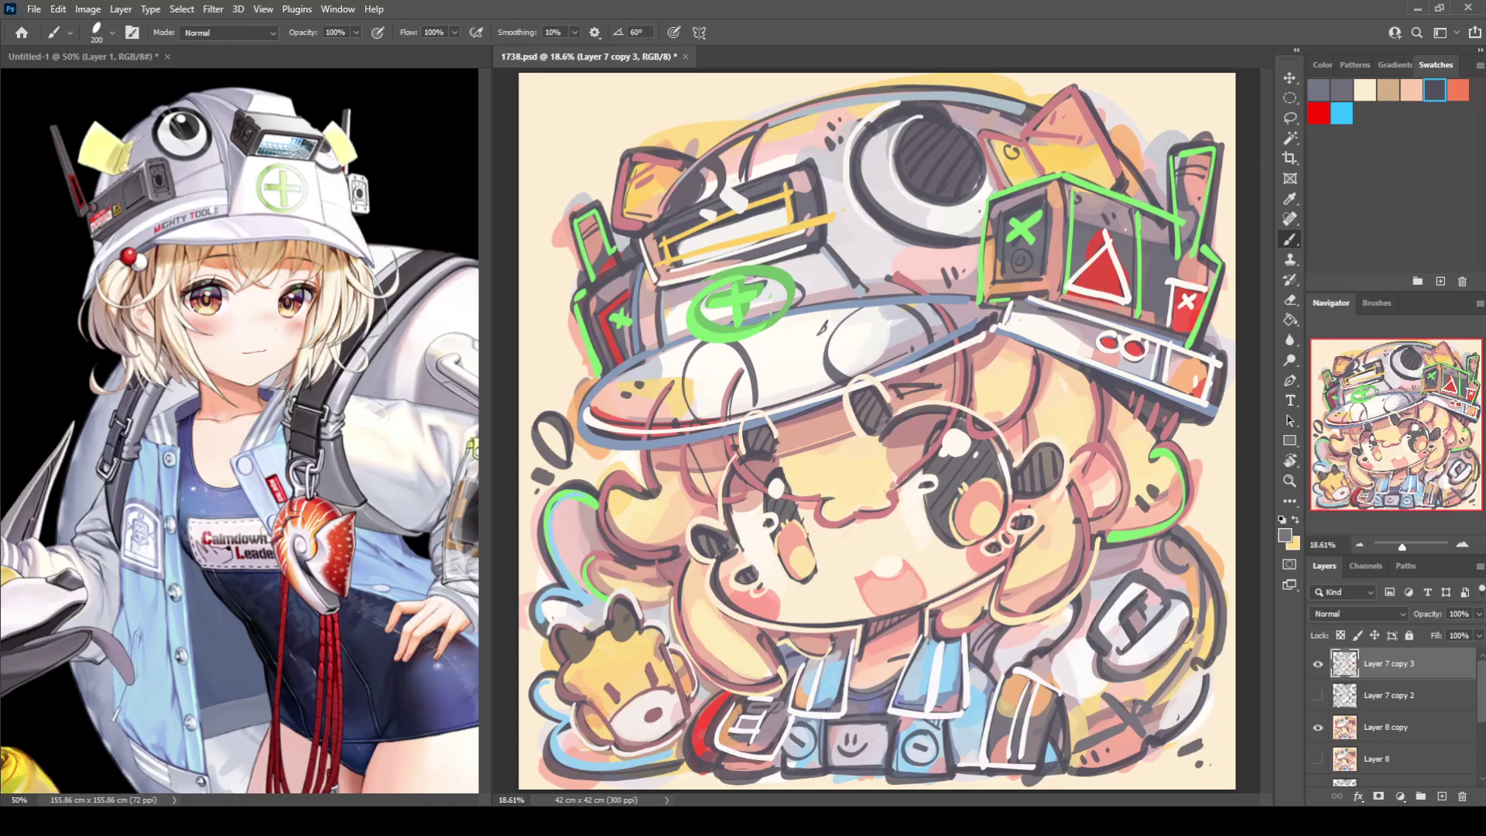
left_click_drag(1056, 636, 1073, 607)
Sample white and add highlight strokes to the backpack's lower straps and upper edge.
left_click(1179, 718, "alt")
left_click(1083, 704, "alt")
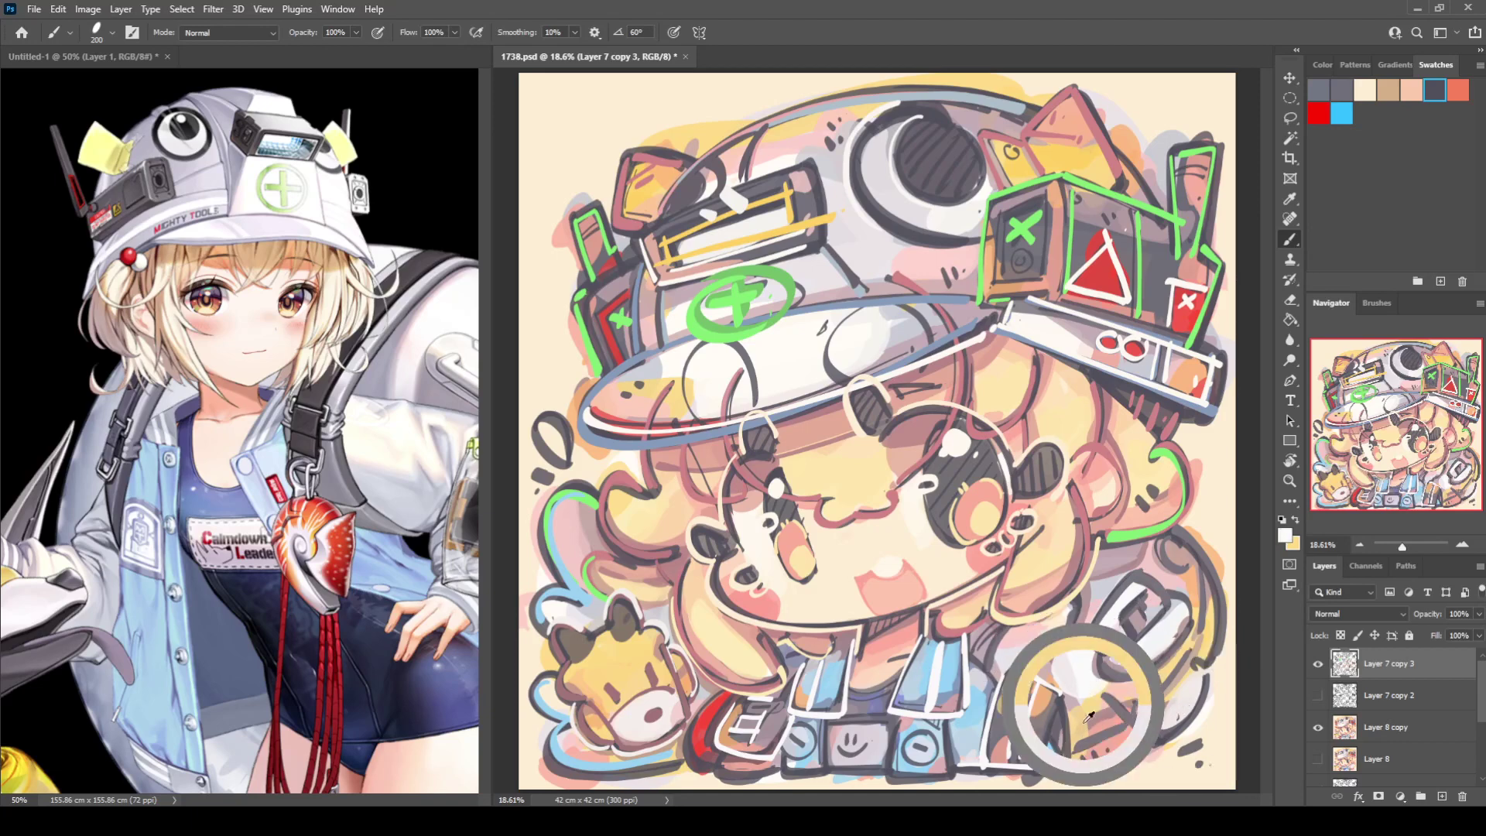
left_click_drag(1078, 733, 1169, 664)
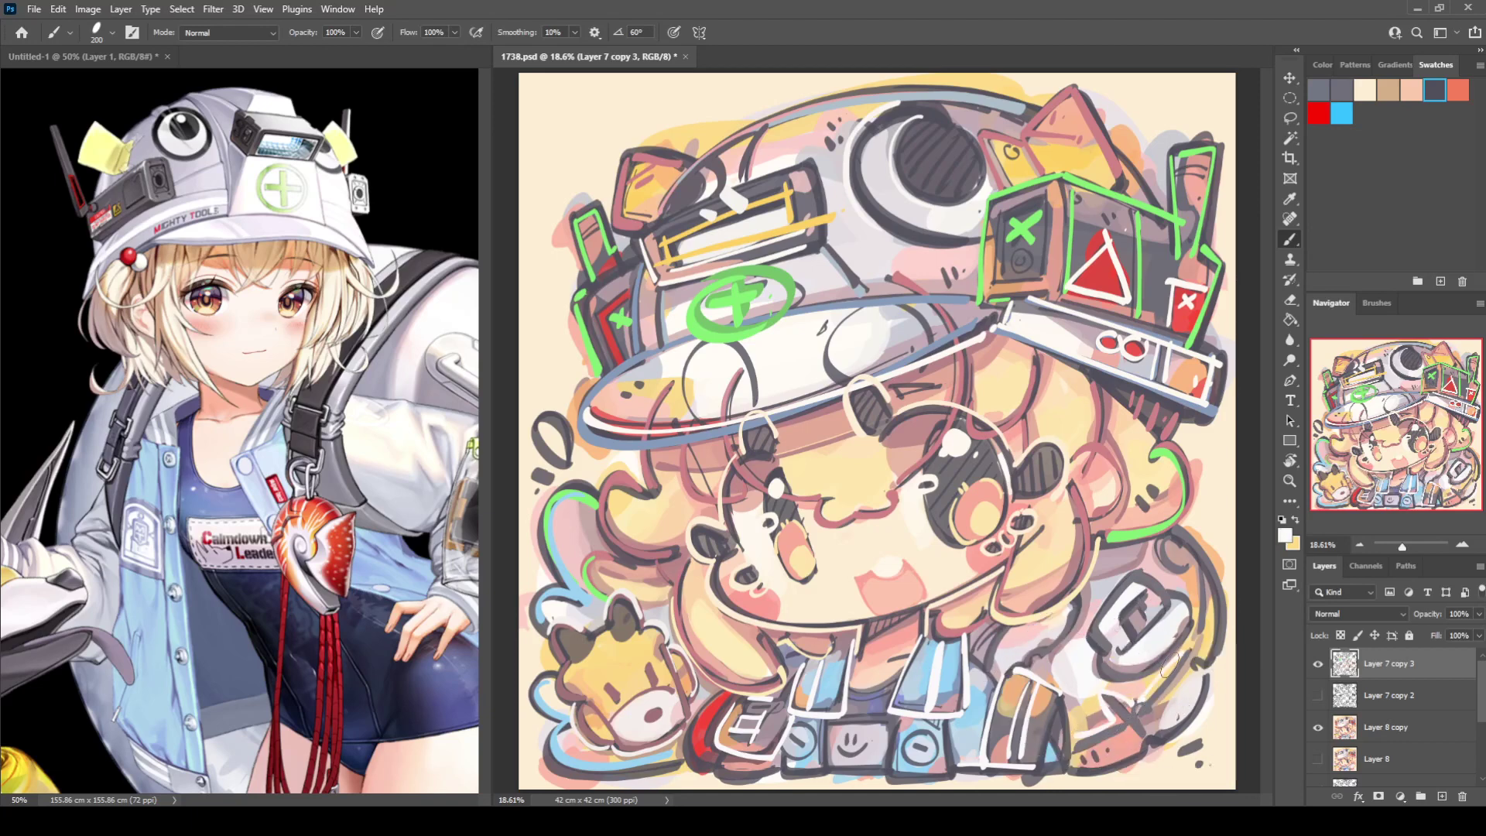
mouse_move(1081, 751)
left_mouse_down()
mouse_move(1142, 723)
mouse_move(1183, 656)
left_mouse_up()
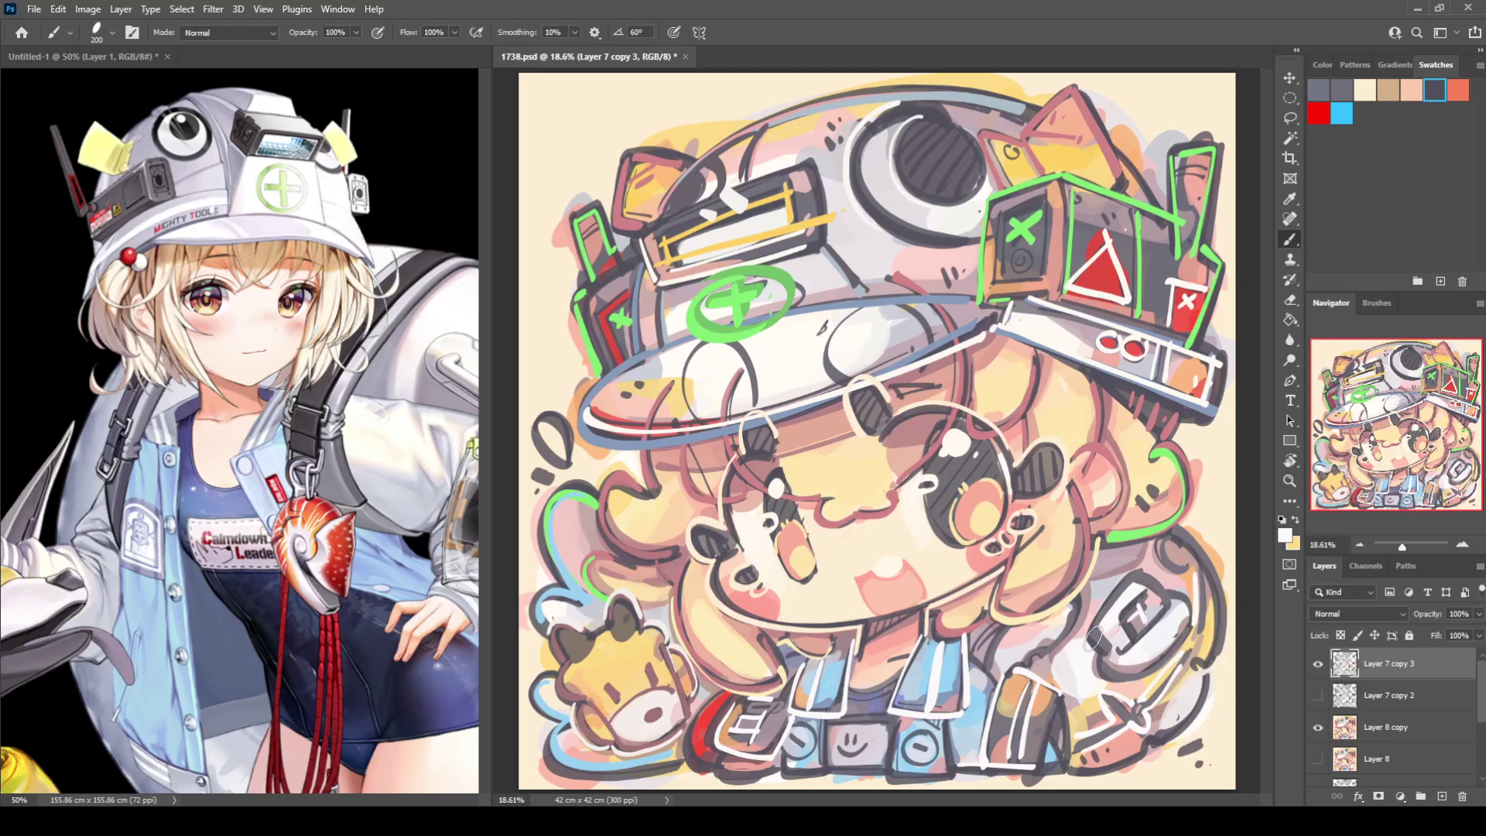
left_click_drag(1169, 550, 1192, 575)
Sample muted periwinkle blue and recolour the line art of the smiley belt pouches.
left_click(862, 720, "alt")
mouse_move(848, 735)
left_mouse_down()
mouse_move(842, 755)
mouse_move(872, 740)
left_mouse_up()
left_click(703, 738, "alt")
left_click(882, 697, "alt")
left_click_drag(837, 746, 867, 742)
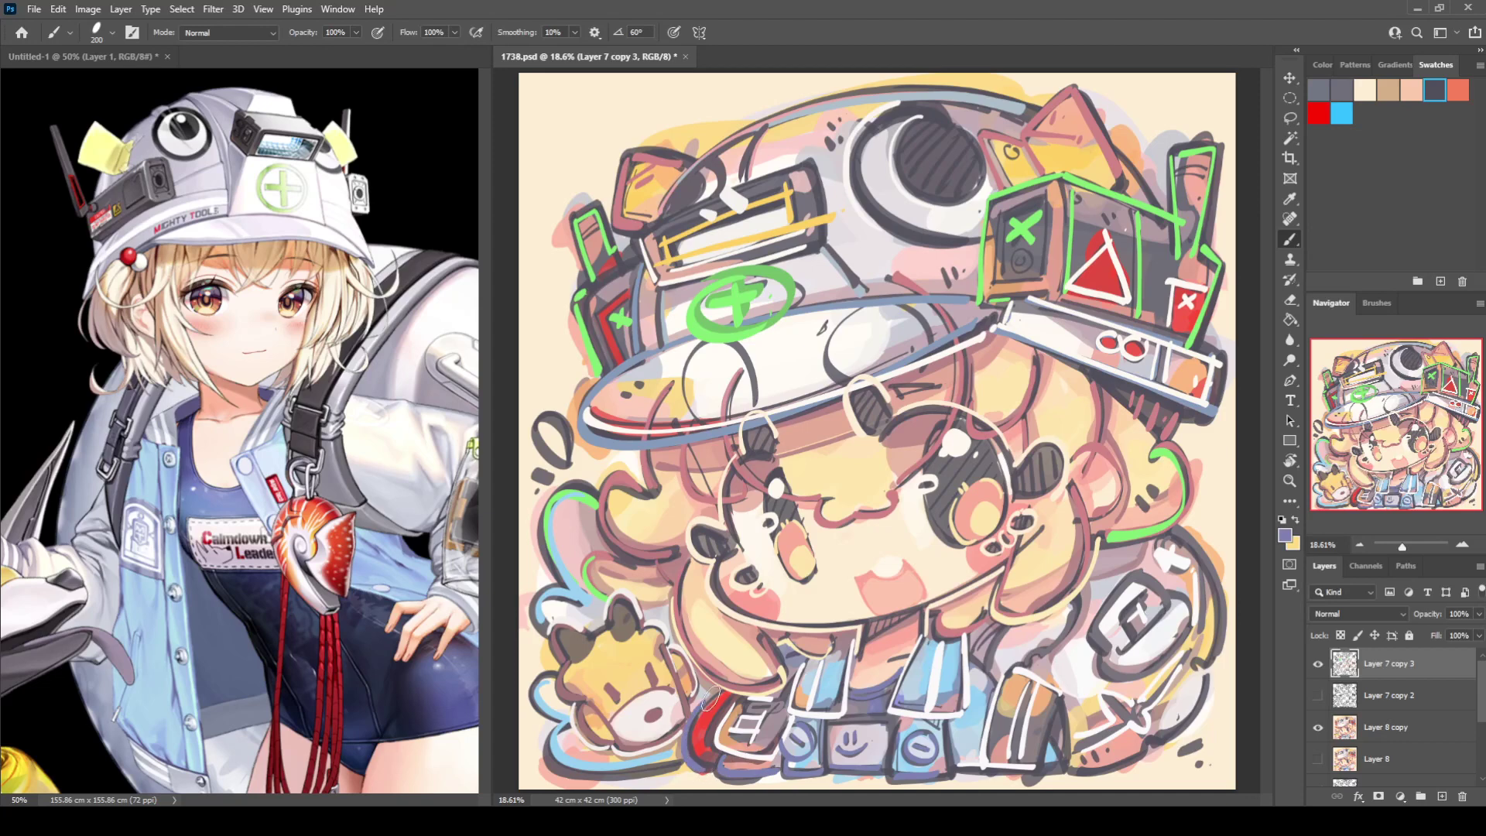
Sample light pink and trace the edges of both blue jacket lapels.
left_click(734, 669, "alt")
mouse_move(972, 636)
left_mouse_down()
mouse_move(965, 712)
mouse_move(909, 713)
mouse_move(967, 700)
left_mouse_up()
left_click(993, 547, "alt")
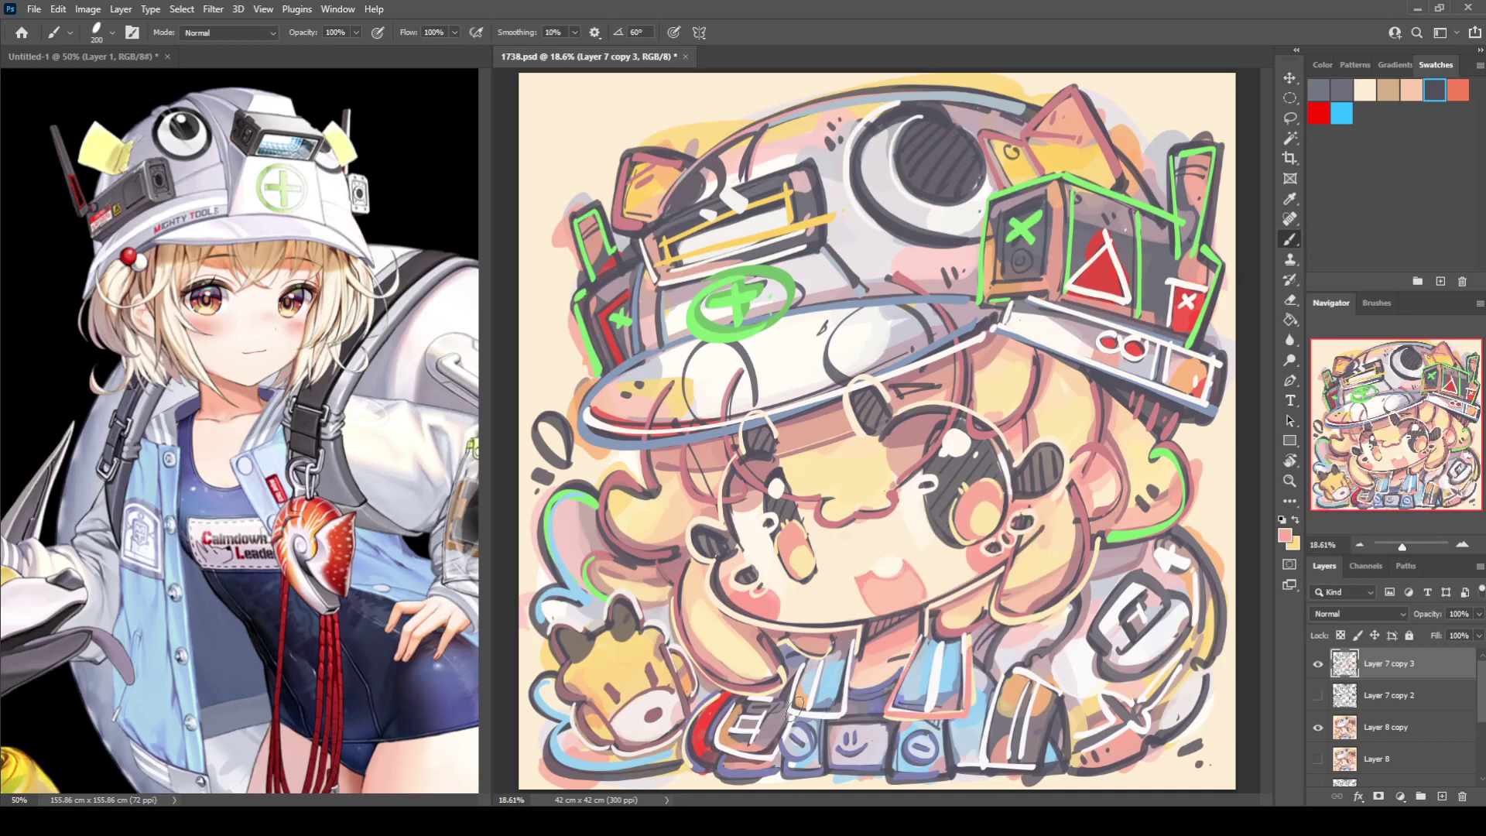
left_click_drag(781, 706, 832, 715)
left_click_drag(797, 666, 783, 708)
Outline the mascot's face in pink and recolour the round shapes on the helmet brim in dusky pink.
mouse_move(571, 672)
left_mouse_down()
mouse_move(622, 745)
mouse_move(639, 750)
mouse_move(621, 744)
mouse_move(652, 727)
left_mouse_up()
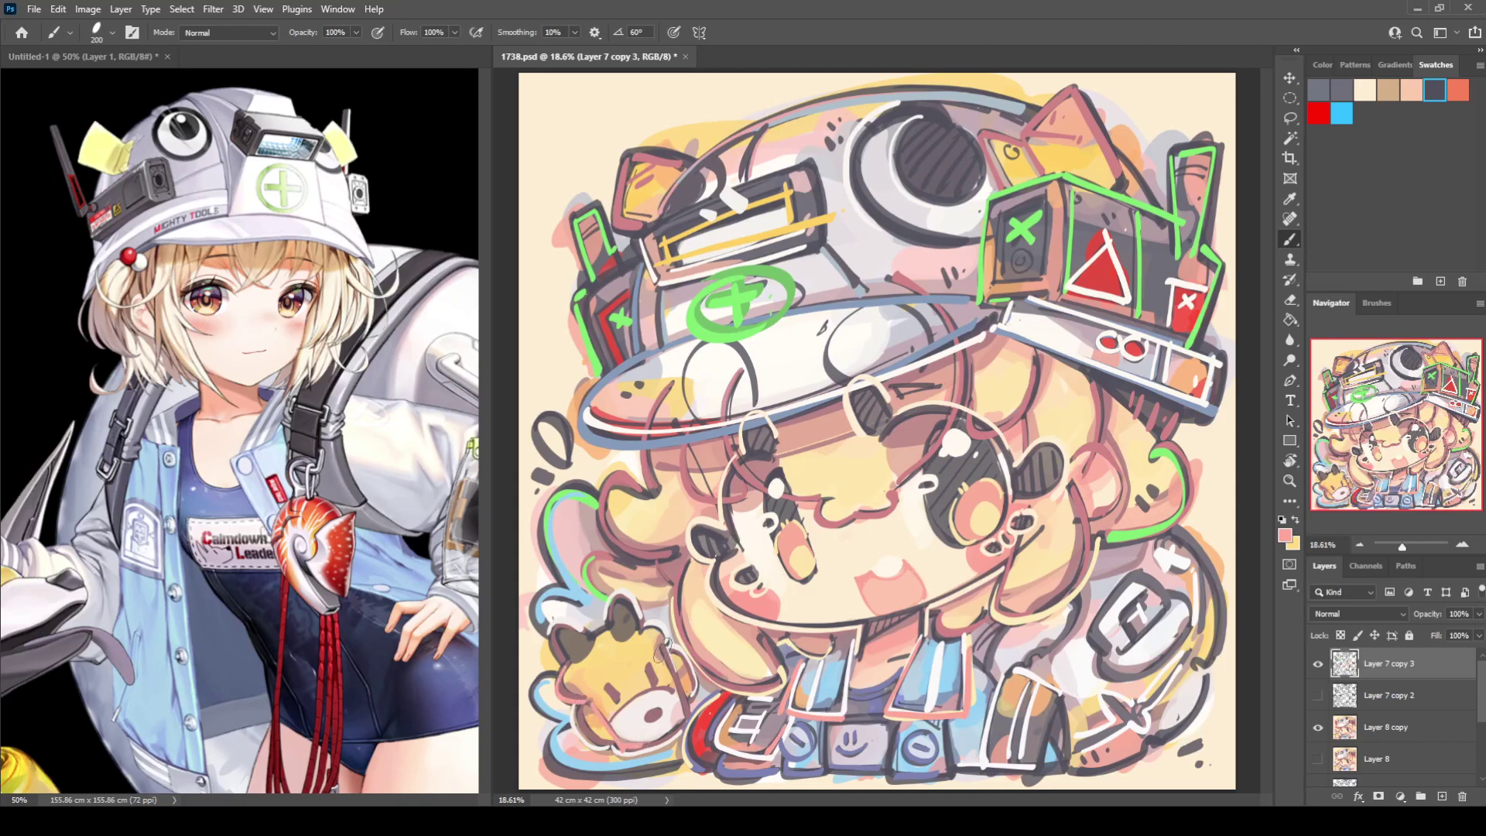
mouse_move(662, 649)
left_mouse_down()
mouse_move(681, 705)
mouse_move(612, 724)
mouse_move(678, 690)
left_mouse_up()
mouse_move(847, 387)
left_mouse_down()
mouse_move(873, 303)
mouse_move(921, 370)
left_mouse_up()
mouse_move(707, 387)
left_mouse_down()
mouse_move(691, 362)
mouse_move(735, 348)
mouse_move(752, 417)
left_mouse_up()
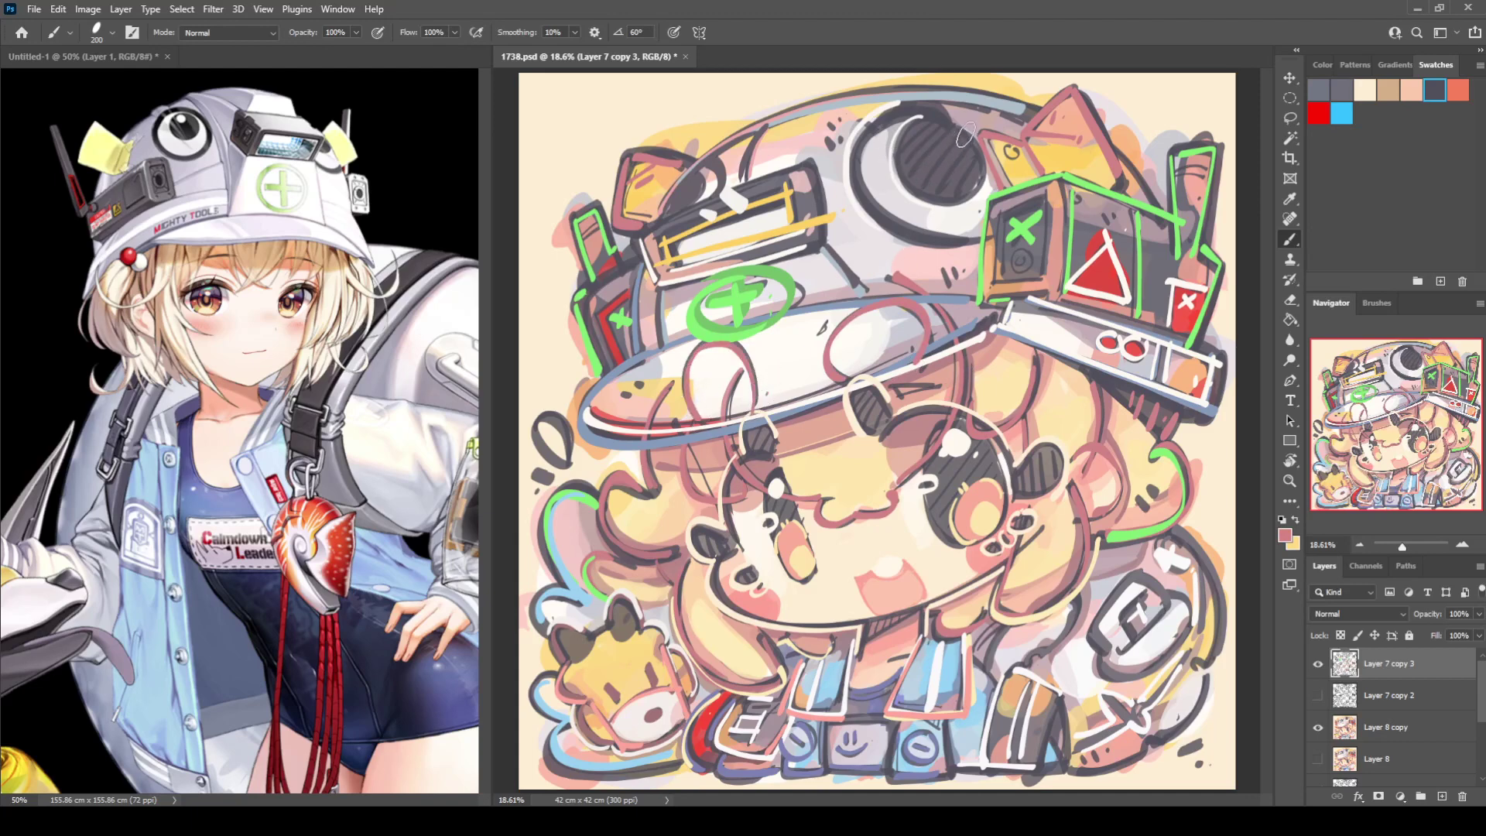
Sample yellow and draw an X below the green X on the gadgets at both sides of the helmet.
left_click(1085, 164, "alt")
mouse_move(1009, 243)
left_mouse_down()
mouse_move(1033, 270)
mouse_move(1009, 270)
left_mouse_up()
mouse_move(616, 331)
left_mouse_down()
mouse_move(637, 352)
mouse_move(616, 352)
left_mouse_up()
Sample light blue and recolour the accent drops beside the left end of the helmet brim.
left_click(566, 611, "alt")
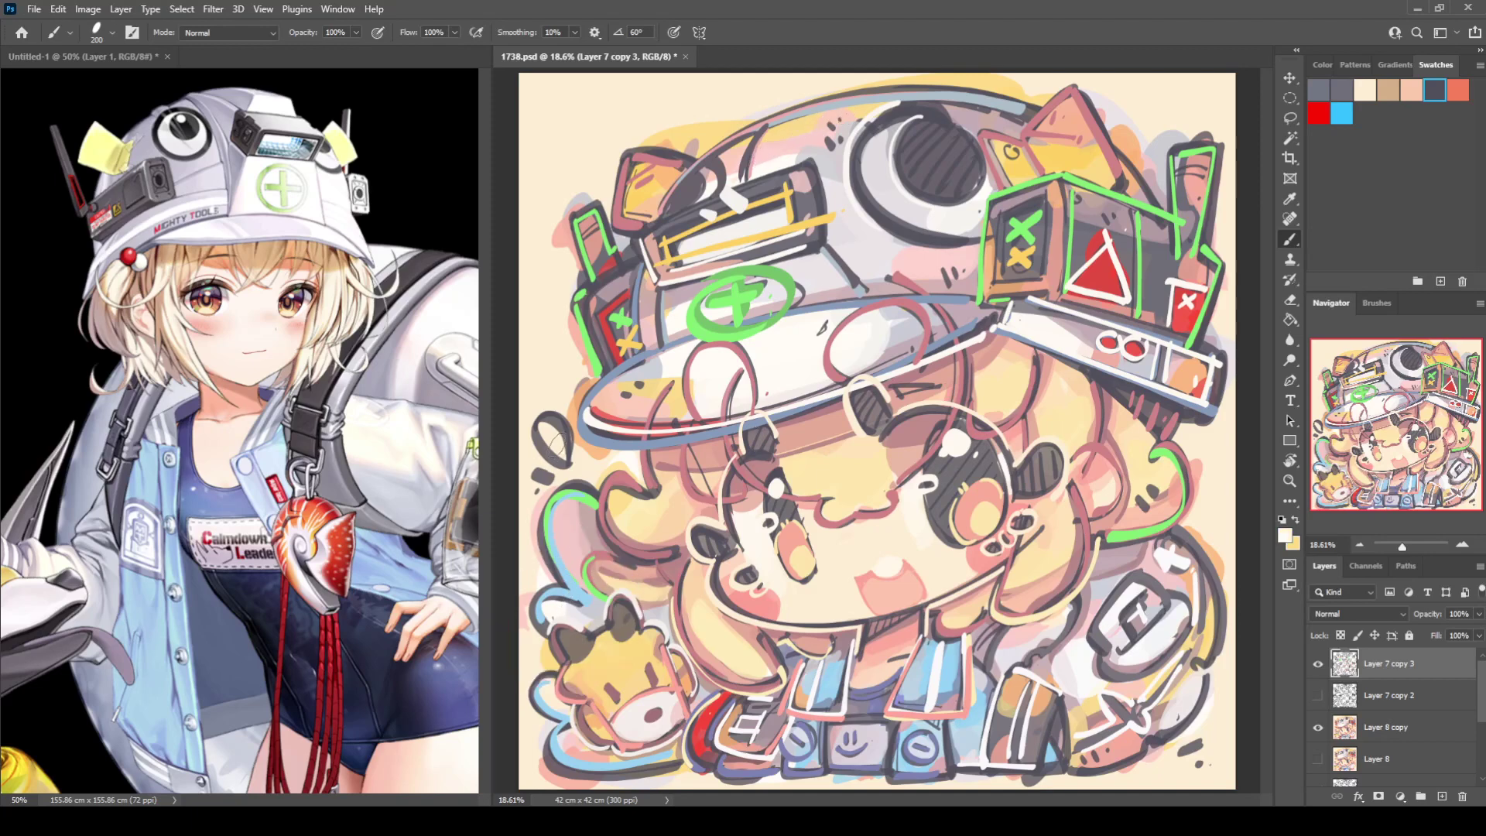
left_click(571, 582, "alt")
mouse_move(541, 428)
left_mouse_down()
mouse_move(551, 443)
mouse_move(546, 430)
left_mouse_up()
mouse_move(539, 472)
left_mouse_down()
mouse_move(558, 444)
mouse_move(543, 461)
left_mouse_up()
Recolour the small accent drops below the backpack in blue and yellow with a size 175 brush.
left_click(649, 706, "alt")
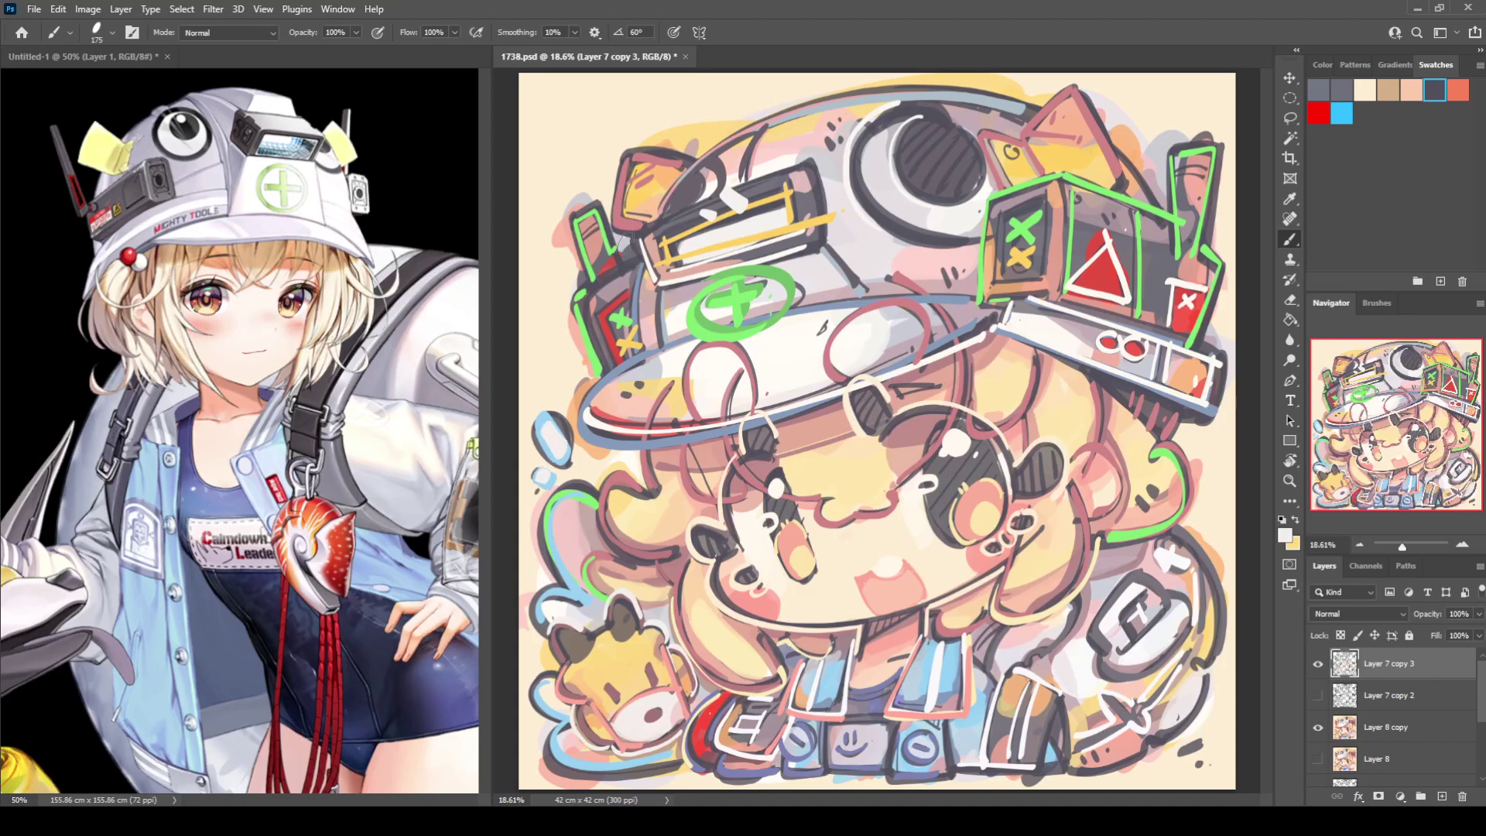
left_click(984, 717, "alt")
mouse_move(1183, 756)
left_mouse_down()
mouse_move(1210, 770)
mouse_move(1188, 756)
mouse_move(1198, 748)
mouse_move(1205, 770)
left_mouse_up()
left_click(1210, 632, "alt")
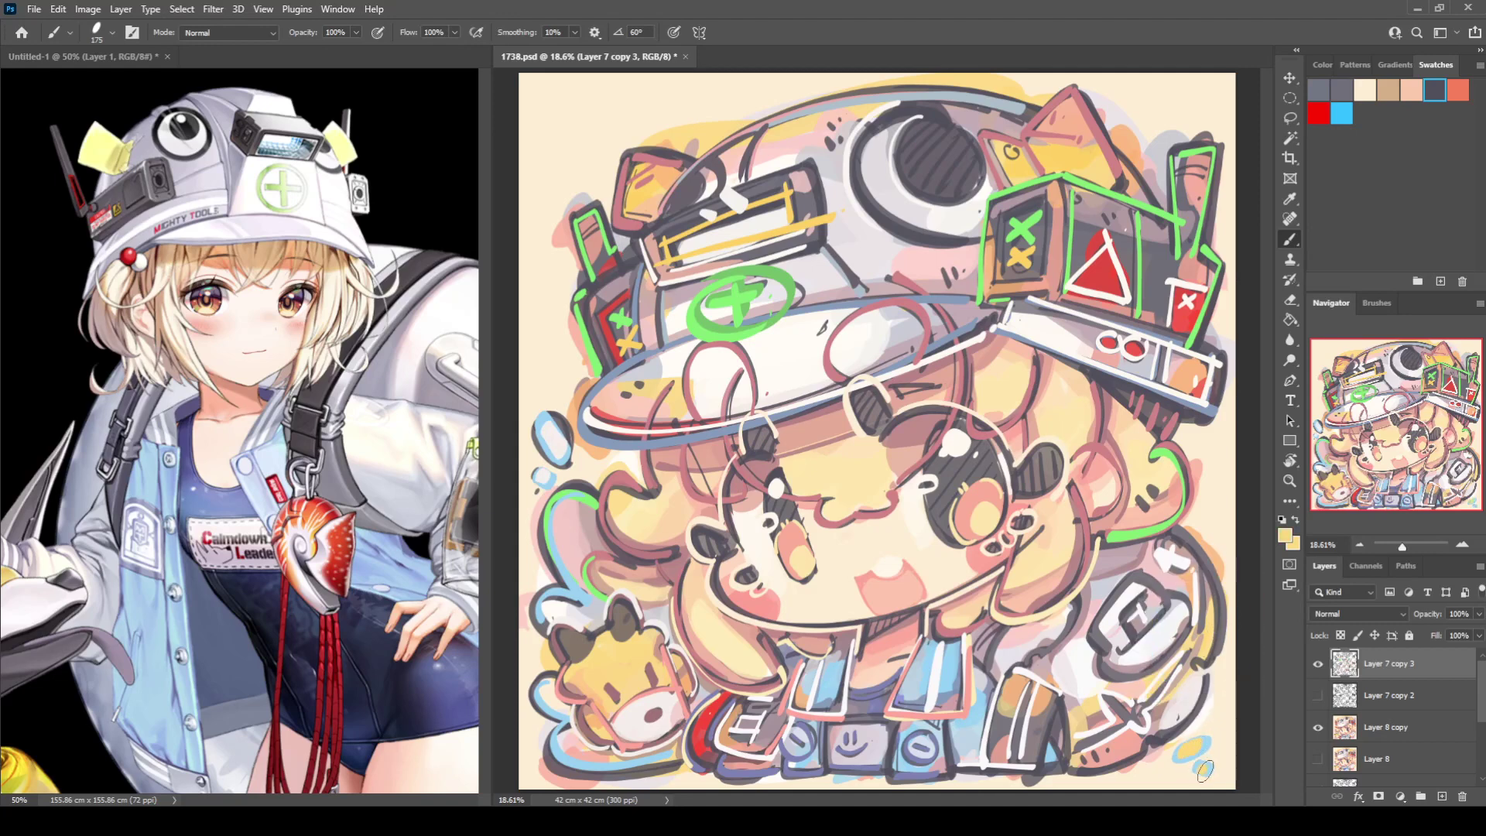
Add yellow lines around the belt pouches and along the dark sleeve beside the jacket.
mouse_move(828, 742)
left_mouse_down()
mouse_move(862, 751)
mouse_move(855, 724)
mouse_move(883, 730)
mouse_move(892, 773)
mouse_move(946, 766)
left_mouse_up()
left_click_drag(784, 766, 818, 746)
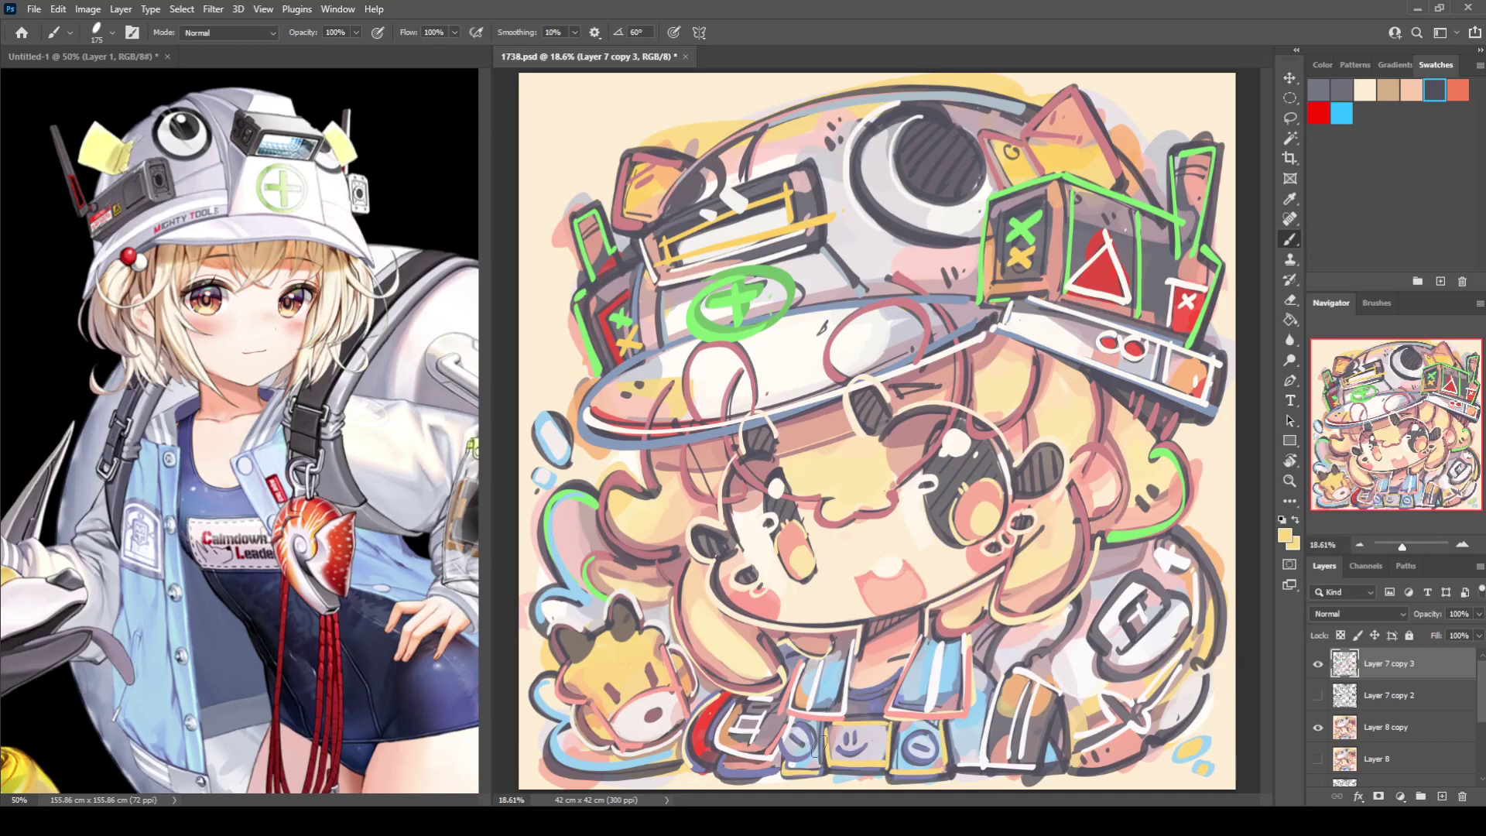
mouse_move(984, 706)
left_mouse_down()
mouse_move(960, 770)
mouse_move(1056, 766)
mouse_move(1044, 731)
left_mouse_up()
Sample pink, recolour the line art of the hair locks beside the face, and save the document.
left_click(744, 592, "alt")
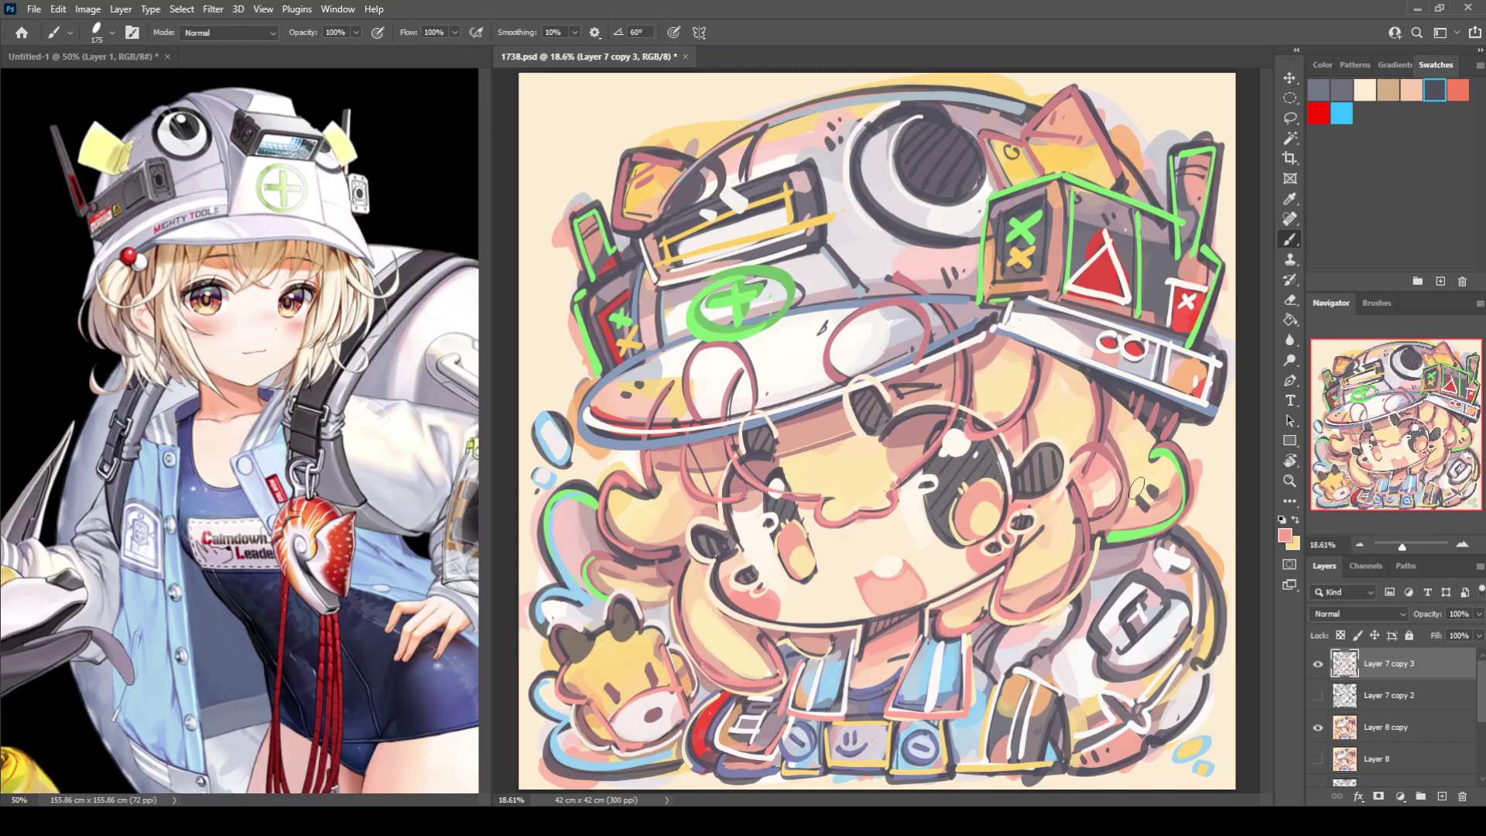
mouse_move(1112, 532)
left_mouse_down()
mouse_move(1148, 527)
mouse_move(1175, 478)
mouse_move(1156, 446)
left_mouse_up()
key("ctrl+s")
left_click(942, 449, "alt")
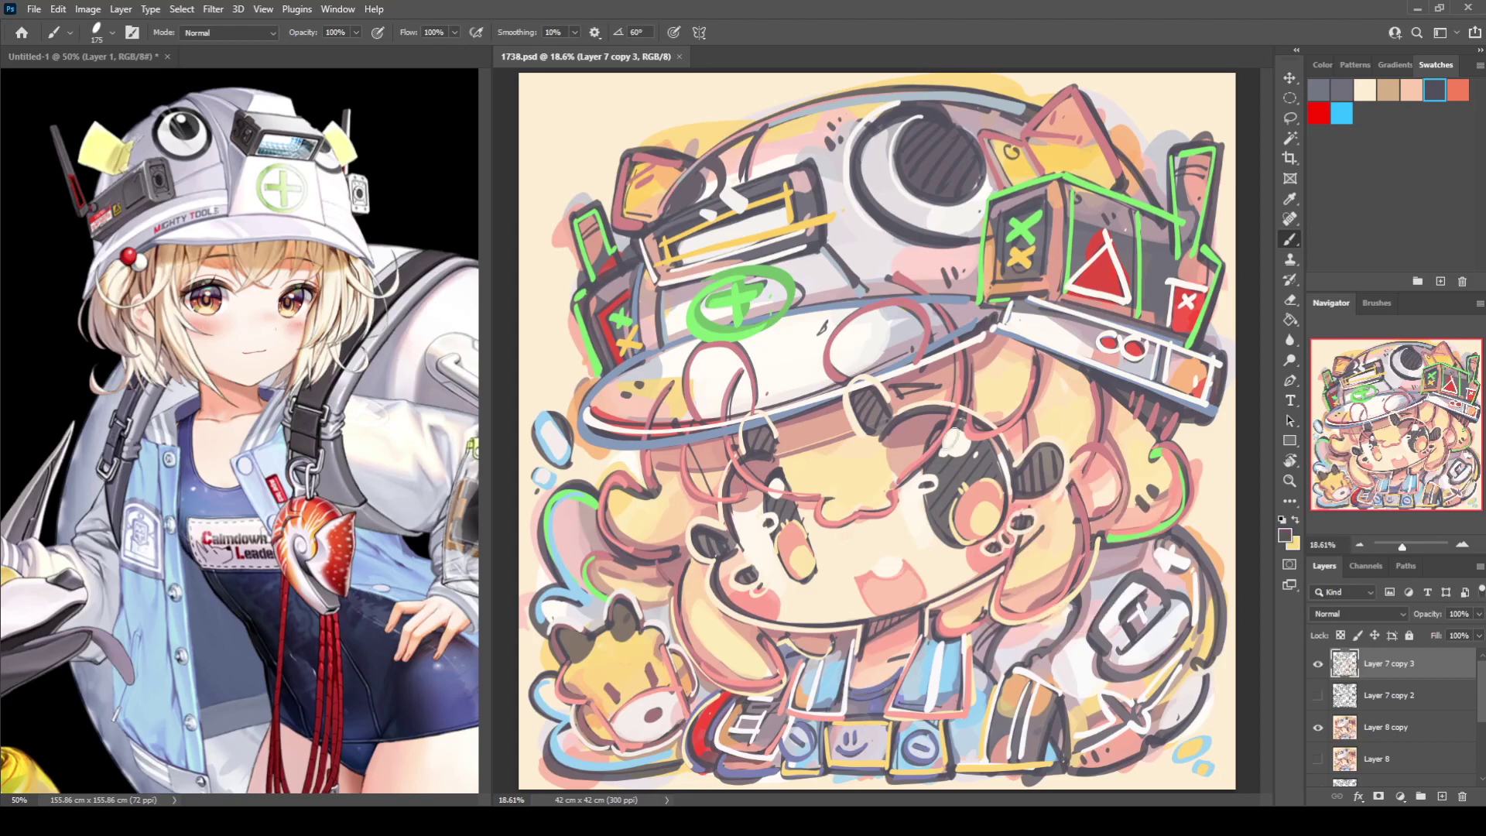
mouse_move(859, 397)
left_mouse_down()
mouse_move(872, 420)
mouse_move(867, 393)
left_mouse_up()
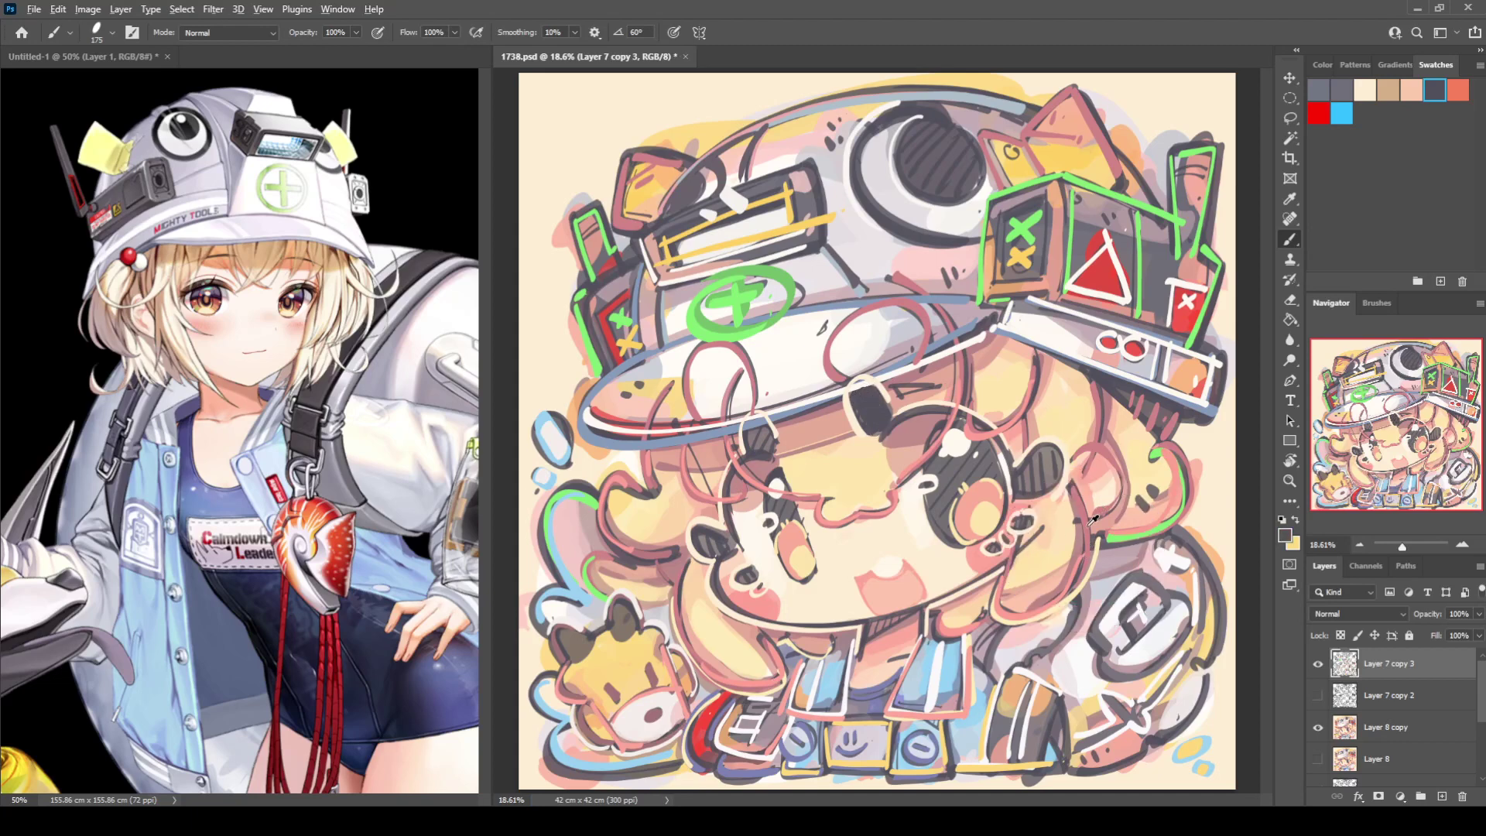
left_click(1094, 516, "alt")
key("ctrl+z")
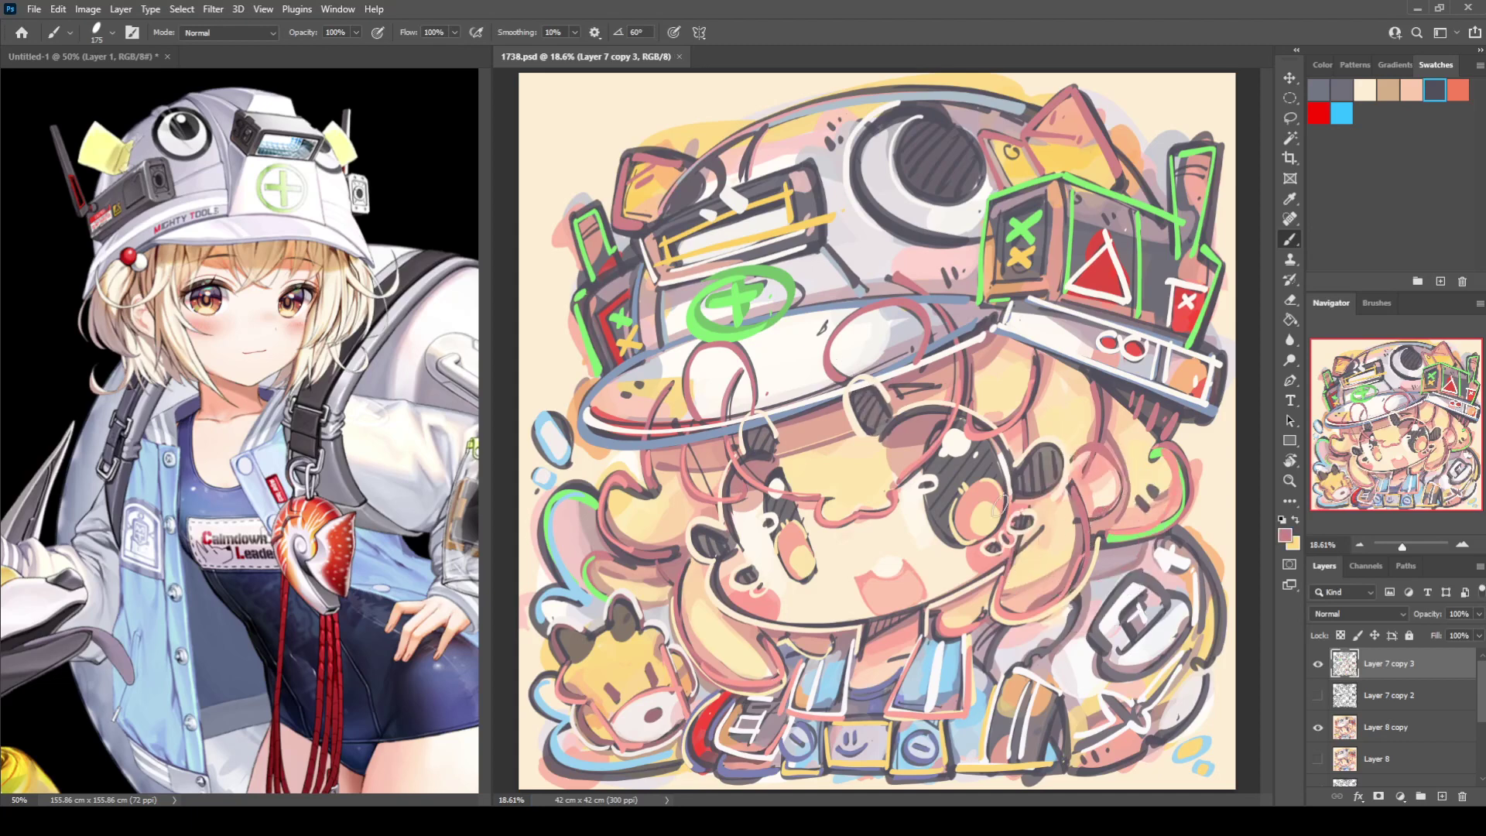
Sample dusky pink and fill the dark oval marks around the face with a mauve tone, flipping the canvas to check.
left_click(1083, 545, "alt")
left_click(1079, 557, "alt")
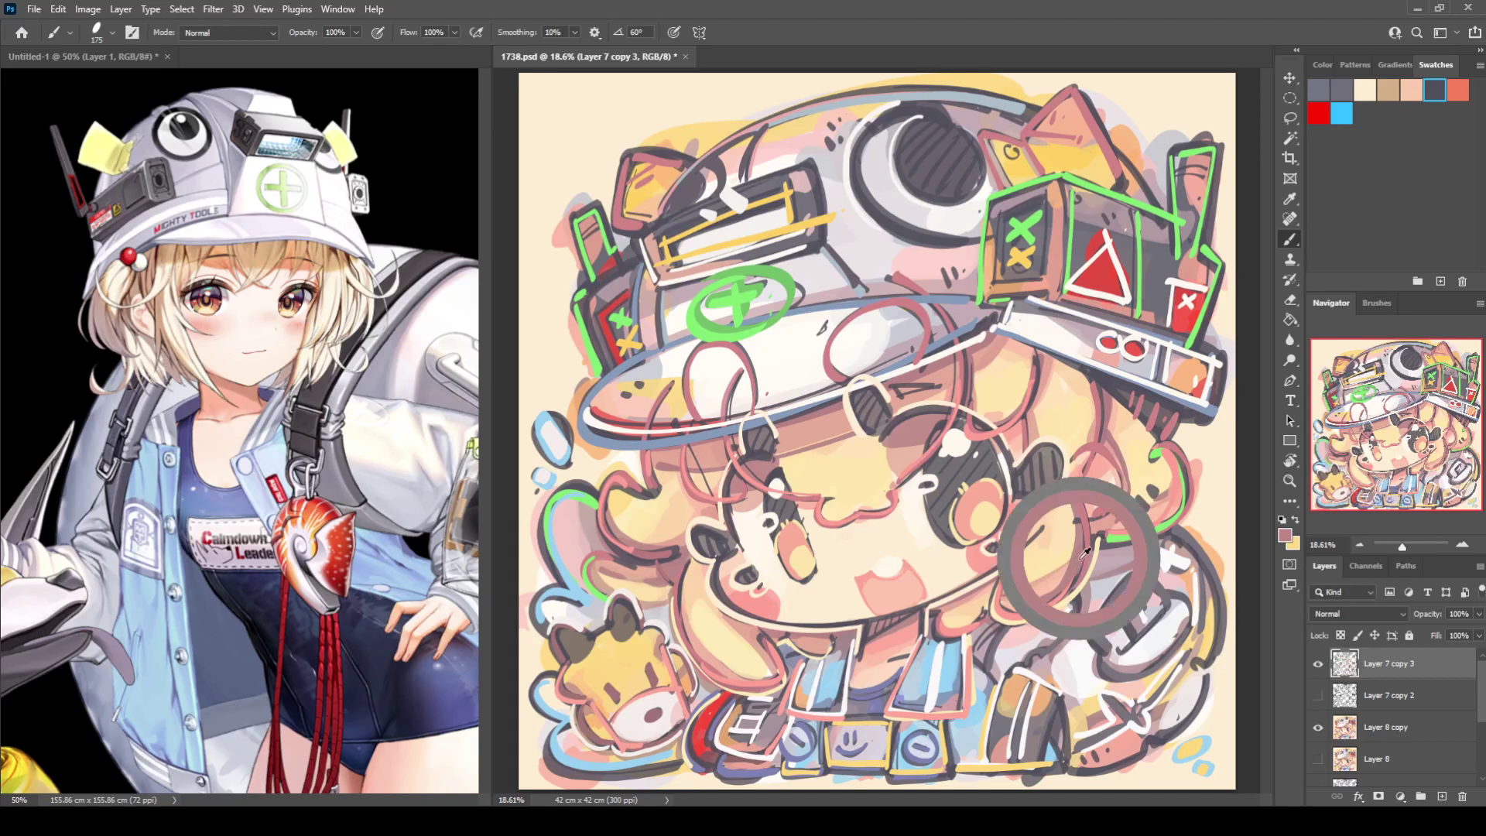
left_click_drag(866, 401, 848, 401)
left_click_drag(766, 434, 766, 433)
mouse_move(718, 521)
left_mouse_down()
mouse_move(713, 535)
mouse_move(721, 525)
left_mouse_up()
key("h")
left_click_drag(721, 465, 711, 472)
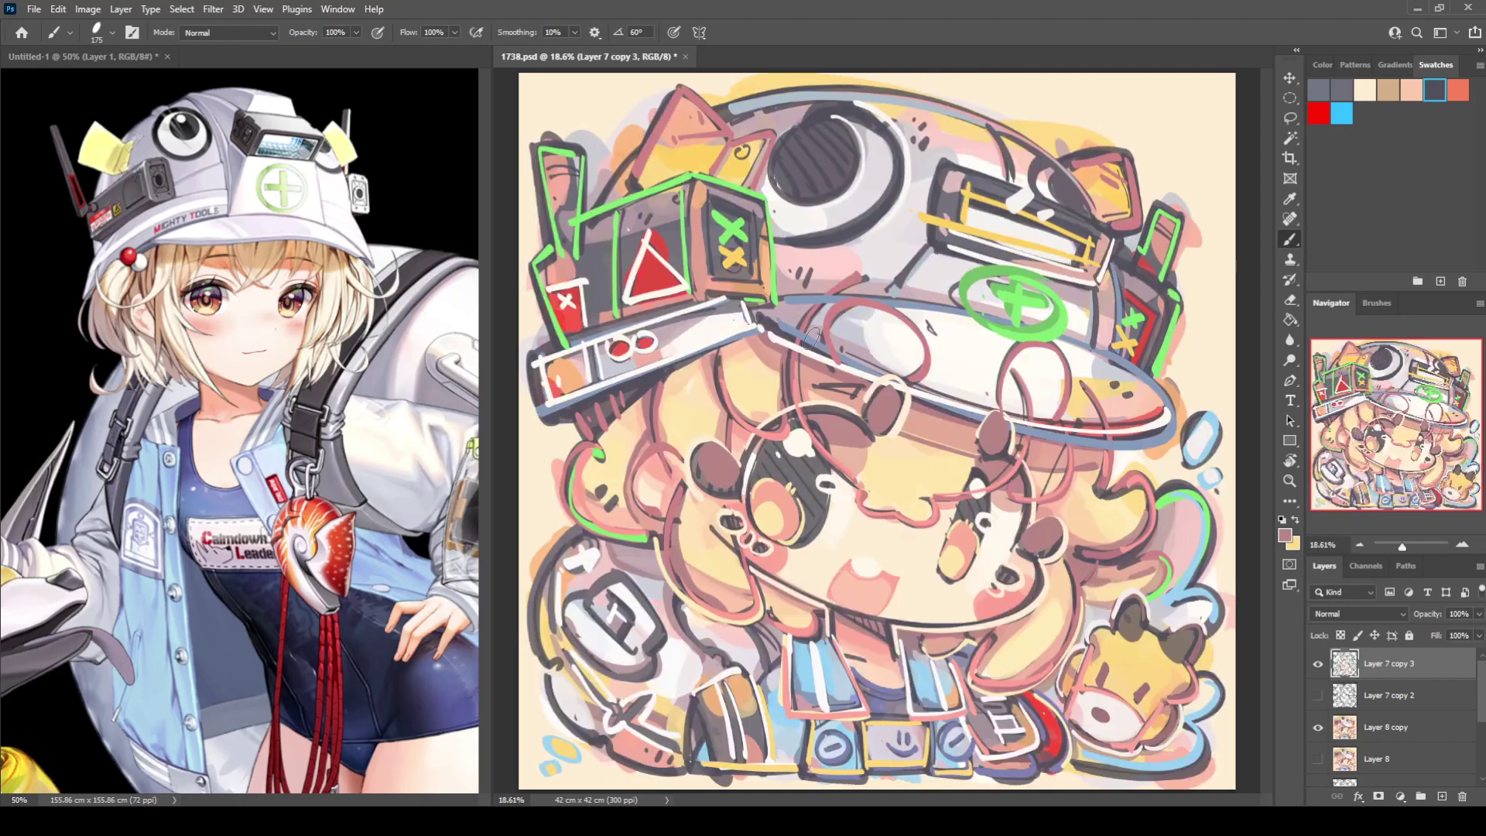
key("h")
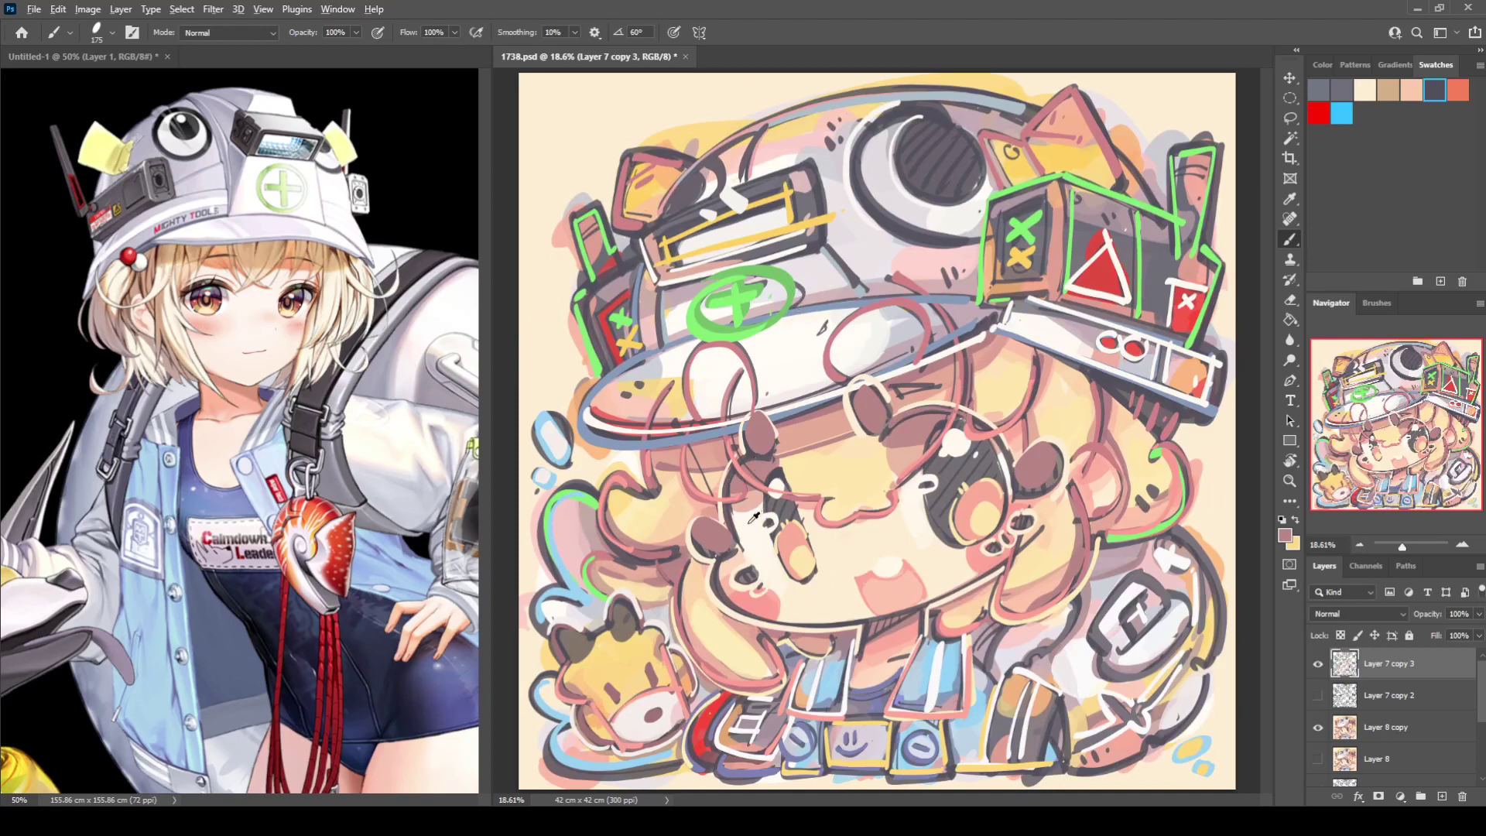
Sample white, touch up the highlights in the dark upper part of the narrower eye, and save the document.
left_click(741, 496, "alt")
left_click(760, 503, "alt")
left_click_drag(769, 473, 766, 516)
key("ctrl+s")
left_click_drag(759, 503, 759, 515)
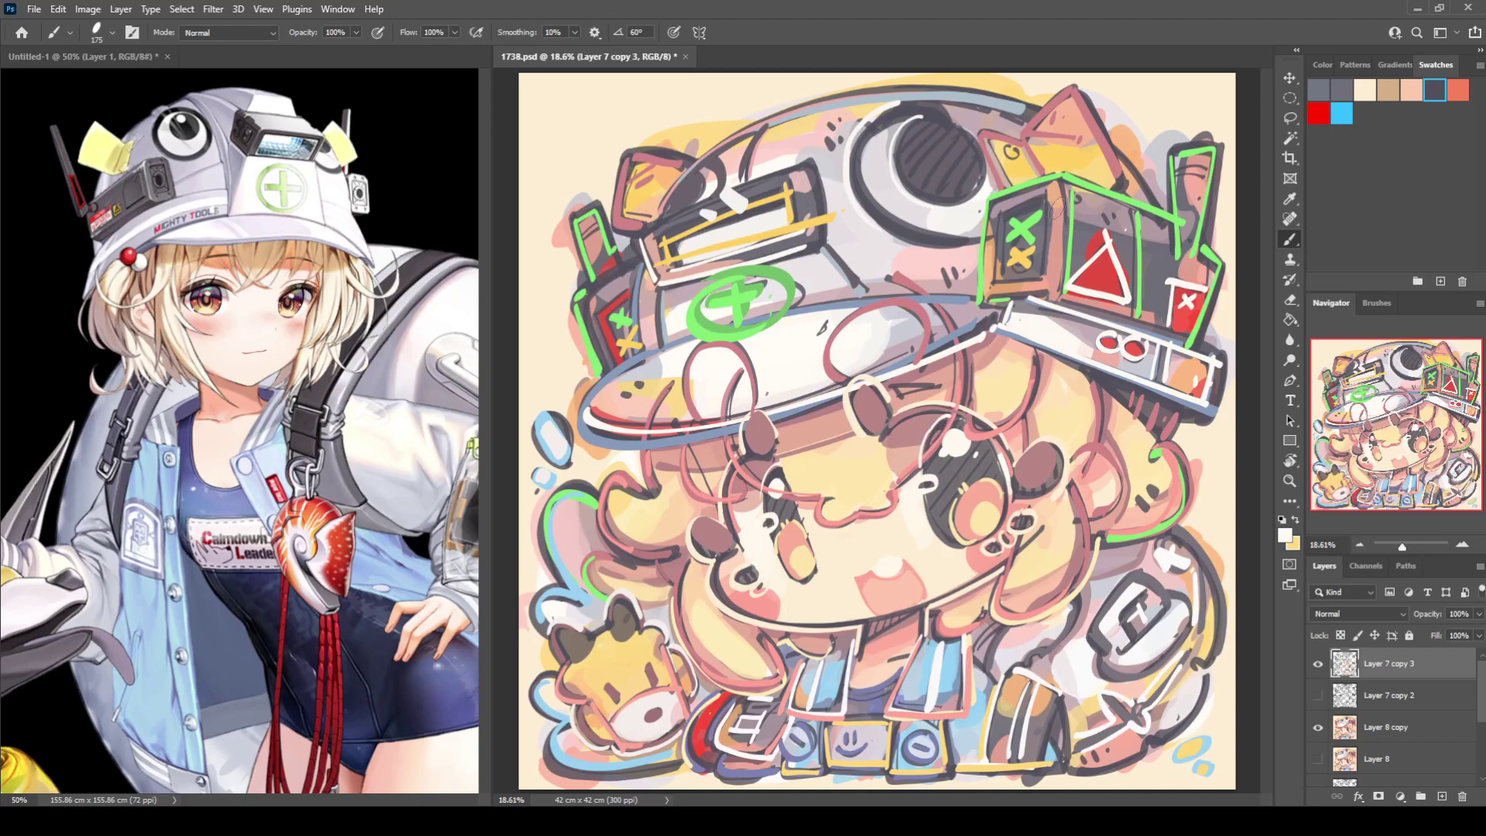
Retouch the lower edge of the narrower eye's iris with sampled light tones and save the document.
left_click(798, 576, "alt")
left_click_drag(798, 572, 811, 574)
left_click(805, 571, "alt")
left_click(802, 585, "alt")
left_click_drag(799, 582, 809, 580)
key("ctrl+s")
Sample the light crescent around the helmet's round eye and brush over it.
left_click(896, 133, "alt")
mouse_move(896, 133)
left_mouse_down()
mouse_move(867, 147)
mouse_move(865, 178)
mouse_move(917, 229)
left_mouse_up()
key("ctrl+z")
mouse_move(868, 141)
left_mouse_down()
mouse_move(870, 180)
mouse_move(906, 221)
mouse_move(947, 223)
left_mouse_up()
Retouch the markings and edge of the yellow triangular ear on the helmet in sampled yellow and pink, and save.
left_click(1008, 144, "alt")
left_click(1012, 154, "alt")
left_click_drag(993, 139, 1017, 186)
left_click(992, 142, "alt")
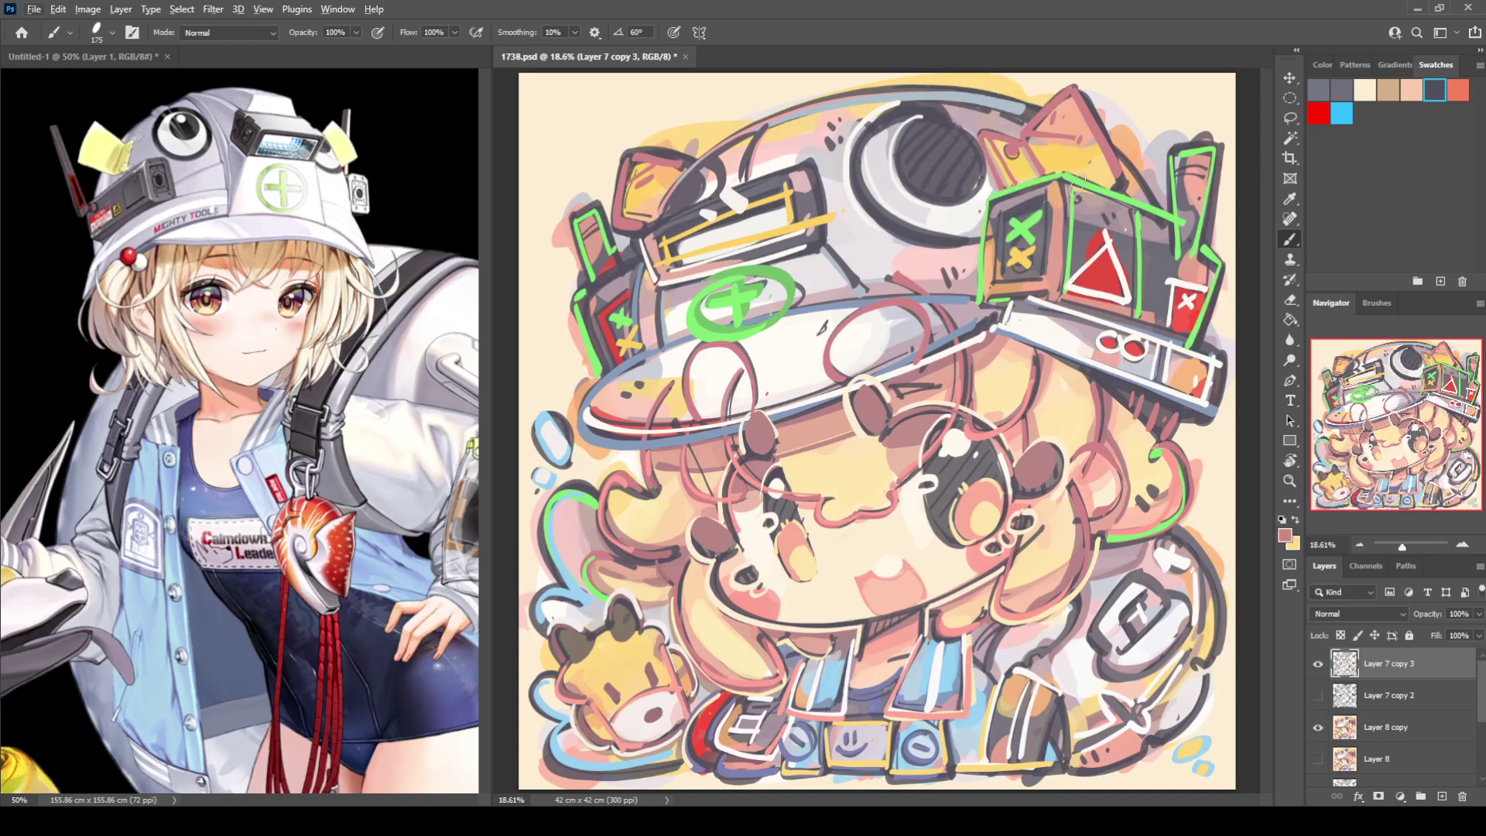
key("ctrl+s")
Touch up the iris of the narrower eye with colours sampled from it.
left_click(792, 572, "alt")
mouse_move(805, 577)
left_mouse_down()
mouse_move(787, 542)
mouse_move(803, 561)
mouse_move(821, 525)
mouse_move(992, 509)
mouse_move(803, 568)
left_mouse_up()
key("ctrl+z")
left_click(794, 550, "alt")
left_click(802, 556)
left_click(789, 554, "alt")
left_click(987, 518, "alt")
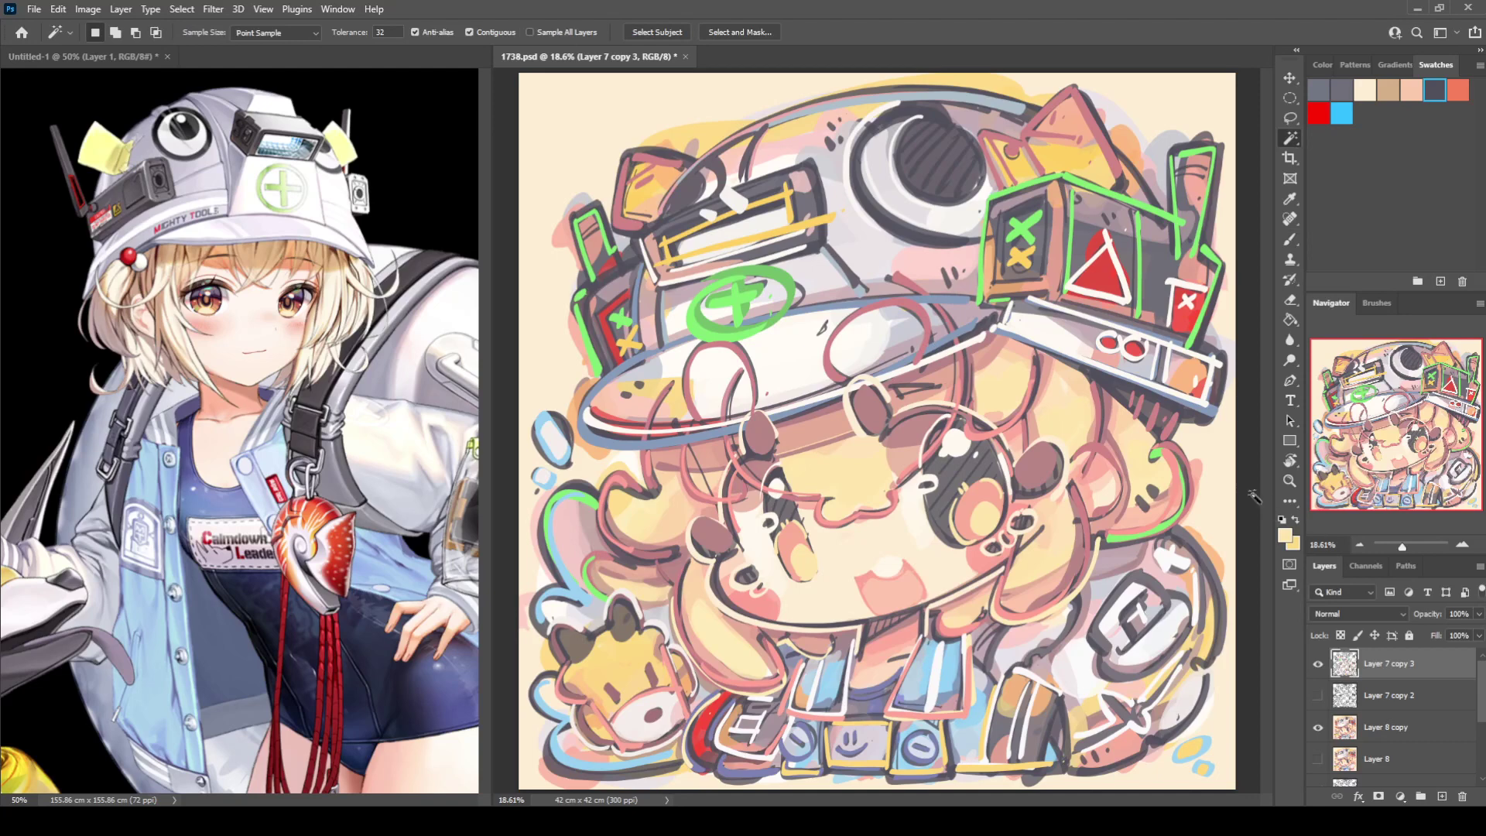
left_click(1213, 500)
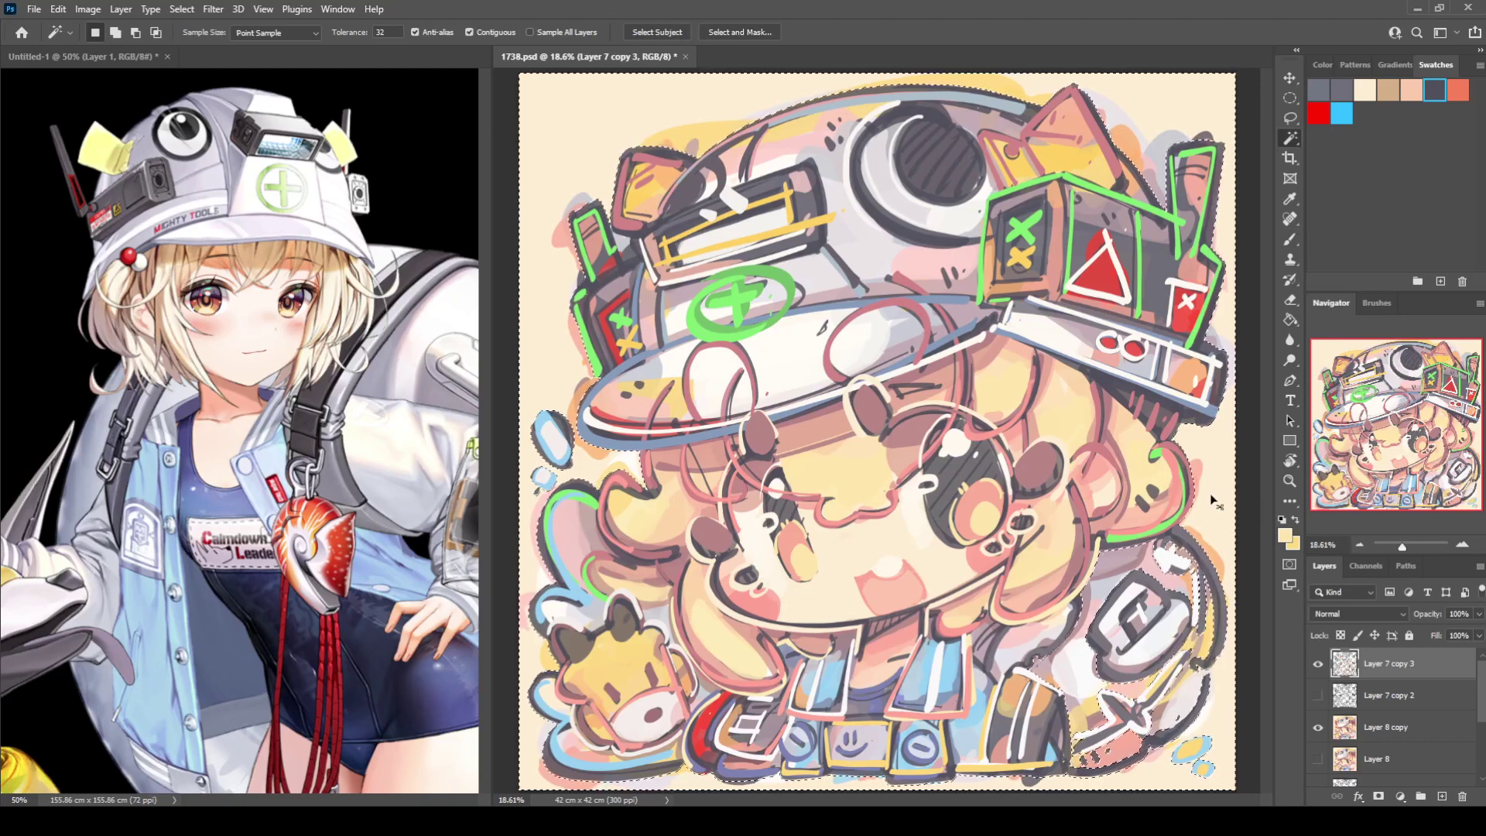
key("ctrl+shift+i")
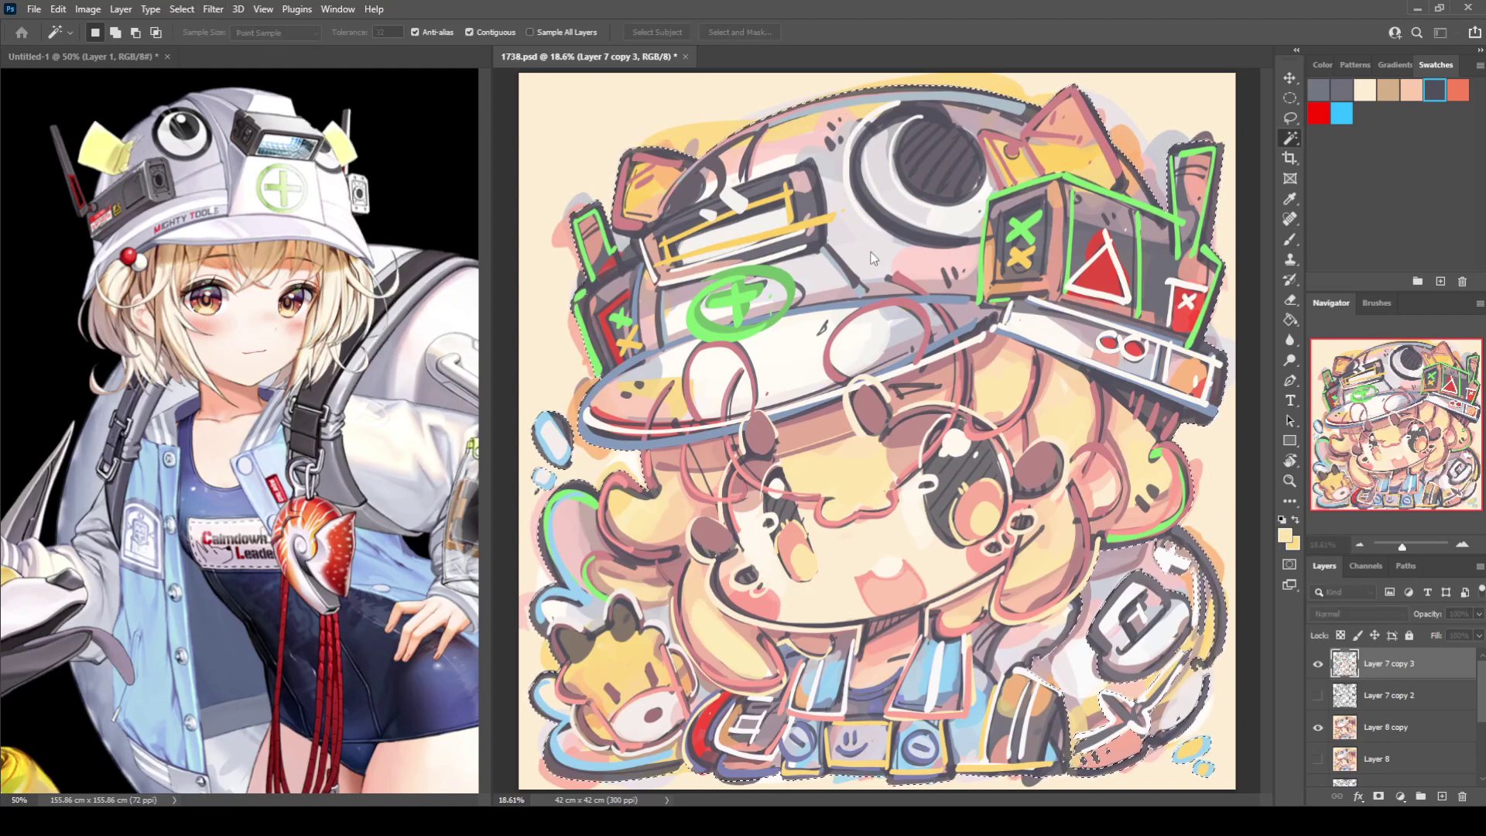
left_click(1388, 727)
key("ctrl+j")
left_click(1317, 759)
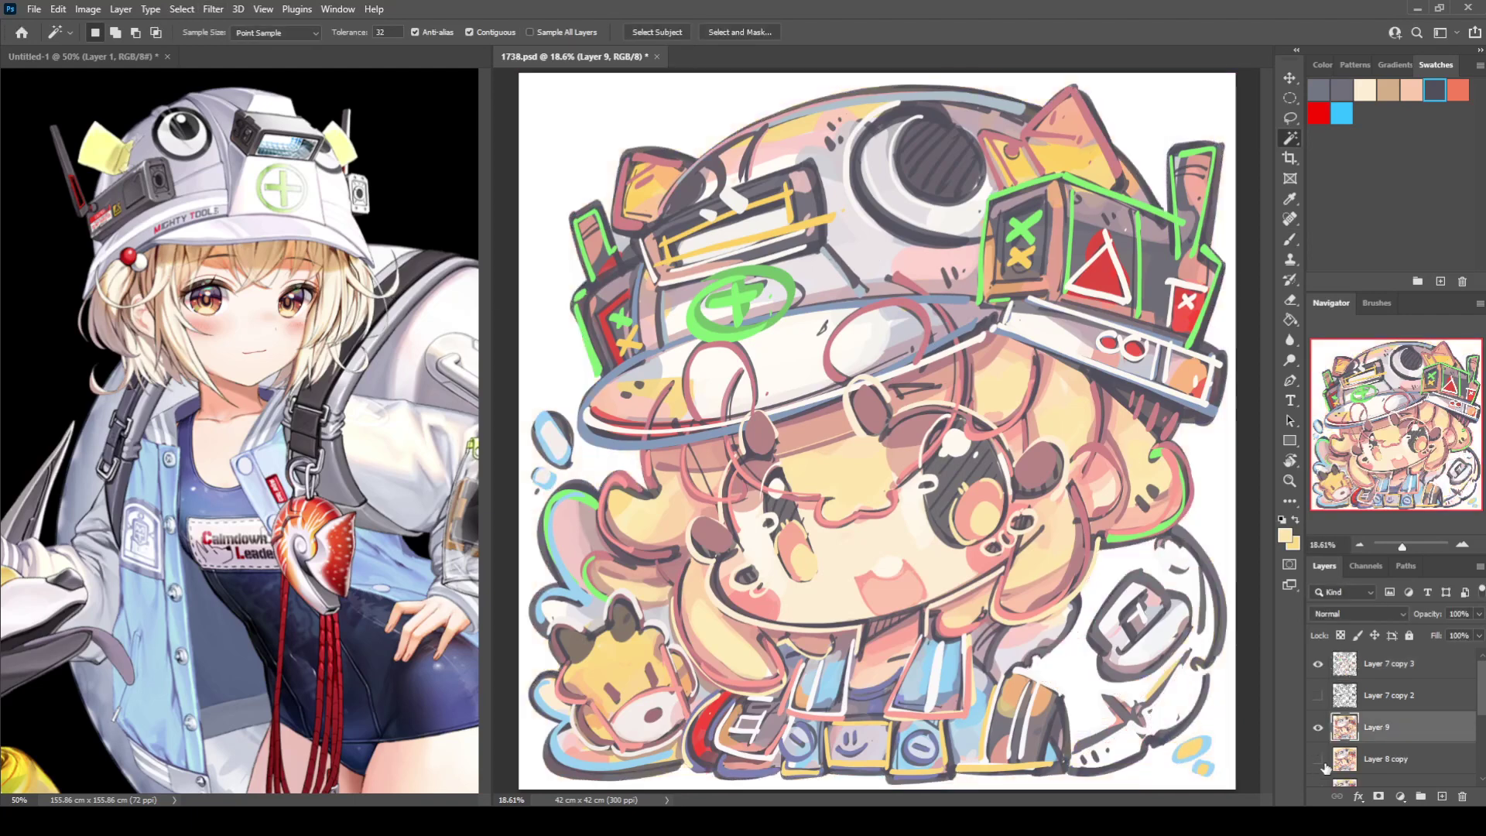
left_click(1318, 759)
key("ctrl+z")
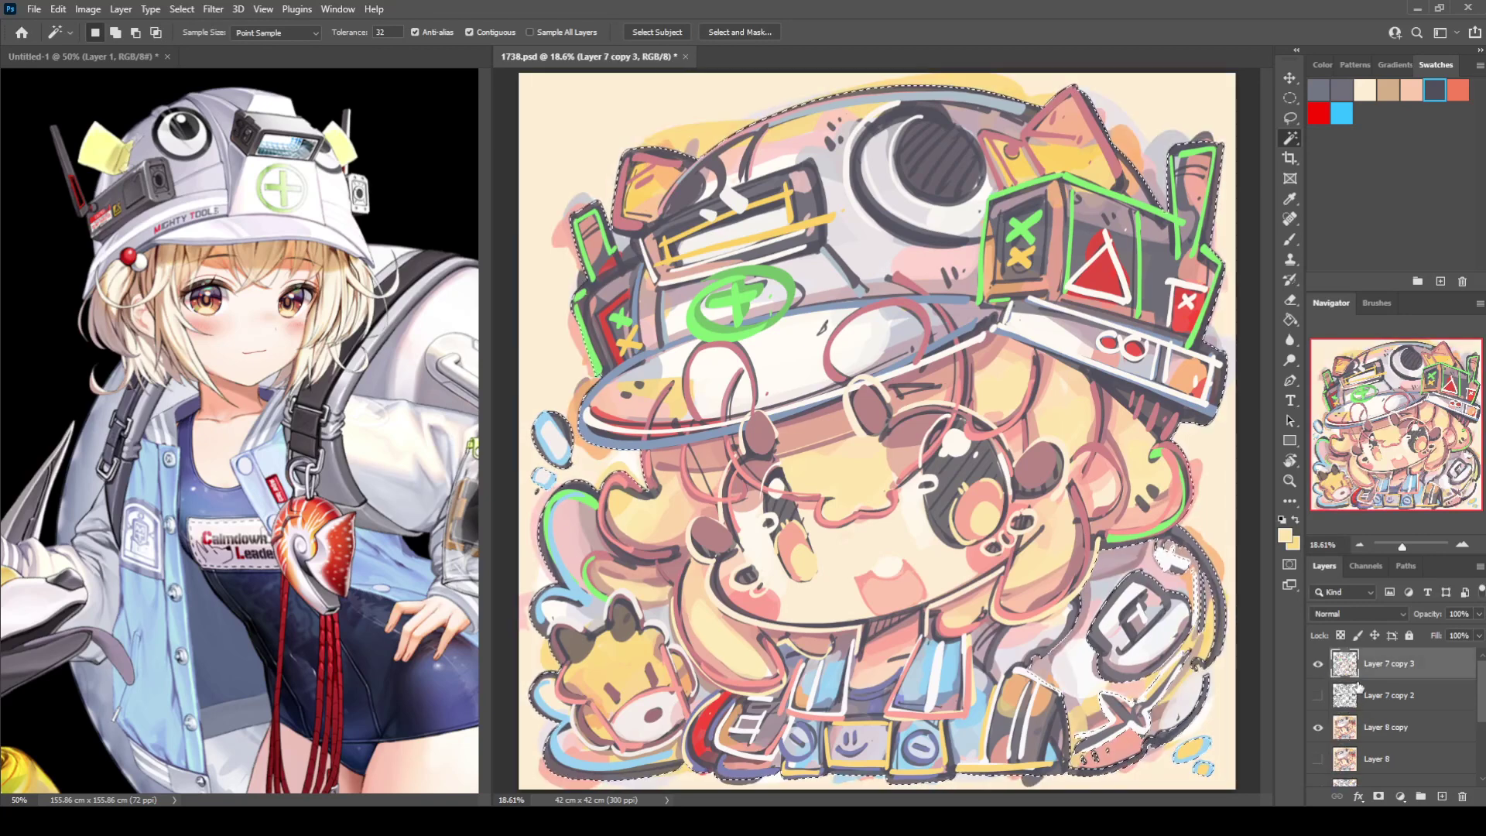
key("ctrl+d")
Close the gap in the backpack's outline in dark grey, then select the background around the line art and invert the selection.
key("b")
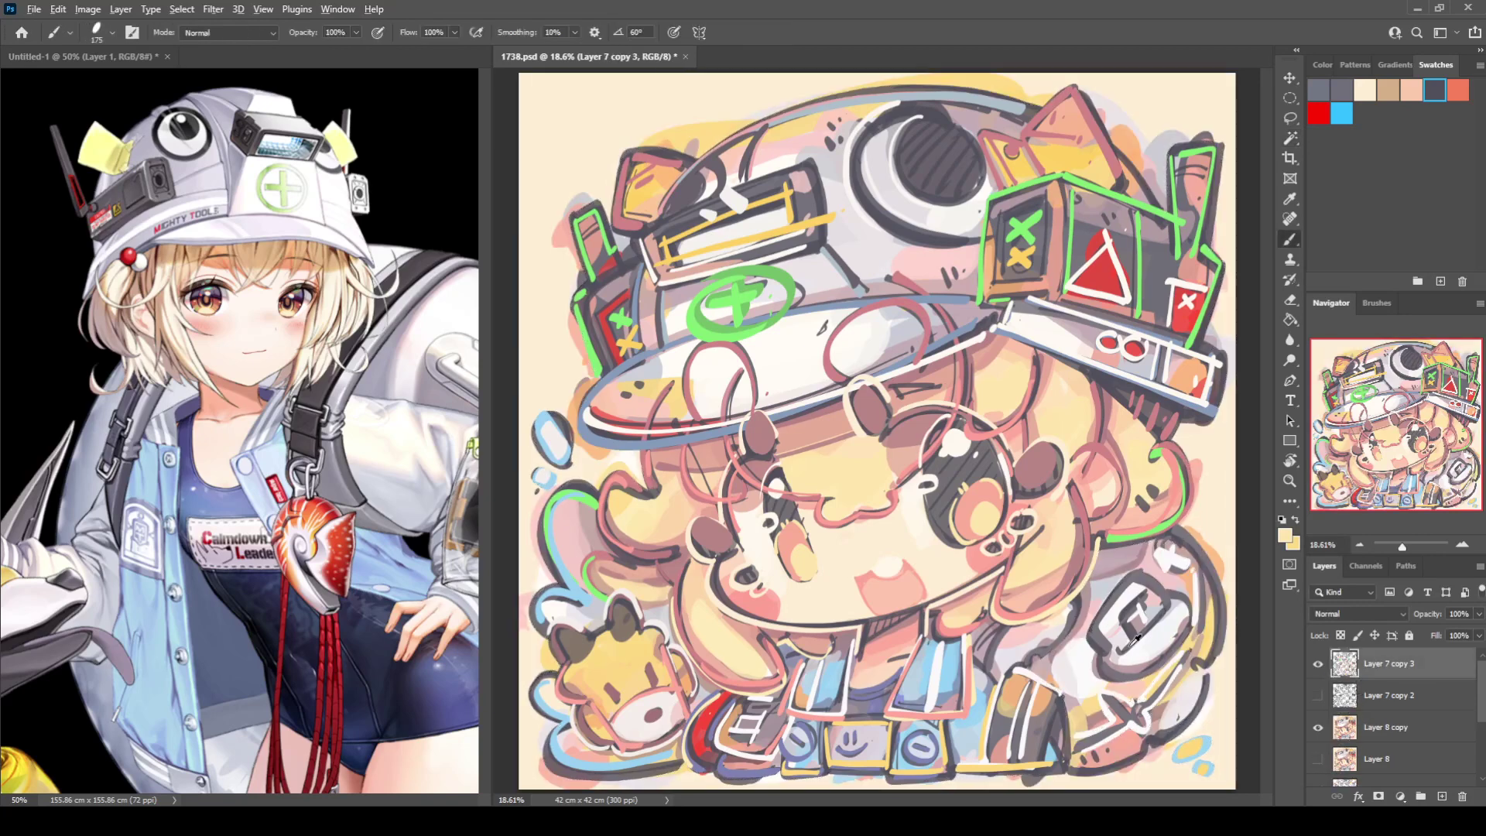
left_click(1197, 670, "alt")
key("w")
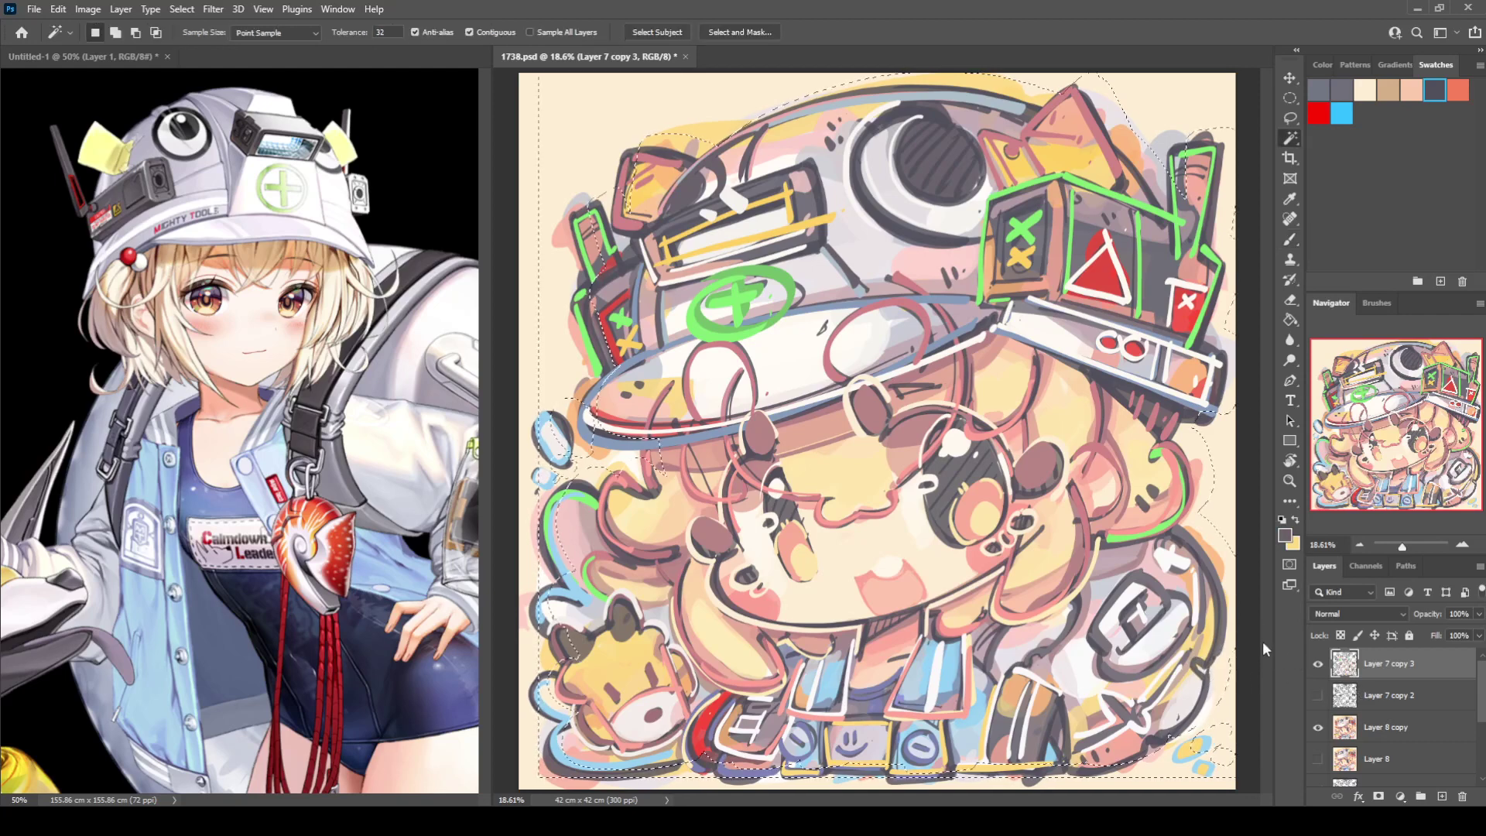
left_click(1224, 523)
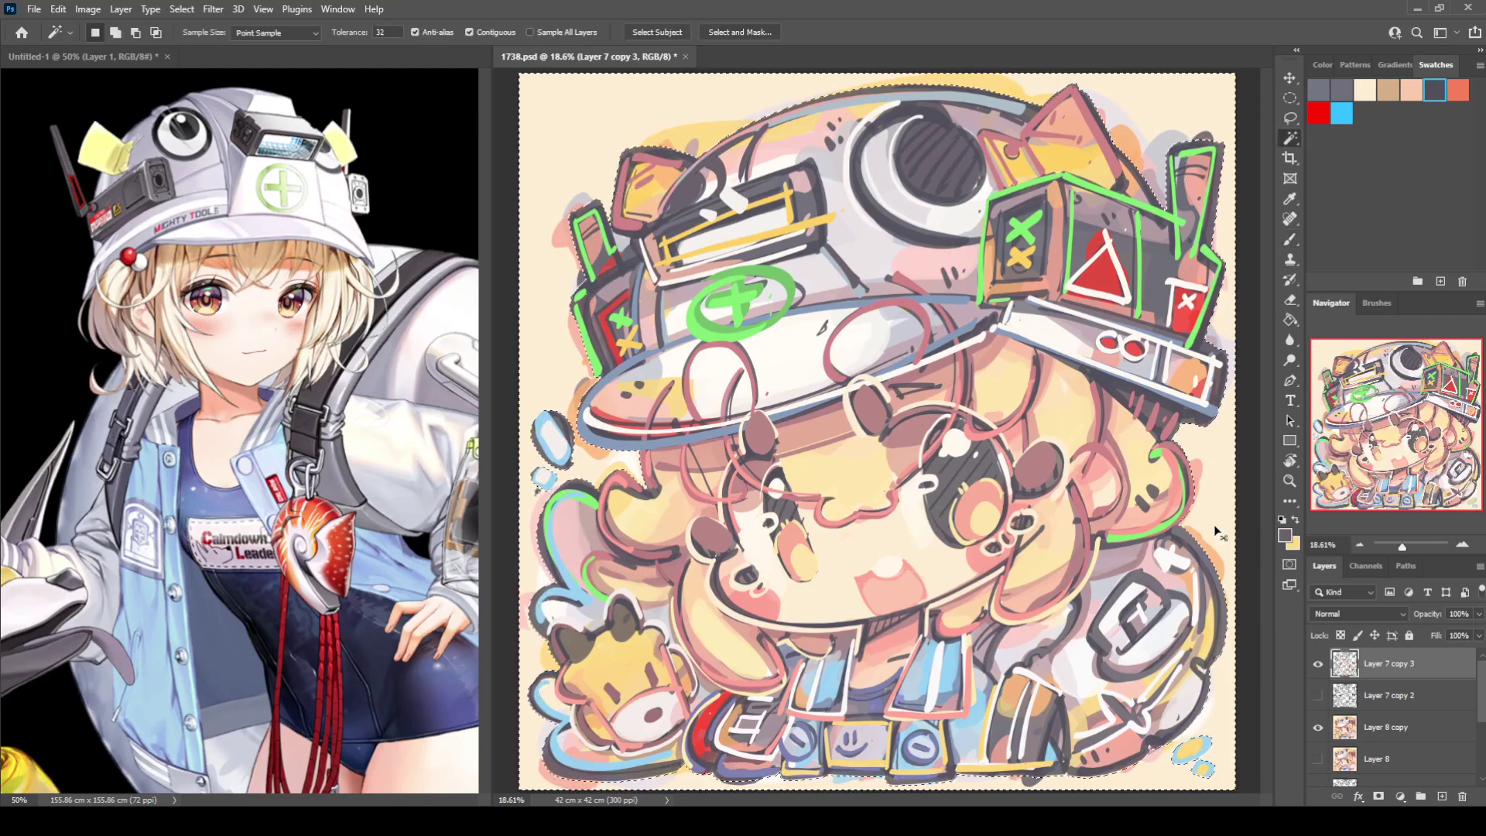
left_click(181, 9)
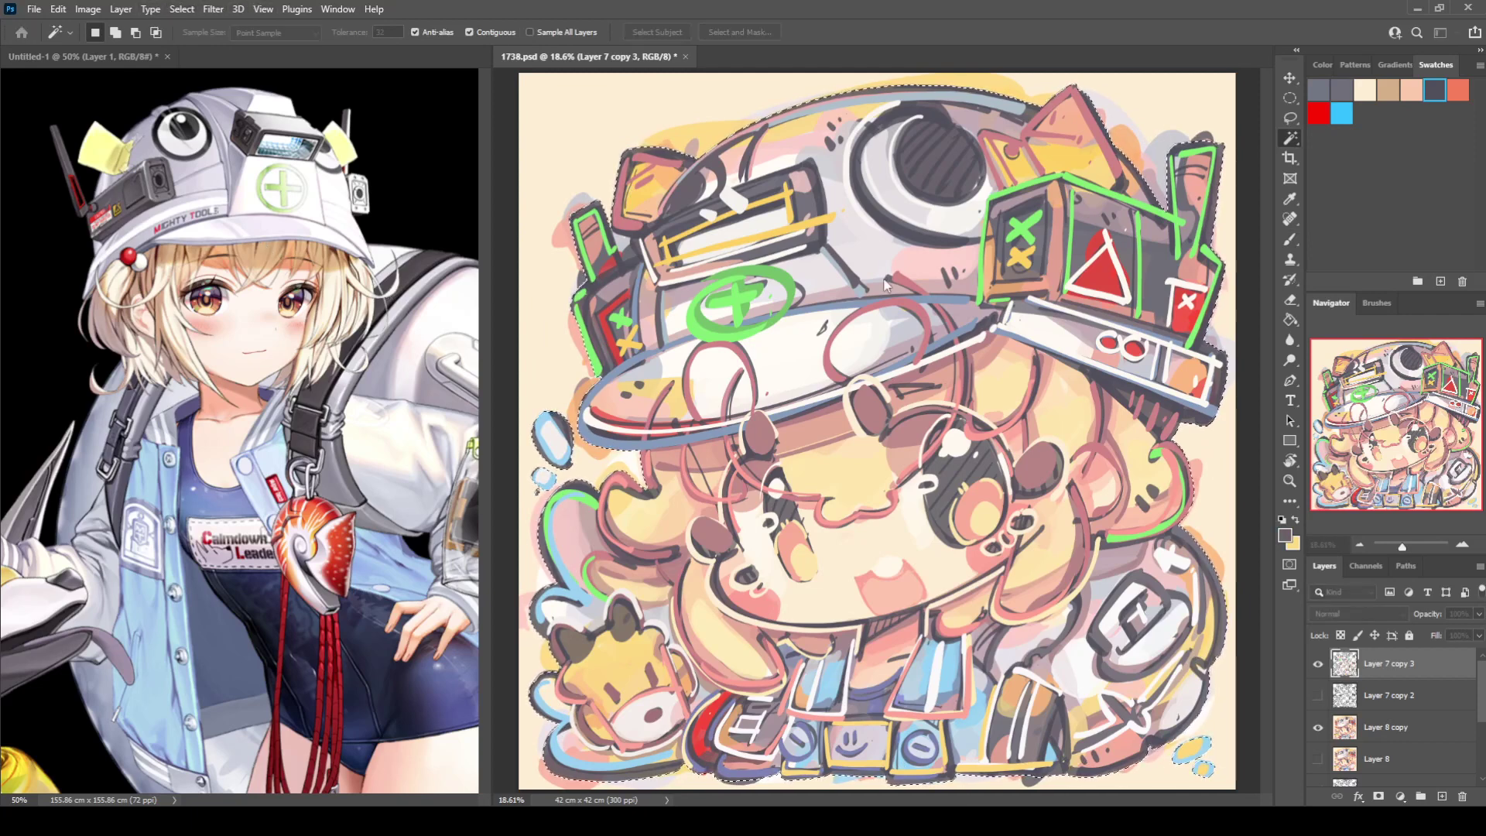
Copy the selected area of Layer 8 copy to a new layer, hide Layer 8 copy, and make Layer 7 copy 3 active.
left_click(1423, 727)
key("ctrl+j")
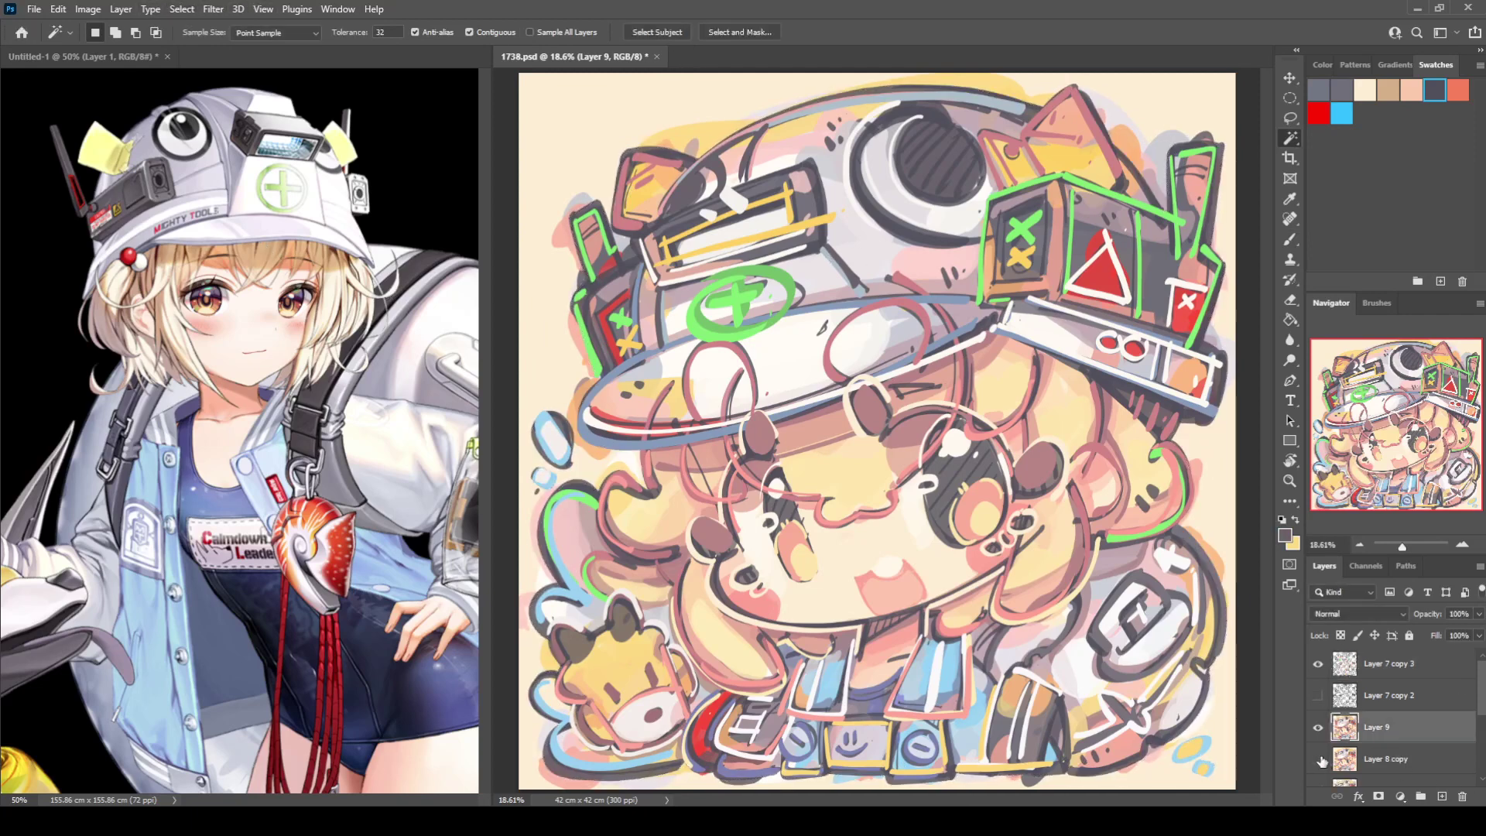
left_click(1317, 758)
left_click(1360, 673)
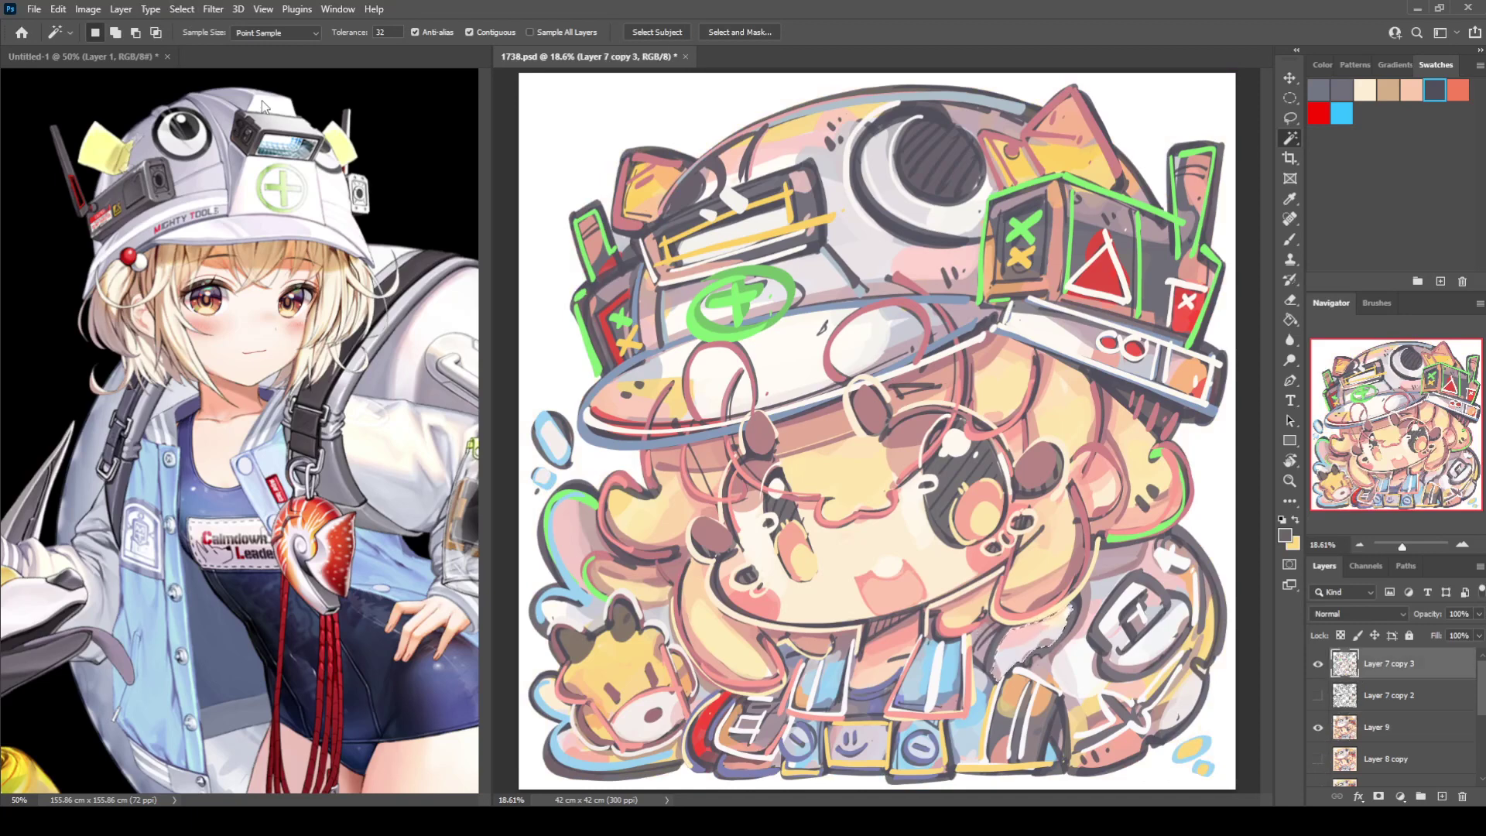
Save the illustration, then merge duplicates of Layer 9 and Layer 7 copy 3 into one new layer.
left_click(420, 284)
left_click(1407, 727)
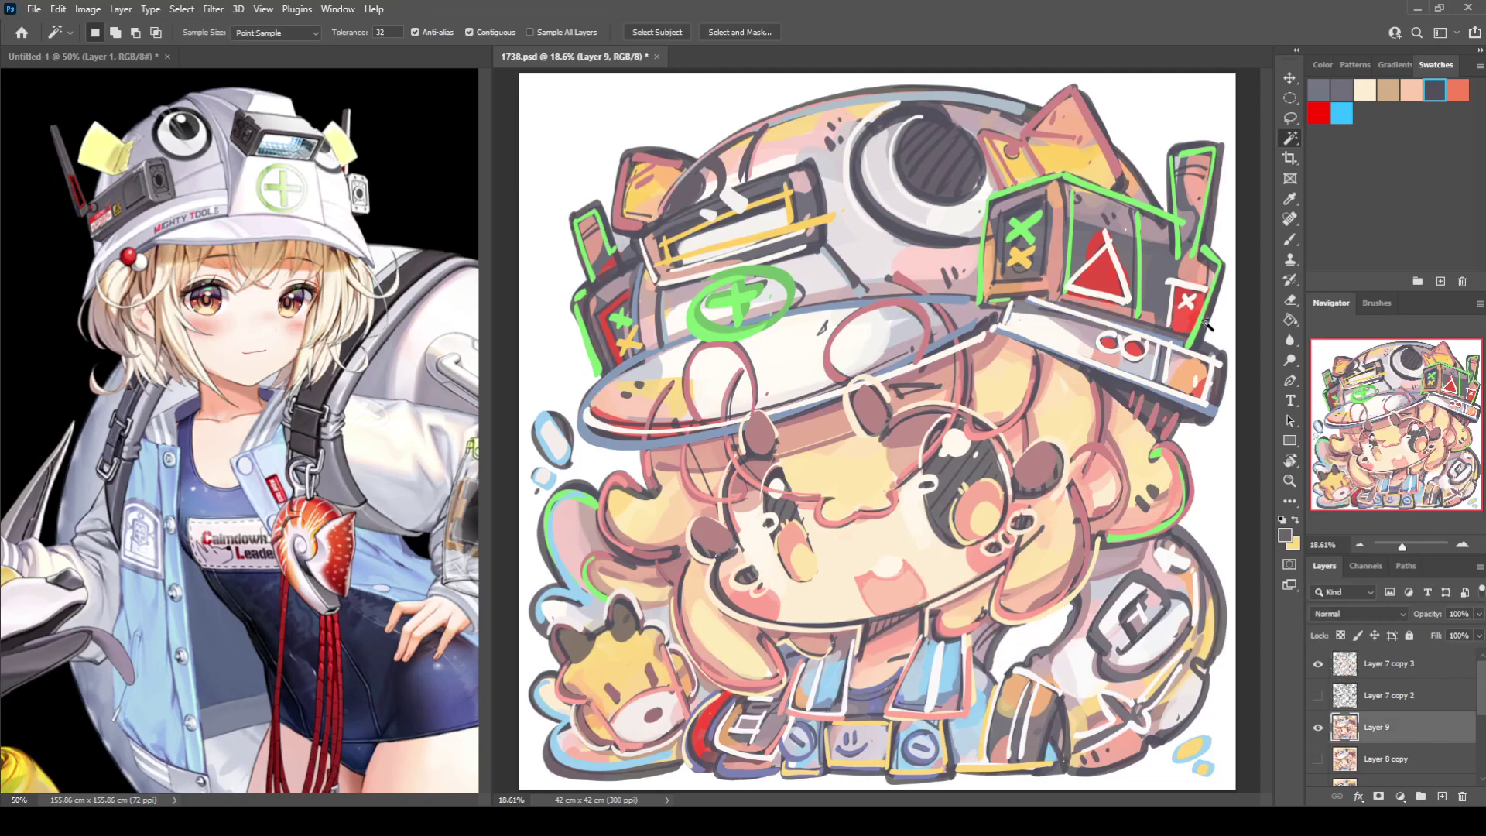
key("ctrl+s")
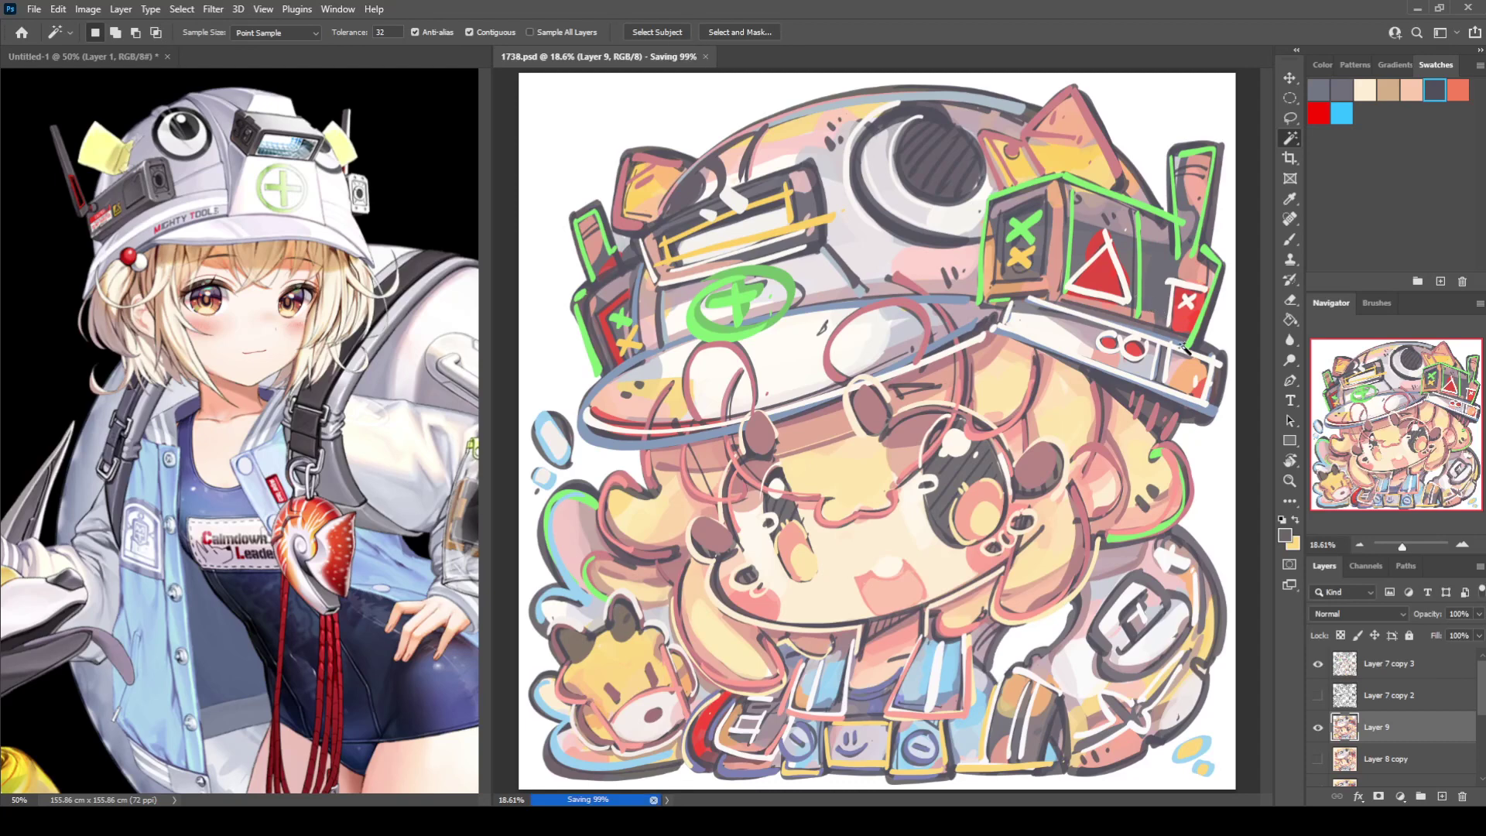
left_click(1374, 665, "shift")
key("ctrl+j")
key("ctrl+e")
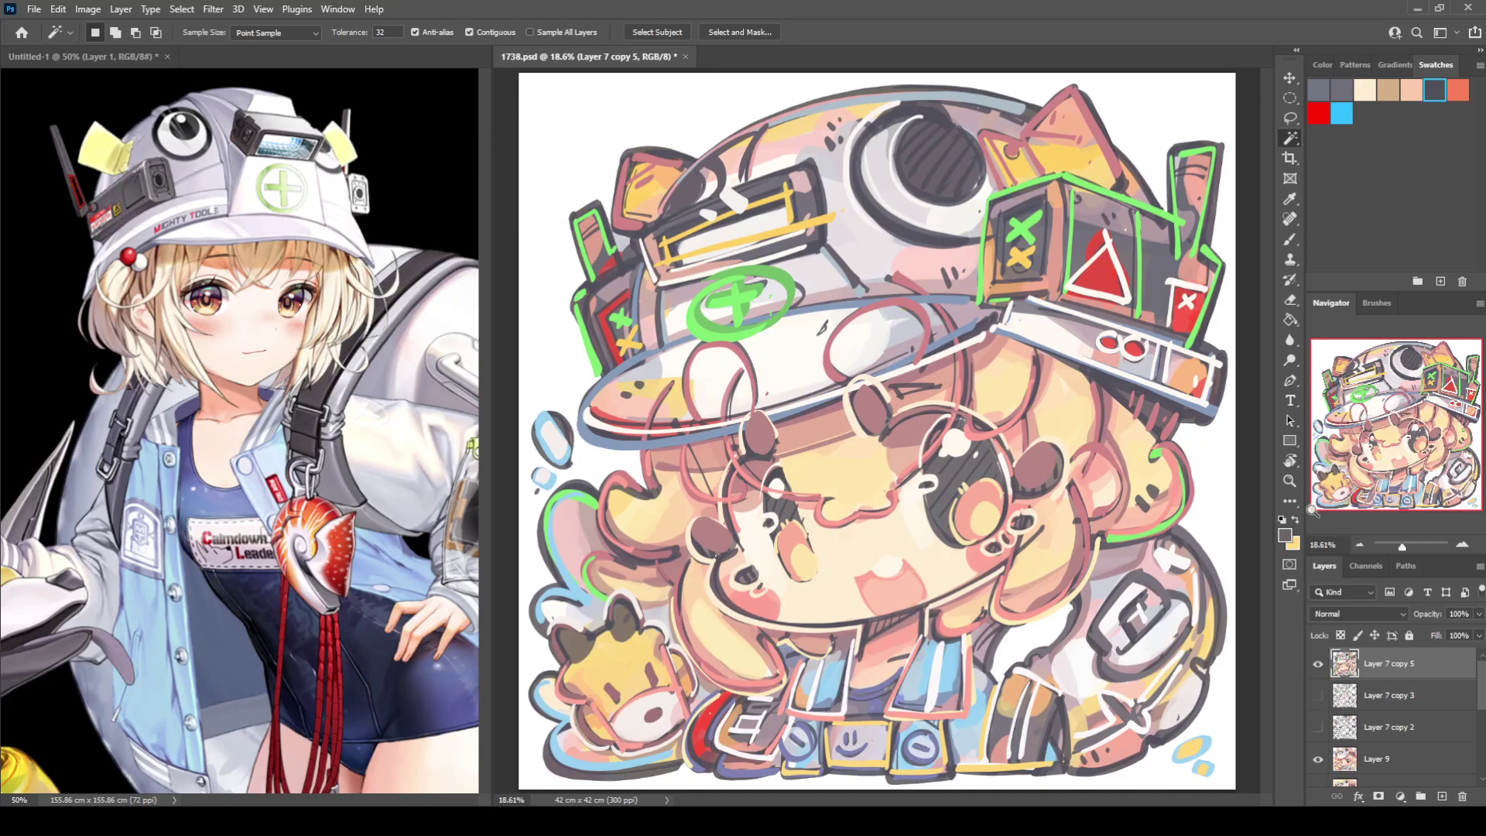
Add a new layer and hand-letter "1738" in dark grey in the empty upper-left corner of the canvas.
key("ctrl+plus")
key("ctrl+plus")
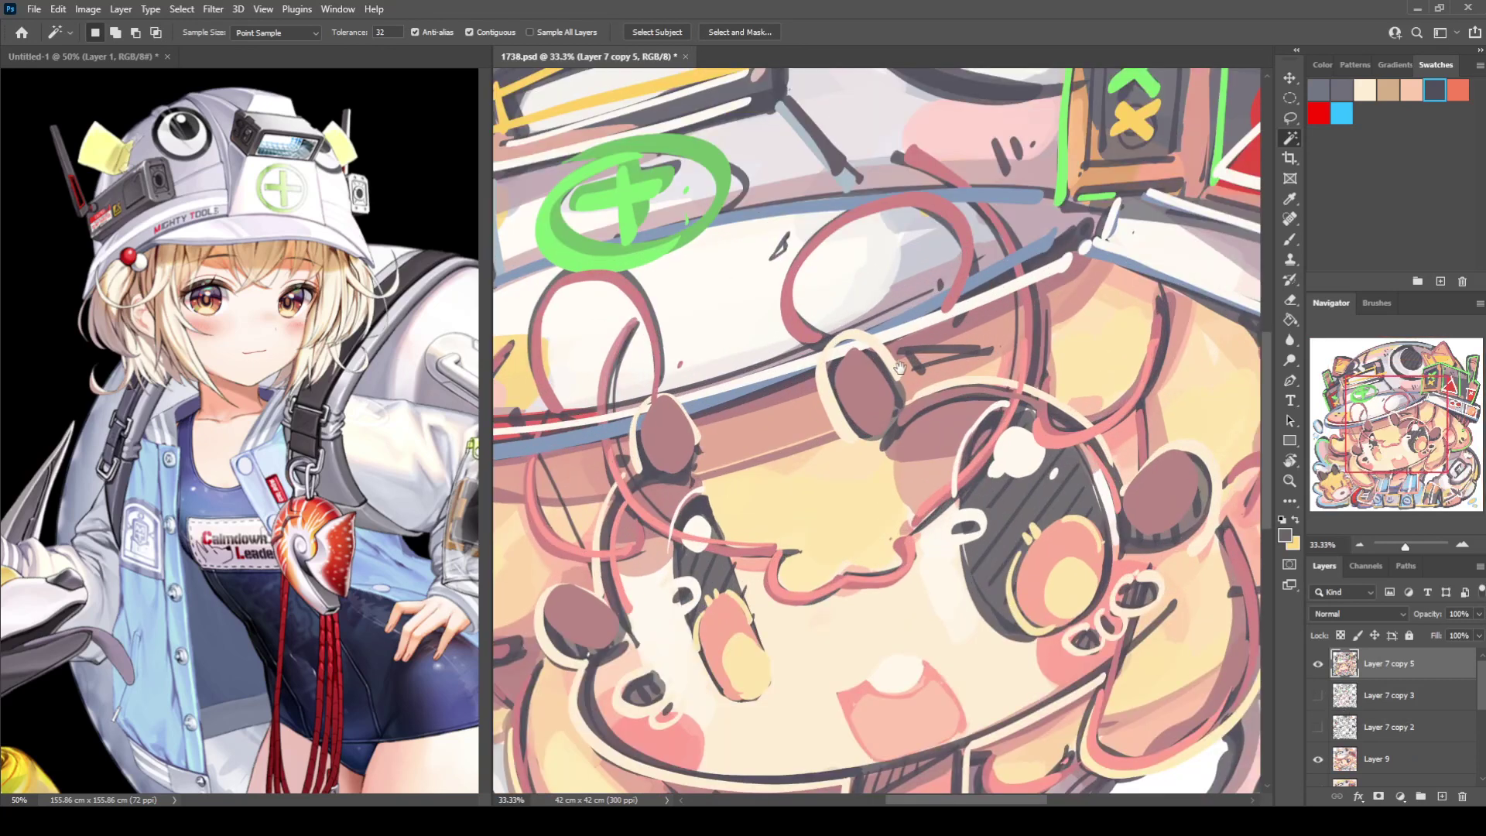
left_click_drag(881, 321, 1171, 699)
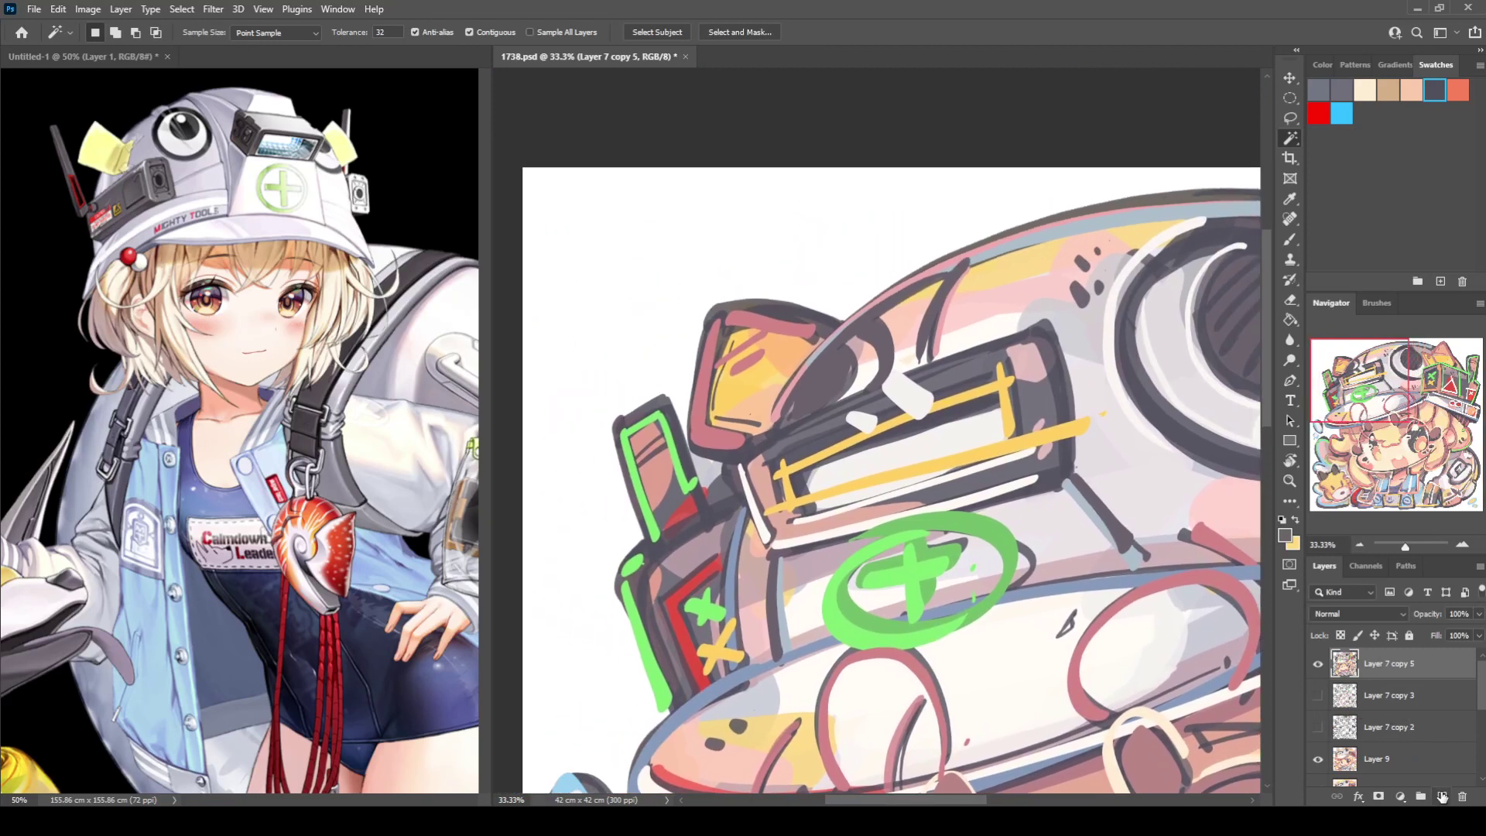
left_click(1441, 796)
key("b")
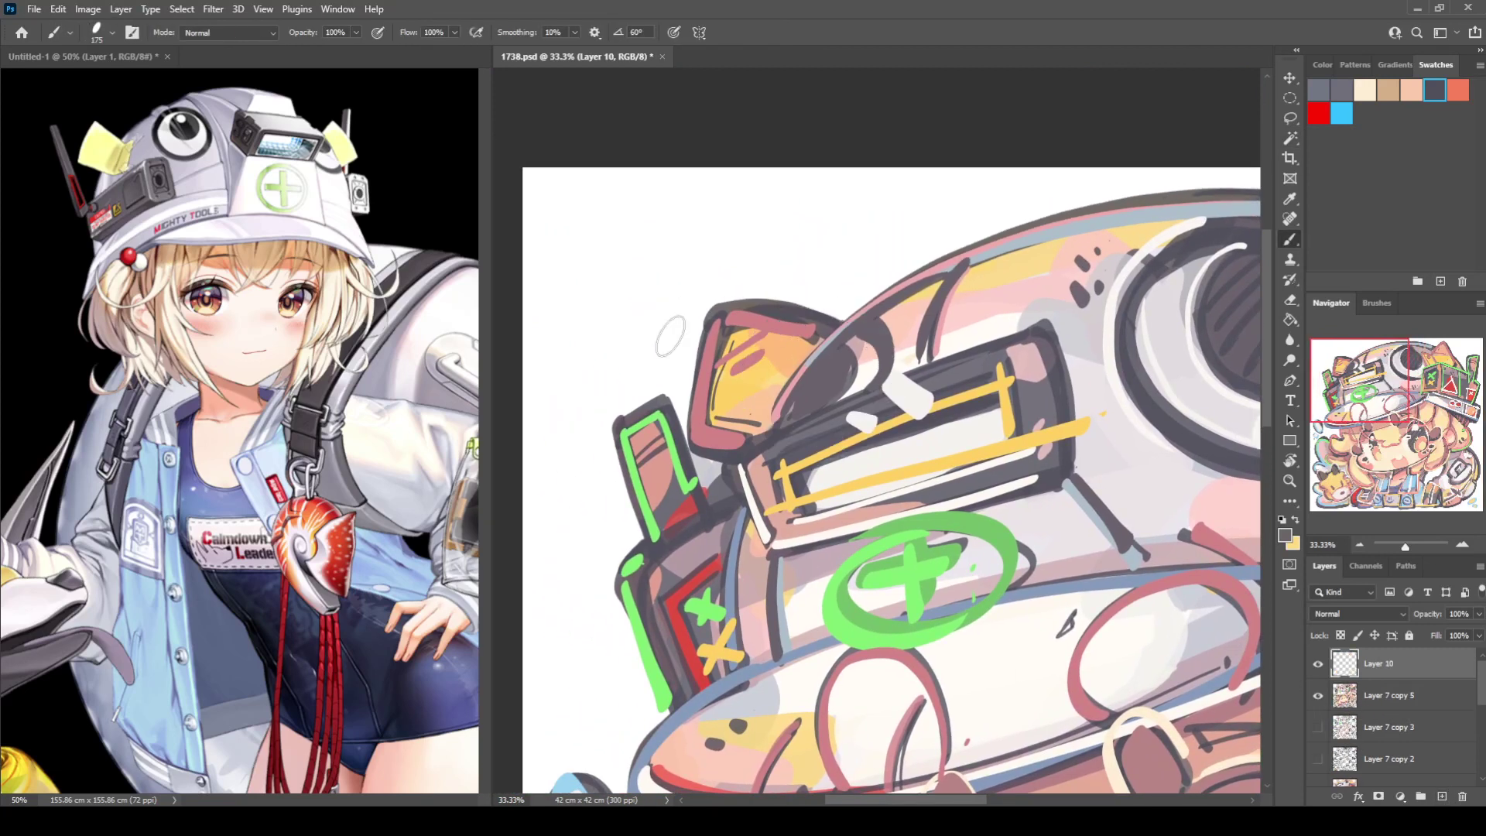
left_click_drag(557, 228, 571, 278)
key("ctrl+z")
mouse_move(550, 222)
left_mouse_down()
mouse_move(571, 297)
mouse_move(596, 250)
mouse_move(605, 306)
left_mouse_up()
key("ctrl+z")
mouse_move(578, 259)
left_mouse_down()
mouse_move(607, 244)
mouse_move(654, 271)
mouse_move(611, 306)
left_mouse_up()
mouse_move(708, 193)
left_mouse_down()
mouse_move(674, 255)
mouse_move(755, 205)
left_mouse_up()
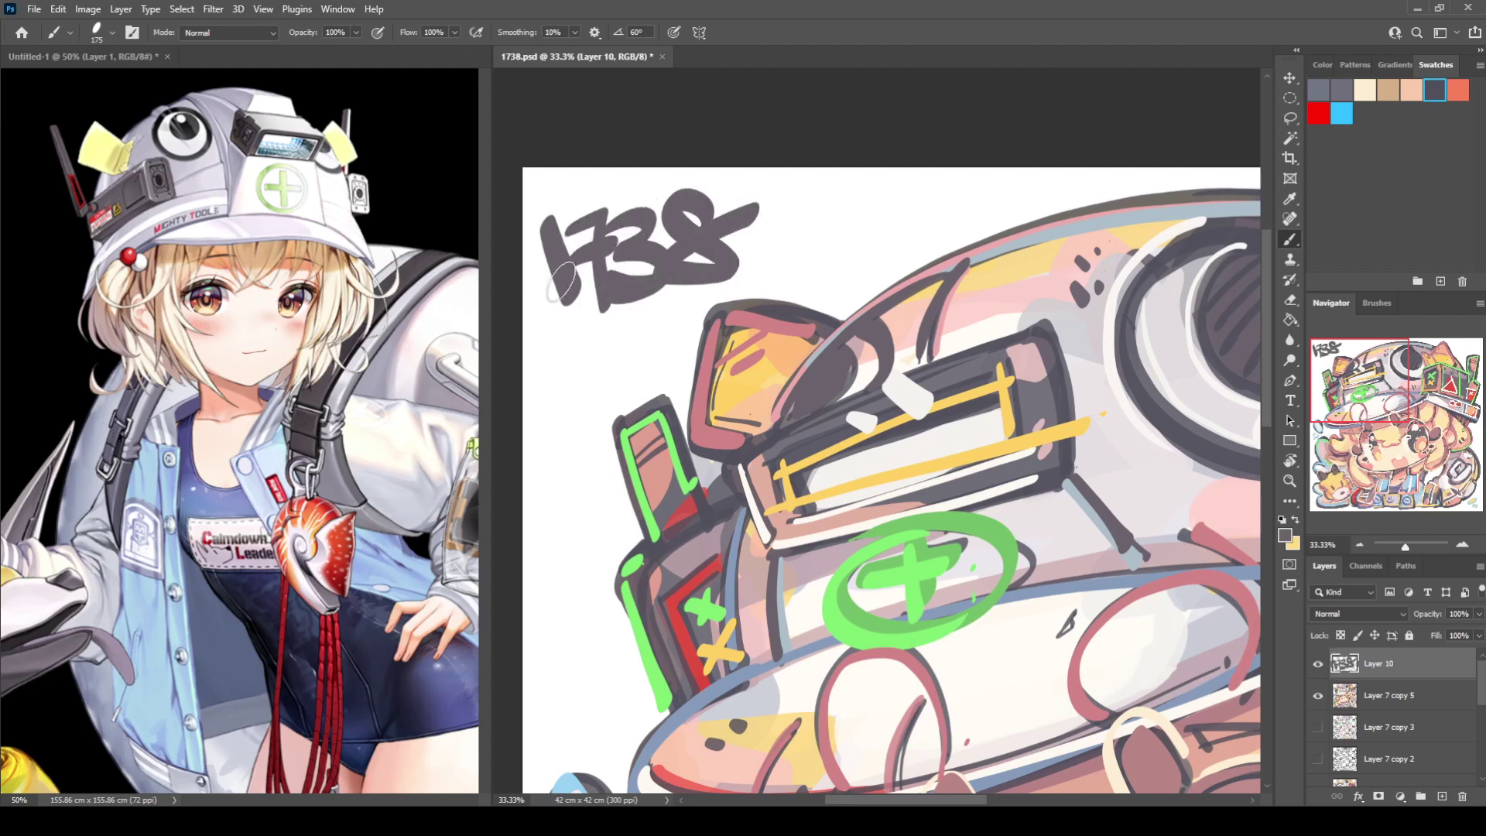
Enlarge the 1738 lettering to 110.68% and shift it closer to the canvas corner.
key("ctrl+t")
left_click_drag(540, 312, 516, 328)
mouse_move(656, 261)
left_mouse_down()
mouse_move(680, 258)
mouse_move(664, 263)
left_mouse_up()
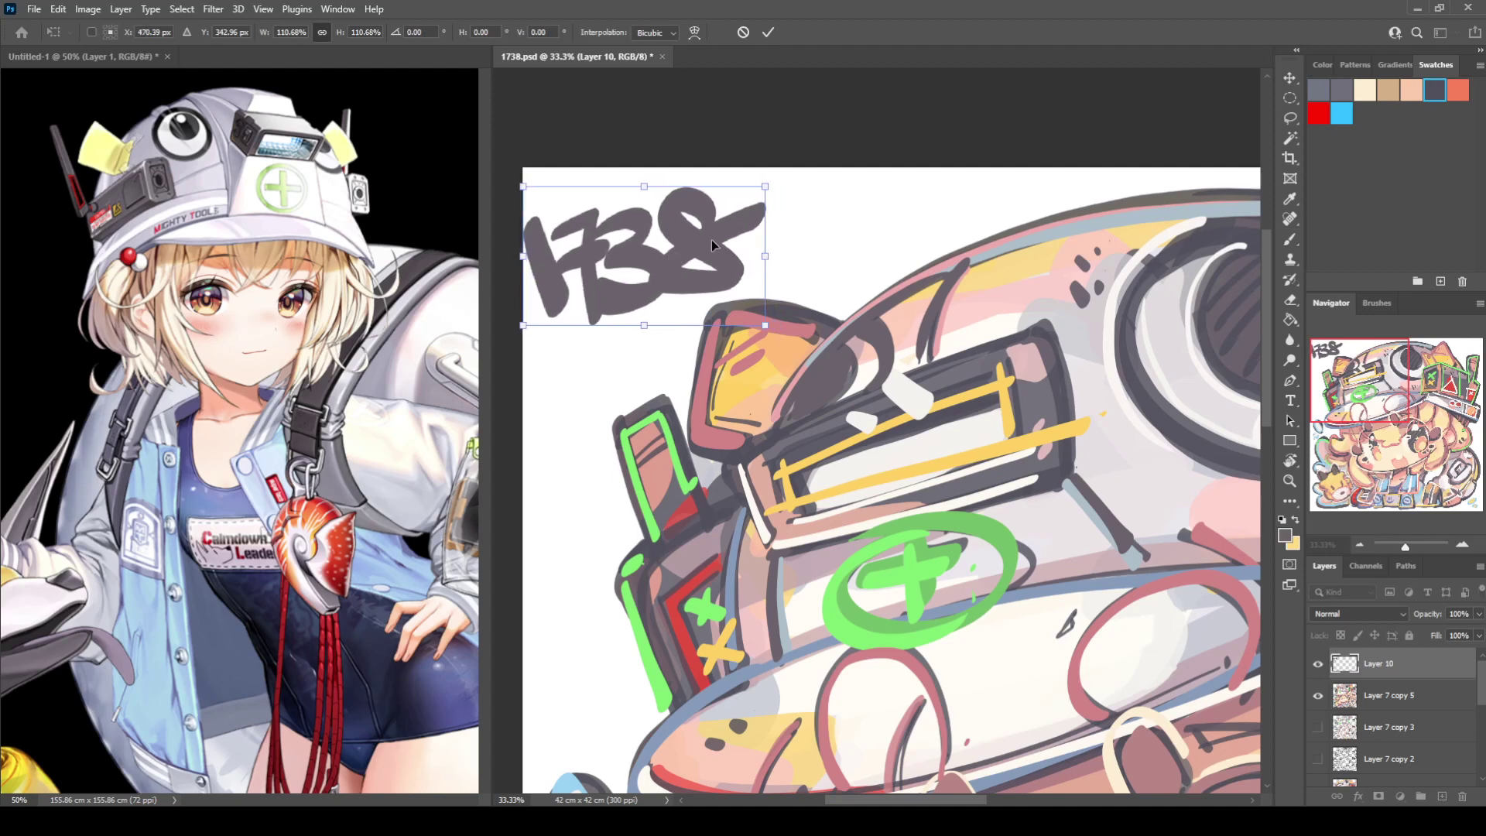
key("Return")
Write the date "3DEC23" in small letters above the 1738 lettering with a brush of size 60.
key("b")
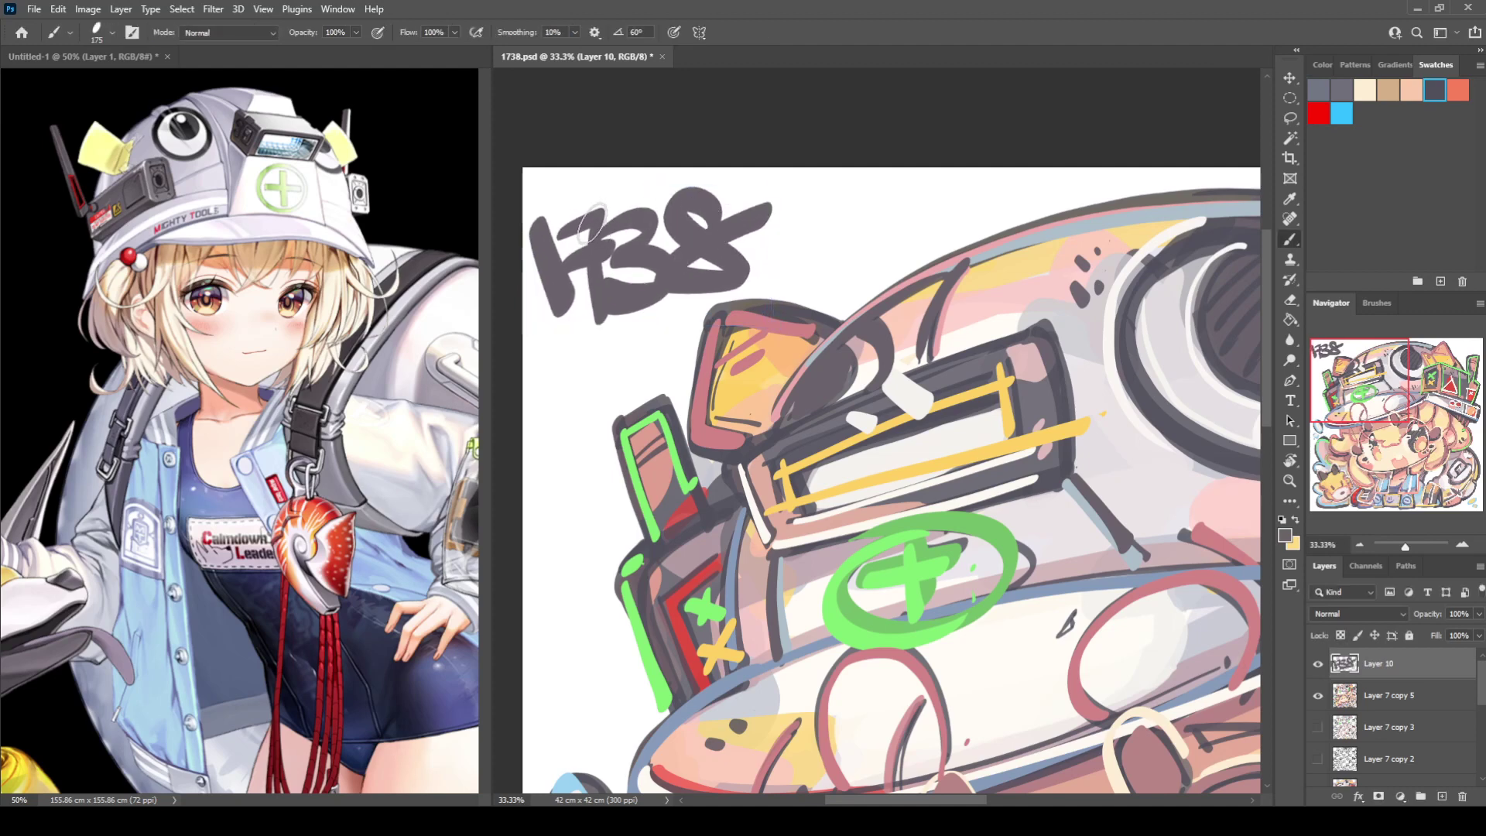
key("bracketleft")
key("bracketleft")
key("bracketleft")
key("bracketleft")
key("bracketleft")
key("bracketleft")
key("bracketleft")
left_click_drag(531, 194, 531, 208)
left_click_drag(546, 193, 554, 202)
left_click_drag(557, 187, 568, 185)
left_click_drag(557, 194, 567, 201)
mouse_move(579, 186)
left_mouse_down()
mouse_move(574, 203)
mouse_move(605, 203)
left_mouse_up()
left_click(612, 192)
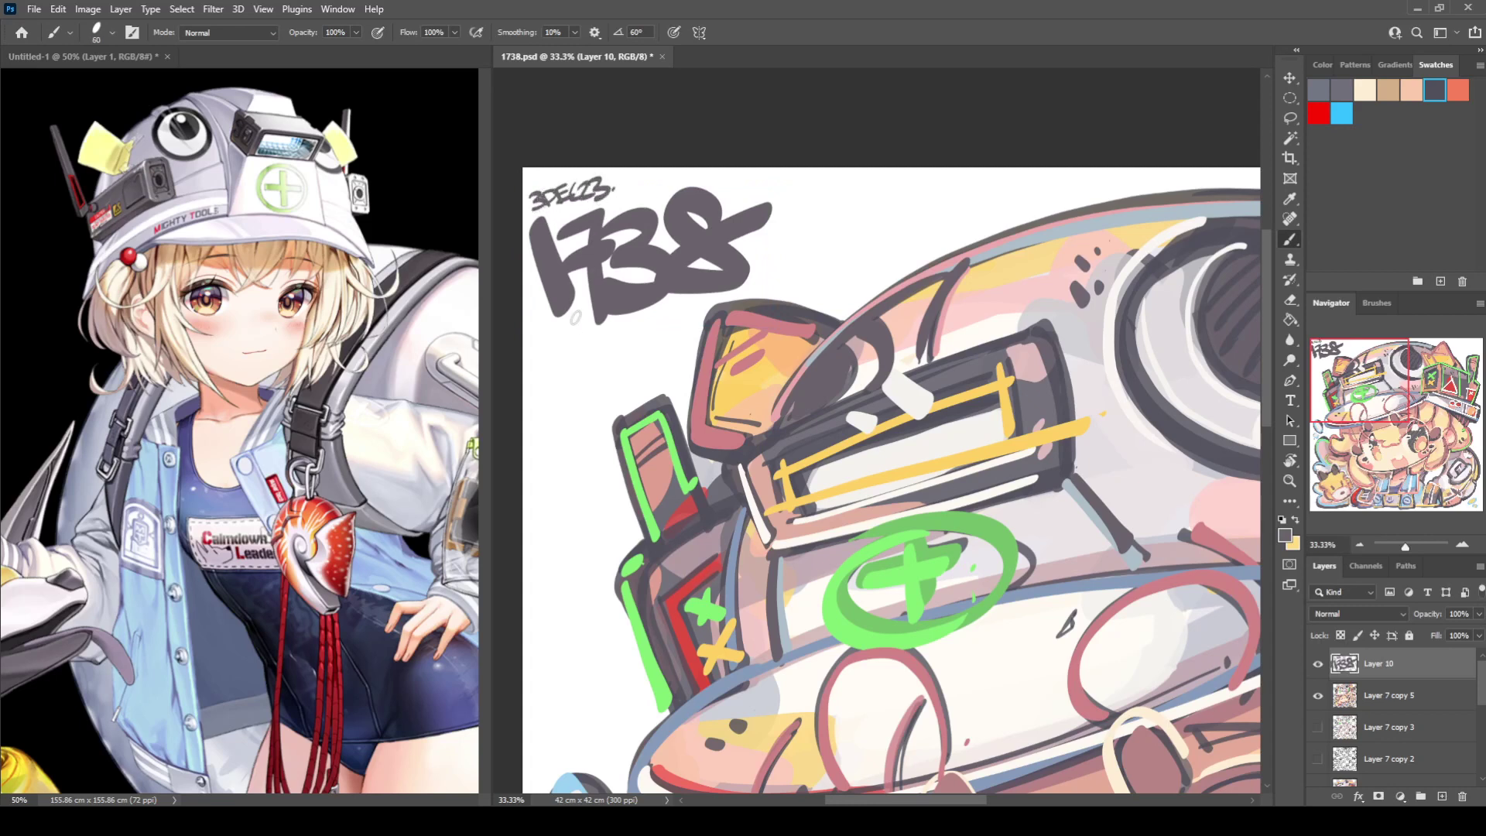
Hand-letter the artist's signature, a short line and larger underlined initials below the 1738 lettering, and save.
left_click_drag(536, 331, 538, 349)
mouse_move(554, 334)
left_mouse_down()
mouse_move(613, 348)
mouse_move(629, 325)
mouse_move(633, 345)
left_mouse_up()
mouse_move(647, 323)
left_mouse_down()
mouse_move(648, 341)
mouse_move(664, 331)
left_mouse_up()
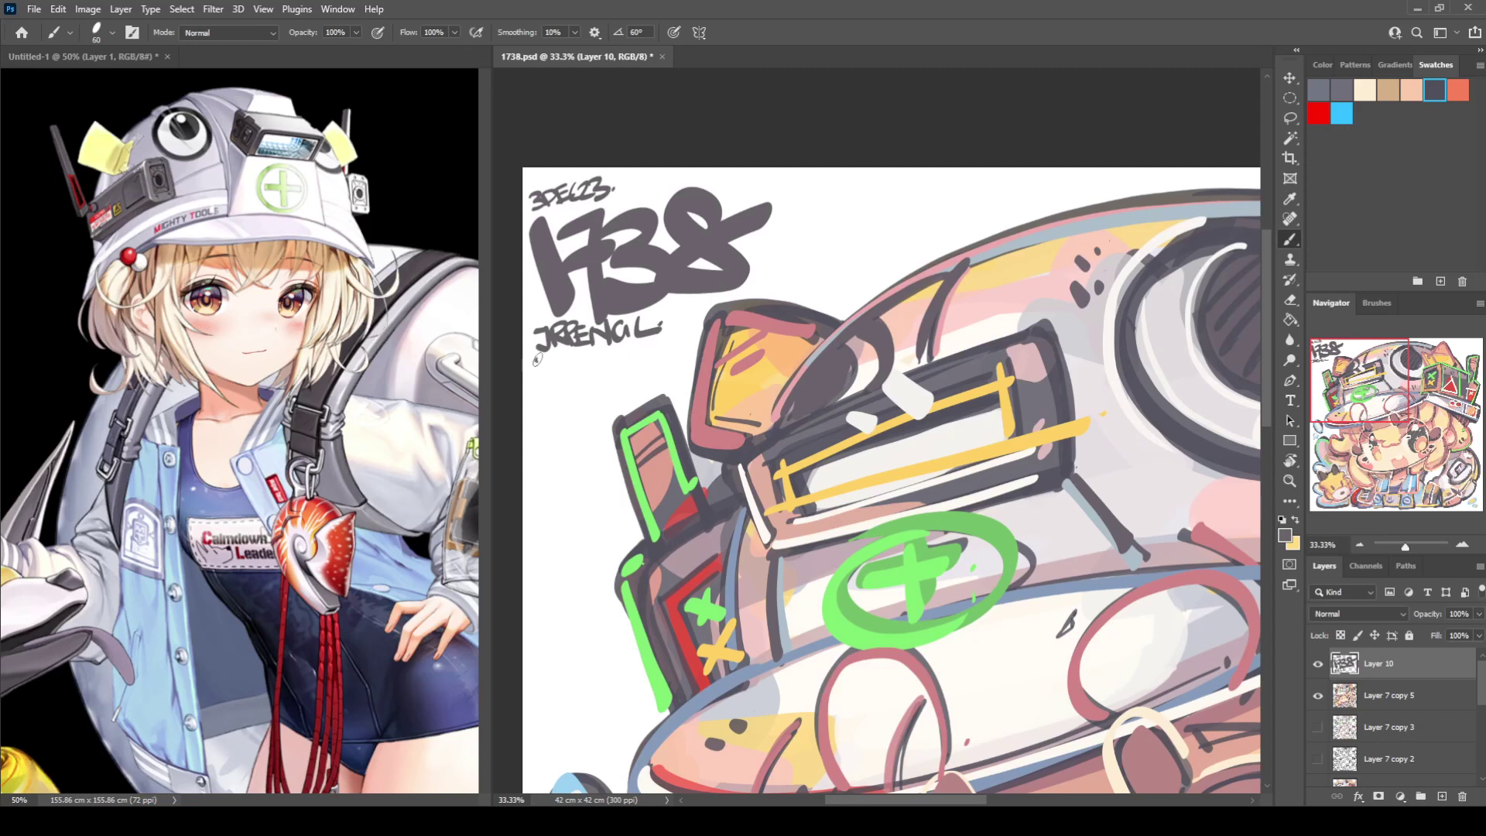
left_click_drag(535, 353, 539, 375)
left_click_drag(547, 354, 559, 374)
left_click_drag(568, 367, 582, 373)
mouse_move(592, 349)
left_mouse_down()
mouse_move(593, 371)
mouse_move(612, 364)
left_mouse_up()
left_click_drag(619, 359, 636, 339)
left_click_drag(636, 338, 657, 358)
mouse_move(551, 391)
left_mouse_down()
mouse_move(542, 422)
mouse_move(567, 415)
left_mouse_up()
mouse_move(572, 376)
left_mouse_down()
mouse_move(597, 402)
mouse_move(661, 376)
mouse_move(615, 379)
mouse_move(626, 376)
left_mouse_up()
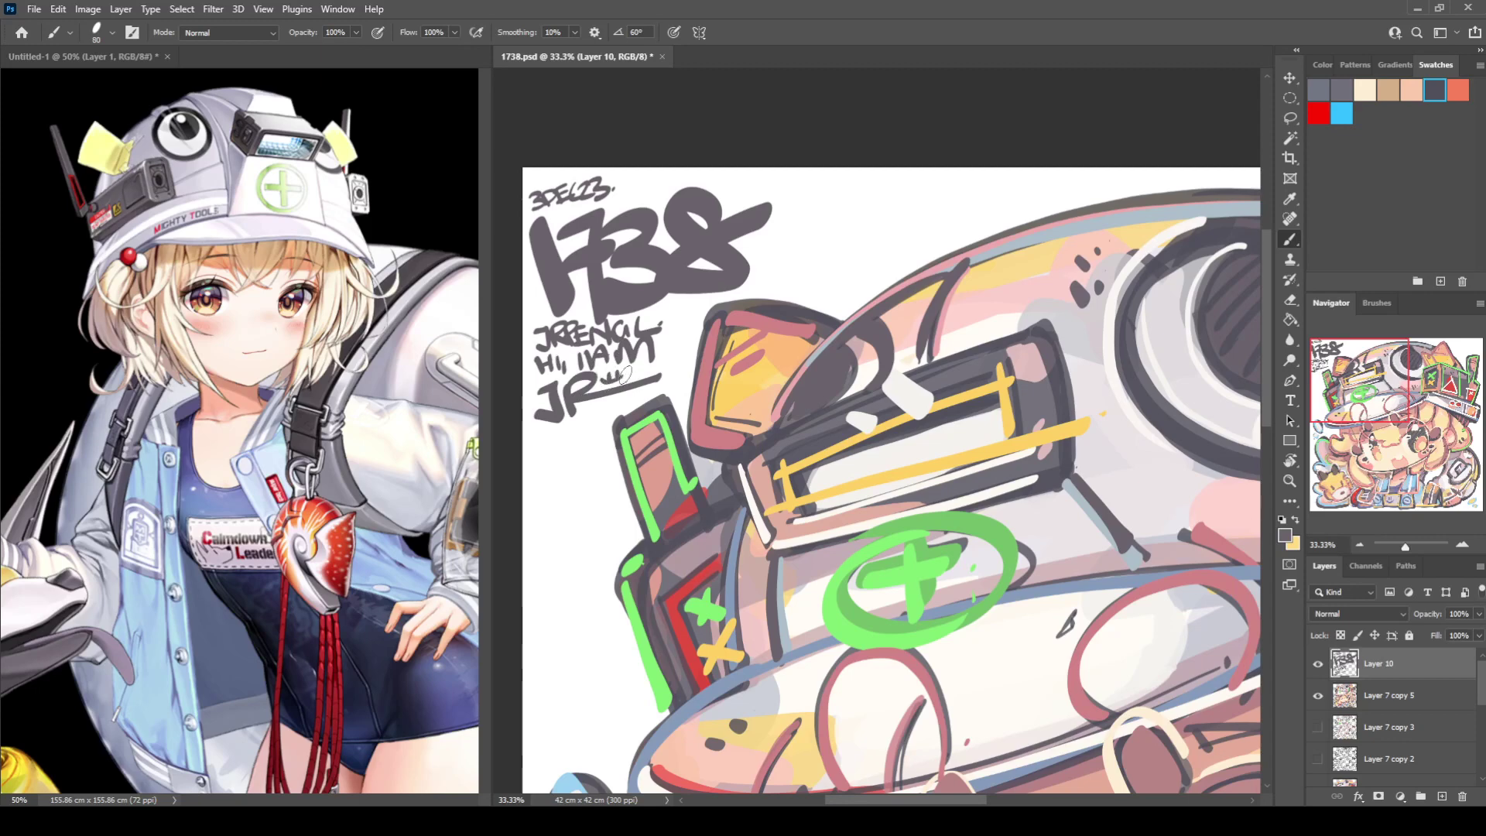
key("ctrl+minus")
key("ctrl+minus")
key("ctrl+minus")
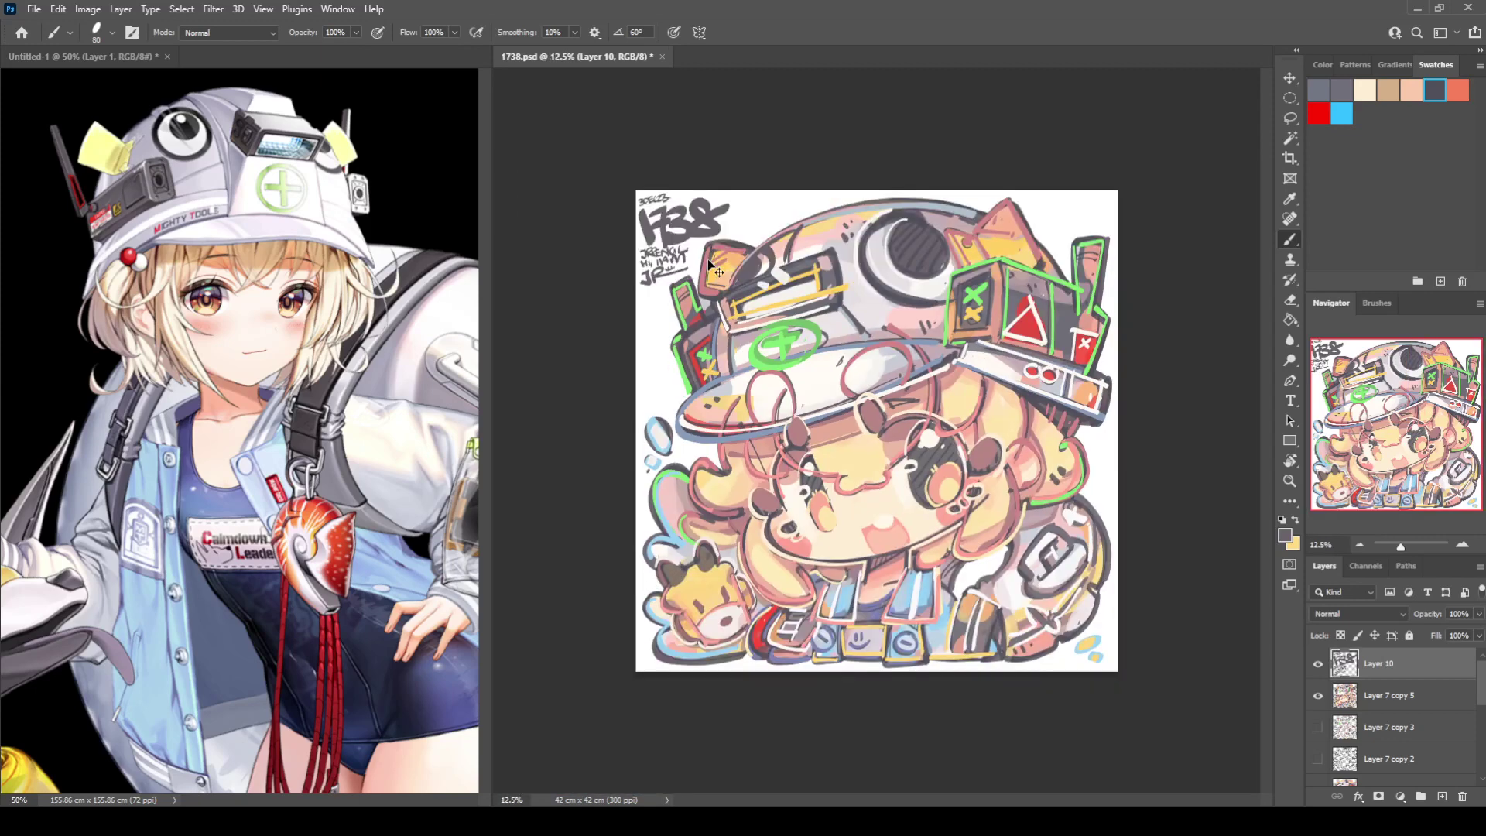
key("ctrl+s")
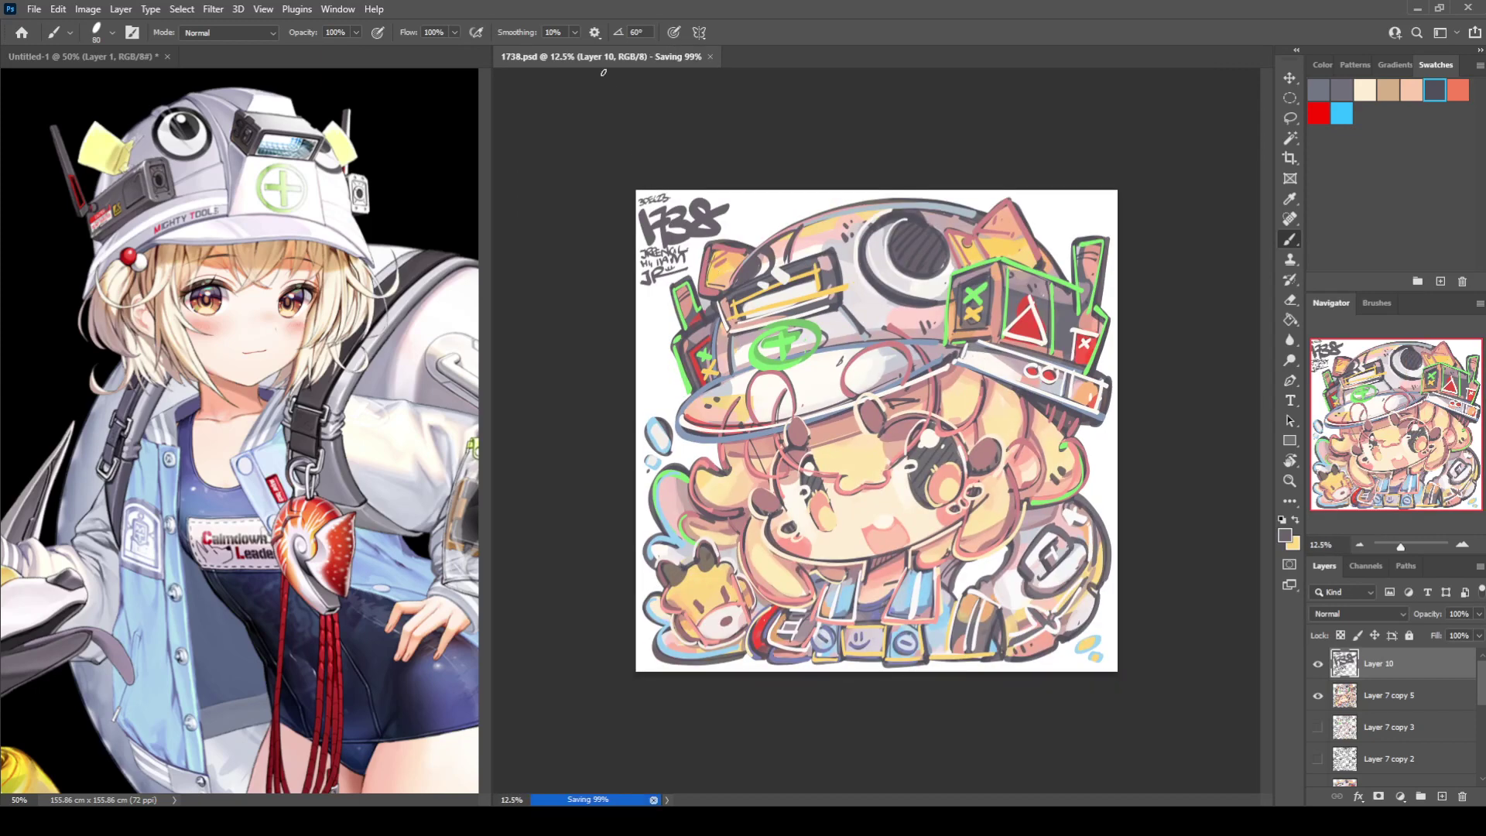
Add a black-filled layer directly beneath Layer 7 copy 5 and group the two layers.
scroll(1362, 719, "down", 3)
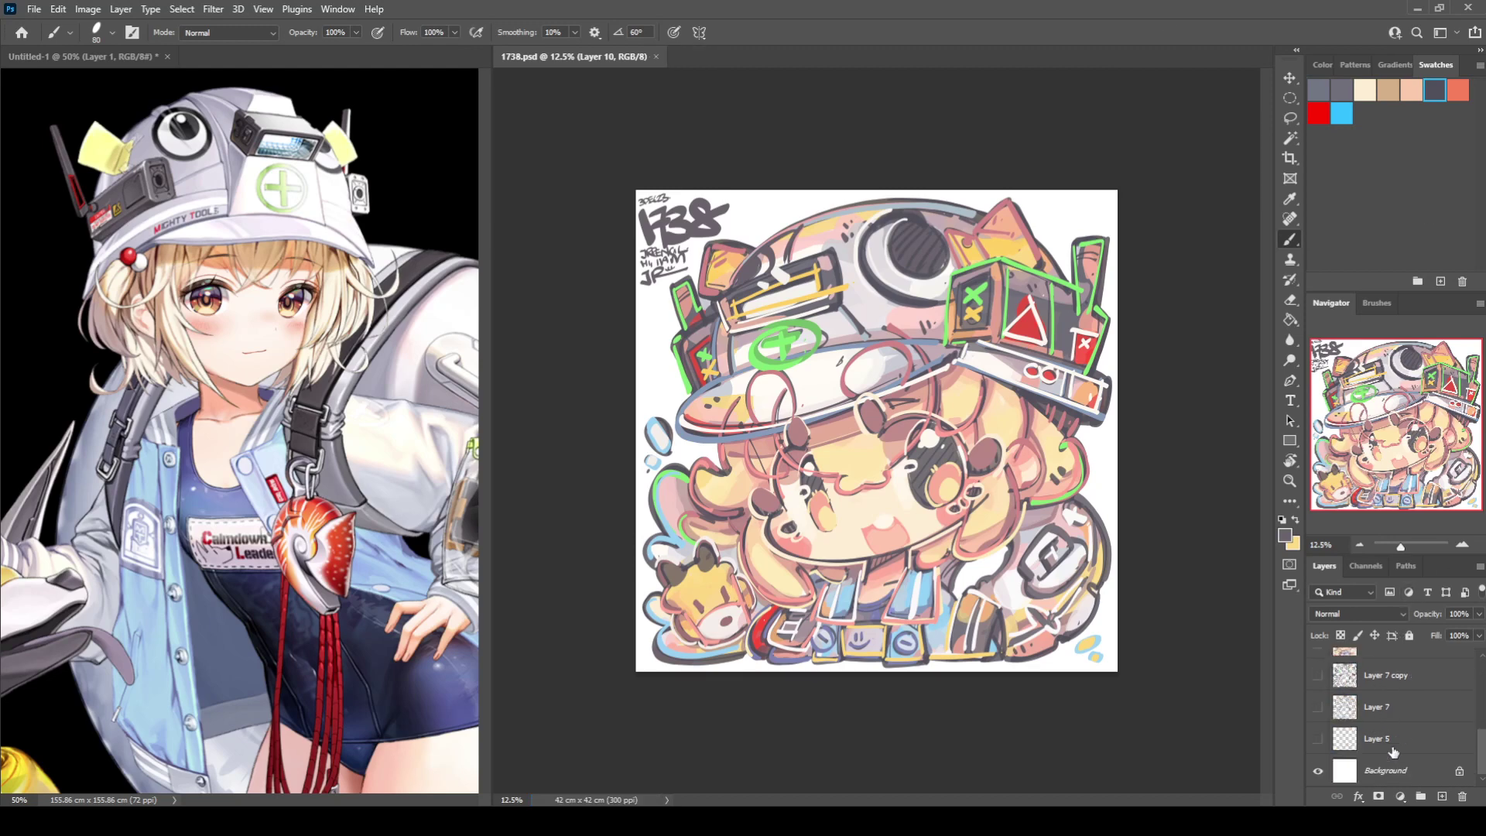
scroll(1319, 741, "up", 1)
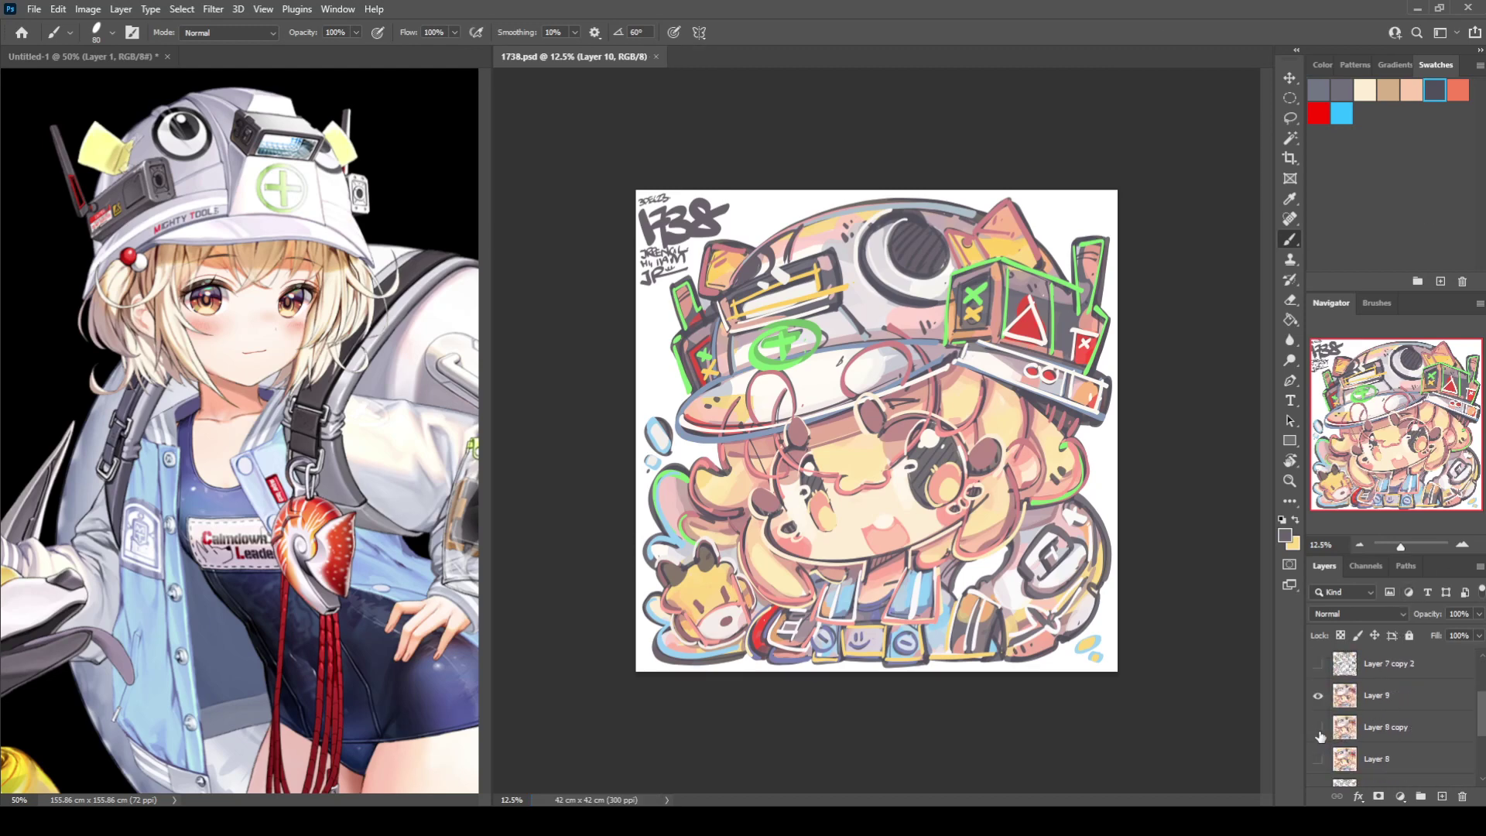
left_click(1391, 700)
left_click(1441, 796)
key("d")
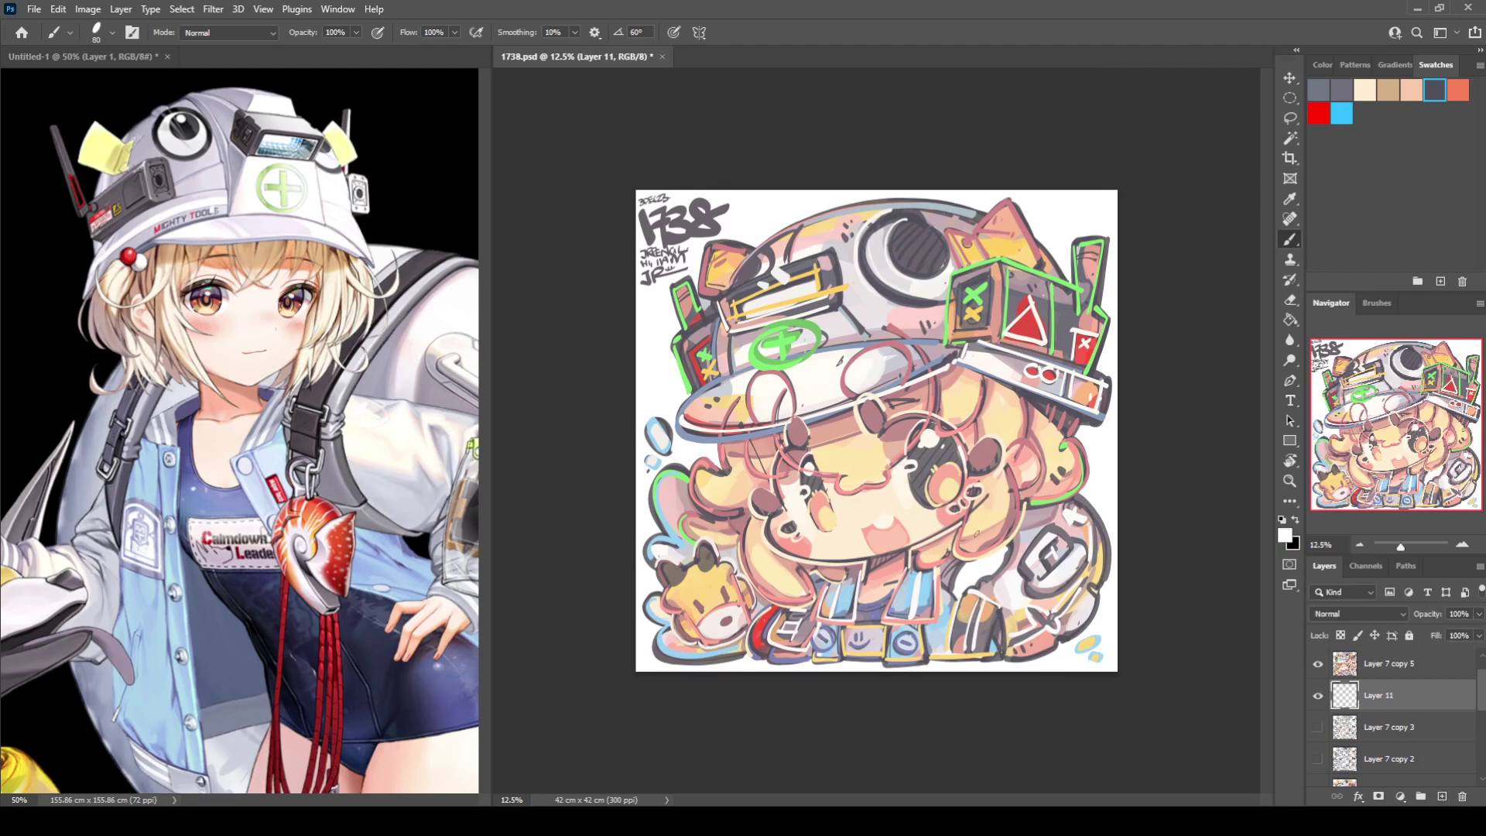
key("alt+BackSpace")
left_click(1389, 672, "shift")
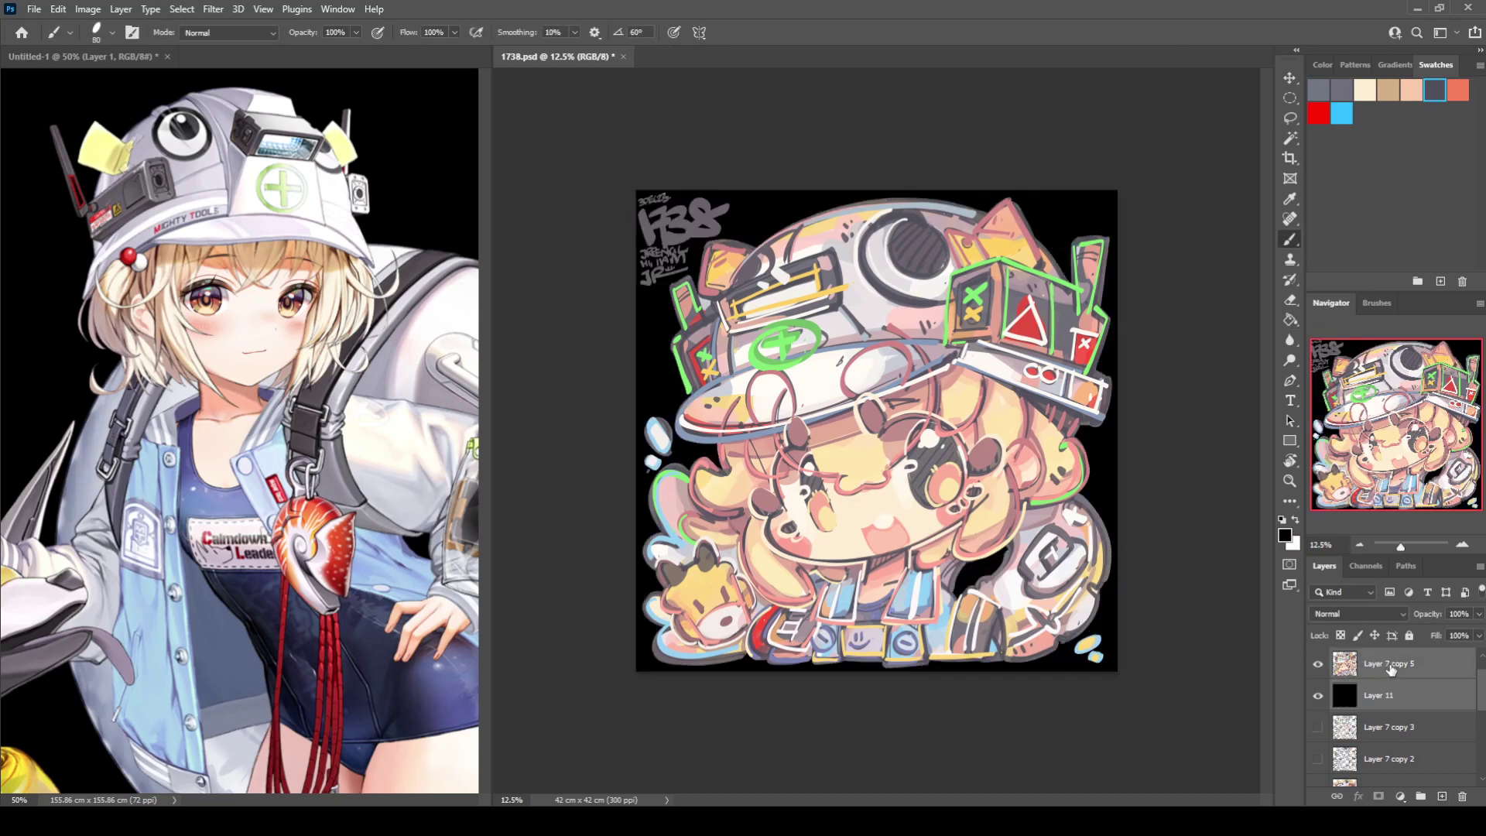
key("ctrl+g")
Hide Group 1 and Layer 9, and show Layer 7 copy 2 with Layer 8 to display the earlier version.
left_click(1318, 657)
left_click(1318, 714)
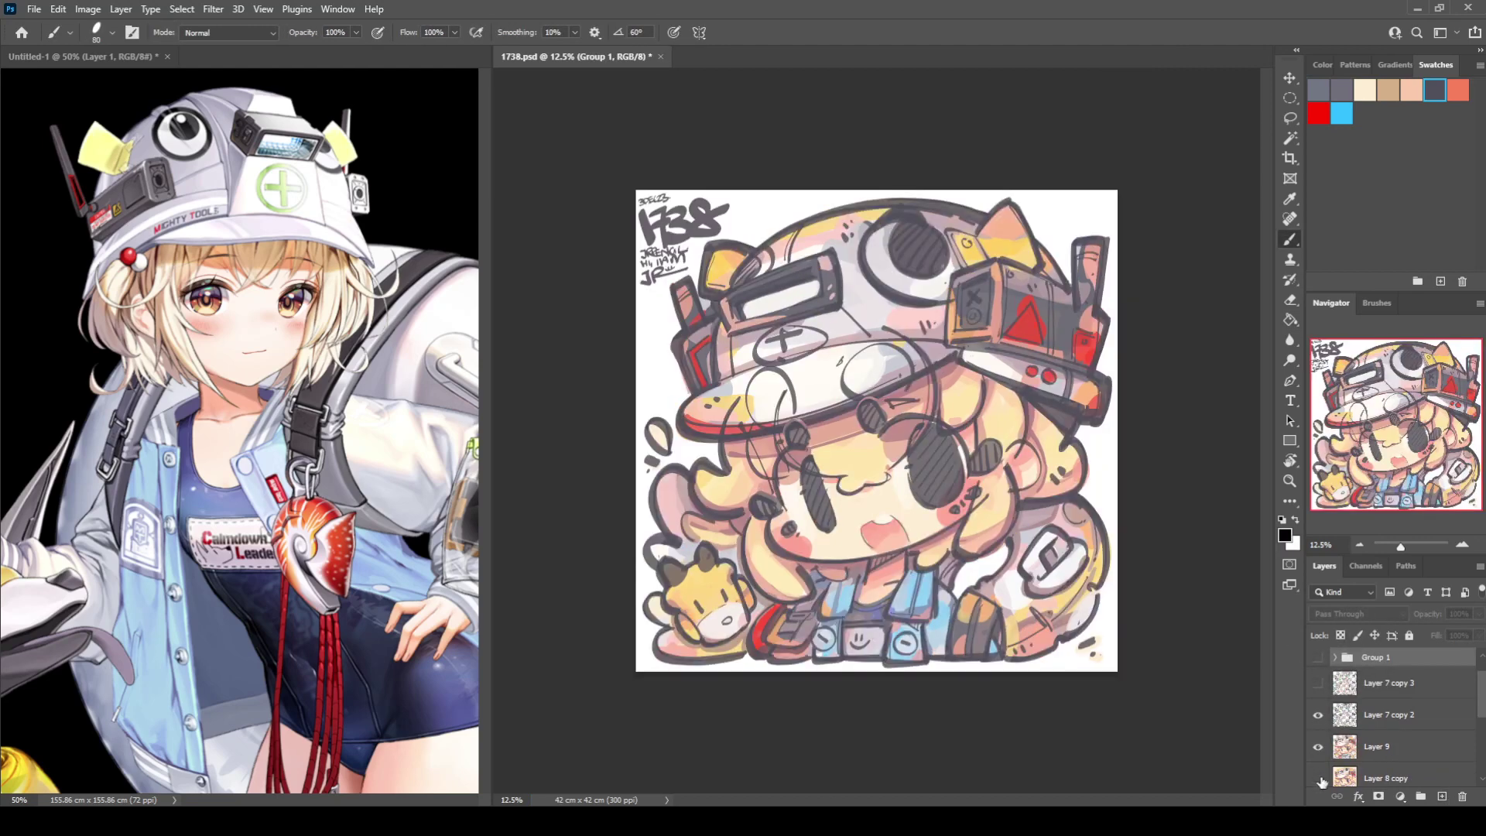
left_click(1318, 746)
scroll(1316, 749, "down", 1)
left_click(1316, 749)
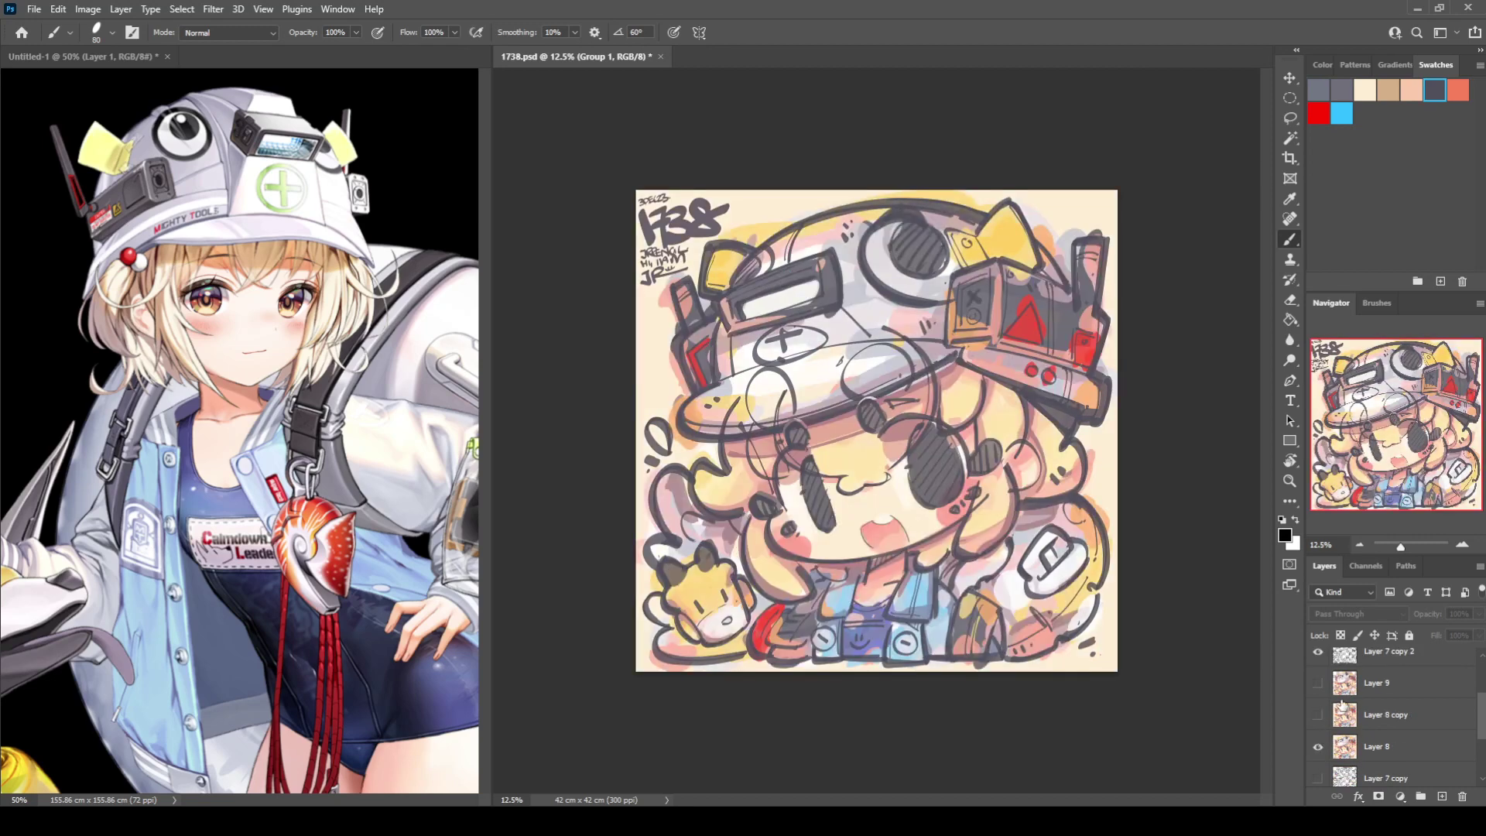
key("ctrl+0")
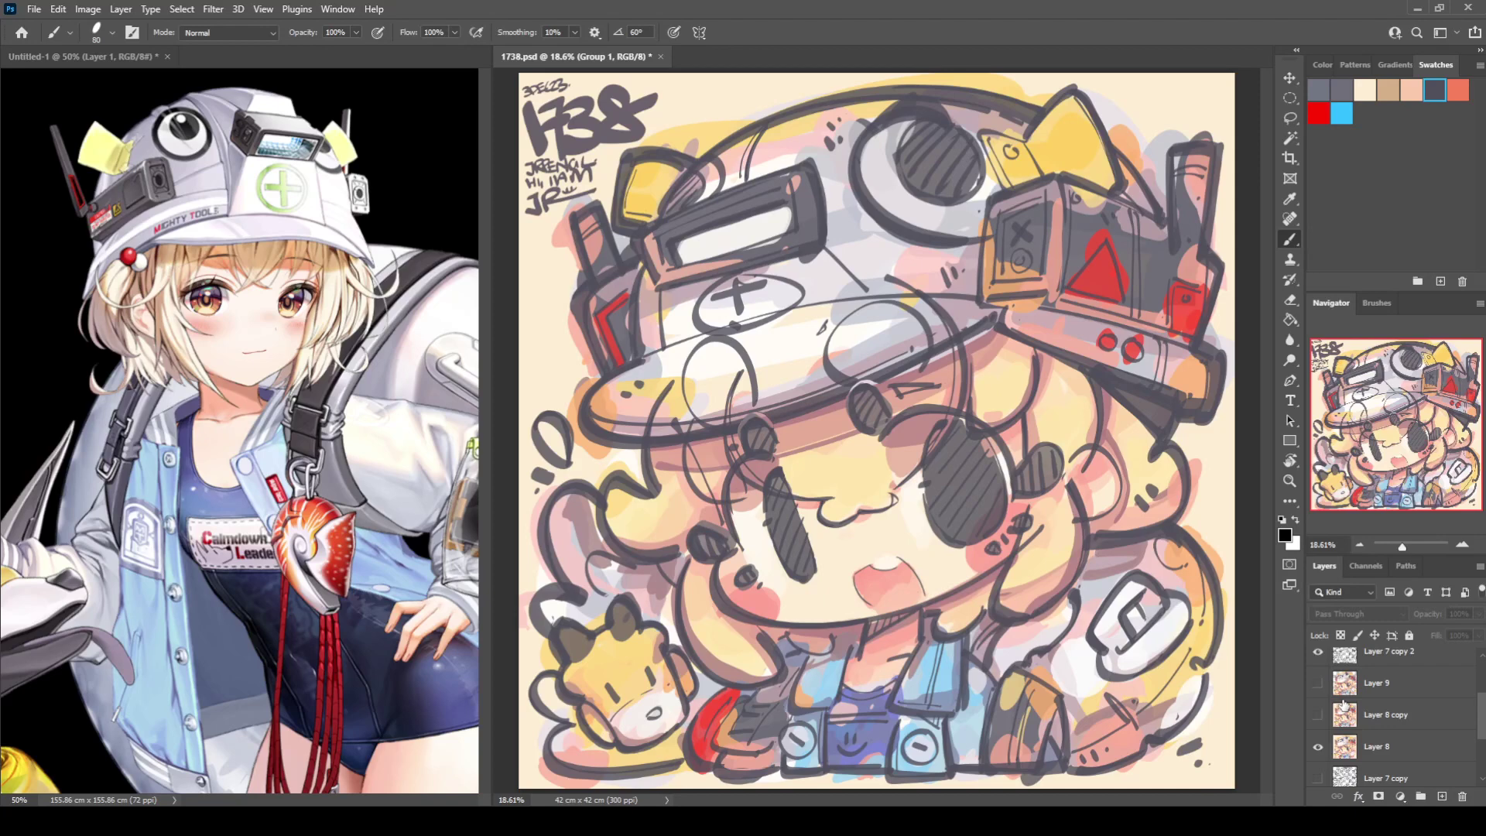
Compare the recoloured artwork in Group 1 with the earlier version by switching the group's visibility.
scroll(1343, 701, "up", 3)
left_click(1318, 690)
left_click(1319, 691)
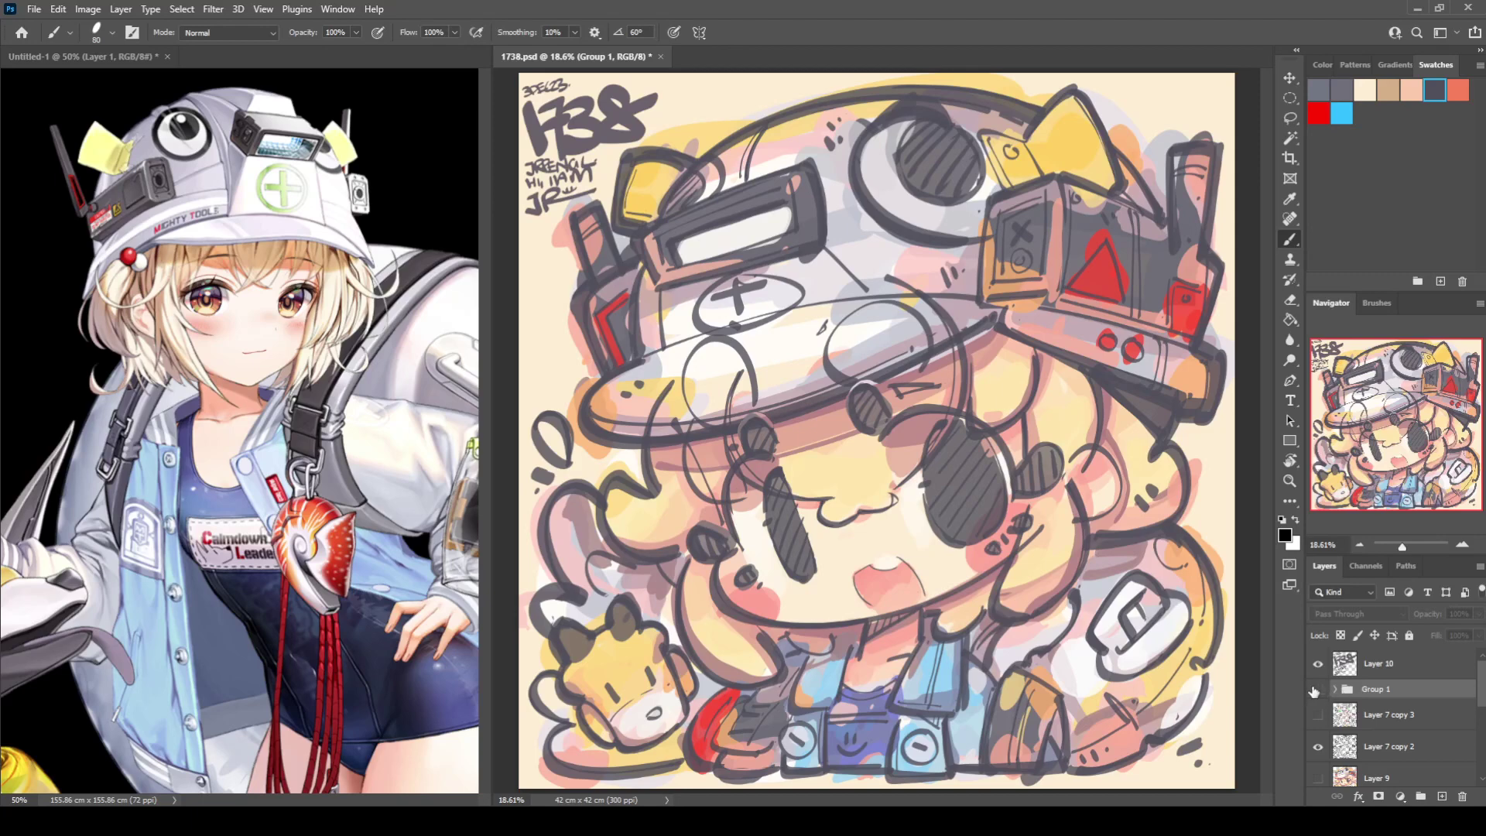
left_click(1318, 691)
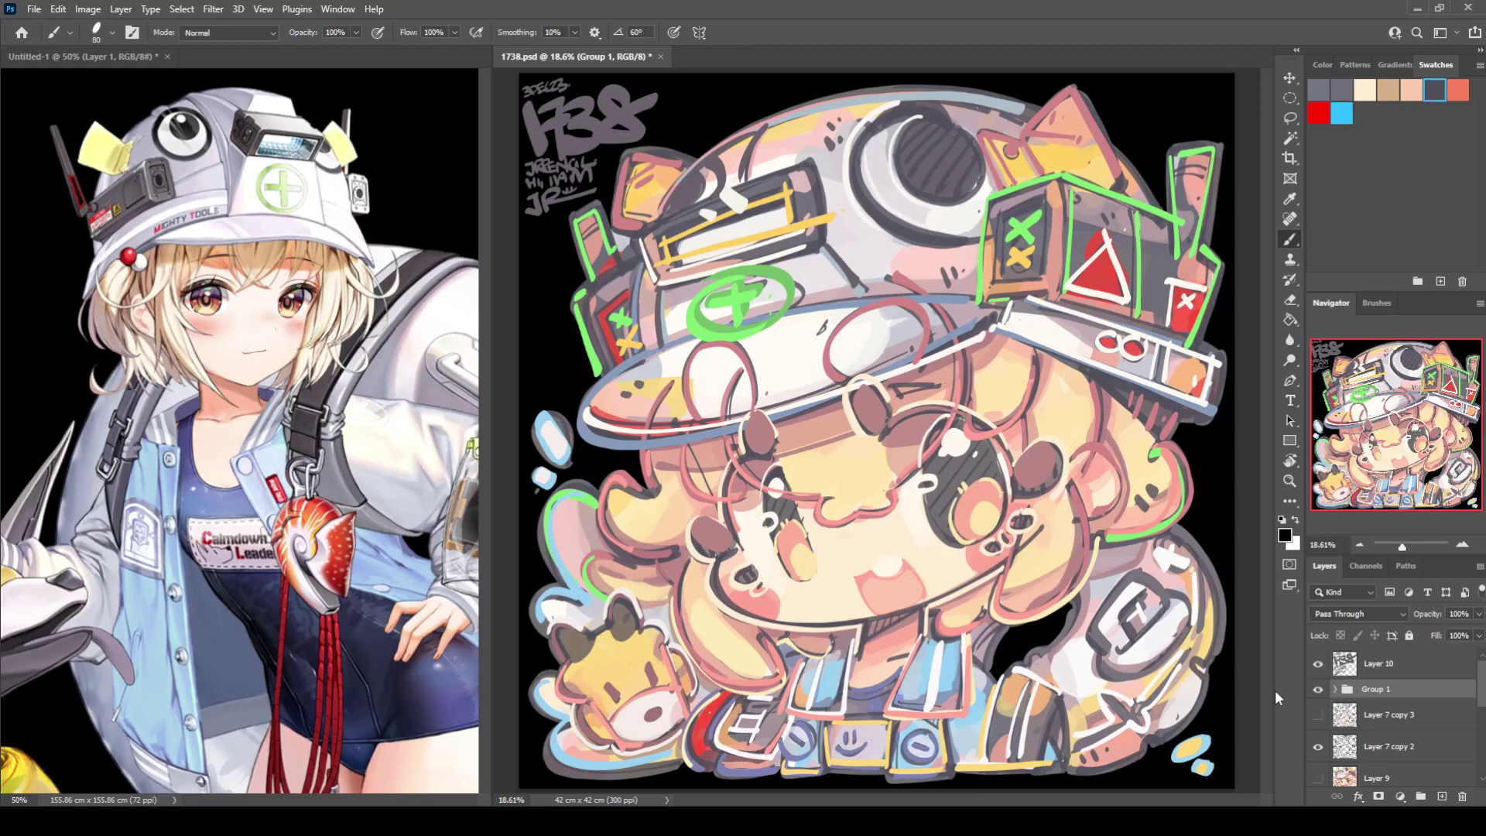
left_click(1316, 689)
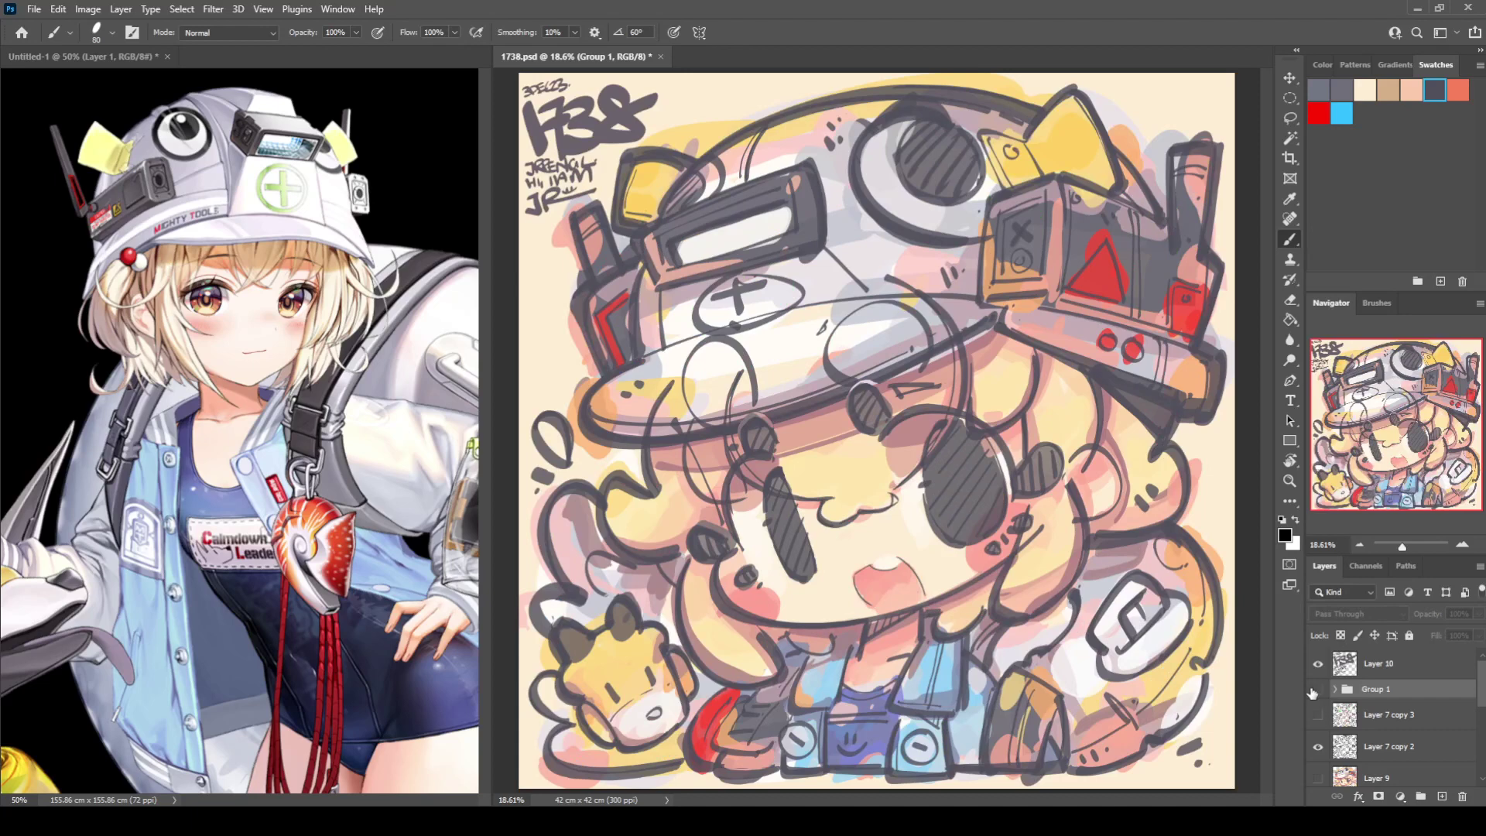
left_click(1317, 689)
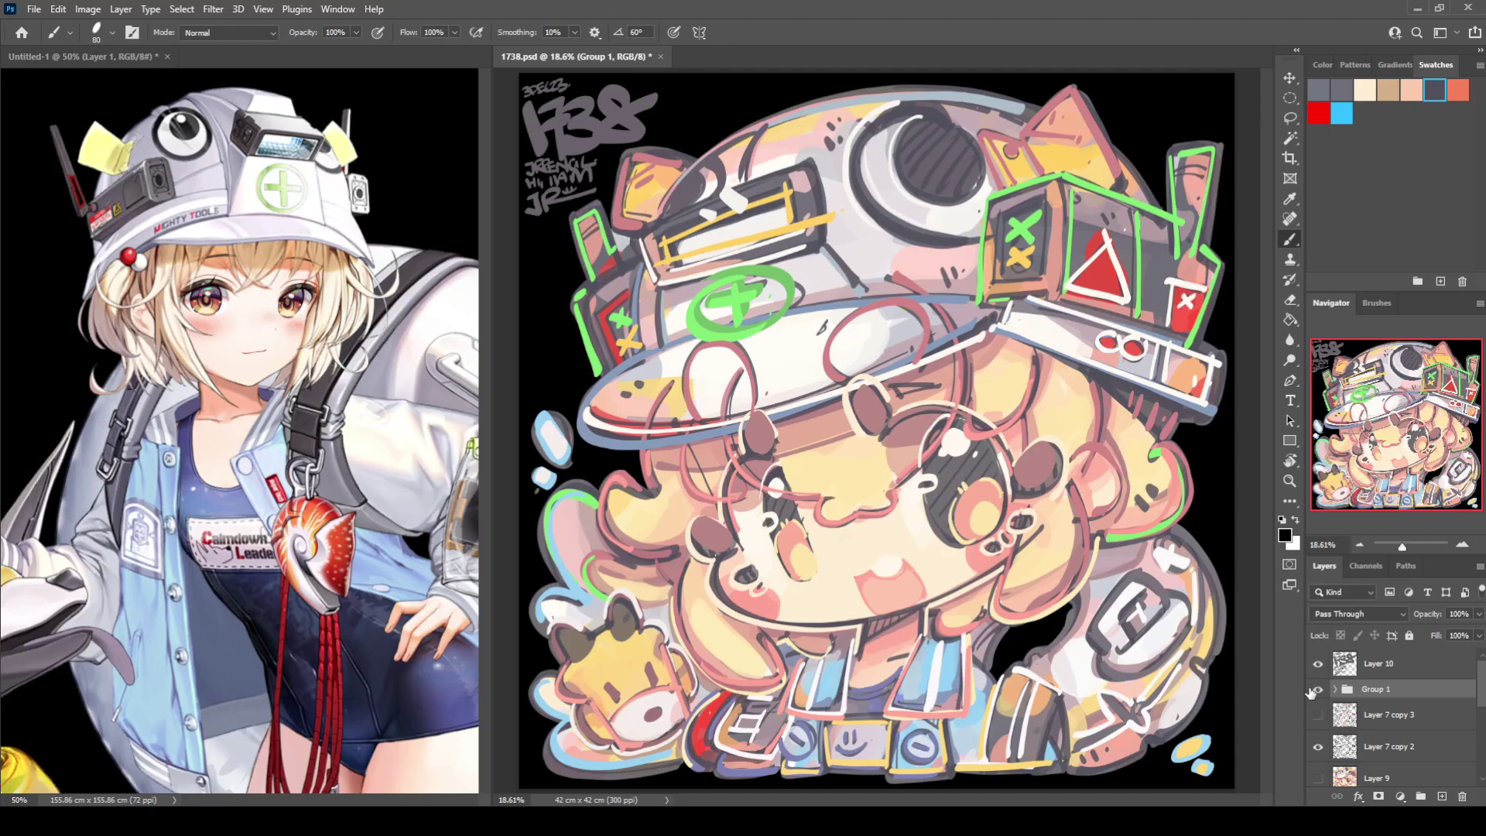
Delete the black Layer 11 from Group 1 and make Layer 7 copy 5 active.
scroll(1316, 685, "down", 1)
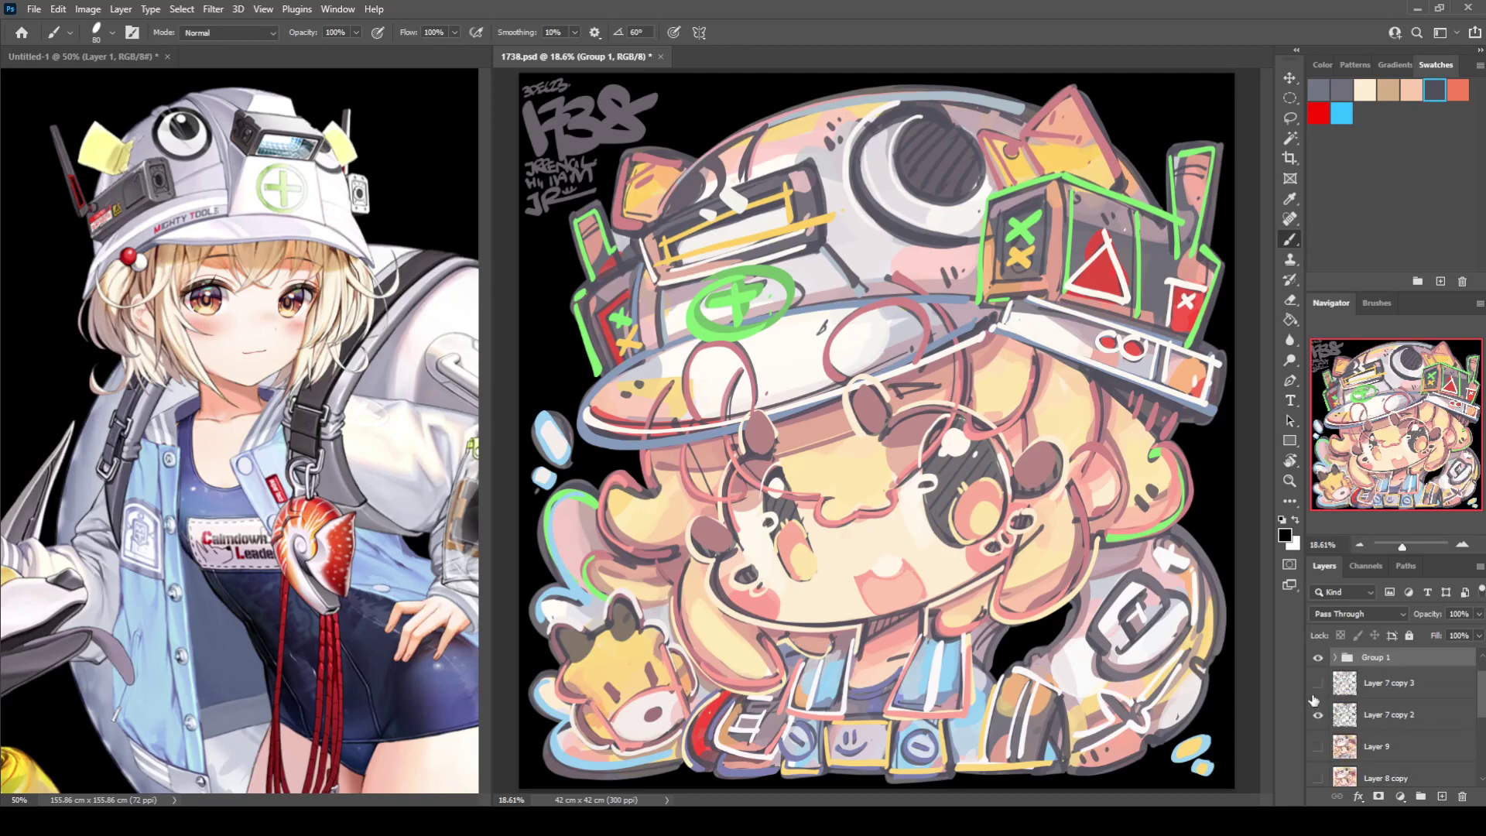
left_click(1334, 656)
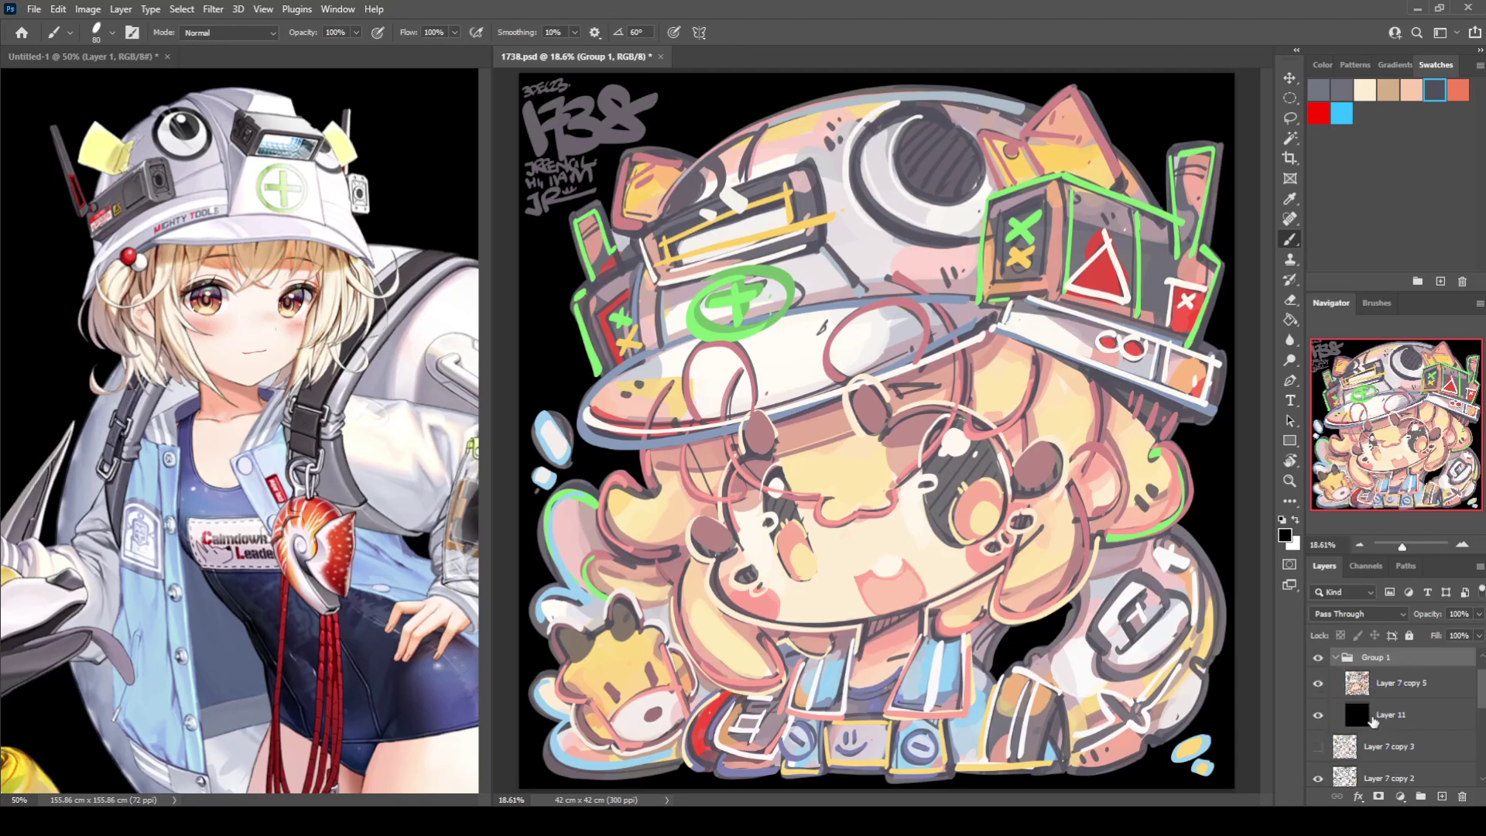
left_click(1364, 691)
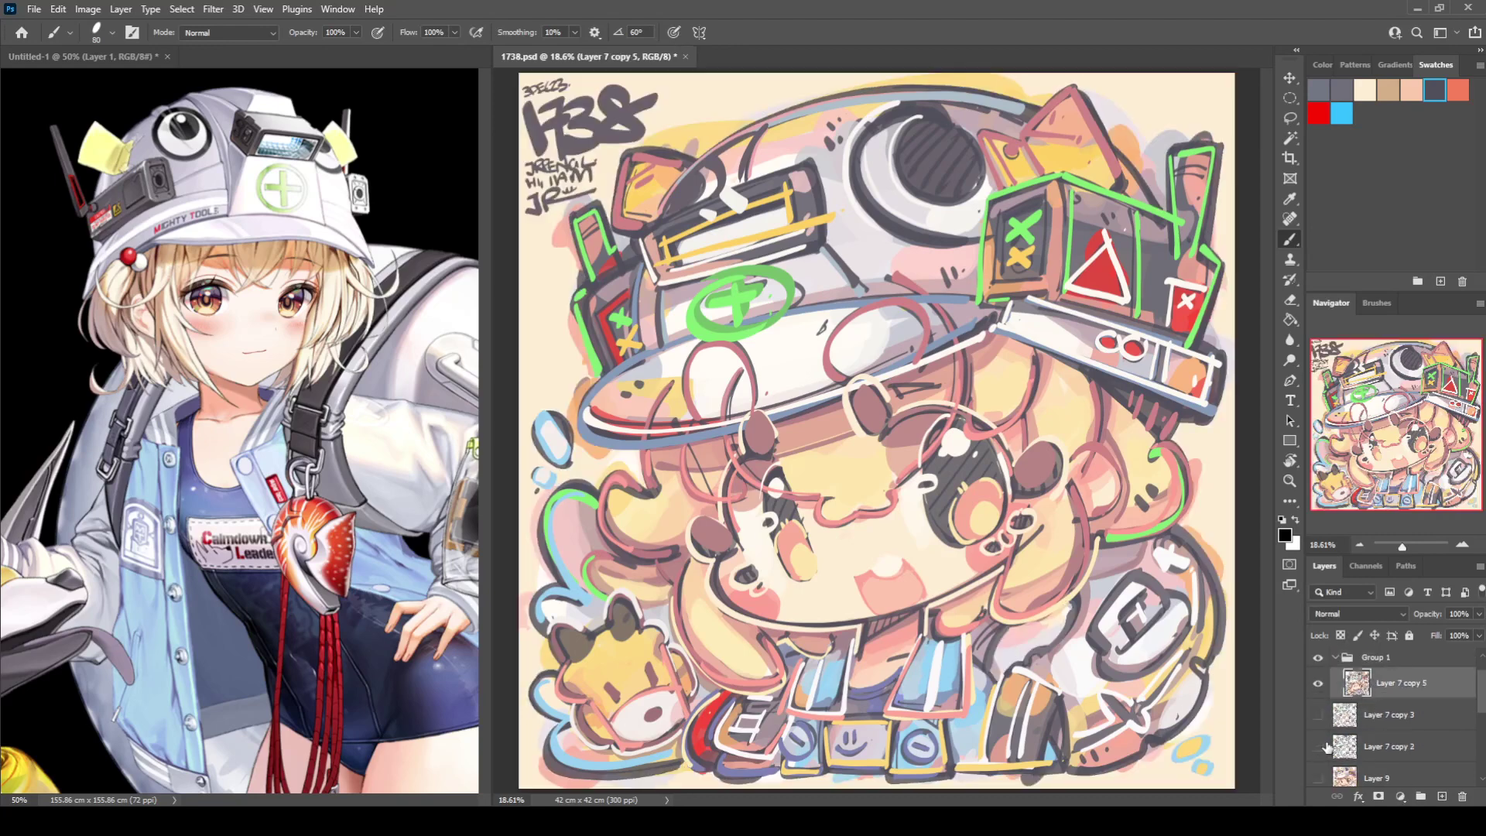
Hide Layer 7 copy 2, Layer 8 and the Background so the artwork stands on transparency.
scroll(1320, 749, "up", 1)
scroll(1332, 731, "down", 3)
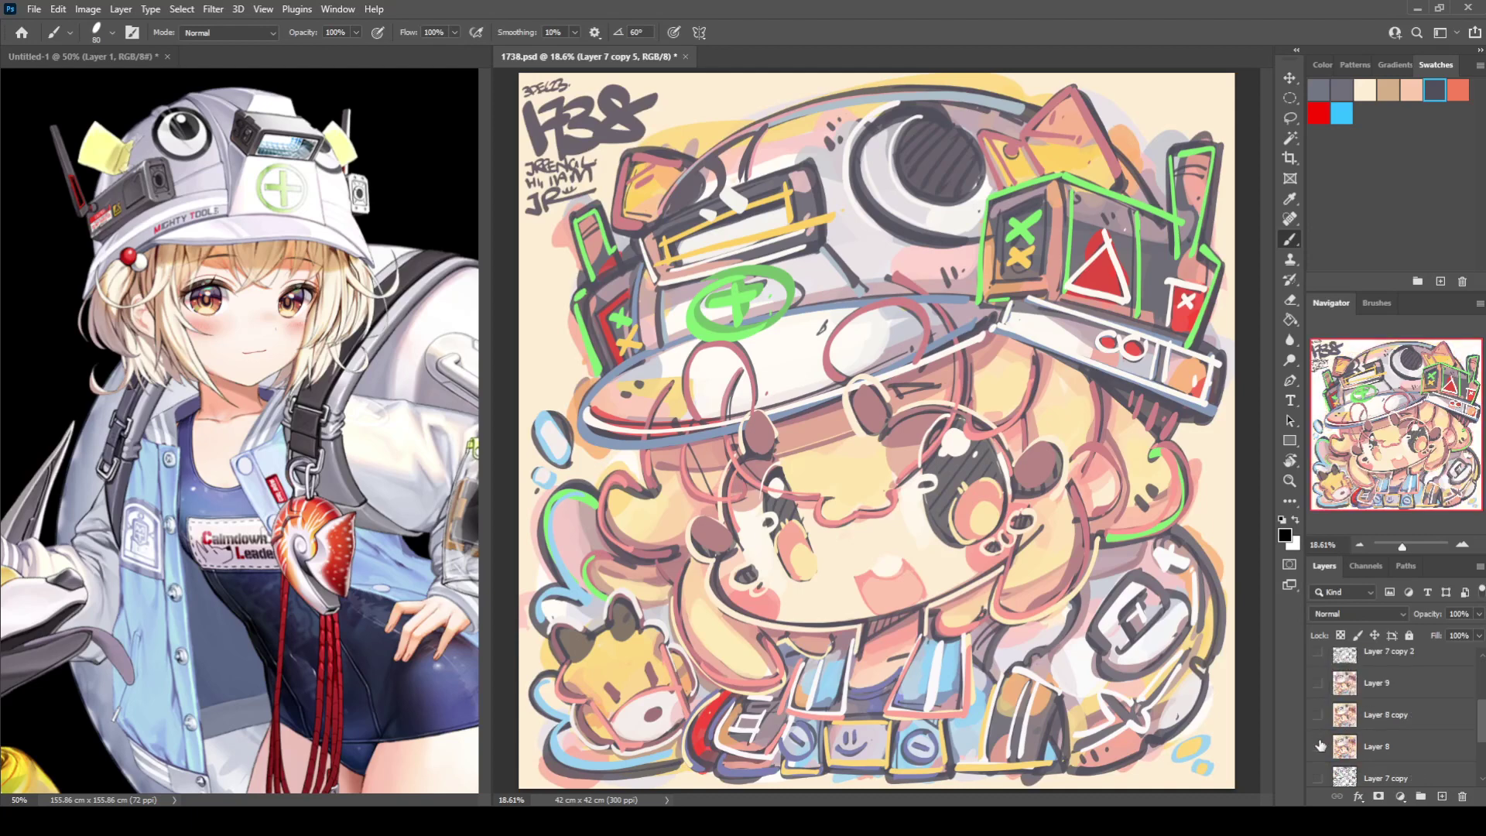
left_click(1323, 757)
left_click(1318, 770)
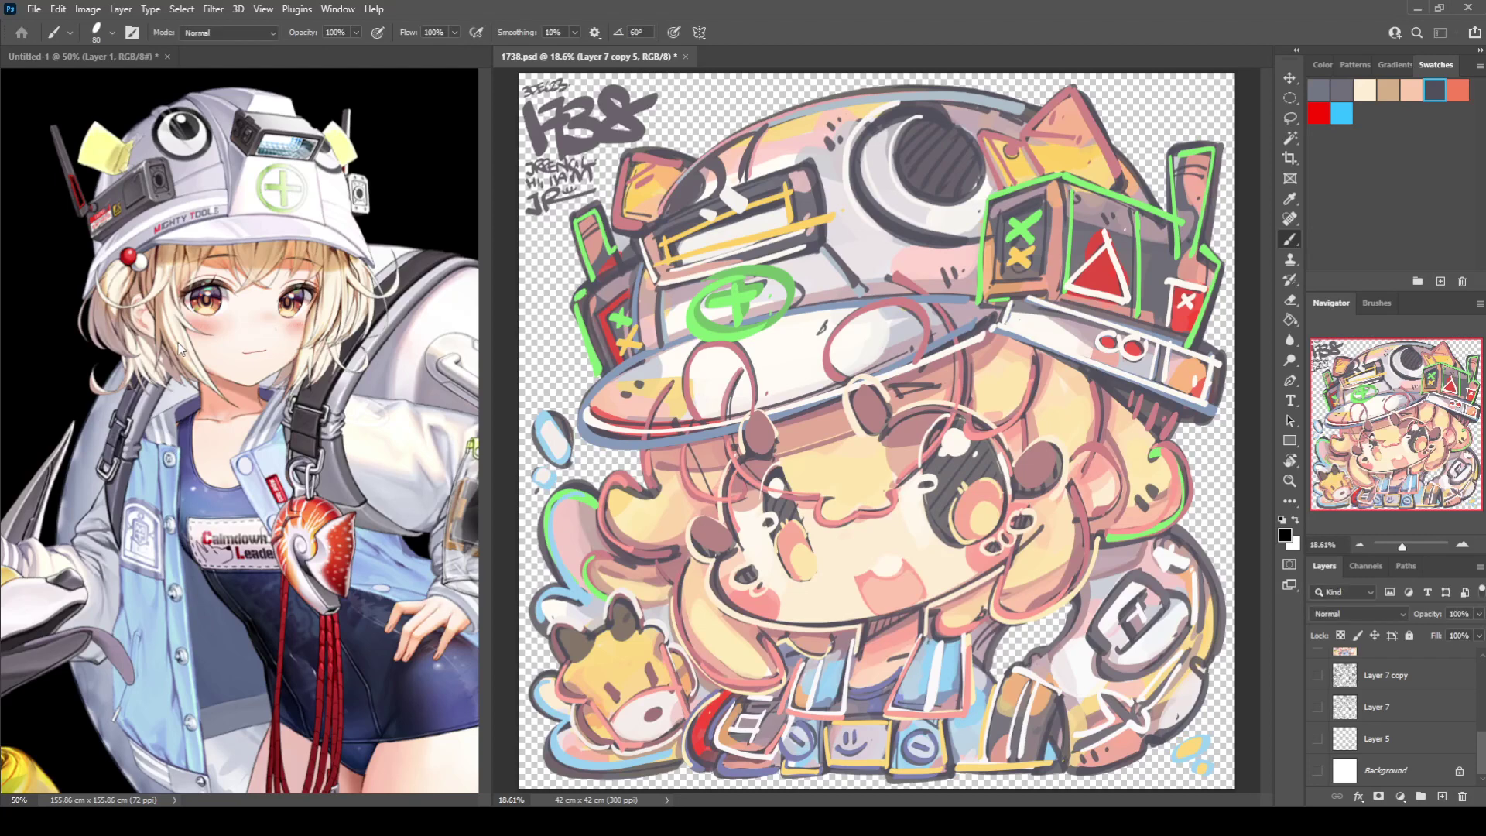
Create a new document and copy Layer 7 copy 5 into it.
key("ctrl+s")
left_click(34, 12)
left_click(31, 24)
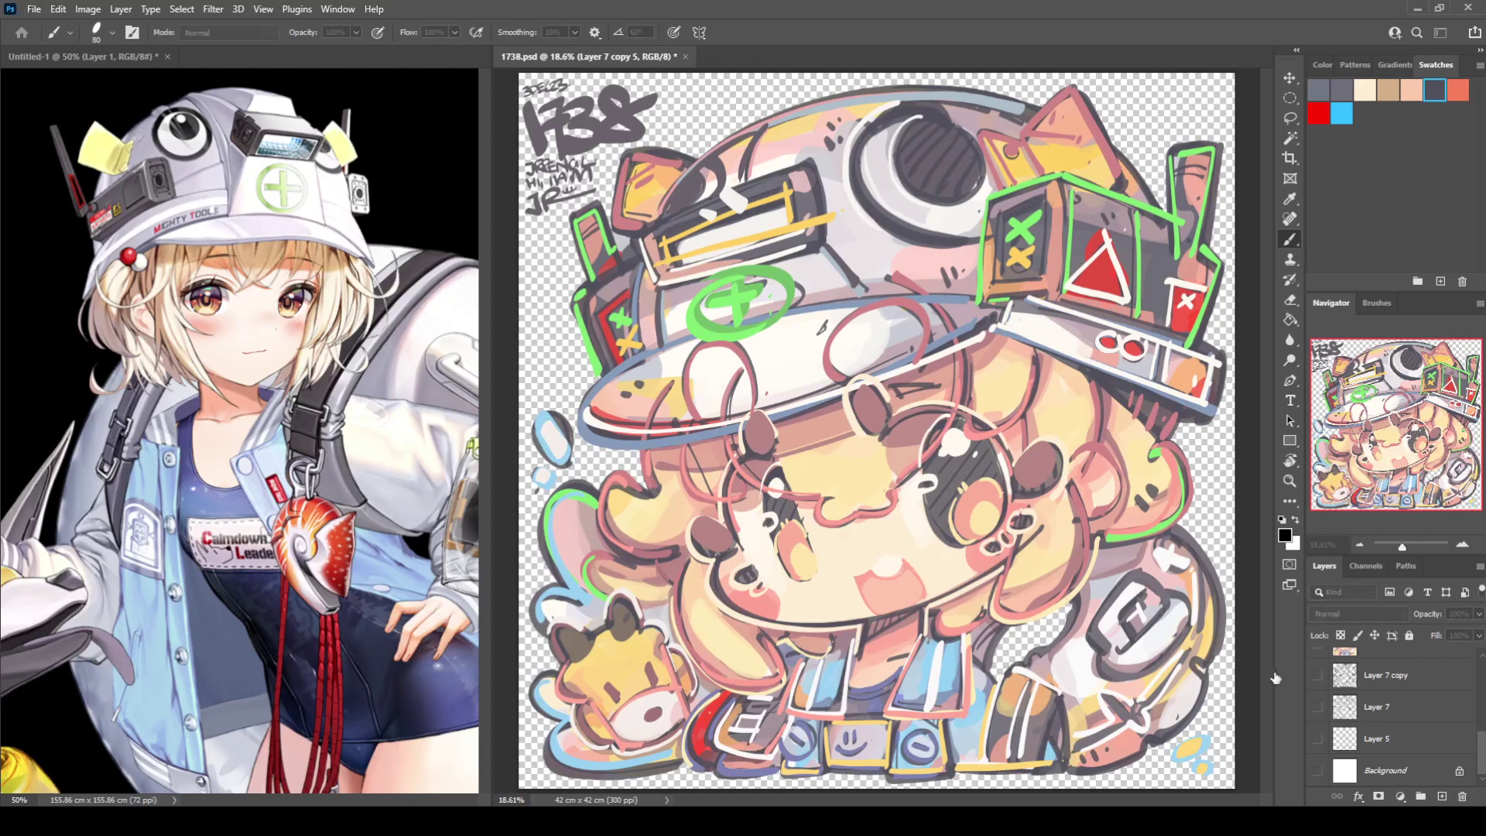
left_click_drag(1362, 721, 300, 653)
Scale the copied artwork to 48.27% in the new document and crop the canvas around it.
key("ctrl+t")
left_click_drag(196, 638, 191, 221)
left_click_drag(223, 147, 284, 441)
key("Return")
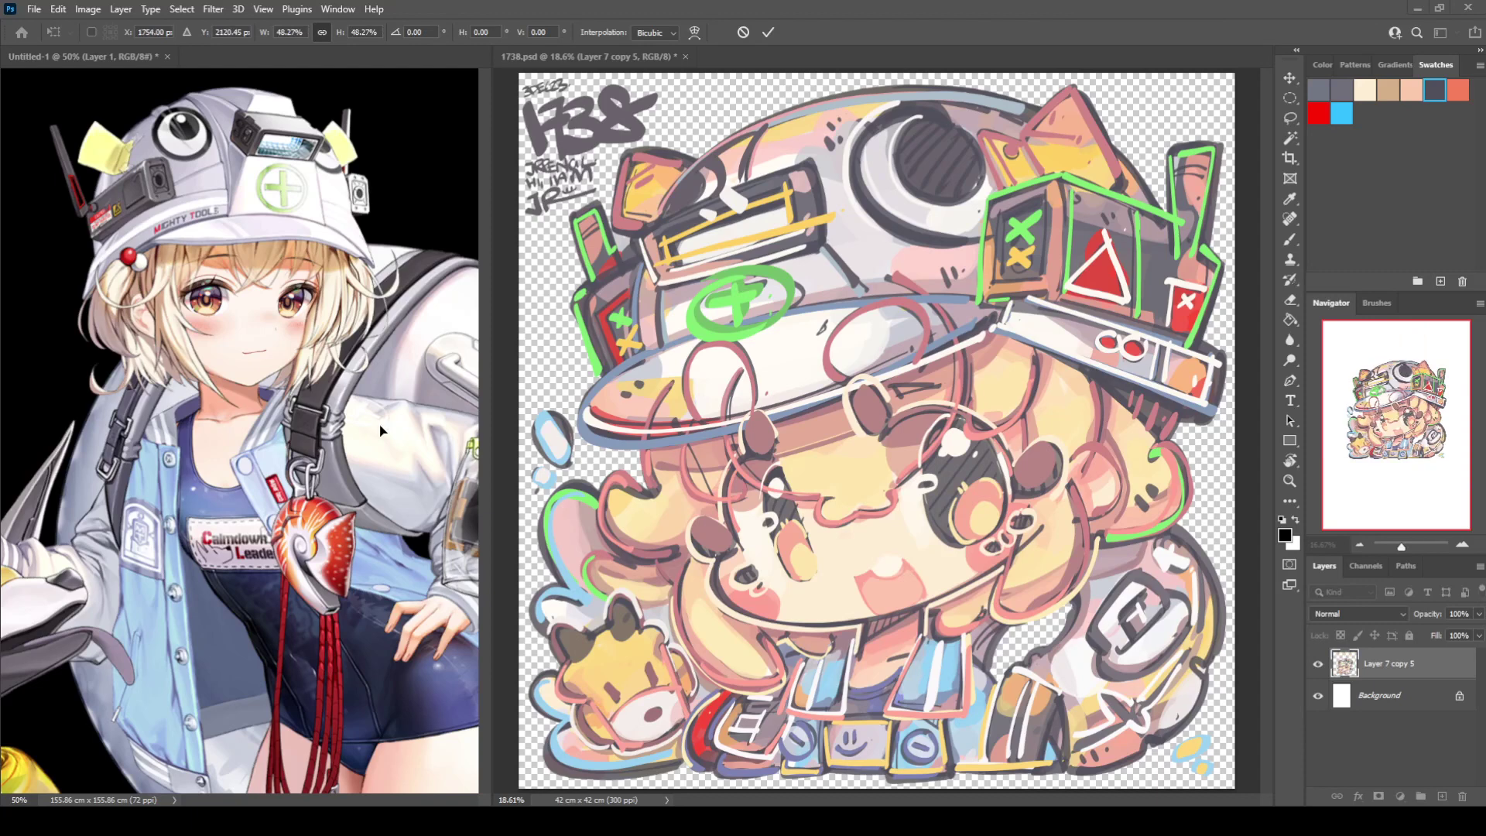
key("b")
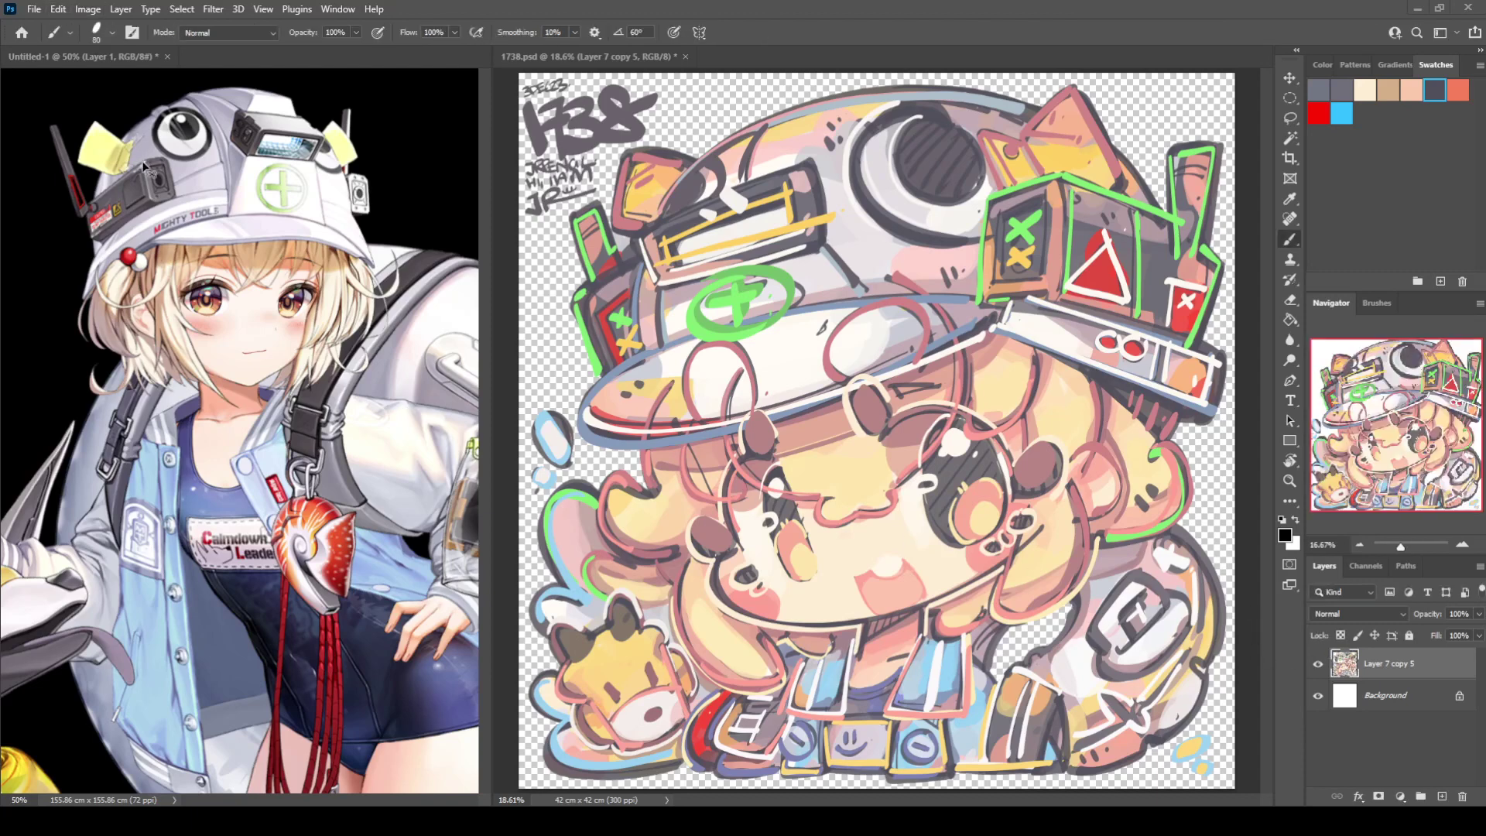
Hide the white Background layer in the new document, then return to 1738.psd.
left_click(1316, 695)
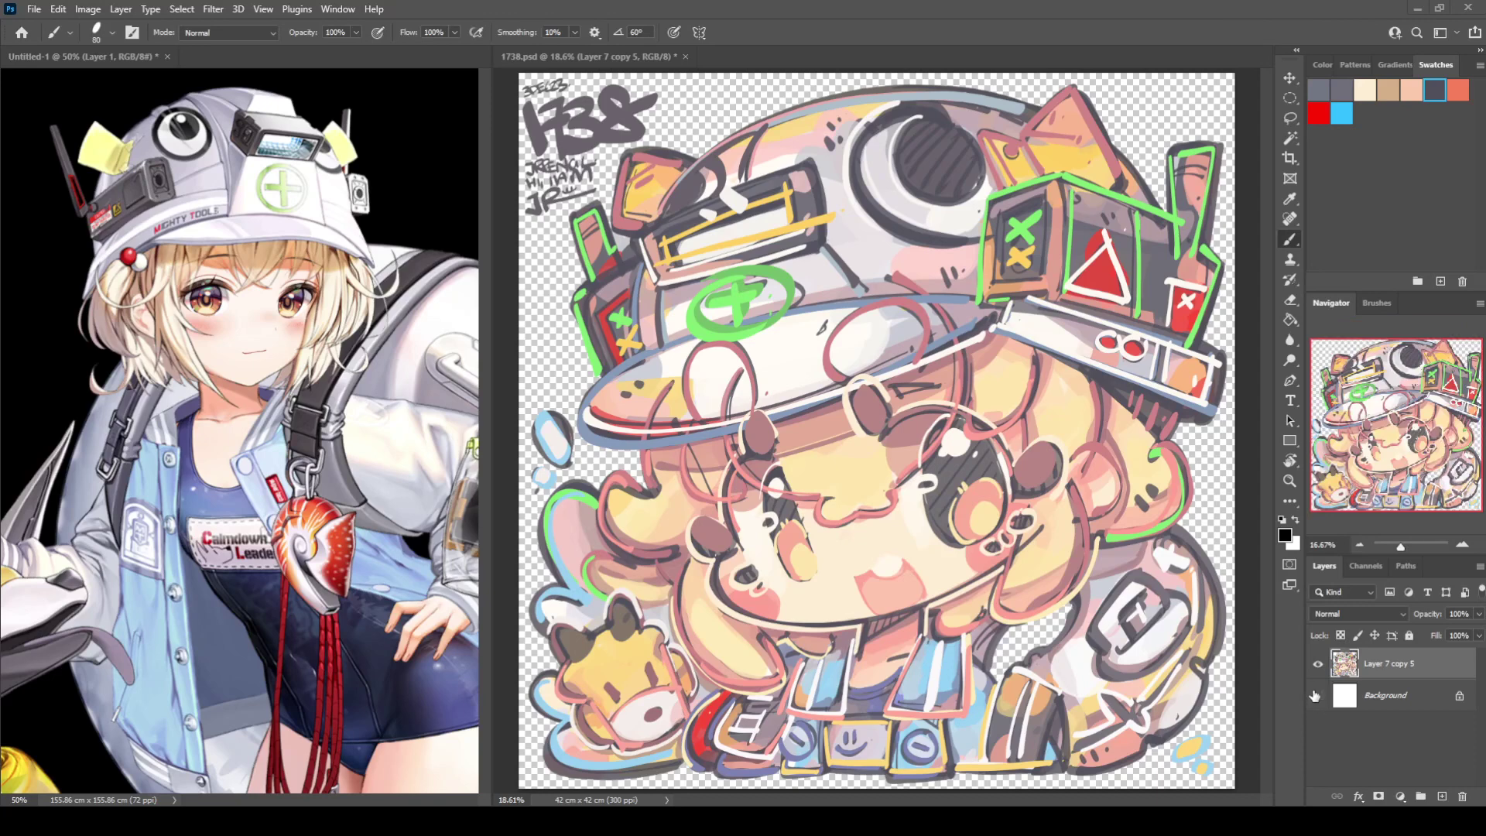
key("h")
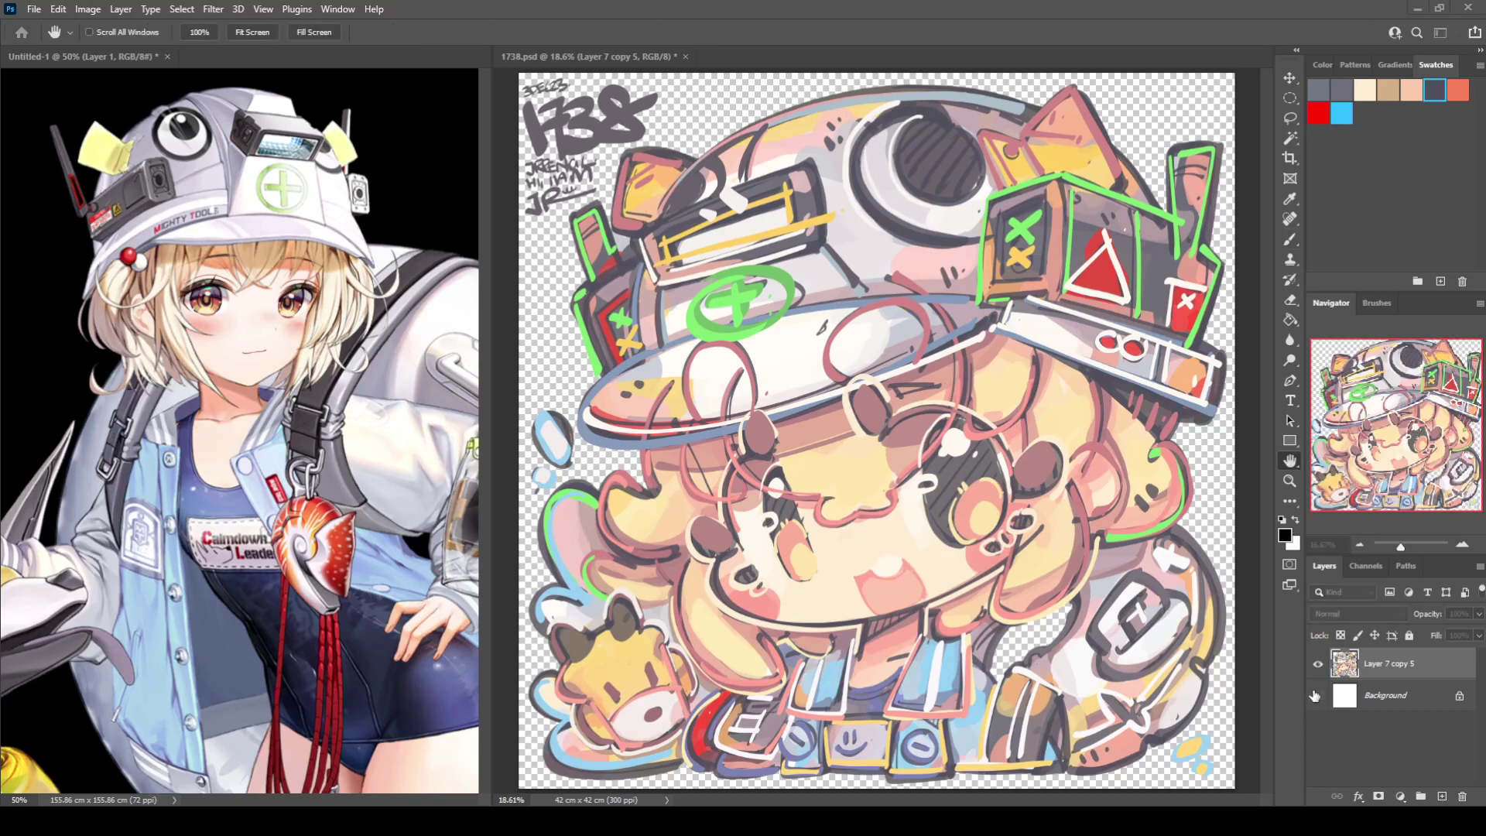
key("b")
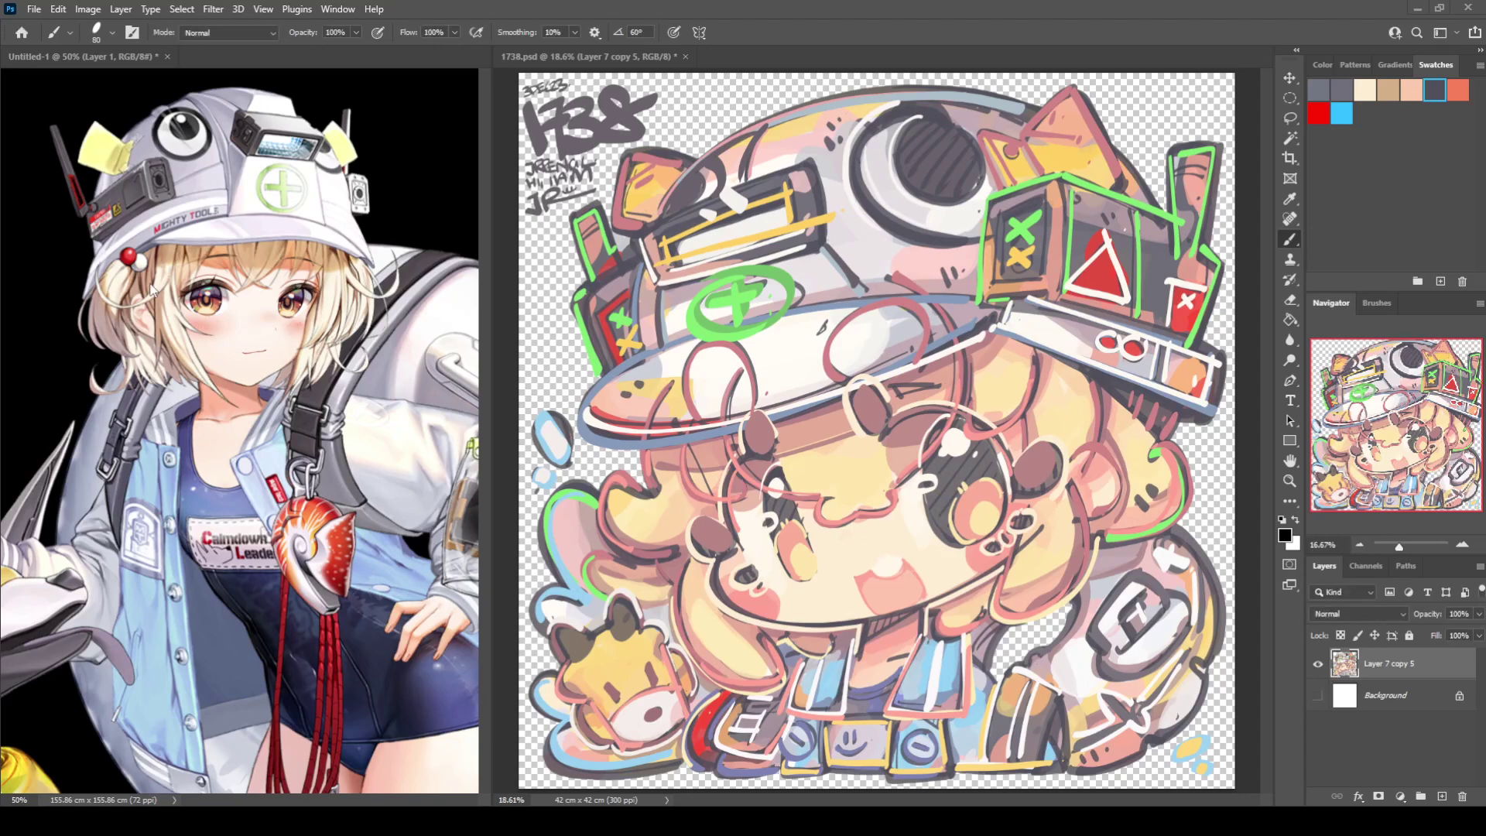
left_click(728, 313)
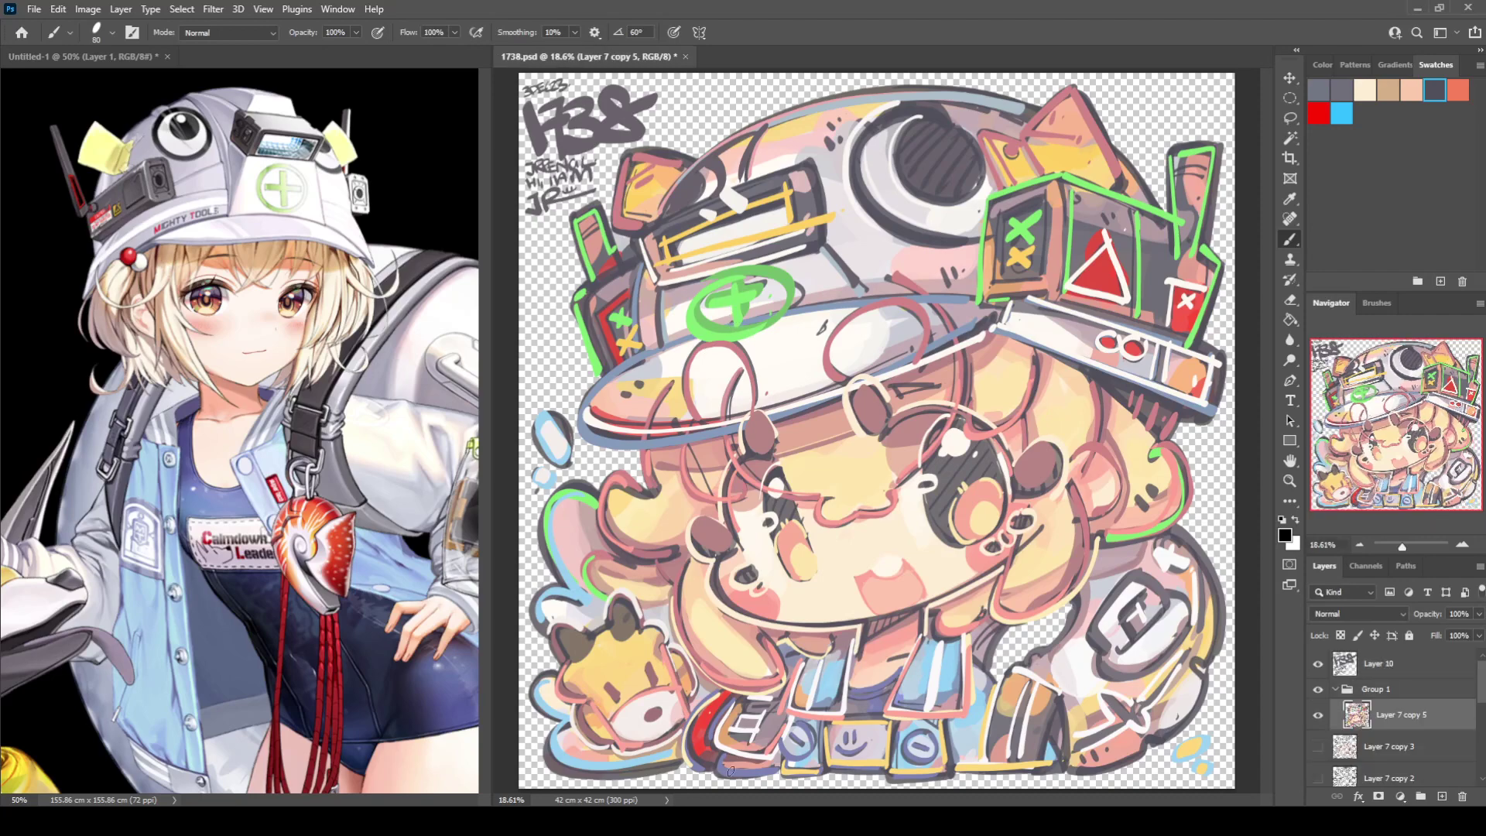